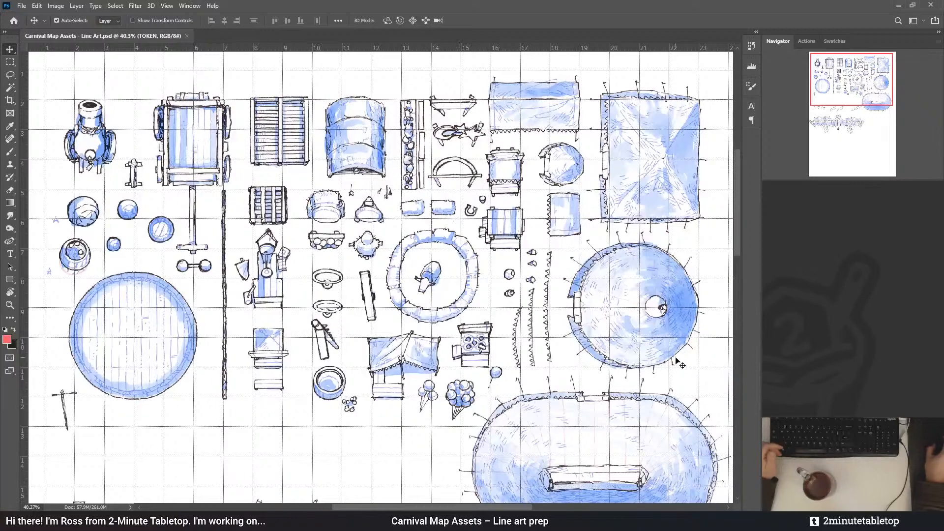
Look over the carnival line art sheet, from the wagons, tents and props down to the wooden gate drawing
drag(739, 243, 739, 241)
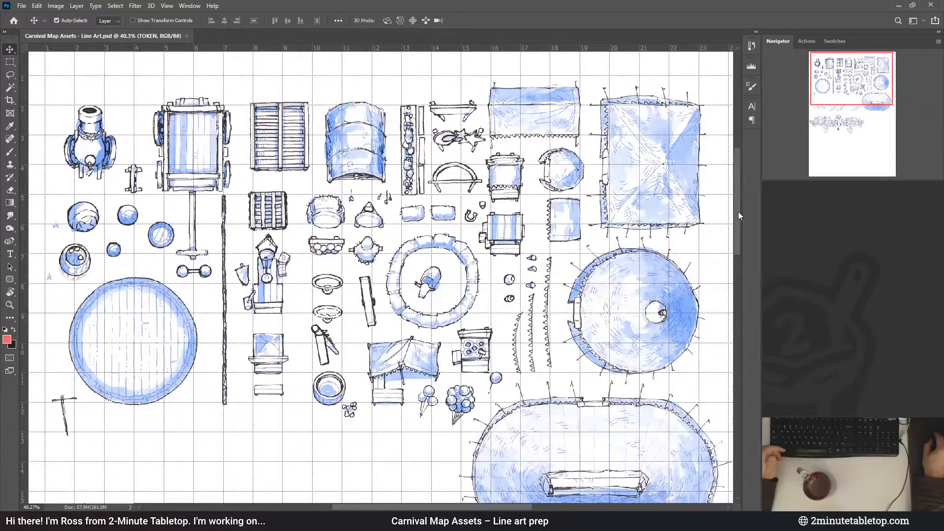
drag(738, 212, 738, 217)
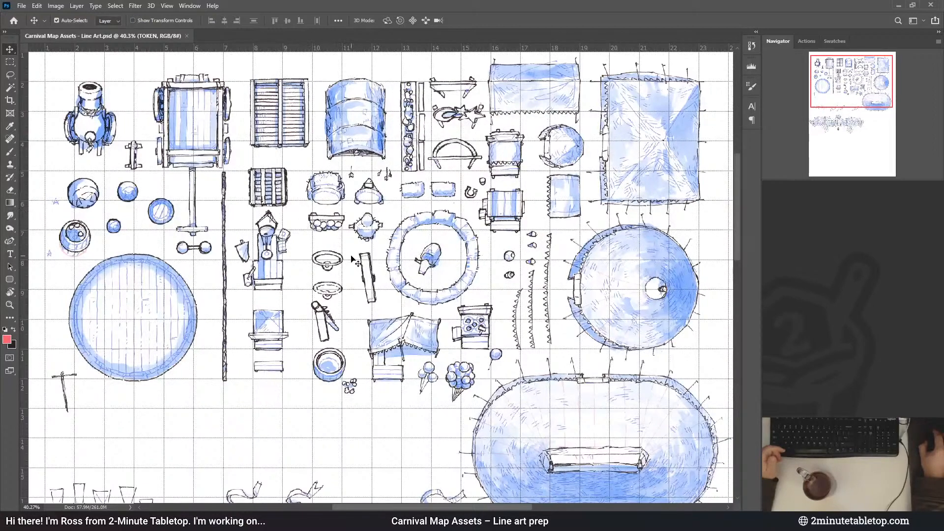
scroll(384, 184, down, 2)
scroll(380, 182, down, 3)
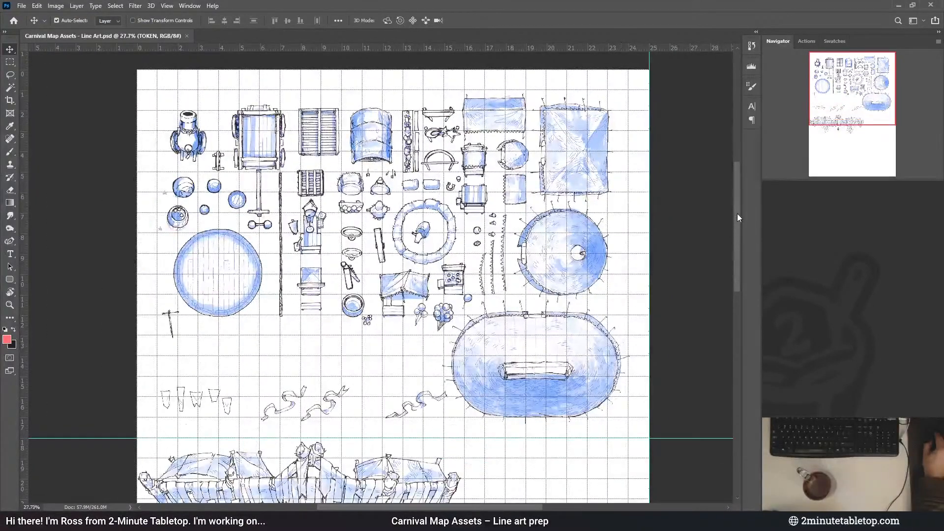
scroll(737, 225, down, 1)
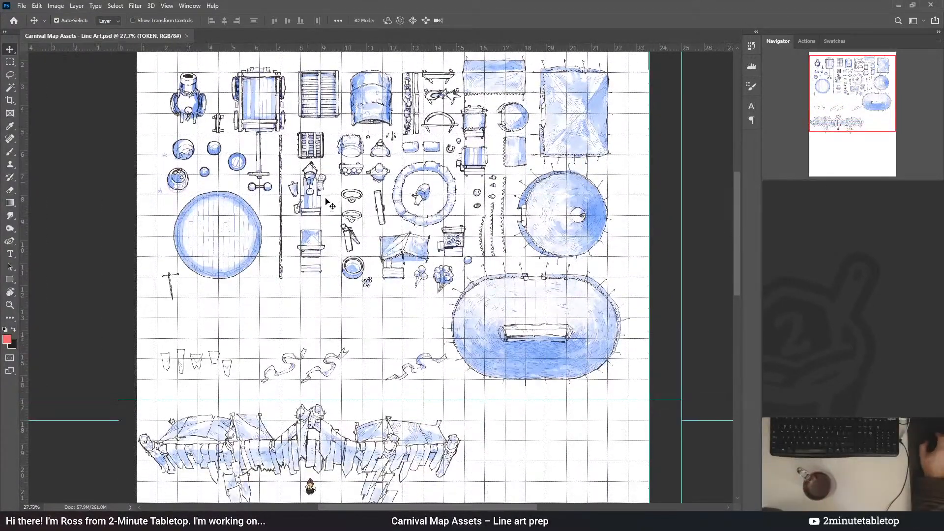
scroll(386, 286, up, 2)
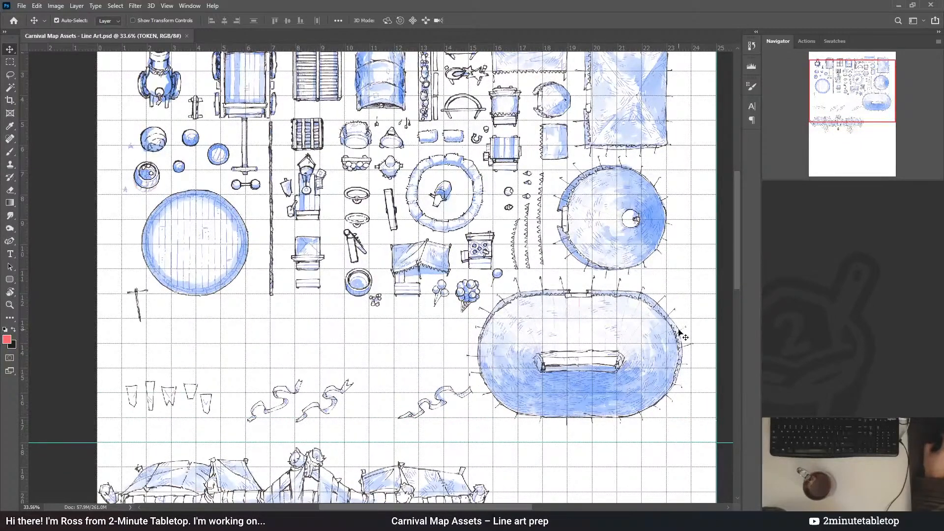
drag(735, 292, 736, 262)
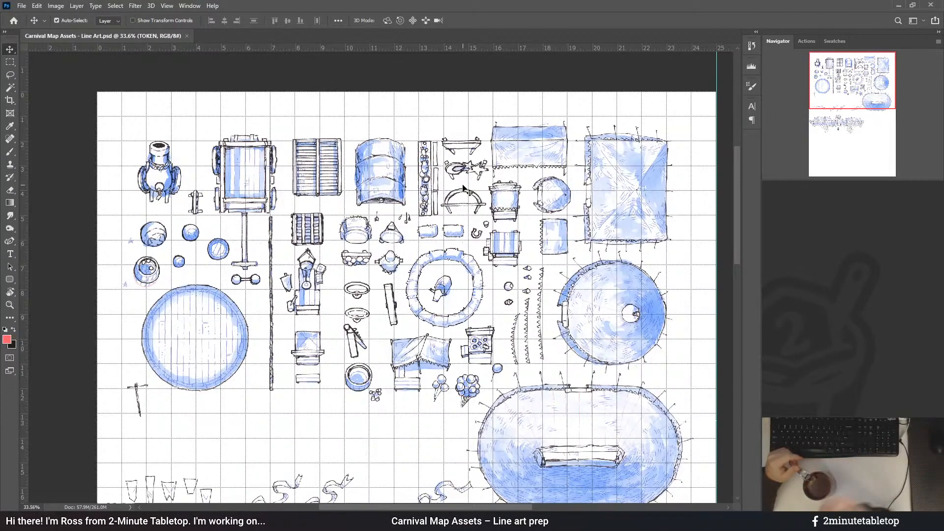
scroll(403, 190, up, 2)
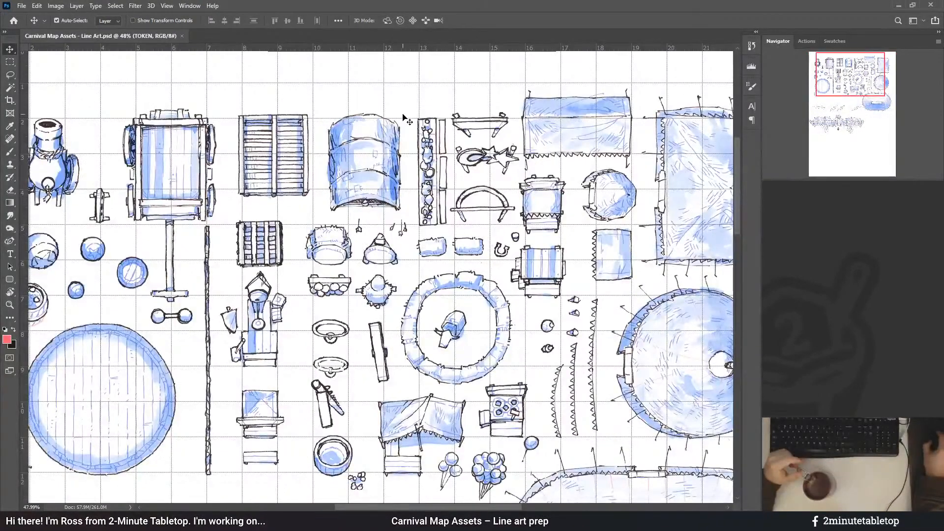
scroll(327, 211, down, 2)
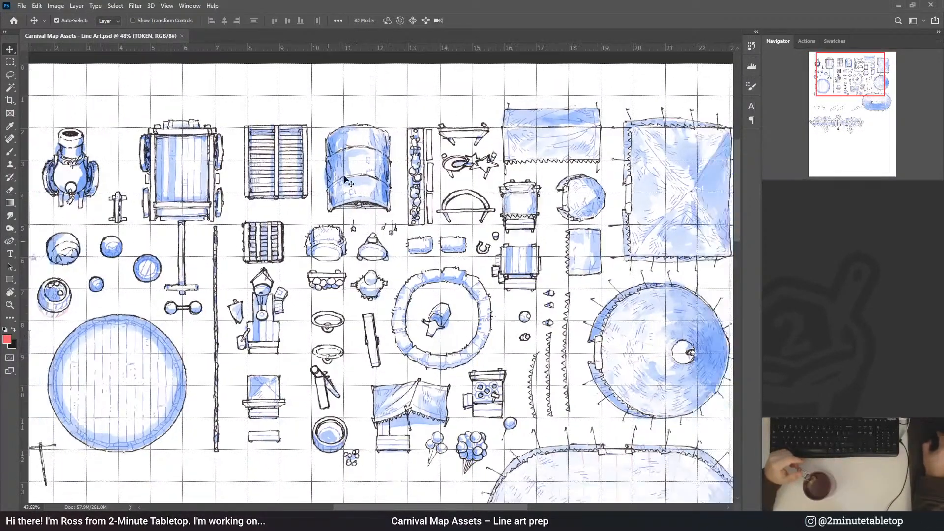
drag(736, 176, 733, 236)
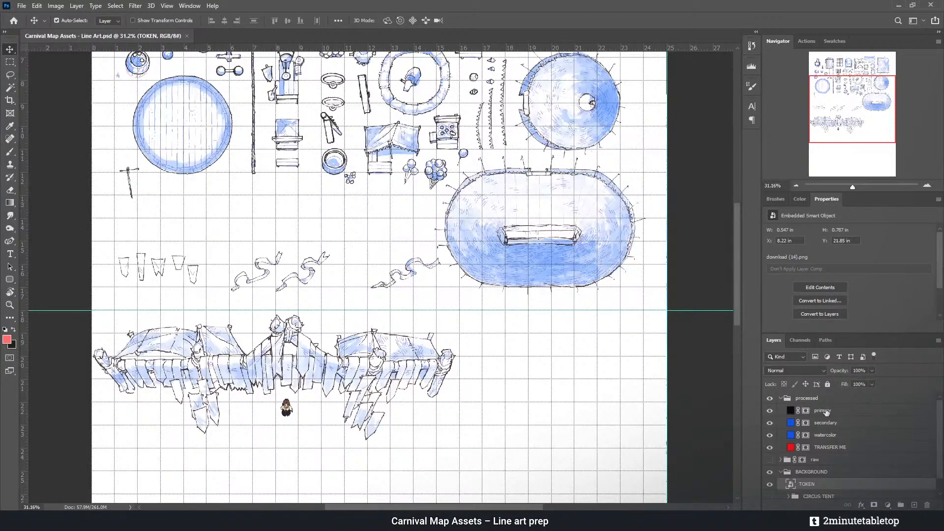
Select the four processed layers and toggle the visibility of primary, watercolor and TRANSFER ME to compare their contributions to the line art
click(825, 448)
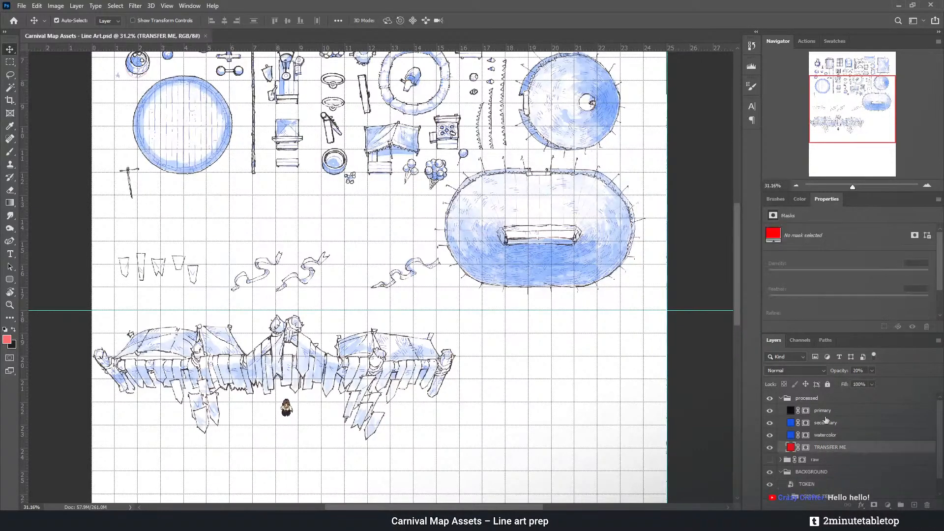
shift+click(822, 410)
click(770, 410)
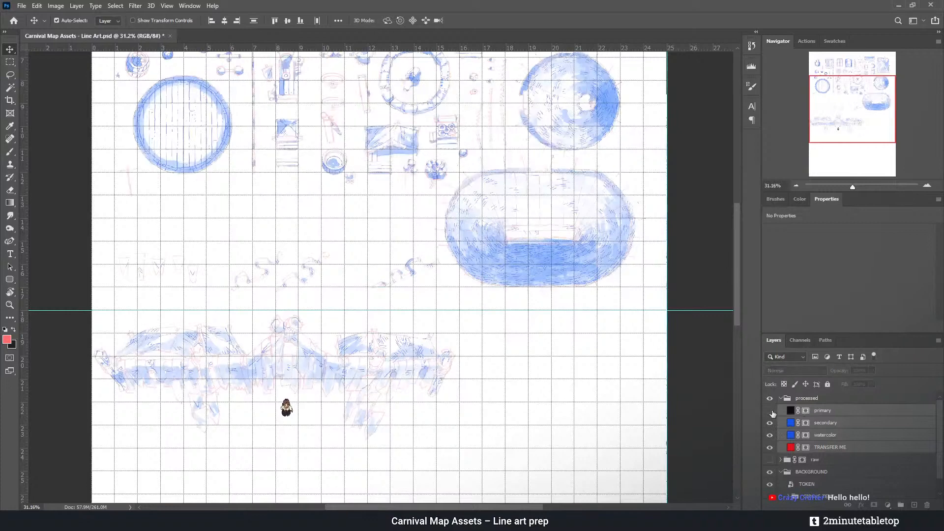
click(769, 411)
click(770, 435)
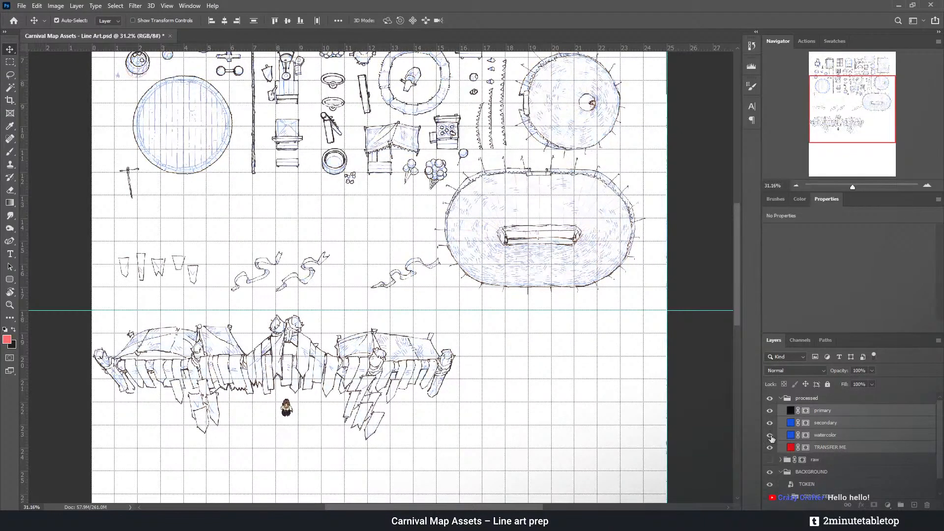
click(770, 435)
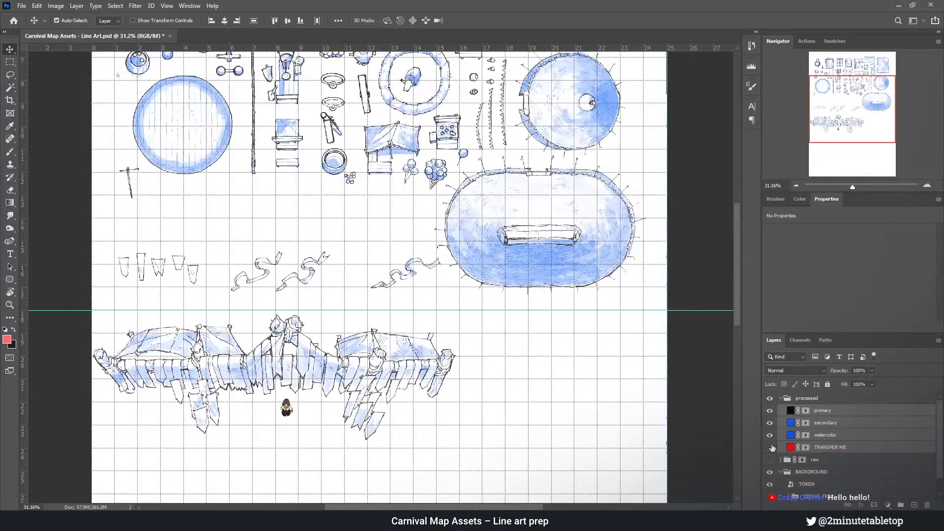
click(769, 448)
scroll(741, 279, up, 5)
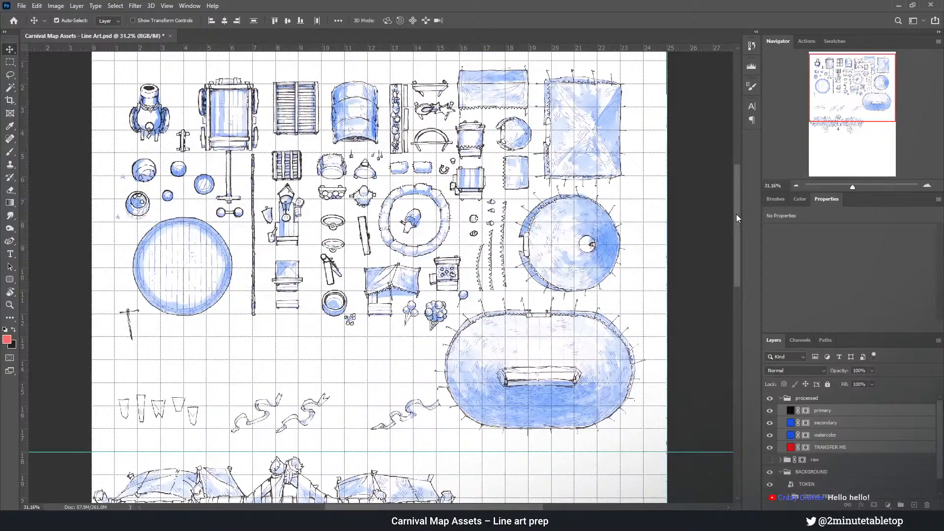
scroll(736, 214, up, 1)
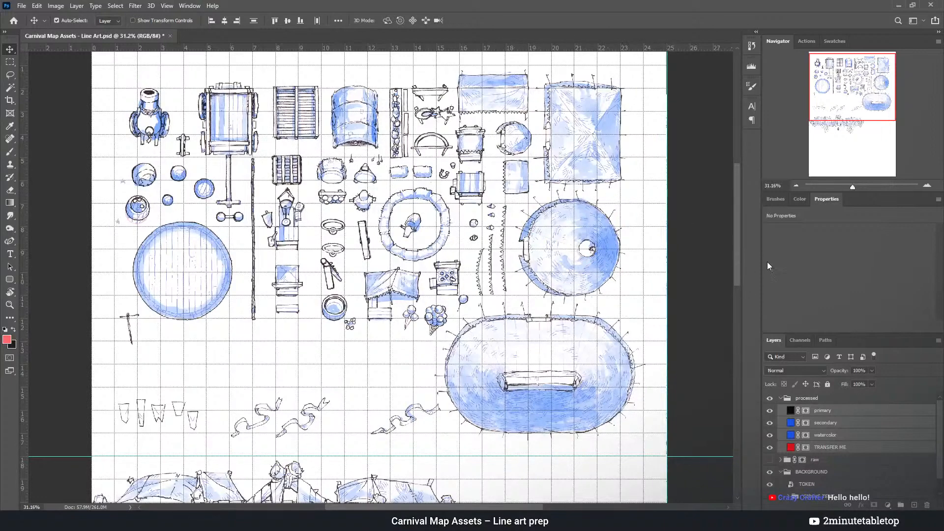
drag(738, 253, 738, 282)
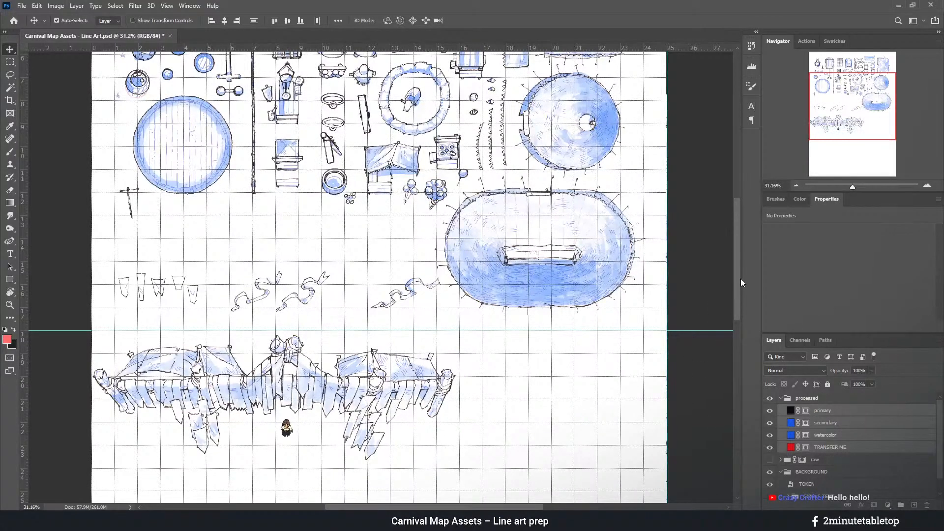
drag(741, 278, 741, 234)
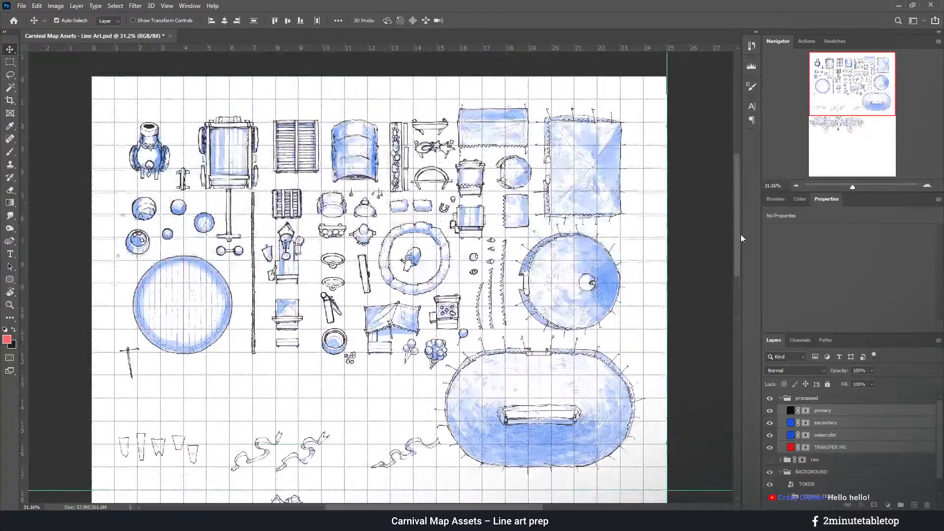
scroll(740, 234, down, 1)
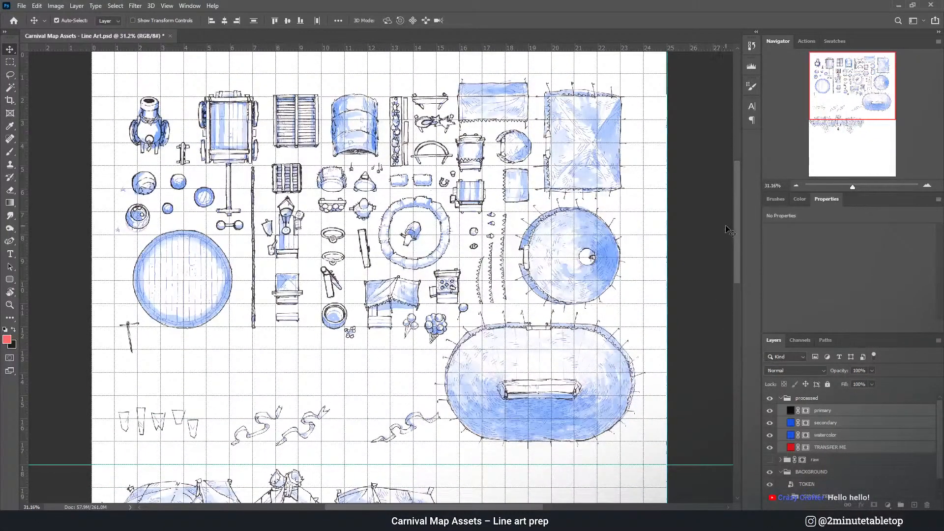
Select the adad action in the TEMPORARY set and make the primary layer's mask active
click(808, 42)
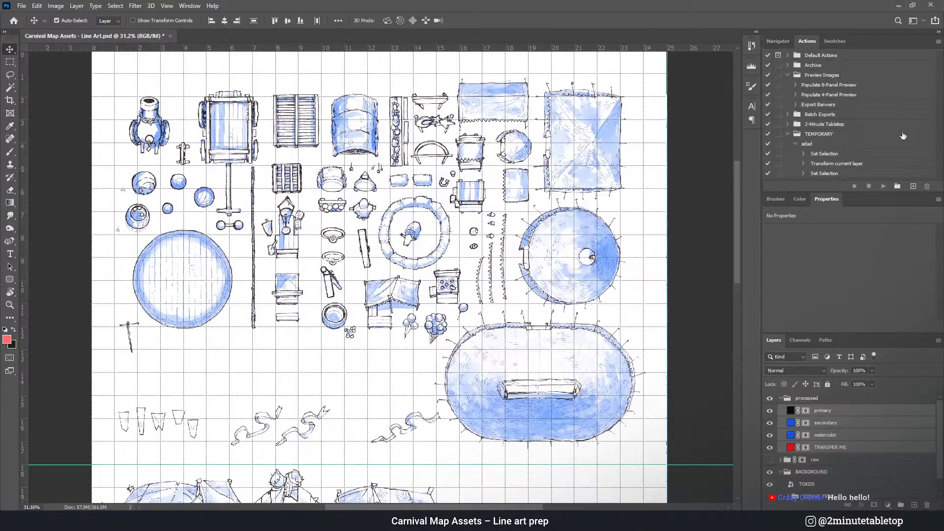
click(815, 145)
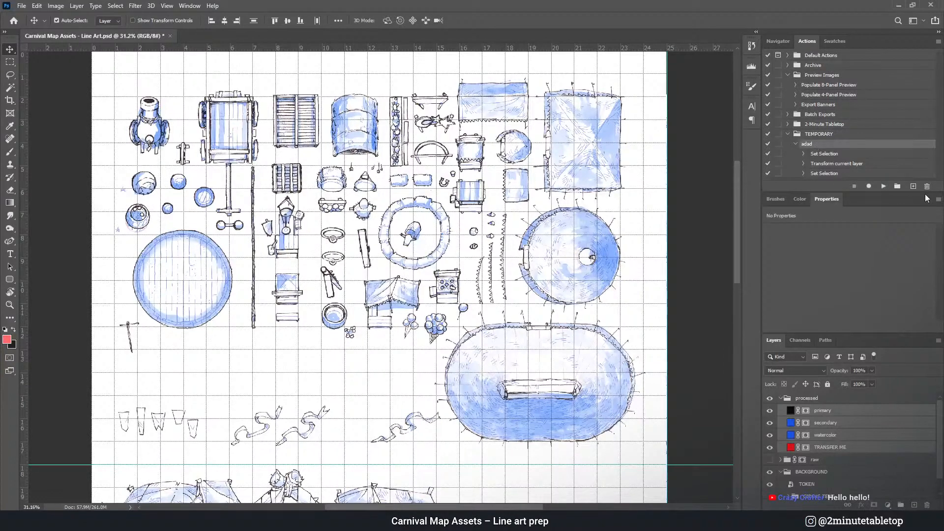
mouse_move(374, 177)
mouse_down()
mouse_move(350, 193)
mouse_move(383, 170)
mouse_up()
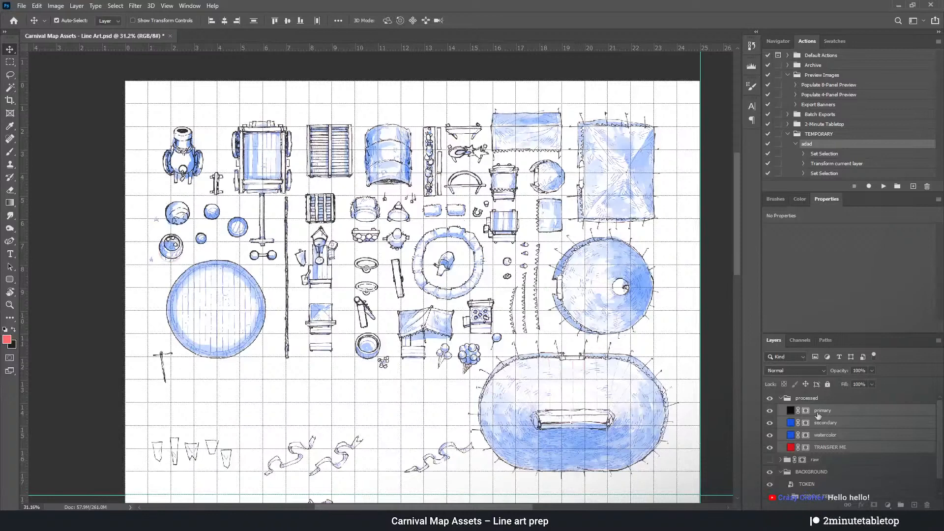
click(802, 412)
click(803, 411)
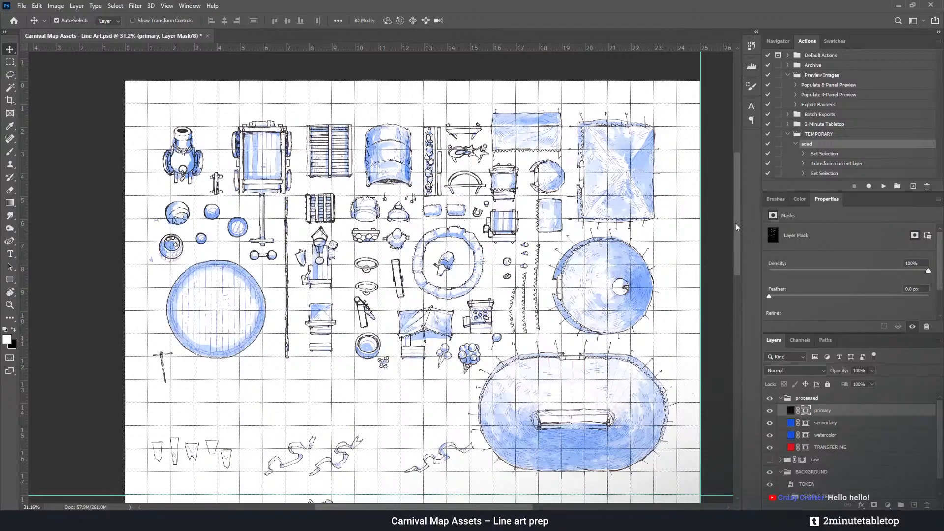
Examine the carnival gate's line art and the ball and barrel props up close, ending with the whole page in view
drag(735, 222, 743, 287)
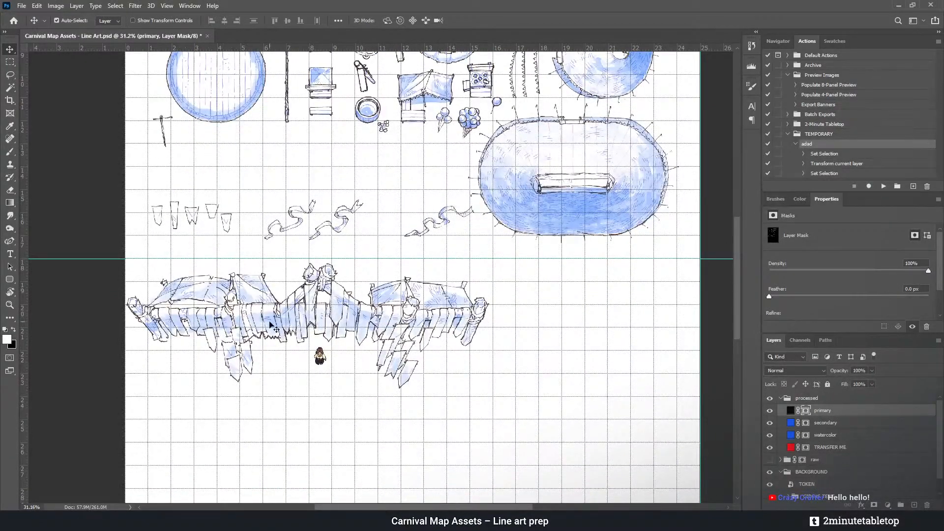
scroll(249, 415, up, 6)
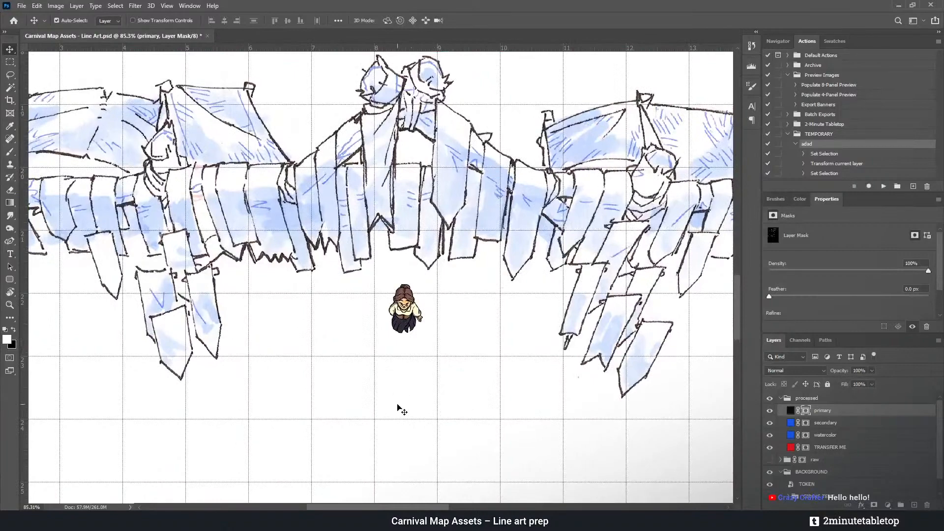
scroll(392, 421, down, 2)
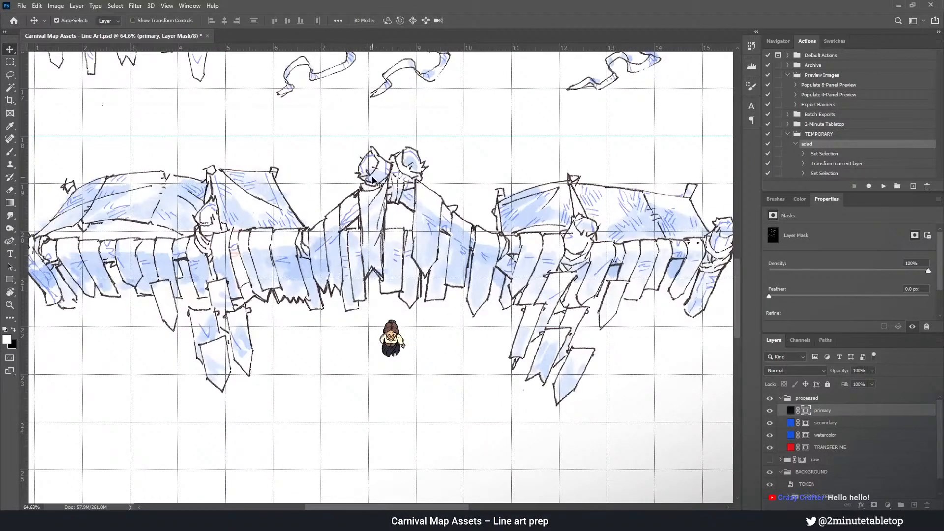
scroll(372, 180, up, 2)
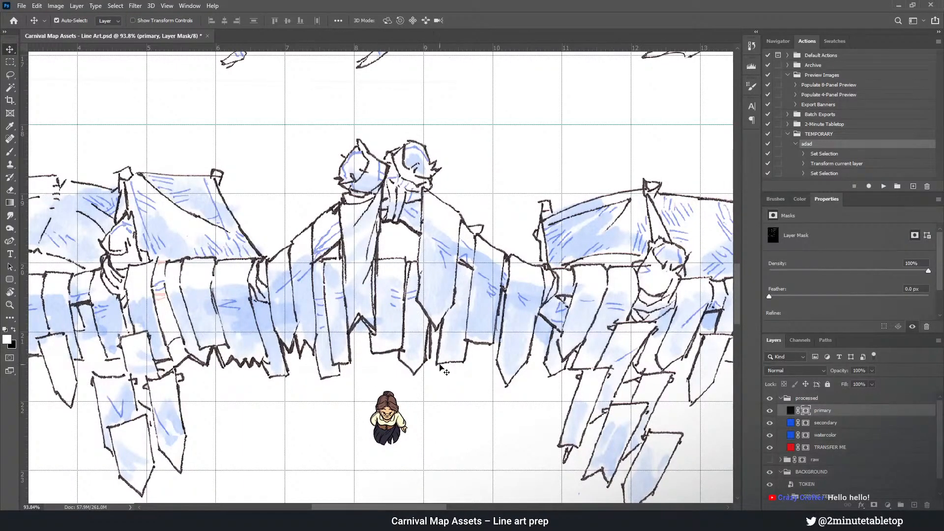
scroll(380, 172, down, 2)
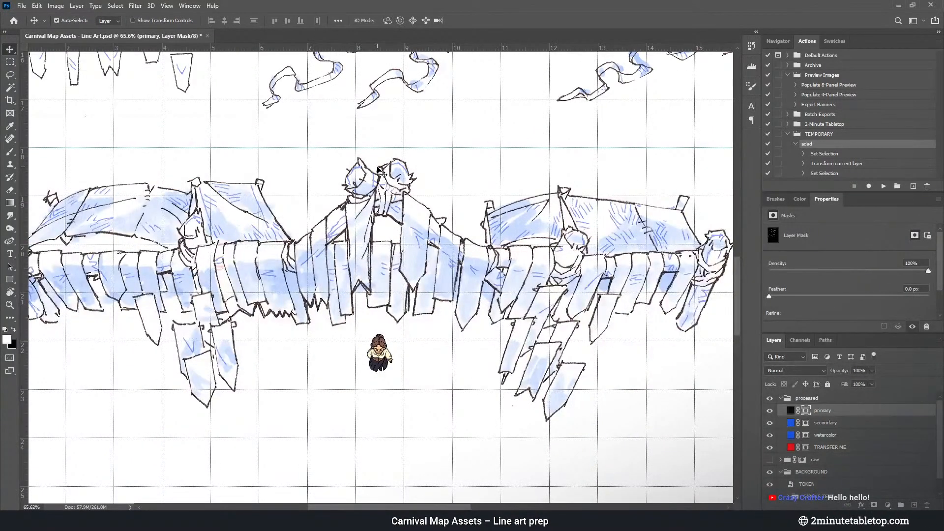
scroll(305, 196, up, 2)
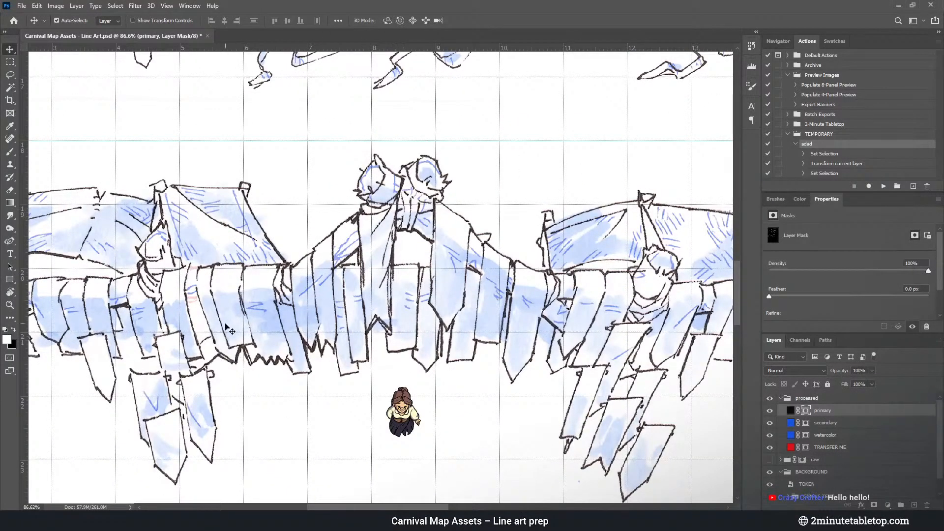
scroll(193, 326, down, 5)
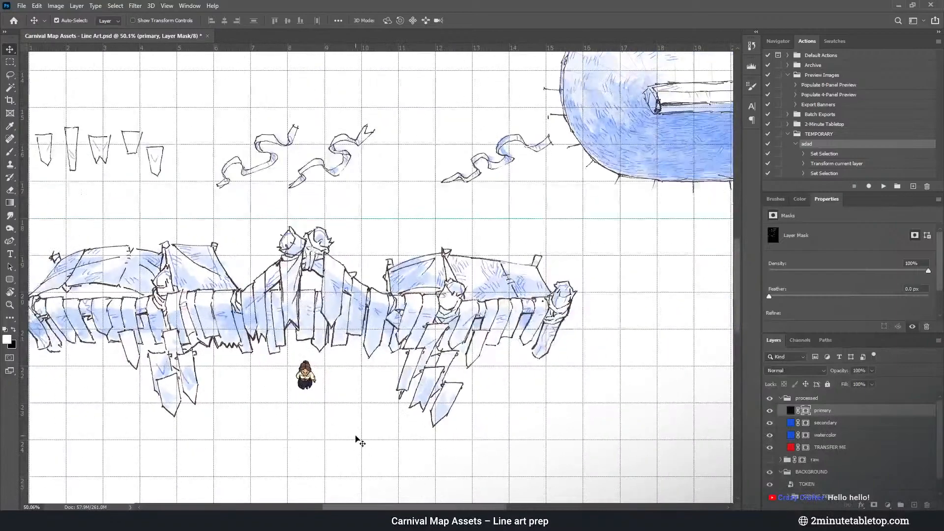
scroll(738, 279, up, 5)
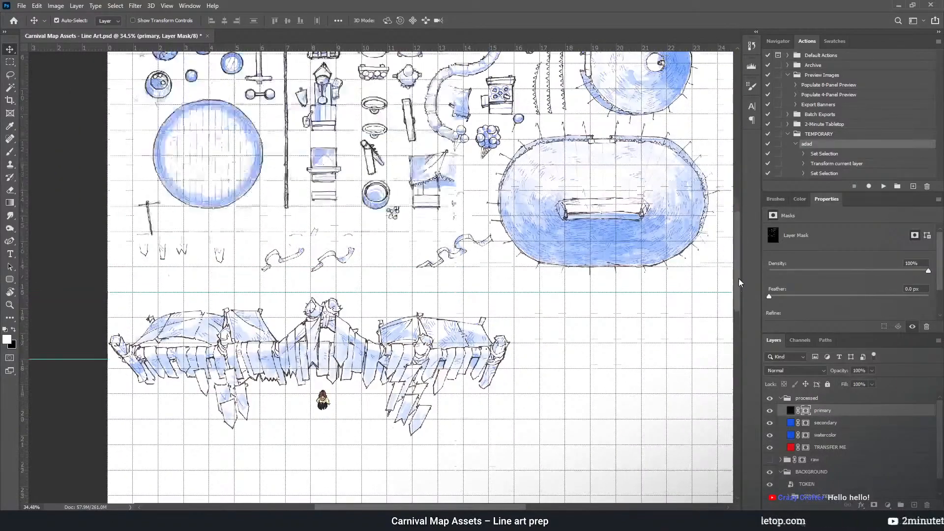
scroll(159, 252, up, 2)
scroll(161, 252, up, 2)
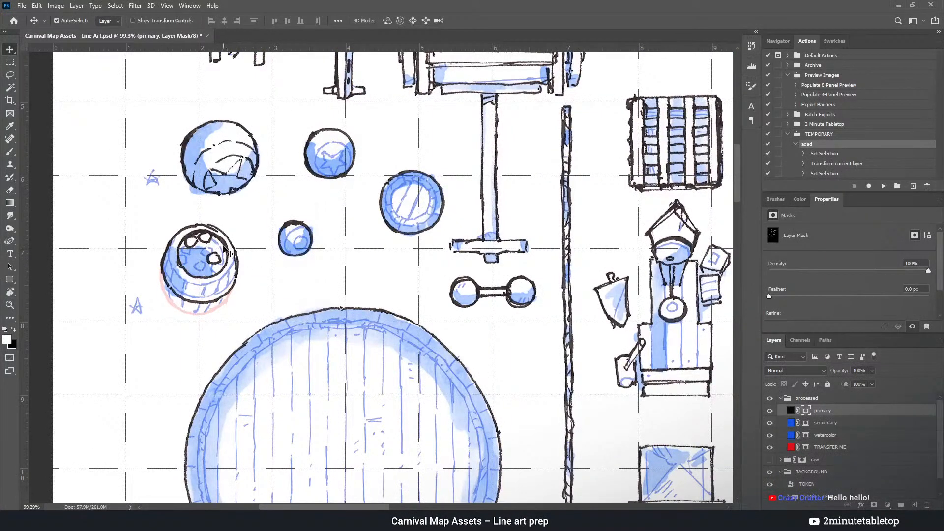
key(ctrl+0)
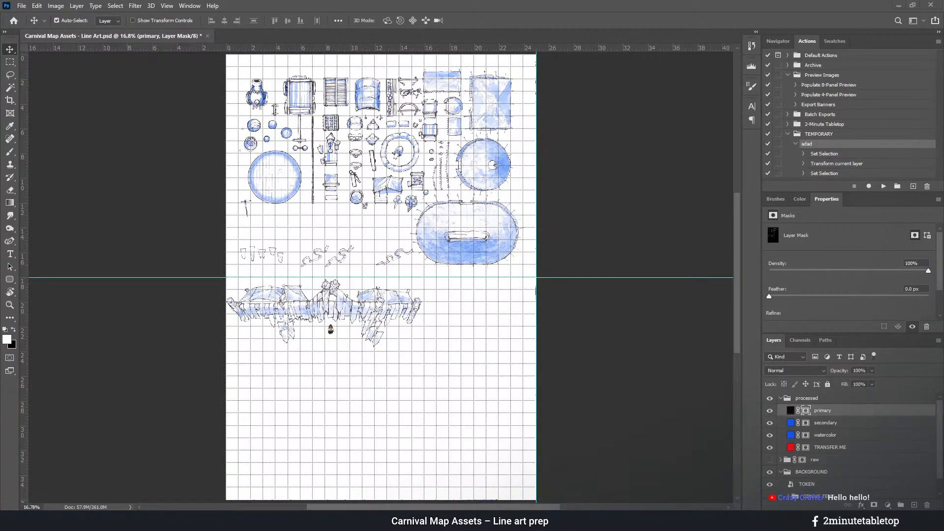
click(834, 41)
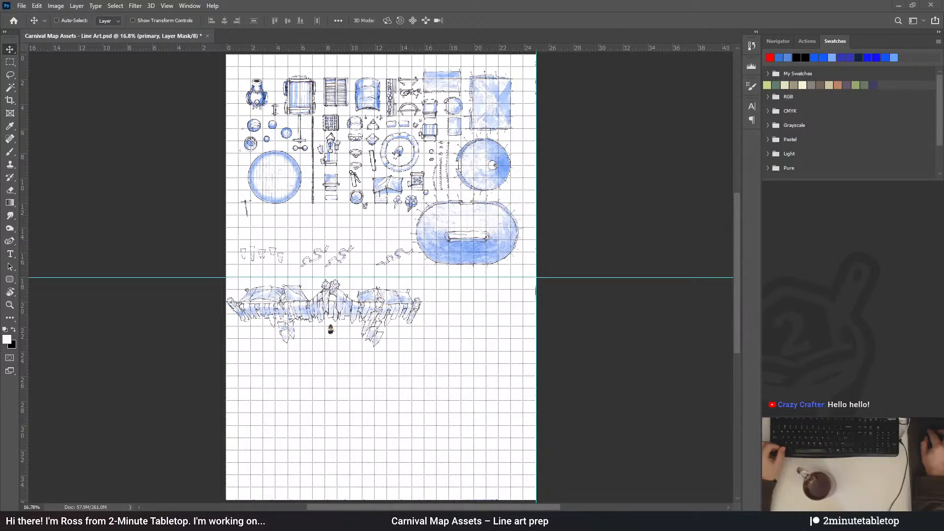
key(ctrl)
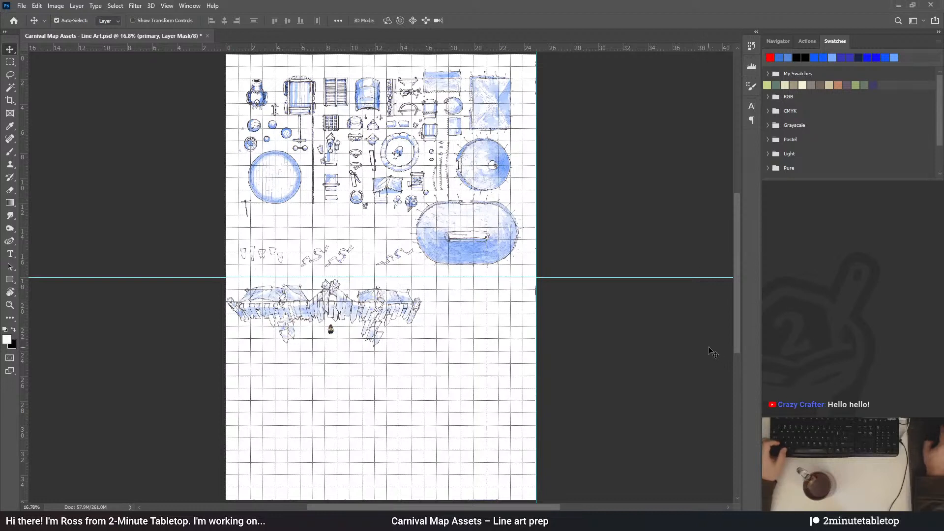
click(805, 41)
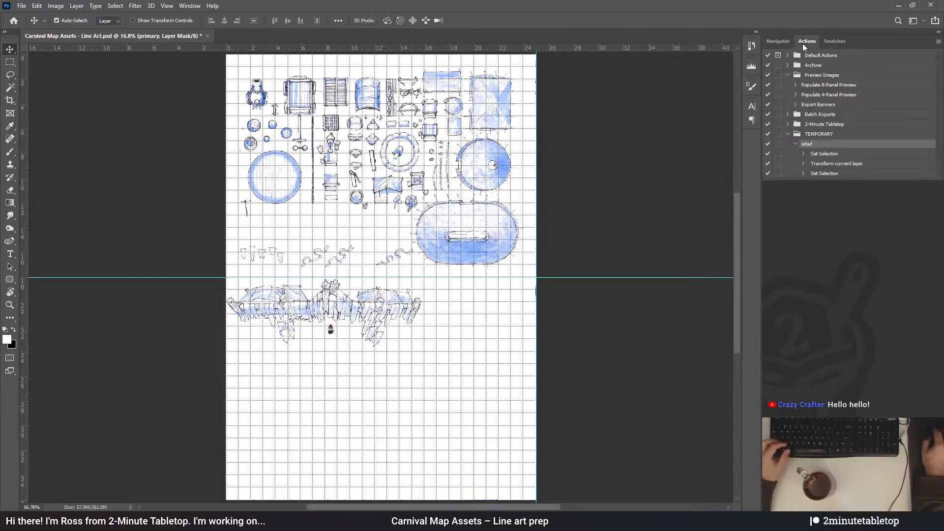
Switch to the Lasso tool with the carnival asset page in view
scroll(292, 295, up, 2)
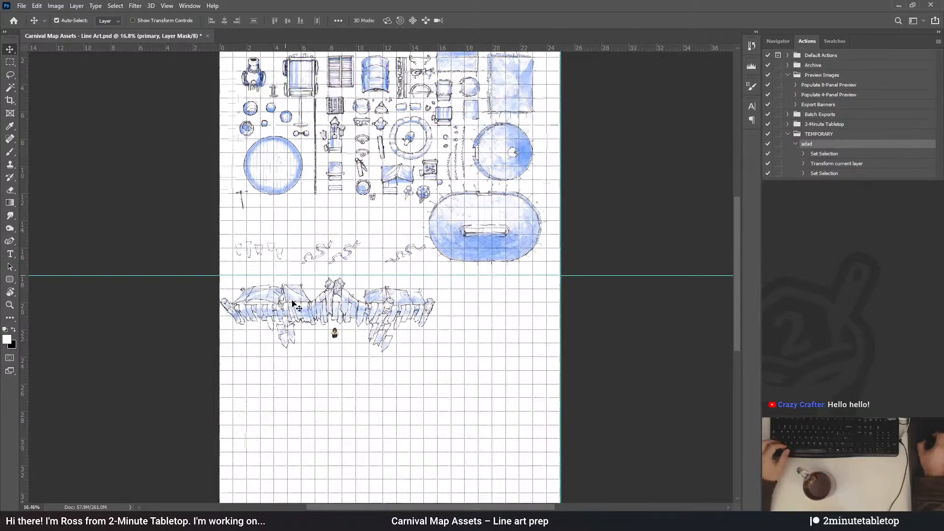
scroll(635, 354, down, 2)
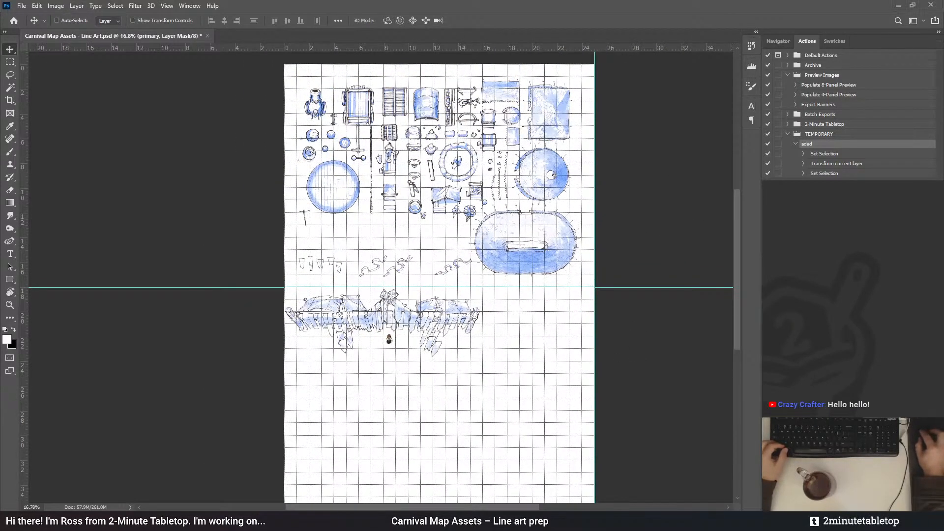
key(ctrl)
key(m)
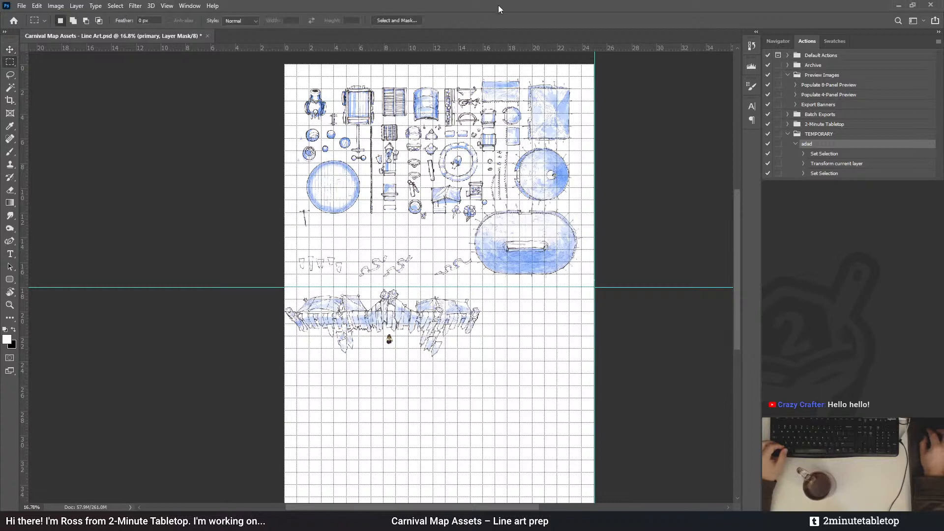
click(10, 75)
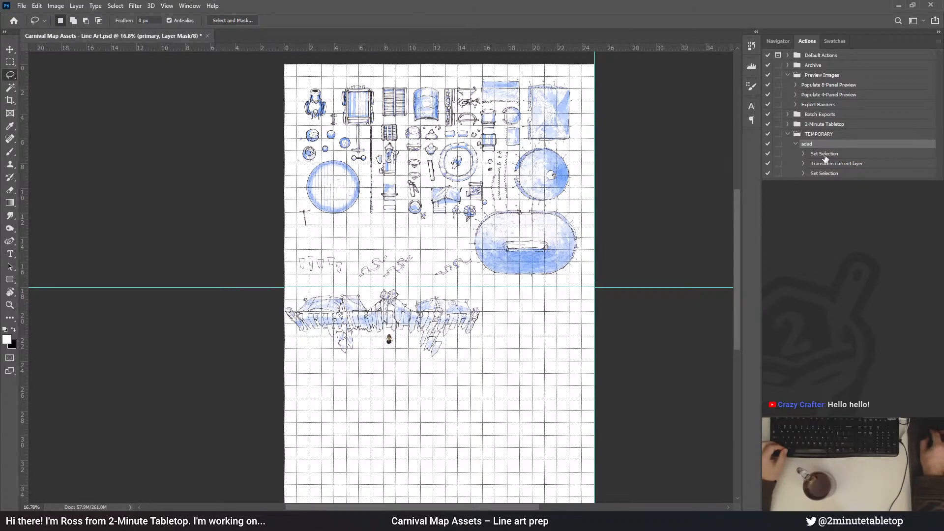
scroll(825, 159, down, 2)
scroll(807, 126, up, 4)
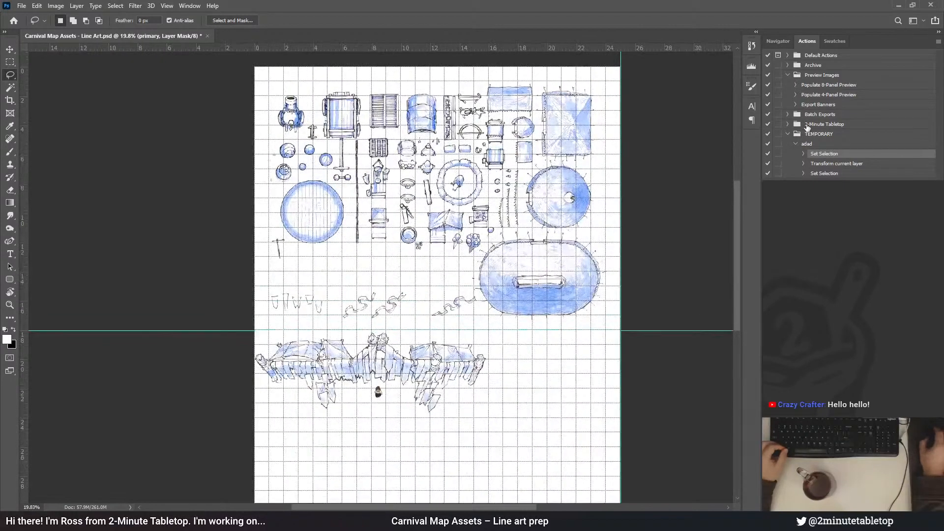
Delete the adad action from the TEMPORARY set and start recording a new action with the default name Action 1
click(816, 144)
scroll(388, 361, up, 2)
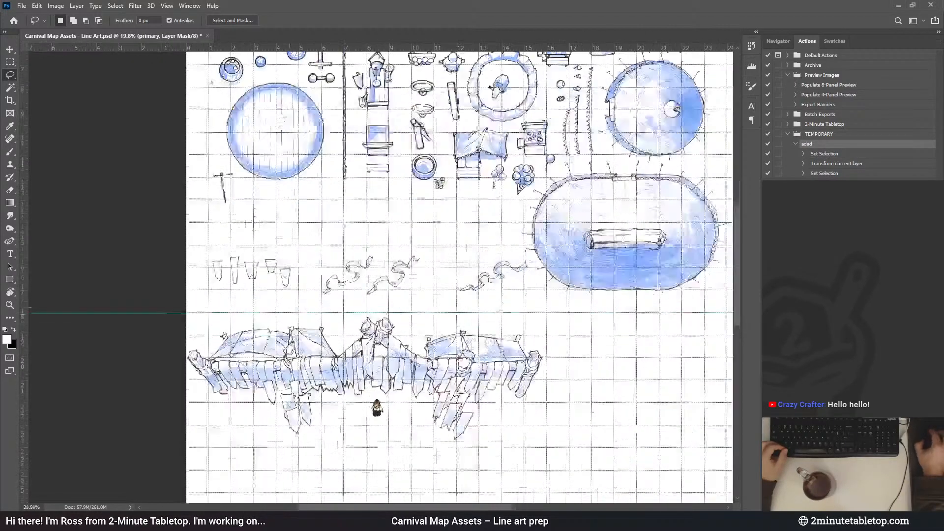
scroll(388, 361, up, 1)
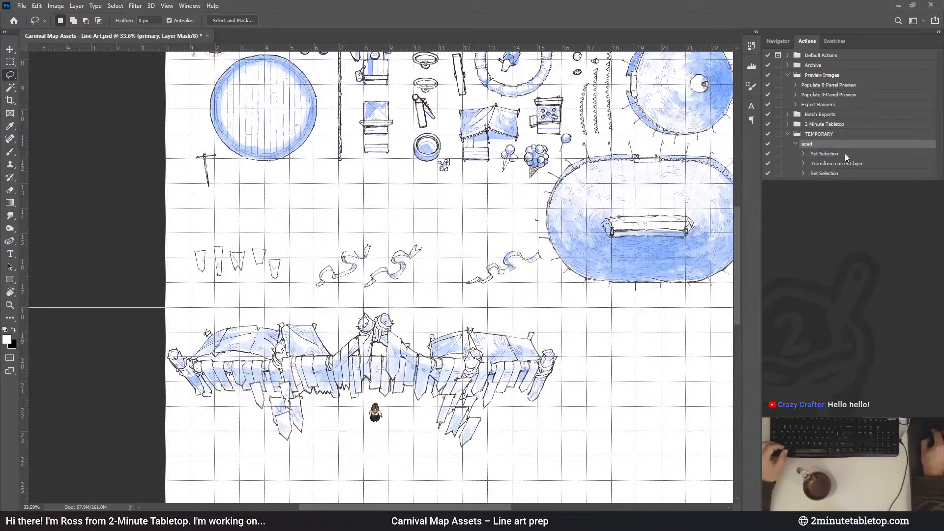
scroll(449, 398, down, 1)
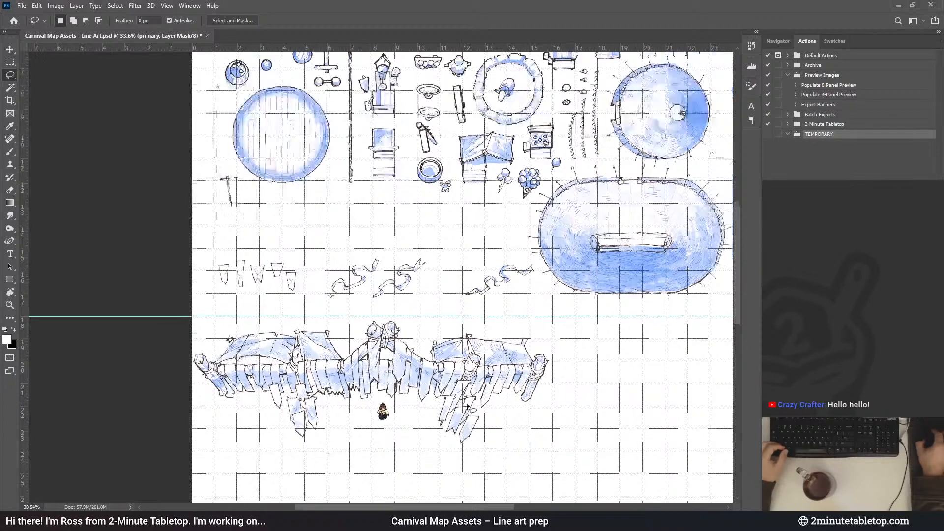
scroll(474, 404, down, 2)
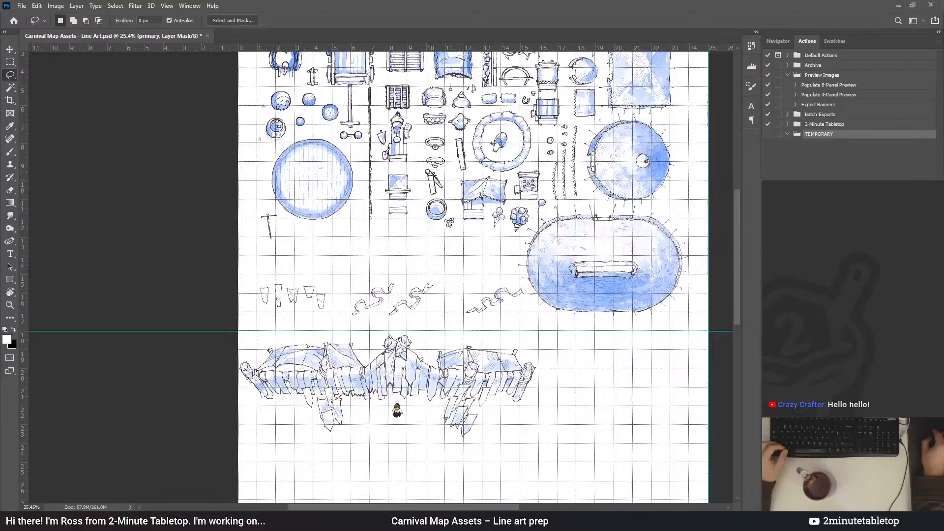
key(Return)
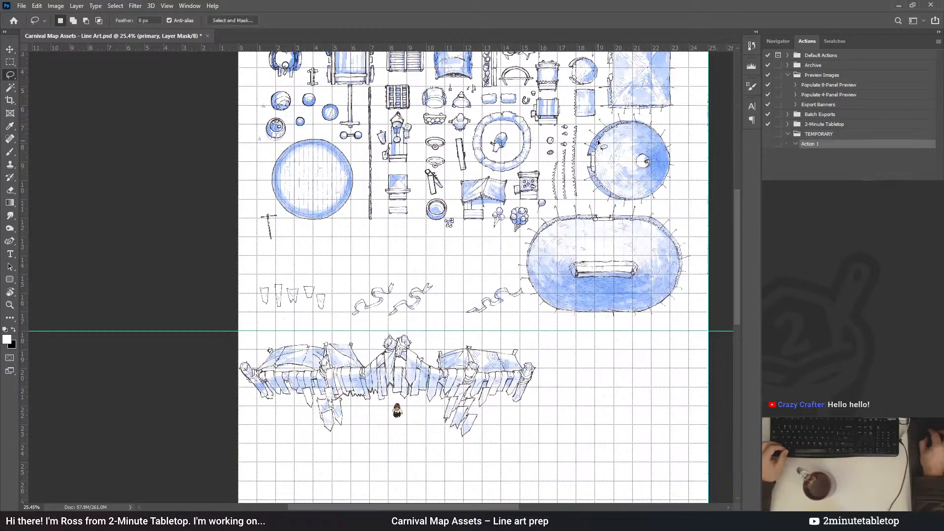
Draw a freehand selection around the cannon near the sheet's upper-left corner on the primary layer
drag(735, 226, 744, 208)
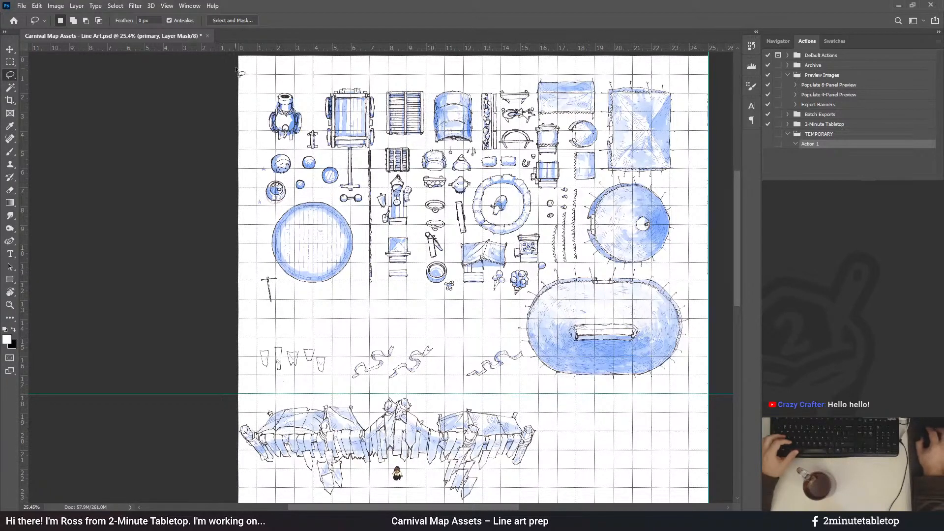
scroll(284, 87, up, 5)
mouse_move(351, 173)
mouse_down()
mouse_move(291, 124)
mouse_move(256, 197)
mouse_move(267, 254)
mouse_move(304, 272)
mouse_up()
drag(365, 229, 363, 227)
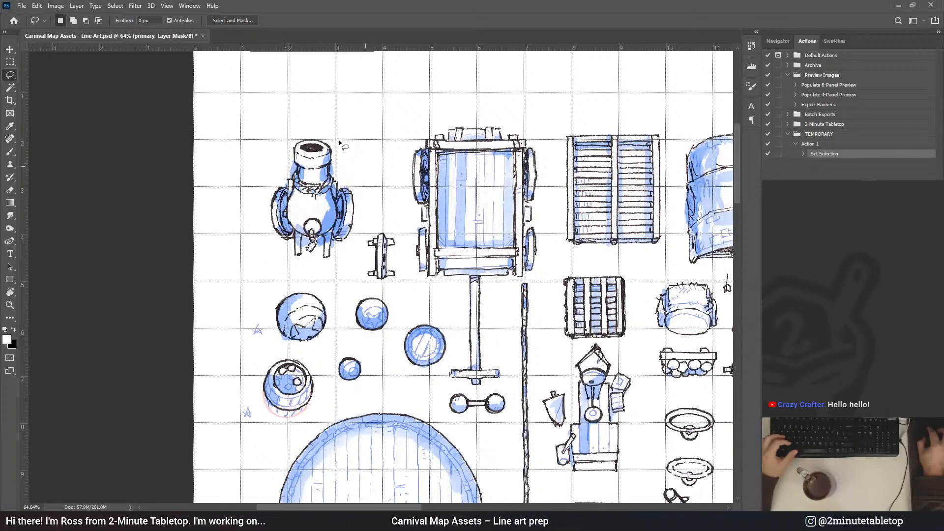
Move the selected cannon line art to the empty area right of the carnival gate, below the oval tent
scroll(314, 98, down, 5)
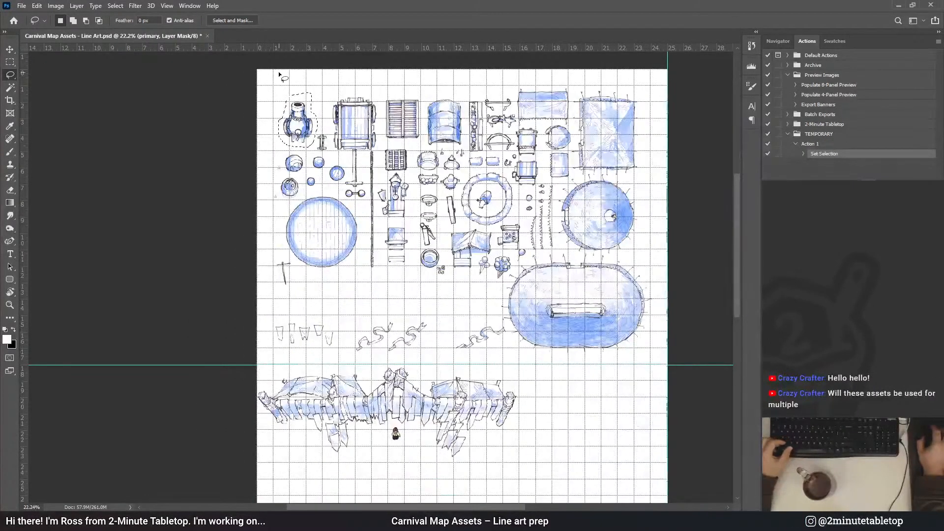
scroll(279, 75, down, 1)
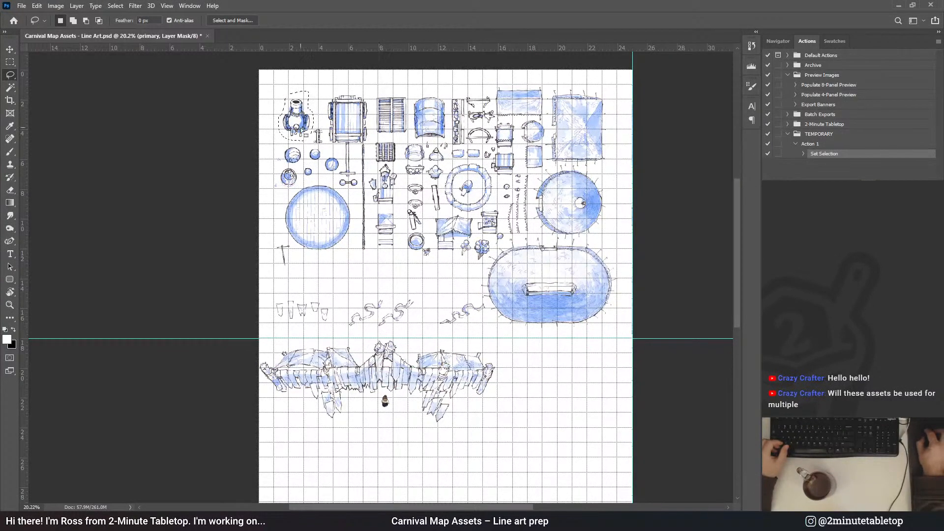
drag(296, 125, 520, 368)
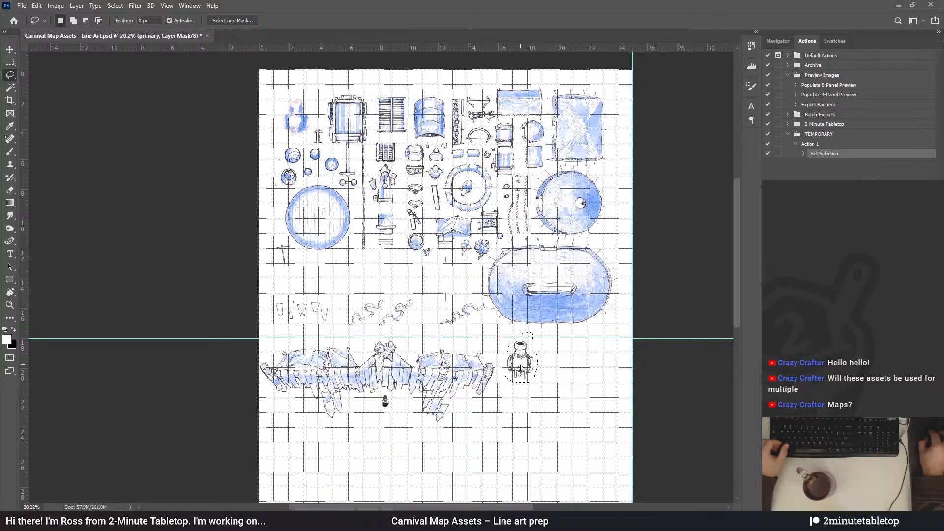
scroll(520, 368, up, 5)
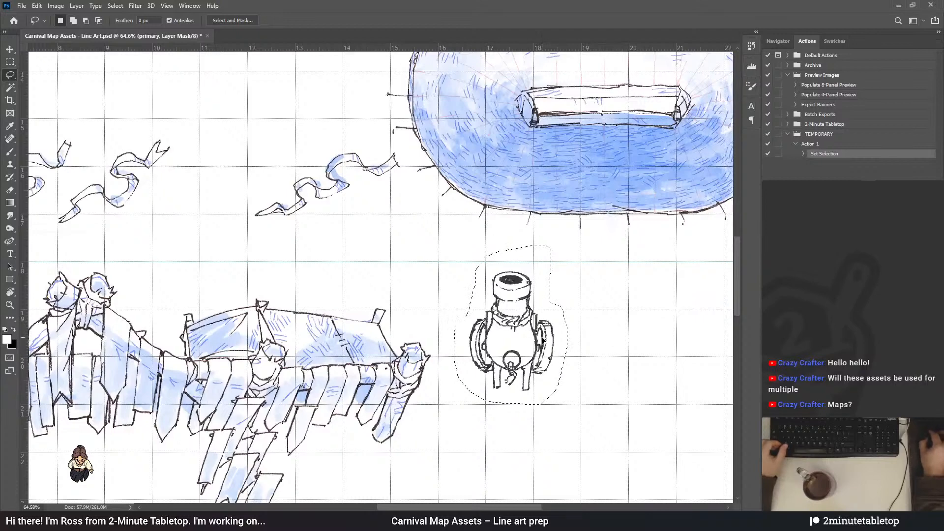
drag(542, 341, 540, 343)
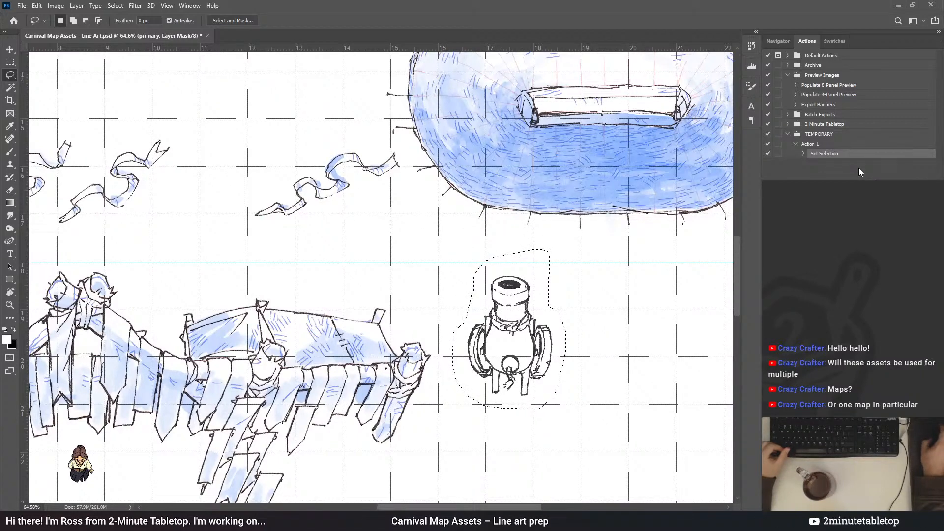
Deselect the cannon, stop recording, and select Action 1 for playback
key(ctrl+x)
key(ctrl+d)
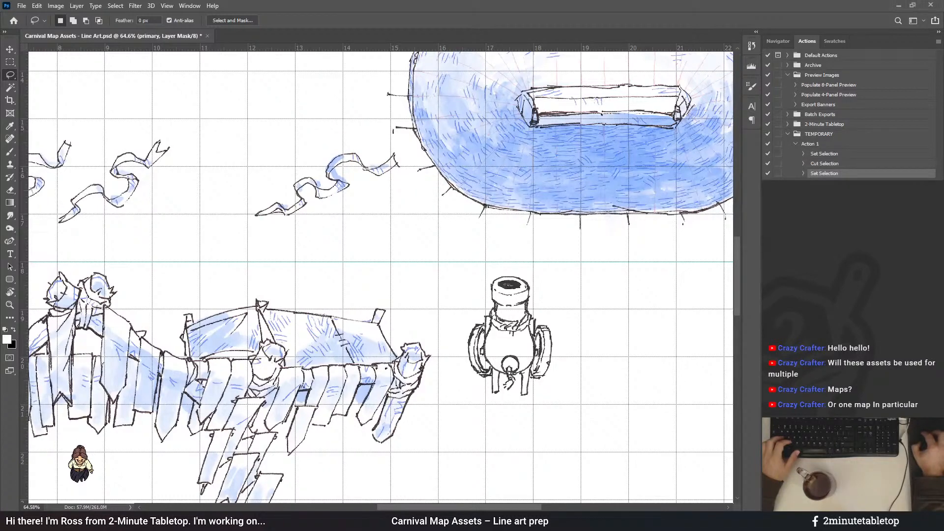
click(818, 145)
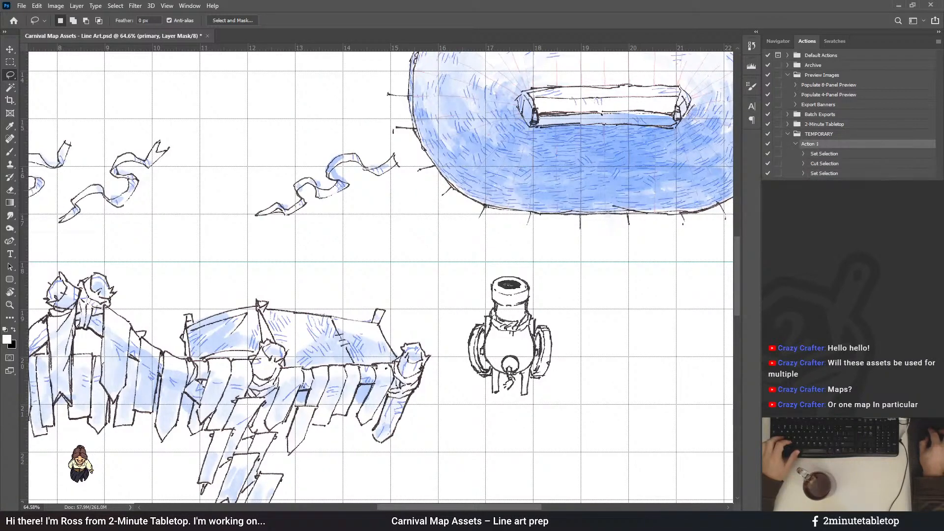
Play Action 1 on the watercolor and TRANSFER ME layers to move their cannon parts beside the gate, and check the result
key(alt+bracketleft)
key(alt+bracketleft)
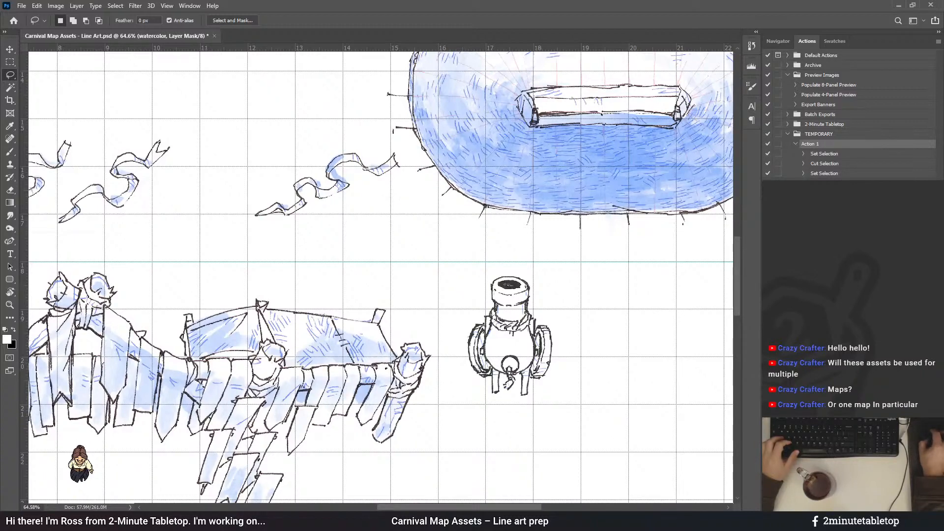
key(alt+BackSpace)
key(alt+bracketleft)
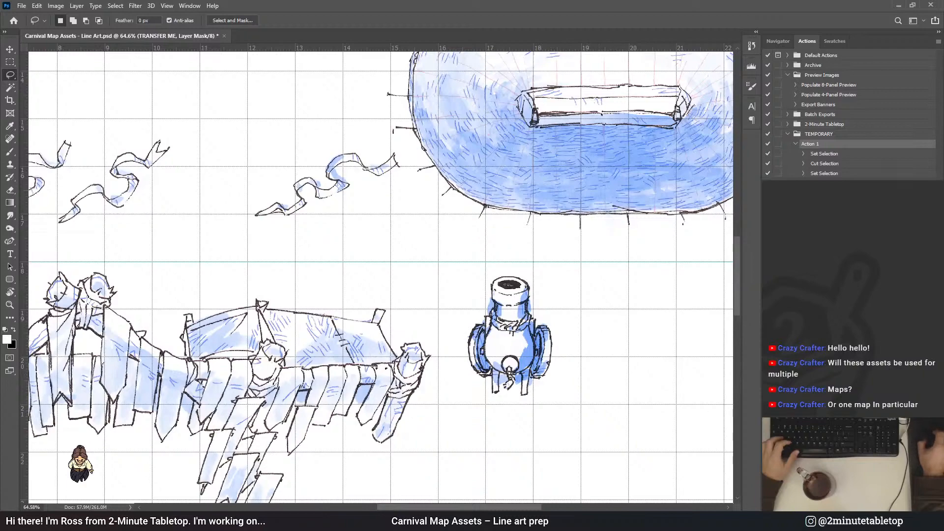
key(alt+BackSpace)
key(ctrl+z)
scroll(507, 385, down, 5)
scroll(401, 423, down, 3)
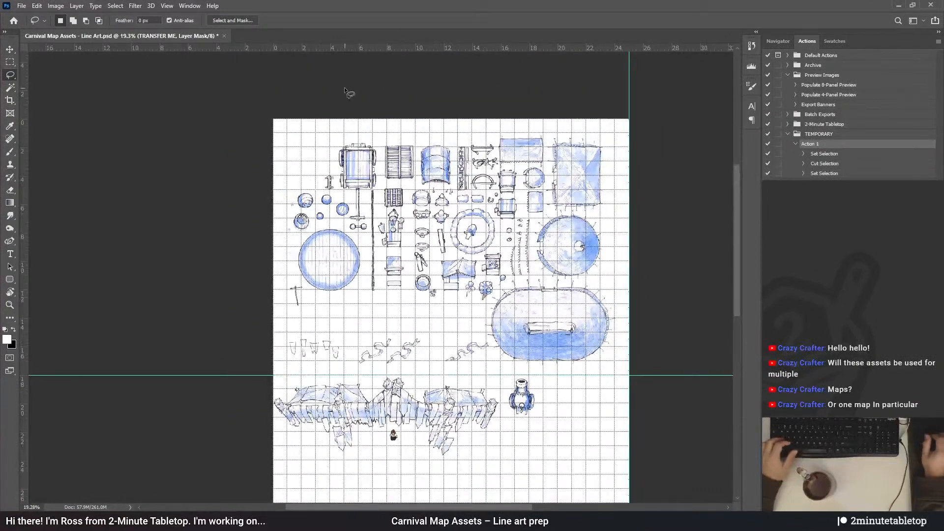
scroll(527, 416, up, 10)
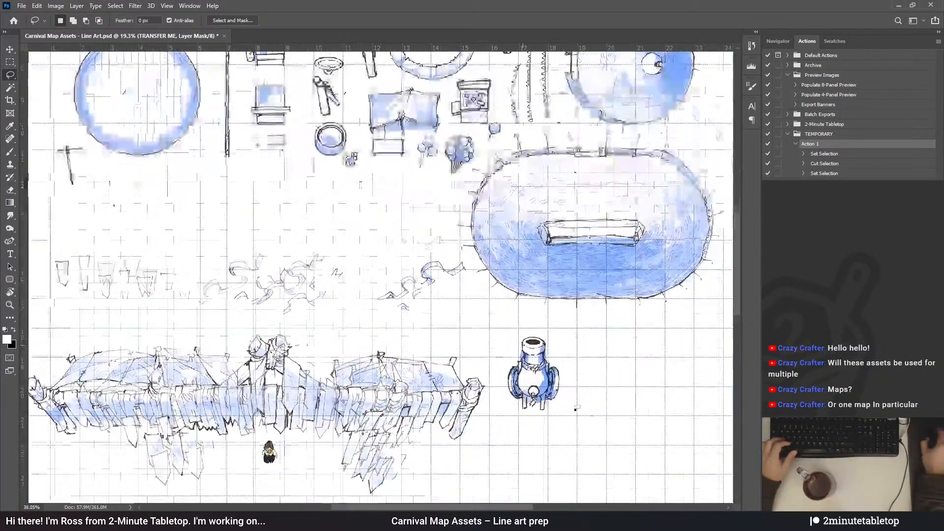
Try to lasso the cannon on the primary layer and shift its line art about half a grid square to the left
key(alt+bracketleft)
mouse_move(449, 413)
mouse_down()
mouse_move(457, 421)
mouse_move(585, 359)
mouse_move(493, 279)
mouse_move(445, 334)
mouse_move(449, 413)
mouse_up()
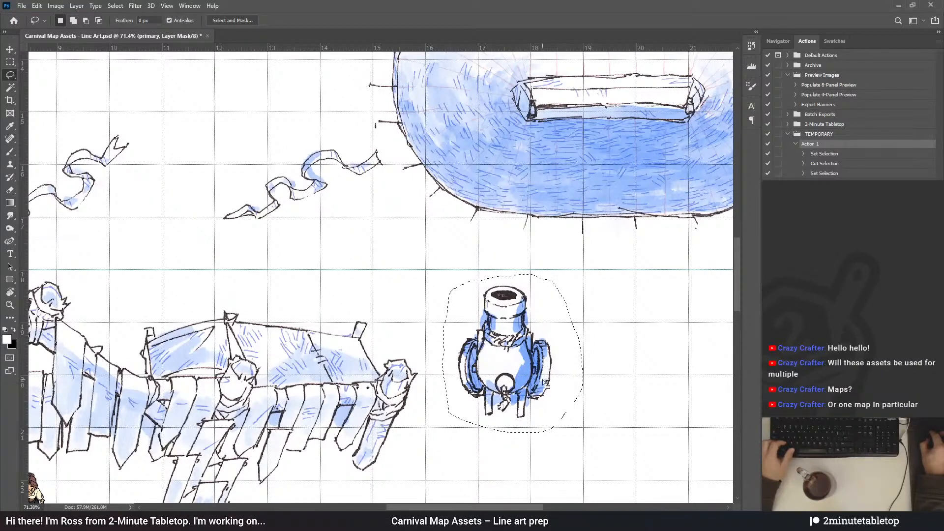
drag(542, 376, 517, 376)
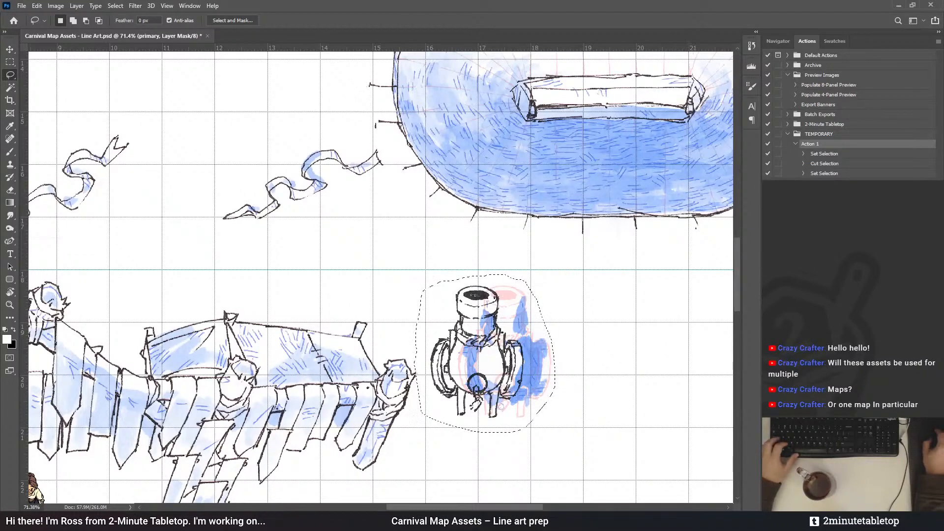
key(ctrl+z)
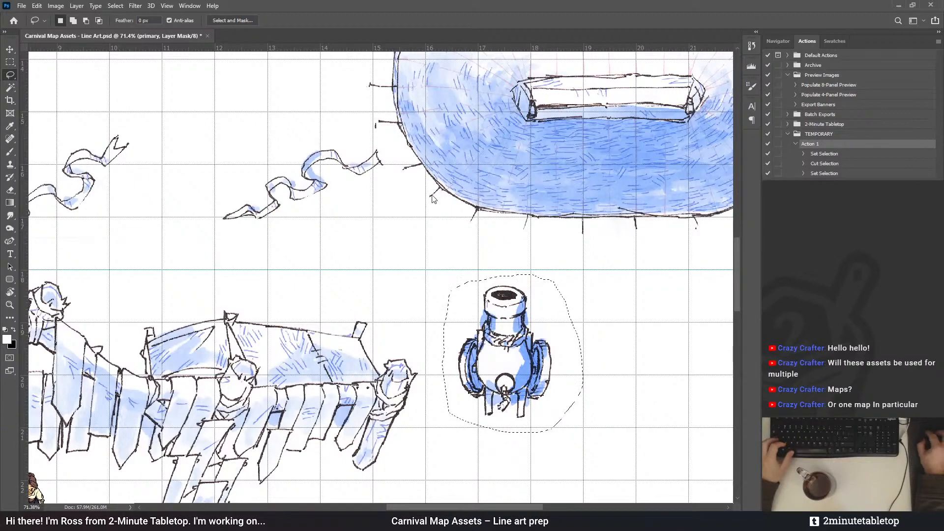
Delete the recorded Action 1, start recording a new Action 1 in the TEMPORARY set, and clear the selection around the cannon
key(Delete)
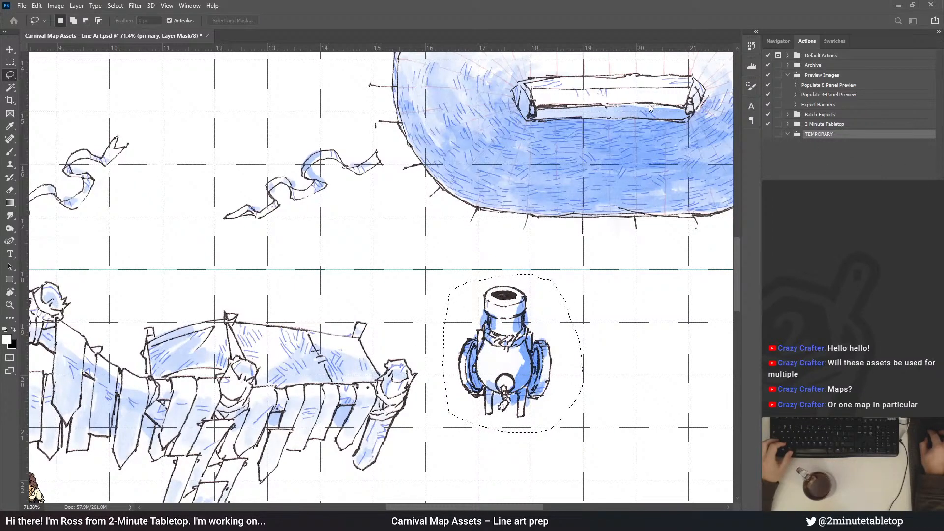
key(ctrl+z)
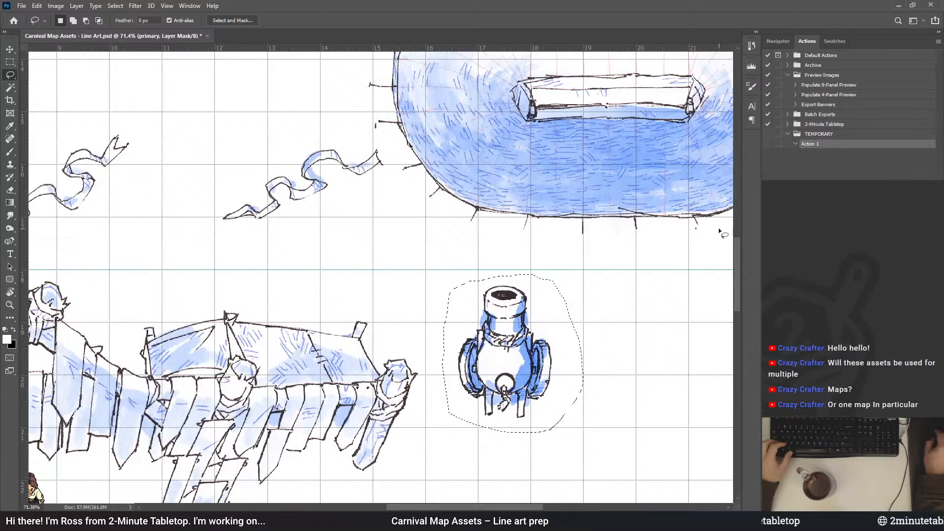
key(ctrl+d)
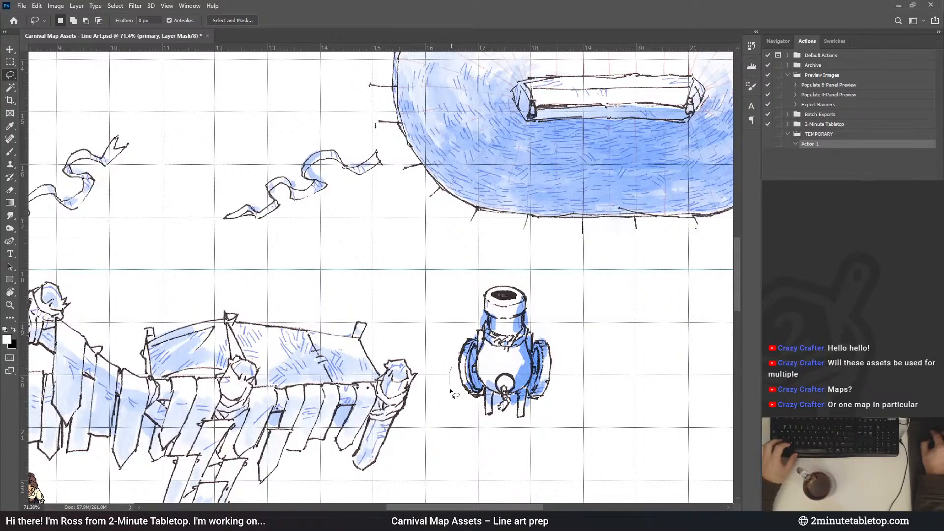
Lasso the cannon, shift its primary line art about half a grid square left, deselect it, and finish recording Action 1
drag(457, 305, 445, 359)
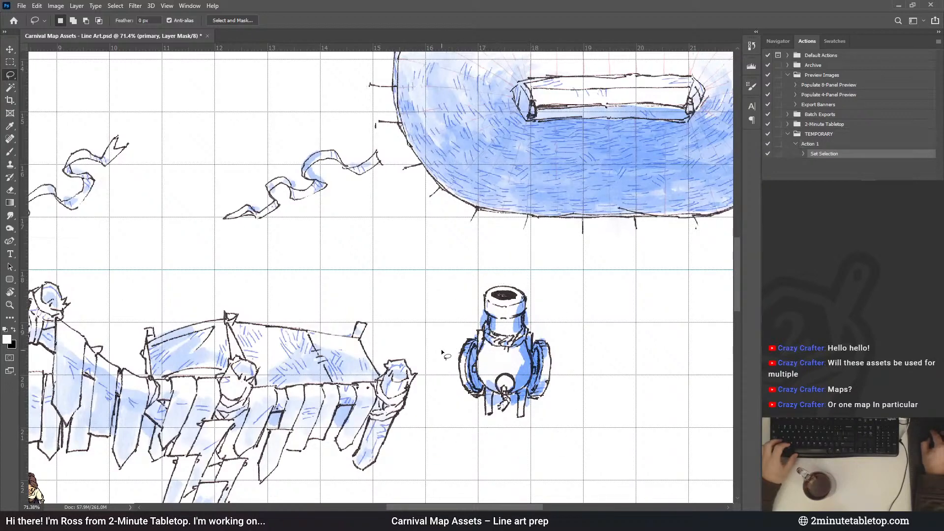
drag(534, 371, 505, 373)
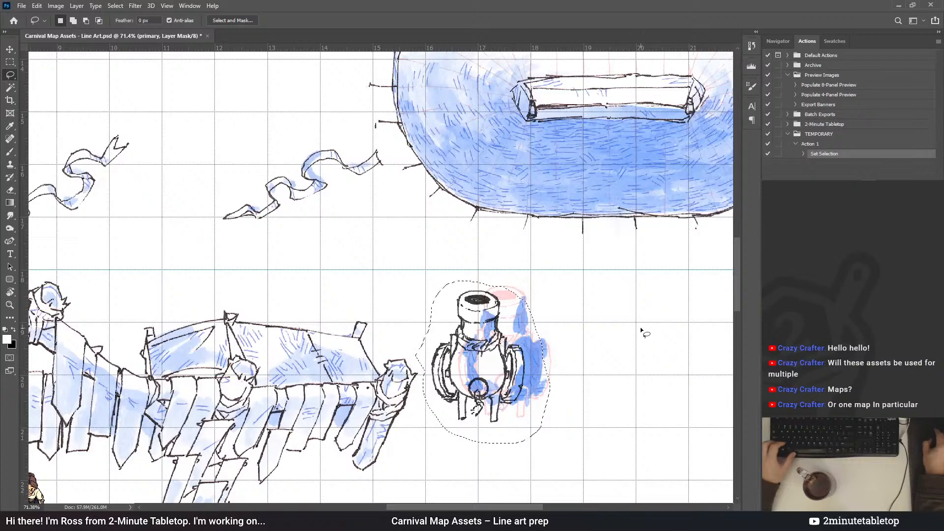
click(621, 292)
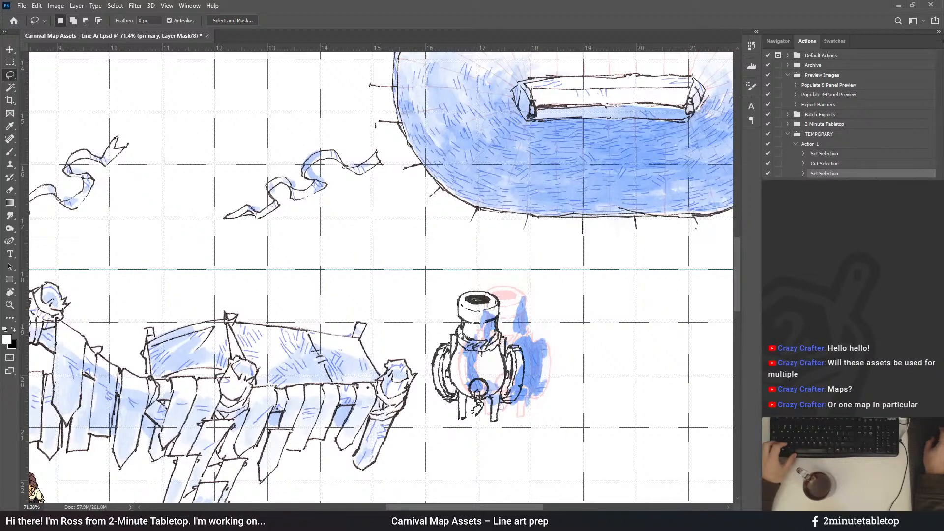
click(814, 145)
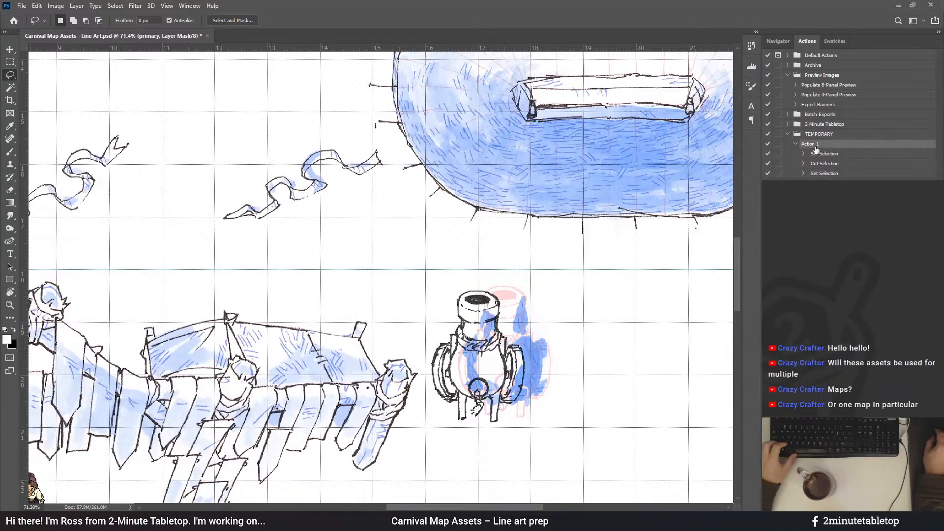
Play Action 1 on the watercolor and TRANSFER ME layers to realign their cannon parts with the shifted line art
key(alt+])
key(alt+])
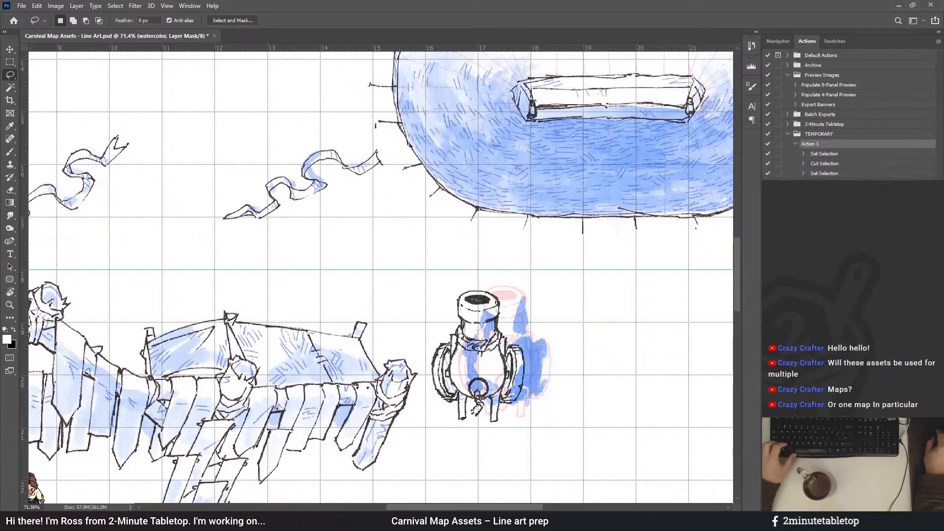
key(alt+])
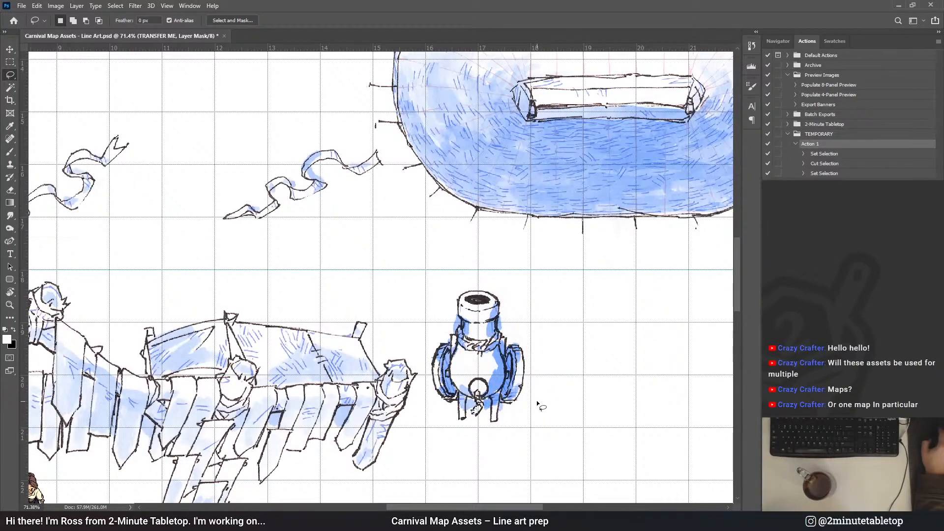
Switch to the primary layer and try a lasso selection around the small bench left of the wagon
scroll(537, 403, down, 5)
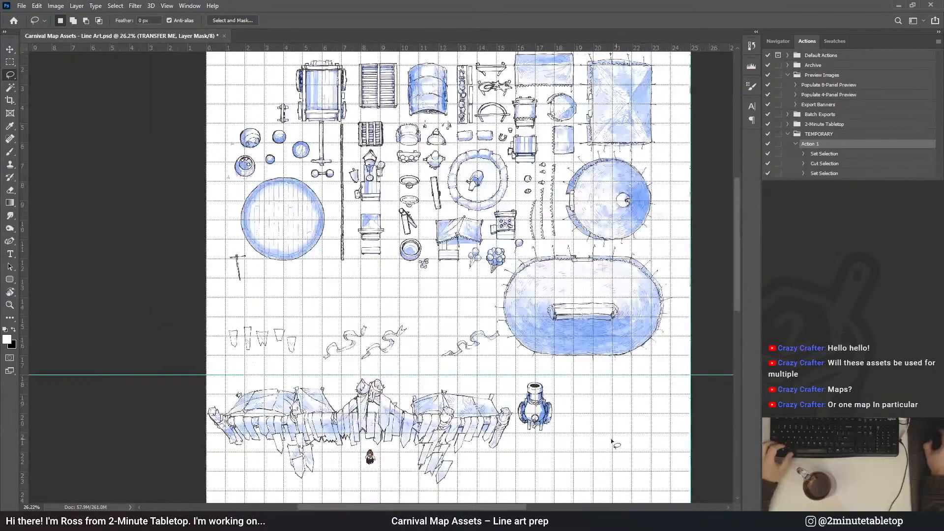
drag(736, 294, 745, 255)
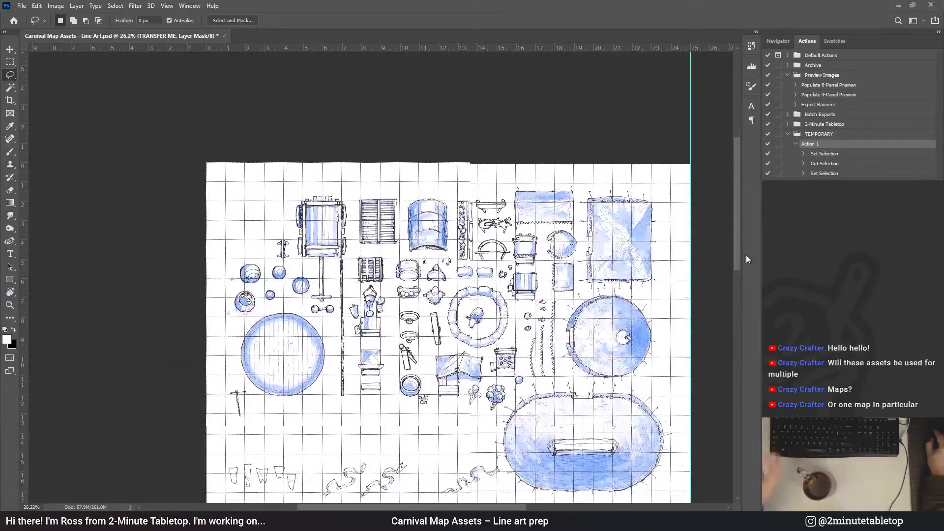
scroll(217, 228, up, 6)
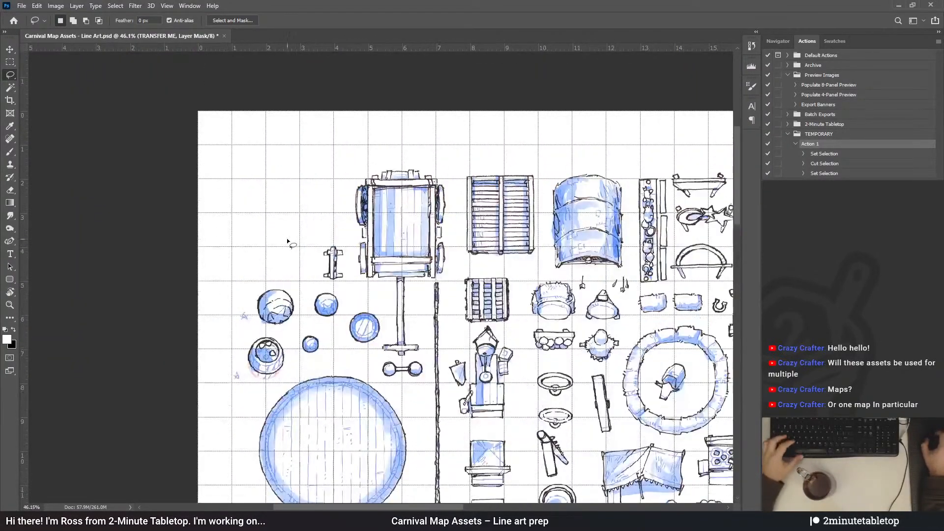
scroll(325, 266, up, 1)
key(alt+bracketleft)
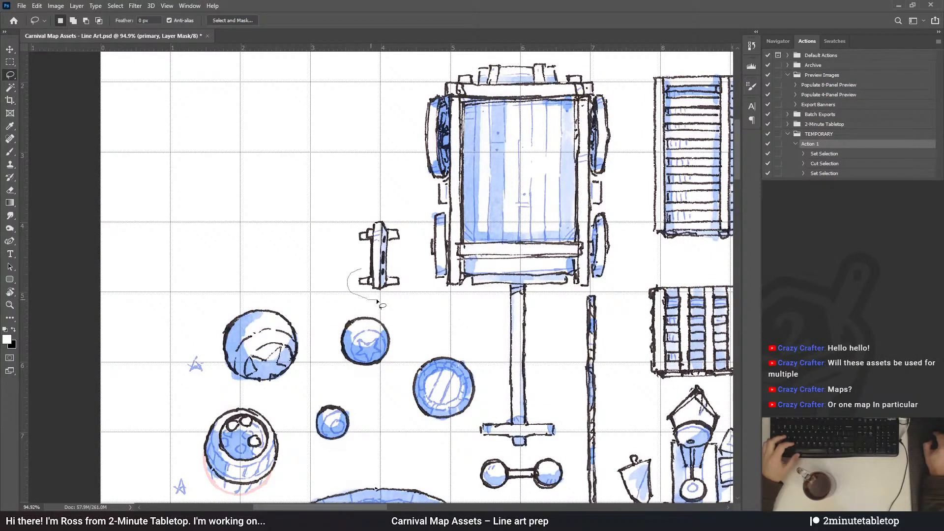
mouse_move(406, 223)
mouse_down()
mouse_move(362, 215)
mouse_move(350, 256)
mouse_move(361, 267)
mouse_up()
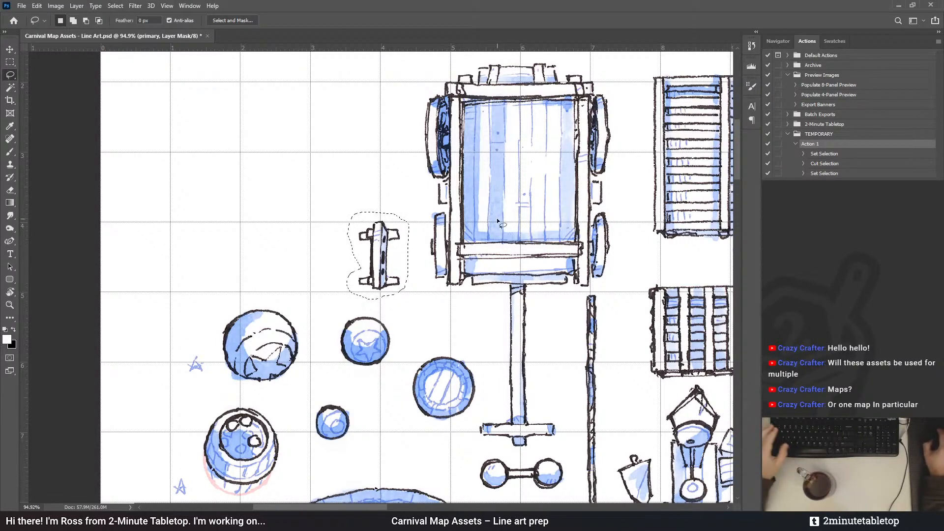
key(ctrl+d)
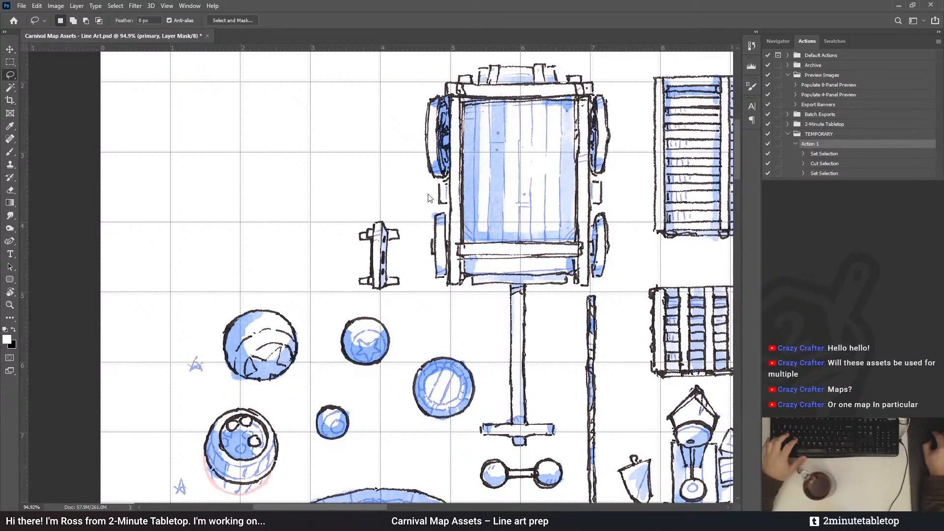
Replace Action 1 with a fresh recording in the TEMPORARY set and lasso the small bench left of the wagon
key(Delete)
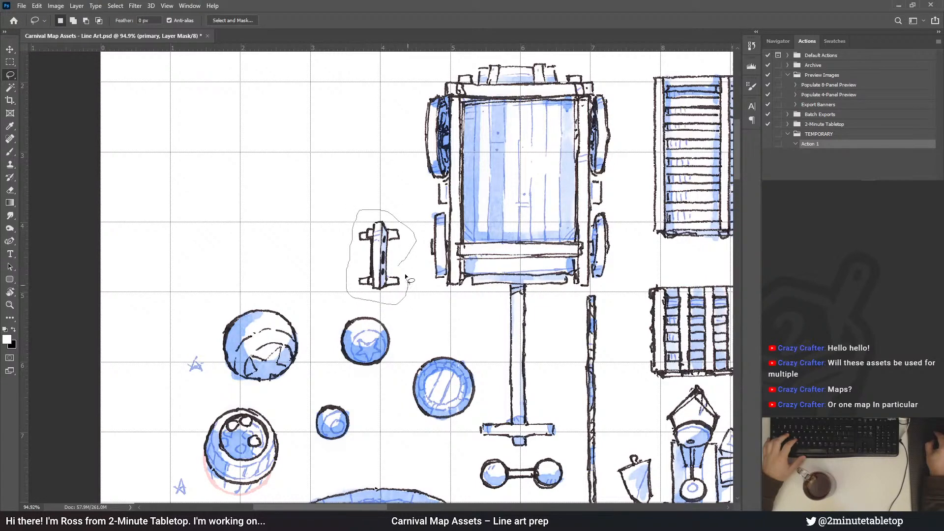
drag(406, 277, 408, 281)
Move the selected bench line art into the empty grid area just right of the cannon
scroll(288, 191, down, 5)
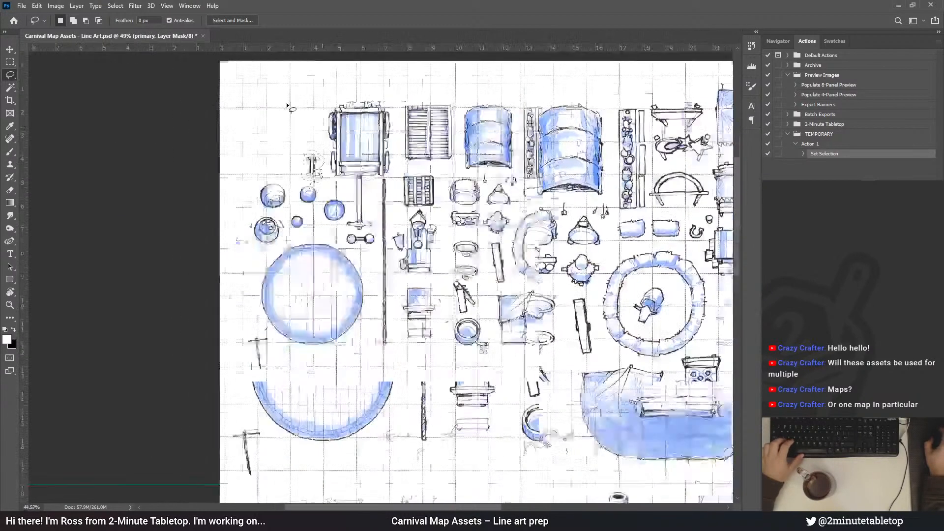
scroll(288, 106, down, 4)
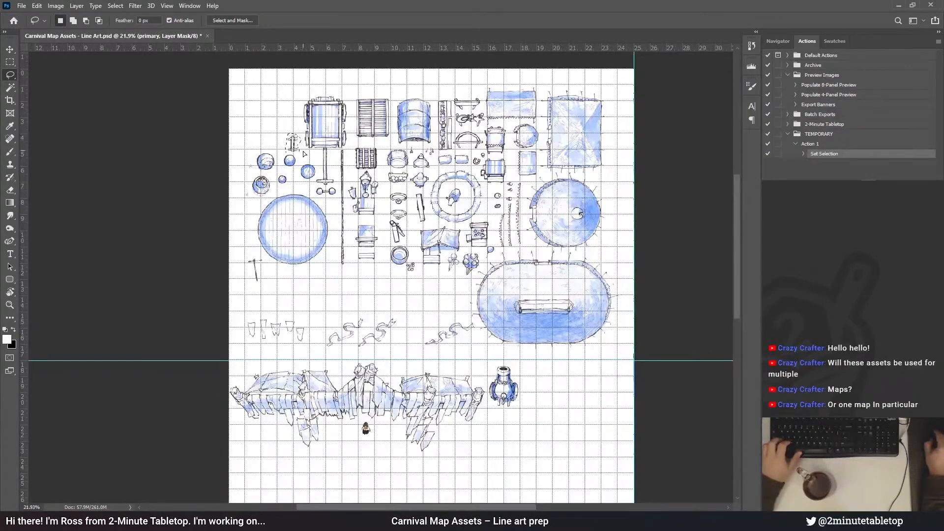
mouse_move(304, 154)
mouse_down()
mouse_move(537, 431)
mouse_move(540, 382)
mouse_up()
scroll(560, 388, up, 2)
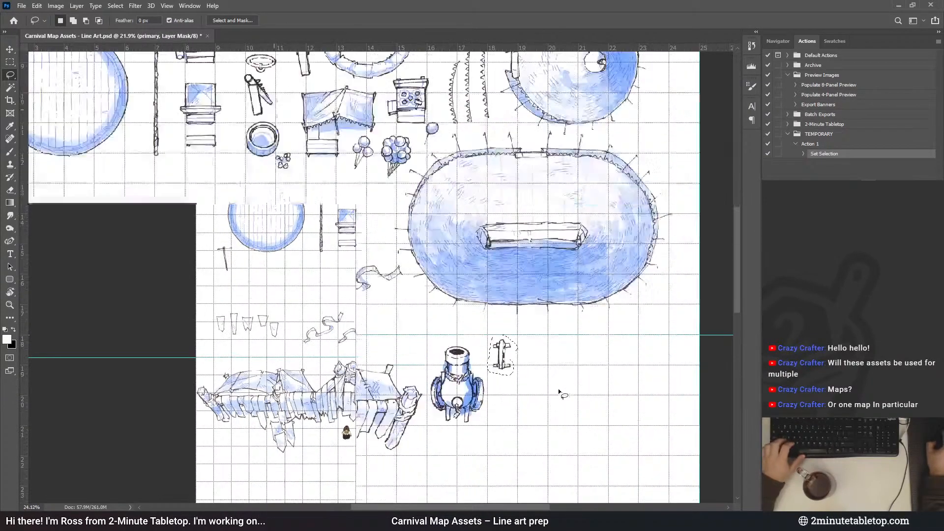
scroll(536, 386, up, 3)
scroll(526, 379, up, 3)
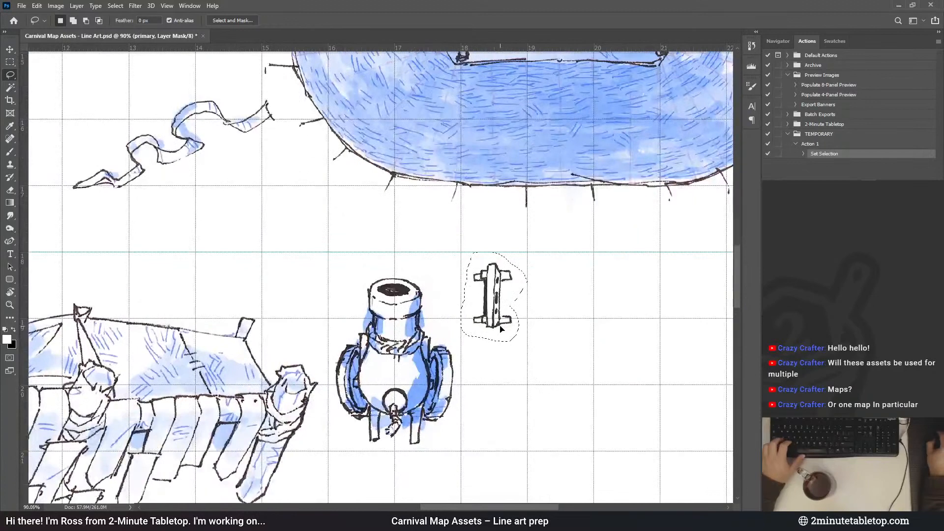
drag(501, 329, 499, 315)
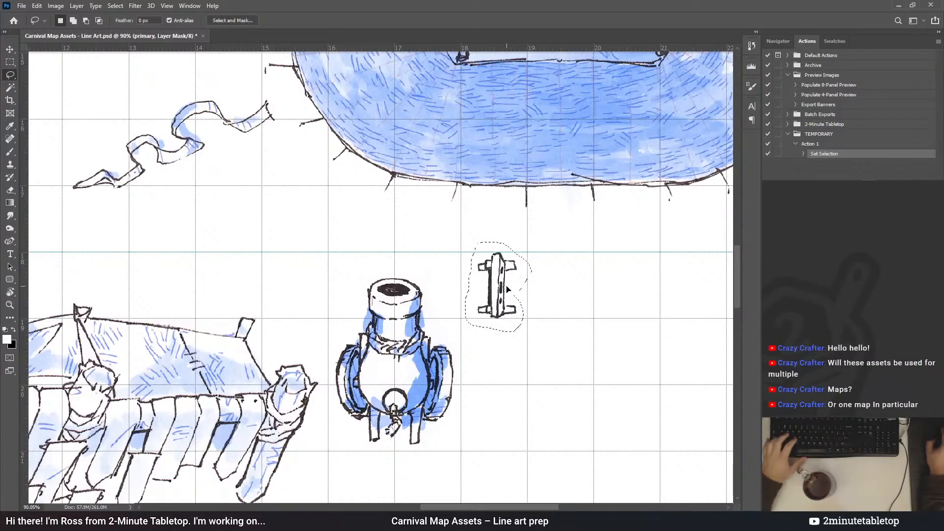
Move the selected bench line art next to the woman figure below the gate for a size comparison
scroll(508, 289, down, 6)
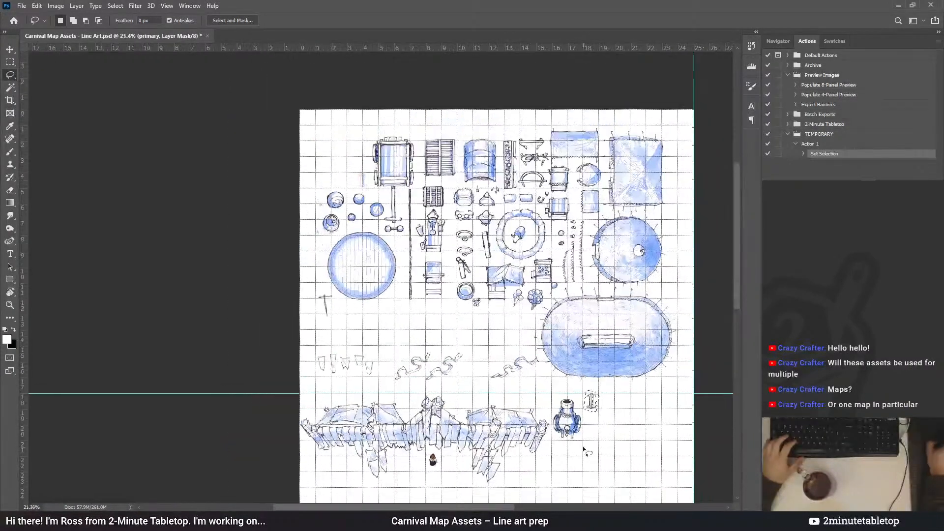
scroll(491, 295, down, 3)
scroll(492, 294, up, 3)
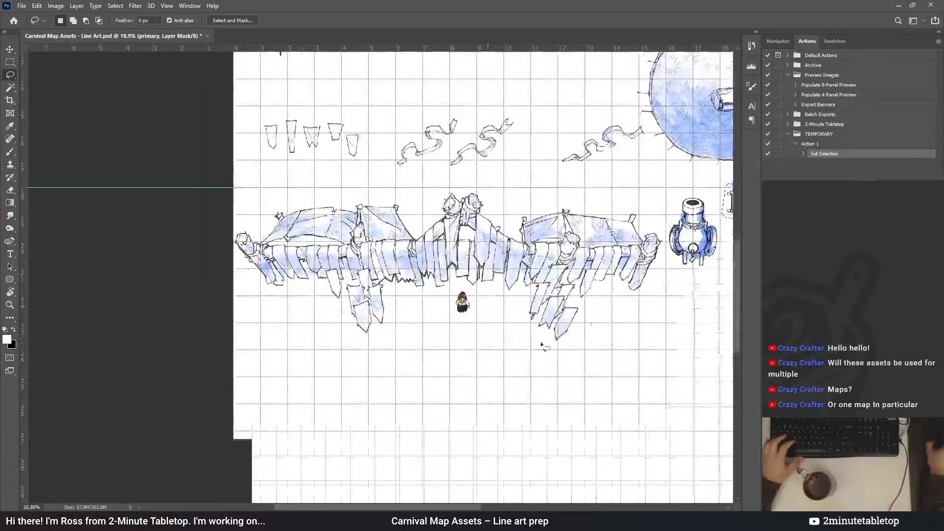
scroll(365, 363, down, 1)
scroll(366, 363, up, 2)
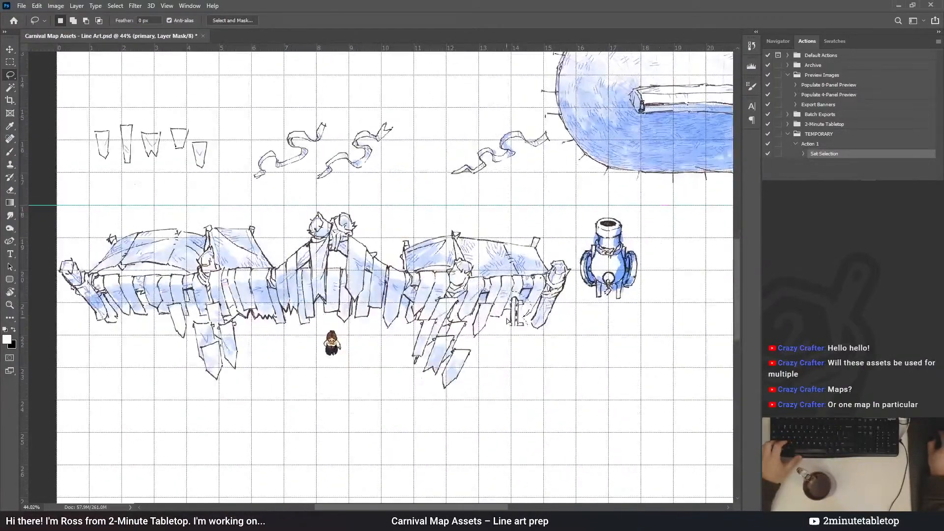
scroll(366, 364, up, 4)
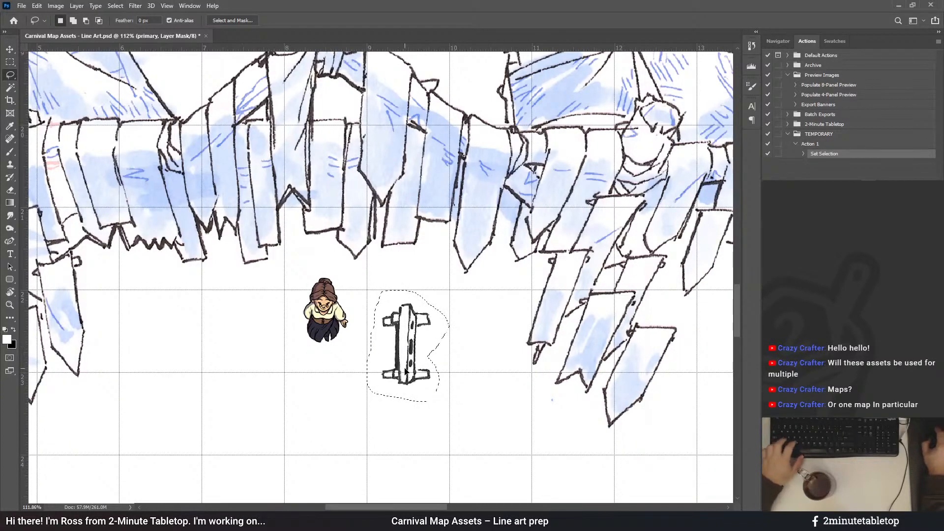
Free-transform the bench, rotating it 90° and scaling its height to 95.25%
key(ctrl+t)
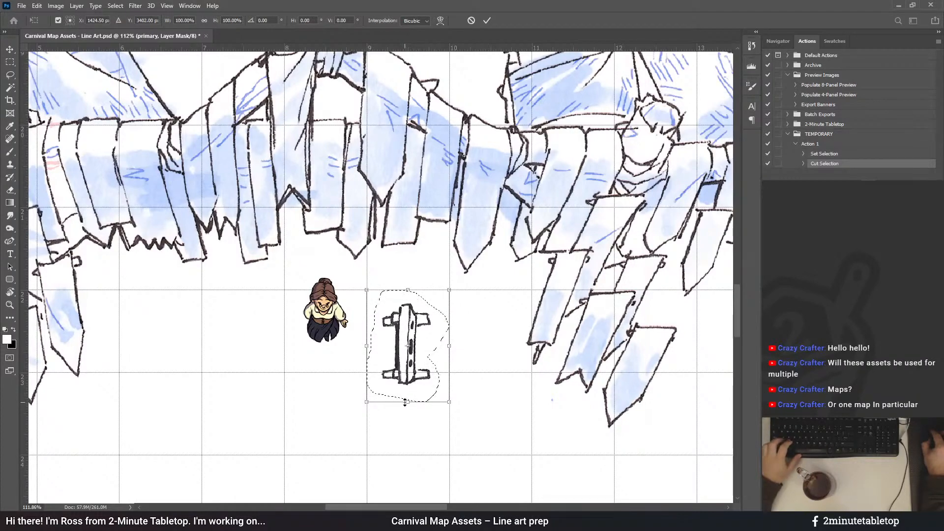
drag(405, 402, 406, 393)
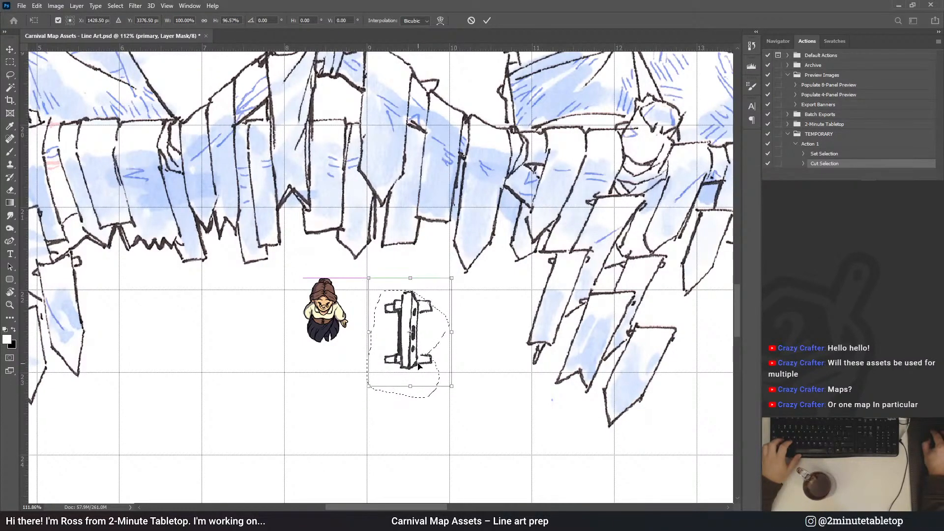
drag(506, 330, 461, 393)
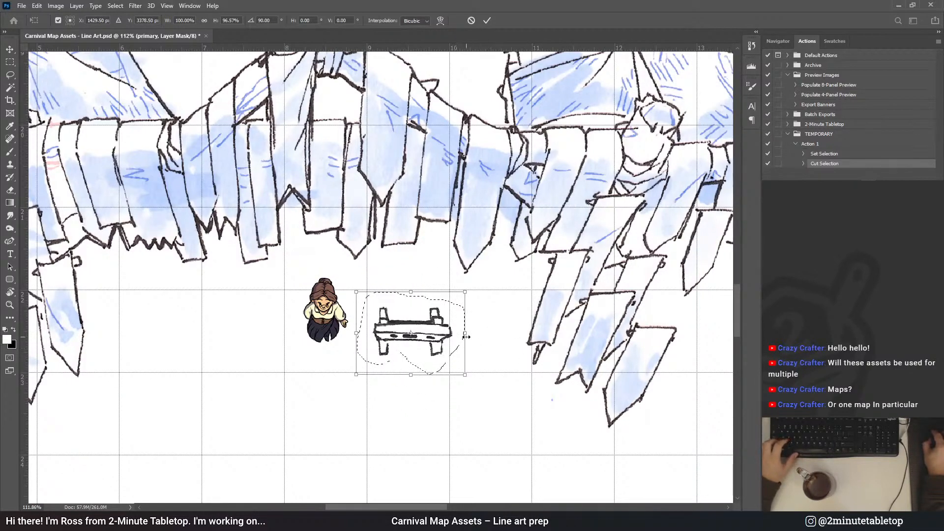
drag(466, 335, 465, 336)
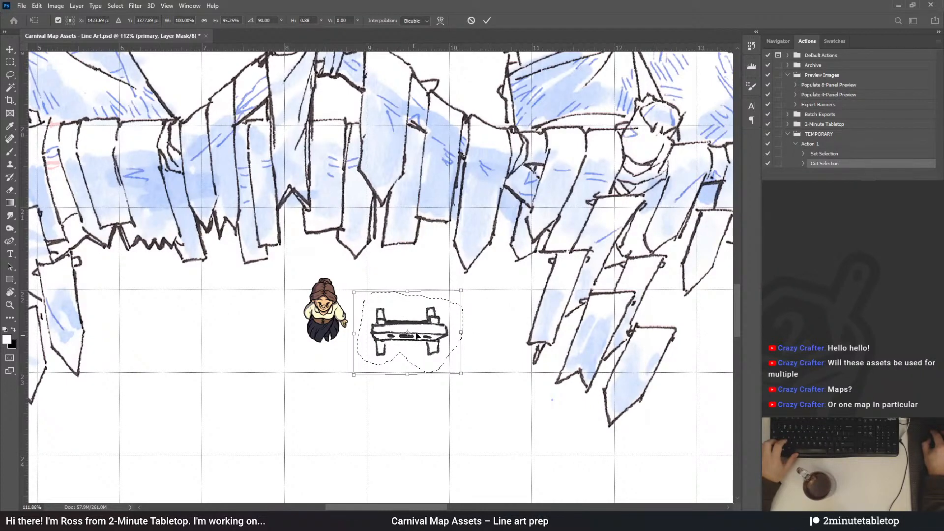
Position the rotated bench in the grid square below the cannon and apply the transform
scroll(416, 336, down, 6)
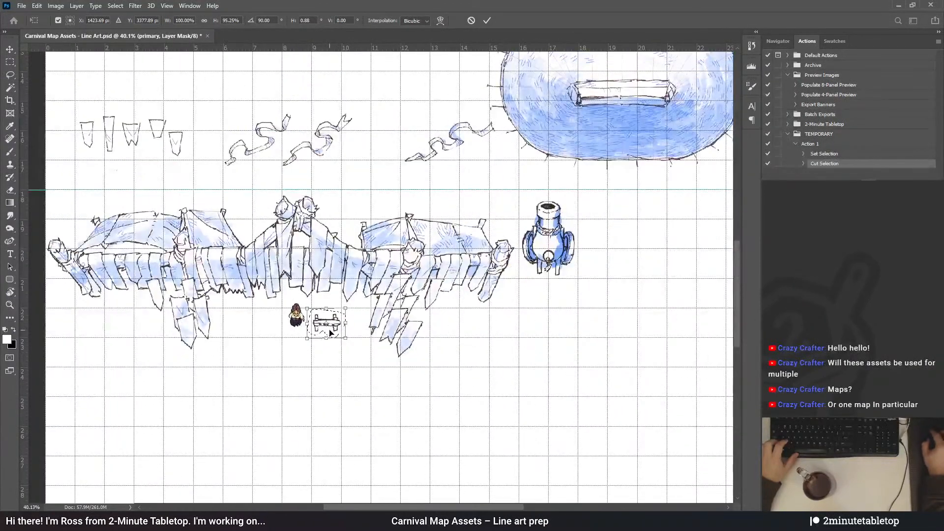
drag(327, 324, 543, 288)
scroll(545, 289, up, 5)
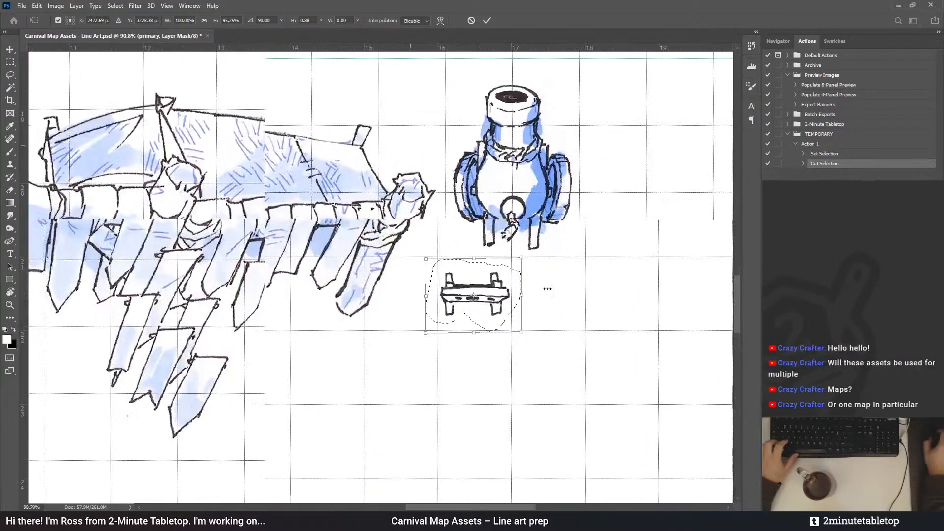
scroll(547, 288, up, 3)
drag(475, 300, 477, 301)
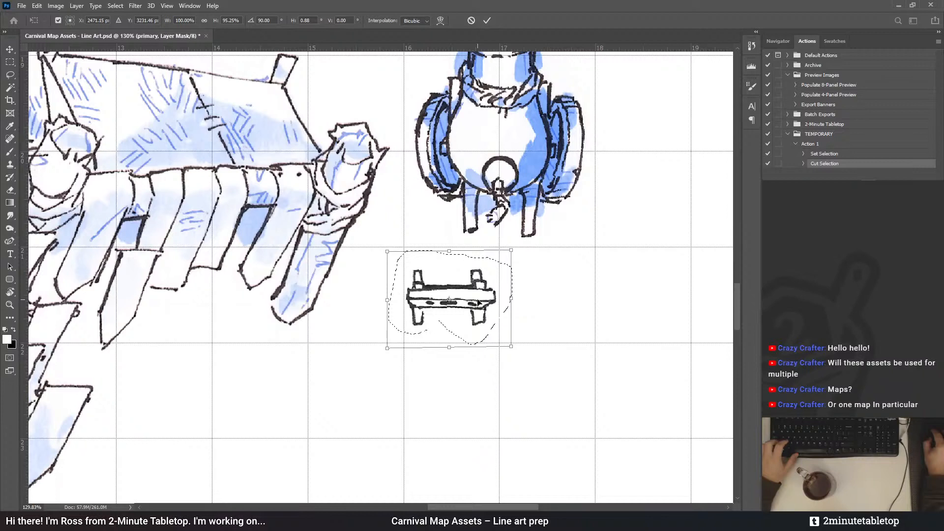
drag(455, 293, 458, 292)
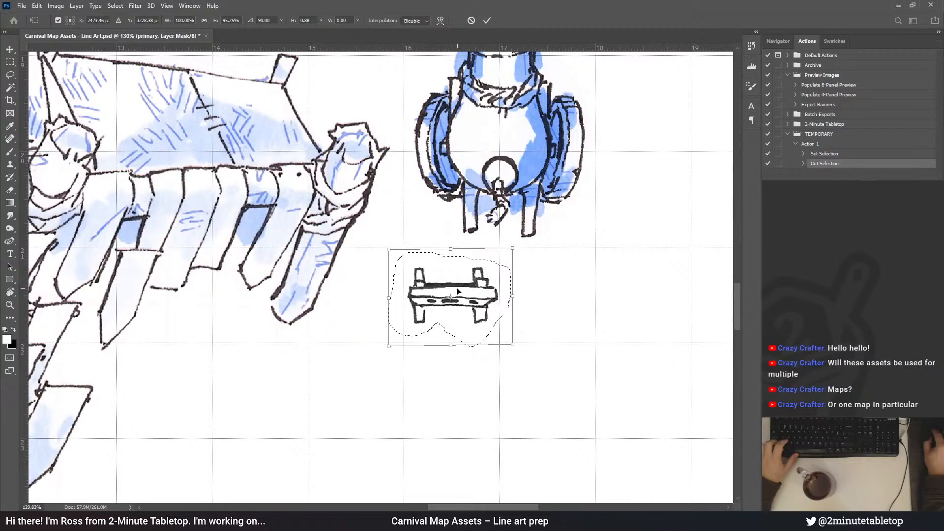
click(488, 22)
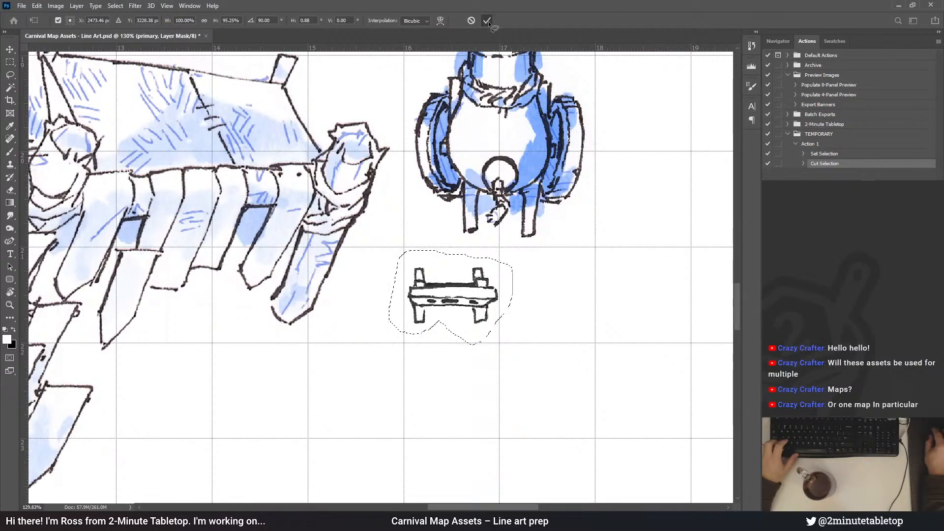
Deselect the bench and finish recording Action 1, leaving it chosen for playback
key(l)
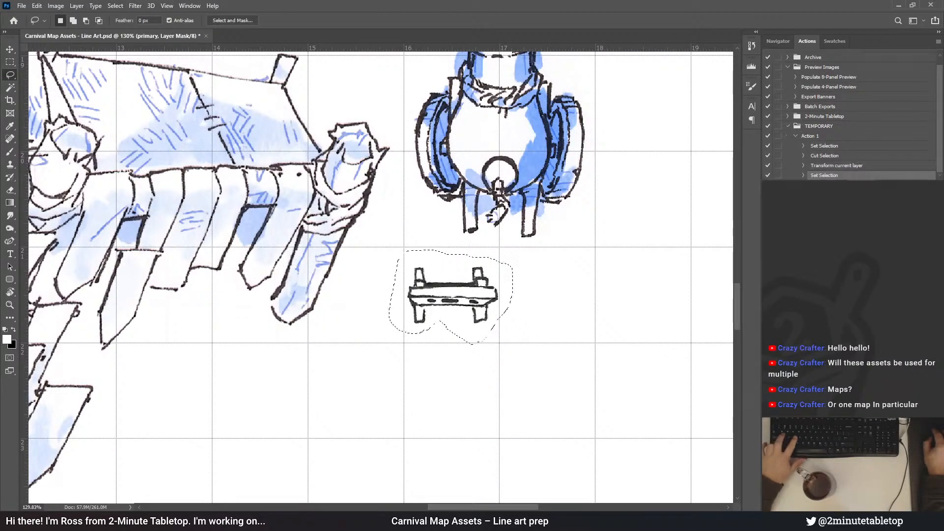
key(ctrl+d)
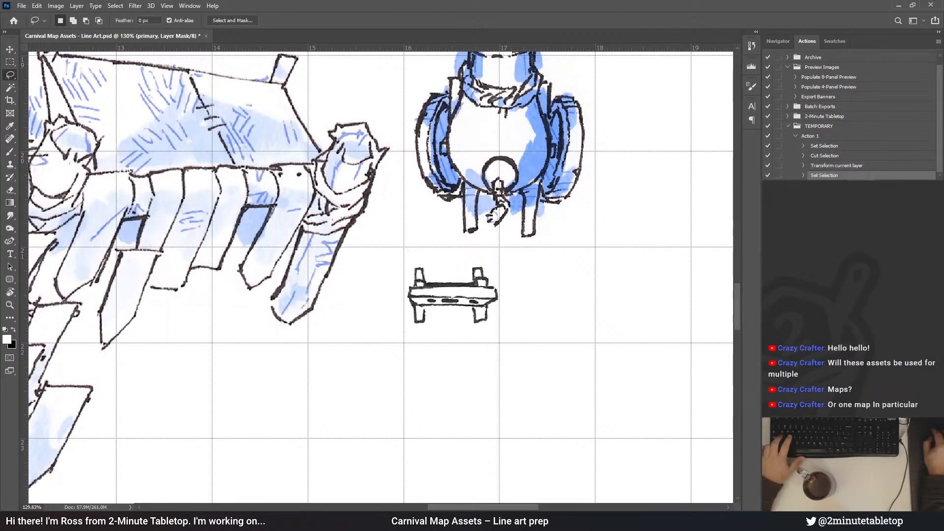
click(811, 137)
Play Action 1 on the watercolor and TRANSFER ME layers to bring their bench parts under the moved line art
key(alt+[)
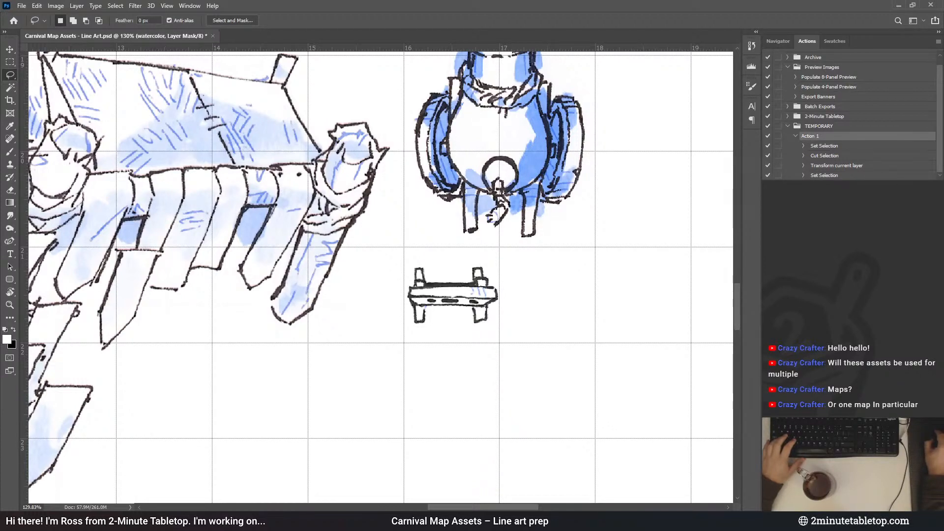
key(ctrl+z)
key(alt+[)
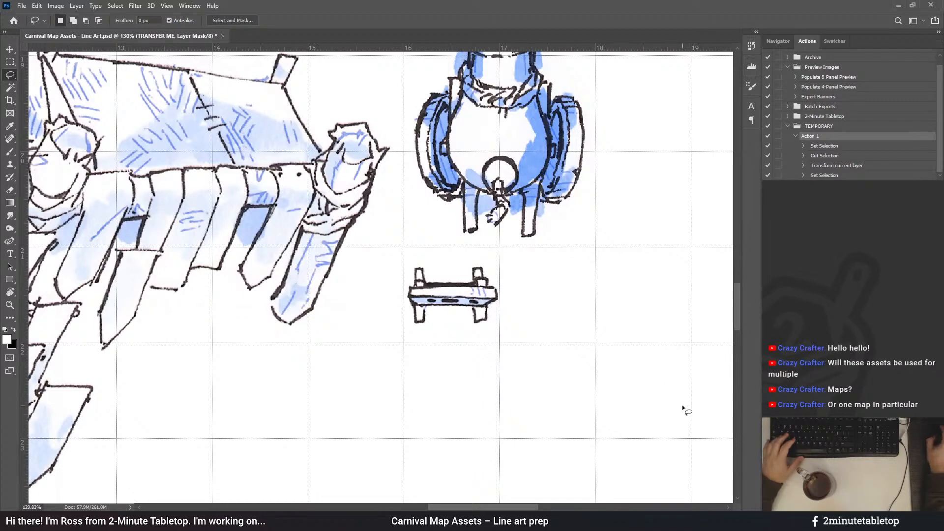
Delete the used Action 1 from the TEMPORARY set and go to the barrel of balls above the large round platform
scroll(625, 432, down, 3)
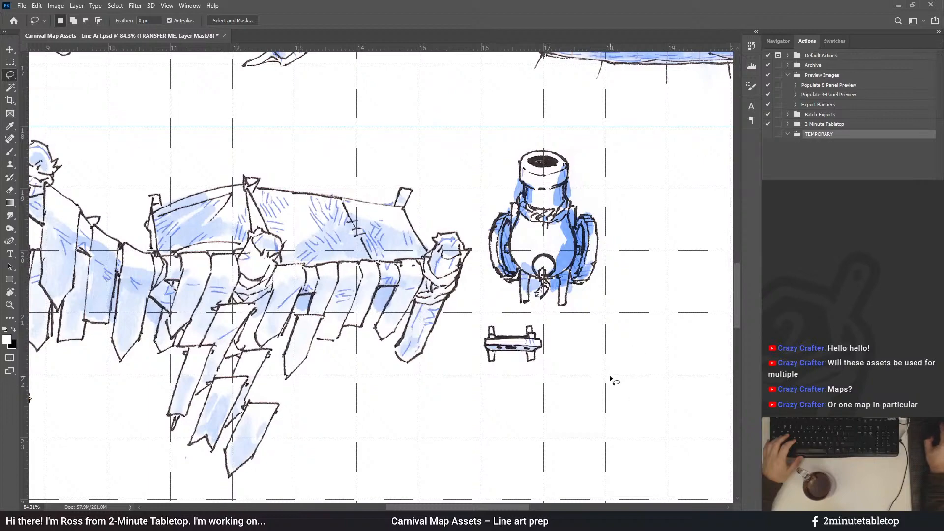
scroll(727, 301, down, 6)
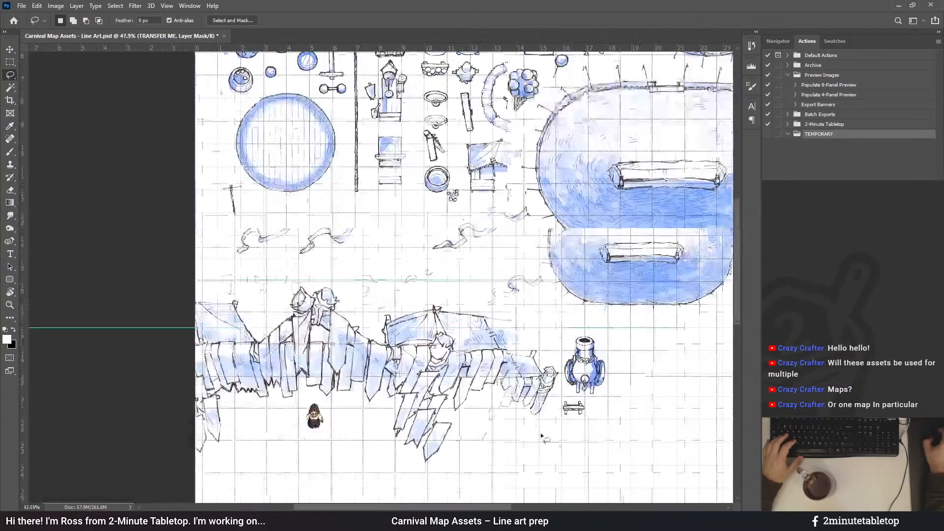
scroll(328, 149, up, 3)
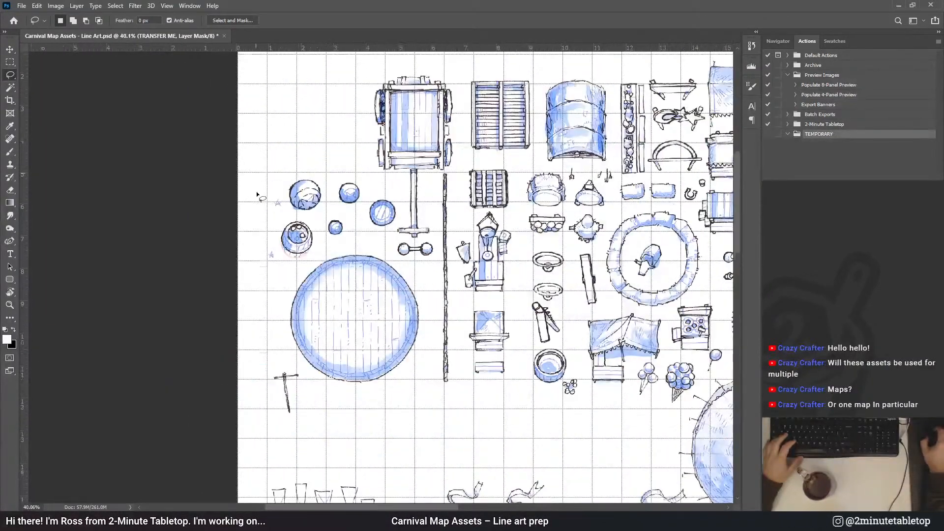
scroll(300, 295, up, 4)
mouse_move(295, 276)
mouse_down()
mouse_move(319, 335)
mouse_move(361, 343)
mouse_up()
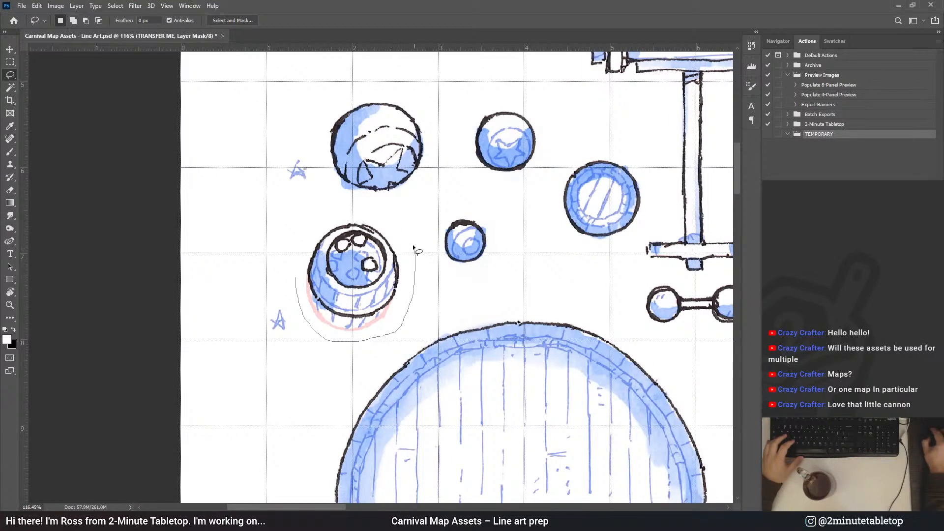
drag(290, 243, 290, 257)
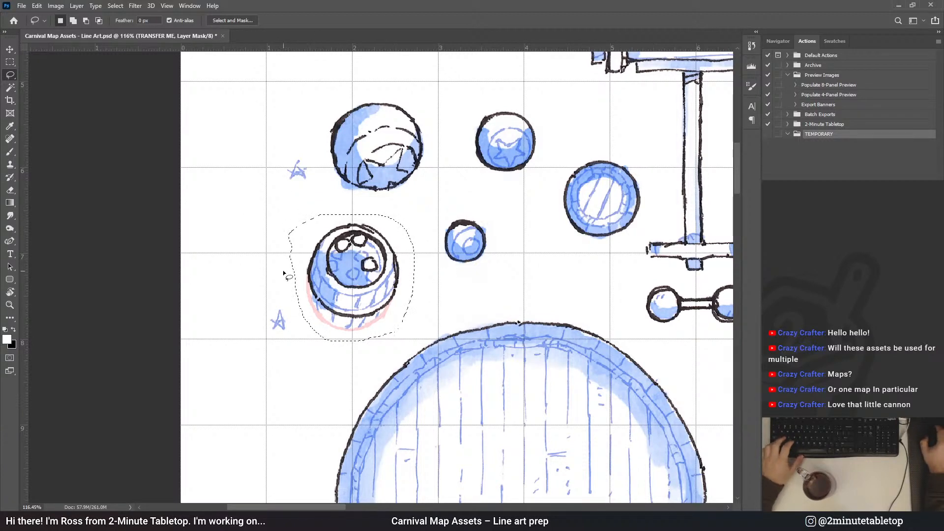
key(ctrl+d)
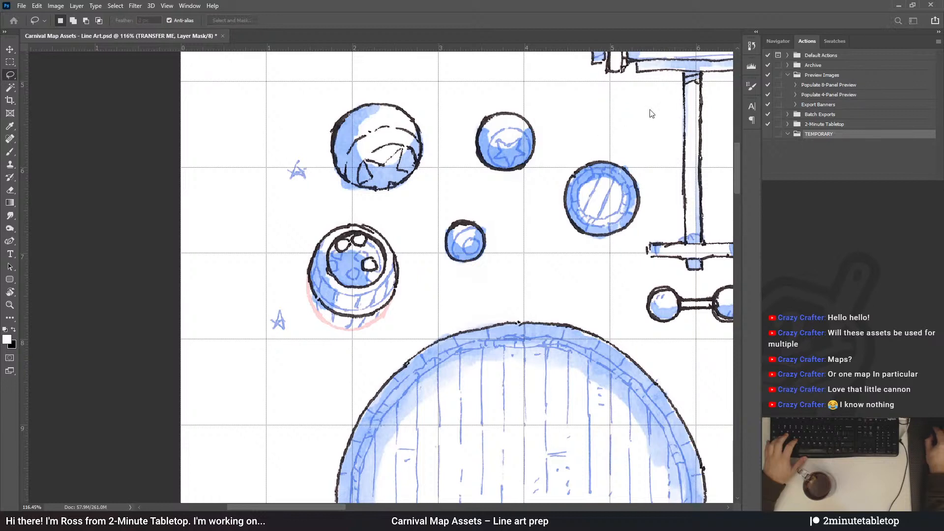
Start recording Action 1 in the TEMPORARY set and lasso the barrel of balls above the large round platform
key(Return)
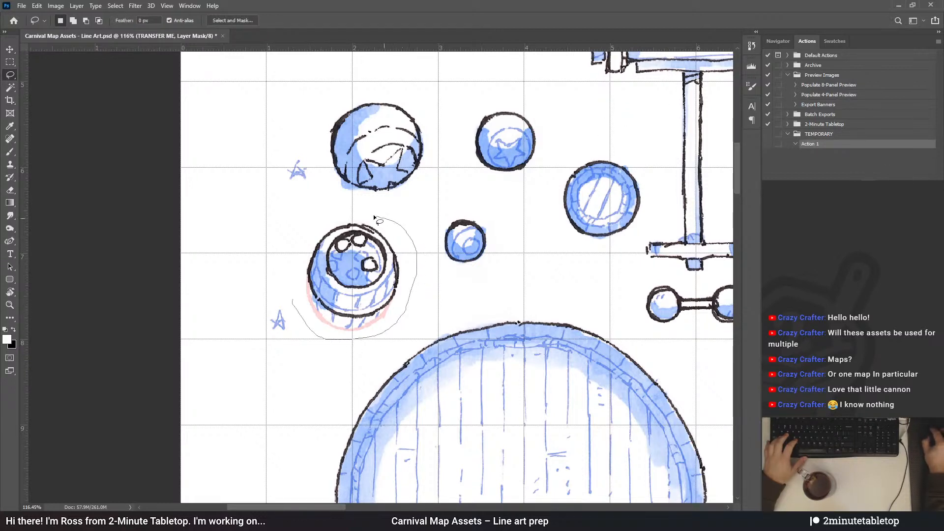
drag(328, 219, 289, 270)
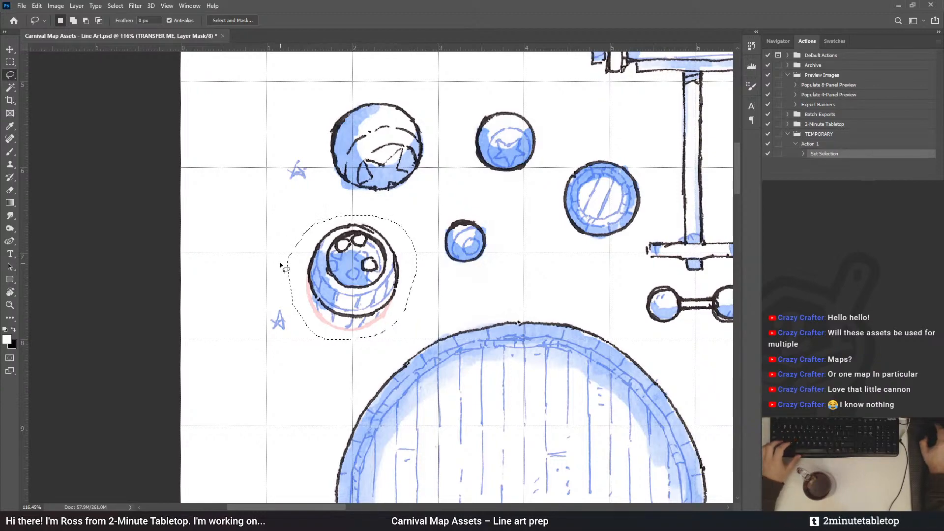
scroll(295, 150, down, 5)
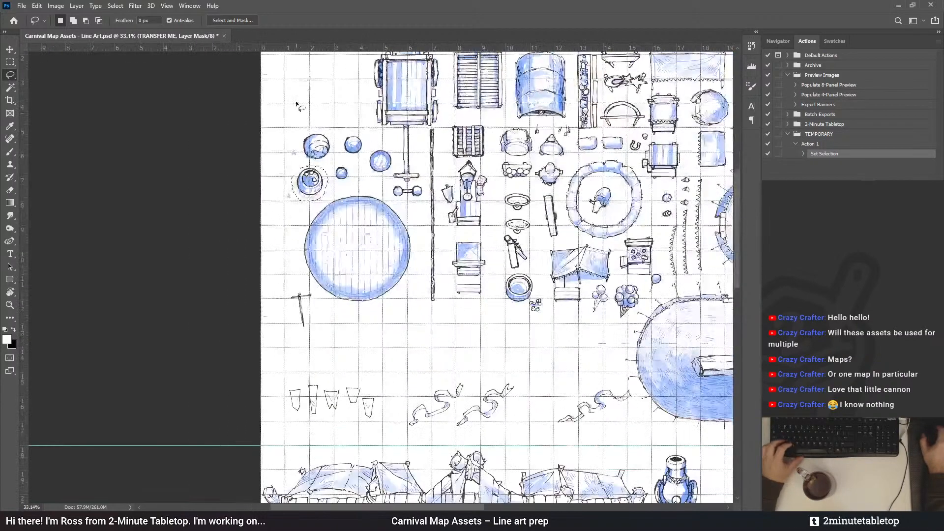
scroll(317, 119, down, 2)
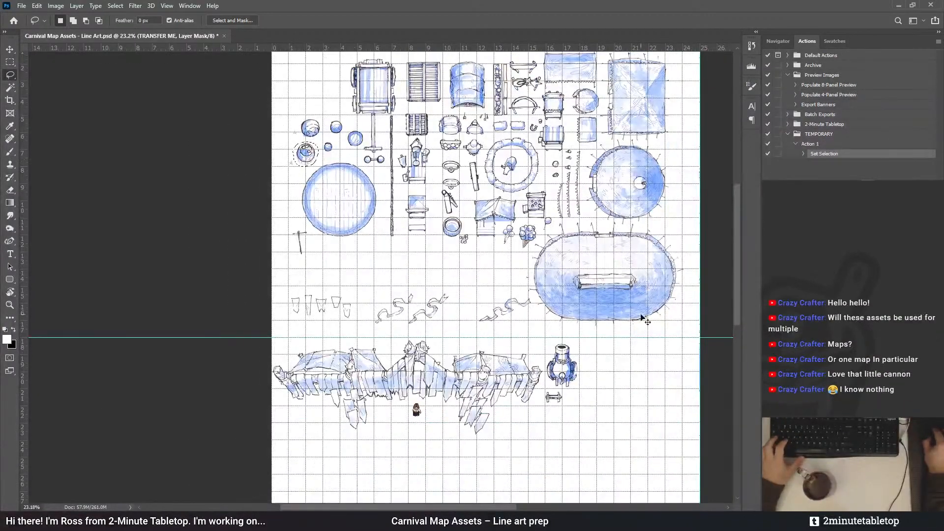
Move the barrel's line art on the primary layer beside the cannon and centre it on the vertical grid line
key(alt+bracketleft)
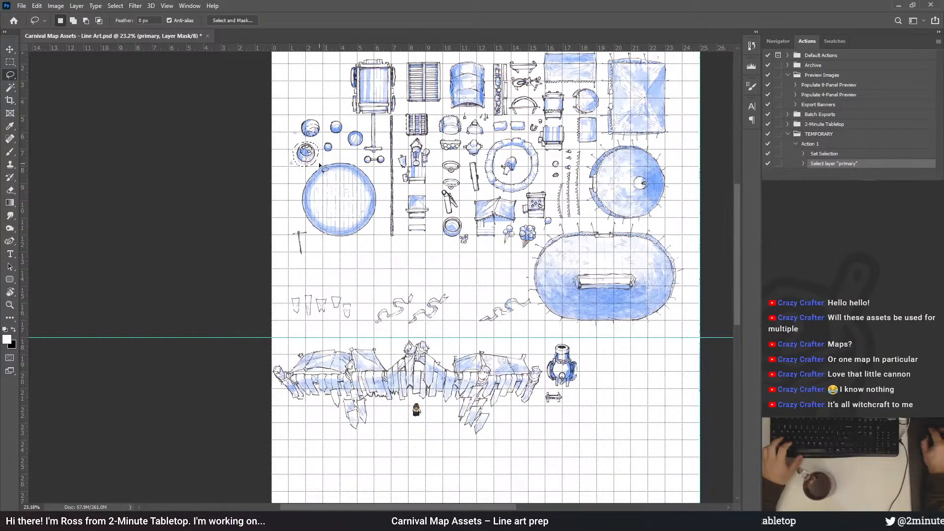
drag(308, 157, 603, 379)
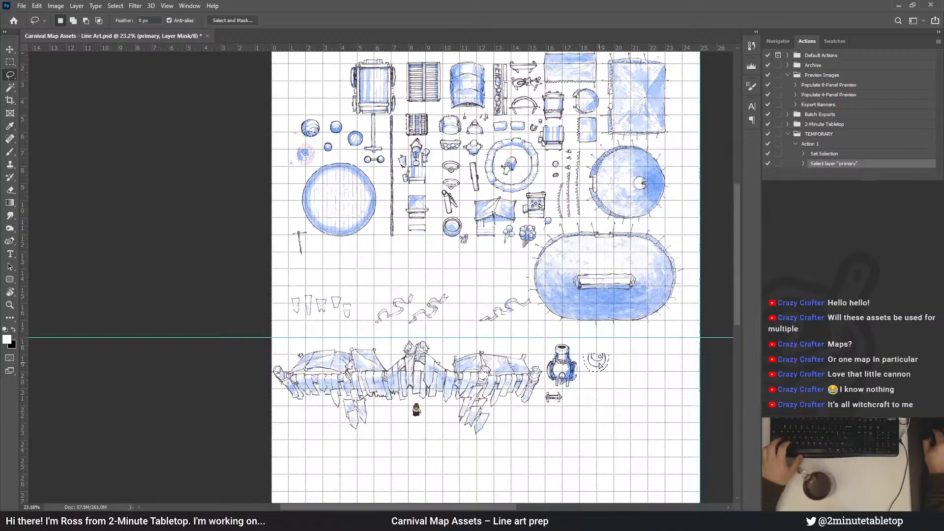
scroll(614, 368, up, 5)
scroll(615, 369, up, 3)
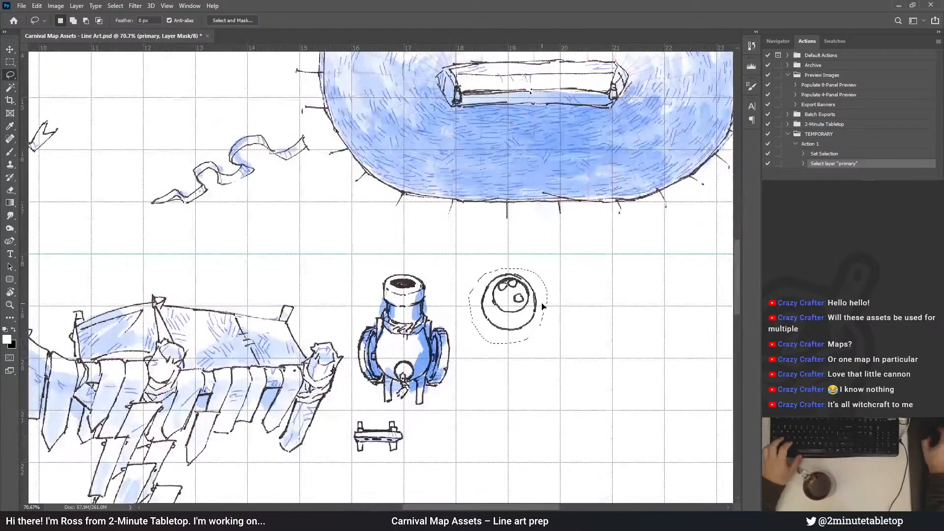
scroll(537, 305, up, 2)
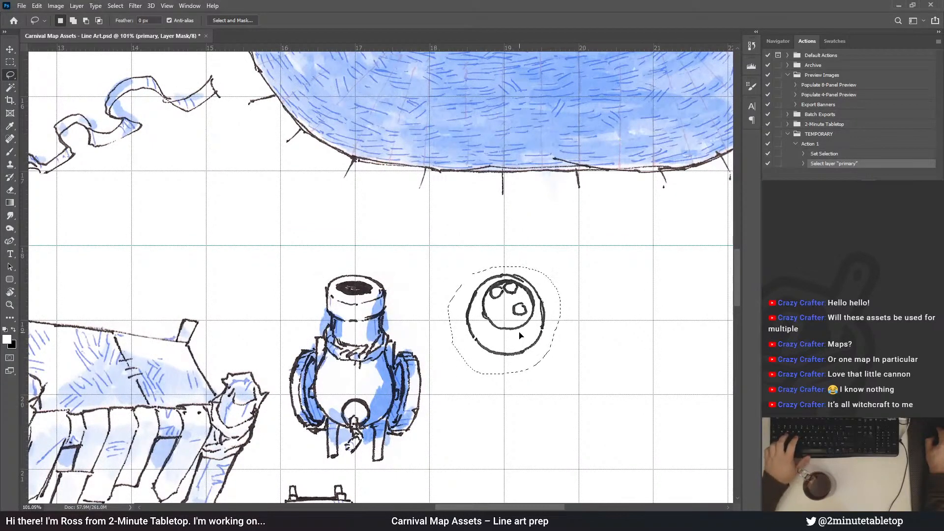
mouse_move(515, 332)
mouse_down()
mouse_move(478, 316)
mouse_move(473, 299)
mouse_move(512, 330)
mouse_up()
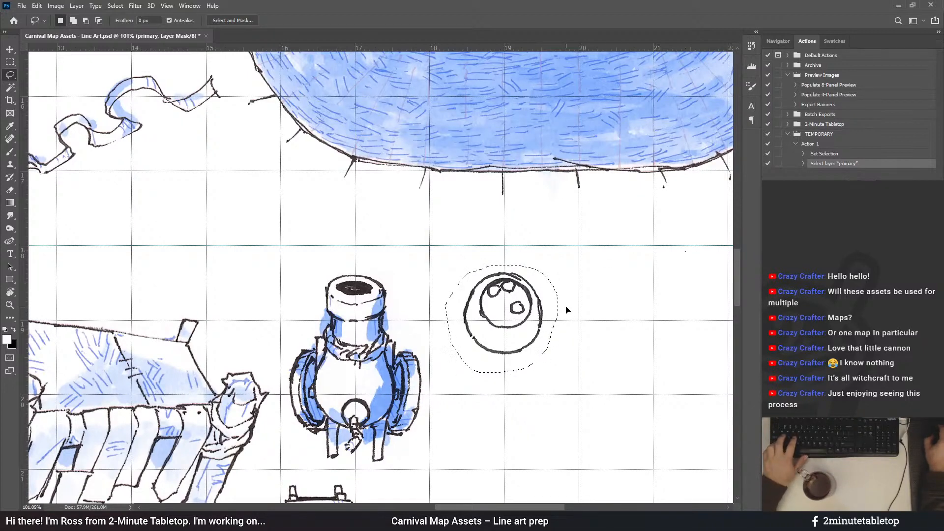
Deselect the barrel and finish recording, leaving Action 1 chosen for playback
key(ctrl+x)
key(ctrl+d)
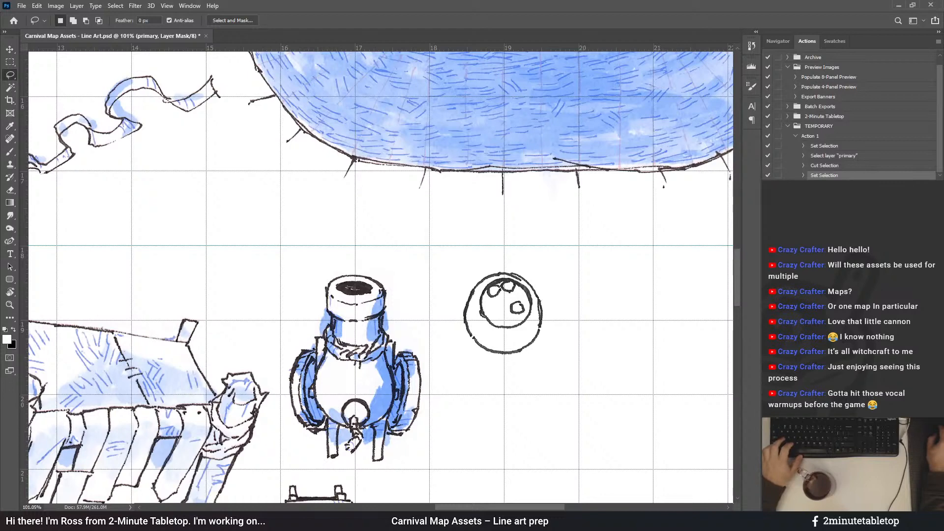
click(809, 136)
Try to play Action 1 on the secondary layer to move its part of the barrel
key(alt+])
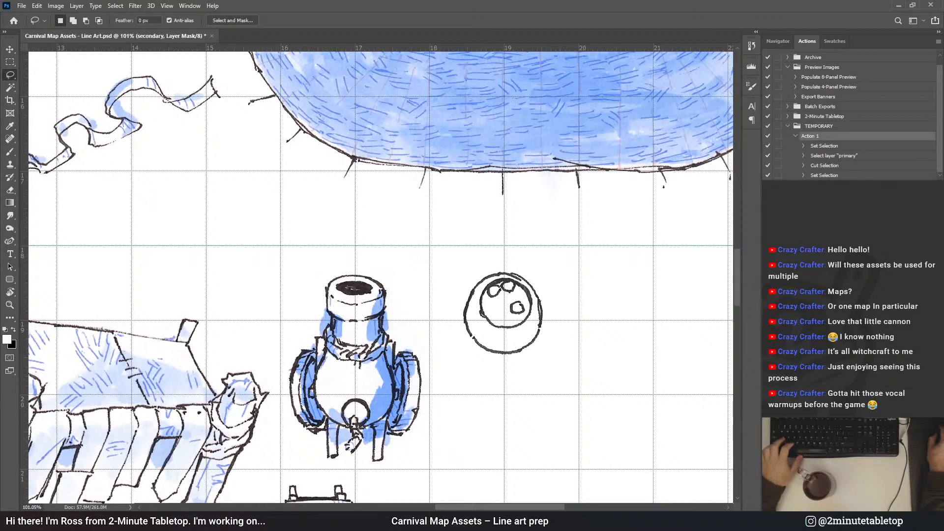
key(alt+[)
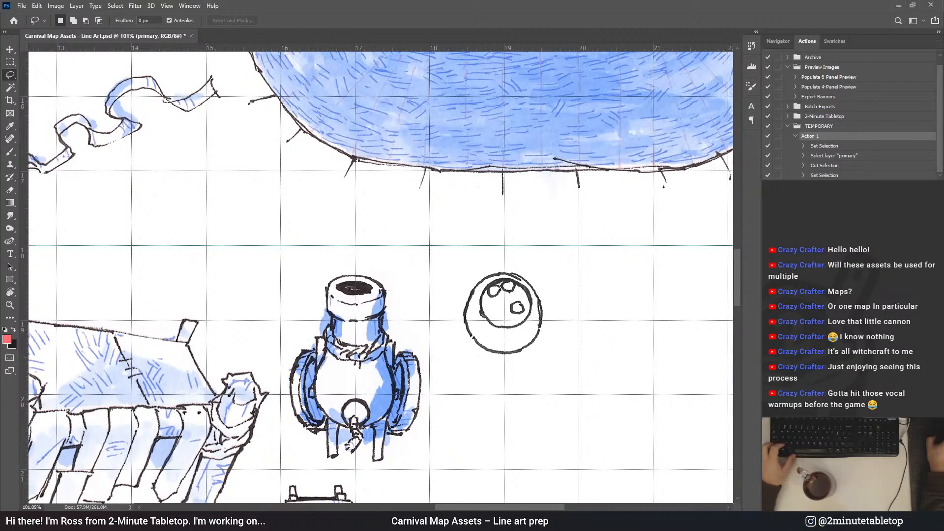
key(ctrl+shift+d)
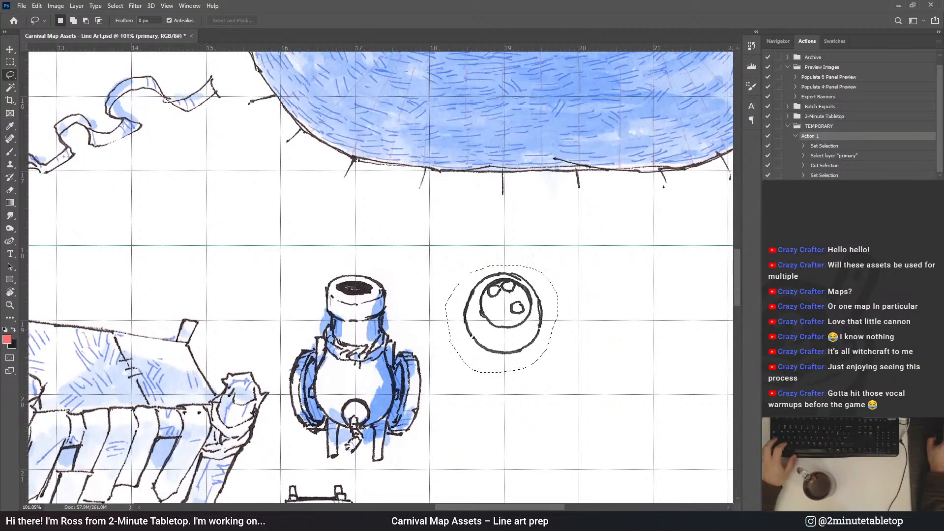
key(ctrl+d)
Delete the Select layer "primary" command from Action 1 and choose the action for playback again
click(830, 155)
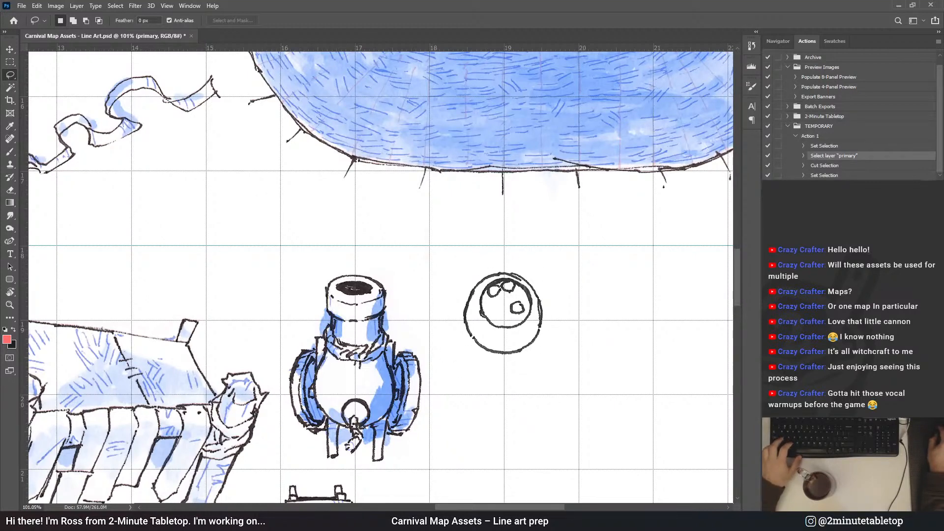
key(Delete)
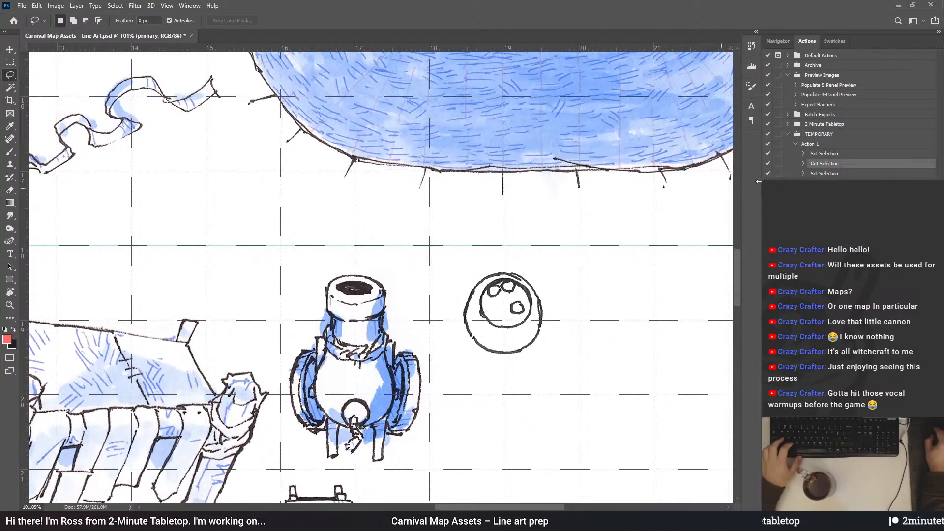
click(810, 144)
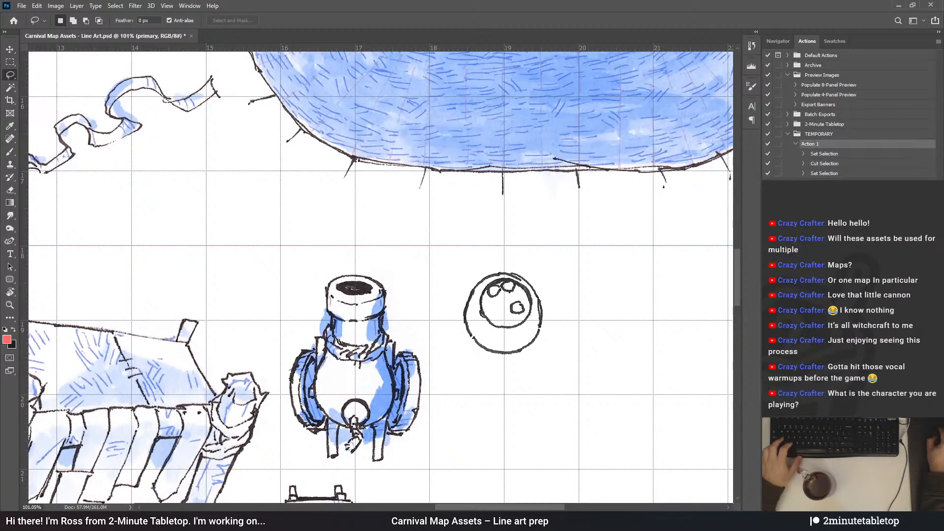
Play Action 1 on the secondary, watercolor and TRANSFER ME layers to bring their barrel parts under the moved line art
key(ctrl+backslash)
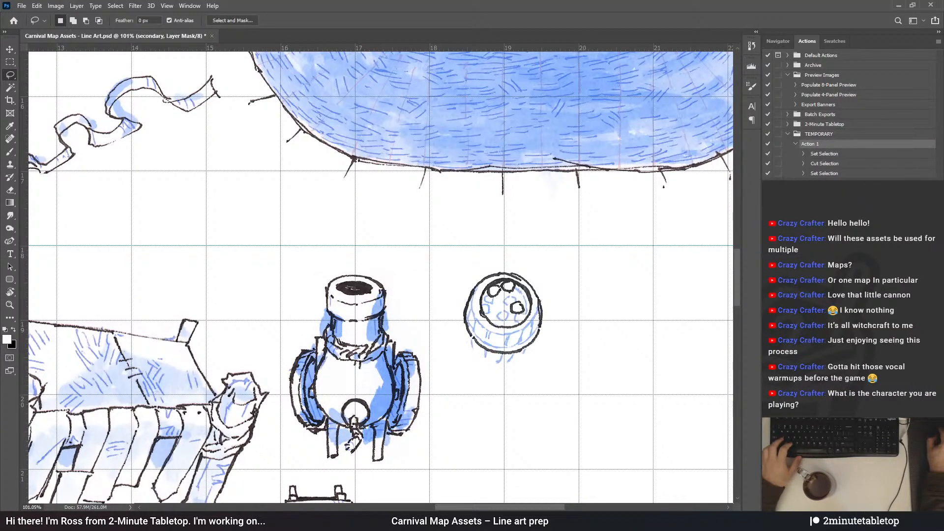
key(alt+bracketleft)
key(ctrl+backslash)
key(alt+BackSpace)
key(alt+bracketleft)
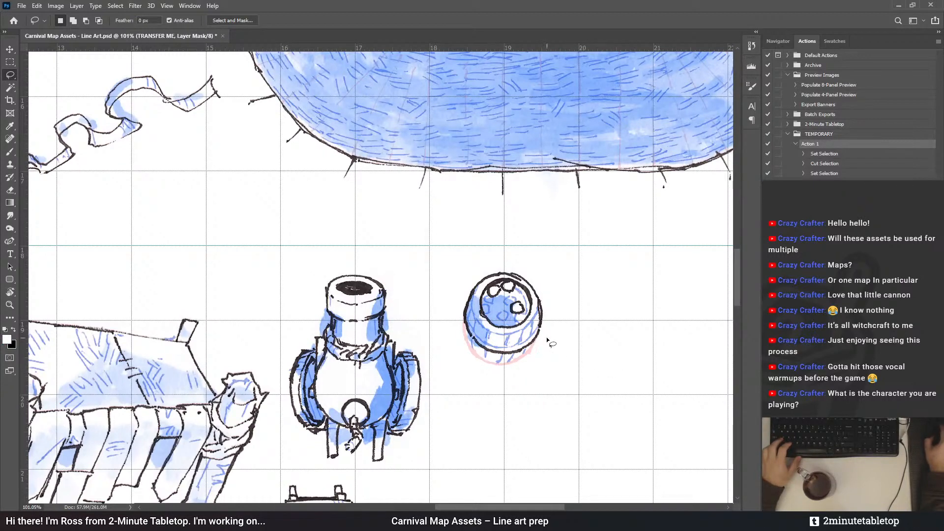
Return to the balls beside the wagon and delete the used Action 1 from the TEMPORARY set
scroll(600, 404, down, 6)
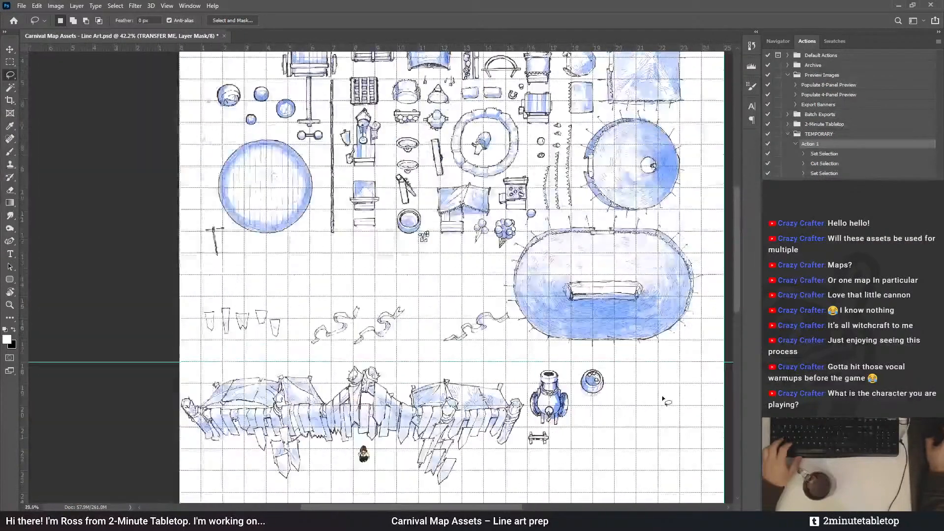
scroll(320, 139, up, 5)
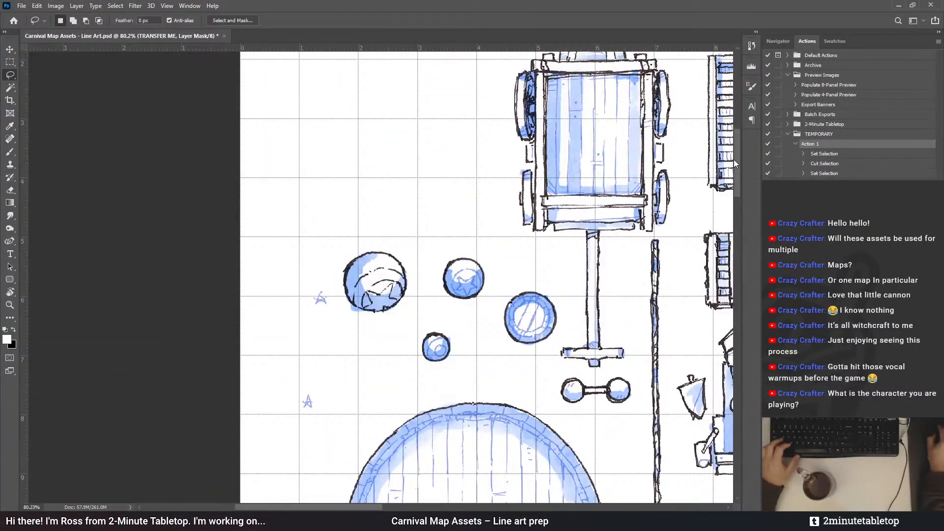
scroll(735, 164, up, 1)
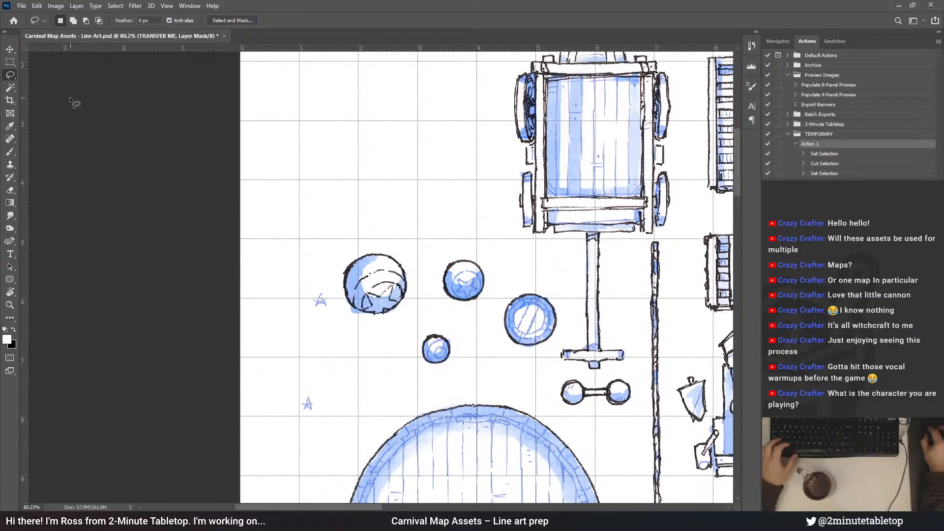
scroll(282, 282, down, 3)
scroll(456, 244, up, 2)
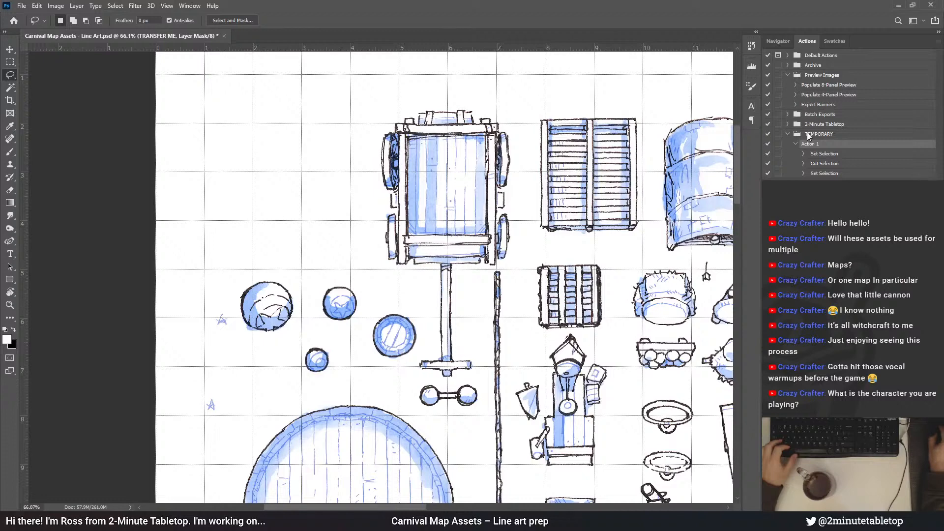
key(Delete)
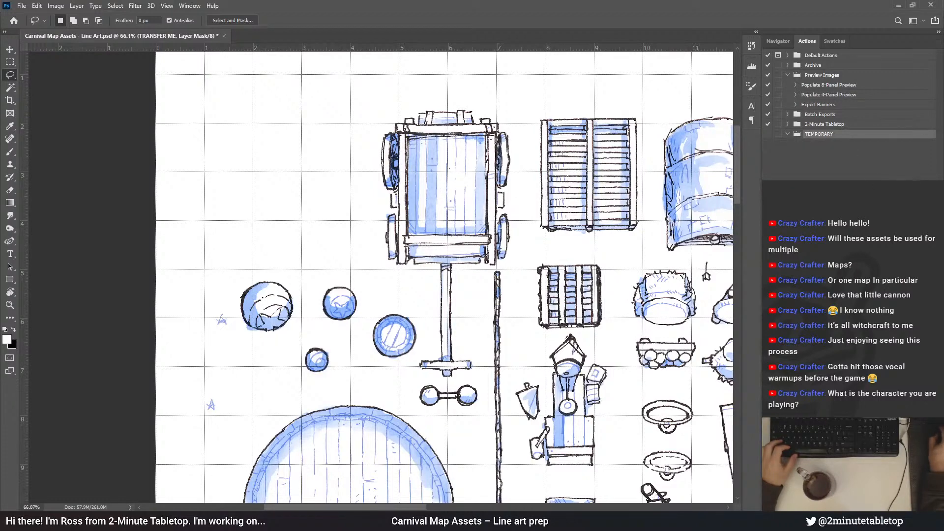
Start recording a new Action 1 in the TEMPORARY set and lasso the large star-patterned ball
click(564, 192)
key(Return)
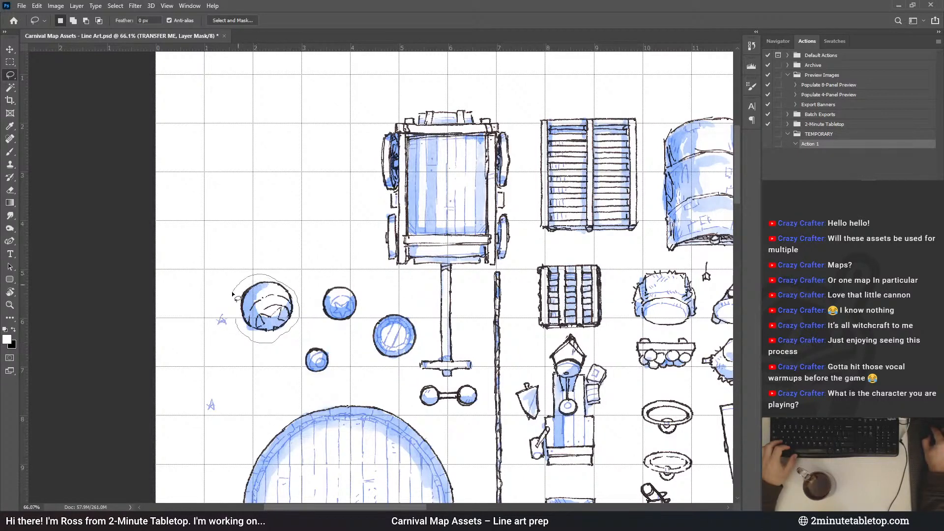
drag(232, 305, 233, 308)
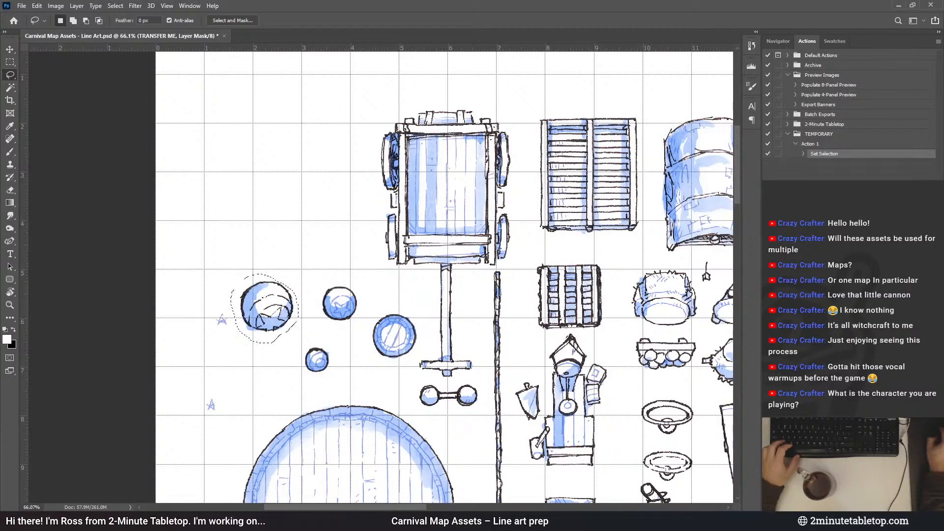
Move the large ball's line art on the primary layer to the space below the relocated barrel
key(alt+bracketleft)
scroll(313, 141, down, 5)
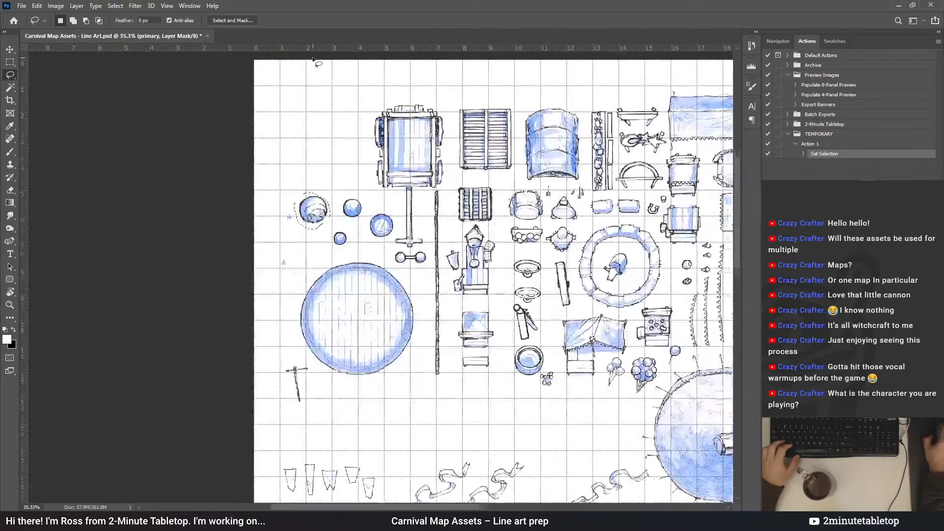
drag(313, 141, 528, 332)
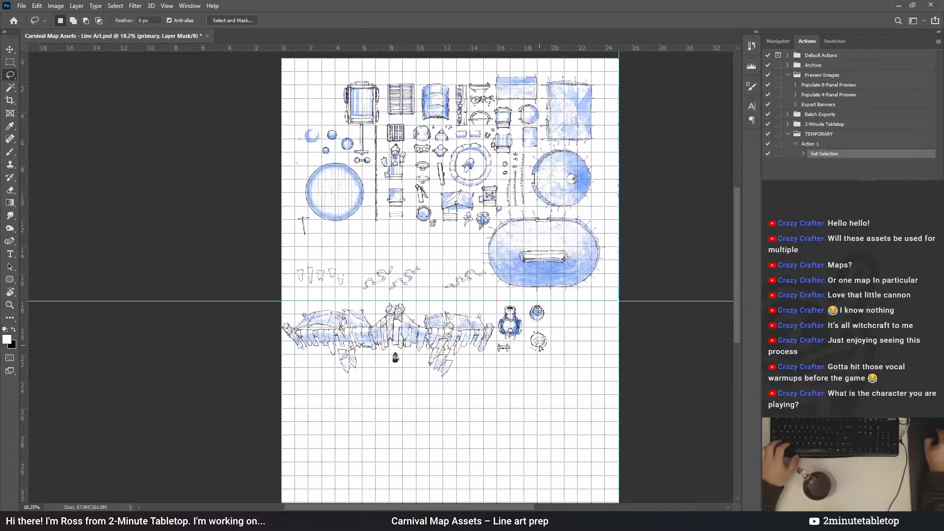
scroll(540, 347, up, 6)
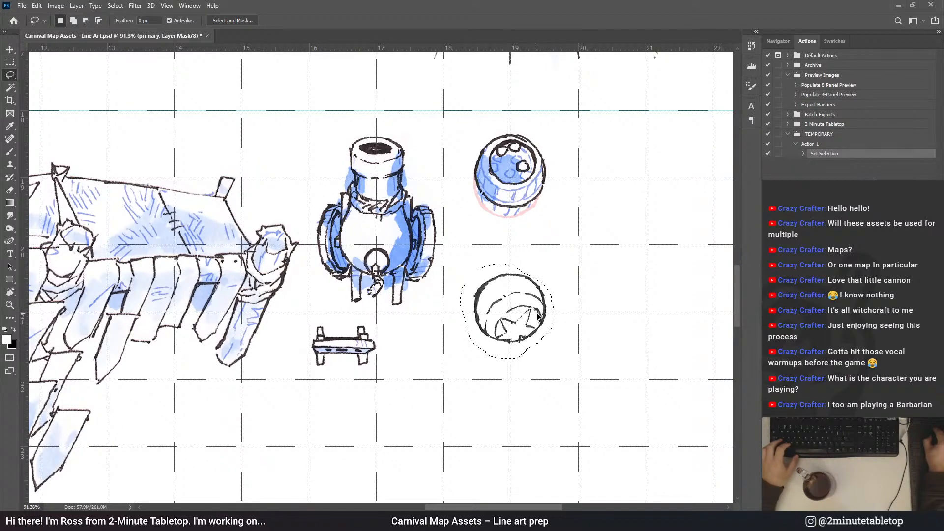
Scale the ball's line art to 94.26% width, centre it on the grid intersection below the barrel, and finish recording with it deselected
key(ctrl+x)
key(ctrl+t)
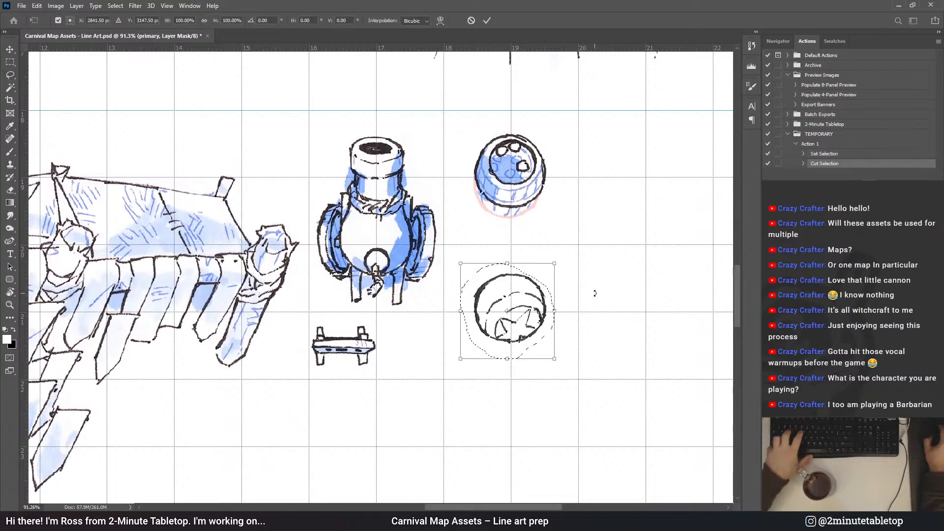
scroll(511, 315, up, 1)
scroll(499, 320, up, 1)
drag(445, 308, 446, 308)
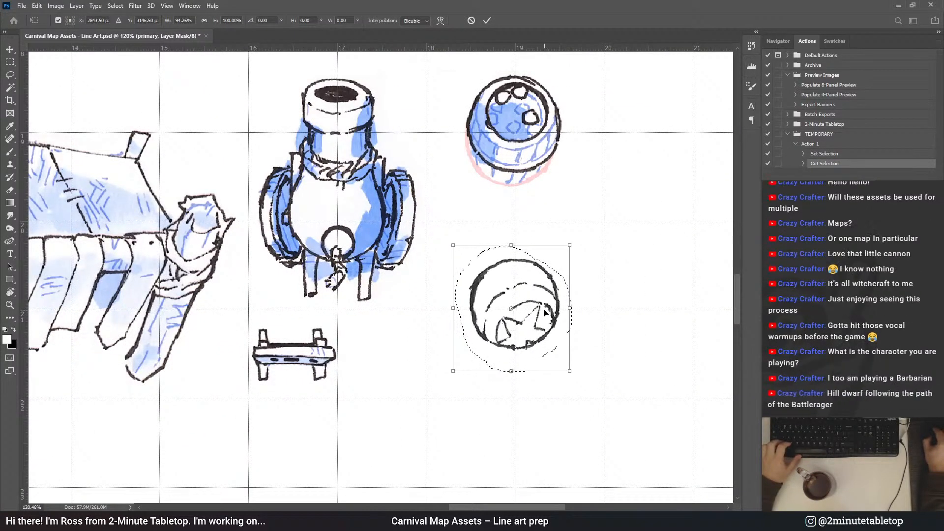
drag(549, 314, 546, 315)
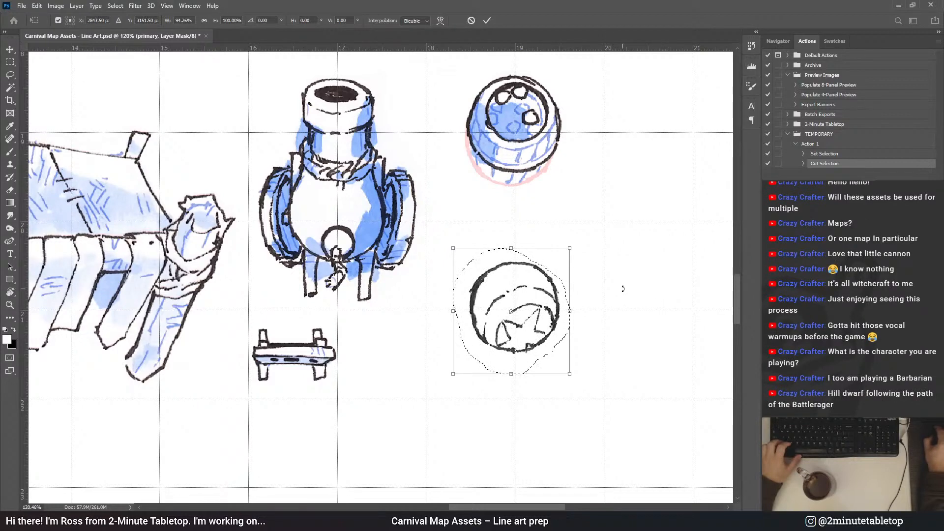
scroll(622, 289, down, 2)
scroll(500, 276, up, 2)
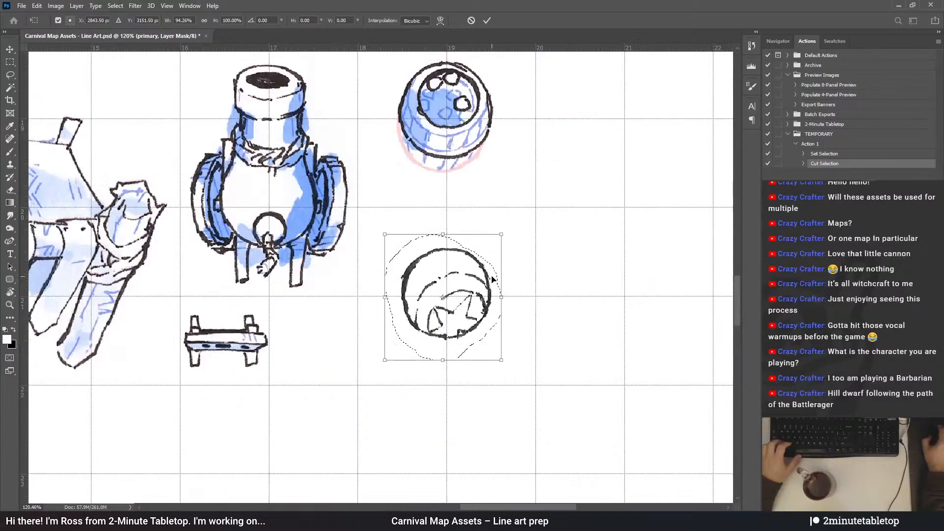
scroll(511, 315, down, 1)
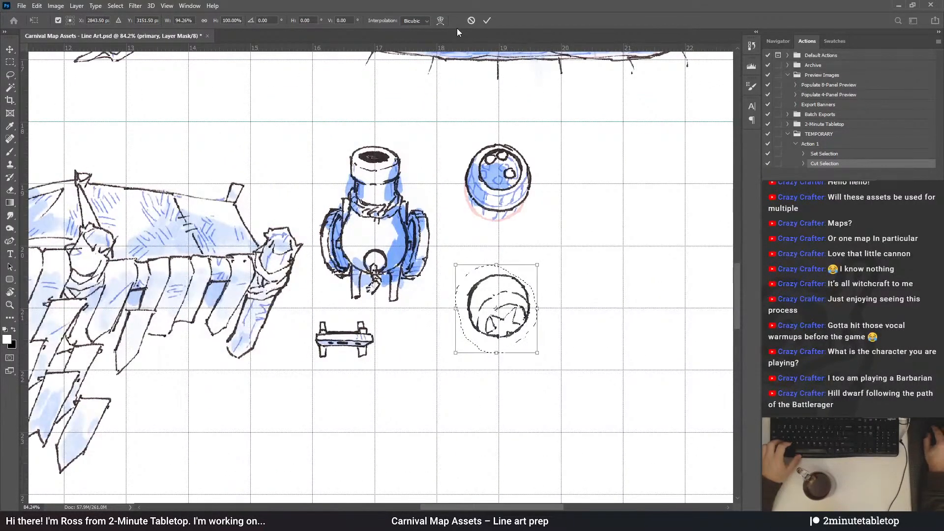
click(488, 21)
key(ctrl+d)
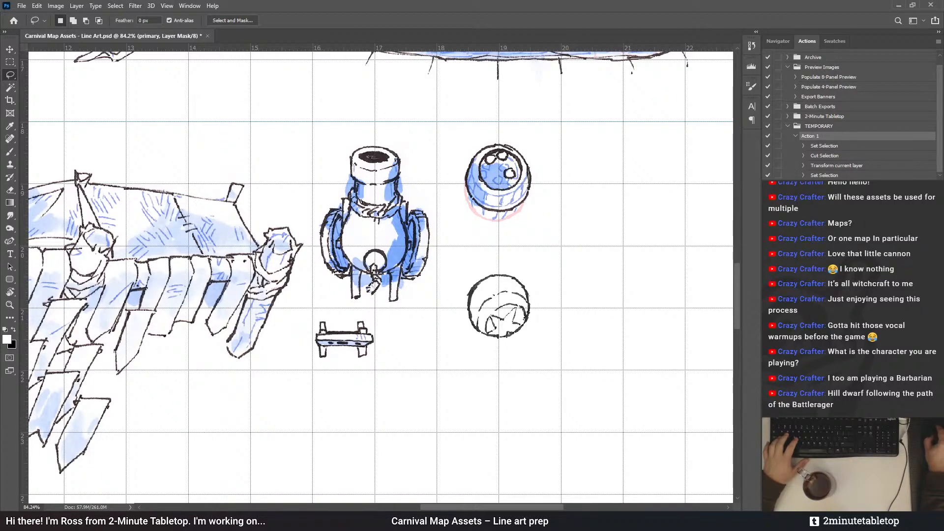
Play Action 1 on the watercolor layer to bring the ball's shading under its moved line art
key(alt+bracketleft)
key(alt+bracketleft)
key(alt+BackSpace)
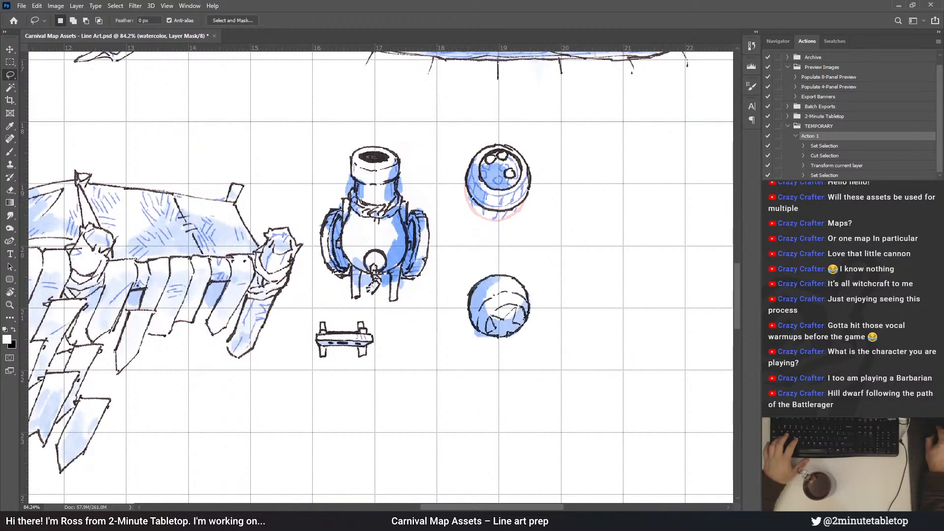
Make the primary layer's mask active and delete the used Action 1 from the TEMPORARY set
key(alt+bracketleft)
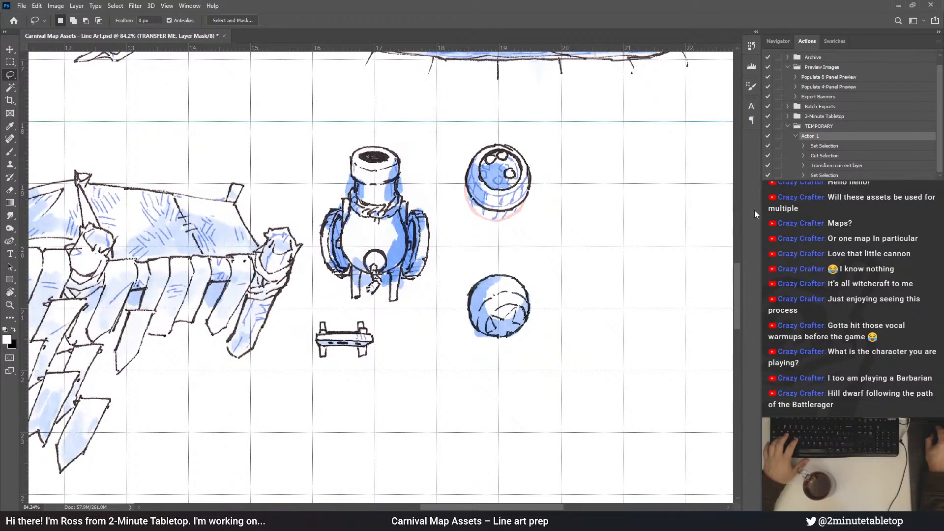
scroll(689, 276, down, 8)
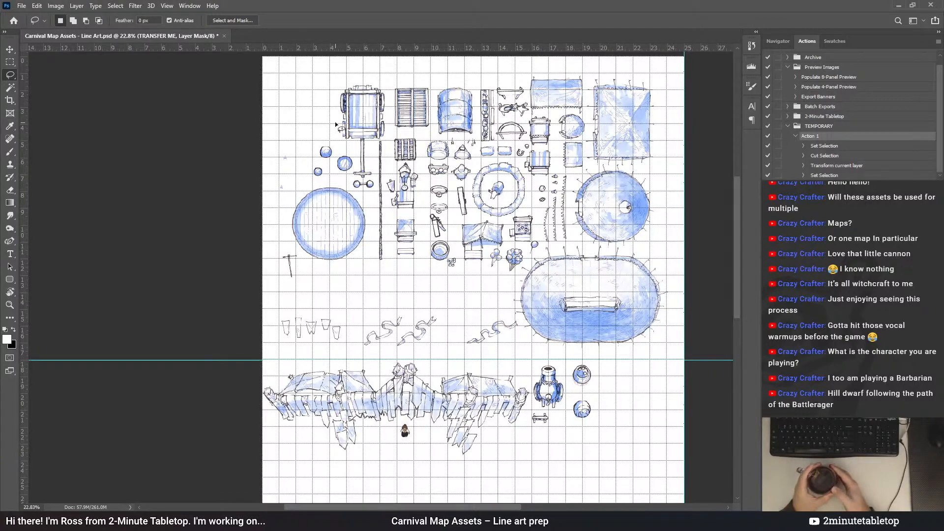
scroll(336, 125, up, 3)
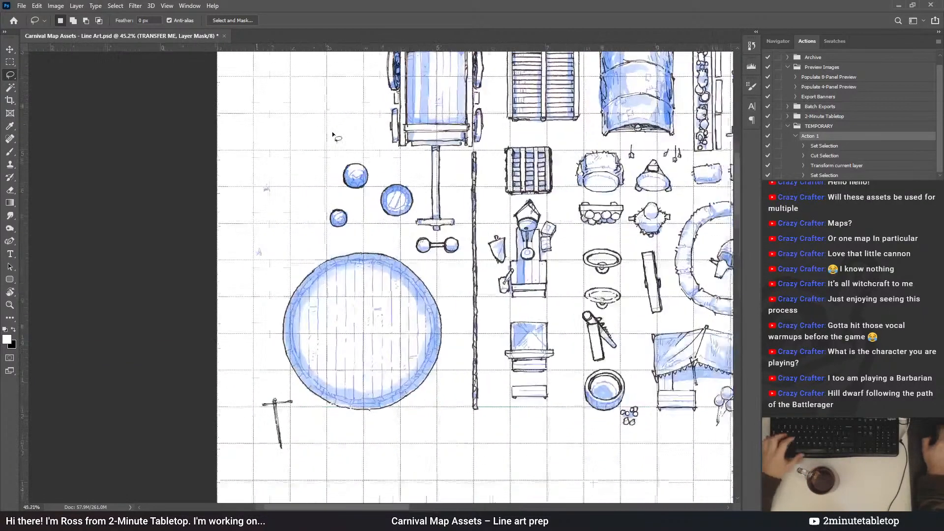
scroll(335, 135, up, 4)
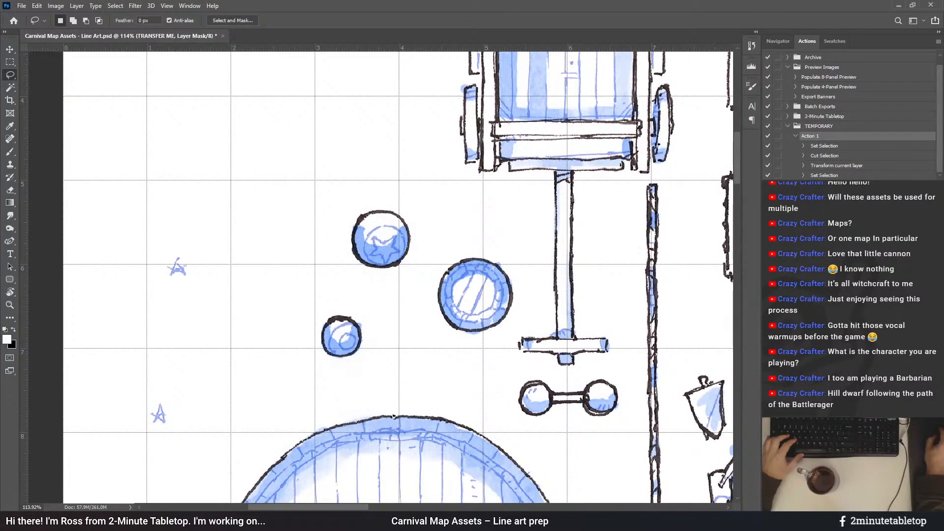
key(alt+bracketleft)
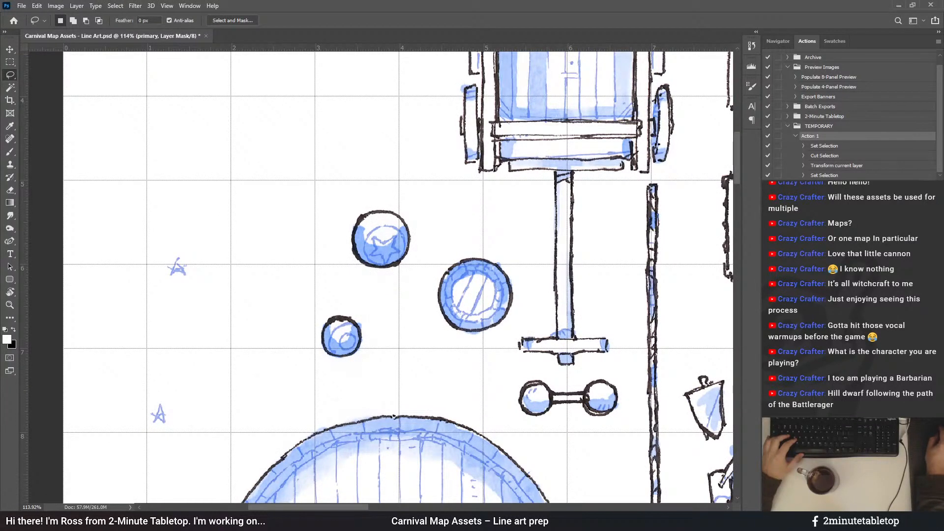
key(Delete)
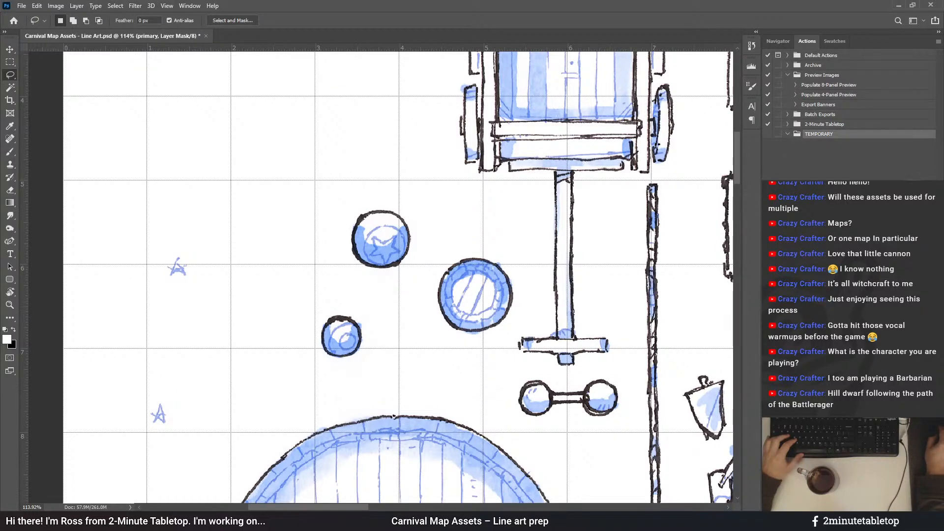
Start recording a new Action 1 in the TEMPORARY set and lasso the star-patterned ball above the large round platform
key(Return)
mouse_move(344, 257)
mouse_down()
mouse_move(382, 280)
mouse_move(416, 263)
mouse_move(421, 238)
mouse_up()
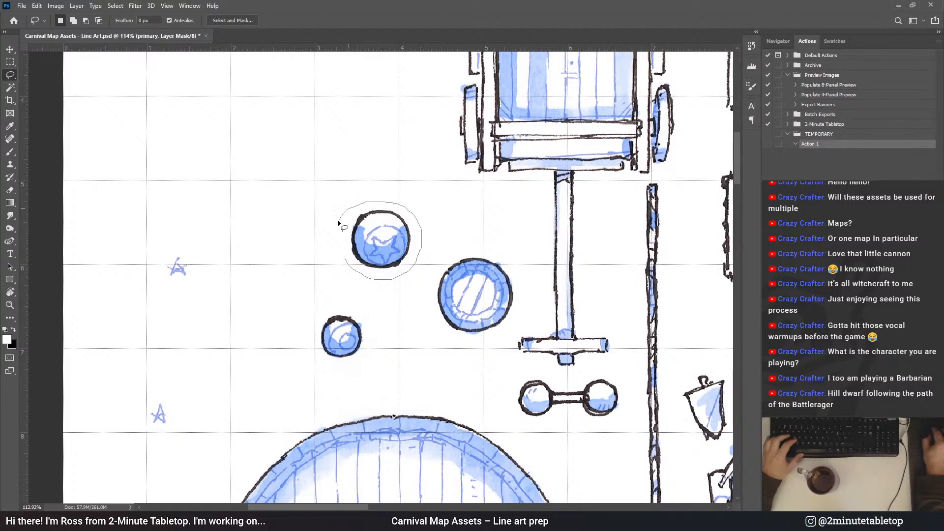
drag(338, 224, 343, 231)
Move the star ball's line art beside the relocated barrel, between grid columns 20 and 21, deselect it and finish recording
scroll(259, 80, down, 5)
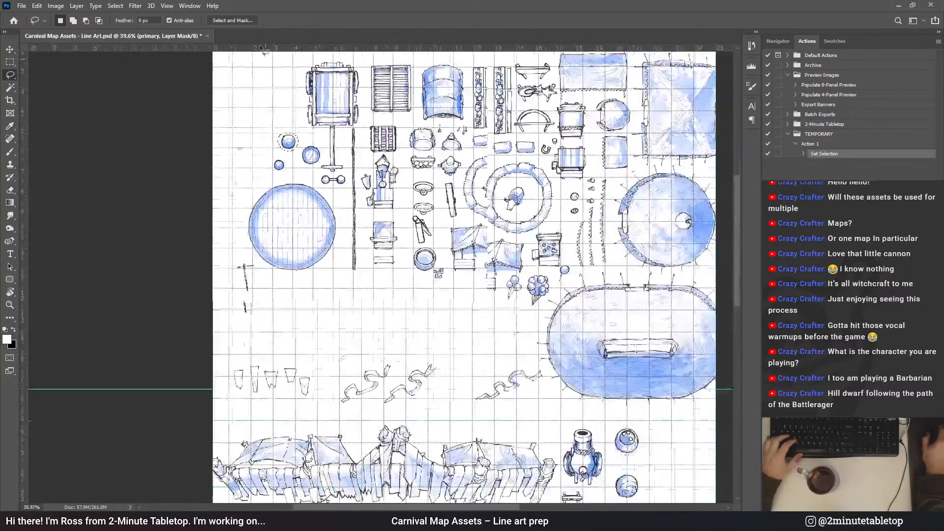
scroll(264, 49, down, 3)
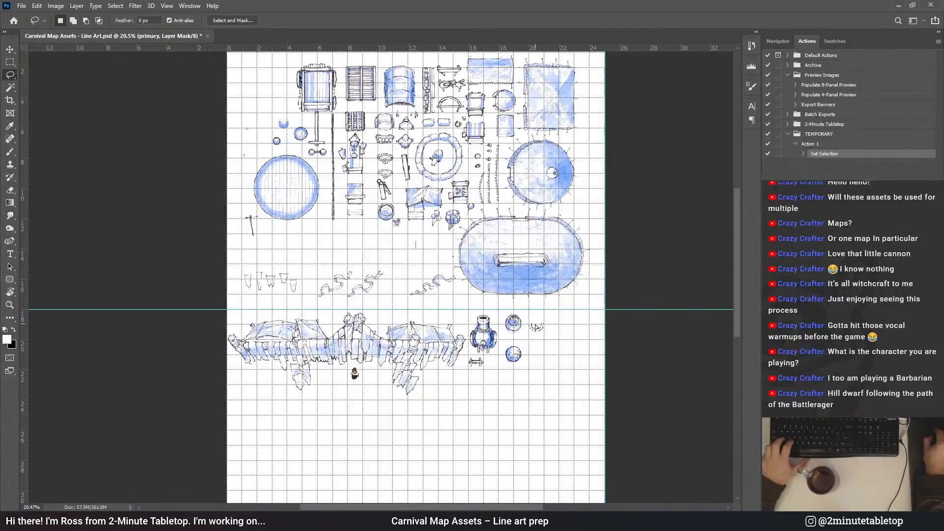
scroll(536, 327, up, 8)
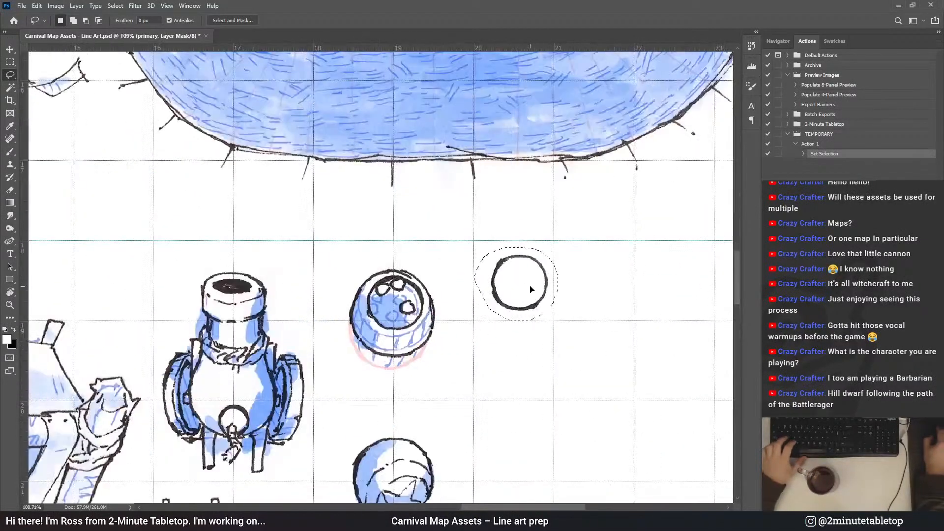
drag(531, 290, 527, 290)
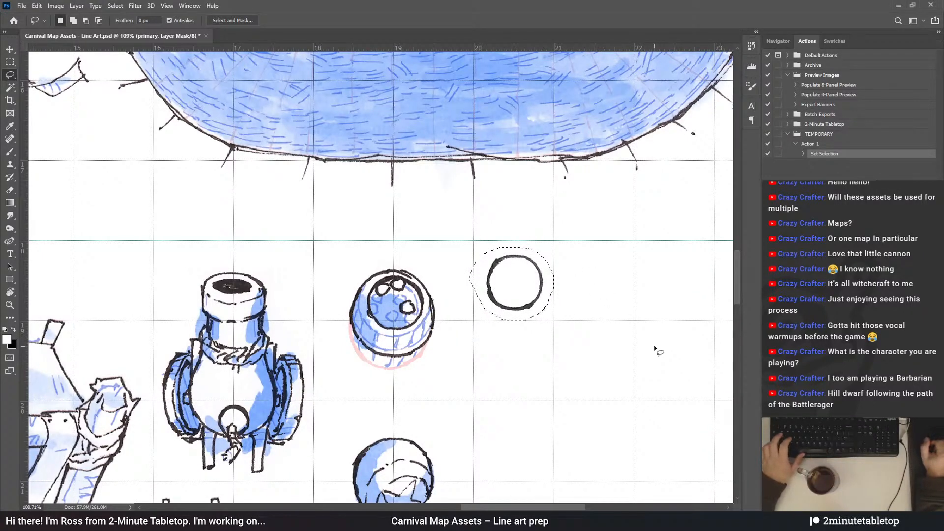
key(ctrl+d)
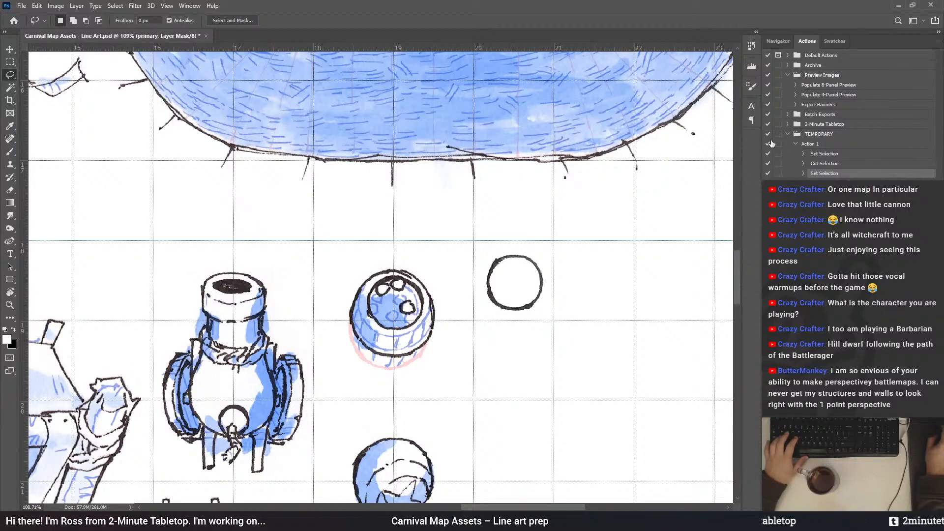
click(816, 143)
Play Action 1 on the secondary and watercolor layers to bring over the ball's star detail and shading, ending on the TRANSFER ME layer
key(alt+[)
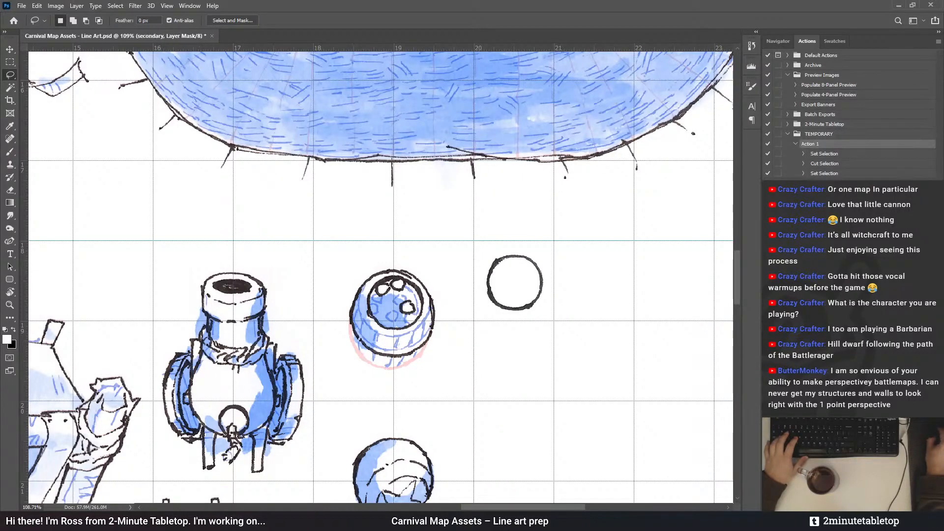
key(F2)
key(alt+[)
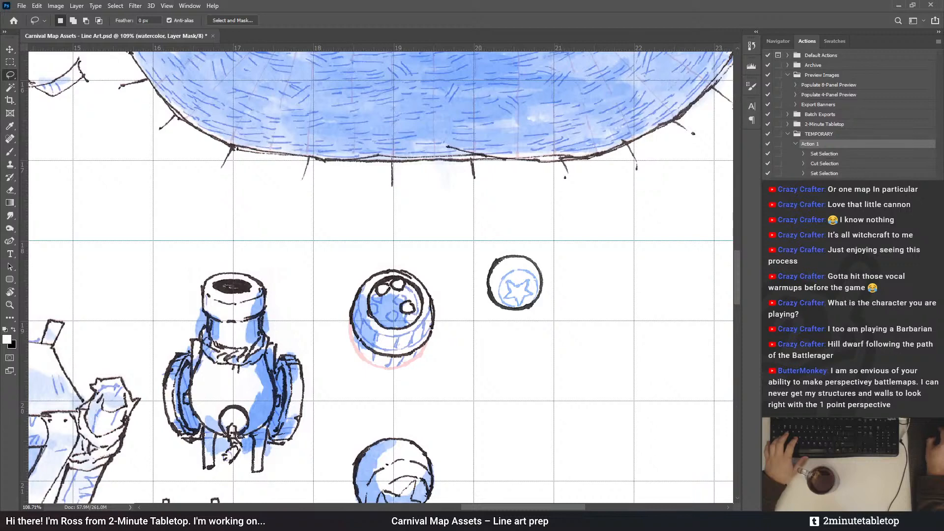
key(F2)
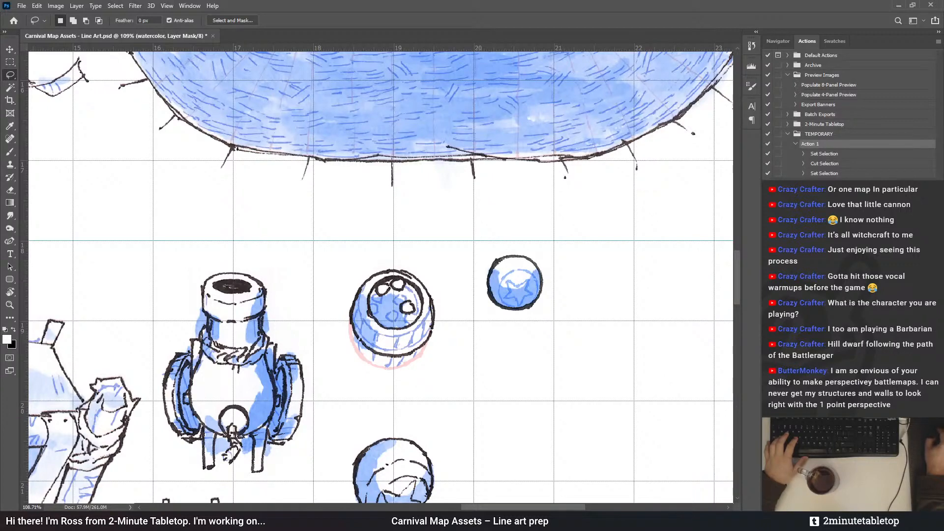
key(ctrl+2)
key(alt+])
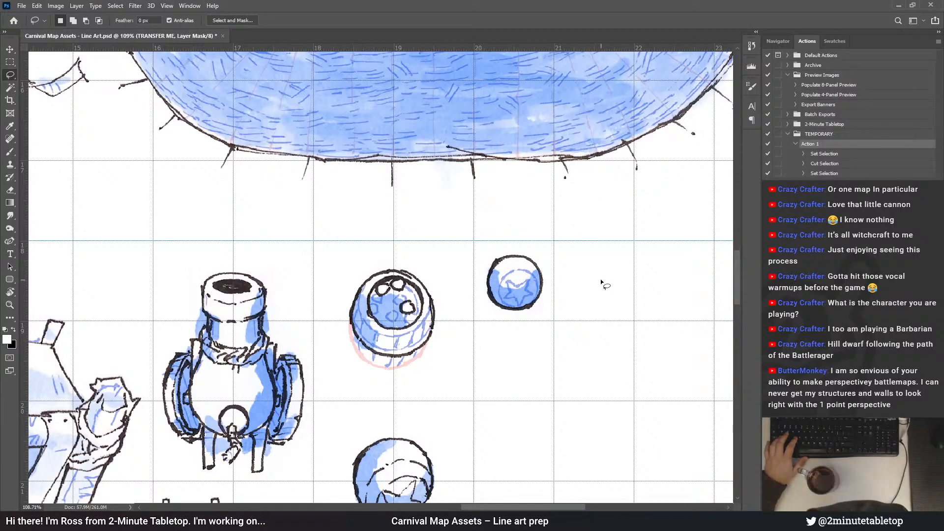
Delete the star ball's Action 1 from the TEMPORARY set and return to the primary layer's mask
scroll(595, 442, down, 10)
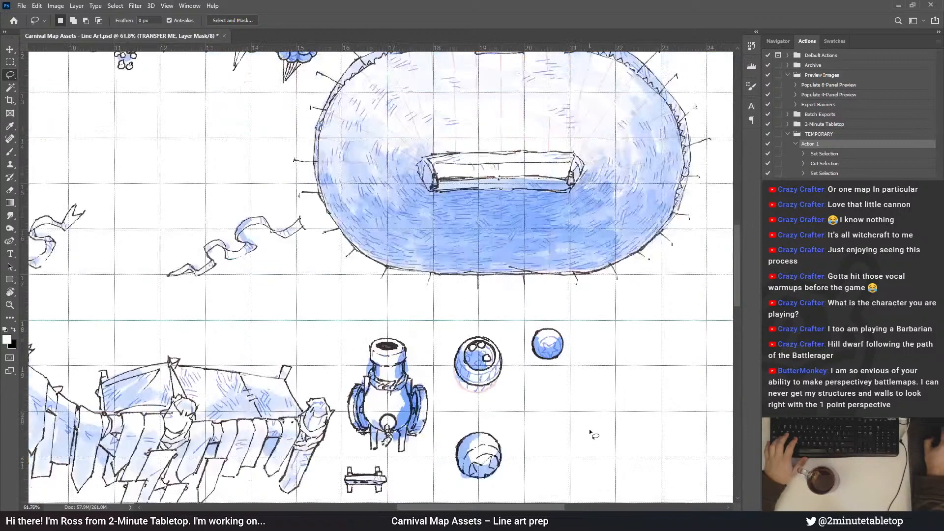
scroll(589, 446, up, 3)
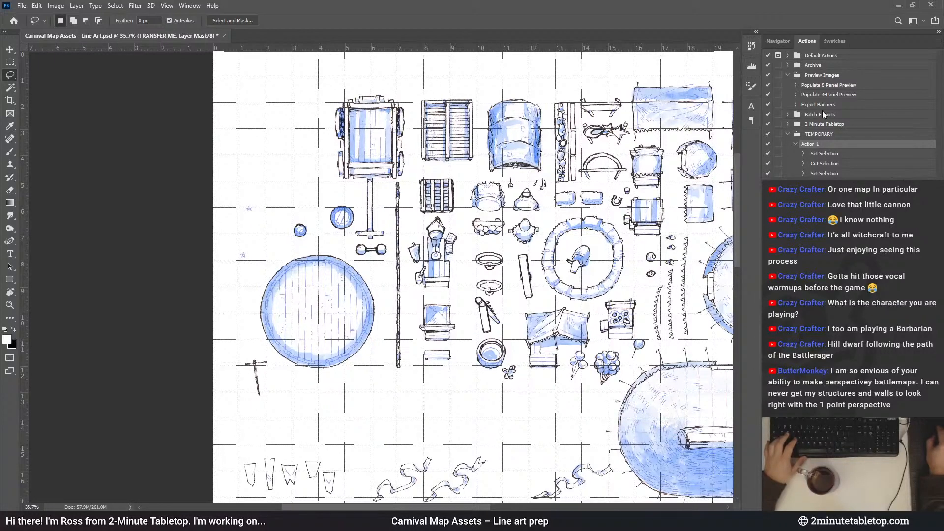
key(Delete)
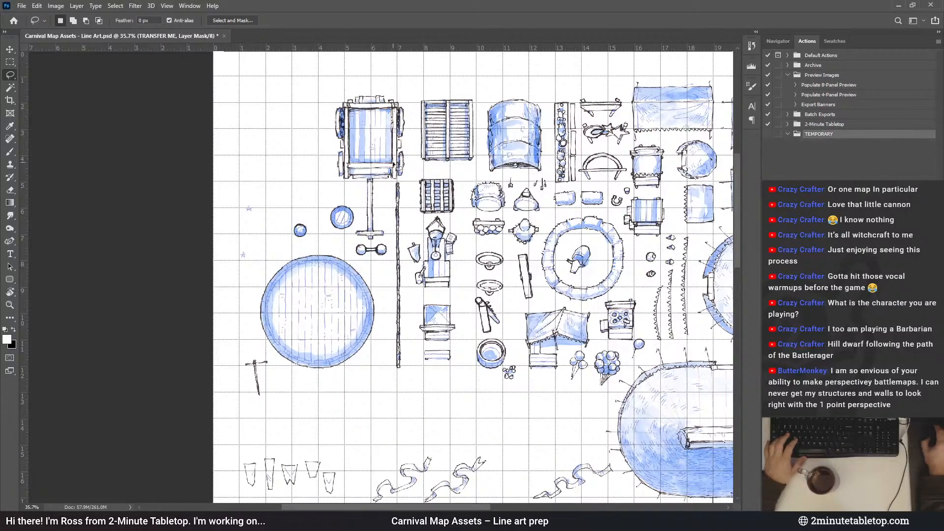
scroll(276, 204, up, 6)
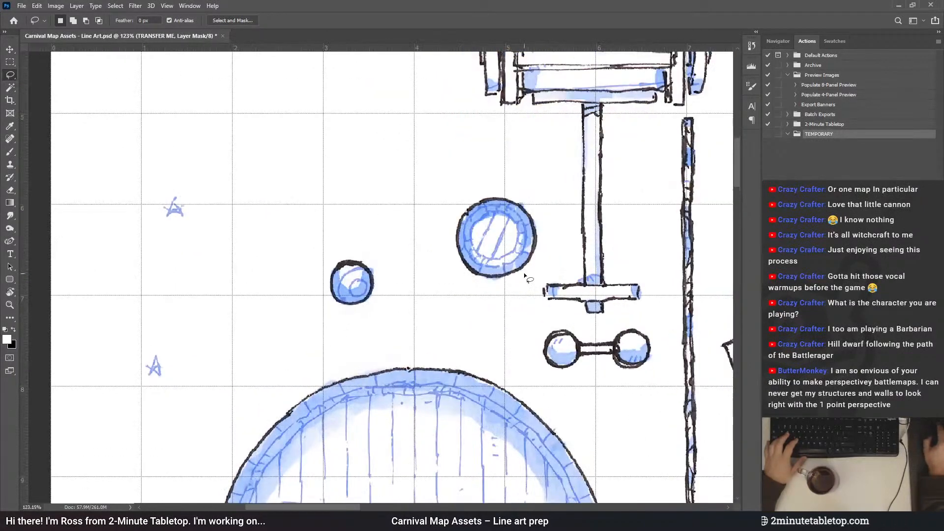
key(alt+[)
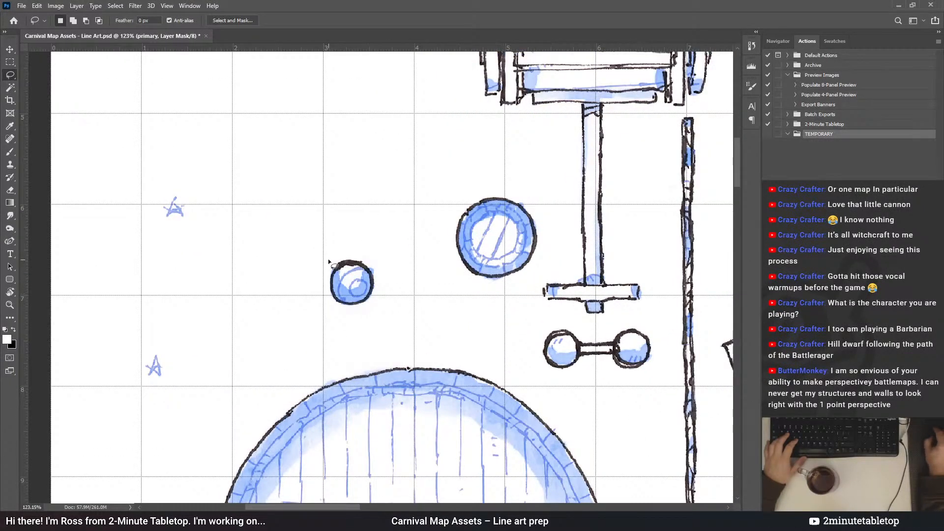
mouse_move(324, 267)
mouse_down()
mouse_move(319, 294)
mouse_move(357, 315)
mouse_up()
drag(329, 258, 330, 259)
scroll(329, 182, down, 3)
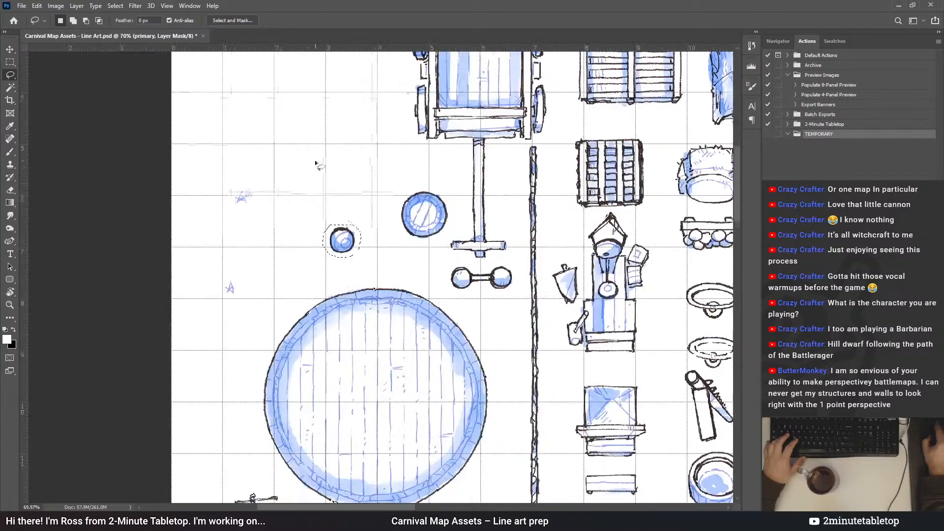
scroll(318, 164, down, 2)
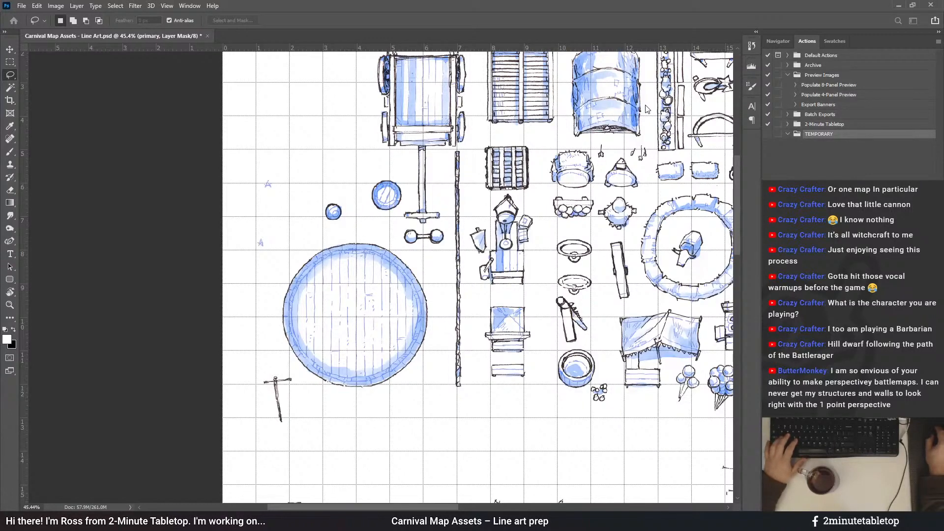
Start recording a fresh Action 1 in the TEMPORARY set and lasso the smallest ball above the large round platform
key(Return)
scroll(212, 197, up, 2)
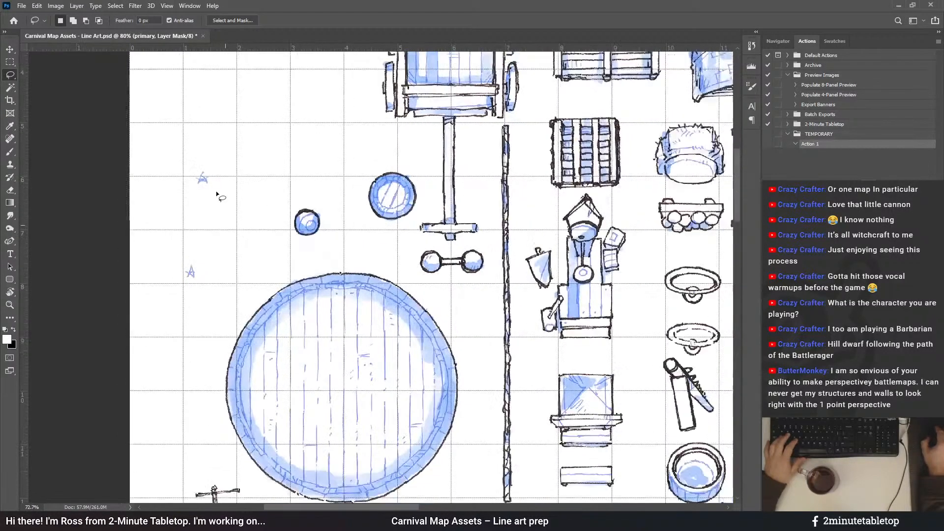
scroll(209, 200, down, 2)
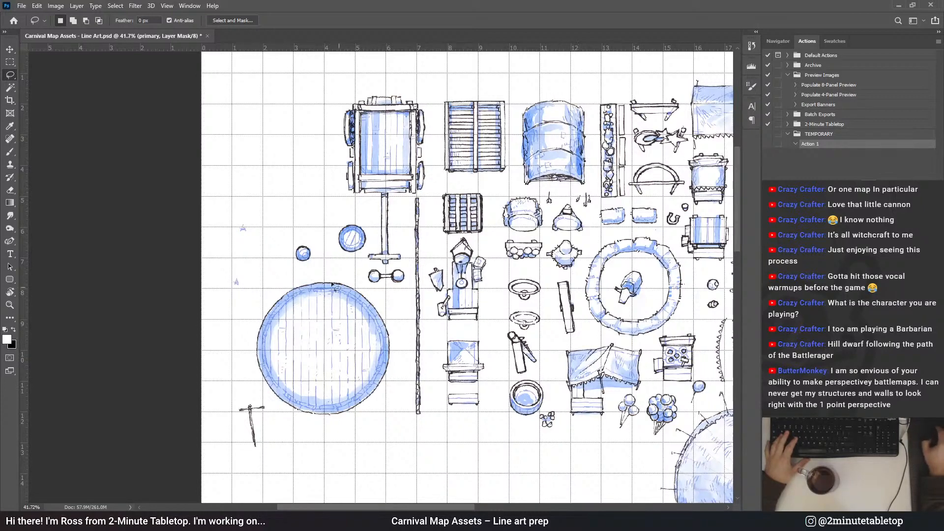
scroll(256, 250, up, 3)
scroll(366, 233, up, 1)
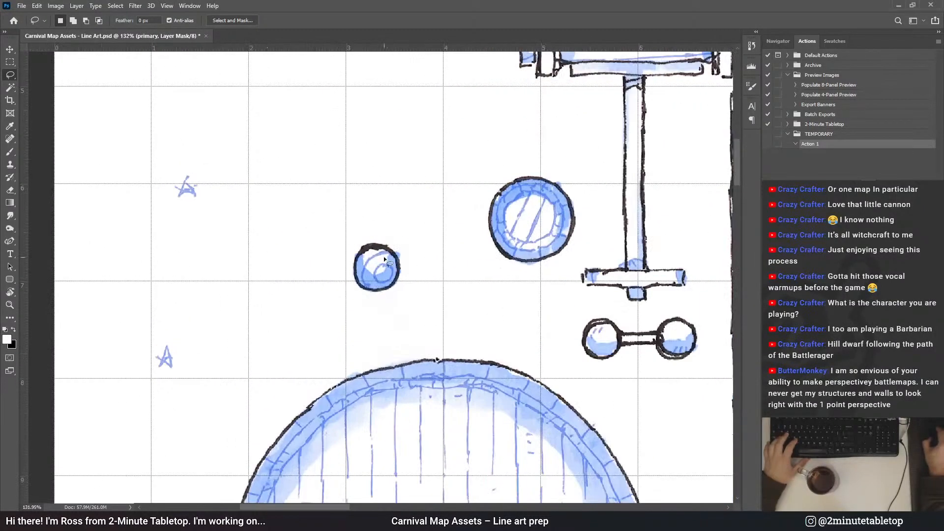
mouse_move(352, 300)
mouse_down()
mouse_move(383, 306)
mouse_move(418, 277)
mouse_move(422, 253)
mouse_move(393, 235)
mouse_up()
Move the smallest ball's line art beside the relocated star ball, between grid columns 21 and 22, deselect it and finish recording
scroll(285, 173, down, 2)
scroll(253, 143, down, 3)
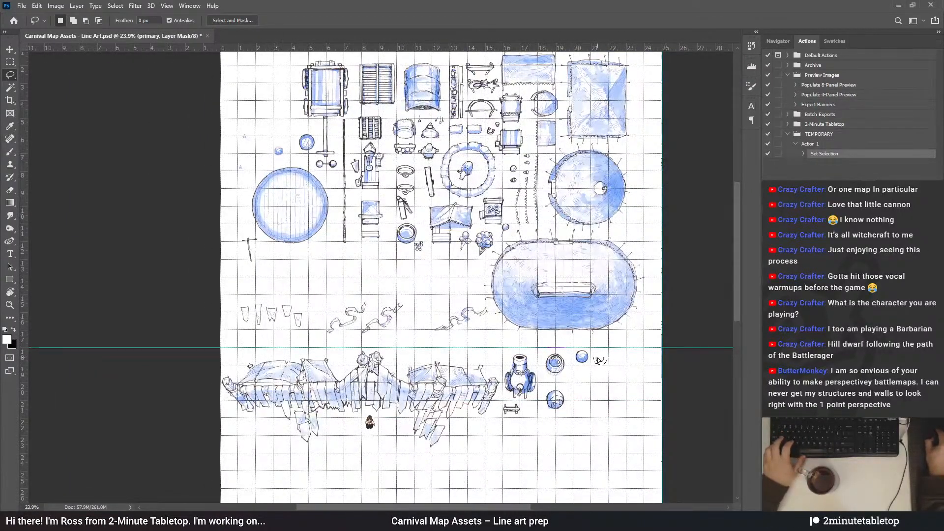
scroll(603, 362, up, 5)
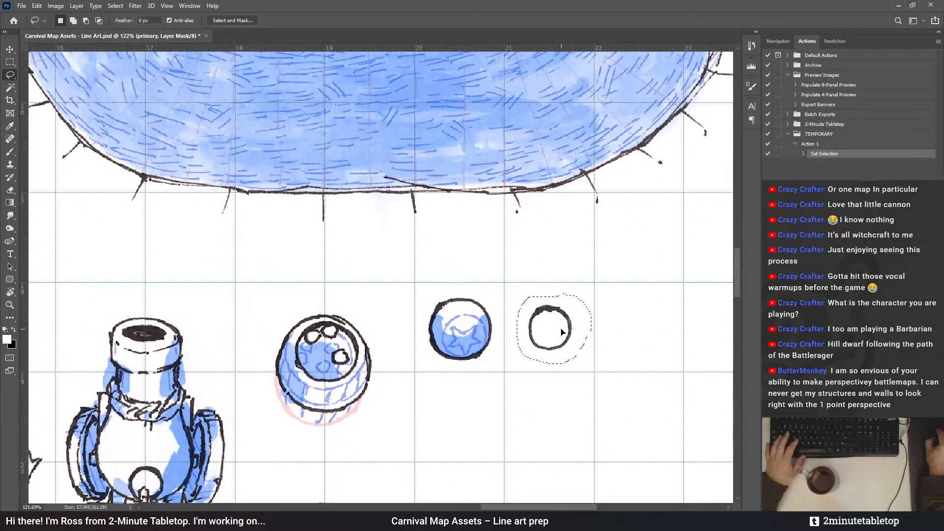
drag(563, 333, 565, 333)
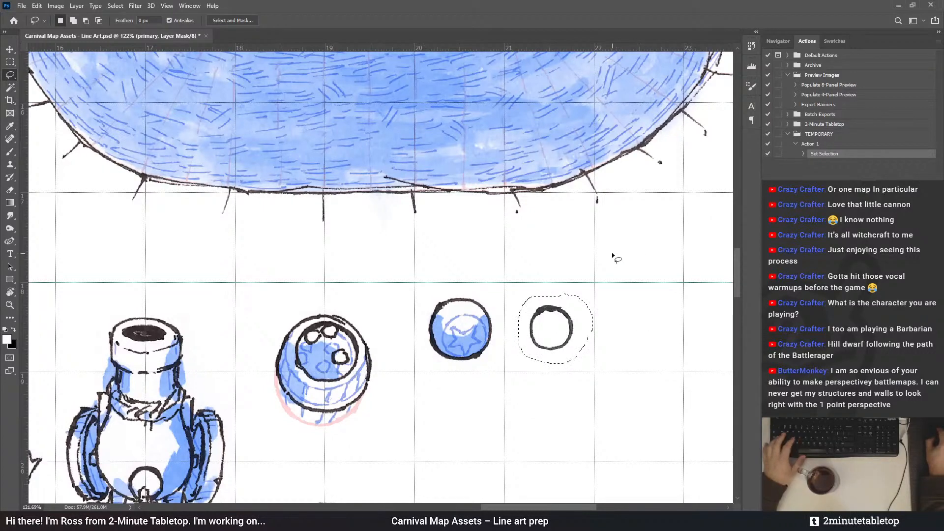
key(ctrl+x)
key(ctrl+d)
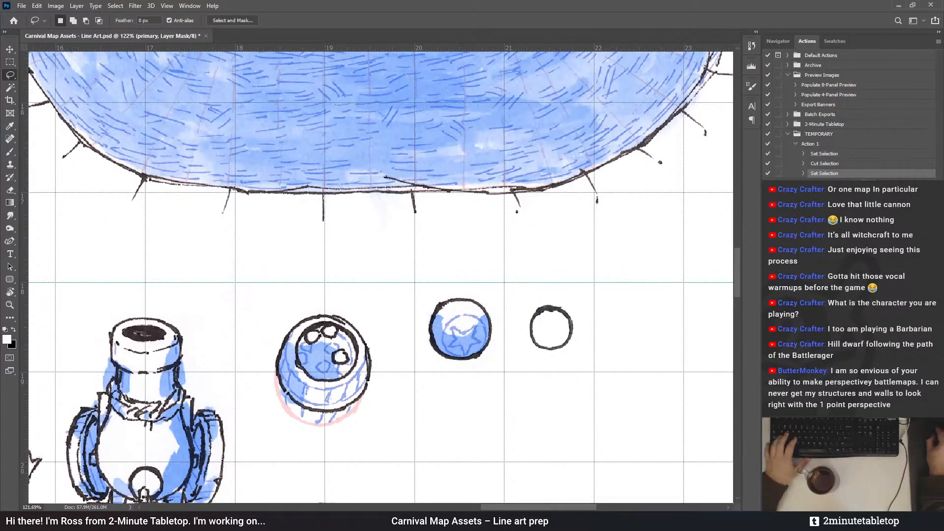
click(811, 144)
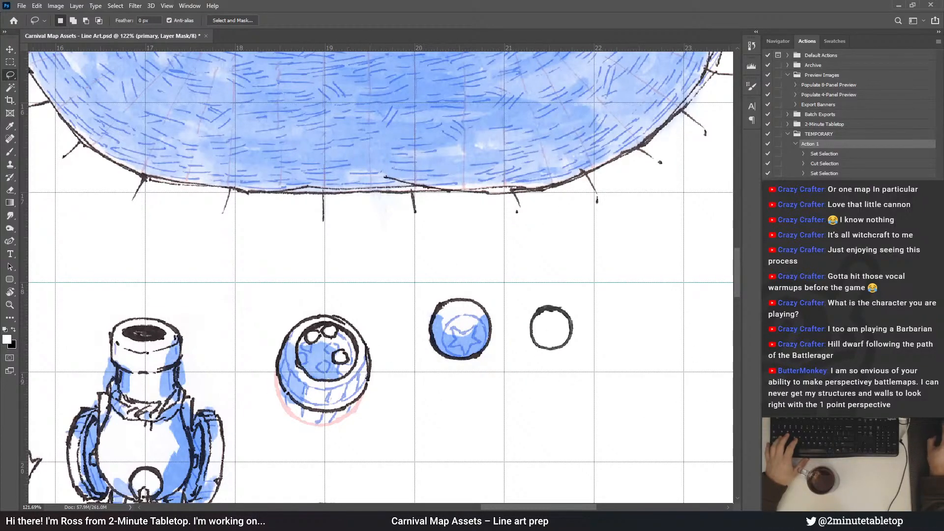
Play Action 1 on the secondary and watercolor layers to bring over the smallest ball's detail and shading, ending on the TRANSFER ME layer
scroll(483, 157, down, 3)
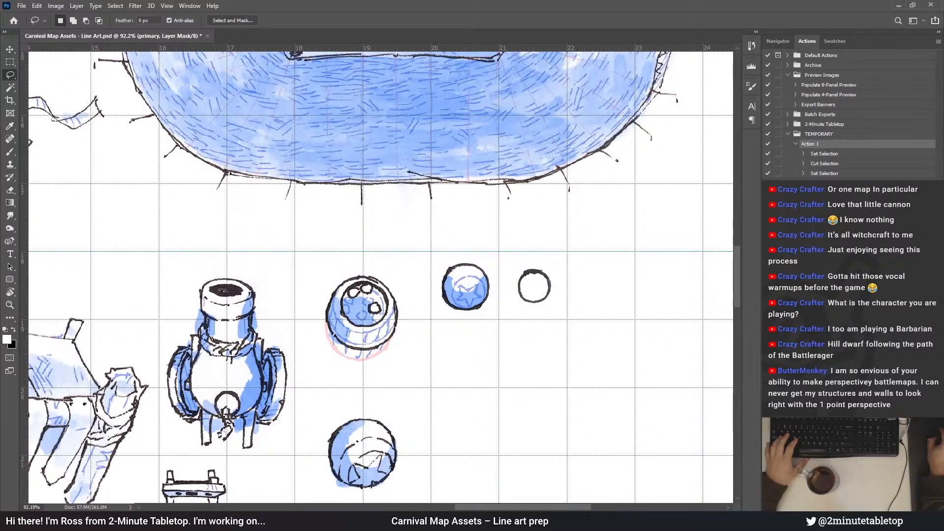
key(alt+bracketright)
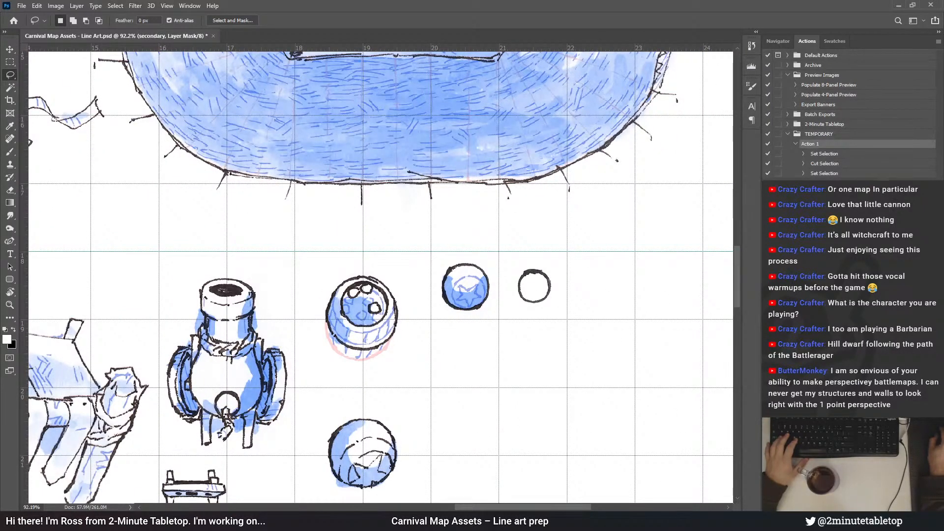
key(alt+BackSpace)
key(alt+bracketright)
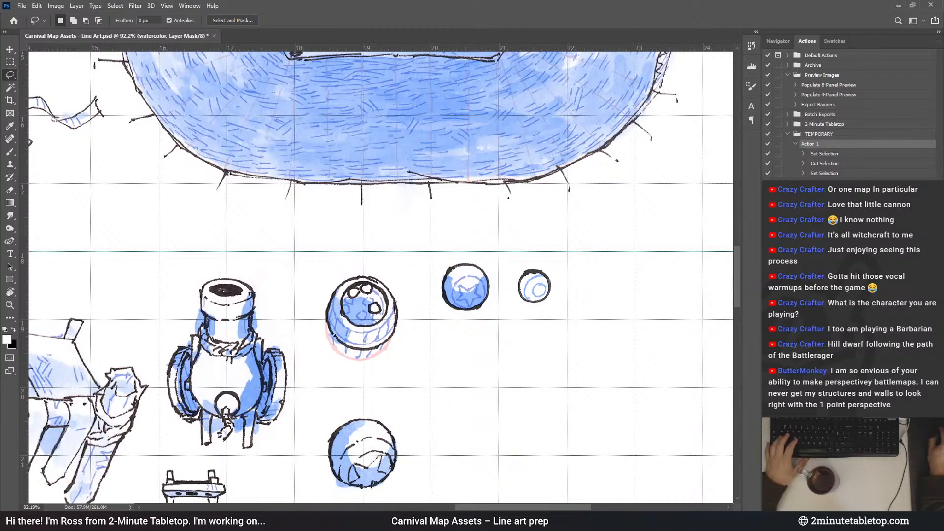
key(alt+BackSpace)
key(alt+bracketright)
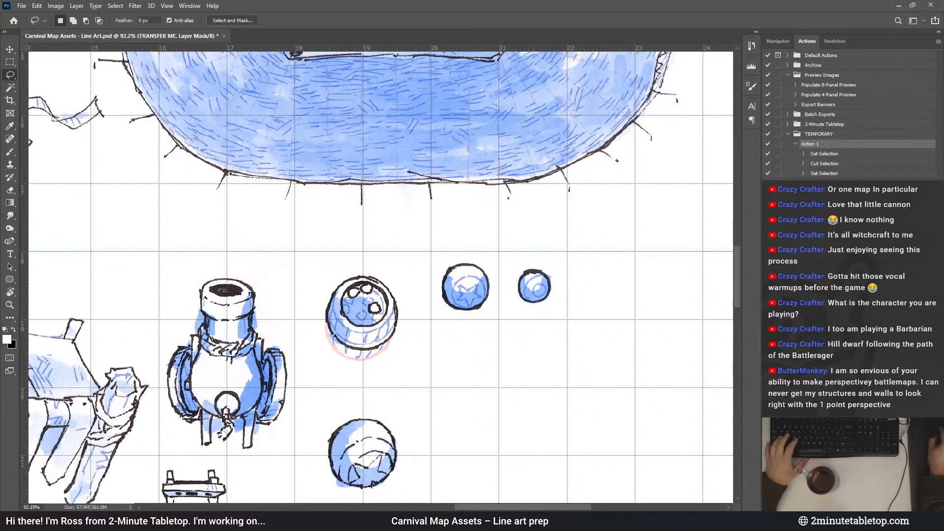
Return to the primary layer's mask and delete the smallest ball's Action 1 from the TEMPORARY set
scroll(561, 309, down, 5)
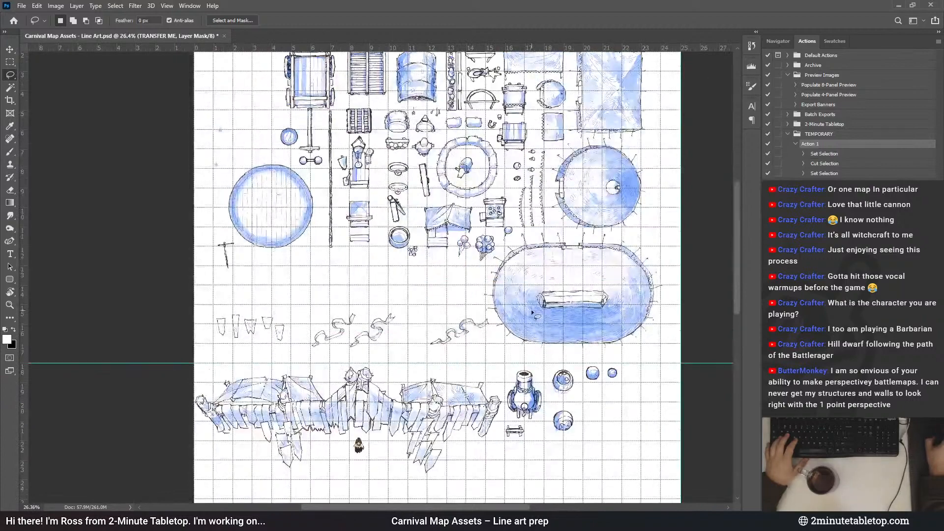
scroll(243, 86, up, 5)
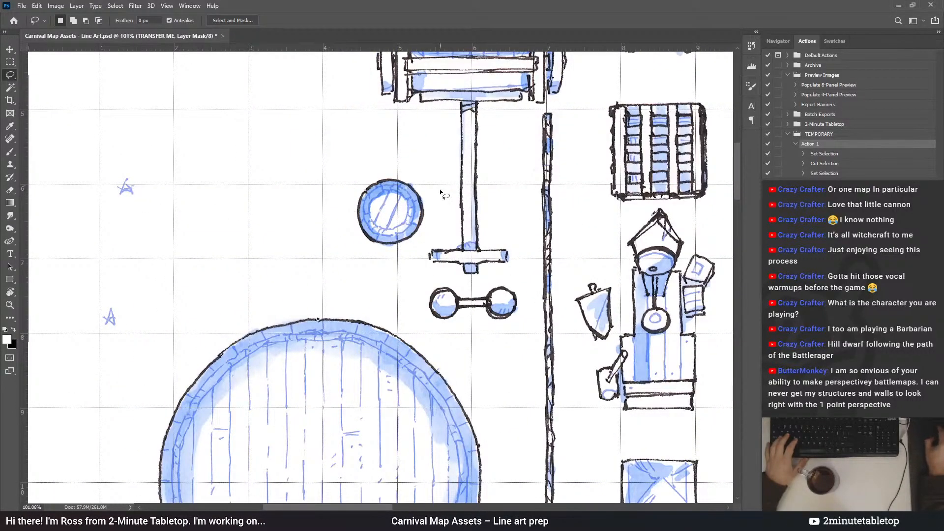
key(alt+bracketleft)
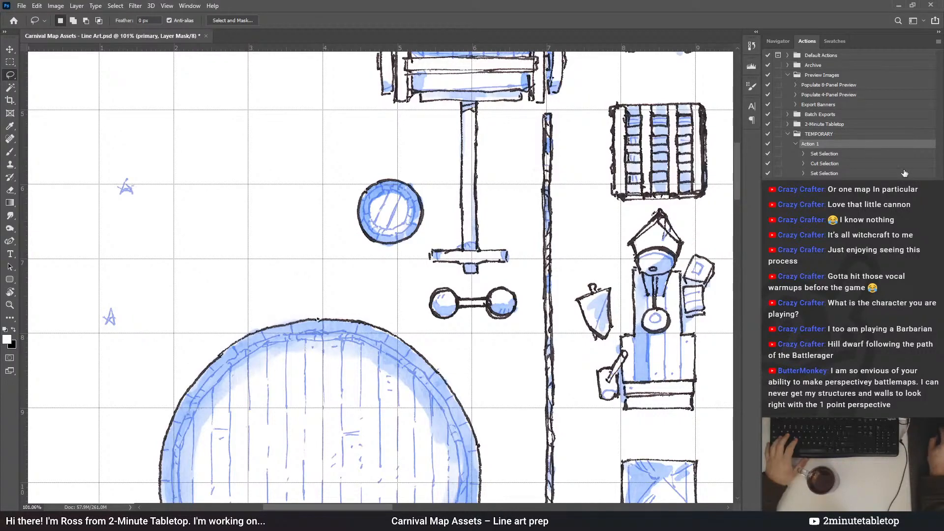
key(Delete)
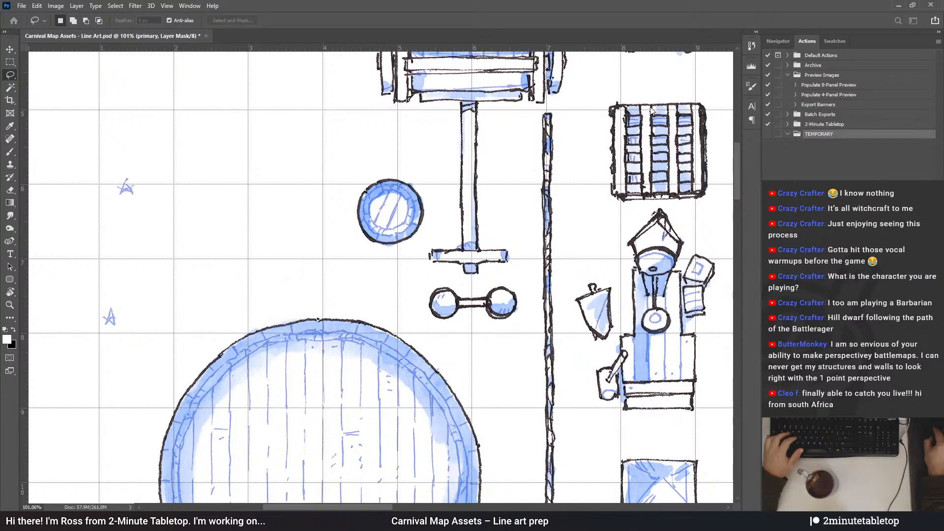
Record a fresh Action 1 that moves the small round lid's lassoed line art below the star ball, between grid columns 20 and 21, and deselects it
key(Return)
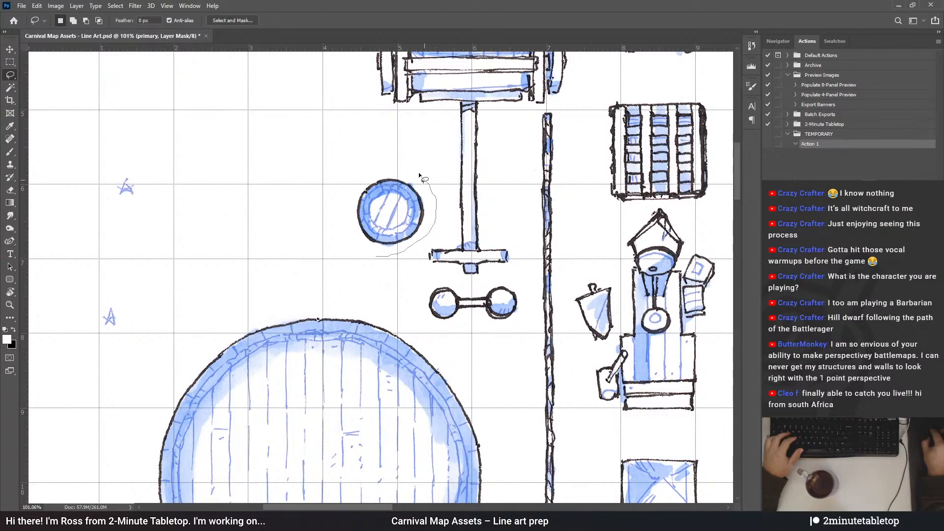
mouse_move(354, 183)
mouse_down()
mouse_move(348, 208)
mouse_move(368, 254)
mouse_up()
scroll(262, 102, down, 5)
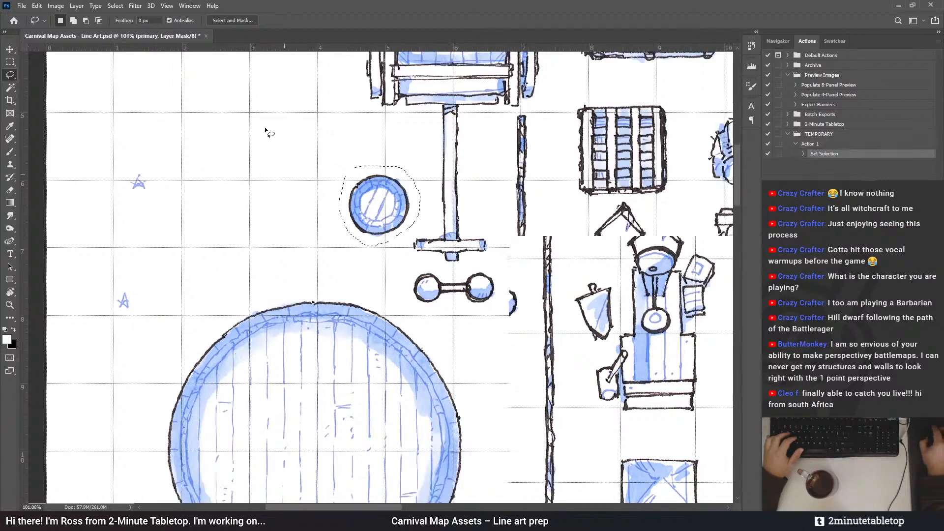
scroll(261, 102, down, 4)
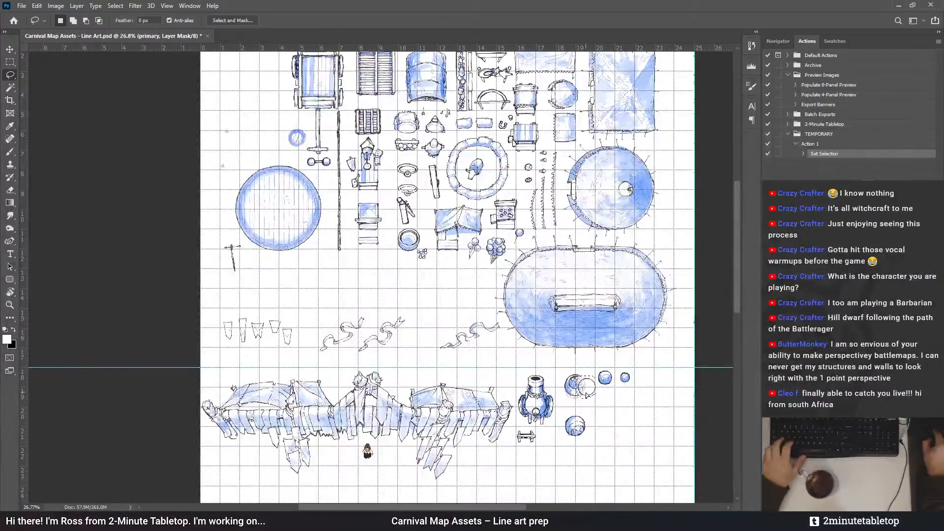
scroll(606, 403, up, 5)
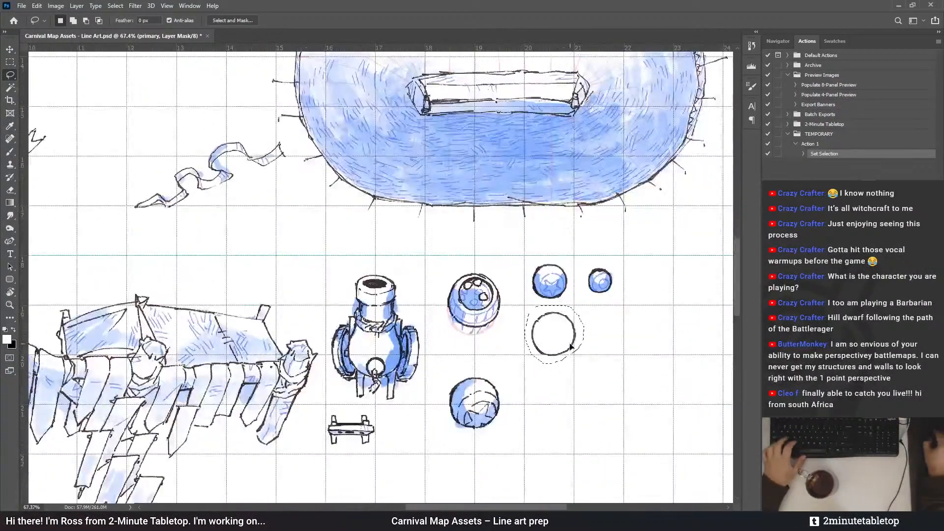
scroll(576, 341, up, 2)
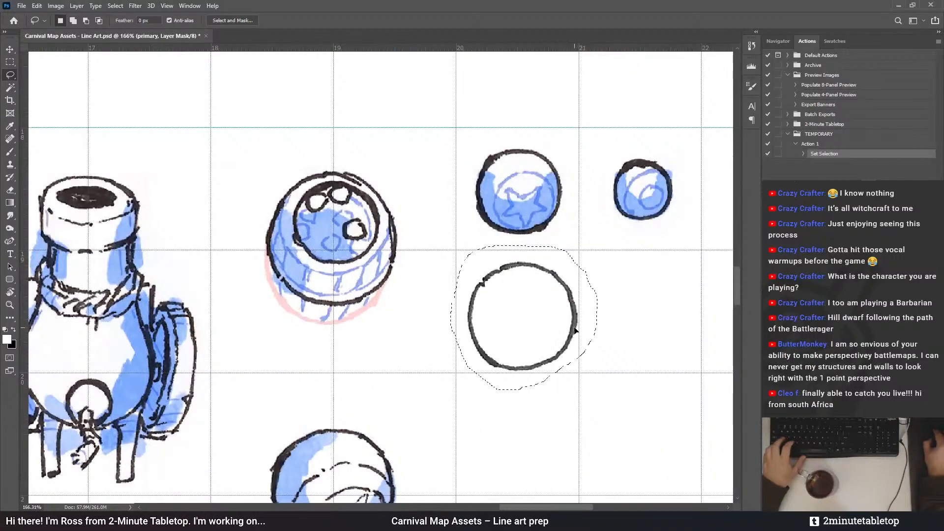
key(ctrl+x)
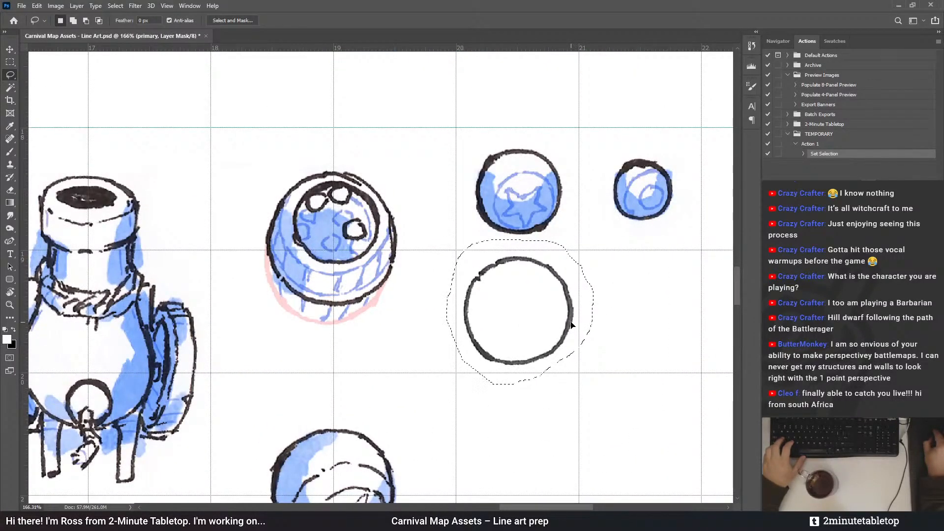
key(ctrl+d)
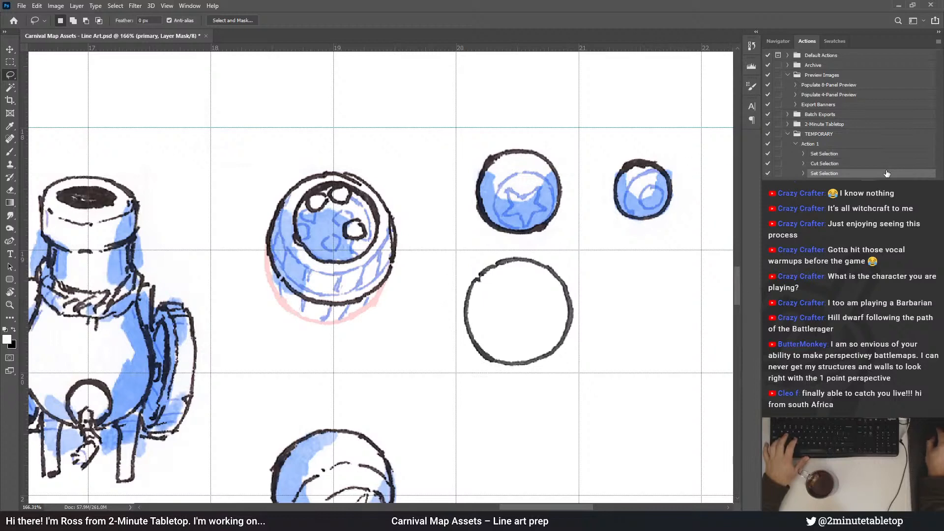
Play Action 1 on the secondary and watercolor layers to bring over the small lid's detail and shading, ending on the TRANSFER ME layer
click(810, 143)
key(alt+bracketleft)
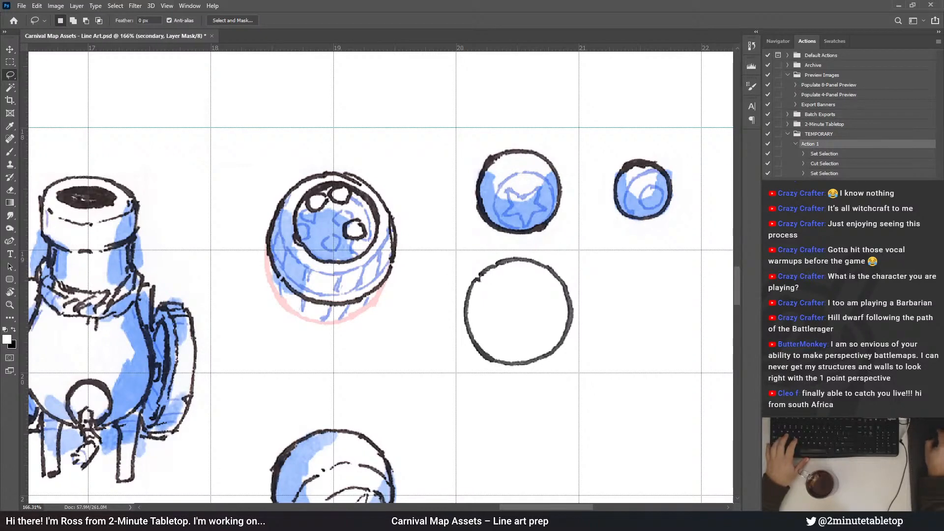
key(F2)
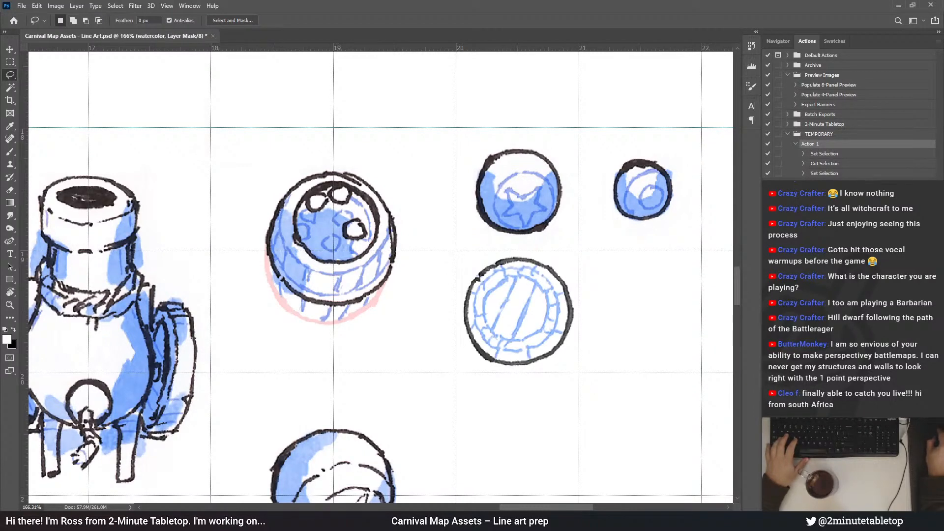
key(F2)
key(alt+bracketleft)
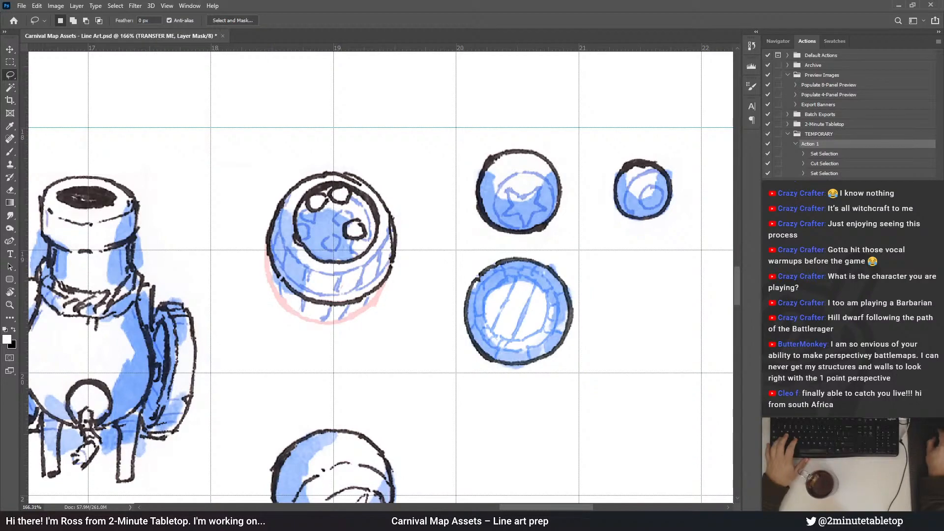
Delete the small round lid's Action 1 from the TEMPORARY set
scroll(659, 407, down, 6)
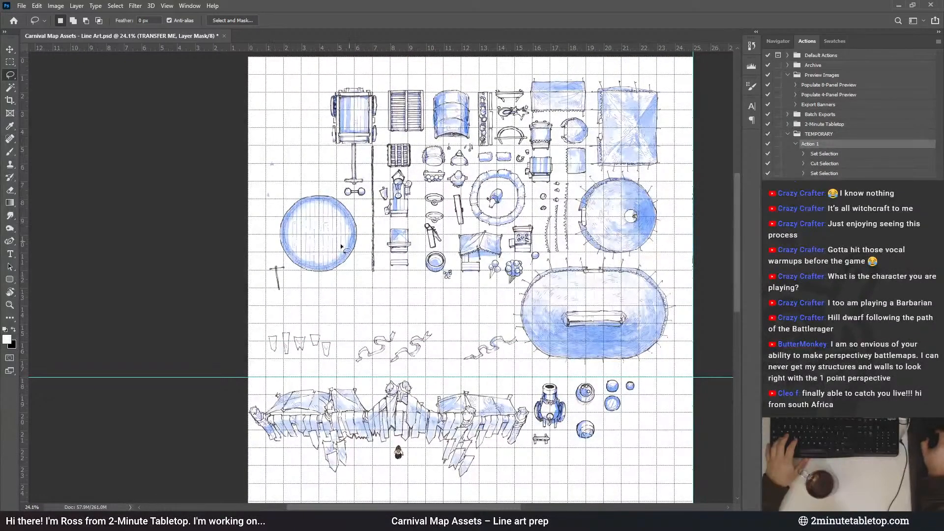
scroll(341, 243, up, 5)
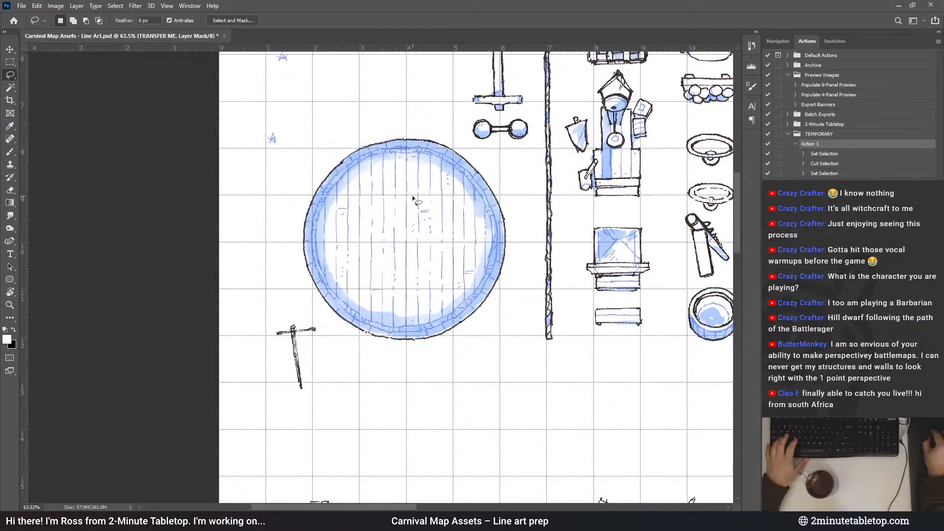
key(Delete)
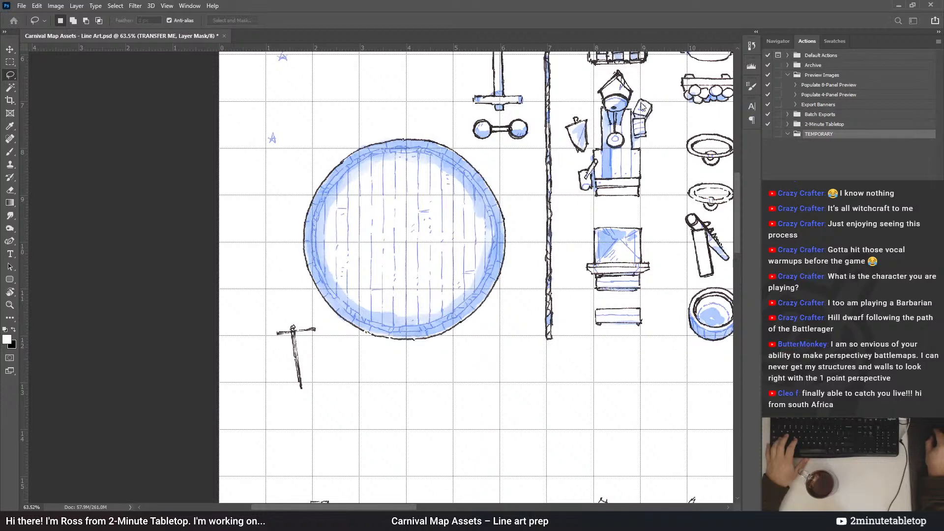
Start recording a new Action 1, lasso the large round wooden platform and switch to the primary layer's mask
key(ctrl+z)
mouse_move(342, 146)
mouse_down()
mouse_move(303, 187)
mouse_move(290, 222)
mouse_move(293, 266)
mouse_up()
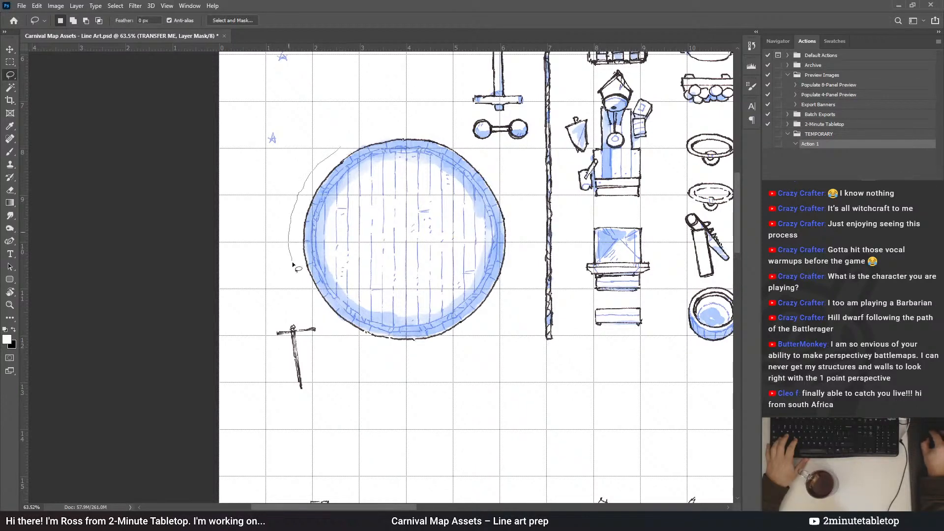
mouse_move(406, 353)
mouse_down()
mouse_move(456, 344)
mouse_move(511, 306)
mouse_up()
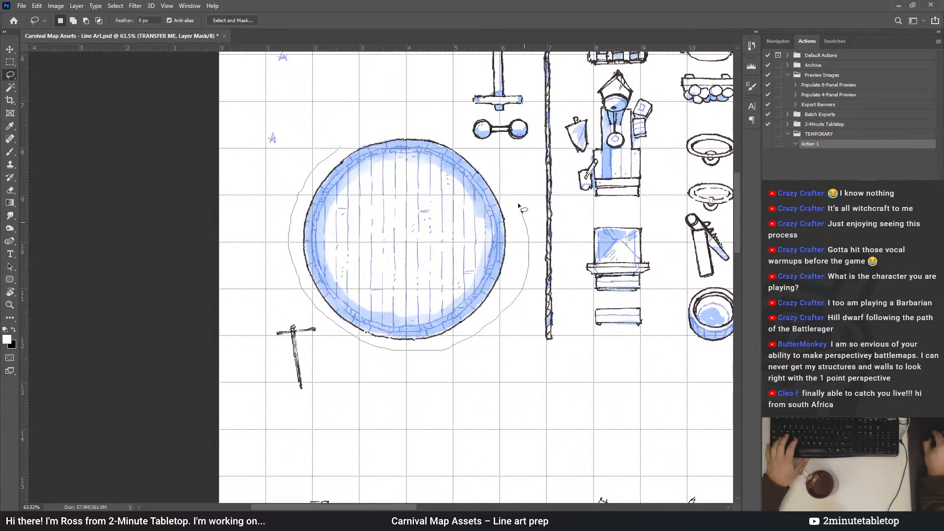
mouse_move(471, 148)
mouse_down()
mouse_move(436, 126)
mouse_move(369, 131)
mouse_up()
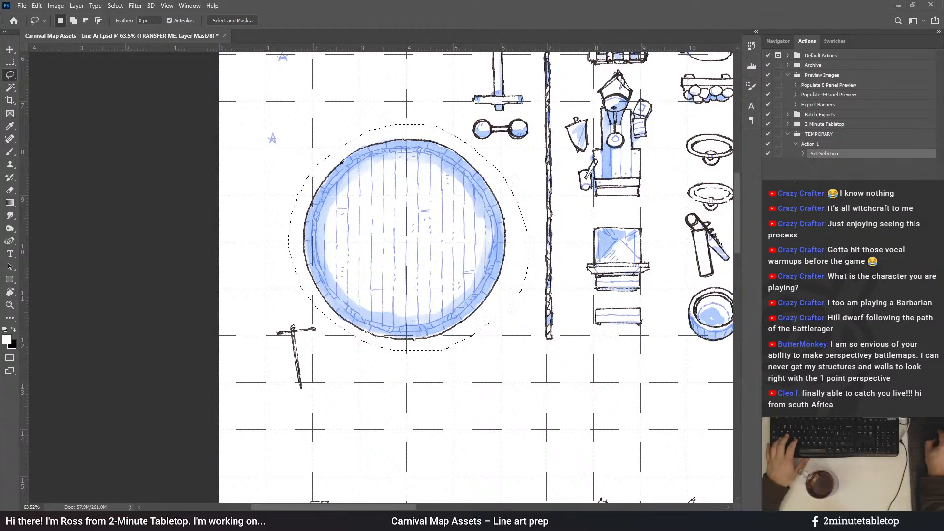
key(alt+[)
Move the large platform's line art into the empty area below the wooden entrance, between grid columns 0 and 5, and deselect it
key(ctrl+0)
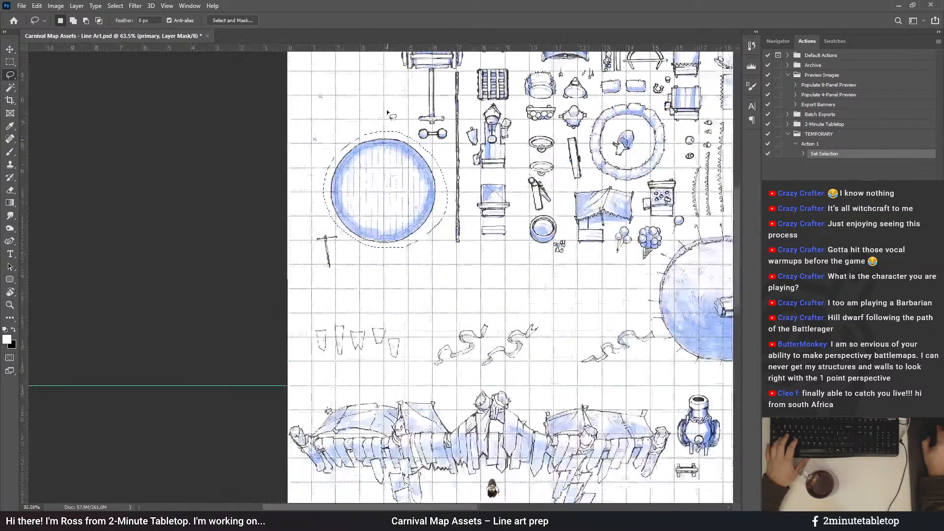
mouse_move(420, 173)
mouse_down()
mouse_move(406, 361)
mouse_move(394, 391)
mouse_up()
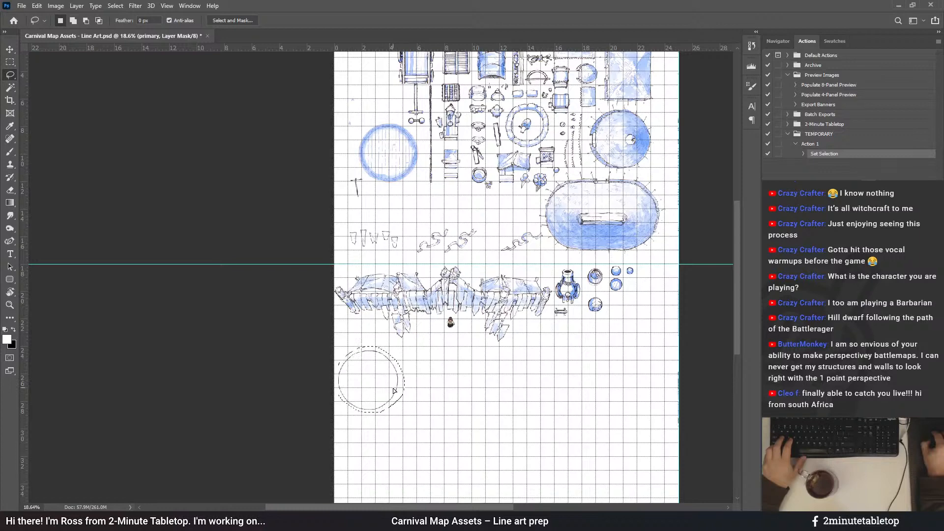
scroll(392, 391, up, 5)
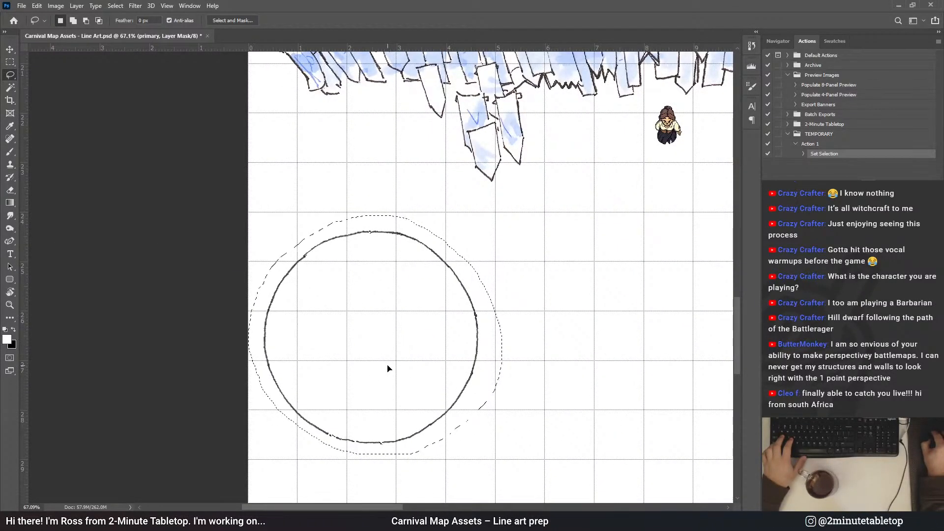
scroll(595, 271, down, 3)
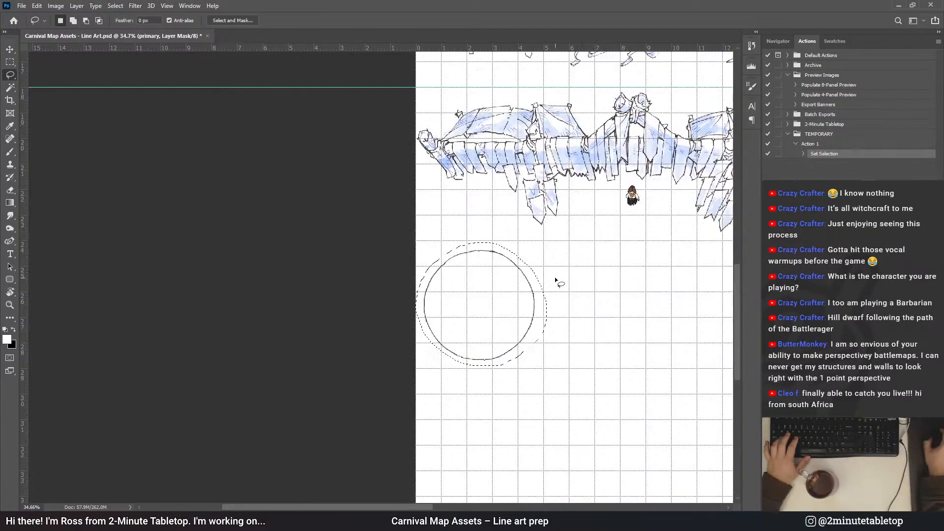
scroll(506, 303, up, 3)
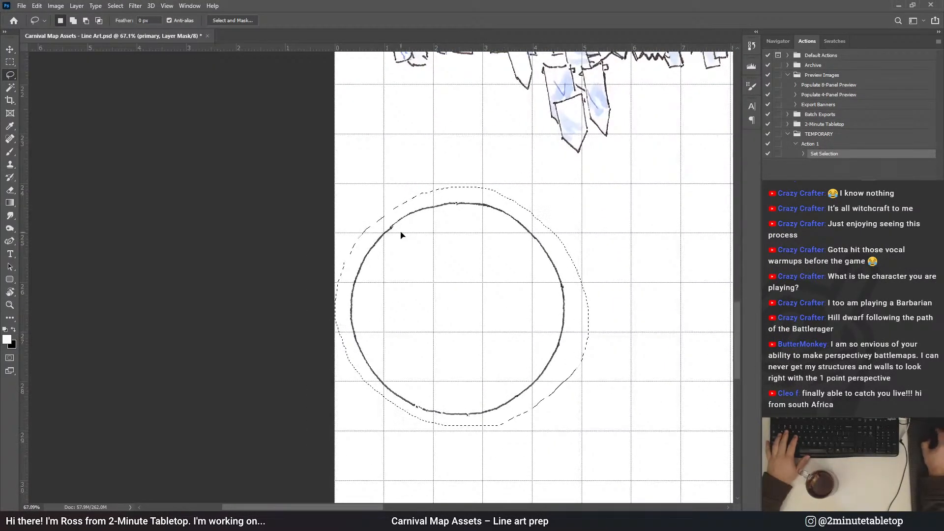
scroll(445, 350, down, 2)
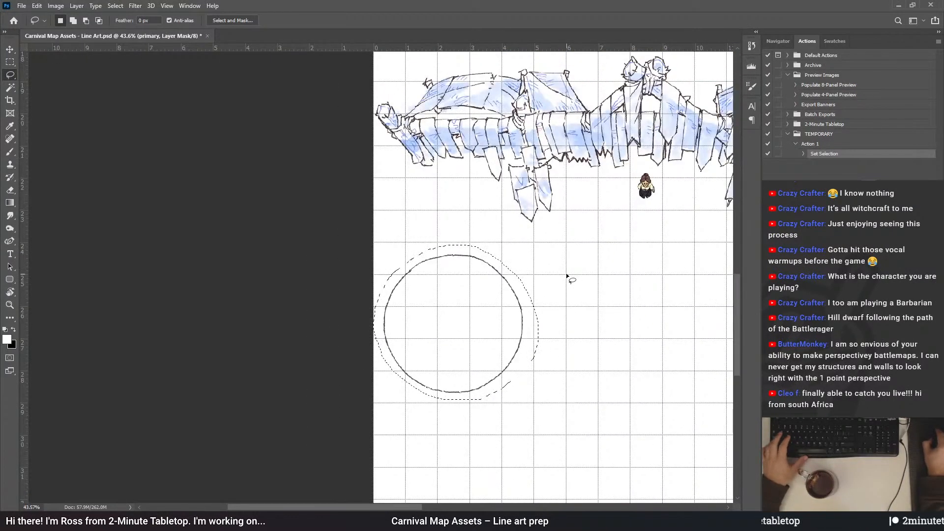
key(ctrl+x)
key(ctrl+d)
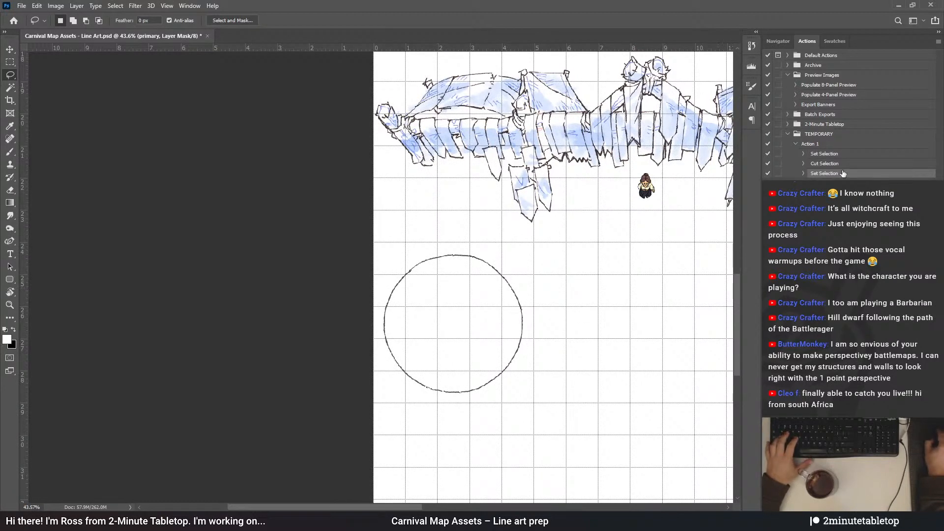
Play Action 1 on the secondary and watercolor layers to bring over the large platform's planks and shading, ending on the TRANSFER ME layer
key(alt+])
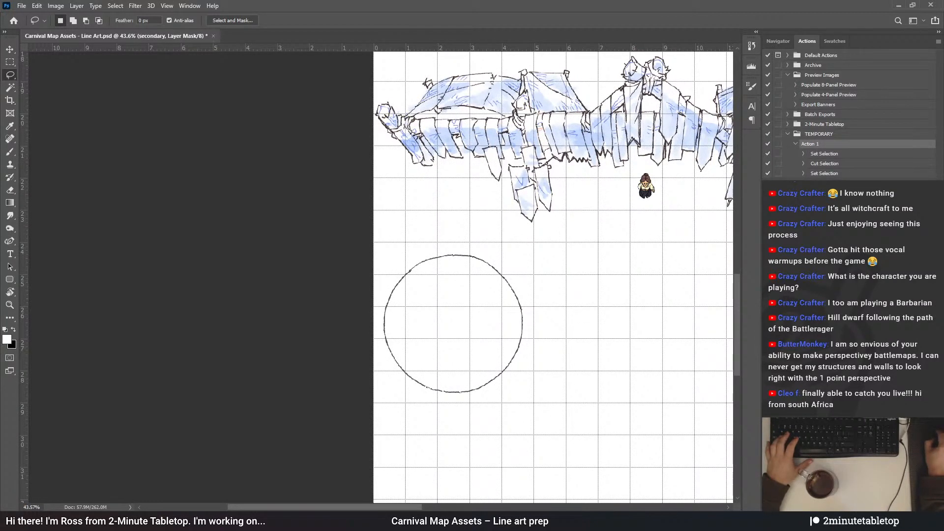
key(ctrl+i)
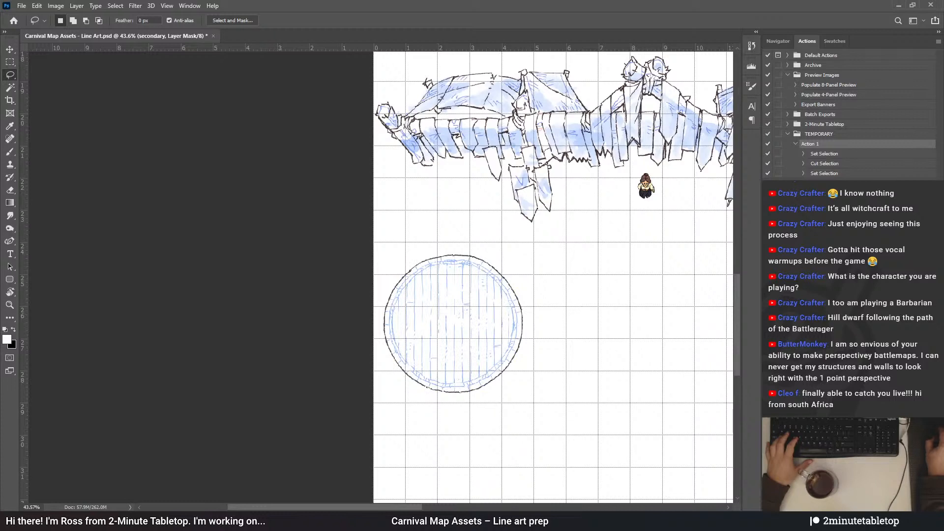
key(alt+])
key(ctrl+i)
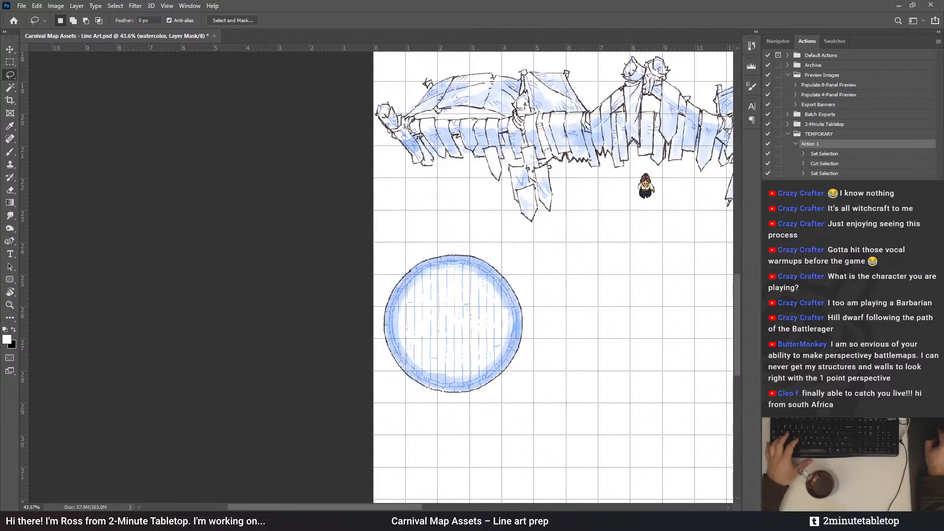
key(alt+])
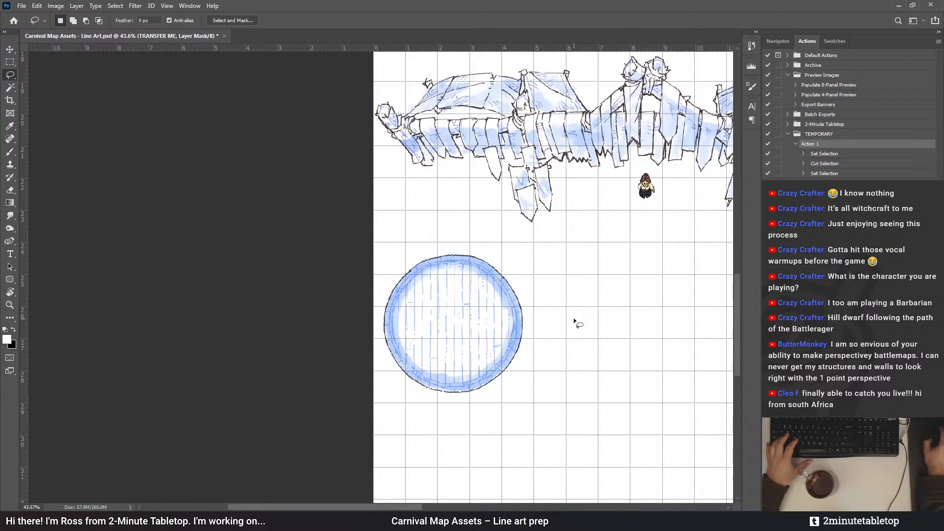
Check the relocated large platform and return to the primary layer's mask
scroll(506, 311, up, 2)
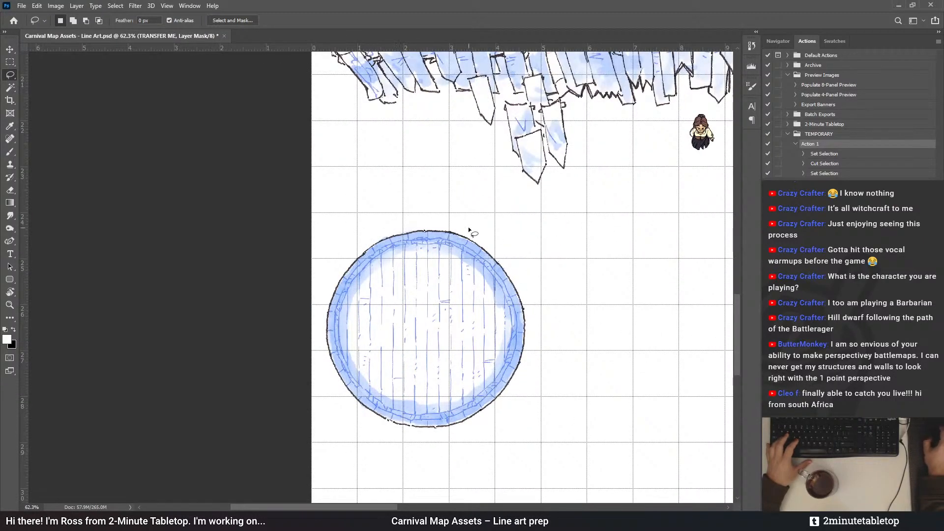
scroll(358, 458, down, 5)
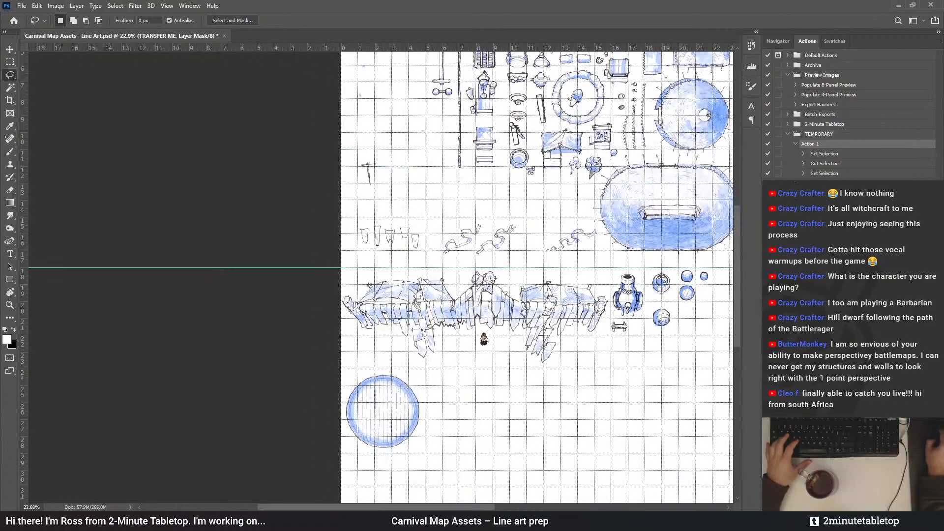
key(alt+[)
scroll(451, 58, down, 1)
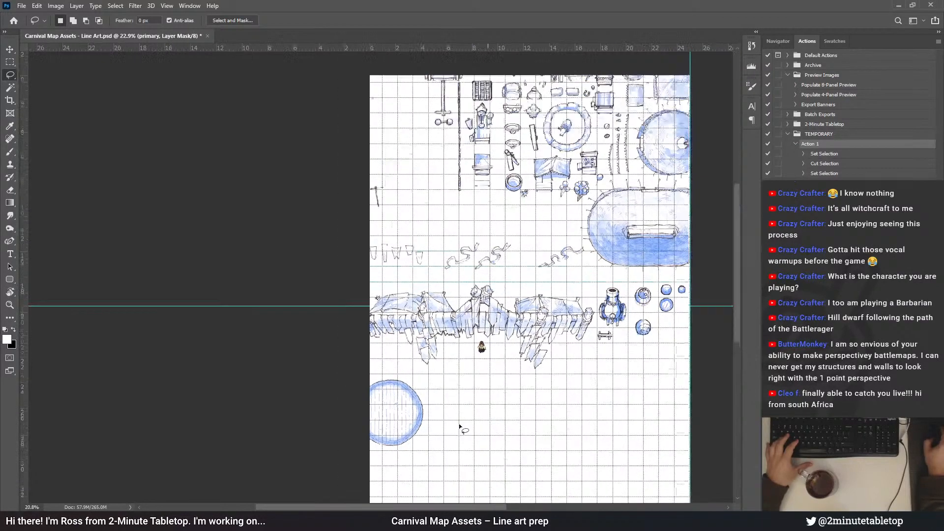
scroll(451, 58, up, 6)
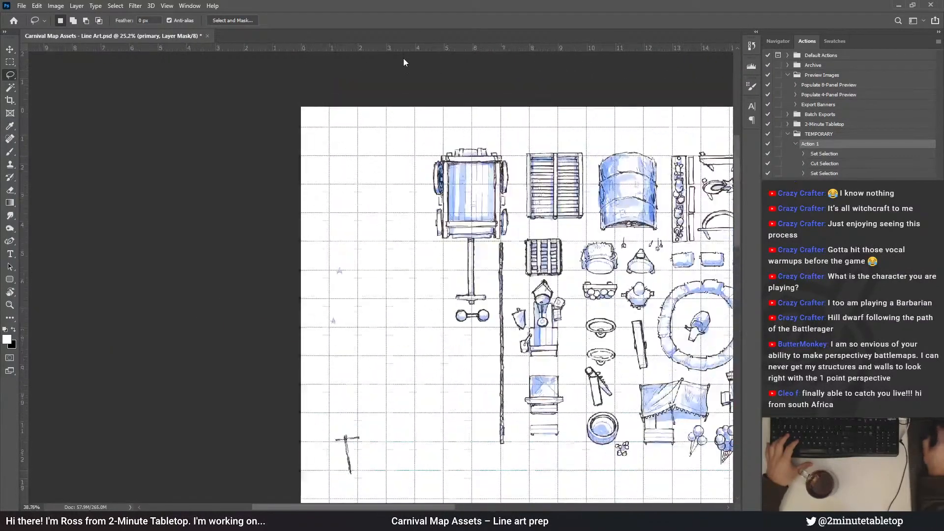
scroll(513, 210, up, 2)
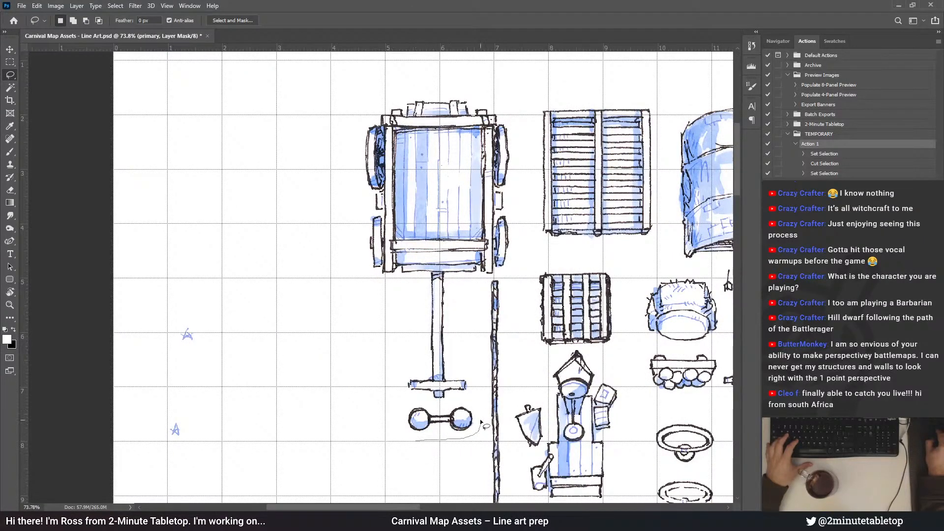
drag(395, 420, 397, 422)
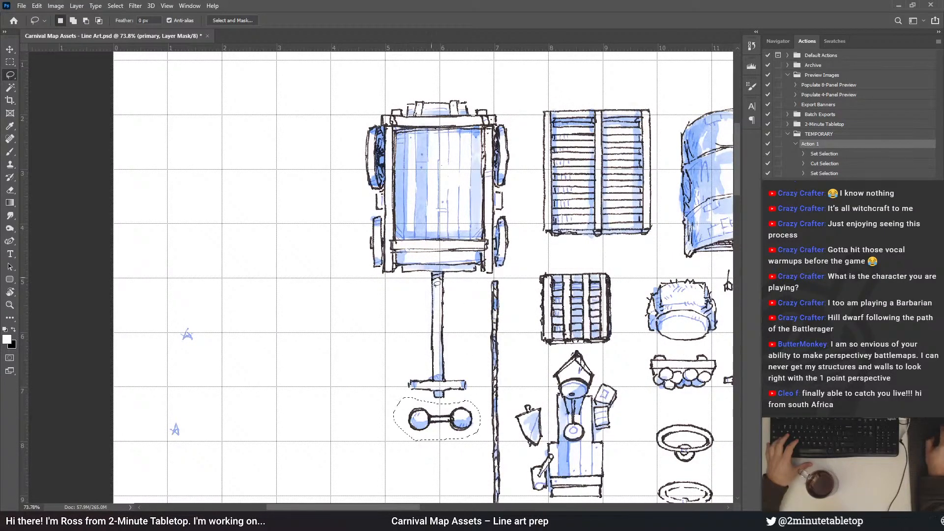
scroll(384, 168, down, 9)
scroll(408, 302, up, 3)
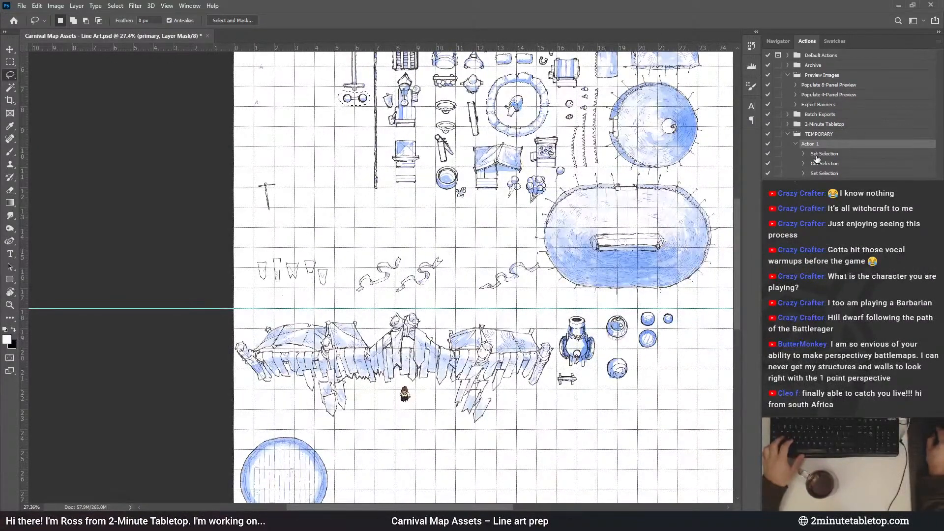
scroll(396, 289, down, 3)
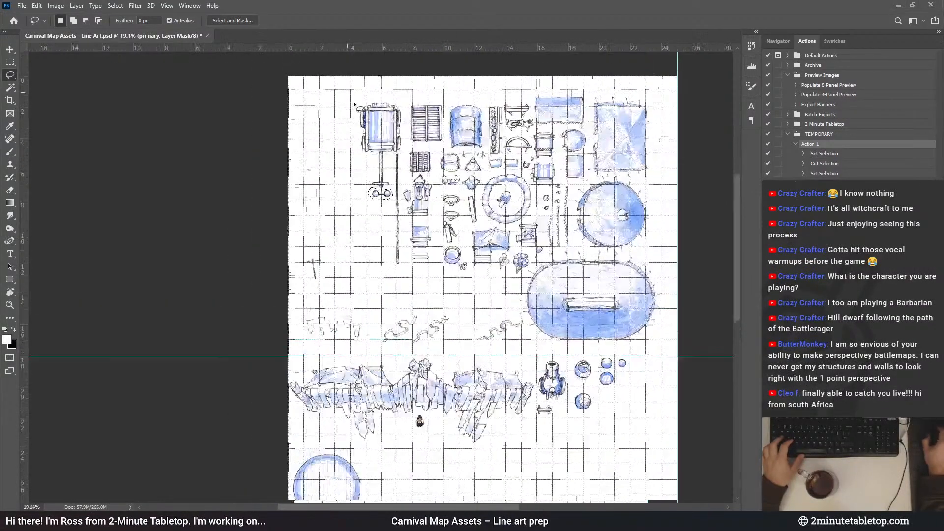
scroll(353, 102, up, 7)
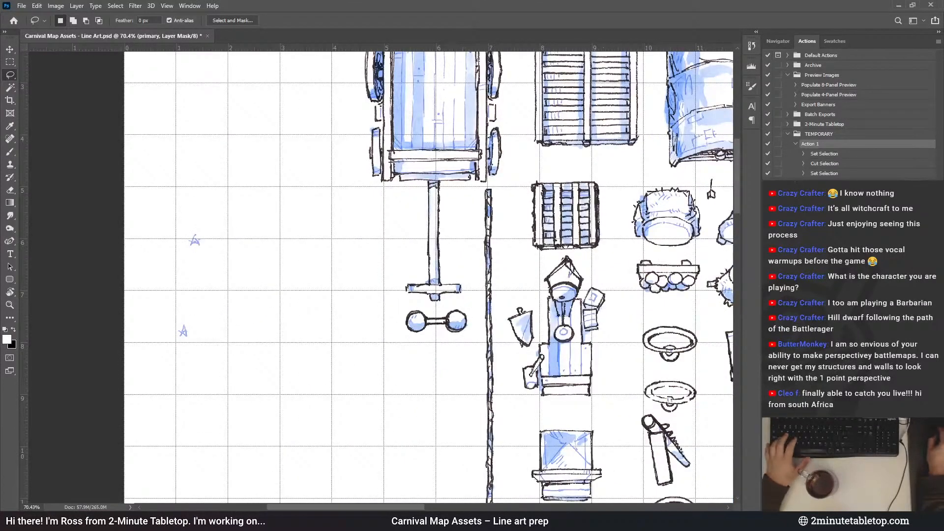
Delete the old Action 1, start recording a new one in the TEMPORARY set and lasso the dumbbell below the wagon
key(Delete)
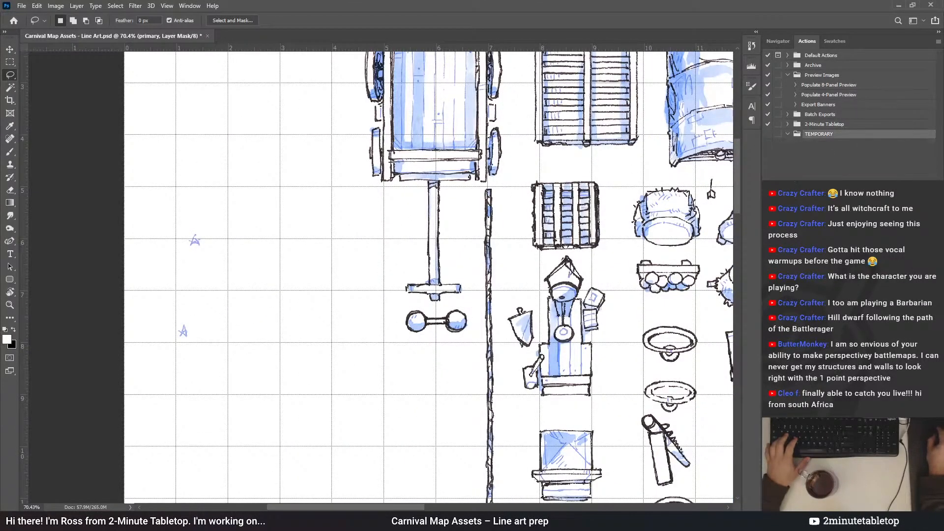
key(ctrl+z)
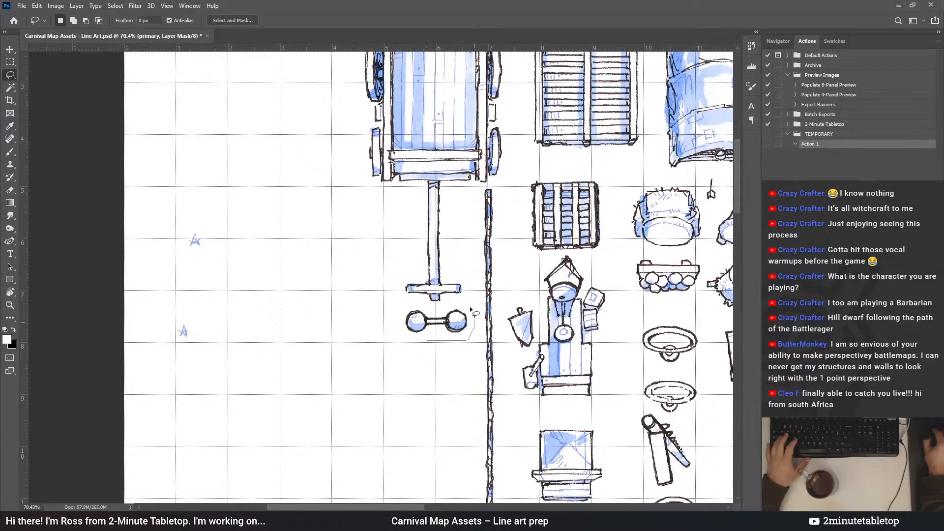
drag(398, 315, 417, 347)
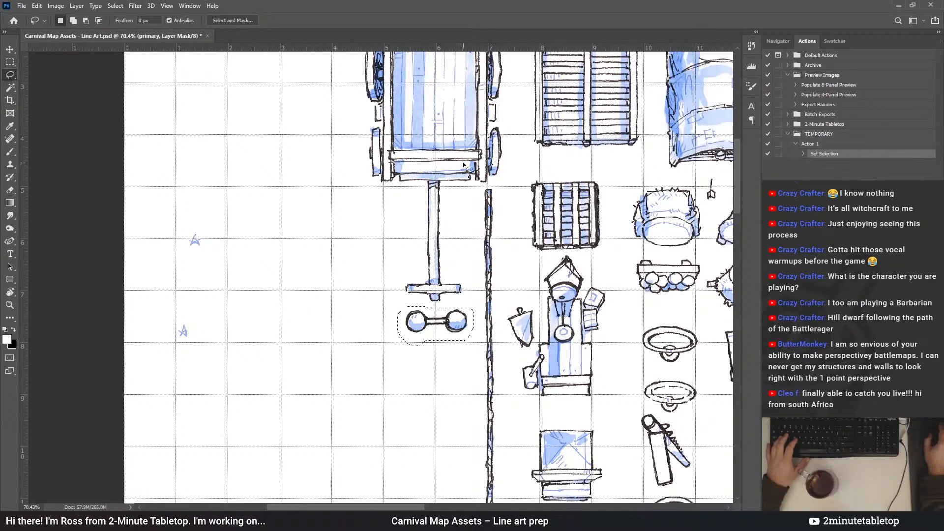
Move the dumbbell's line art to the empty spot beside the small balls, between grid columns 22 and 24, and deselect it
scroll(419, 174, down, 6)
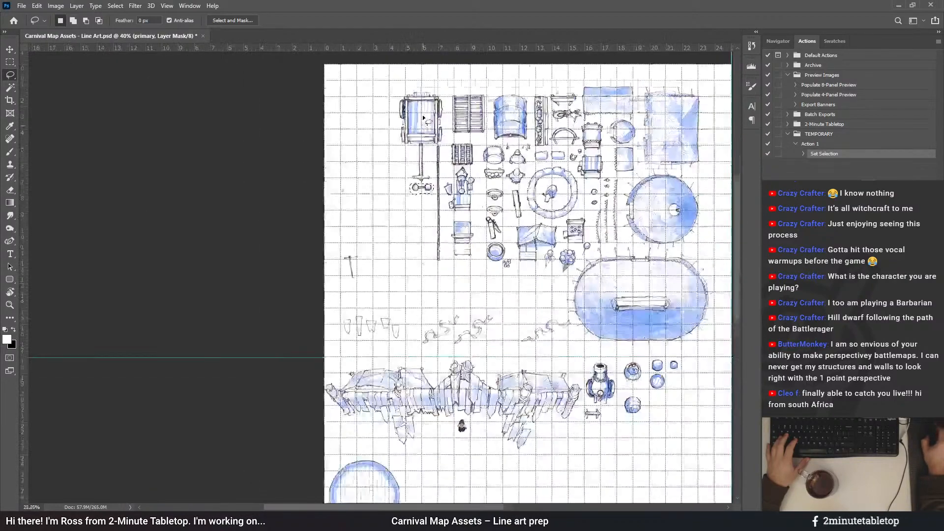
drag(425, 181, 645, 339)
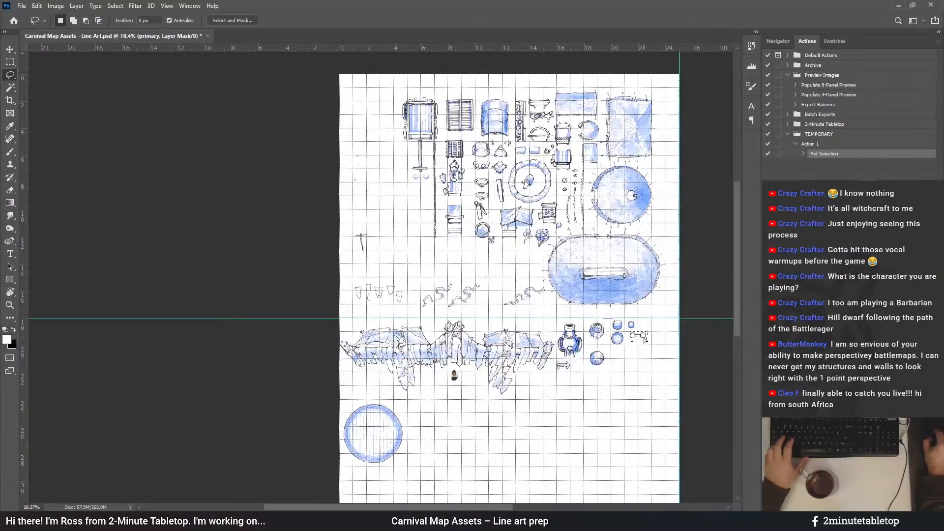
scroll(663, 337, up, 8)
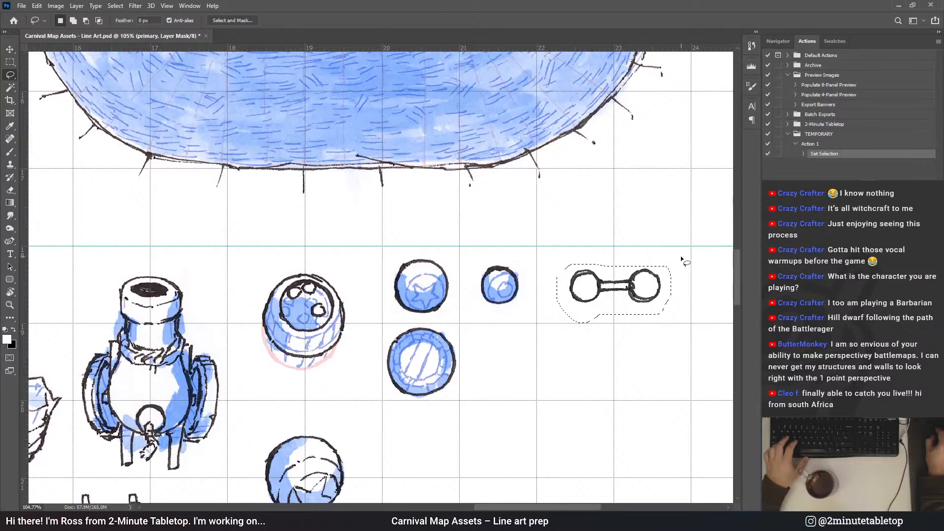
key(ctrl+x)
key(ctrl+d)
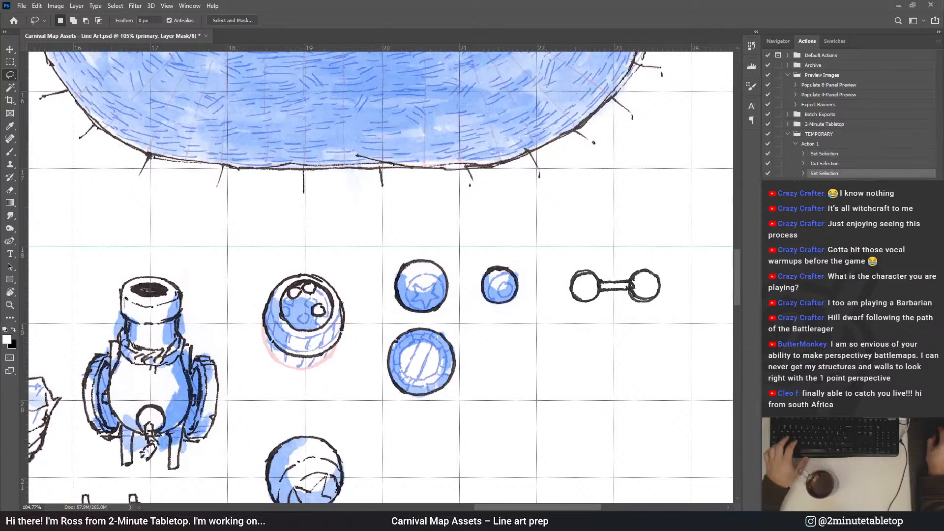
Play Action 1 on the secondary and watercolor layers to bring over the dumbbell's shading, ending on the TRANSFER ME layer
click(817, 143)
key(alt+[)
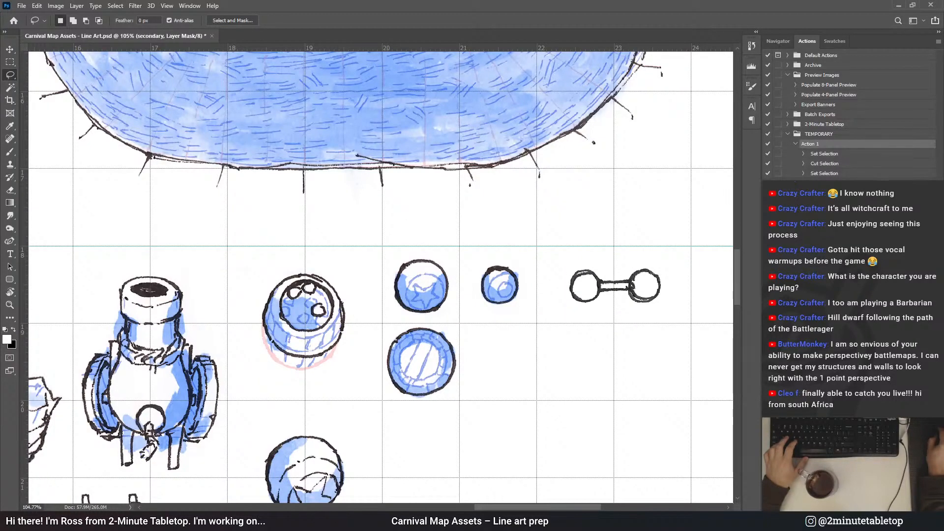
key(alt+[)
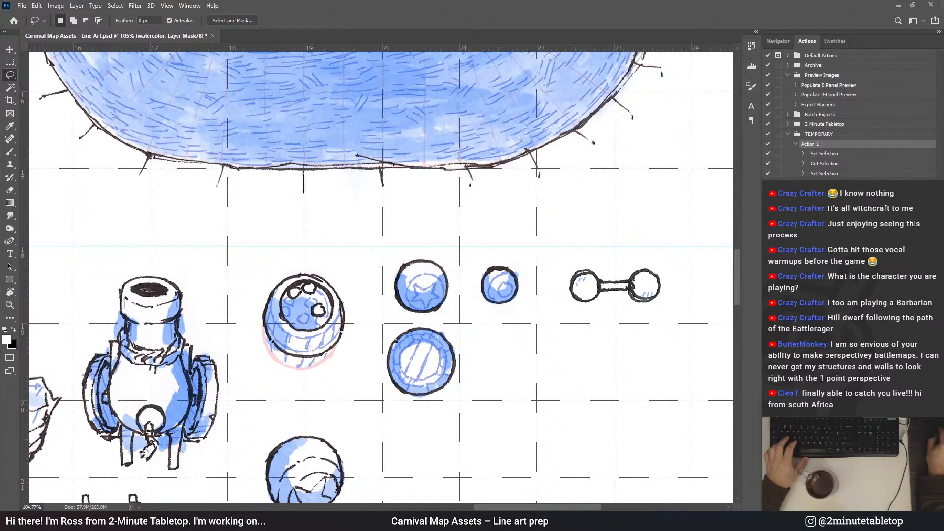
key(alt+[)
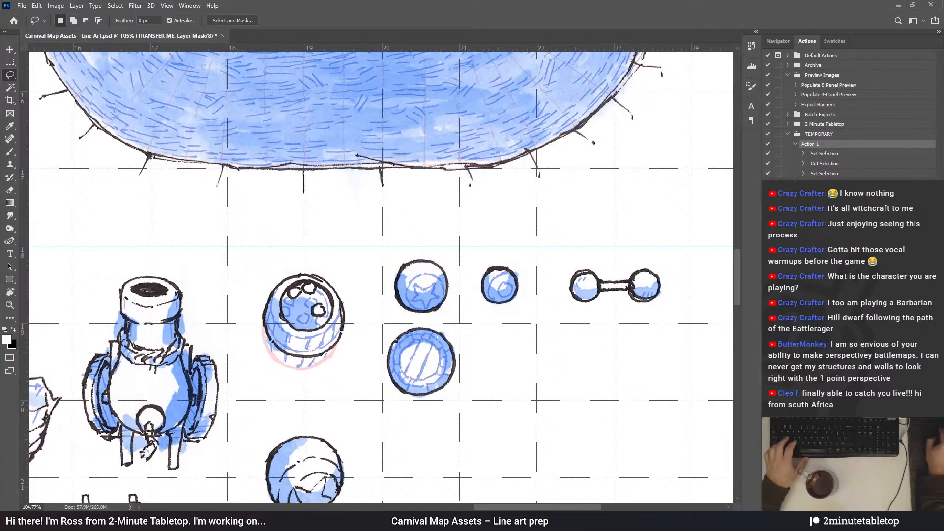
Return to the primary layer's mask, start recording a new Action 1 and lasso the high striker with its loose pieces
key(alt+[)
scroll(663, 457, down, 6)
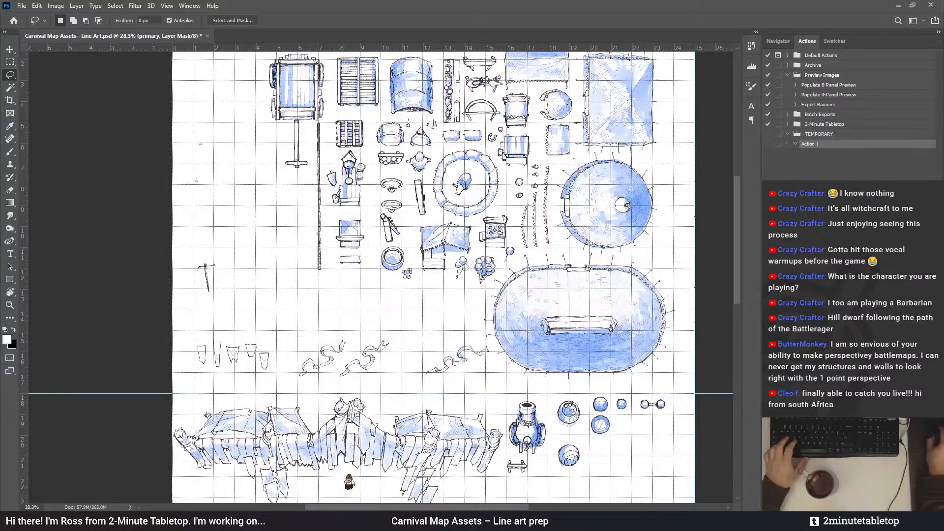
scroll(482, 258, down, 2)
scroll(362, 129, up, 2)
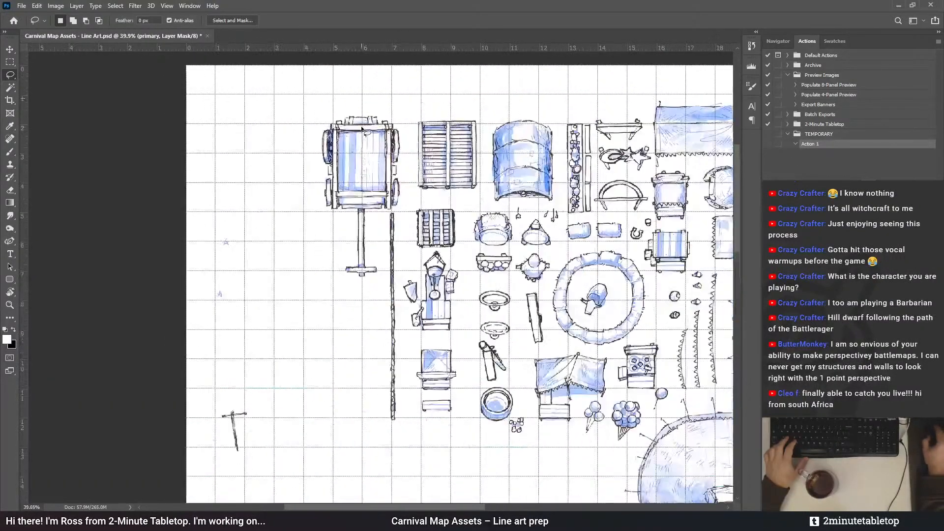
scroll(442, 320, up, 3)
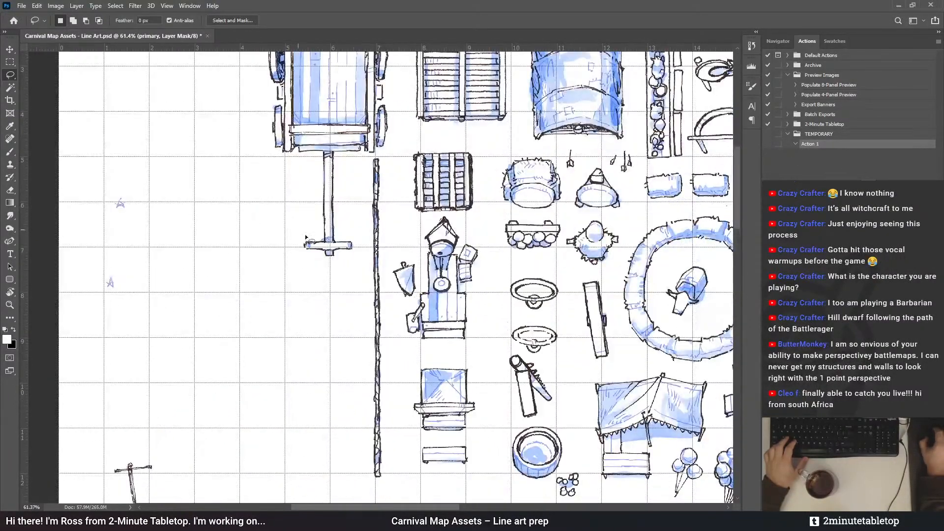
scroll(432, 330, up, 2)
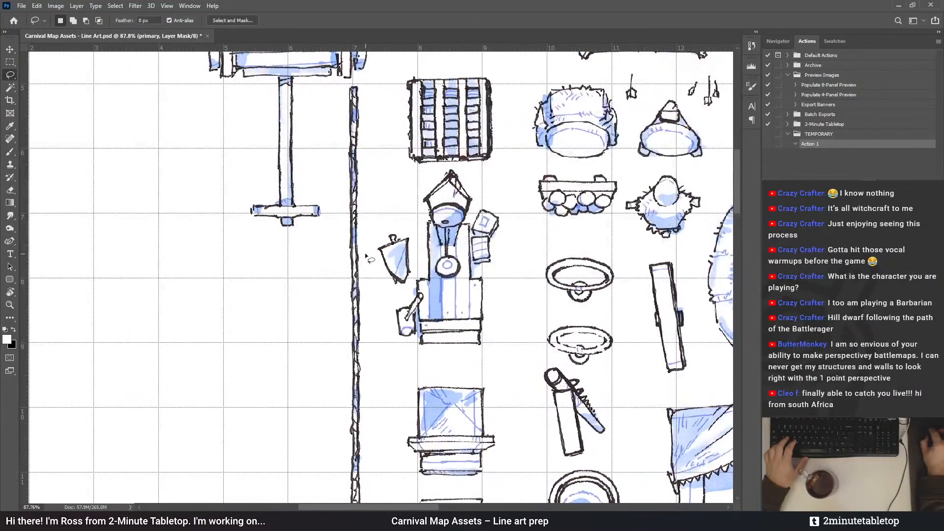
mouse_move(366, 254)
mouse_down()
mouse_move(380, 337)
mouse_move(426, 365)
mouse_move(509, 341)
mouse_up()
mouse_move(523, 225)
mouse_down()
mouse_move(472, 173)
mouse_move(434, 173)
mouse_up()
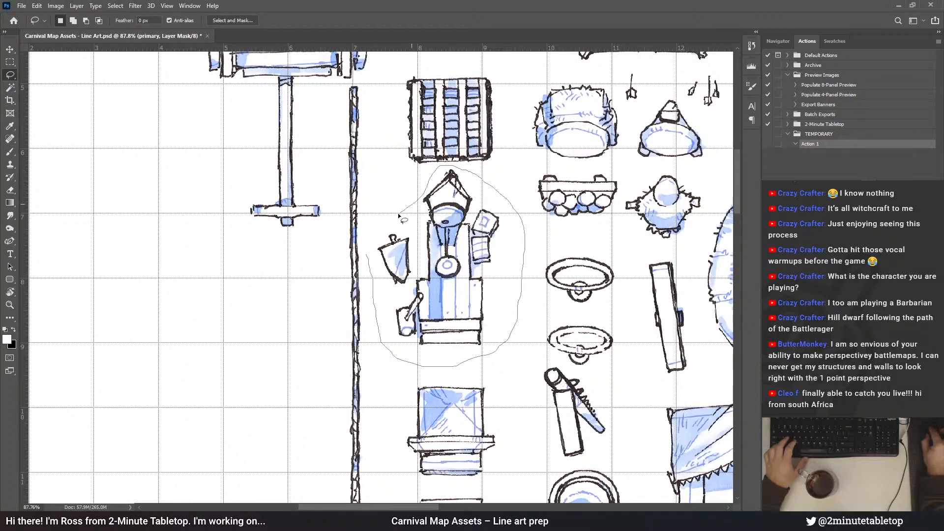
drag(374, 238, 375, 239)
Move the high striker's line art into the empty area below the dumbbell, with its base between grid columns 22 and 23
scroll(379, 235, down, 5)
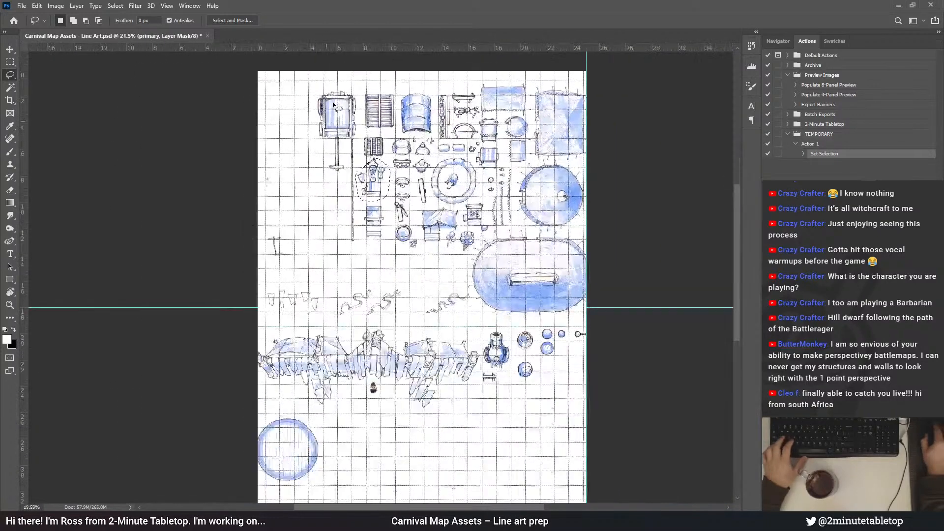
mouse_move(373, 188)
mouse_down()
mouse_move(541, 372)
mouse_move(561, 366)
mouse_move(550, 356)
mouse_up()
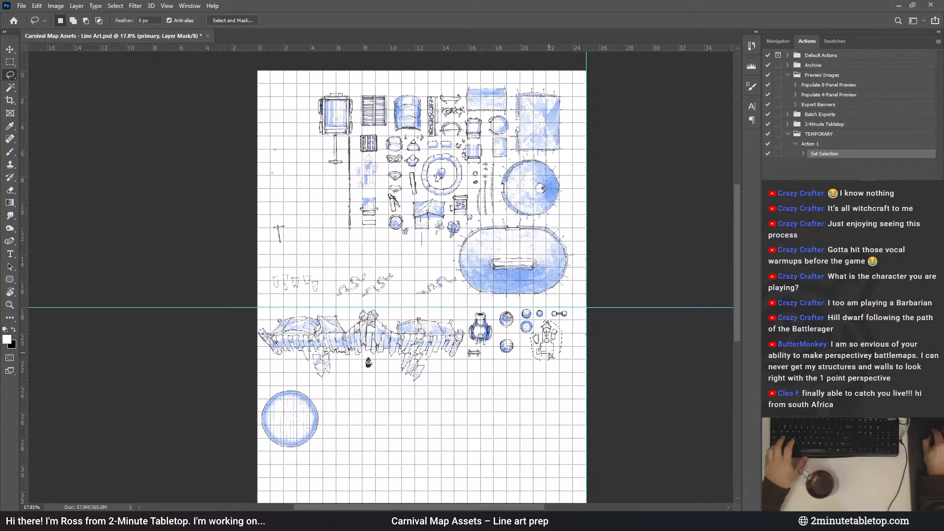
scroll(551, 356, up, 10)
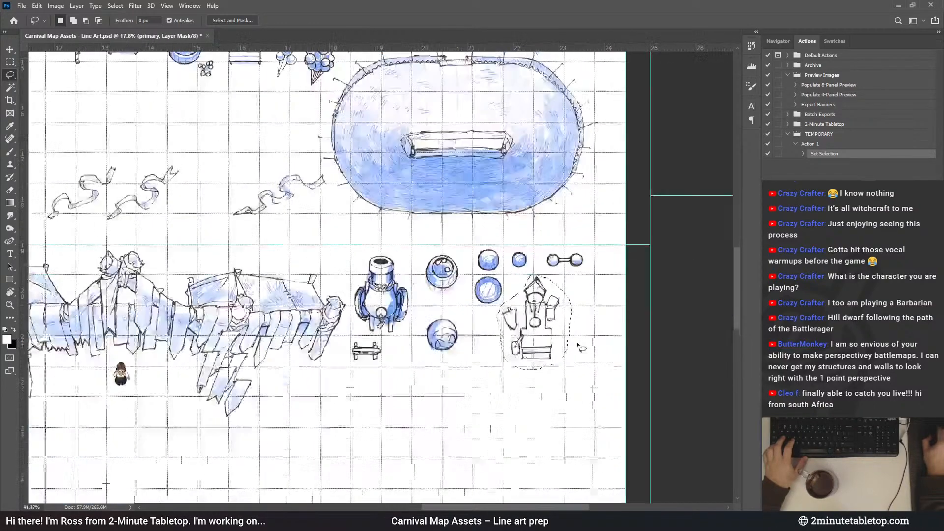
mouse_move(498, 353)
mouse_down()
mouse_move(526, 374)
mouse_move(501, 355)
mouse_move(536, 370)
mouse_move(528, 375)
mouse_up()
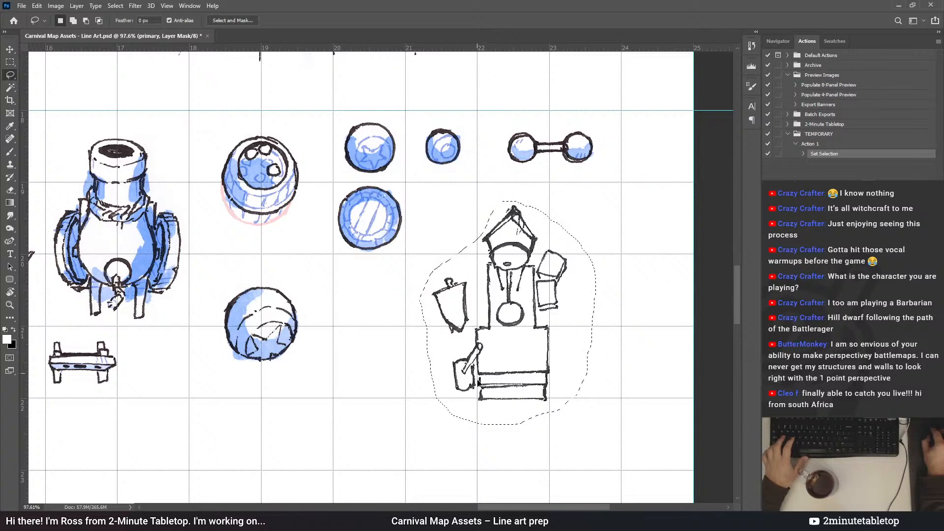
Nudge the high striker to line its planked base up with grid columns 22 and 23 and the row 22 line
key(ctrl+Up)
key(ctrl+Up)
key(ctrl+Up)
key(ctrl+Up)
key(ctrl+Up)
key(ctrl+Up)
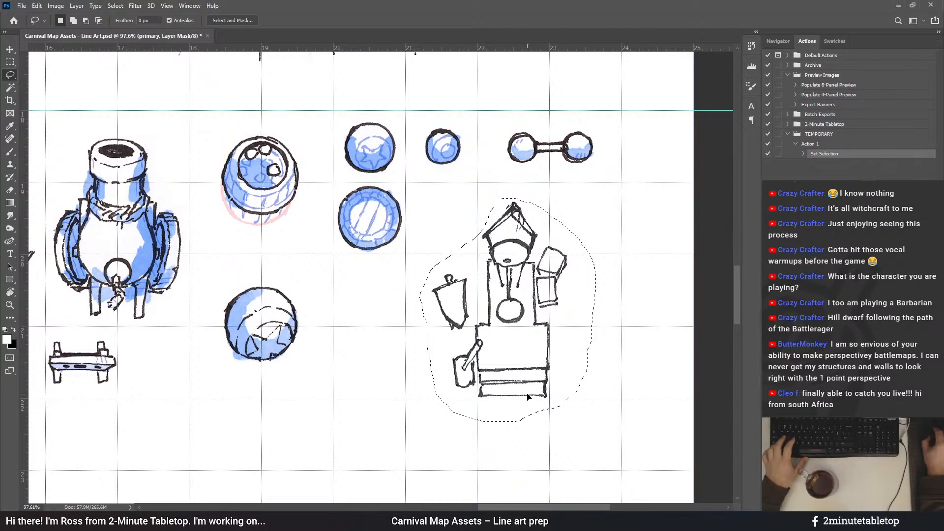
scroll(534, 353, up, 5)
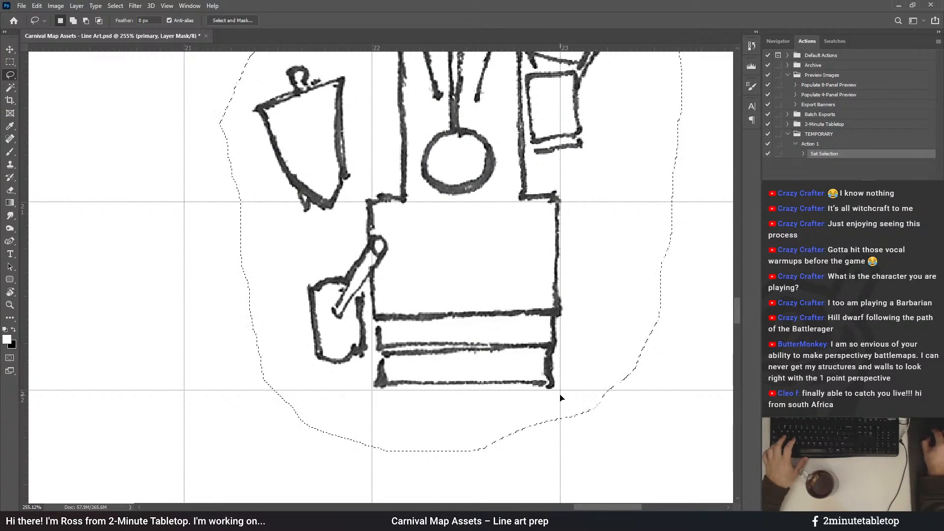
scroll(560, 397, down, 5)
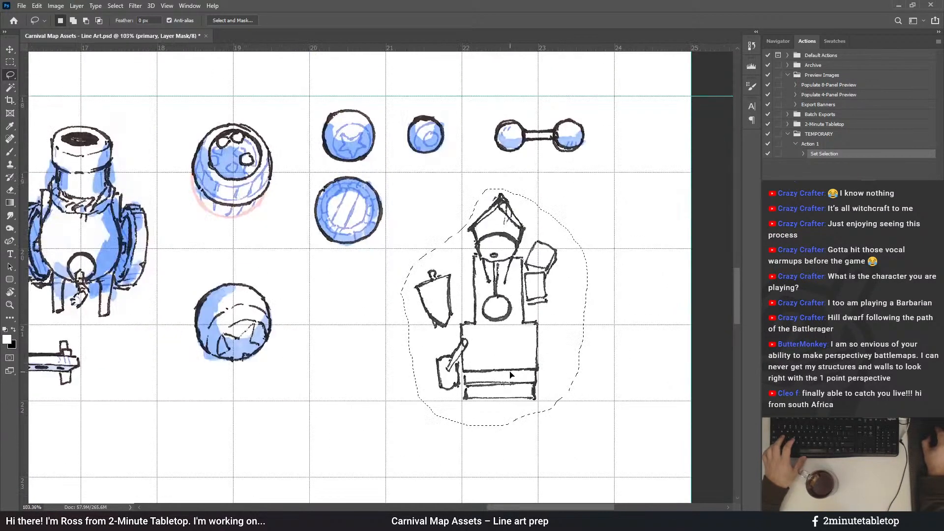
key(ctrl+Down)
key(ctrl+Down)
key(ctrl+Down)
key(ctrl+Down)
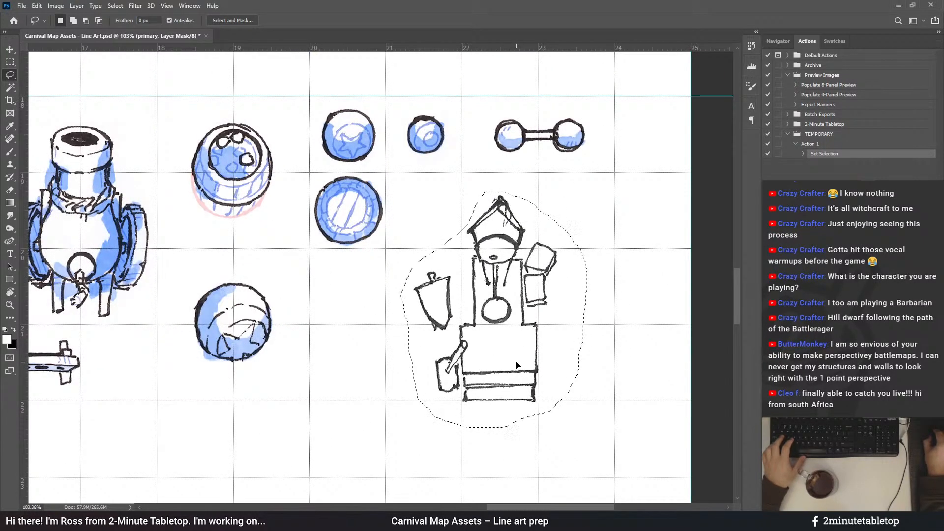
drag(516, 364, 530, 363)
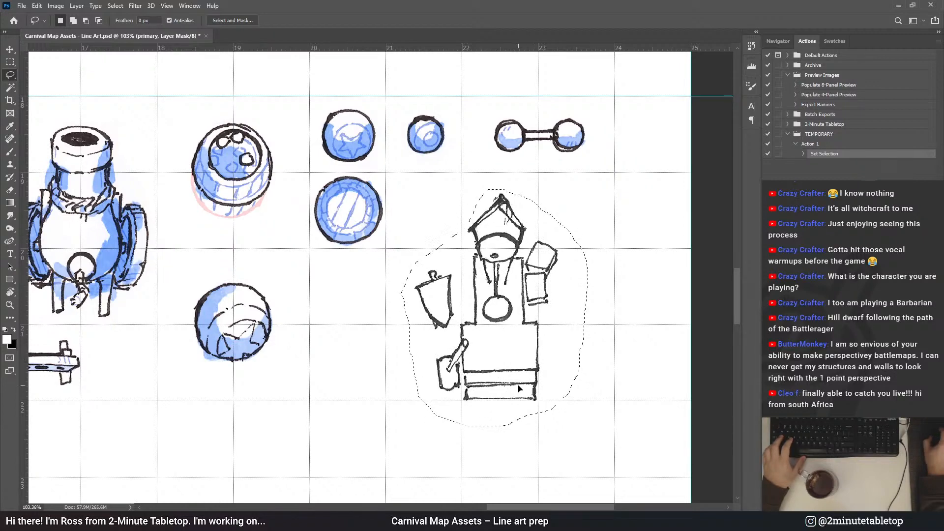
Fine-tune the high striker's base just above the row 22 grid line, then finish the recorded move and deselect it
scroll(531, 363, up, 6)
scroll(572, 435, up, 3)
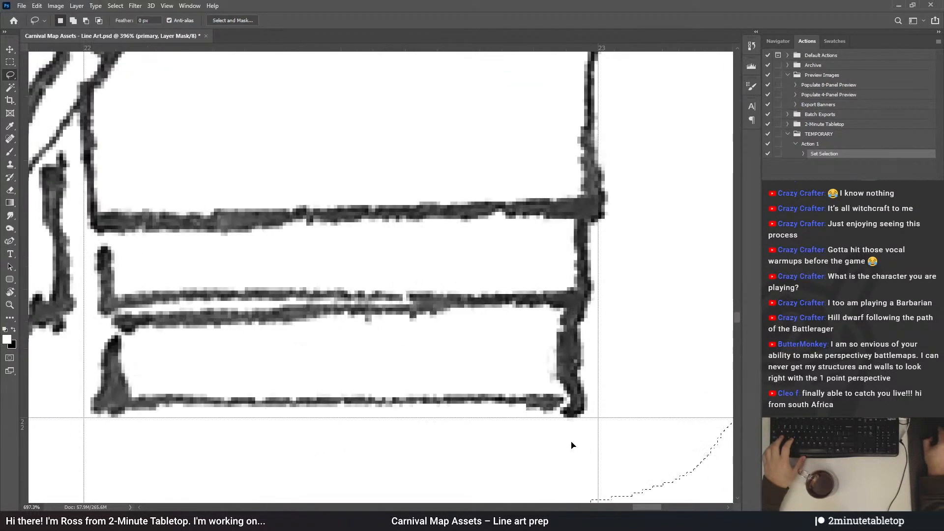
scroll(573, 412, down, 2)
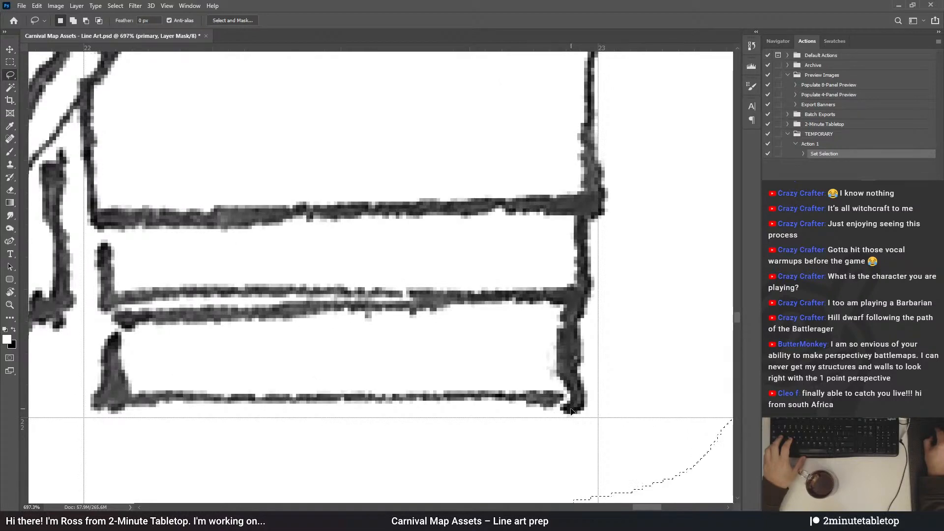
scroll(524, 442, down, 3)
scroll(445, 281, down, 6)
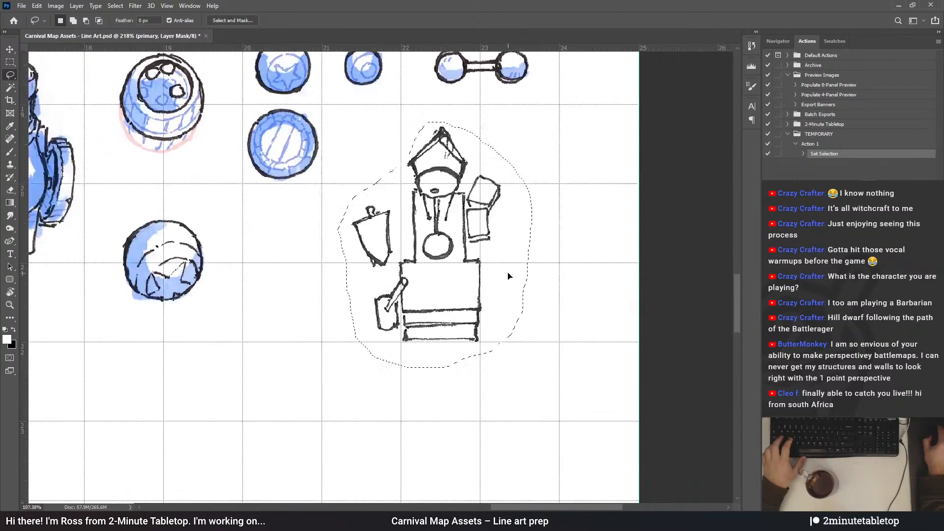
key(ctrl+x)
key(ctrl+d)
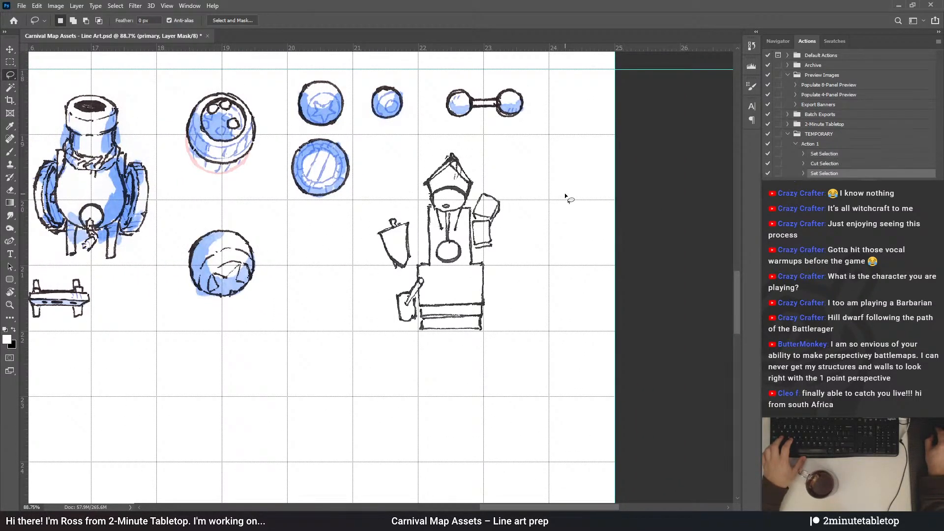
Replay Action 1 on the secondary and watercolor layer masks to move the rest of the high striker, and select the TRANSFER ME mask
click(811, 144)
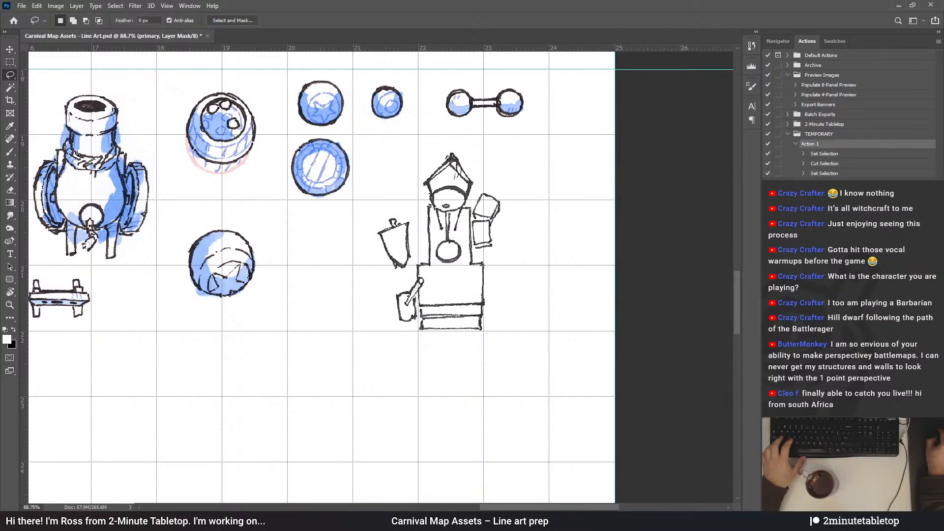
key(alt+bracketleft)
key(F2)
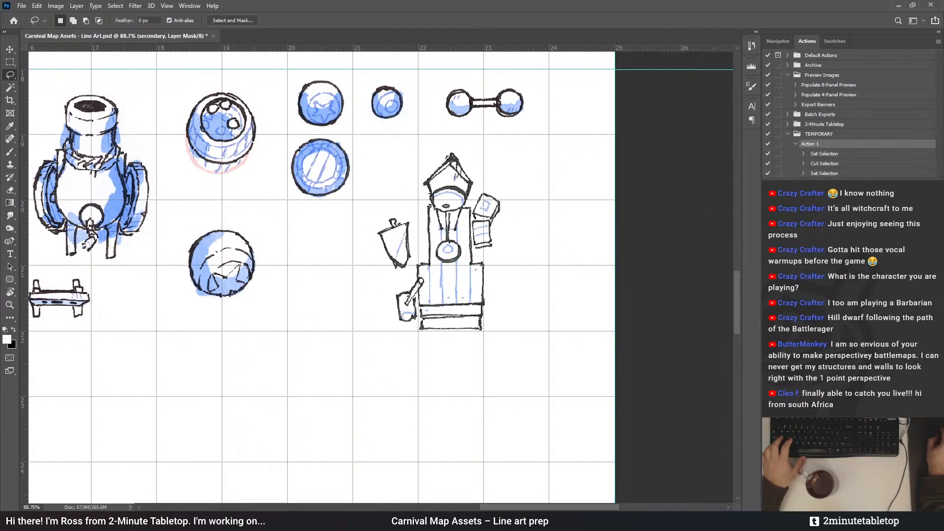
key(alt+bracketleft)
key(F2)
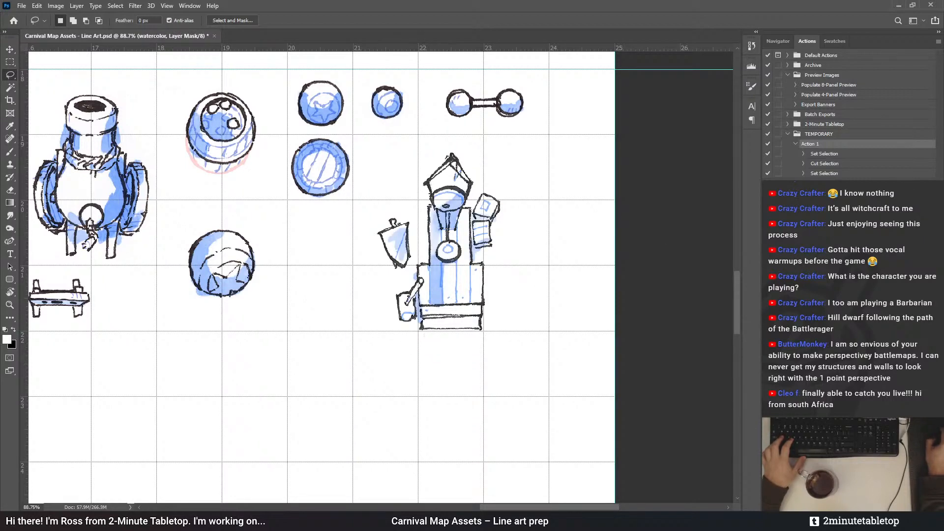
key(alt+bracketright)
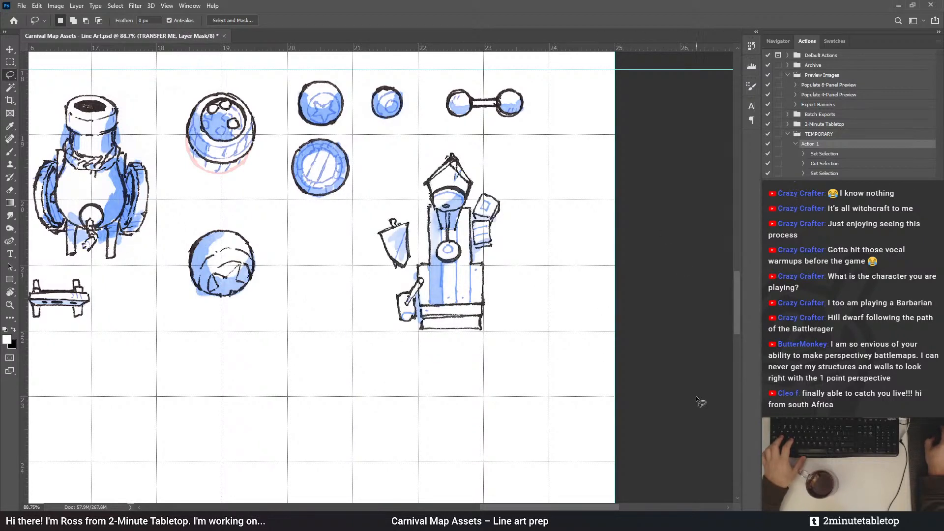
Delete the used Action 1 from the TEMPORARY set and start recording a new Action 1
scroll(659, 379, down, 3)
scroll(585, 353, down, 3)
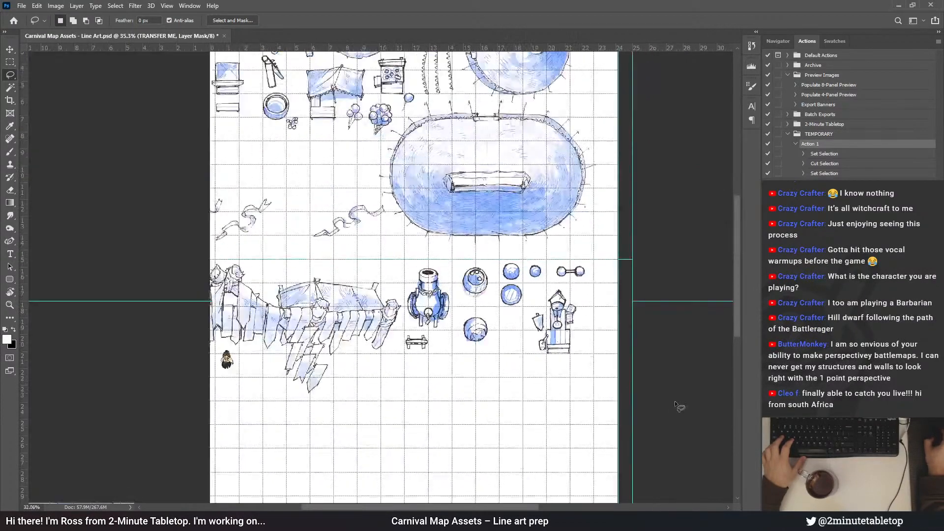
scroll(617, 328, up, 2)
scroll(545, 319, up, 2)
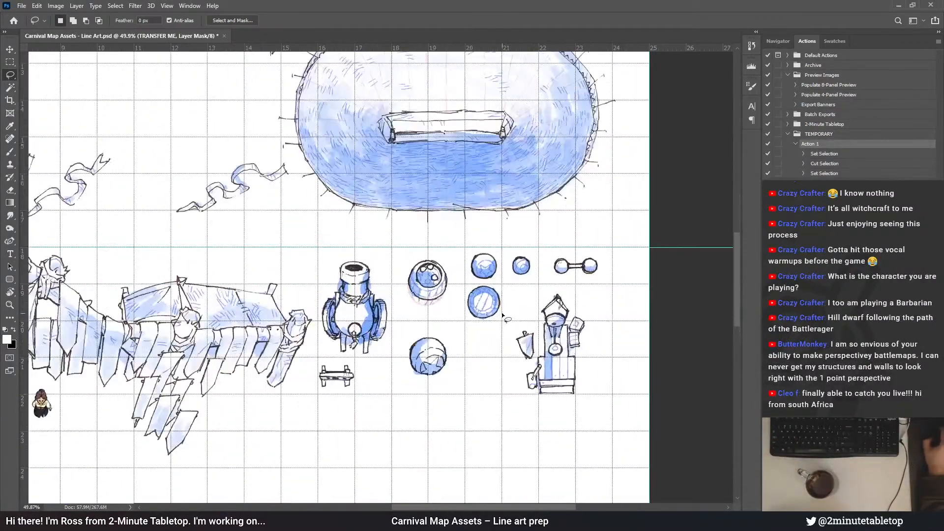
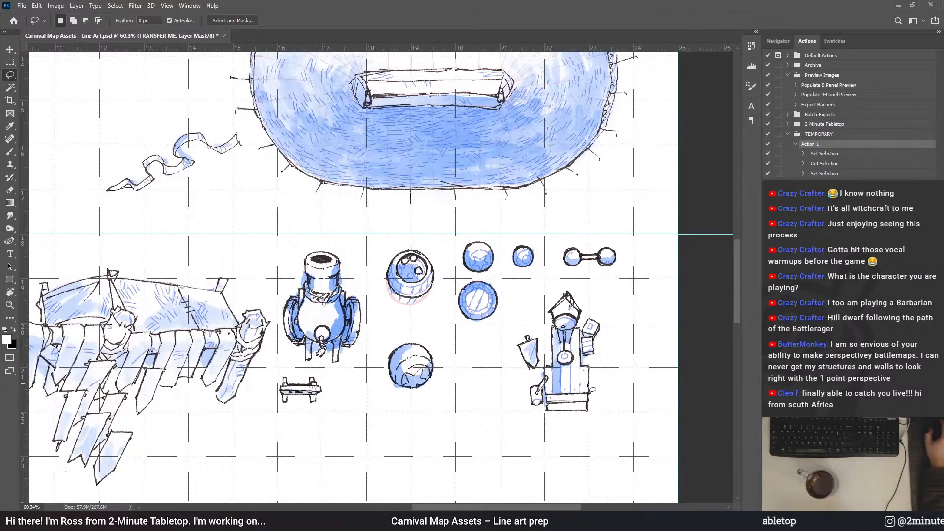
scroll(597, 308, down, 5)
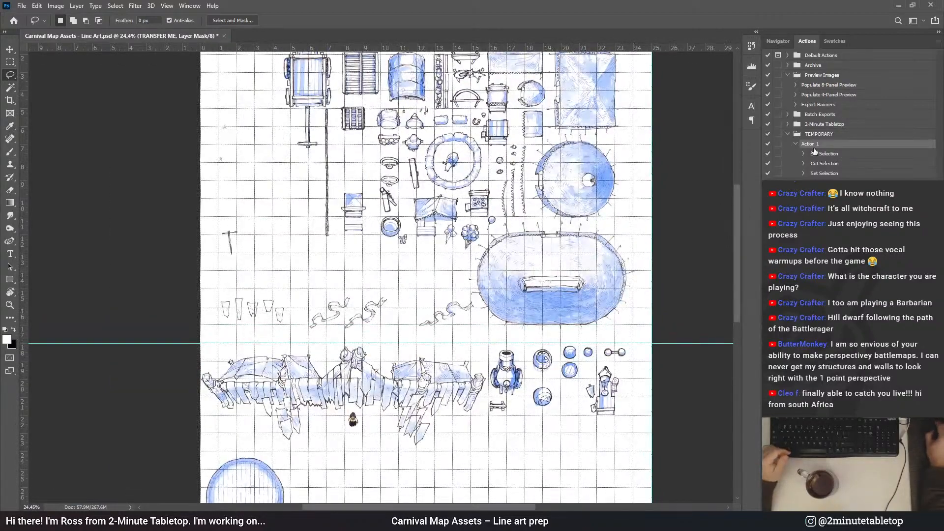
scroll(354, 85, up, 3)
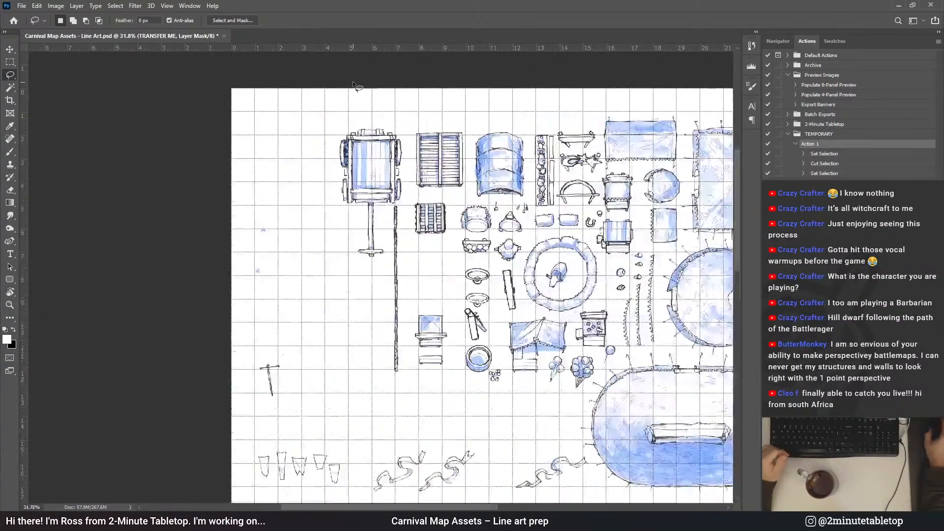
scroll(356, 86, up, 1)
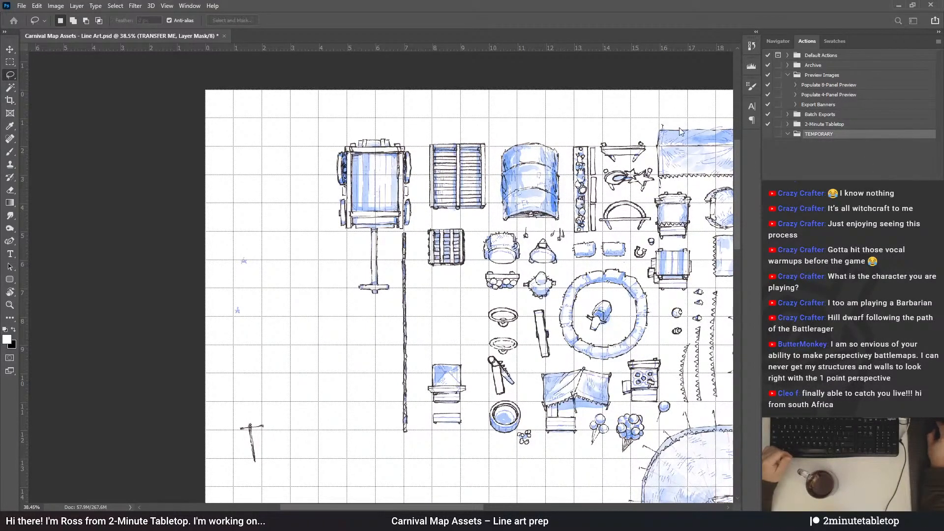
key(Return)
Lasso the wagon near the sheet's upper edge together with its wheels, drawbar and handle
scroll(296, 114, up, 3)
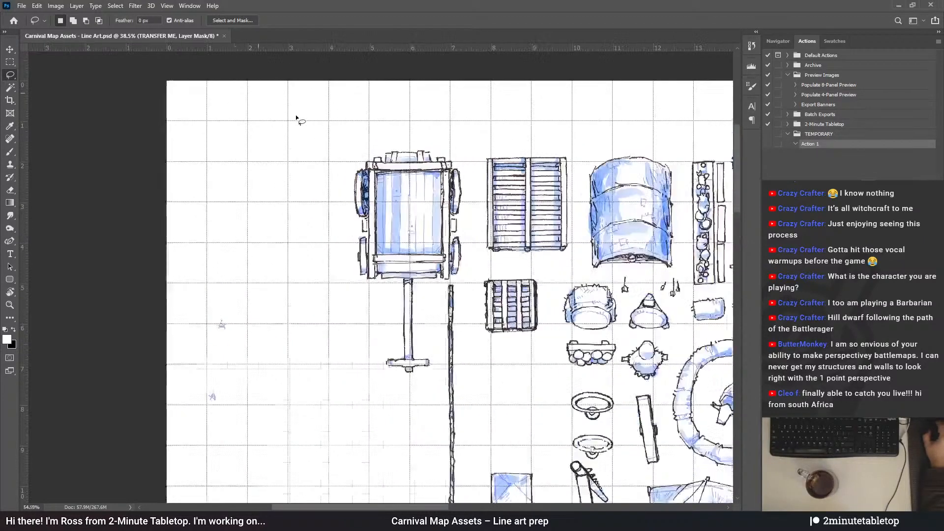
scroll(379, 257, up, 1)
drag(399, 319, 398, 407)
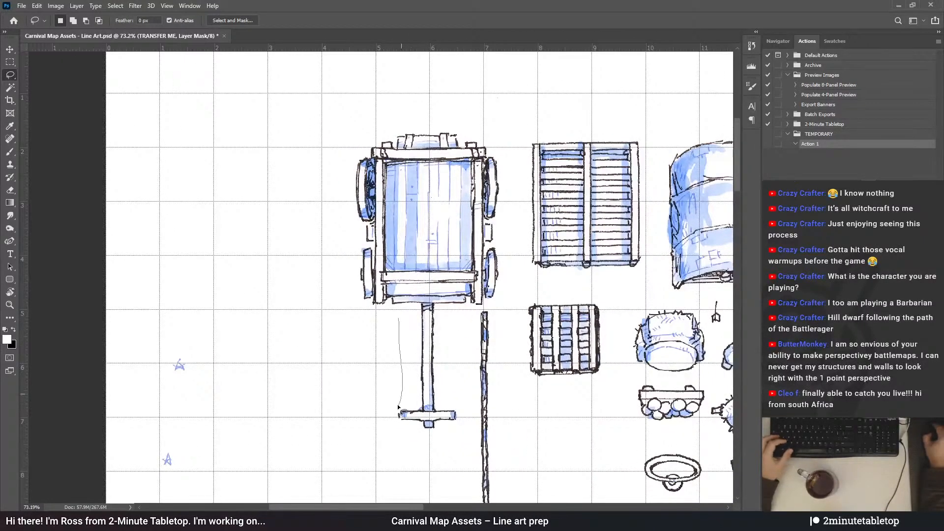
mouse_move(432, 434)
mouse_down()
mouse_move(458, 427)
mouse_move(465, 405)
mouse_move(455, 346)
mouse_up()
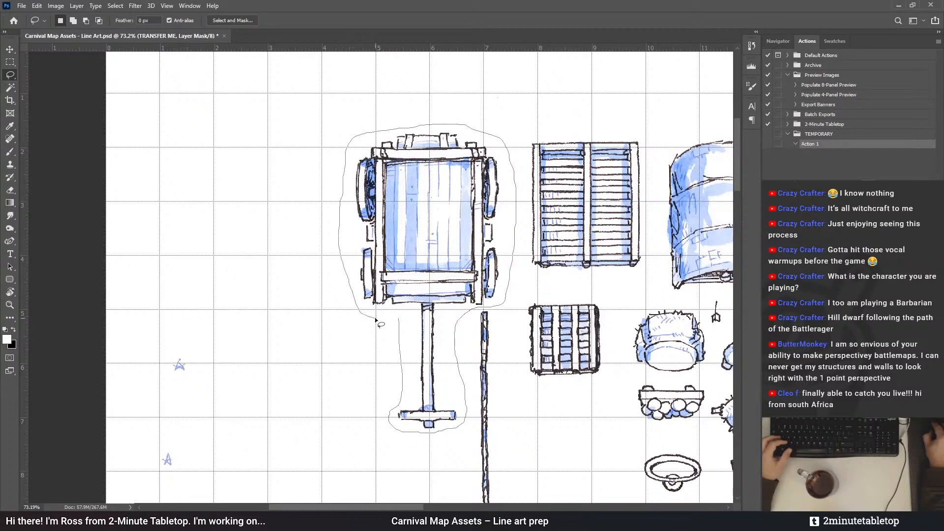
drag(376, 320, 378, 320)
scroll(384, 135, down, 3)
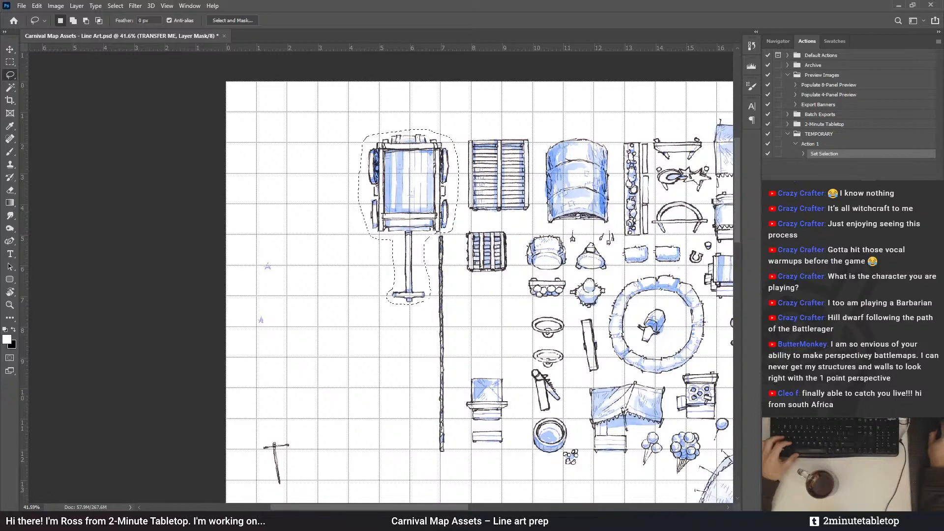
On the primary layer mask, move the wagon's line art into the empty area below the entrance gate, beside the round planked platform
key(alt+bracketleft)
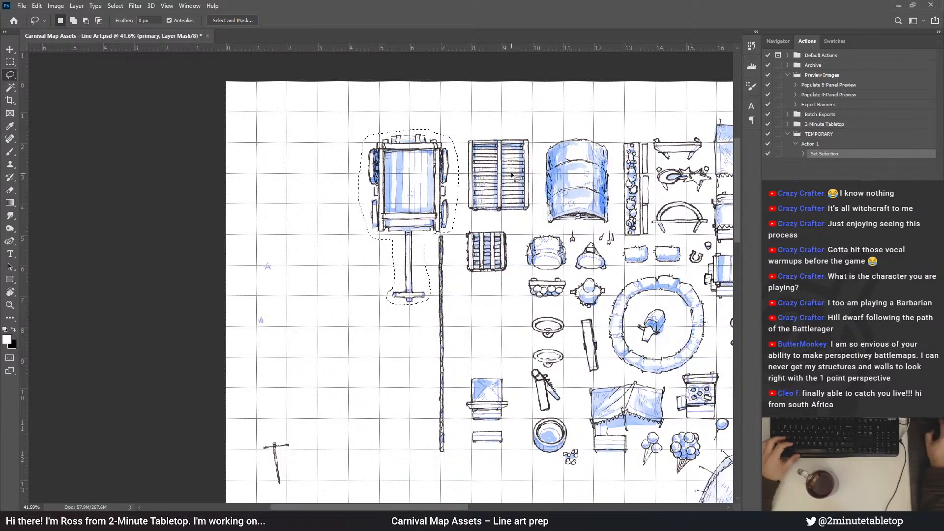
scroll(357, 101, down, 5)
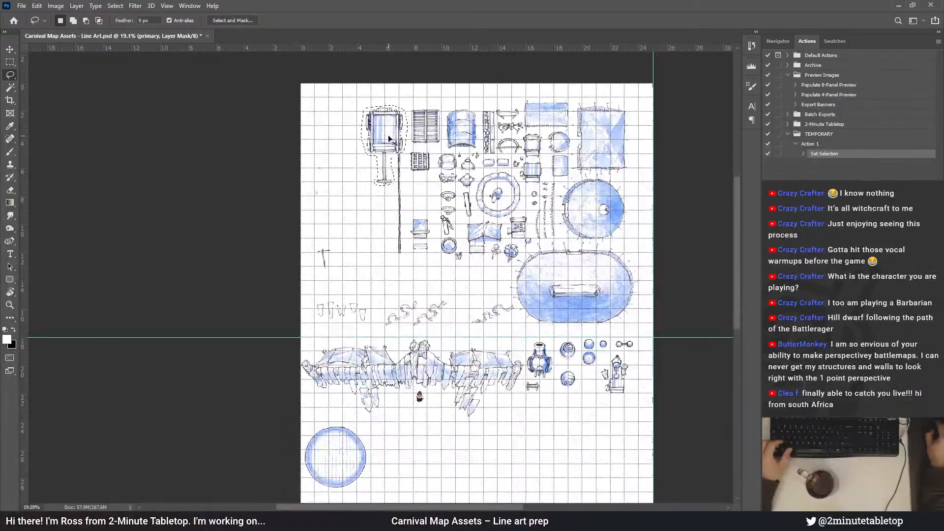
drag(389, 139, 408, 442)
scroll(408, 442, down, 1)
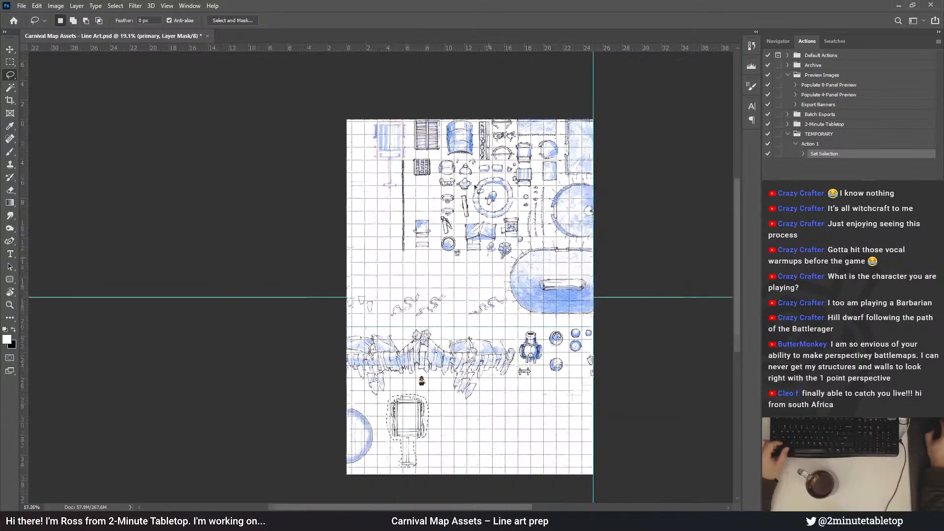
scroll(415, 279, up, 3)
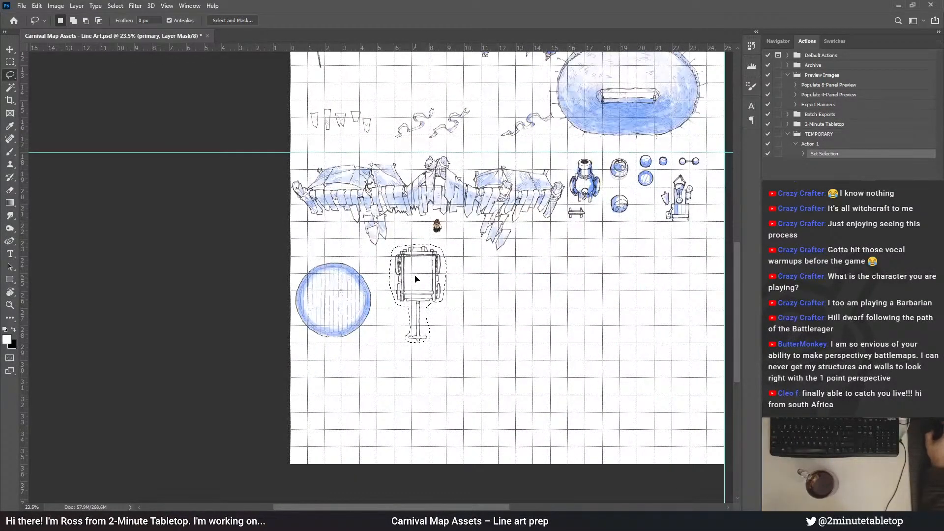
Nudge the wagon so its side rails sit on grid columns 6 and 8, then finish the recorded move and deselect it
scroll(416, 279, up, 4)
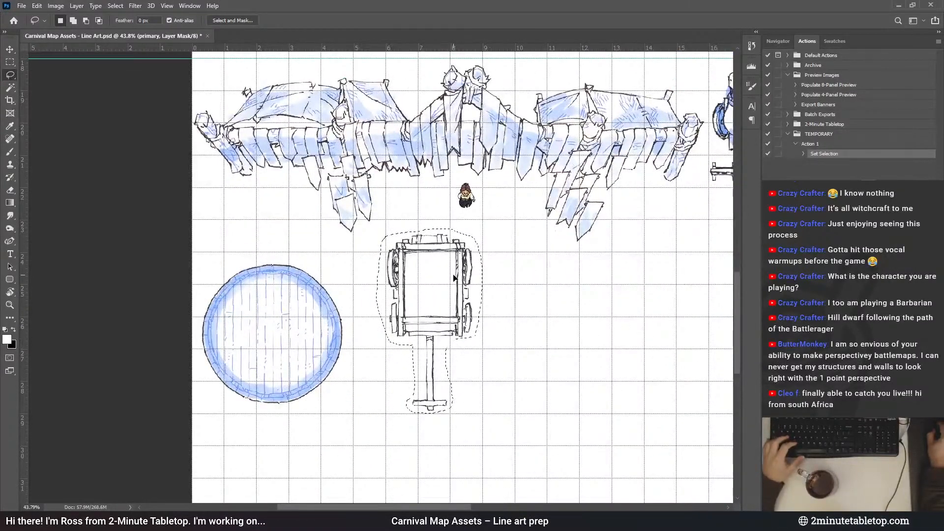
drag(453, 278, 427, 304)
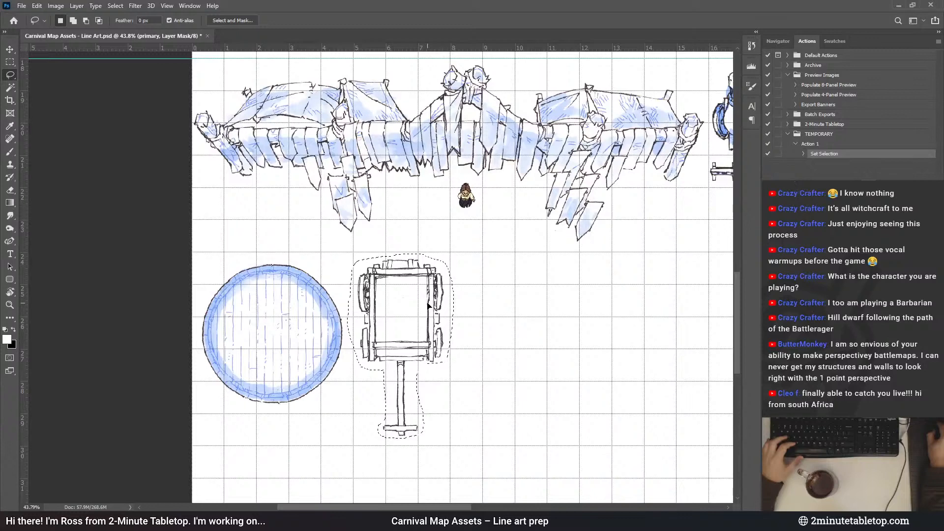
drag(427, 305, 429, 306)
scroll(417, 374, up, 2)
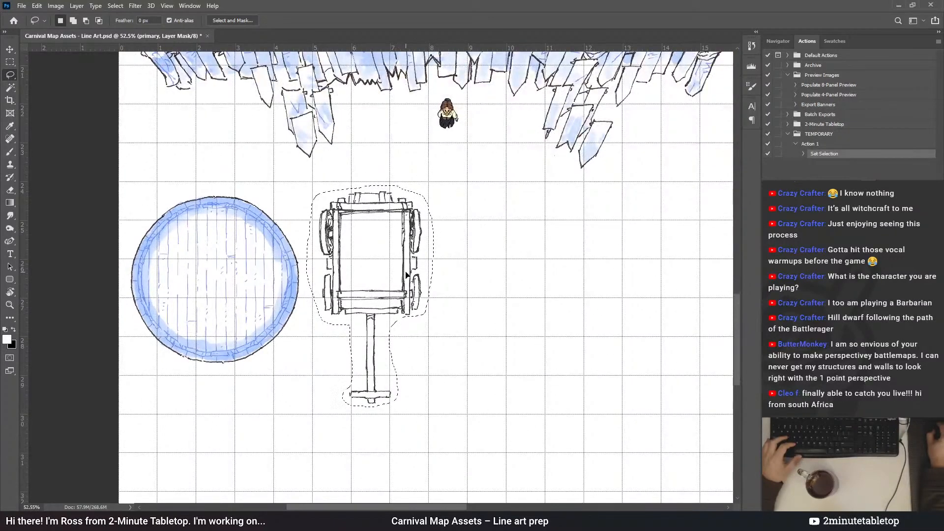
mouse_move(405, 275)
mouse_down()
mouse_move(428, 285)
mouse_move(427, 267)
mouse_move(409, 299)
mouse_move(394, 297)
mouse_up()
scroll(424, 281, up, 5)
scroll(395, 296, down, 5)
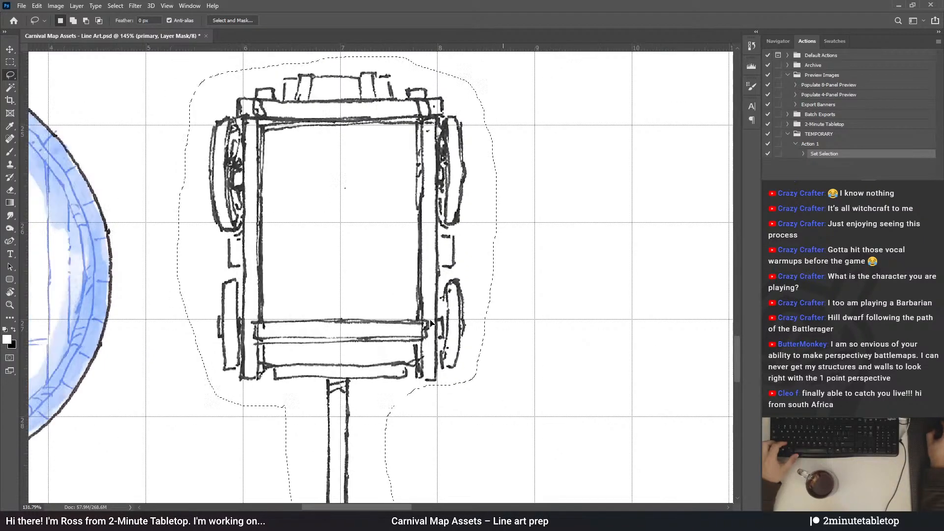
key(ctrl+d)
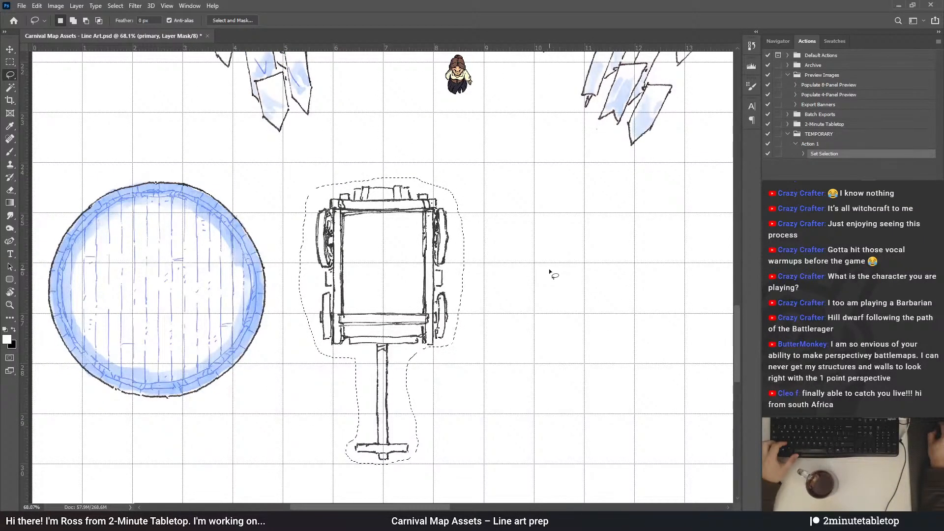
Replay Action 1 on the secondary and watercolor layer masks to bring over the wagon's planks and shading, and select the TRANSFER ME mask
click(811, 143)
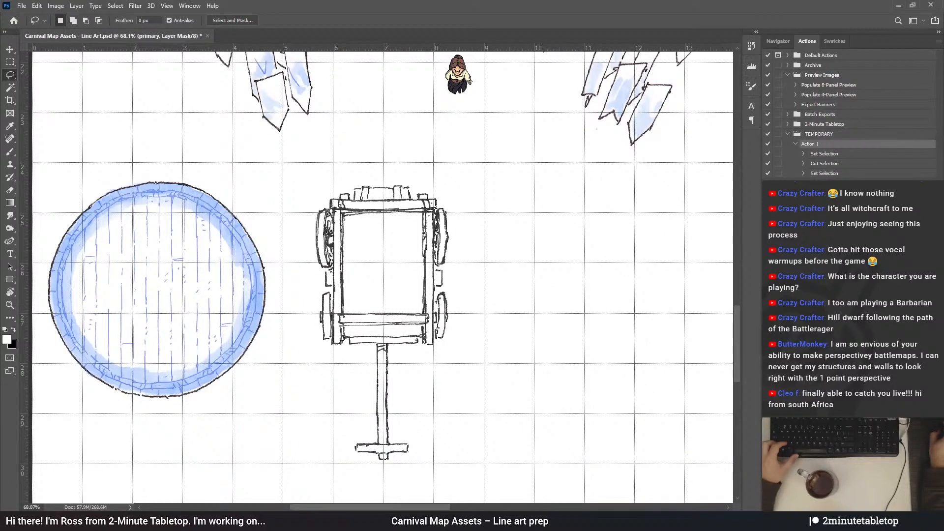
key(alt+[)
key(ctrl+v)
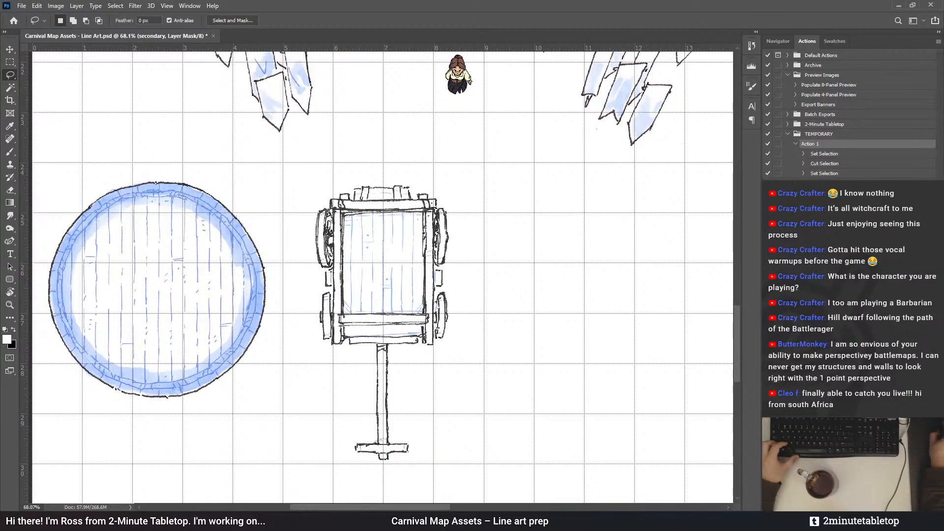
key(alt+[)
key(ctrl+v)
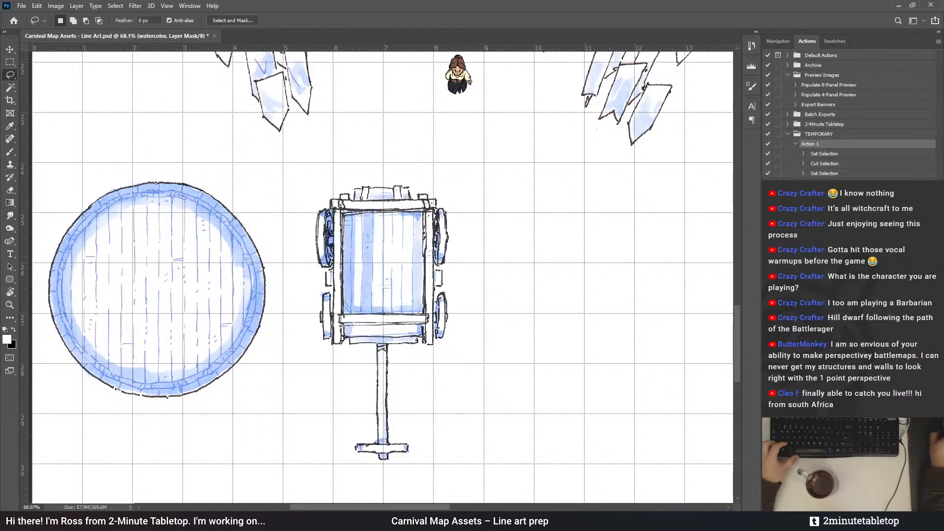
key(alt+[)
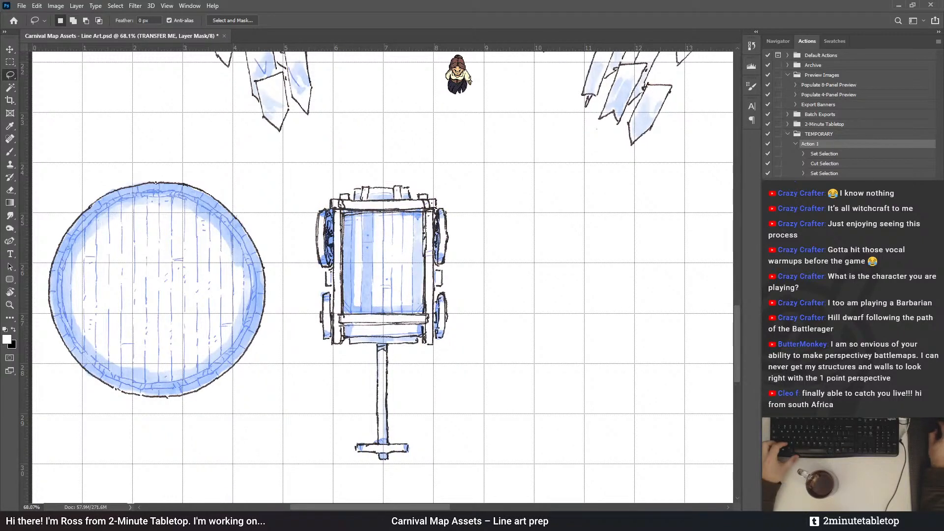
Discard the wagon's recorded Action 1 and begin recording a fresh Action 1 in the TEMPORARY set
click(882, 178)
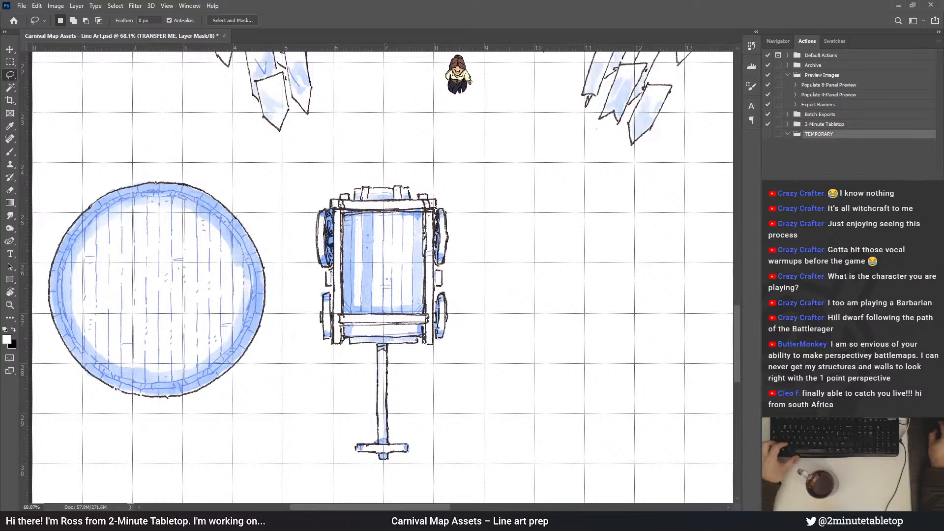
key(Return)
scroll(616, 347, down, 10)
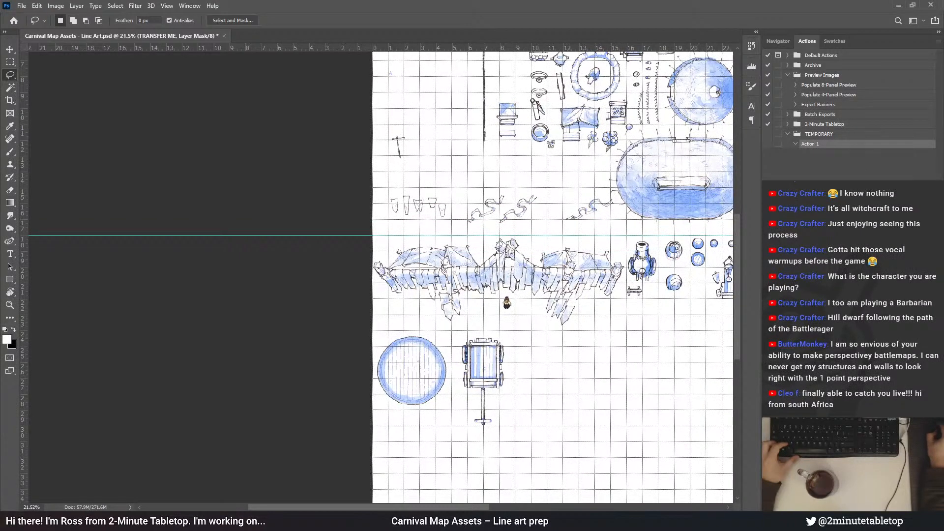
Switch to the primary layer mask and lasso the small T-shaped pole between grid columns 1 and 2
key(alt+bracketleft)
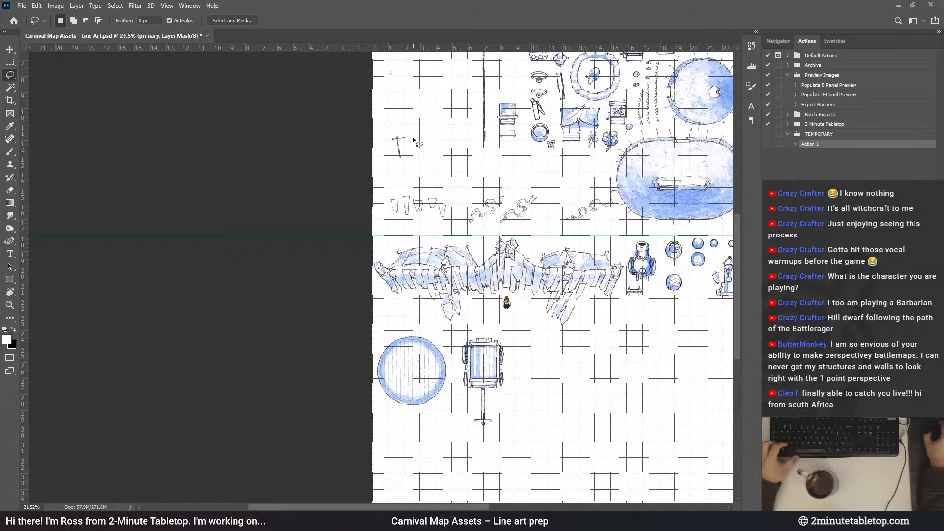
scroll(460, 123, down, 3)
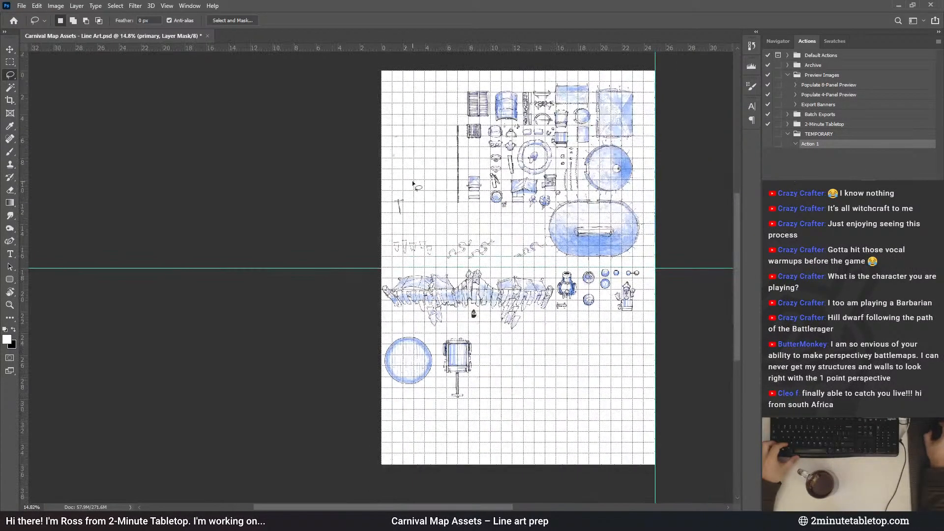
scroll(413, 184, up, 10)
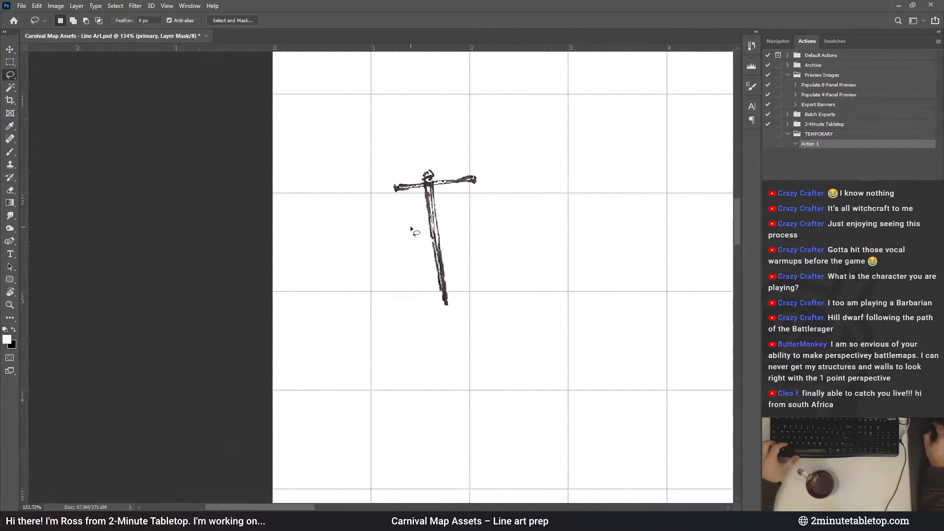
mouse_move(405, 202)
mouse_down()
mouse_move(428, 305)
mouse_move(459, 240)
mouse_up()
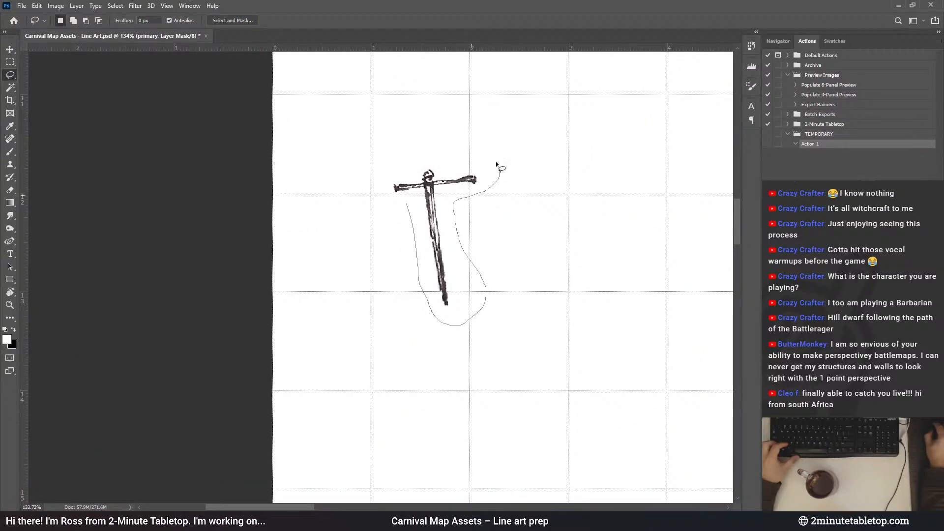
drag(379, 188, 380, 189)
Move the selected T-shaped pole into the gap between grid columns 20 and 21, below the round blue-rimmed disc
scroll(334, 177, down, 6)
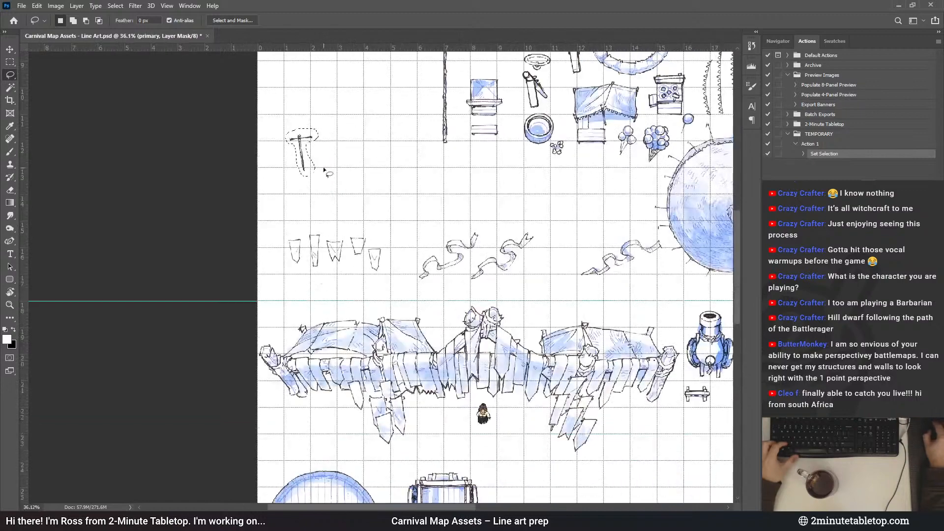
scroll(359, 211, right, 3)
scroll(397, 303, down, 3)
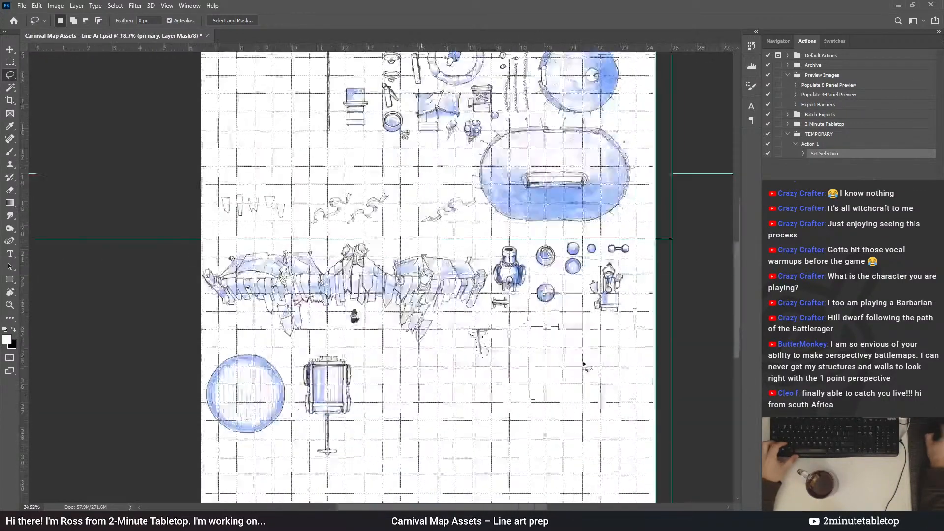
scroll(397, 304, up, 6)
drag(257, 311, 521, 177)
scroll(544, 190, up, 2)
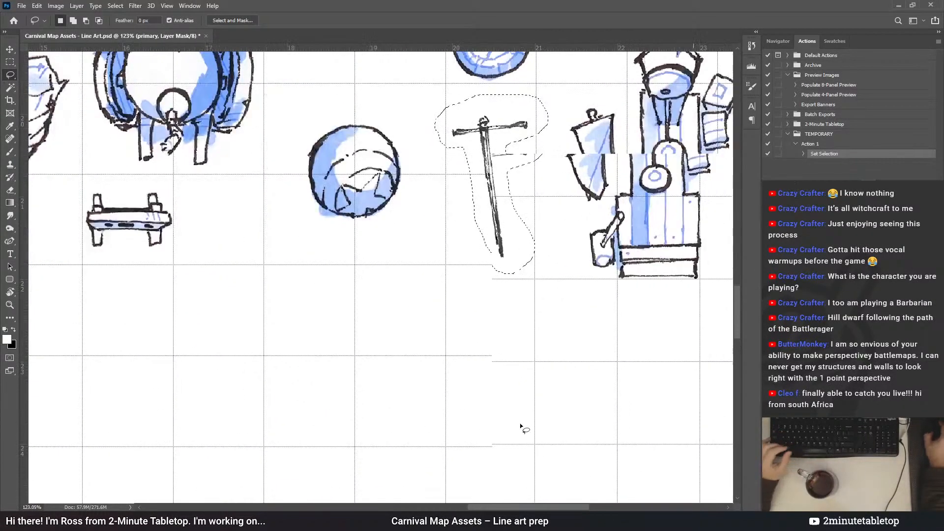
scroll(529, 149, up, 2)
scroll(530, 149, up, 1)
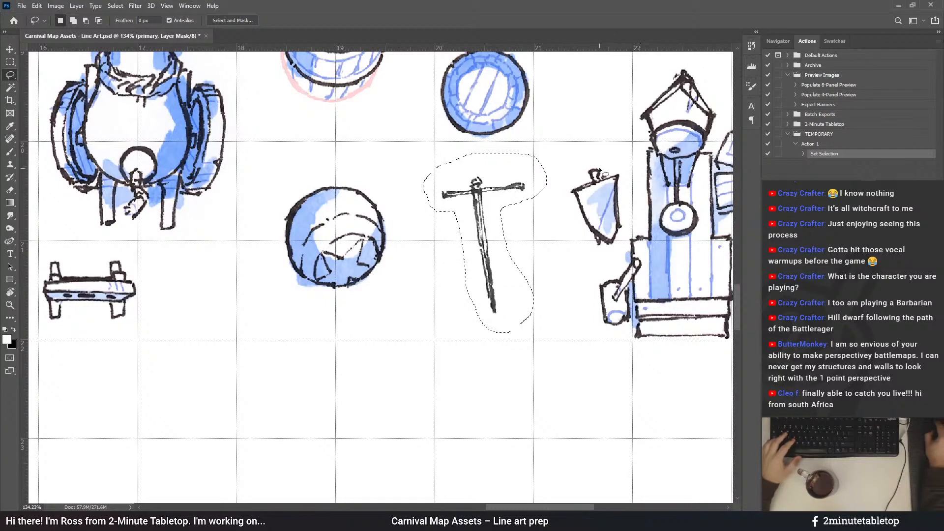
scroll(583, 372, down, 6)
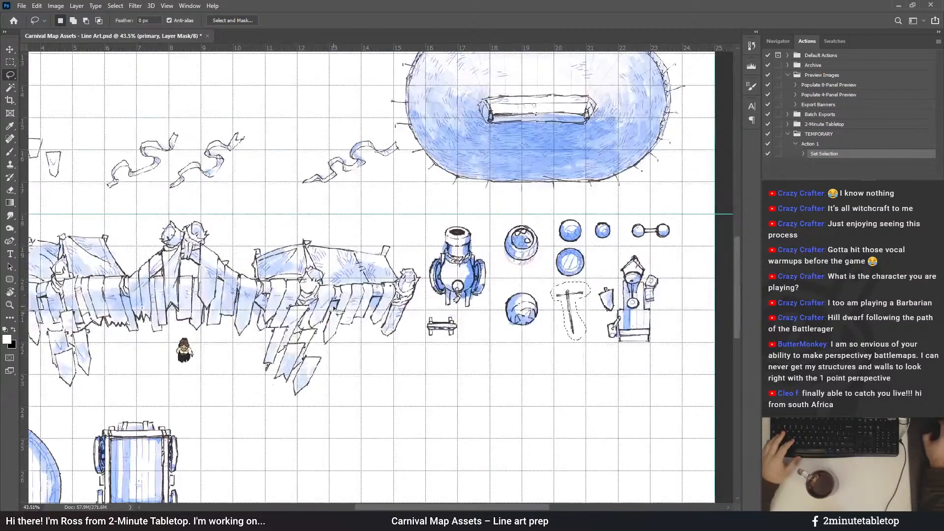
scroll(674, 370, down, 2)
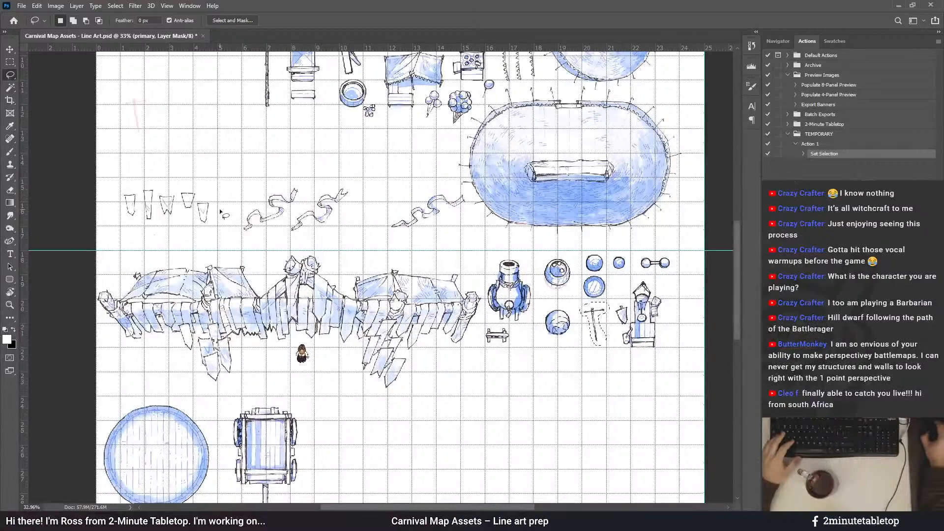
scroll(610, 334, up, 6)
scroll(569, 344, up, 2)
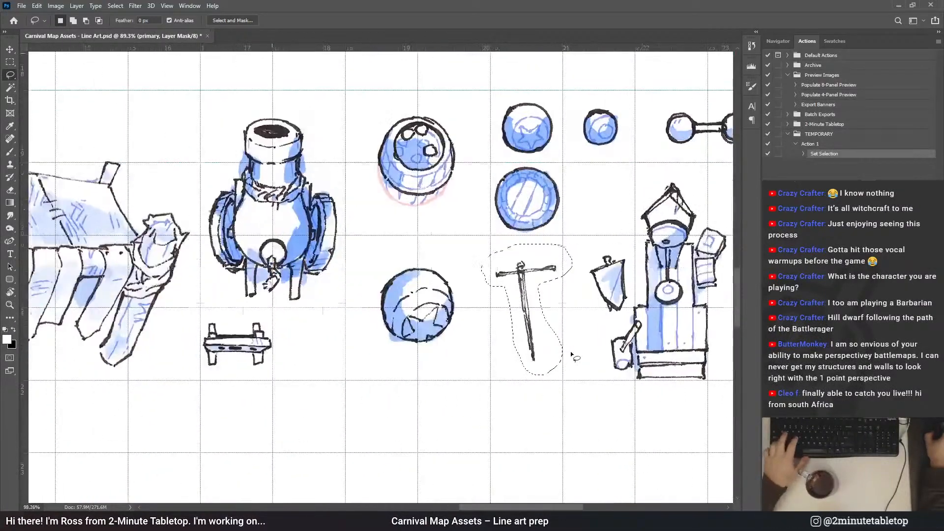
Rotate the T-shaped pole by 5.44 degrees so it stands upright, and apply the transform
key(ctrl+t)
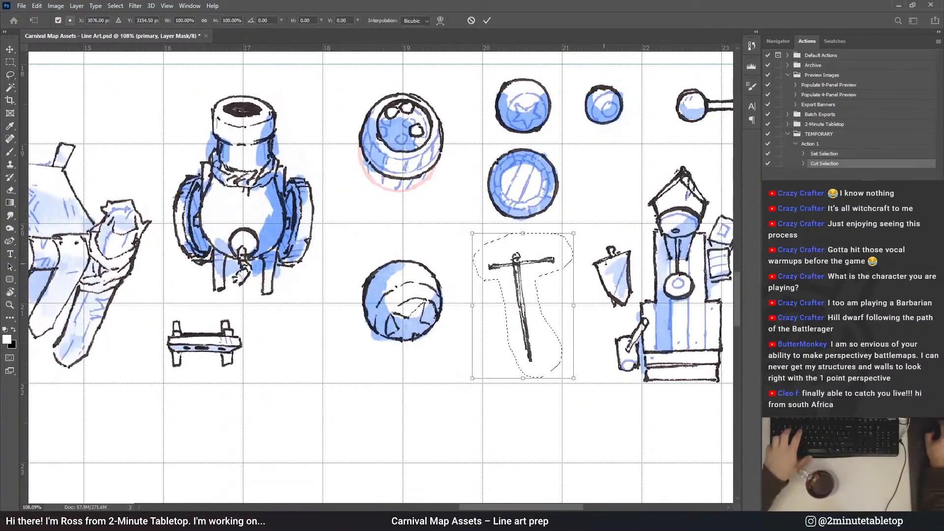
drag(600, 346, 596, 352)
drag(613, 252, 618, 252)
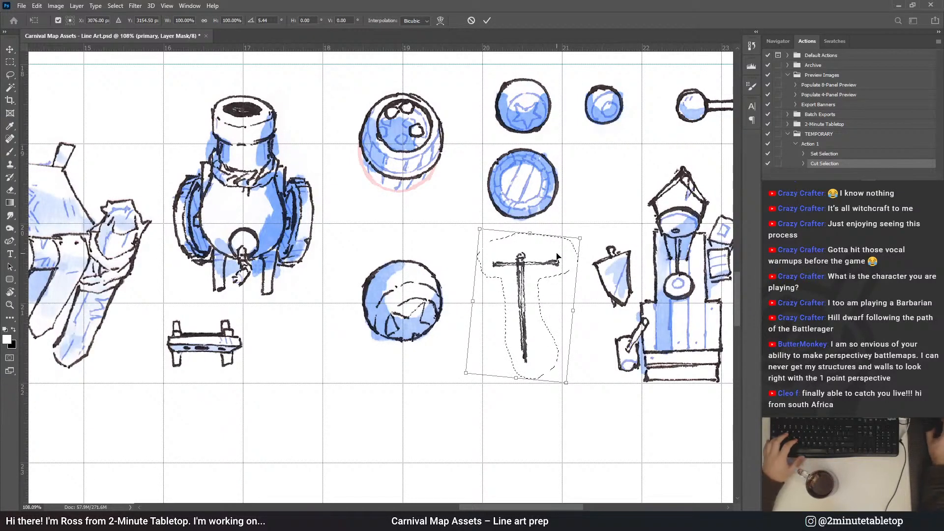
key(Return)
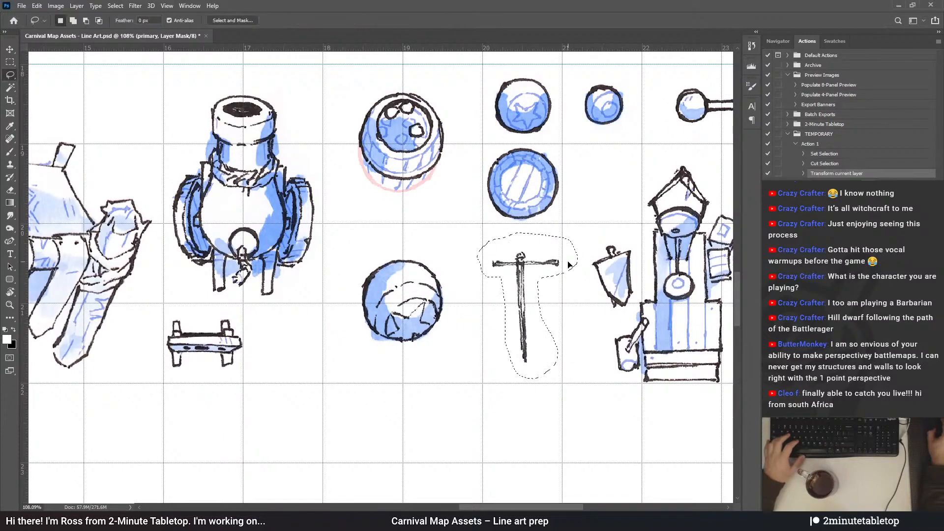
Lasso the right end of the pole's crossbar, shift it inward to shorten the crossbar, and clear the selection
scroll(569, 265, up, 3)
key(ctrl+d)
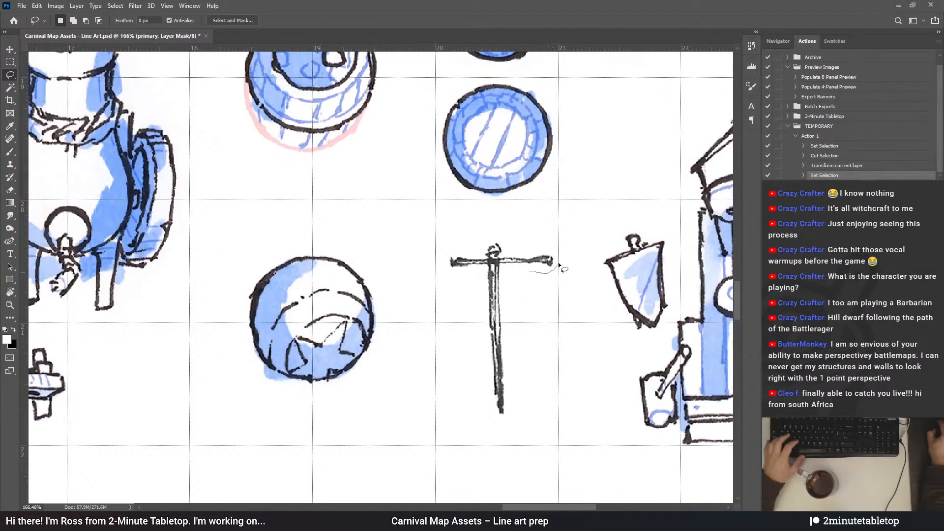
mouse_move(527, 248)
mouse_down()
mouse_move(523, 265)
mouse_move(536, 259)
mouse_move(527, 261)
mouse_up()
scroll(523, 265, up, 2)
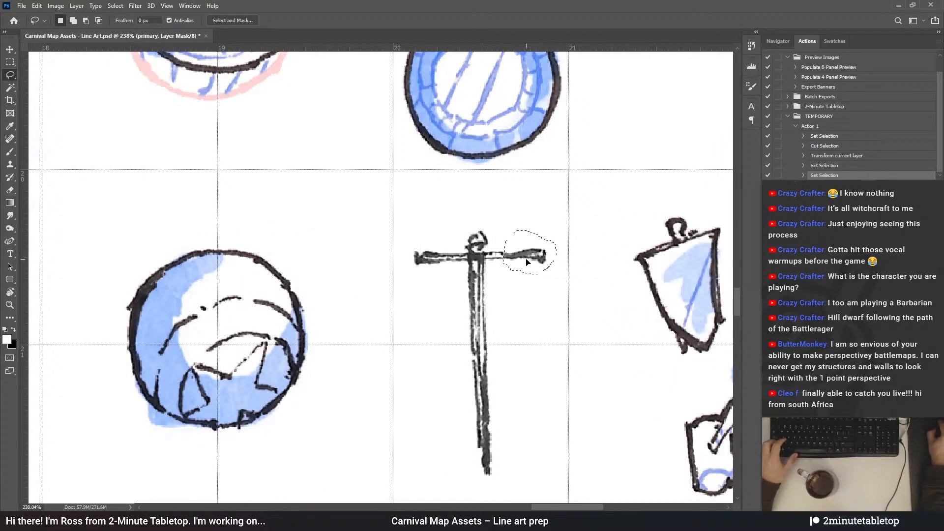
key(ctrl+x)
key(ctrl+d)
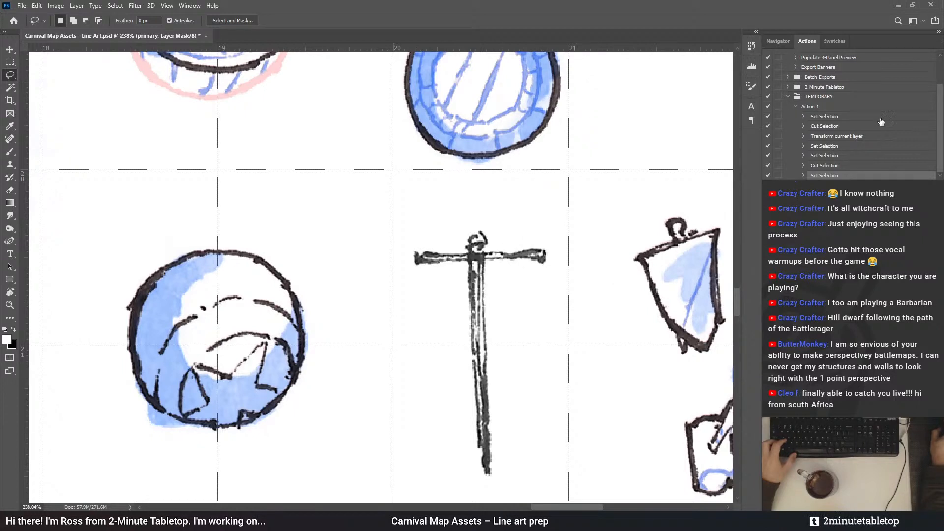
Replay the pole's recorded Action 1 on the other layer masks, including watercolor, and select the TRANSFER ME mask
click(810, 107)
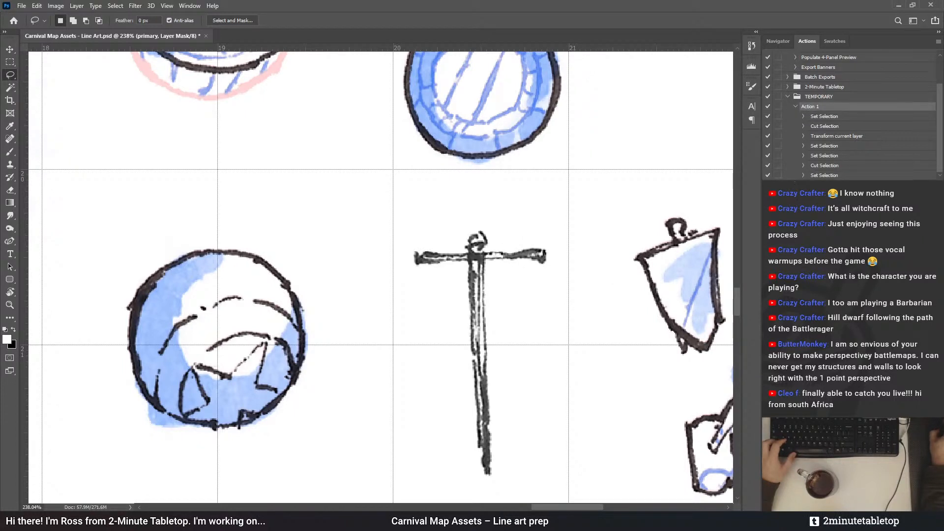
key(alt+bracketleft)
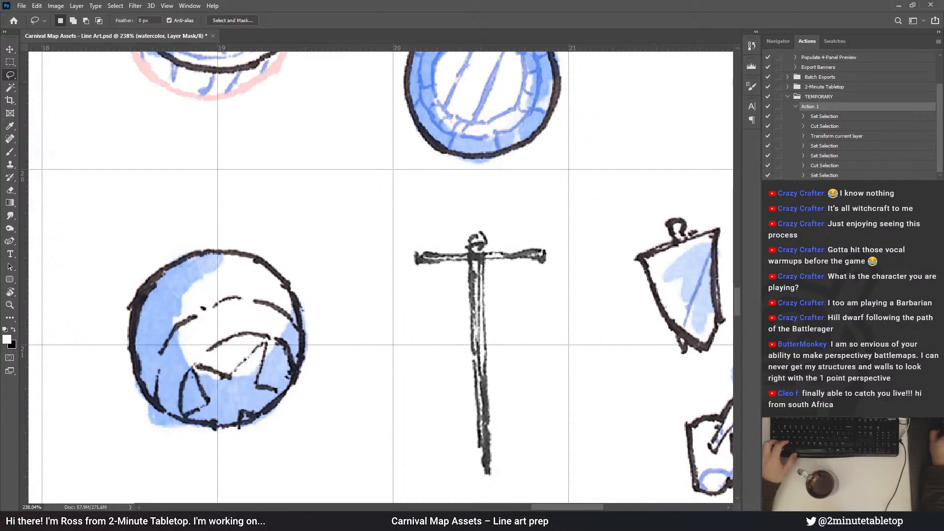
key(alt+bracketright)
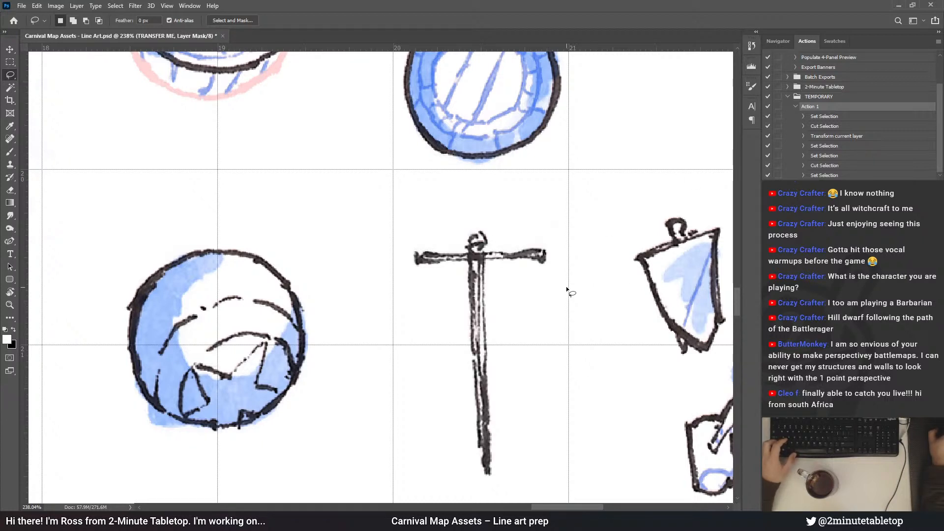
Return to the primary layer mask, discard the pole's recorded Action 1 and begin recording a fresh Action 1 in the TEMPORARY set
scroll(566, 325, down, 5)
scroll(644, 383, down, 5)
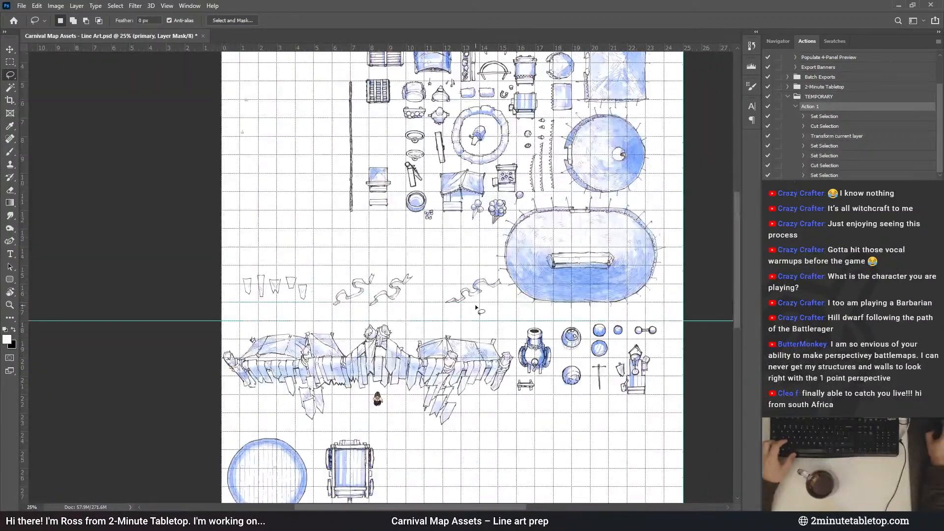
scroll(598, 372, up, 5)
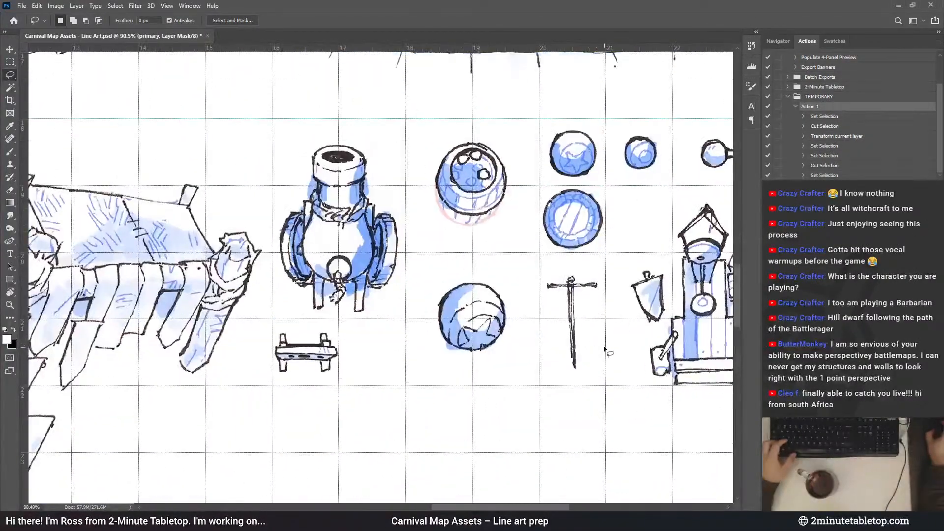
scroll(605, 350, down, 5)
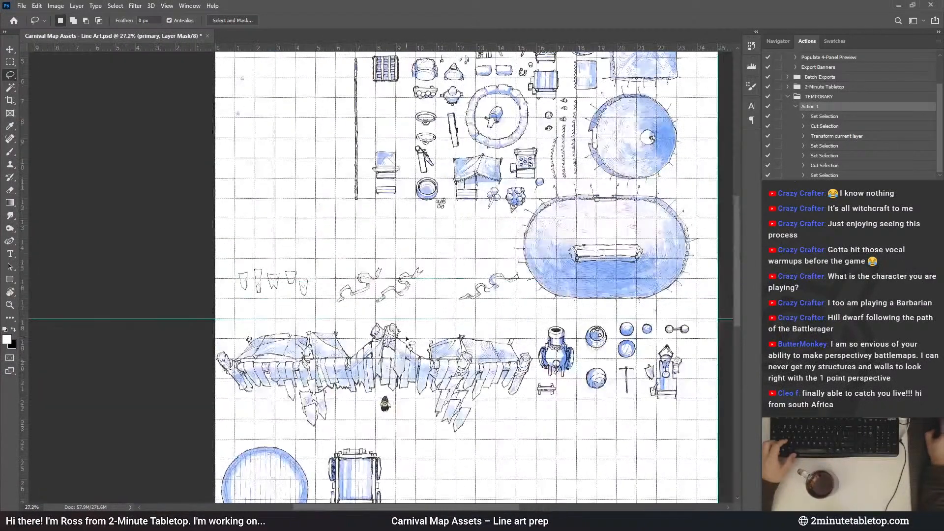
scroll(269, 287, up, 3)
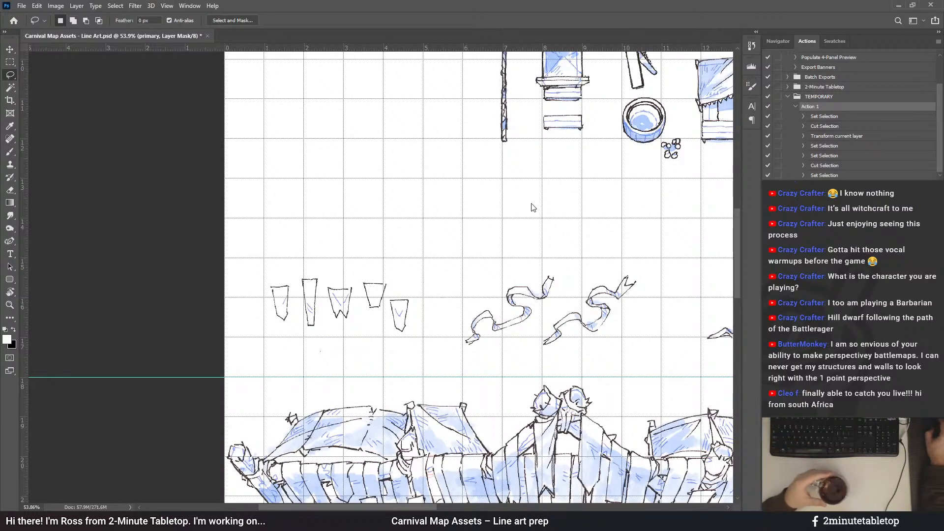
click(885, 179)
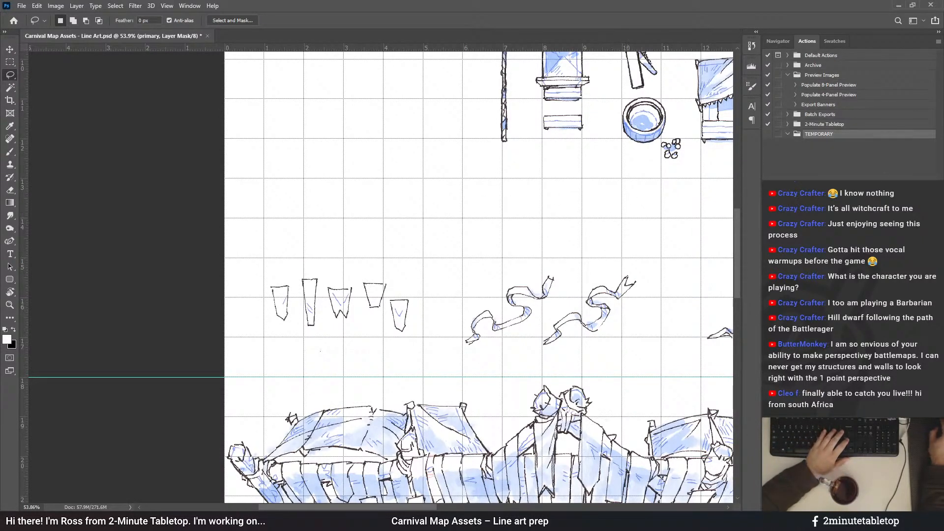
key(ctrl+z)
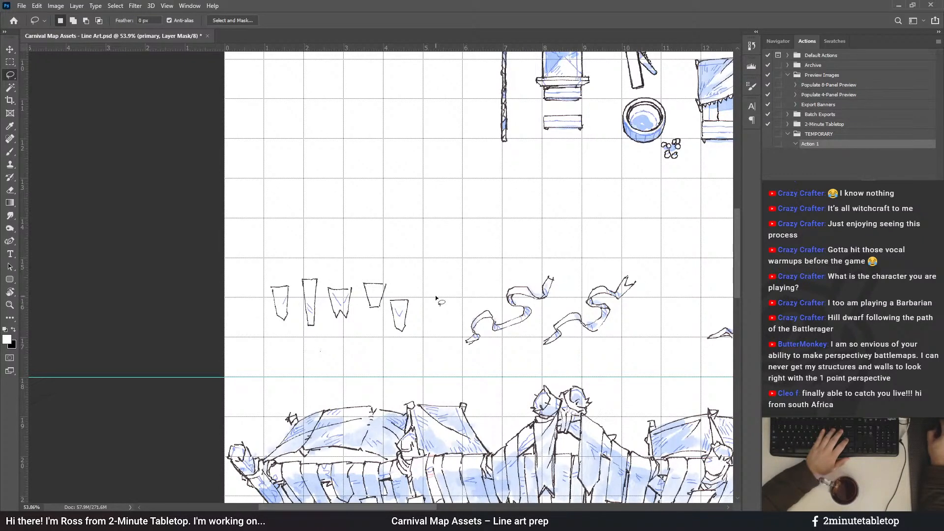
Lasso the leftmost of the five small pennants and move it over the T-shaped pole between grid columns 20 and 21
mouse_move(270, 319)
mouse_down()
mouse_move(293, 327)
mouse_move(291, 284)
mouse_move(267, 304)
mouse_up()
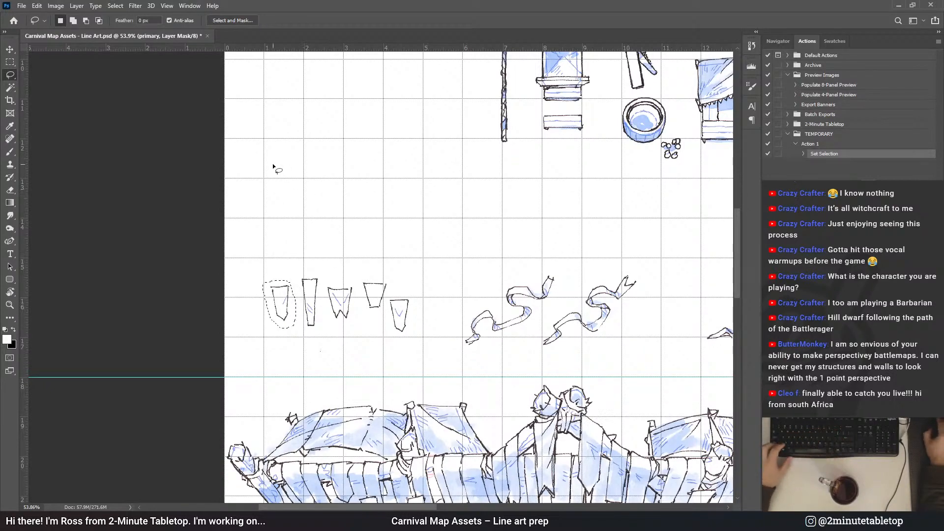
scroll(210, 130, down, 3)
drag(262, 238, 676, 401)
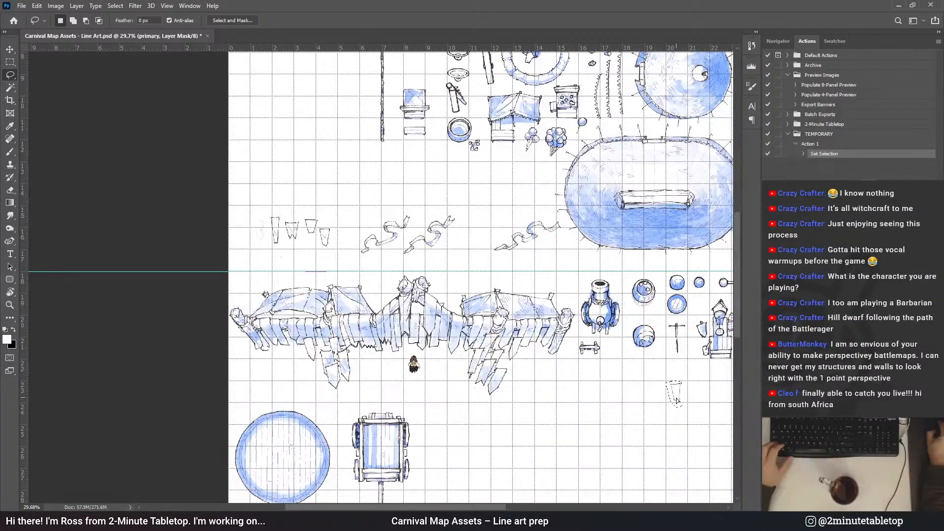
scroll(680, 347, up, 5)
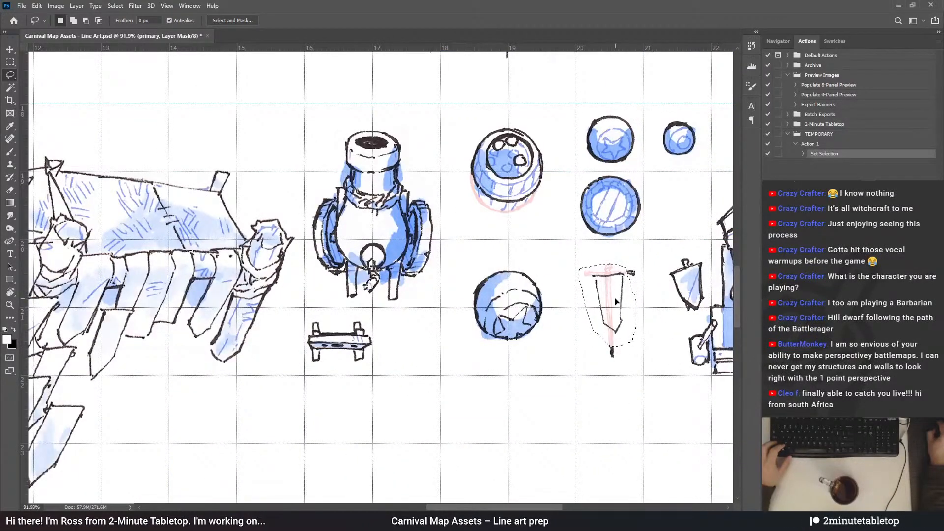
Transform the pennant to 104.41% width and 109.38% height with a horizontal skew of -4.22 degrees, fitting it to the pole
key(ctrl+x)
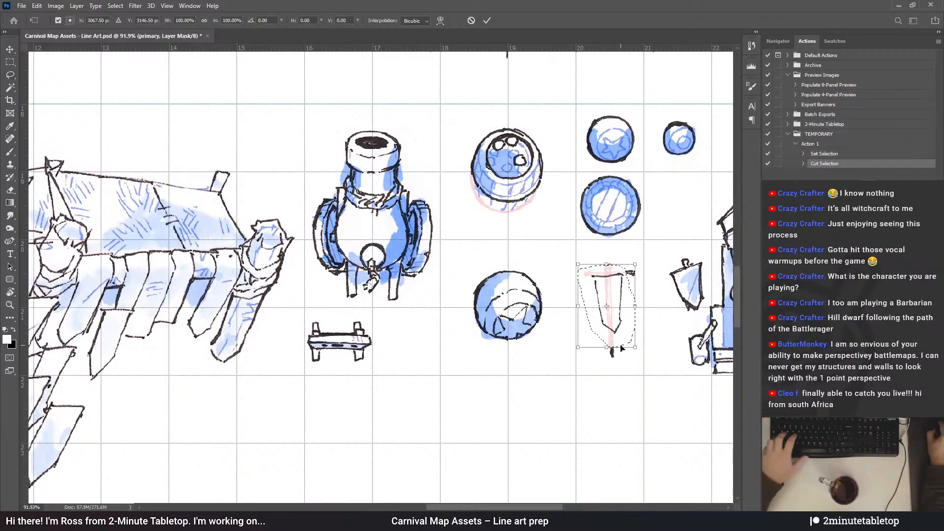
key(ctrl+t)
drag(608, 349, 633, 356)
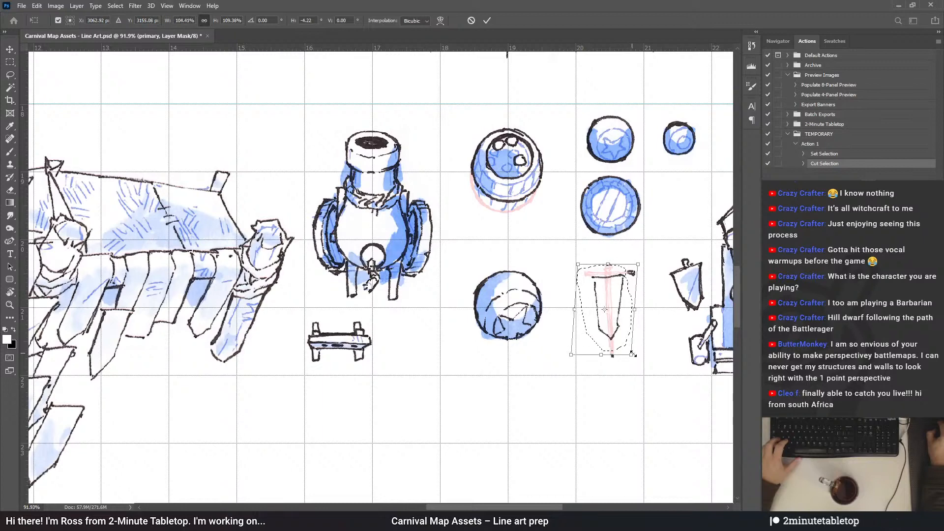
Try the pennant at the green guide between grid columns 24 and 25, and move it back over the T-shaped pole
scroll(360, 195, down, 2)
scroll(295, 226, down, 1)
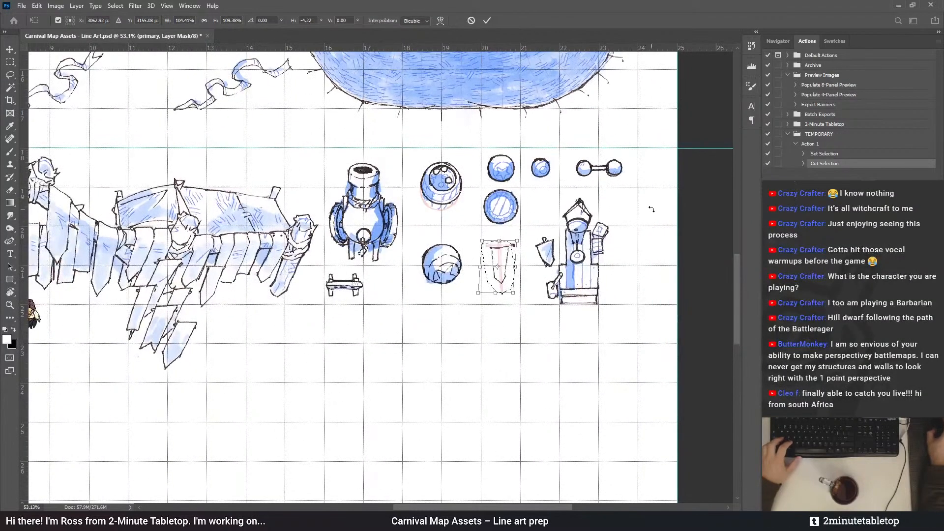
scroll(652, 209, up, 1)
drag(471, 298, 661, 179)
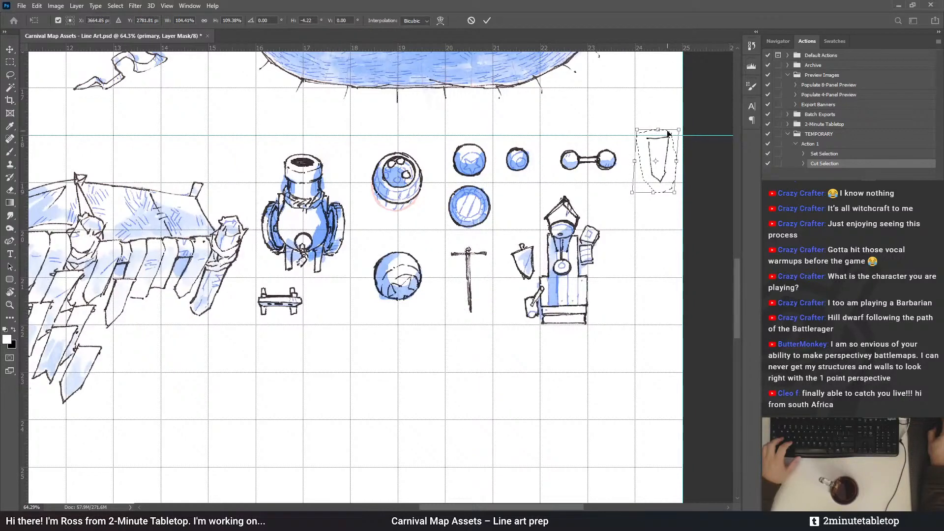
scroll(669, 133, up, 5)
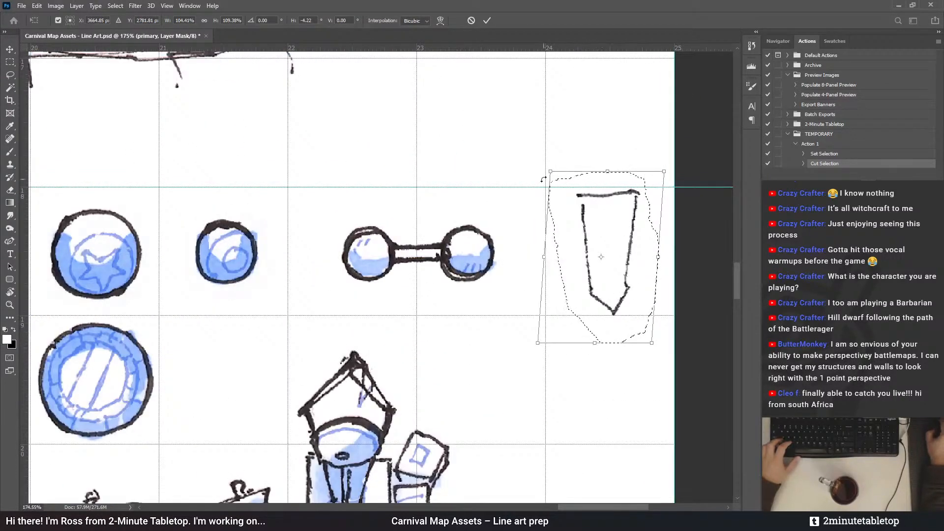
scroll(543, 179, down, 3)
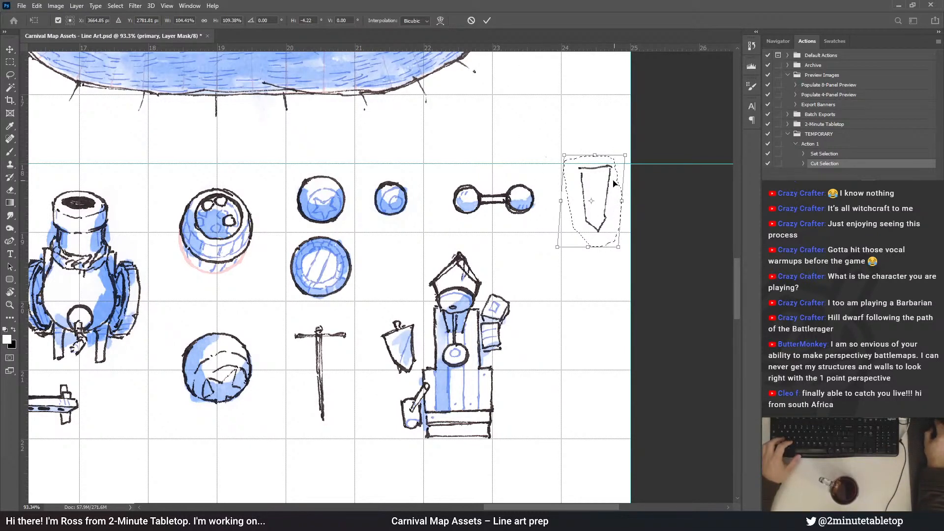
mouse_move(614, 183)
mouse_down()
mouse_move(352, 293)
mouse_move(324, 358)
mouse_up()
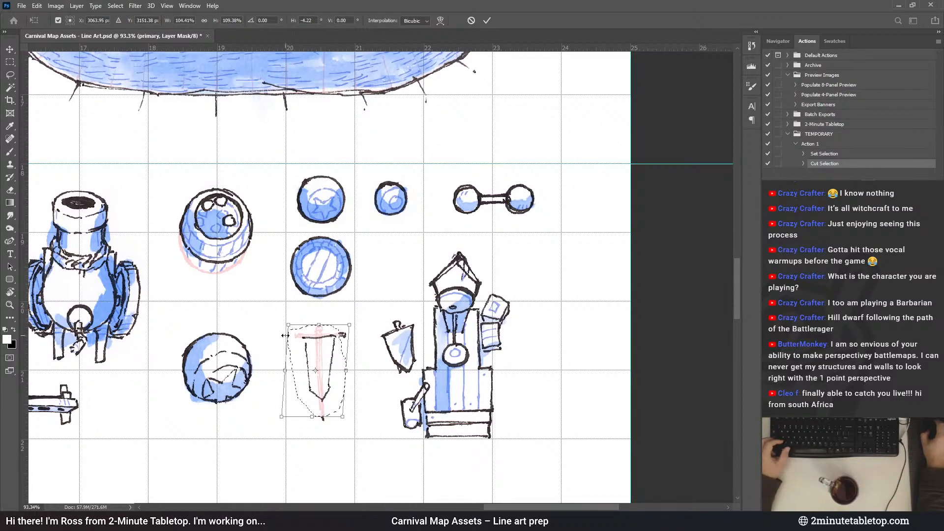
Move the pennant sideways between grid columns 24 and 25, level with the T-shaped pole, and apply the transform
scroll(290, 434, up, 2)
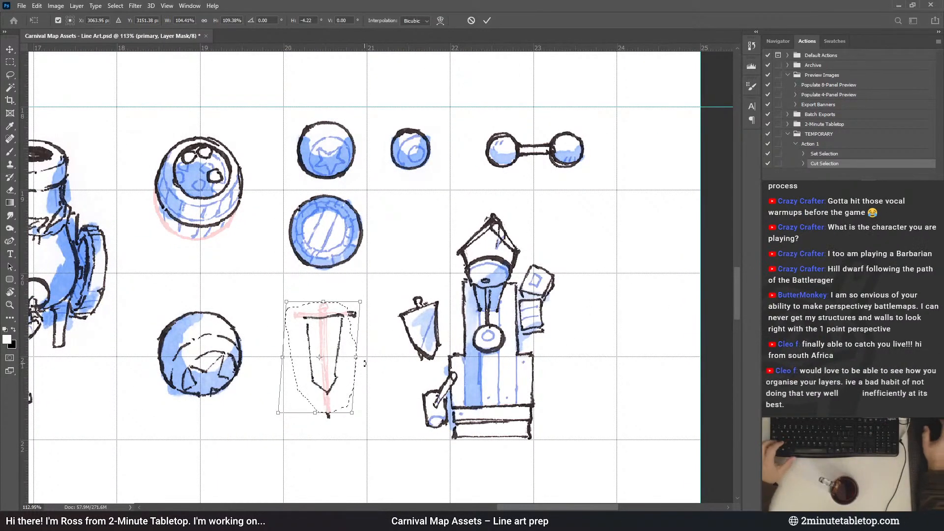
drag(306, 351, 654, 340)
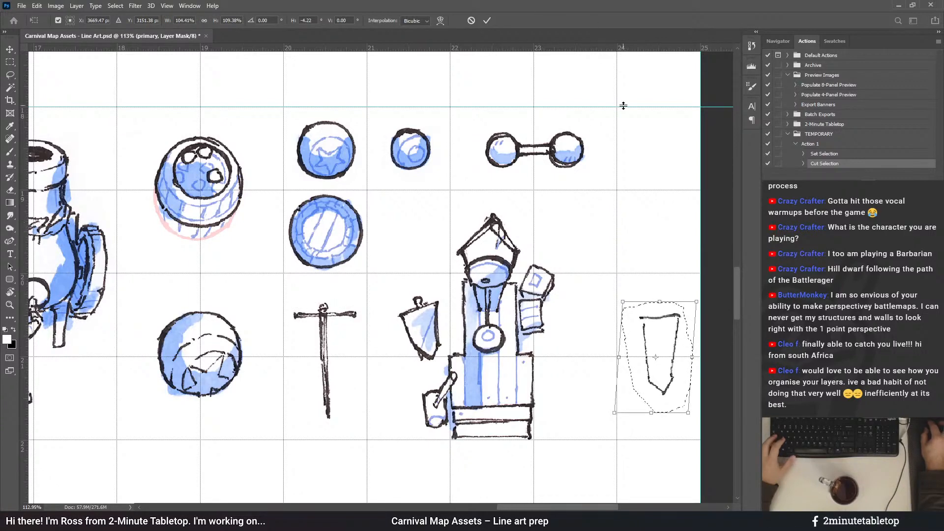
click(488, 20)
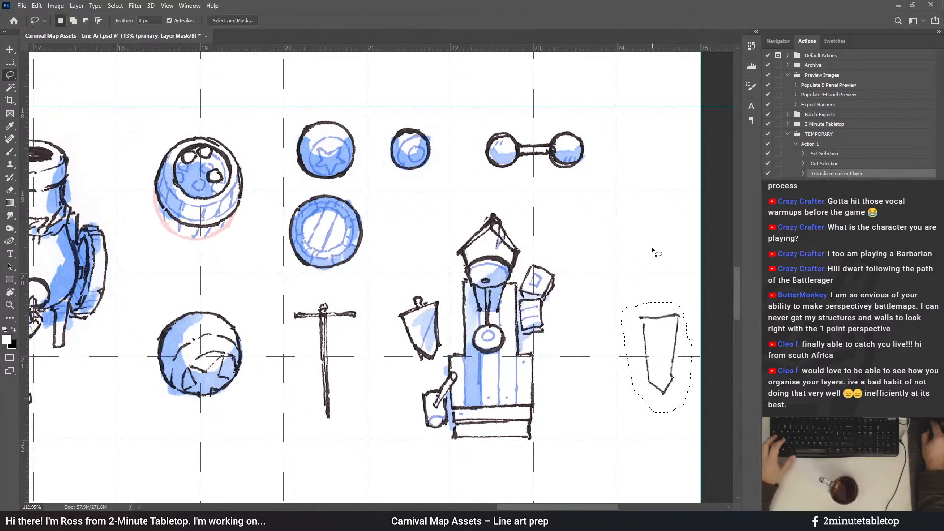
Deselect the pennant, replay its recorded move on the watercolor layer, and start a fresh Action 1 recording on the primary layer
key(ctrl+d)
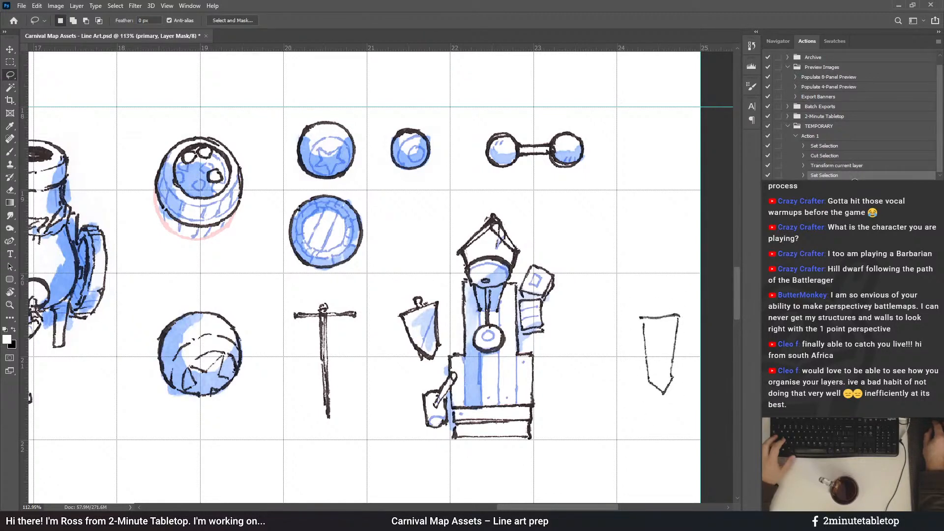
click(817, 137)
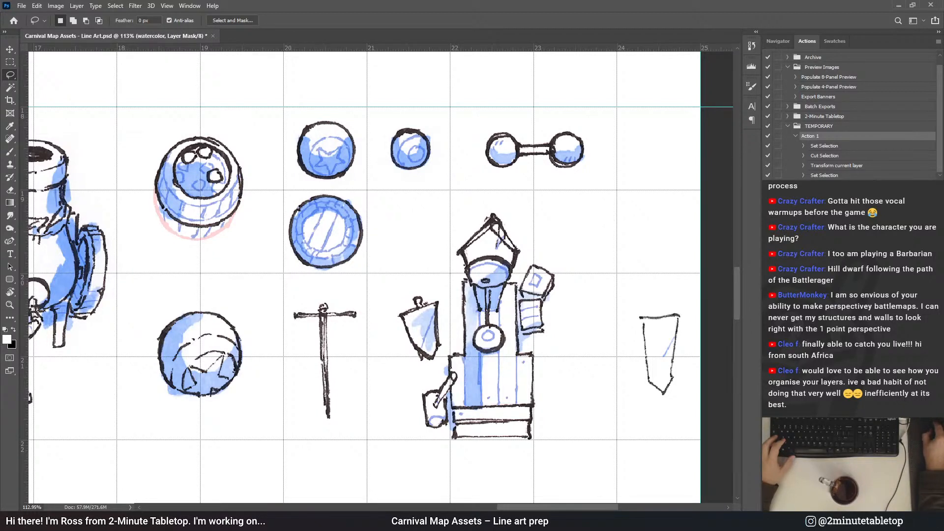
key(alt+])
key(alt+])
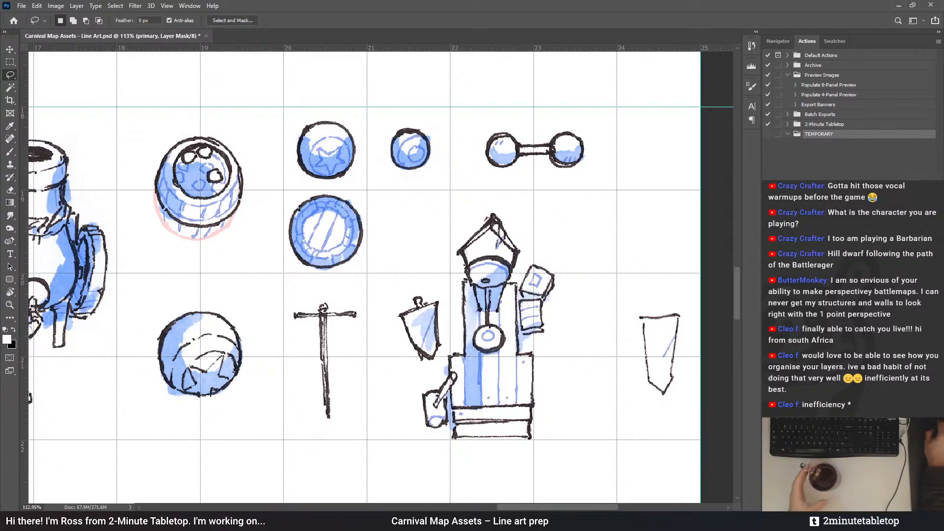
key(Return)
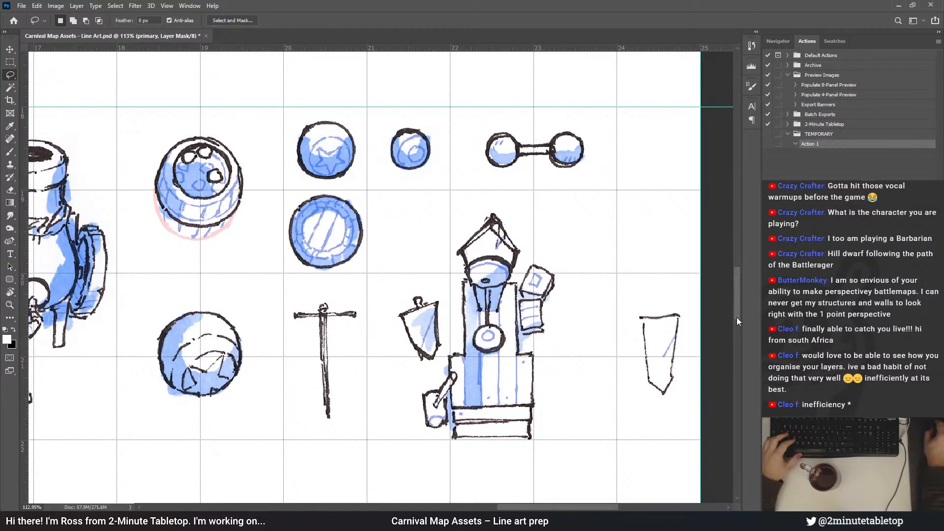
Lasso the long, narrow flat-ended pennant at grid column 2 and align it over the T-shaped pole between columns 20 and 21
scroll(738, 317, down, 4)
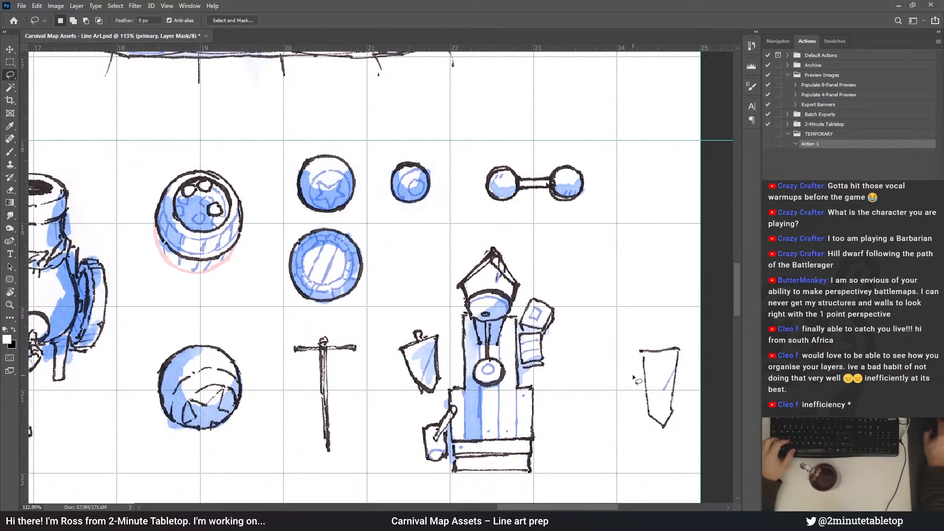
scroll(678, 414, down, 3)
scroll(238, 280, up, 4)
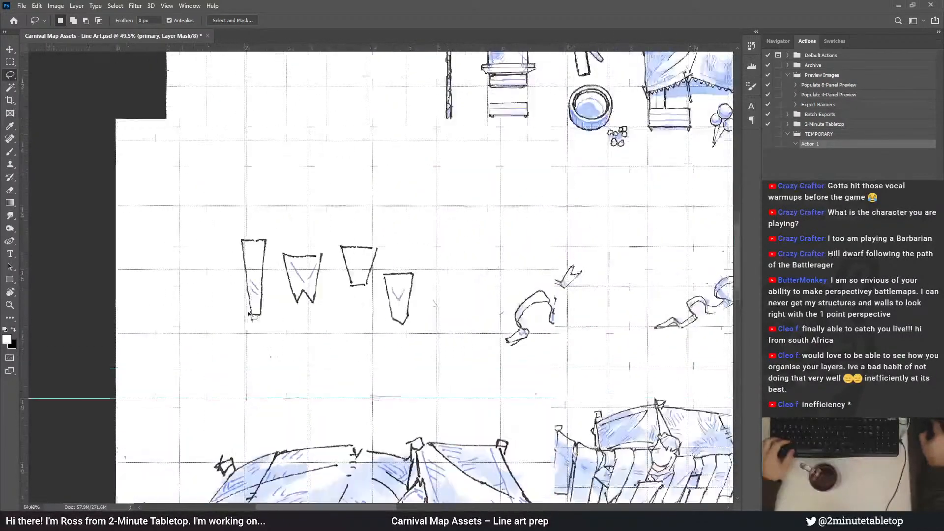
mouse_move(235, 275)
mouse_down()
mouse_move(241, 327)
mouse_move(269, 316)
mouse_up()
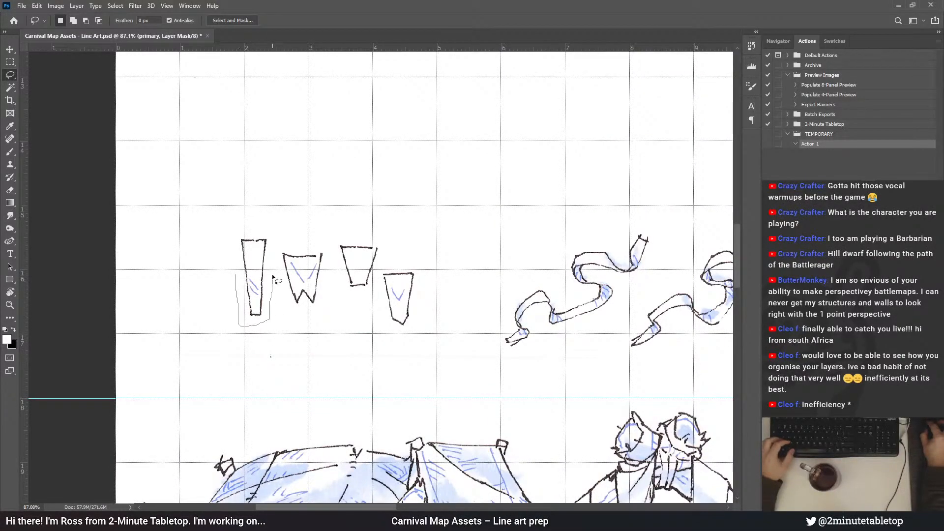
mouse_move(273, 277)
mouse_down()
mouse_move(274, 236)
mouse_move(229, 236)
mouse_move(229, 244)
mouse_move(603, 393)
mouse_up()
scroll(232, 251, down, 5)
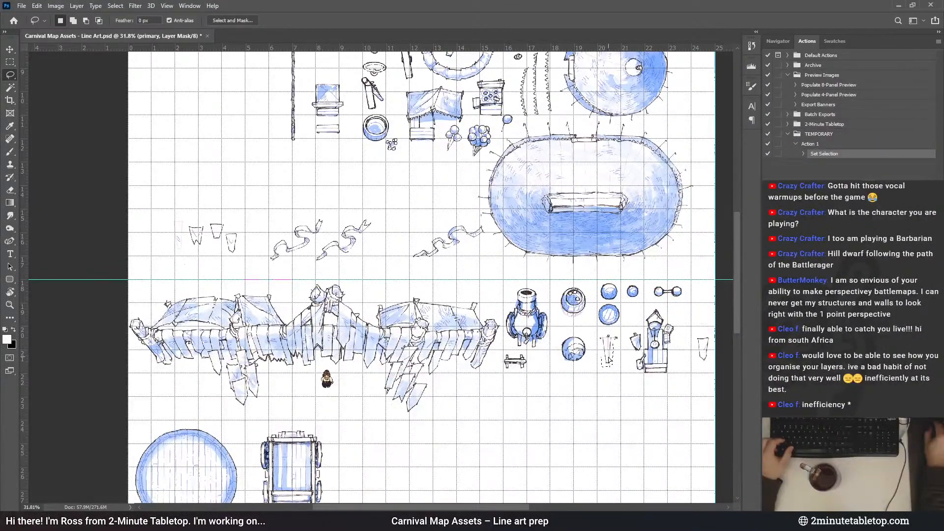
scroll(612, 357, up, 5)
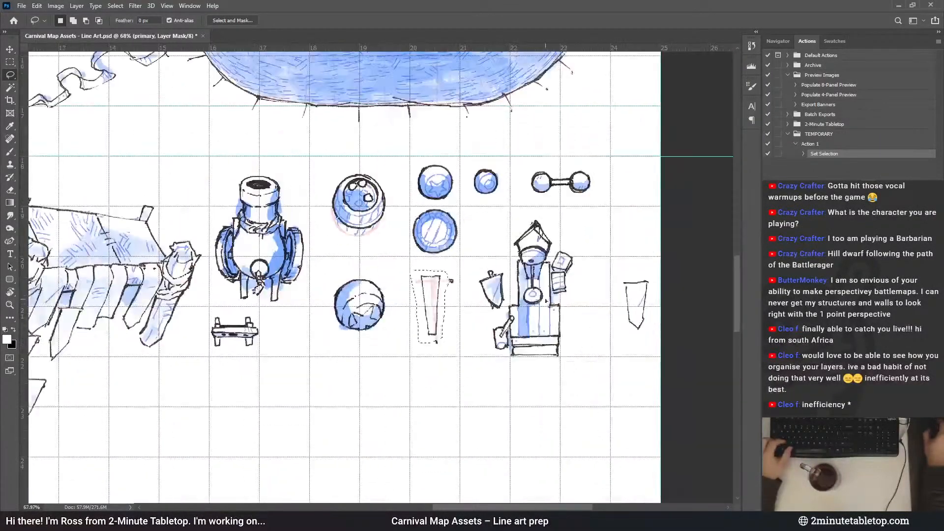
drag(398, 285, 405, 291)
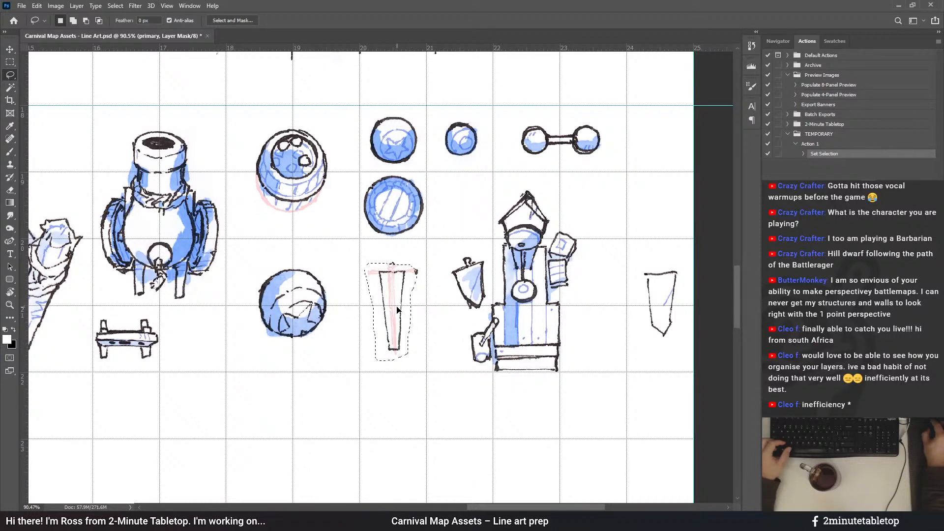
scroll(588, 186, up, 3)
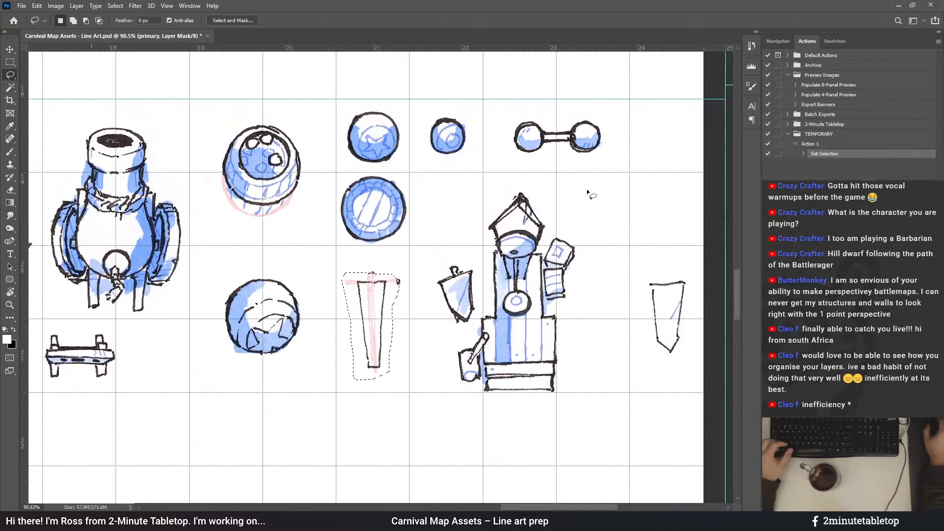
drag(385, 331, 371, 336)
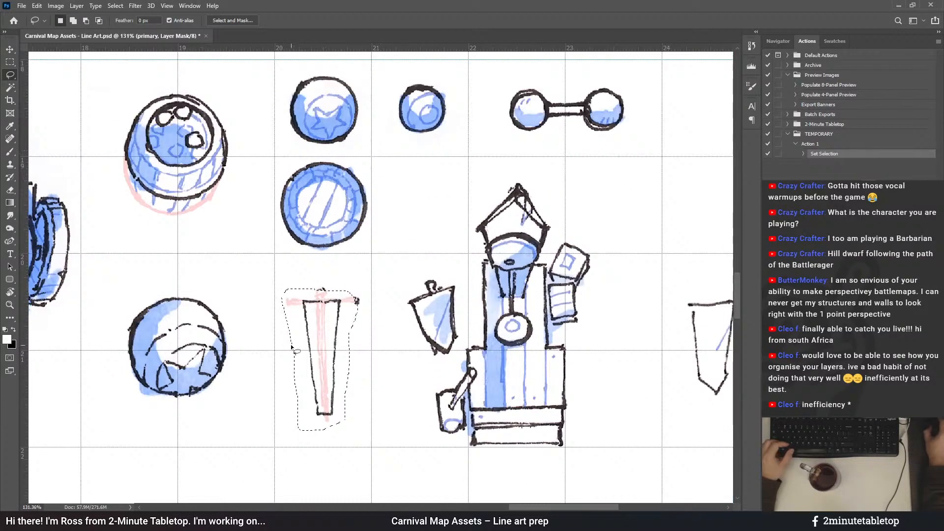
Move the long pennant between grid columns 24 and 25, above the pointed pennant, and deselect it
scroll(237, 385, down, 2)
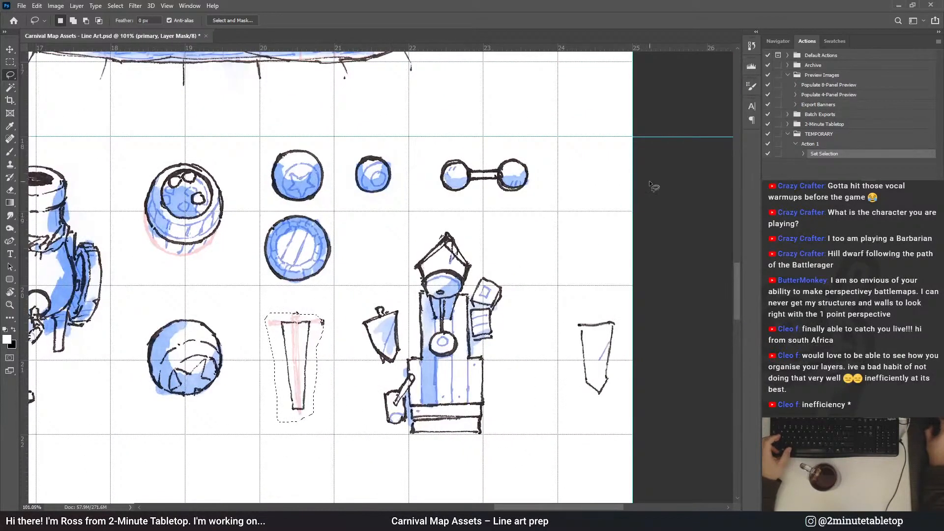
scroll(566, 251, up, 2)
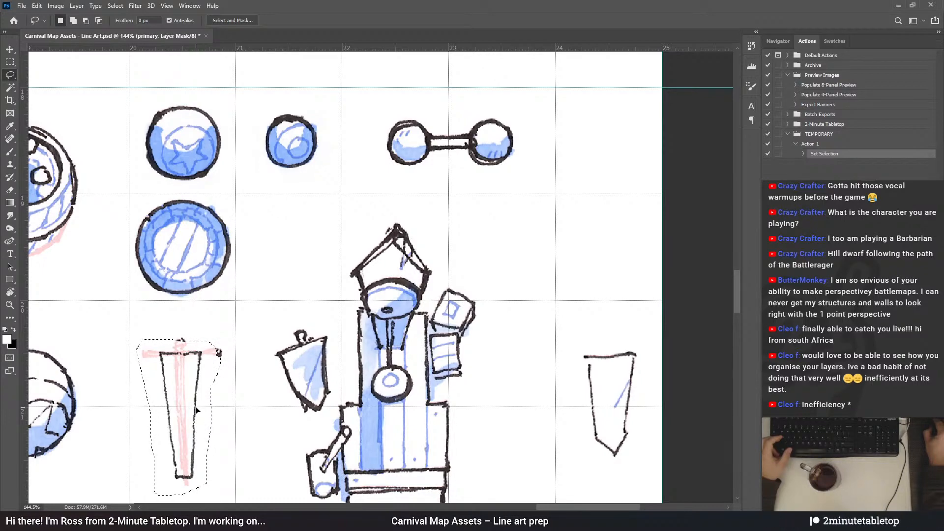
key(ctrl+z)
mouse_move(201, 408)
mouse_down()
mouse_move(521, 201)
mouse_move(622, 197)
mouse_up()
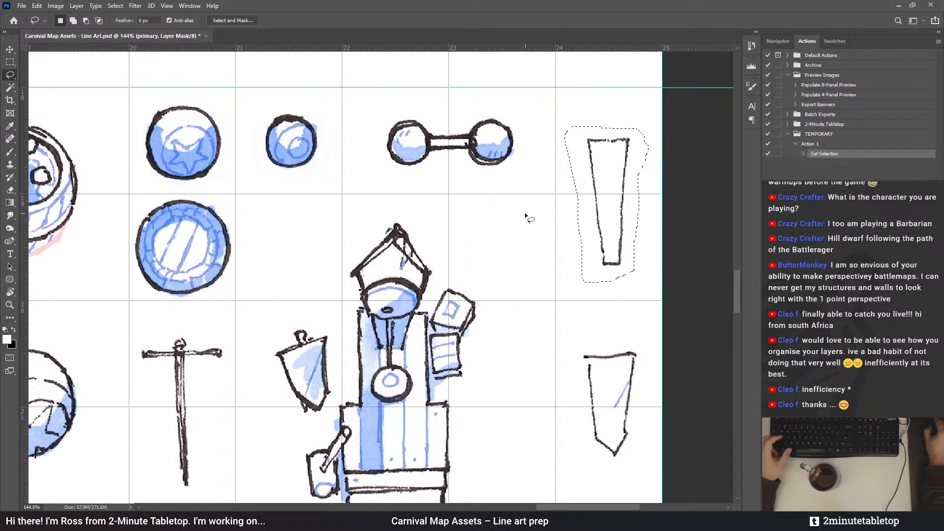
key(ctrl+x)
key(ctrl+d)
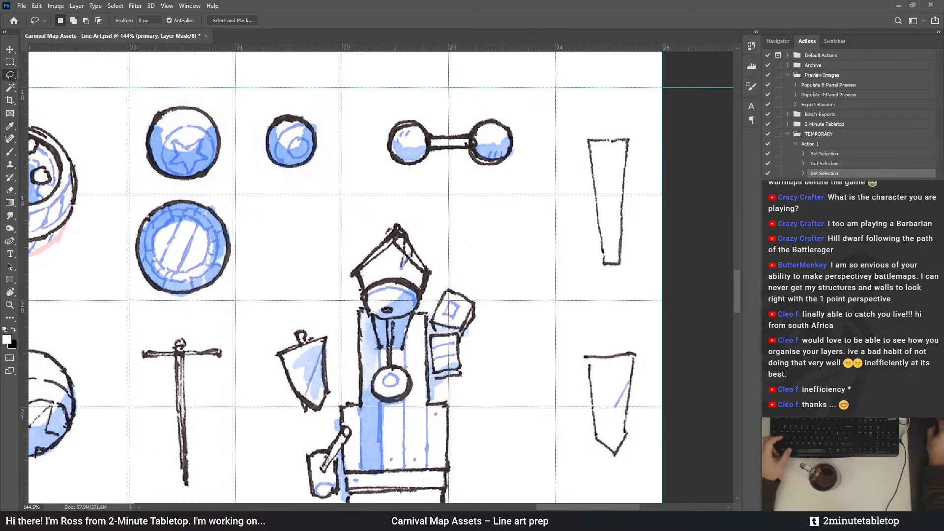
Replay the long pennant's recorded move on the watercolor layer and replace the temporary action with an empty Action 1
click(818, 144)
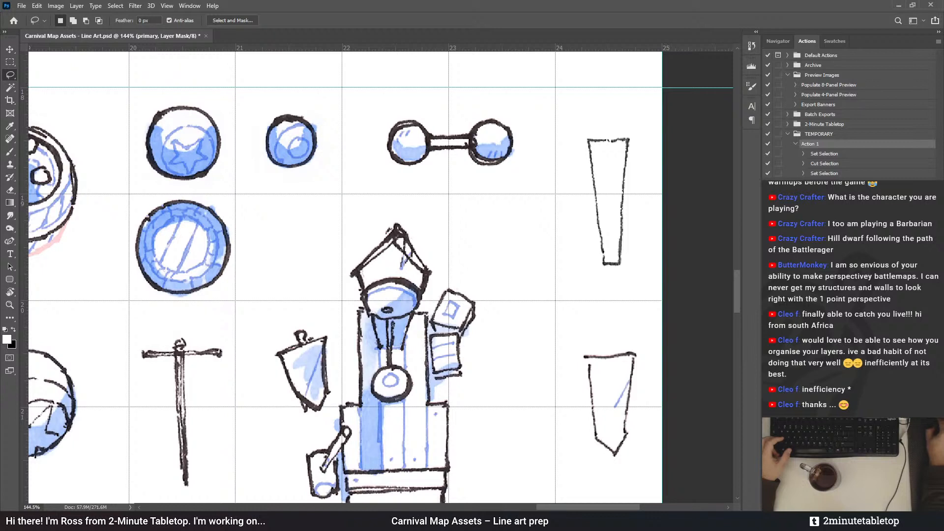
key(alt+[)
key(alt+[)
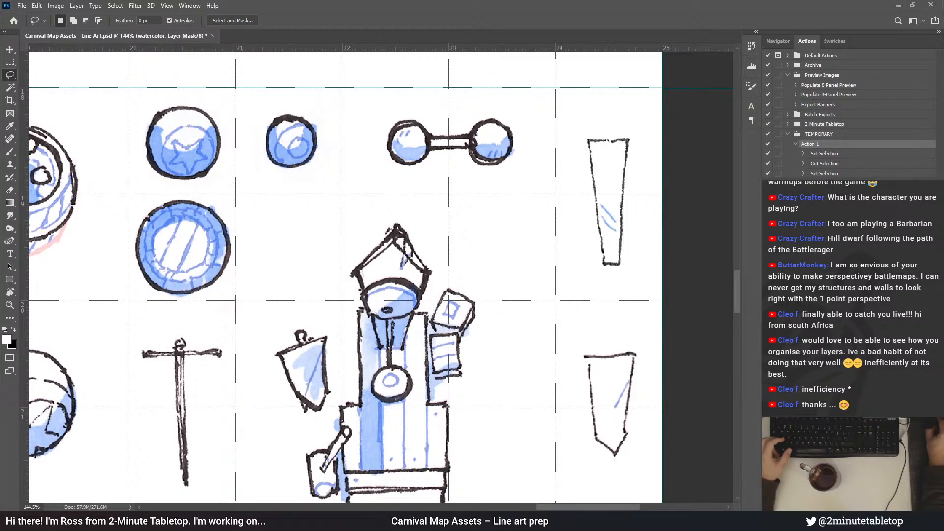
key(alt+[)
key(alt+])
key(alt+])
key(alt+])
key(Delete)
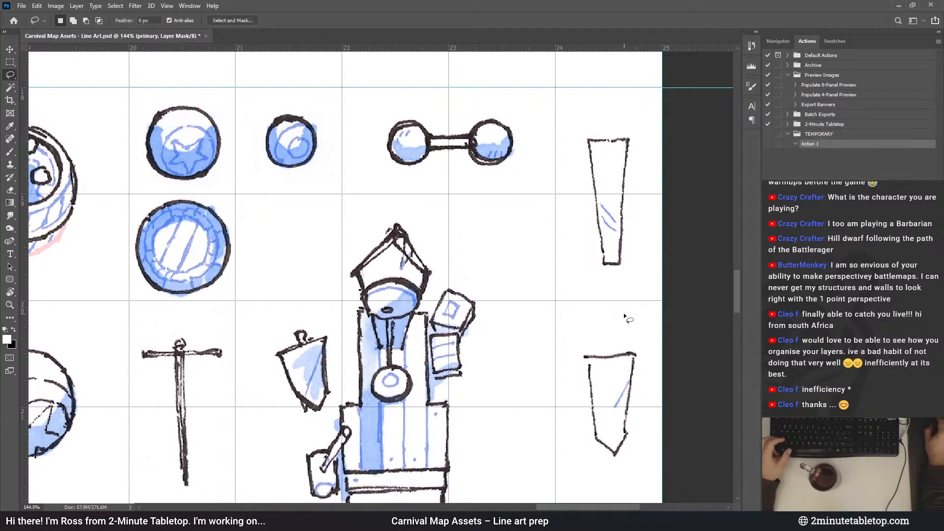
Lasso the swallow-tailed pennant between grid columns 2 and 3 and align it over the T-shaped pole's crossbar
scroll(624, 312, down, 3)
scroll(639, 343, down, 5)
scroll(360, 281, up, 6)
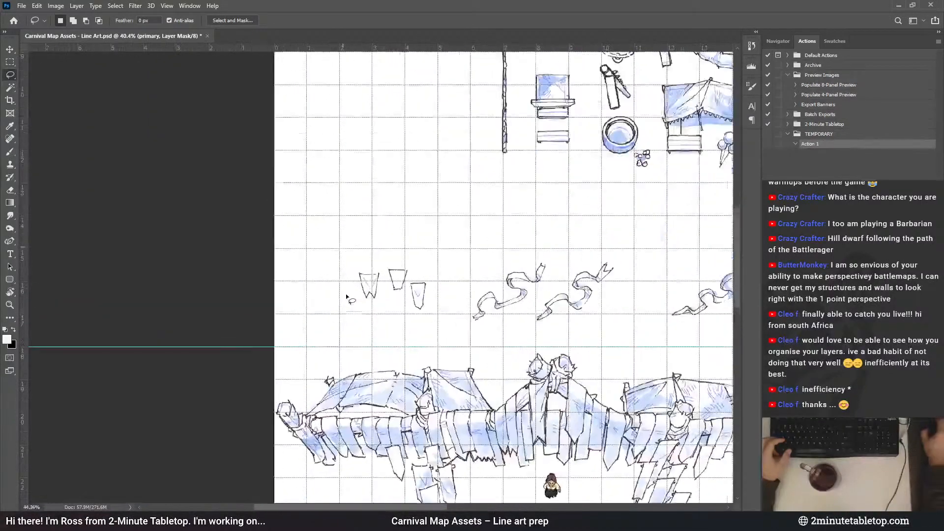
drag(345, 266, 379, 316)
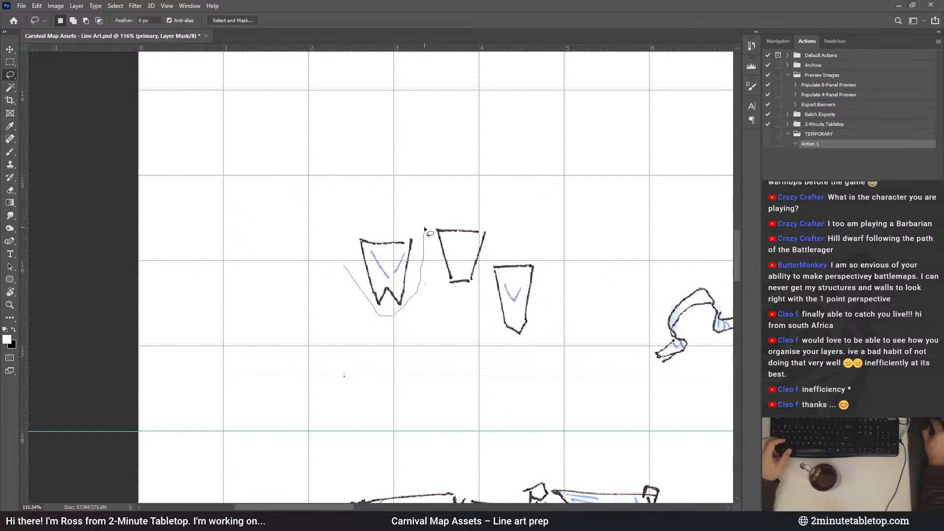
drag(343, 251, 344, 258)
scroll(258, 177, down, 15)
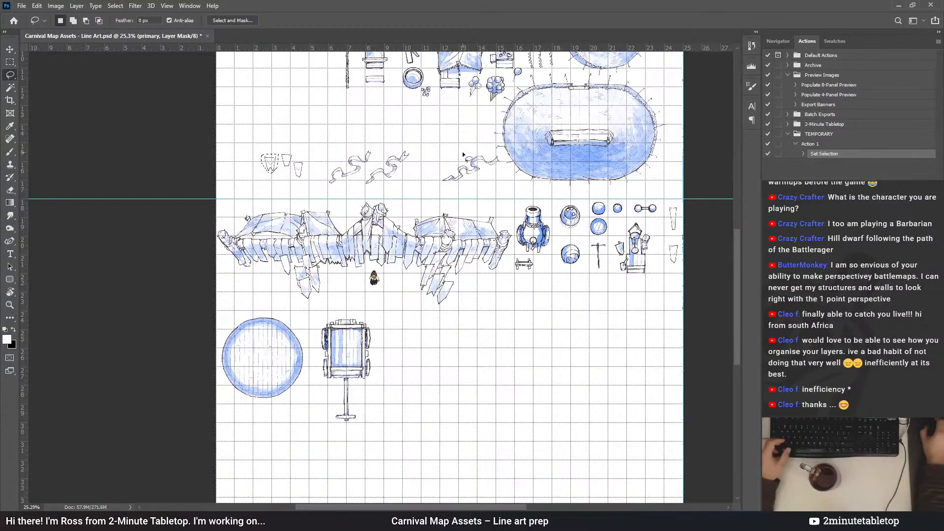
scroll(317, 167, up, 3)
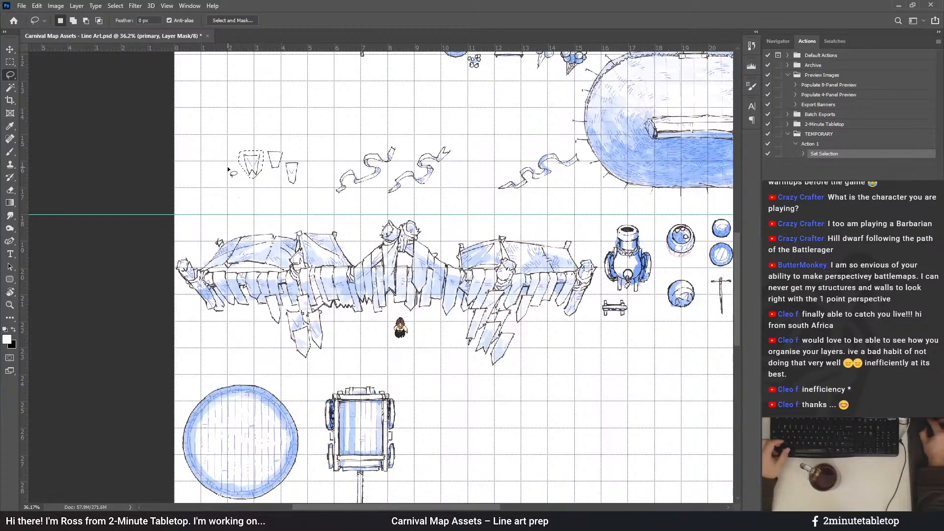
mouse_move(259, 178)
mouse_down()
mouse_move(688, 324)
mouse_move(712, 309)
mouse_up()
scroll(531, 294, up, 5)
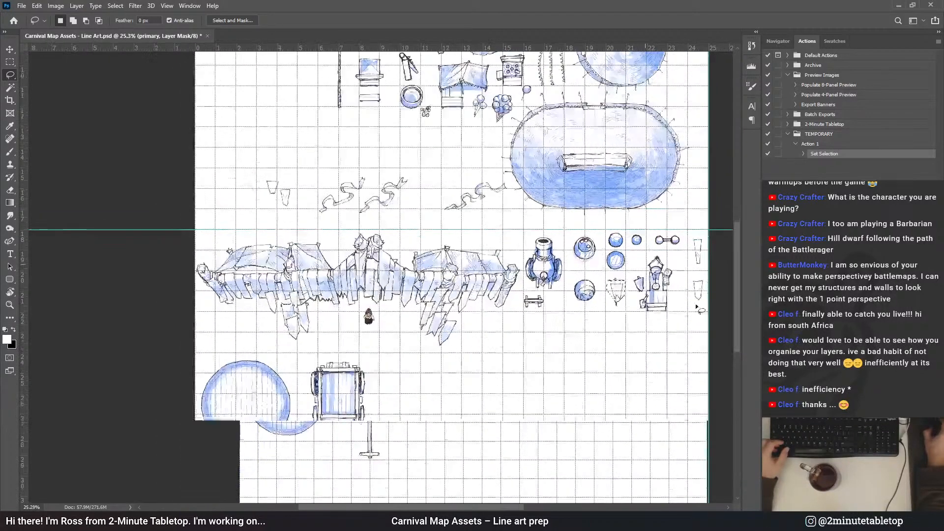
drag(484, 239, 511, 242)
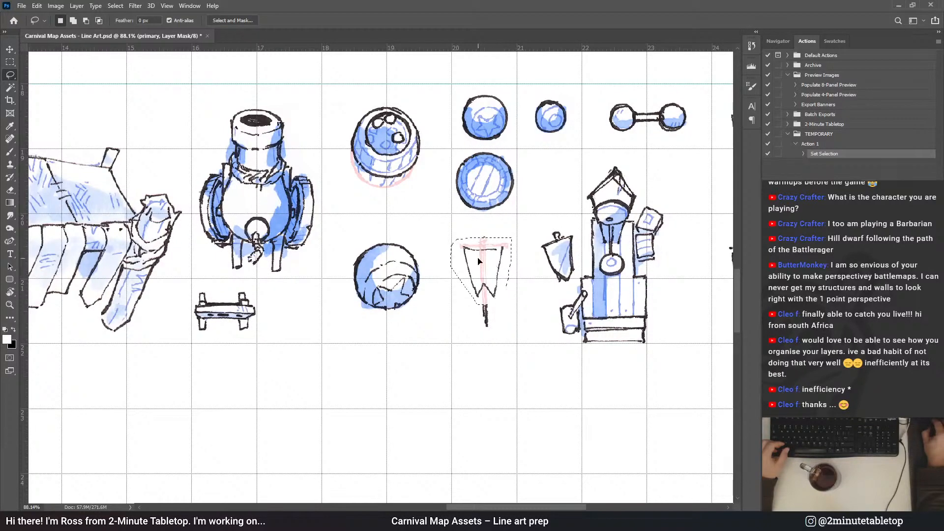
Move the swallow-tailed pennant between grid columns 24 and 25, below the pointed pennant, and deselect it
scroll(480, 261, down, 4)
scroll(514, 300, up, 3)
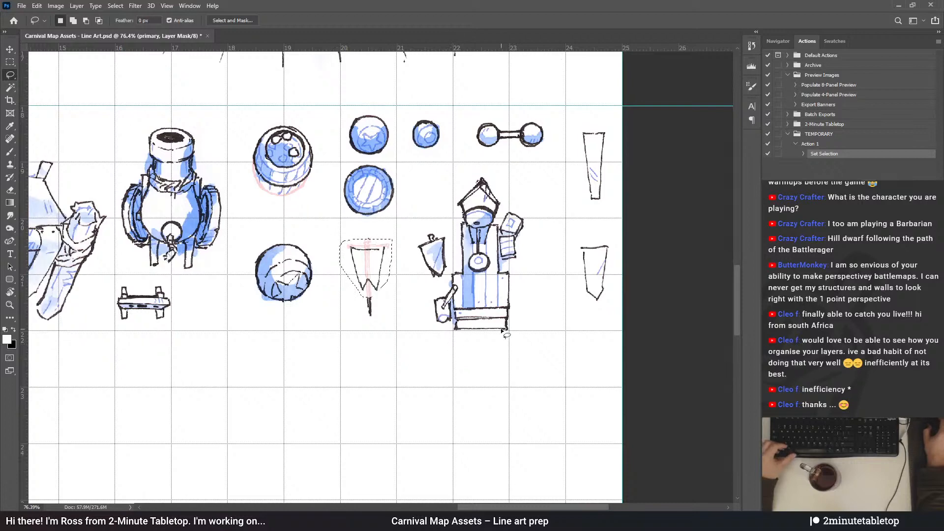
scroll(504, 333, up, 2)
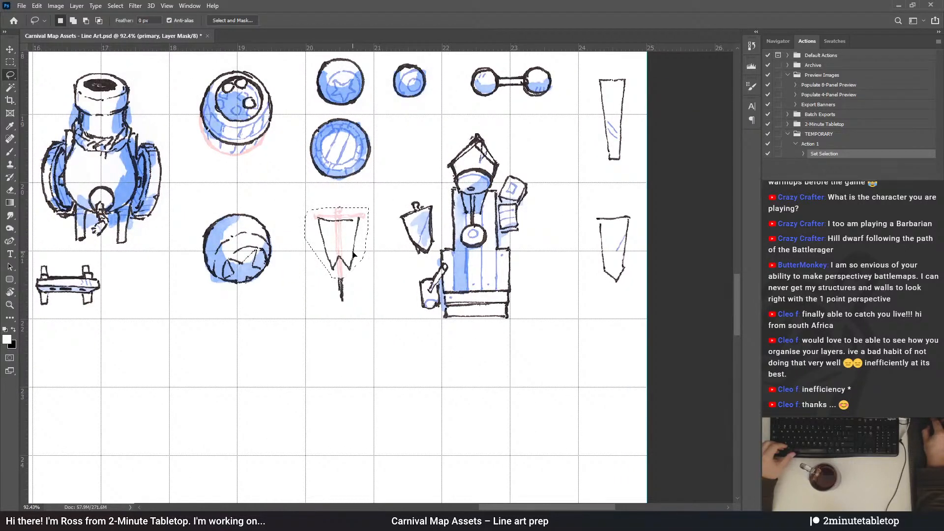
mouse_move(354, 253)
mouse_down()
mouse_move(566, 385)
mouse_move(630, 391)
mouse_up()
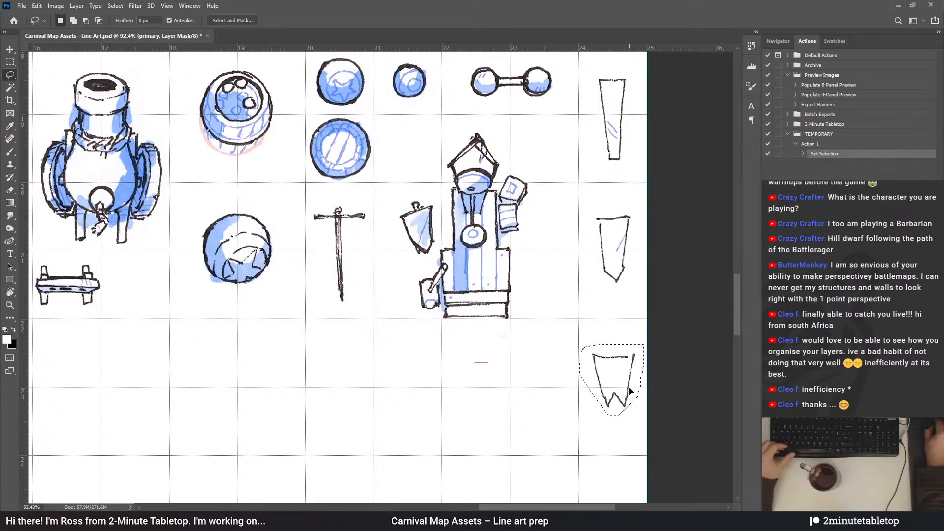
key(ctrl+d)
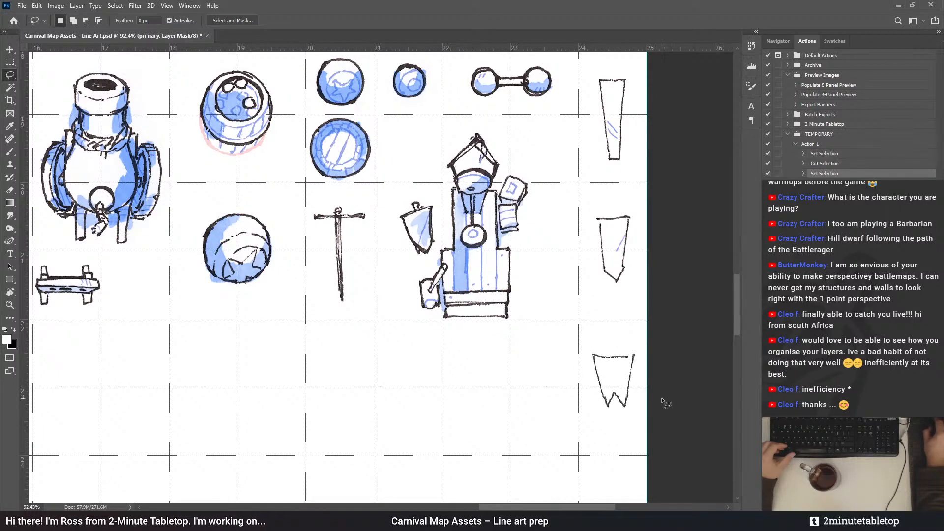
Replay the swallow-tailed pennant's recorded move on the other line art layers, including TRANSFER ME, and delete the temporary action
click(819, 144)
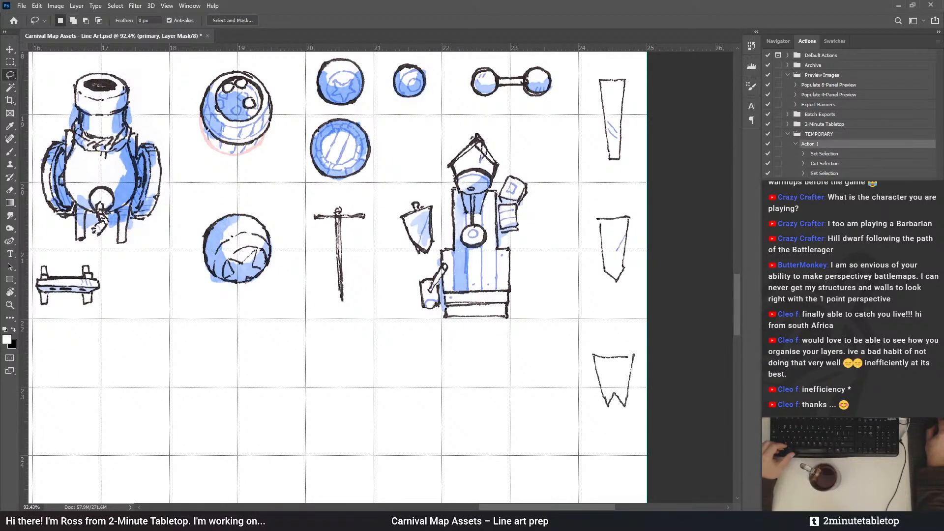
key(alt+])
key(alt+])
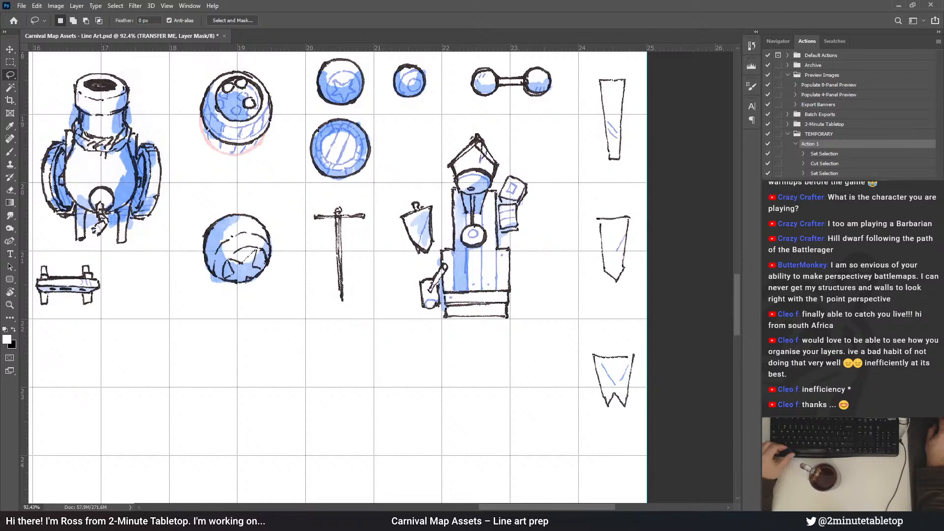
key(alt+])
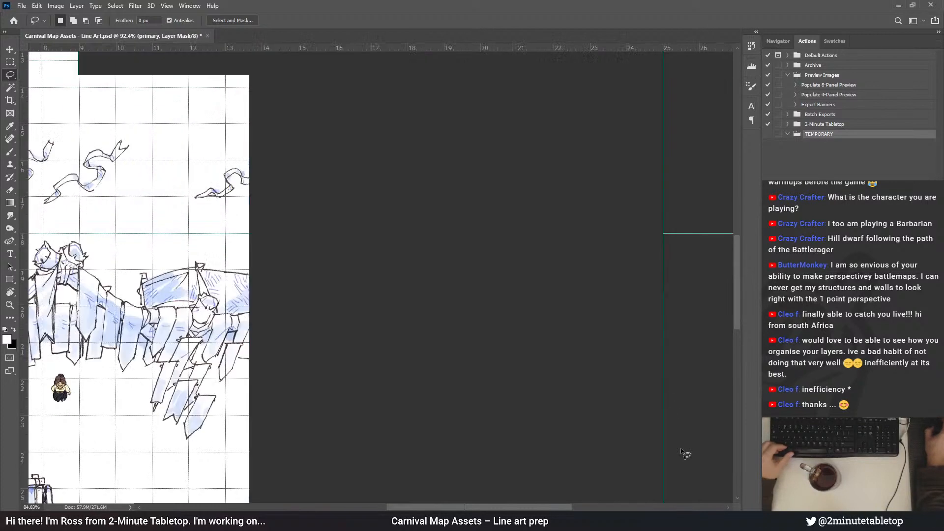
With a new Action 1, lasso the short flat-bottomed pennant between grid columns 3 and 4 and align it over the T-shaped pole
scroll(685, 455, down, 5)
scroll(185, 309, up, 5)
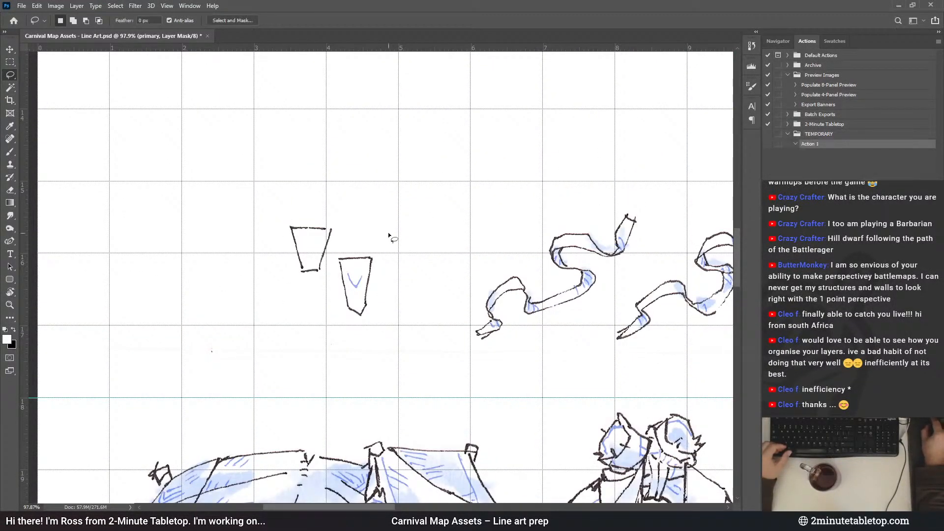
key(Return)
drag(281, 235, 281, 237)
scroll(216, 187, down, 5)
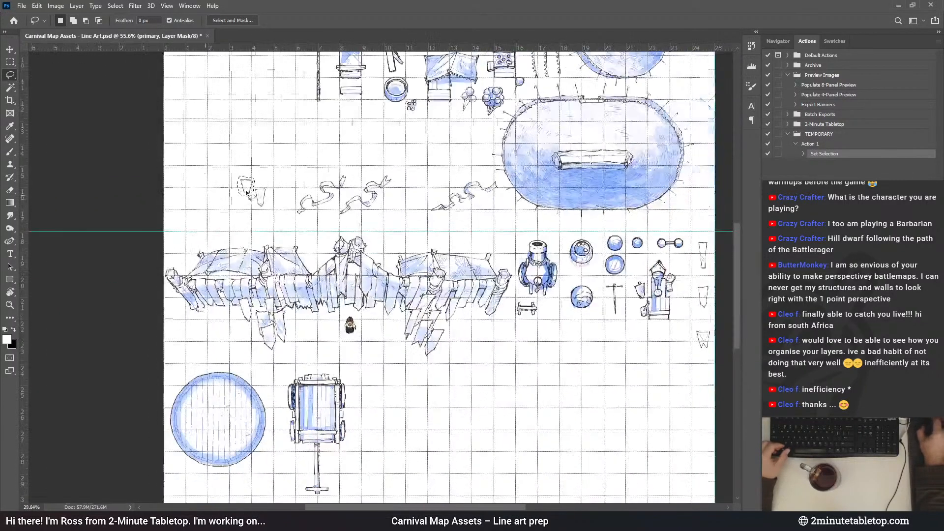
drag(247, 185, 635, 341)
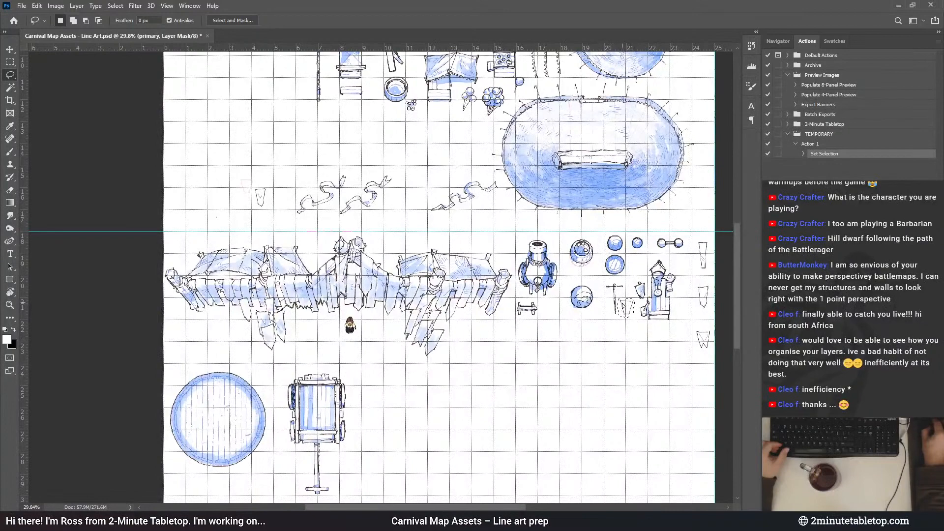
scroll(616, 294, up, 5)
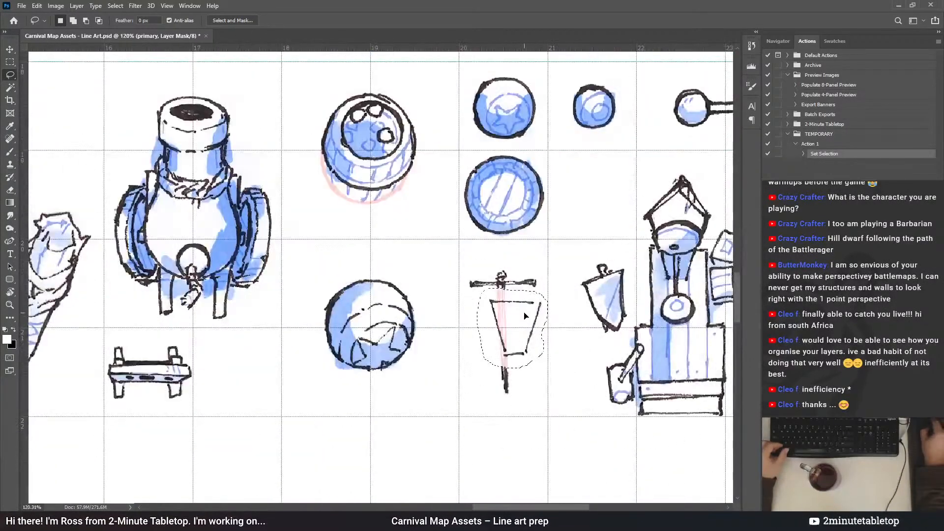
drag(509, 298, 513, 300)
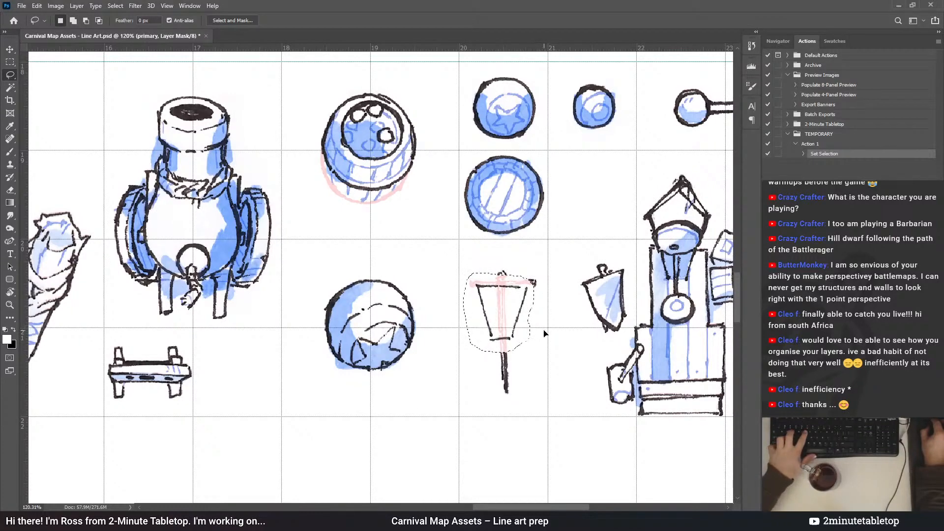
Detach the selected trapezoid banner from its pole, stretch it to 117.39% height, skew it vertically by -3.12° and fit it back over the pole
mouse_move(512, 315)
mouse_down()
mouse_move(463, 445)
mouse_move(433, 448)
mouse_up()
key(ctrl+t)
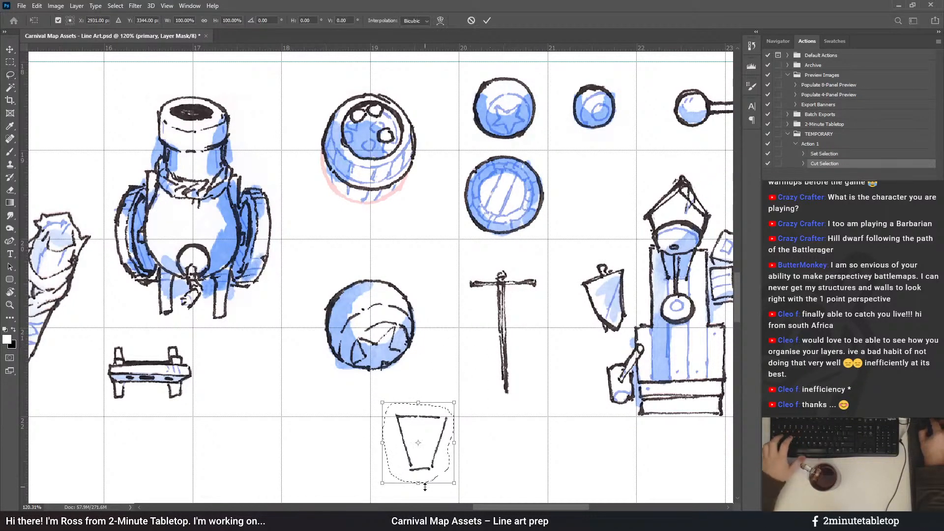
drag(417, 486, 417, 495)
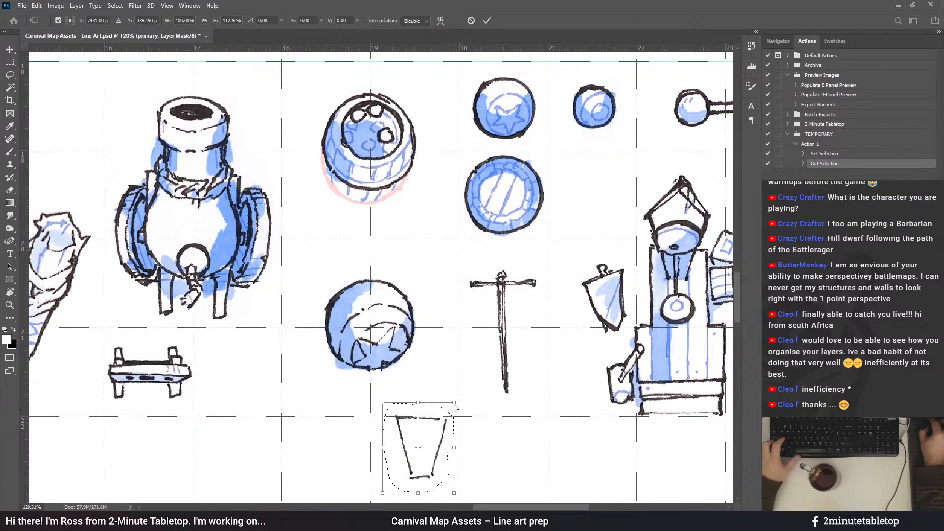
drag(455, 407, 456, 404)
mouse_move(428, 469)
mouse_down()
mouse_move(537, 334)
mouse_move(511, 338)
mouse_up()
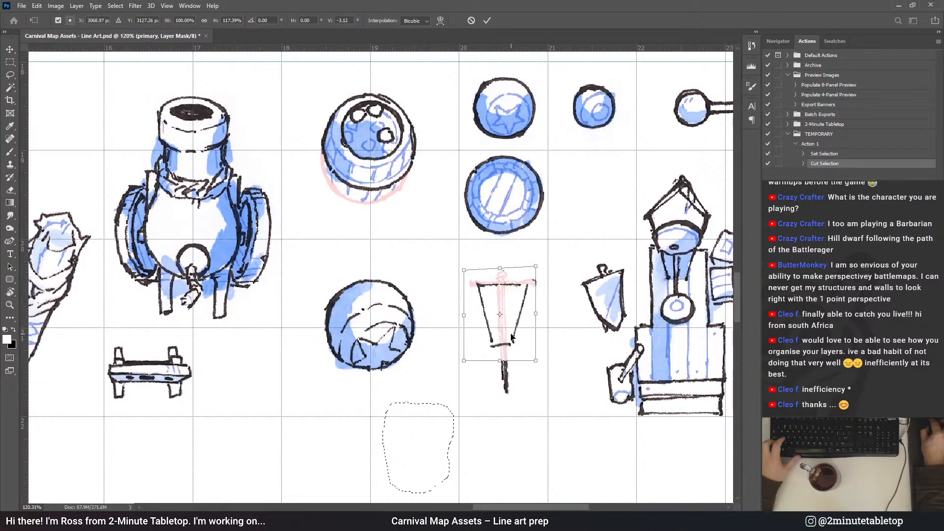
Move the trapezoid banner to the empty area left of the forked banner, rotate it to -3.17°, apply the transform and deselect
scroll(569, 316, down, 4)
scroll(465, 273, up, 2)
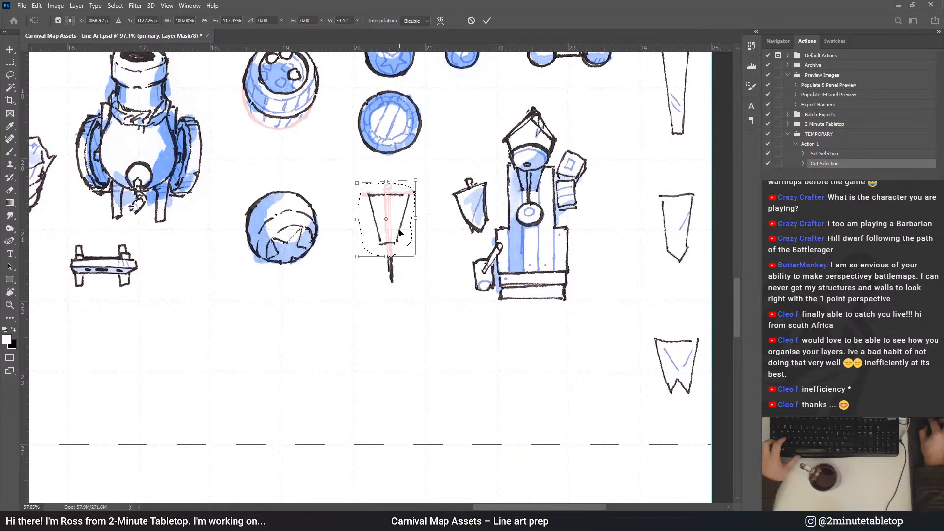
drag(400, 232, 616, 377)
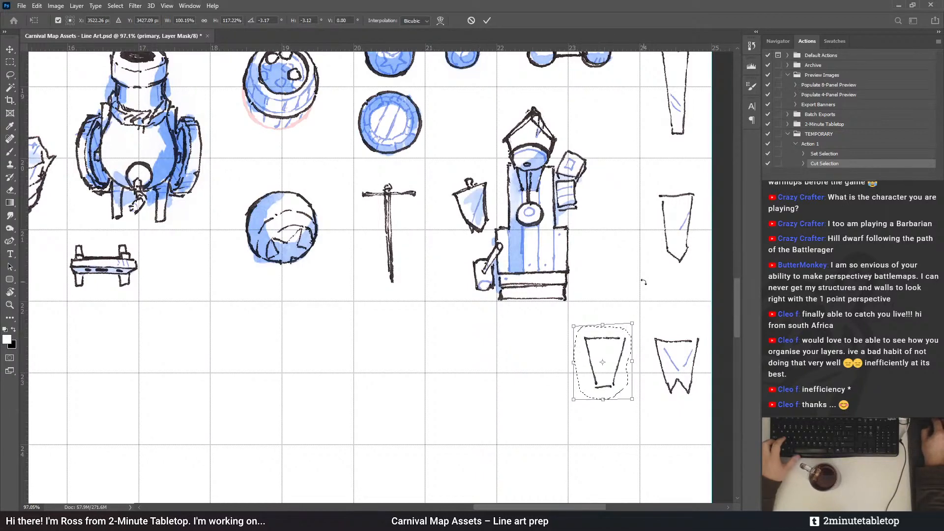
click(487, 20)
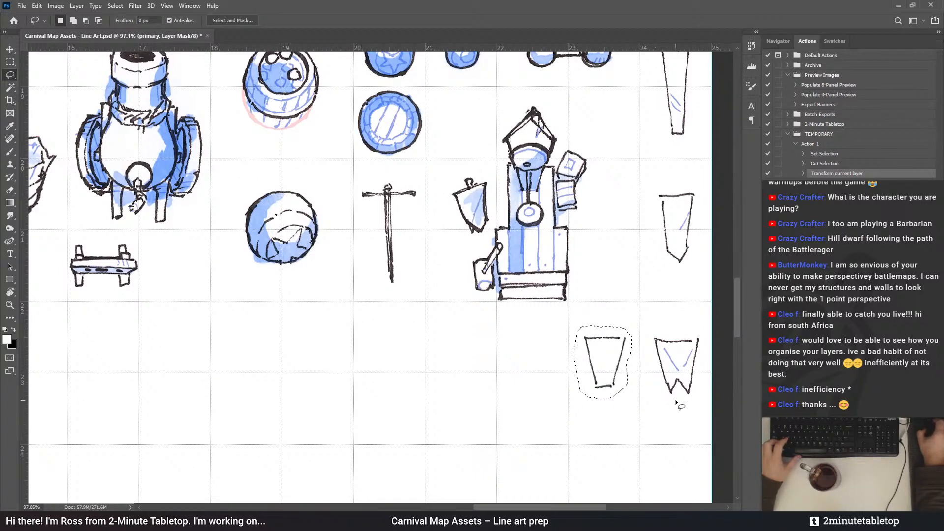
scroll(679, 400, up, 3)
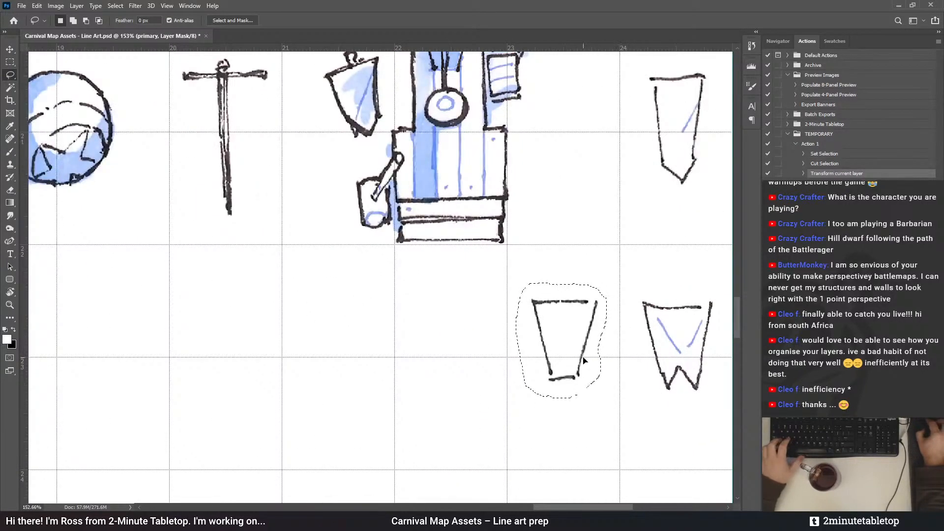
key(ctrl+x)
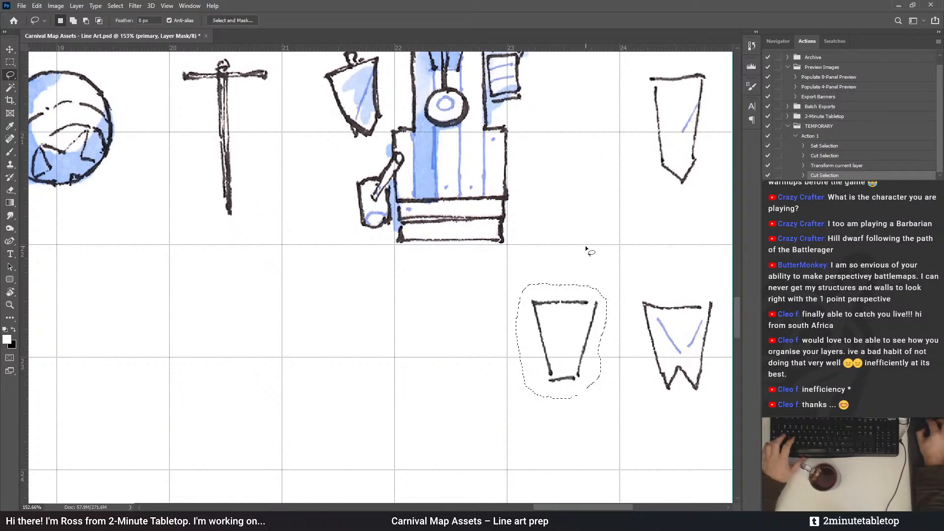
key(ctrl+d)
Replay the recorded banner move on the other layers, including watercolor and TRANSFER ME, and delete the recorded action from the TEMPORARY set
click(809, 127)
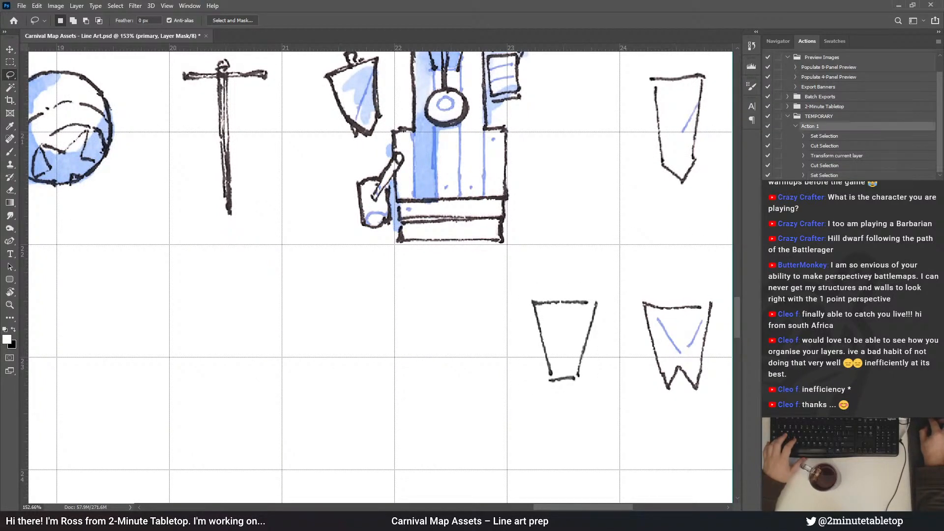
key(alt+])
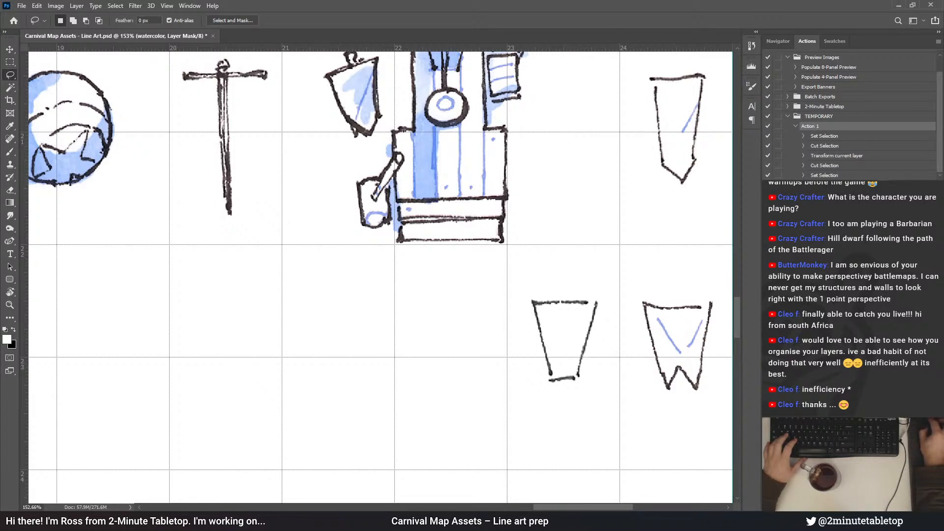
key(alt+])
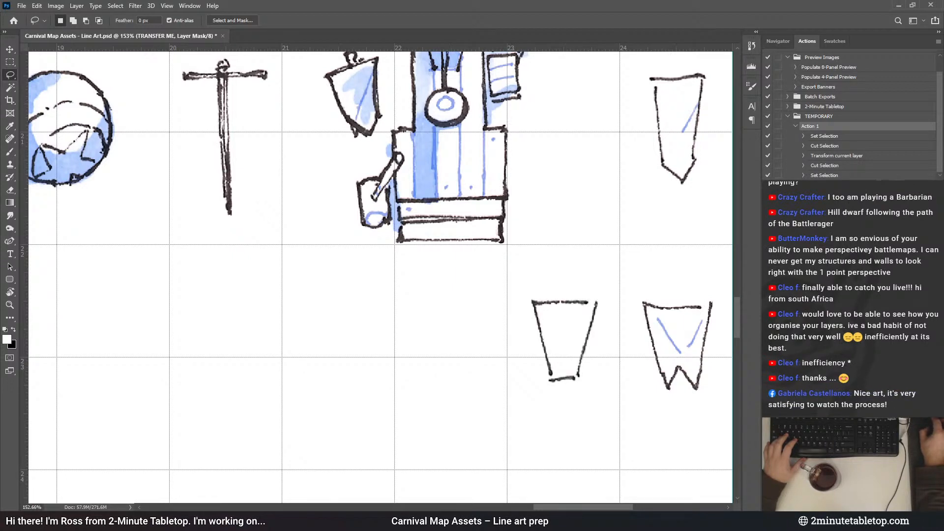
scroll(629, 321, down, 2)
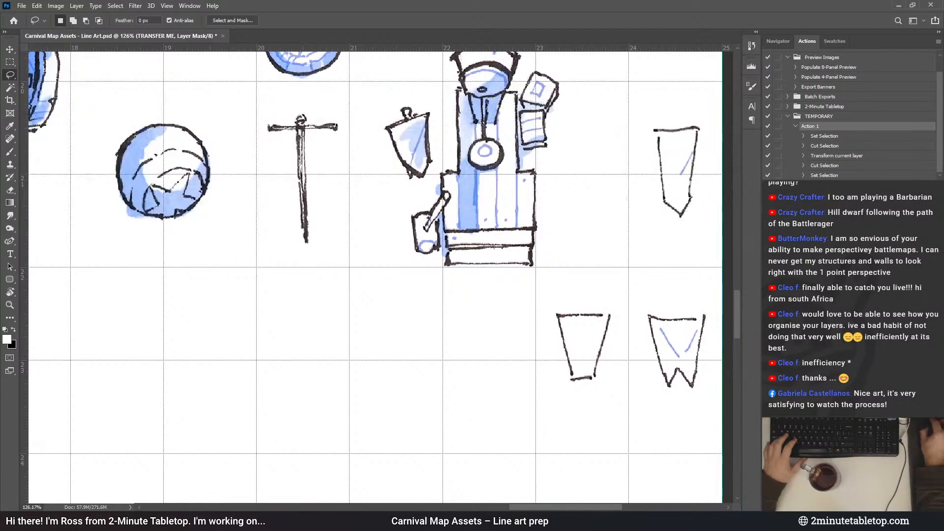
key(Delete)
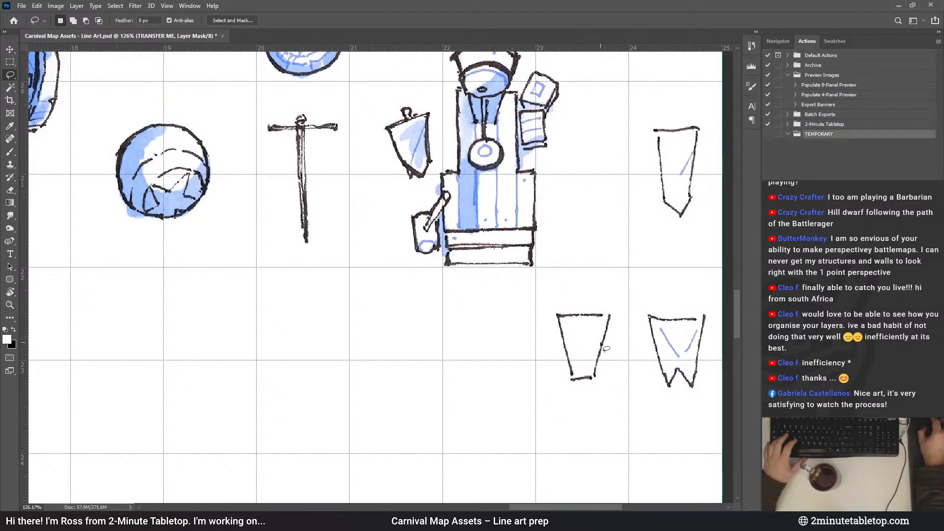
Start recording a new action in the TEMPORARY set on the primary layer and lasso the lone pointed banner left of the ribbons
scroll(665, 462, down, 4)
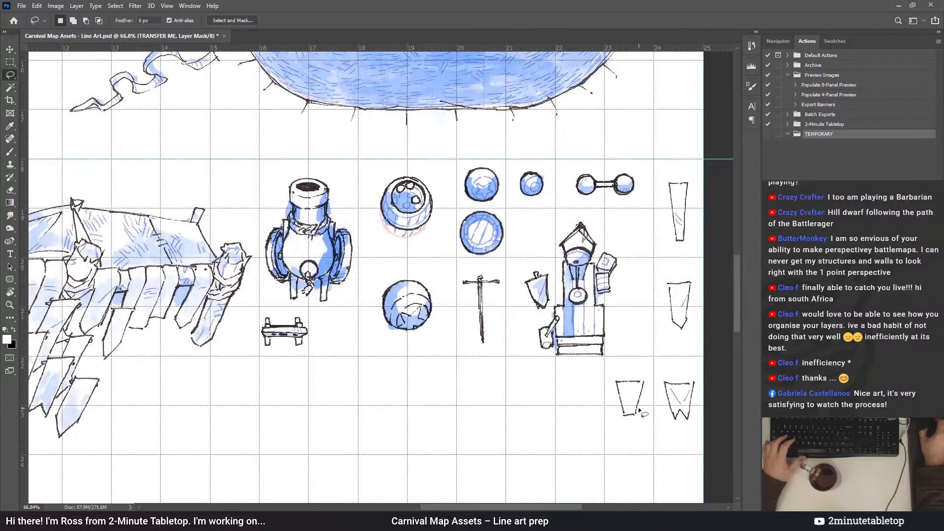
scroll(709, 462, down, 2)
scroll(264, 206, up, 4)
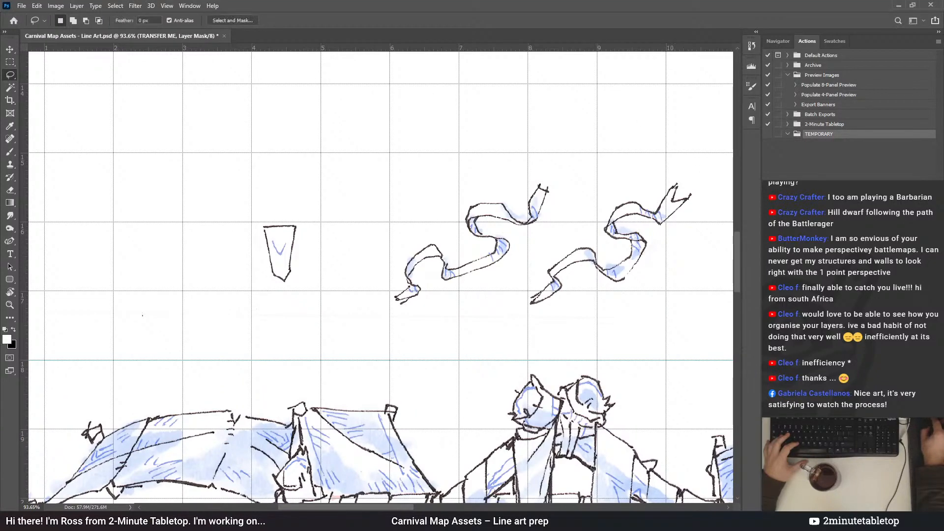
key(alt+bracketleft)
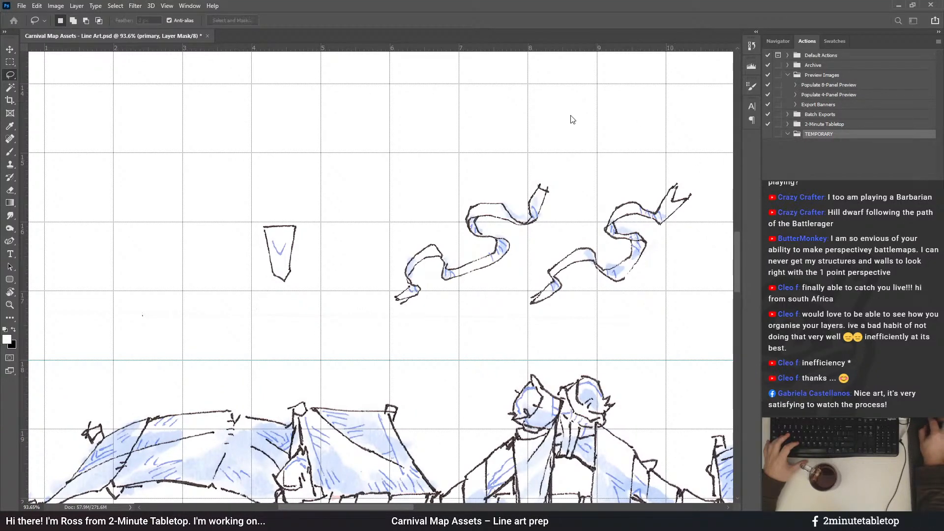
scroll(250, 199, up, 3)
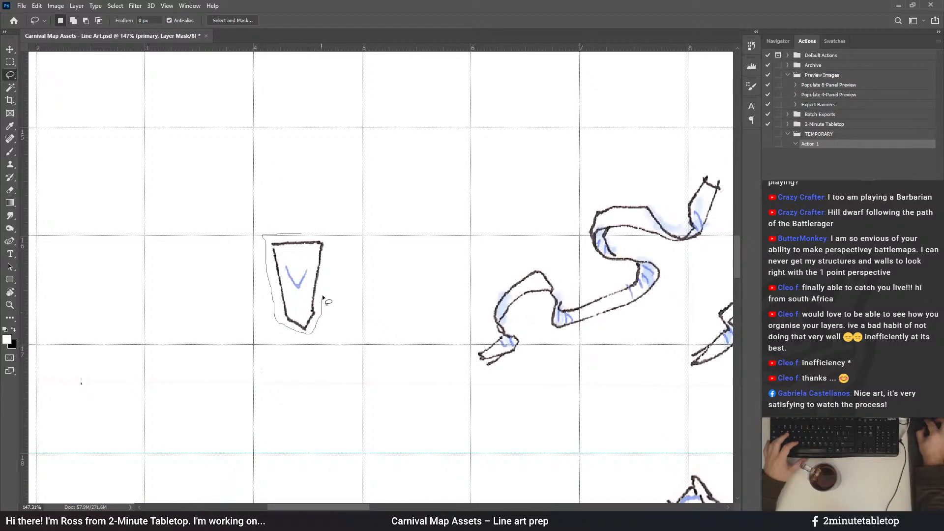
drag(328, 238, 320, 230)
Move the selected pointed banner across the sheet onto the T-shaped pole
scroll(303, 87, down, 5)
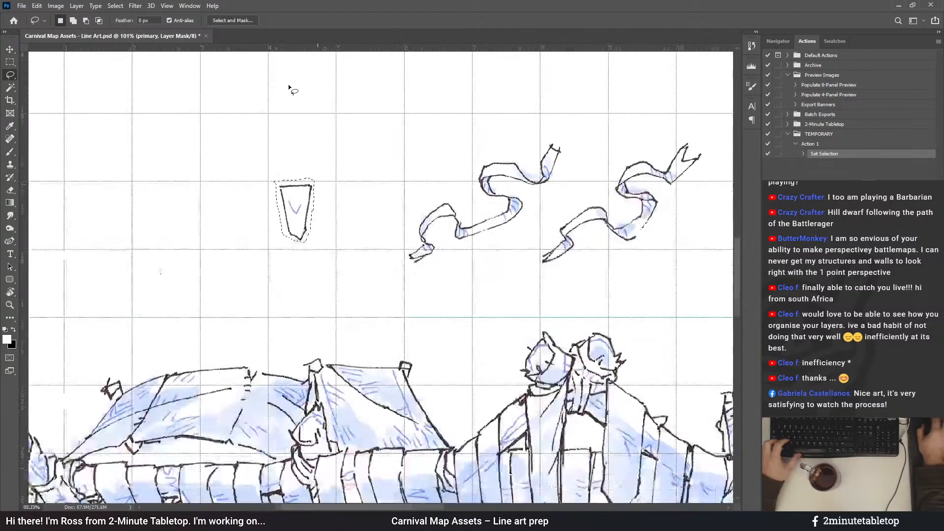
scroll(291, 72, down, 2)
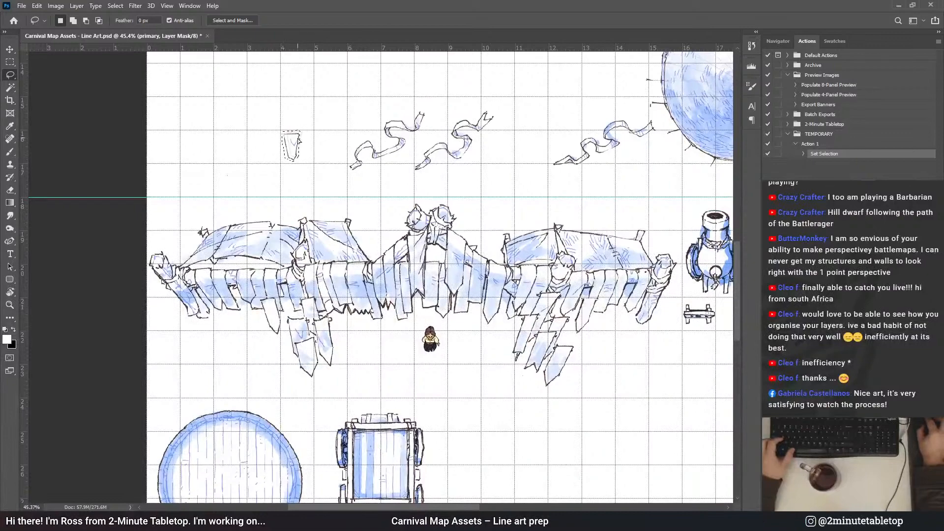
drag(297, 144, 655, 344)
scroll(655, 344, down, 2)
scroll(653, 211, up, 4)
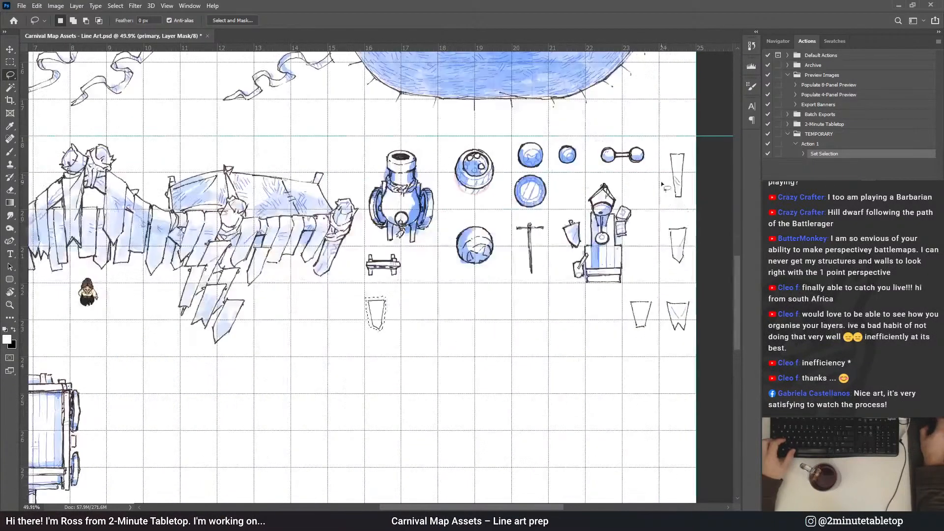
mouse_move(258, 354)
mouse_down()
mouse_move(467, 279)
mouse_move(480, 251)
mouse_up()
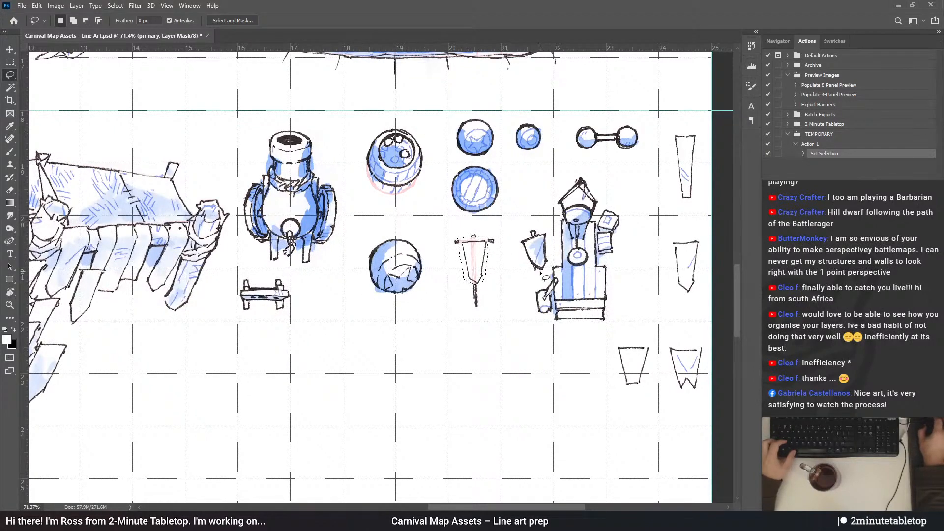
Move the pointed banner off the pole to the space left of the trapezoid banner and deselect it
scroll(303, 141, up, 2)
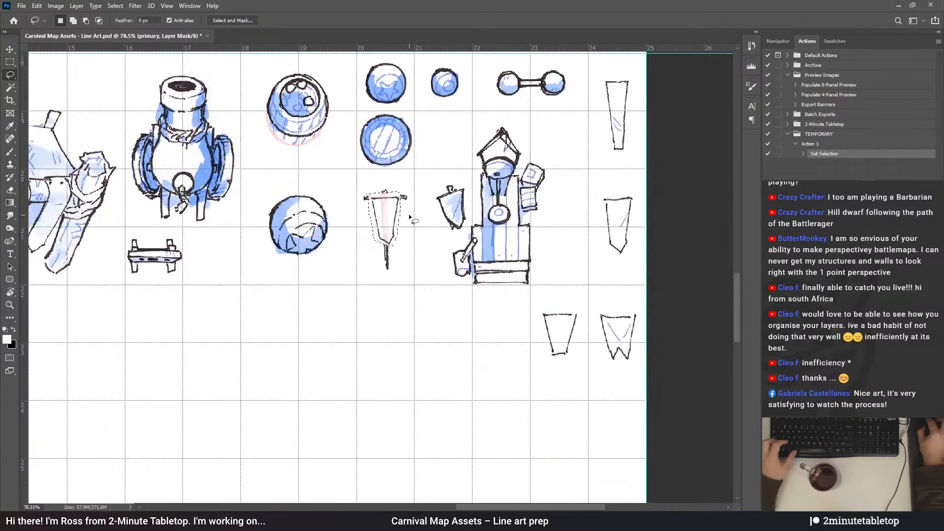
scroll(416, 231, up, 5)
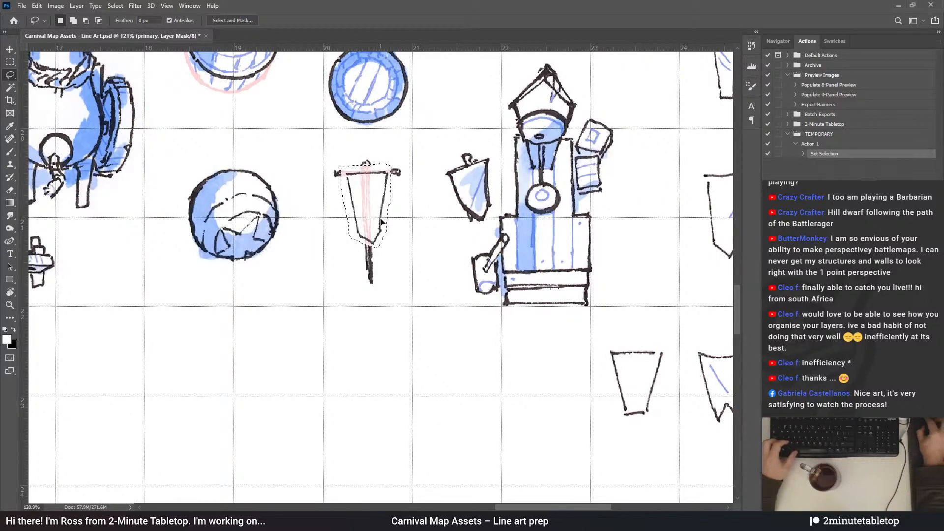
drag(380, 220, 561, 399)
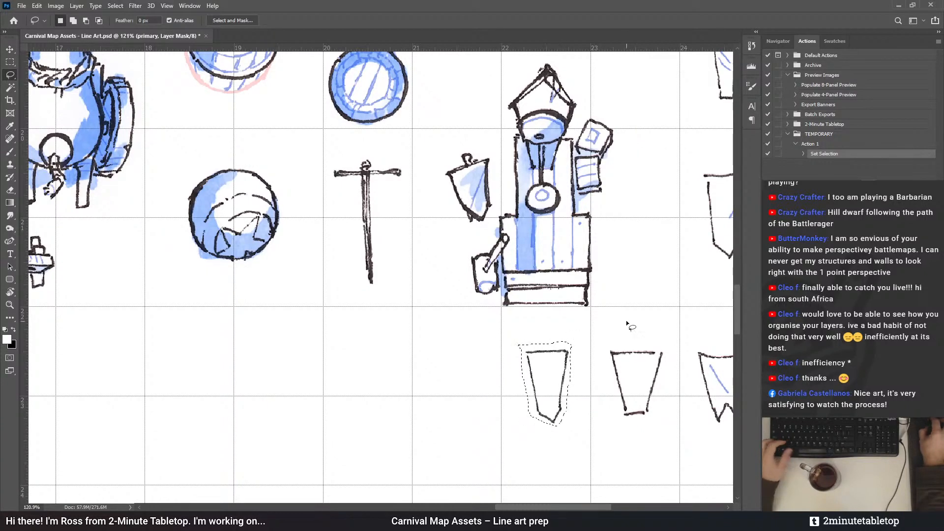
key(ctrl+d)
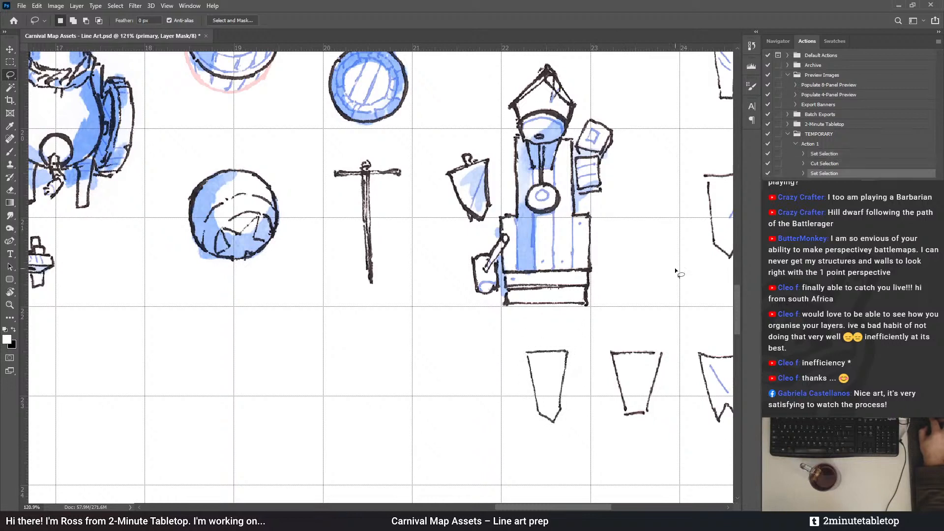
Replay the recorded pointed-banner move on the secondary, watercolor and TRANSFER ME layers, and delete the recorded action
click(818, 145)
key(alt+[)
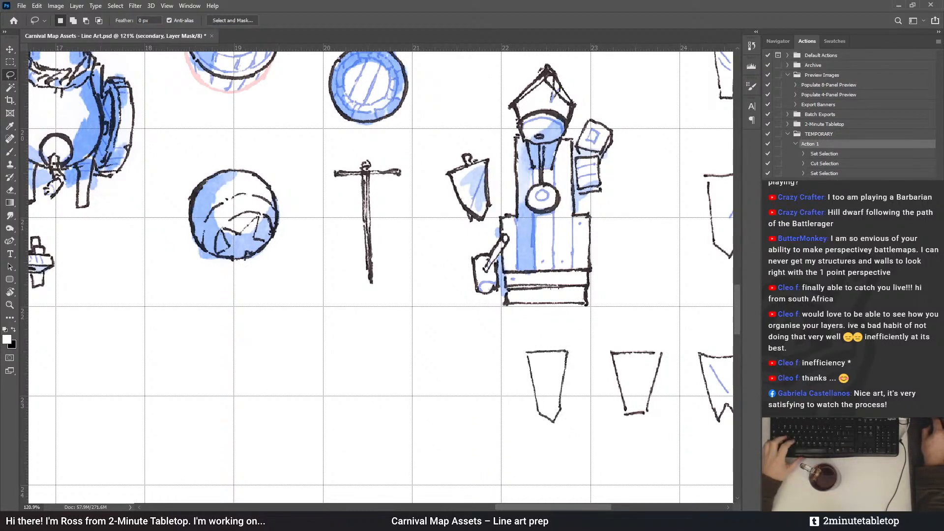
key(alt+[)
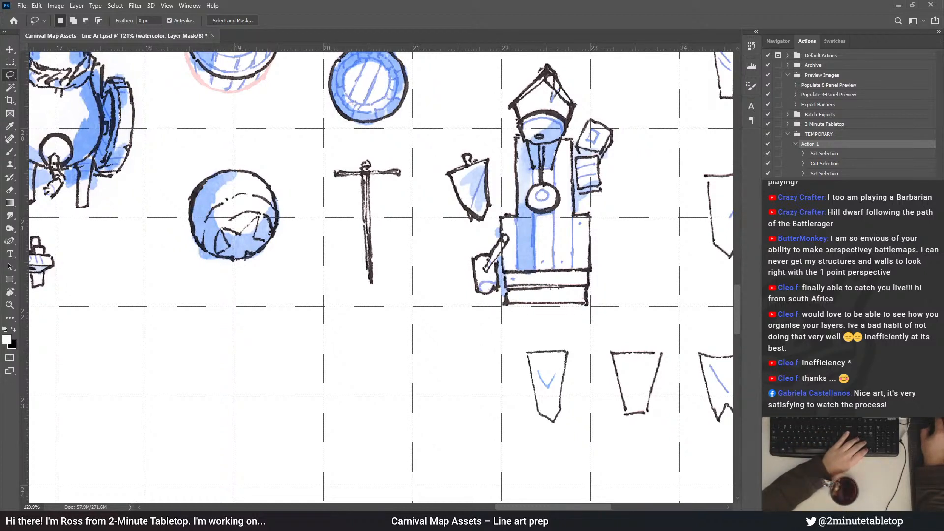
key(alt+[)
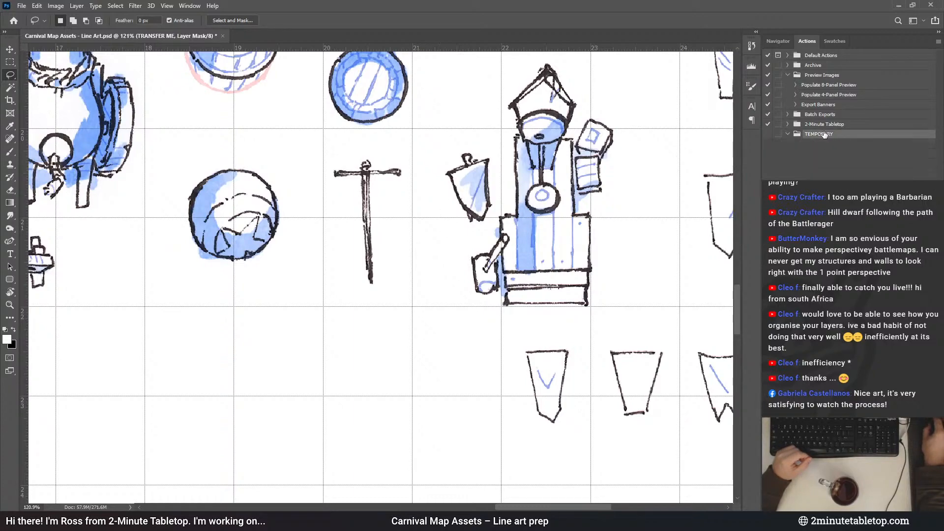
Start recording a new temporary action on the primary layer and lasso the leftmost ribbon above the tents
drag(670, 425, 727, 173)
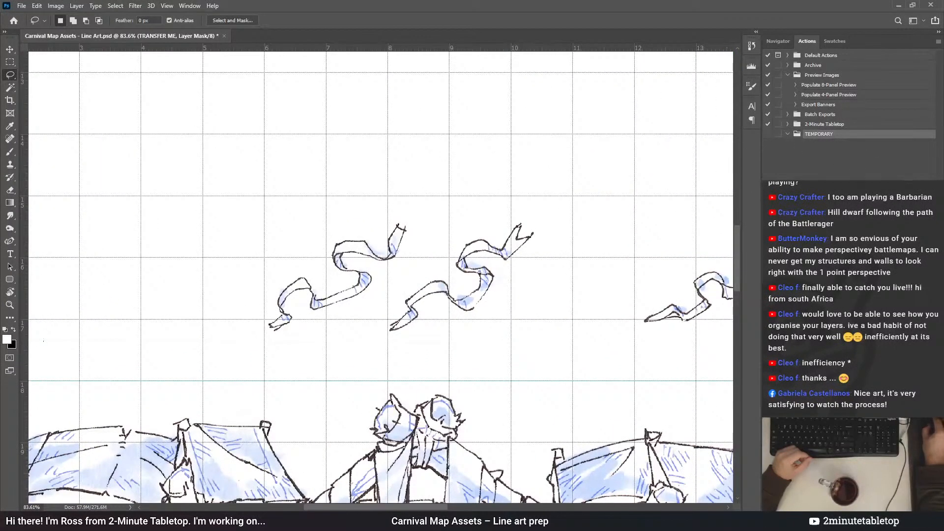
key(alt+bracketleft)
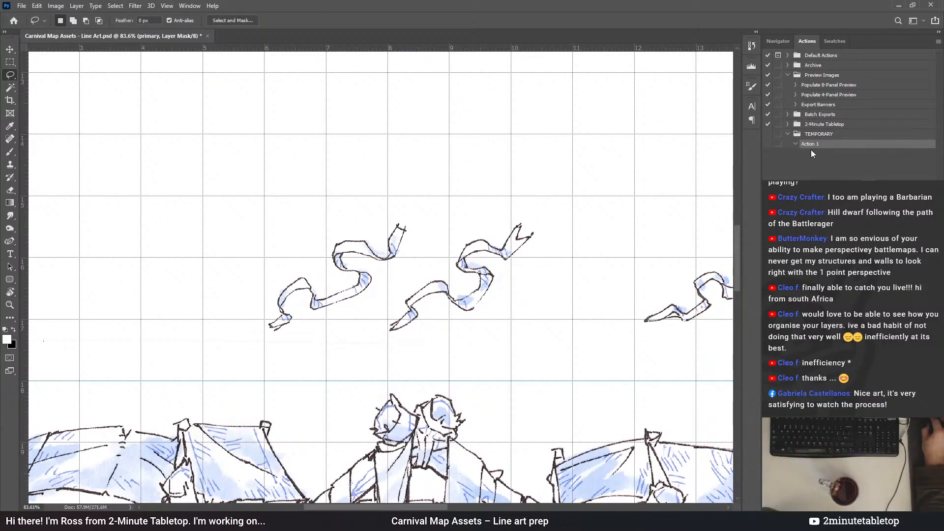
scroll(276, 344, up, 2)
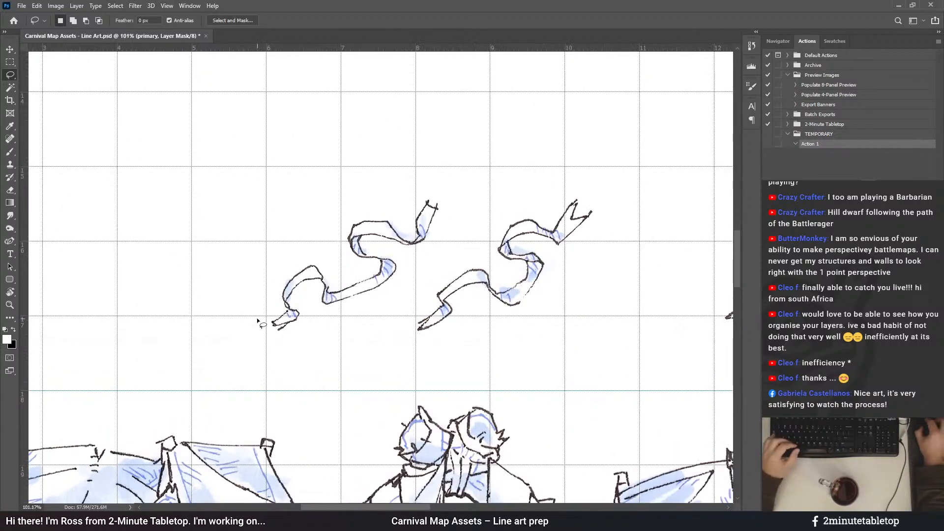
drag(280, 336, 412, 284)
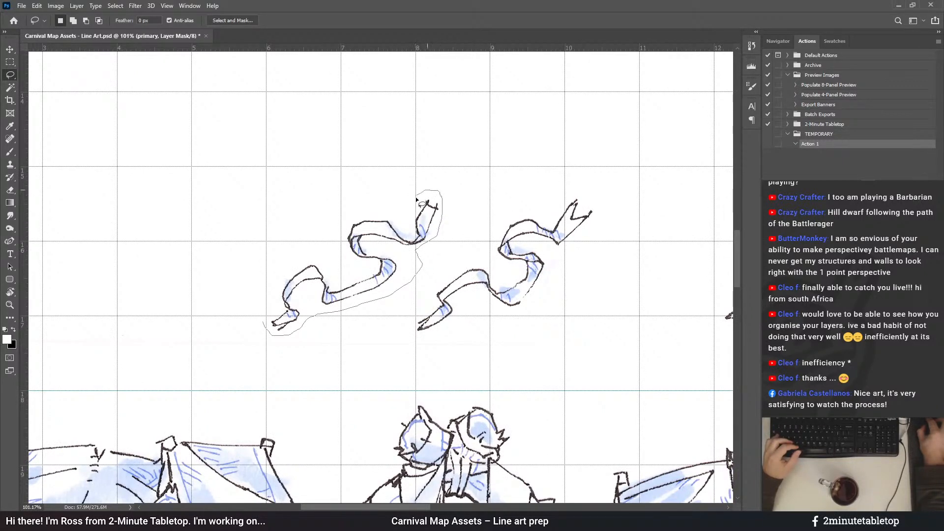
drag(274, 281, 273, 280)
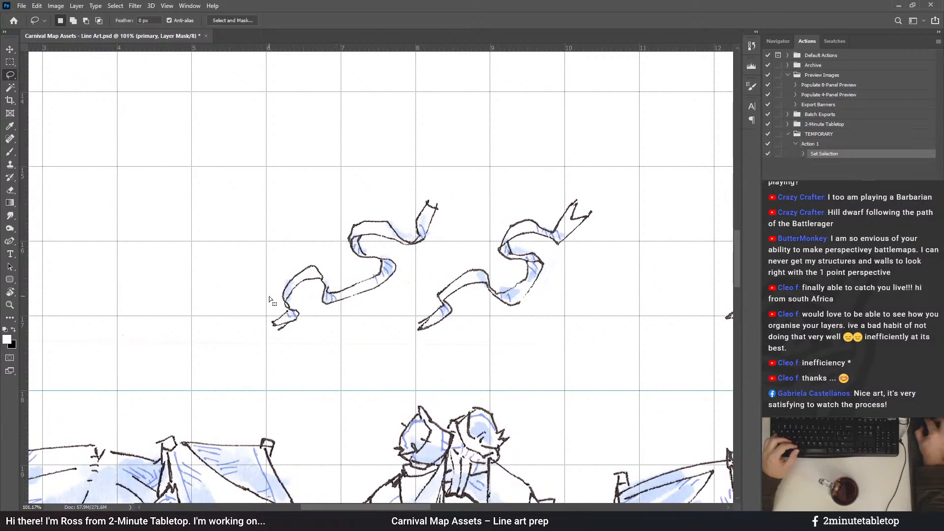
scroll(273, 279, down, 11)
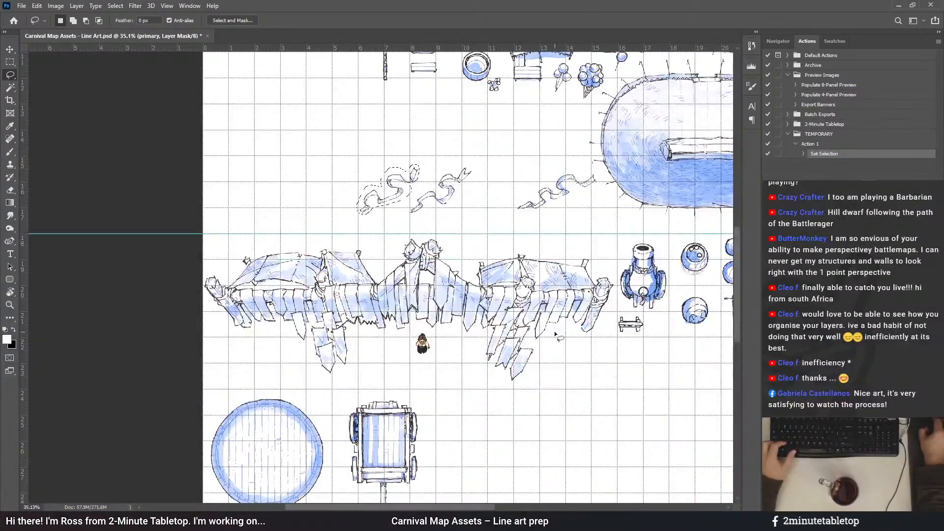
scroll(254, 287, down, 2)
scroll(604, 286, up, 2)
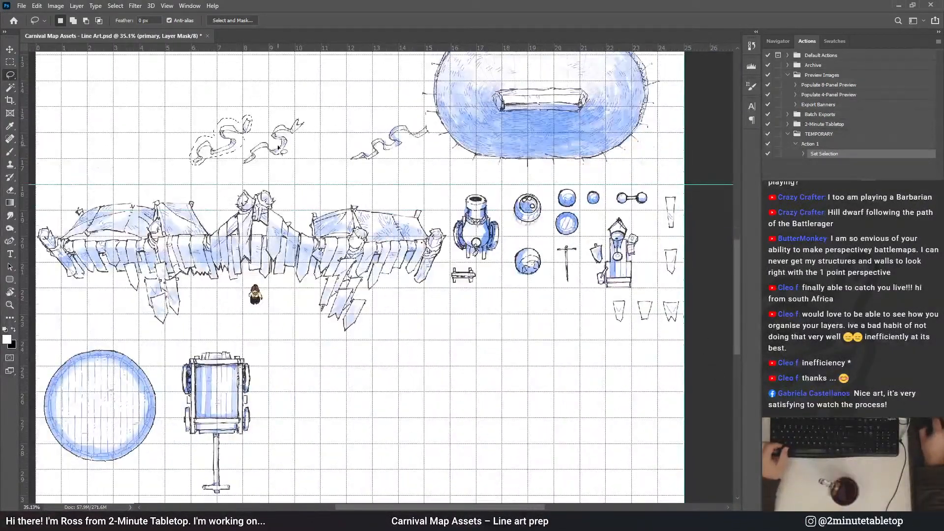
Move the lassoed ribbon to the empty space below the T-shaped pole, left of the row of small banners, and deselect it
mouse_move(459, 296)
mouse_down()
mouse_move(565, 295)
mouse_move(474, 297)
mouse_move(517, 301)
mouse_up()
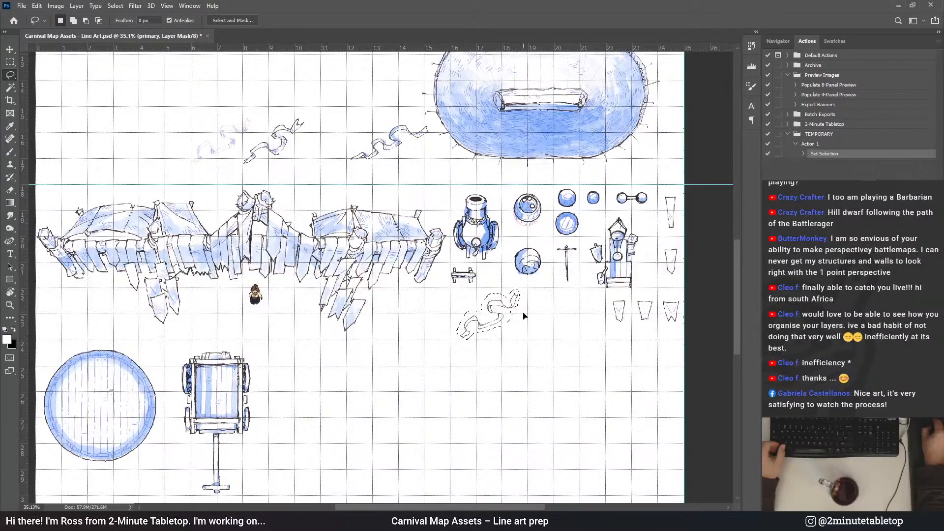
scroll(507, 364, up, 2)
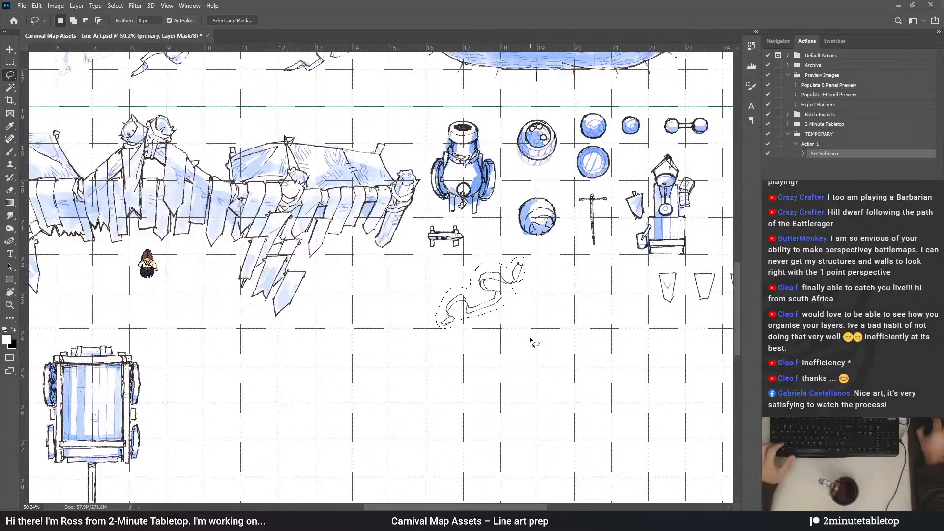
scroll(530, 337, up, 2)
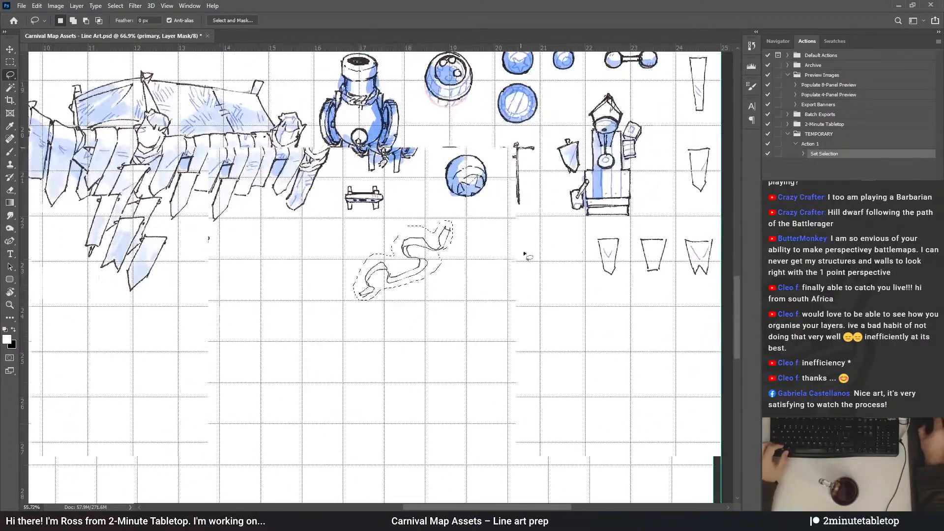
drag(450, 236, 570, 234)
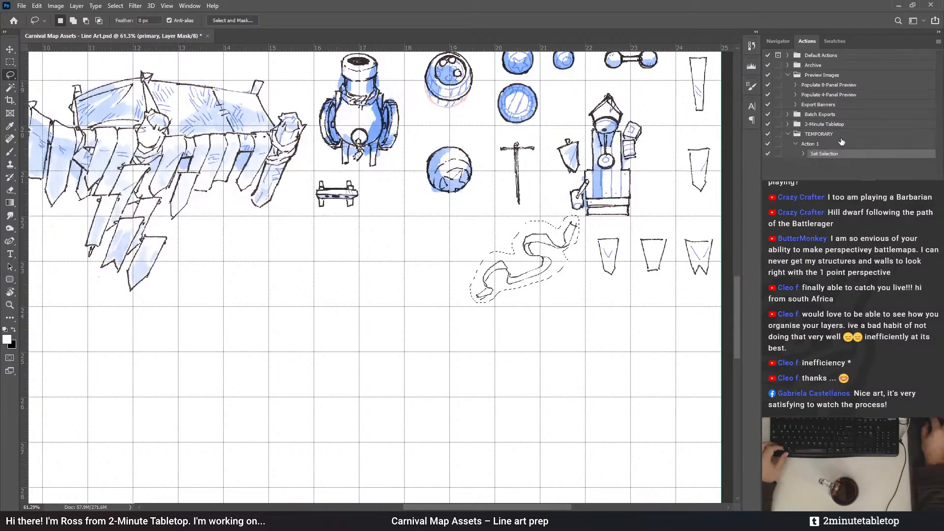
scroll(612, 265, up, 2)
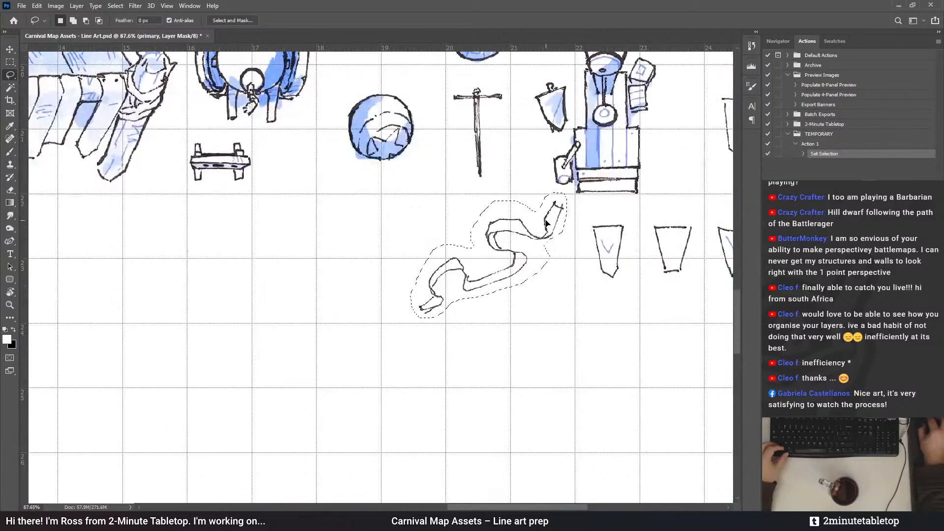
drag(547, 224, 548, 225)
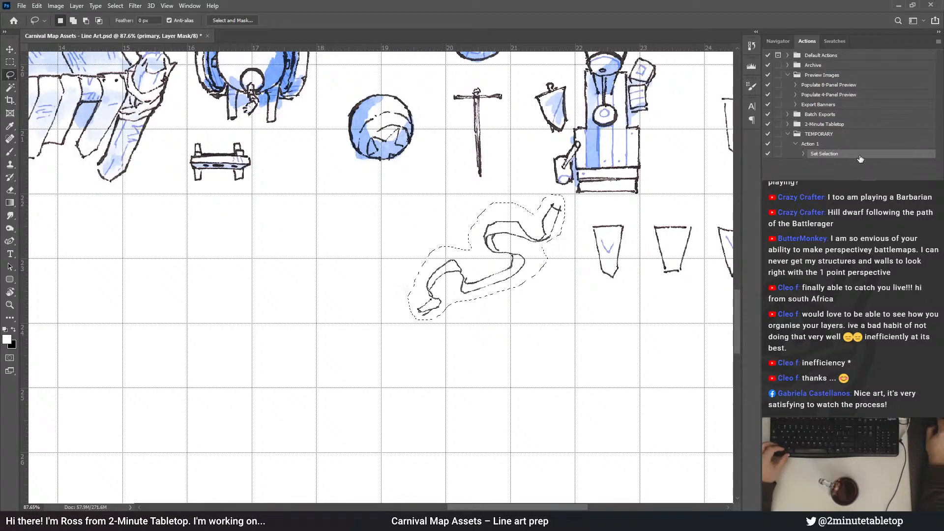
drag(555, 219, 552, 217)
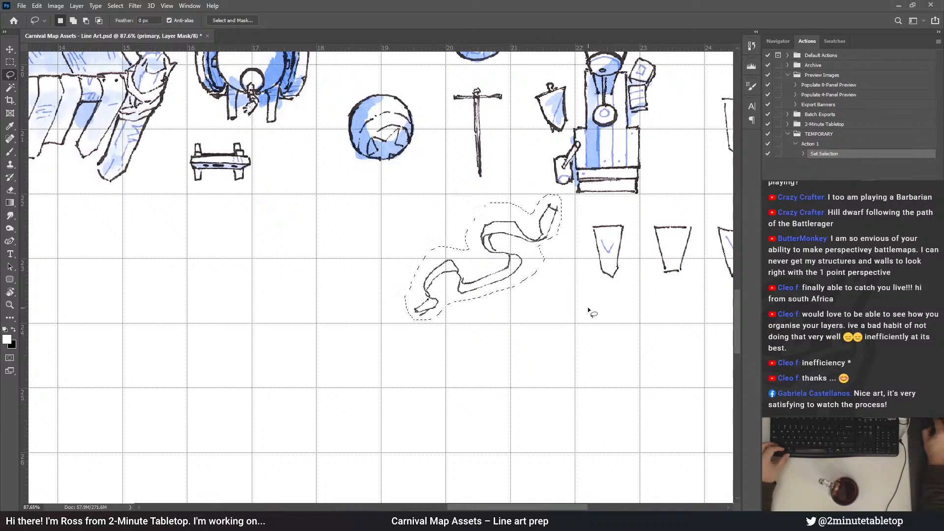
key(ctrl+d)
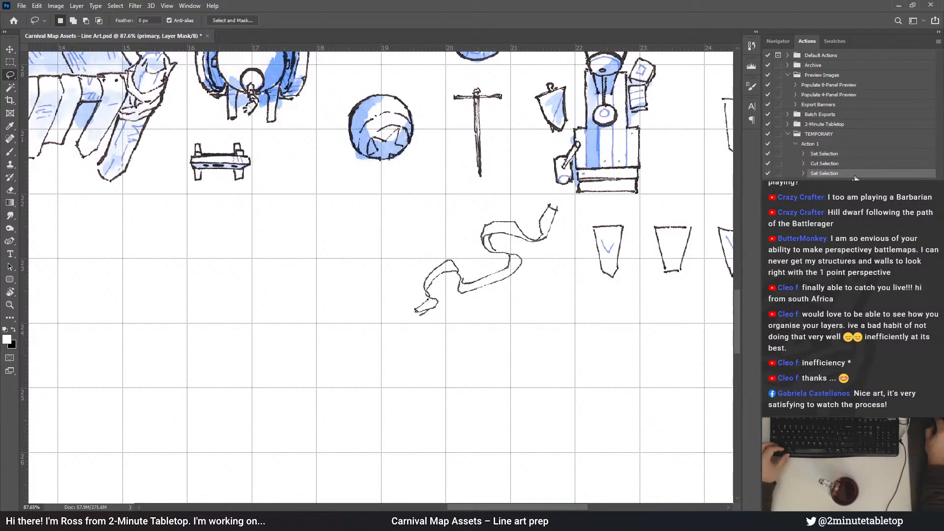
Create a new action named "Repeat line art transfer" in the TEMPORARY set and place it above Action 1
click(796, 144)
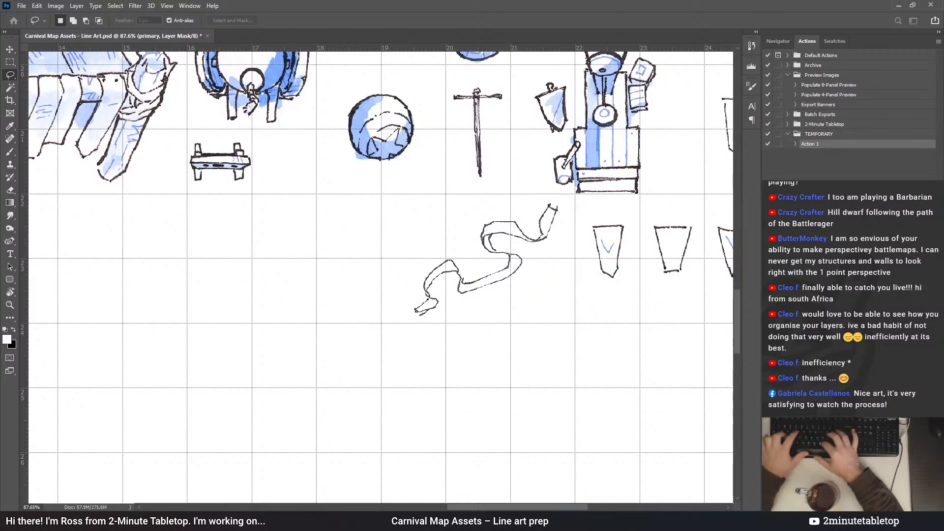
key(Return)
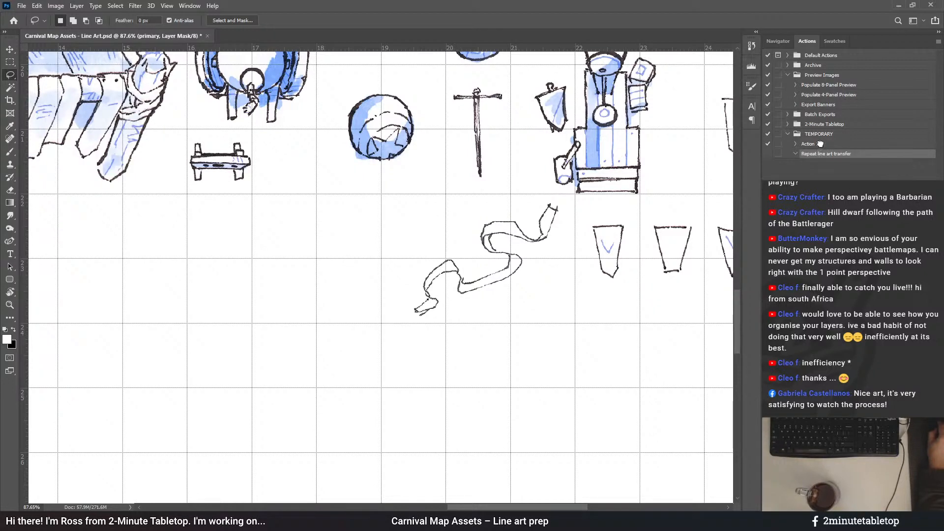
drag(820, 143, 825, 144)
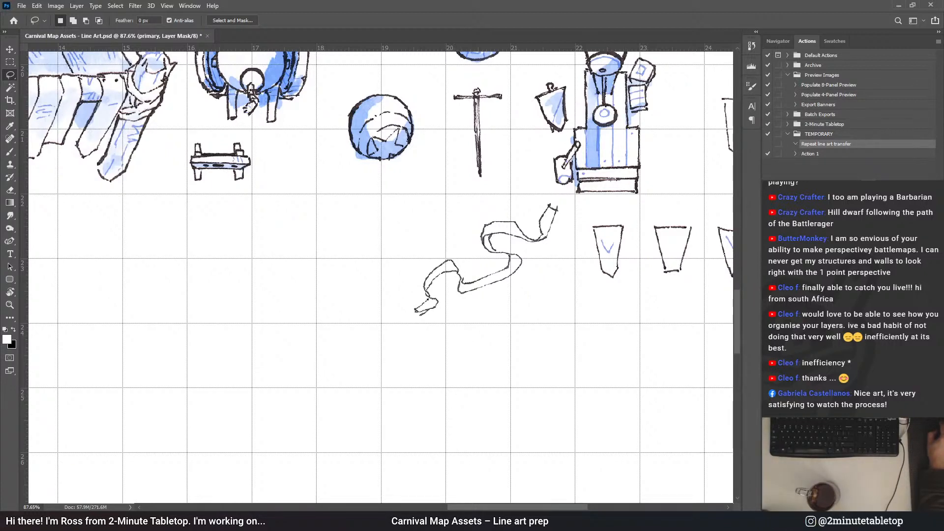
Record the new action so it plays Action 1 on the secondary, watercolor and TRANSFER ME layers and finishes by selecting the primary layer
key(alt+bracketright)
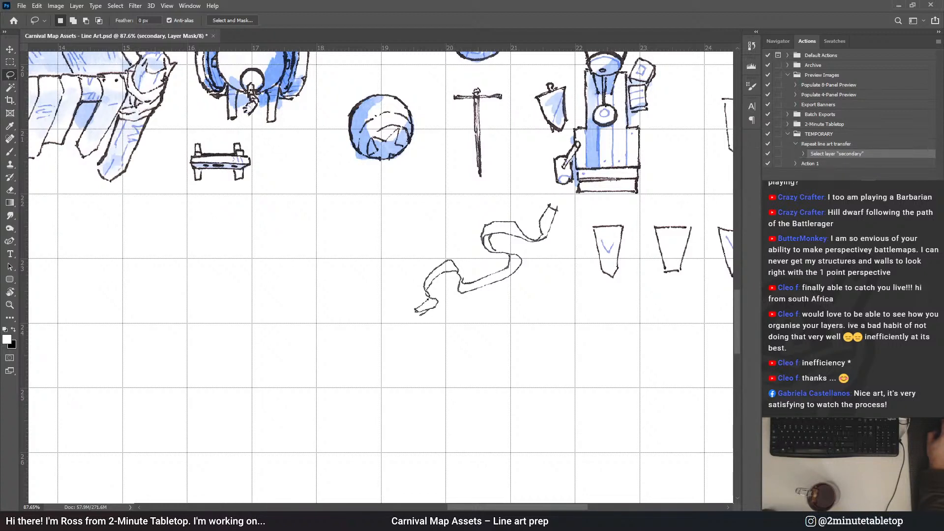
click(810, 164)
key(F2)
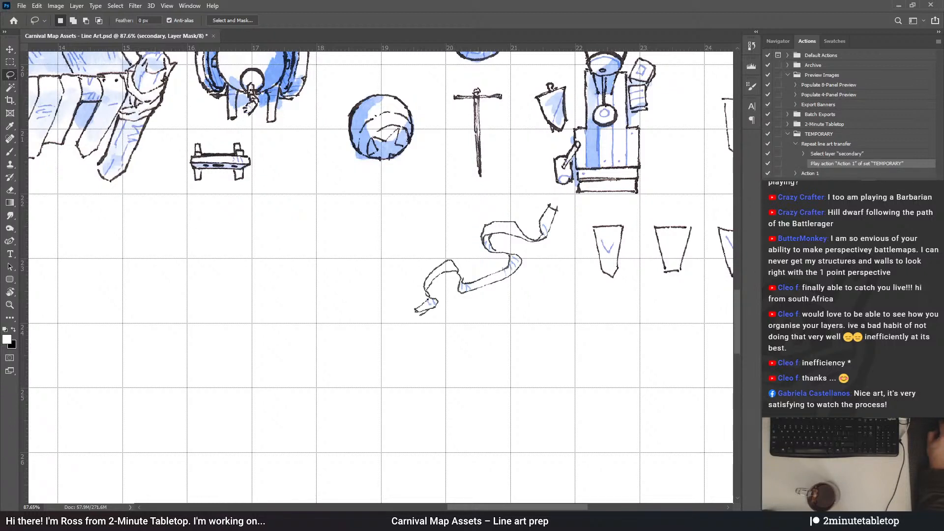
key(alt+bracketleft)
scroll(895, 107, down, 1)
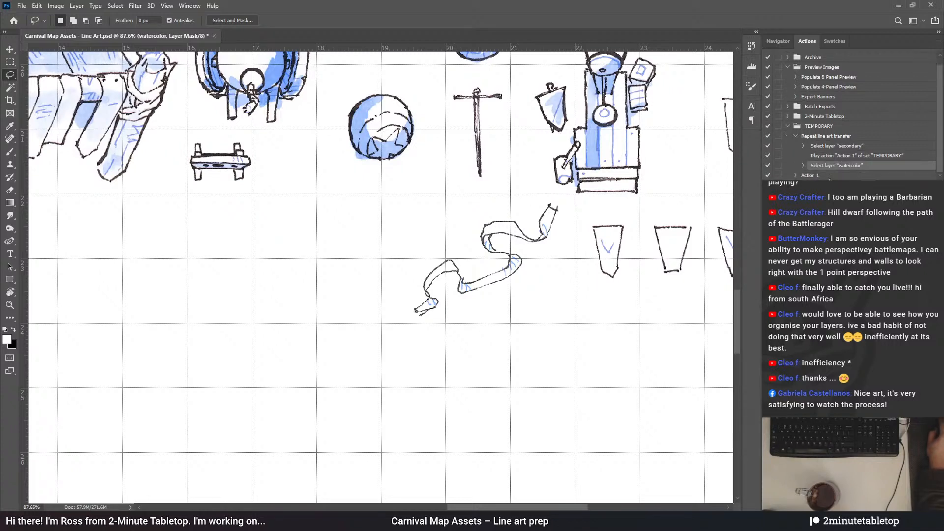
click(854, 175)
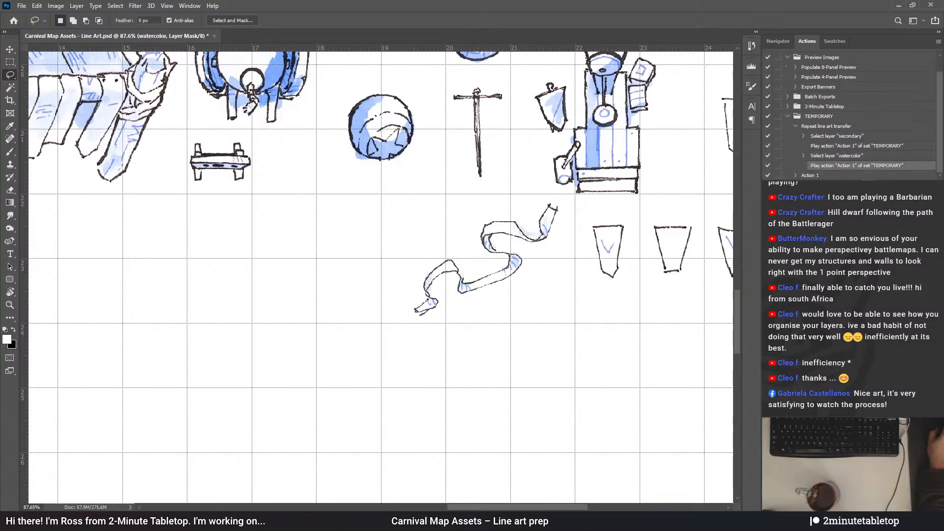
key(alt+bracketleft)
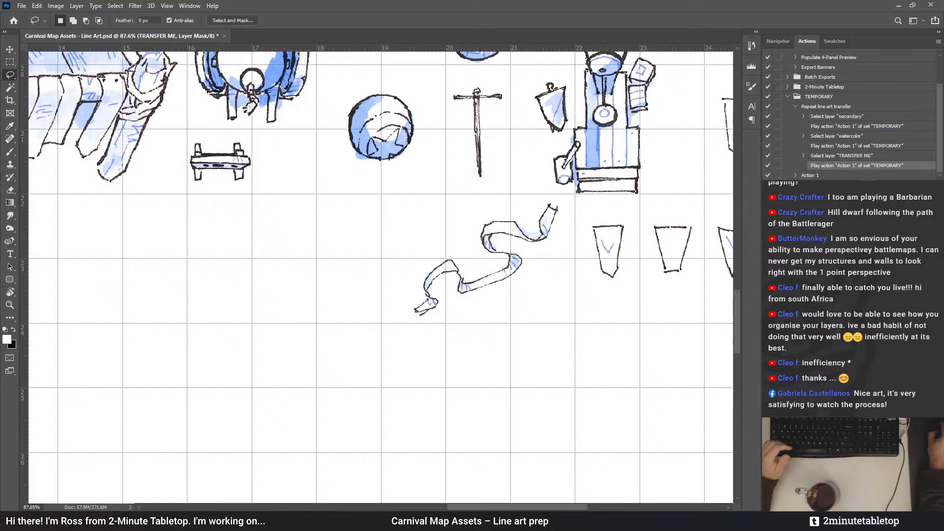
key(alt+[)
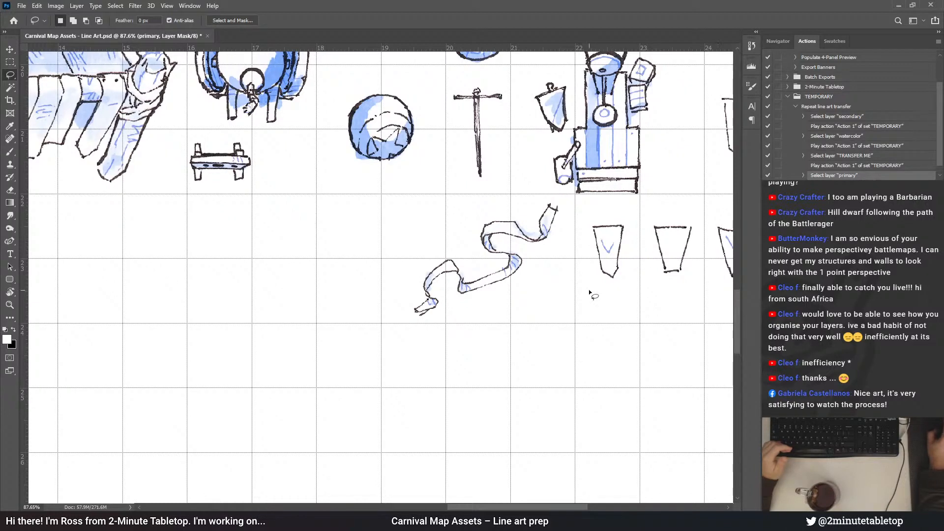
Clear the recorded ribbon-move steps out of Action 1 and start recording it afresh in the TEMPORARY set
click(795, 106)
click(811, 154)
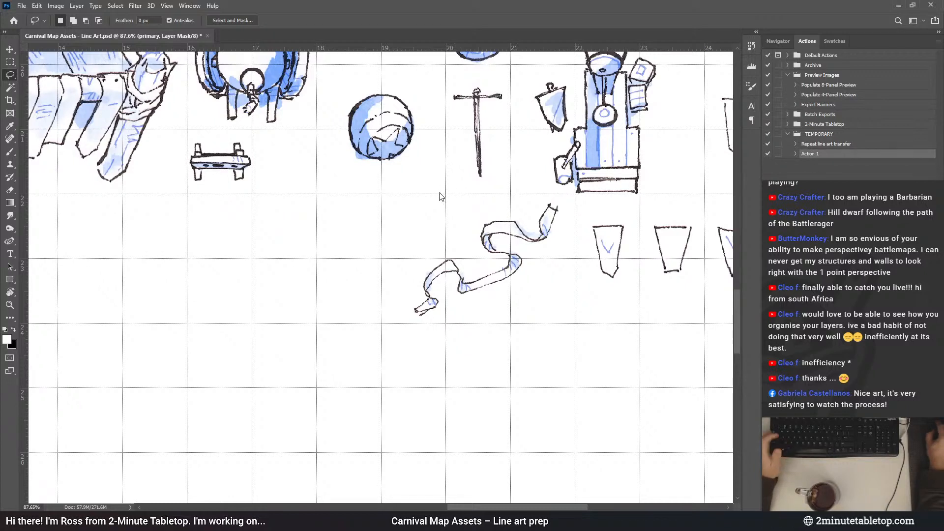
click(795, 143)
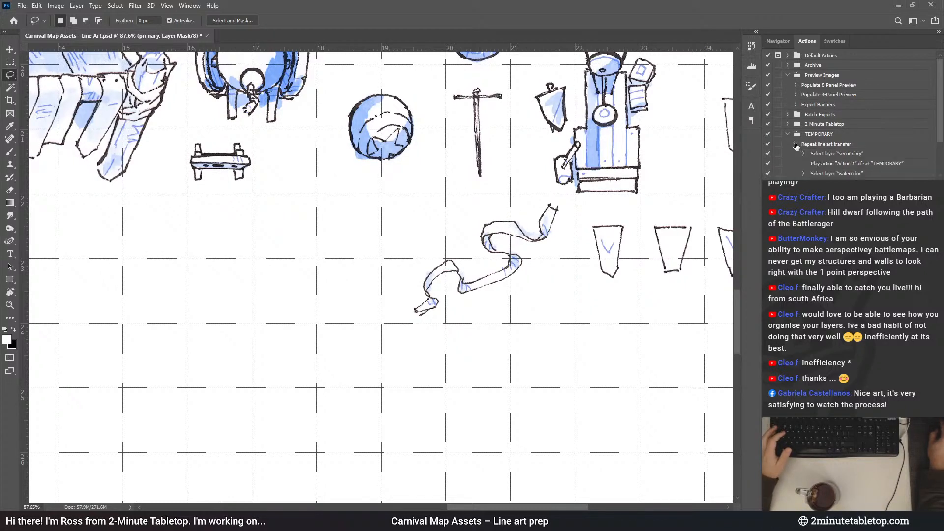
scroll(863, 126, down, 3)
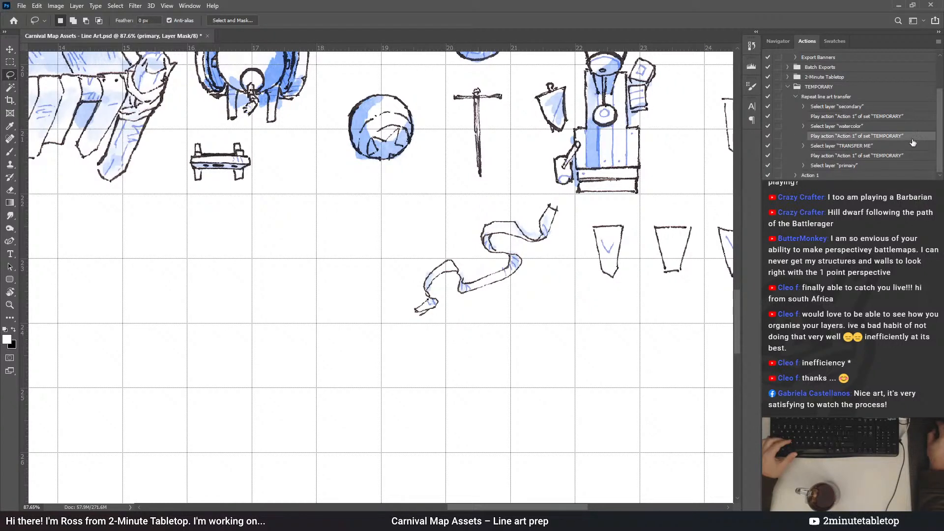
click(796, 175)
scroll(816, 170, down, 1)
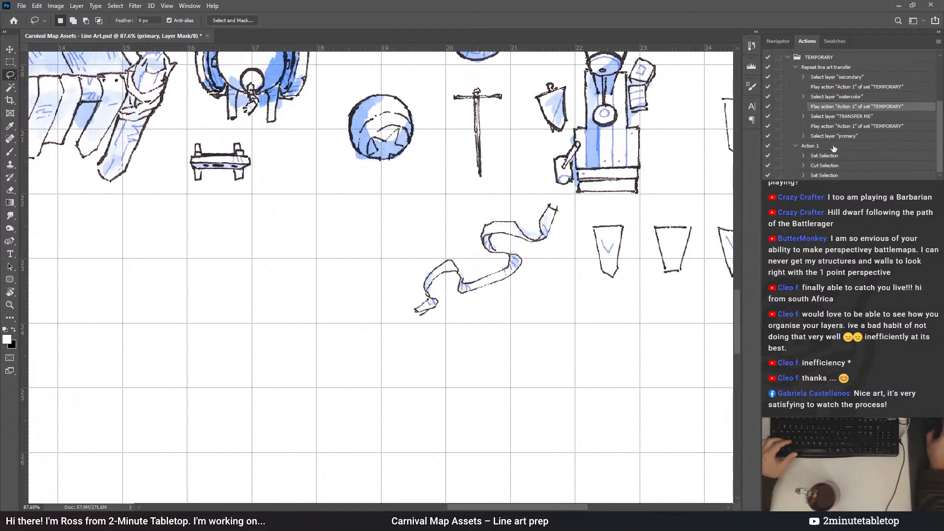
shift+click(821, 175)
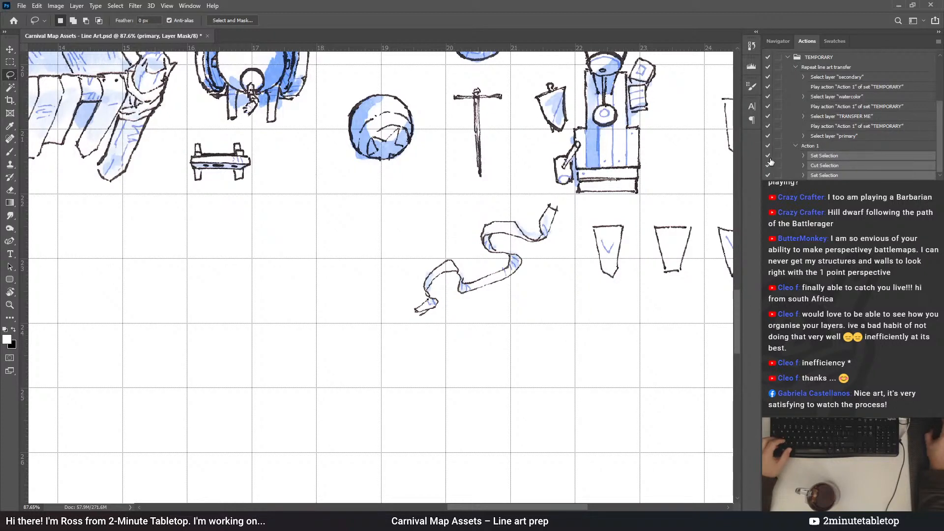
click(816, 146)
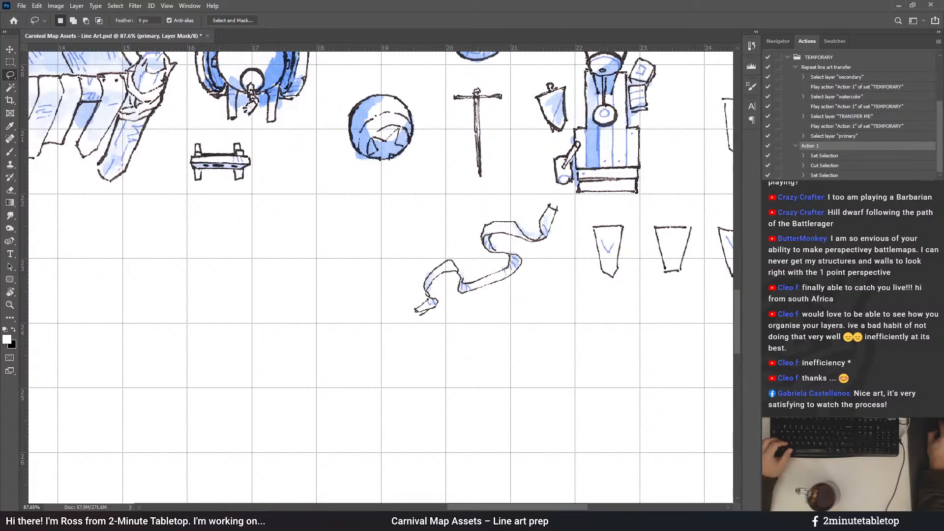
key(F2)
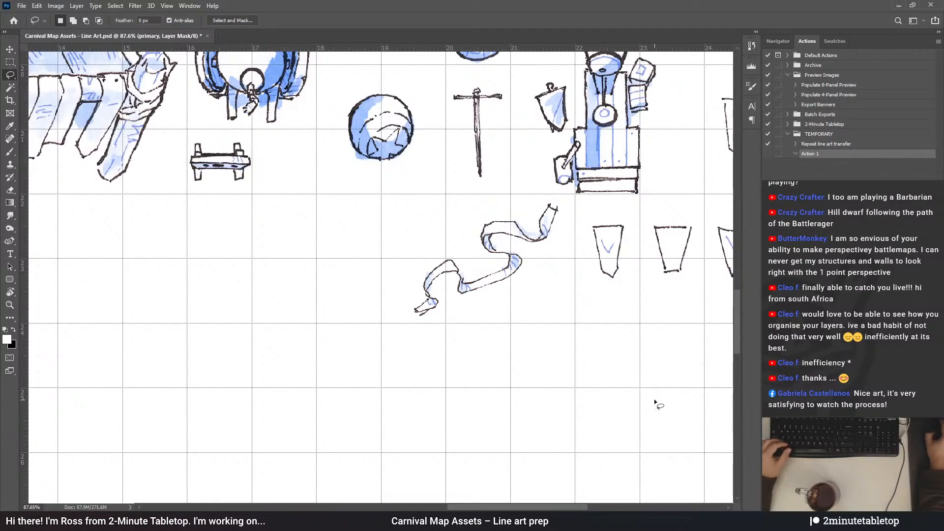
Lasso the fork-tailed ribbon above the animal-topped centre of the tent structure on the primary layer
scroll(701, 461, down, 4)
scroll(692, 461, down, 2)
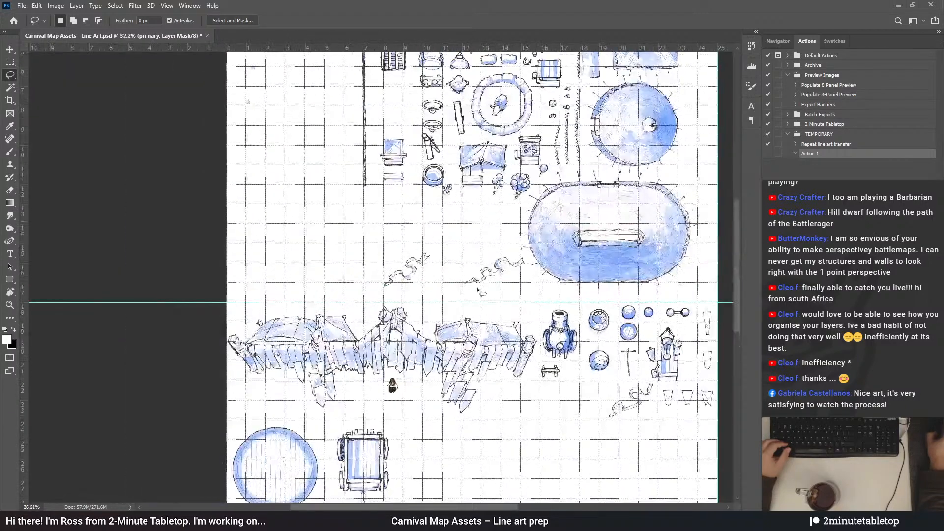
scroll(382, 274, up, 5)
scroll(339, 240, up, 3)
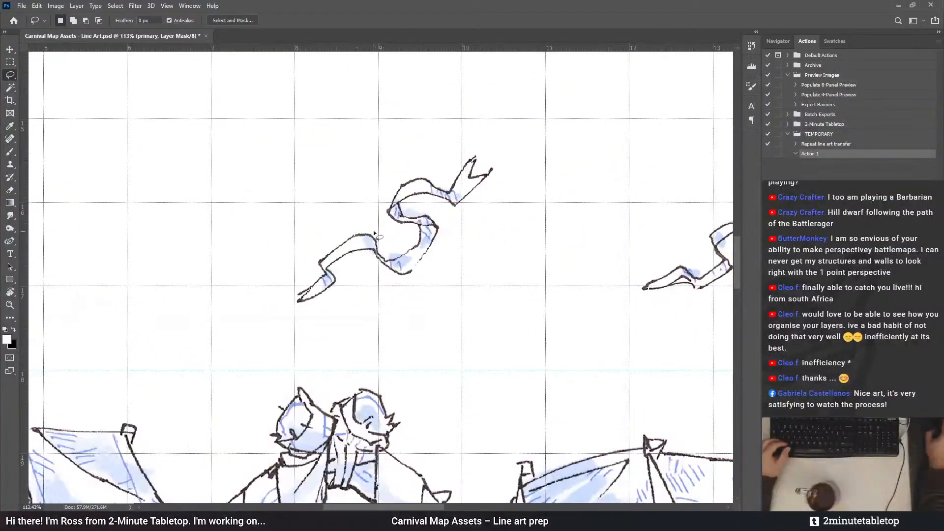
scroll(388, 201, down, 7)
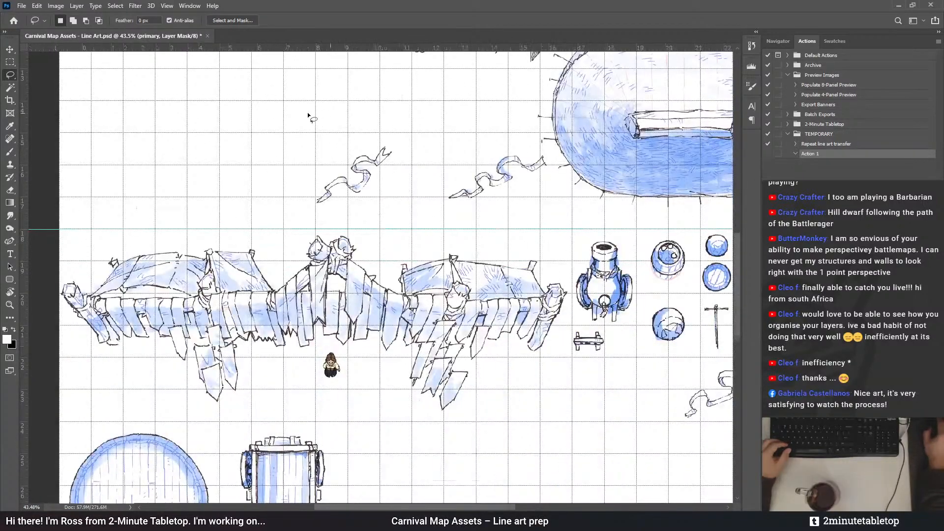
scroll(307, 112, down, 2)
scroll(517, 235, up, 4)
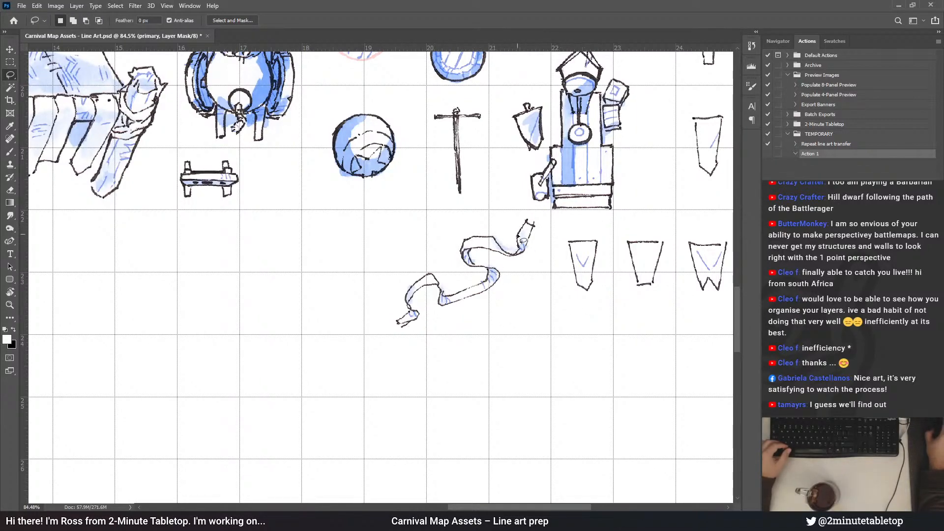
scroll(615, 384, down, 5)
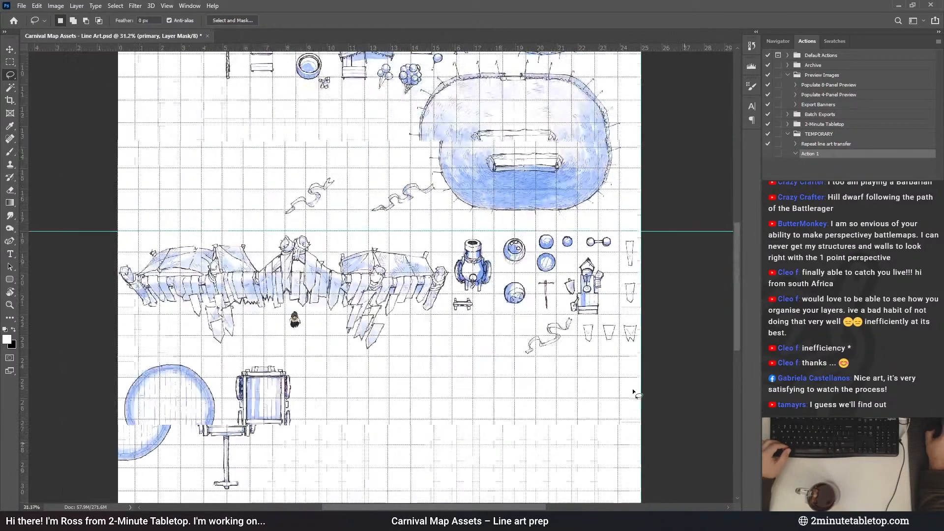
scroll(634, 394, down, 2)
scroll(346, 225, up, 3)
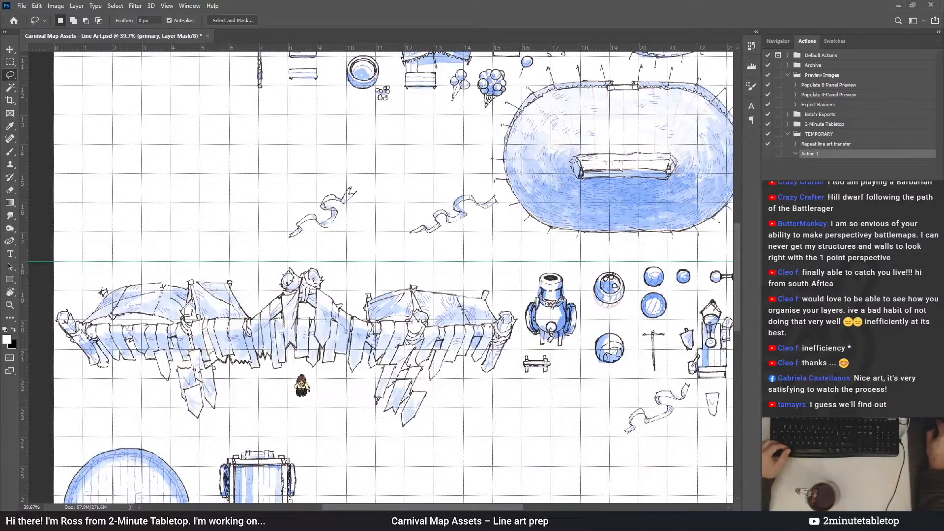
scroll(340, 215, up, 5)
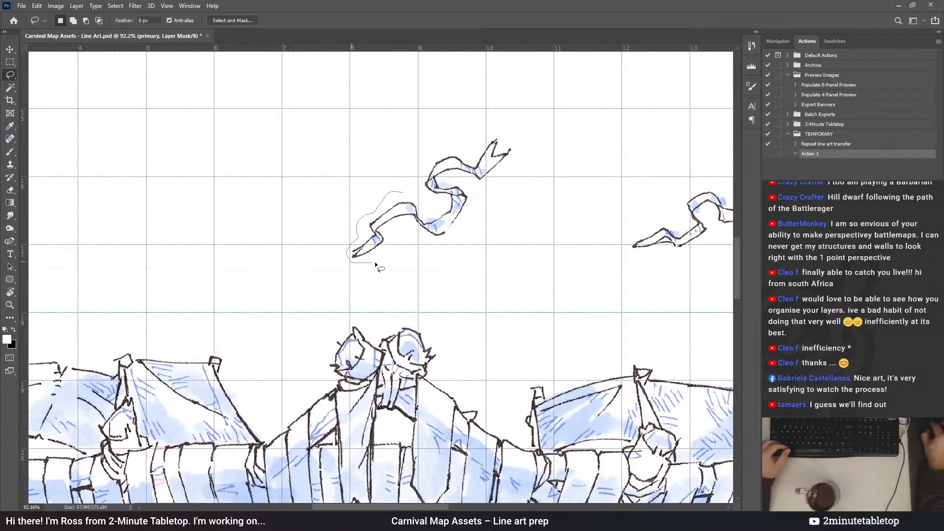
mouse_move(376, 266)
mouse_down()
mouse_move(392, 248)
mouse_move(467, 228)
mouse_move(478, 201)
mouse_move(520, 178)
mouse_move(516, 127)
mouse_move(424, 154)
mouse_up()
Move the lassoed fork-tailed ribbon to the space left of the relocated ribbon, deselect it, and select the Repeat line art transfer action
scroll(424, 153, down, 5)
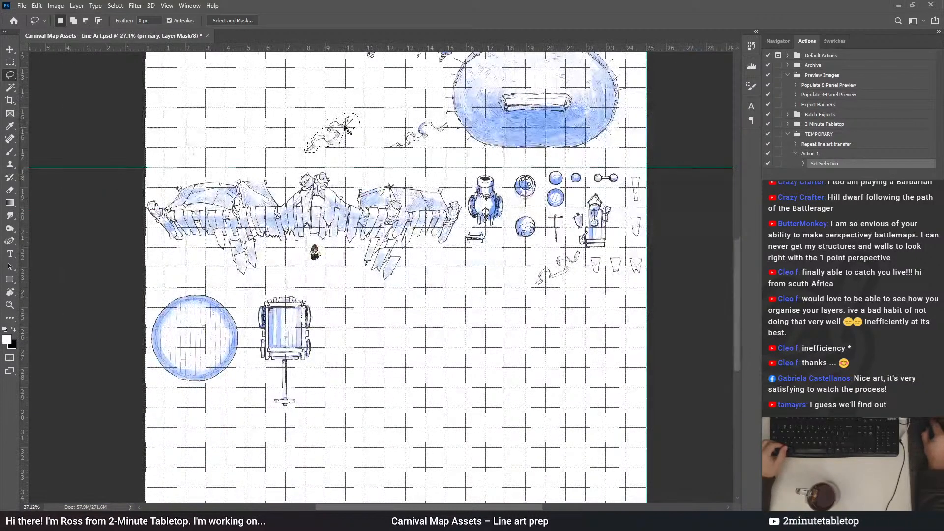
drag(344, 127, 508, 262)
scroll(509, 259, up, 3)
scroll(510, 272, up, 2)
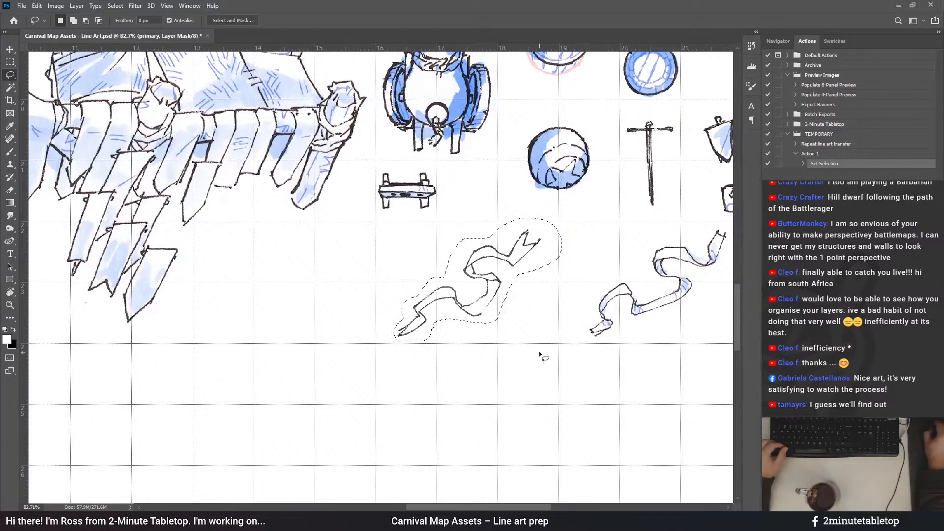
key(ctrl+d)
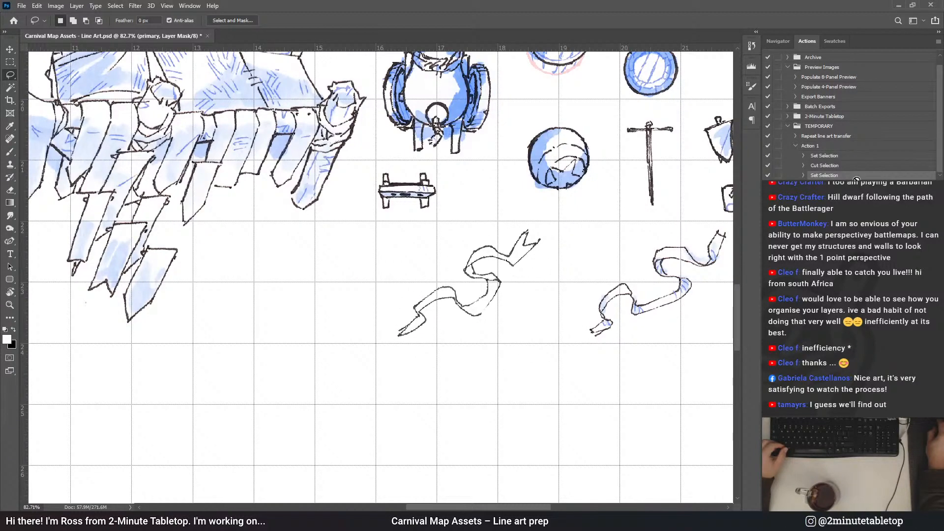
click(824, 138)
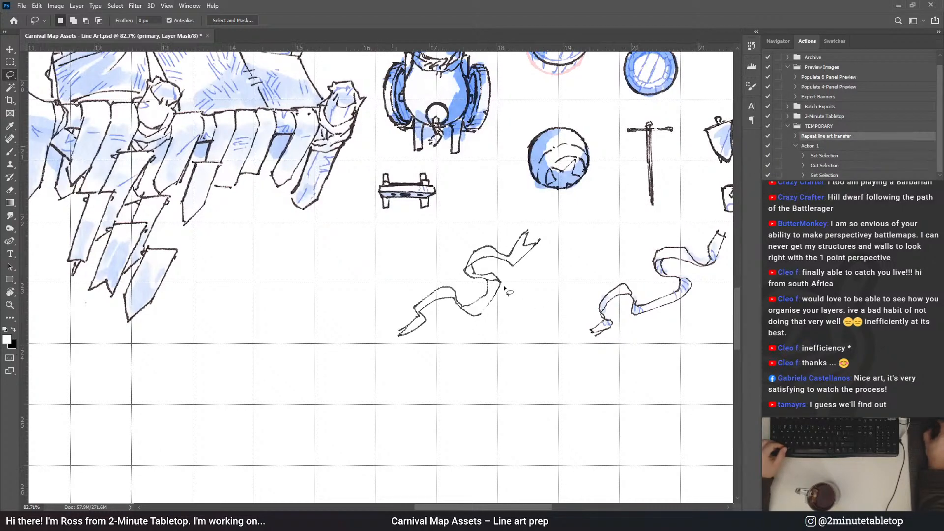
Try replaying the fork-tailed ribbon's move with the Repeat line art transfer action, and inspect its secondary-layer selection step
scroll(506, 285, up, 2)
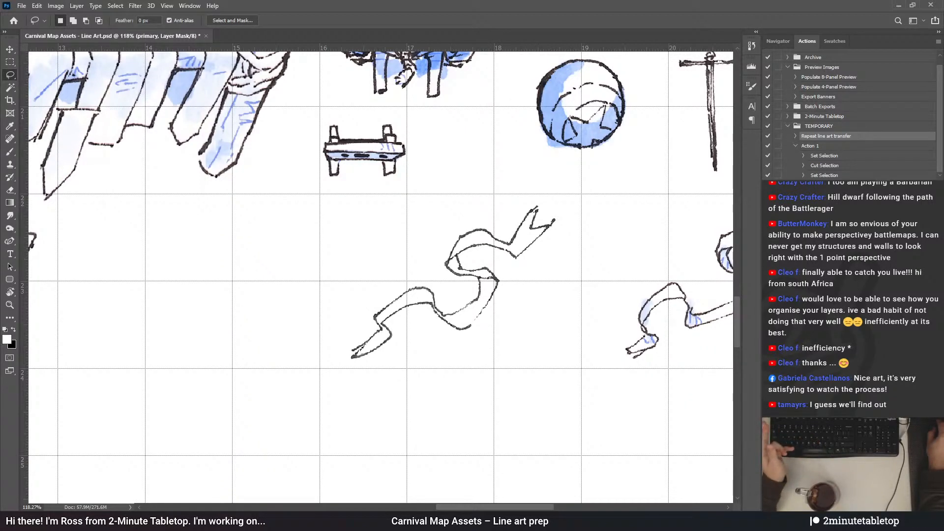
key(F2)
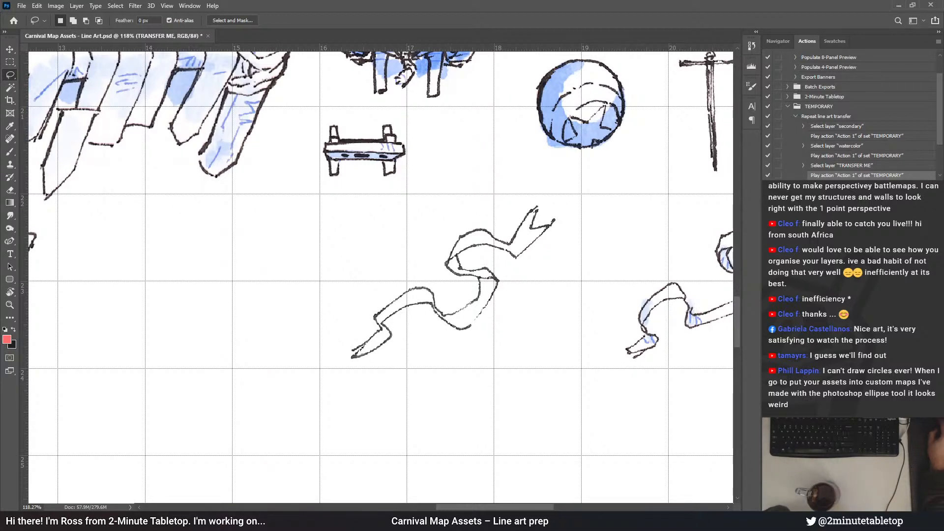
click(804, 126)
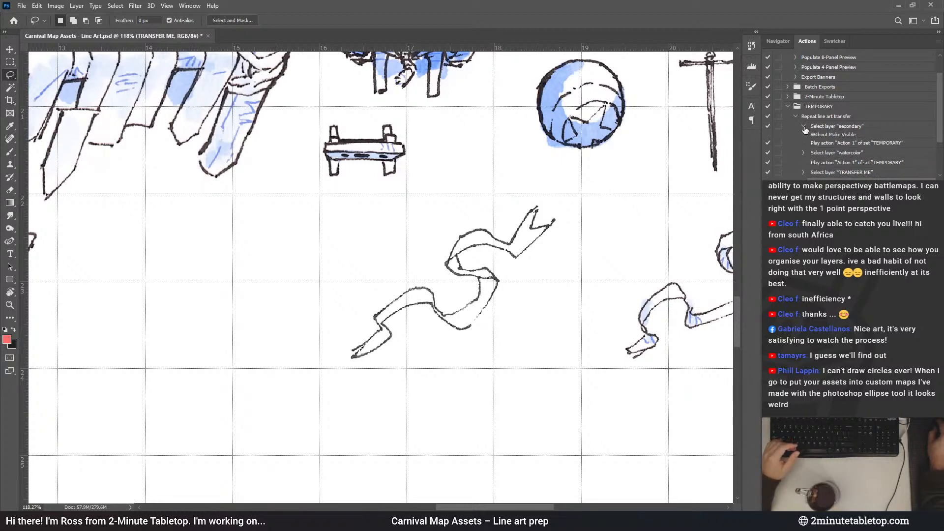
click(803, 126)
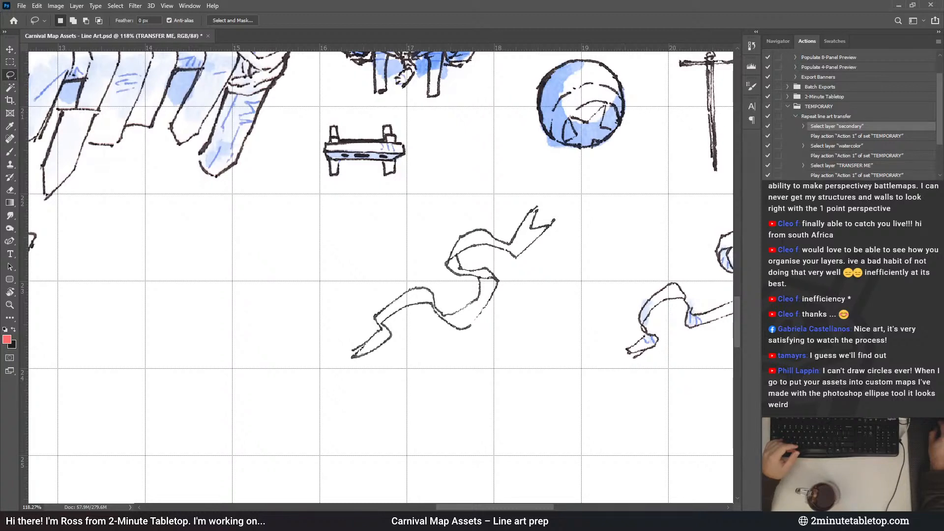
Replace the secondary-layer selection step in Repeat line art transfer with a newly recorded one followed by selecting the layer's mask channel
ctrl+double_click(835, 126)
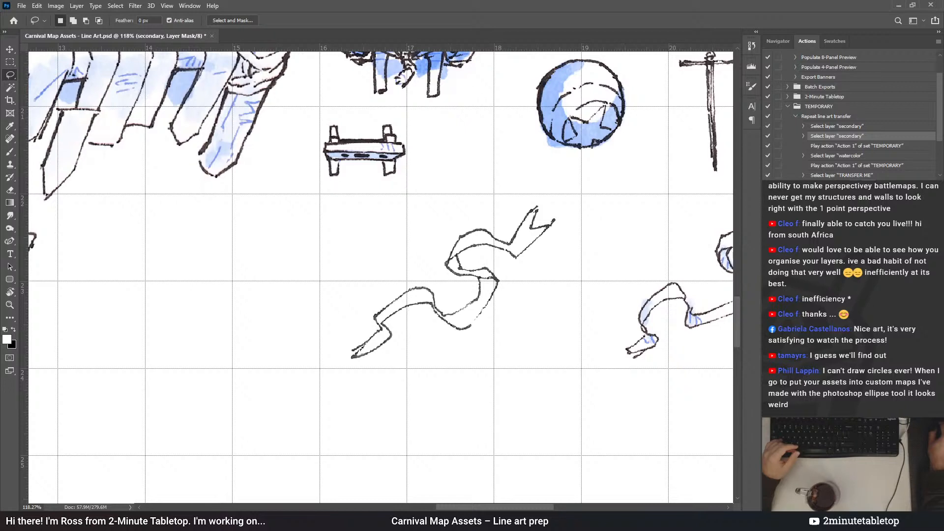
click(803, 136)
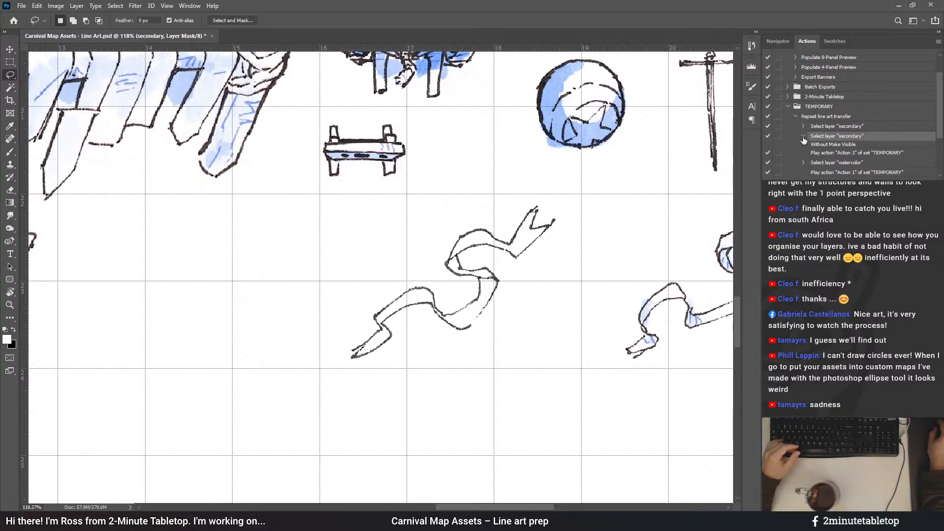
key(ctrl+2)
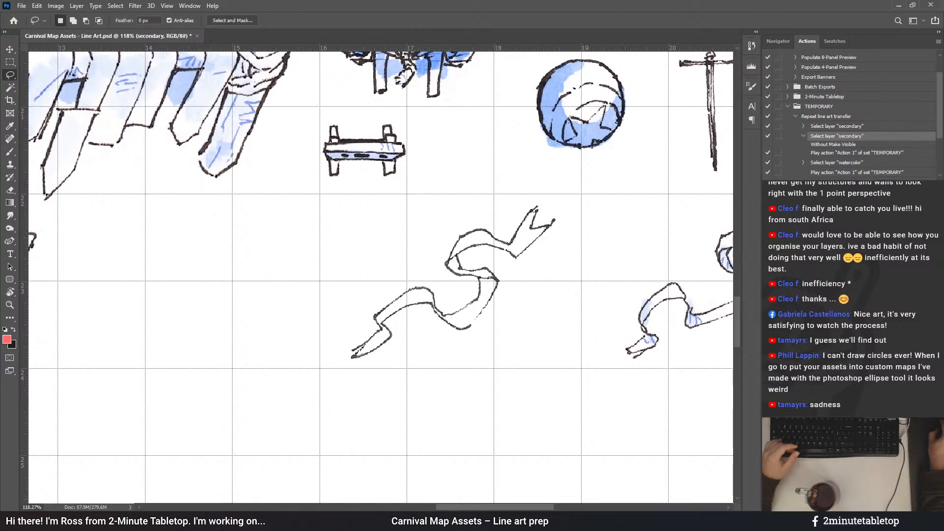
key(ctrl+backslash)
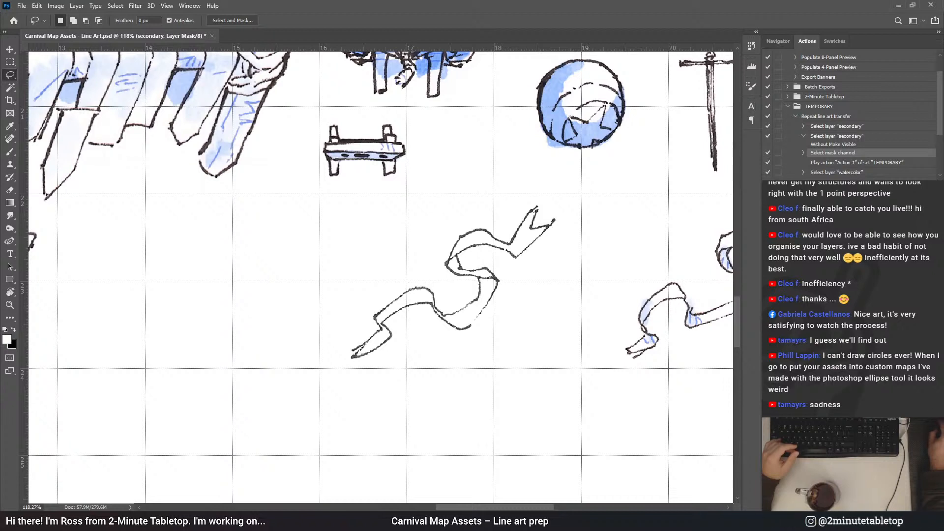
click(802, 136)
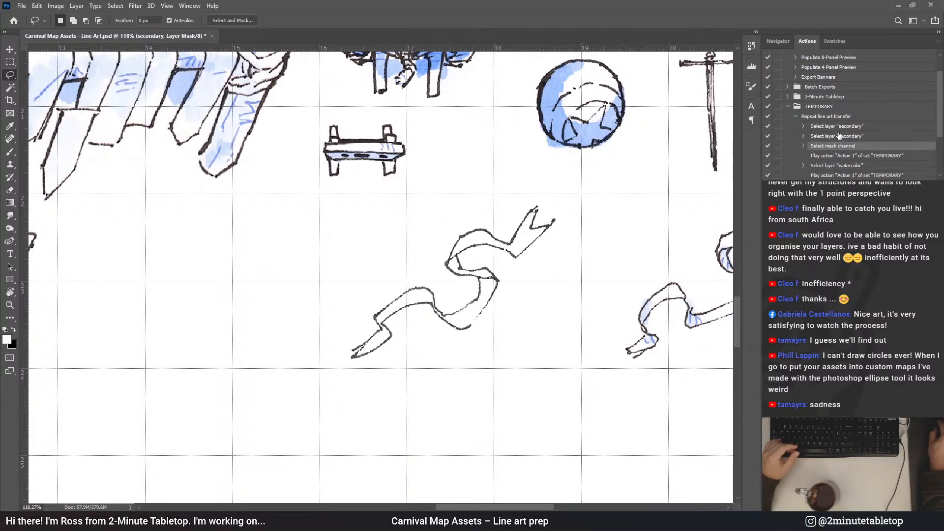
click(837, 127)
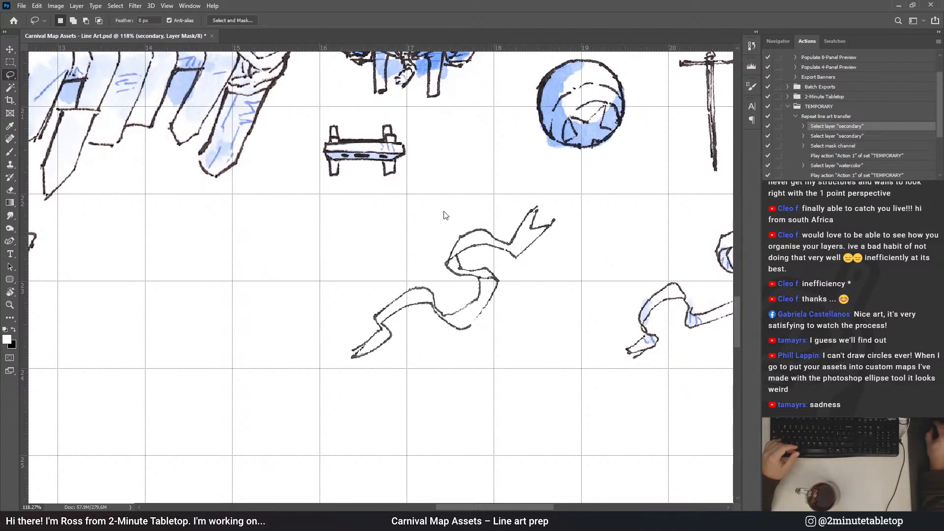
key(Delete)
Record a mask channel selection after both the watercolor and TRANSFER ME layer selections in the Repeat line art transfer action
scroll(820, 129, down, 2)
scroll(819, 129, down, 1)
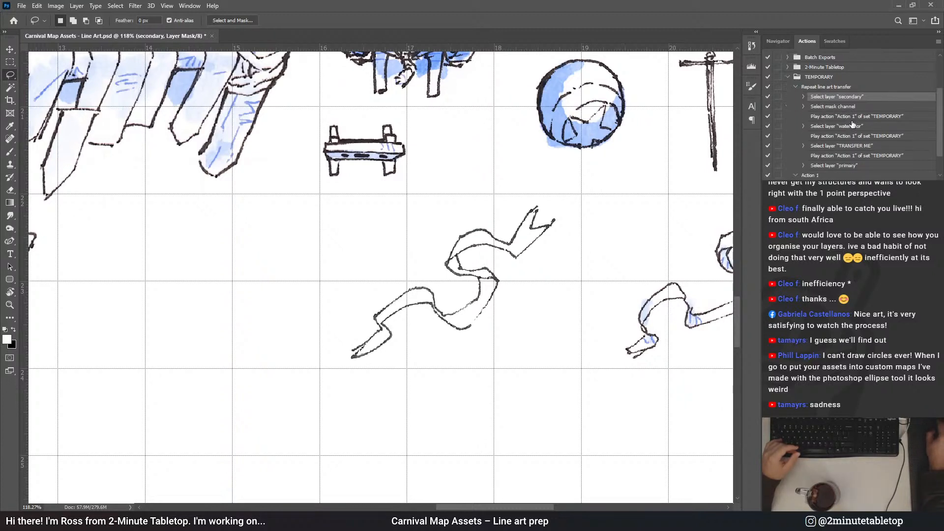
click(851, 126)
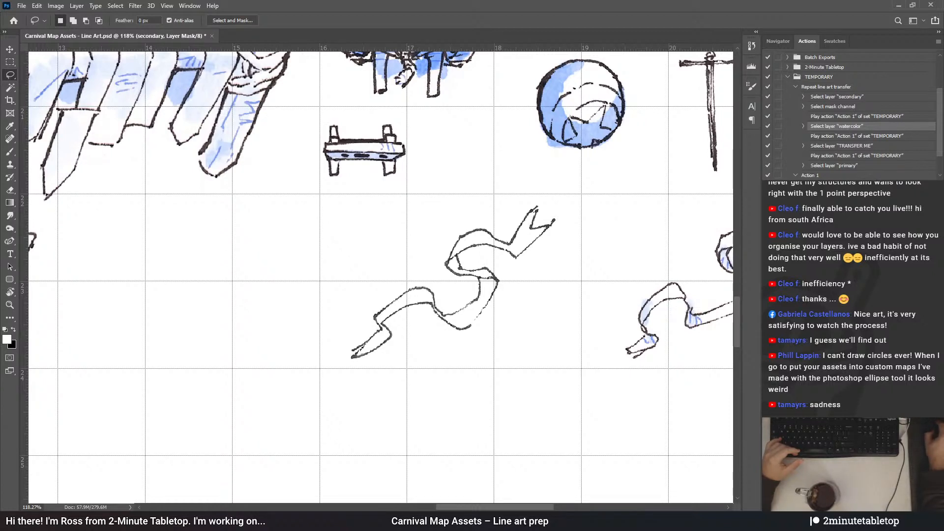
key(alt+bracketleft)
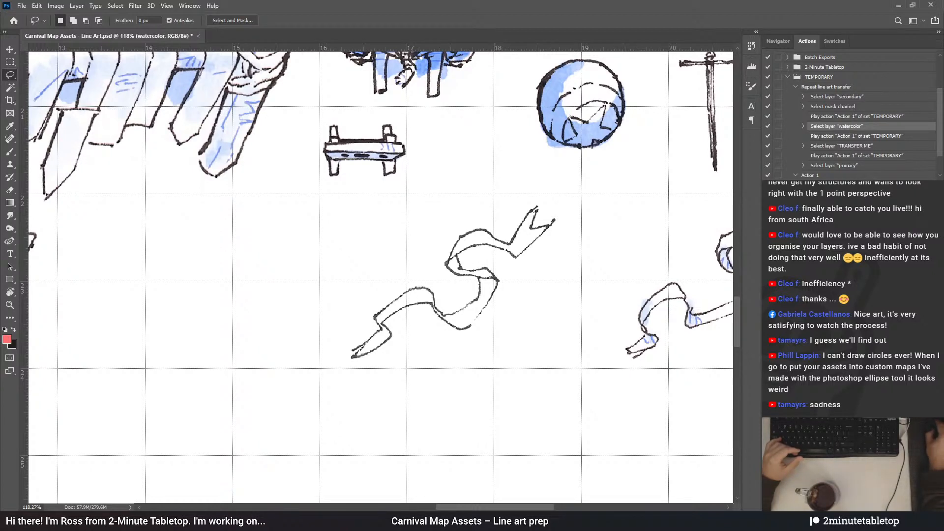
key(ctrl+backslash)
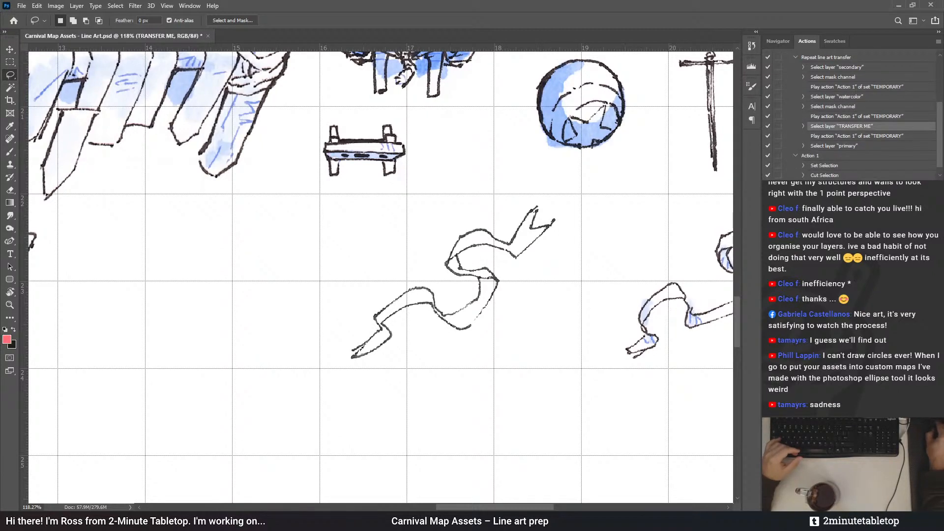
key(ctrl+backslash)
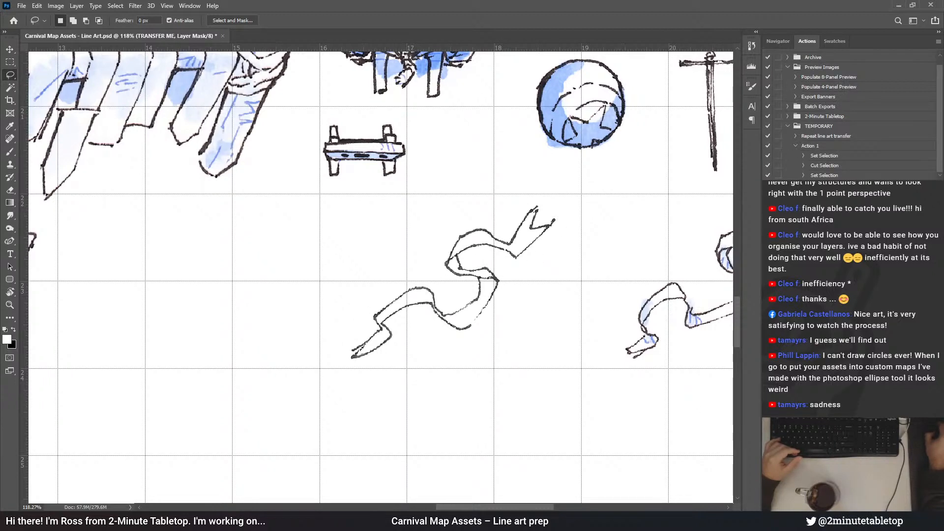
Try playing the Repeat line art transfer action, and step down through the raw secondary, raw primary and raw watercolor layers
click(810, 138)
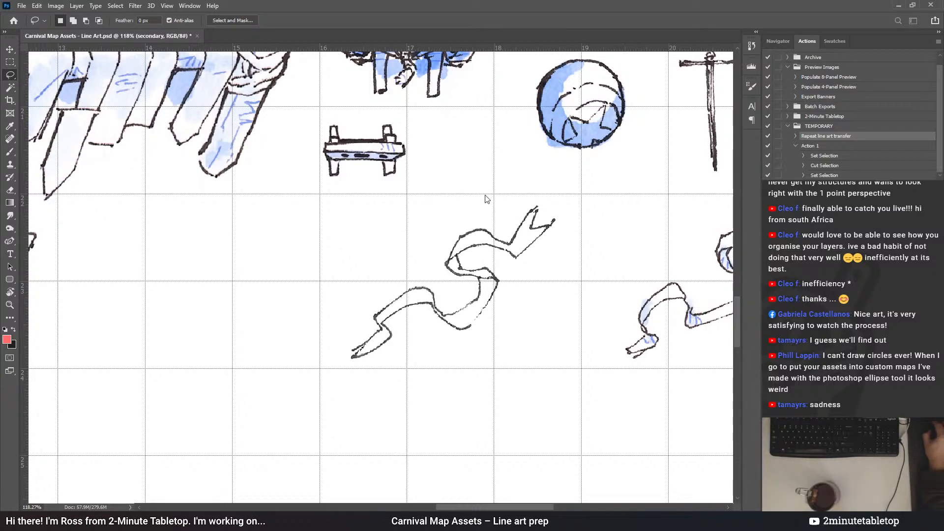
key(F2)
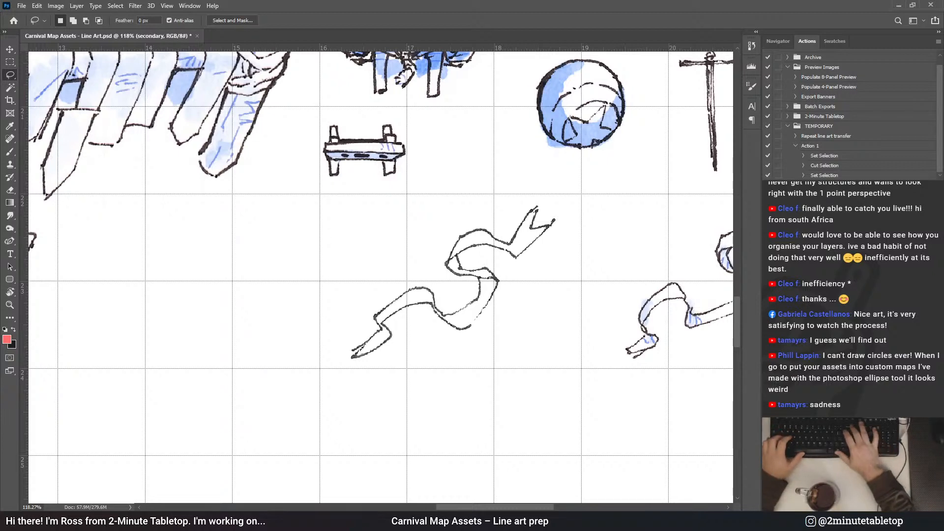
key(alt+bracketleft)
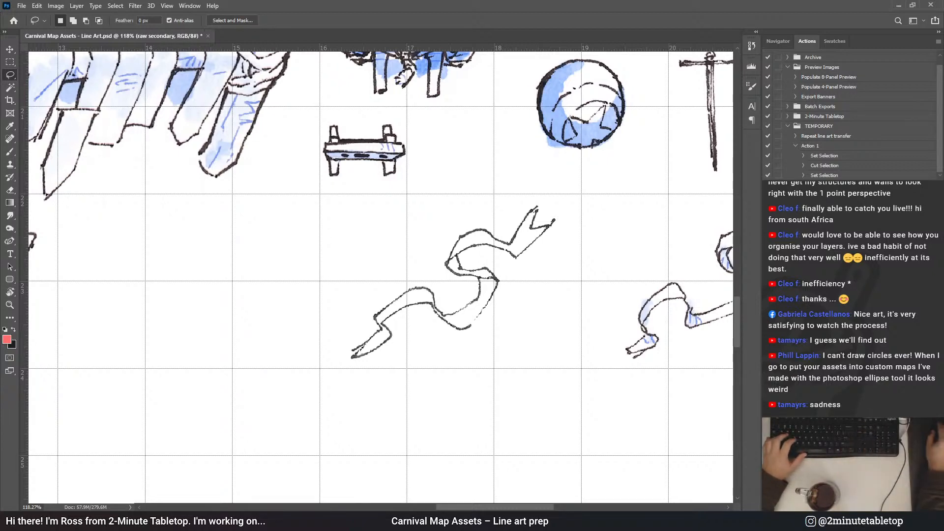
key(alt+bracketleft)
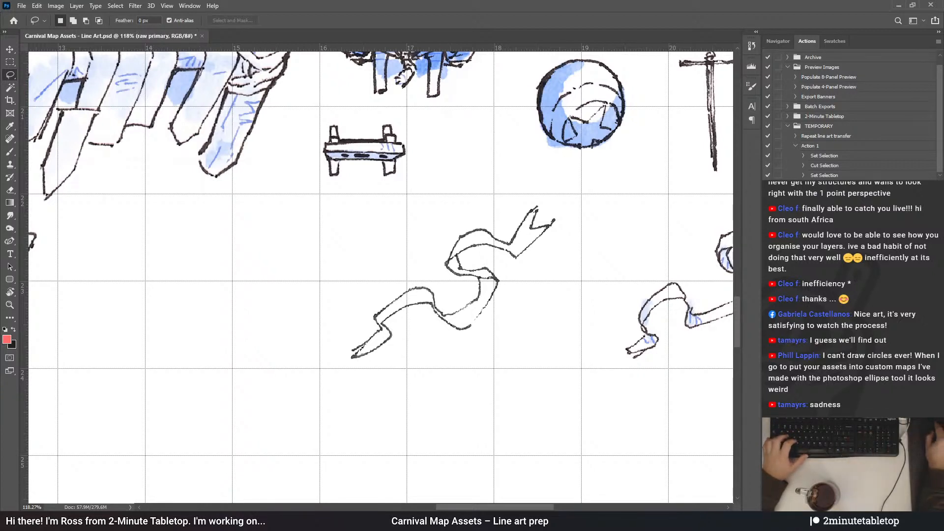
key(alt+bracketleft)
key(alt+bracketleft)
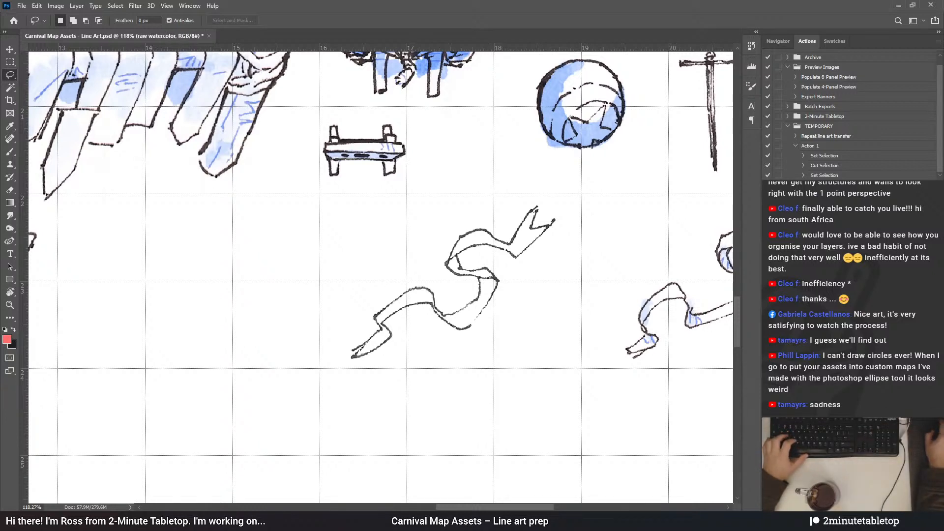
Target the primary layer's mask and replay Repeat line art transfer to bring the blue shading into the moved fork-tailed ribbon
key(F2)
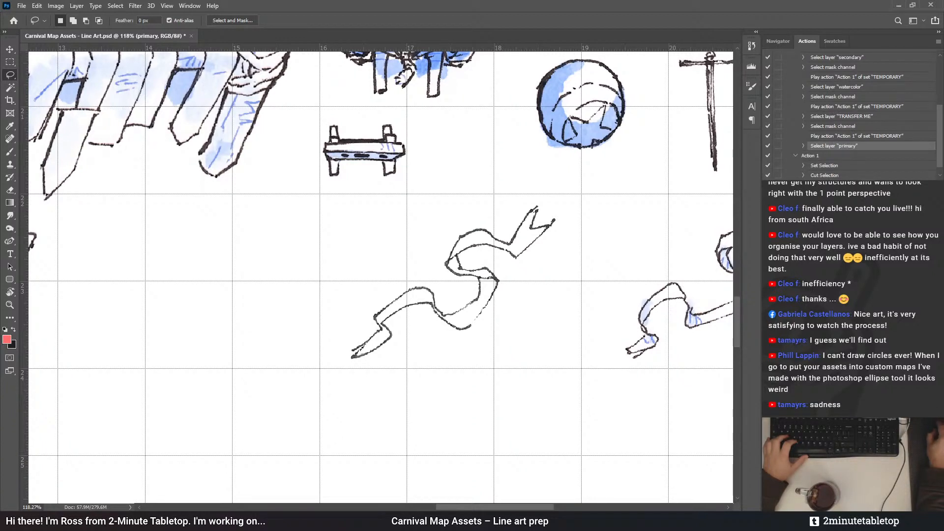
scroll(861, 122, up, 1)
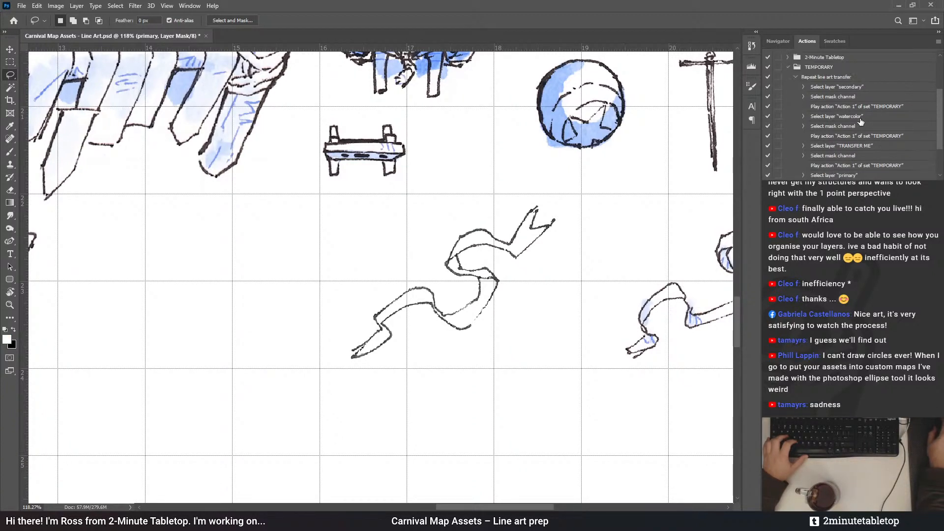
click(797, 78)
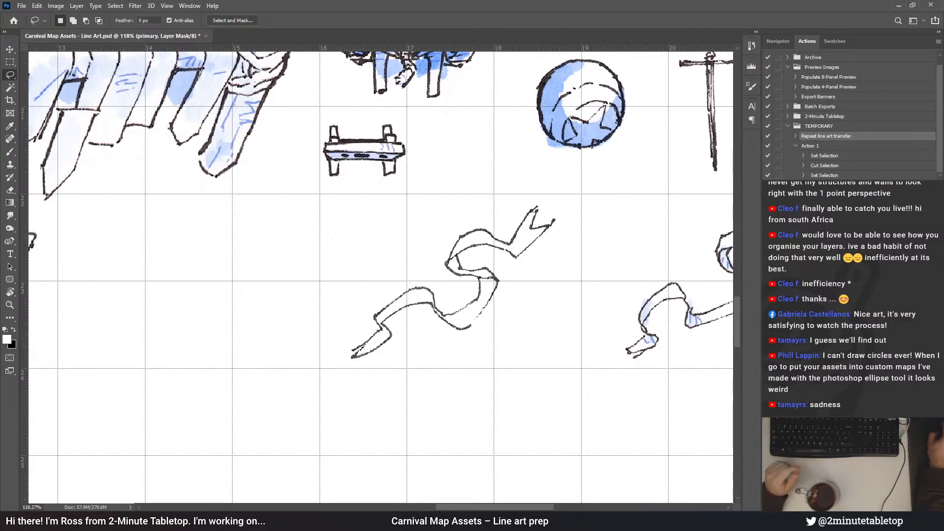
key(F2)
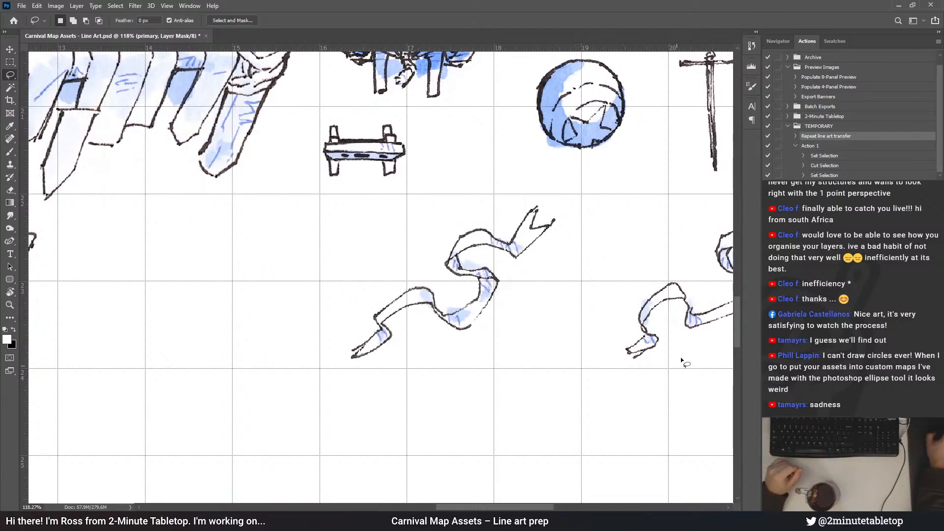
Draw an unconstrained elliptical marquee about 4.3 by 2.8 grid squares in the empty area below the stalls, and clear it
scroll(683, 361, down, 8)
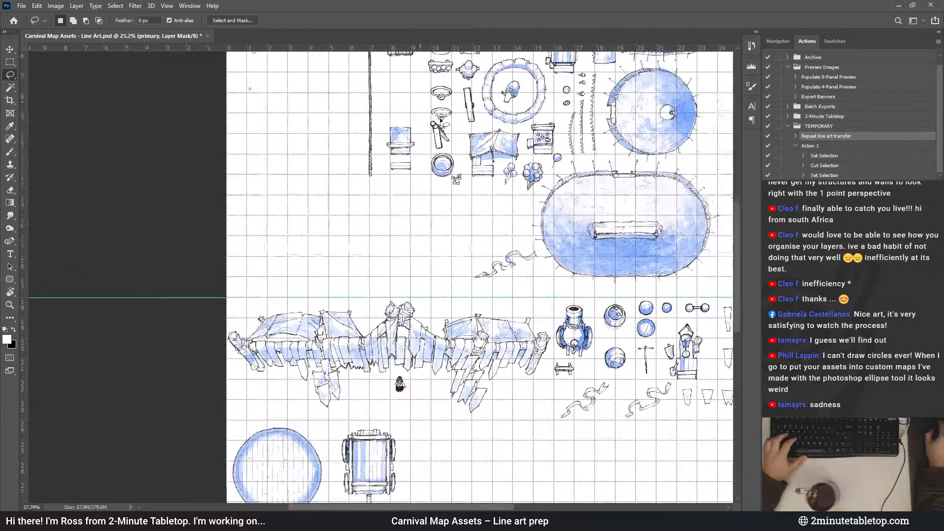
scroll(427, 157, up, 4)
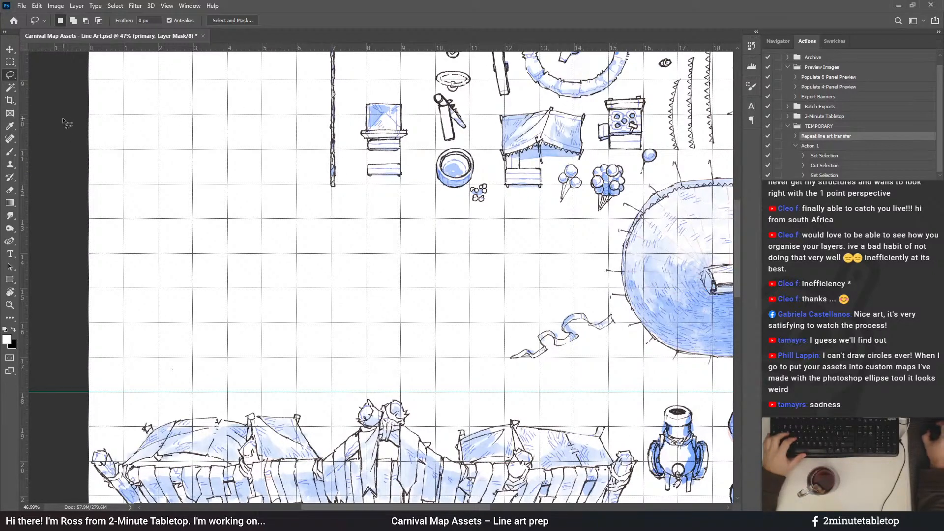
click(9, 62)
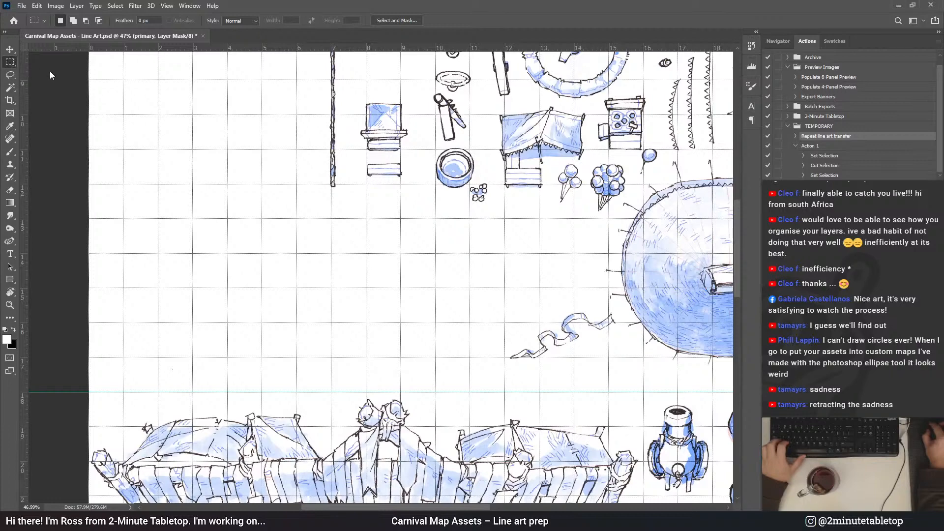
key(shift+m)
drag(397, 229, 541, 327)
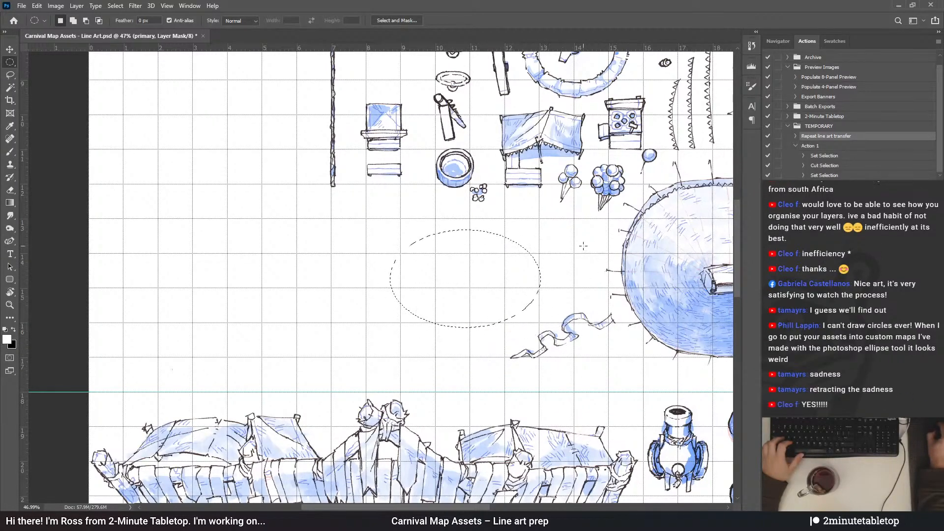
click(383, 224)
Draw elliptical marquees constrained to perfect circles in the empty area below the stalls, first from a corner and finally outward from the centre
mouse_move(476, 305)
mouse_down()
mouse_move(487, 359)
mouse_move(479, 294)
mouse_up()
drag(432, 240, 452, 260)
drag(500, 282, 511, 285)
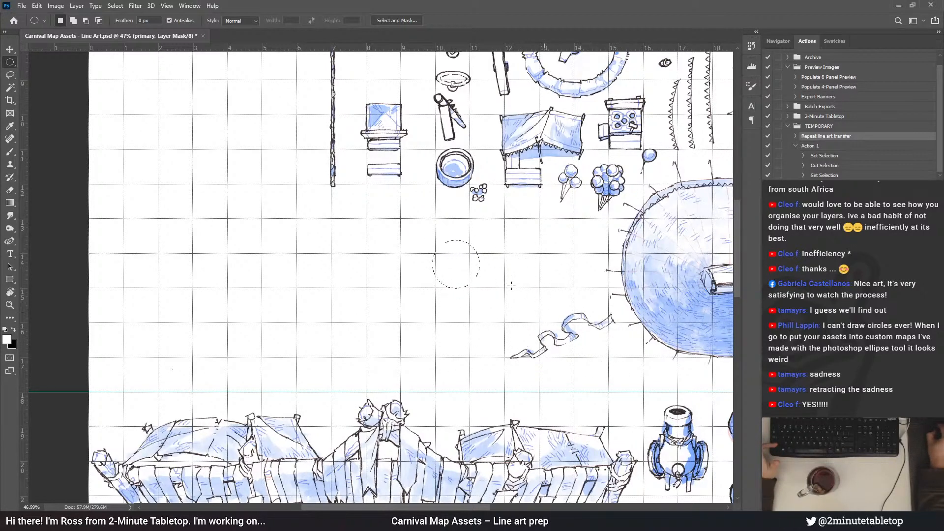
drag(582, 343, 609, 353)
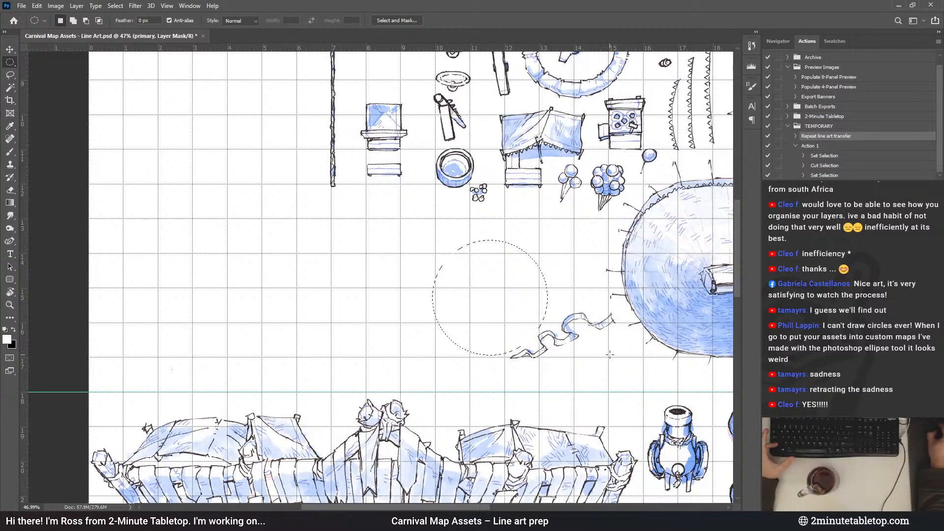
mouse_move(610, 354)
mouse_down()
mouse_move(491, 276)
mouse_move(529, 299)
mouse_up()
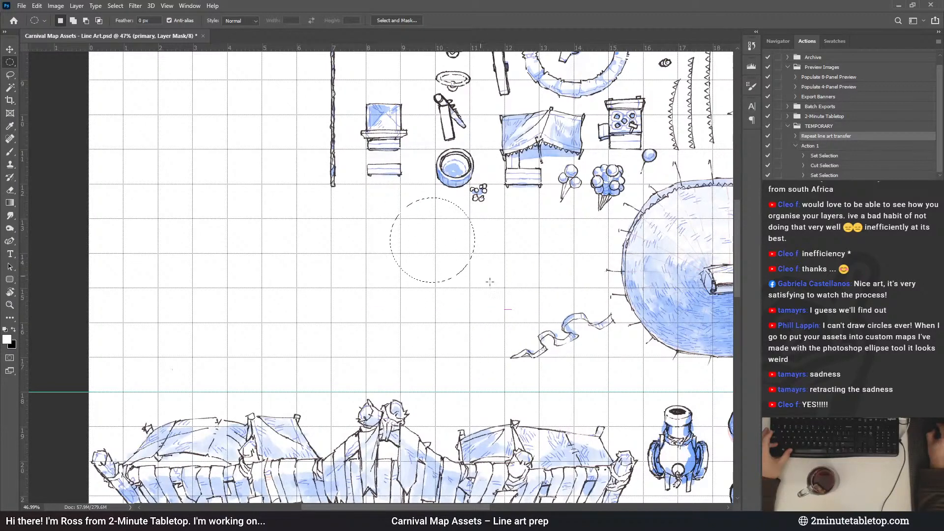
Draw a circular marquee two grid squares across, centred on the grid intersection at 12, 14, and deselect it
scroll(497, 287, up, 2)
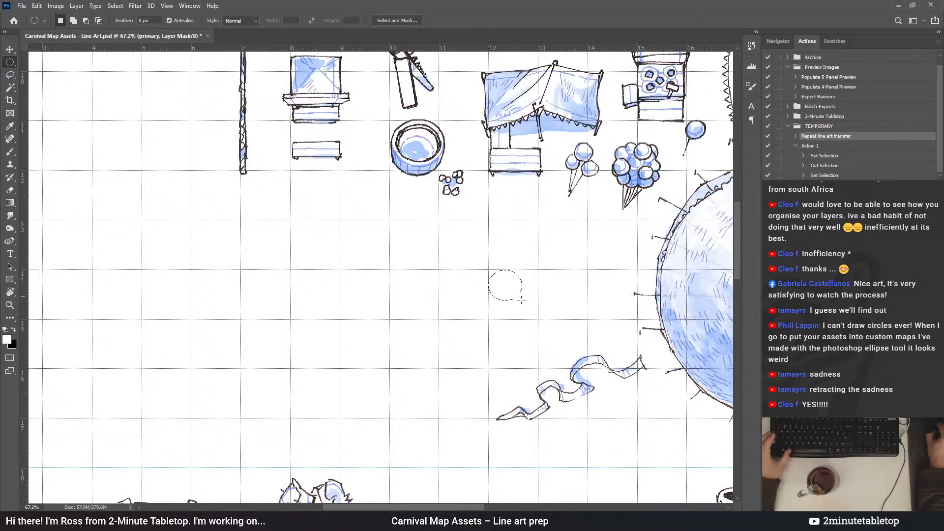
drag(577, 294, 567, 321)
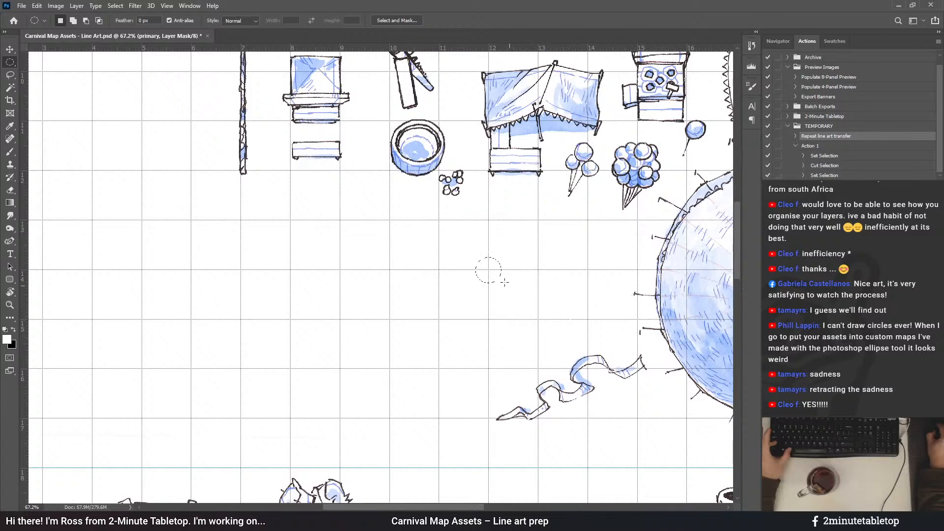
drag(520, 295, 536, 320)
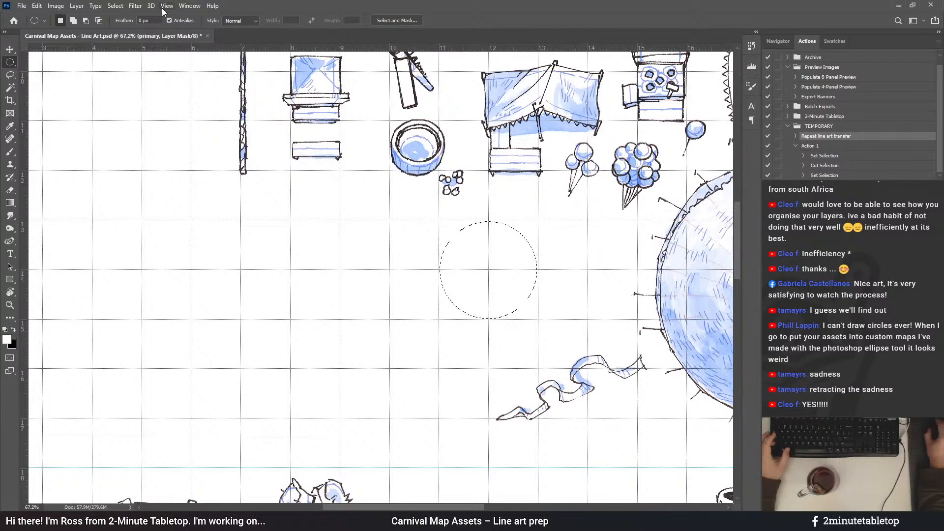
click(494, 270)
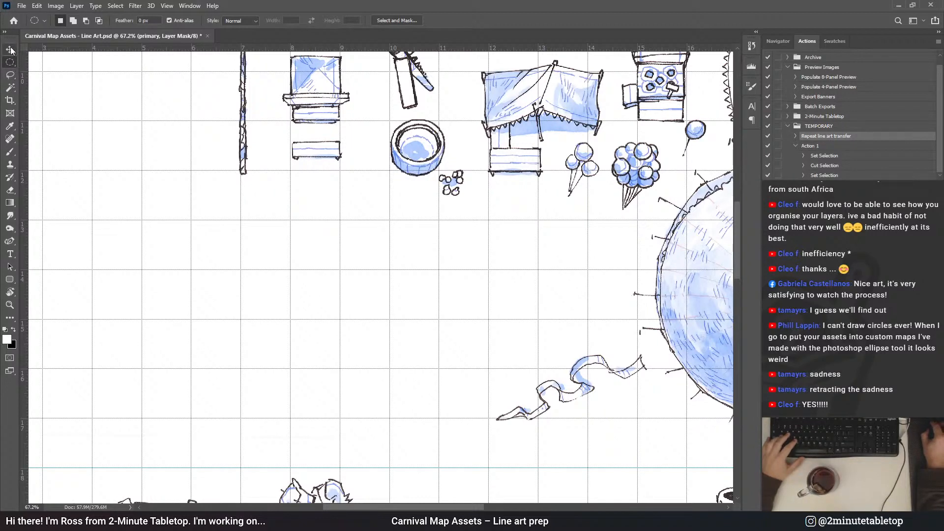
Switch to the Lasso tool and delete the old Action 1 from the TEMPORARY action set
click(11, 75)
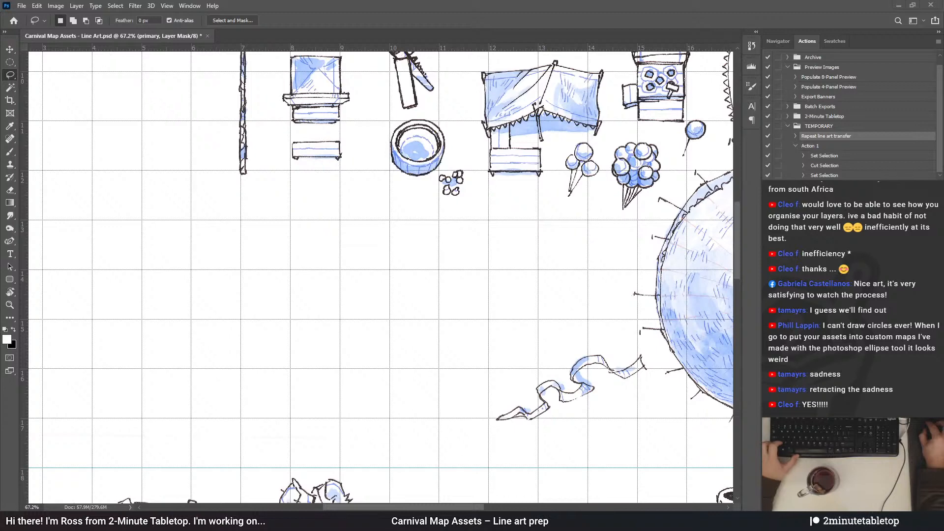
click(829, 146)
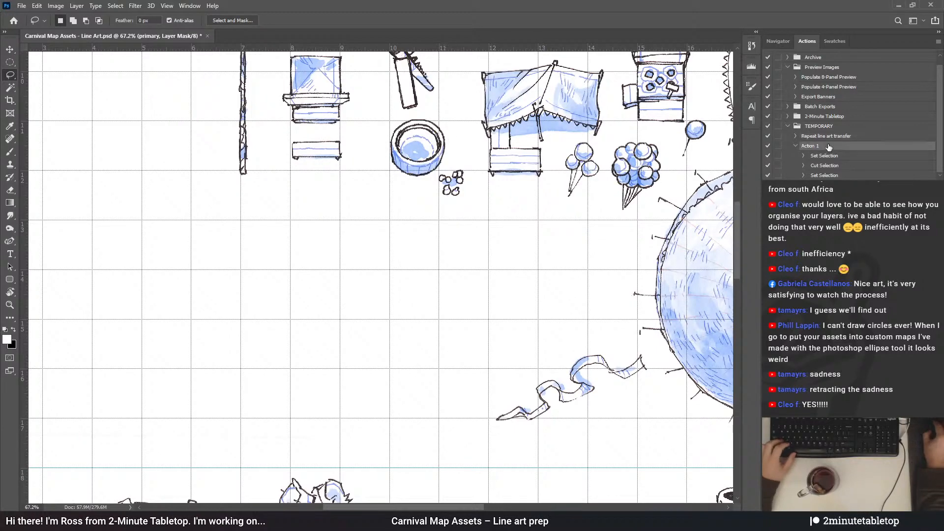
Start recording a new action in the TEMPORARY set and lasso the ribbon beside the large oval tent
scroll(460, 134, down, 3)
scroll(670, 255, up, 2)
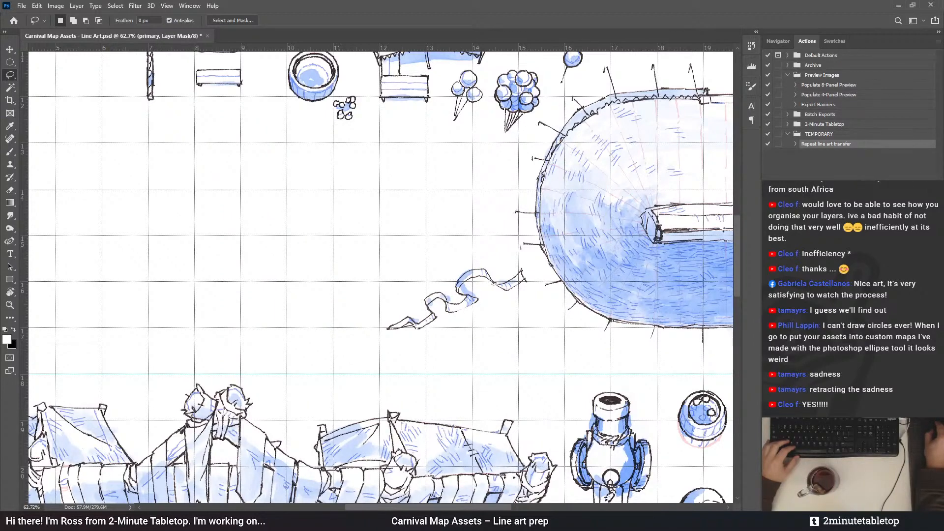
scroll(504, 329, up, 3)
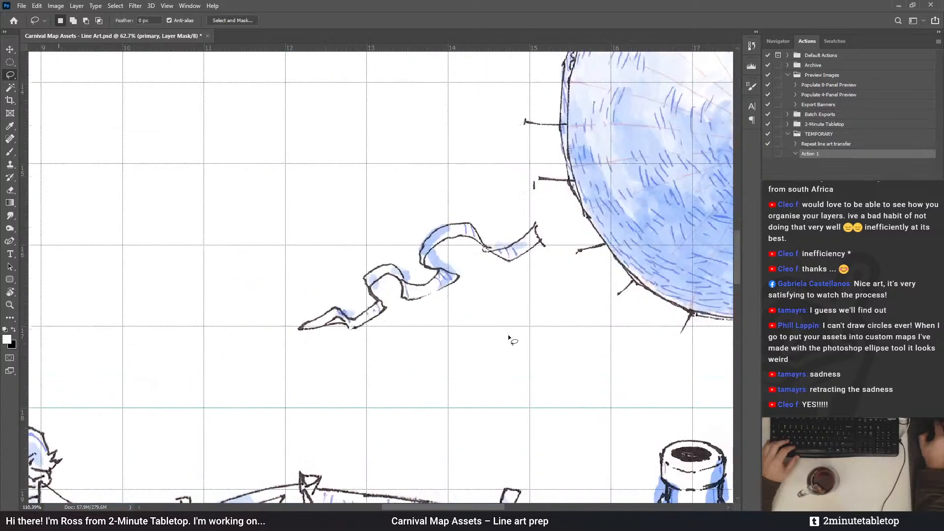
mouse_move(390, 335)
mouse_down()
mouse_move(482, 273)
mouse_move(543, 265)
mouse_up()
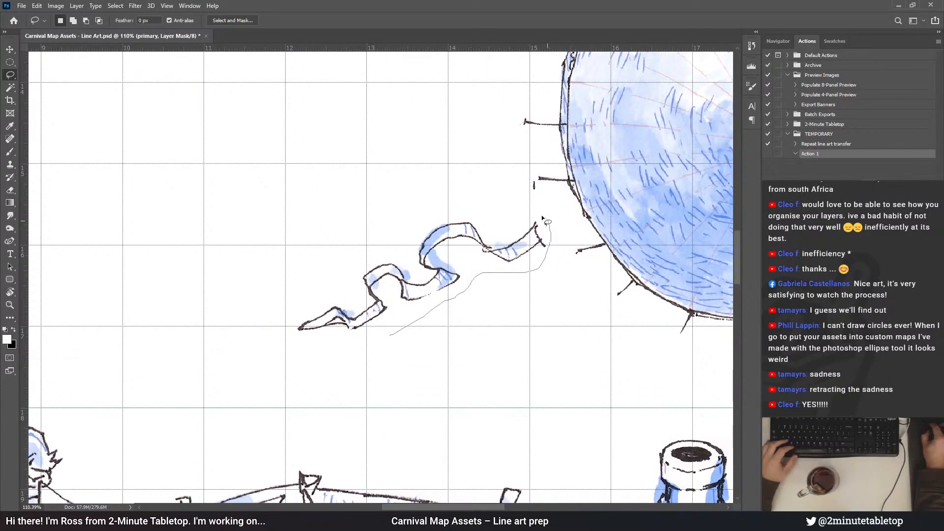
drag(283, 319, 310, 353)
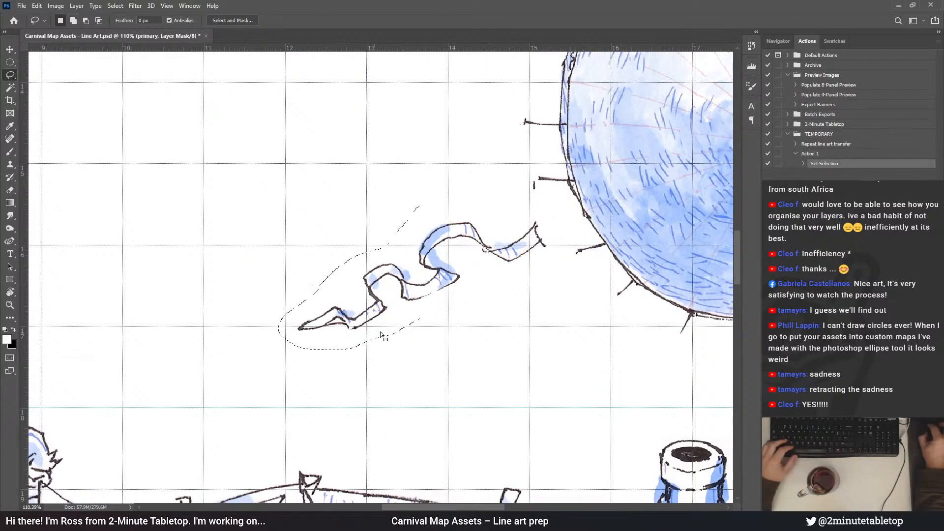
Move the lassoed ribbon into the empty area below the three small pennants and deselect it
scroll(348, 169, down, 7)
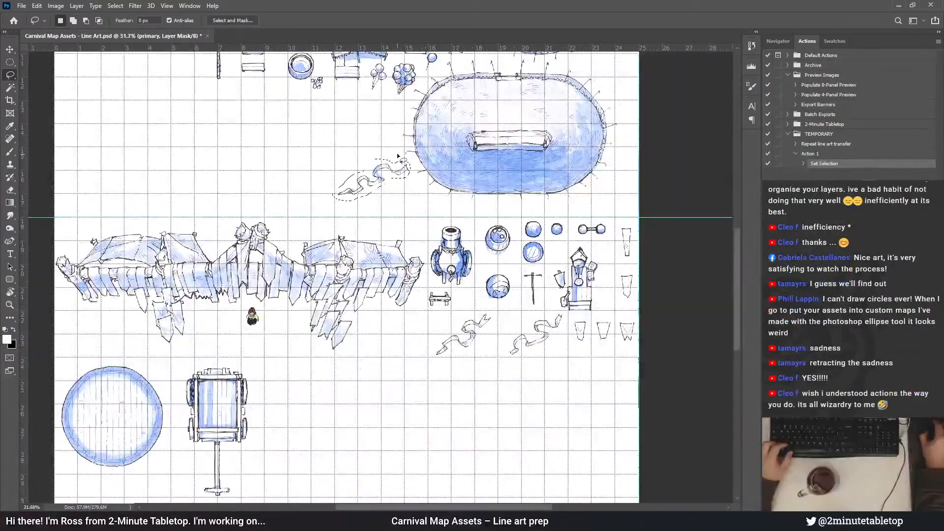
scroll(481, 268, up, 2)
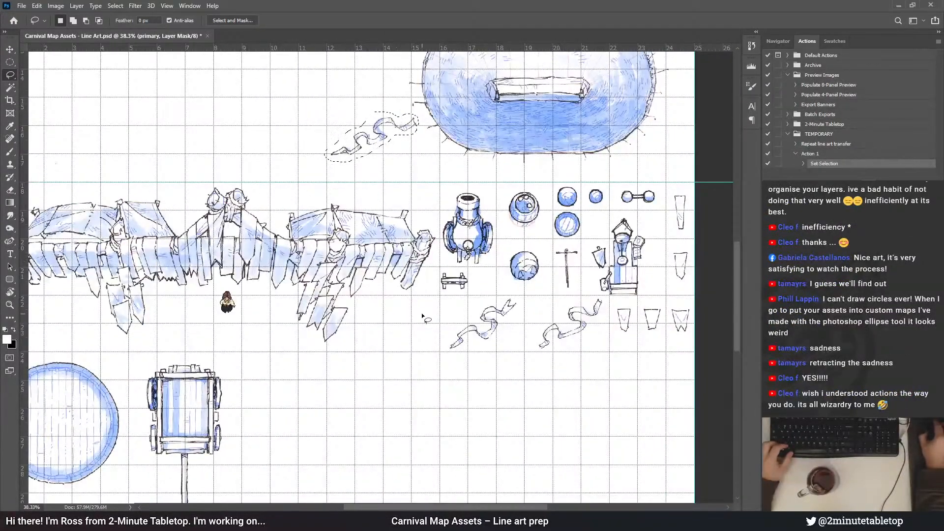
scroll(415, 196, down, 2)
mouse_move(411, 133)
mouse_down()
mouse_move(593, 347)
mouse_move(653, 361)
mouse_up()
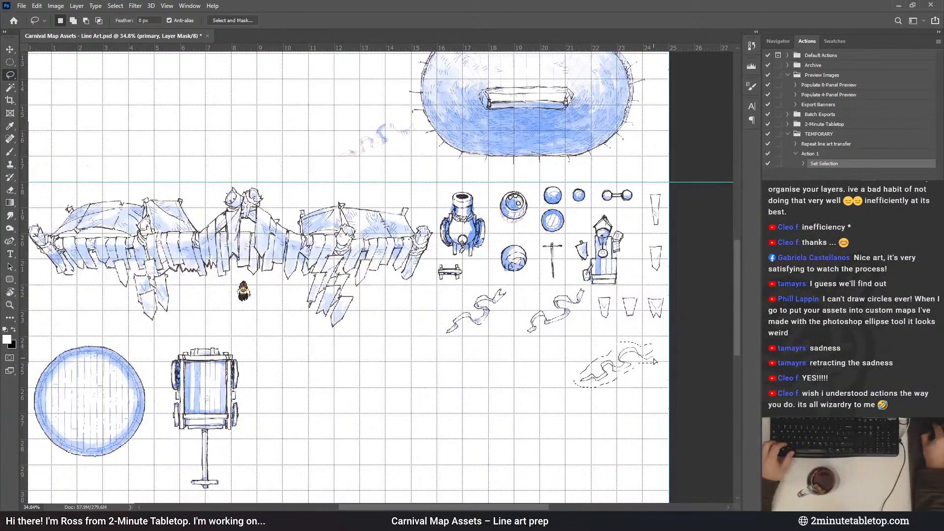
scroll(646, 385, up, 5)
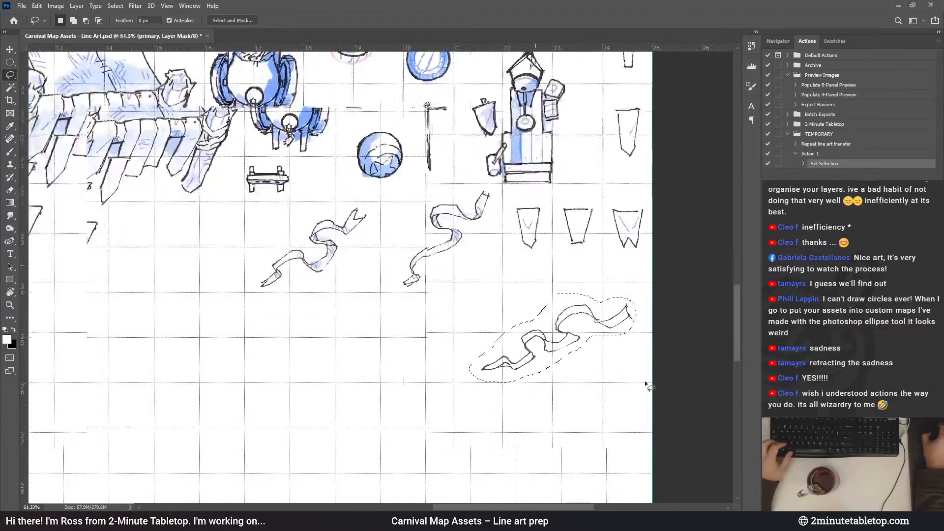
scroll(646, 385, up, 1)
mouse_move(604, 315)
mouse_down()
mouse_move(614, 304)
mouse_move(608, 308)
mouse_up()
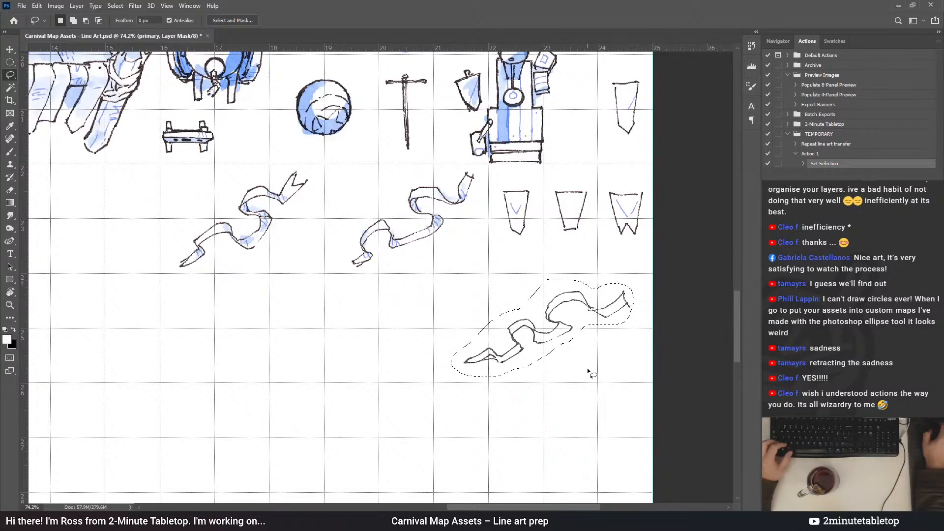
key(ctrl+d)
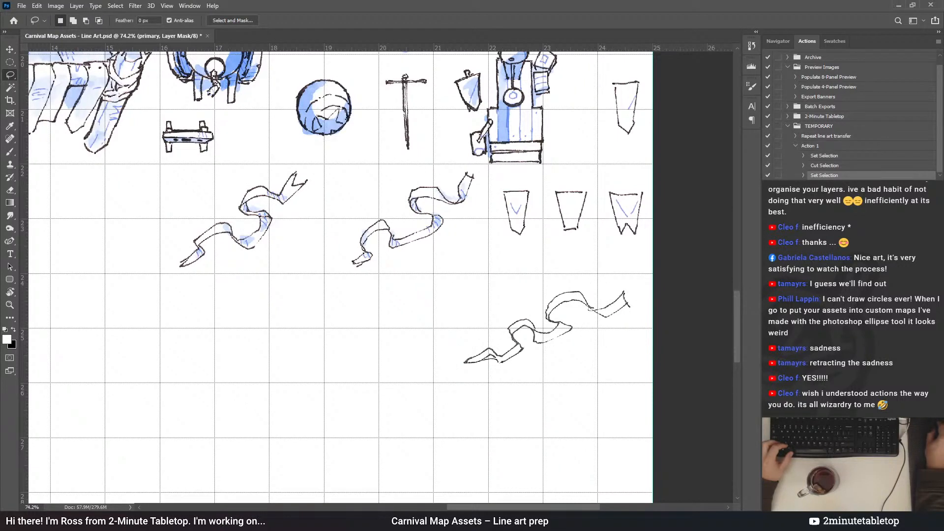
Run Repeat line art transfer to bring the blue shading into the moved ribbon, and delete the recorded Action 1
click(819, 137)
ctrl+double_click(819, 137)
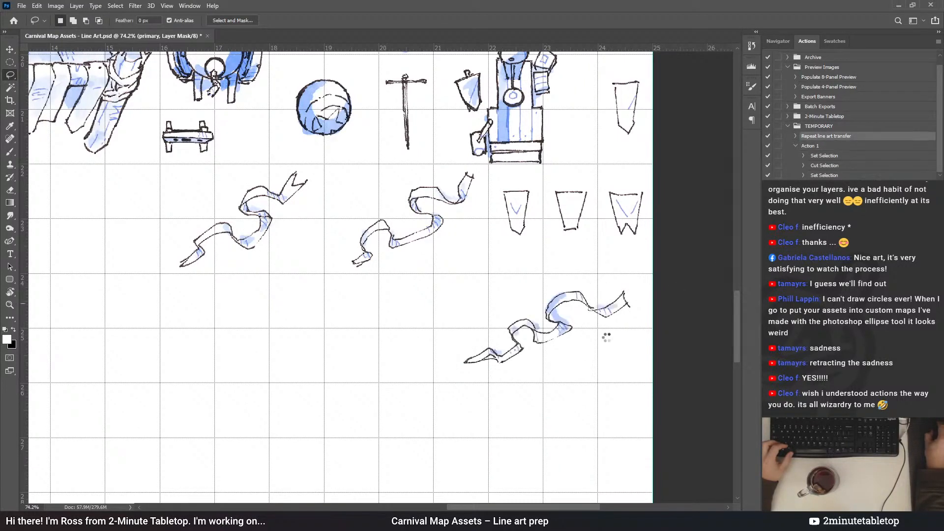
click(817, 148)
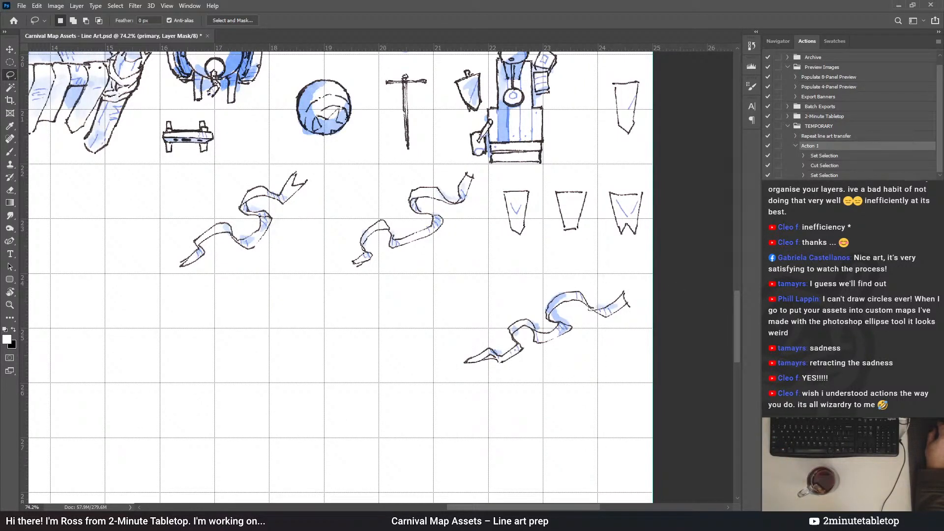
key(Delete)
scroll(642, 344, down, 5)
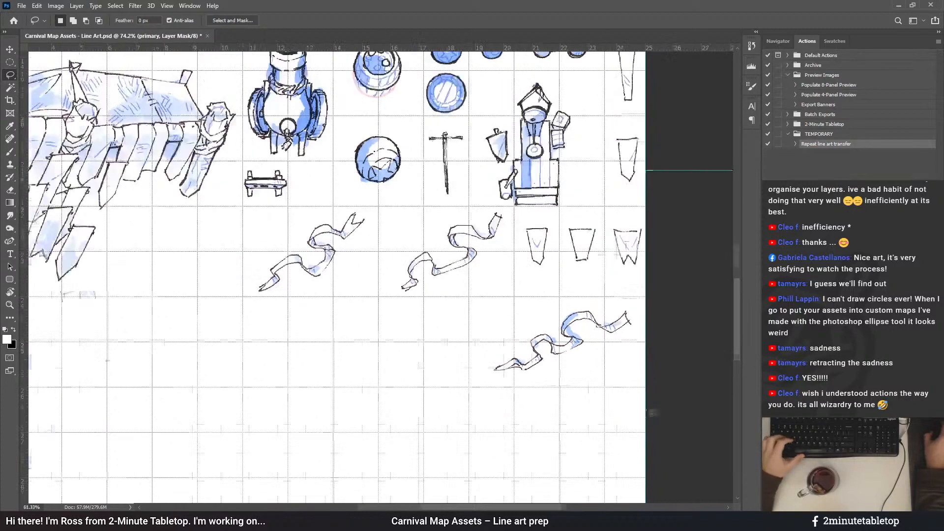
scroll(420, 120, up, 3)
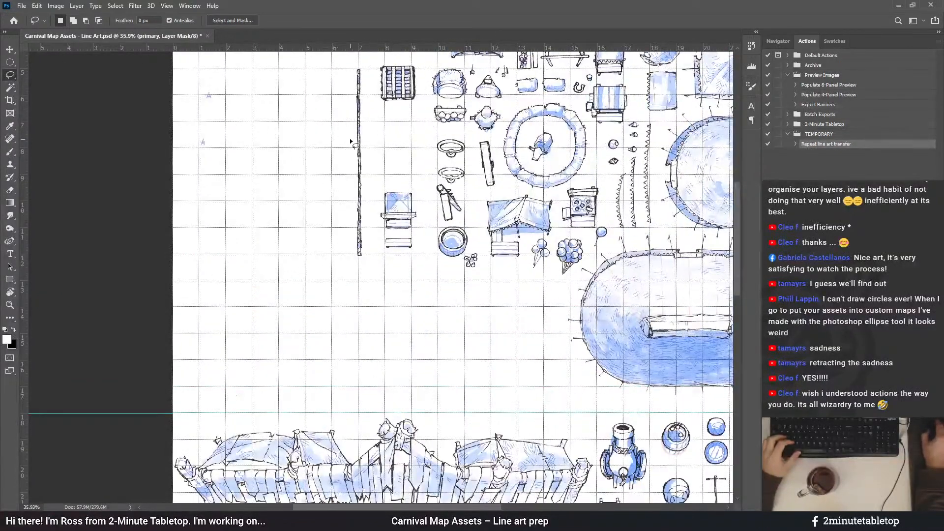
scroll(295, 116, down, 3)
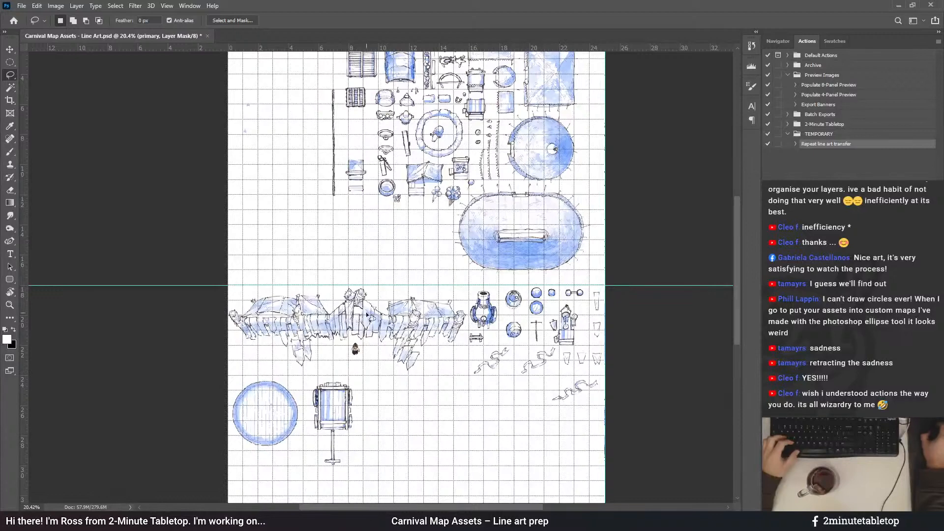
scroll(343, 197, up, 5)
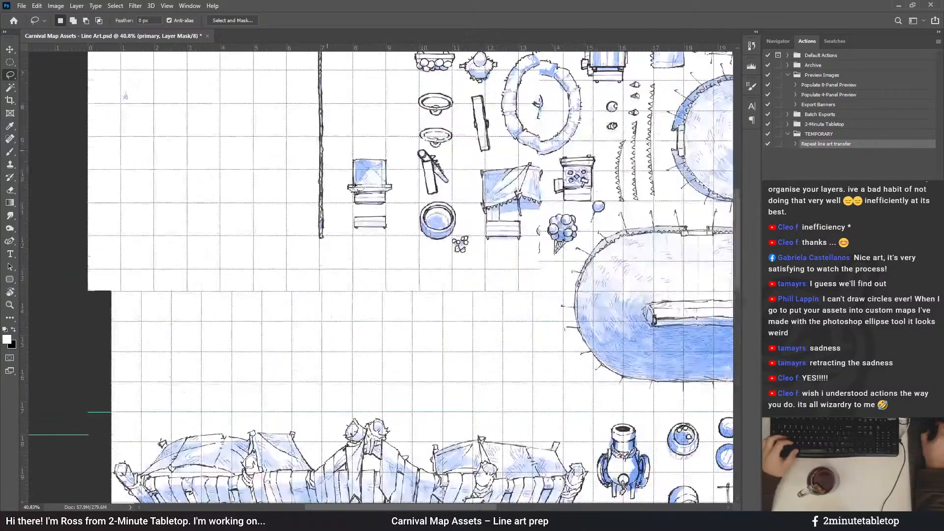
mouse_move(342, 197)
mouse_down()
mouse_move(372, 231)
mouse_move(412, 232)
mouse_move(438, 212)
mouse_up()
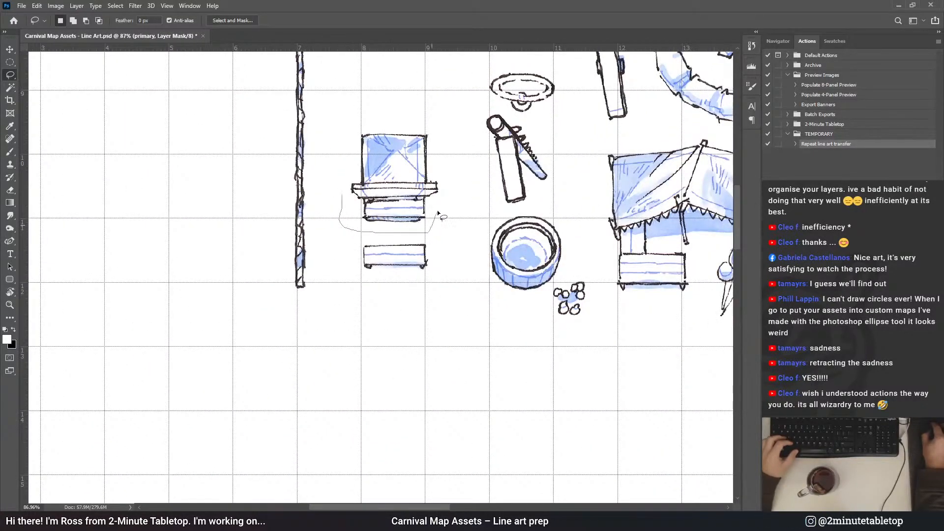
drag(352, 120, 353, 120)
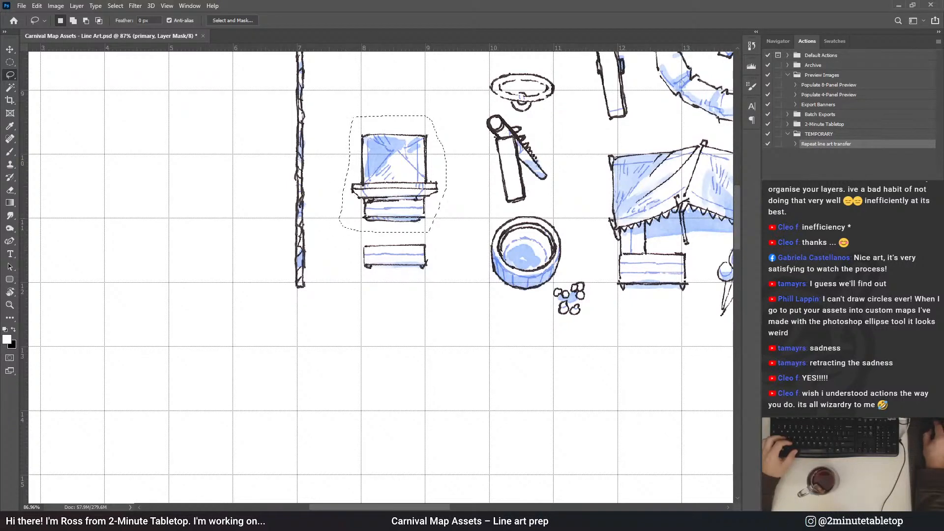
key(ctrl+d)
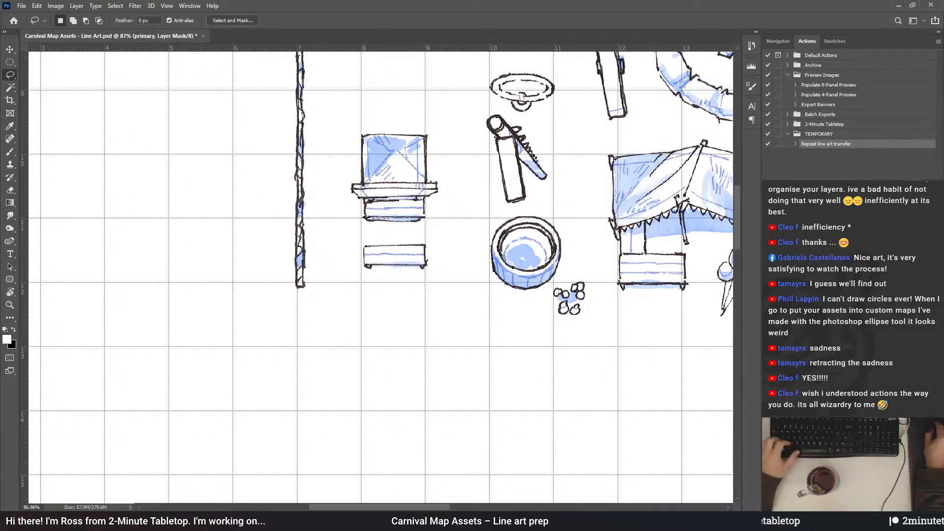
Start recording a new action and lasso the square-topped booth above the small bench
key(Return)
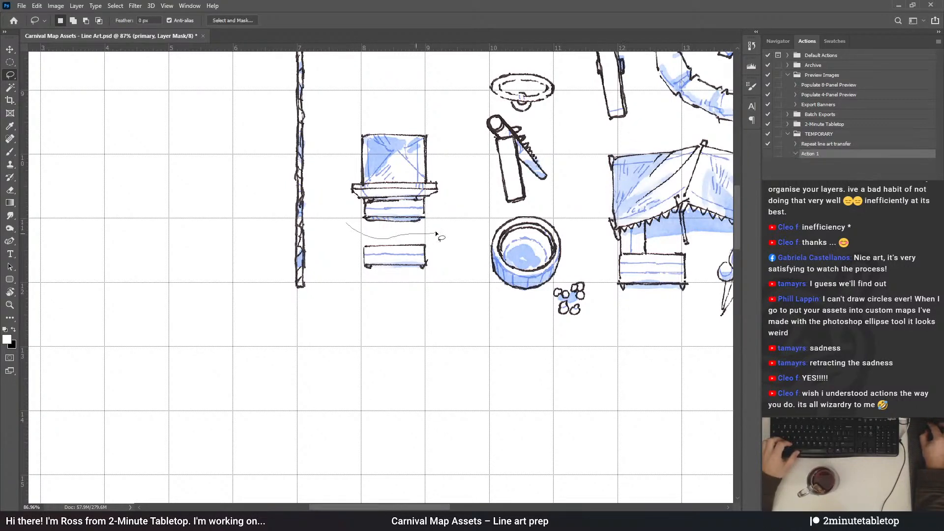
drag(335, 162, 336, 164)
Move the selected booth into the empty area below the ribbons, between grid lines 19 and 20
scroll(354, 137, down, 6)
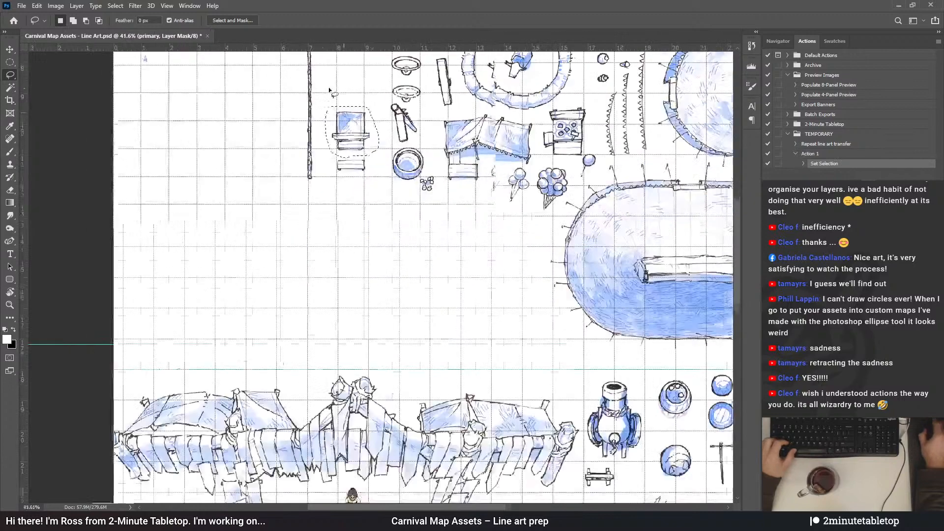
mouse_move(346, 122)
mouse_down()
mouse_move(528, 410)
mouse_move(552, 394)
mouse_move(545, 379)
mouse_up()
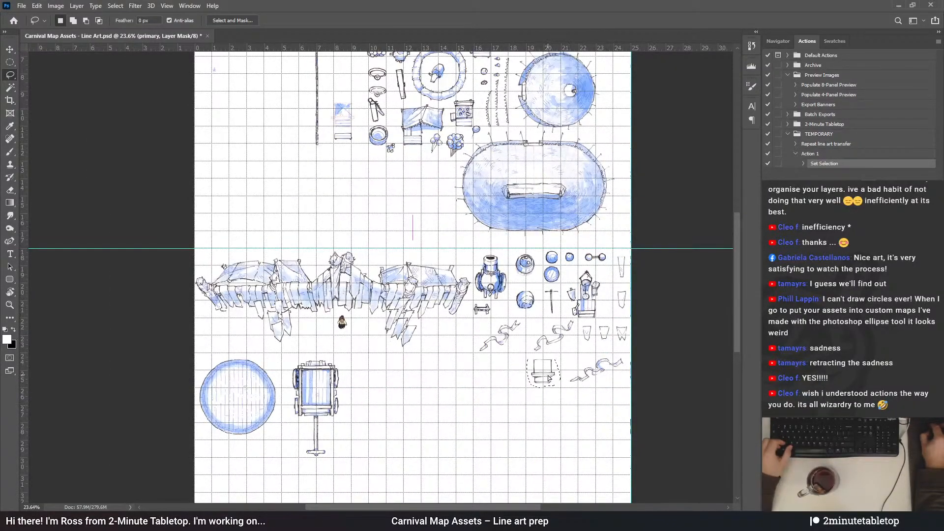
scroll(555, 383, up, 3)
scroll(556, 383, up, 2)
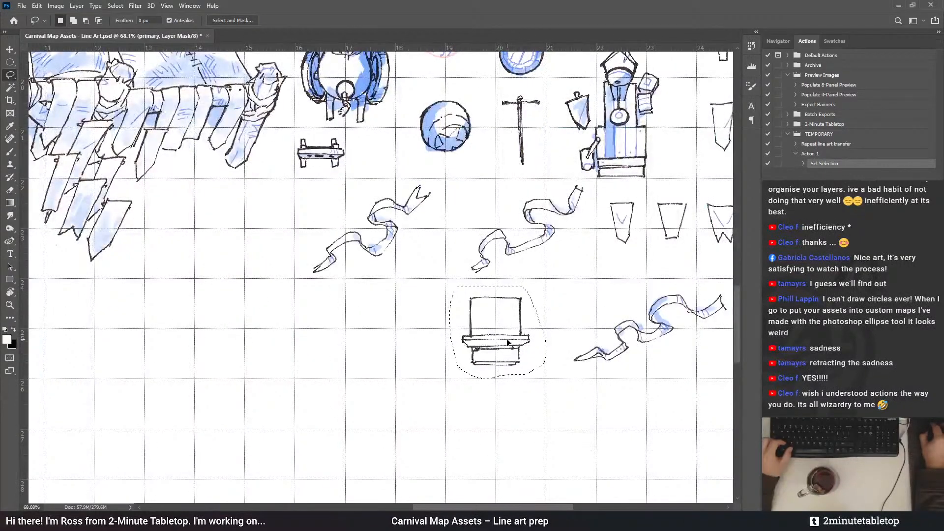
drag(491, 336, 481, 326)
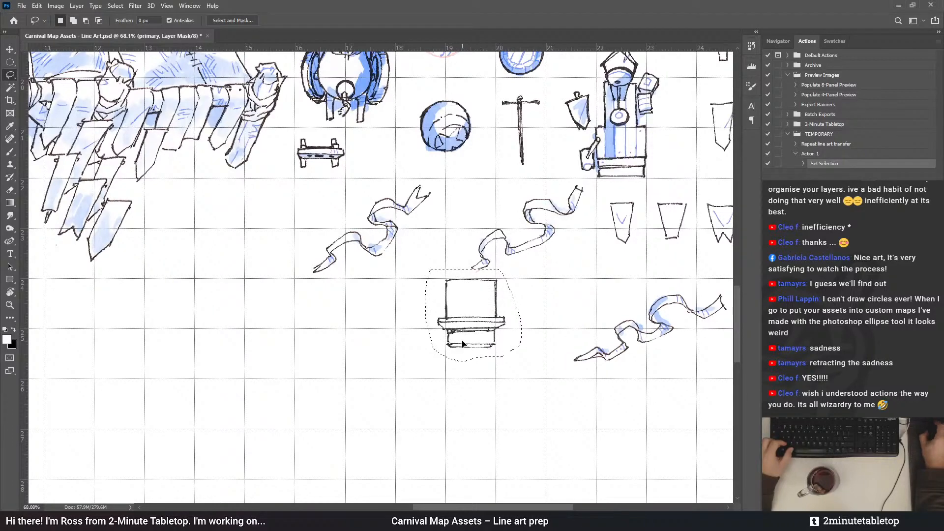
Fine-adjust the booth so its square top lines up with grid lines 19 and 20, and deselect it
scroll(481, 326, up, 5)
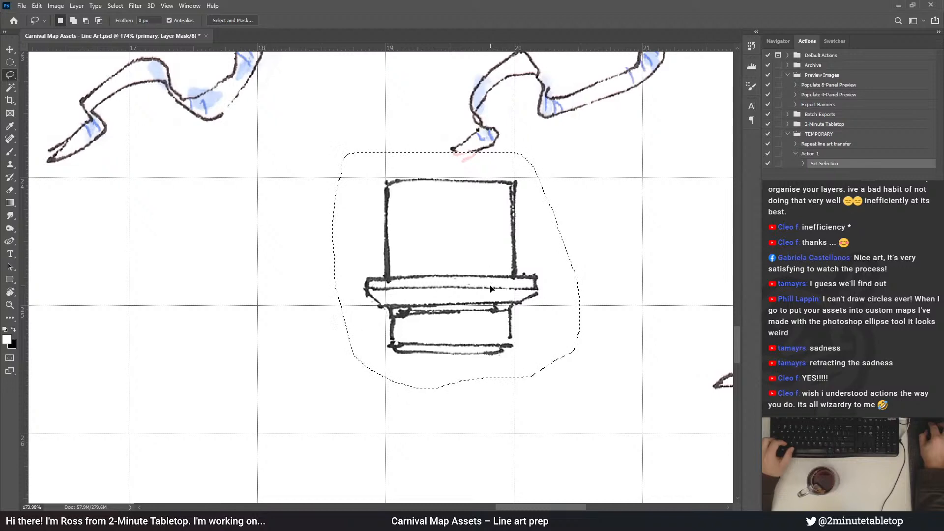
drag(493, 289, 491, 290)
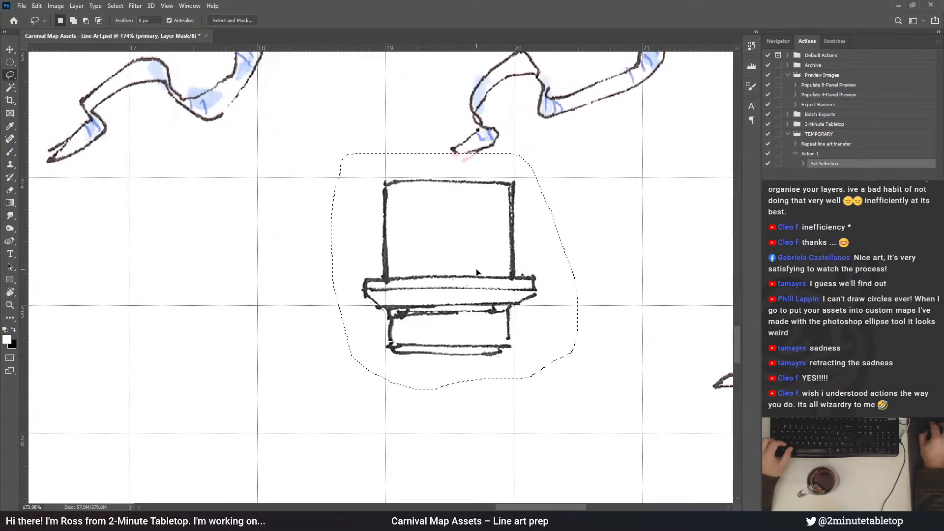
scroll(419, 178, up, 4)
scroll(430, 79, down, 2)
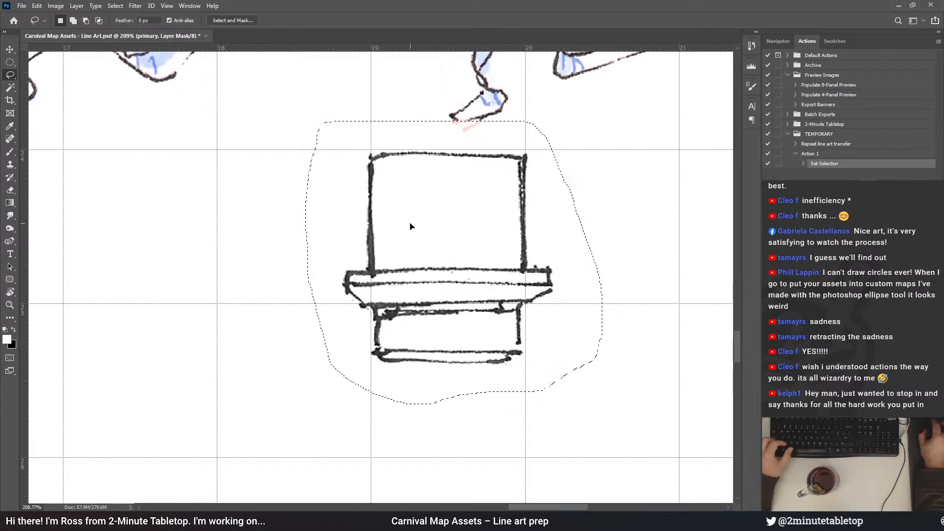
scroll(411, 226, down, 2)
key(ctrl+x)
key(ctrl+d)
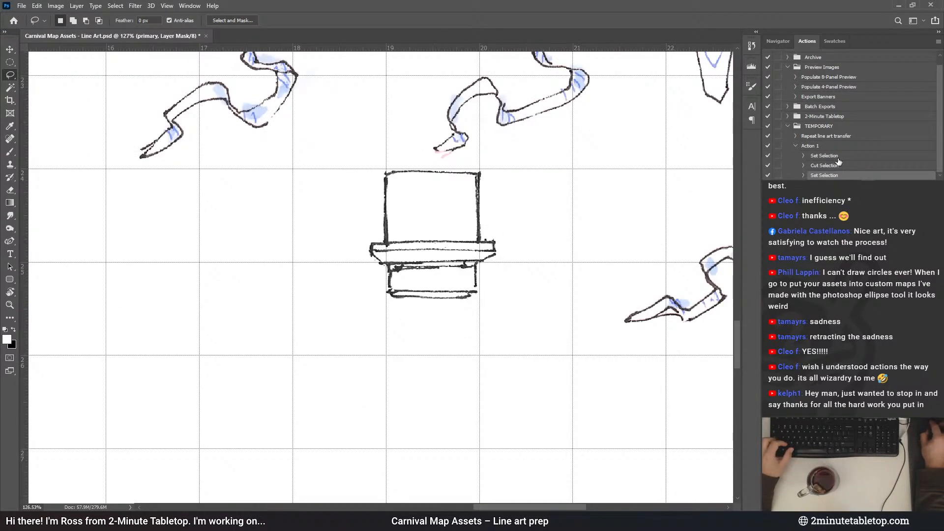
Run Repeat line art transfer to bring the blue shading into the moved booth, and delete the recorded Action 1
click(818, 146)
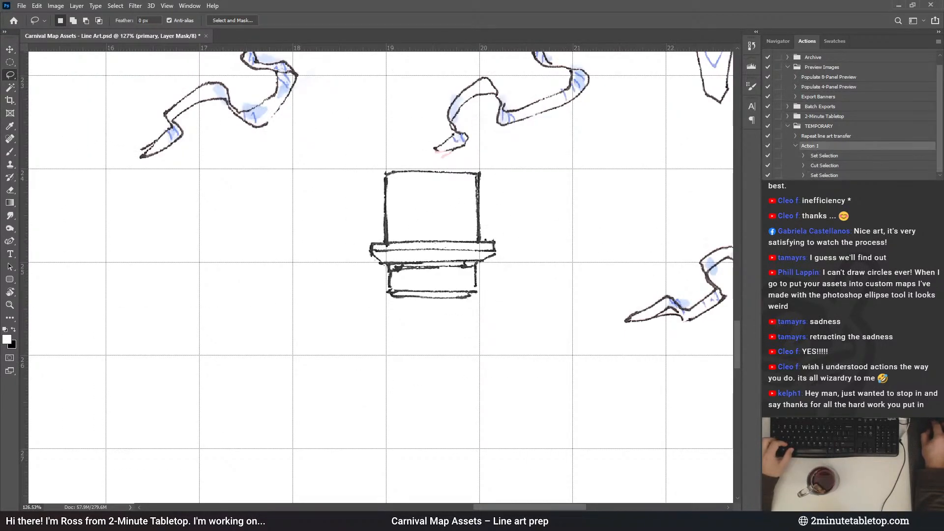
click(828, 137)
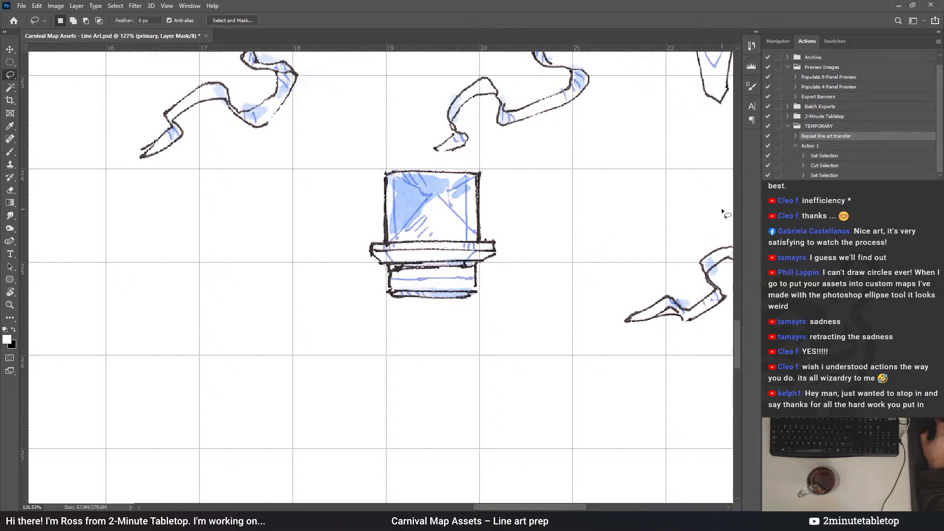
click(816, 146)
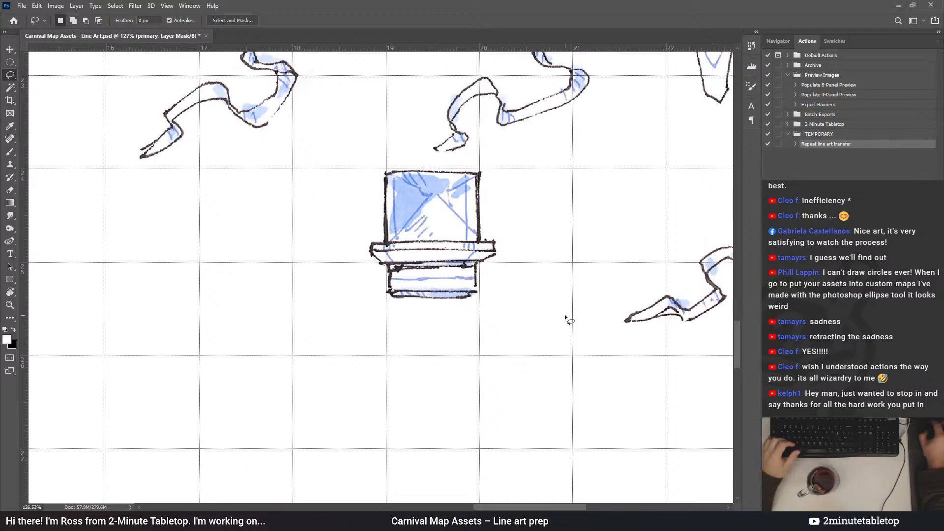
Show the Navigator overview and examine the remaining stalls around the small bench
scroll(564, 314, down, 6)
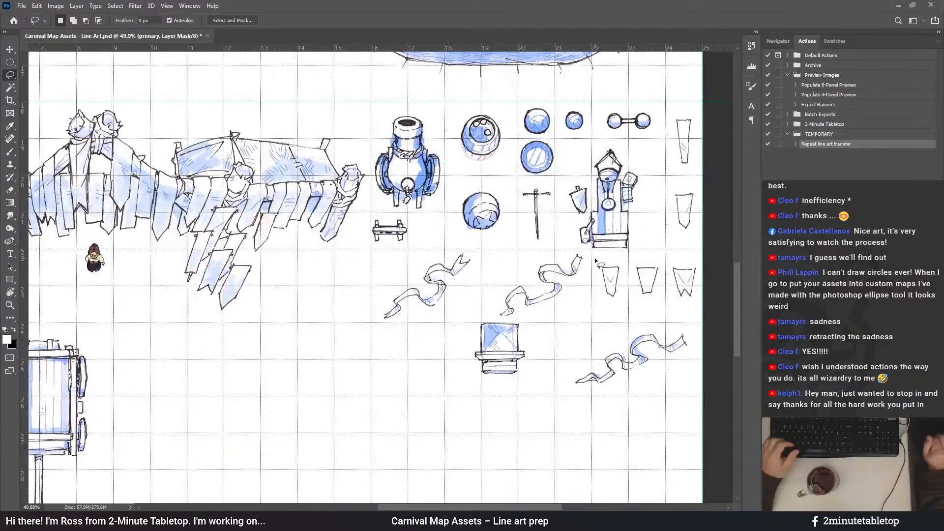
scroll(594, 261, up, 1)
click(777, 42)
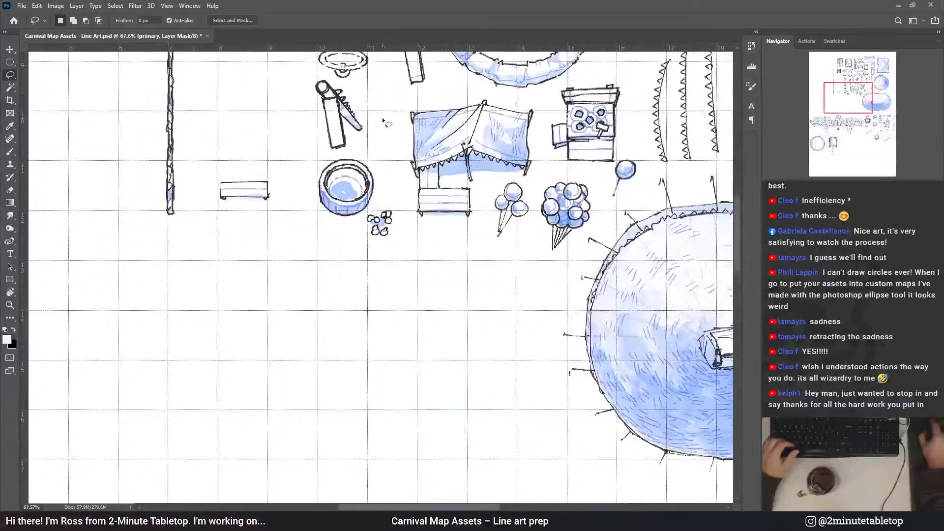
Close the Navigator overview and show the list of recorded actions
drag(386, 123, 511, 405)
scroll(510, 403, up, 2)
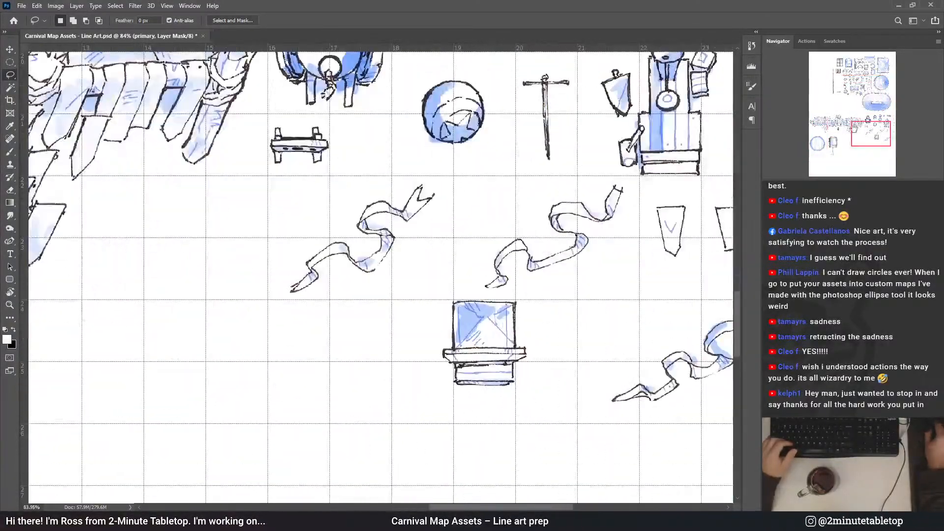
click(875, 139)
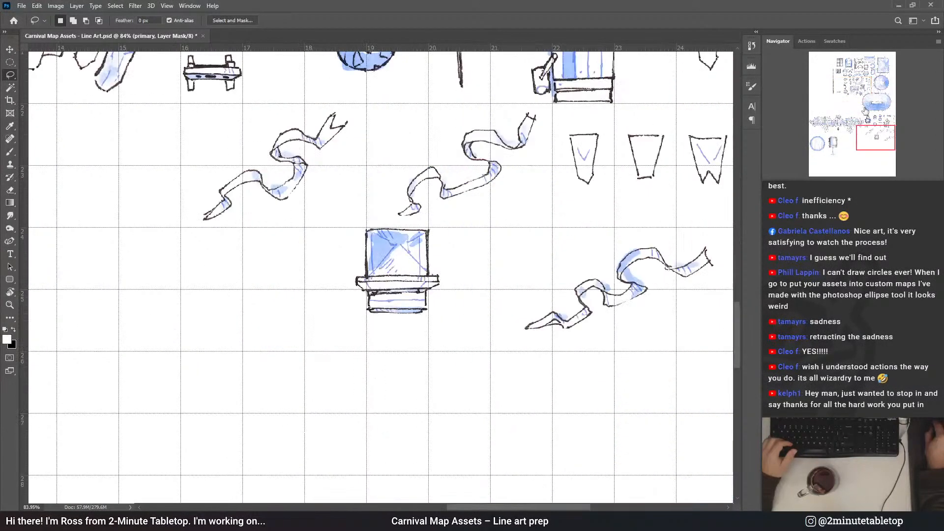
click(851, 92)
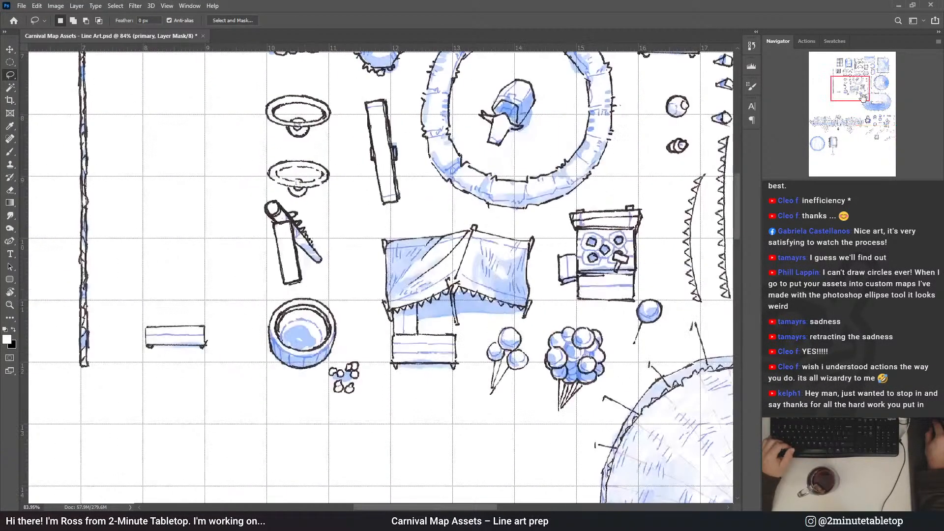
click(874, 135)
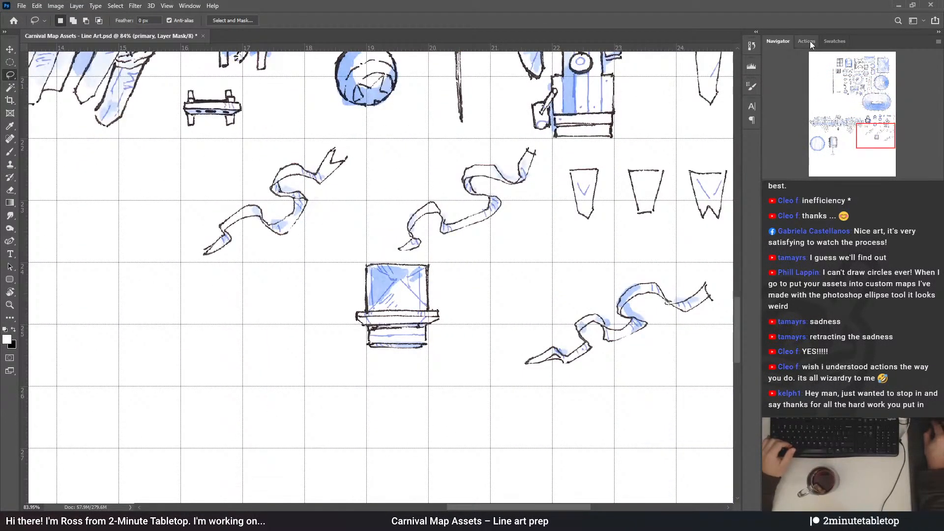
double_click(780, 43)
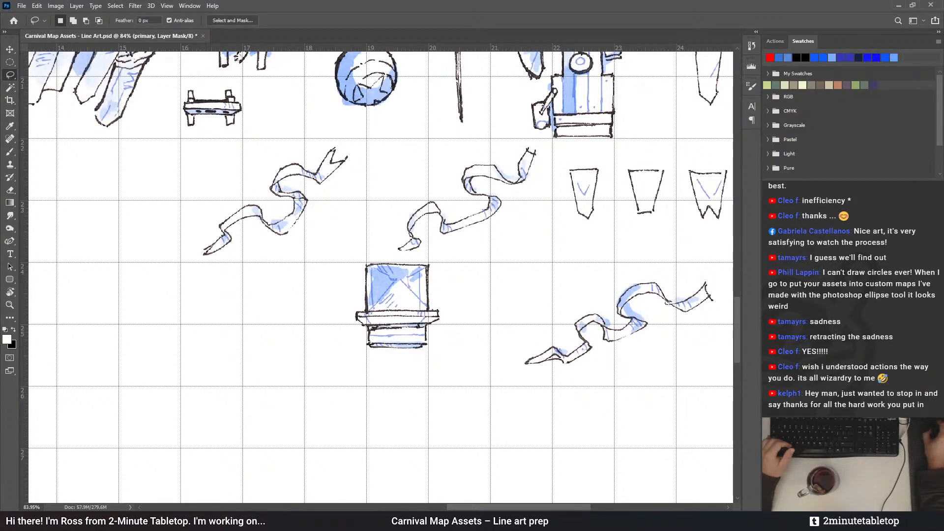
scroll(381, 277, up, 2)
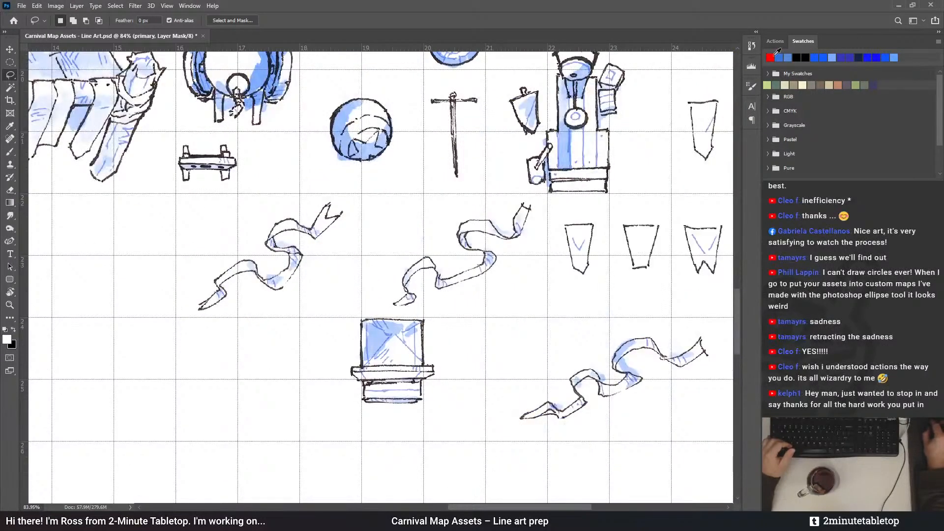
click(775, 41)
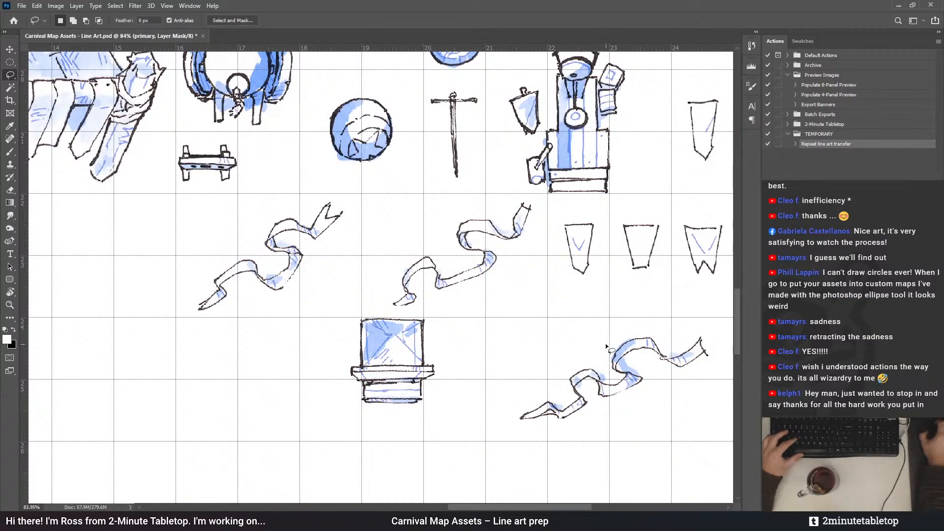
Start recording a new action and outline the small bench with a freehand selection
scroll(535, 407, up, 1)
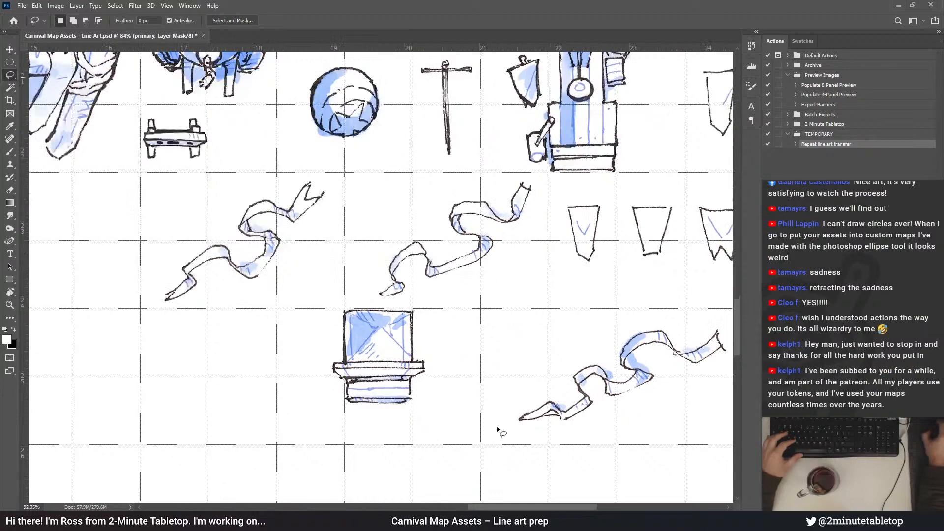
scroll(496, 426, up, 1)
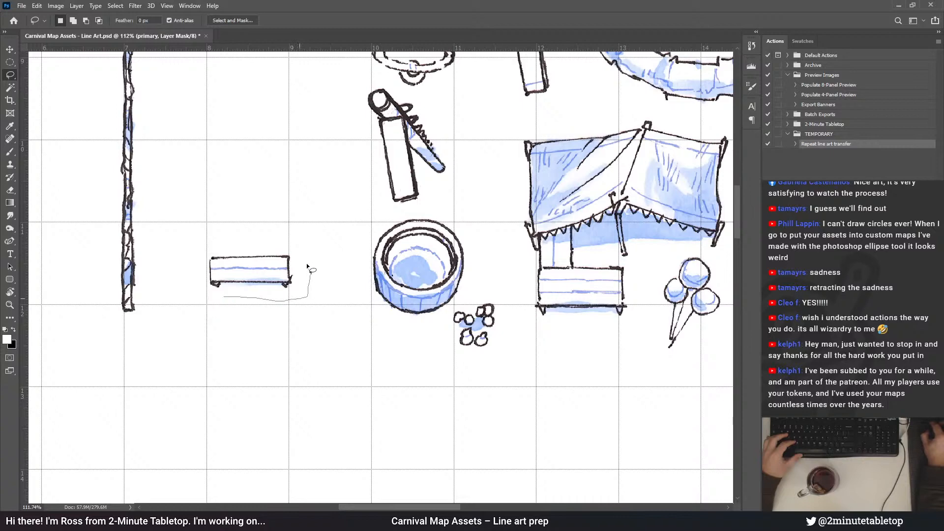
drag(205, 298, 205, 298)
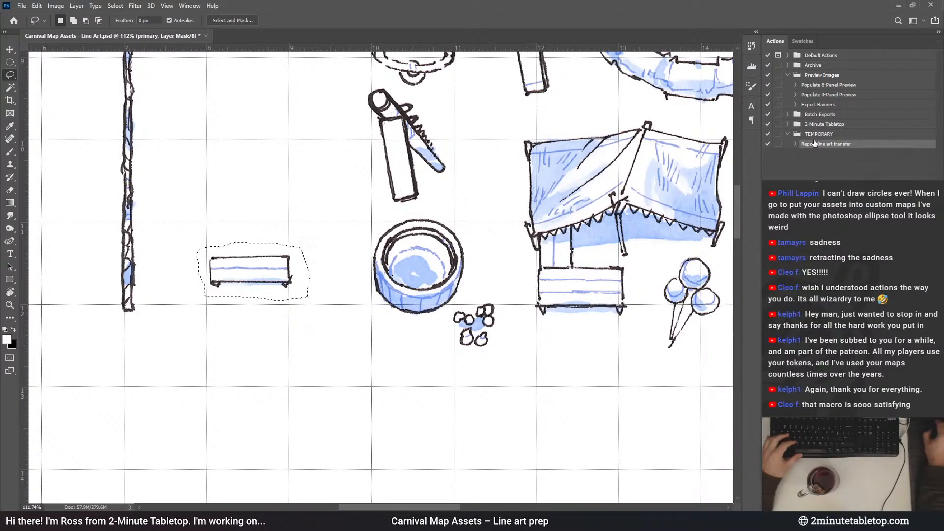
key(F2)
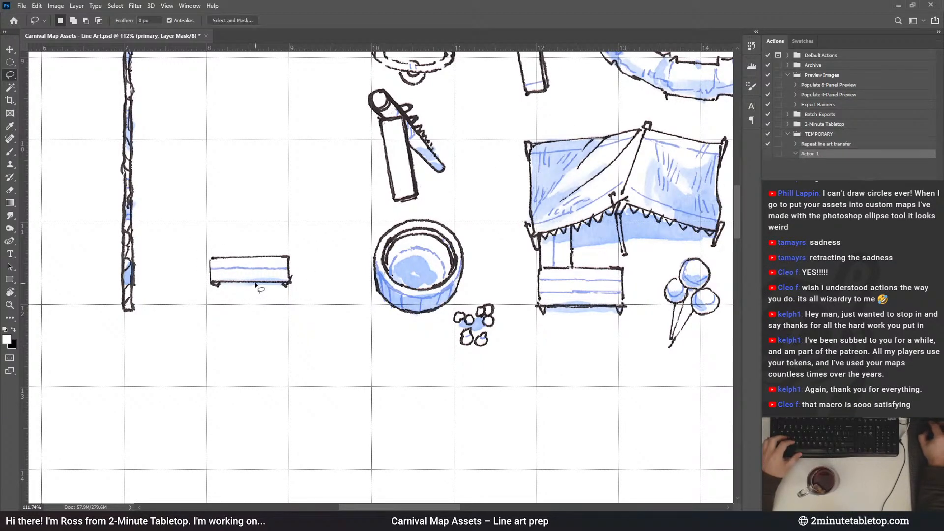
mouse_move(194, 298)
mouse_down()
mouse_move(303, 303)
mouse_move(297, 241)
mouse_move(211, 242)
mouse_move(195, 273)
mouse_up()
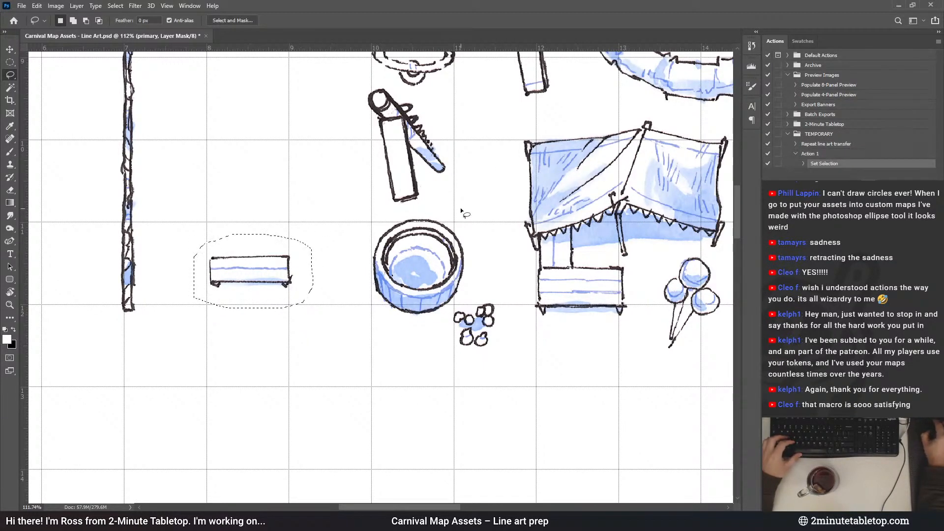
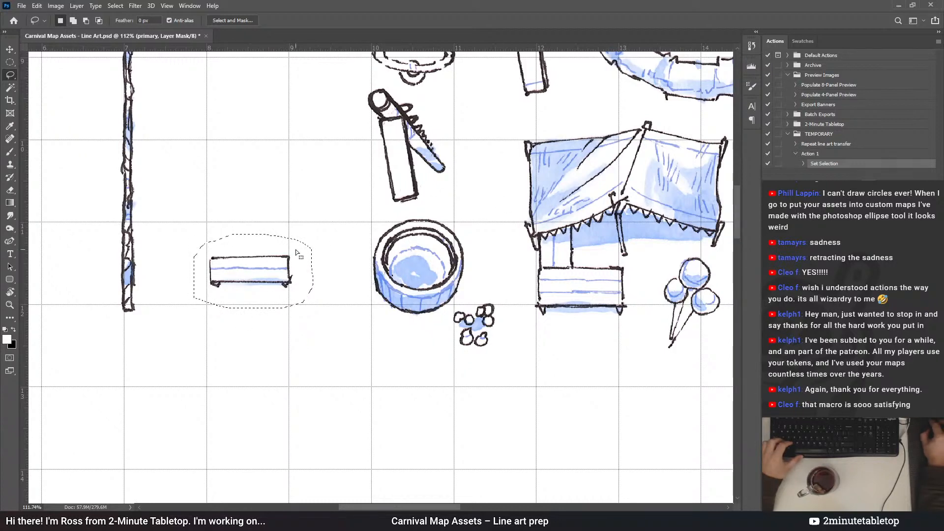
Move the selected bench into the empty area beside the booth, between grid lines 17 and 18
scroll(238, 98, down, 3)
scroll(238, 93, down, 3)
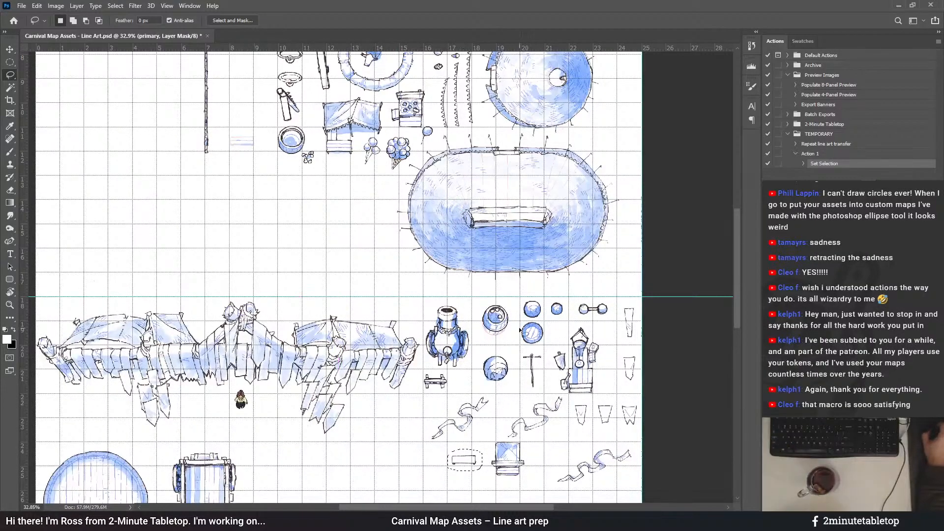
scroll(481, 451, down, 1)
scroll(492, 438, up, 3)
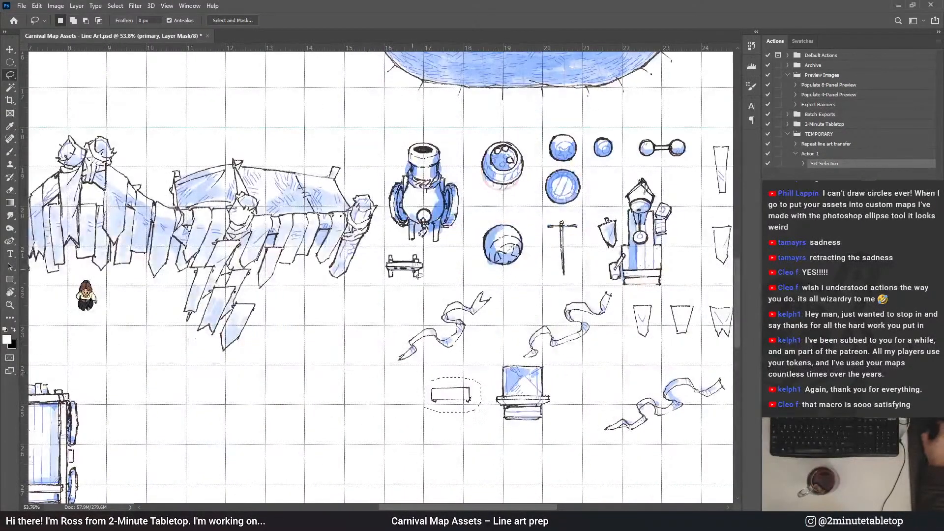
scroll(388, 203, down, 1)
scroll(418, 256, up, 3)
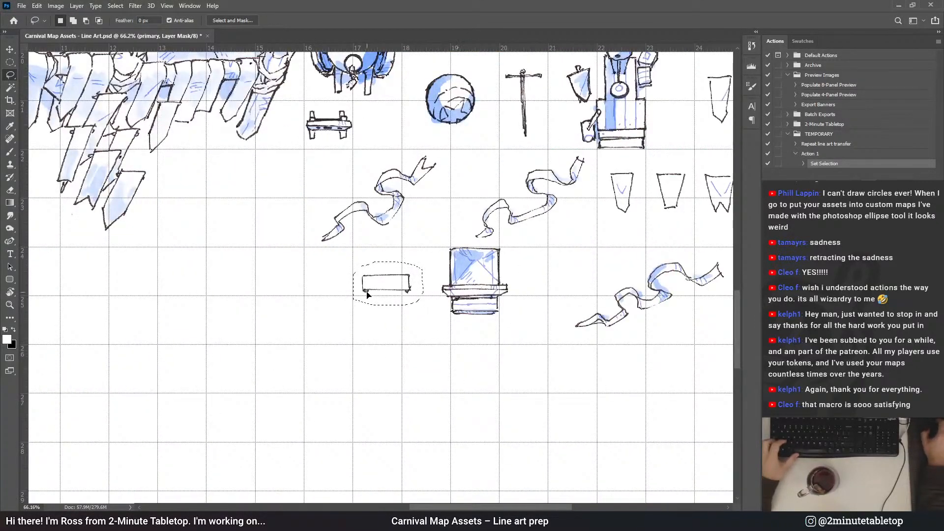
scroll(368, 295, up, 2)
mouse_move(453, 346)
mouse_down()
mouse_move(427, 288)
mouse_move(406, 288)
mouse_up()
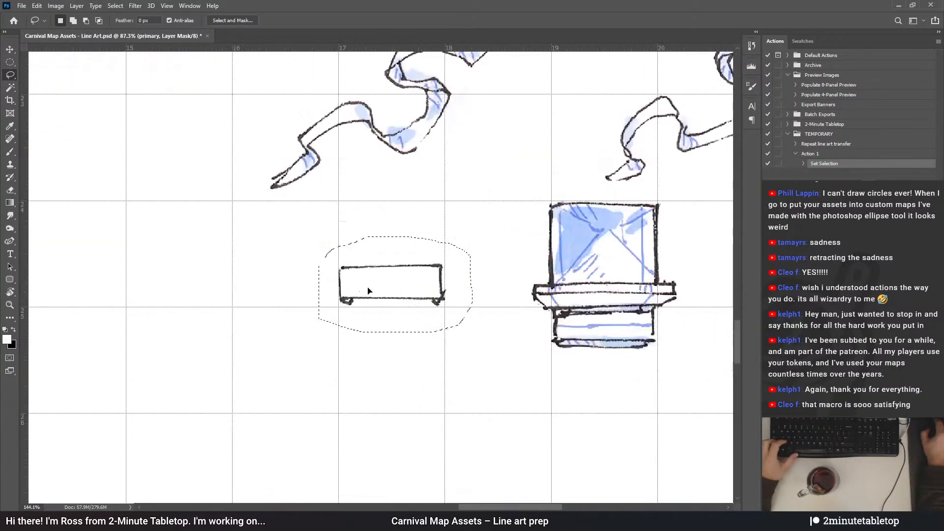
Free-transform the bench to 96.80% width so it fits between grid lines 17 and 18
scroll(359, 284, up, 2)
key(ctrl+t)
scroll(398, 301, up, 1)
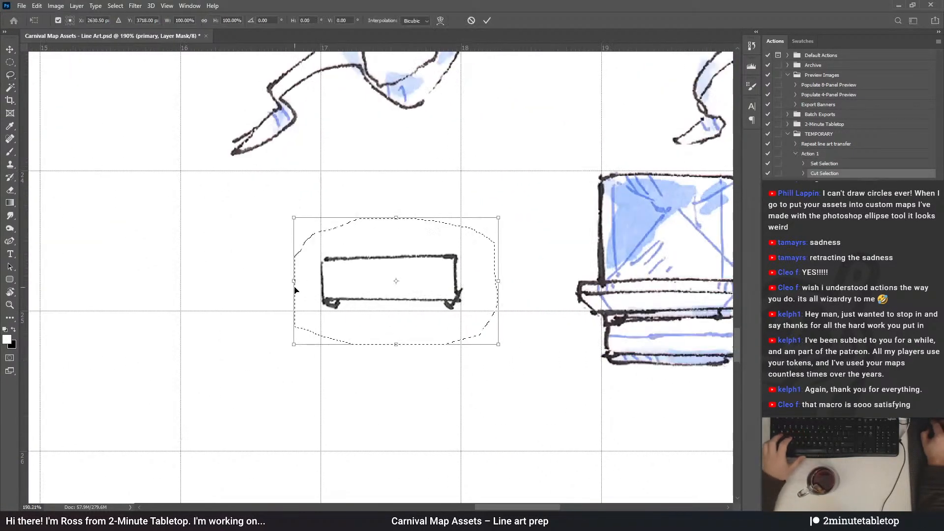
drag(297, 280, 300, 280)
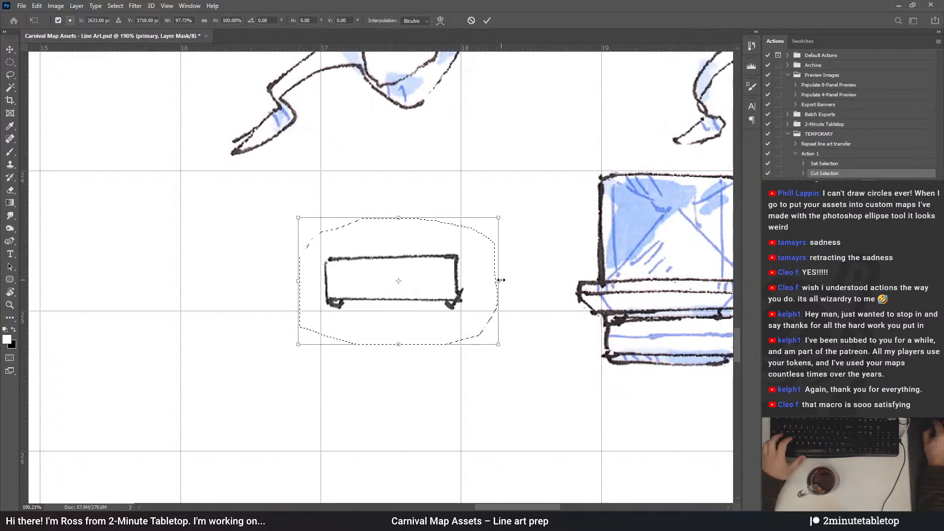
drag(500, 280, 497, 279)
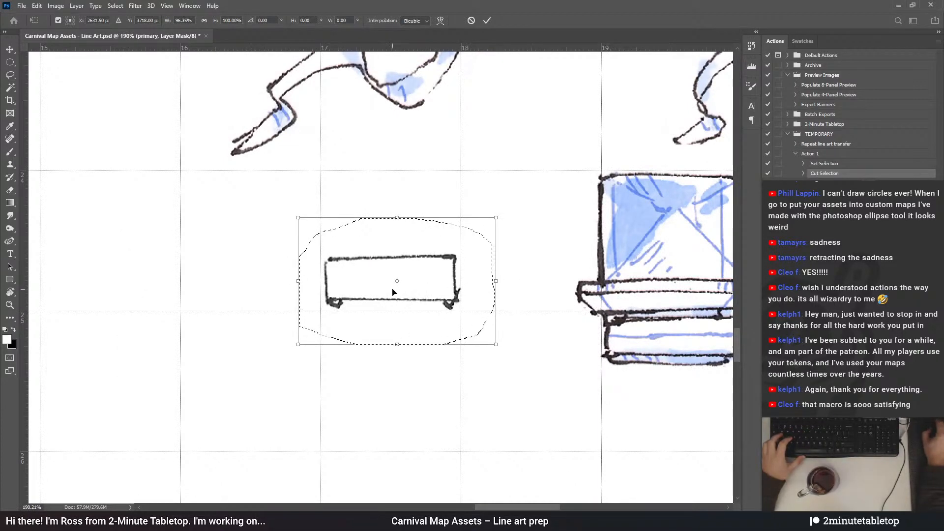
scroll(391, 285, up, 2)
drag(206, 270, 202, 270)
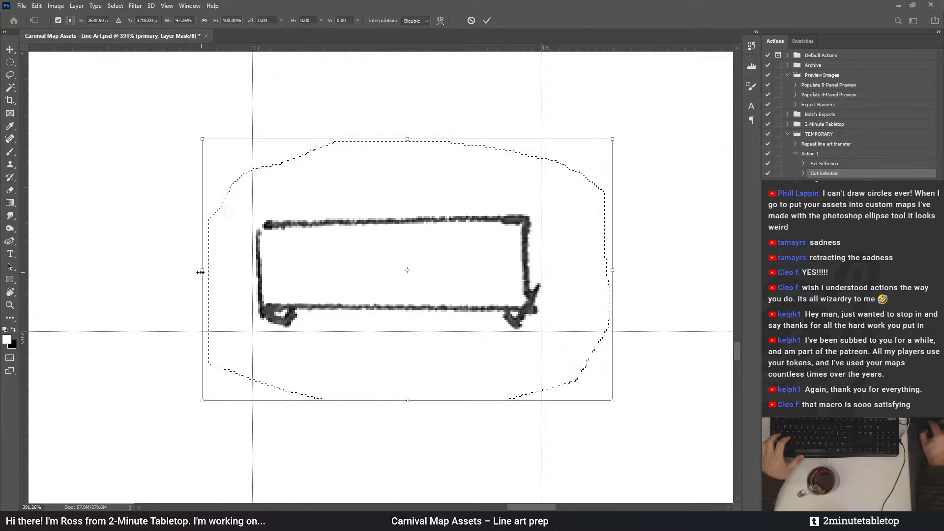
drag(612, 270, 610, 270)
scroll(436, 287, down, 2)
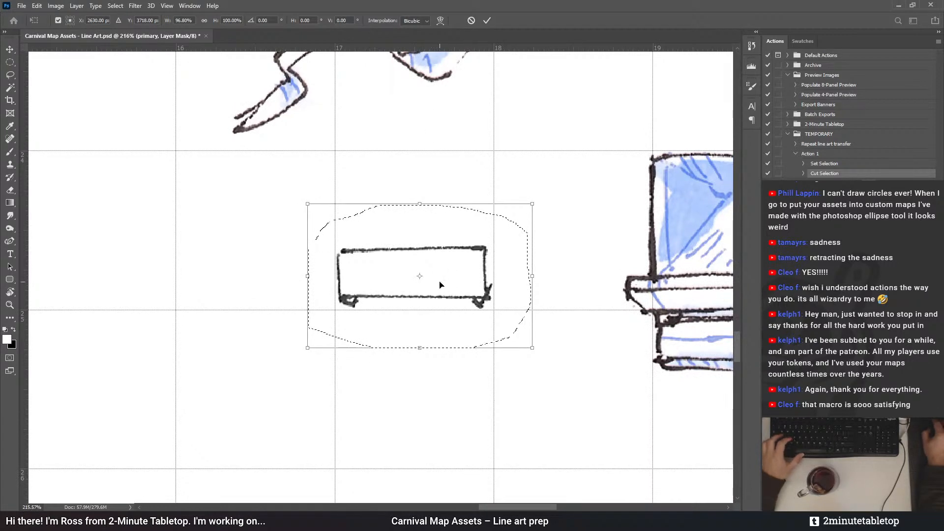
Move the bench up so its top edge sits just below horizontal grid line 24, apply the transform and deselect
drag(466, 283, 463, 192)
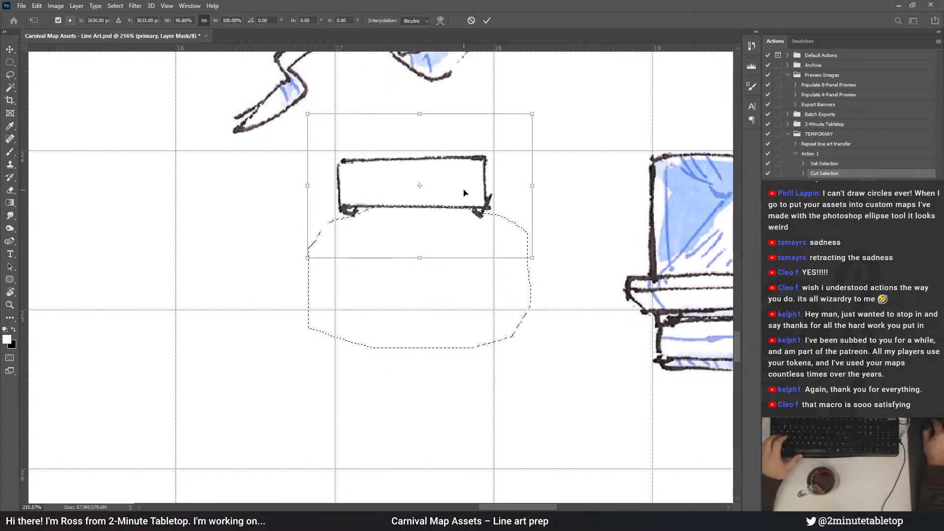
scroll(465, 193, down, 3)
scroll(671, 285, right, 3)
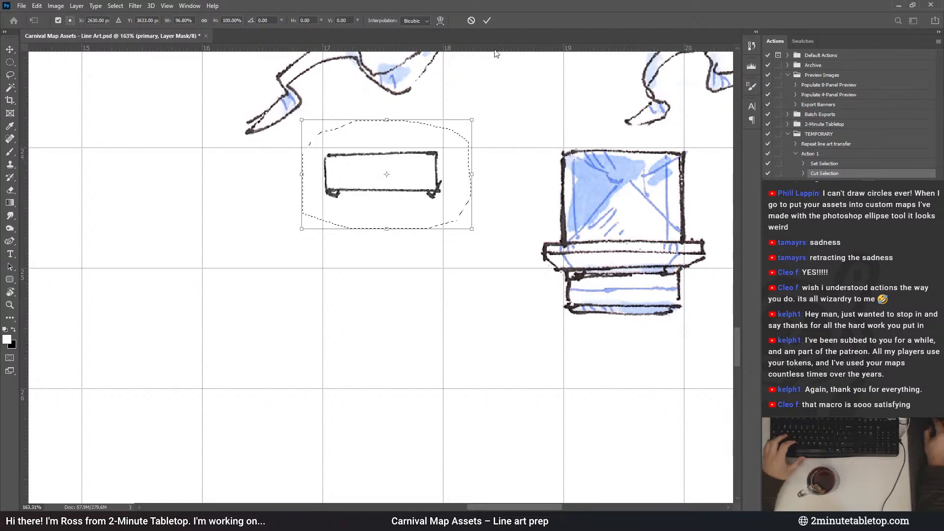
click(487, 20)
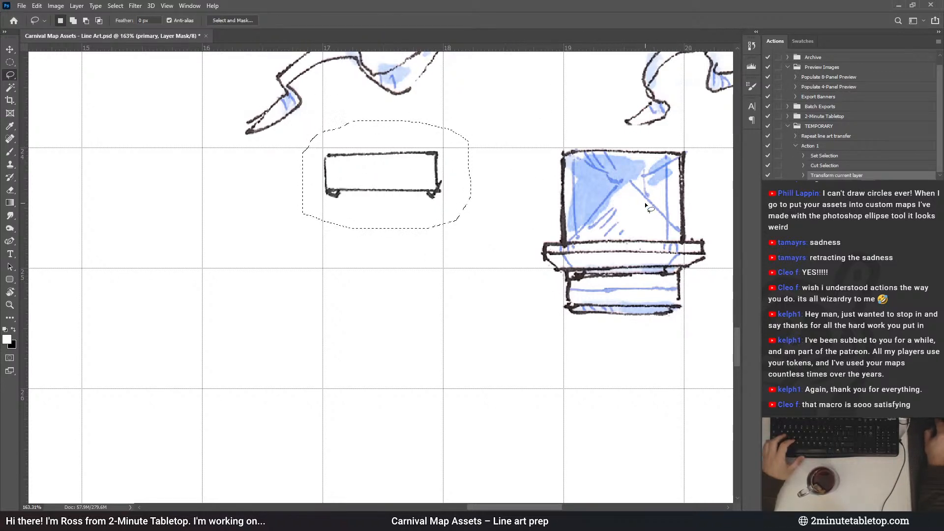
key(ctrl+d)
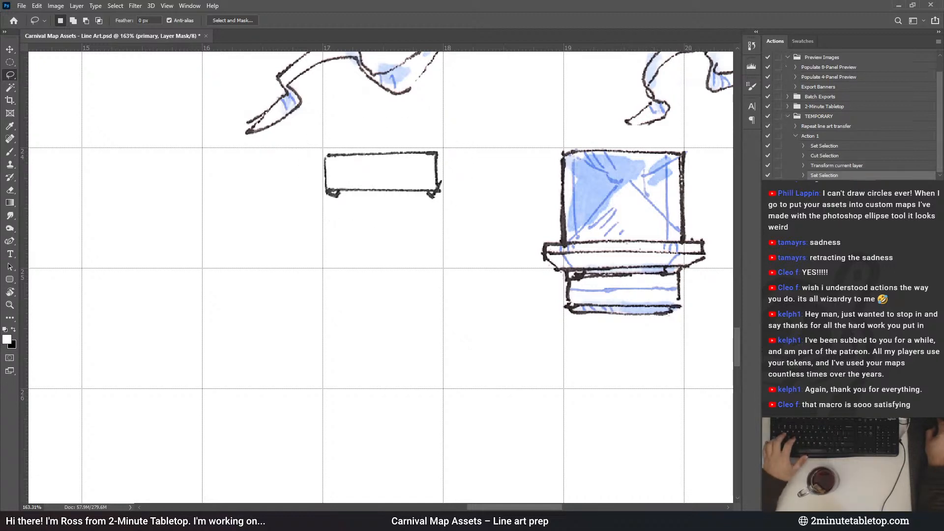
Run Repeat line art transfer to bring the blue shading into the moved bench
click(826, 128)
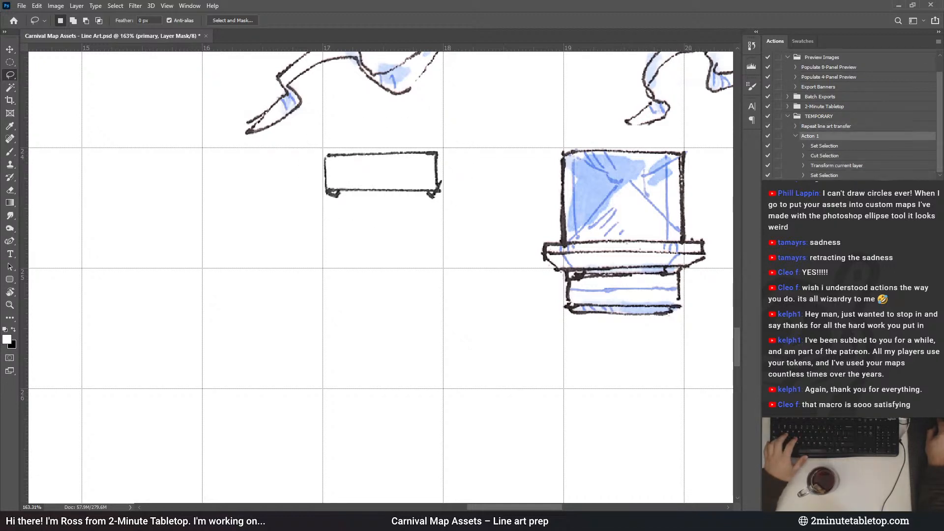
scroll(338, 163, up, 3)
scroll(339, 162, up, 1)
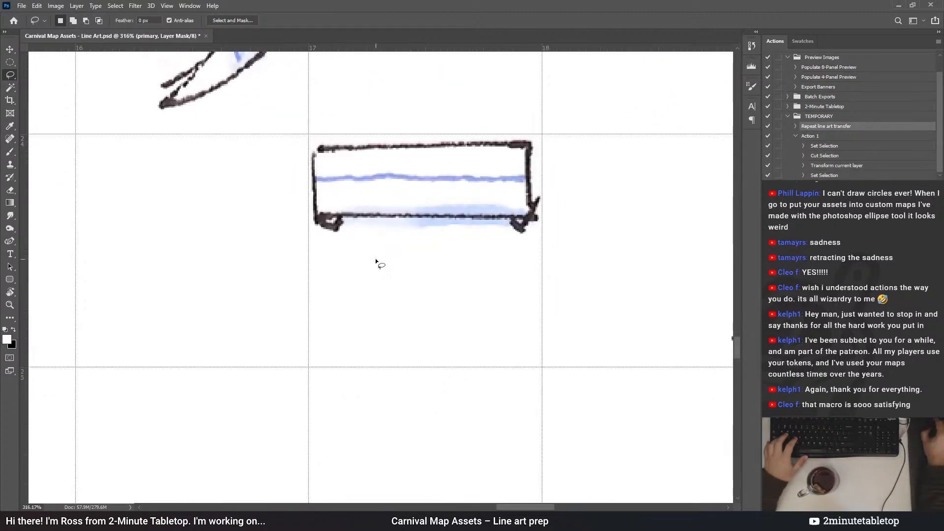
Clear the selection around the round tub and delete the recorded Action 1
scroll(376, 258, down, 3)
scroll(489, 252, down, 1)
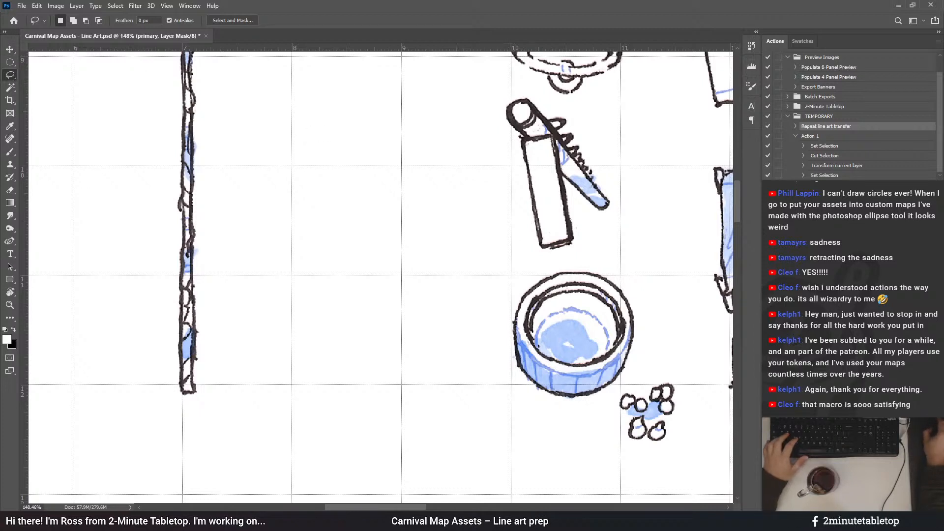
scroll(663, 386, up, 1)
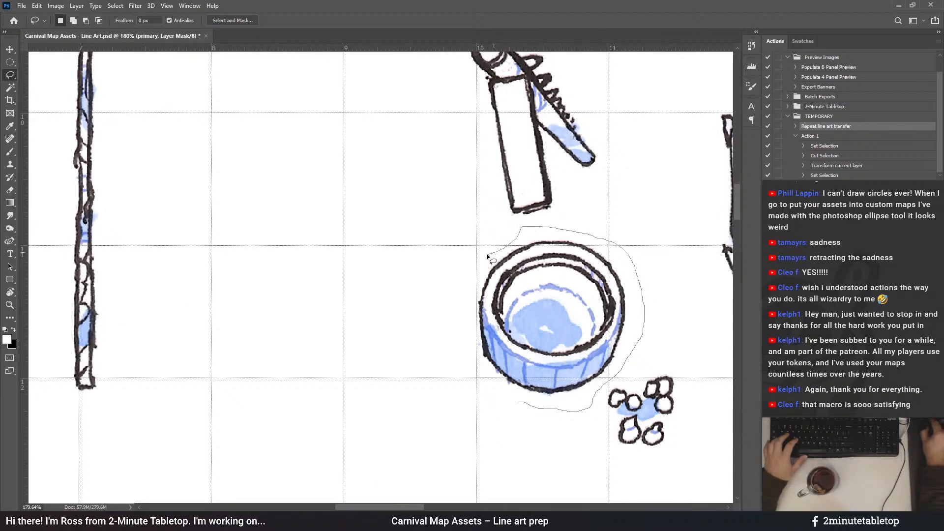
drag(516, 402, 516, 403)
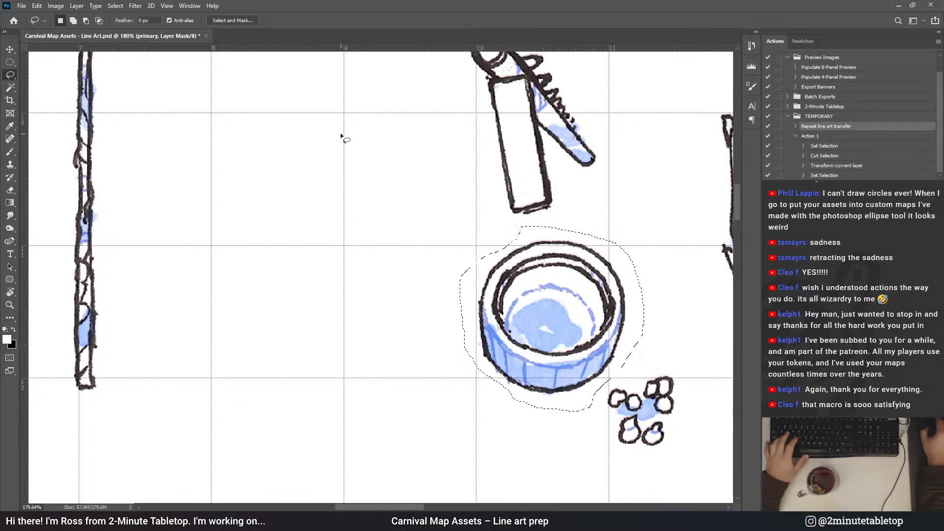
click(806, 136)
key(ctrl+d)
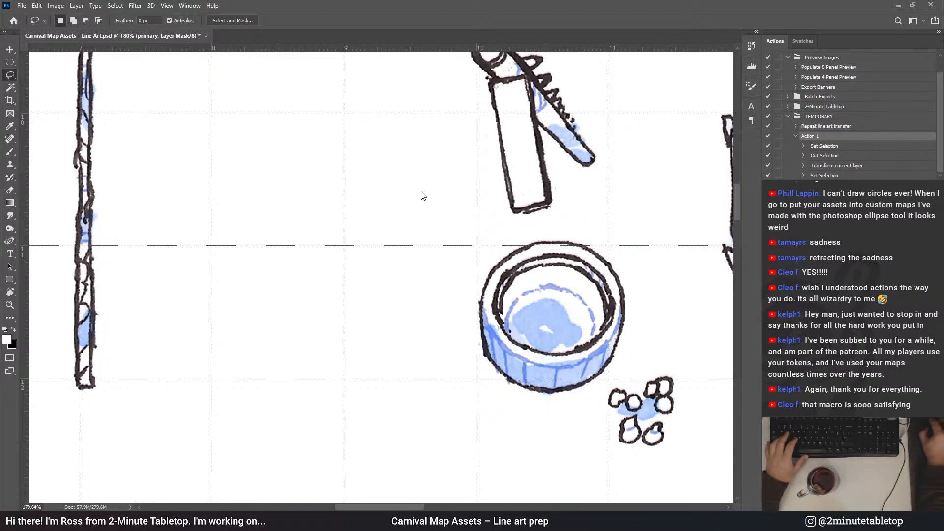
key(Delete)
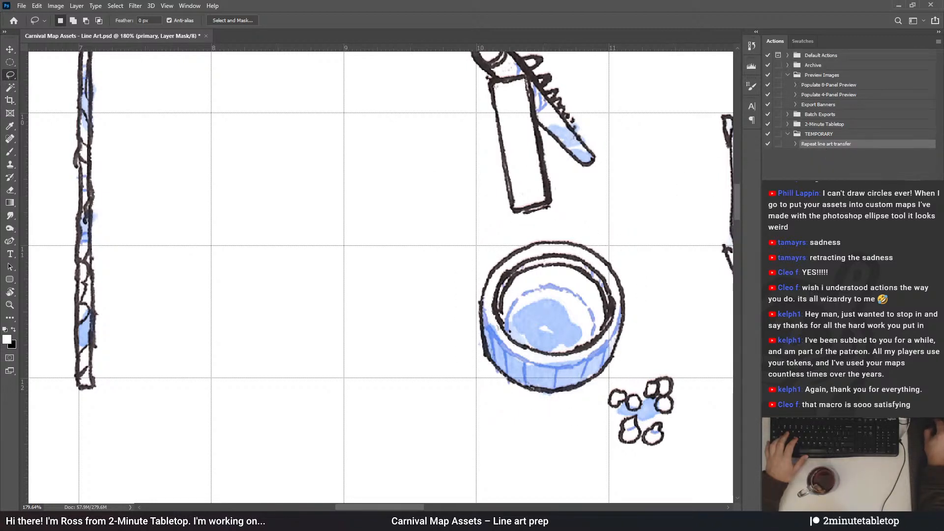
Start recording a new action and outline the round tub with a freehand selection, leaving out the small balls beside it
key(Return)
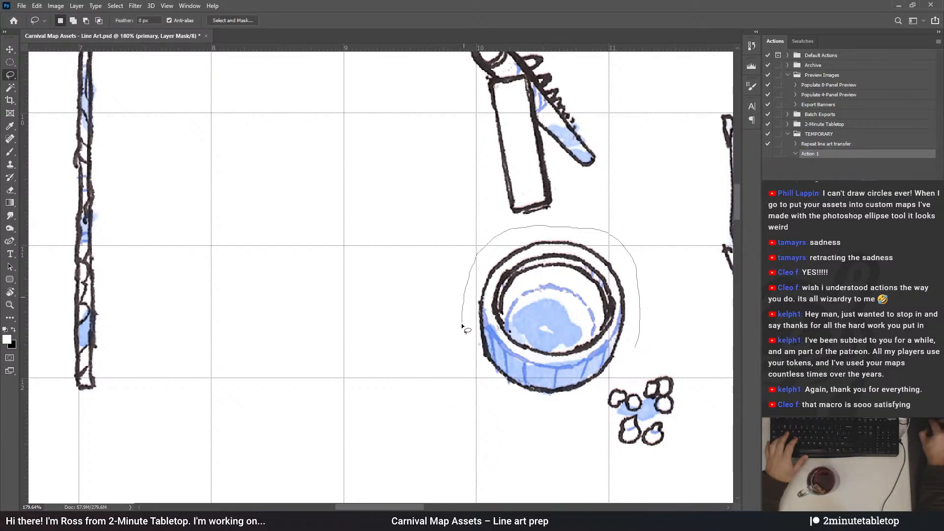
drag(486, 379, 539, 407)
drag(592, 388, 626, 361)
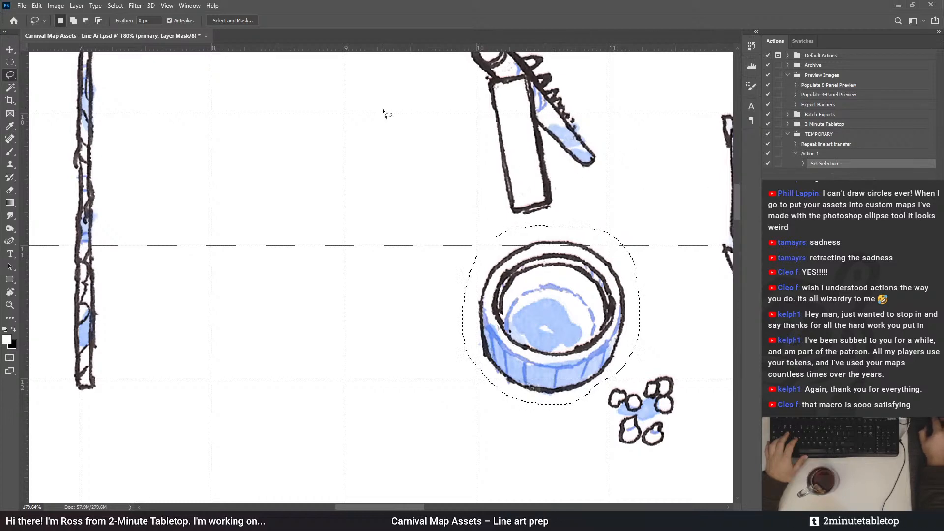
Move the selected round tub down beside the bench, roughly centred where vertical grid line 16 crosses horizontal line 25
scroll(359, 113, down, 3)
scroll(359, 113, down, 8)
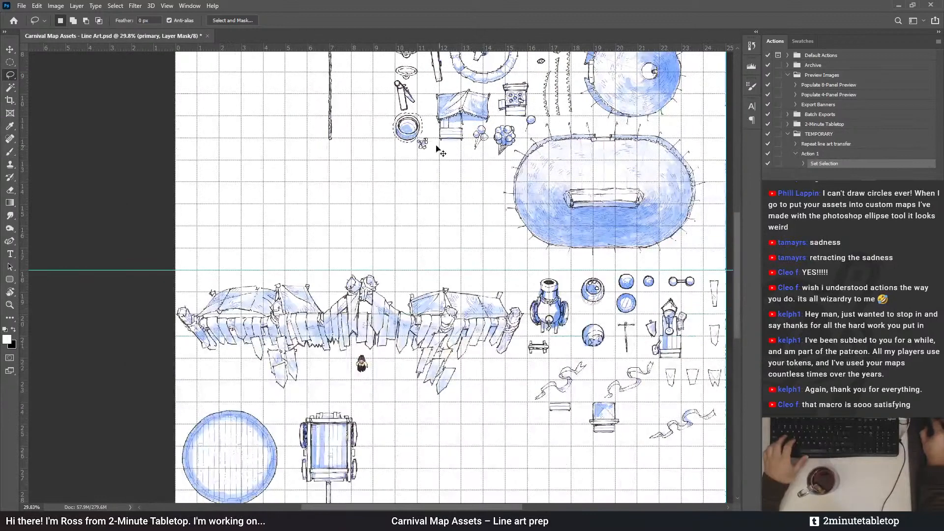
mouse_move(416, 135)
mouse_down()
mouse_move(472, 348)
mouse_move(555, 437)
mouse_move(575, 439)
mouse_move(516, 389)
mouse_move(536, 432)
mouse_move(556, 441)
mouse_move(529, 428)
mouse_up()
scroll(535, 442, up, 6)
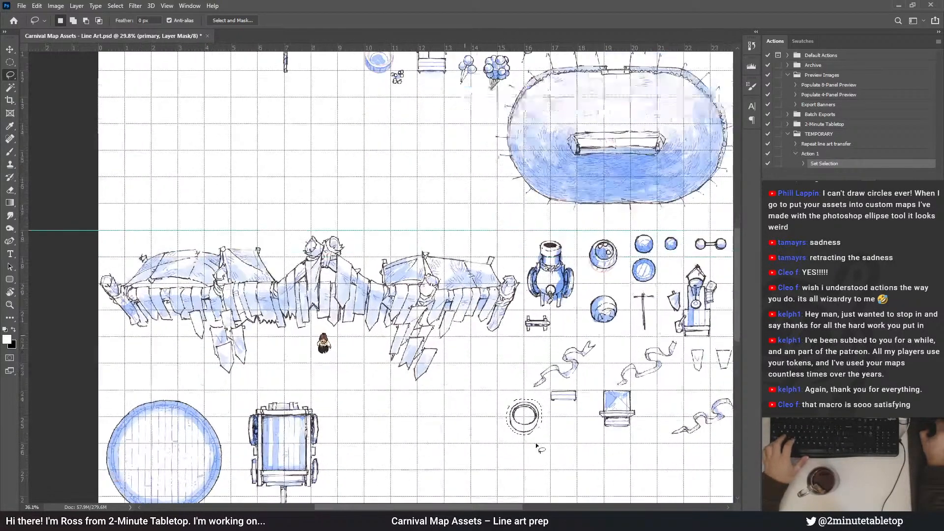
scroll(492, 361, down, 3)
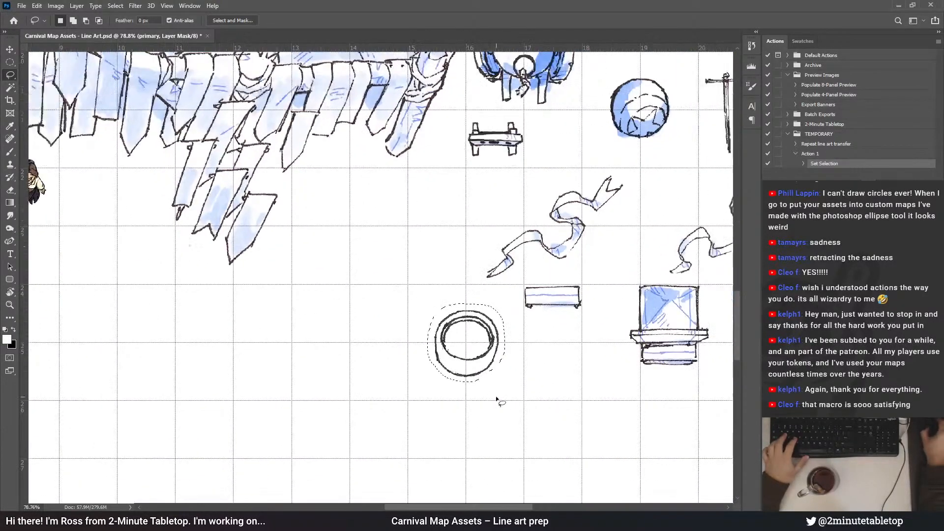
scroll(492, 361, up, 2)
mouse_move(495, 362)
mouse_down()
mouse_move(464, 326)
mouse_move(489, 356)
mouse_up()
scroll(566, 386, up, 3)
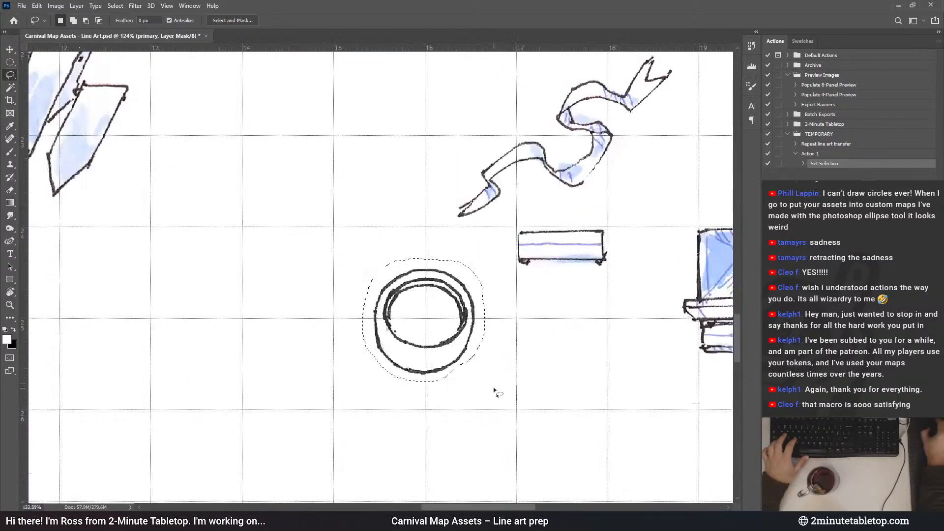
Rotate the round tub by -2.50°, nudge it into line with vertical grid line 16, apply the transform and deselect
key(ctrl+t)
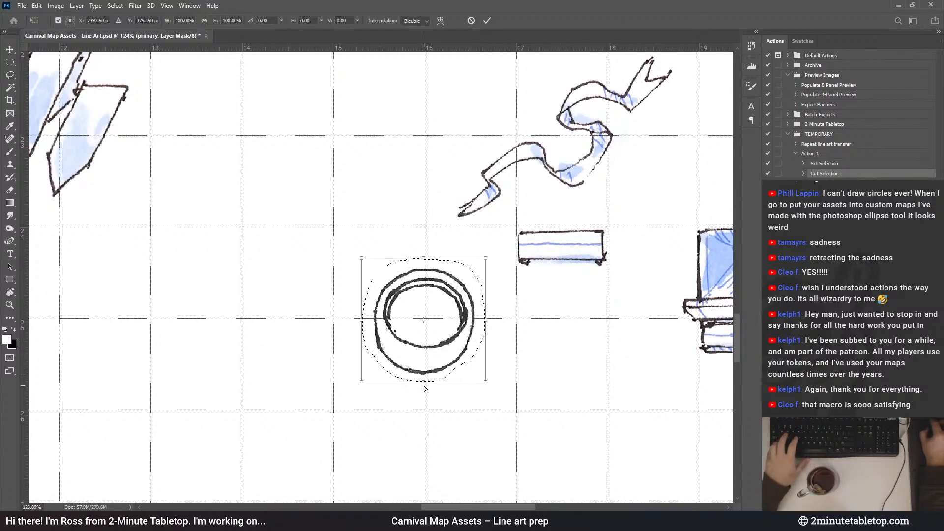
drag(424, 381, 429, 382)
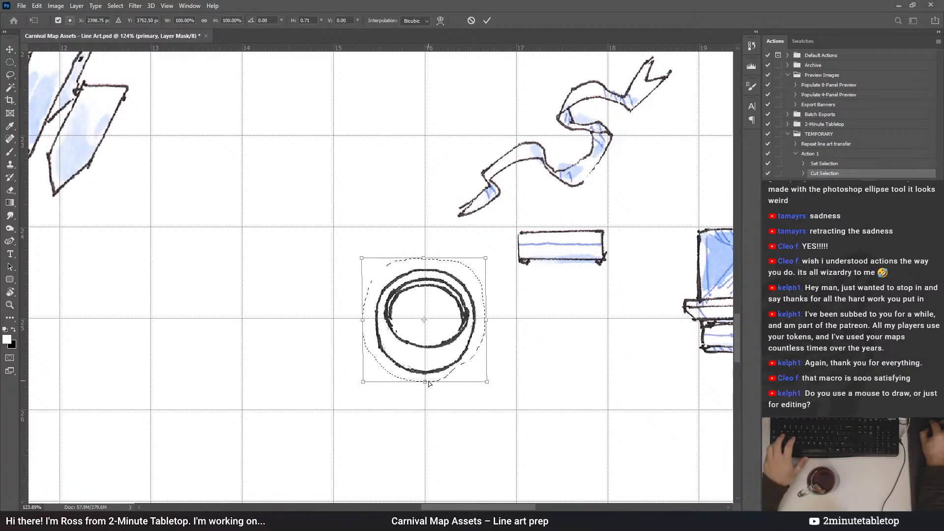
drag(514, 320, 514, 315)
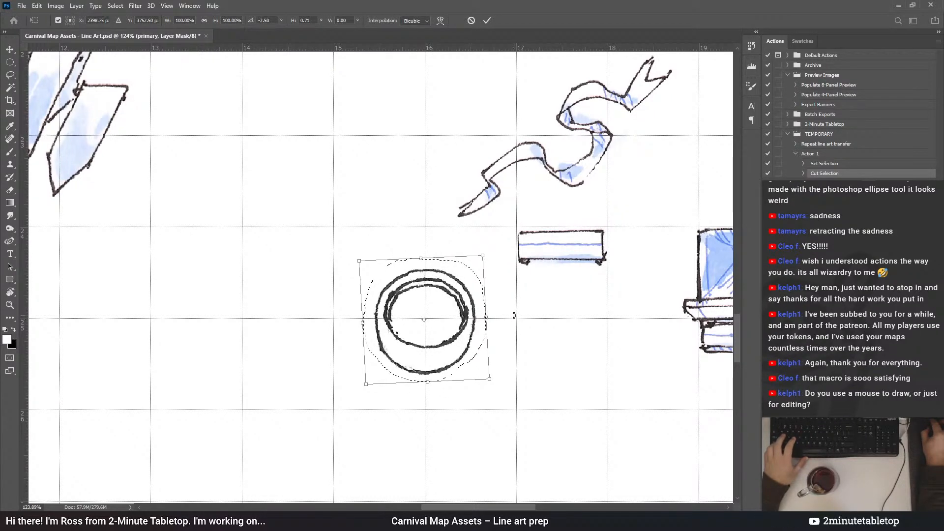
drag(457, 353, 452, 353)
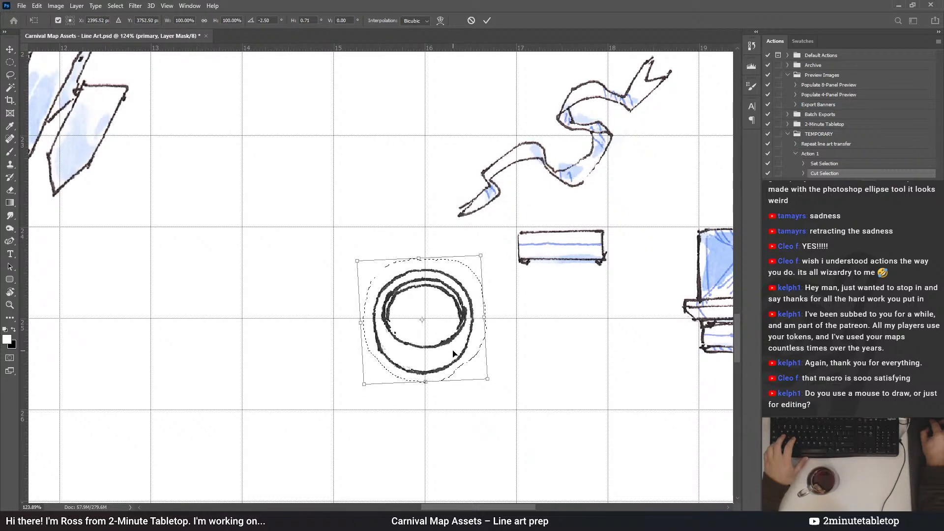
click(487, 20)
key(l)
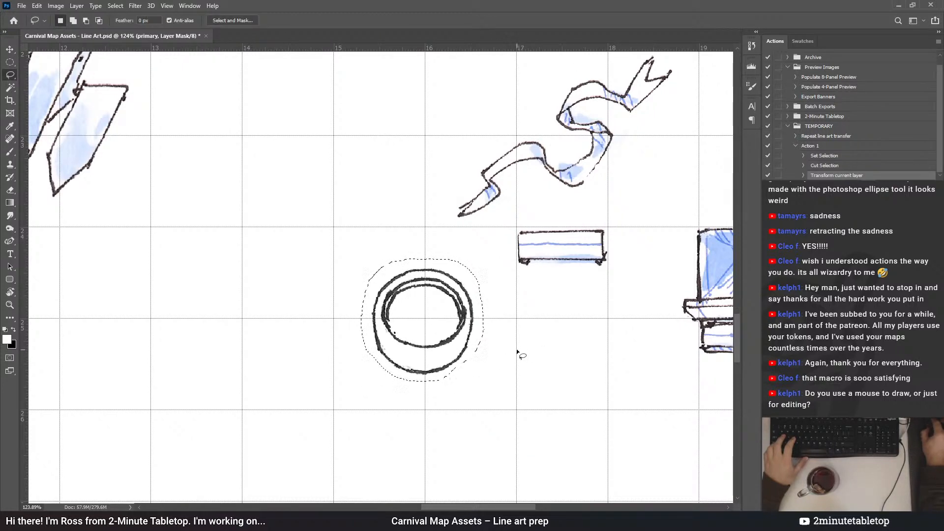
key(ctrl+d)
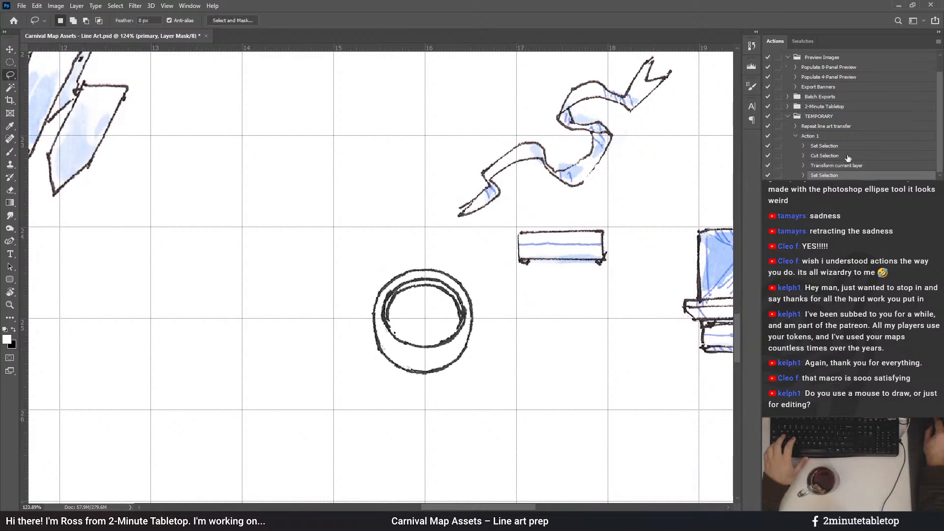
Run Repeat line art transfer to bring the blue shading into the moved tub
ctrl+double_click(826, 126)
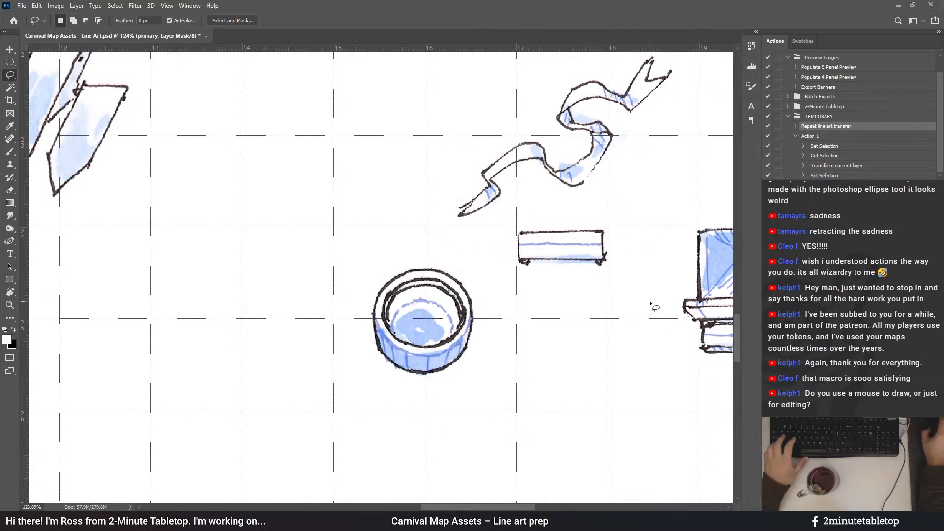
scroll(614, 413, down, 3)
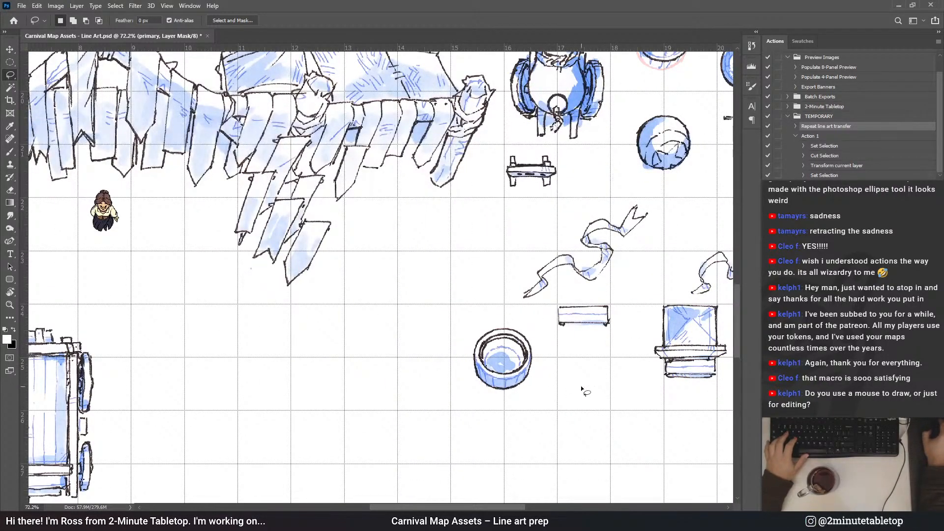
scroll(583, 391, down, 5)
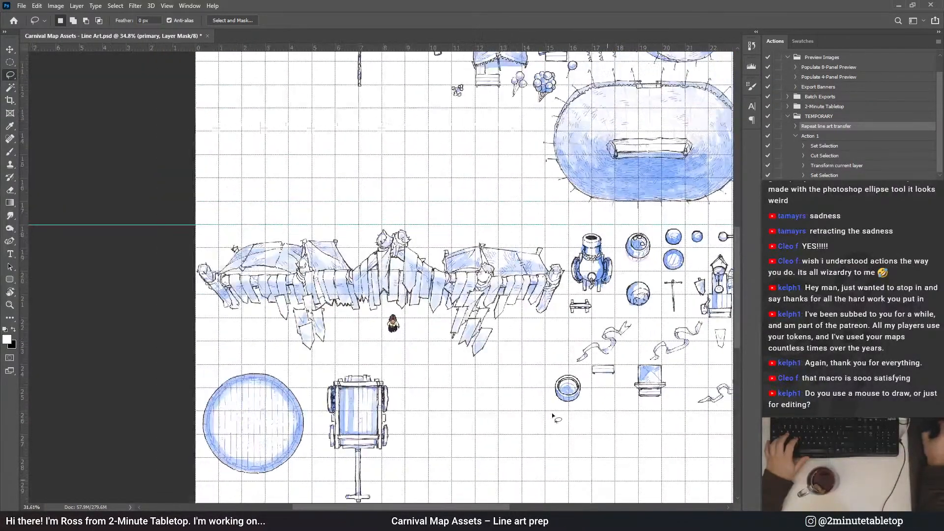
Delete the recorded Action 1 used for the round tub
scroll(488, 147, up, 5)
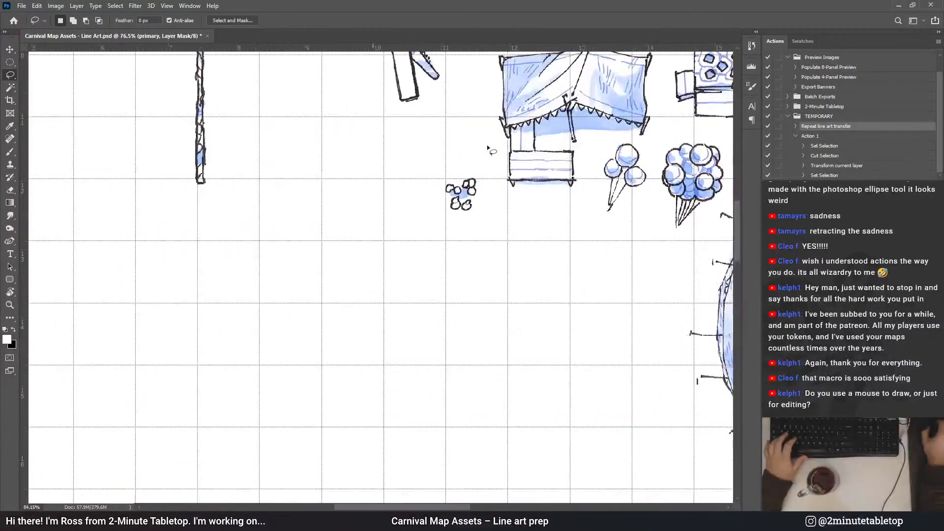
scroll(488, 148, up, 1)
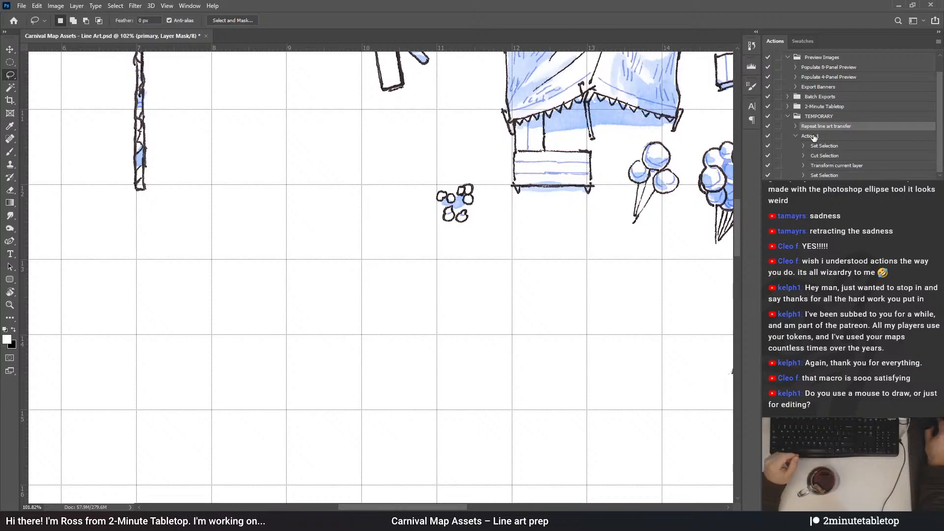
scroll(434, 85, up, 2)
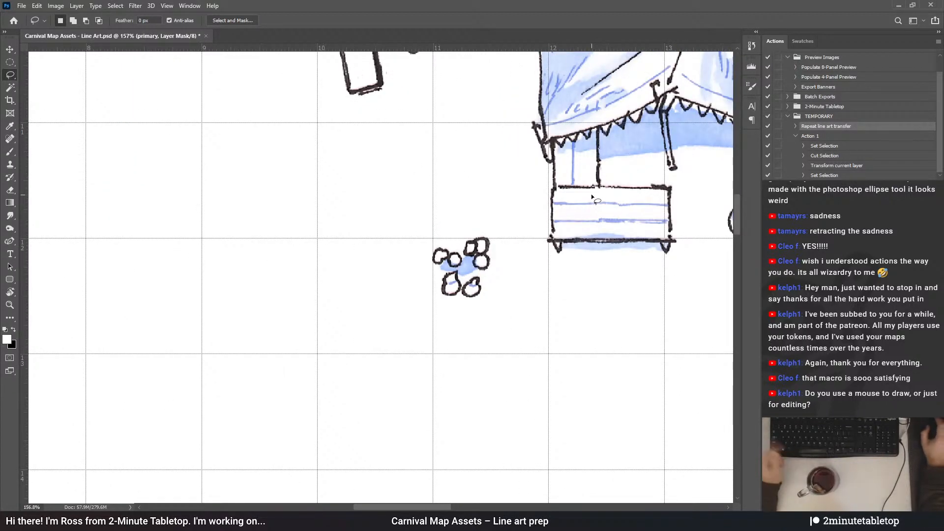
click(811, 136)
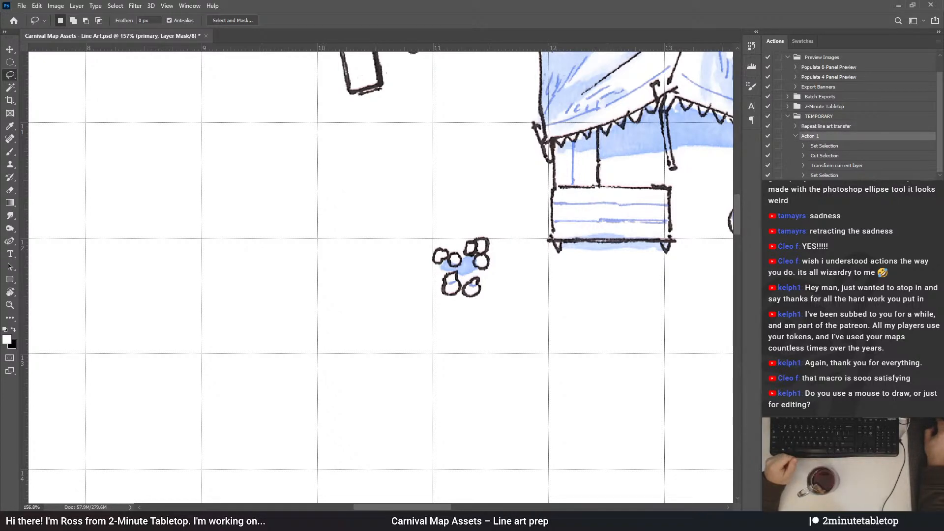
click(917, 176)
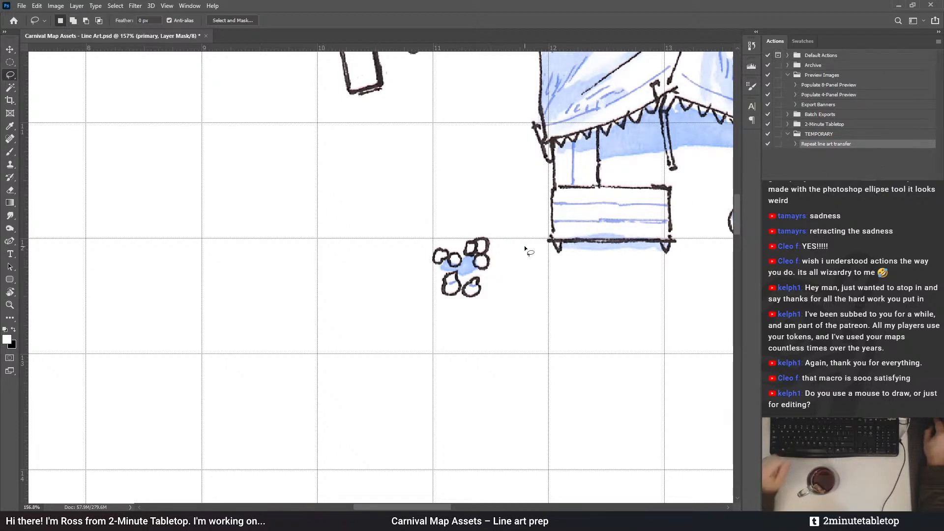
Outline the cluster of small balls near the striped booth with a freehand selection and cut it from the layer mask
mouse_move(422, 281)
mouse_down()
mouse_move(441, 302)
mouse_move(467, 308)
mouse_move(498, 286)
mouse_move(504, 253)
mouse_move(473, 230)
mouse_up()
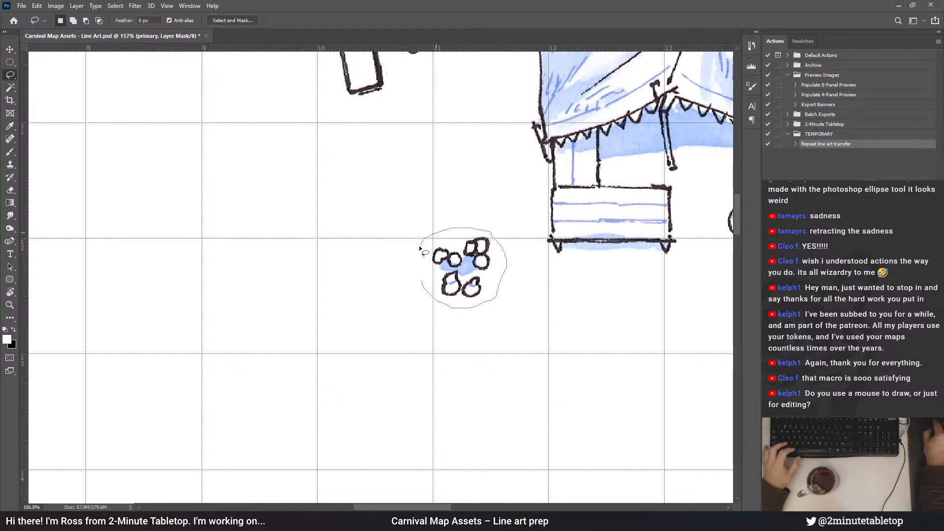
drag(419, 248, 420, 258)
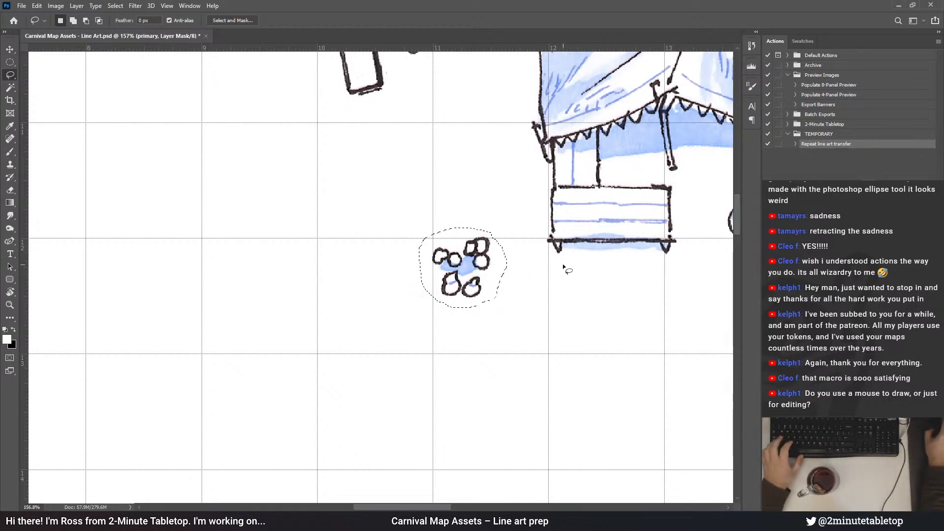
key(F2)
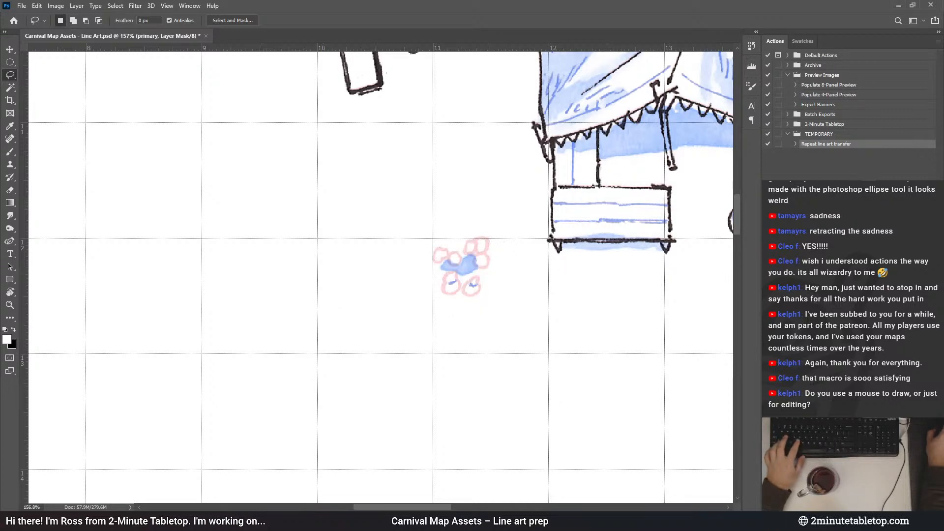
Try to paste the cut balls next to the moved round tub and remove the pasted layer
scroll(263, 89, down, 2)
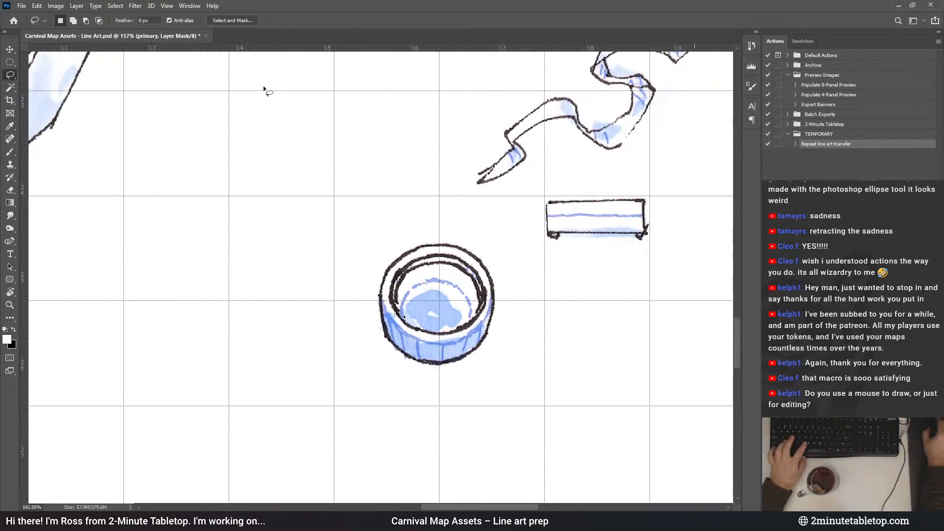
key(ctrl+v)
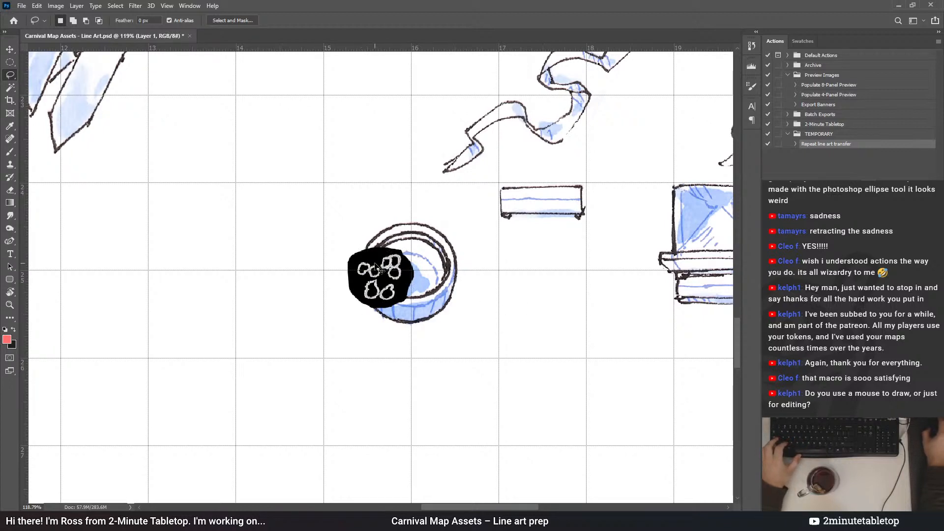
key(F2)
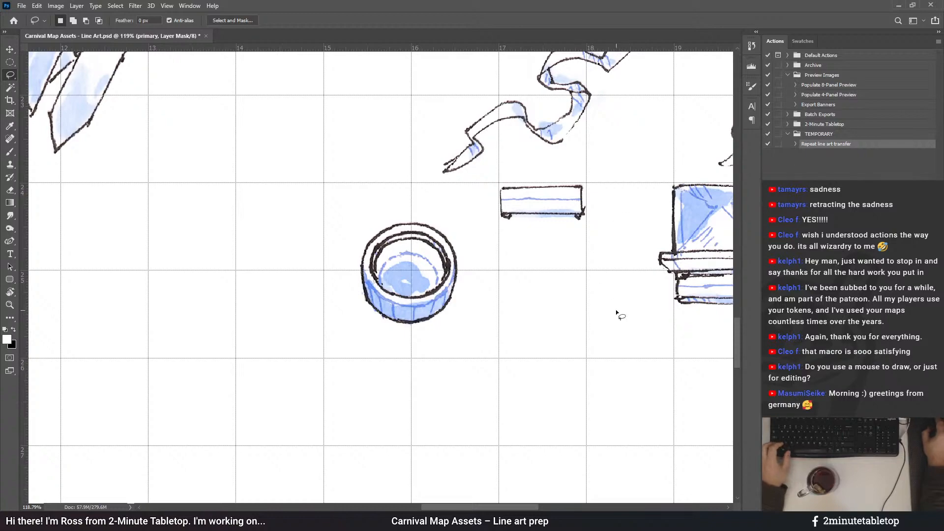
Undo the cut of the small balls at their original place near the striped booth
scroll(617, 314, down, 10)
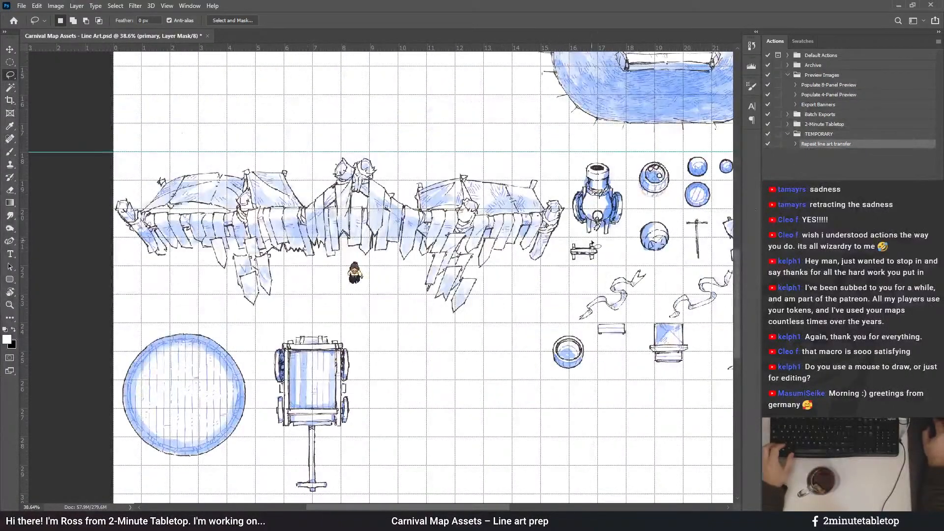
drag(741, 297, 740, 245)
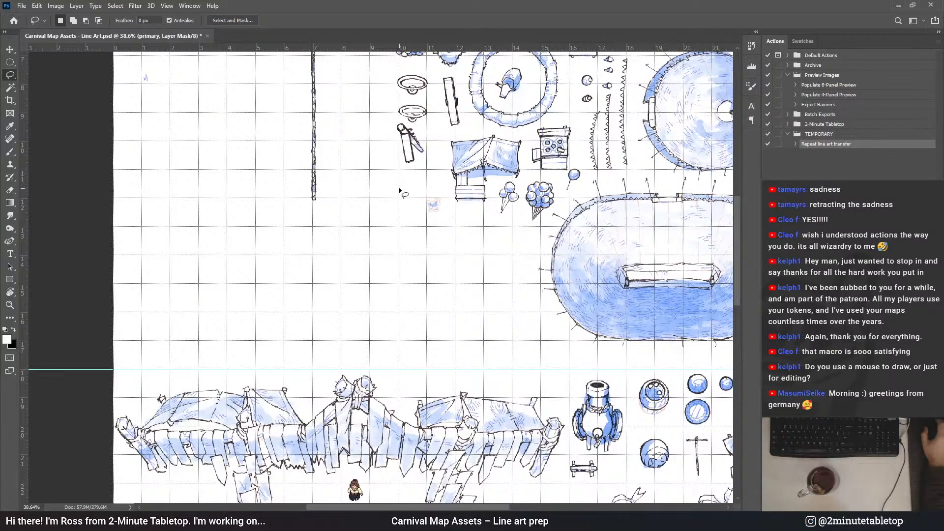
key(F2)
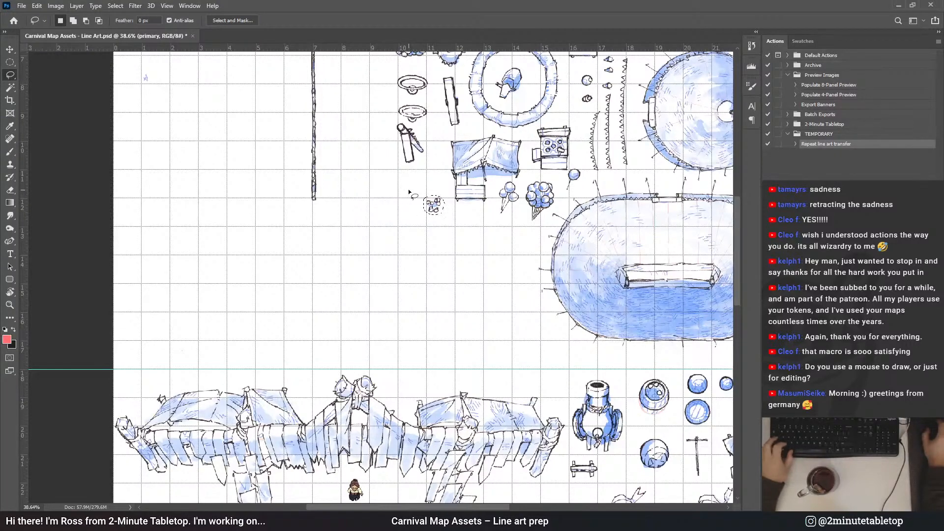
Start recording a new Action 1 and outline the cluster of small balls with a freehand selection
scroll(427, 204, up, 5)
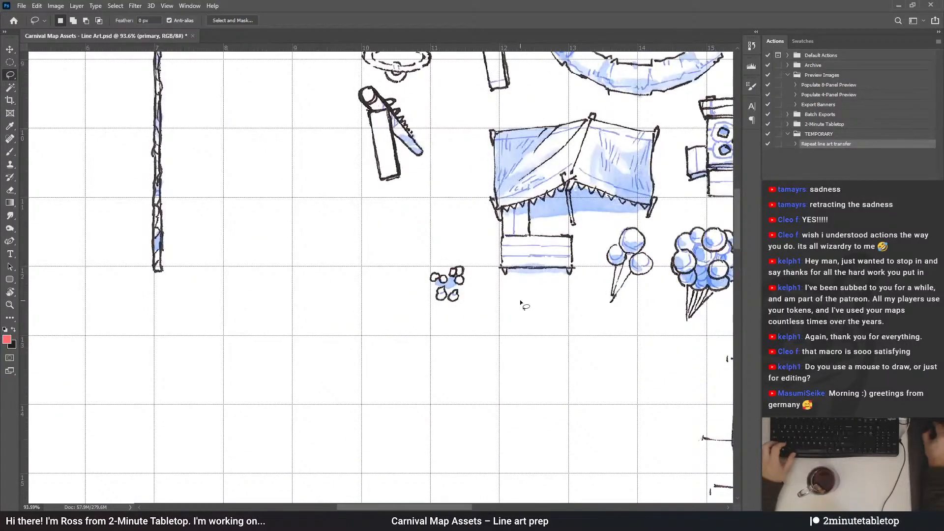
key(Return)
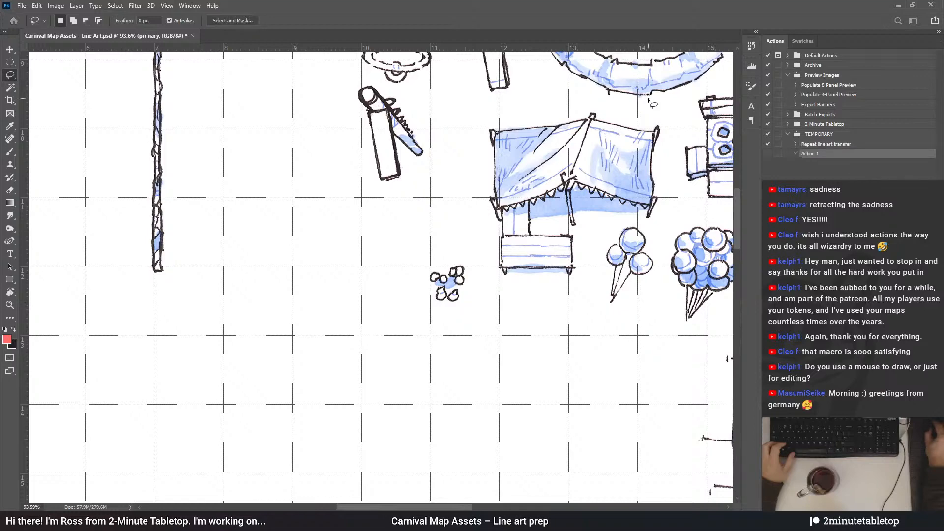
scroll(445, 298, up, 3)
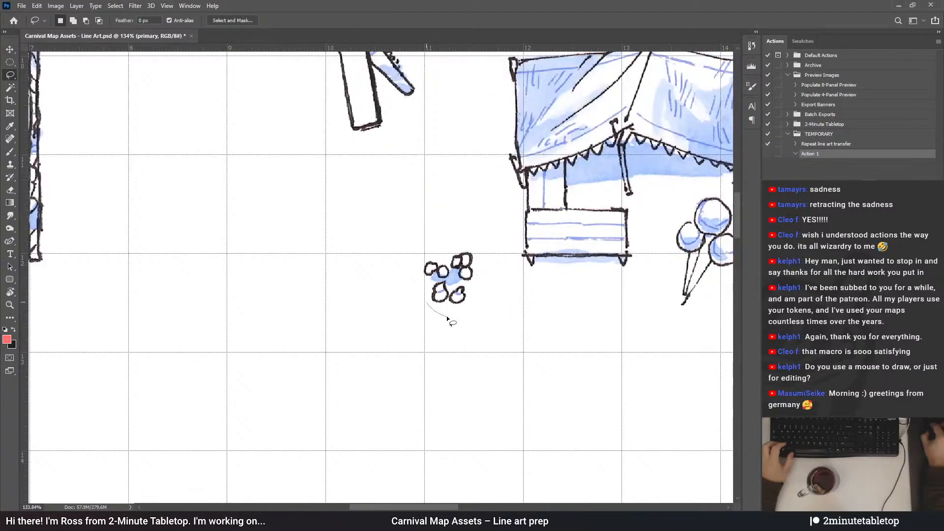
drag(452, 237, 450, 240)
Try to move the selected balls down beside the round tub below the bench, and undo the move
scroll(397, 273, down, 6)
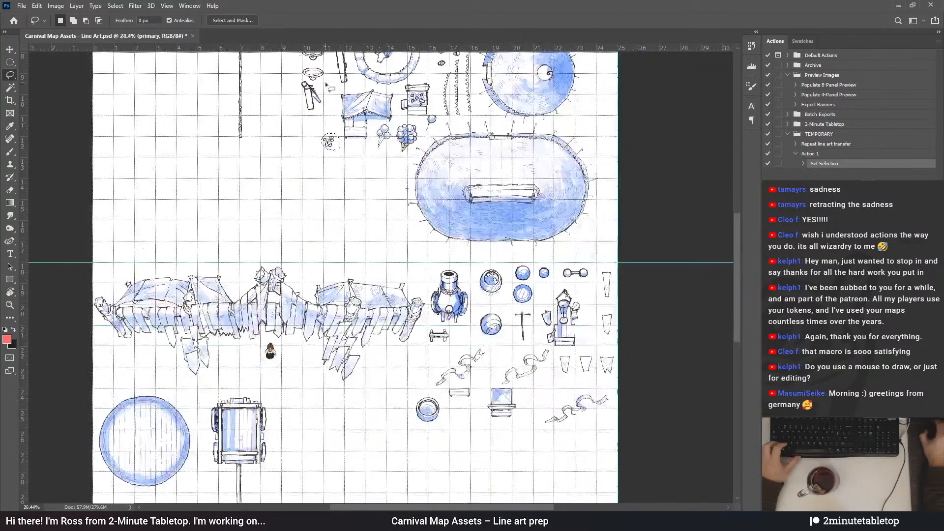
mouse_move(337, 146)
mouse_down()
mouse_move(455, 300)
mouse_move(473, 420)
mouse_up()
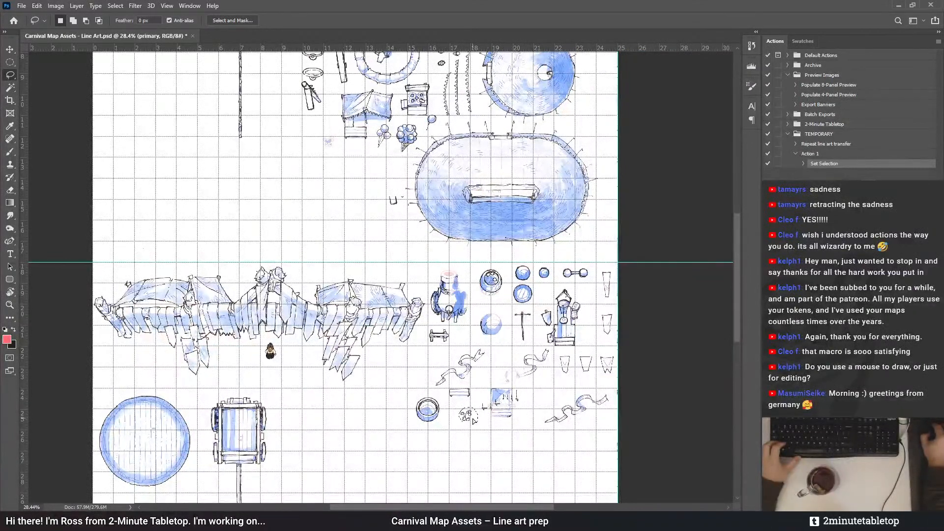
scroll(467, 427, up, 3)
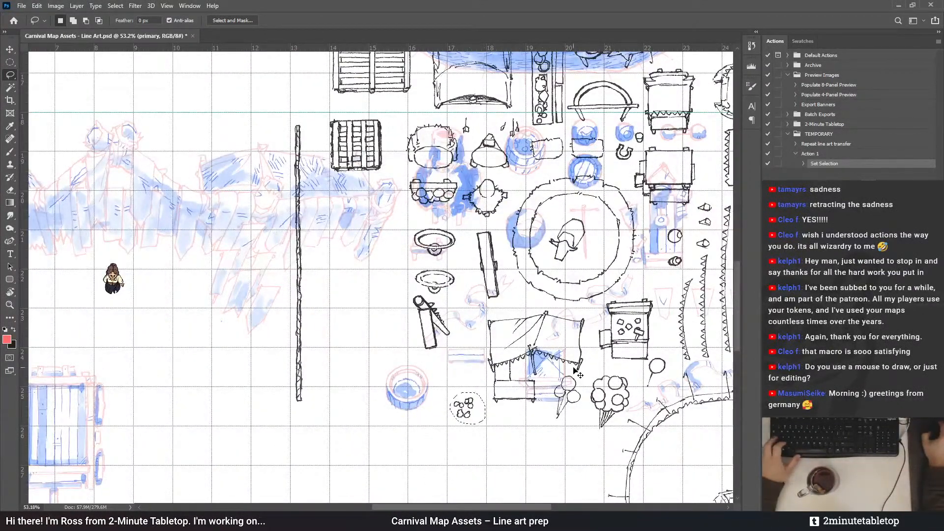
scroll(323, 78, down, 5)
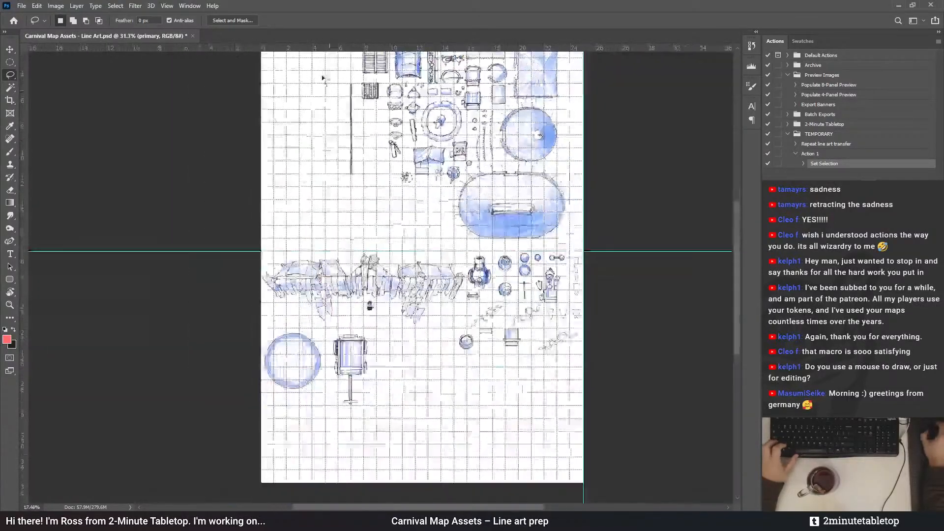
scroll(323, 78, up, 2)
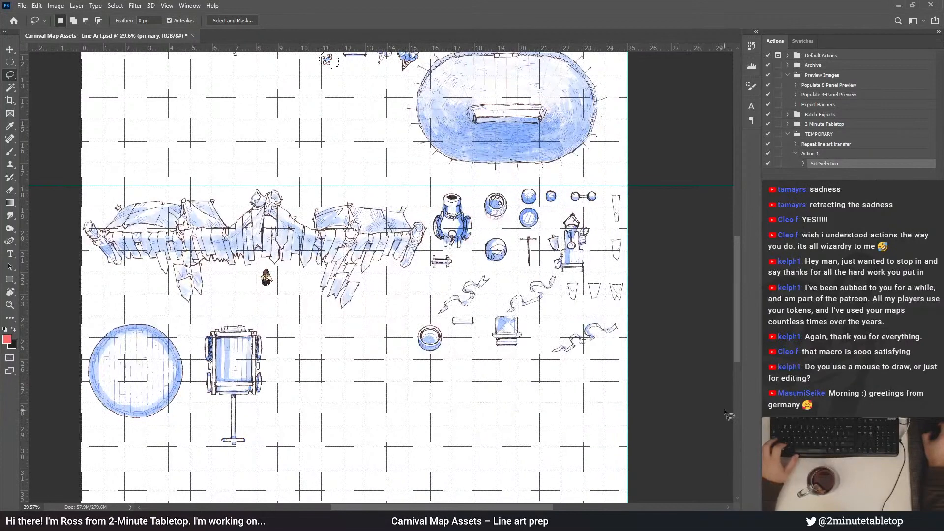
Try to move the selected balls on the primary layer's mask down to the empty area below the bench, beside the round tub
key(ctrl+bracketright)
key(ctrl+backslash)
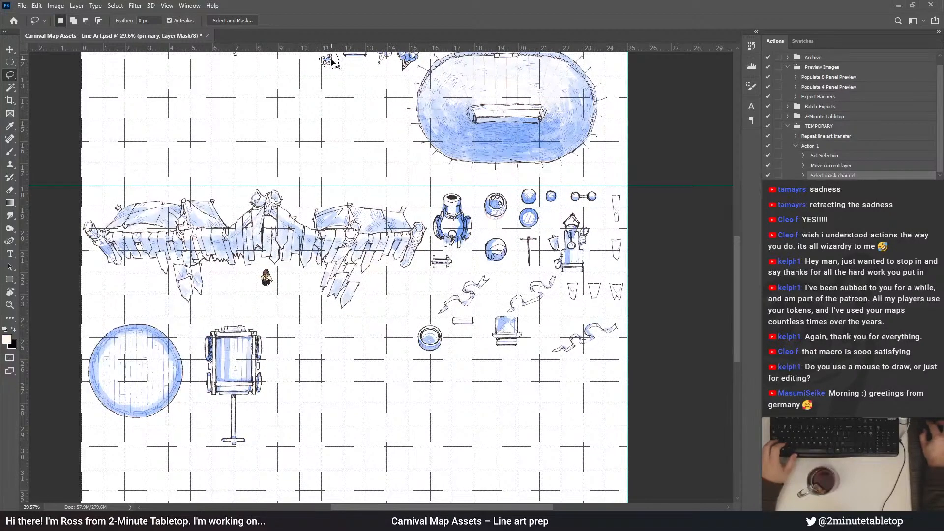
drag(324, 59, 481, 348)
scroll(470, 355, up, 8)
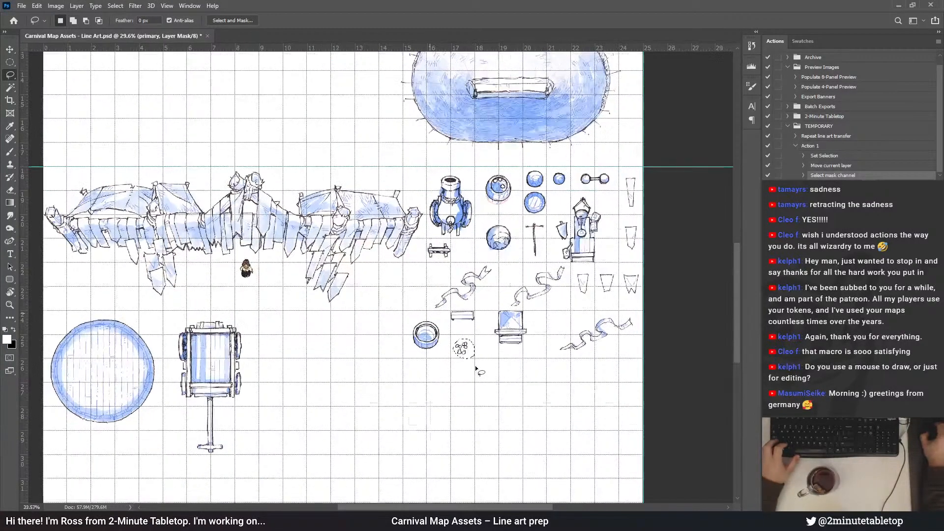
drag(454, 315, 461, 316)
scroll(460, 317, up, 2)
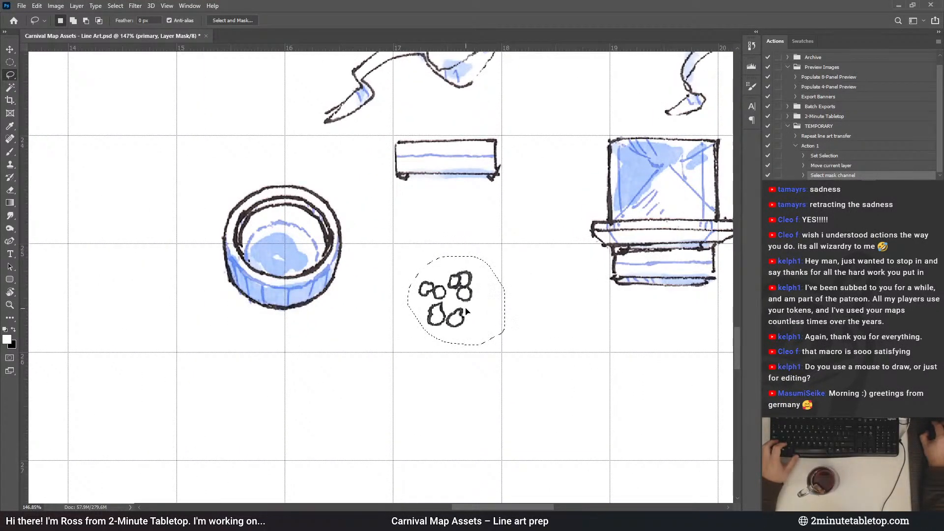
mouse_move(457, 315)
mouse_down()
mouse_move(291, 257)
mouse_move(454, 297)
mouse_move(509, 373)
mouse_move(289, 259)
mouse_move(510, 370)
mouse_up()
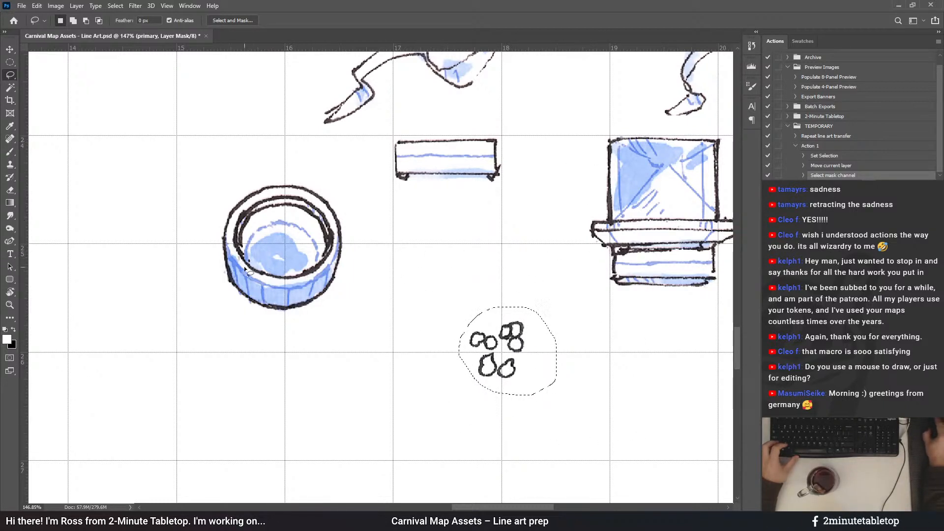
Try to reposition the balls to the left of the round tub, near grid line 14, and deselect them
scroll(639, 305, down, 1)
scroll(639, 305, down, 2)
mouse_move(559, 341)
mouse_down()
mouse_move(413, 268)
mouse_move(551, 295)
mouse_move(521, 308)
mouse_move(299, 235)
mouse_move(268, 268)
mouse_move(277, 270)
mouse_up()
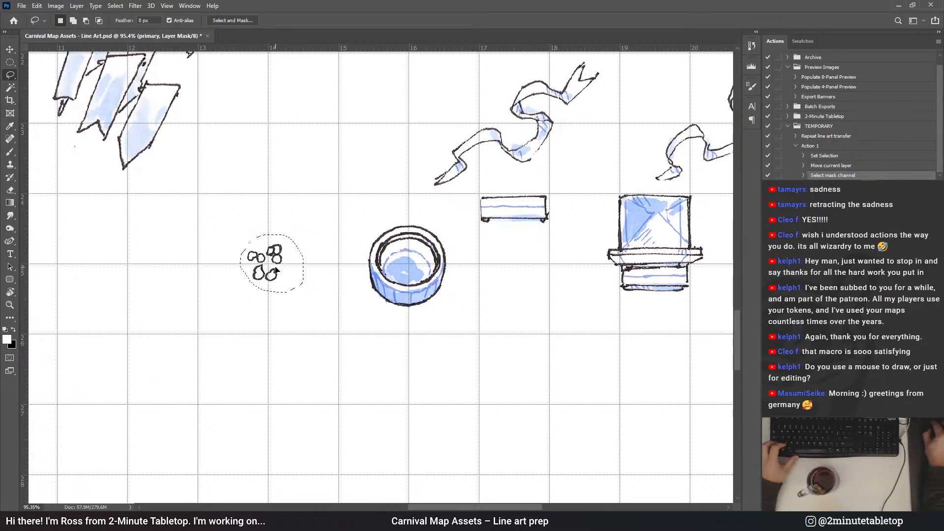
scroll(276, 270, down, 5)
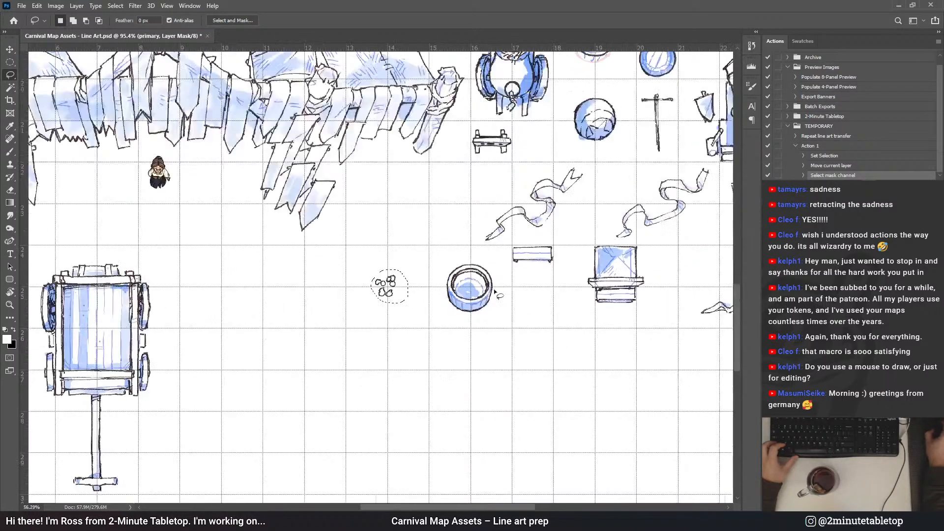
scroll(490, 298, up, 4)
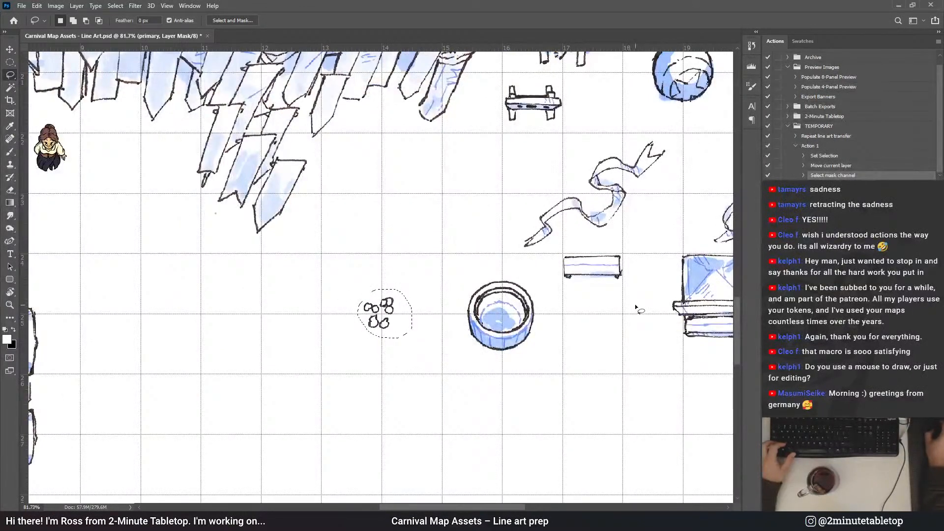
scroll(443, 292, down, 1)
scroll(418, 325, up, 2)
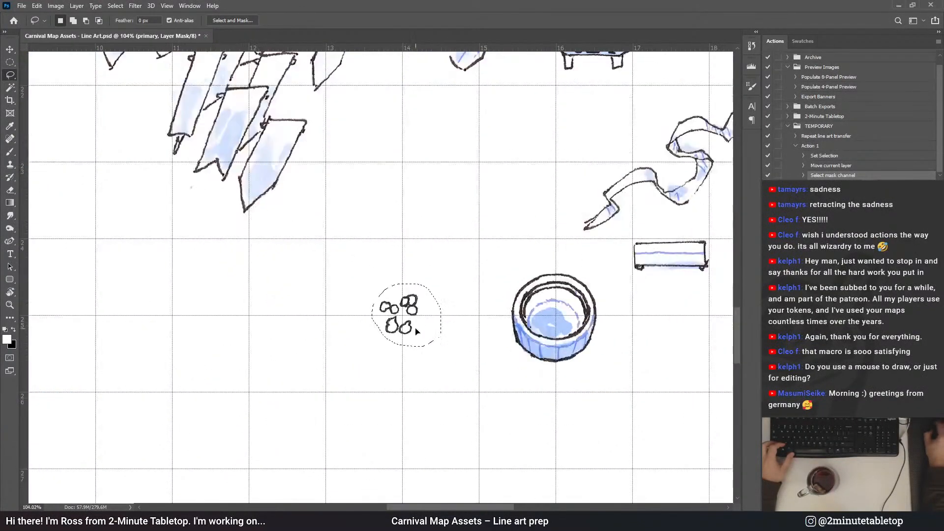
mouse_move(409, 329)
mouse_down()
mouse_move(565, 326)
mouse_move(389, 322)
mouse_move(403, 318)
mouse_up()
key(ctrl+d)
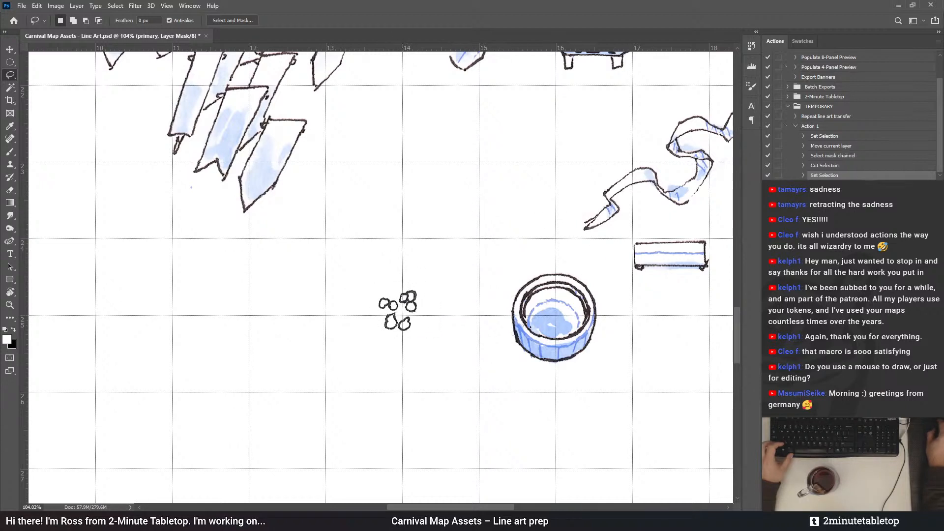
Try to replay the ball move on the other layers with the Repeat line art transfer action, and save the file
click(824, 118)
key(F2)
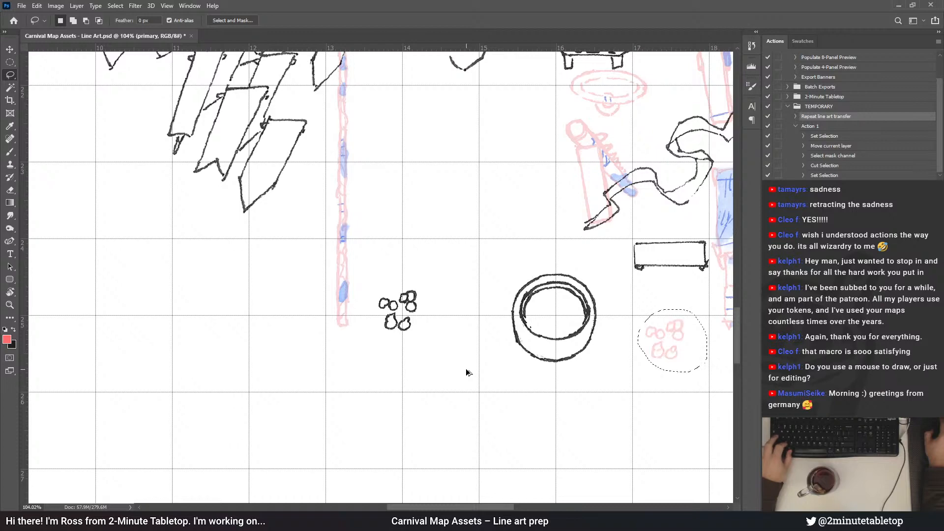
scroll(487, 401, down, 5)
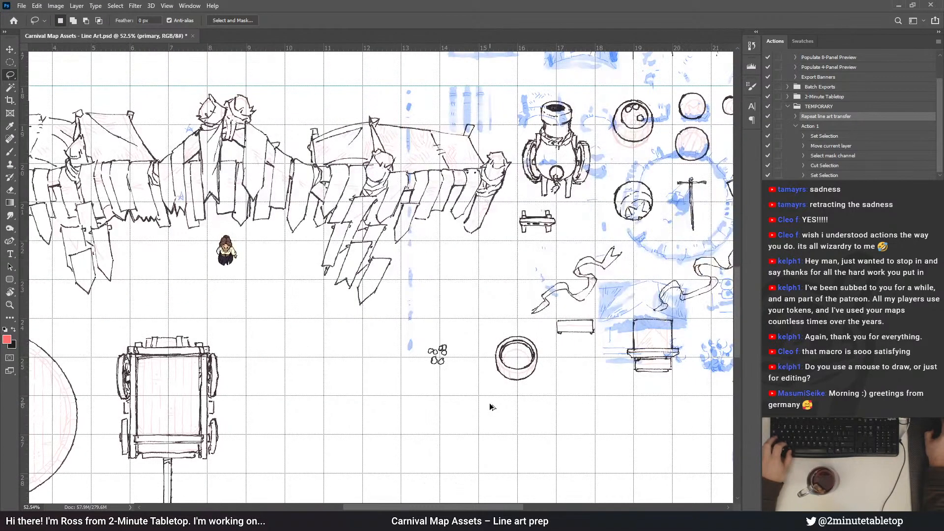
key(F2)
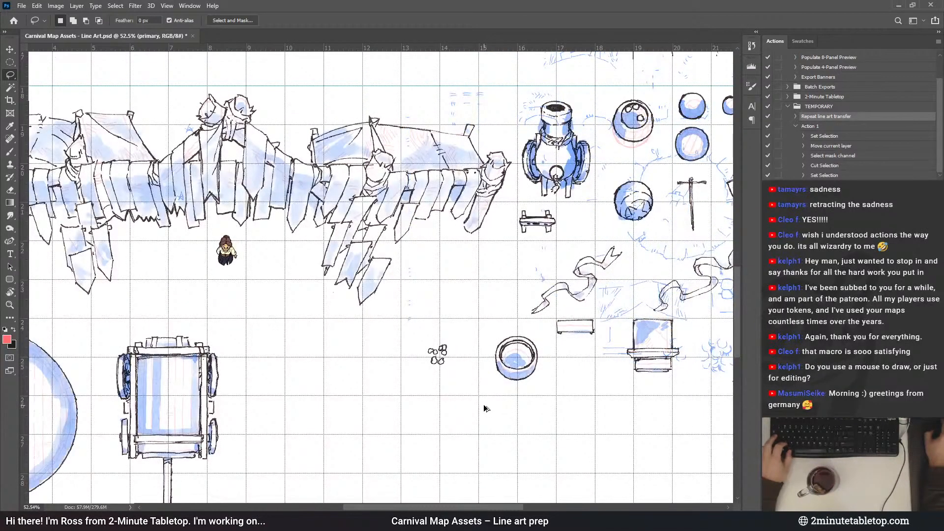
scroll(514, 382, down, 3)
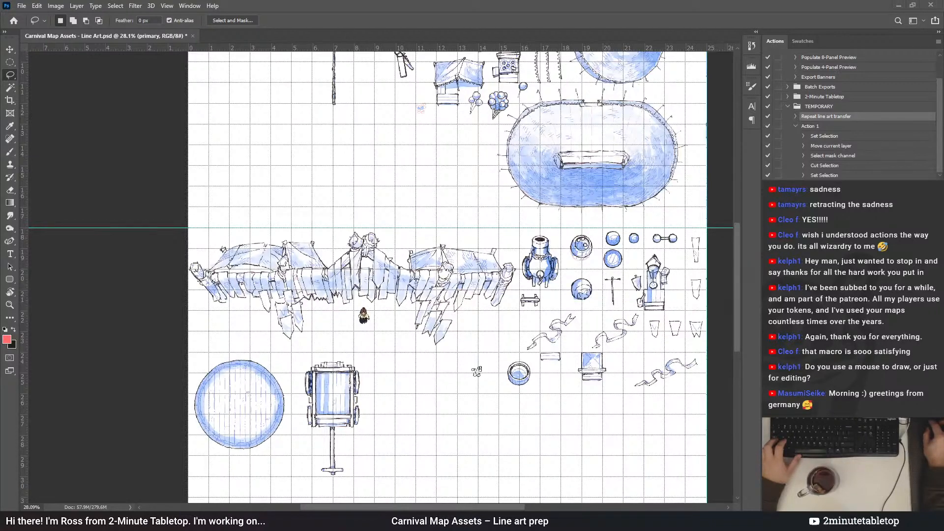
key(ctrl+s)
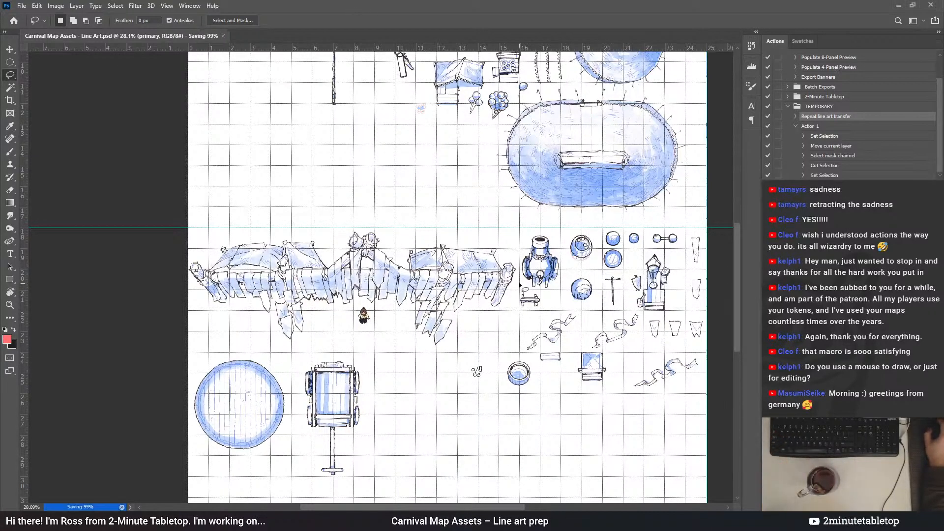
Examine the offset recorded for the Move current layer entry in Action 1
scroll(492, 416, up, 5)
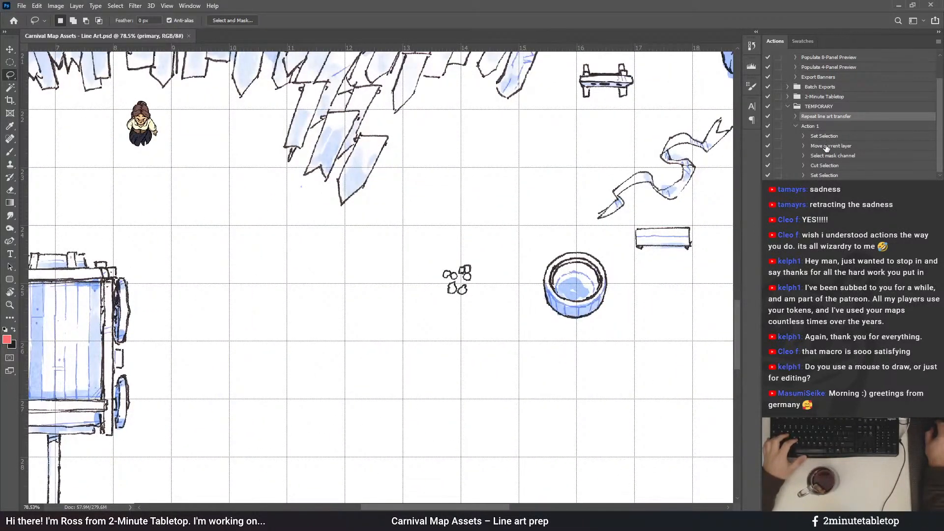
click(804, 146)
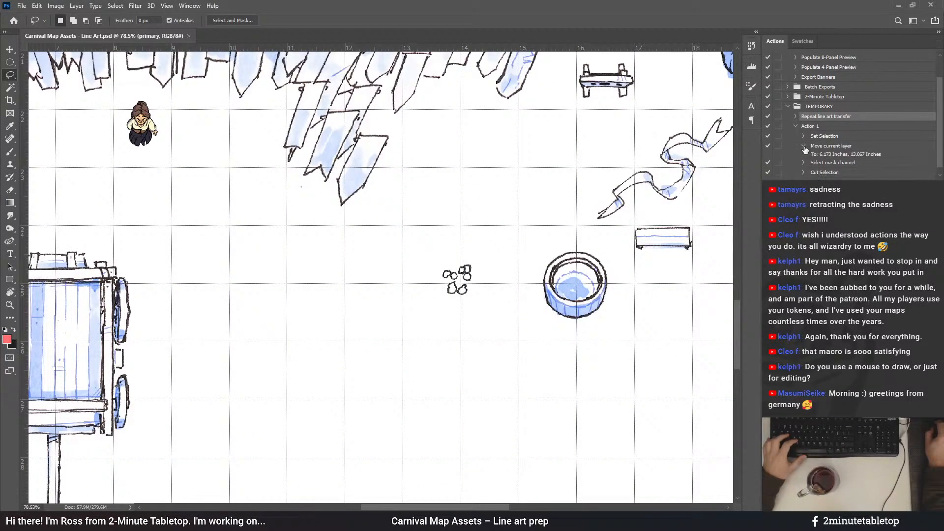
click(804, 147)
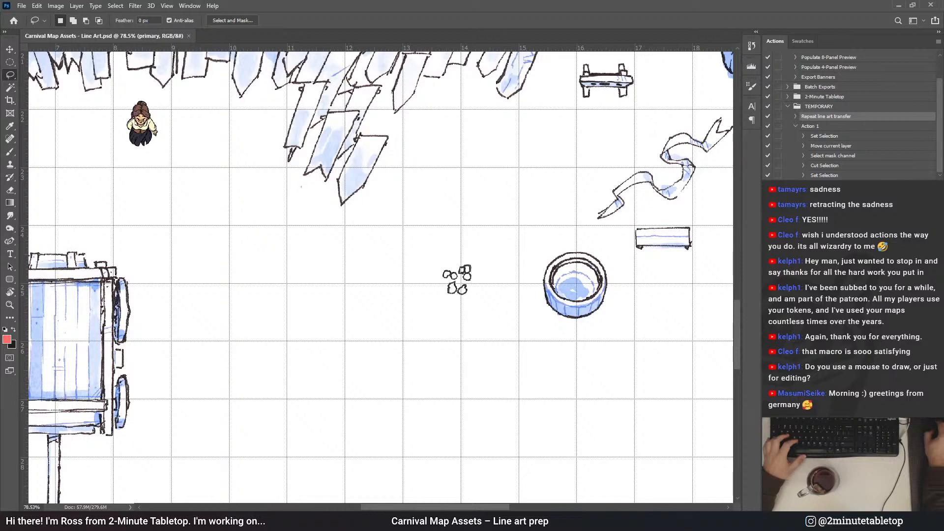
Record the balls' move on the primary layer's mask: outline them below the striped booth, place them left of the round tub, and deselect
key(ctrl+backslash)
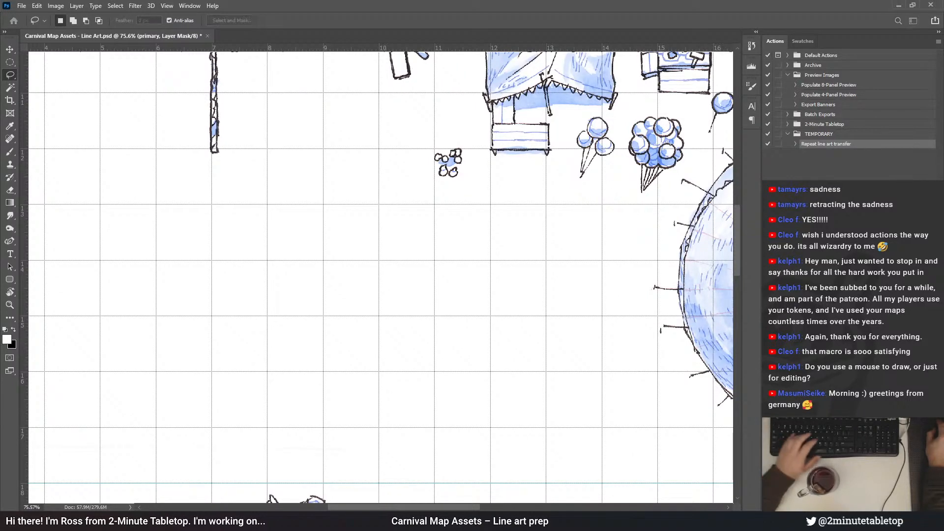
mouse_move(432, 181)
mouse_down()
mouse_move(450, 187)
mouse_move(472, 169)
mouse_move(472, 145)
mouse_move(430, 152)
mouse_up()
scroll(362, 77, down, 5)
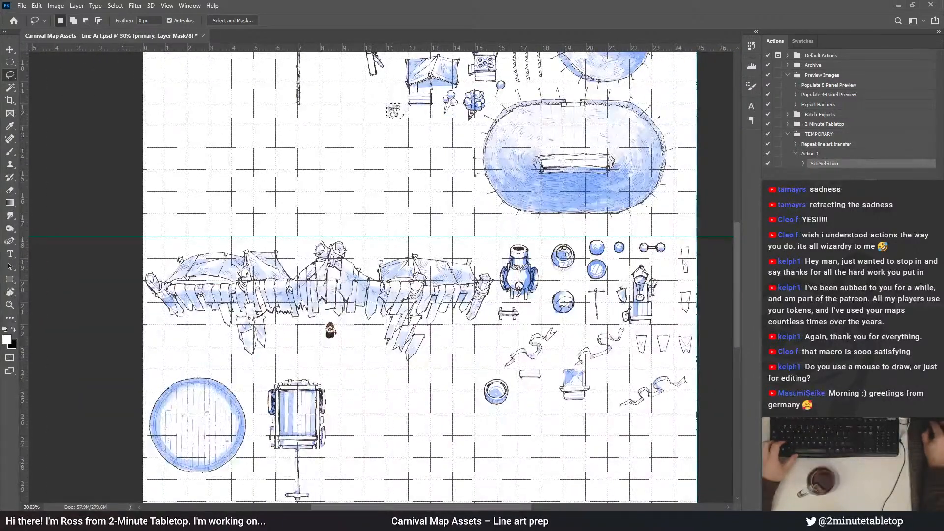
mouse_move(393, 113)
mouse_down()
mouse_move(465, 385)
mouse_move(442, 367)
mouse_move(535, 340)
mouse_move(382, 339)
mouse_up()
scroll(466, 388, up, 5)
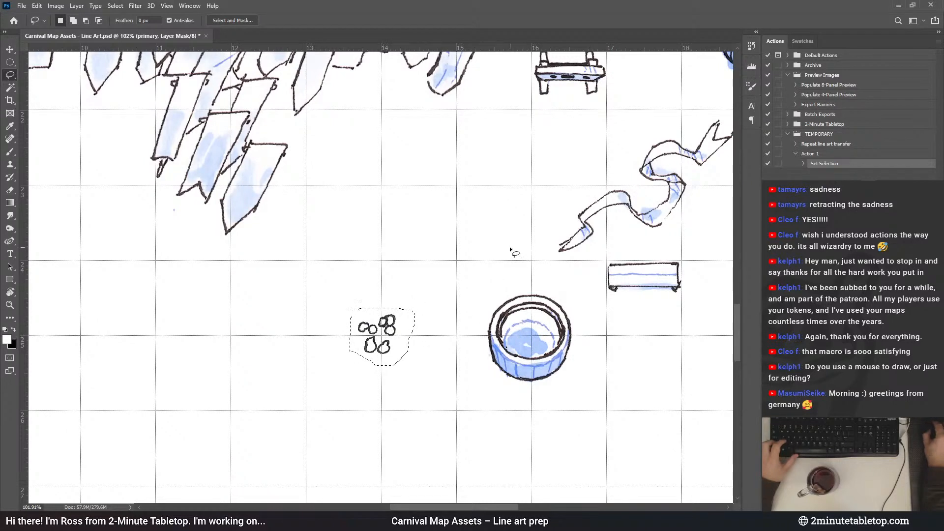
key(ctrl+d)
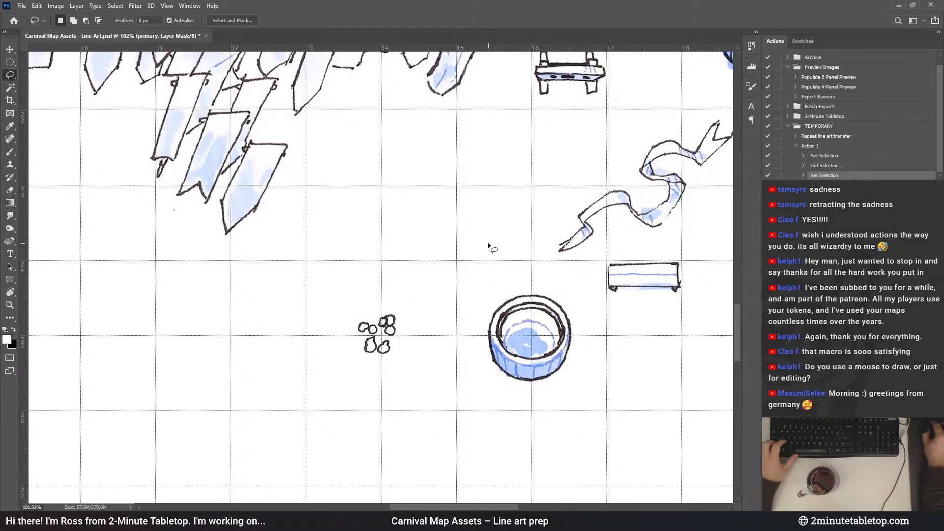
Replay the recorded ball move on the other layers with Repeat line art transfer, and check the old and new places for leftovers
click(834, 137)
key(F2)
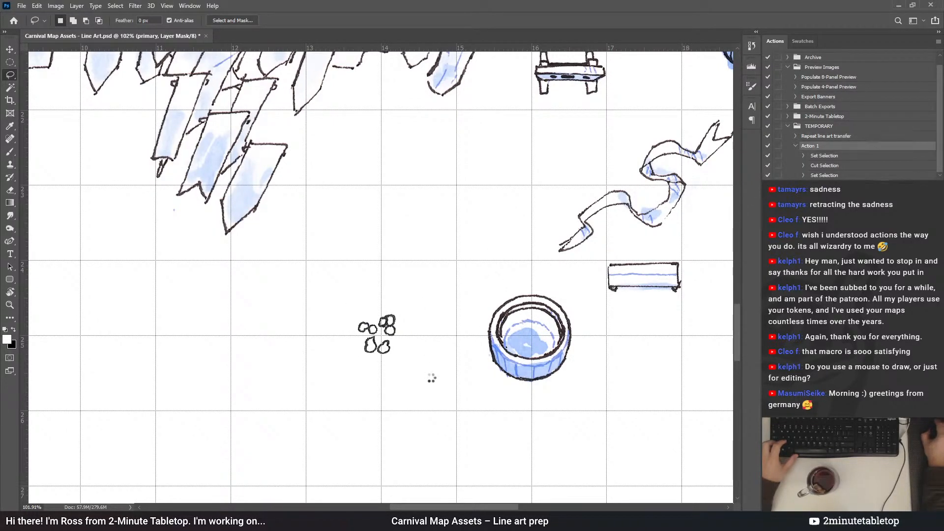
scroll(372, 306, up, 5)
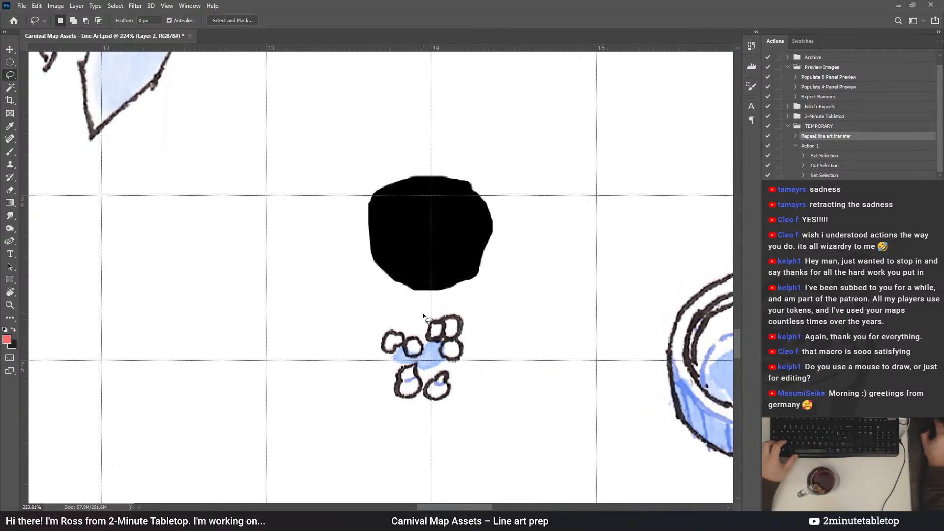
key(F3)
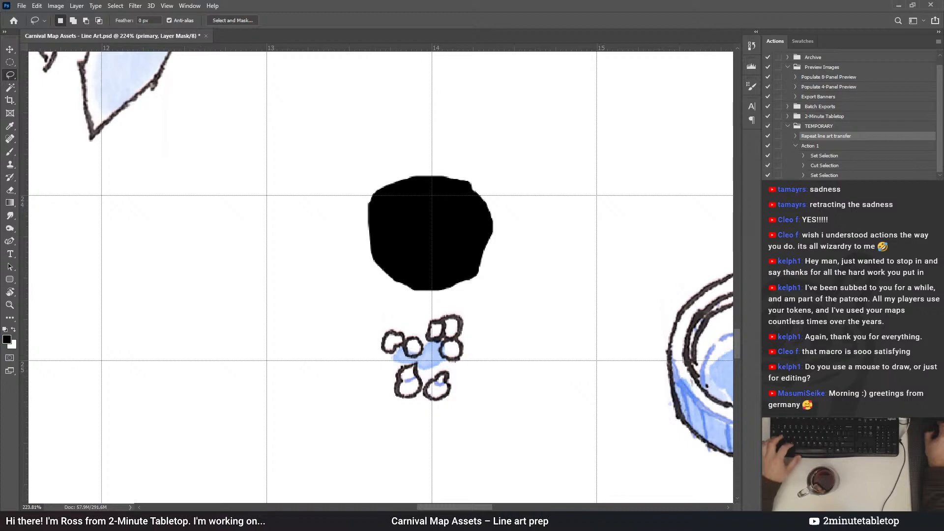
scroll(480, 295, down, 5)
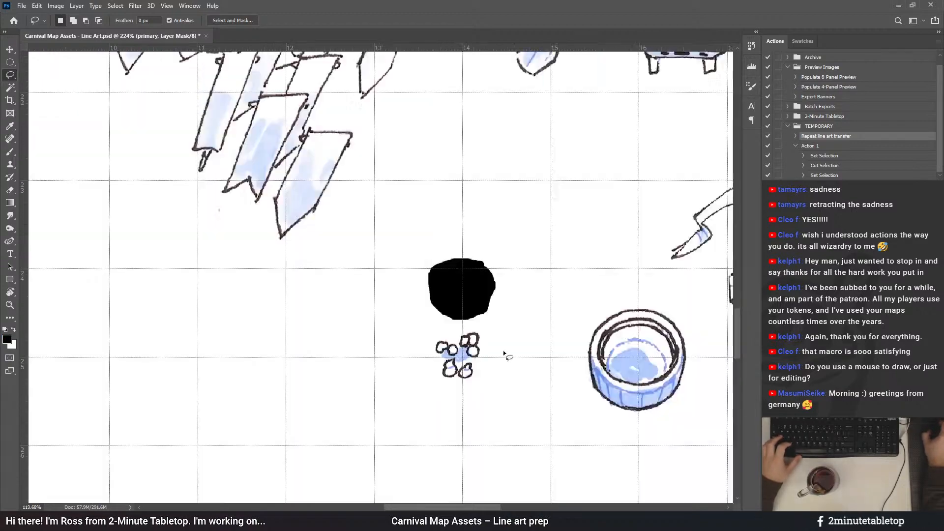
scroll(519, 405, down, 3)
scroll(408, 178, up, 5)
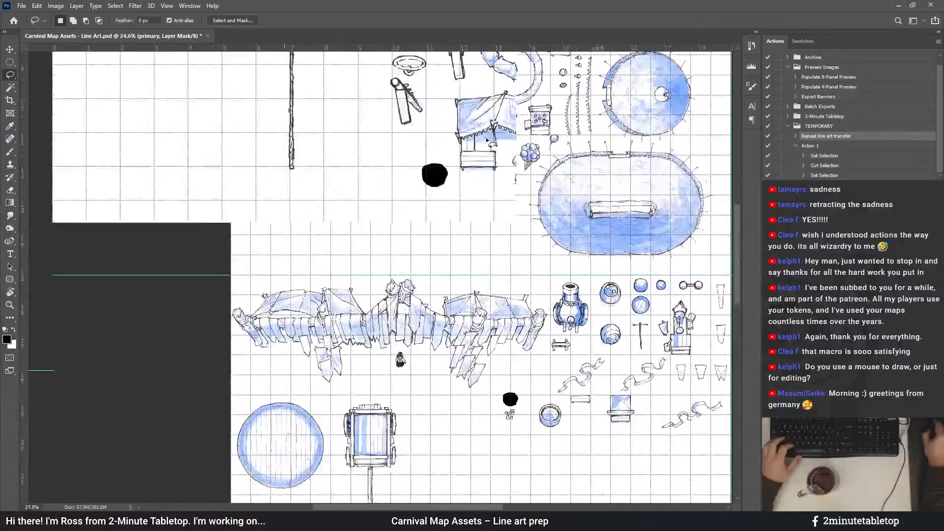
scroll(402, 155, down, 4)
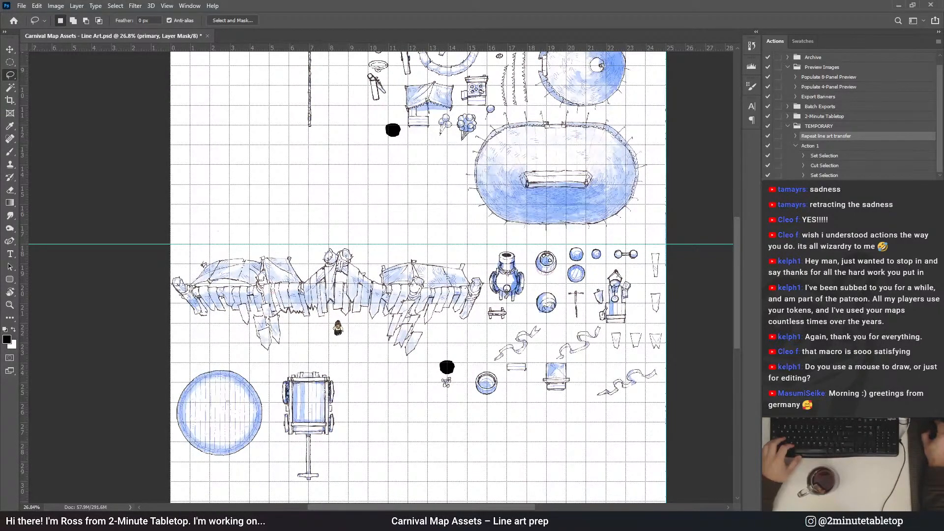
scroll(657, 389, up, 3)
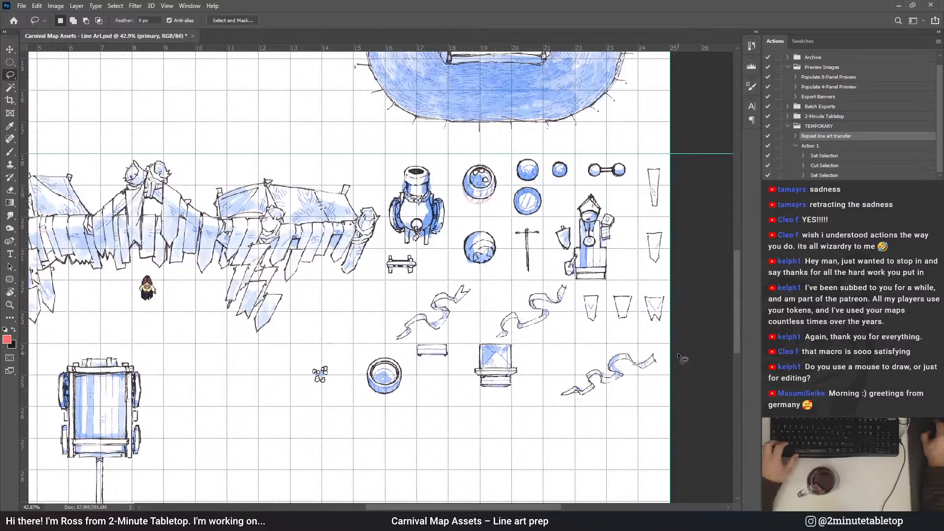
scroll(703, 366, down, 3)
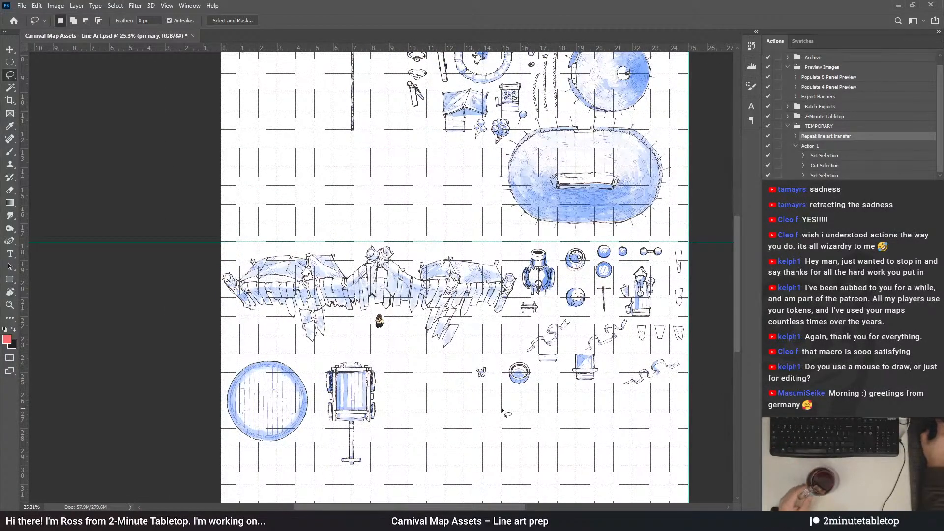
Target the primary layer's mask and delete the recorded Action 1 from the TEMPORARY action set
key(ctrl+backslash)
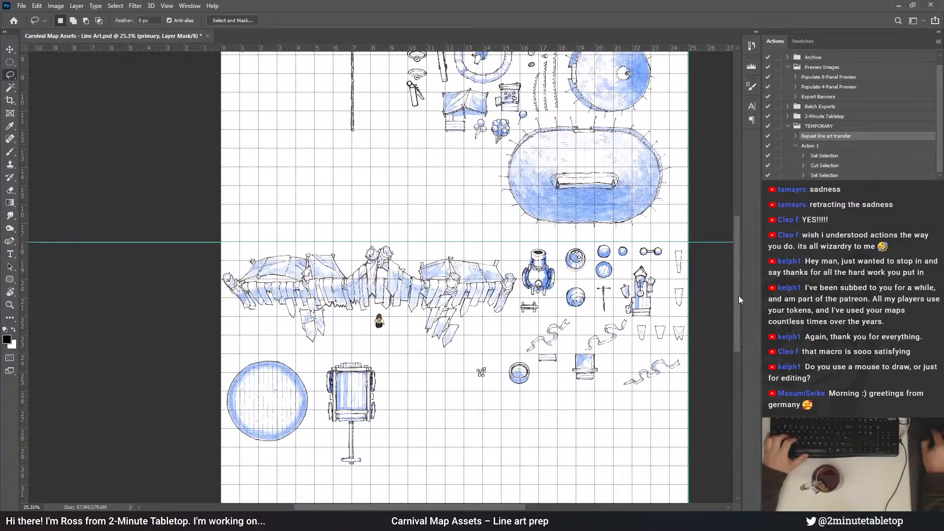
drag(738, 296, 739, 263)
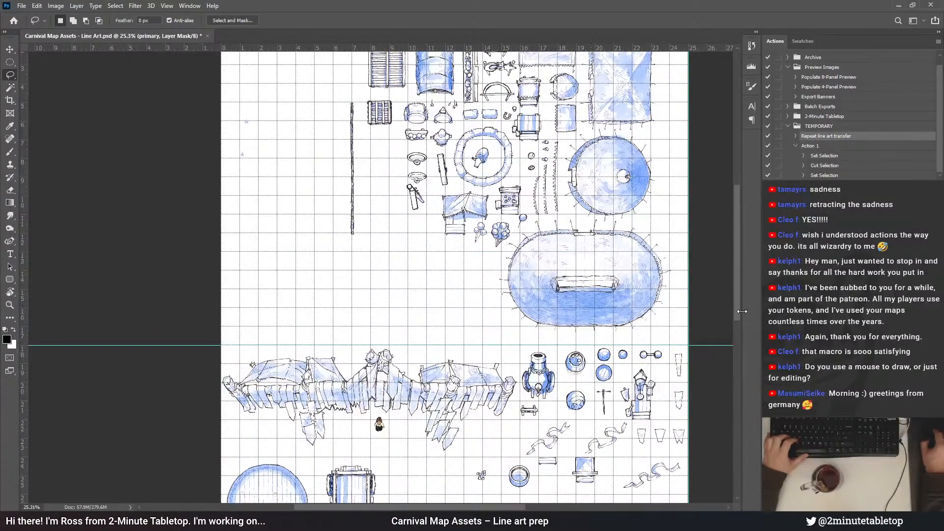
drag(738, 306, 736, 283)
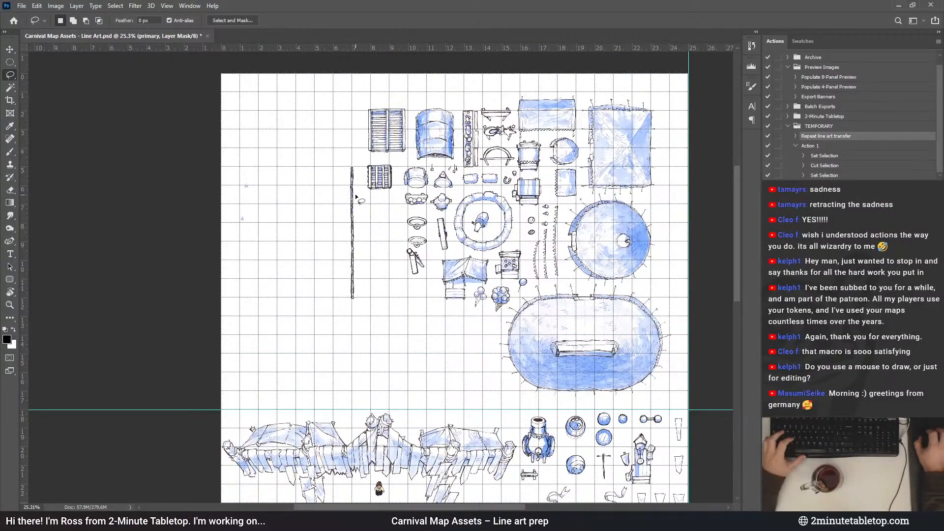
scroll(408, 256, up, 6)
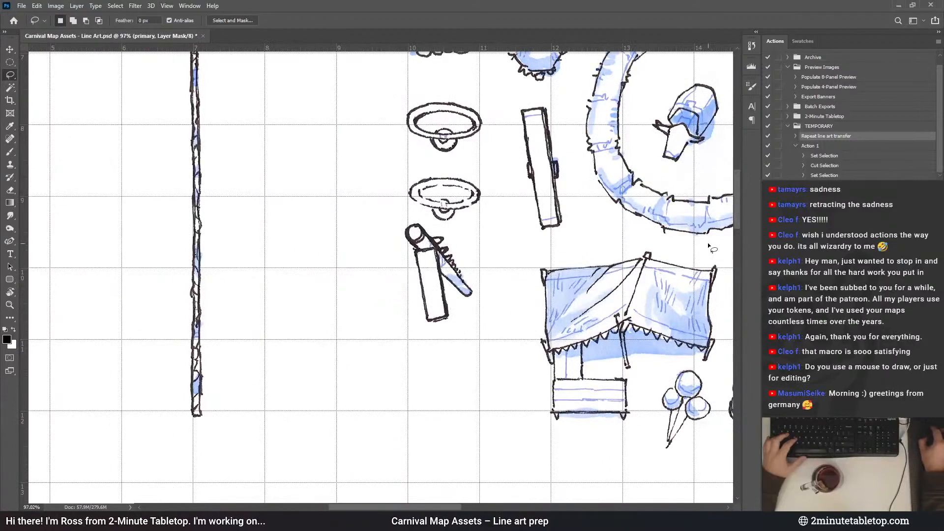
click(834, 147)
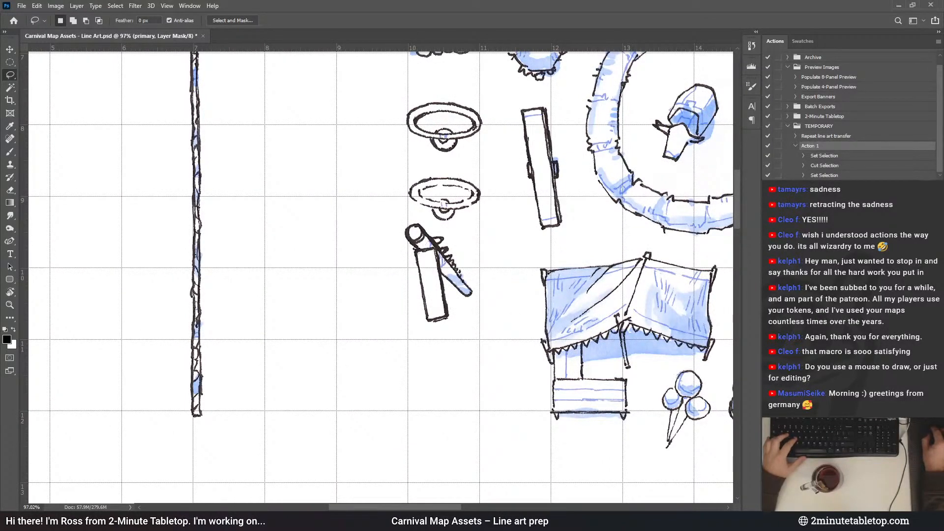
key(Delete)
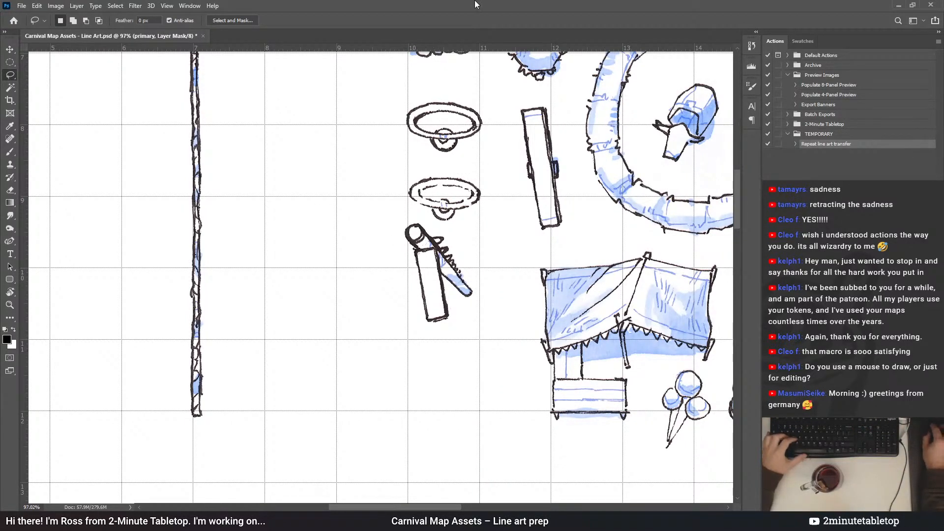
Start recording a new action in the TEMPORARY action set
key(F2)
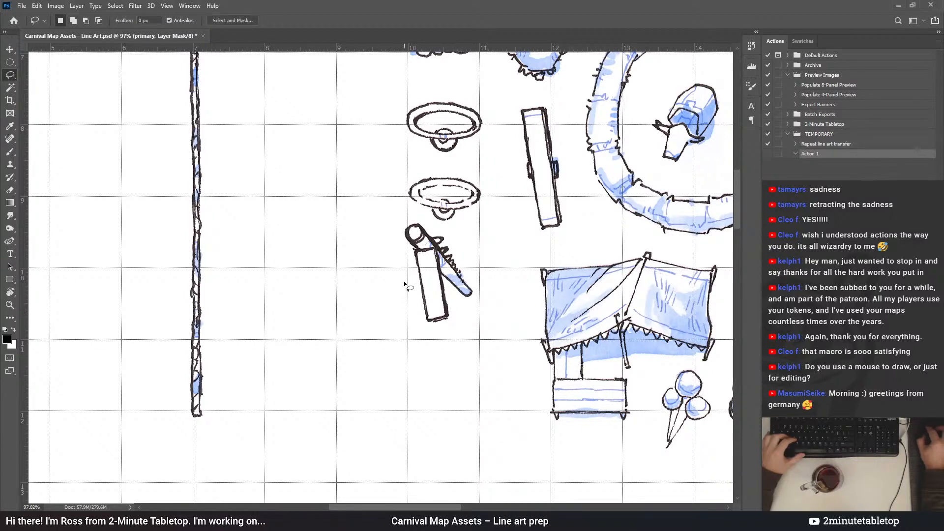
mouse_move(481, 313)
mouse_down()
mouse_move(489, 280)
mouse_move(464, 234)
mouse_move(416, 212)
mouse_move(395, 239)
mouse_up()
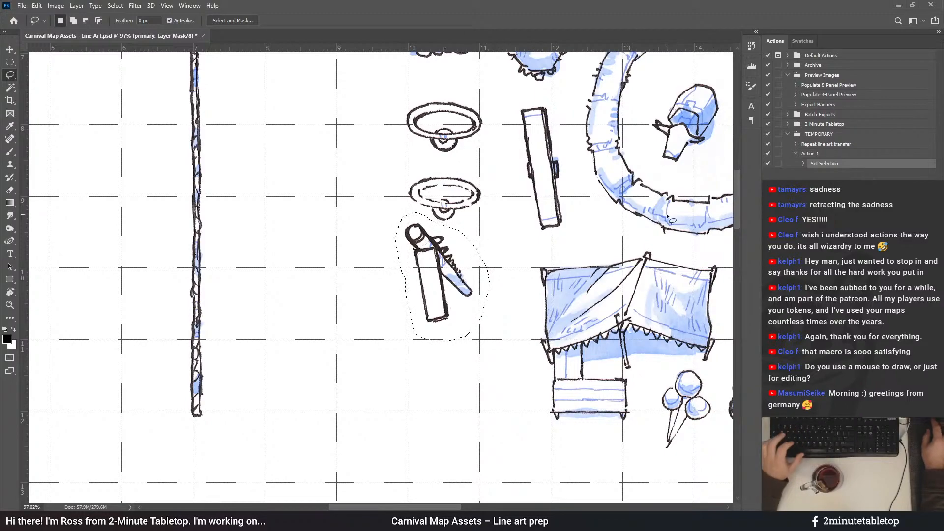
scroll(431, 127, down, 5)
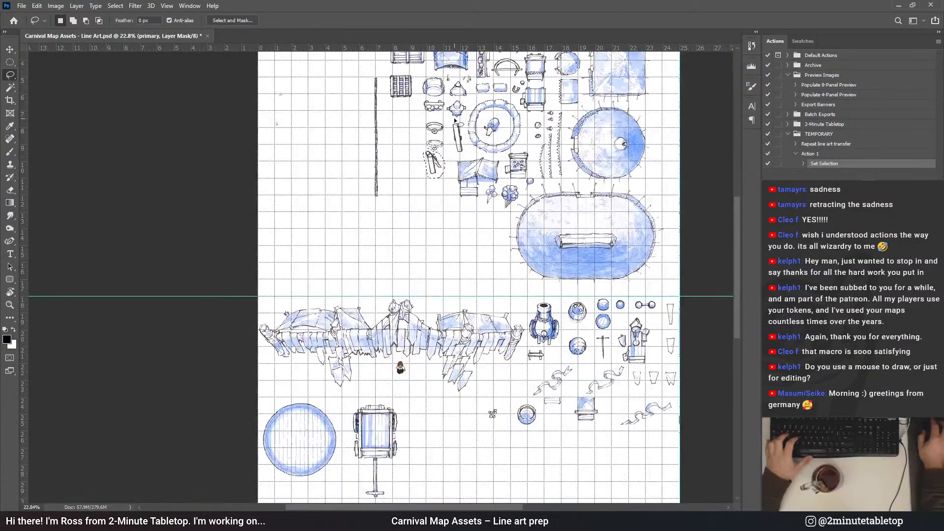
scroll(570, 460, up, 2)
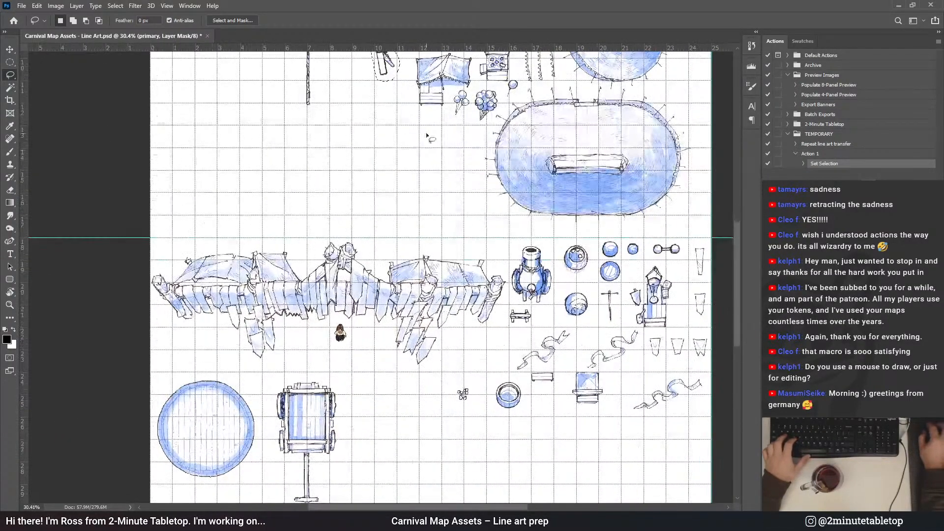
mouse_move(392, 70)
mouse_down()
mouse_move(423, 266)
mouse_move(406, 166)
mouse_up()
scroll(418, 167, down, 2)
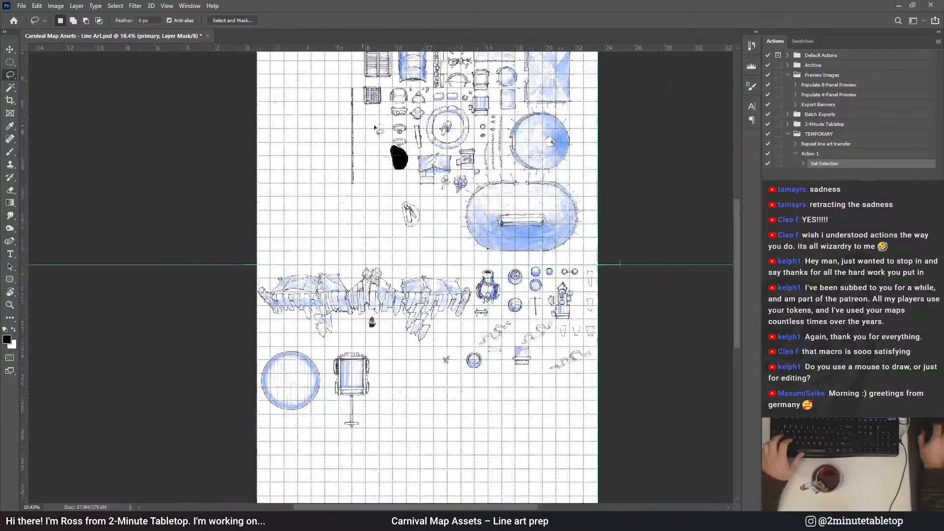
scroll(448, 206, up, 4)
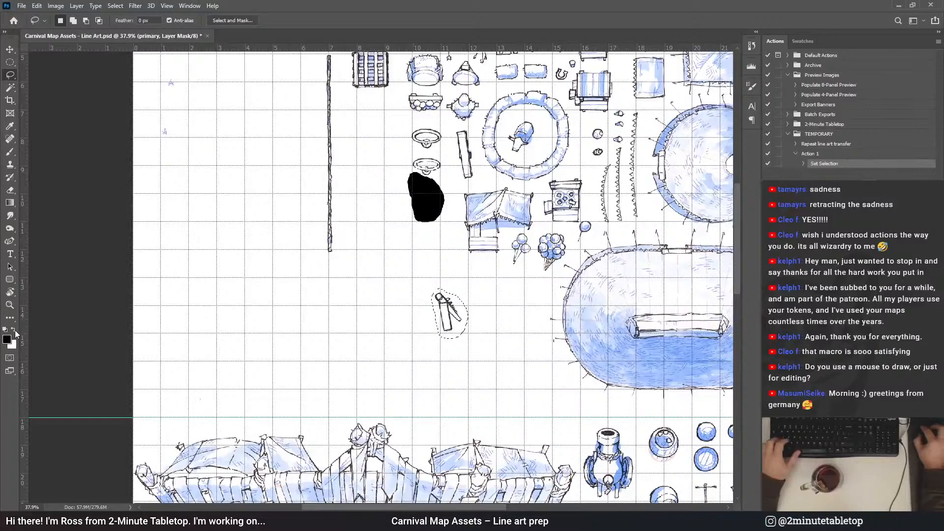
key(ctrl+z)
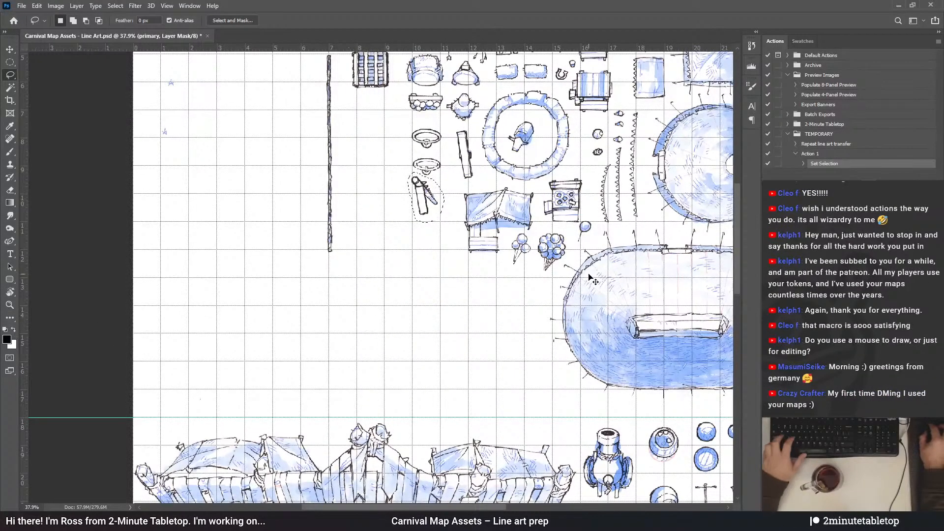
key(ctrl+d)
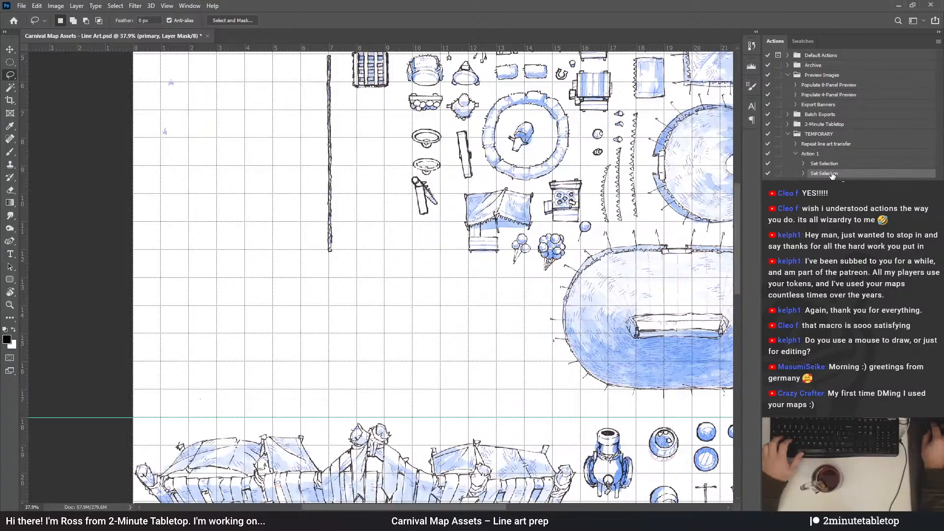
shift+click(830, 165)
key(Delete)
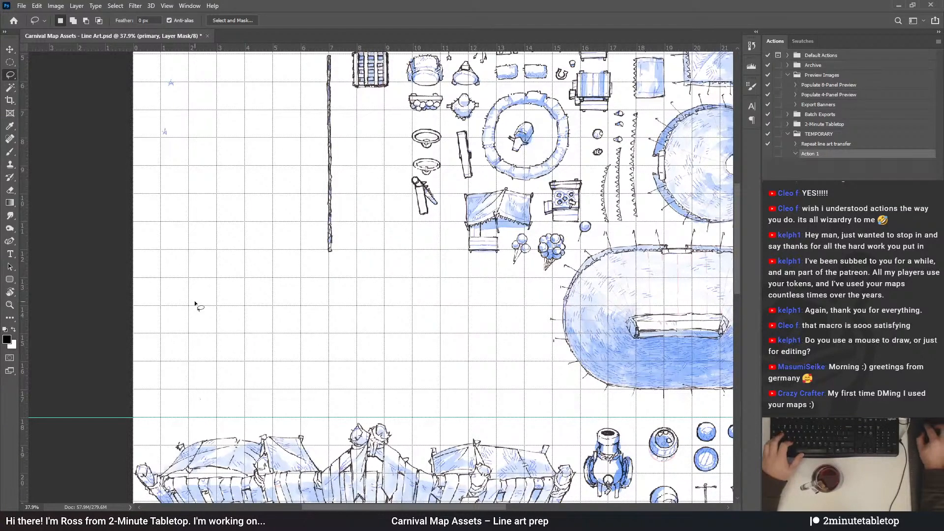
Swap the foreground and background colours, outline the hinged prop below the two oval rings, and move it beside the round tub under the small bench
key(x)
scroll(401, 207, up, 3)
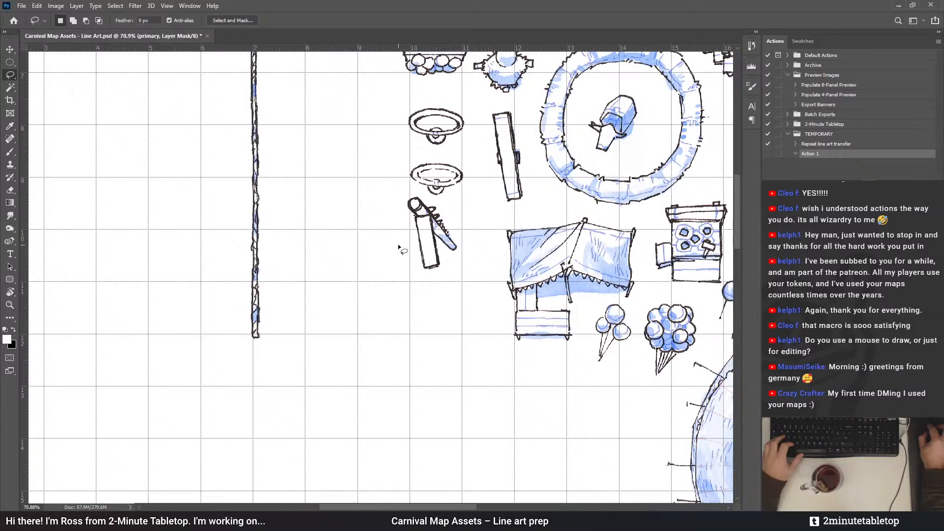
mouse_move(409, 231)
mouse_down()
mouse_move(410, 271)
mouse_move(426, 280)
mouse_move(449, 278)
mouse_move(462, 259)
mouse_up()
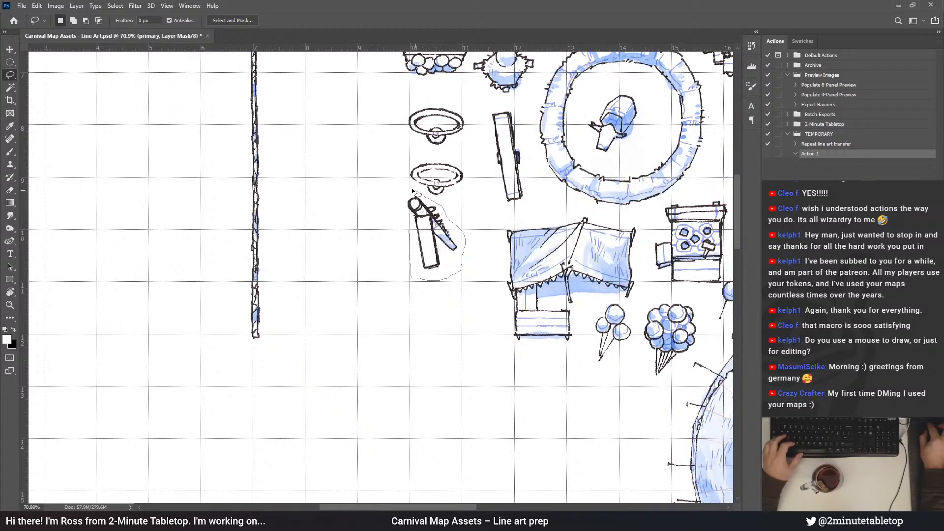
mouse_move(413, 192)
mouse_down()
mouse_move(403, 207)
mouse_move(409, 230)
mouse_up()
scroll(331, 136, down, 1)
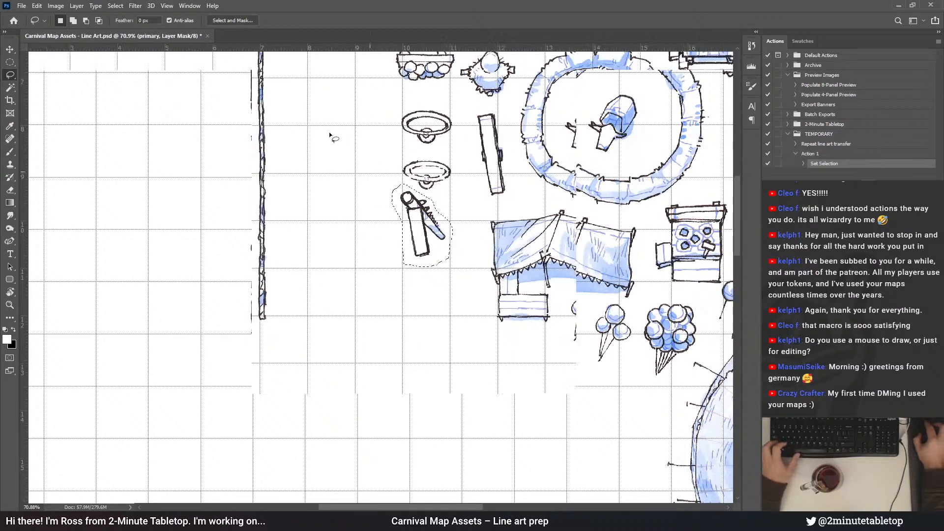
scroll(330, 135, down, 5)
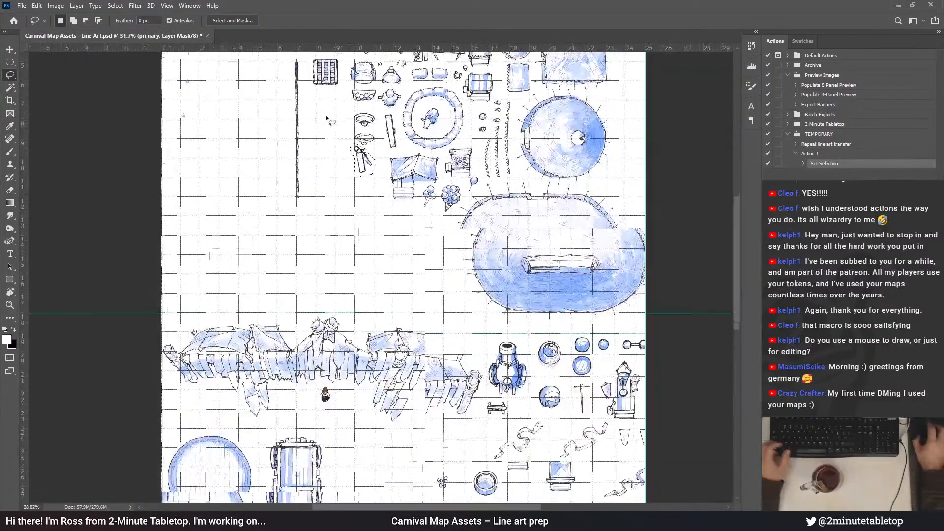
scroll(329, 118, down, 1)
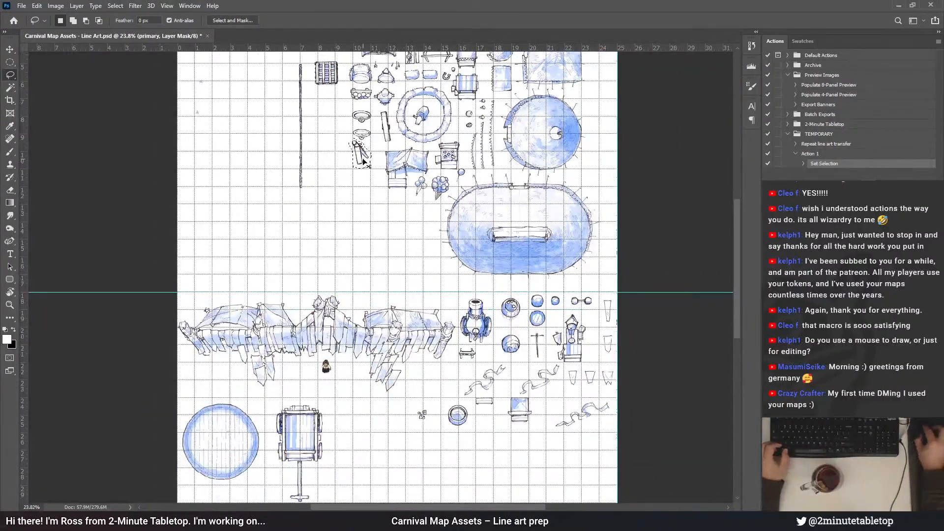
mouse_move(363, 161)
mouse_down()
mouse_move(402, 420)
mouse_move(501, 440)
mouse_move(489, 442)
mouse_move(494, 433)
mouse_up()
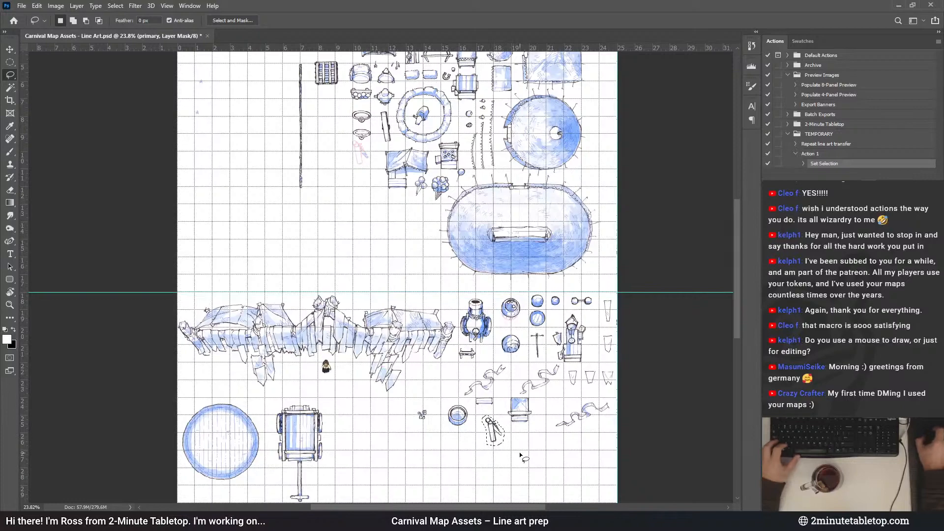
Rotate the hinged prop 44.50° with Free Transform and try it just above the round tub
scroll(501, 469, up, 6)
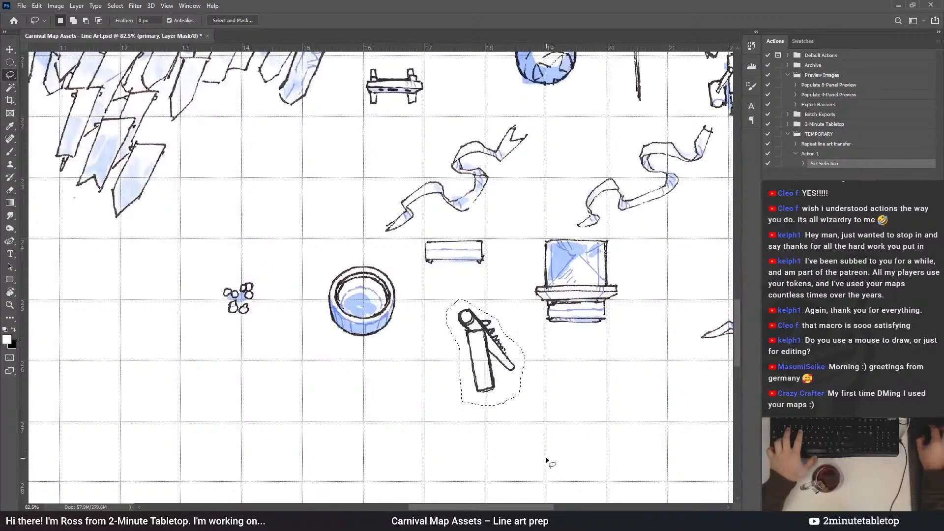
key(ctrl+t)
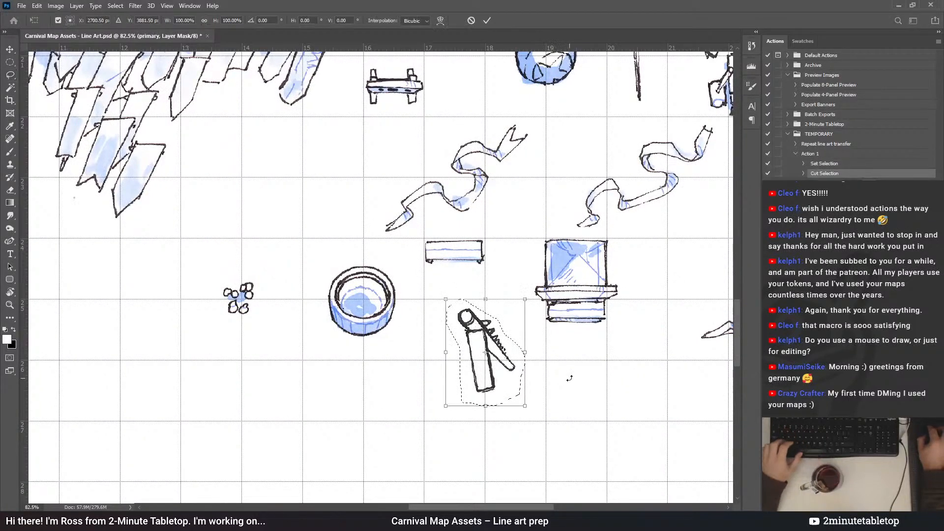
mouse_move(562, 364)
mouse_down()
mouse_move(560, 381)
mouse_move(563, 373)
mouse_up()
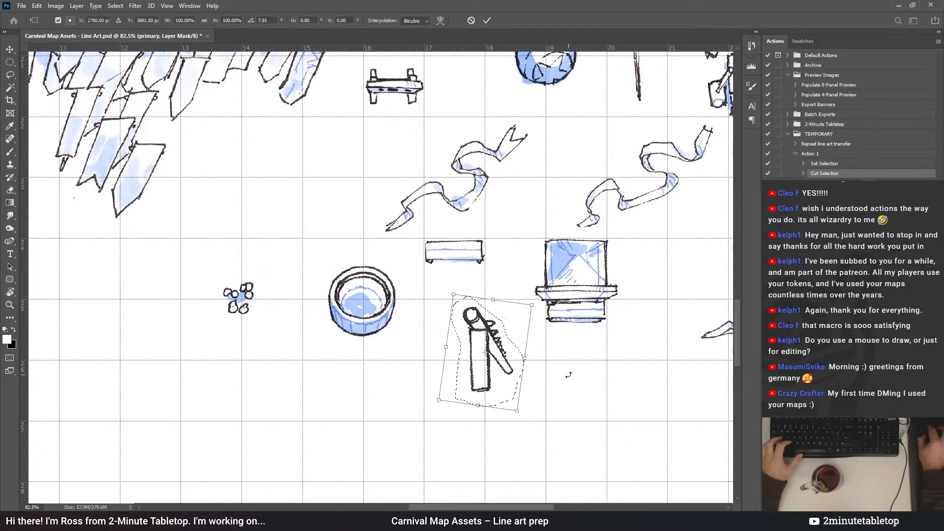
mouse_move(569, 375)
mouse_down()
mouse_move(572, 357)
mouse_move(574, 376)
mouse_up()
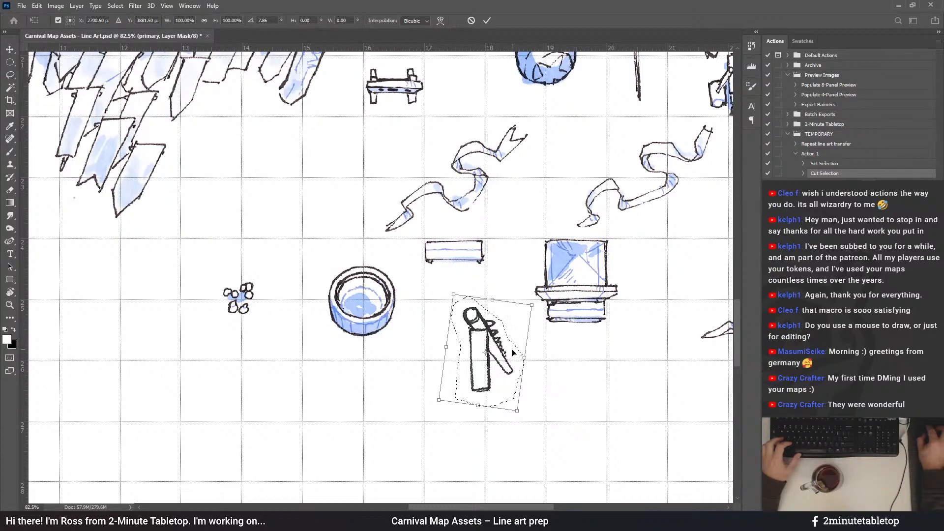
mouse_move(536, 344)
mouse_down()
mouse_move(558, 331)
mouse_move(546, 344)
mouse_up()
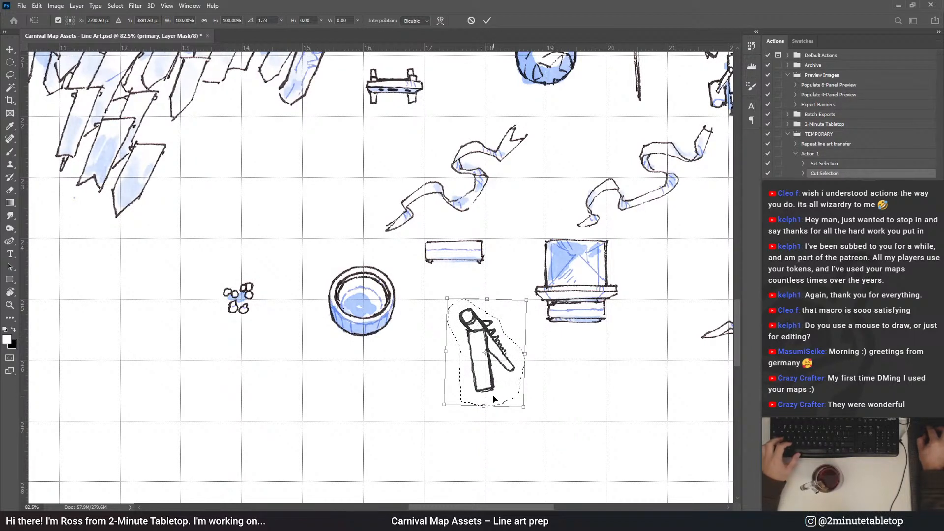
mouse_move(567, 342)
mouse_down()
mouse_move(565, 413)
mouse_move(553, 378)
mouse_move(391, 220)
mouse_up()
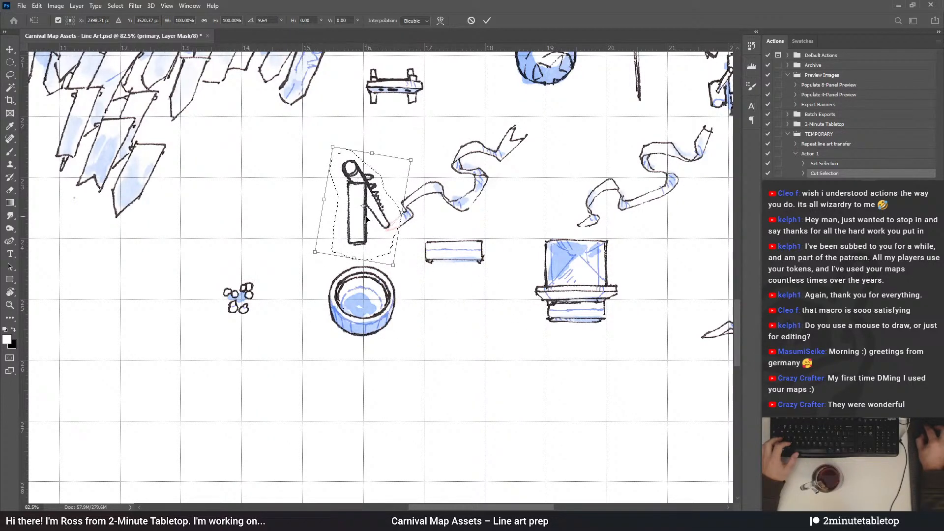
mouse_move(367, 220)
mouse_down()
mouse_move(359, 237)
mouse_move(380, 208)
mouse_up()
drag(444, 236, 470, 222)
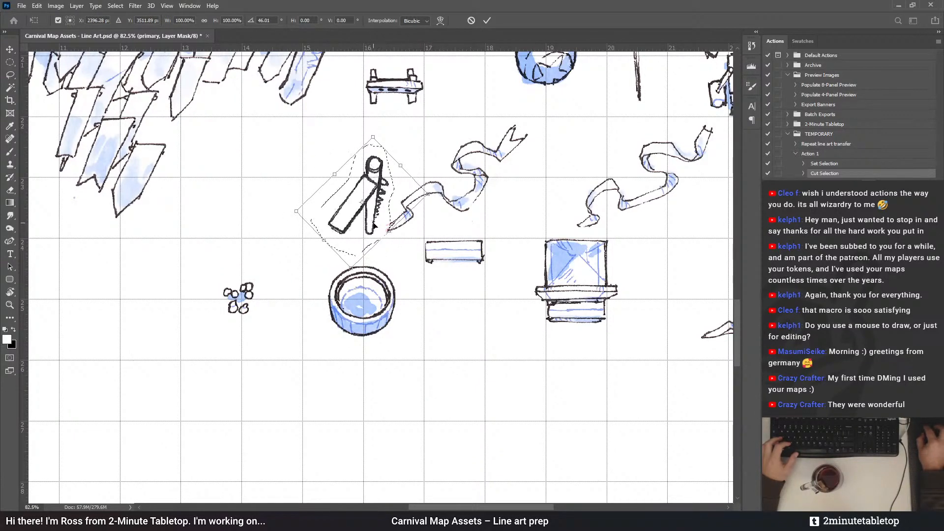
drag(373, 227, 386, 256)
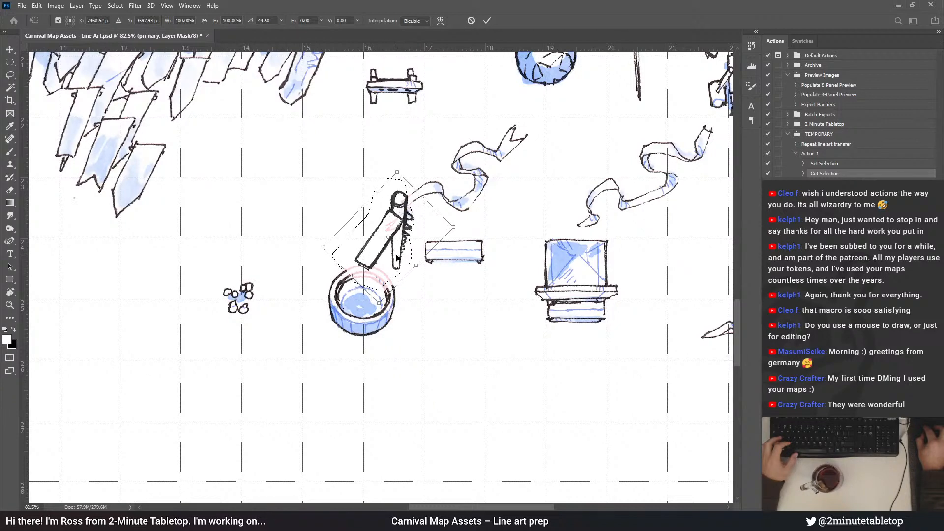
key(Left)
key(Down)
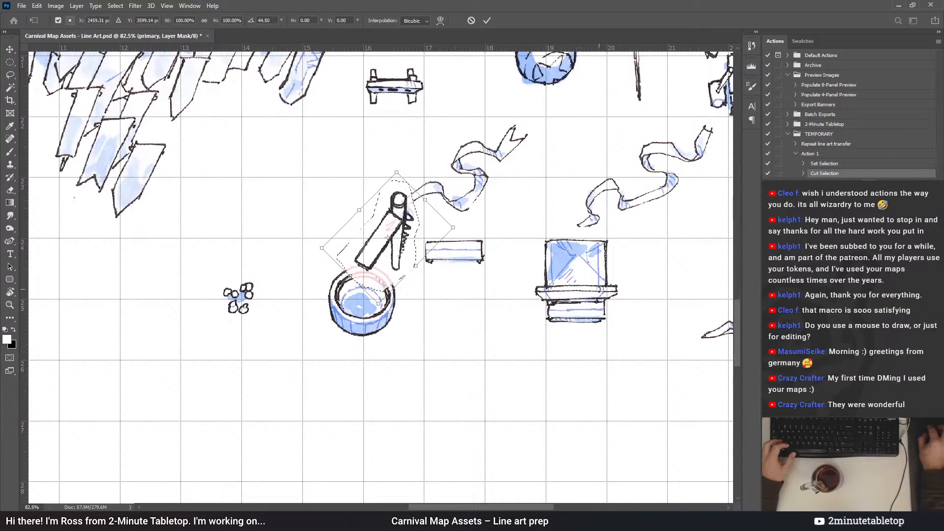
Move the rotated hinged prop to the free space left of the small balls and apply the transform
scroll(397, 241, down, 5)
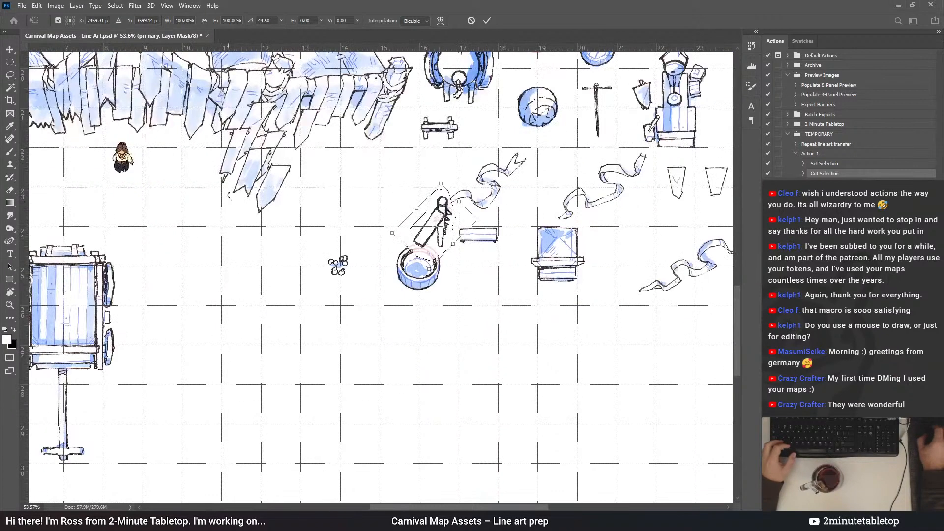
scroll(560, 231, up, 4)
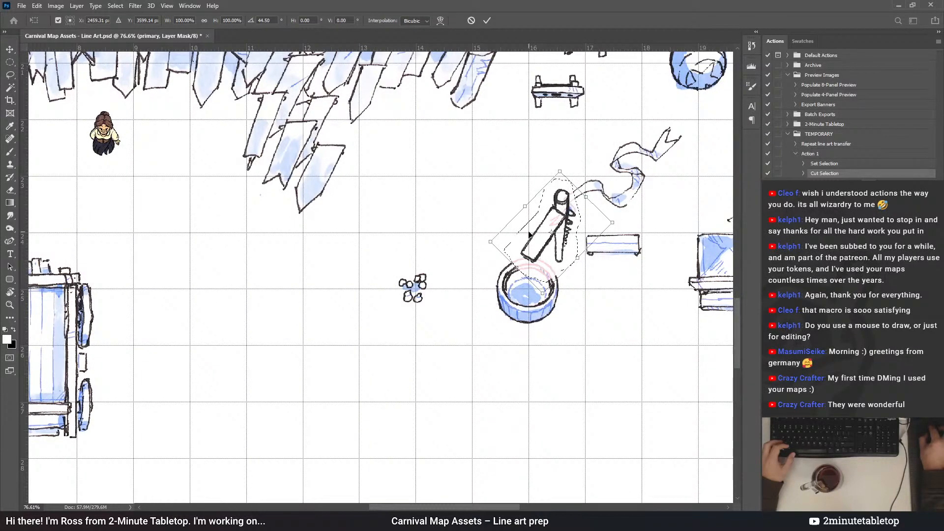
drag(532, 235, 305, 292)
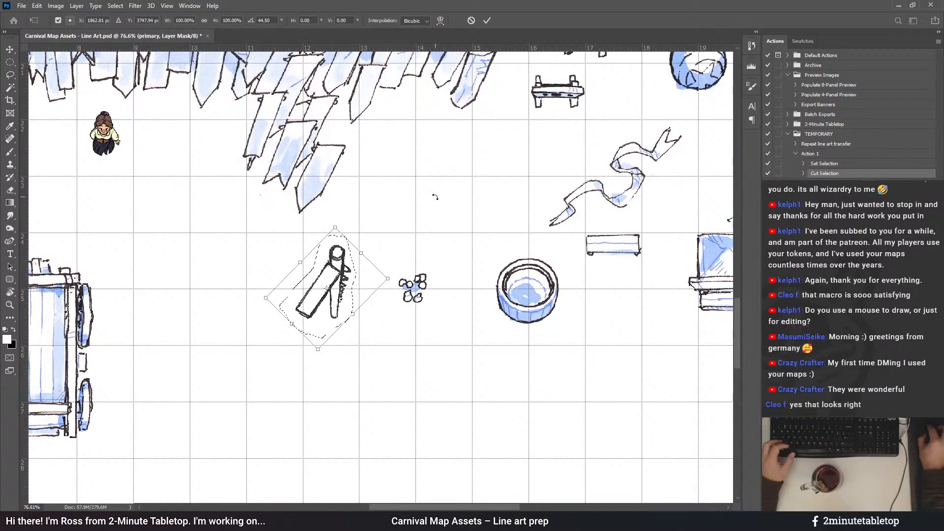
click(487, 20)
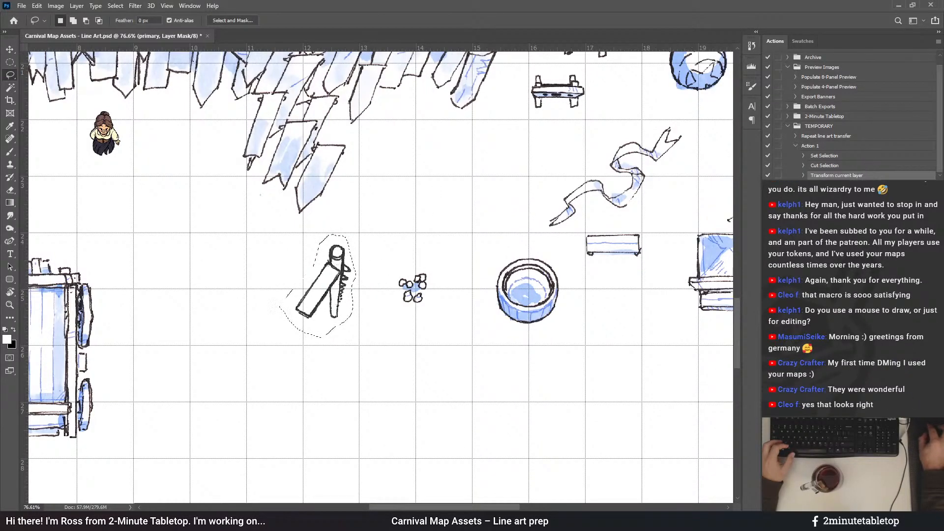
Replay the hinged prop's recorded transform with Repeat line art transfer, and check the sheet around the old and new places for leftovers
click(810, 146)
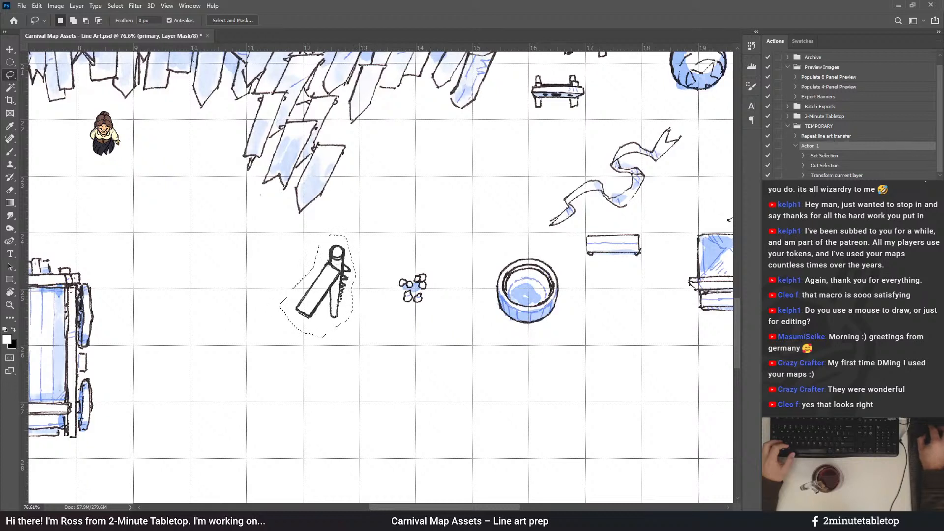
click(826, 135)
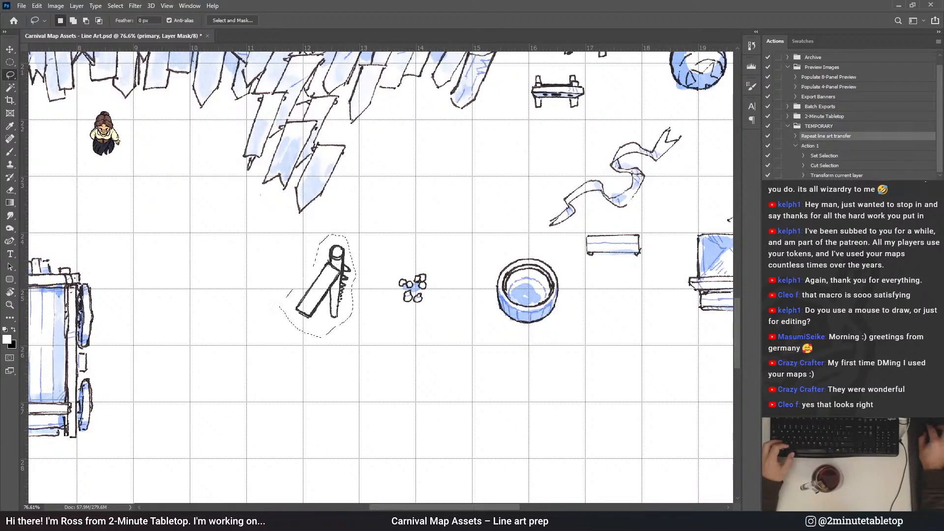
key(F2)
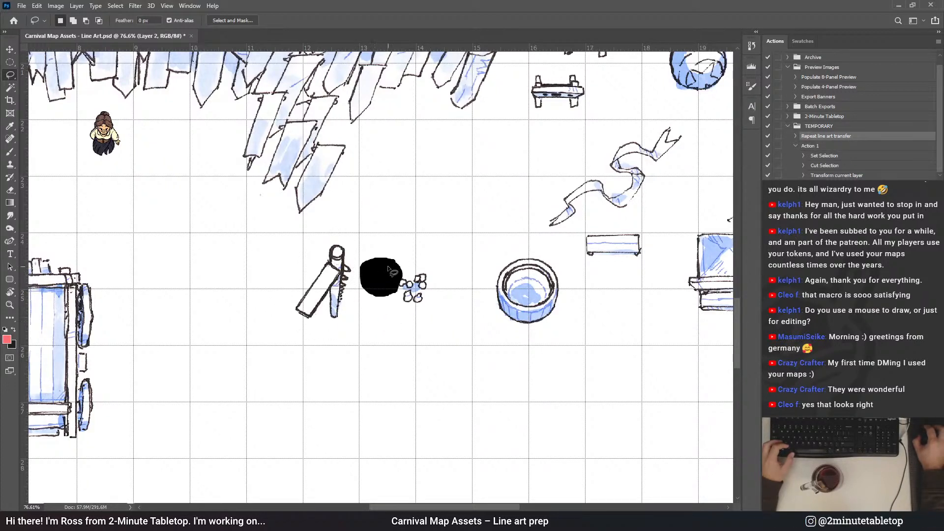
scroll(580, 423, down, 5)
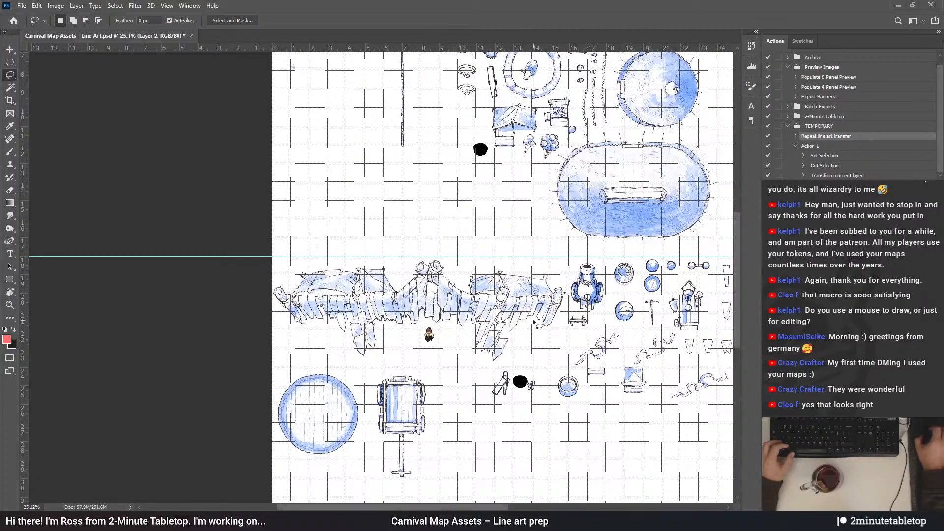
scroll(624, 353, up, 1)
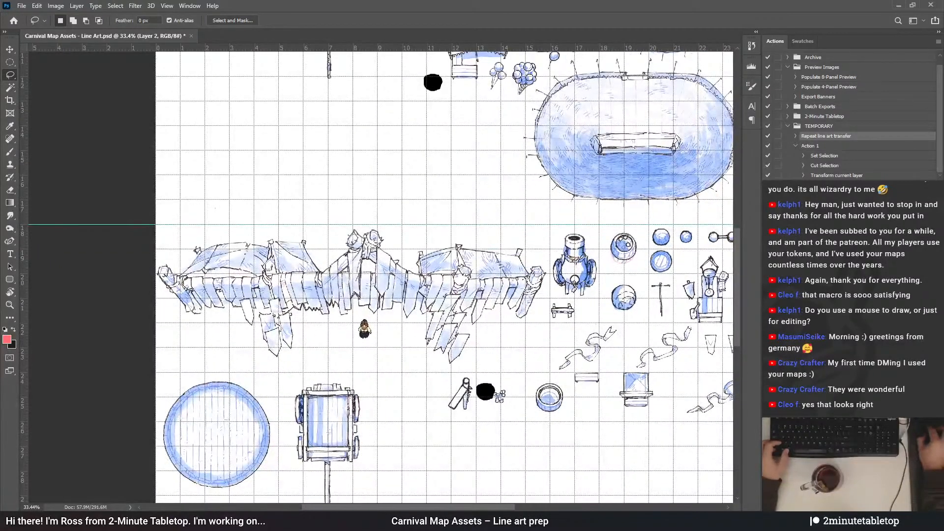
key(ctrl+d)
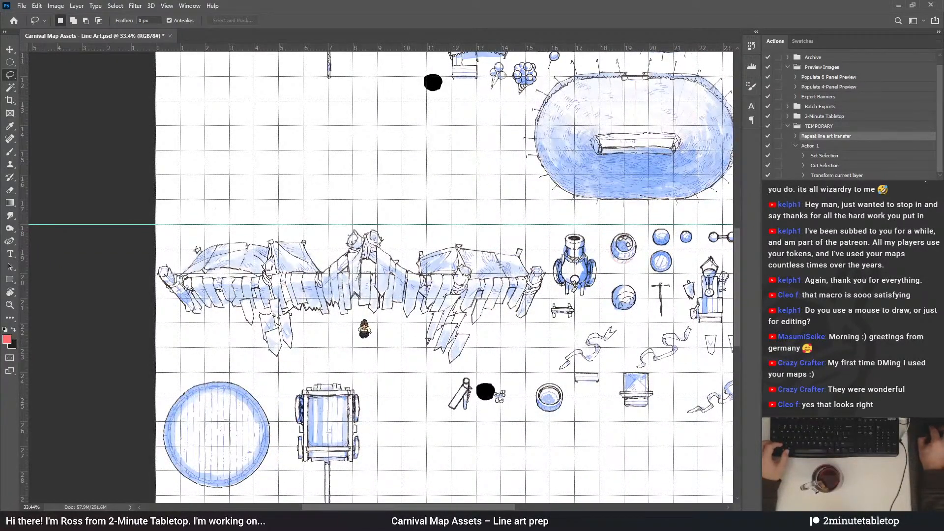
scroll(396, 207, up, 1)
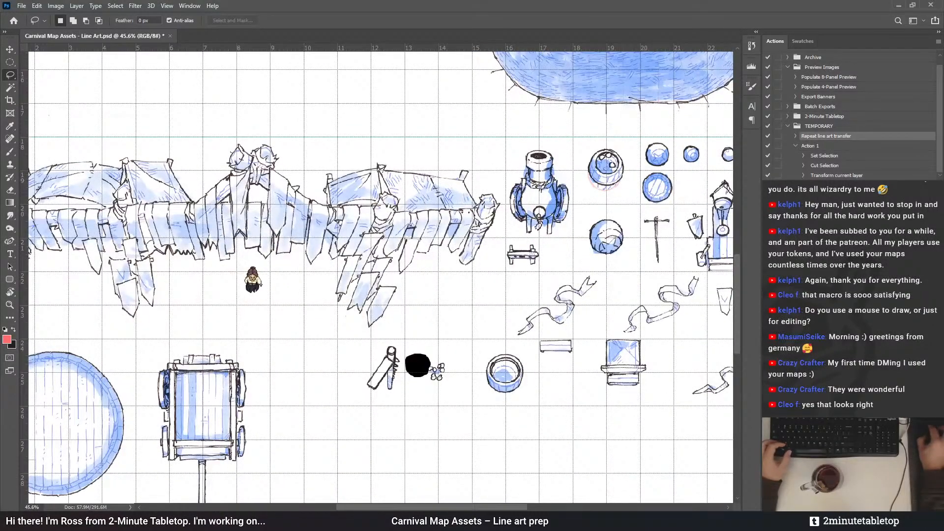
Clear the stray black blobs from the sheet and remove the Cut and two Paste steps from the Repeat line art transfer action
scroll(612, 438, down, 1)
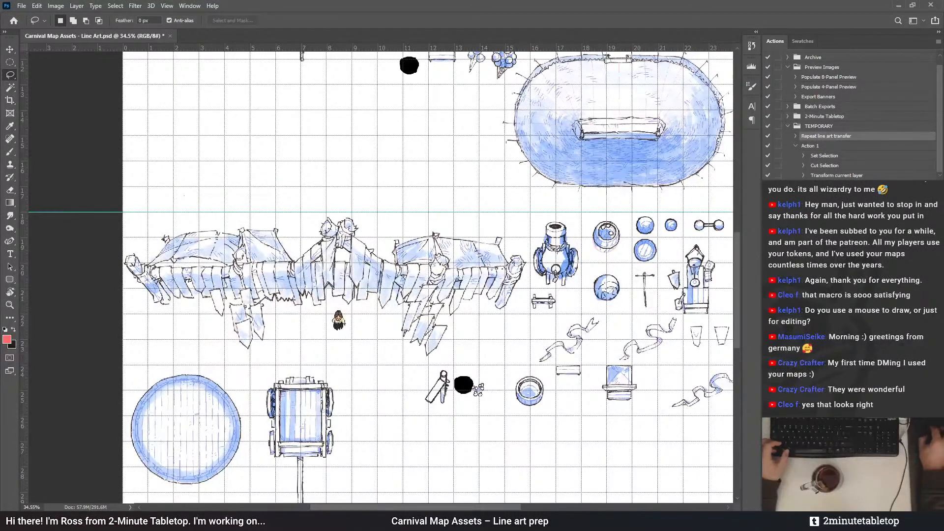
key(F2)
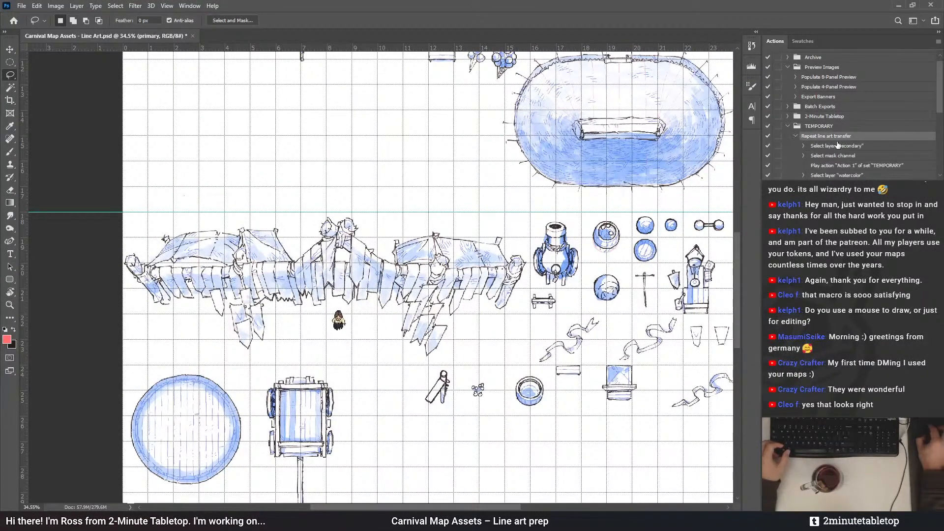
click(795, 137)
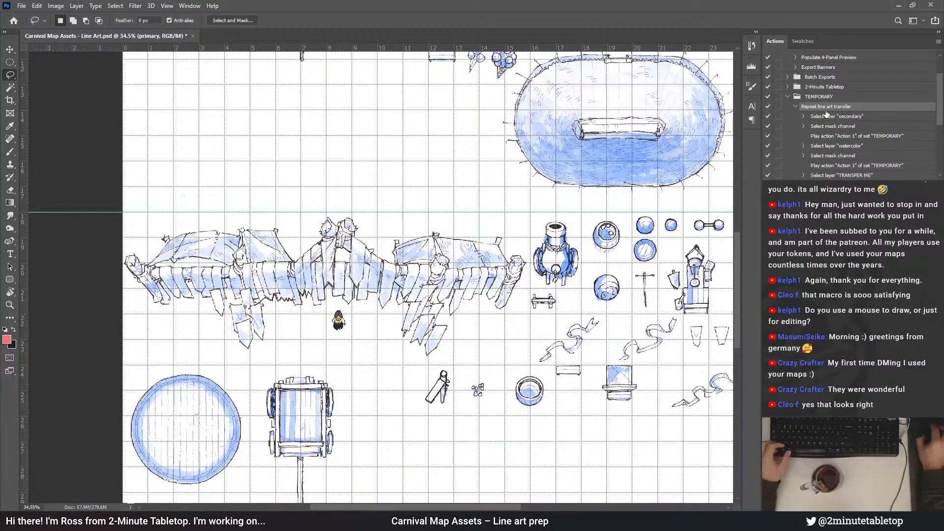
scroll(834, 114, down, 4)
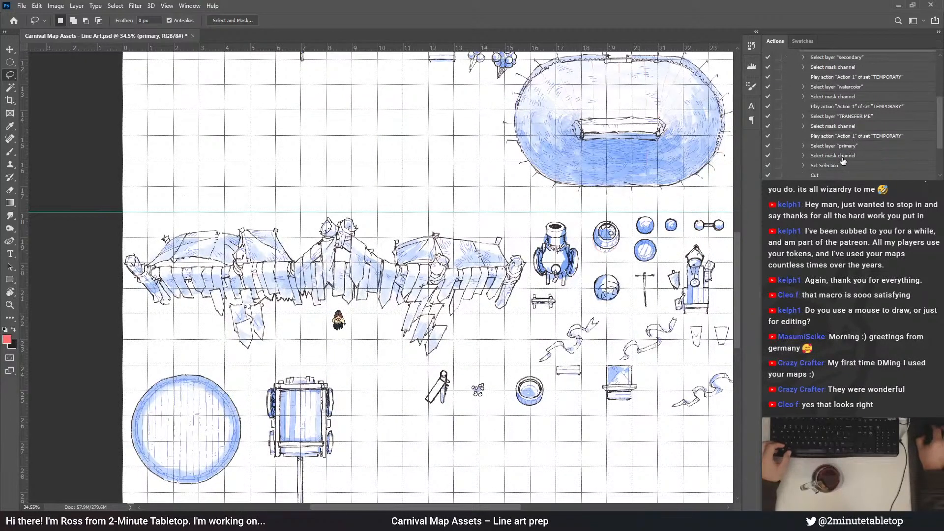
scroll(836, 148, down, 1)
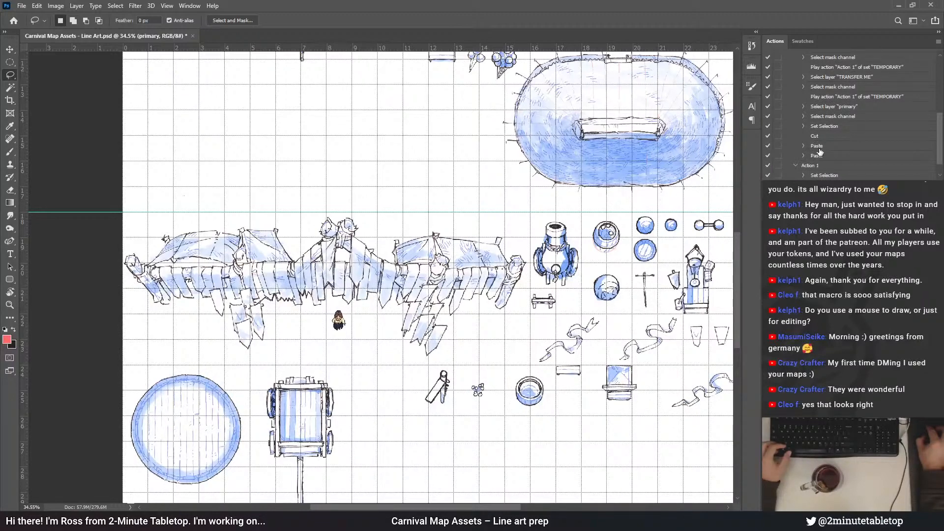
click(824, 156)
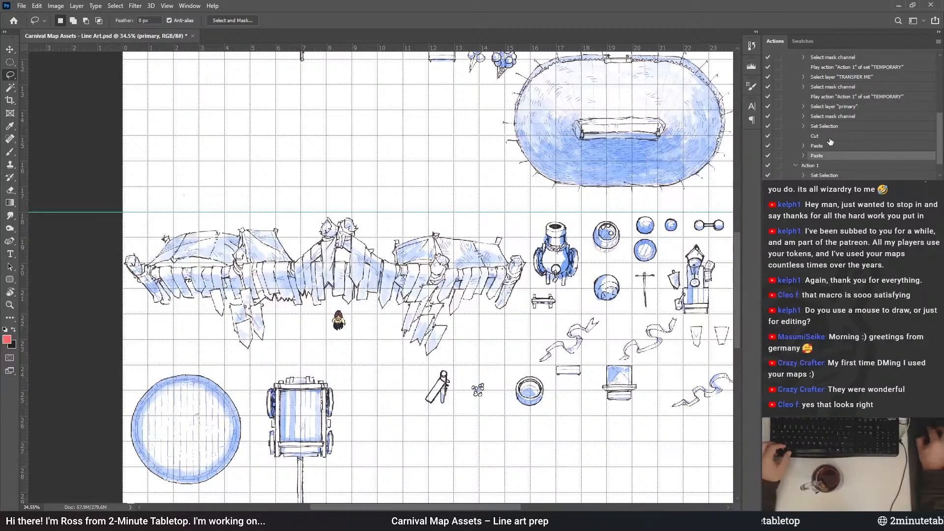
shift+click(823, 138)
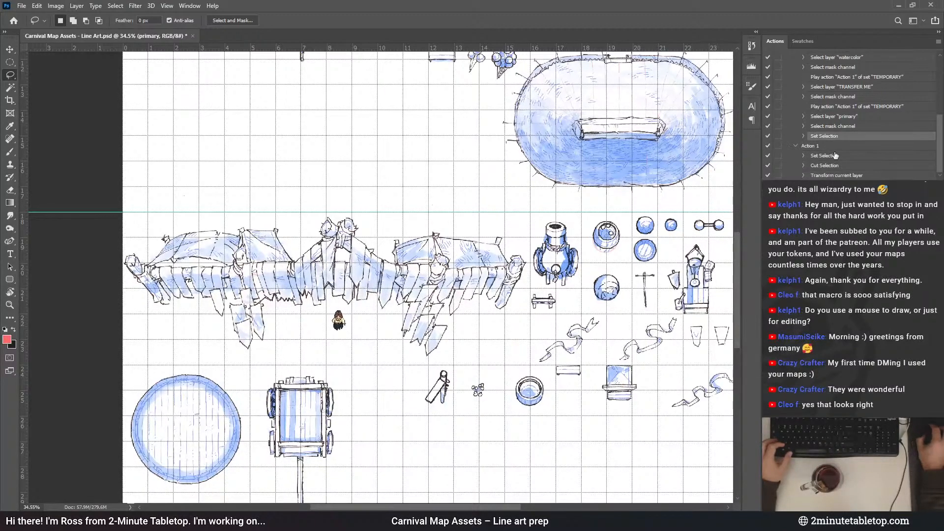
scroll(814, 128, up, 5)
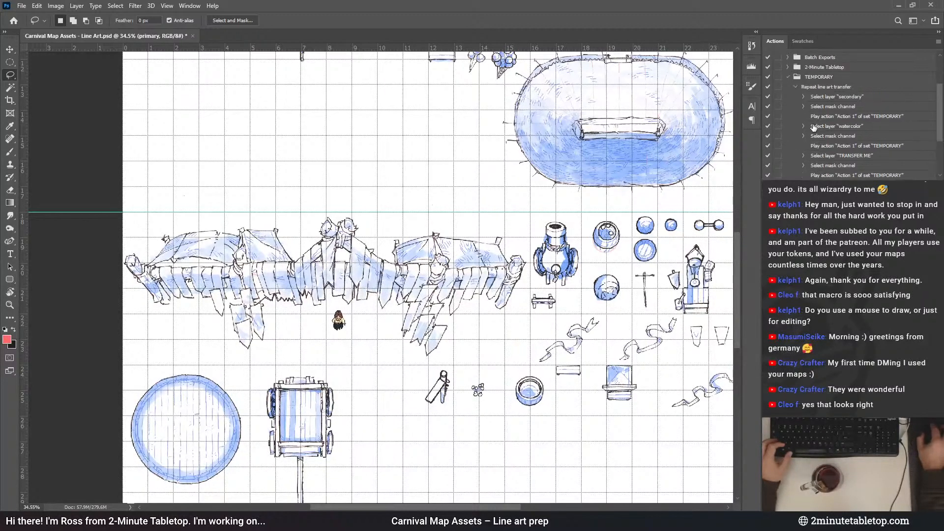
click(796, 88)
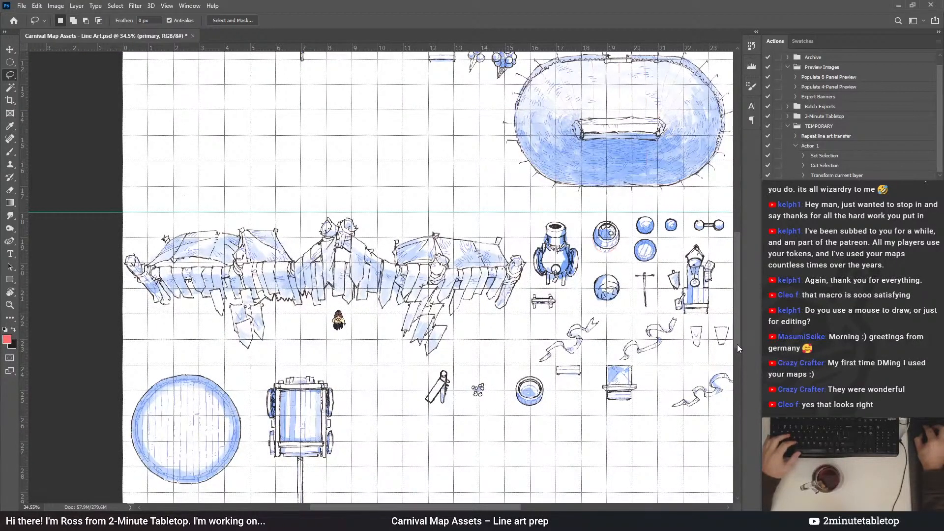
Target the primary layer's mask and delete the old Action 1 recording from the TEMPORARY set
key(ctrl+backslash)
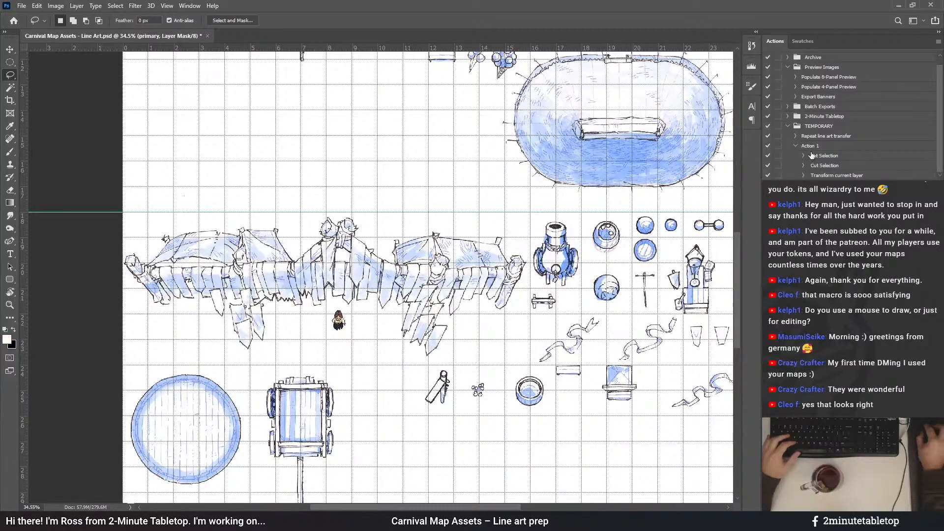
click(808, 146)
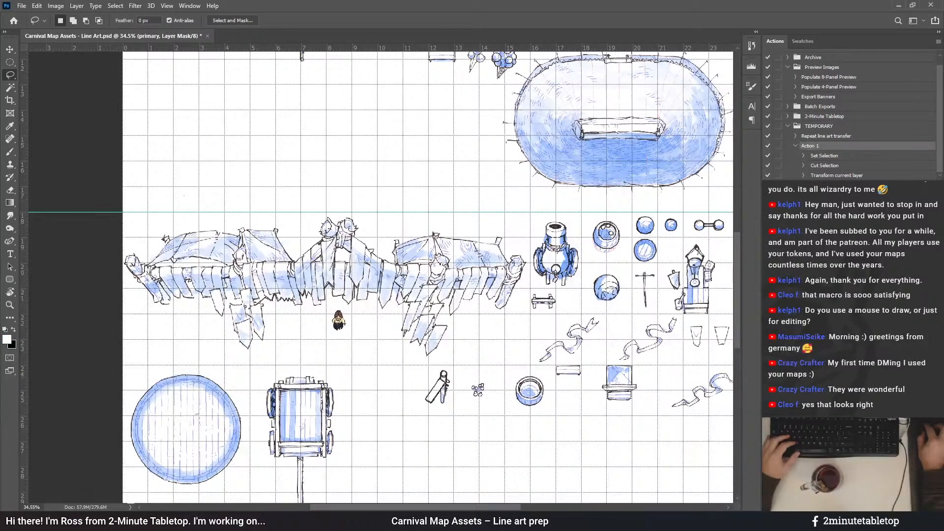
key(Delete)
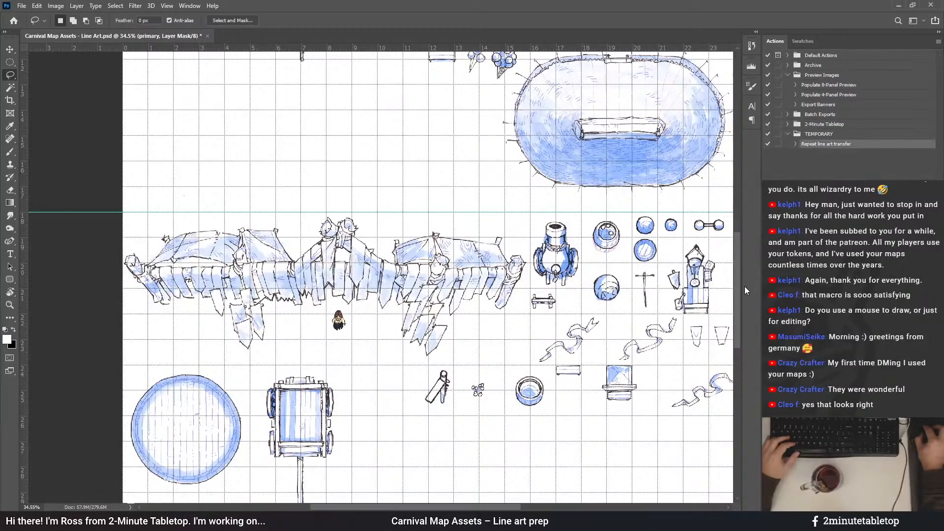
Start recording a new action in the TEMPORARY set and outline the long thin pole standing left of the slatted crate
drag(744, 286, 730, 193)
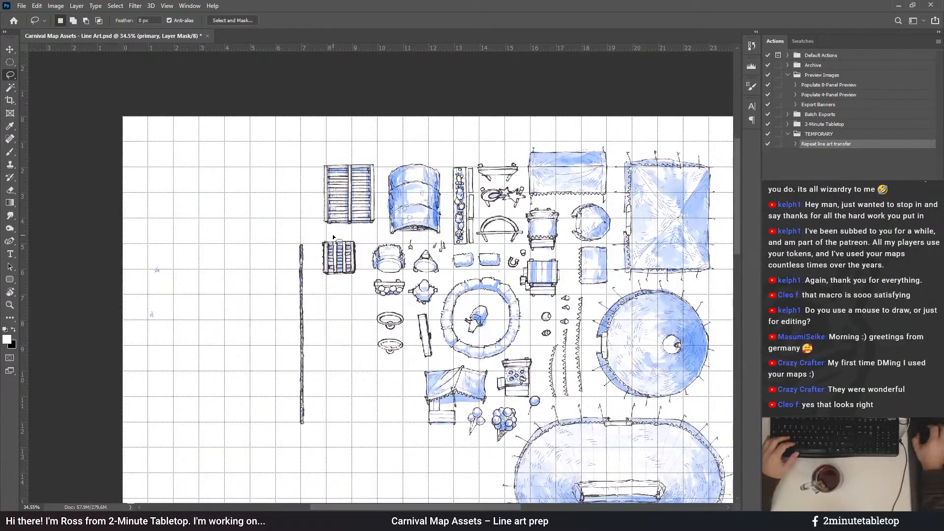
scroll(333, 234, up, 3)
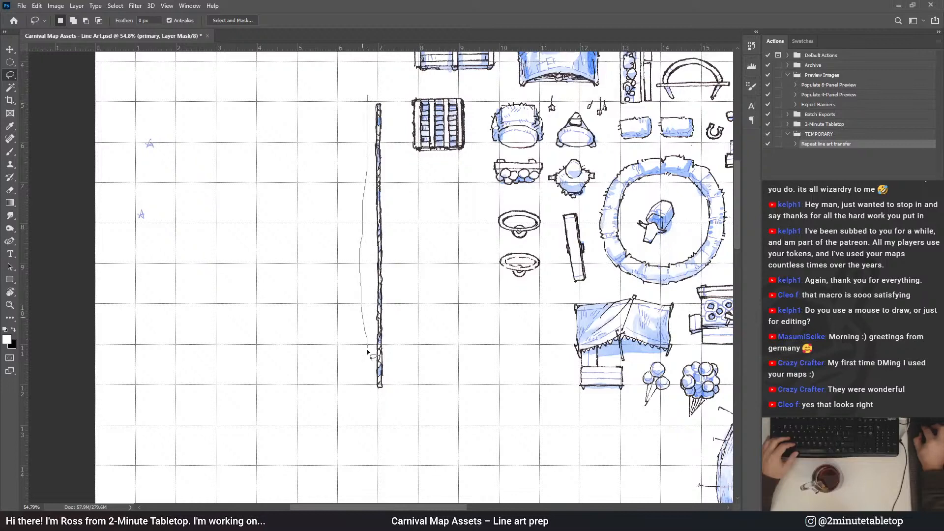
drag(395, 212, 397, 214)
key(ctrl+d)
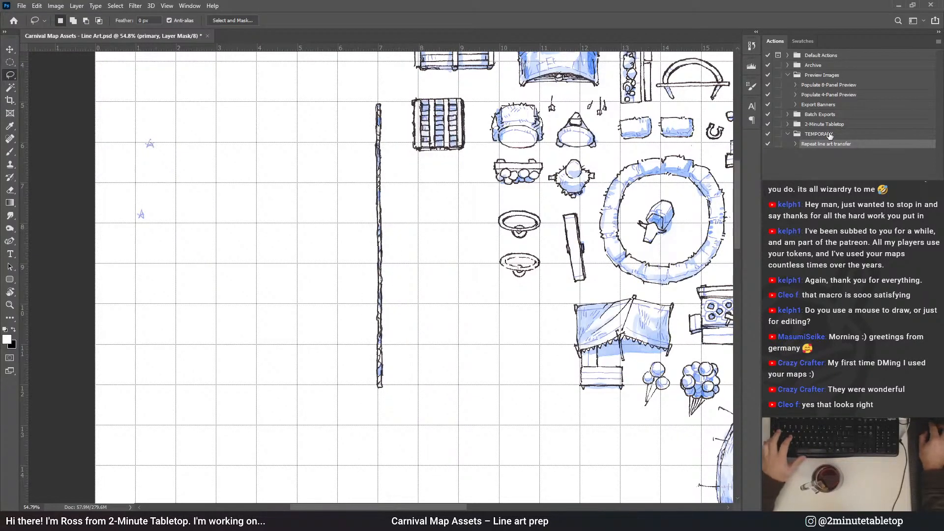
drag(602, 114, 603, 114)
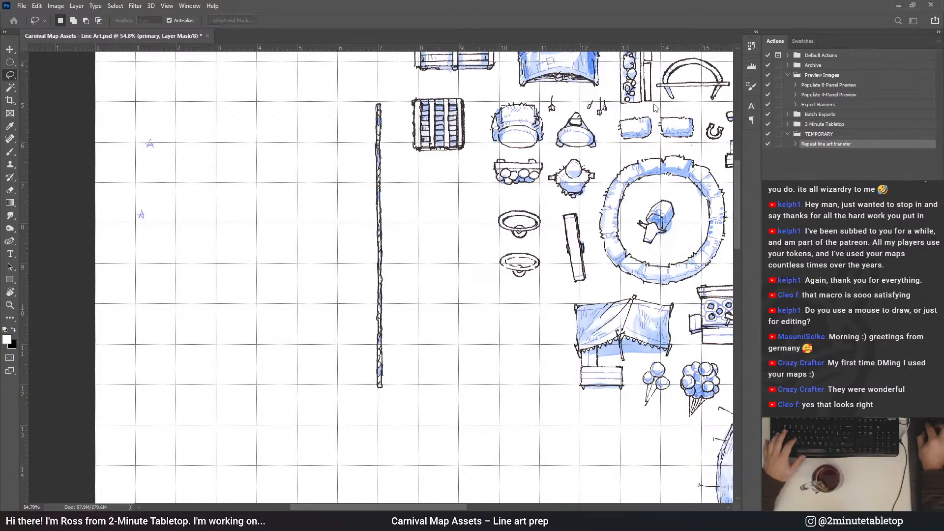
key(Return)
drag(407, 243, 385, 102)
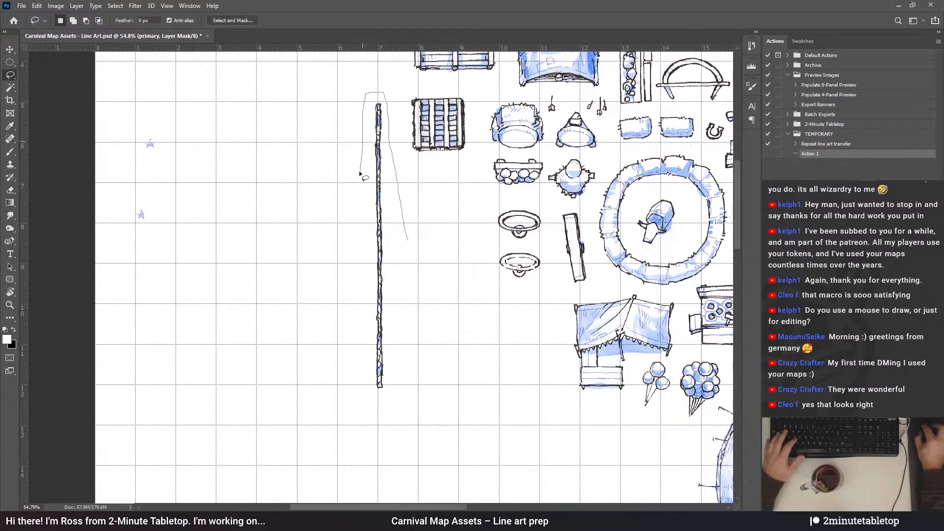
drag(399, 351, 399, 351)
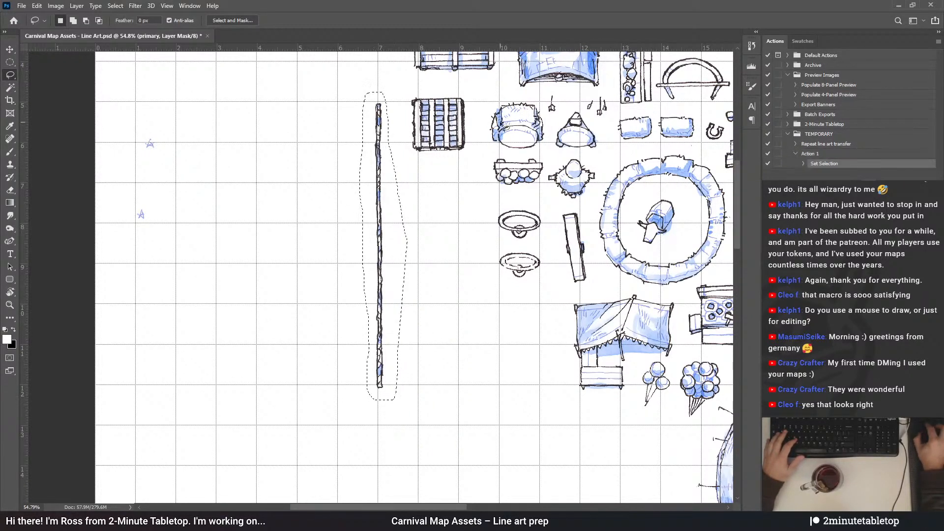
Move the outlined pole to the empty area below the rightmost ribbon, lined up with the vertical grid line at 24
scroll(401, 112, down, 2)
scroll(402, 113, down, 5)
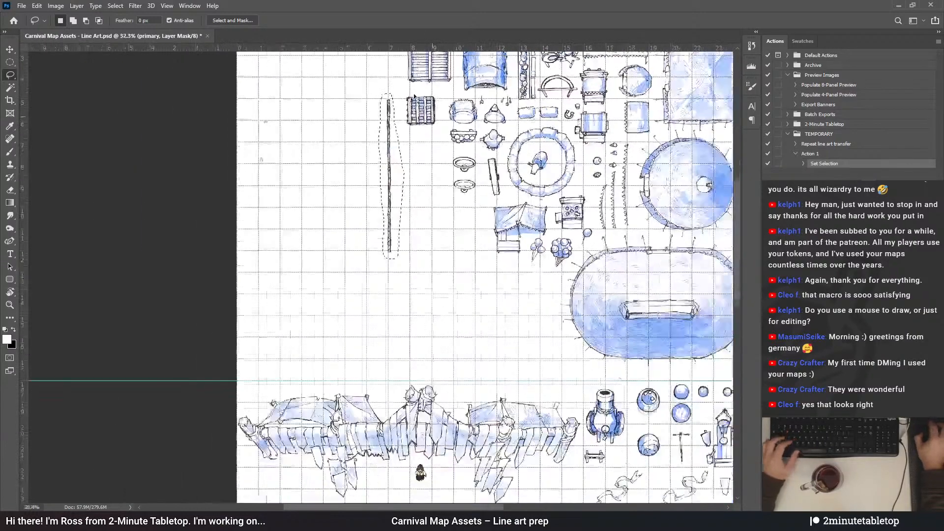
scroll(465, 143, down, 1)
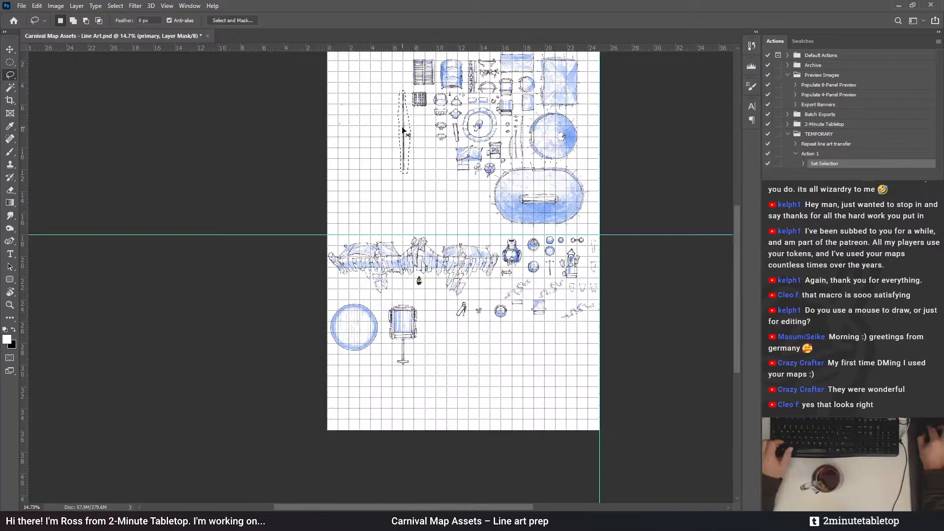
drag(402, 132, 587, 371)
scroll(587, 372, up, 4)
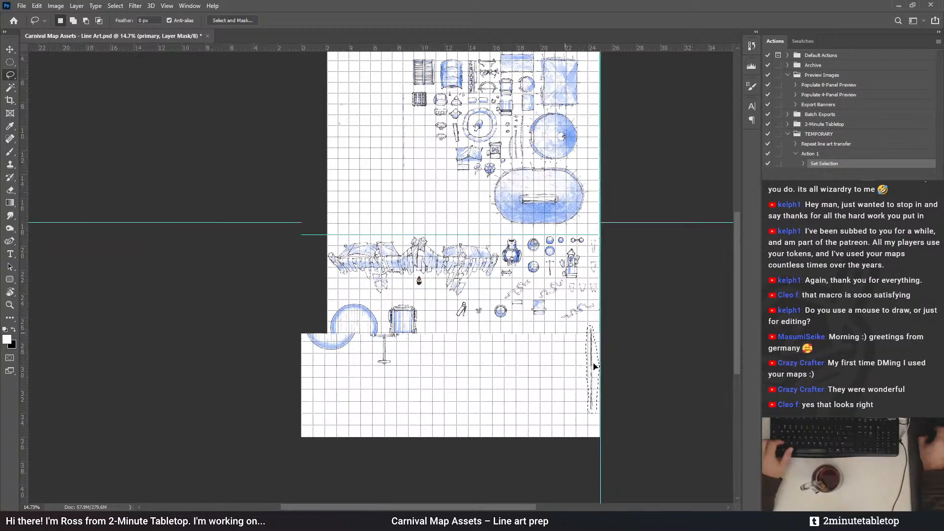
scroll(578, 315, up, 1)
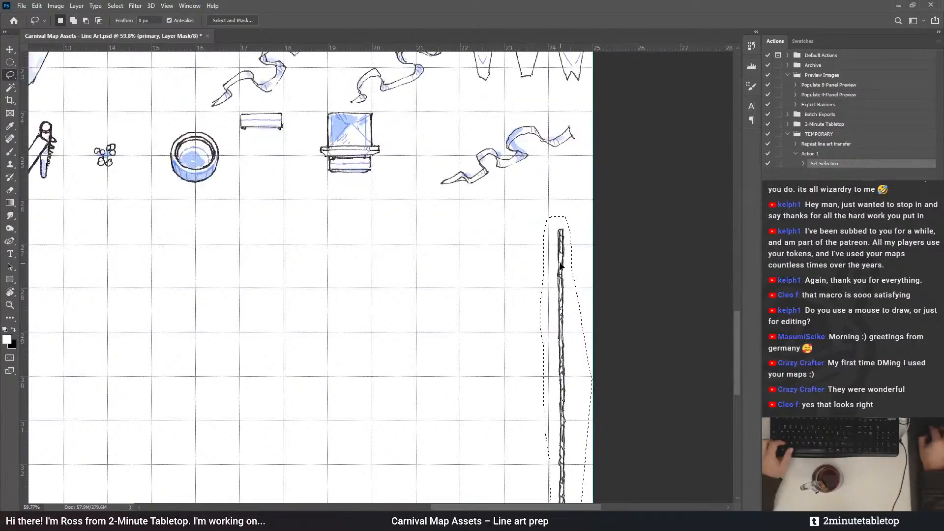
scroll(549, 239, down, 1)
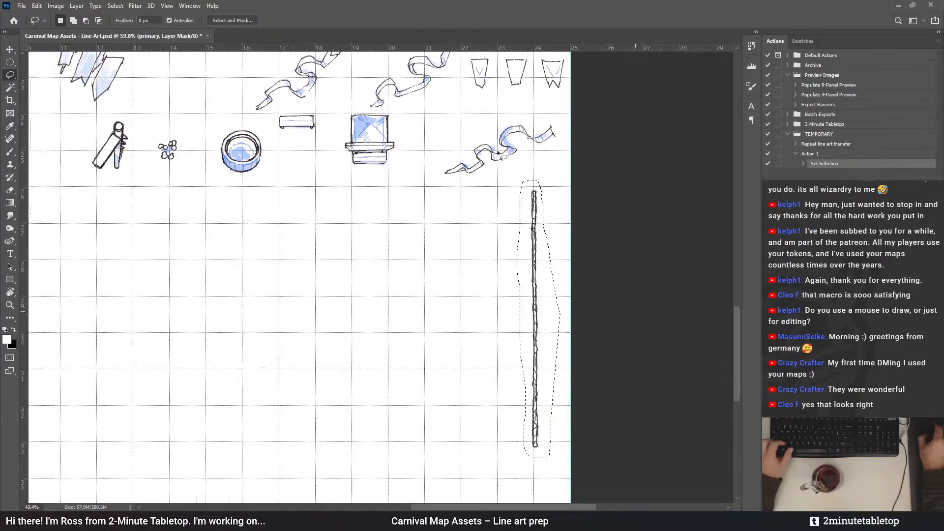
scroll(541, 295, down, 2)
drag(529, 392, 529, 386)
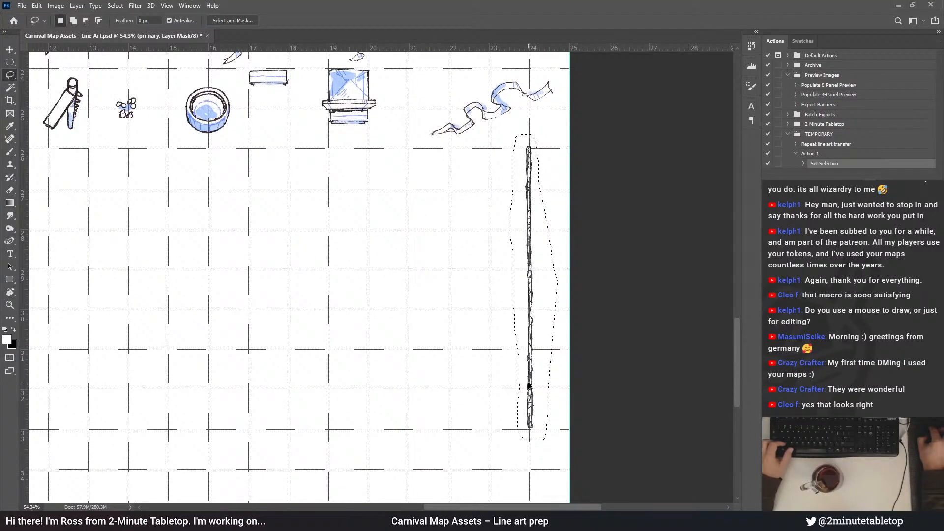
scroll(529, 94, up, 2)
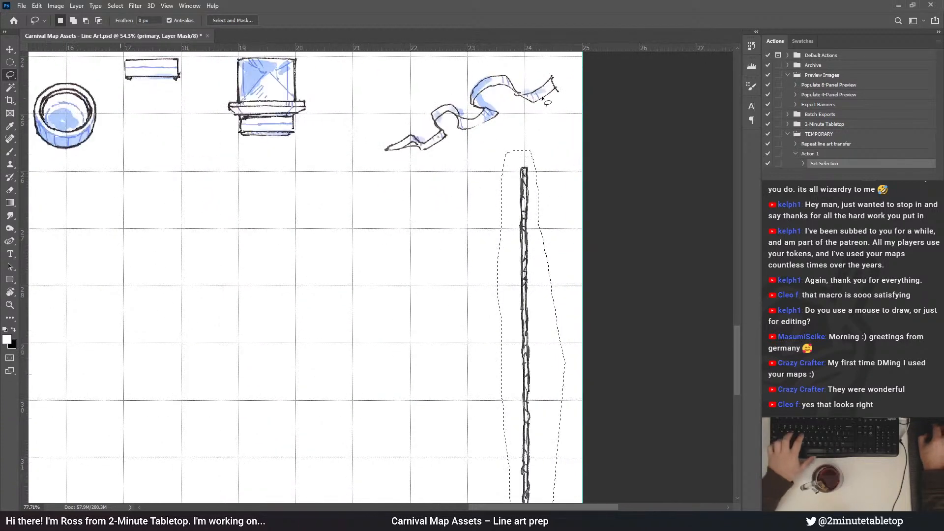
Scale the pole's height to 98.17% with Free Transform, nudge it one pixel left, apply the transform and clear the selection
key(ctrl+t)
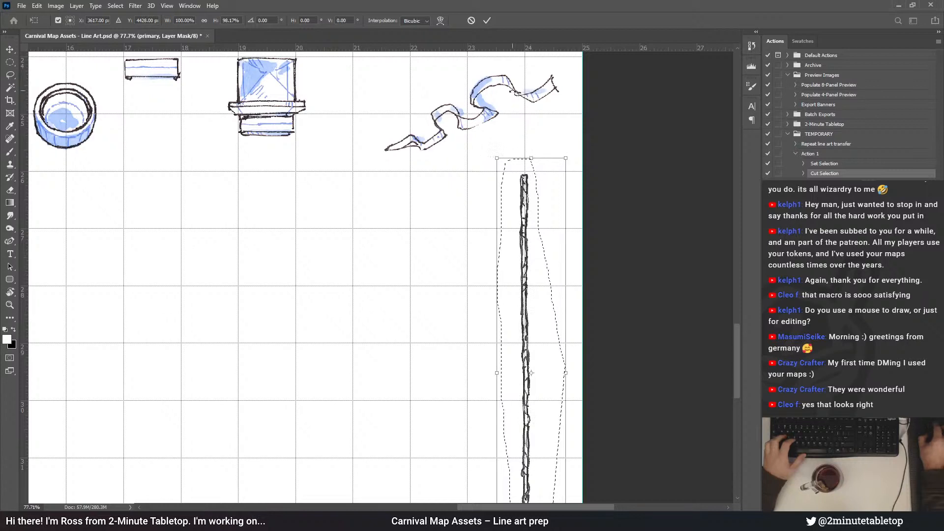
scroll(496, 73, down, 2)
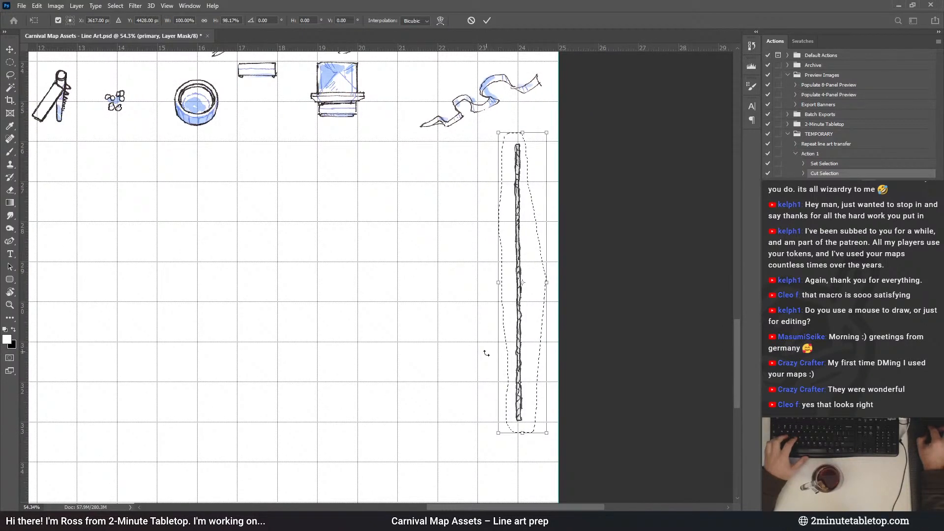
scroll(511, 418, up, 3)
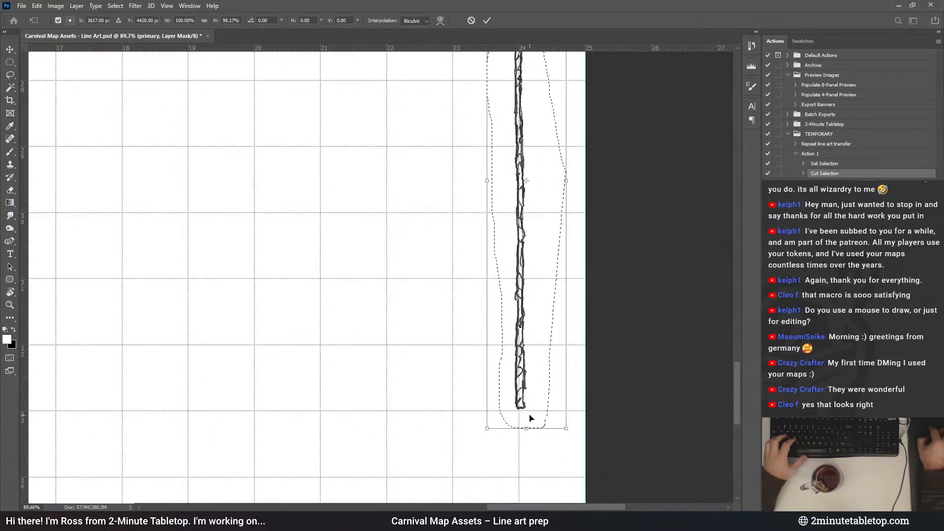
key(Left)
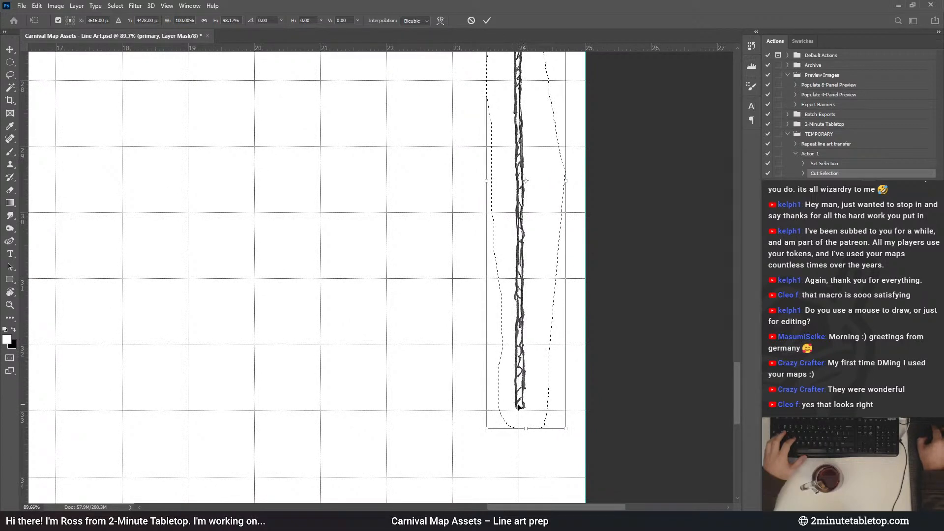
scroll(565, 378, down, 2)
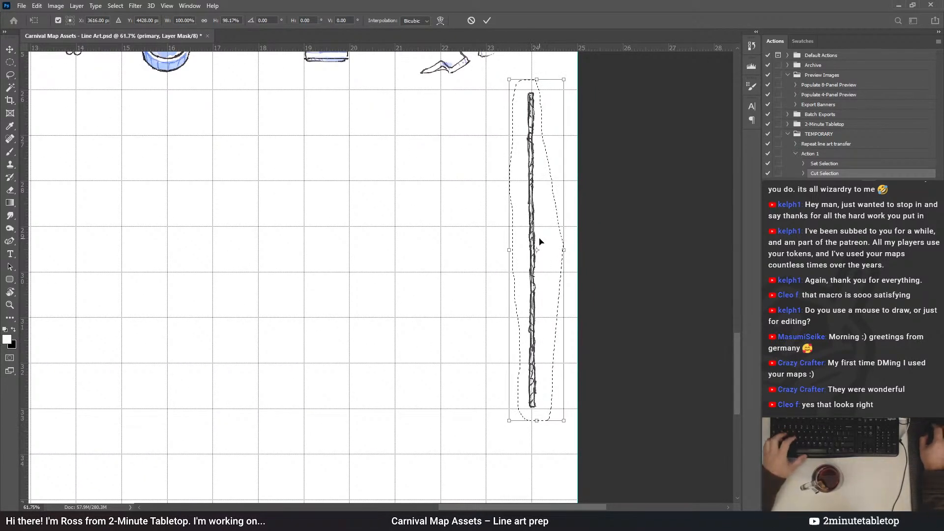
click(487, 21)
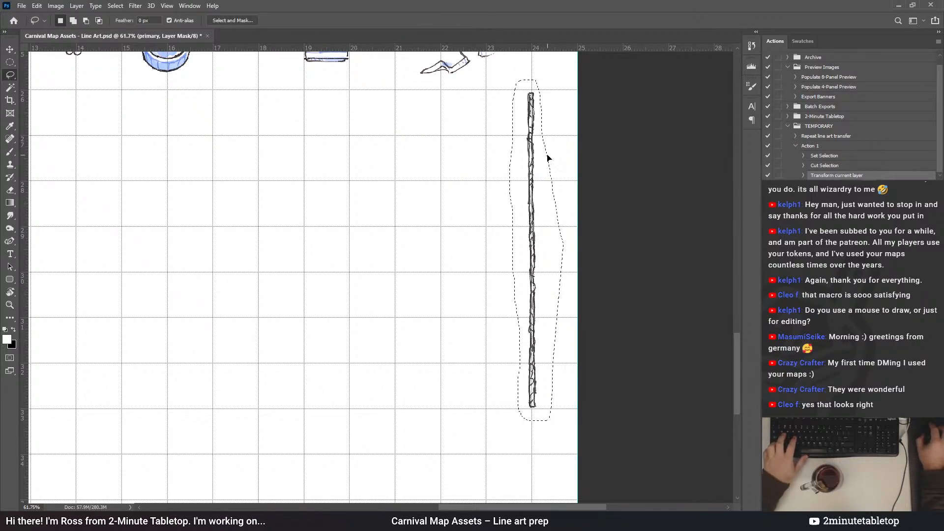
key(ctrl+d)
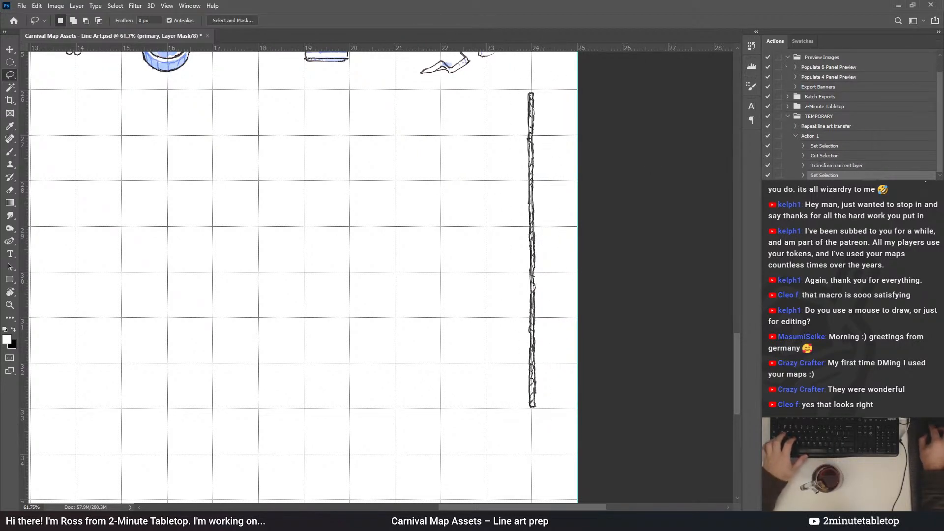
Replay the pole's recorded move on the other layer masks with Repeat line art transfer, and delete the Action 1 recording
click(830, 127)
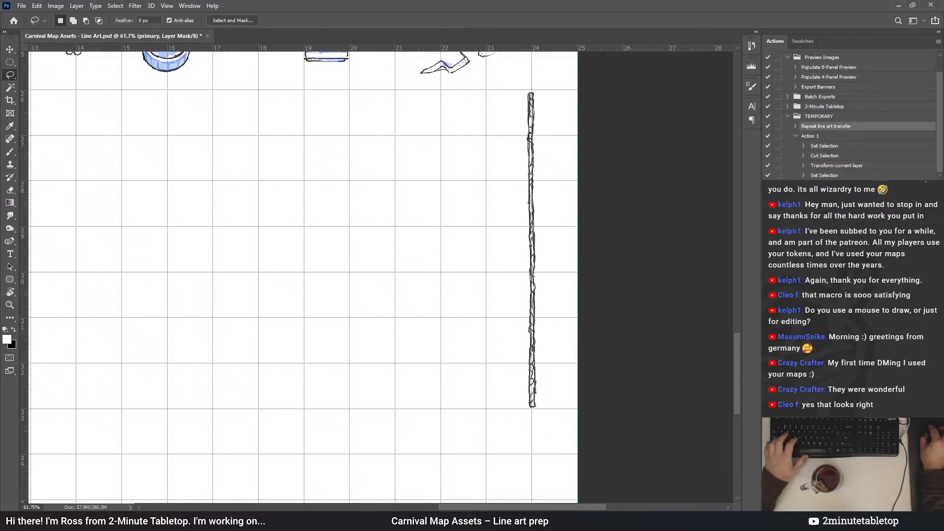
click(814, 138)
key(Delete)
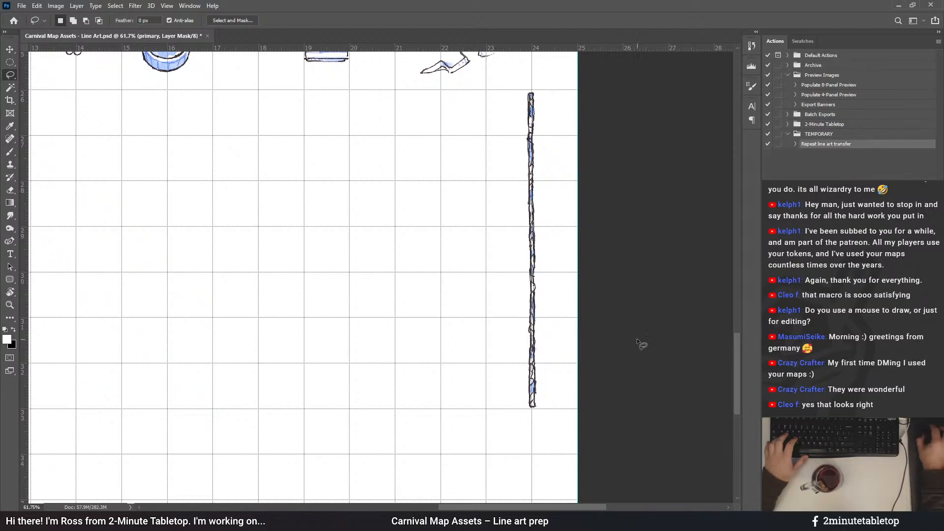
scroll(435, 197, down, 8)
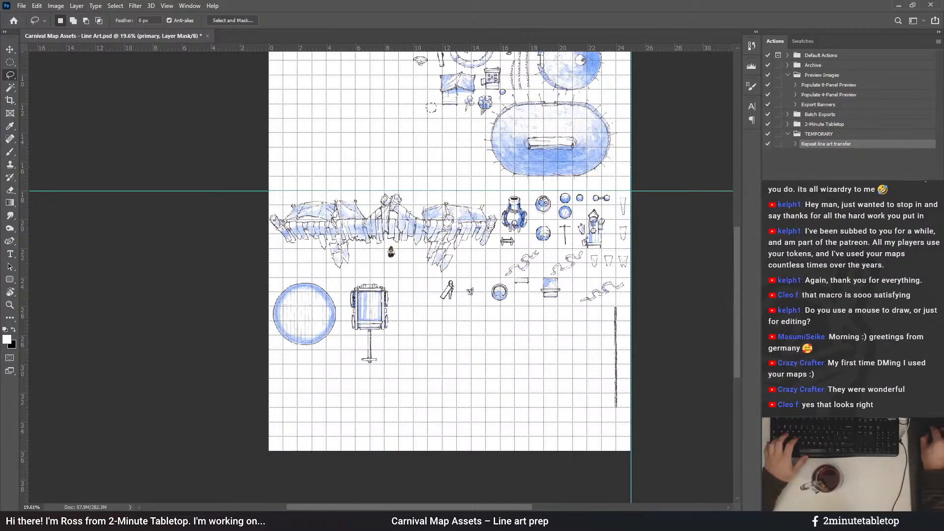
Start recording a new action in the TEMPORARY set and remove the final Set Selection step from Repeat line art transfer
key(ctrl+z)
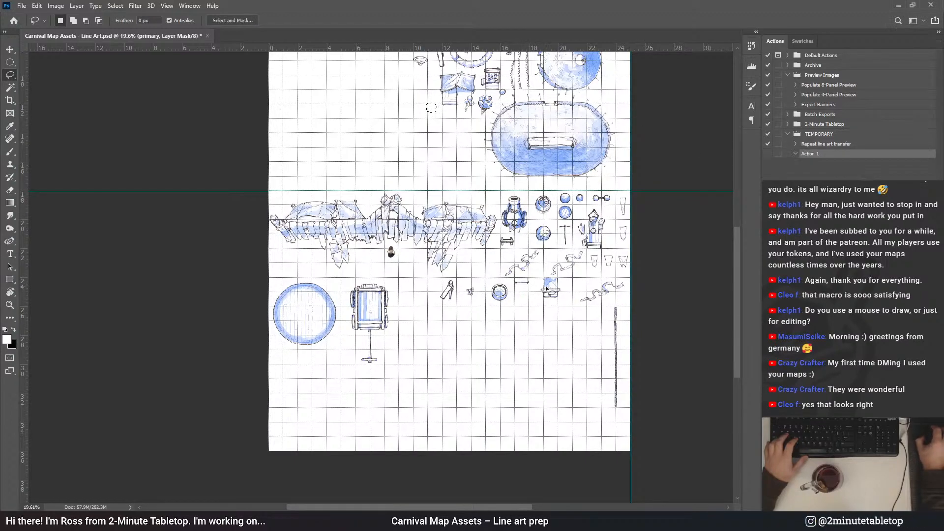
scroll(547, 289, down, 4)
scroll(438, 116, up, 6)
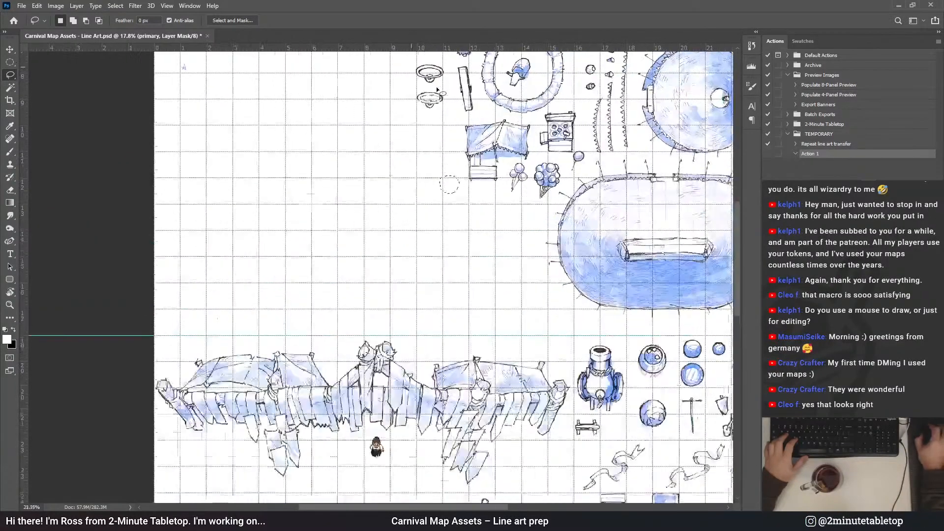
scroll(455, 189, up, 8)
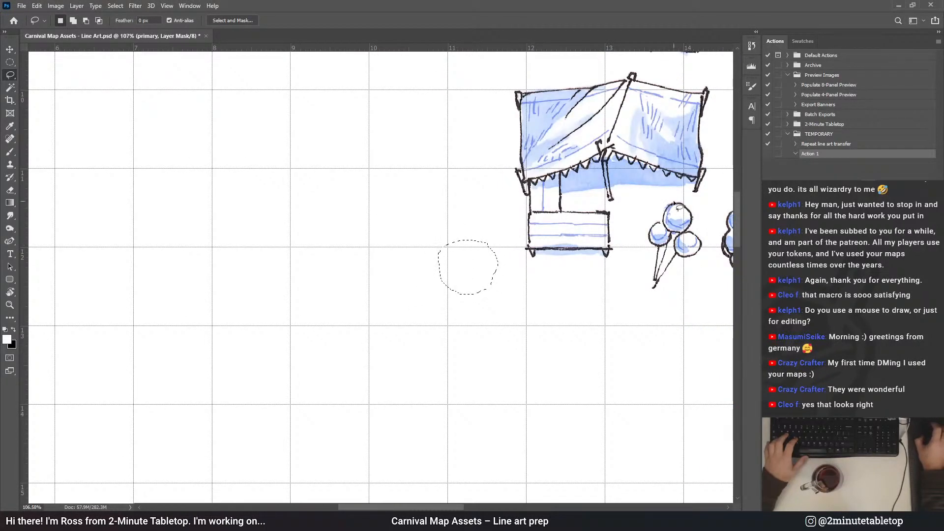
click(831, 144)
scroll(866, 105, down, 3)
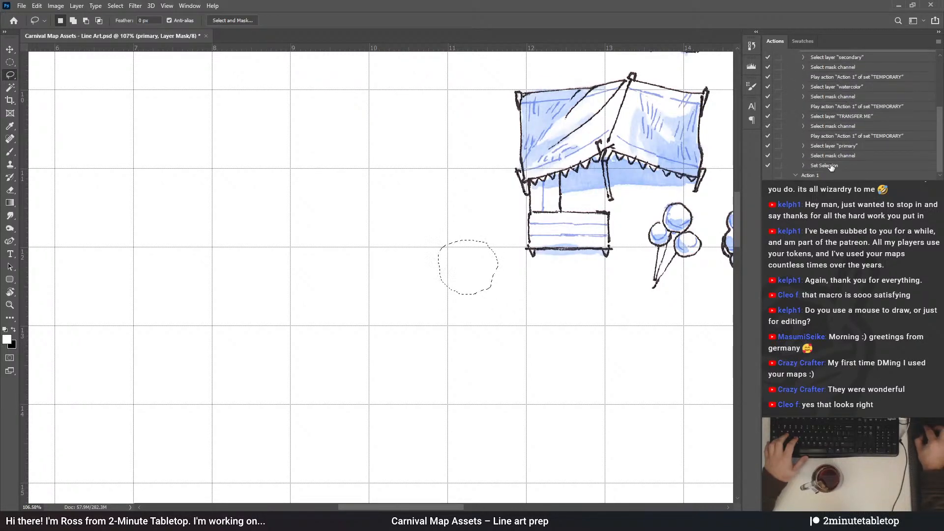
click(830, 166)
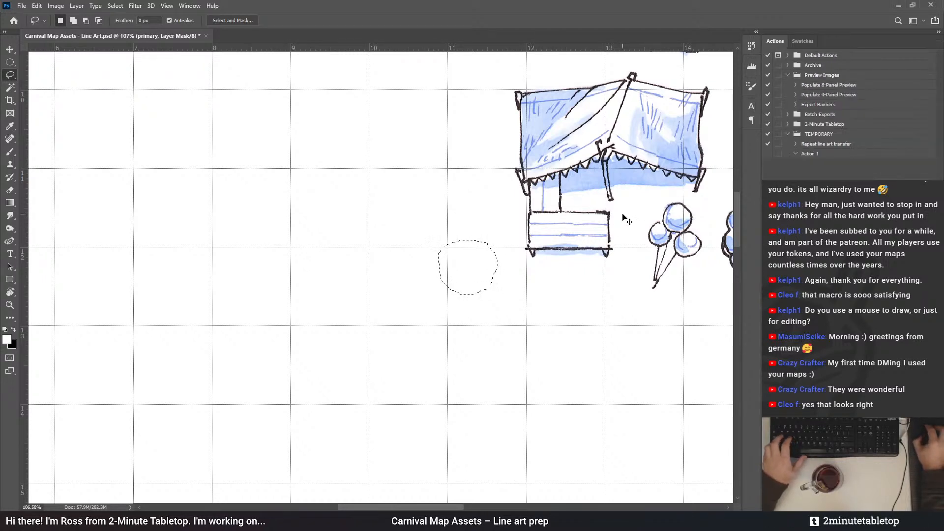
Clear the leftover circular selection and outline the large balloon bunch right of the smaller three-balloon bunch with the Lasso
key(ctrl+d)
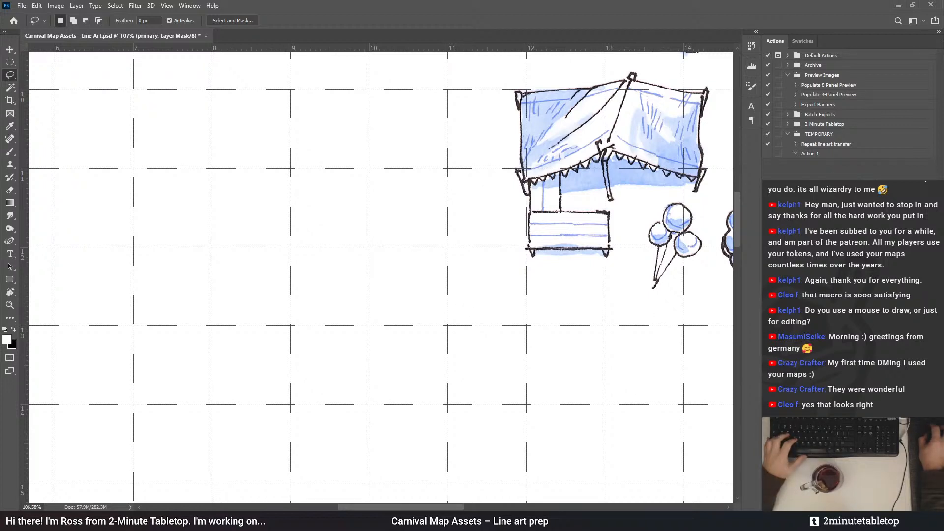
scroll(689, 258, down, 5)
scroll(689, 258, up, 5)
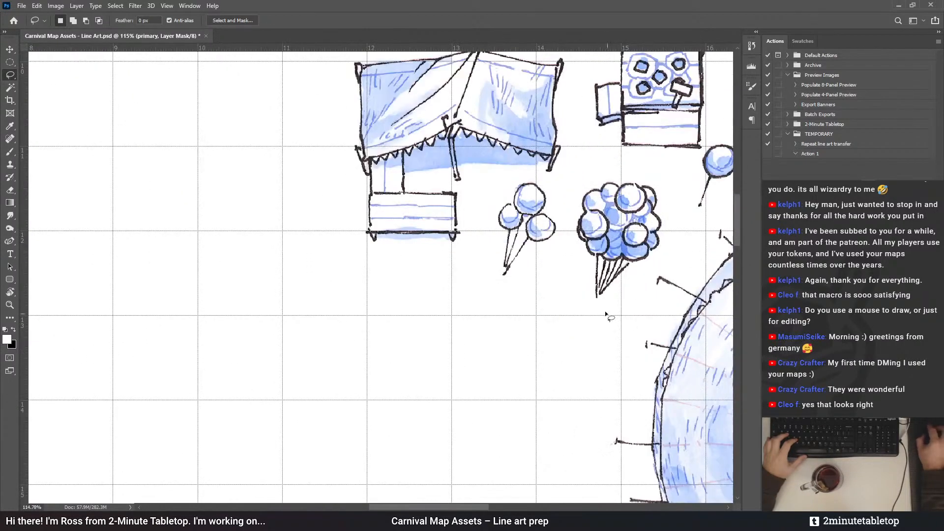
mouse_move(583, 266)
mouse_down()
mouse_move(579, 293)
mouse_move(604, 310)
mouse_move(627, 285)
mouse_up()
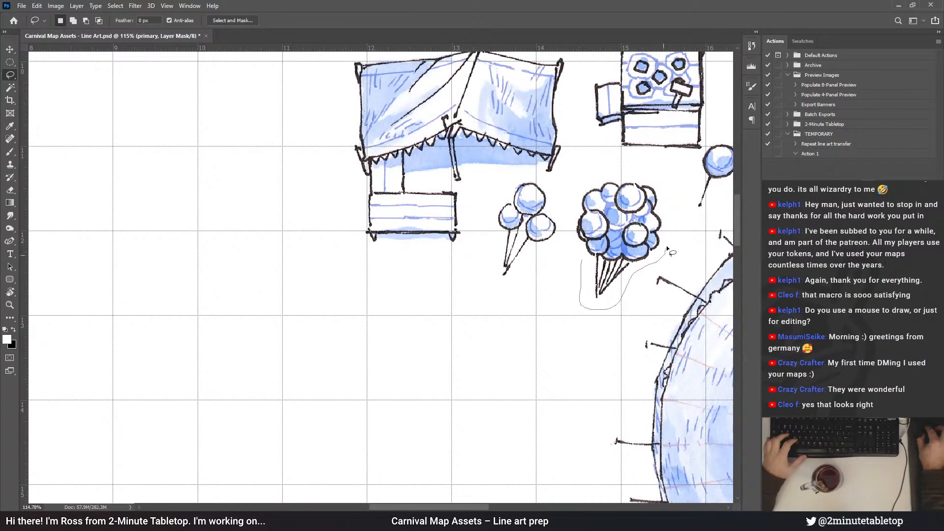
drag(569, 234, 570, 235)
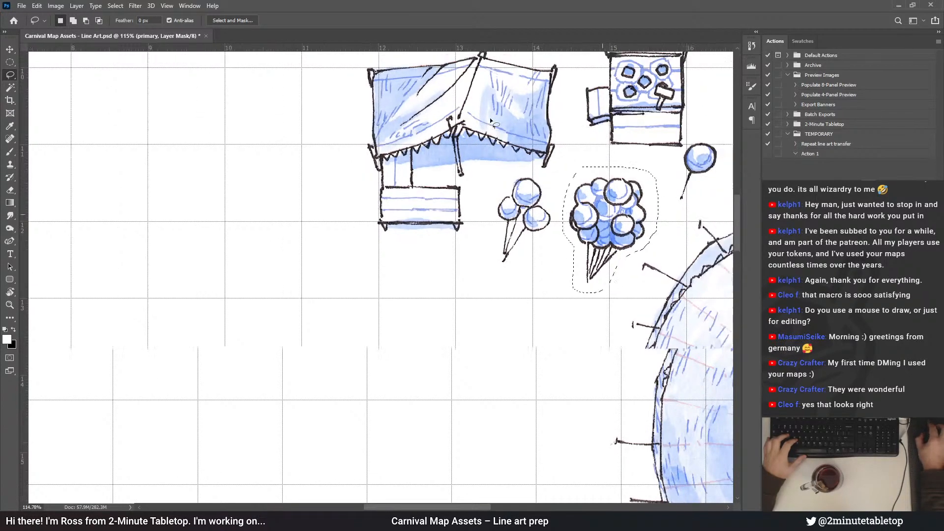
Move the outlined balloon bunch to the empty area between the wheeled cart and the hinged prop
scroll(568, 234, down, 6)
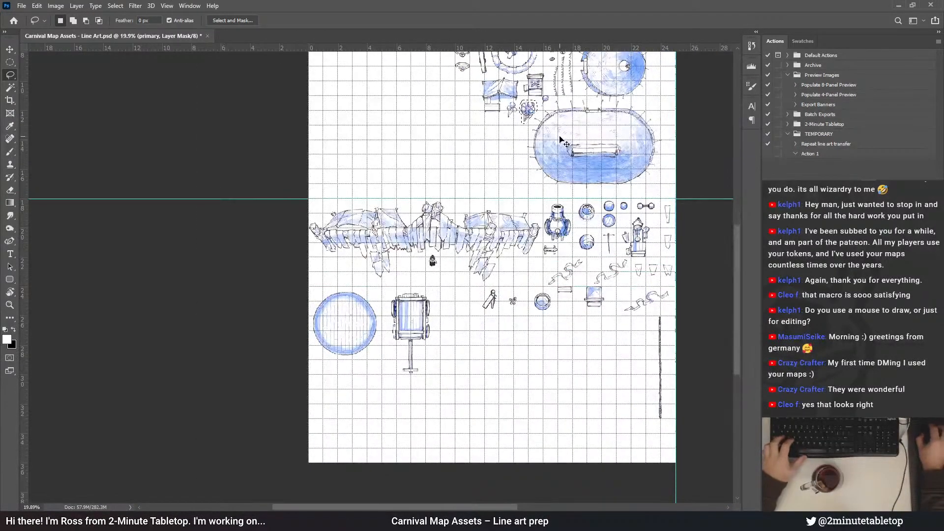
mouse_move(530, 112)
mouse_down()
mouse_move(508, 312)
mouse_move(447, 305)
mouse_move(458, 304)
mouse_up()
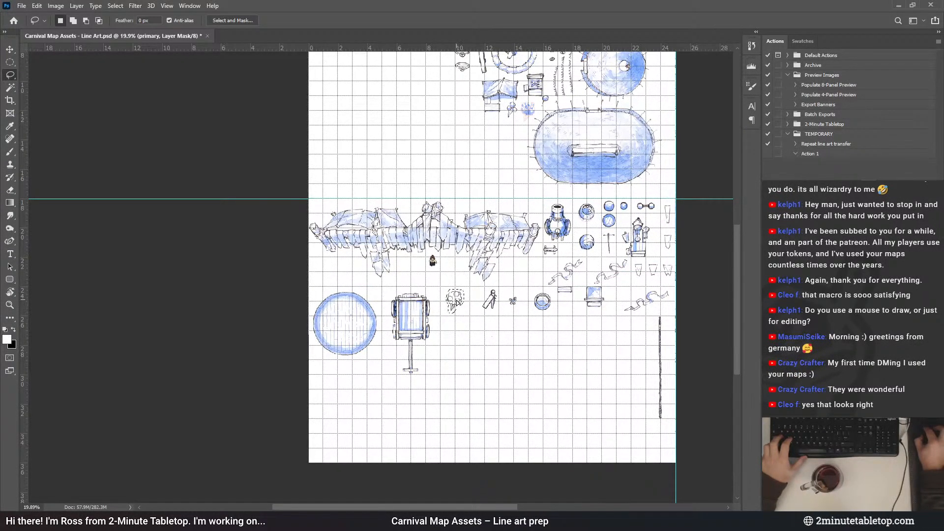
scroll(459, 304, up, 5)
drag(487, 263, 509, 263)
scroll(553, 241, up, 1)
scroll(552, 241, up, 4)
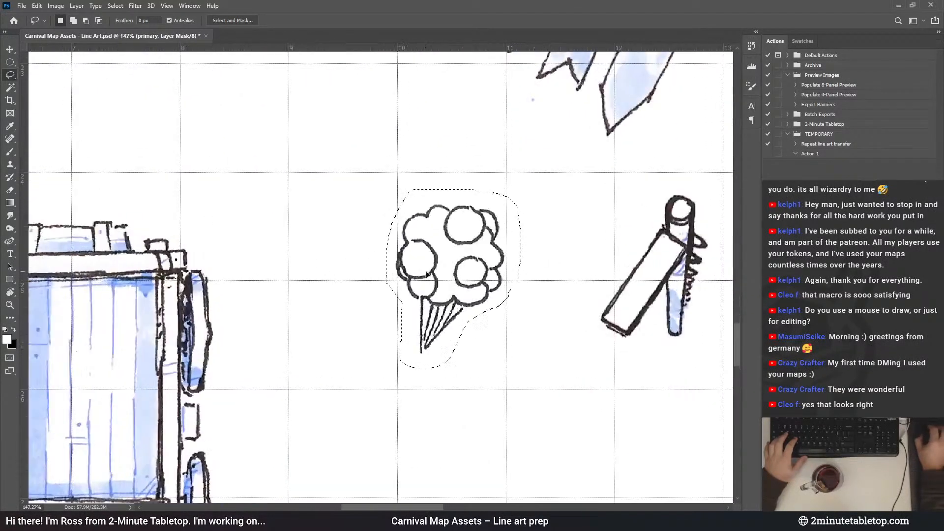
Narrow the balloon bunch to 98.40% width with Free Transform and shift it slightly to fit the grid square
key(ctrl+t)
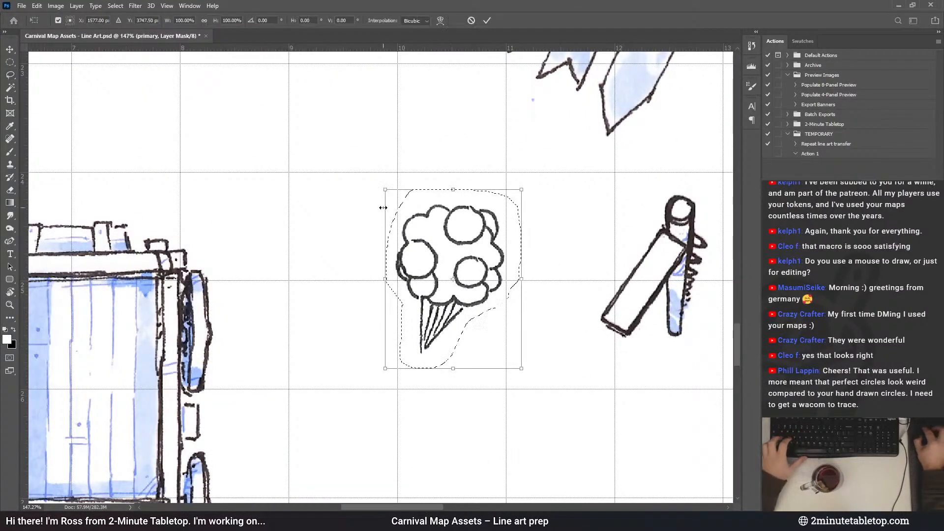
drag(385, 280, 388, 281)
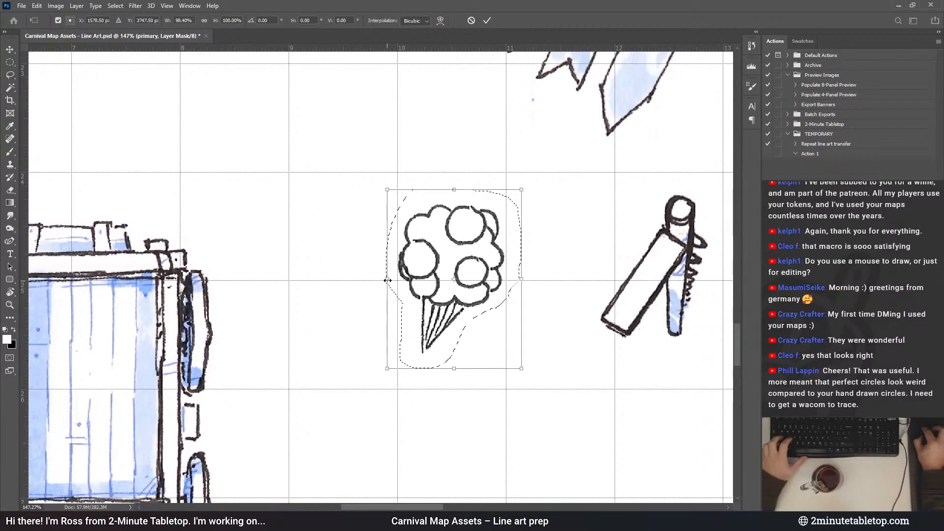
scroll(449, 256, up, 1)
scroll(449, 256, up, 3)
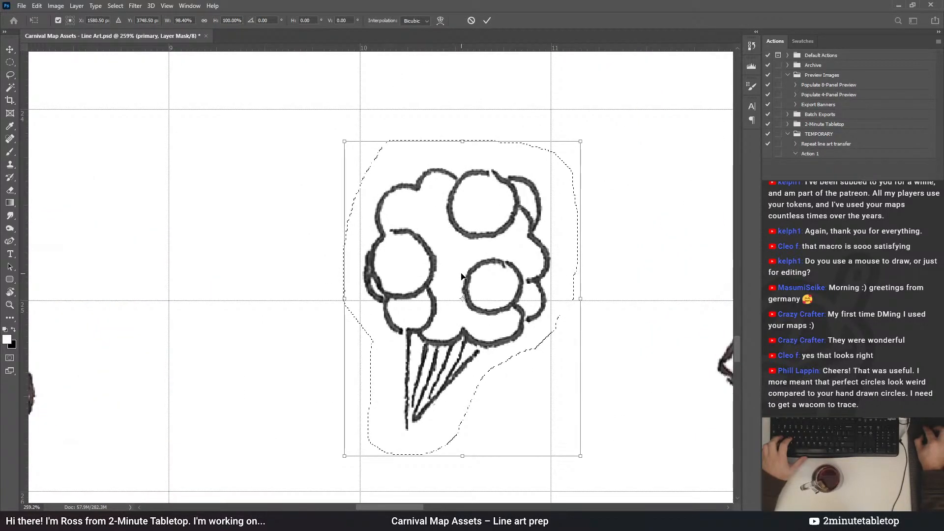
scroll(463, 276, down, 3)
scroll(424, 322, up, 1)
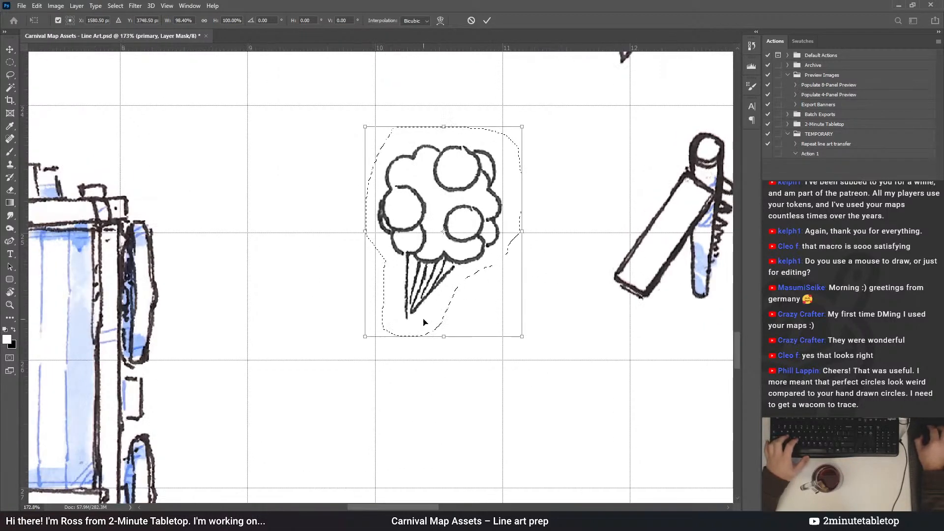
Rotate the balloon bunch to -13.23° so its strings point straight down, and adjust its position in the grid column
drag(586, 213, 583, 182)
scroll(467, 388, down, 3)
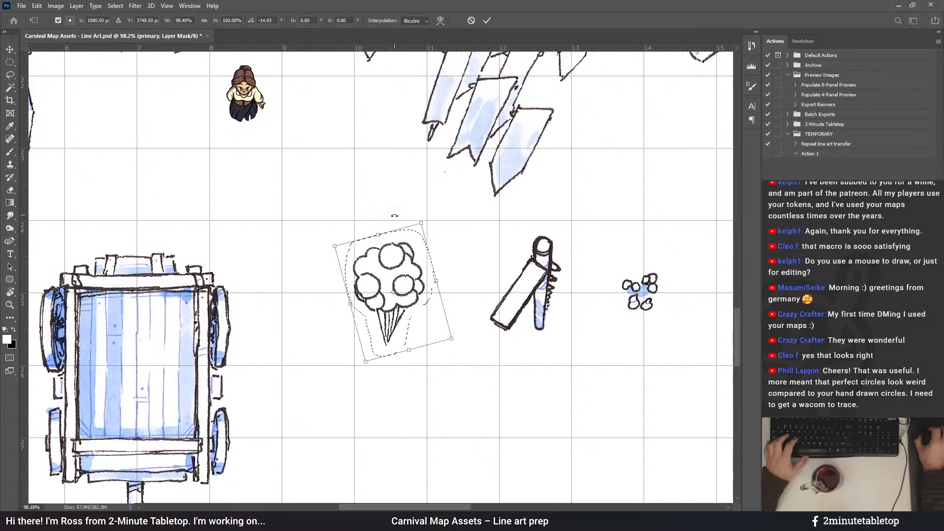
scroll(395, 216, up, 2)
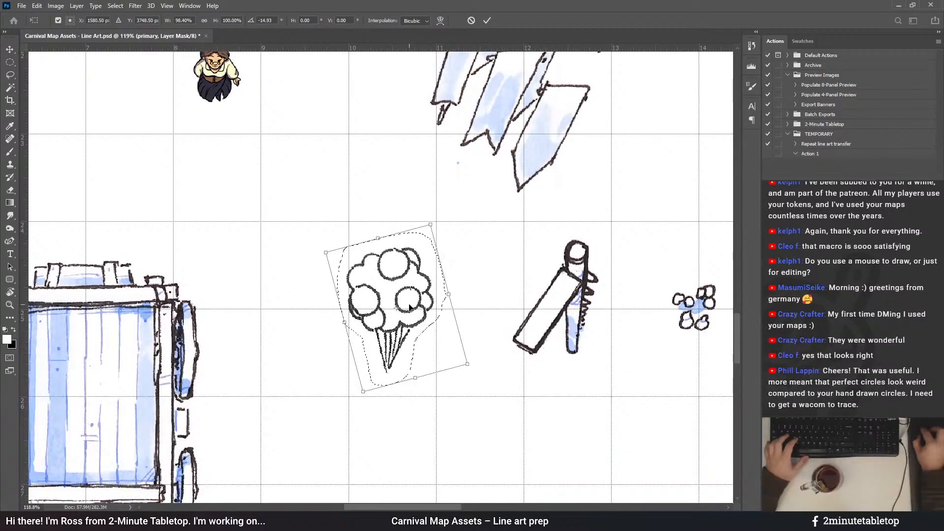
mouse_move(481, 282)
mouse_down()
mouse_move(488, 321)
mouse_move(473, 273)
mouse_up()
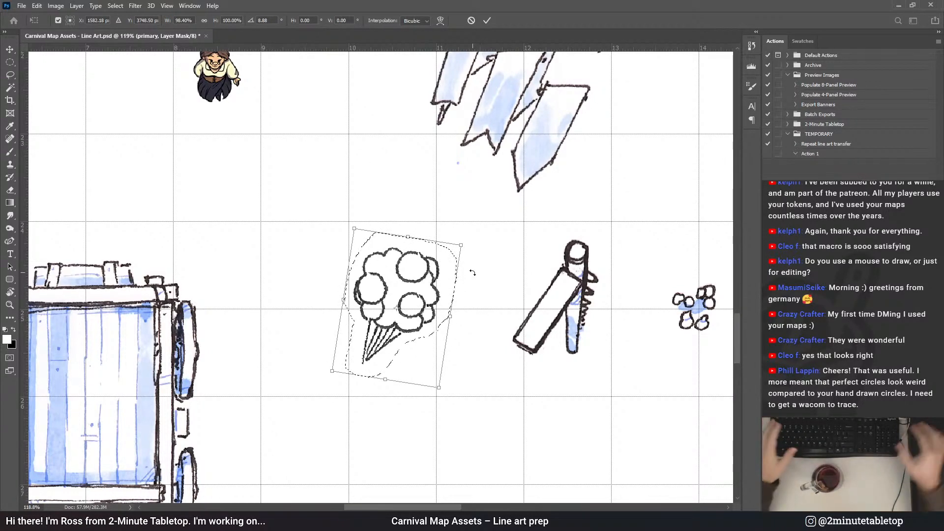
drag(485, 291, 490, 230)
scroll(490, 243, up, 2)
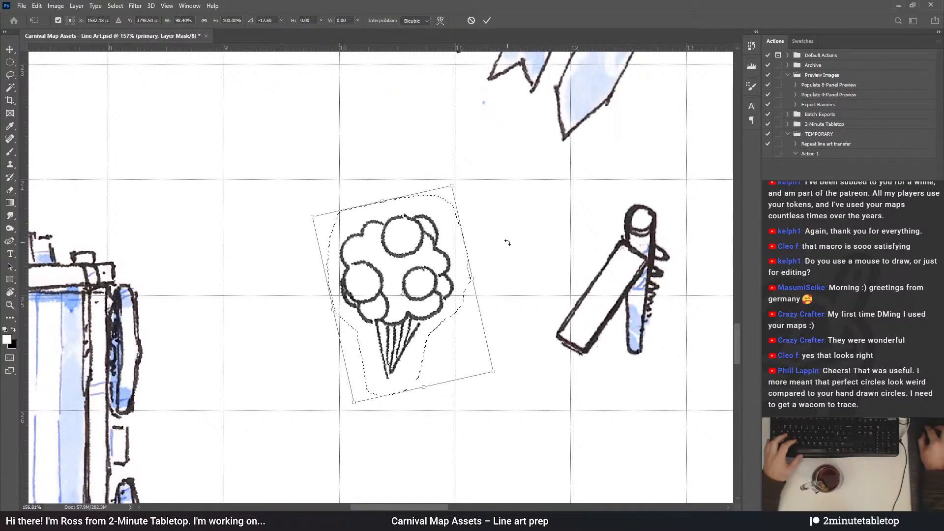
drag(414, 309, 414, 311)
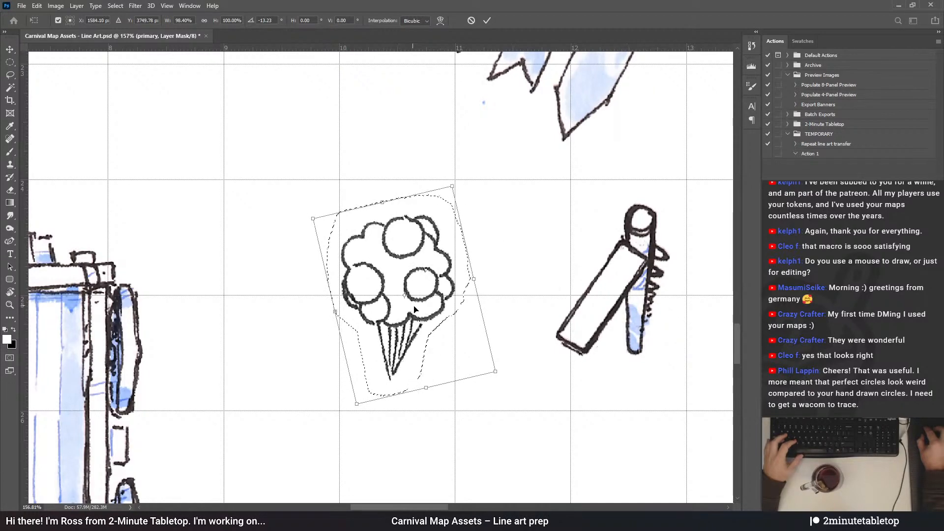
Scale the balloon bunch to 96.29% width and 97.86% height, and move it up within the grid column between 10 and 11
scroll(413, 307, up, 3)
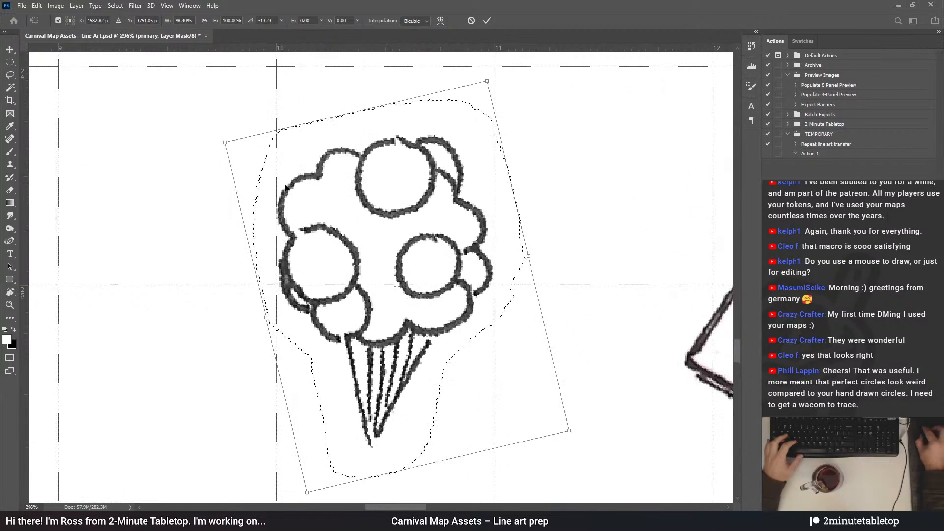
drag(530, 258, 523, 258)
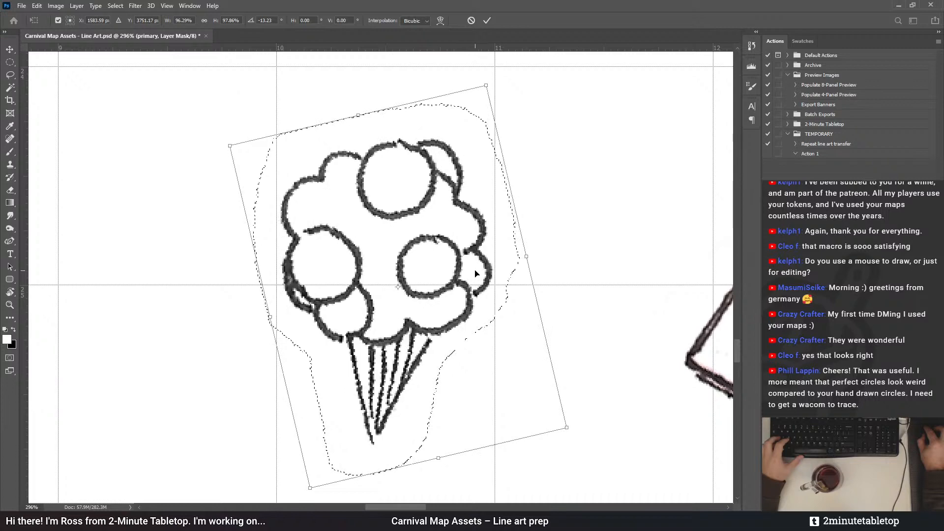
scroll(531, 244, down, 3)
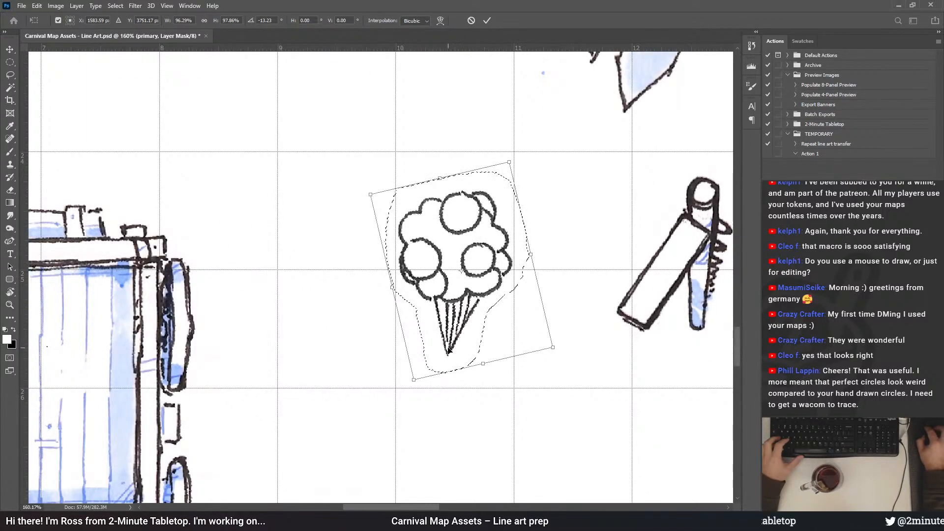
scroll(466, 361, up, 2)
drag(446, 363, 446, 335)
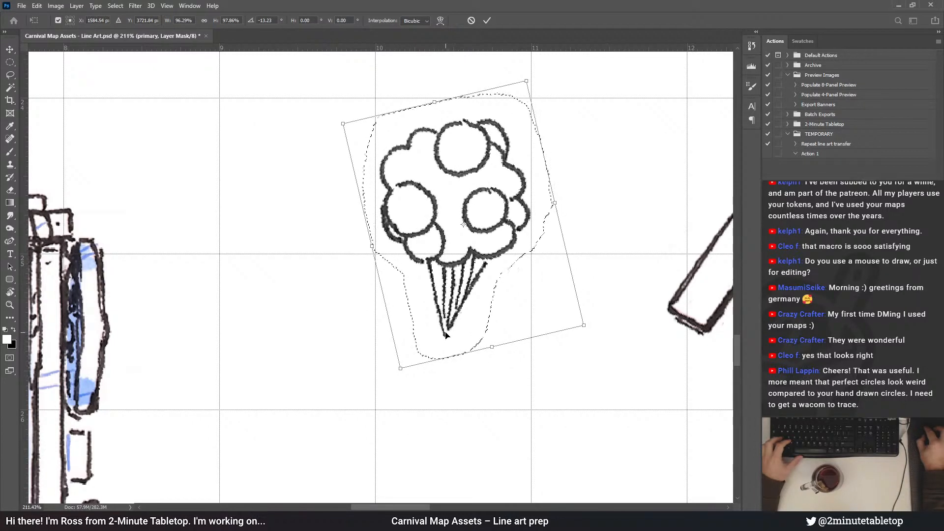
Fine-tune the balloon bunch's rotation to -14.33°, nudge it one pixel left, apply the transform and clear the selection
drag(595, 251, 600, 243)
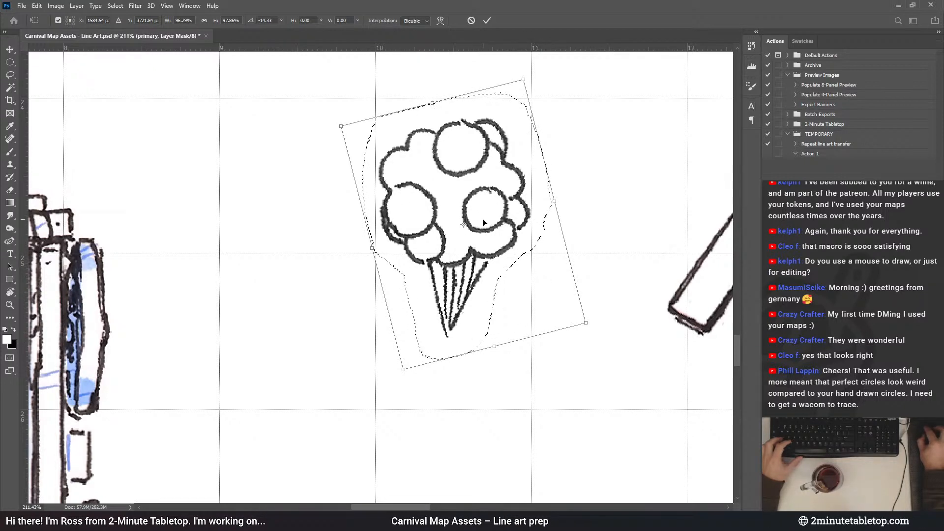
drag(483, 222, 482, 222)
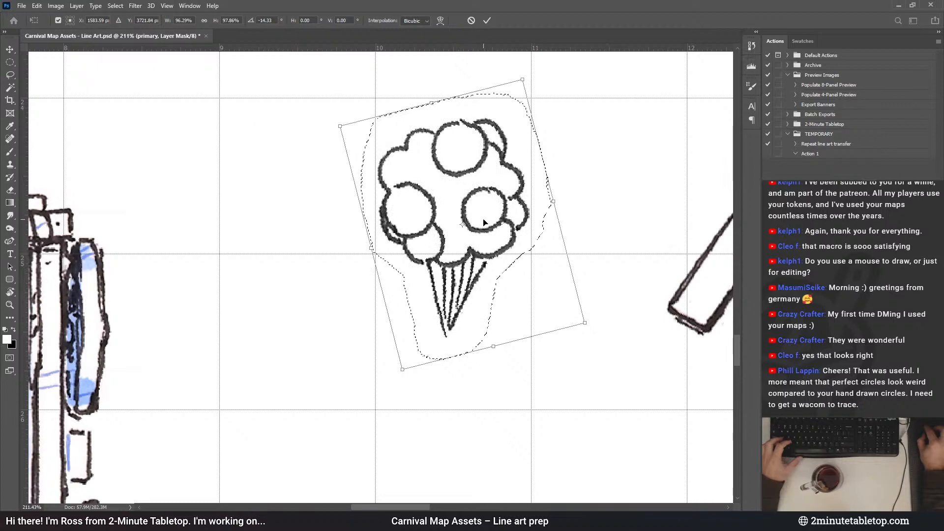
click(488, 20)
key(ctrl+d)
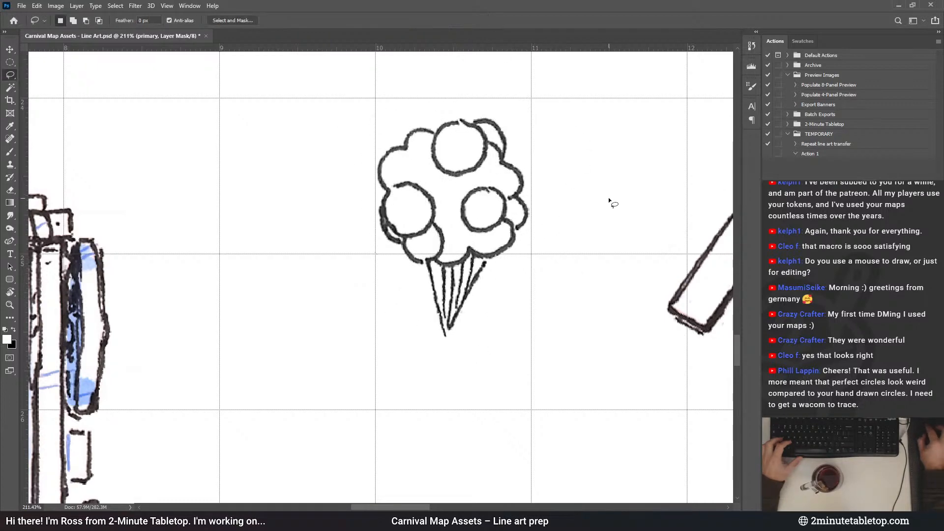
Try to replay the balloon bunch's move on the other layer masks with Repeat line art transfer, and open that action's recorded steps
scroll(481, 322, down, 5)
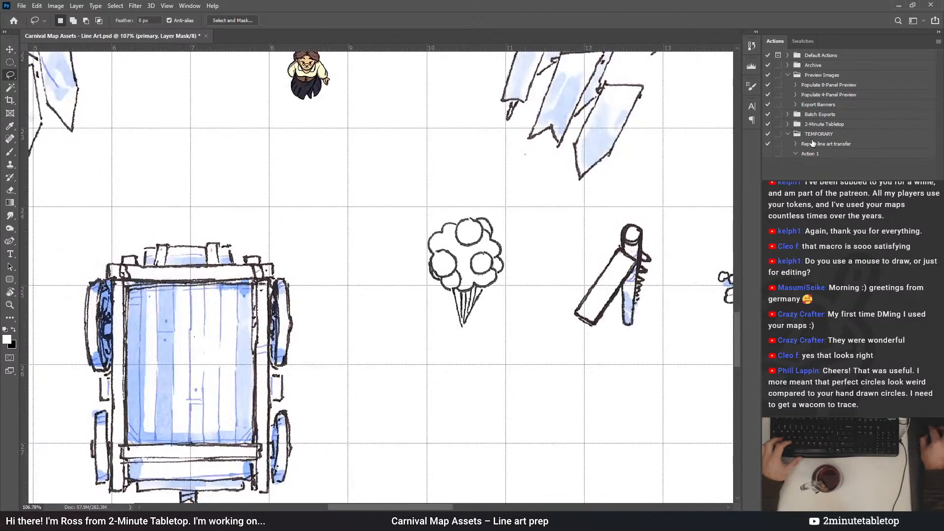
click(823, 144)
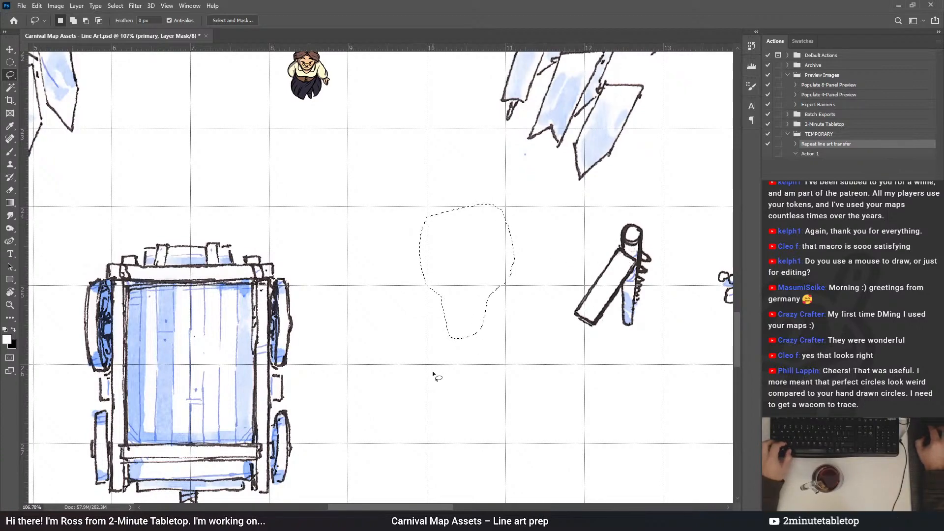
scroll(483, 413, down, 5)
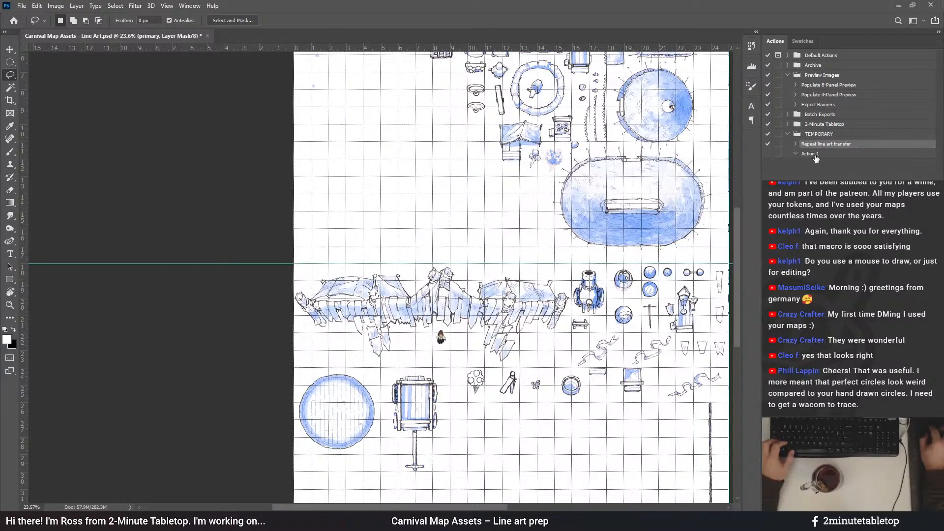
click(795, 144)
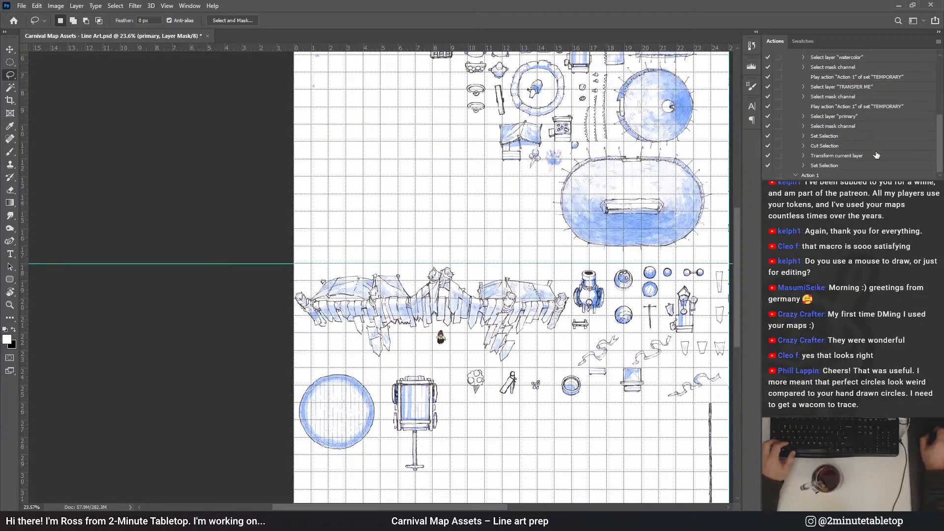
Move the last four recorded commands, from Set Selection to the final Set Selection, out of Repeat line art transfer into Action 1
click(822, 167)
shift+click(822, 136)
drag(826, 166, 819, 177)
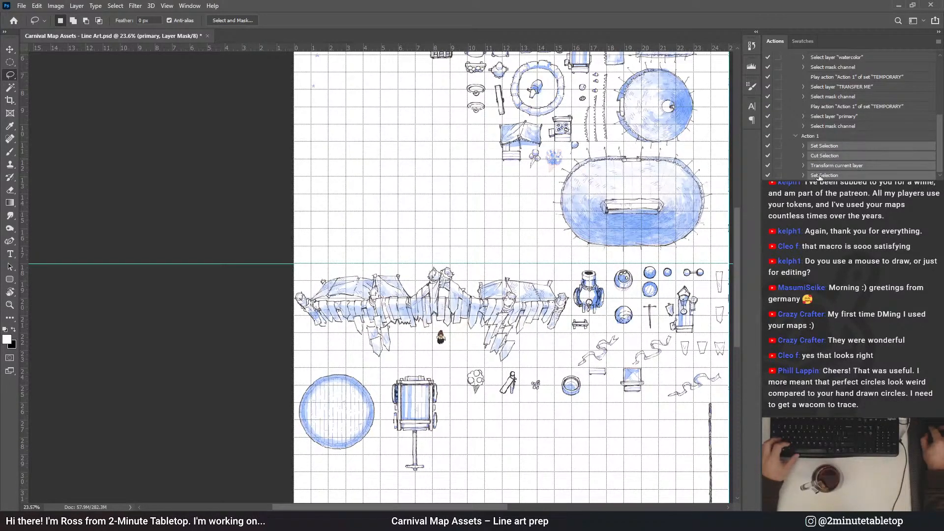
Play the Repeat line art transfer action to carry the large balloon bunch's blue shading over to its moved line art
scroll(798, 122, up, 3)
click(796, 78)
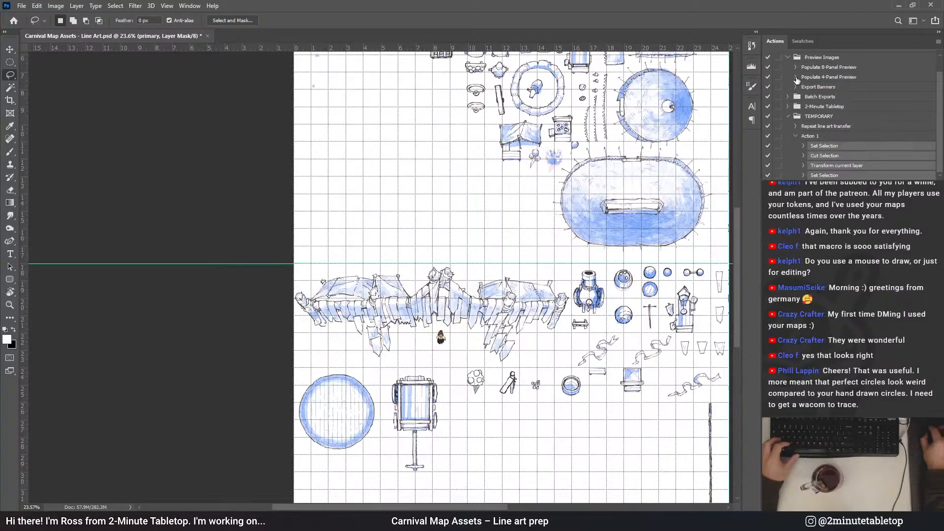
click(795, 136)
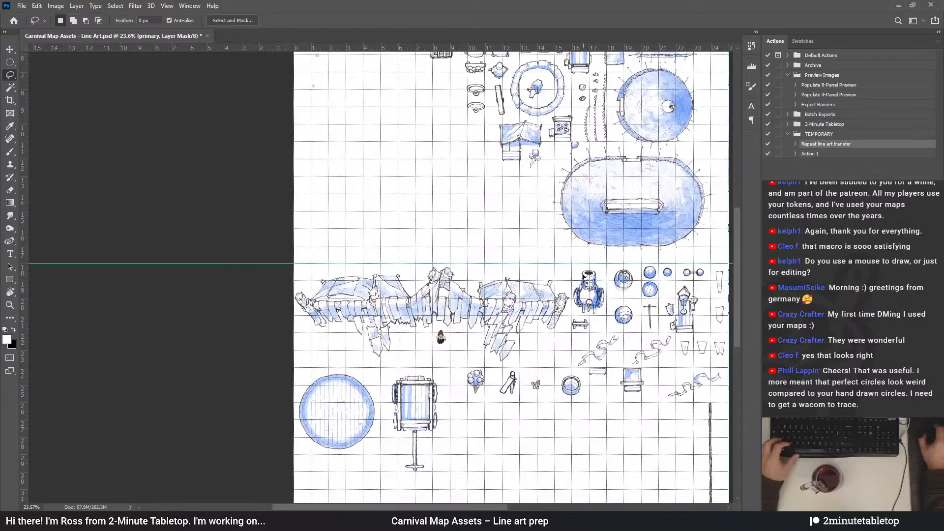
Delete the used Action 1 and start recording a new Action 1 in the TEMPORARY set
scroll(542, 97, up, 4)
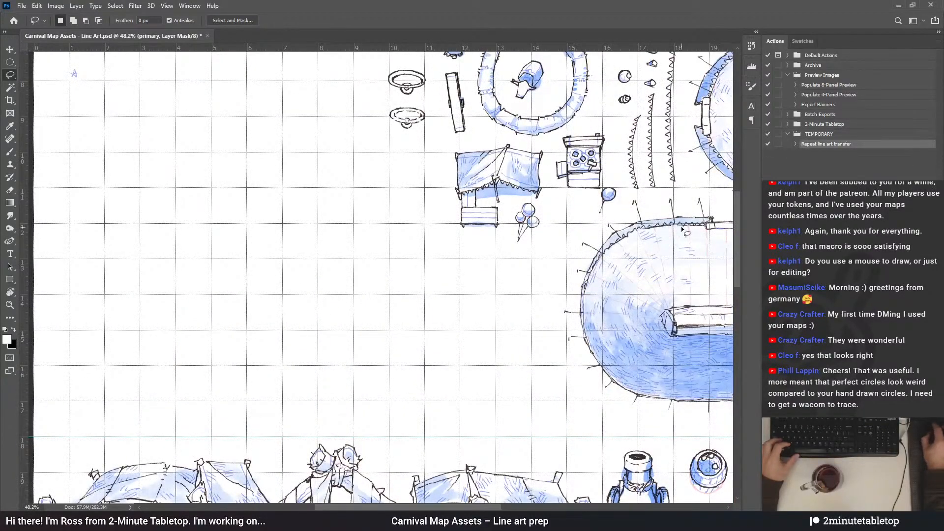
scroll(531, 138, up, 2)
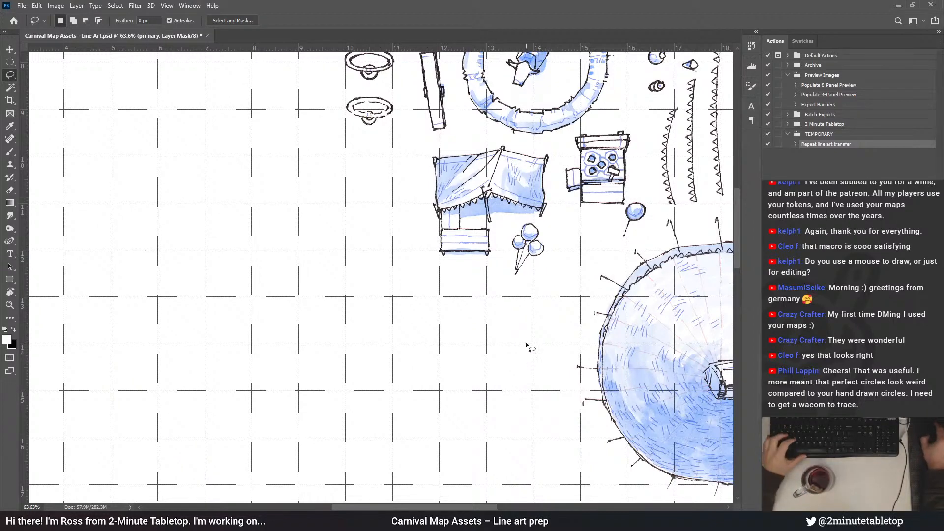
scroll(526, 345, down, 3)
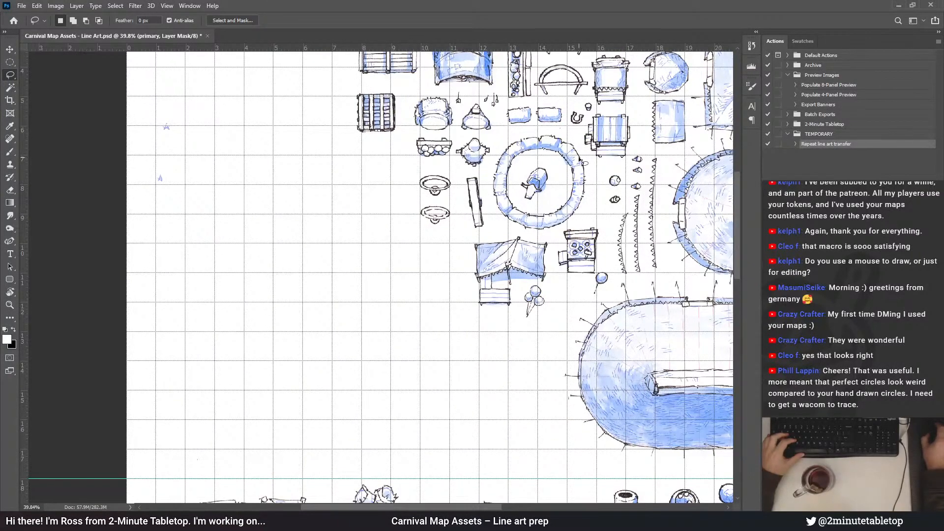
drag(426, 173, 623, 156)
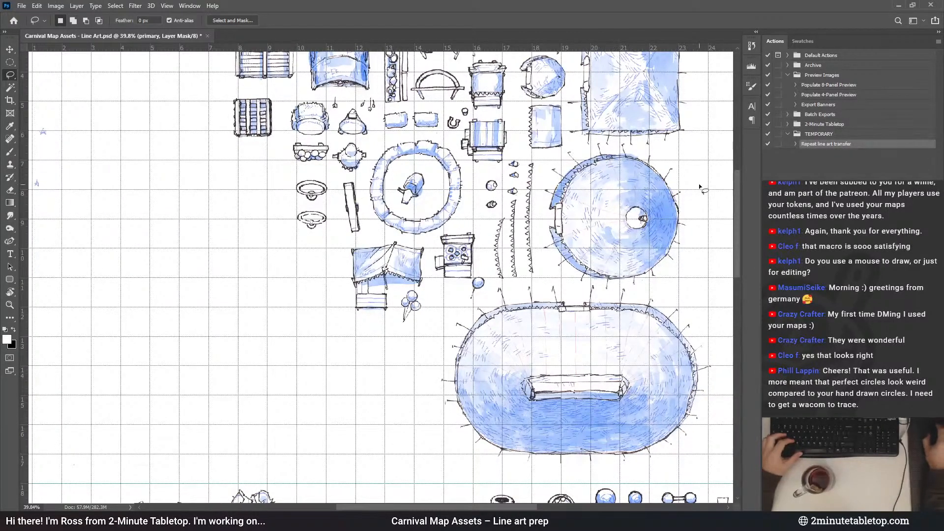
drag(739, 193, 736, 179)
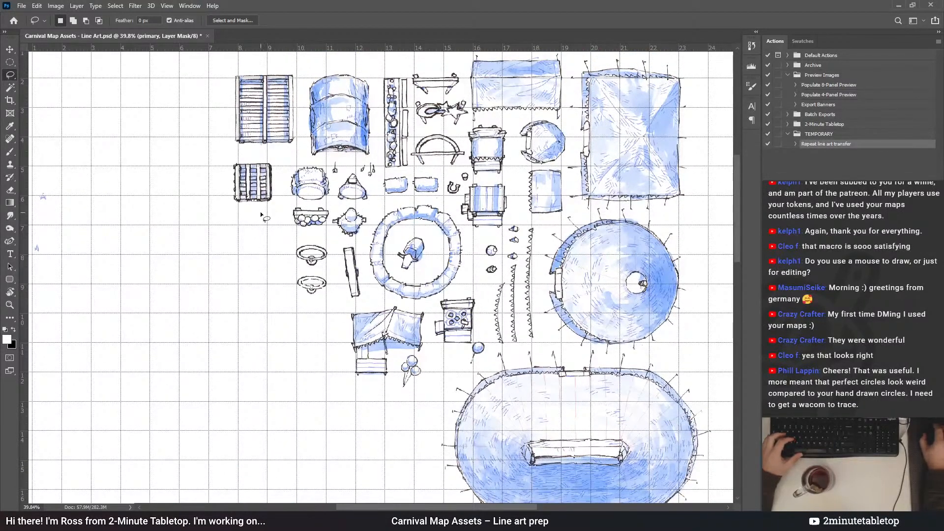
scroll(258, 228, up, 3)
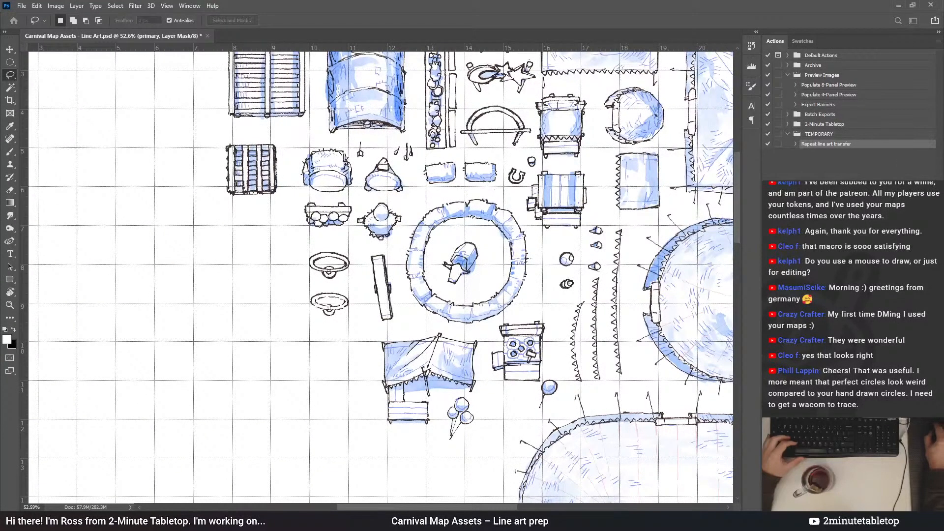
key(Return)
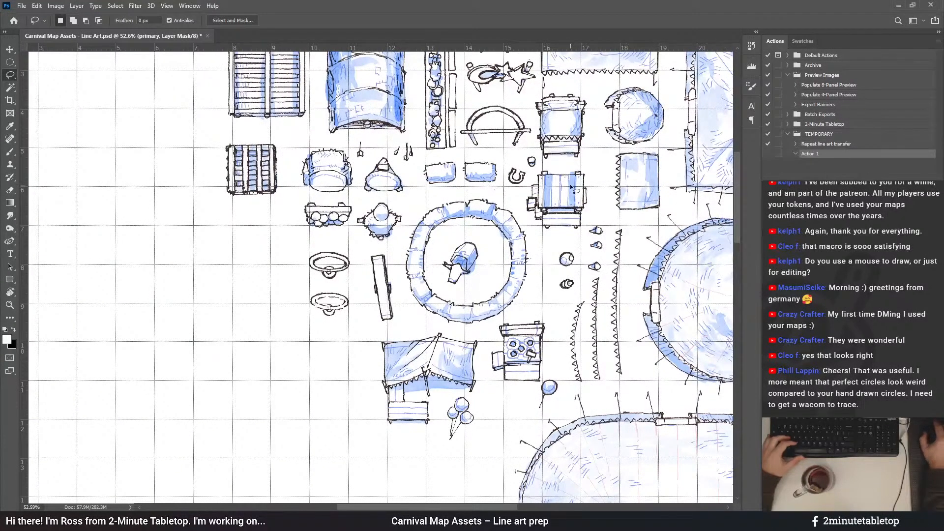
Lasso the three-balloon bunch beside the striped tent stall, including its strings
scroll(571, 186, down, 2)
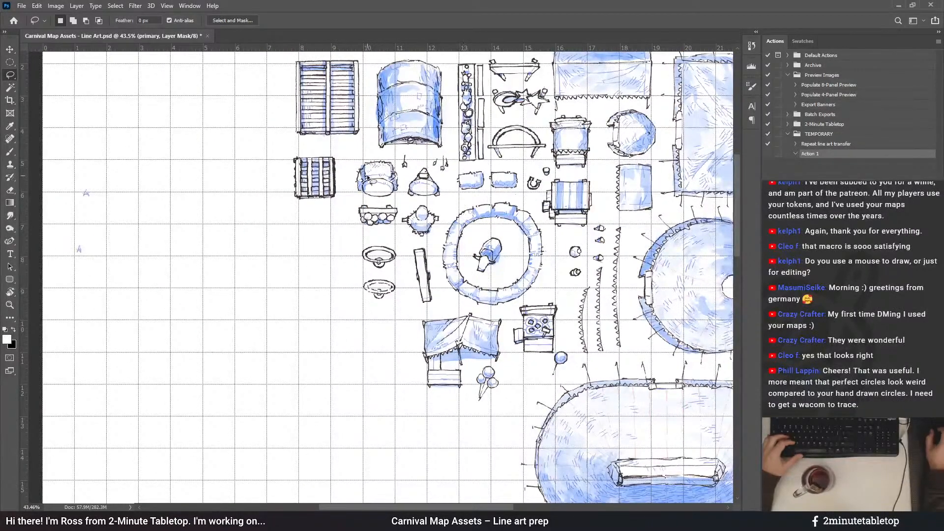
scroll(517, 399, up, 5)
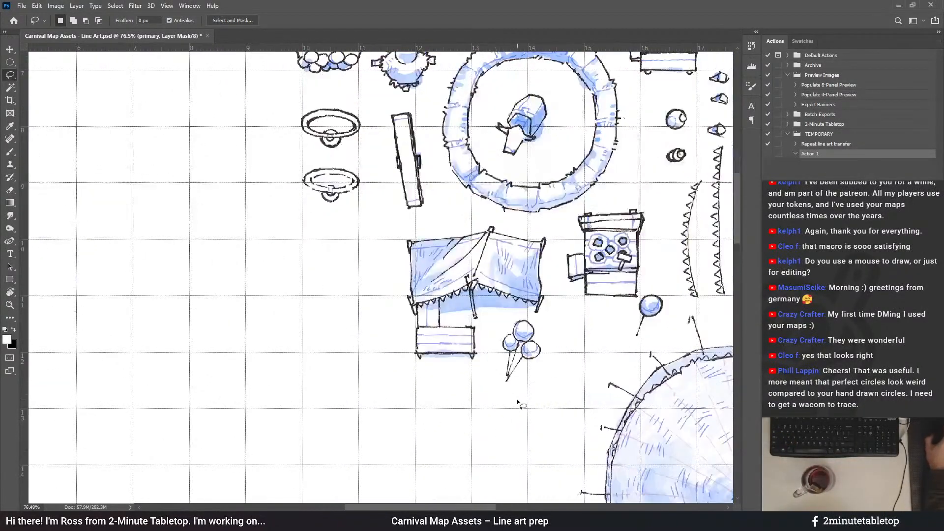
scroll(551, 348, up, 3)
scroll(550, 386, up, 2)
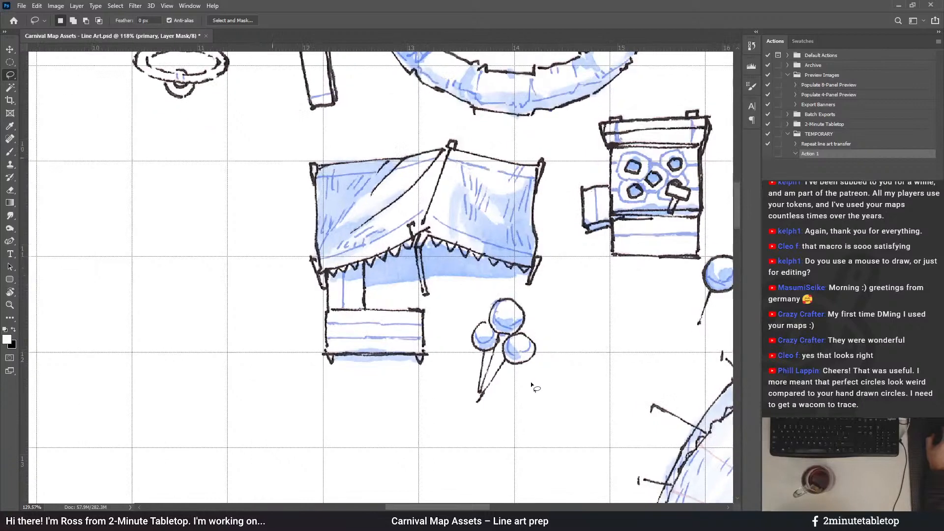
mouse_move(453, 381)
mouse_down()
mouse_move(466, 416)
mouse_move(499, 394)
mouse_move(554, 349)
mouse_move(546, 308)
mouse_up()
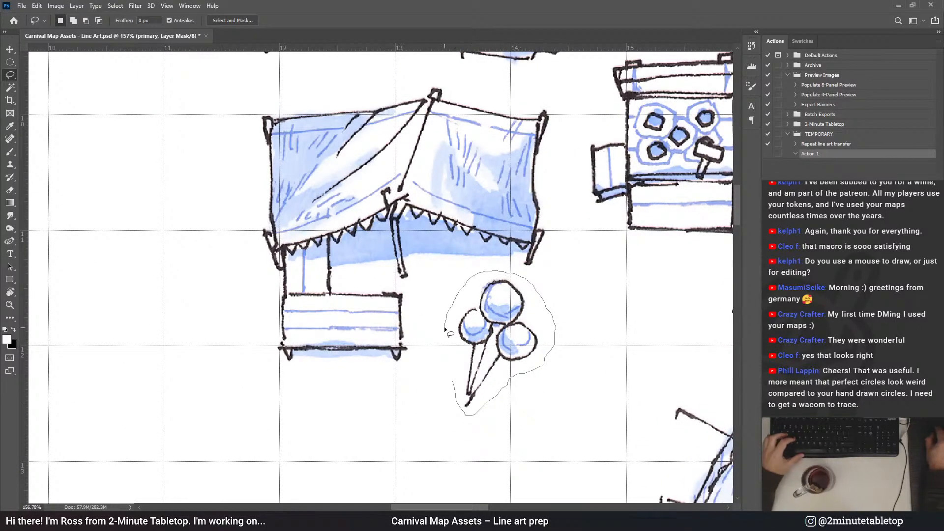
drag(445, 328, 446, 333)
Move the selected three-balloon line art beside the large balloon bunch and rotate it about -18.5° so it stands upright
scroll(433, 295, down, 8)
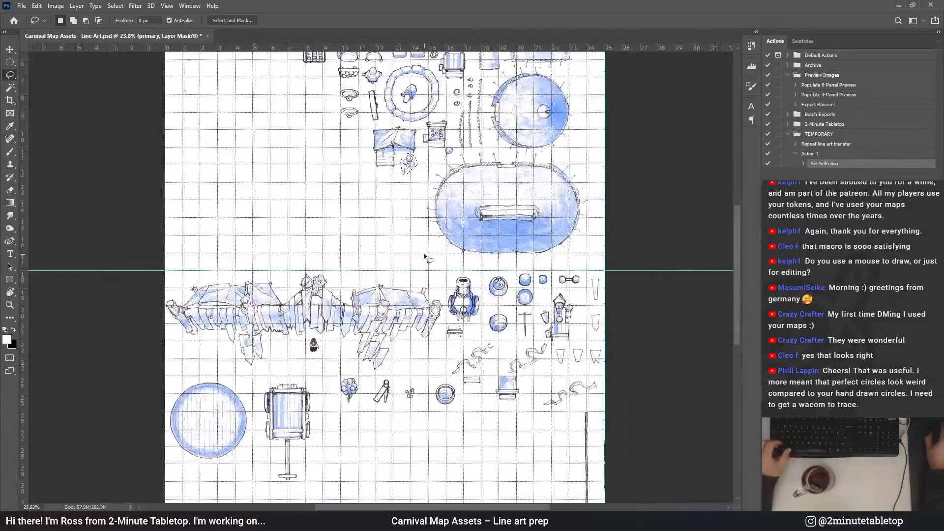
scroll(319, 411, up, 2)
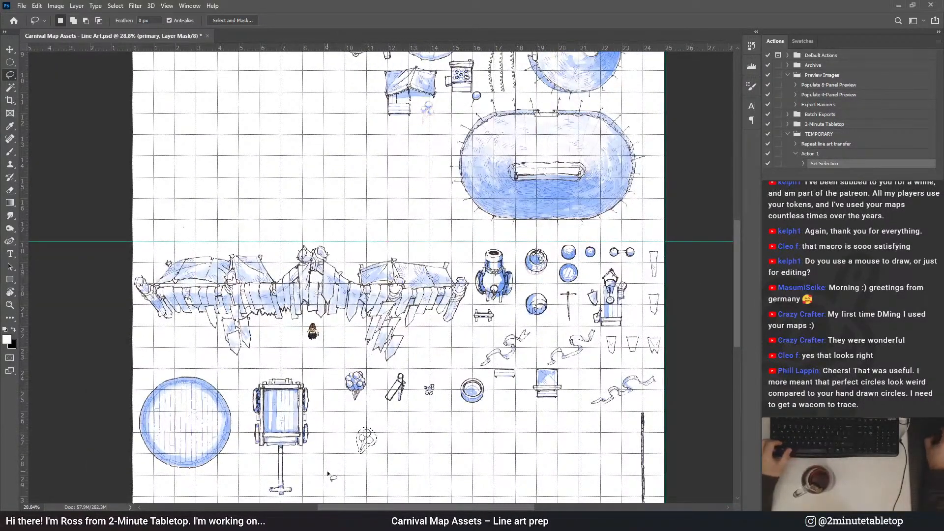
scroll(339, 443, up, 6)
scroll(340, 445, up, 3)
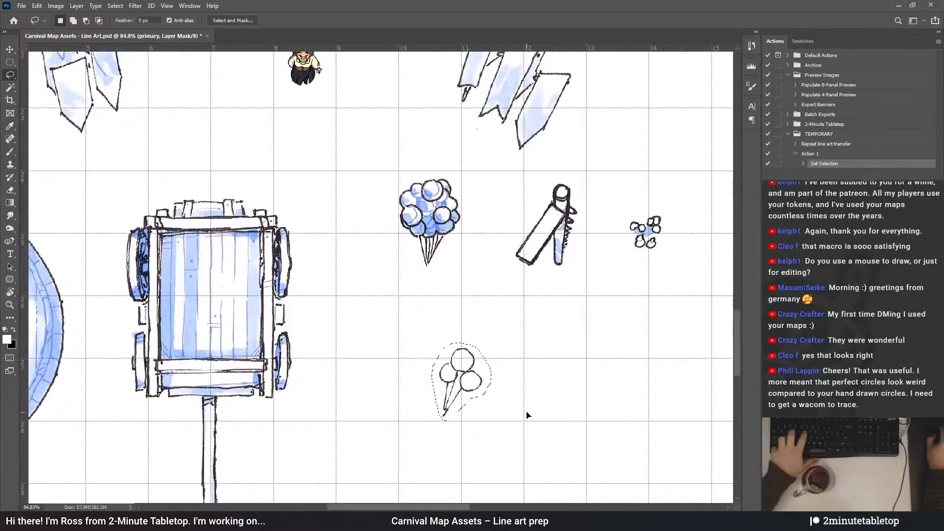
key(ctrl+x)
key(ctrl+t)
drag(517, 384, 523, 359)
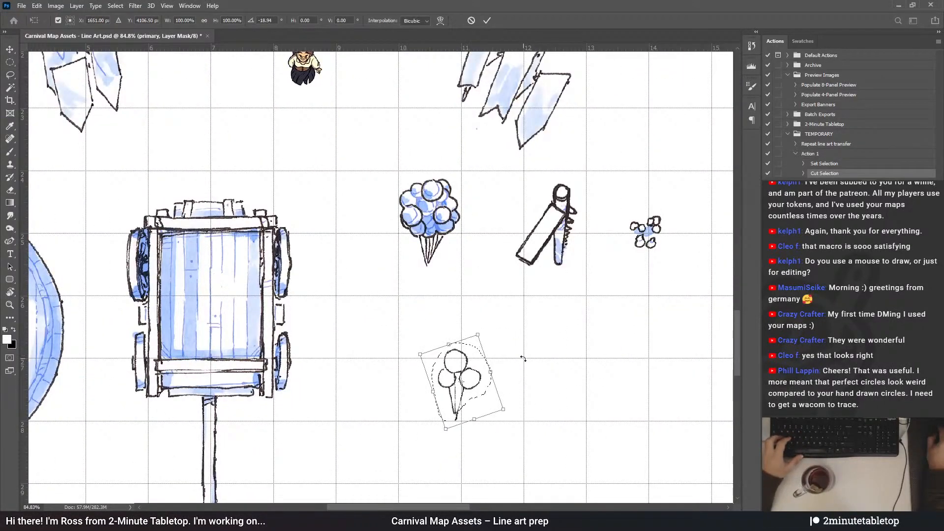
drag(472, 386, 383, 235)
Fine-tune the three-balloon line art's position beside the large bunch, apply the transform and deselect
scroll(369, 213, up, 3)
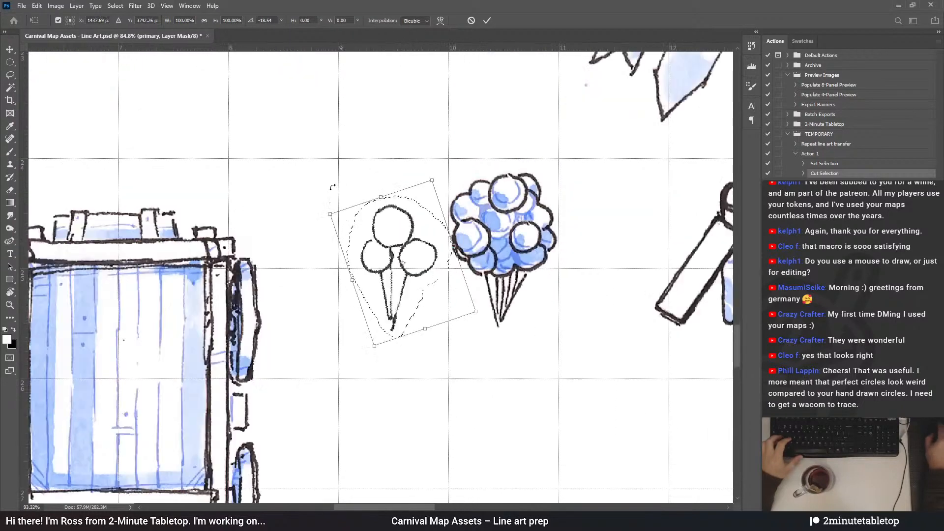
scroll(393, 234, up, 2)
drag(432, 257, 427, 254)
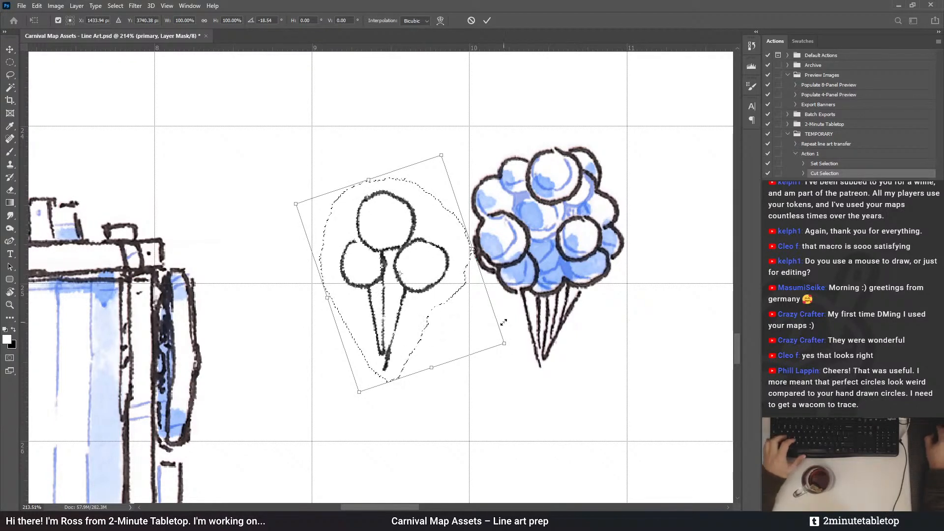
drag(433, 294, 434, 293)
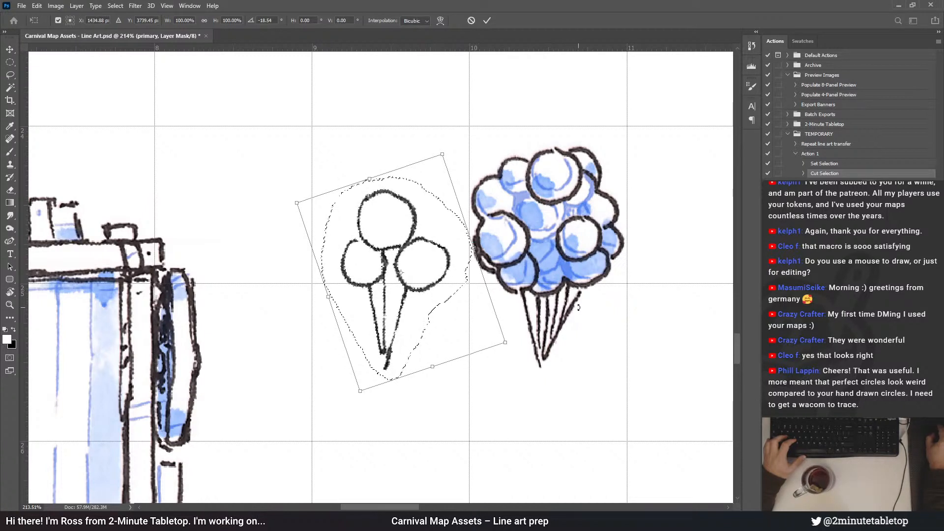
click(488, 20)
key(ctrl+d)
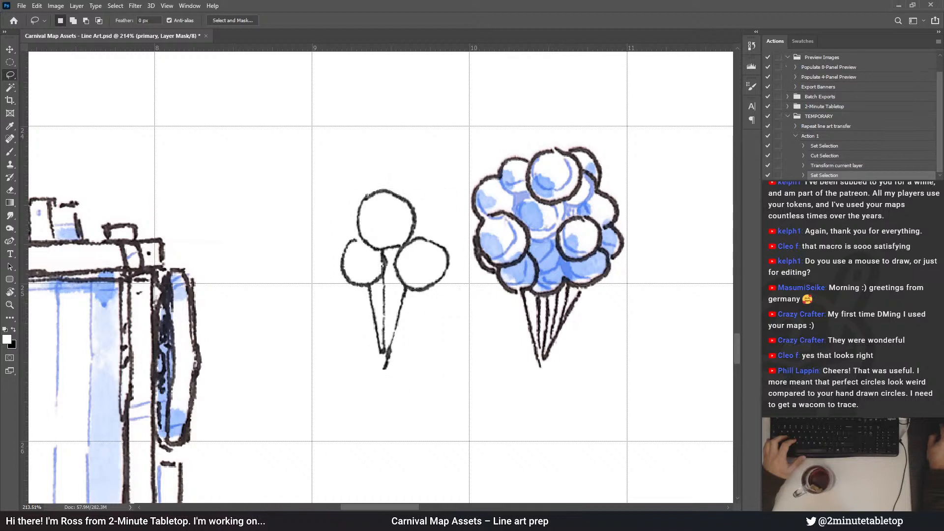
Play Repeat line art transfer to bring the blue shading to the three balloons, and delete the used Action 1
click(825, 127)
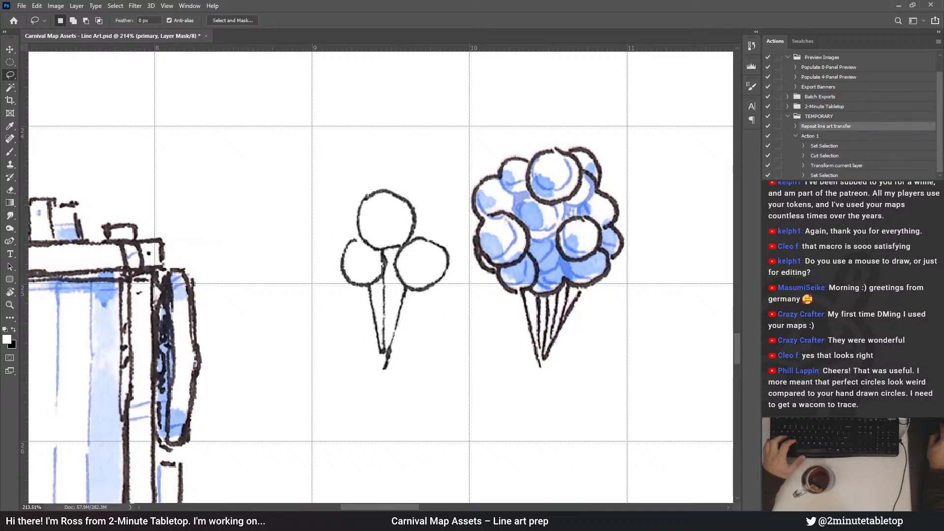
key(F2)
click(819, 138)
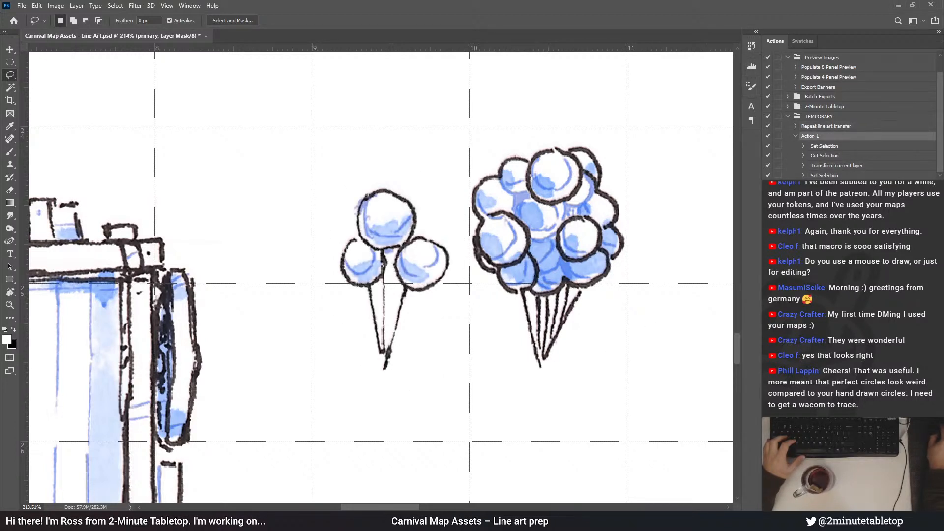
click(885, 180)
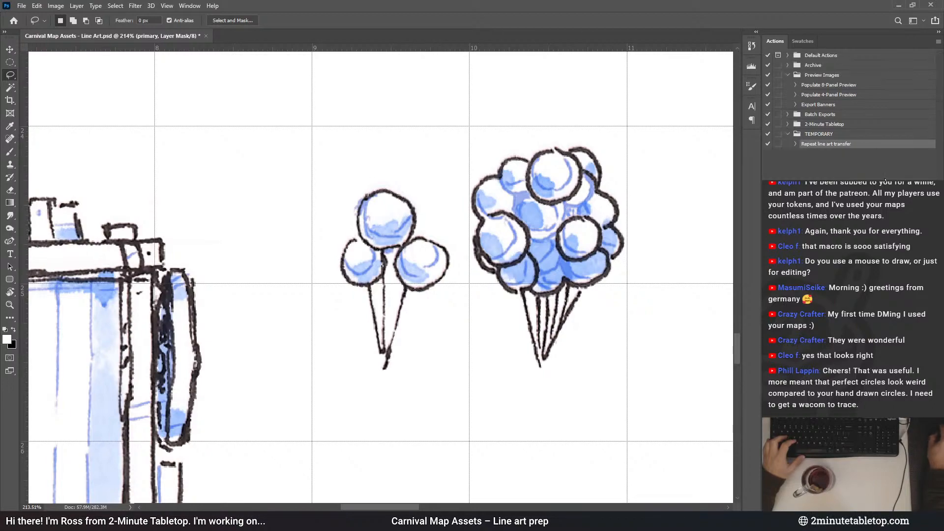
Start recording a new Action 1 and lasso the single balloon with its string below the hammer game stall
scroll(488, 306, down, 5)
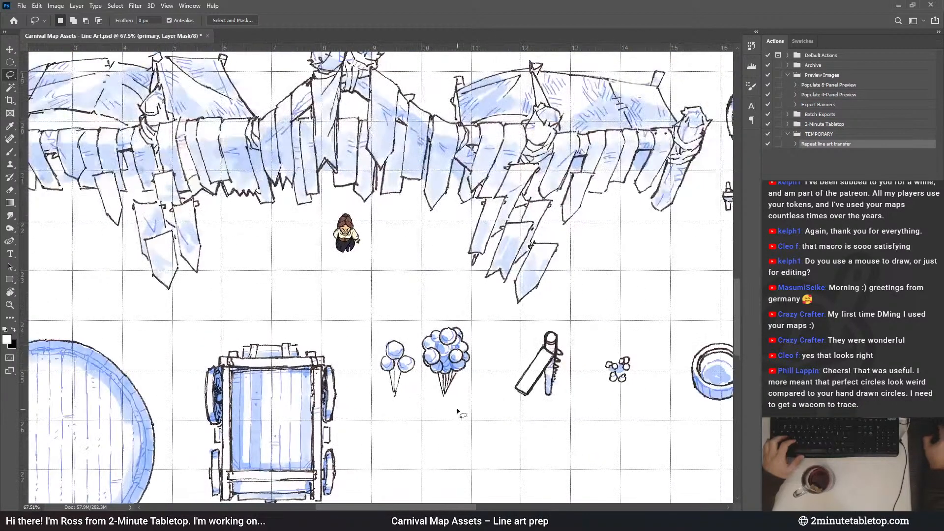
scroll(588, 405, down, 2)
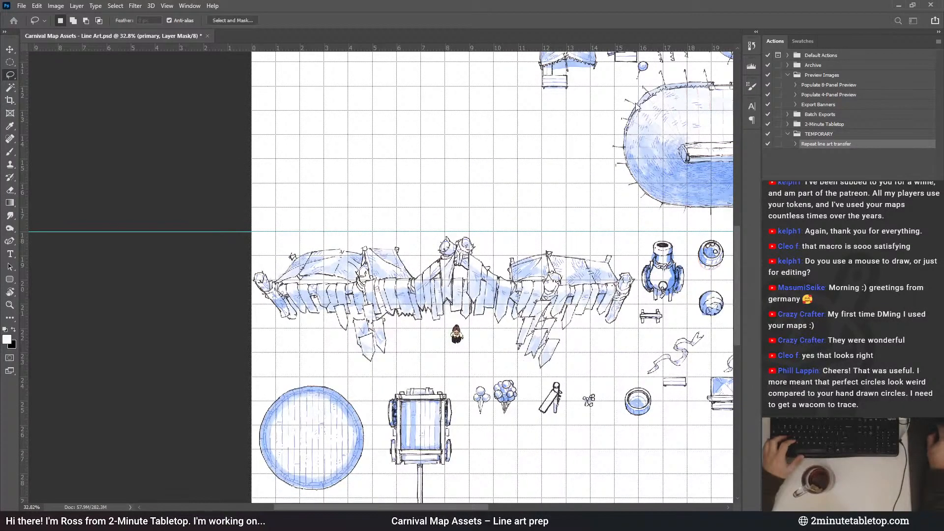
scroll(637, 106, up, 6)
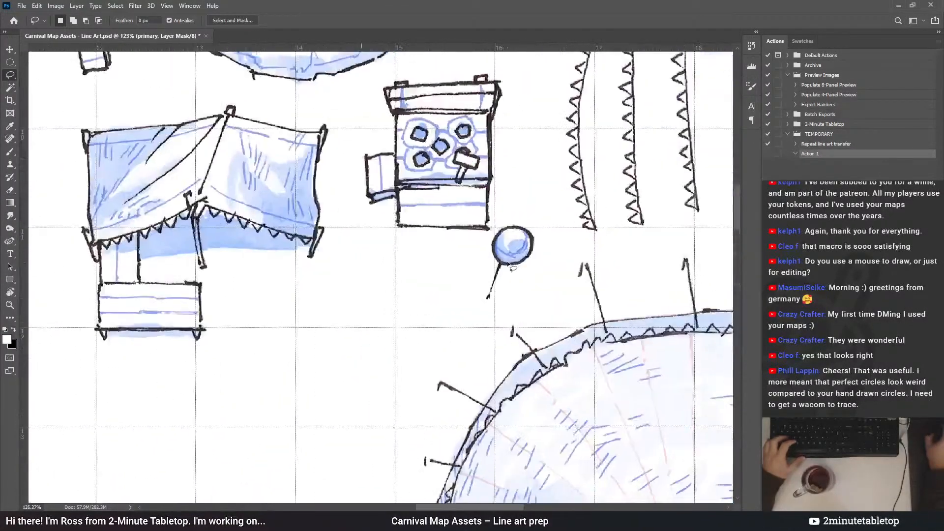
scroll(509, 265, up, 2)
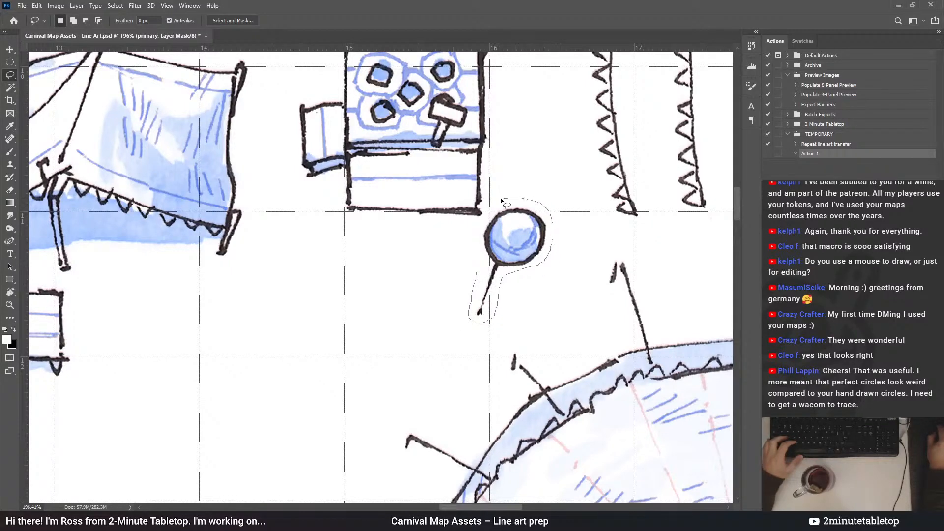
drag(471, 250, 472, 248)
Move the selected single balloon's line art below the three balloons and rotate it about -24.6° so it stands upright
scroll(551, 136, down, 5)
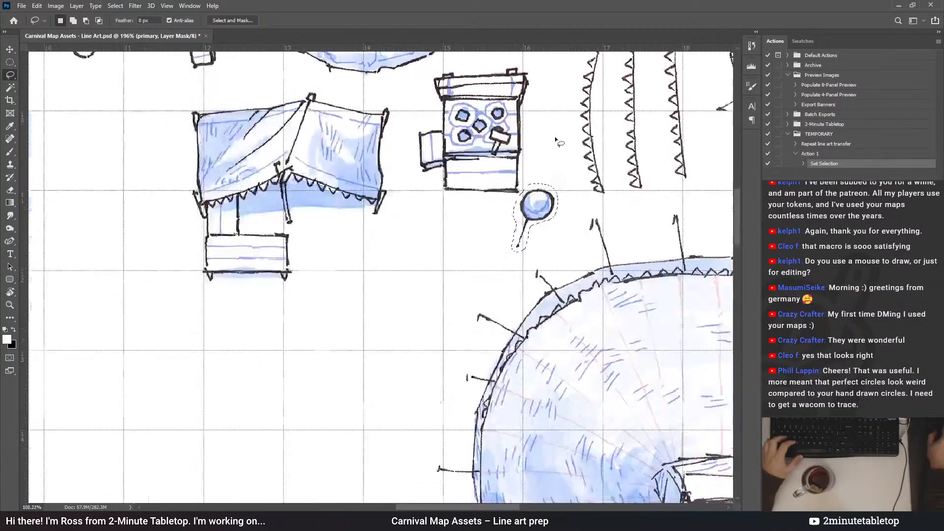
scroll(536, 94, down, 2)
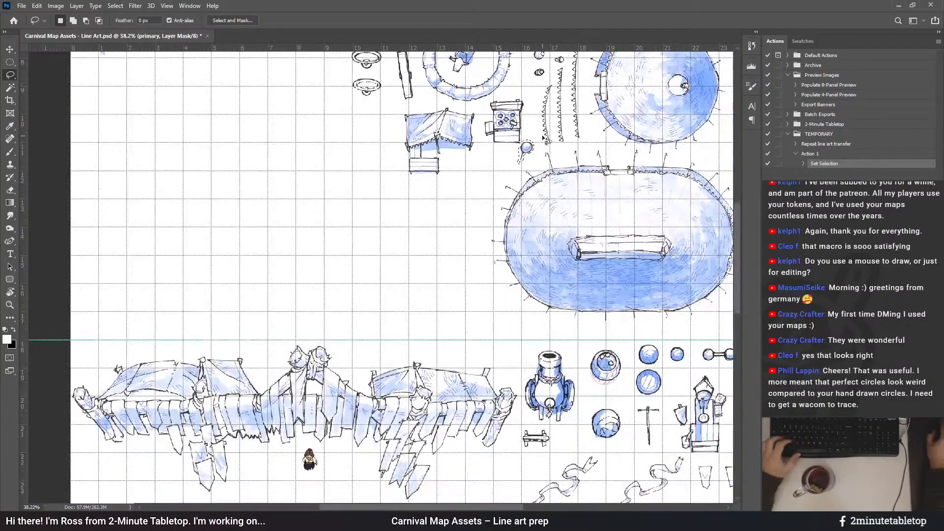
scroll(557, 106, down, 2)
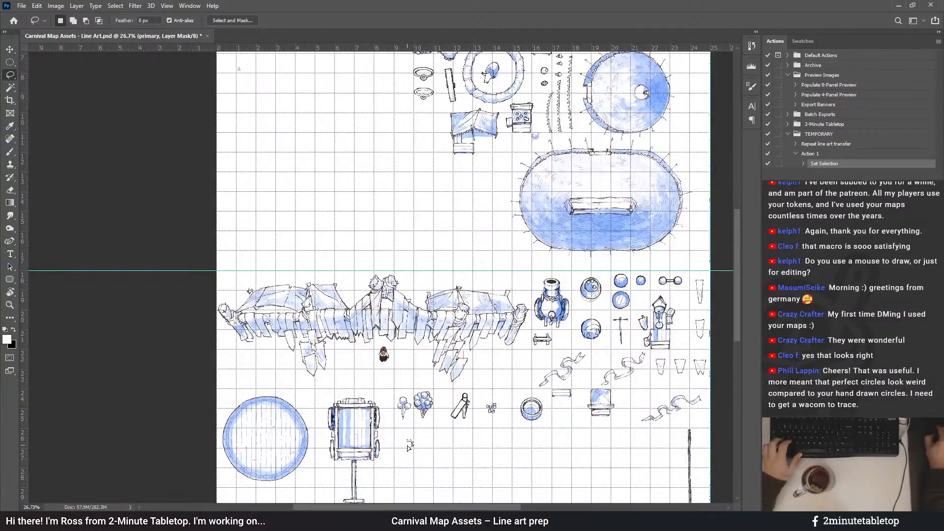
scroll(409, 446, up, 8)
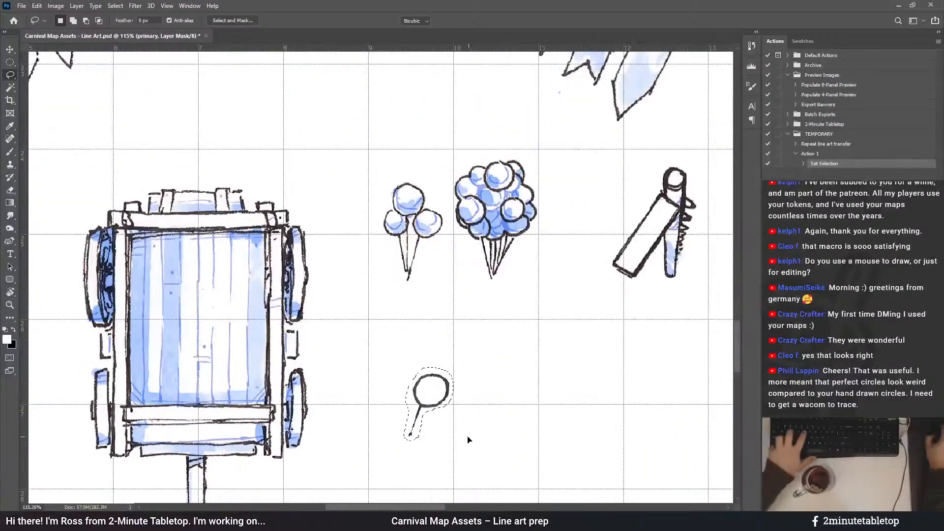
key(ctrl+t)
drag(484, 393, 498, 350)
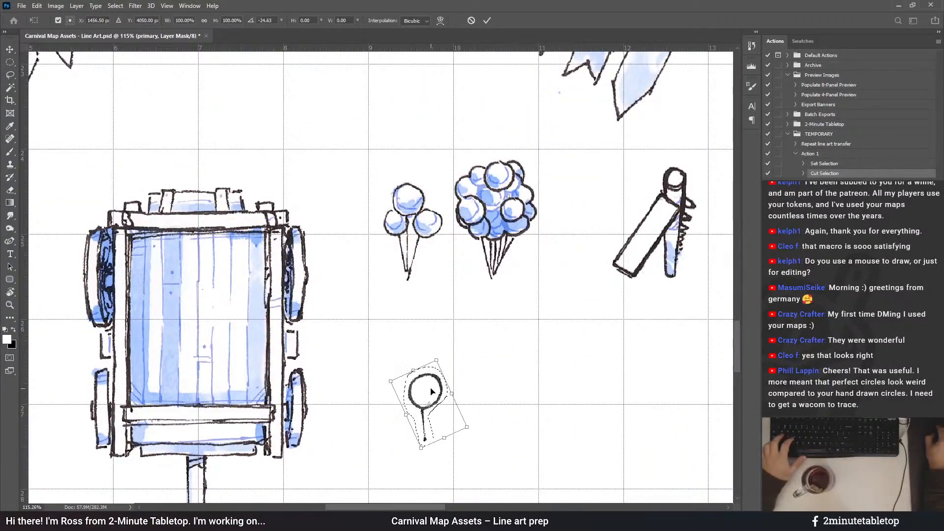
drag(431, 391, 418, 349)
Adjust the single balloon line art's rotation to about -22.9°, nudge it upward, apply the transform and deselect
scroll(429, 318, up, 3)
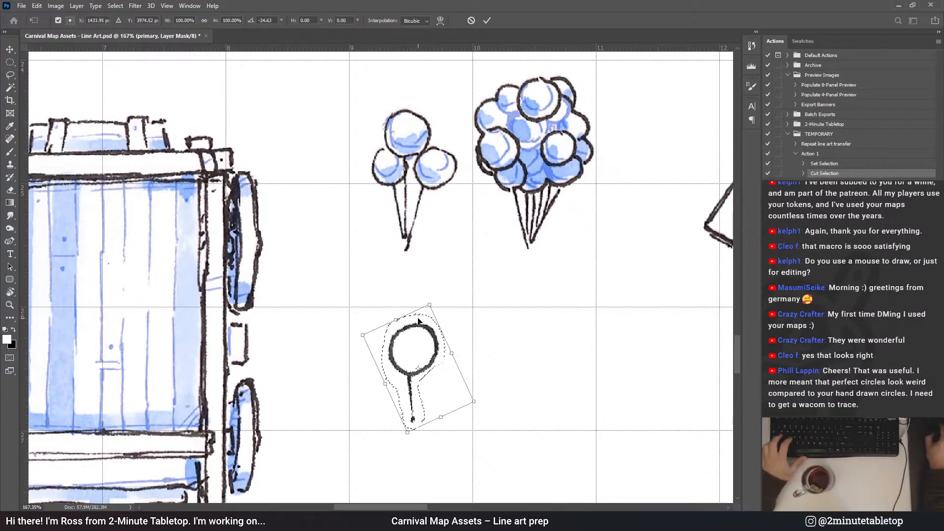
scroll(371, 371, up, 1)
scroll(487, 295, up, 1)
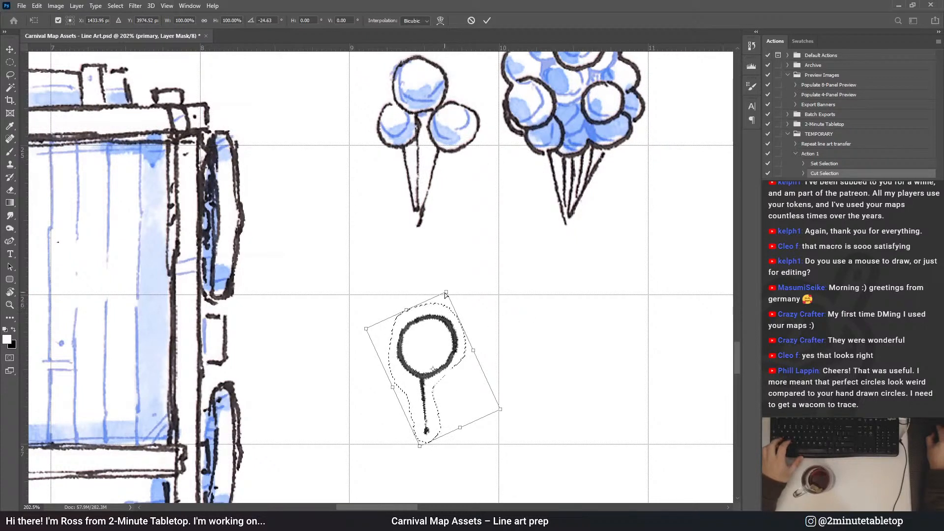
drag(445, 293, 500, 325)
drag(444, 352, 442, 338)
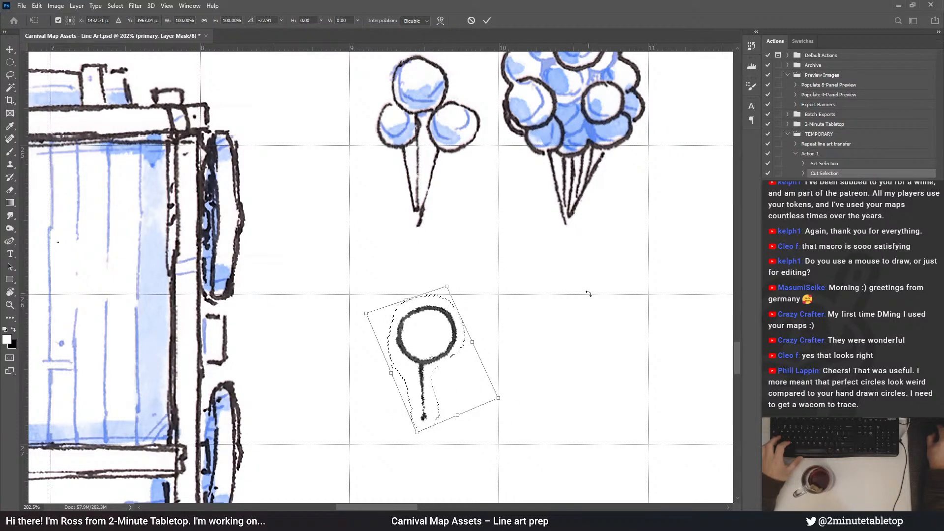
click(487, 20)
key(ctrl+d)
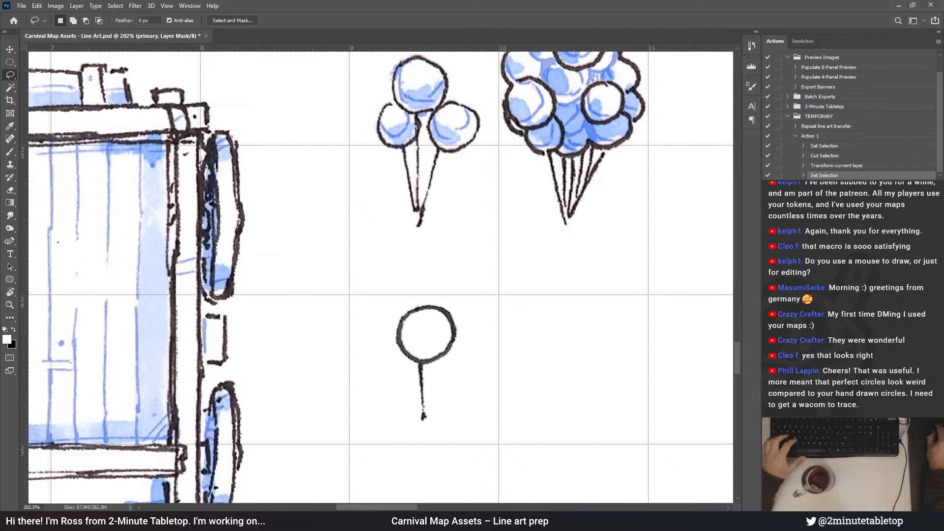
Play Repeat line art transfer to bring the blue shading to the single balloon
click(830, 127)
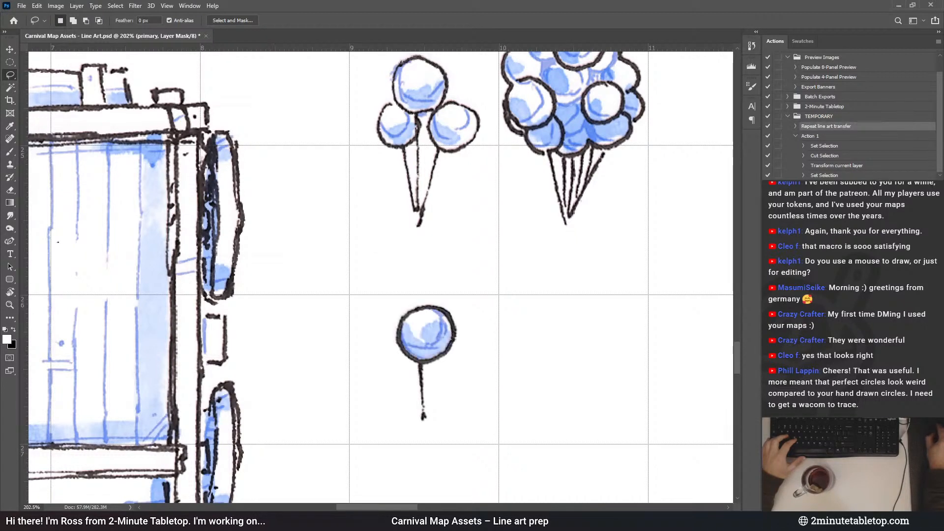
click(816, 137)
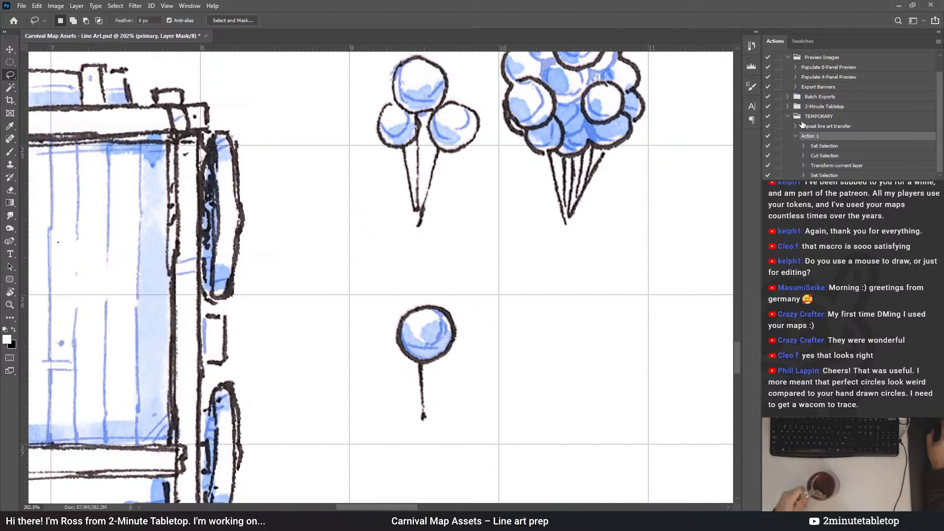
scroll(450, 435, down, 1)
scroll(450, 435, down, 12)
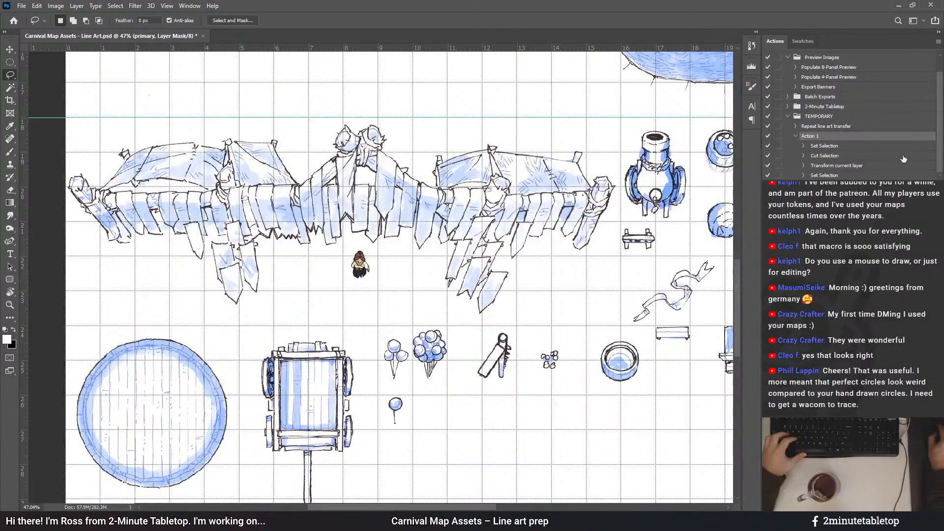
Record deleting Action 1 and making a new action as closing commands of Repeat line art transfer, after its last Select mask channel
click(796, 127)
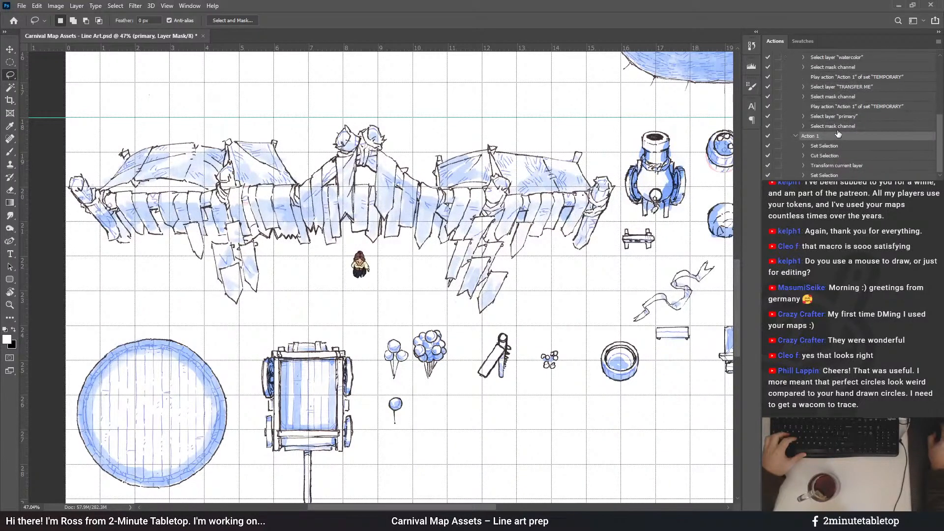
click(838, 126)
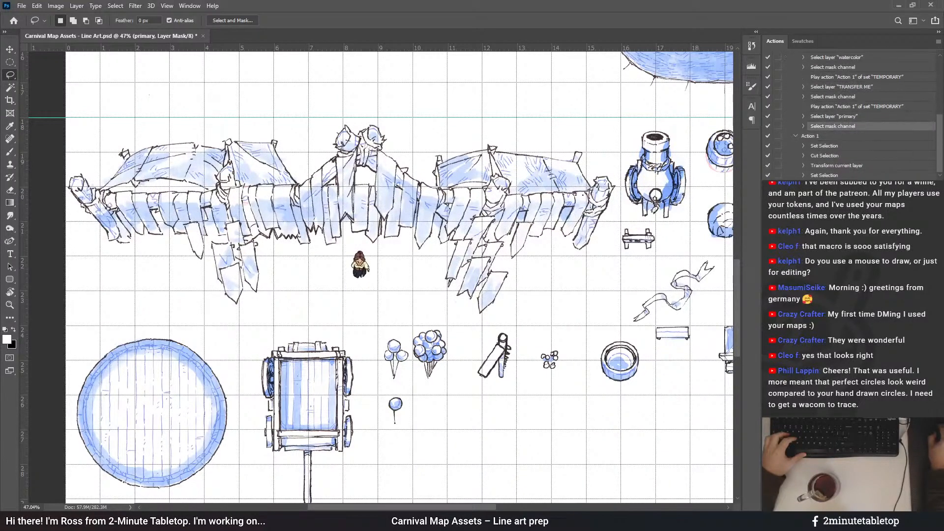
click(818, 137)
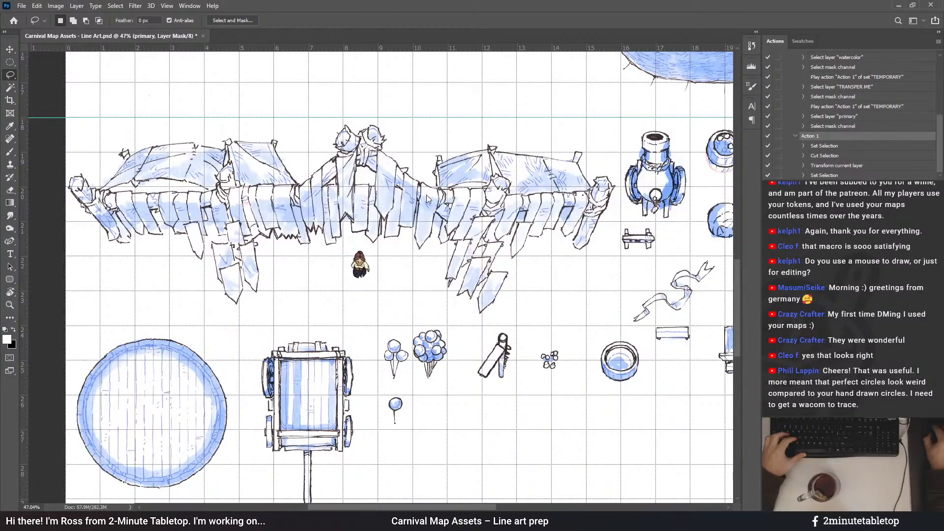
key(Delete)
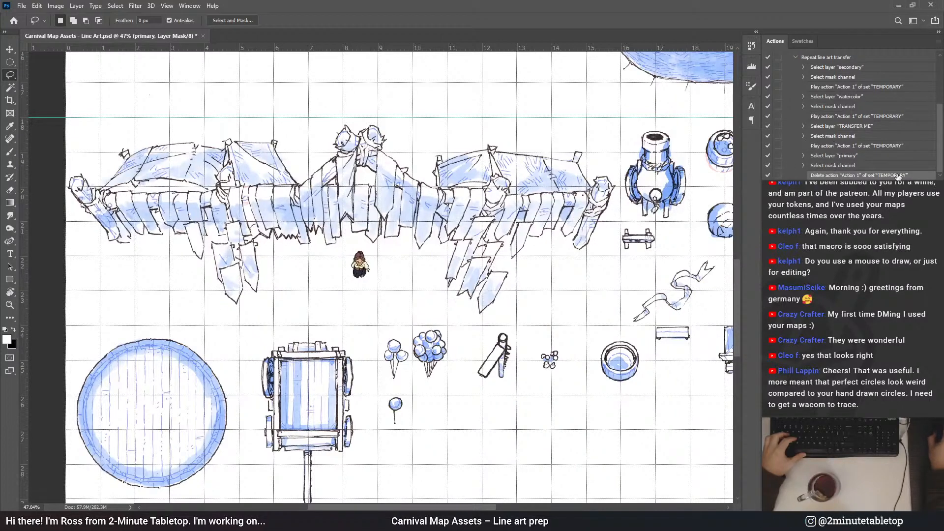
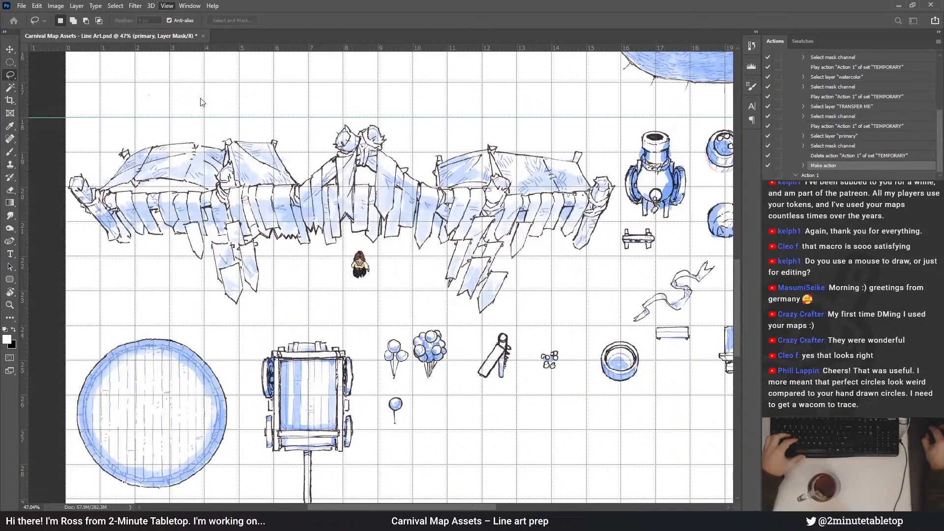
Insert the Fit on Screen menu item at the end of Repeat line art transfer, and collapse that action's command list
key(ctrl+0)
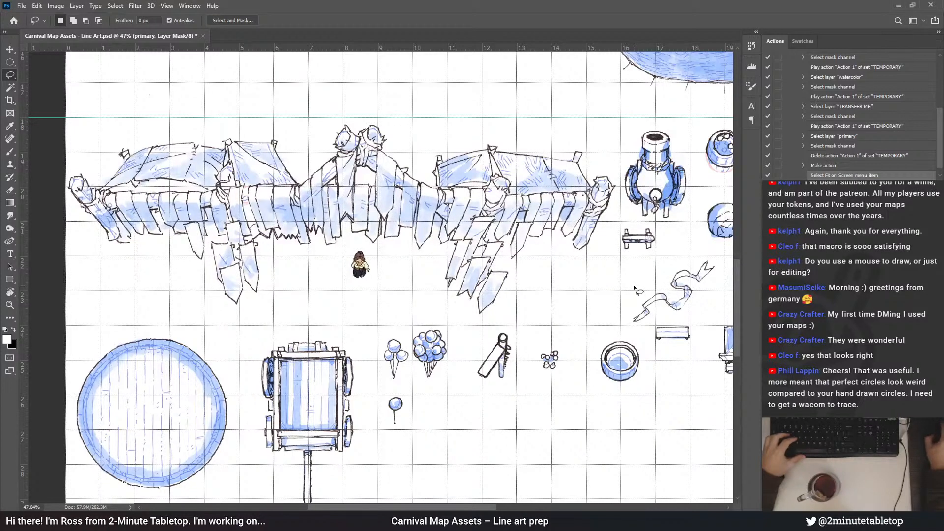
key(ctrl+0)
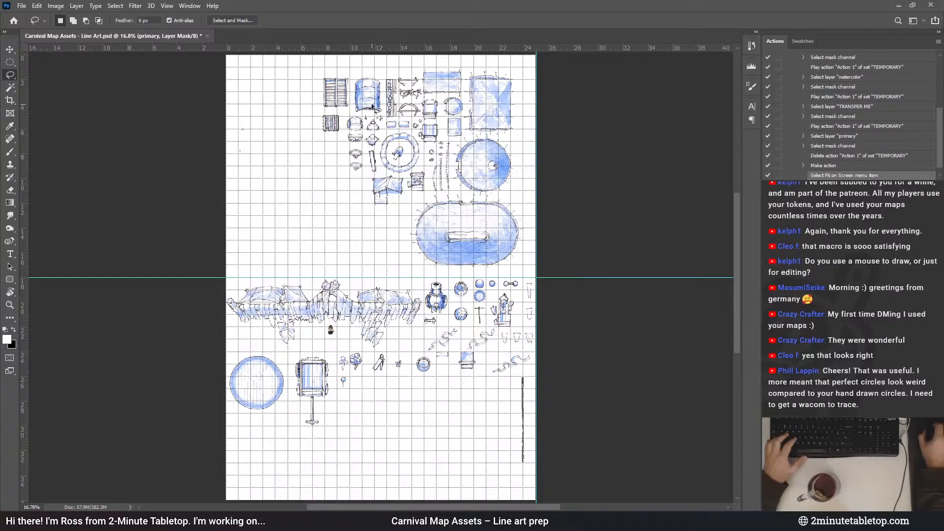
scroll(370, 130, up, 5)
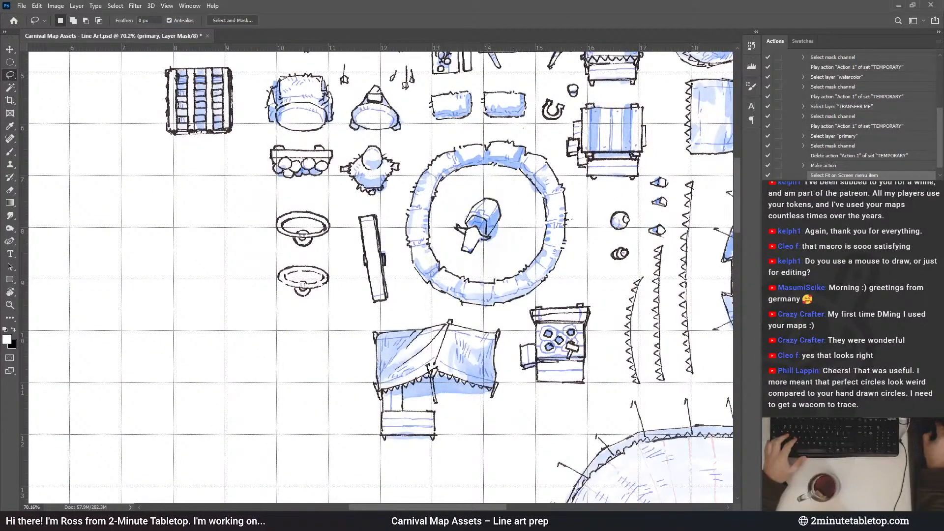
scroll(381, 275, down, 3)
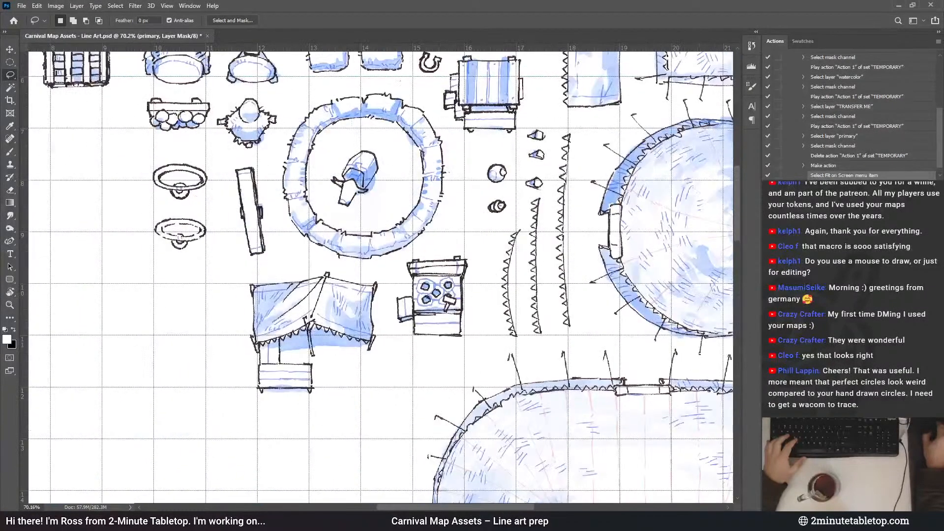
scroll(381, 275, down, 10)
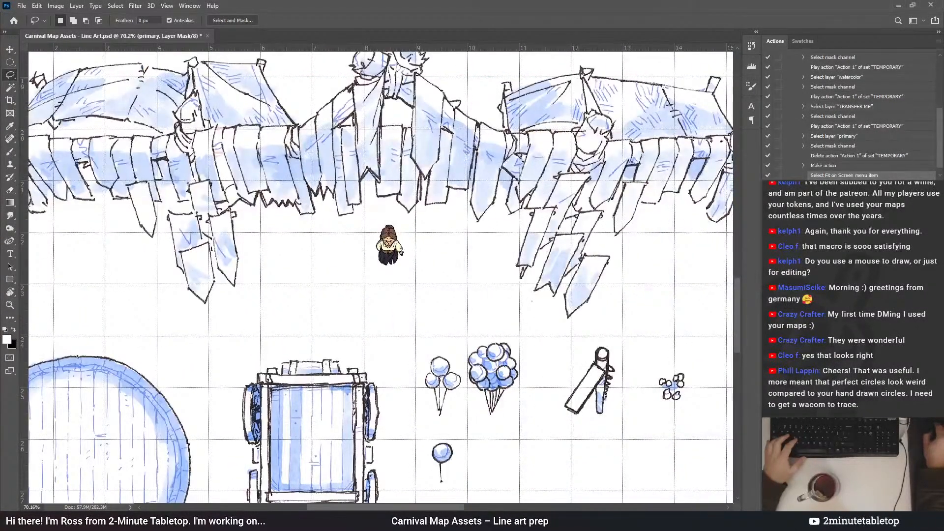
scroll(381, 275, up, 10)
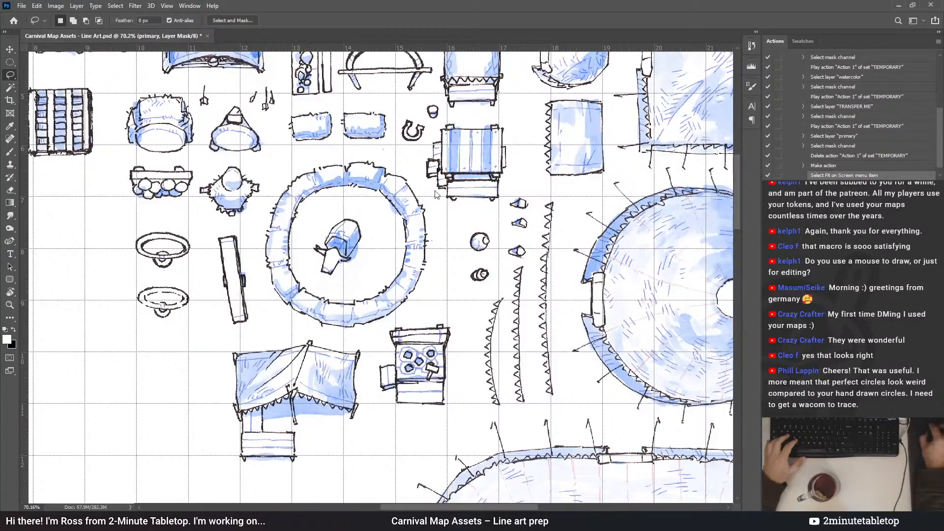
scroll(853, 149, up, 3)
click(795, 77)
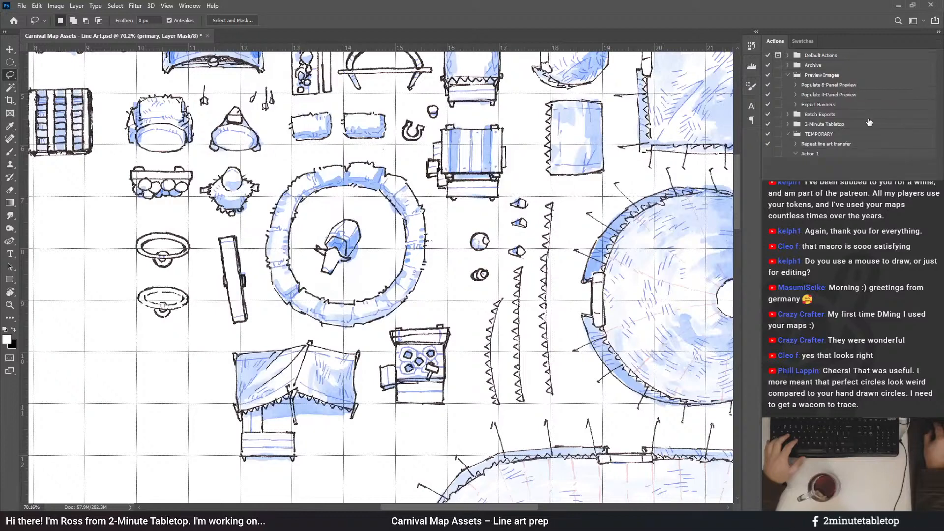
Delete the empty Action 1 from the TEMPORARY set and start recording a new Action 1 in its place
click(811, 153)
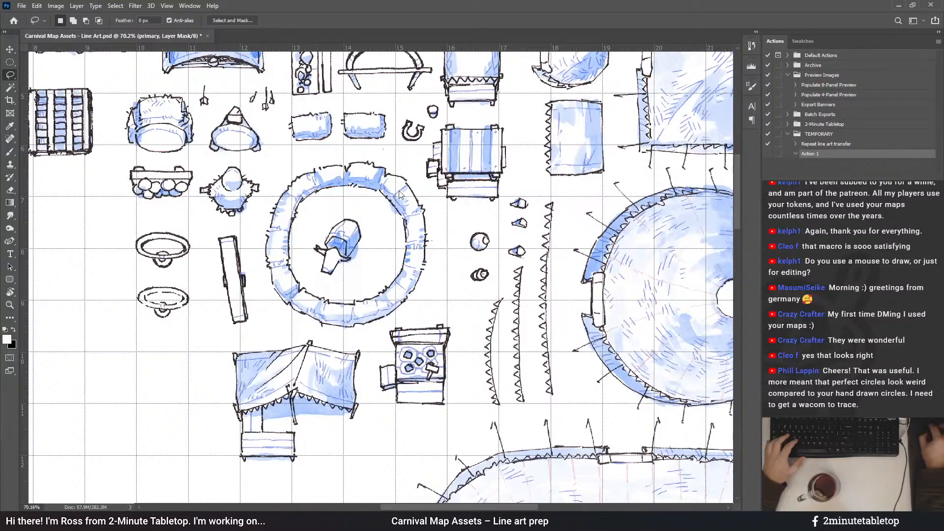
key(Delete)
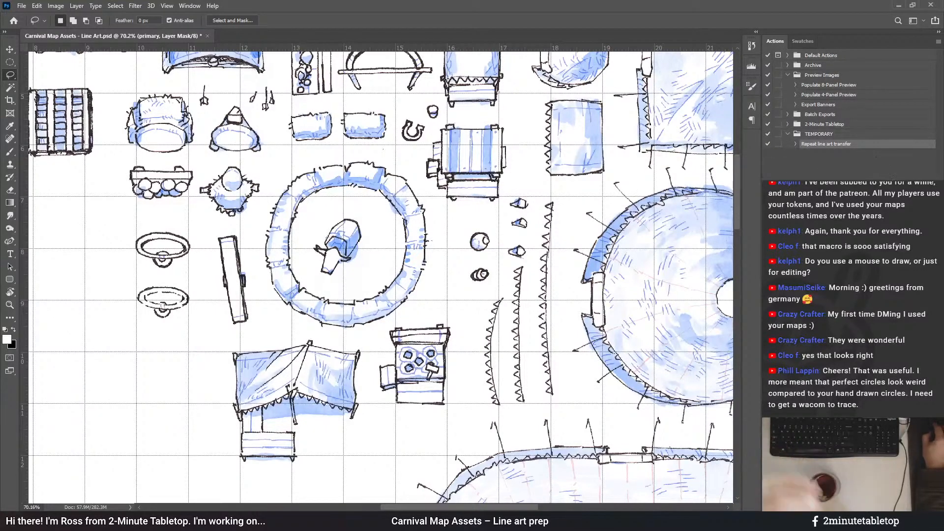
key(F2)
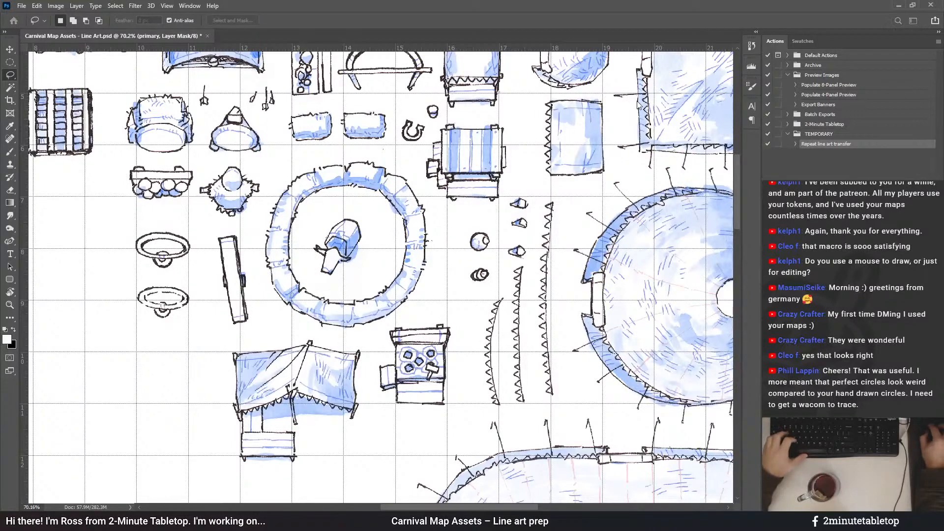
Lasso the hammer game stall together with its small side box
scroll(388, 453, up, 2)
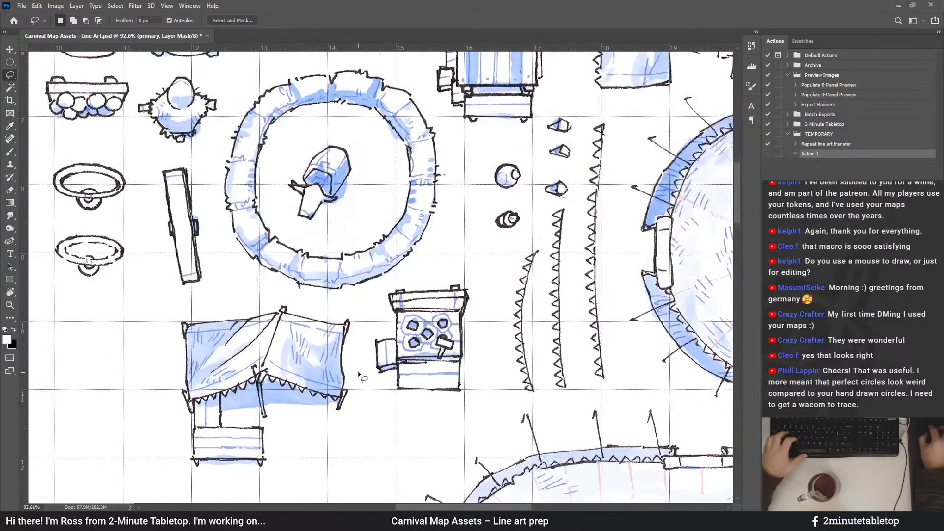
mouse_move(366, 362)
mouse_down()
mouse_move(389, 406)
mouse_move(465, 400)
mouse_up()
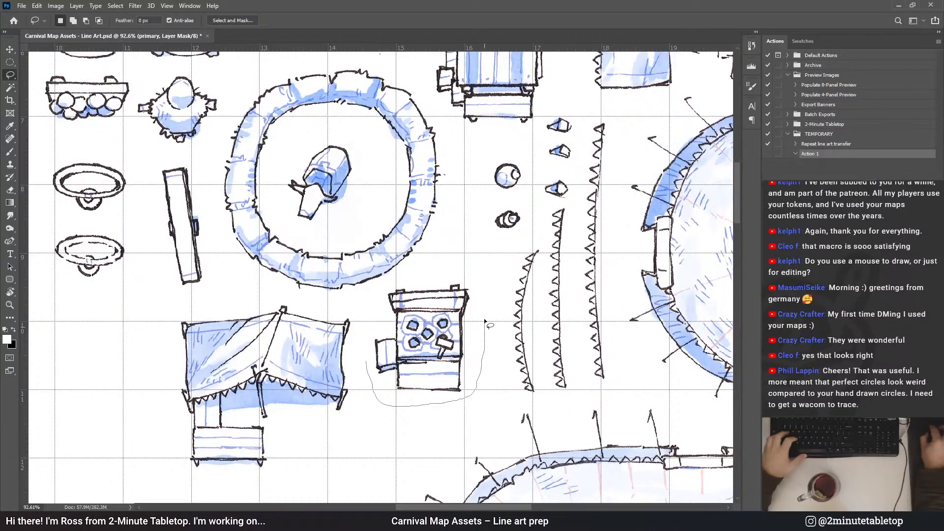
drag(378, 312, 373, 334)
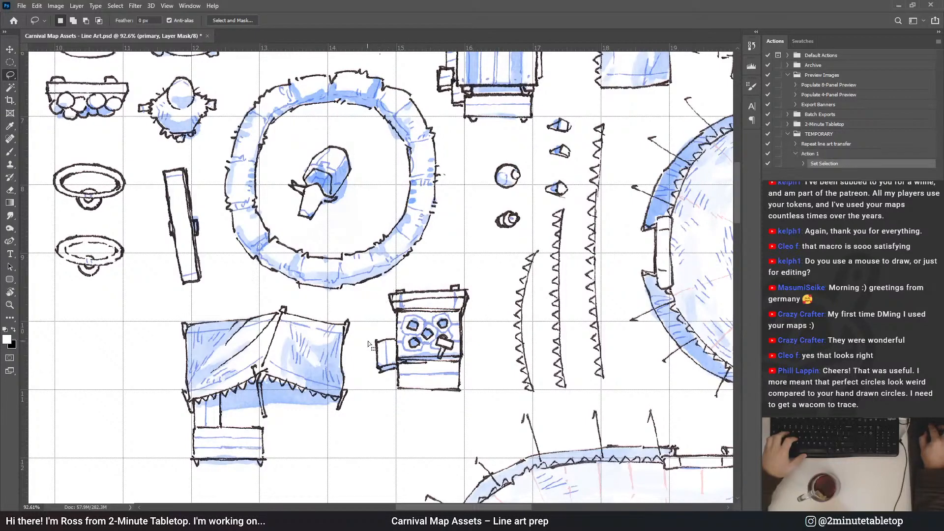
Move the selected hammer game stall line art down to the empty area between the single balloon and the round tub
scroll(570, 193, down, 3)
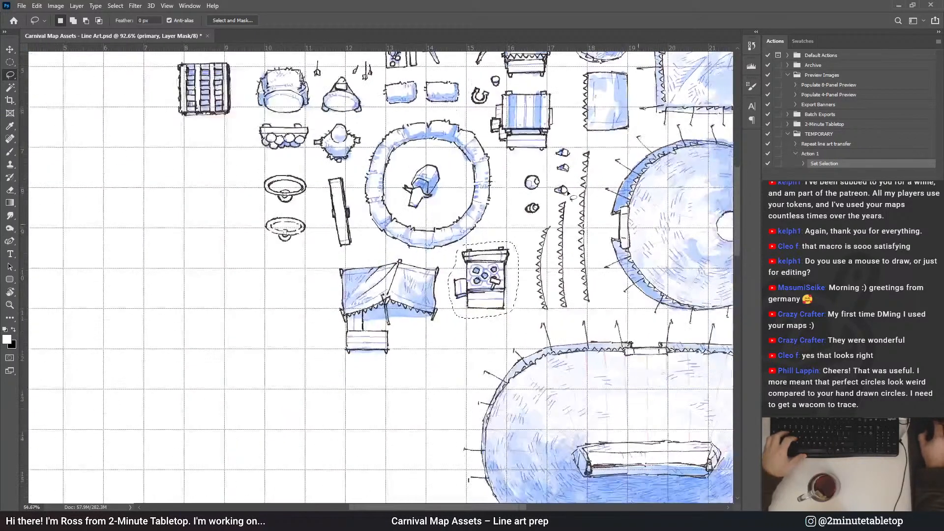
scroll(571, 193, down, 4)
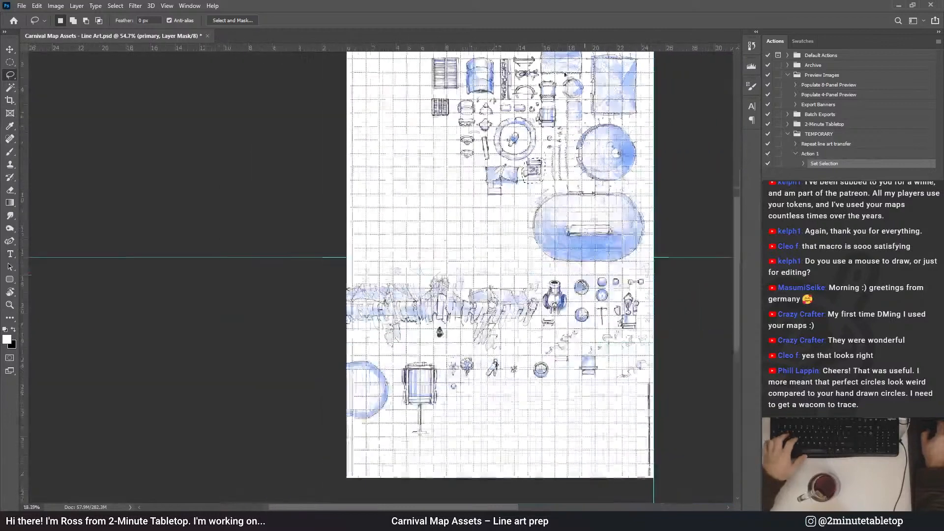
scroll(570, 193, up, 3)
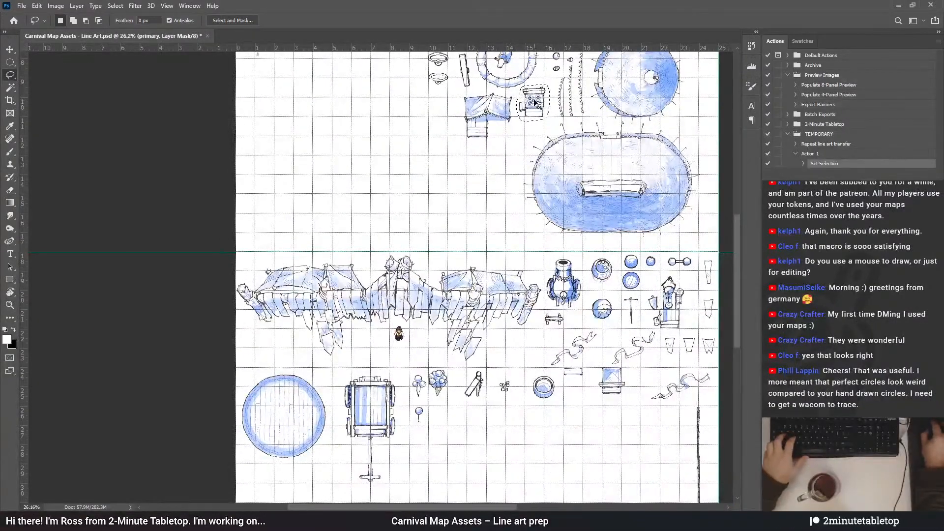
mouse_move(534, 103)
mouse_down()
mouse_move(586, 442)
mouse_move(677, 428)
mouse_move(461, 428)
mouse_up()
scroll(491, 467, up, 3)
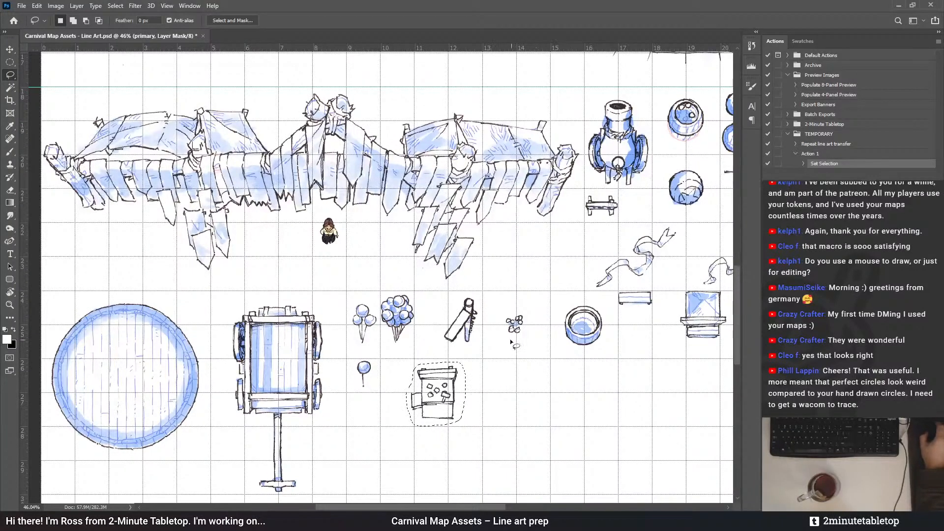
scroll(512, 337, down, 3)
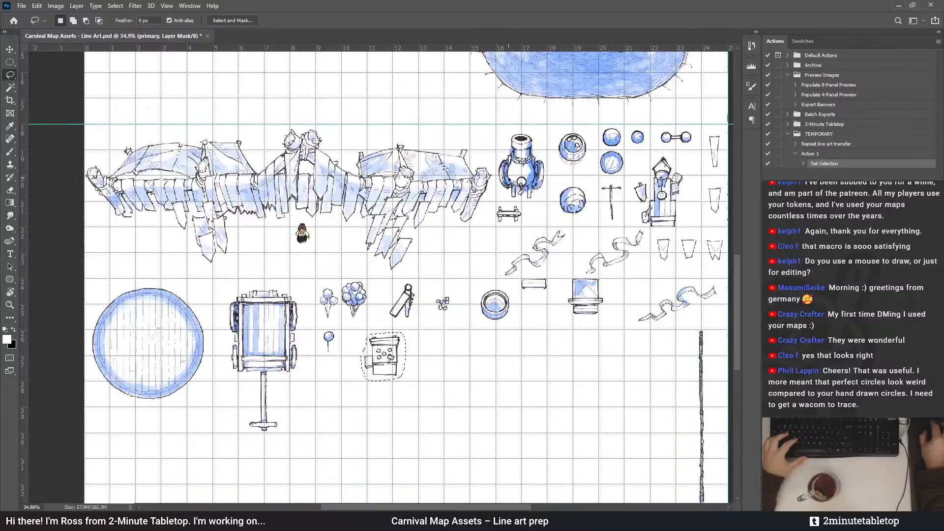
Fine-tune the hammer game stall's position on the grid, just below and right of the single balloon, and deselect it
scroll(381, 403, up, 5)
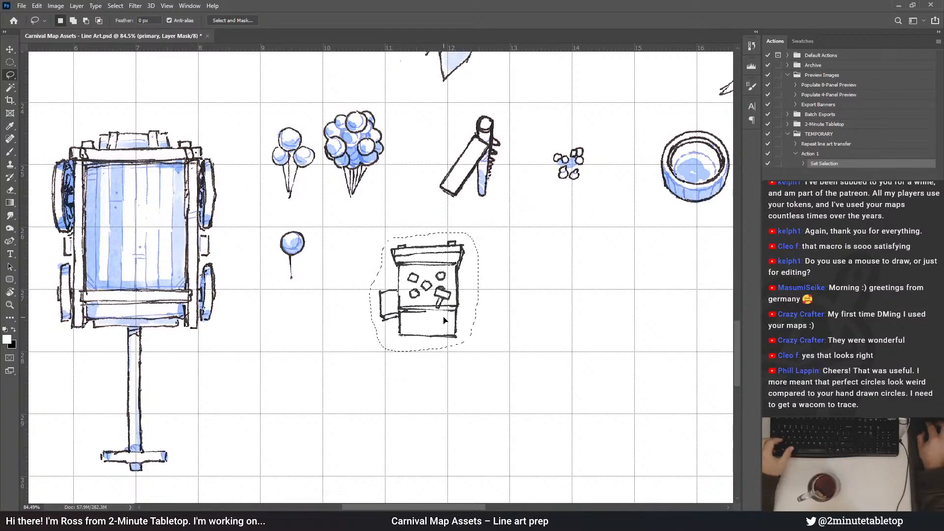
drag(452, 310, 441, 294)
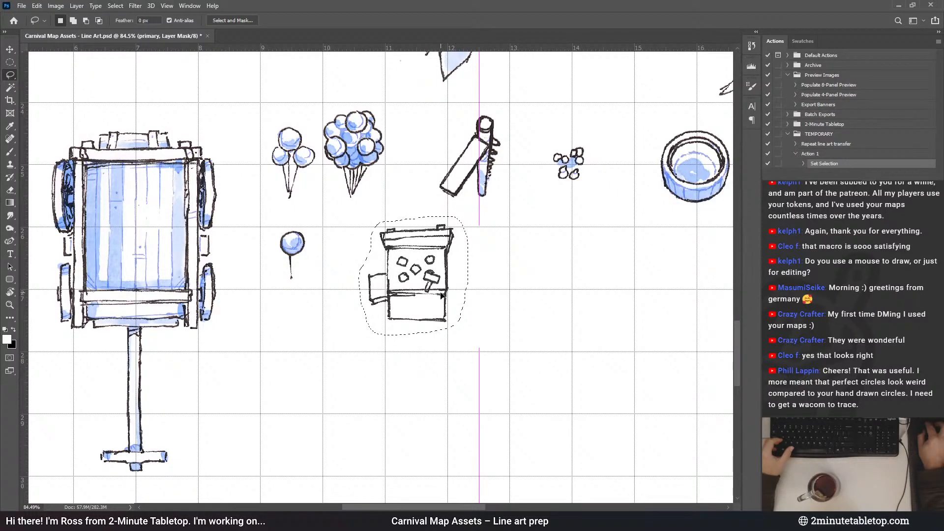
drag(441, 294, 440, 296)
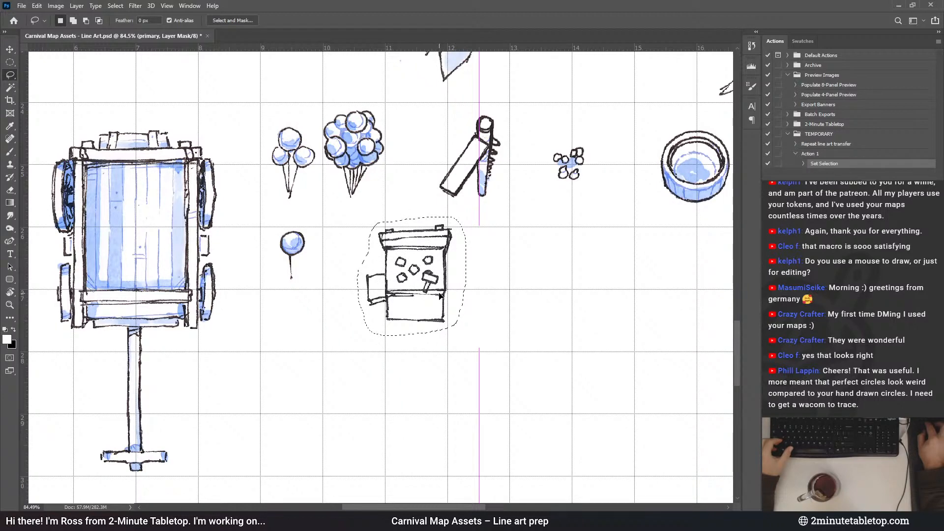
drag(439, 294, 441, 353)
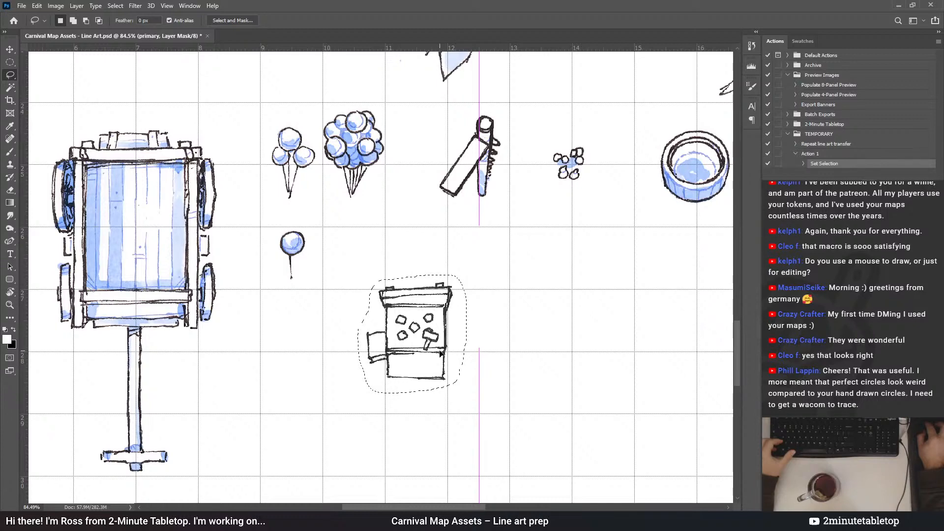
scroll(441, 353, up, 4)
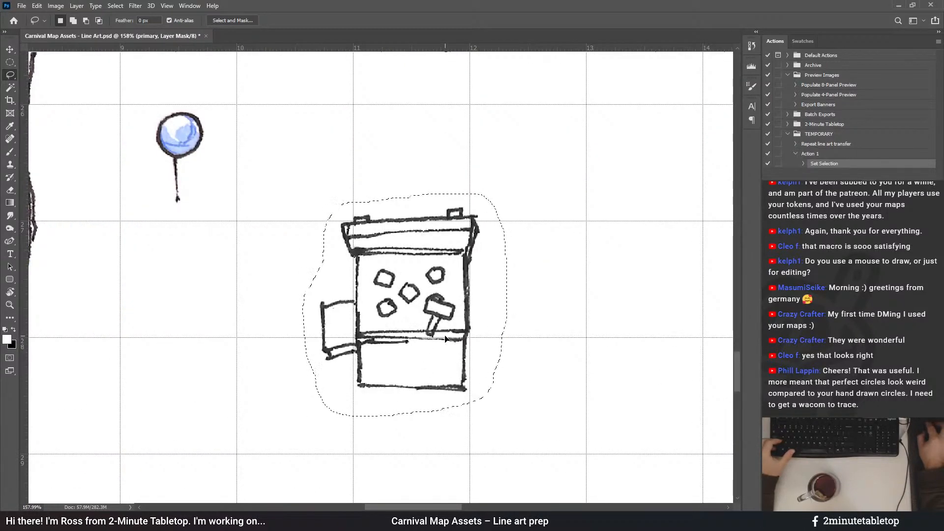
drag(445, 338, 444, 337)
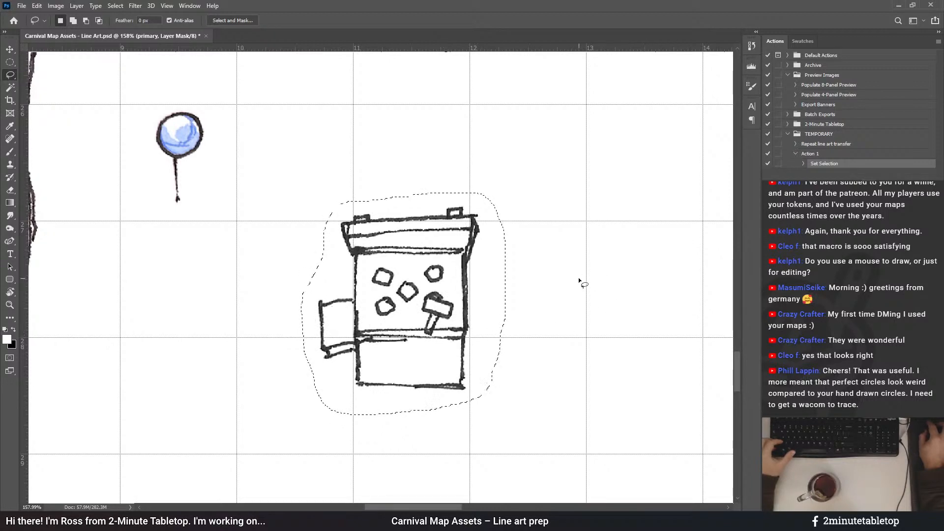
key(ctrl+x)
key(ctrl+d)
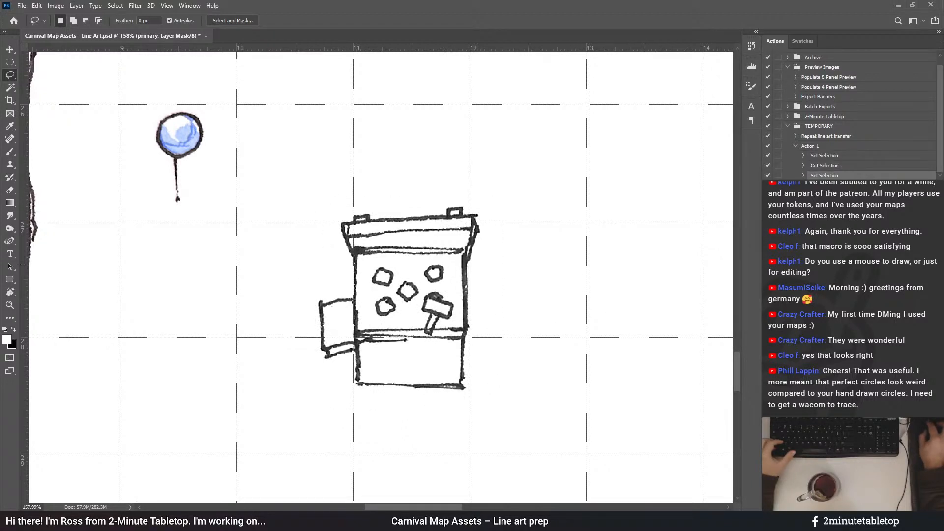
Run the Repeat line art transfer action to move the hammer game stall's remaining layers, and select the new Action 1
scroll(528, 357, down, 5)
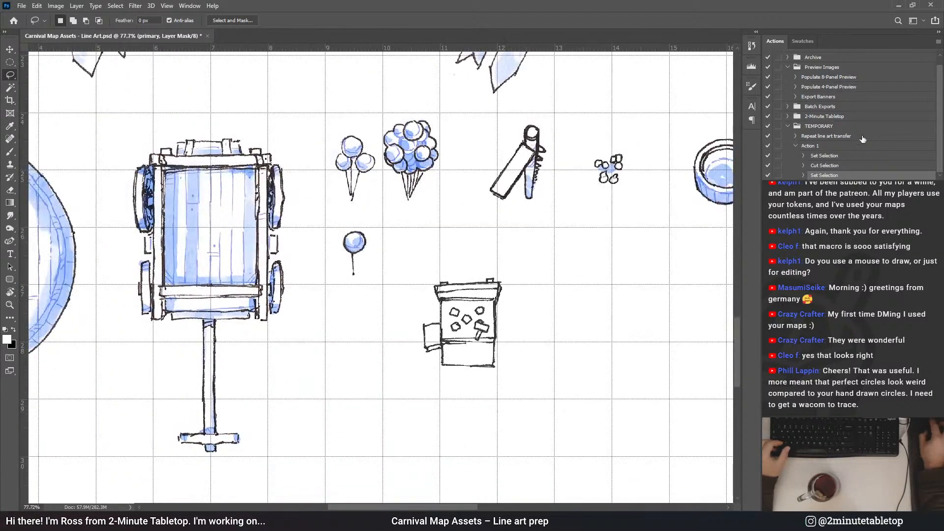
click(812, 137)
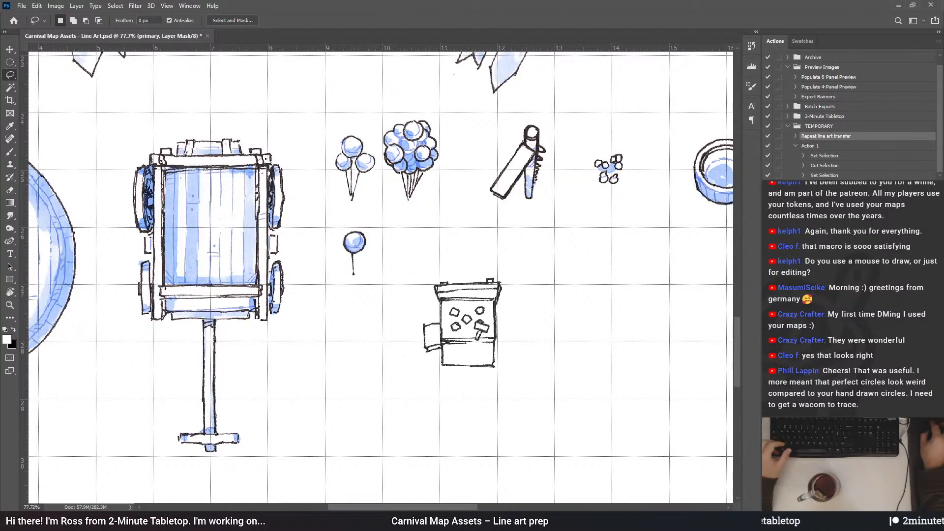
key(F2)
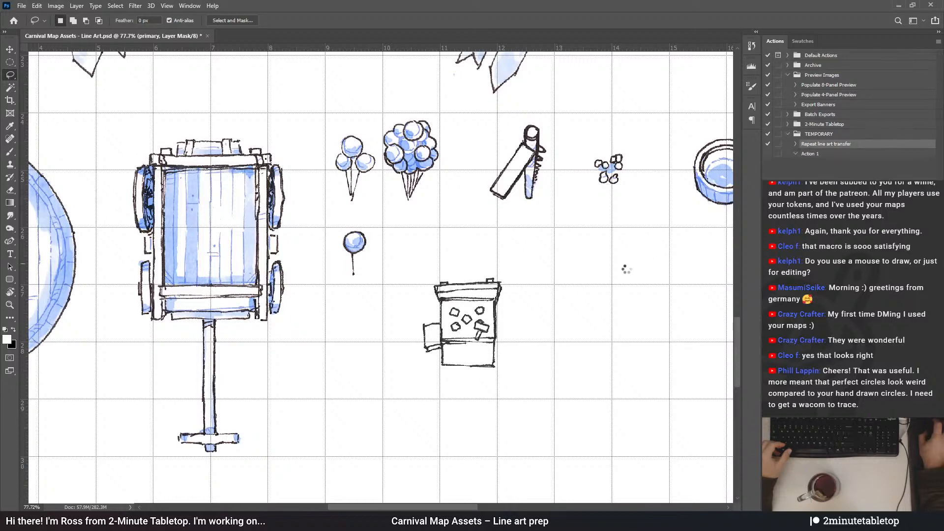
click(814, 154)
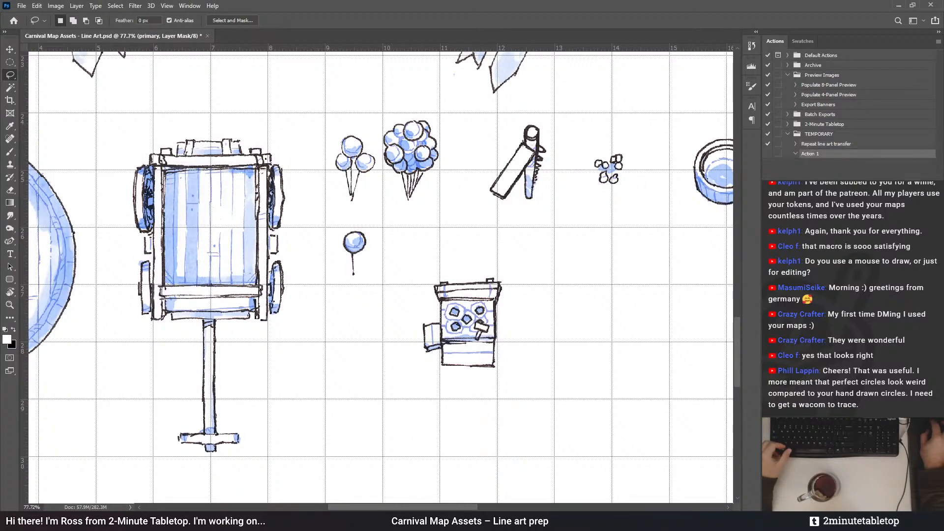
Expand Repeat line art transfer to examine its recorded commands, reselect Action 1, and collapse the command list
click(831, 146)
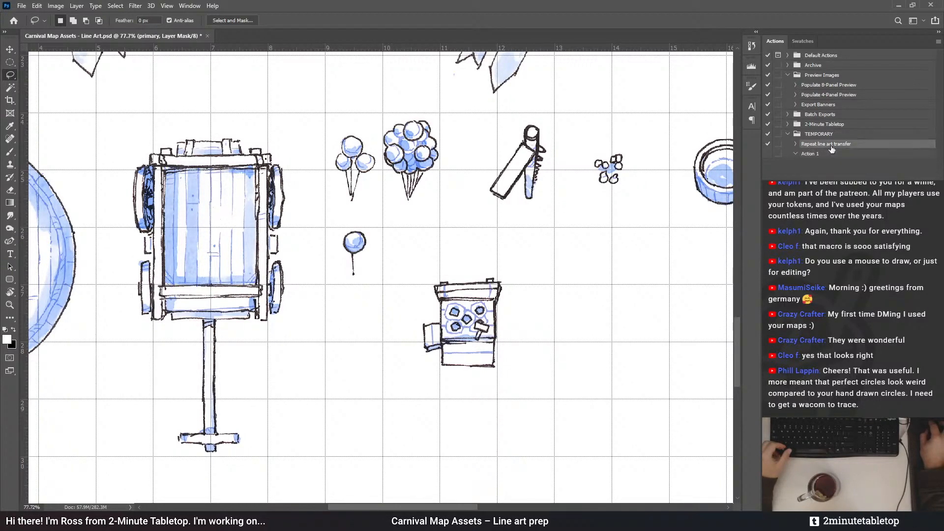
click(793, 145)
scroll(851, 123, down, 5)
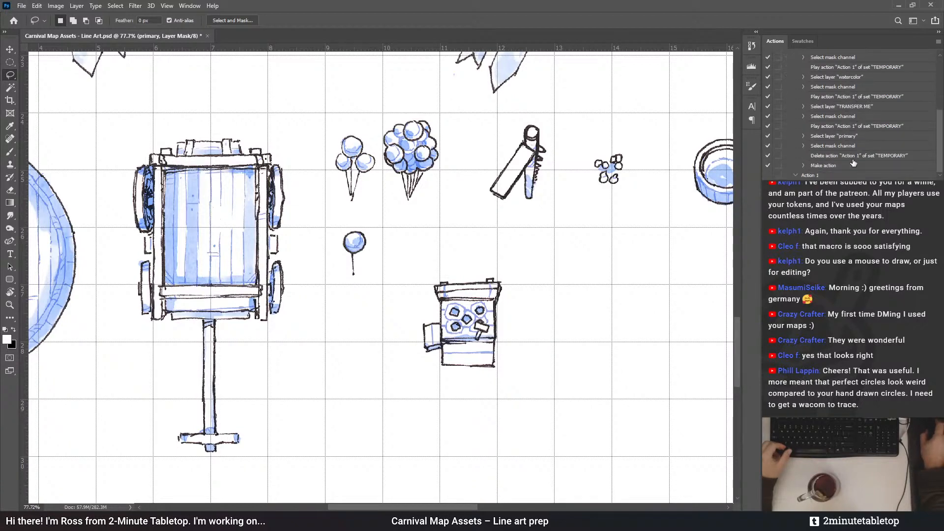
click(814, 176)
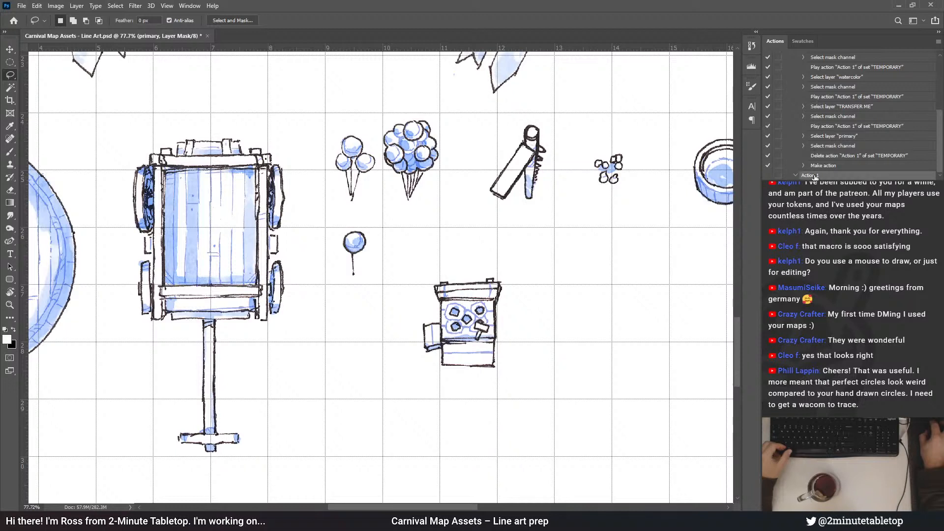
scroll(801, 114, up, 2)
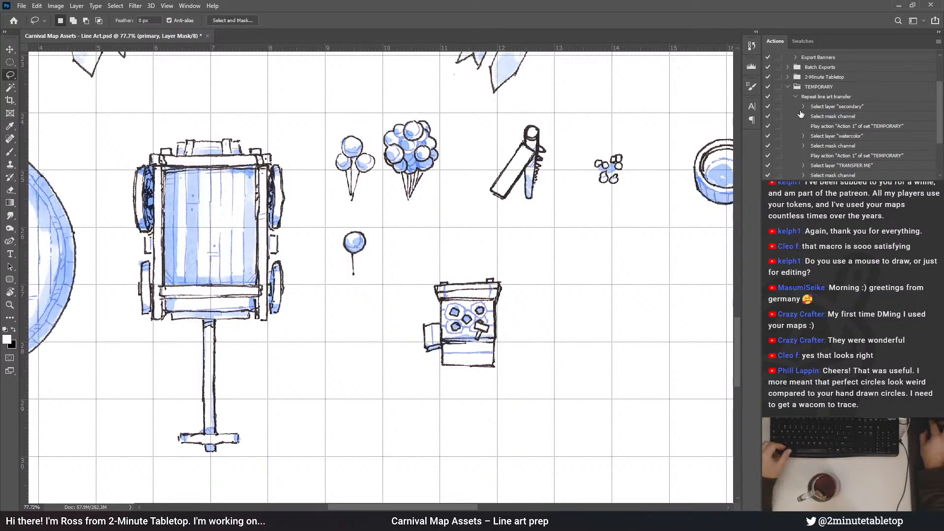
click(795, 96)
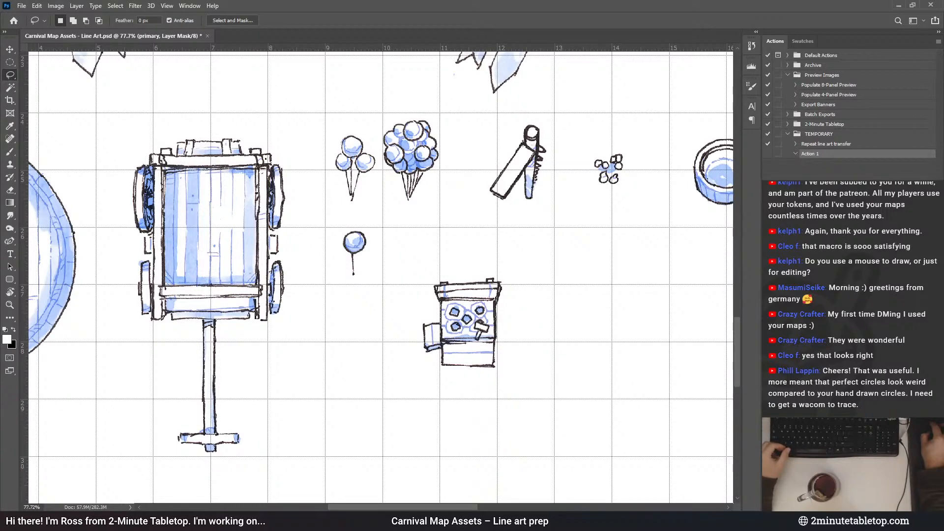
Lasso the striped-roof stall with its small side boxes, directly below the stall with the scalloped awning
drag(423, 344, 496, 261)
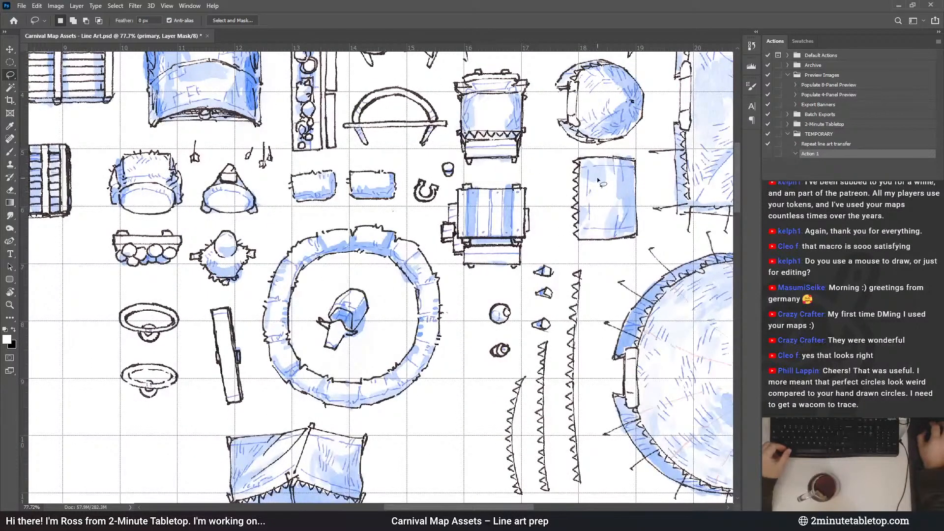
scroll(524, 161, up, 2)
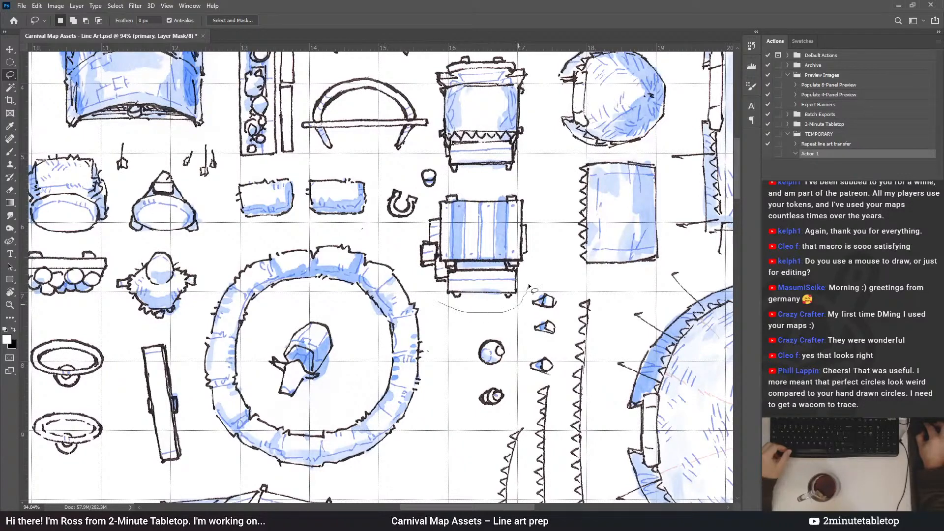
mouse_move(541, 223)
mouse_down()
mouse_move(525, 193)
mouse_move(495, 192)
mouse_up()
mouse_move(412, 239)
mouse_down()
mouse_move(410, 265)
mouse_move(438, 301)
mouse_up()
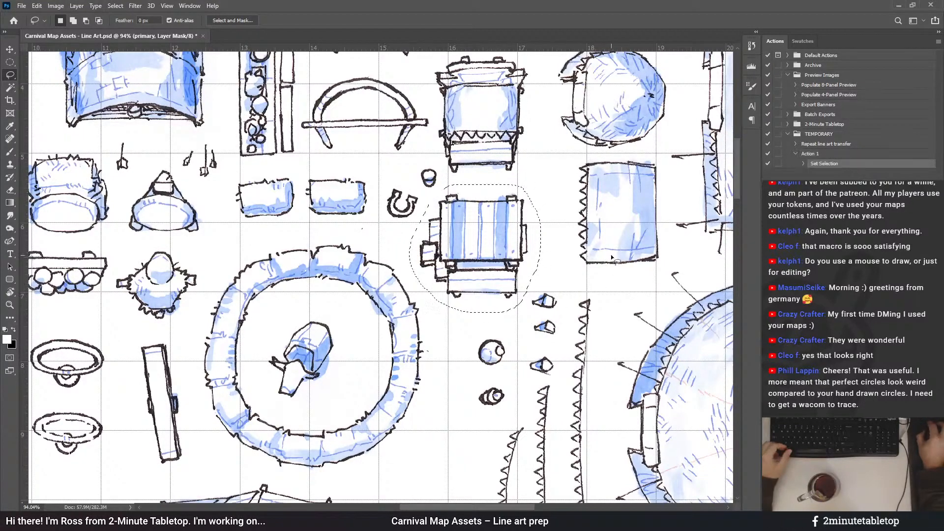
Move the striped-roof stall's line art down beside the hammer game stall, level with it, and deselect it
scroll(657, 158, down, 8)
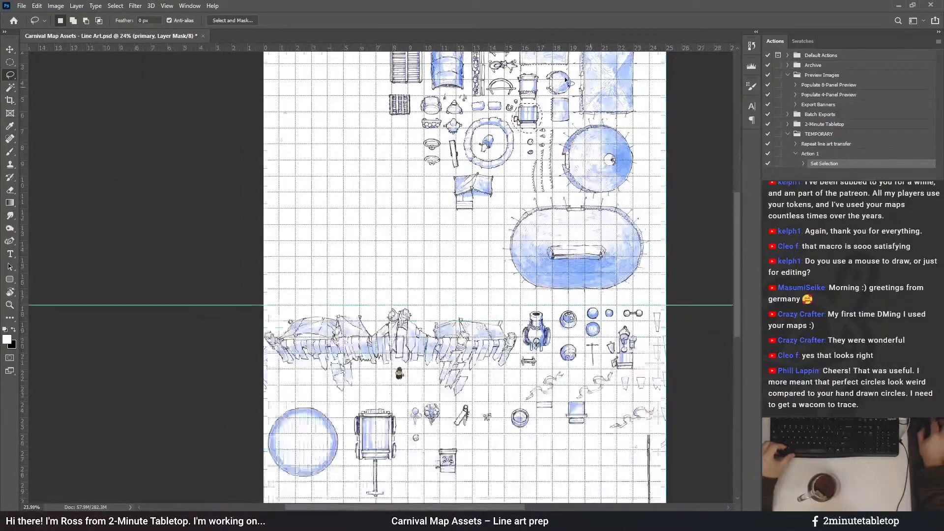
drag(541, 118, 508, 411)
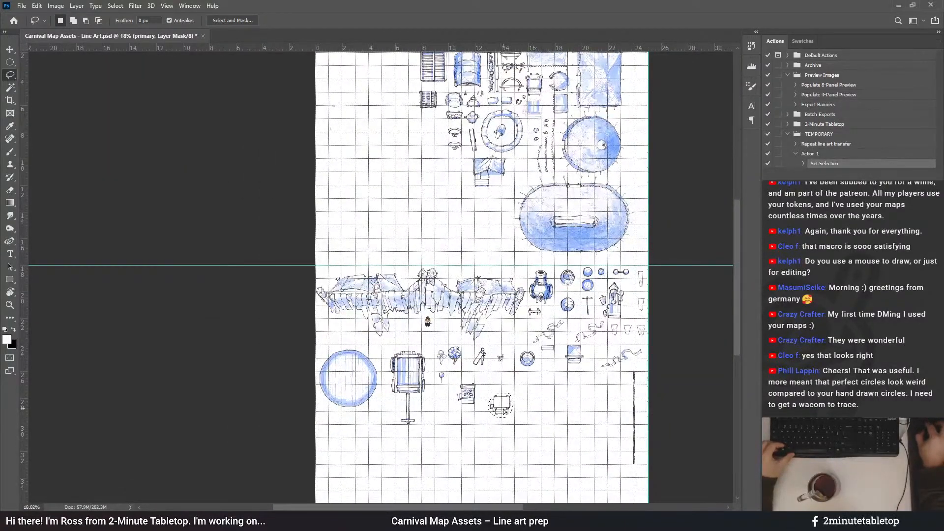
scroll(475, 472, up, 6)
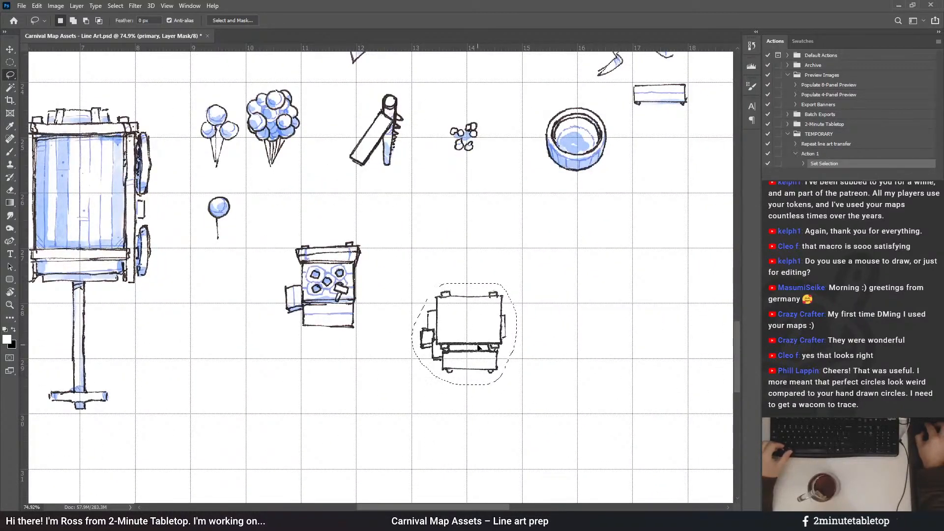
drag(479, 348, 505, 299)
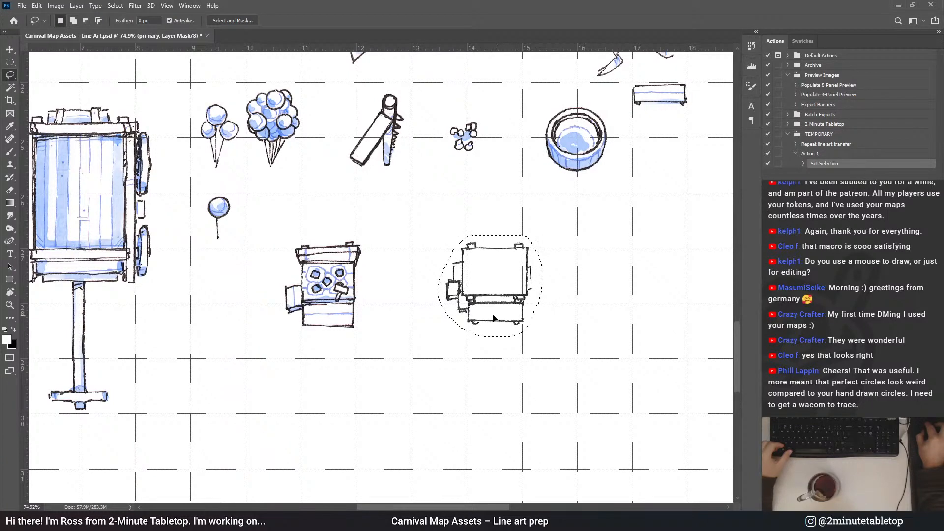
key(ctrl+d)
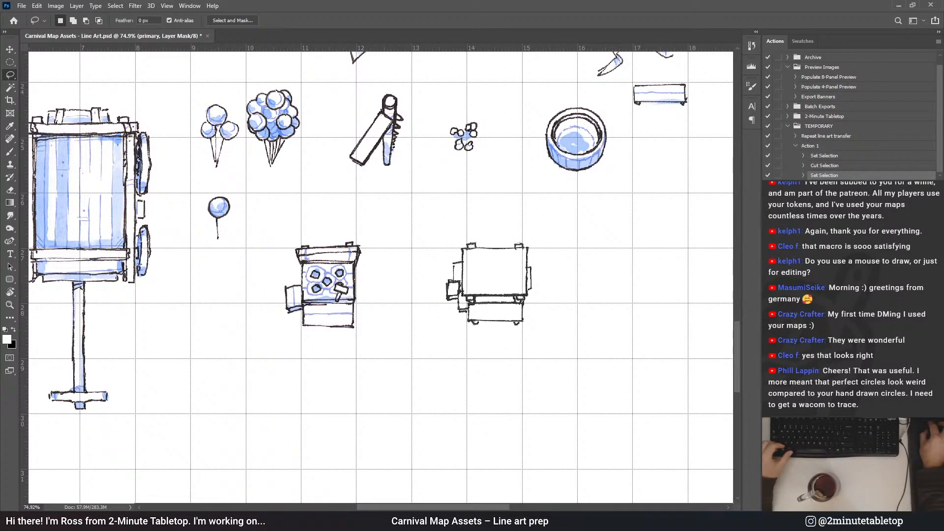
Run Repeat line art transfer to move the striped-roof stall's remaining layers, and select the fresh Action 1
click(826, 136)
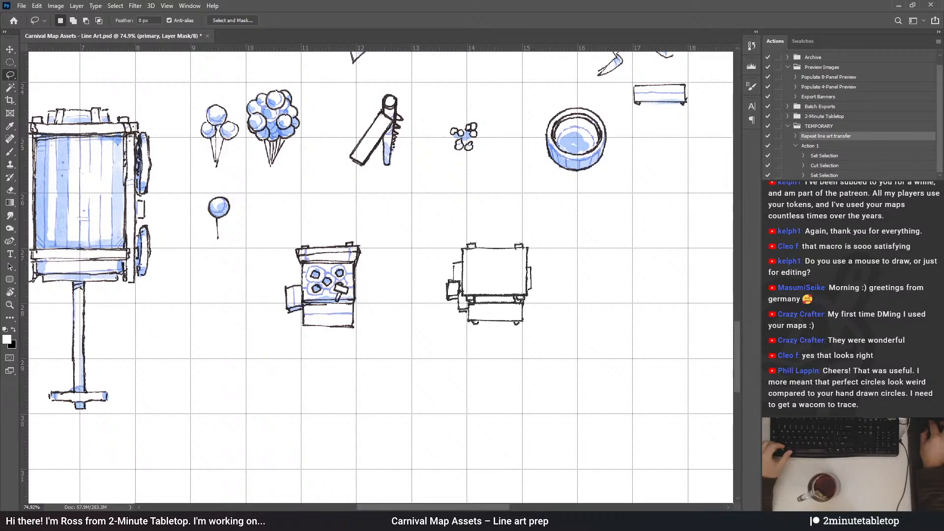
key(F2)
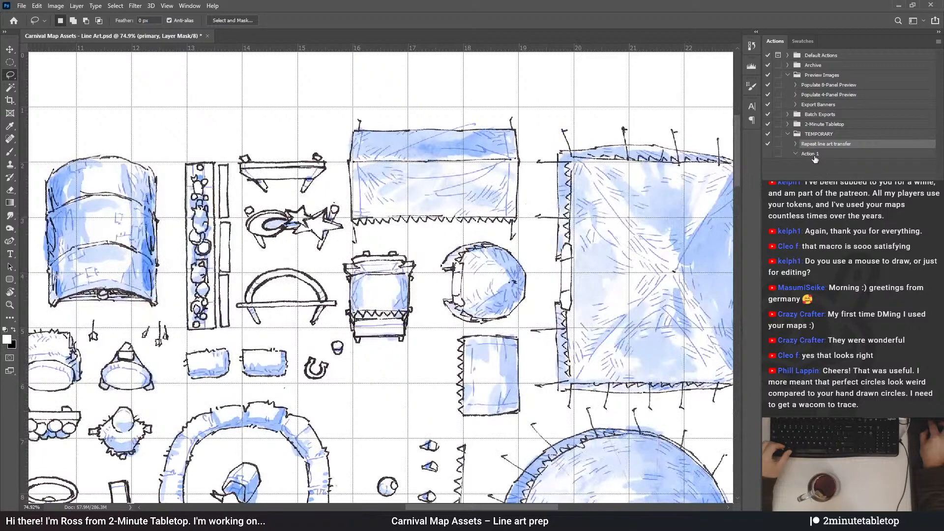
click(813, 155)
Lasso the stall with the scalloped awning, between the arched table and the small round tent
scroll(340, 324, up, 2)
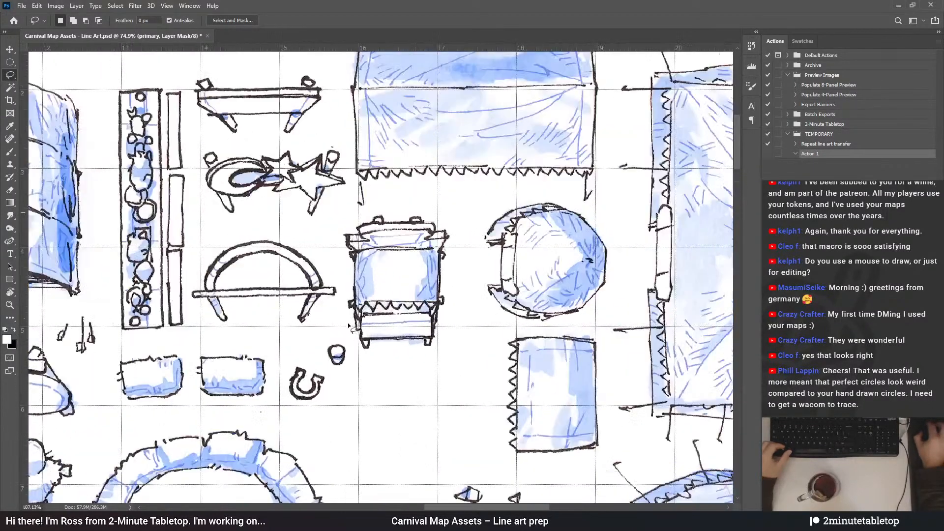
mouse_move(351, 345)
mouse_down()
mouse_move(366, 361)
mouse_move(430, 357)
mouse_move(453, 299)
mouse_up()
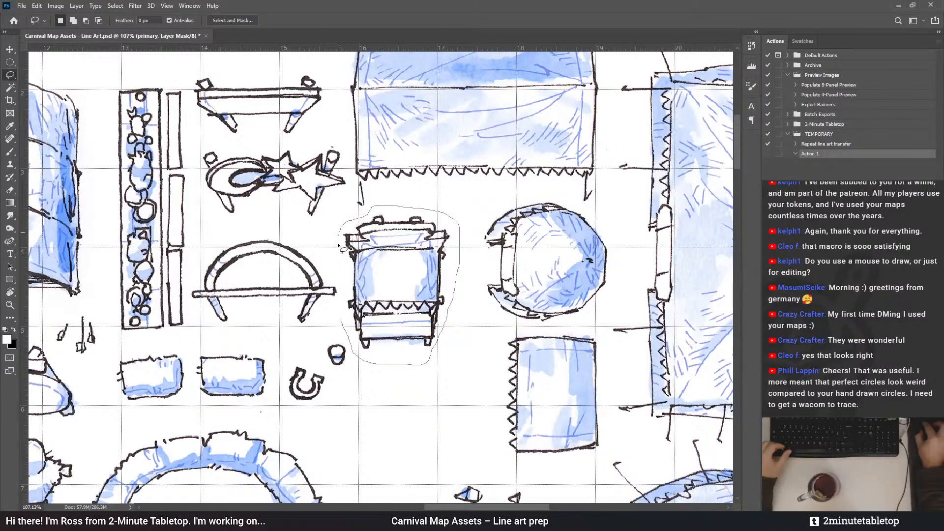
drag(345, 291, 344, 292)
Move the scalloped-awning stall's line art down to the empty grid area on the far side of the striped-roof stall
scroll(331, 272, down, 10)
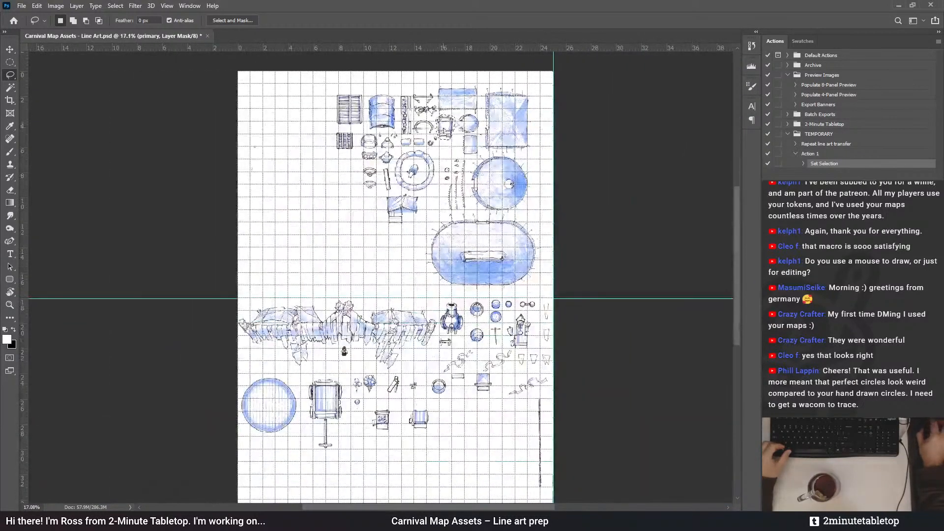
drag(445, 144, 451, 441)
scroll(450, 439, up, 10)
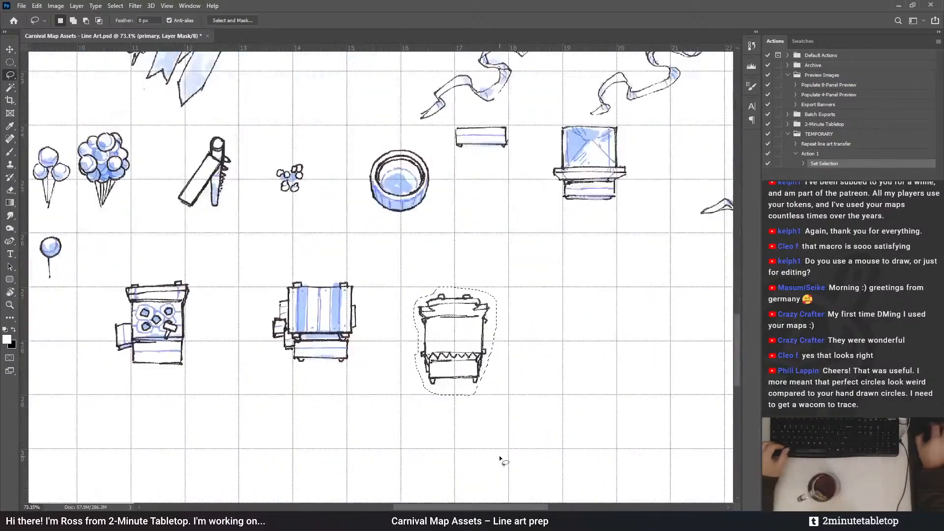
scroll(445, 448, down, 6)
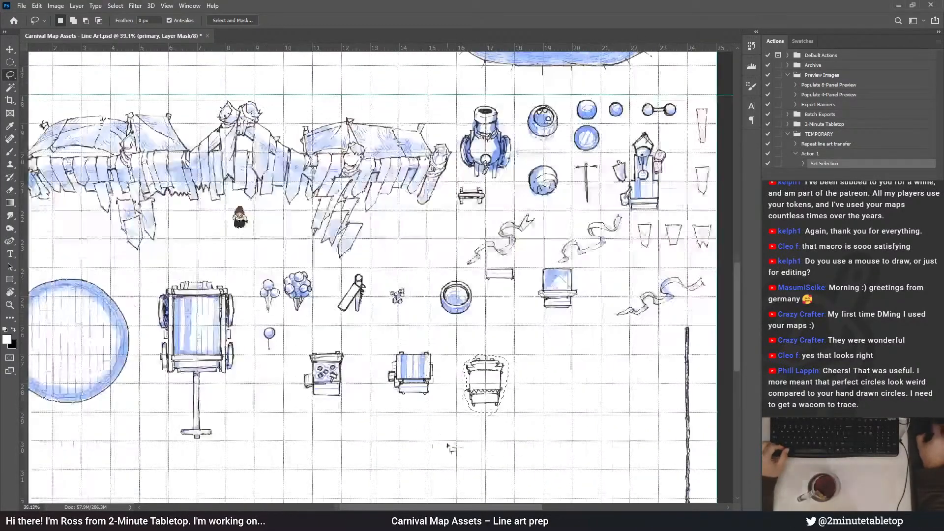
scroll(486, 75, up, 3)
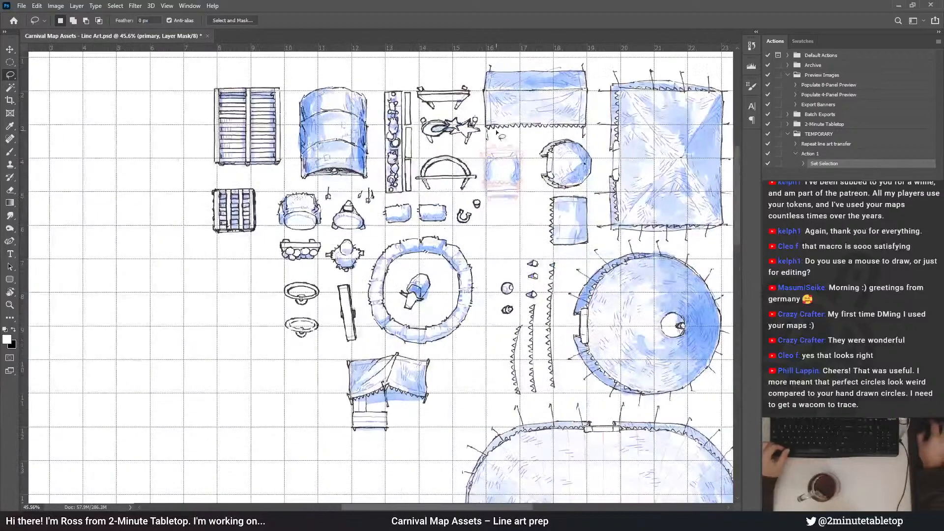
scroll(487, 74, down, 3)
scroll(494, 384, up, 2)
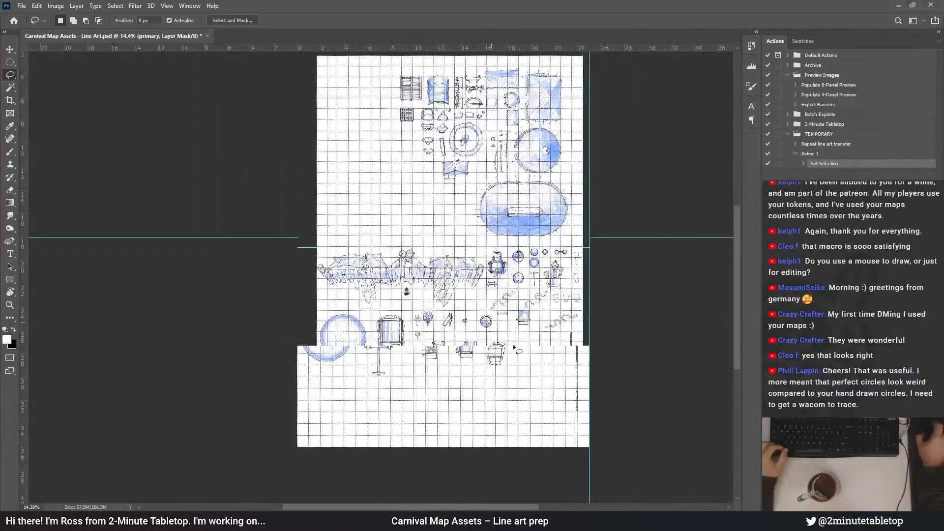
scroll(494, 384, up, 4)
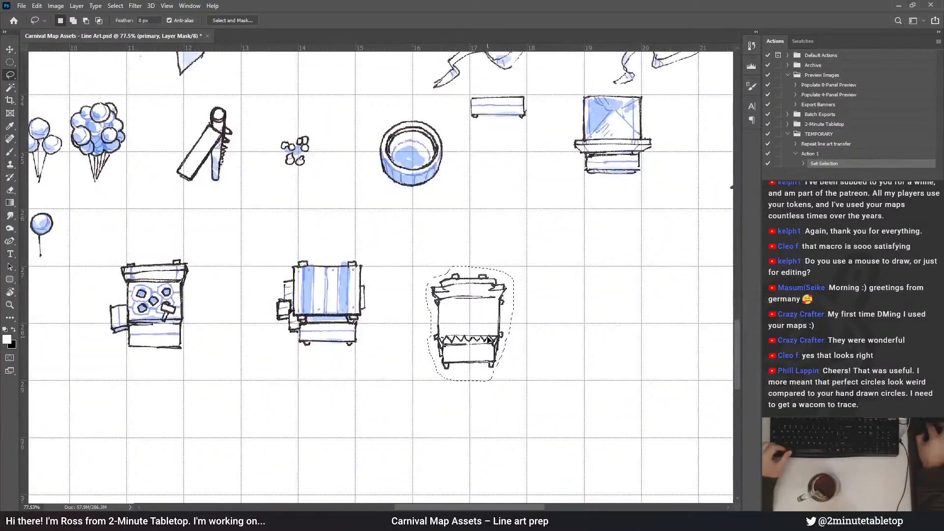
drag(484, 339, 517, 313)
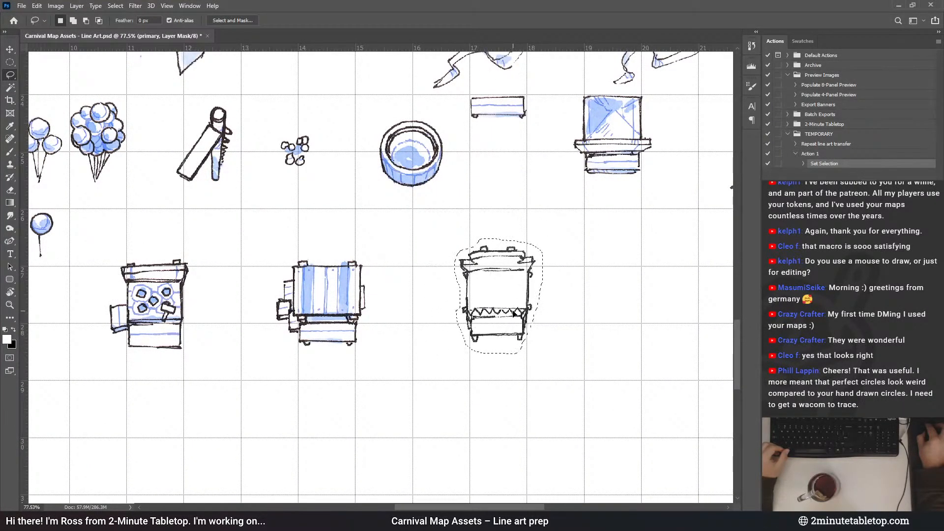
Nudge the scalloped-awning stall's line art down, straighten it with a vertical skew of about 1.29° at about 100.65% width, and deselect it
drag(513, 313, 515, 320)
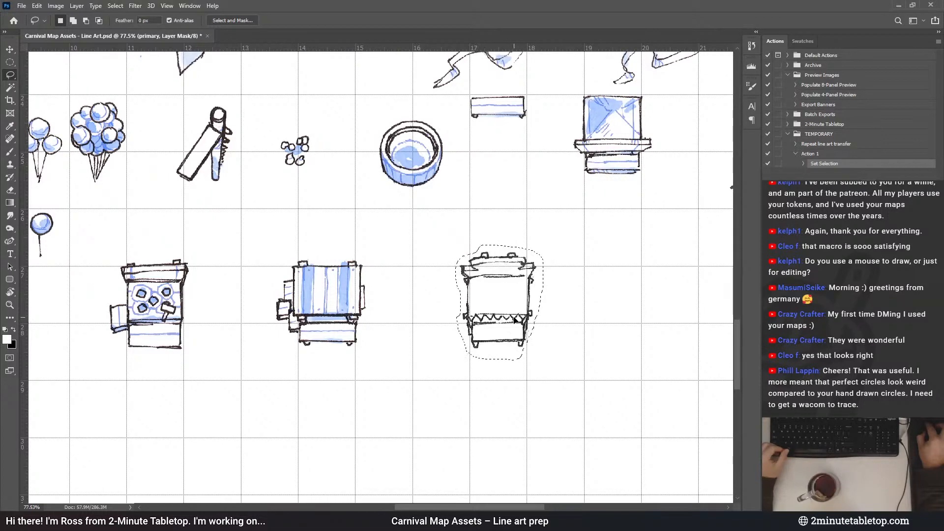
scroll(531, 369, up, 3)
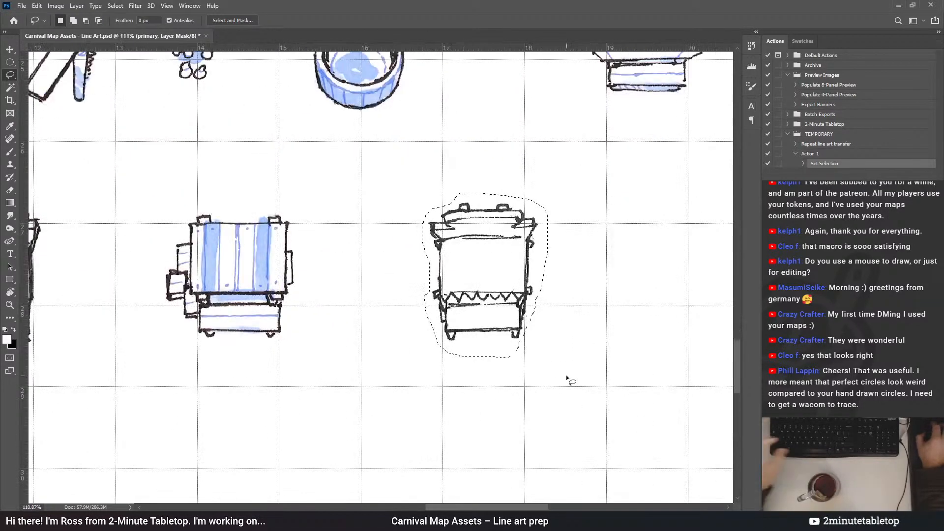
key(ctrl+t)
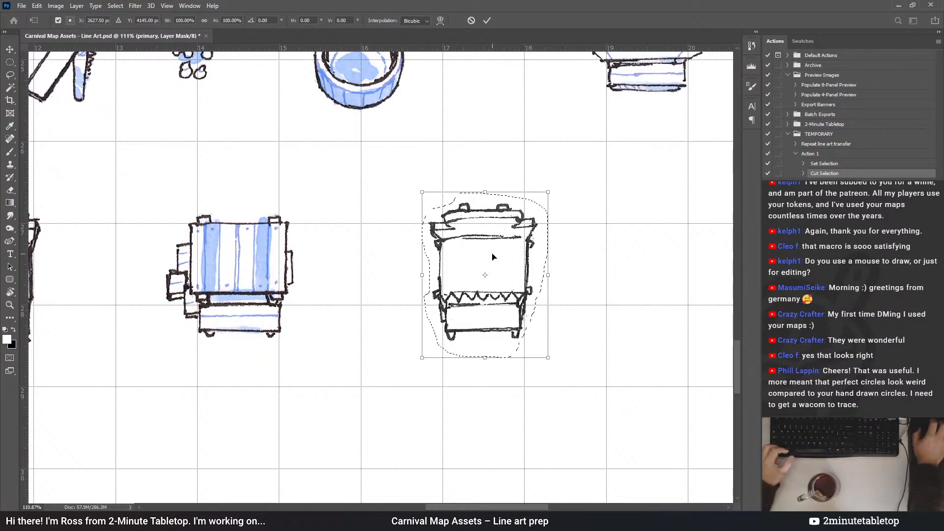
scroll(541, 310, up, 1)
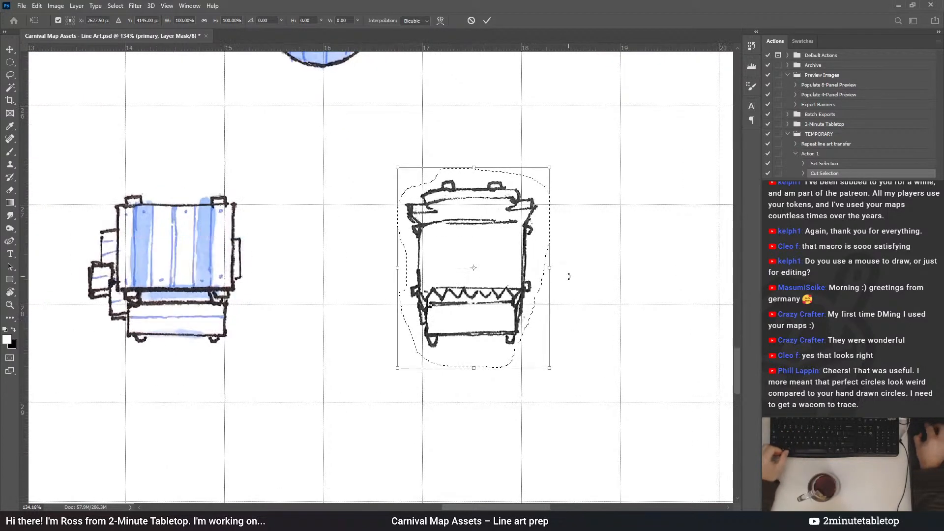
drag(549, 269, 551, 274)
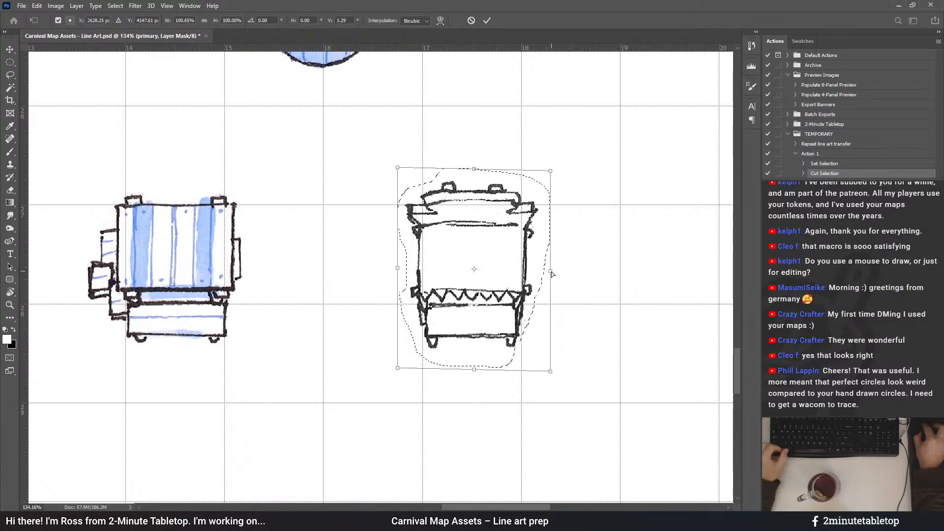
drag(502, 305, 502, 304)
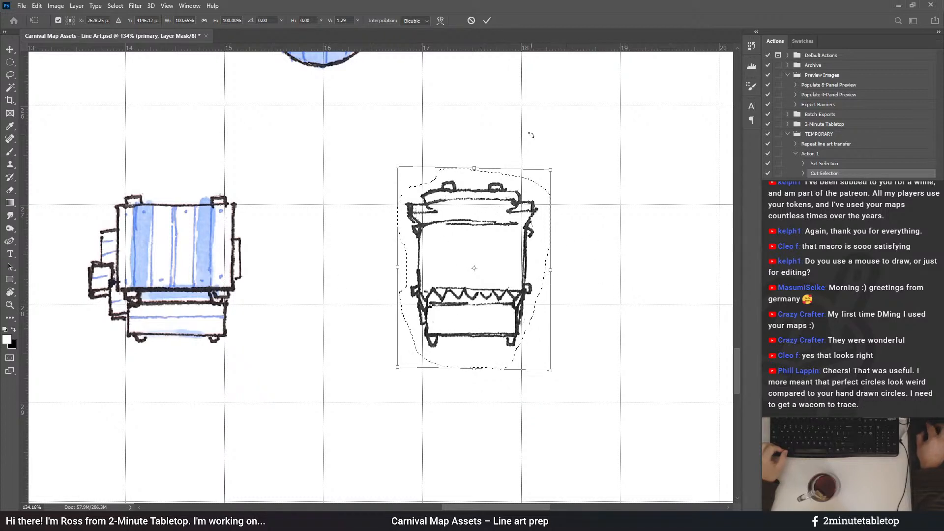
click(491, 20)
key(ctrl+d)
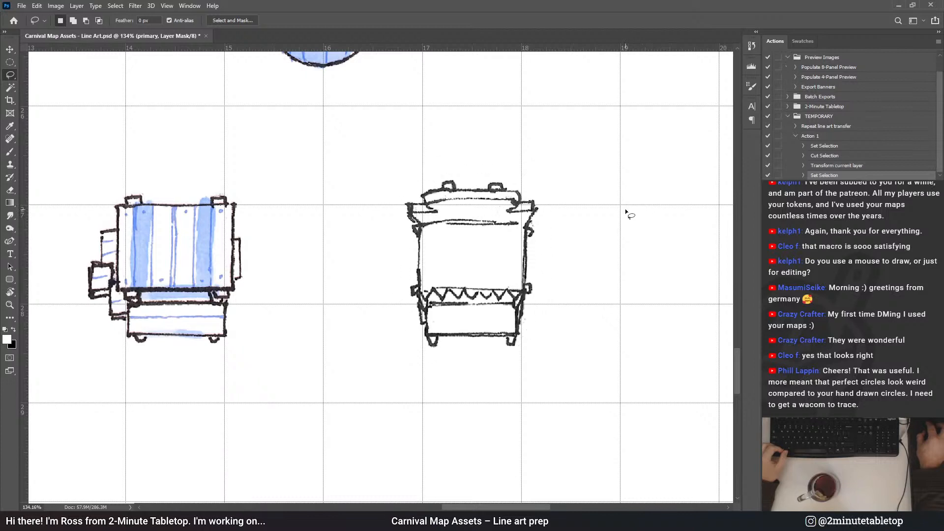
Run Repeat line art transfer to move the scalloped-awning stall's remaining layers, and select the fresh Action 1
click(812, 137)
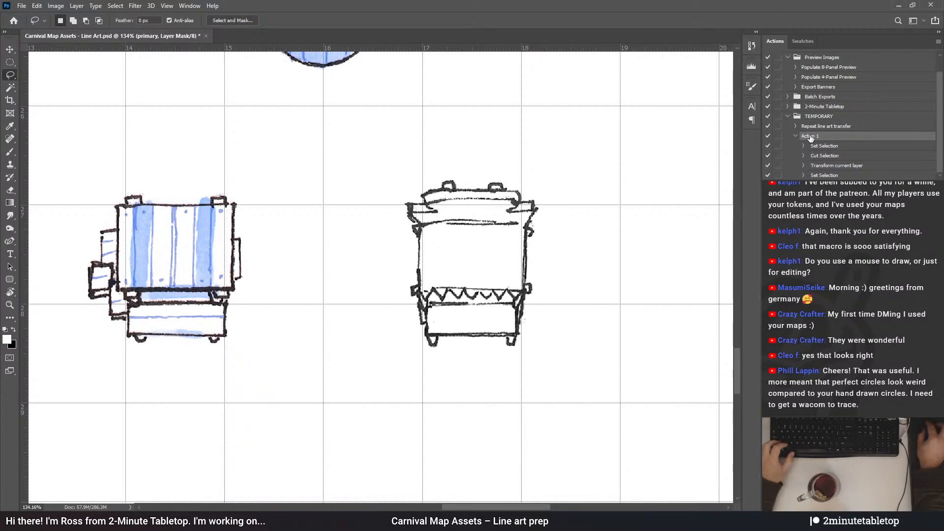
click(822, 126)
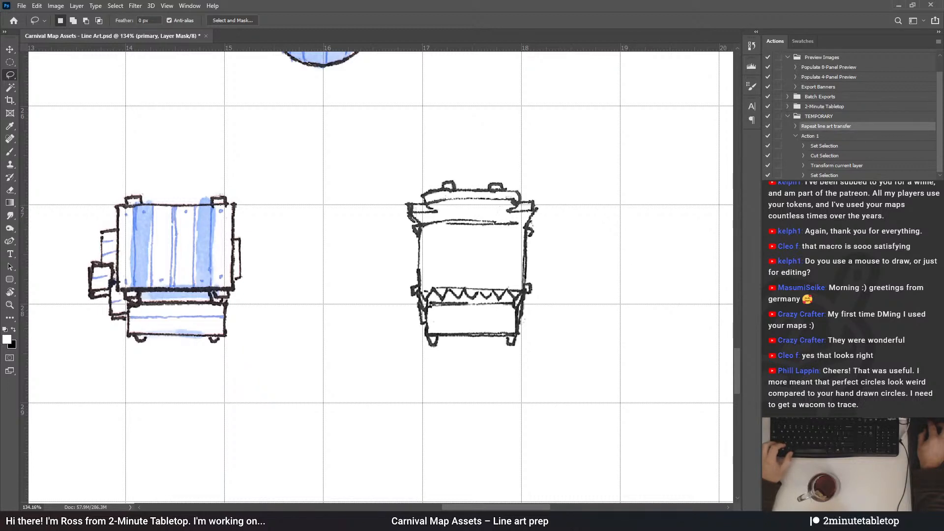
key(F2)
click(818, 154)
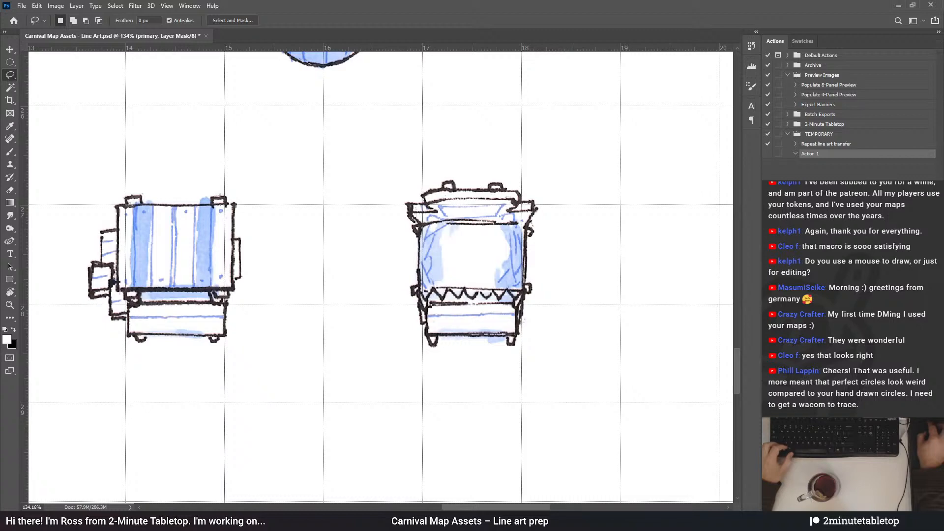
Lasso the whole rectangular awning with the zigzag edge, just below the small round tent
scroll(381, 275, up, 20)
drag(408, 273, 435, 336)
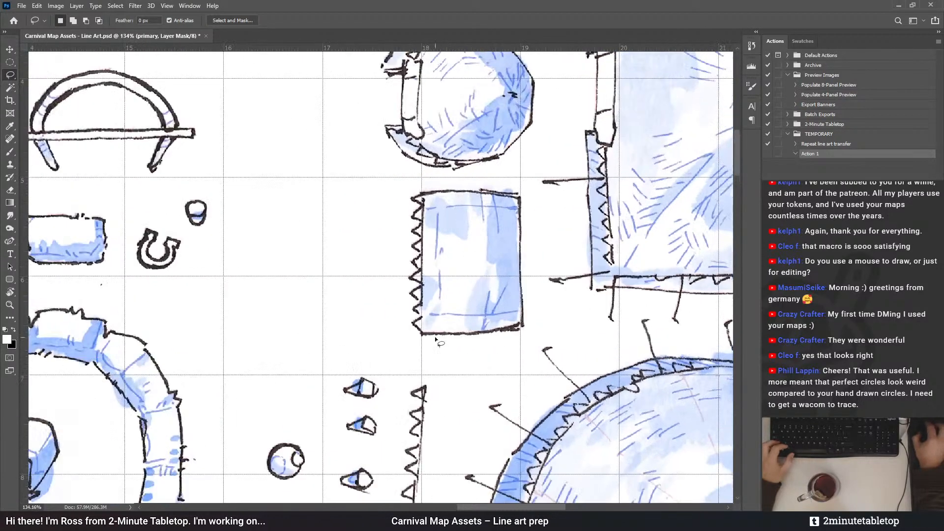
scroll(396, 297, down, 2)
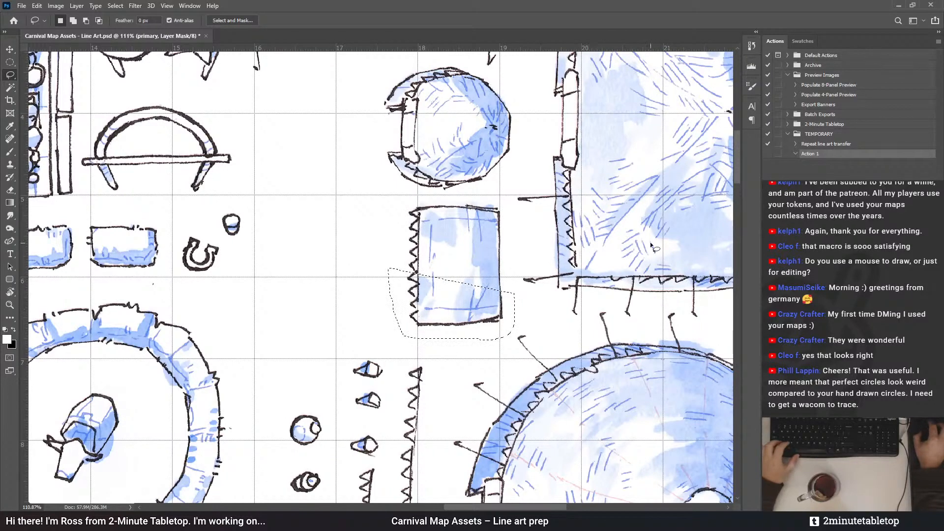
key(ctrl+d)
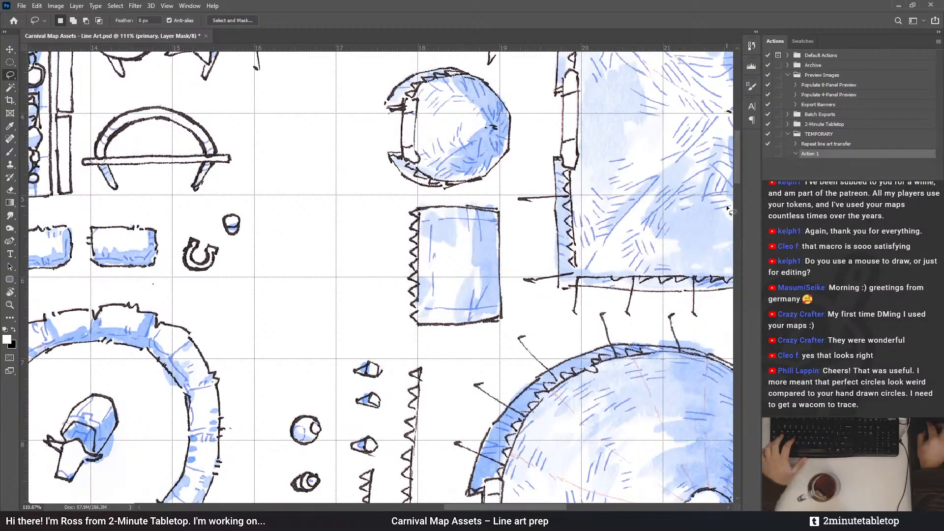
mouse_move(513, 271)
mouse_down()
mouse_move(504, 194)
mouse_move(471, 196)
mouse_up()
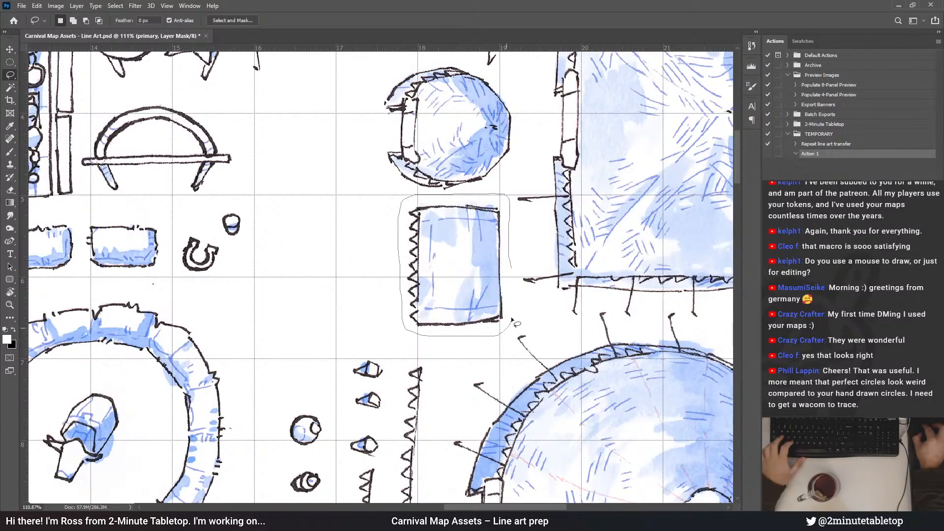
drag(511, 320, 512, 286)
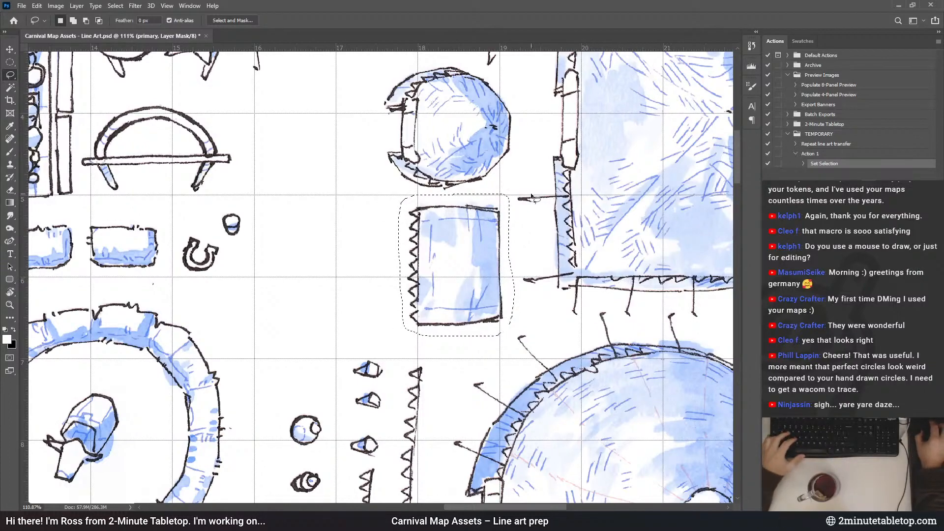
Move the rectangular awning's line art down to the empty grid area beside the scalloped-awning stall
scroll(530, 196, down, 6)
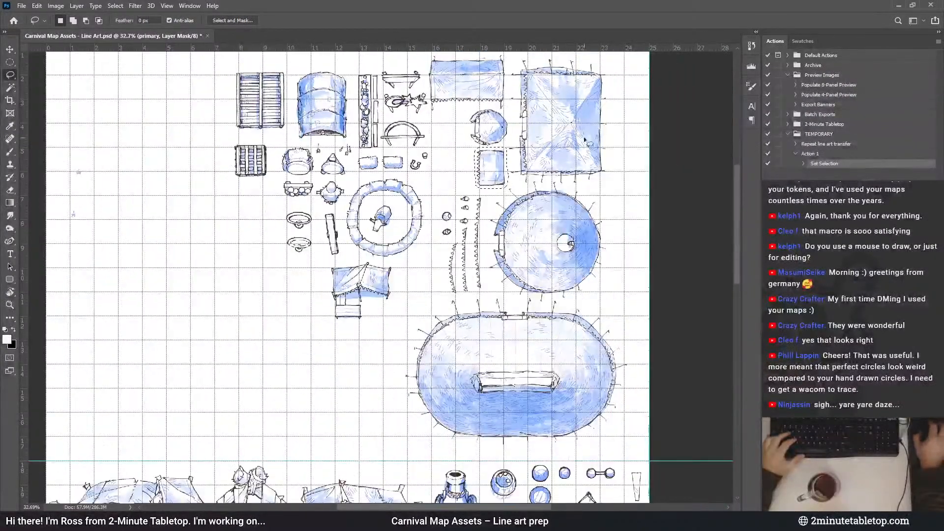
scroll(439, 83, down, 3)
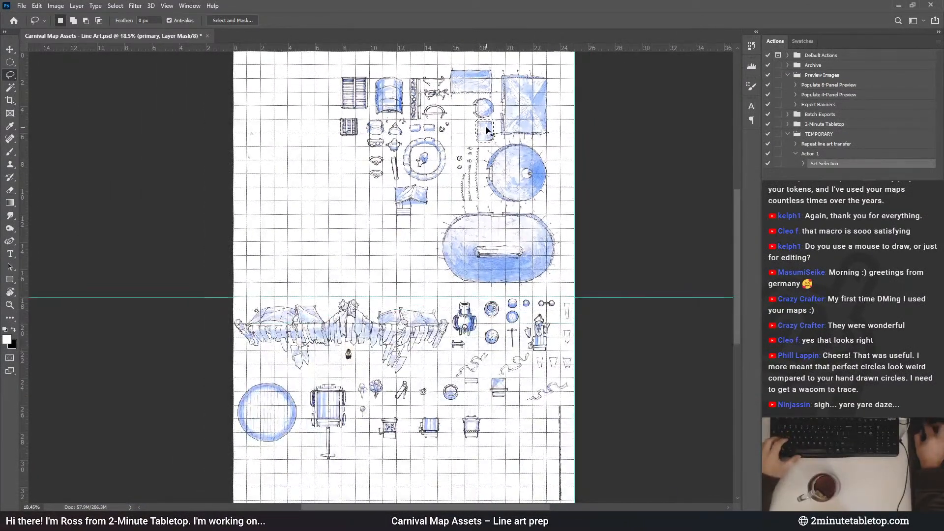
drag(487, 130, 501, 420)
scroll(507, 439, up, 4)
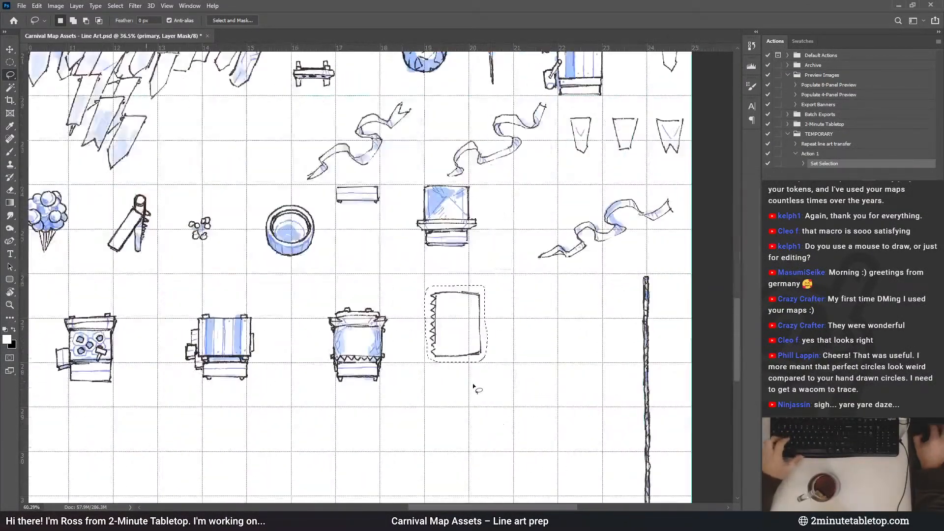
scroll(473, 384, up, 2)
Rotate the rectangular awning's line art by -90° so its zigzag edge faces down, and place it below the lowest ribbon streamer
key(ctrl+t)
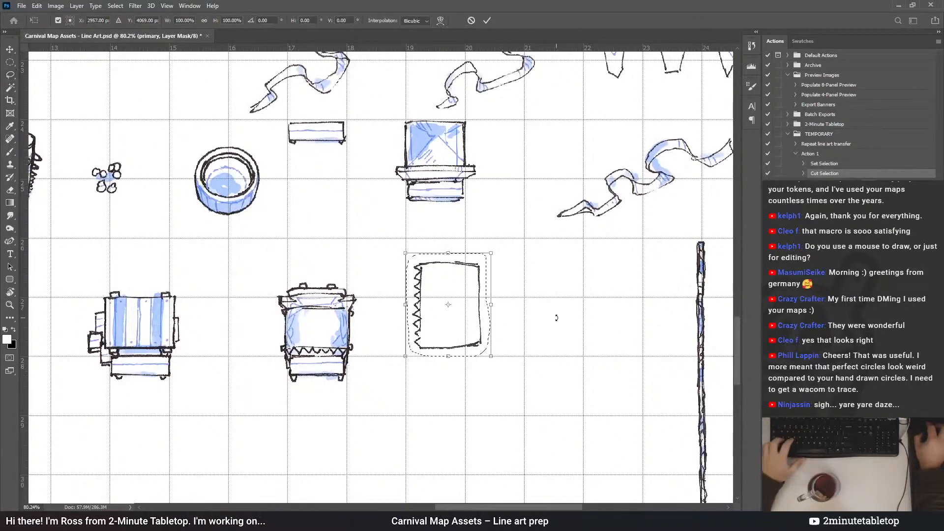
mouse_move(556, 318)
mouse_down()
mouse_move(540, 251)
mouse_move(450, 196)
mouse_up()
scroll(464, 364, up, 1)
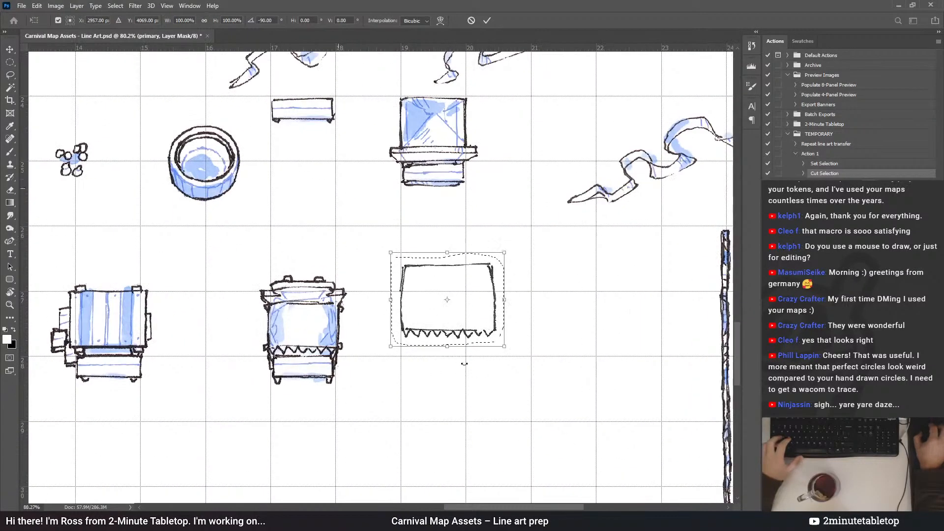
mouse_move(470, 313)
mouse_down()
mouse_move(524, 276)
mouse_move(516, 274)
mouse_move(563, 287)
mouse_up()
scroll(563, 287, down, 3)
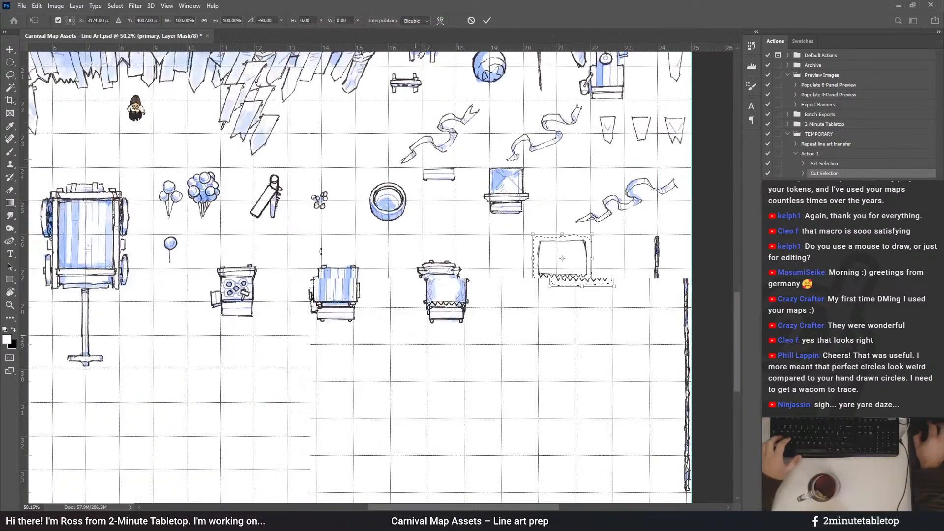
scroll(582, 136, up, 2)
scroll(455, 308, up, 3)
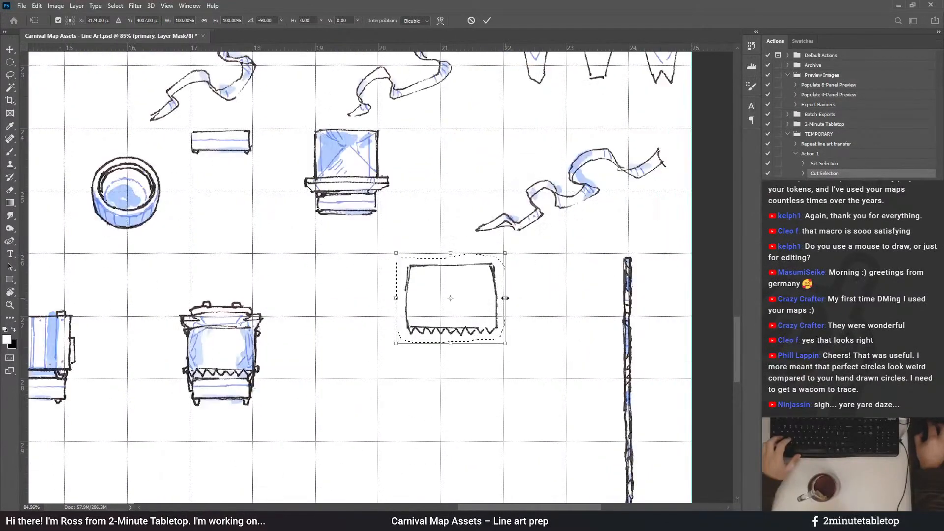
mouse_move(509, 307)
mouse_down()
mouse_move(522, 314)
mouse_move(537, 290)
mouse_move(493, 288)
mouse_move(542, 288)
mouse_up()
Straighten the rotated awning's line art with a horizontal skew of about -0.85°, nudge it slightly left on the grid, and apply the transform
scroll(525, 299, up, 3)
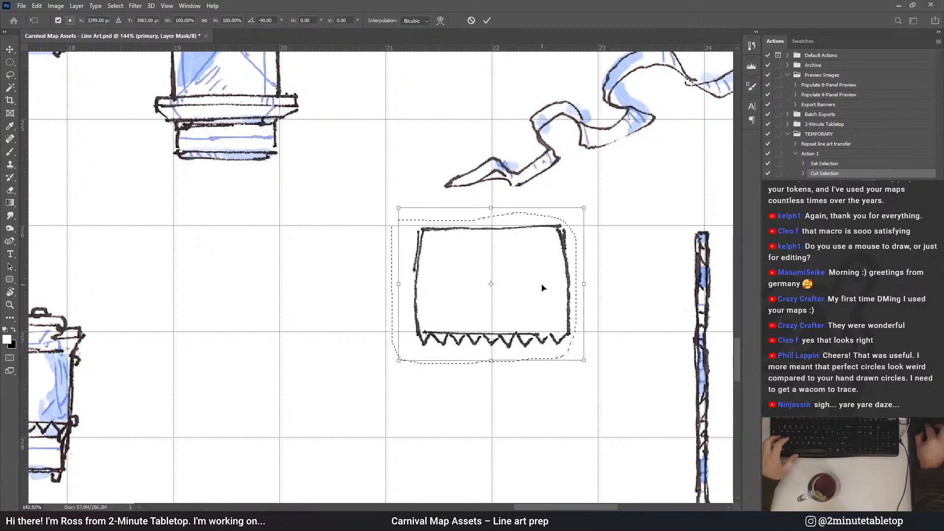
scroll(532, 265, up, 3)
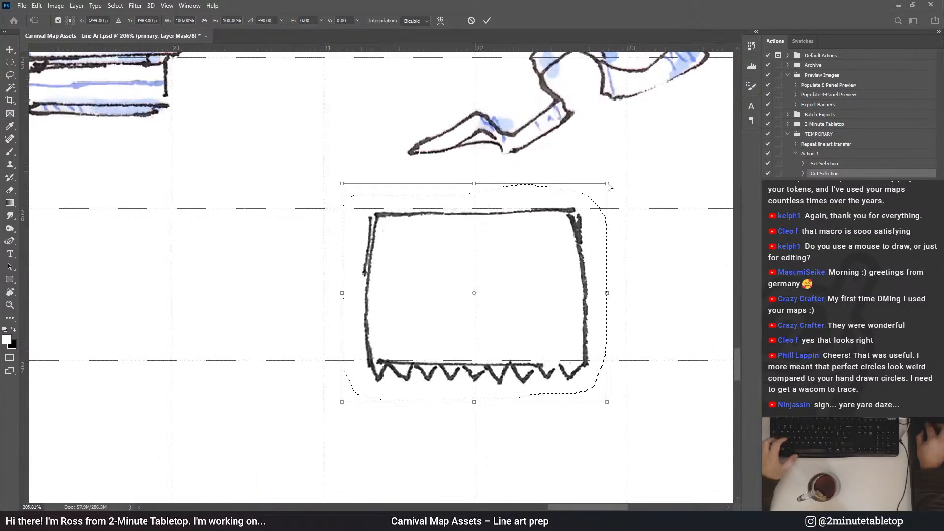
drag(609, 187, 611, 190)
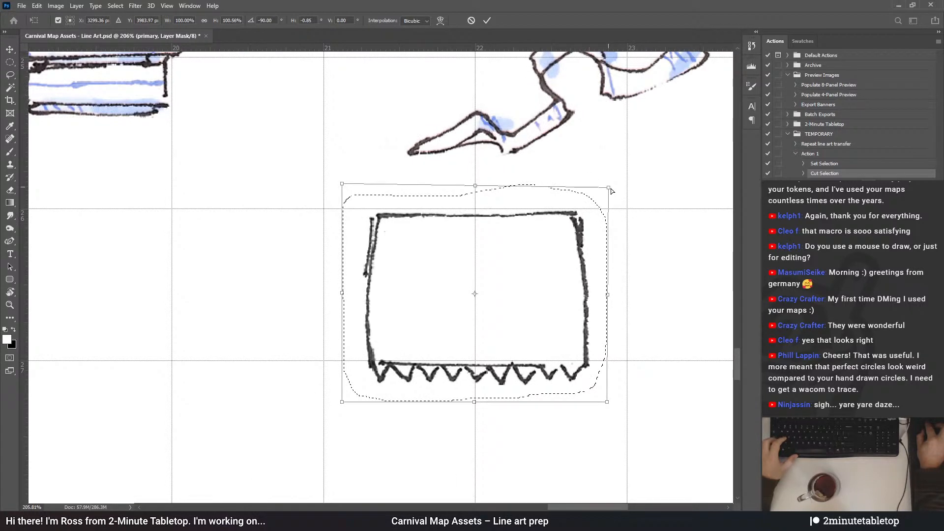
drag(607, 402, 606, 400)
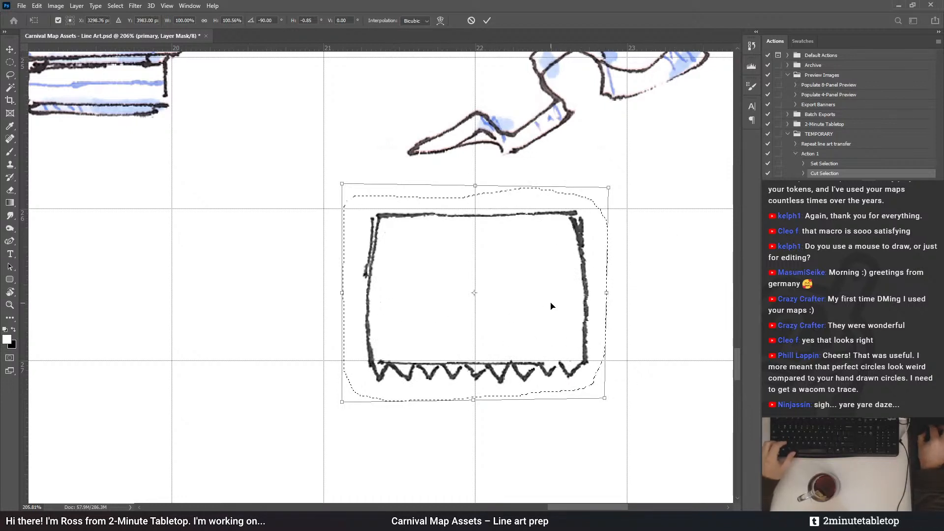
key(Left)
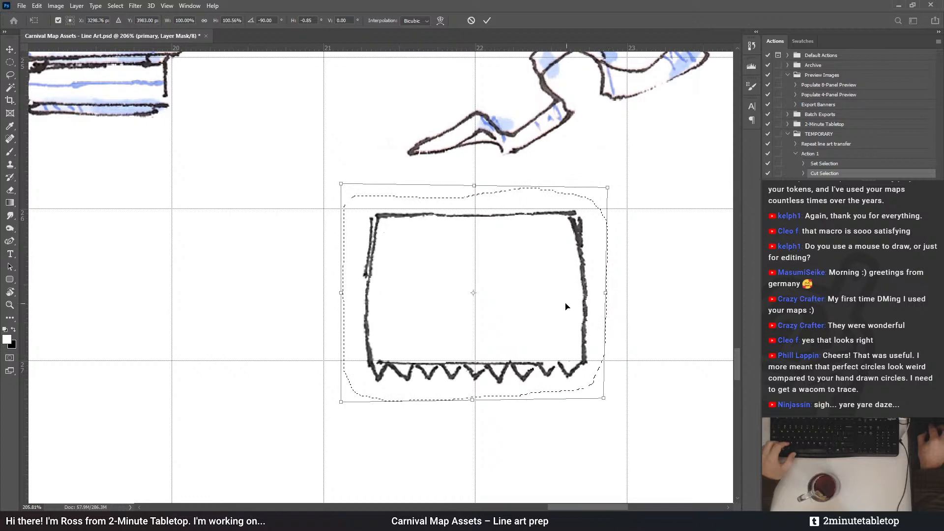
key(Left)
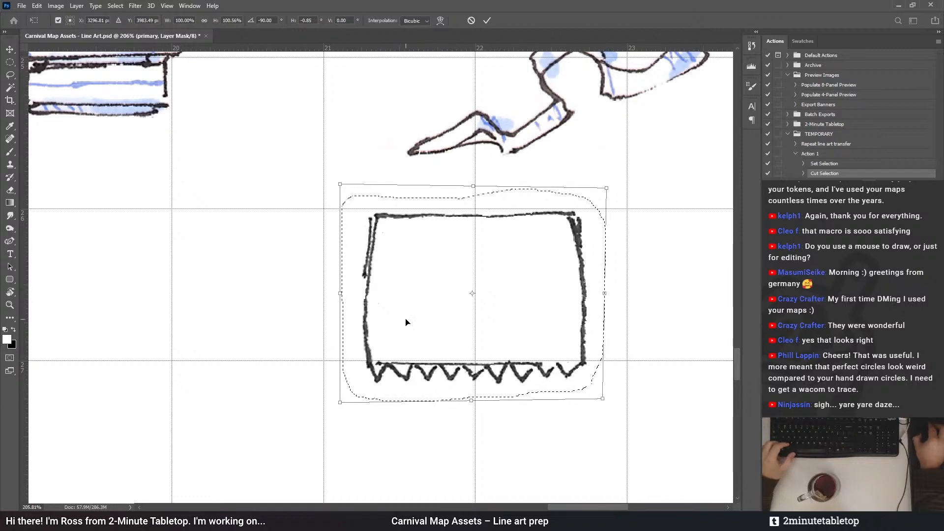
scroll(606, 322, up, 1)
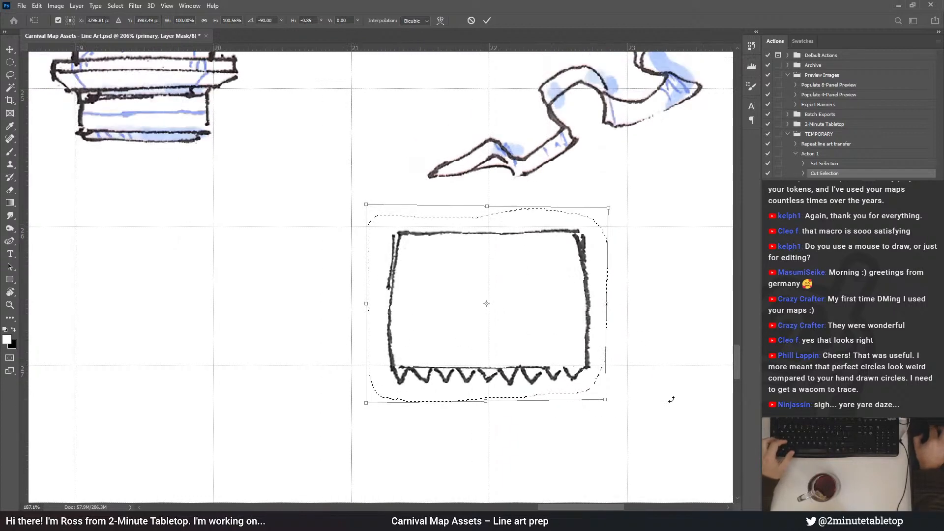
scroll(671, 396, down, 5)
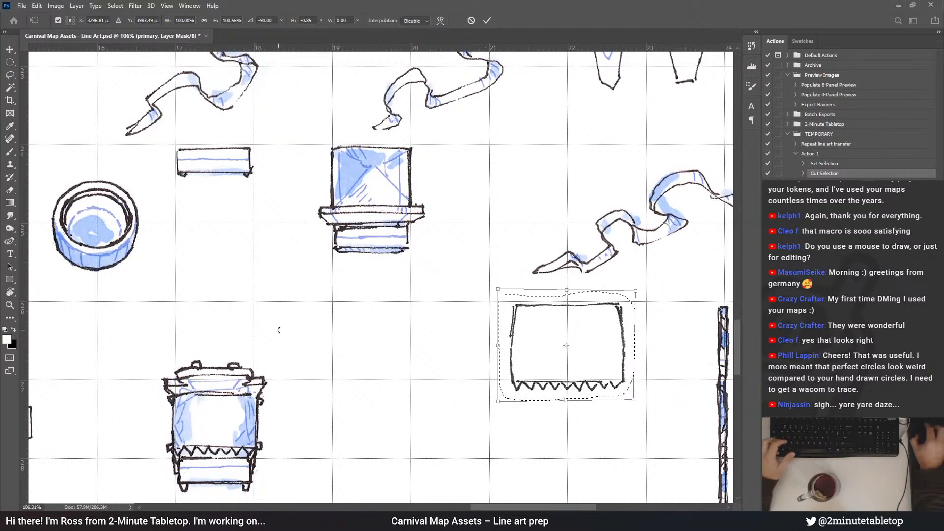
scroll(420, 298, down, 2)
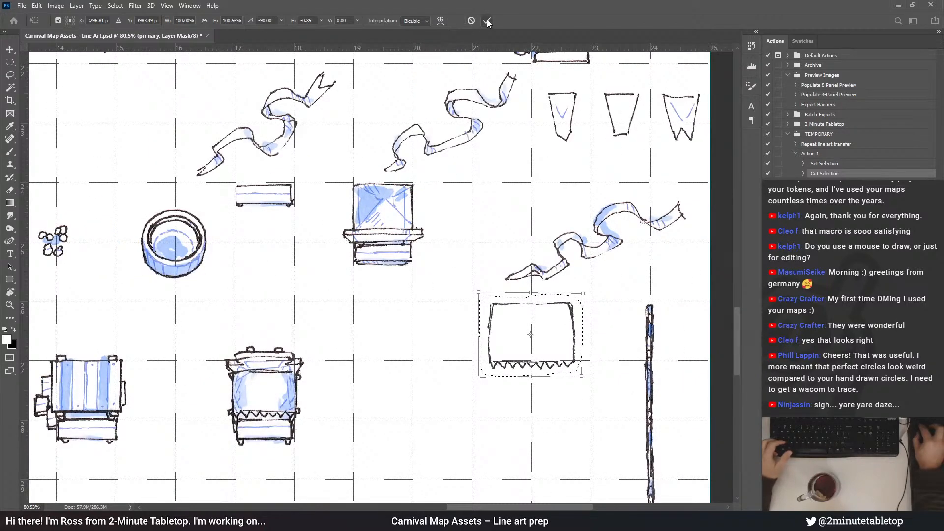
click(486, 20)
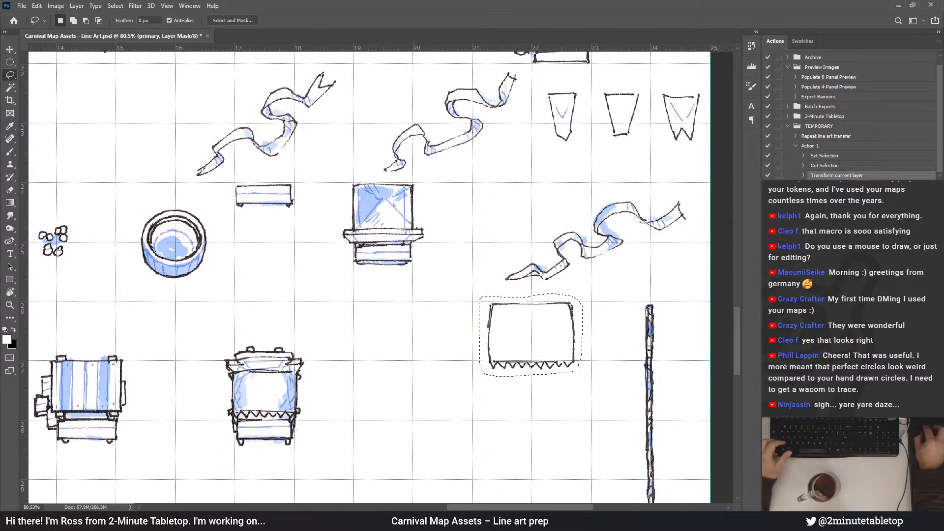
Run Repeat line art transfer to move the rectangular awning's remaining layers, and select the fresh Action 1
click(826, 135)
click(810, 145)
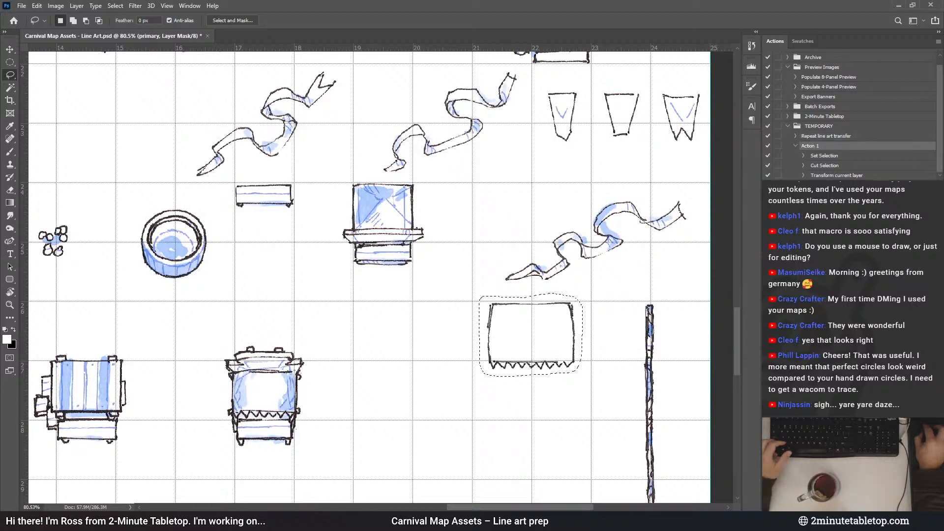
key(F2)
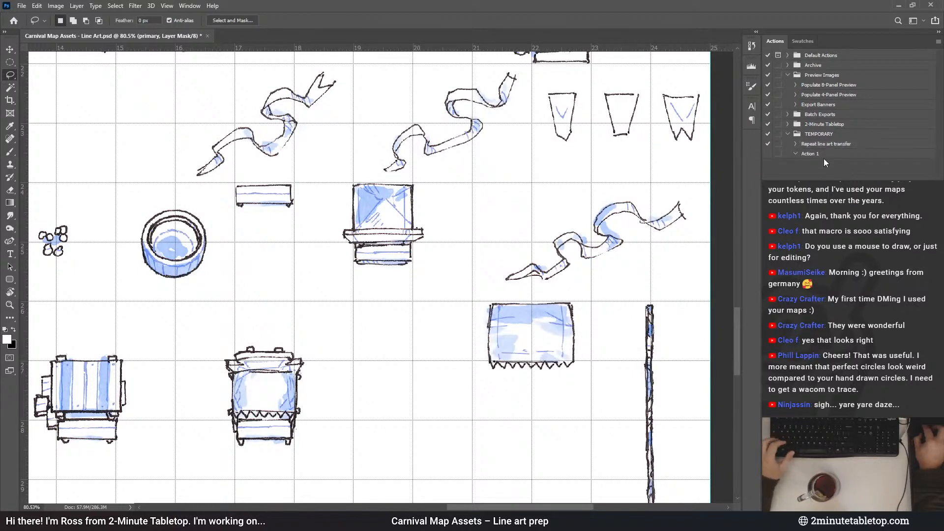
click(811, 155)
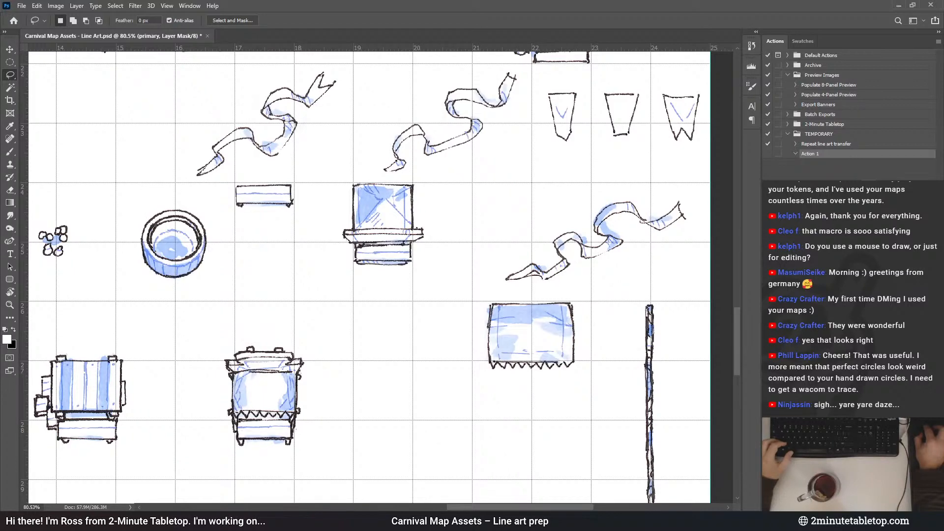
Lasso the small round tent's line art beneath the long striped-edge tent and move it to the empty grid area below the rectangular awning
scroll(370, 273, up, 10)
scroll(370, 273, up, 3)
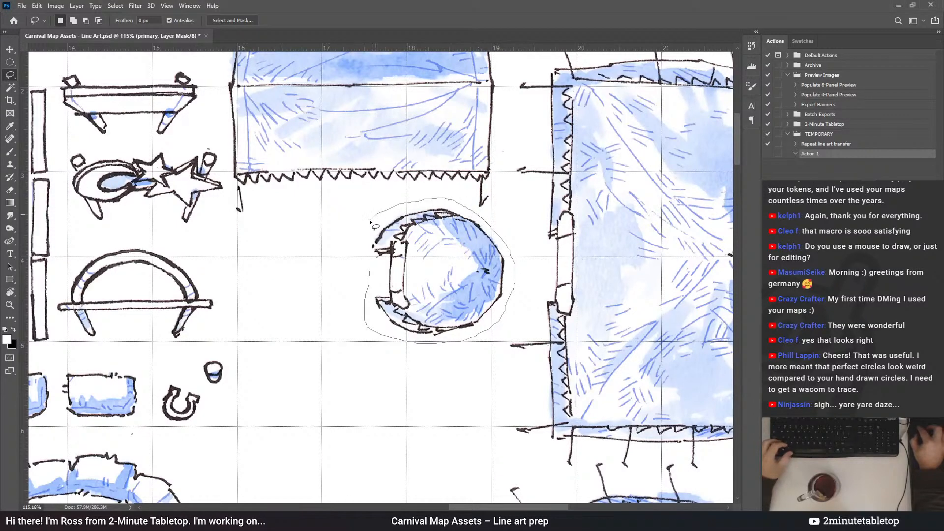
drag(362, 255, 362, 256)
scroll(357, 138, down, 15)
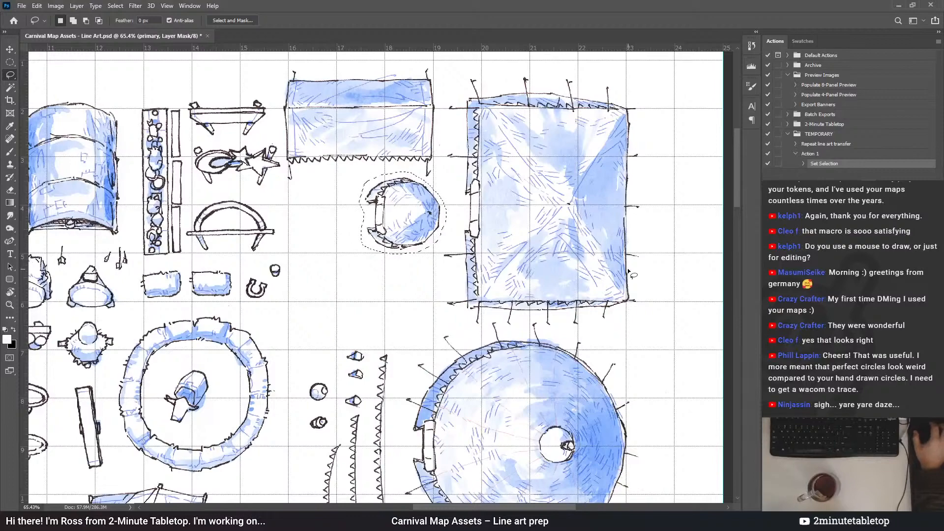
scroll(615, 266, down, 2)
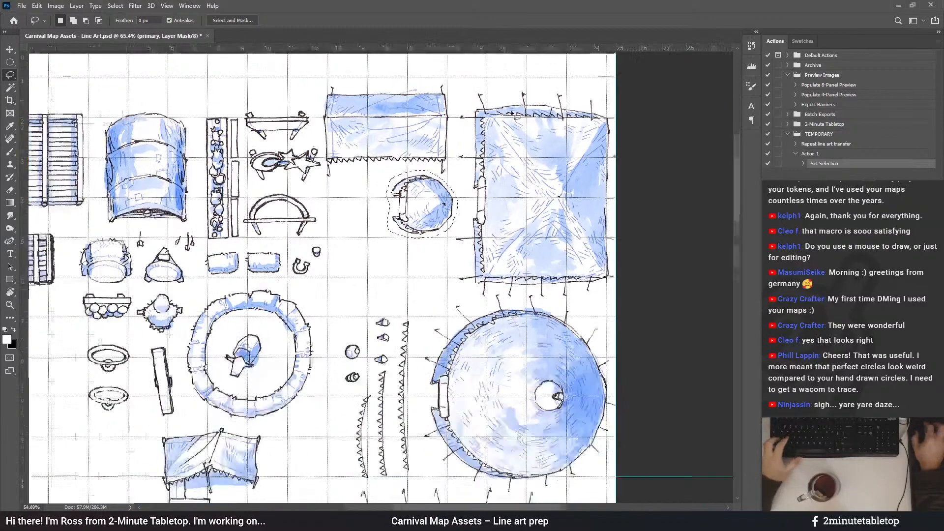
scroll(513, 115, down, 10)
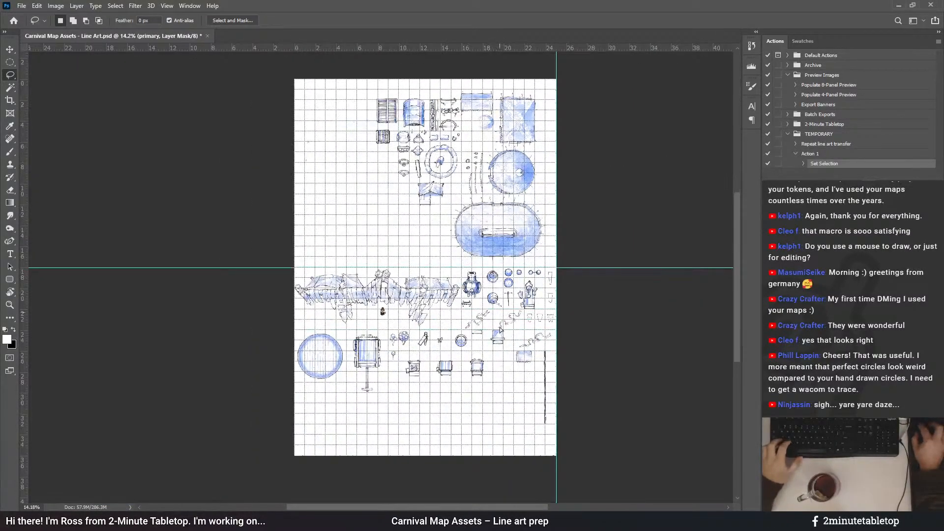
scroll(536, 403, up, 8)
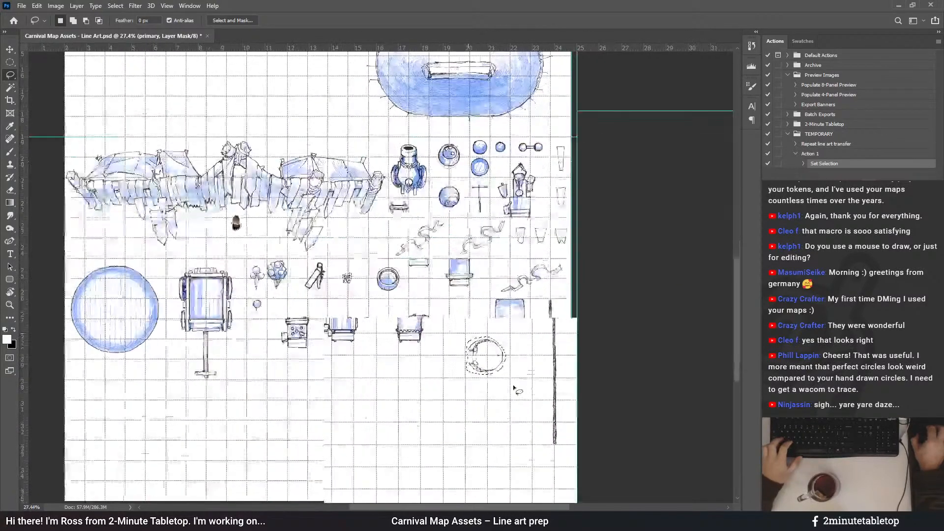
Rotate the small round tent's line art by -90° so its entrance faces down, and place it below the rectangular awning
key(ctrl+t)
drag(569, 352, 485, 201)
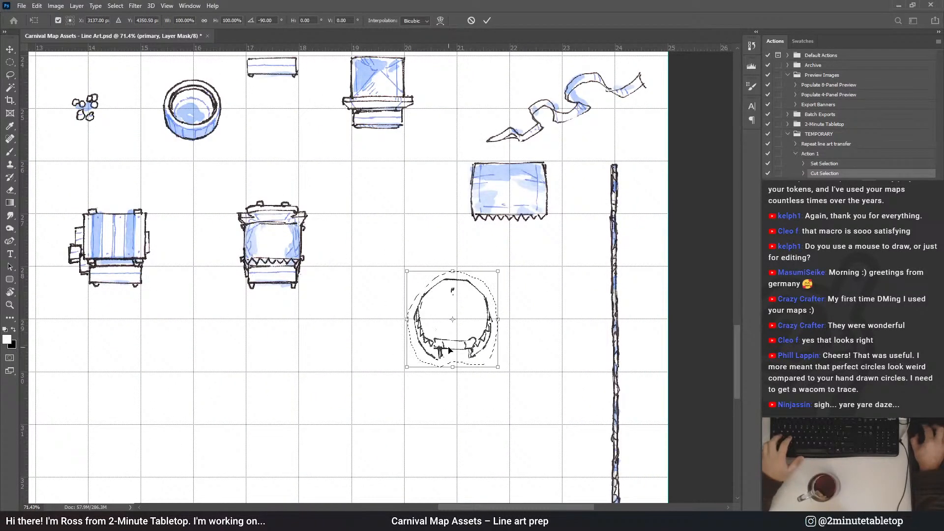
scroll(470, 348, up, 1)
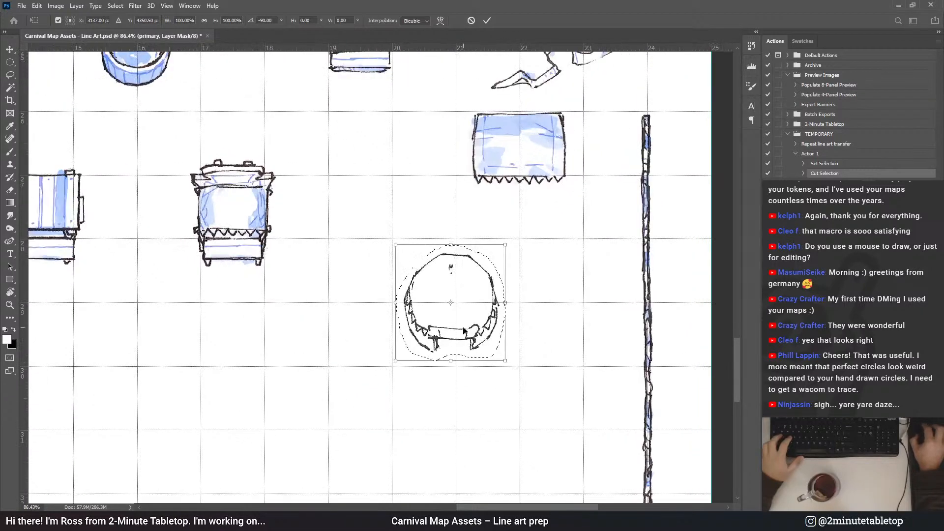
scroll(666, 350, down, 6)
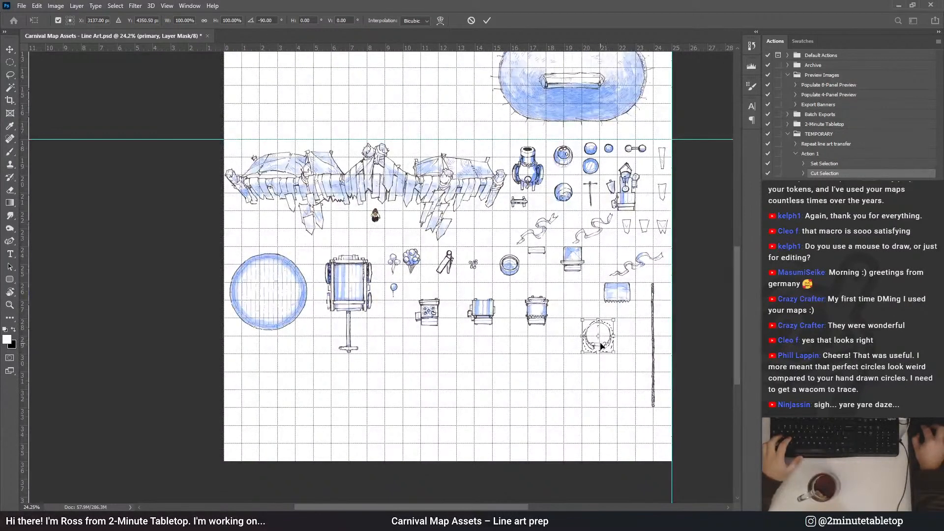
Move the round tent onto the entrance gate beside the character token for size comparison, and scale it up to 127.84%
drag(601, 347, 381, 208)
scroll(374, 209, up, 1)
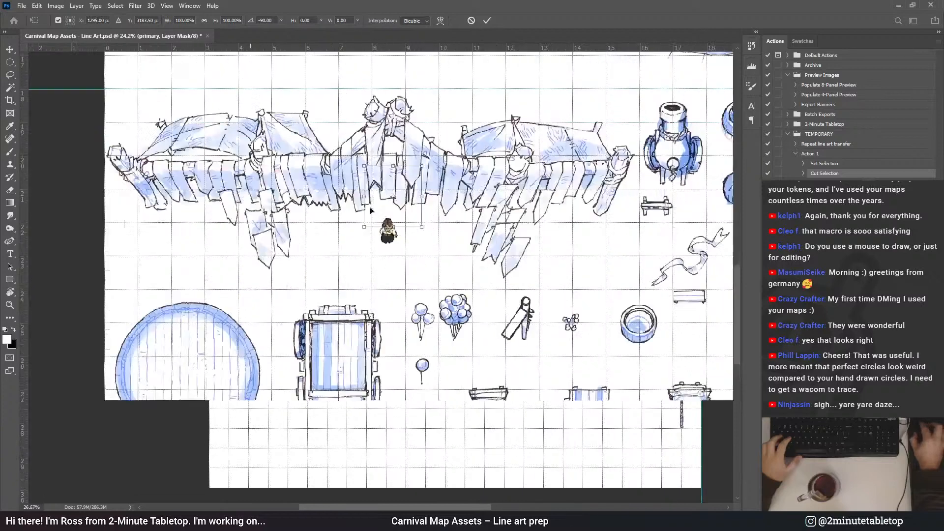
scroll(374, 211, up, 14)
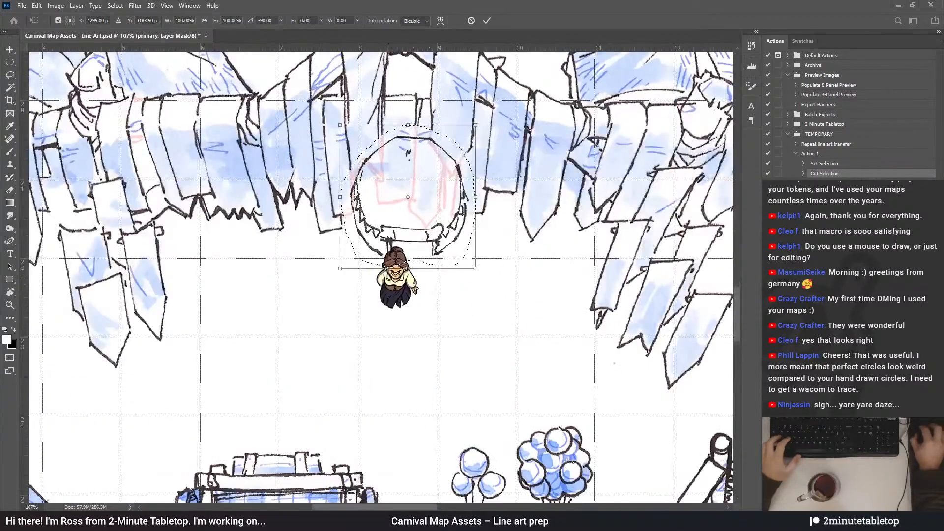
drag(476, 269, 522, 308)
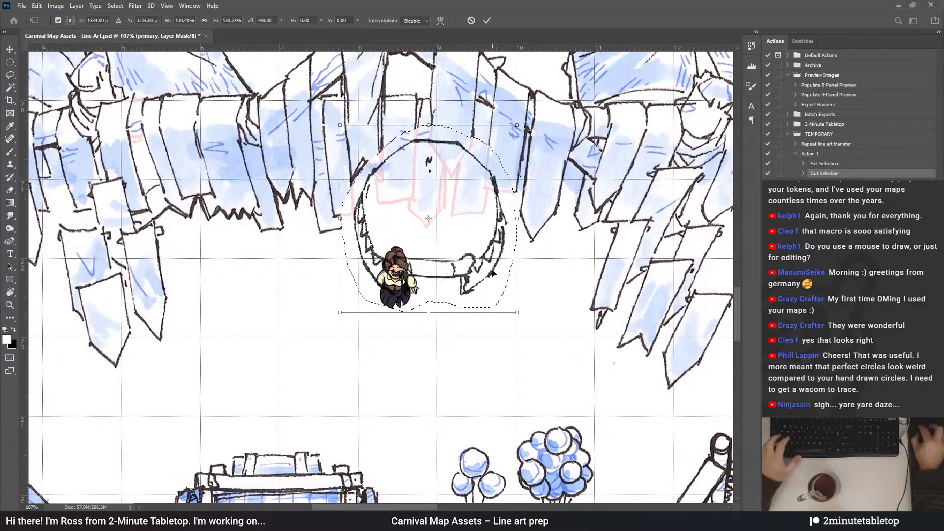
drag(489, 273, 494, 234)
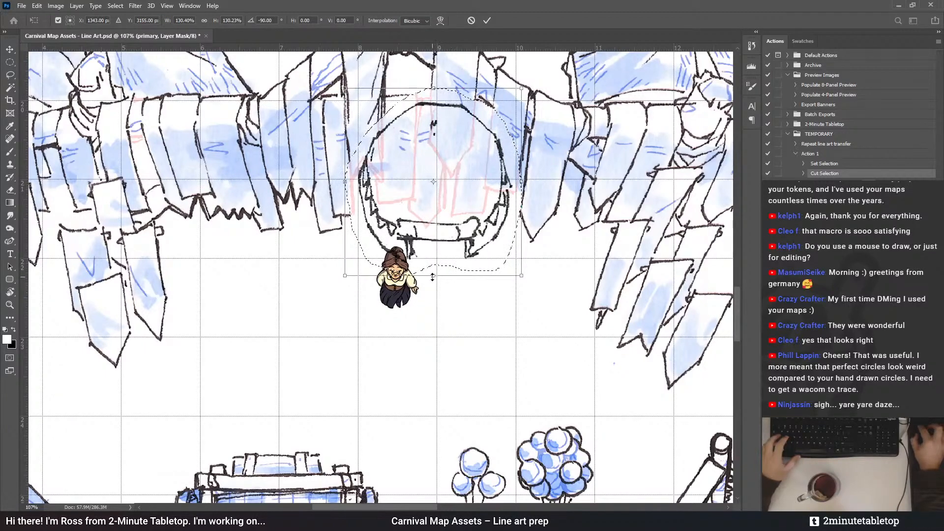
drag(433, 275, 434, 272)
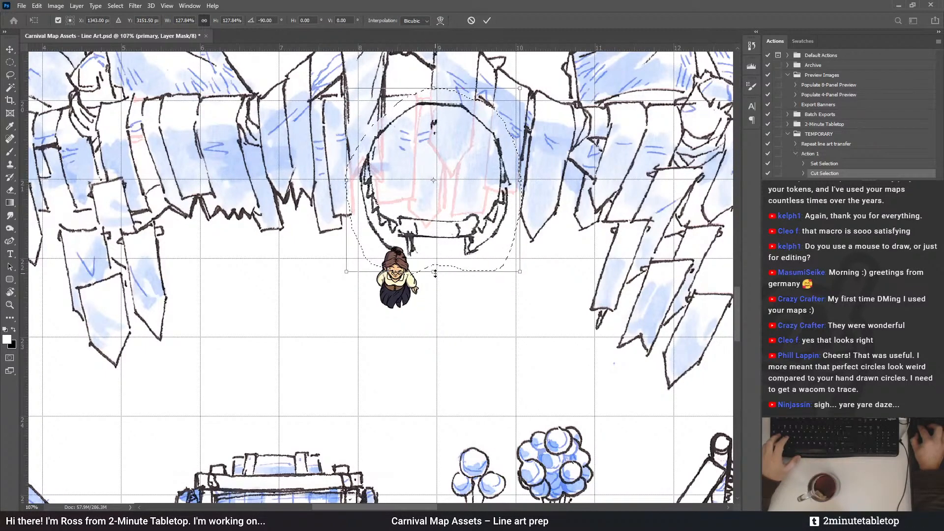
drag(495, 222, 498, 223)
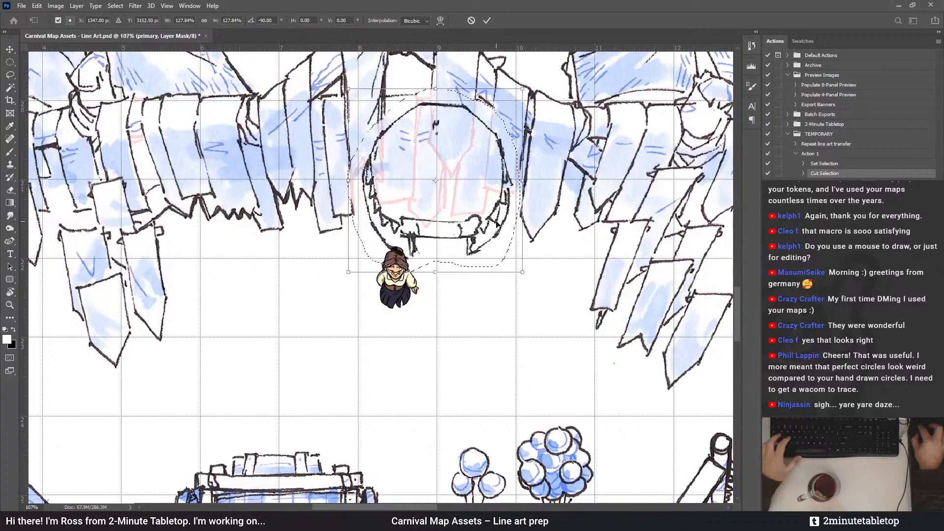
Move the enlarged round tent back below the rectangular awning and centre it on a grid intersection
scroll(310, 170, down, 6)
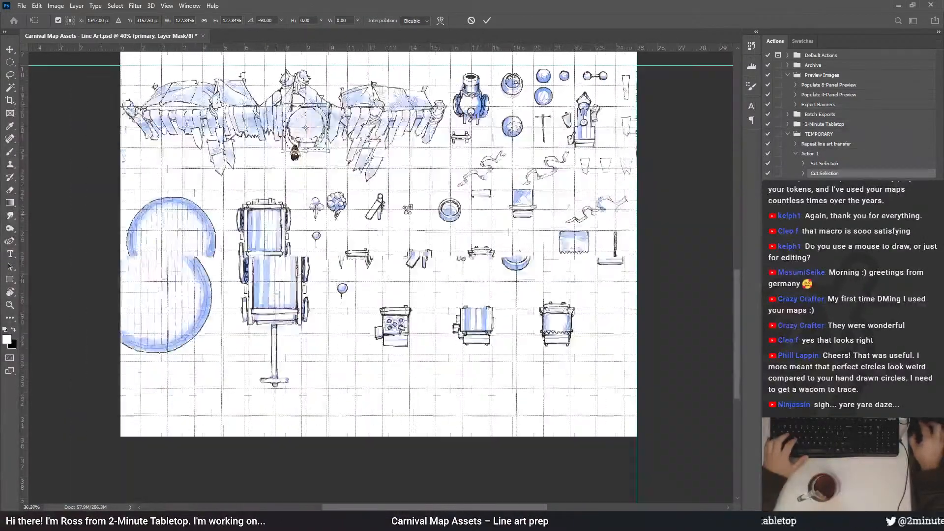
drag(309, 140, 577, 302)
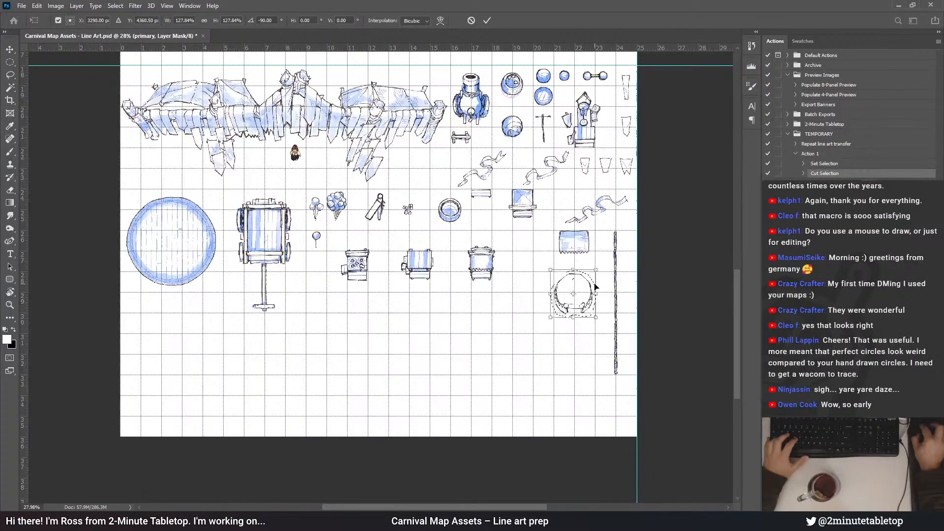
scroll(595, 286, up, 5)
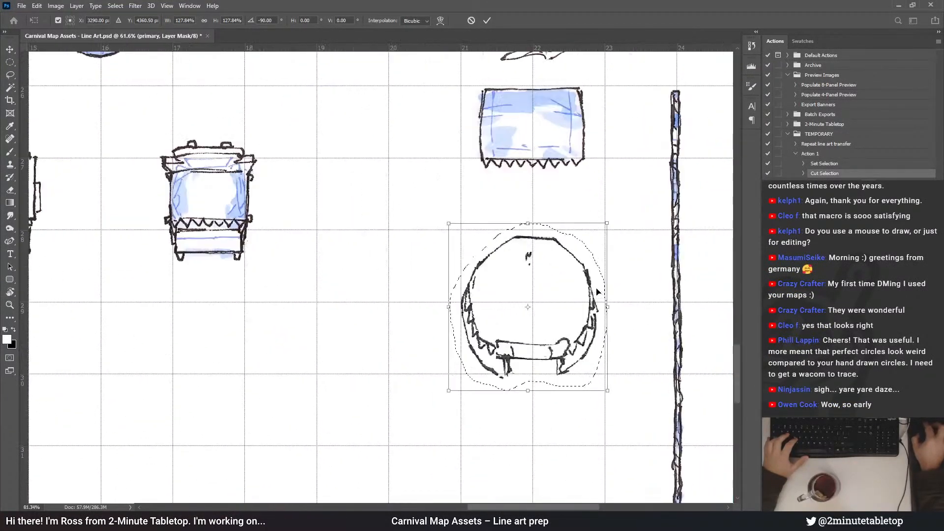
scroll(597, 292, up, 2)
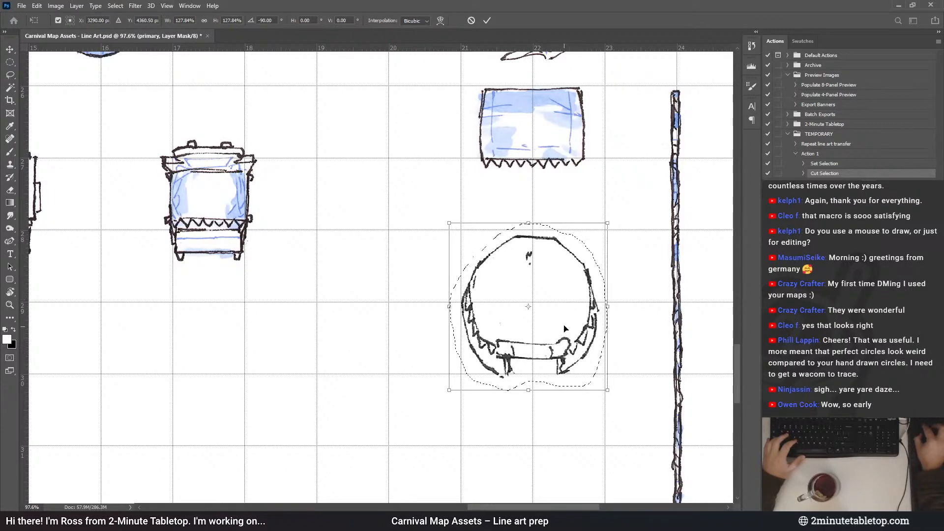
drag(564, 328, 569, 324)
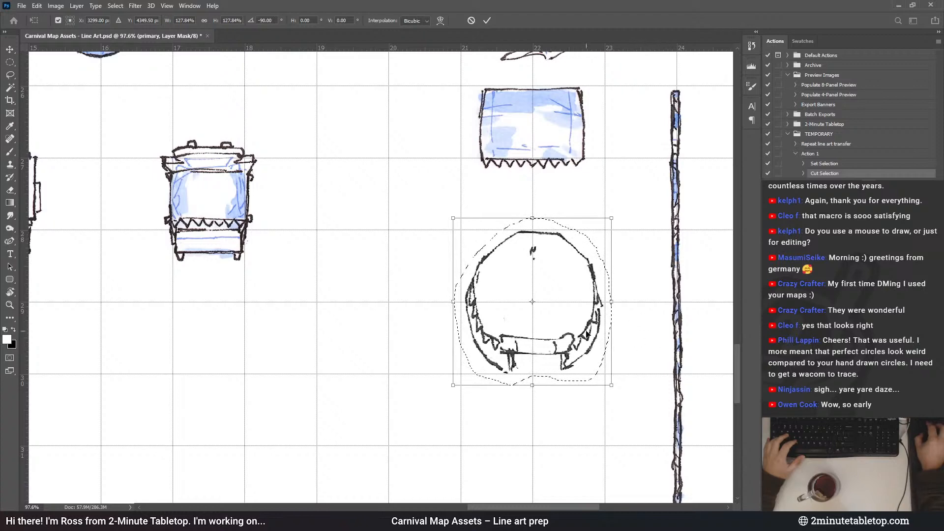
Reduce the round tent's scale to 126.37% to fit the two-square grid area, apply the transform, and deselect it
scroll(554, 321, up, 2)
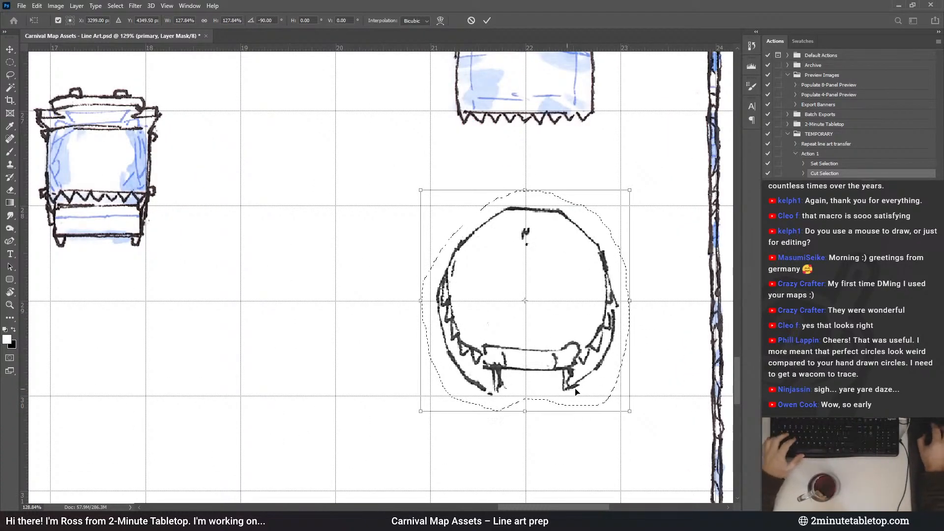
scroll(544, 301, up, 1)
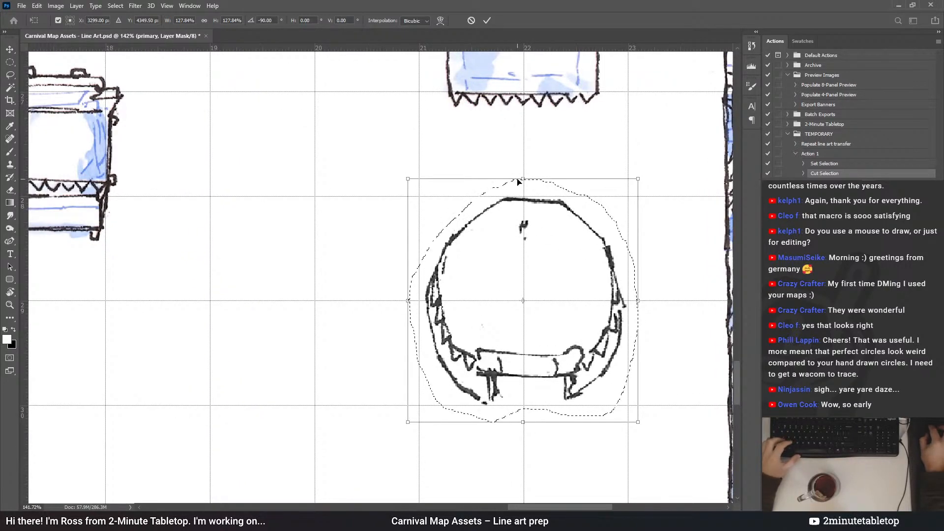
drag(523, 181, 523, 184)
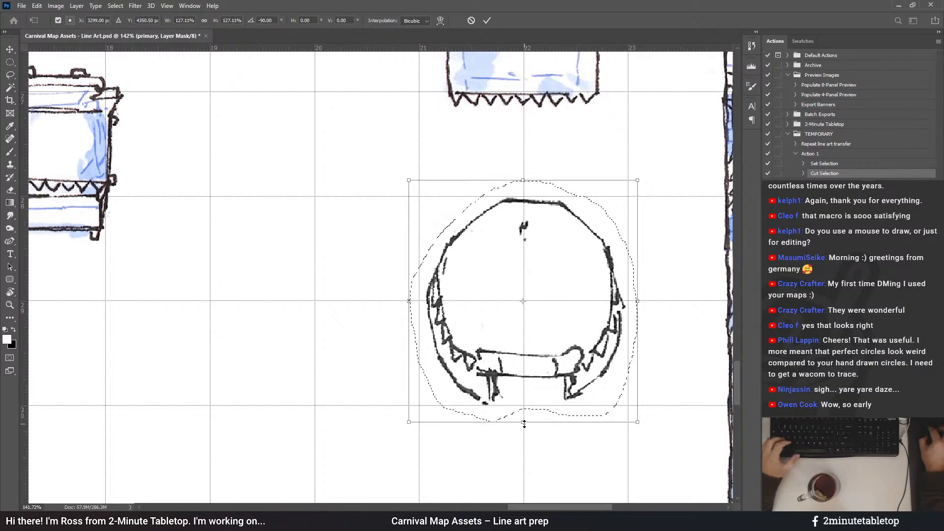
drag(524, 424, 527, 422)
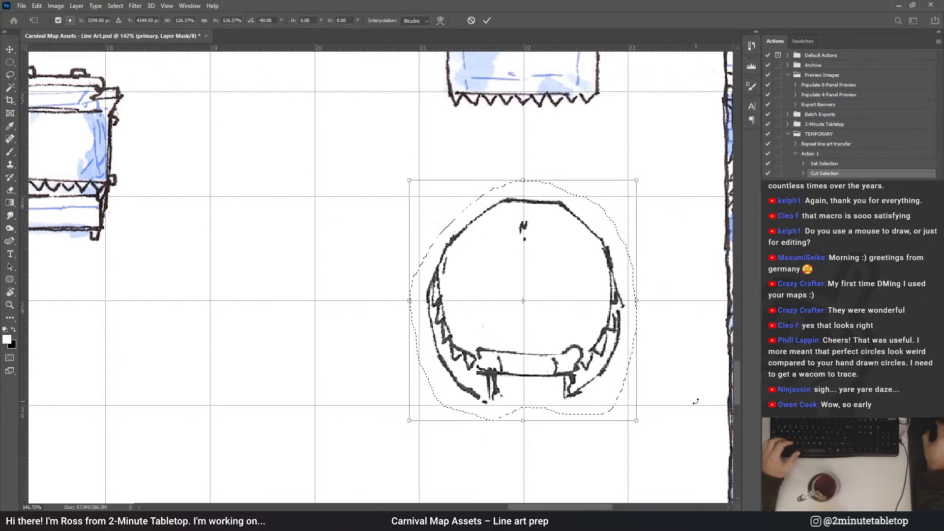
click(486, 21)
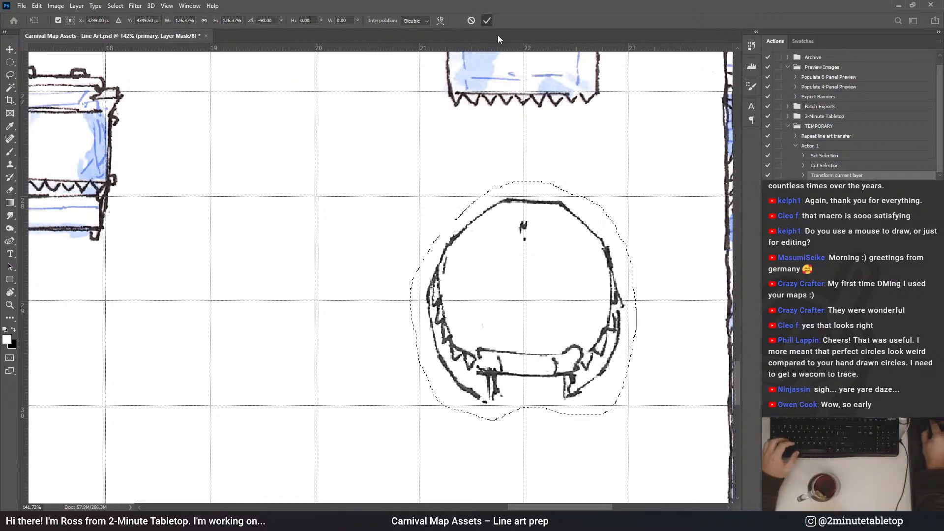
key(ctrl+d)
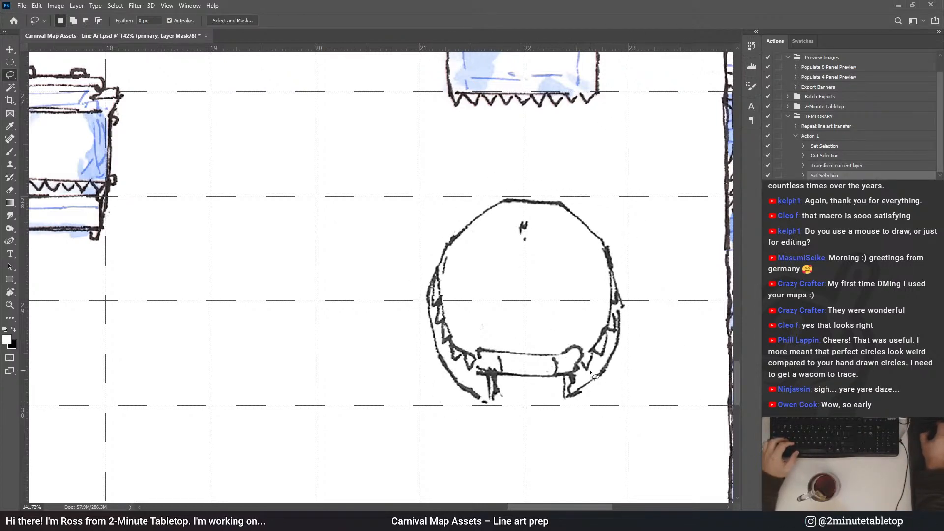
Run Repeat line art transfer to move the round tent's remaining layers to match its line art
scroll(623, 371, up, 2)
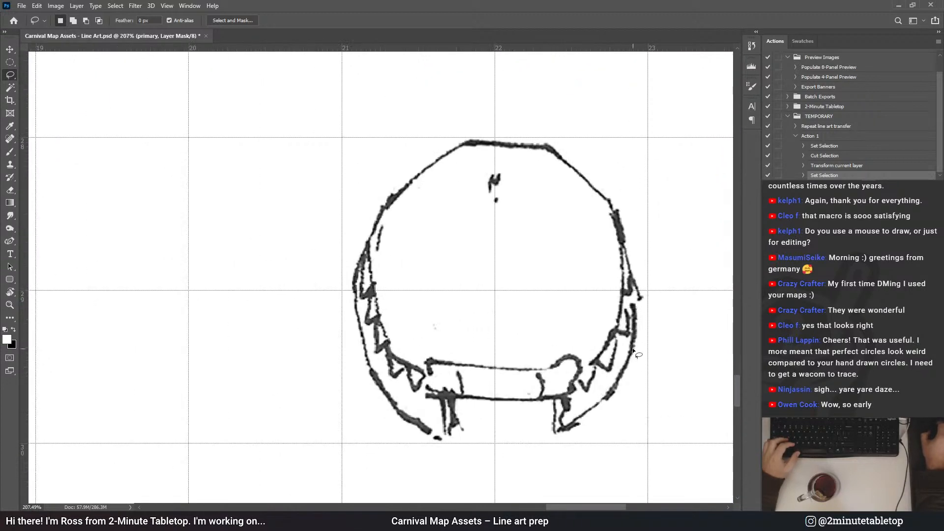
scroll(480, 403, down, 2)
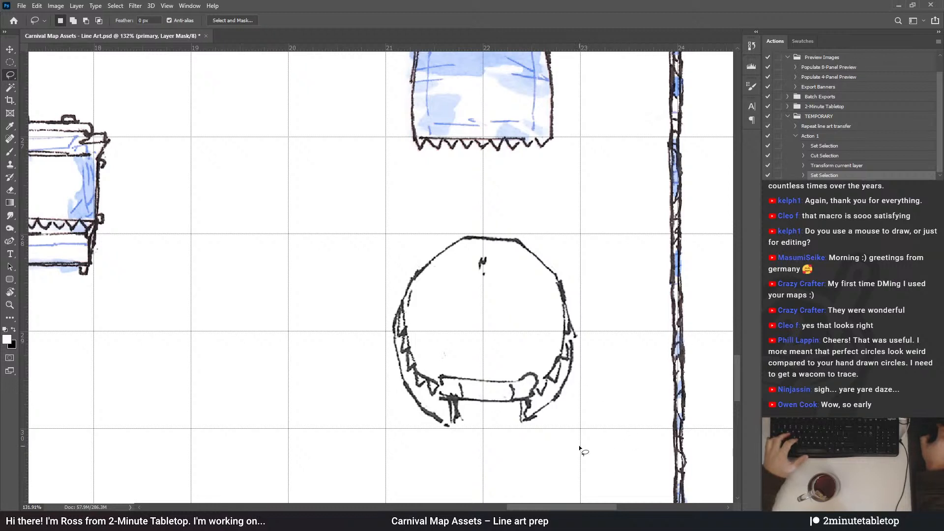
click(829, 126)
key(F2)
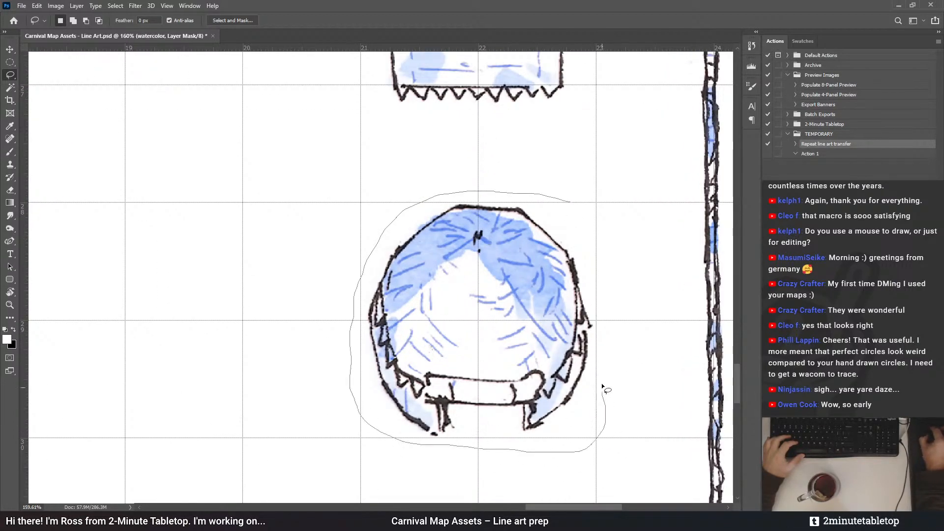
Lasso the round tent's watercolor and stretch it to about 109% width and 100.30% height to fill the outline, then apply and deselect
drag(603, 386, 581, 226)
key(ctrl+t)
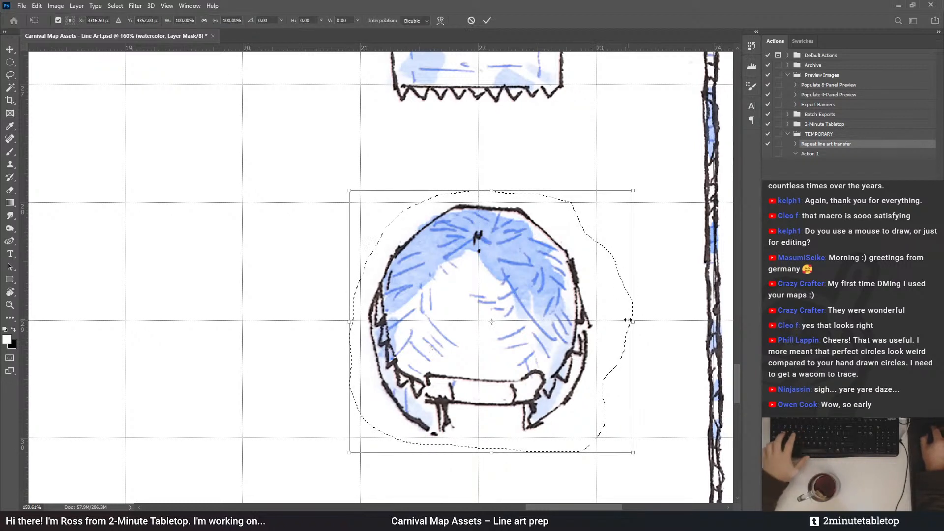
drag(632, 321, 647, 321)
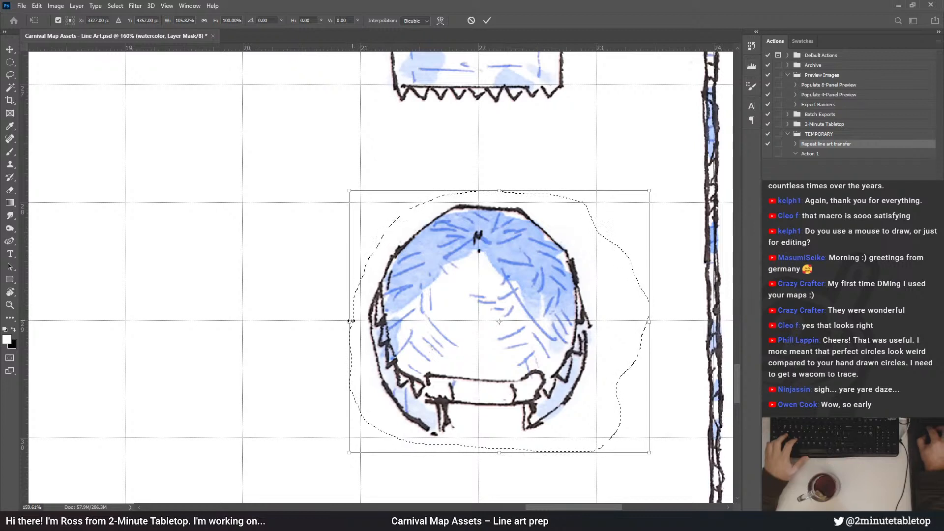
drag(349, 321, 344, 321)
drag(499, 190, 502, 188)
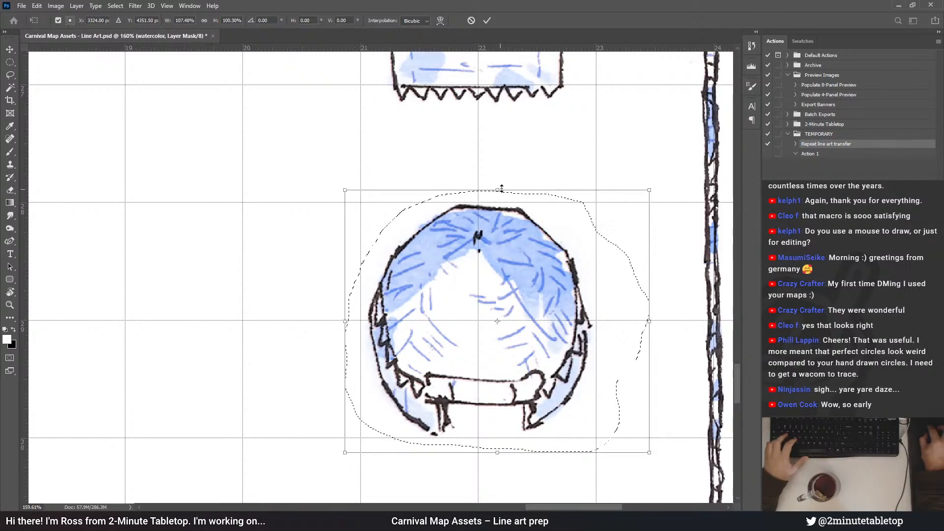
drag(649, 321, 653, 321)
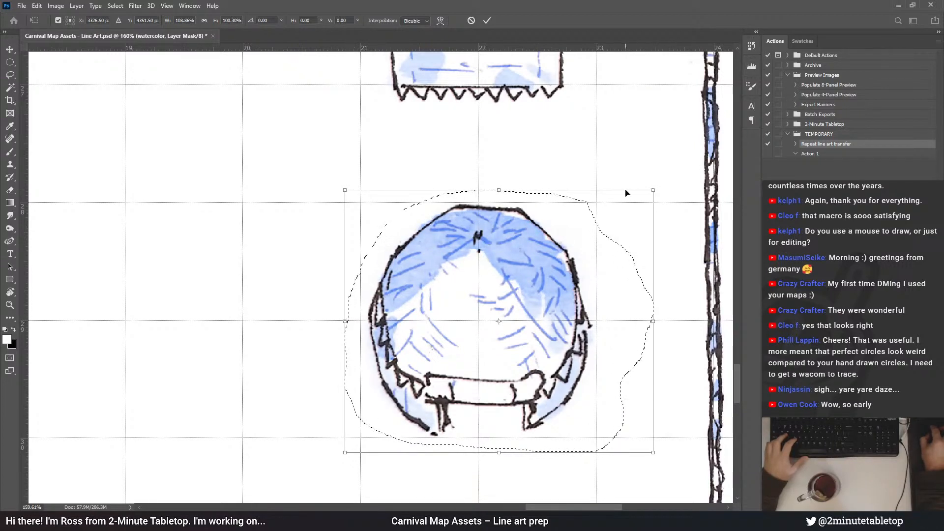
click(486, 20)
key(ctrl+d)
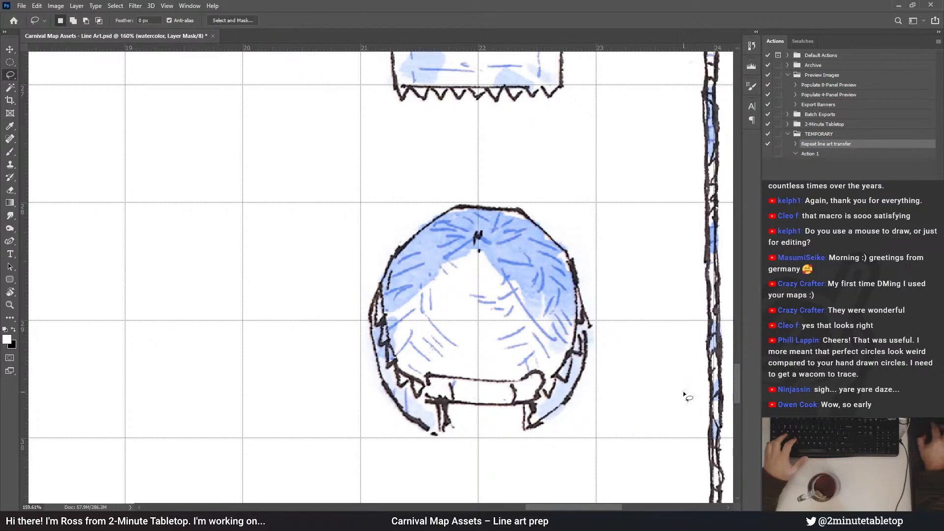
Return to the primary layer mask and select the fresh Action 1
click(810, 154)
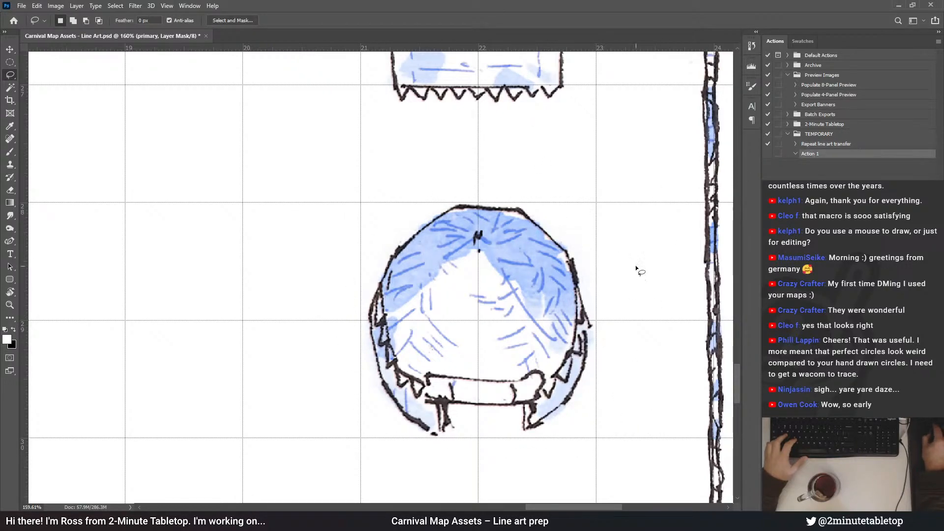
scroll(617, 293, down, 3)
scroll(617, 394, down, 3)
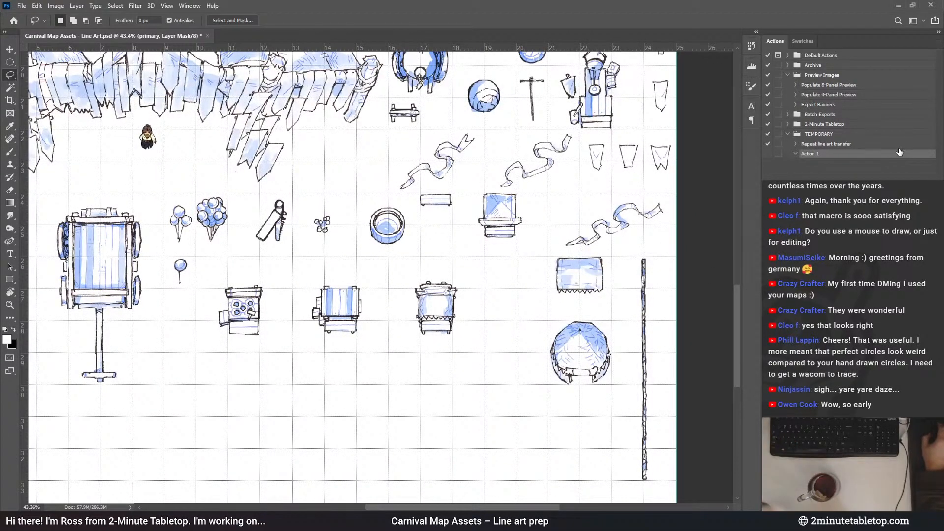
Lasso around the peaked-canopy stall and its counter, between the stone ring and the large oval tent
scroll(428, 477, down, 1)
scroll(428, 477, down, 1)
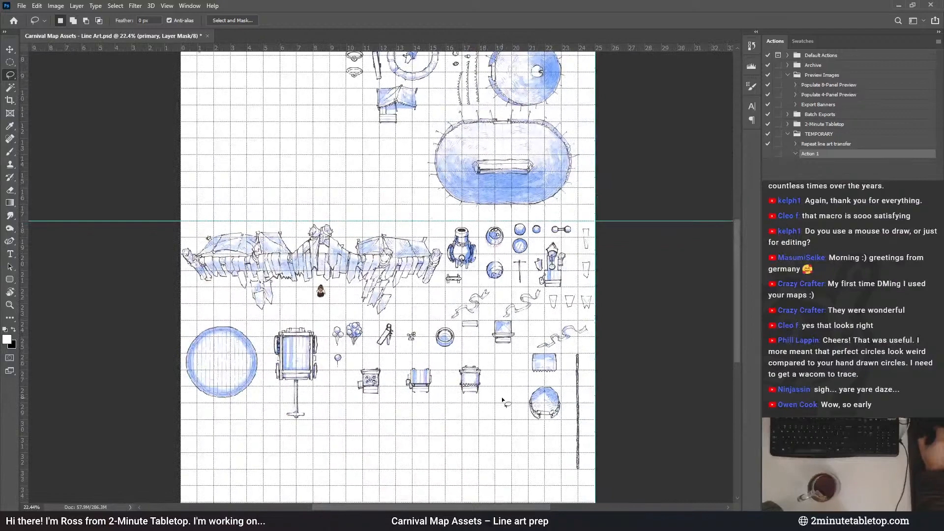
scroll(502, 397, up, 1)
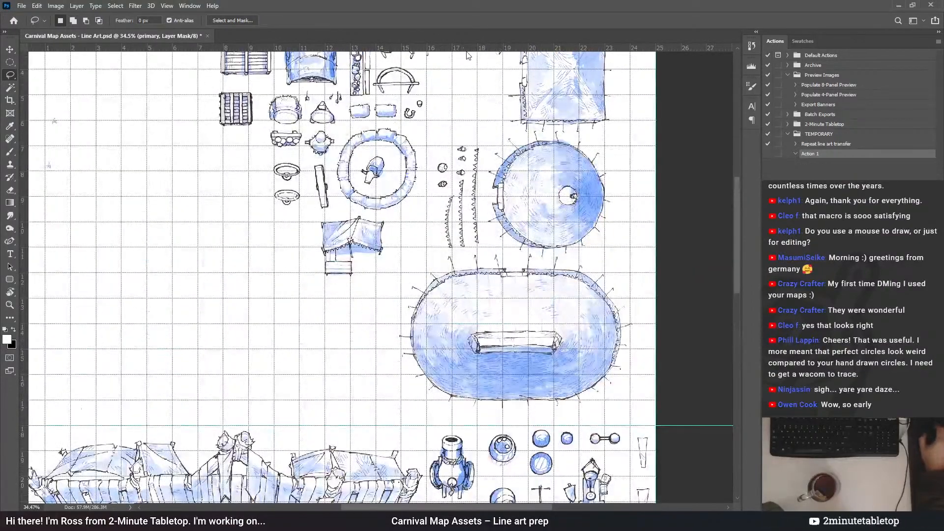
scroll(344, 266, up, 3)
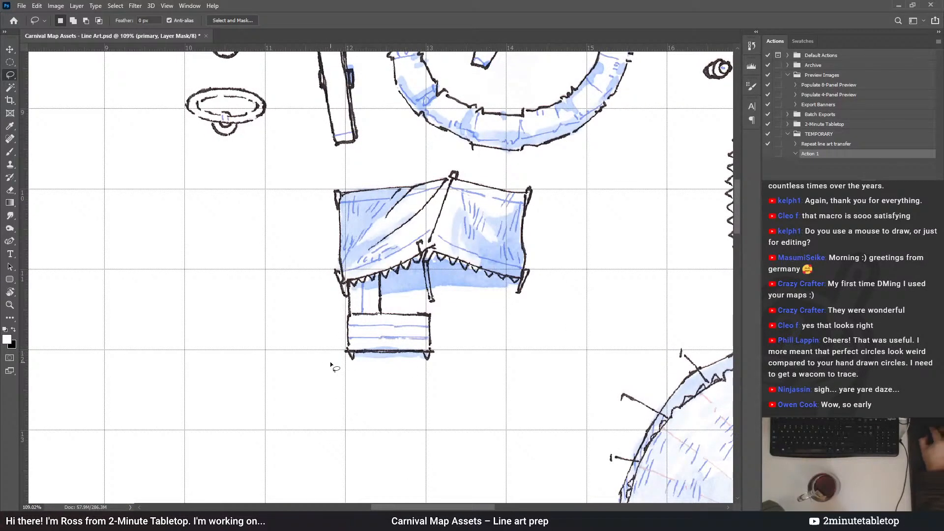
mouse_move(330, 363)
mouse_down()
mouse_move(434, 368)
mouse_move(463, 346)
mouse_up()
mouse_move(498, 307)
mouse_down()
mouse_move(541, 301)
mouse_move(560, 279)
mouse_up()
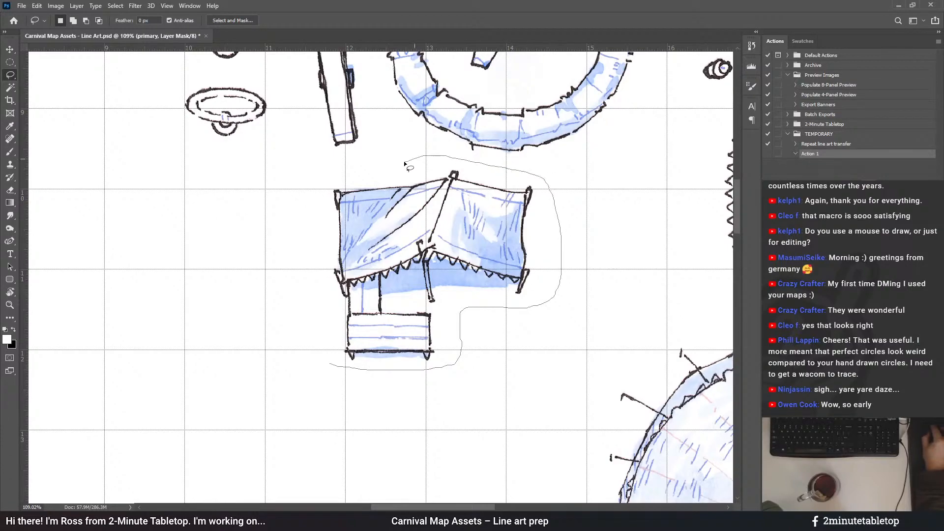
drag(310, 308, 312, 320)
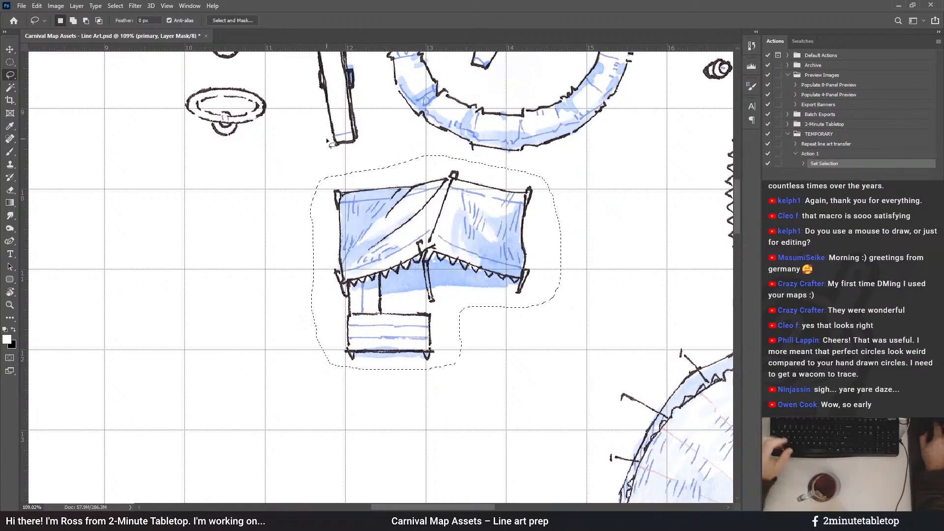
Move the peaked-canopy stall's line art down the sheet to just below the round tent, line it up with the grid, and deselect
scroll(295, 94, down, 5)
scroll(295, 95, down, 3)
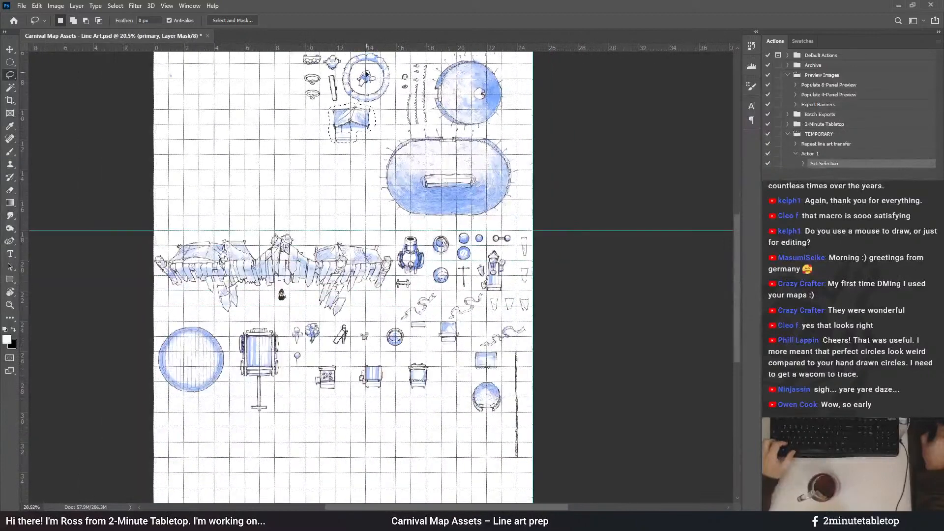
mouse_move(359, 123)
mouse_down()
mouse_move(426, 416)
mouse_move(467, 430)
mouse_move(446, 426)
mouse_up()
scroll(445, 420, up, 4)
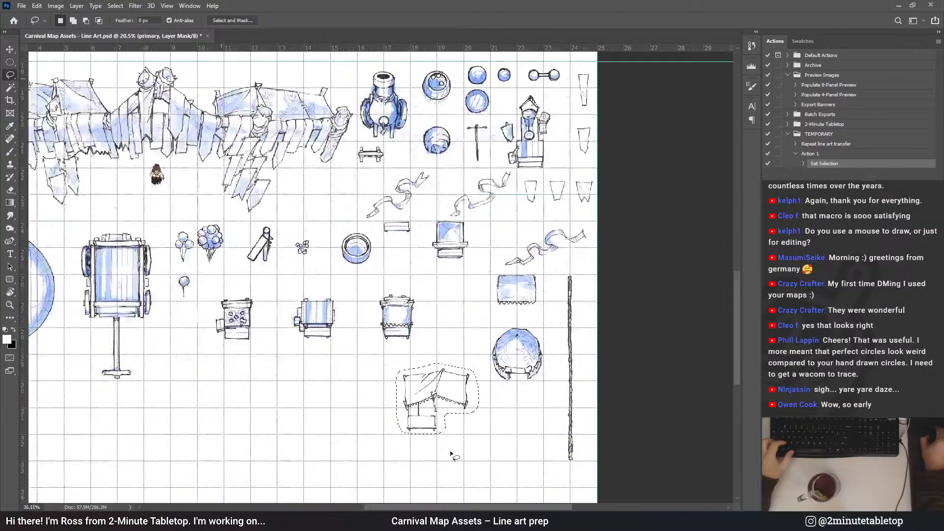
scroll(344, 345, down, 2)
scroll(450, 344, up, 2)
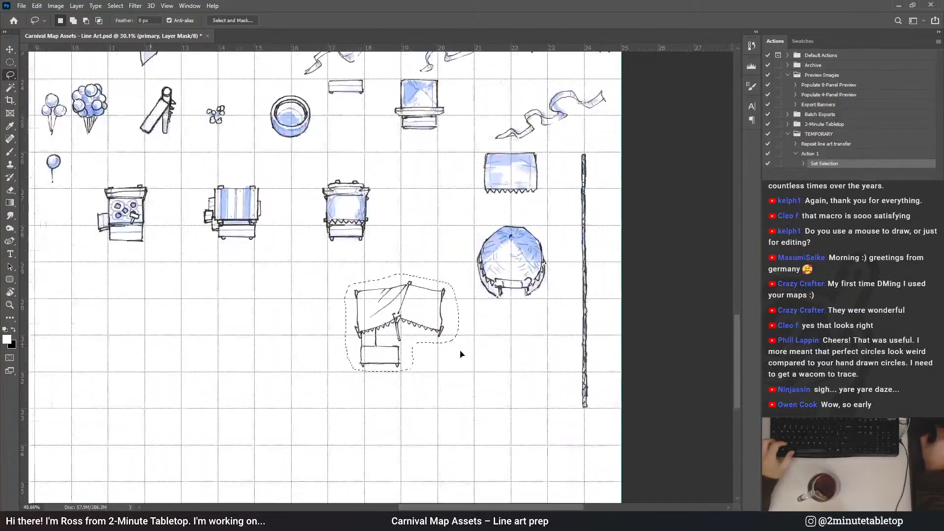
mouse_move(440, 329)
mouse_down()
mouse_move(451, 313)
mouse_move(570, 358)
mouse_move(540, 360)
mouse_move(548, 359)
mouse_up()
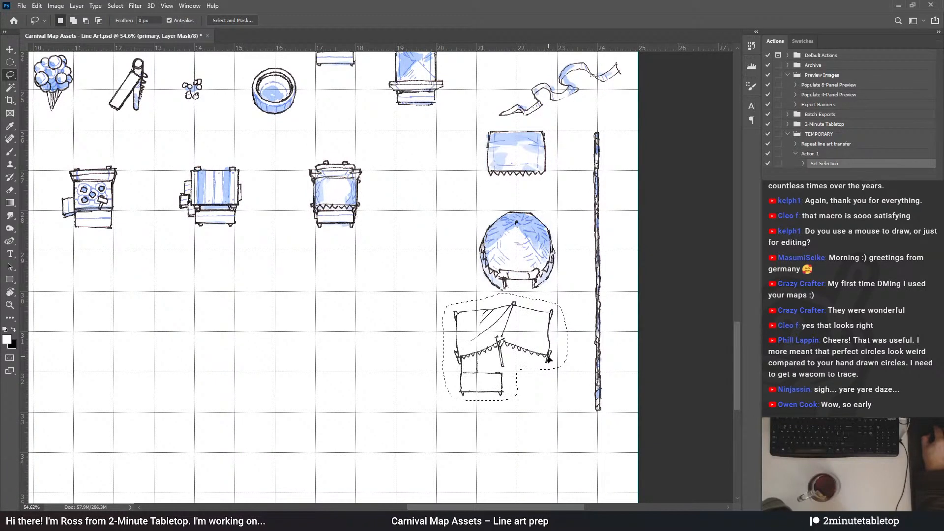
drag(494, 383, 571, 377)
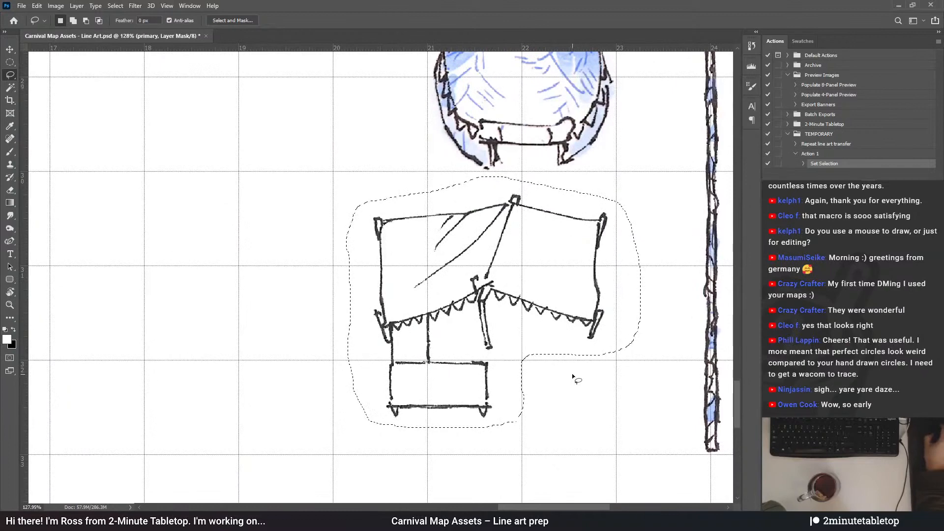
drag(421, 380, 426, 354)
scroll(233, 382, down, 4)
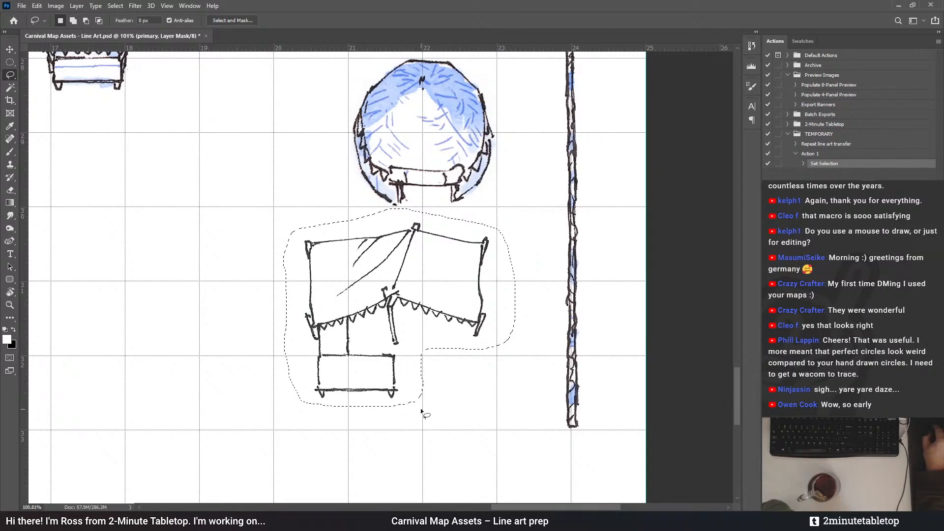
key(ctrl+x)
key(ctrl+d)
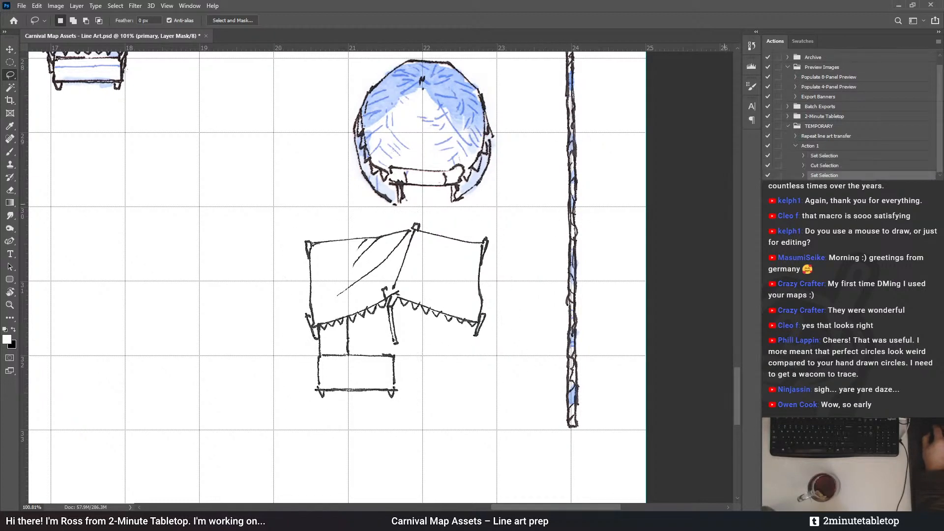
Run Repeat line art transfer to move the stall's remaining layers to match, and reselect the fresh Action 1
click(835, 139)
key(F2)
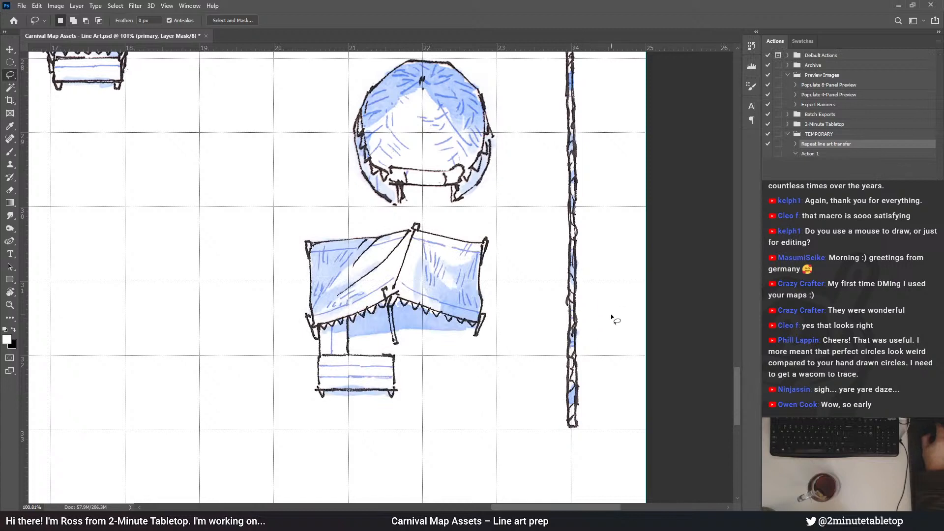
click(821, 154)
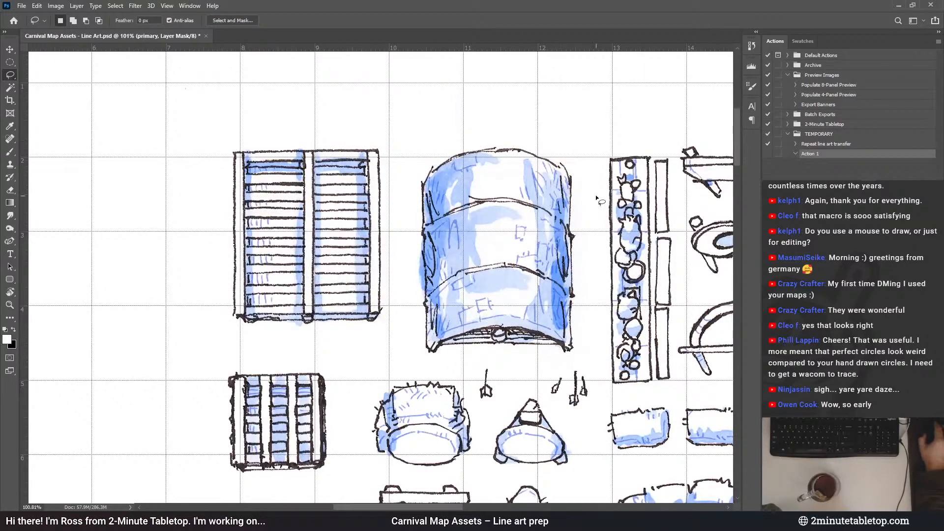
Lasso the large two-column slatted panel and move its line art to the empty area below the round plank platform
scroll(371, 123, down, 3)
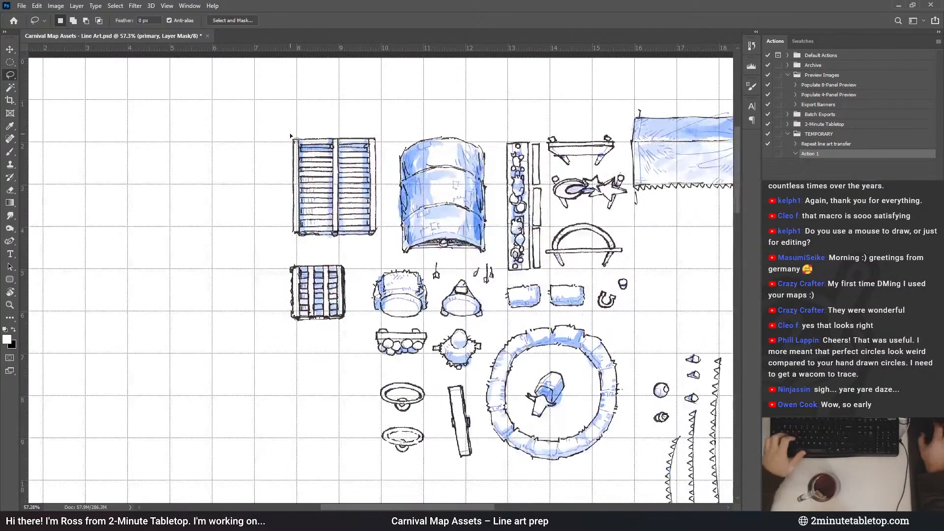
scroll(312, 149, up, 3)
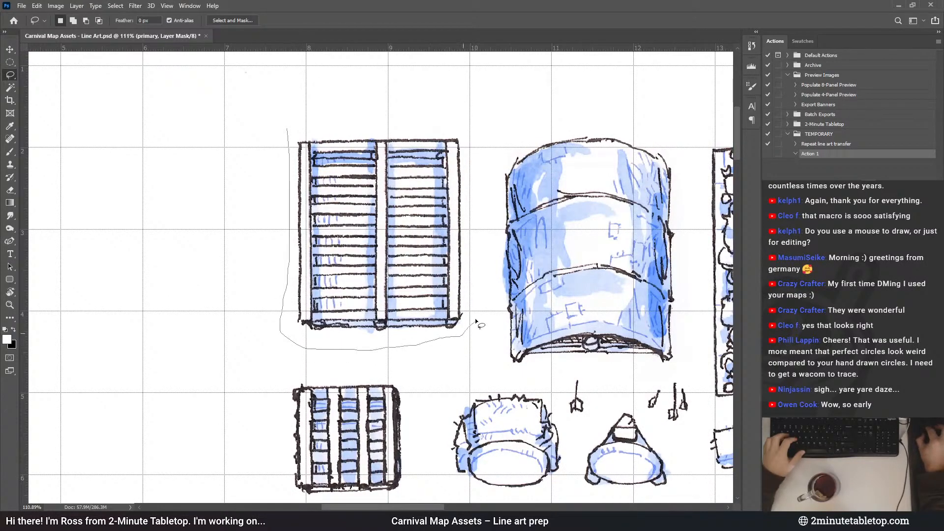
mouse_move(358, 119)
mouse_down()
mouse_move(319, 120)
mouse_move(491, 369)
mouse_move(504, 438)
mouse_move(339, 453)
mouse_move(312, 431)
mouse_up()
scroll(404, 101, down, 6)
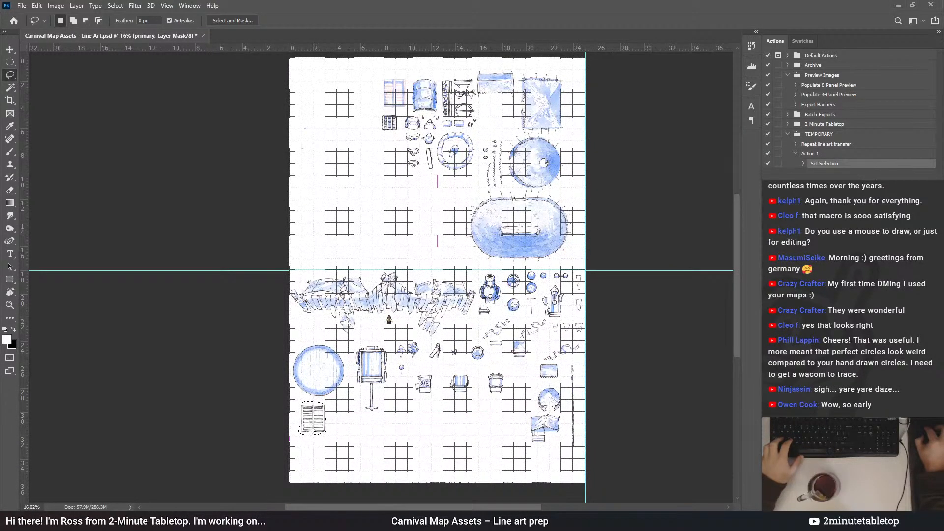
scroll(310, 435, up, 8)
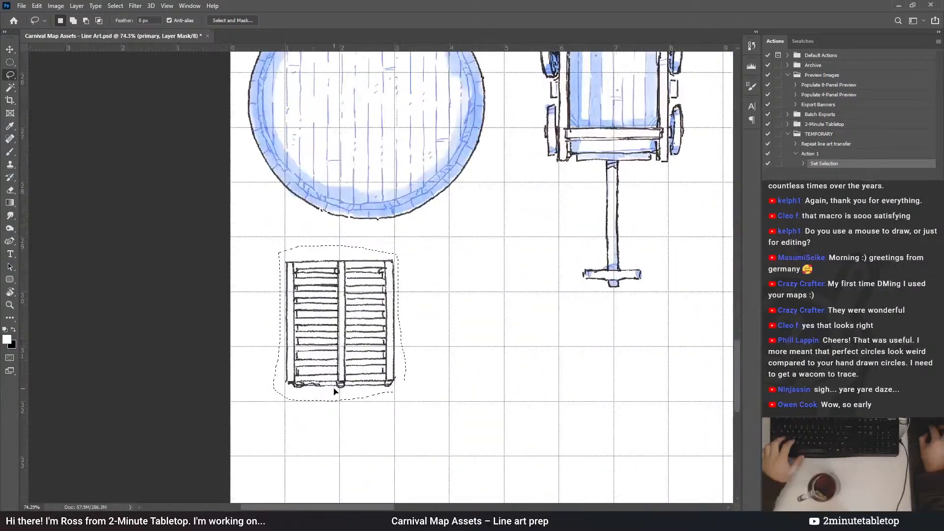
Try placing the slatted panel's line art over the wagon bed, nudging it up and down to compare the fit
mouse_move(339, 383)
mouse_down()
mouse_move(342, 355)
mouse_move(362, 409)
mouse_move(466, 252)
mouse_up()
scroll(320, 467, down, 3)
scroll(320, 467, down, 3)
scroll(432, 428, up, 2)
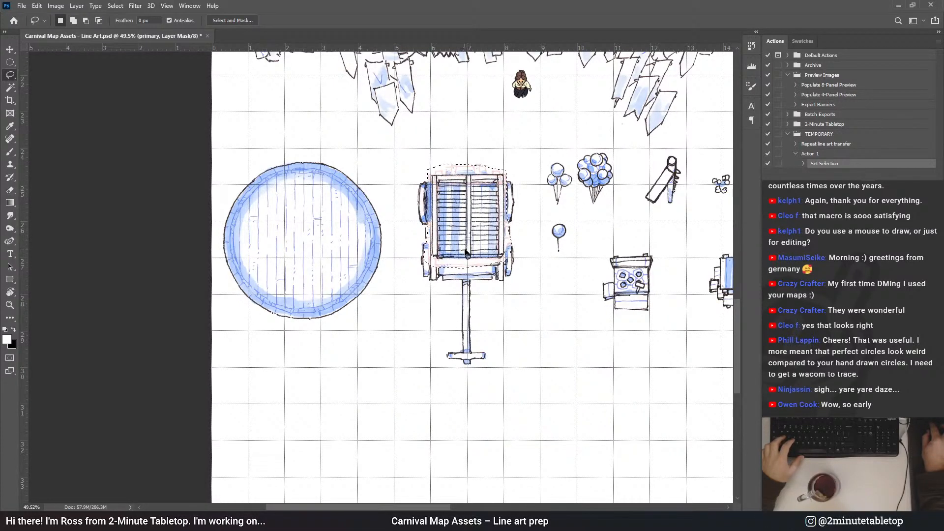
scroll(514, 167, up, 5)
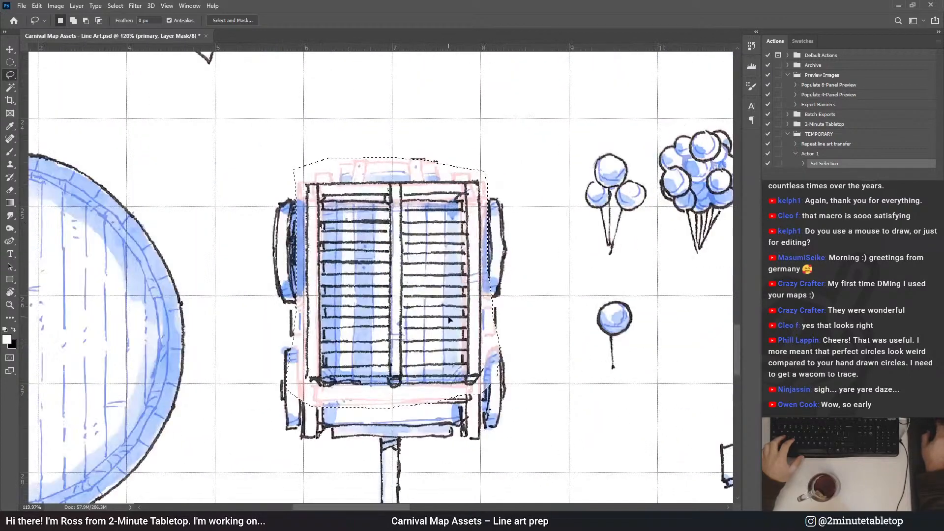
key(ctrl+shift+Up)
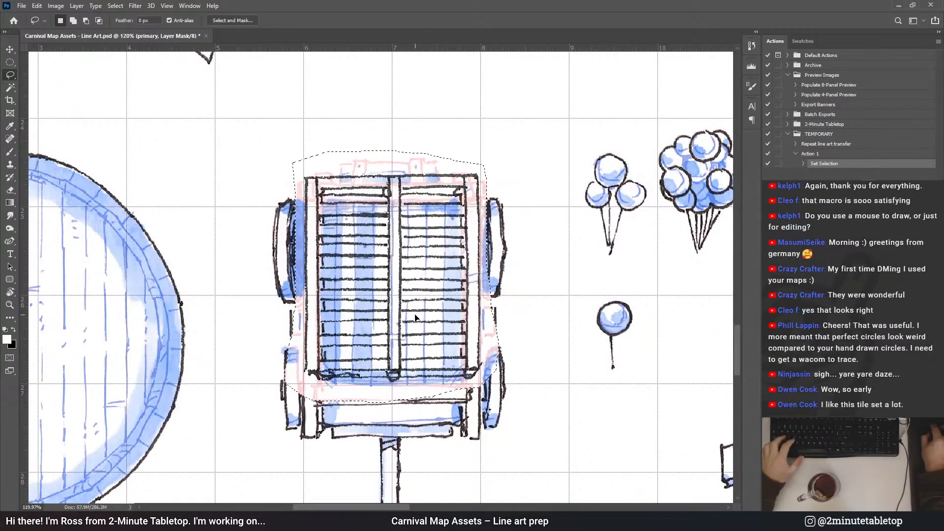
key(ctrl+shift+Down)
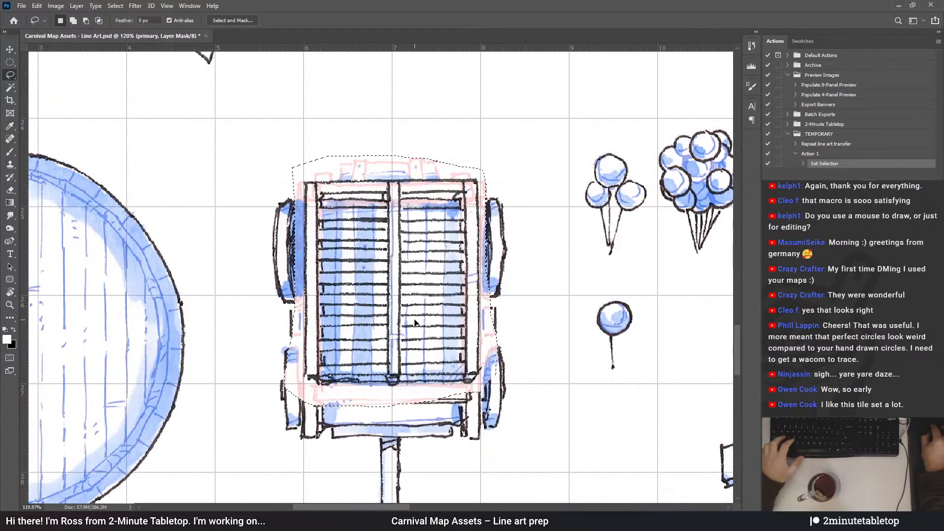
scroll(370, 43, down, 3)
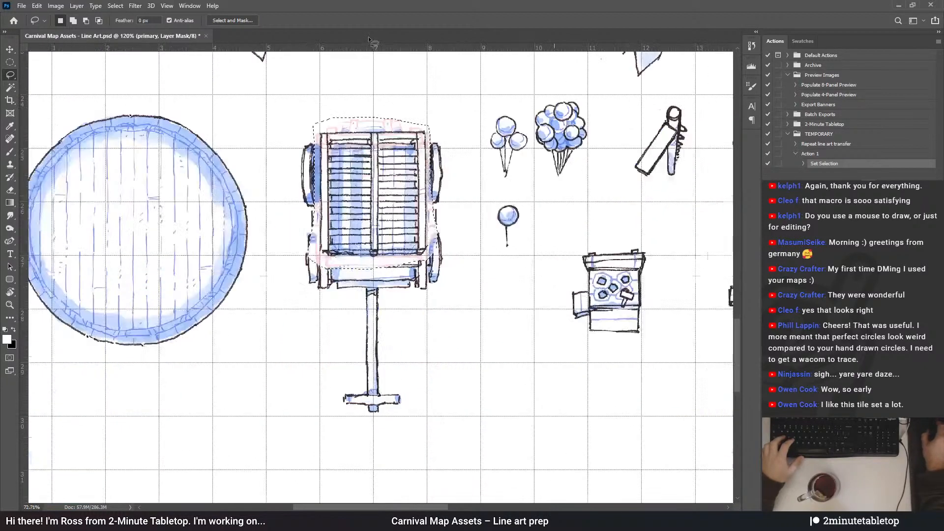
scroll(553, 181, down, 3)
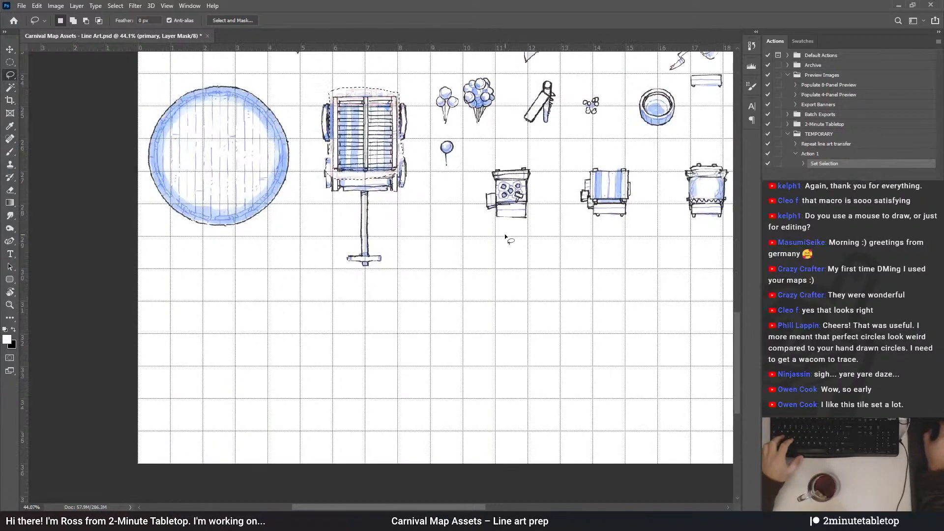
scroll(364, 216, up, 3)
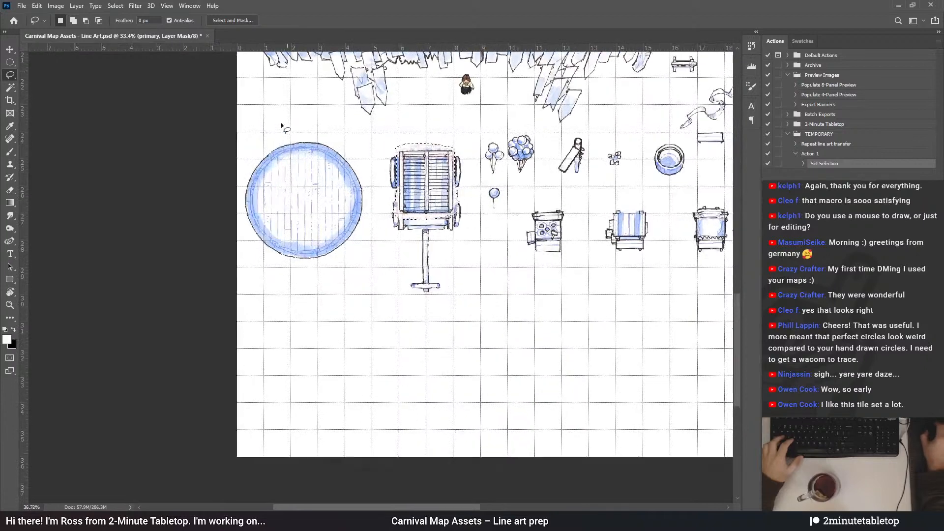
scroll(364, 216, up, 2)
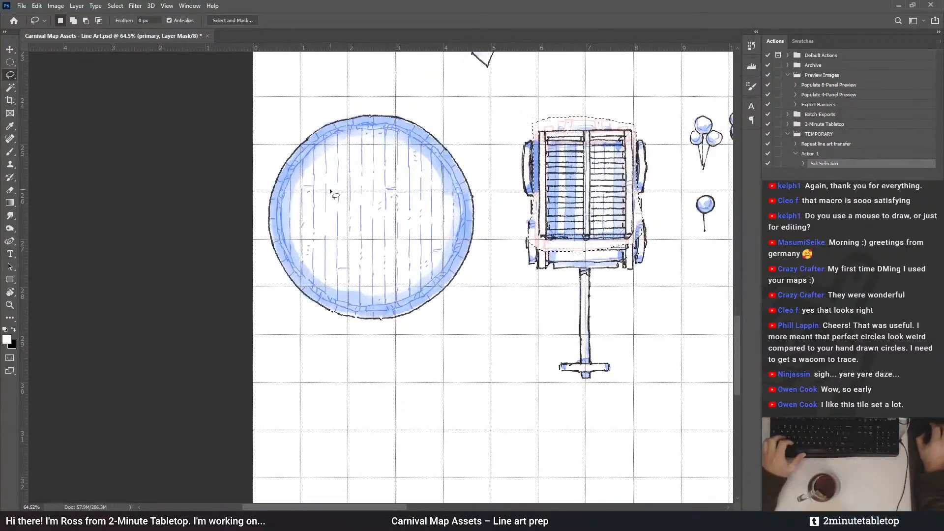
scroll(338, 264, up, 2)
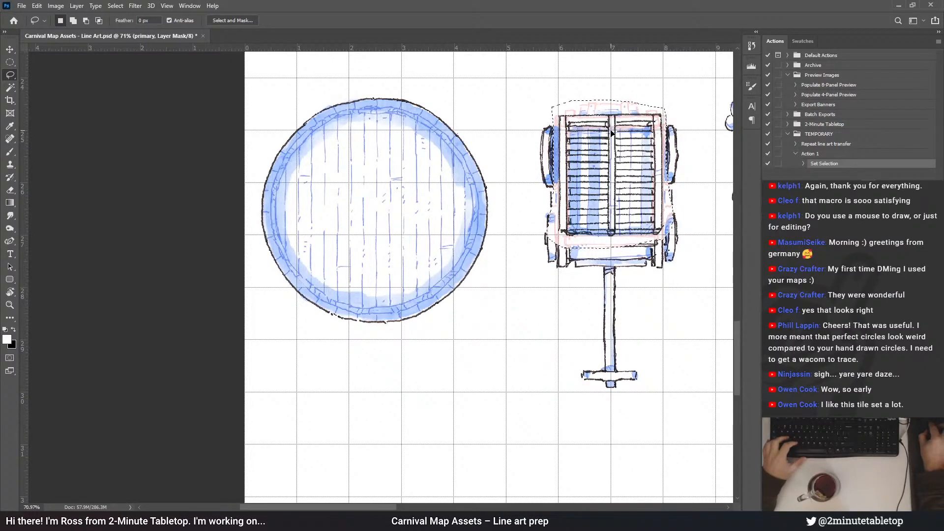
Move the slatted panel's line art off the wagon to below the round platform, flush with the sheet's left edge
mouse_move(611, 132)
mouse_down()
mouse_move(610, 162)
mouse_move(390, 378)
mouse_move(348, 394)
mouse_up()
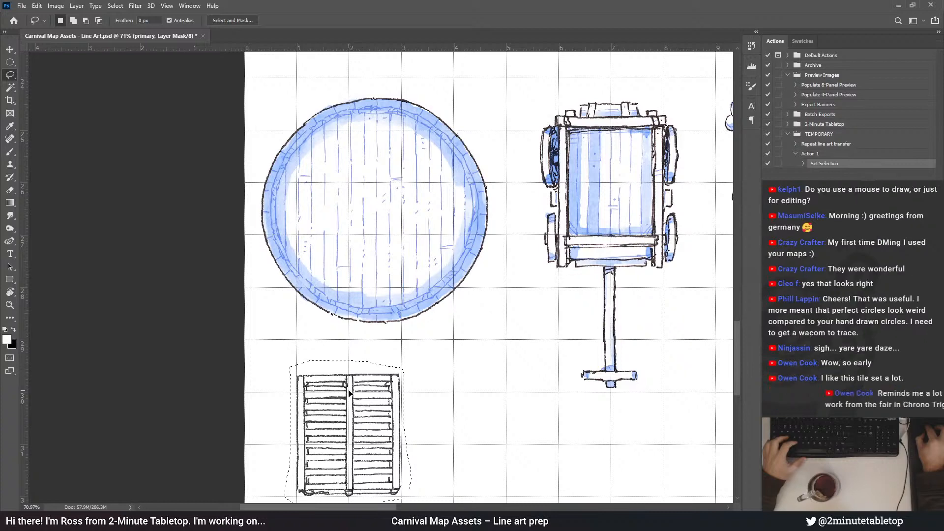
drag(349, 393, 298, 395)
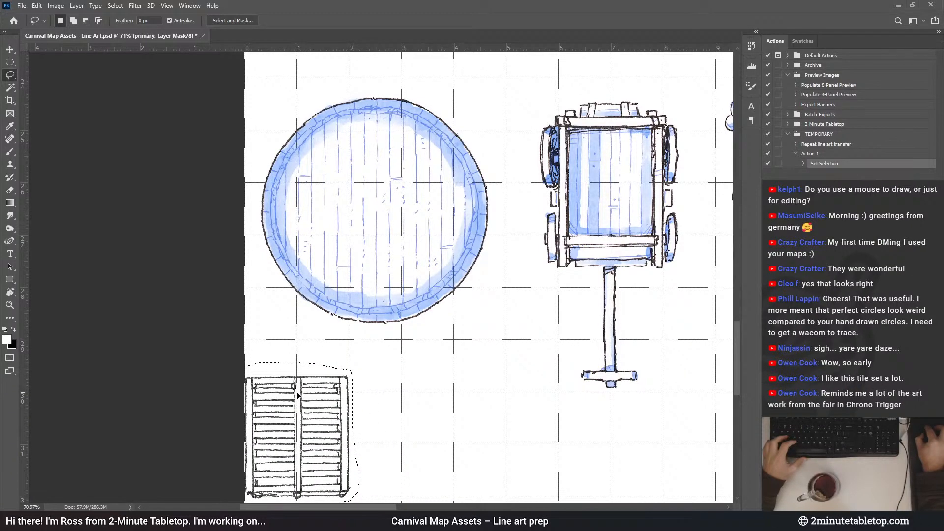
scroll(439, 278, up, 8)
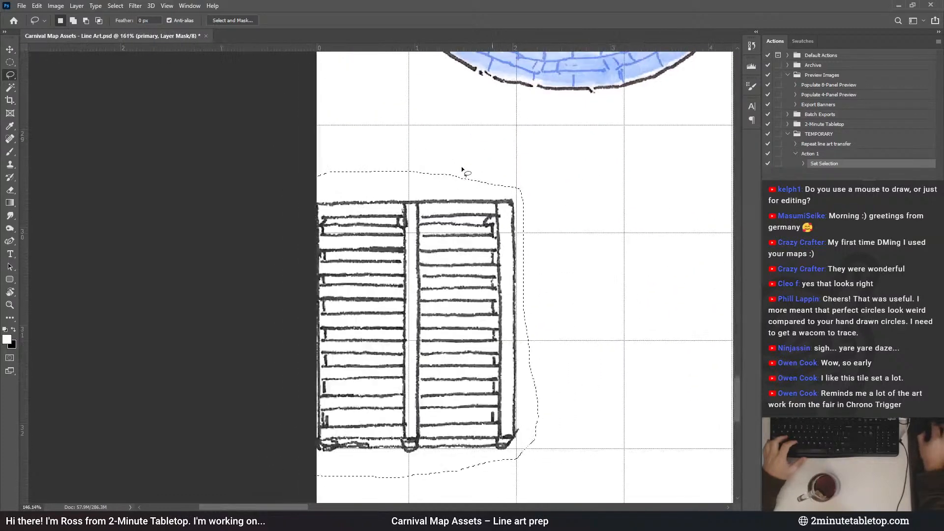
Transform the slatted panel's line art, scaling it to 98.14% height and 98.36% width to fit the grid squares
key(ctrl+t)
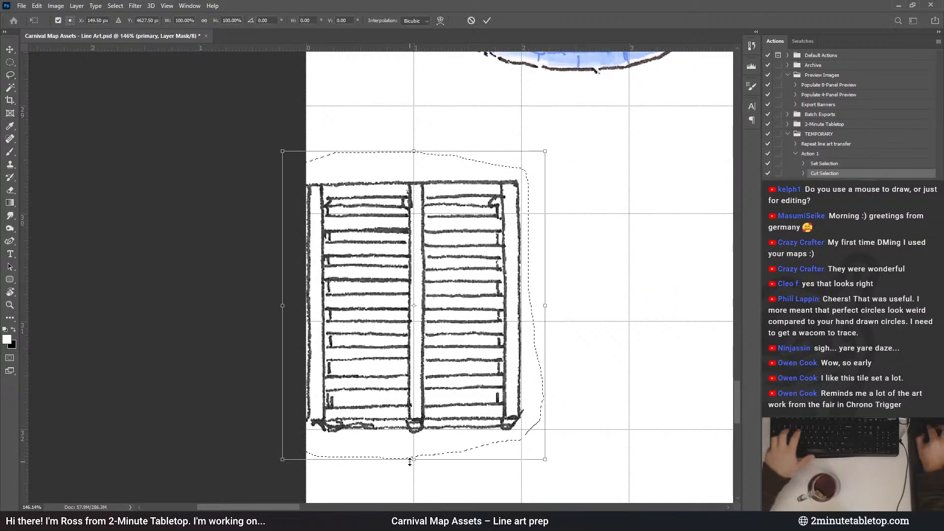
drag(413, 459, 412, 452)
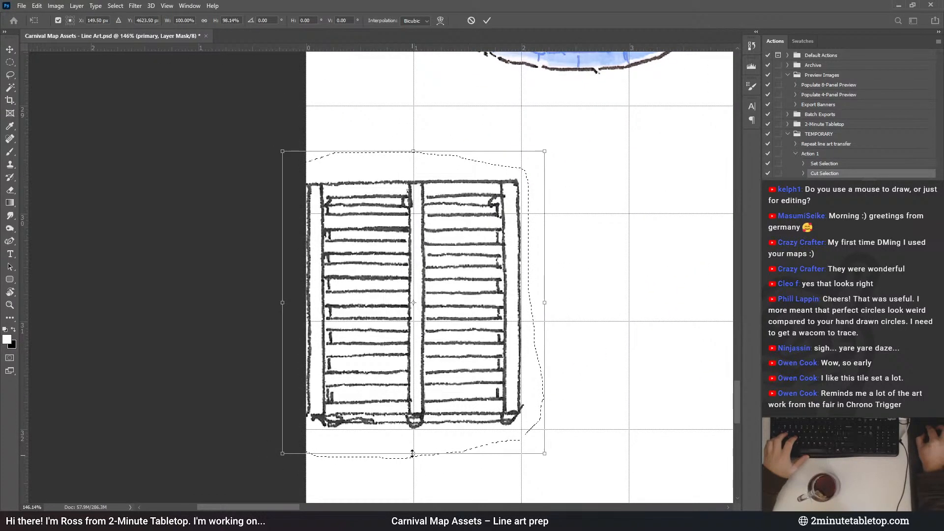
scroll(498, 353, up, 1)
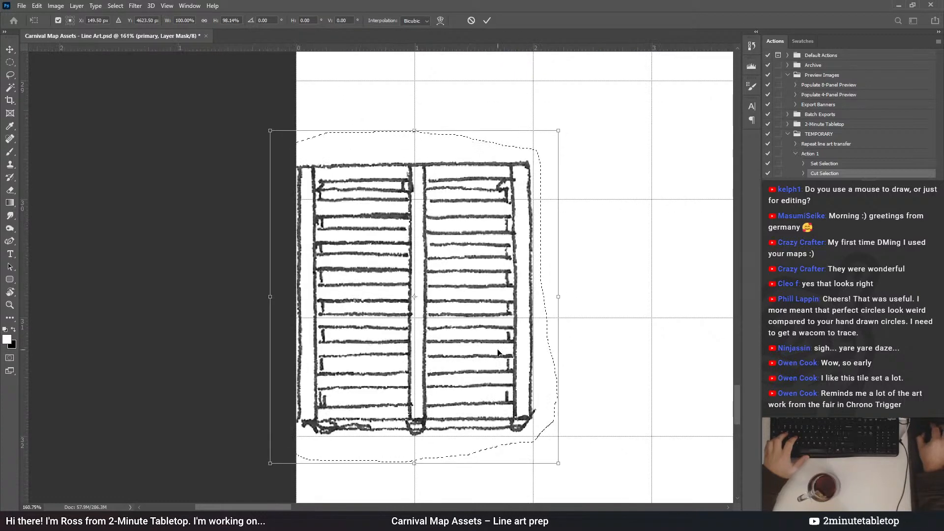
drag(561, 297, 561, 299)
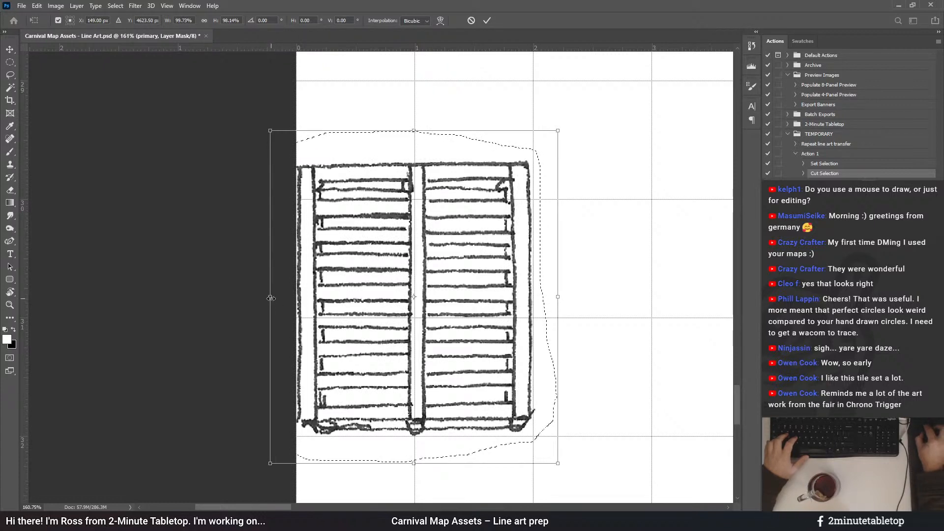
drag(271, 298, 271, 300)
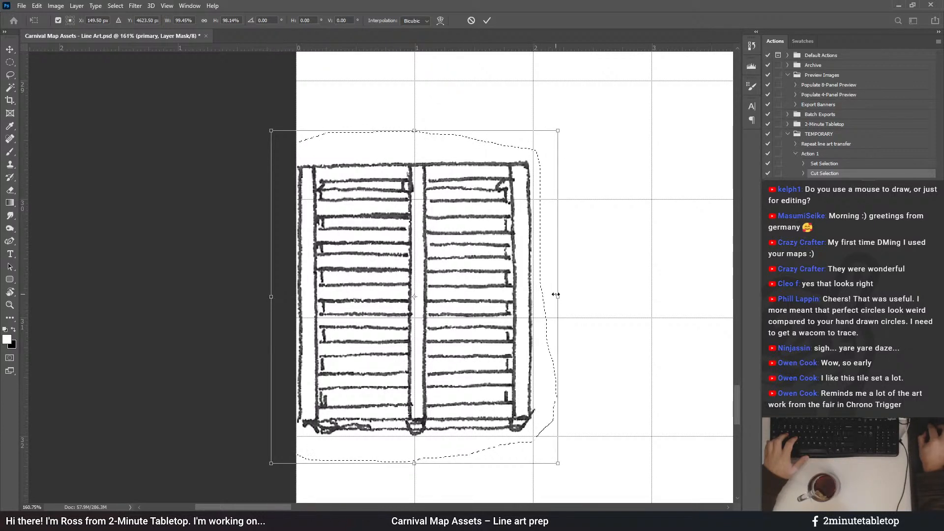
drag(557, 295, 554, 296)
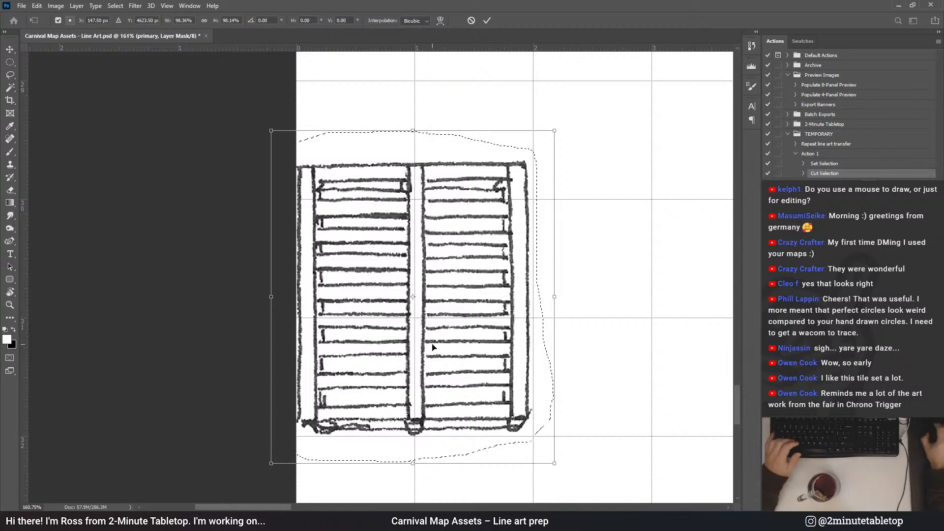
Try the resized slatted panel over the wagon bed to compare the fit, and return it to the sheet's left edge
scroll(432, 347, down, 3)
scroll(471, 379, up, 4)
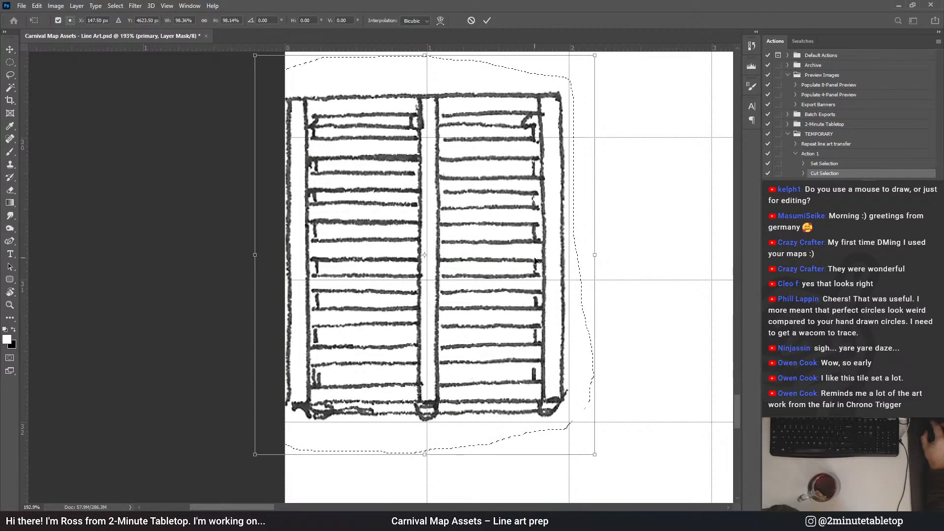
scroll(490, 294, up, 2)
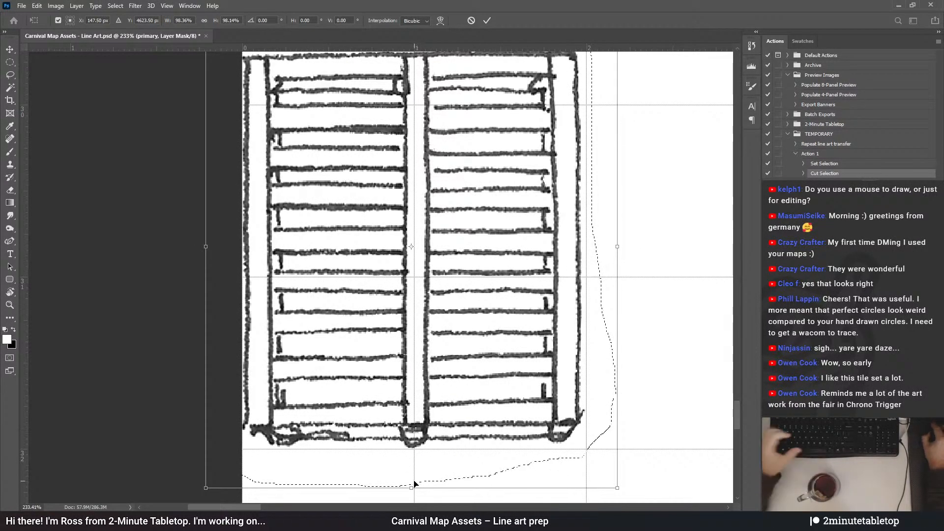
scroll(378, 457, down, 2)
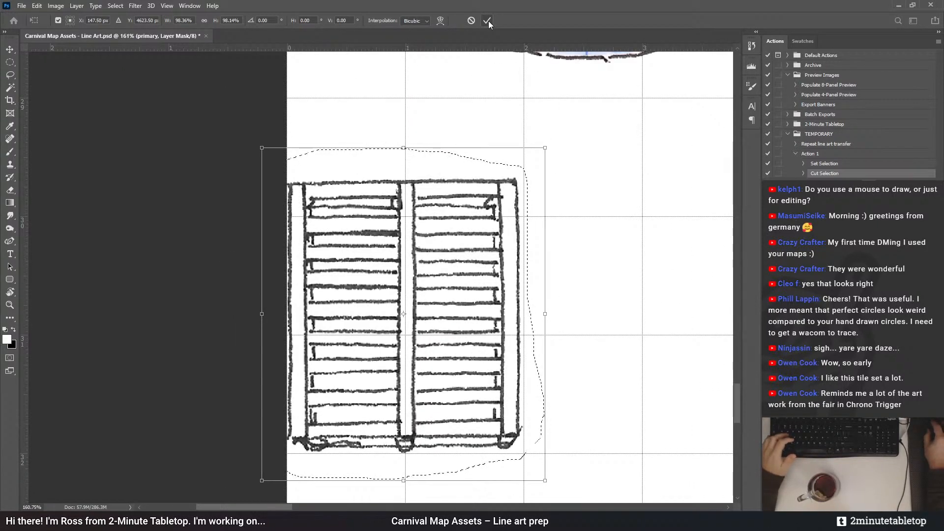
scroll(257, 347, down, 3)
scroll(256, 347, down, 4)
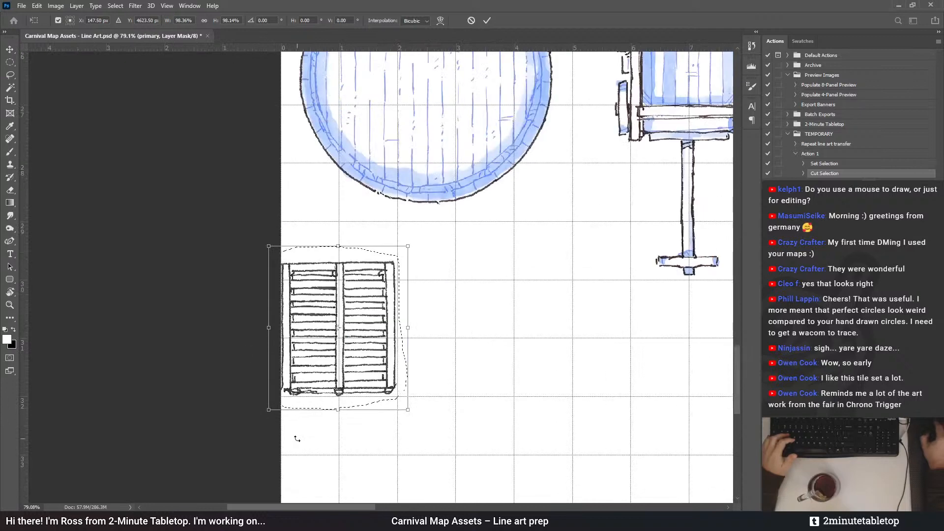
scroll(226, 433, up, 3)
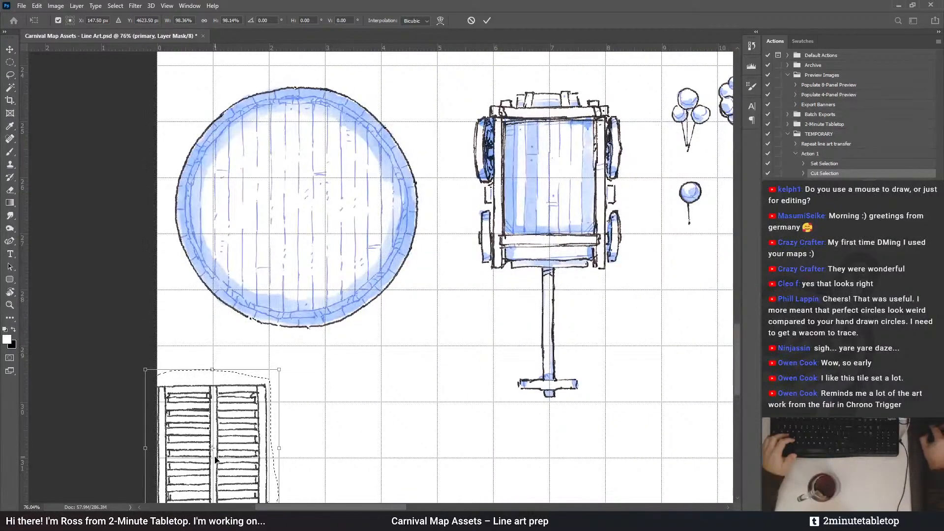
drag(214, 460, 549, 179)
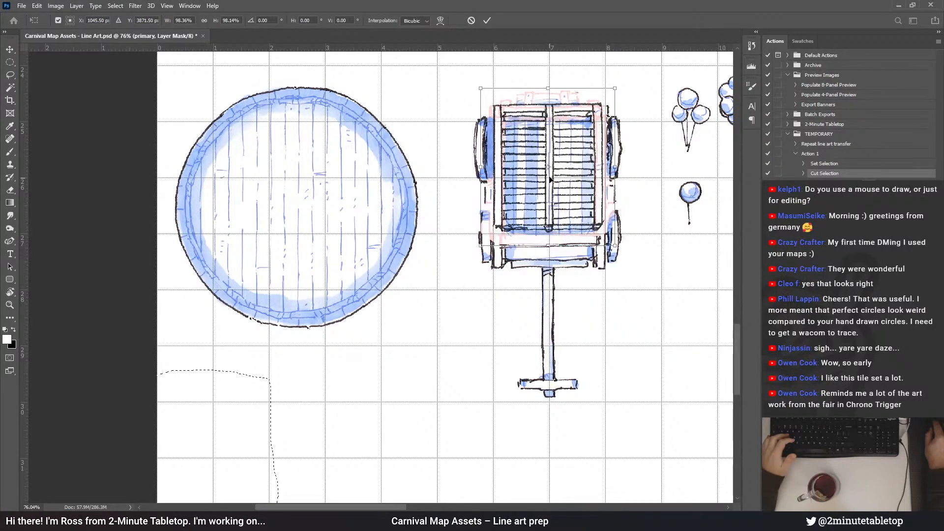
drag(550, 180, 214, 460)
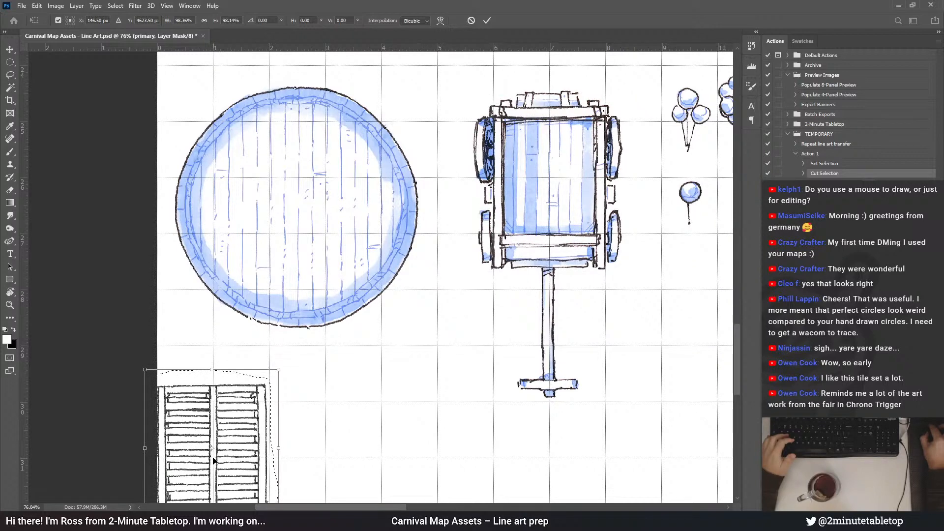
Nudge the slatted panel's line art just inside the sheet's left edge and narrow it to 97.81% width
scroll(214, 460, down, 1)
scroll(345, 354, up, 3)
scroll(345, 354, up, 2)
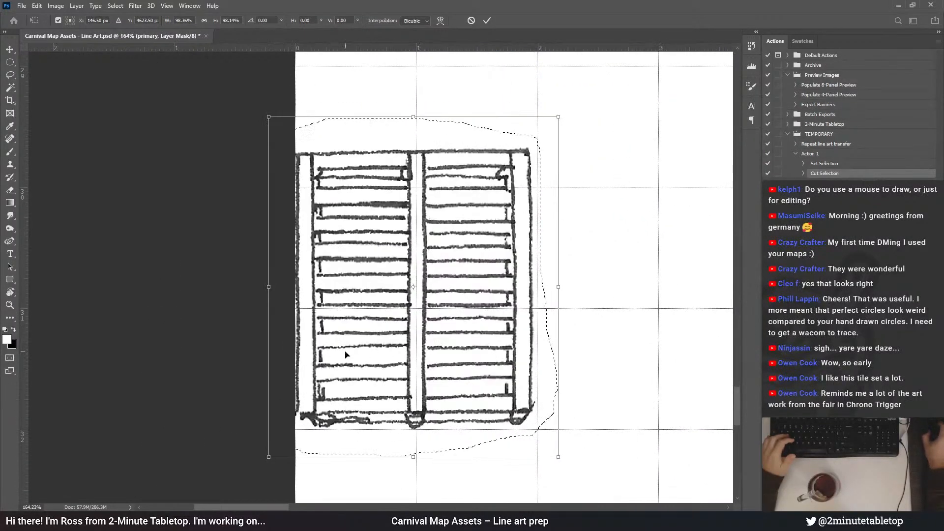
scroll(496, 408, up, 3)
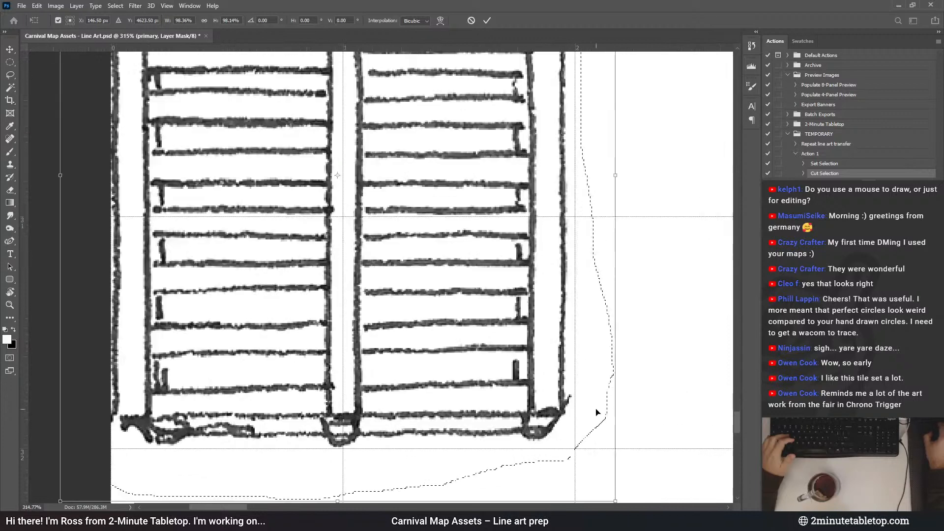
scroll(571, 406, up, 2)
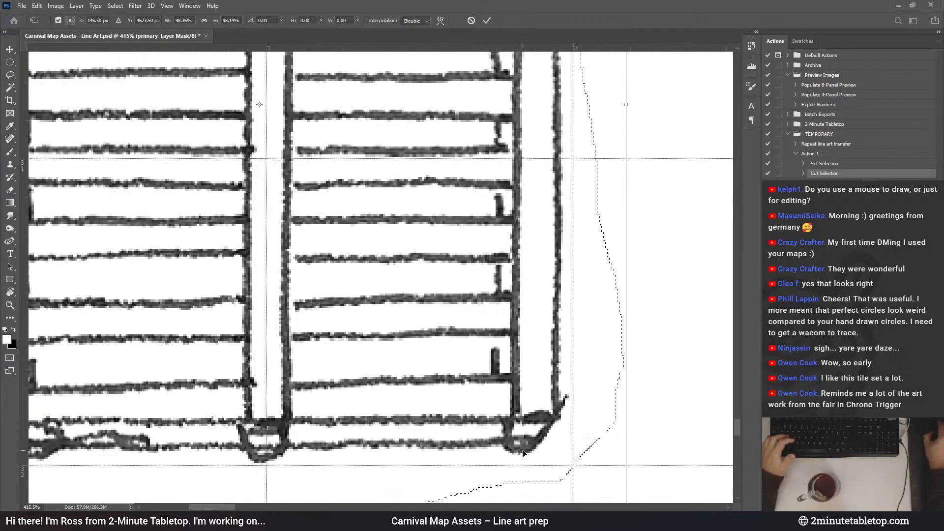
scroll(524, 452, down, 3)
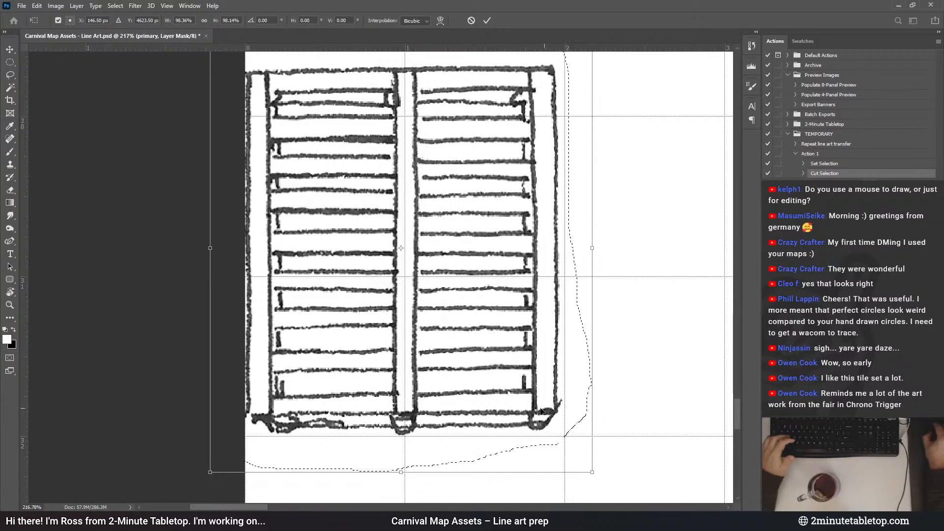
key(Right)
key(Right)
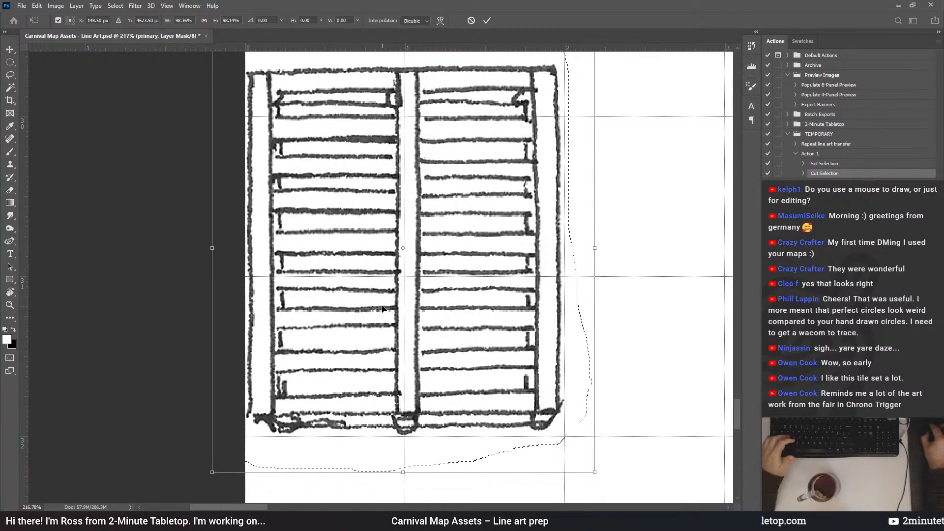
key(Left)
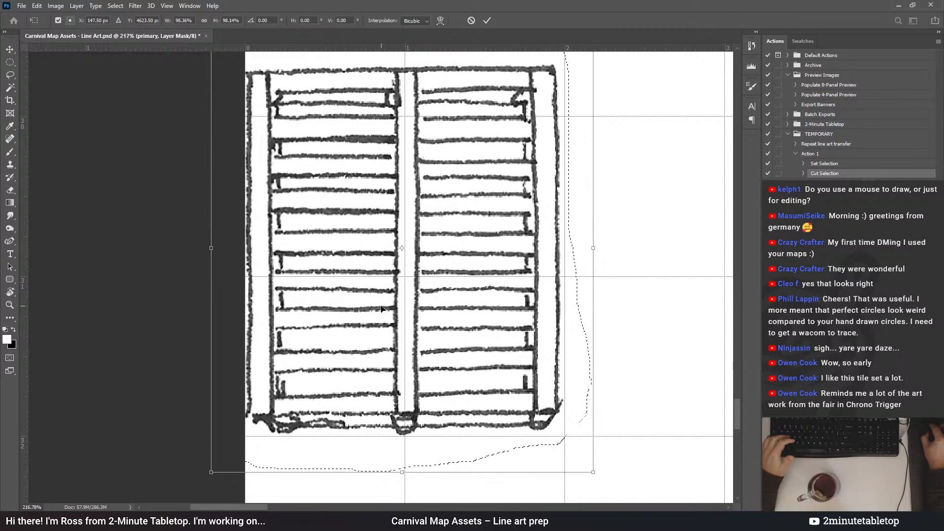
key(Right)
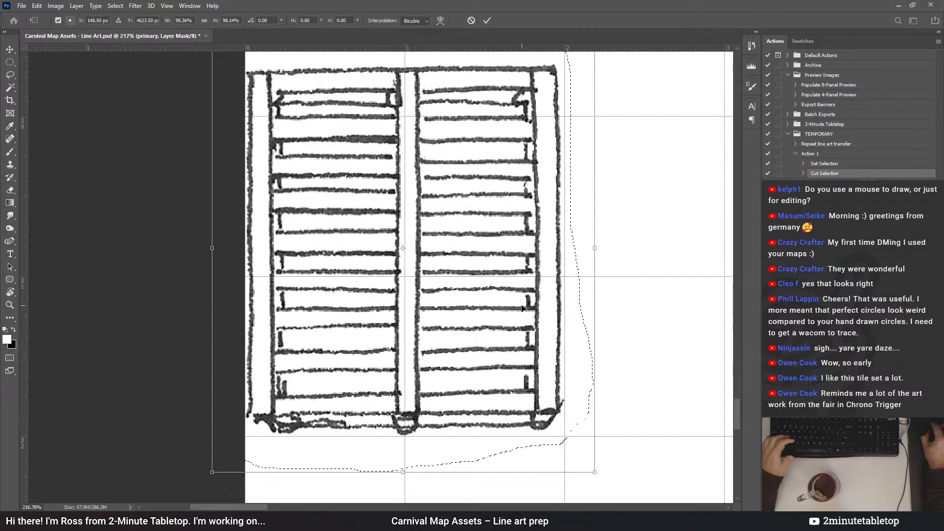
scroll(574, 313, up, 2)
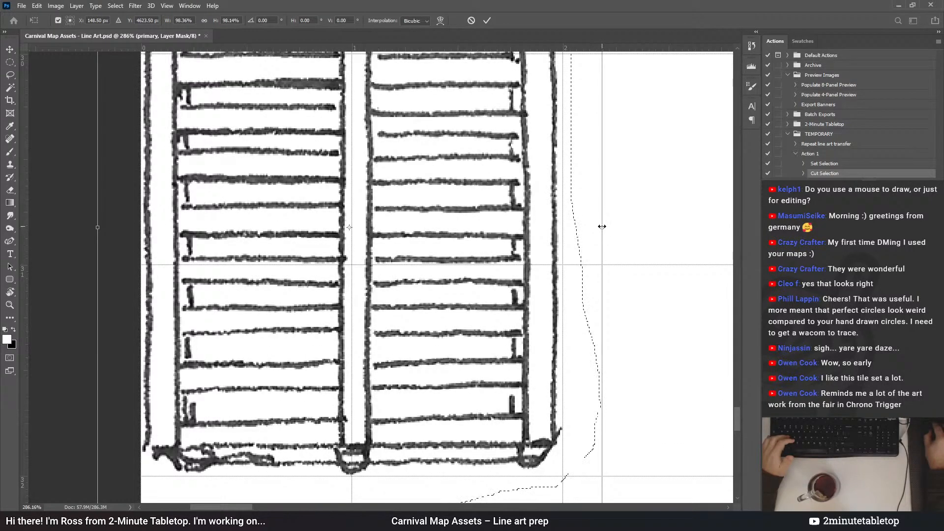
drag(602, 226, 599, 226)
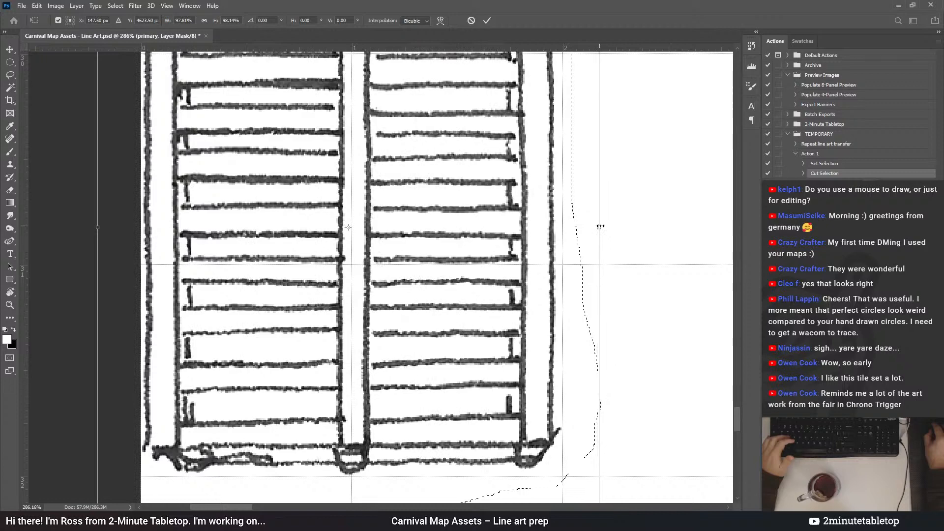
Apply and deselect the slatted panel's transform, and run Repeat line art transfer to move its remaining layers to match
click(487, 20)
scroll(550, 374, down, 3)
key(ctrl+d)
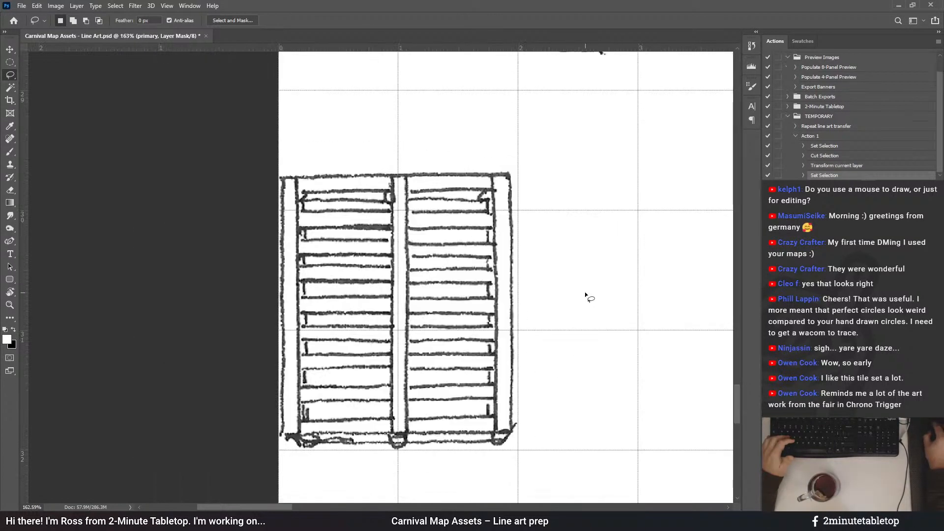
click(821, 127)
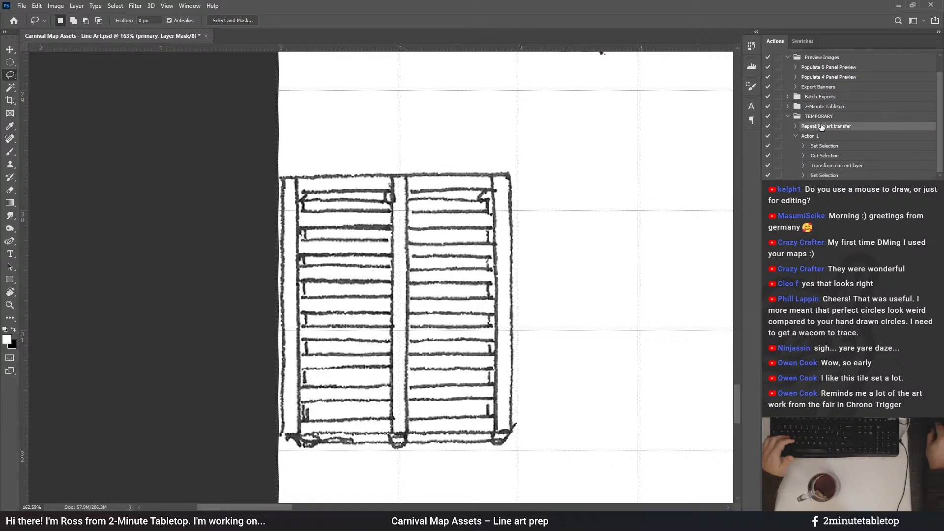
click(812, 182)
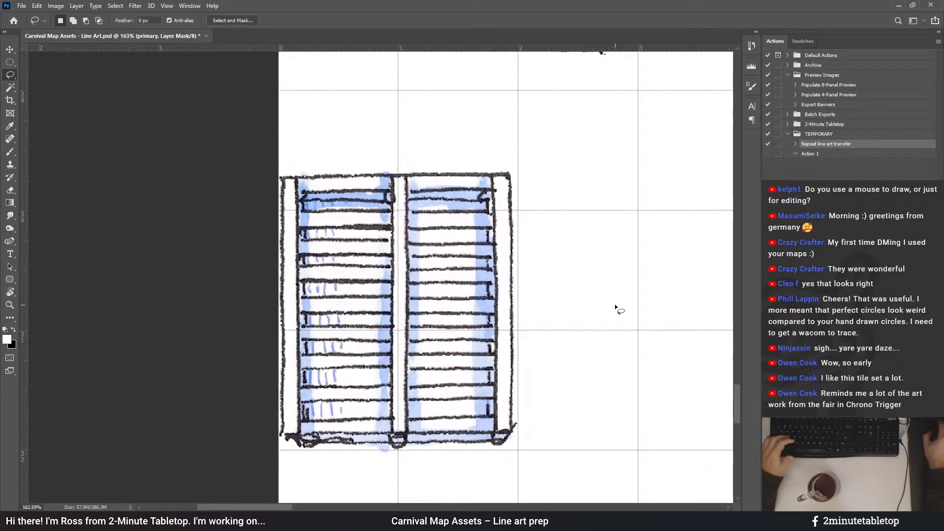
Erase the blue watercolor spill below the slatted panel's middle post on the watercolor layer's mask
scroll(352, 493, up, 5)
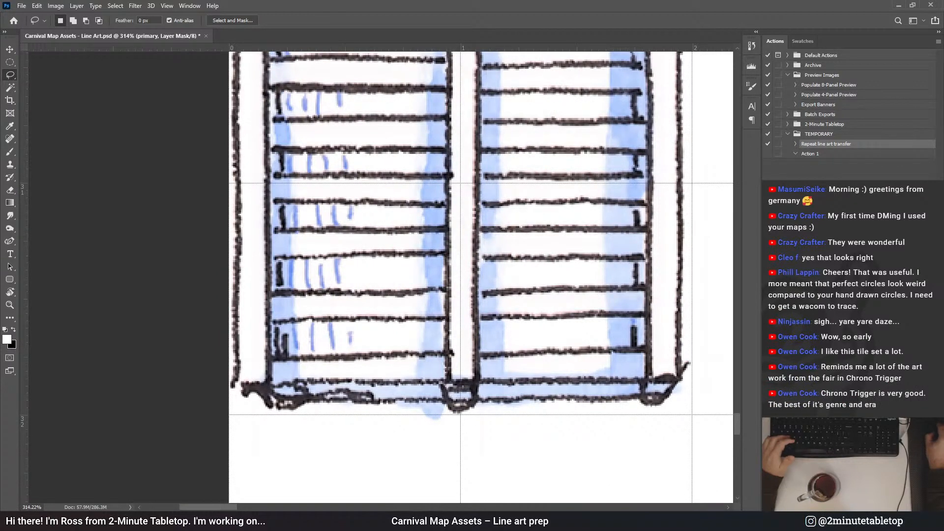
key(alt+bracketleft)
key(e)
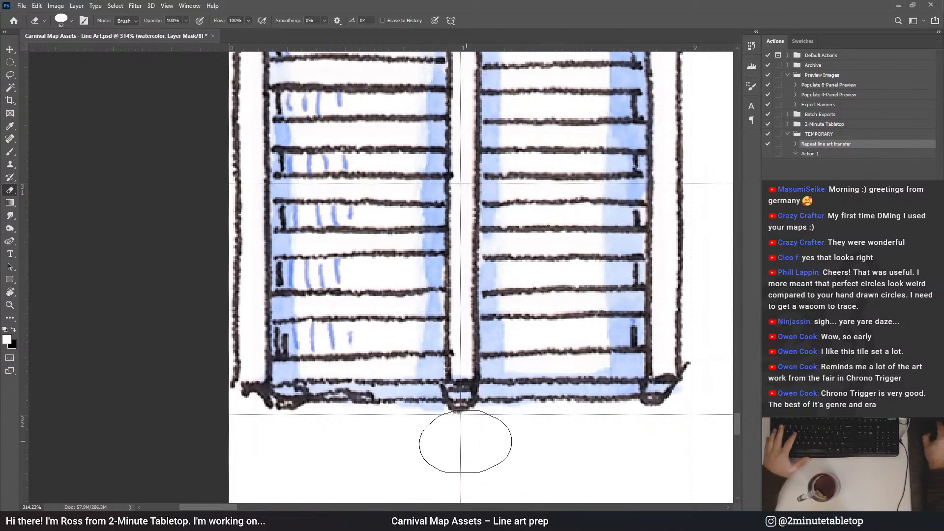
scroll(449, 443, down, 3)
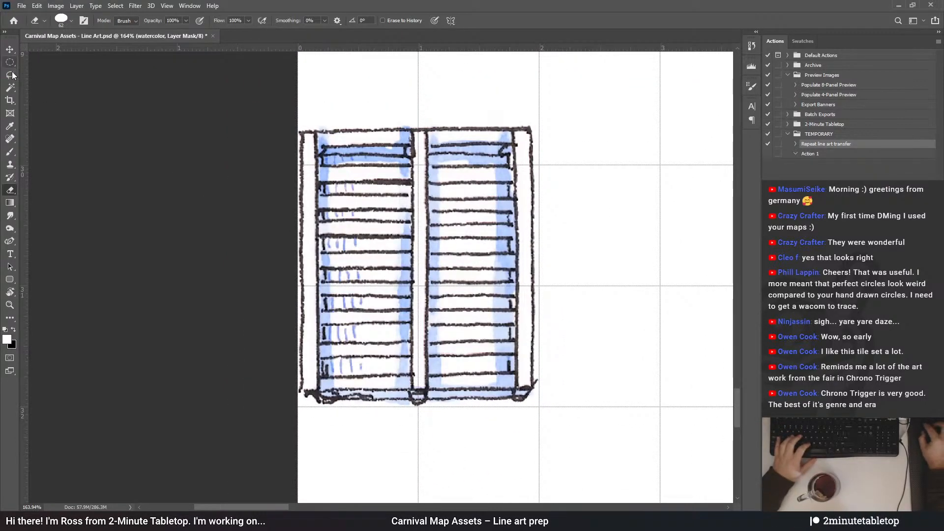
Return to the primary layer's mask and lasso the small slatted crate beside the armchair, recording the selection in Action 1
click(10, 75)
scroll(428, 362, down, 5)
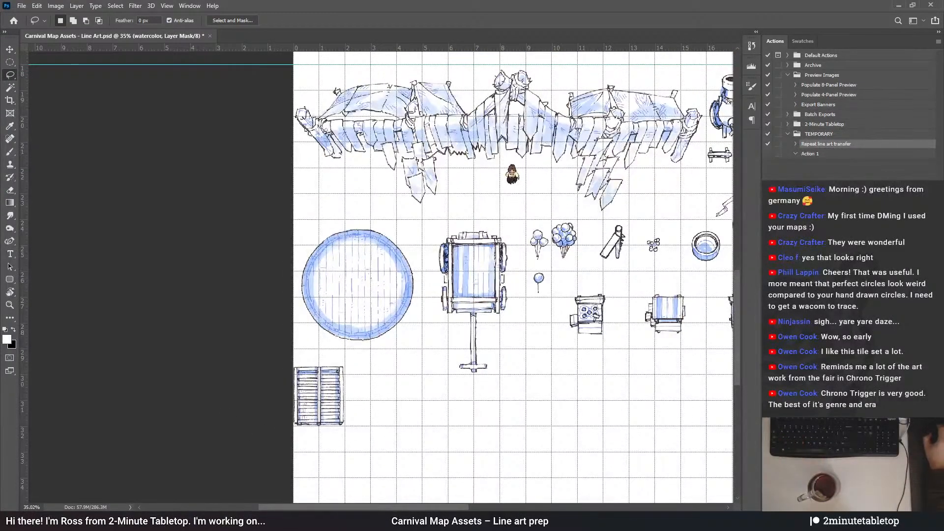
key(alt+[)
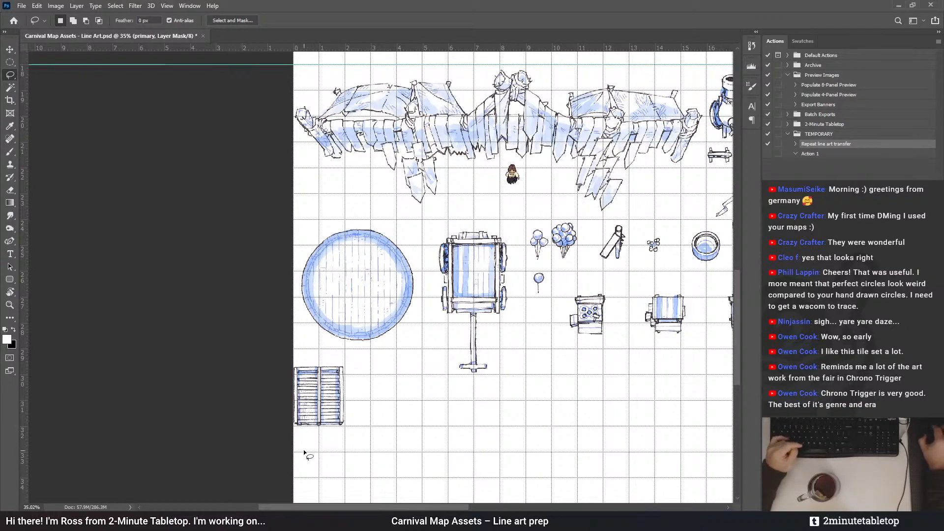
scroll(251, 439, down, 5)
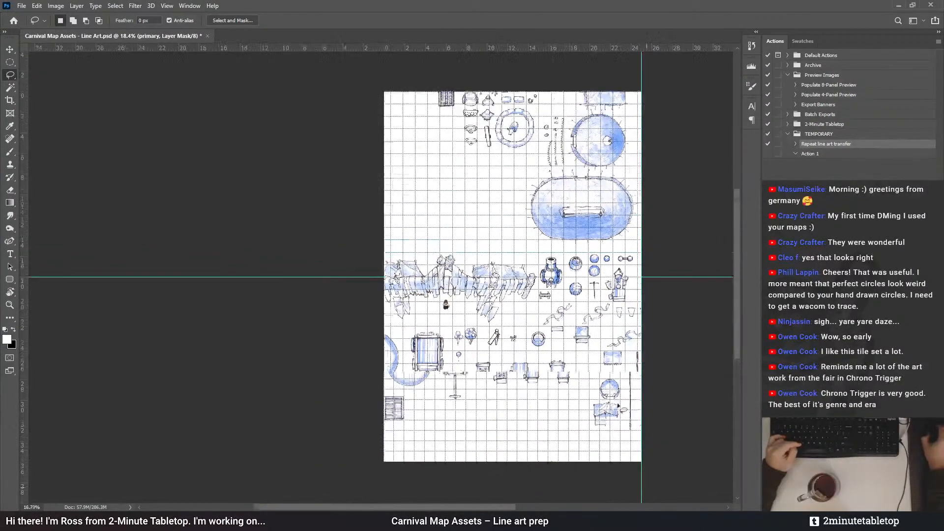
scroll(513, 123, up, 5)
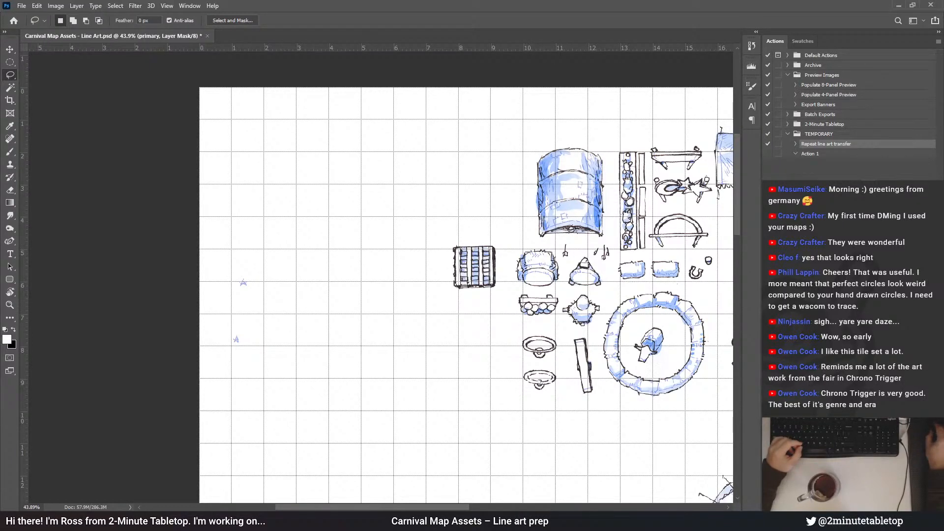
click(830, 154)
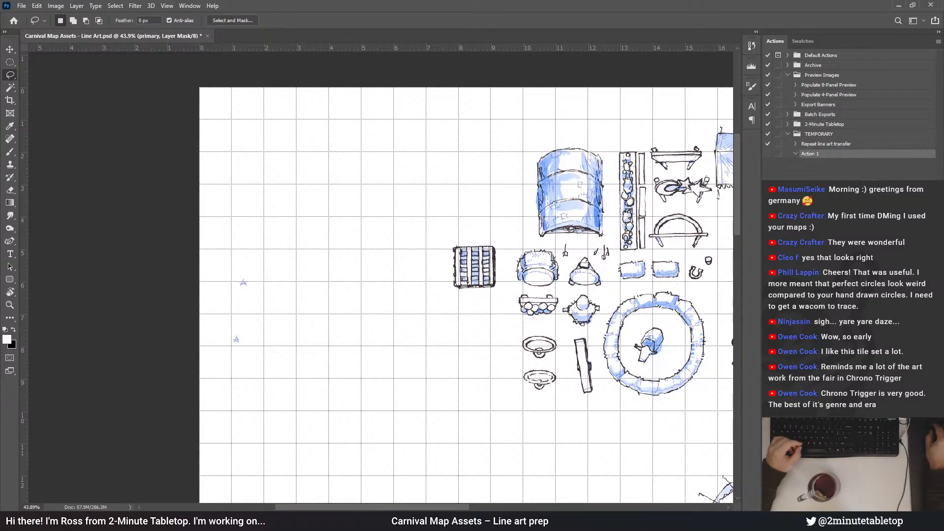
scroll(565, 248, up, 3)
mouse_move(366, 334)
mouse_down()
mouse_move(429, 333)
mouse_move(447, 316)
mouse_move(444, 242)
mouse_up()
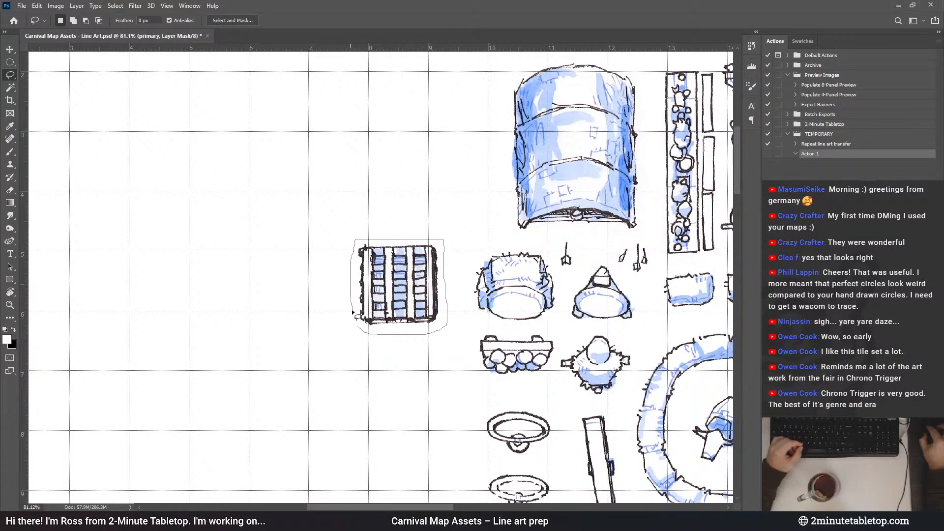
drag(353, 312, 354, 311)
scroll(401, 221, down, 6)
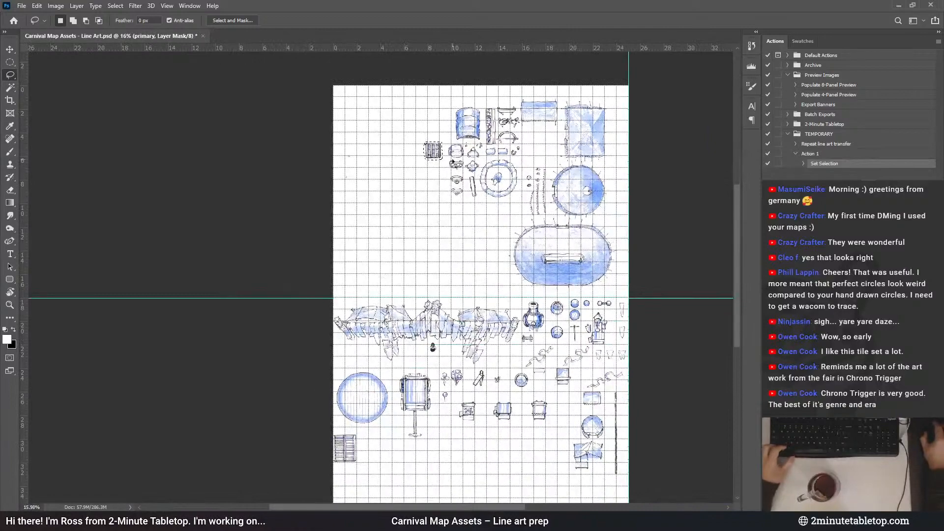
Move the small crate's line art beside the large slatted panel and scale it proportionally to 77.05%
scroll(381, 441, up, 7)
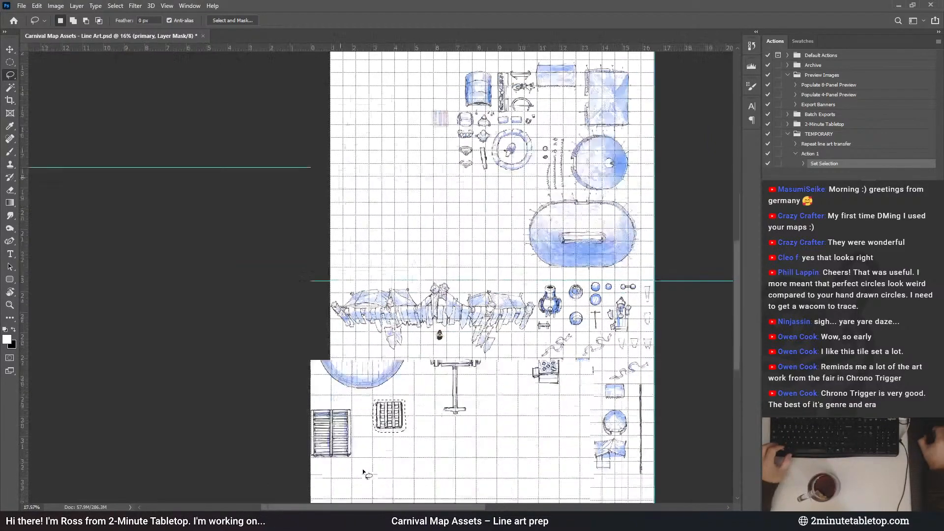
drag(403, 315, 386, 315)
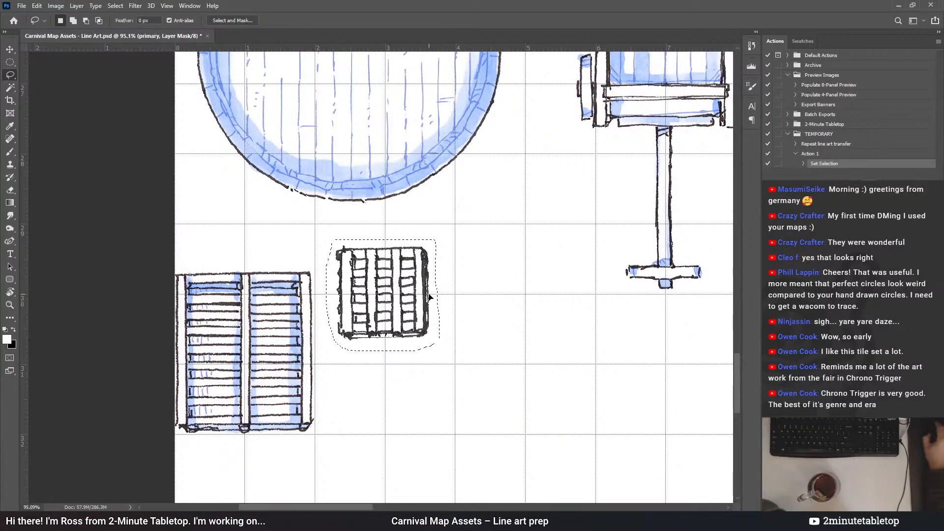
key(ctrl+t)
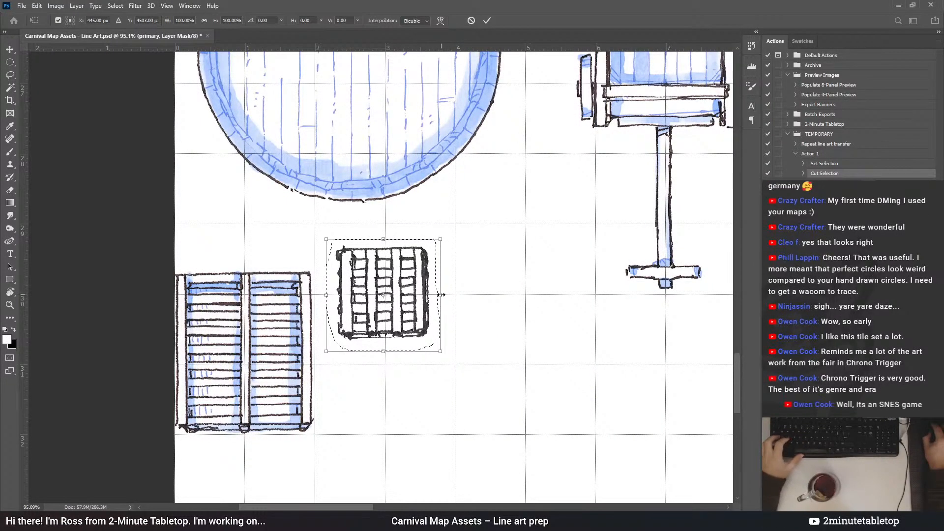
scroll(479, 297, up, 3)
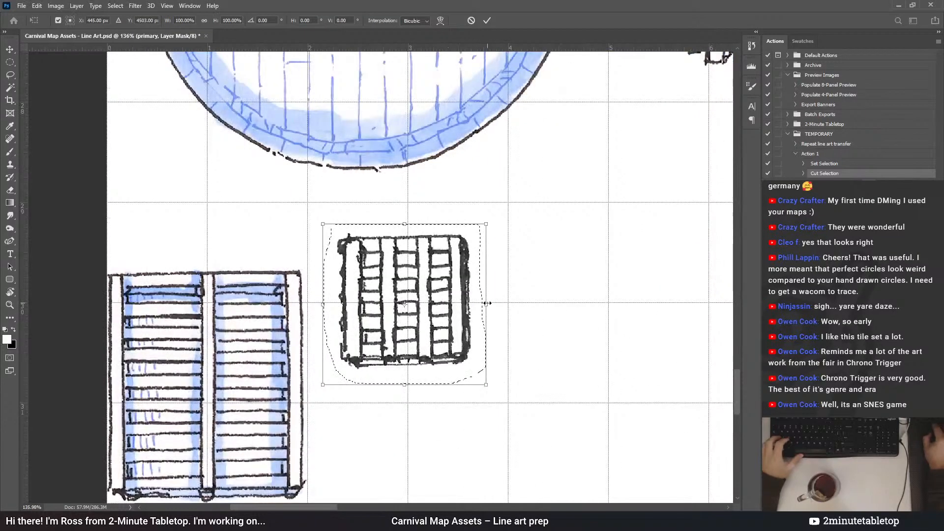
drag(487, 303, 456, 287)
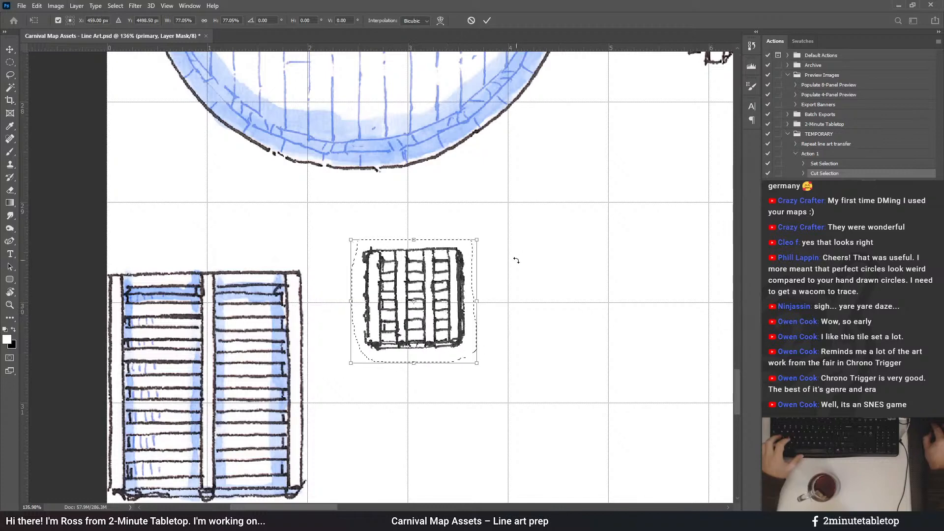
Rotate the crate's line art to 2.24°, centre it on the grid intersection, and set its height to 78.09%
drag(529, 246, 532, 255)
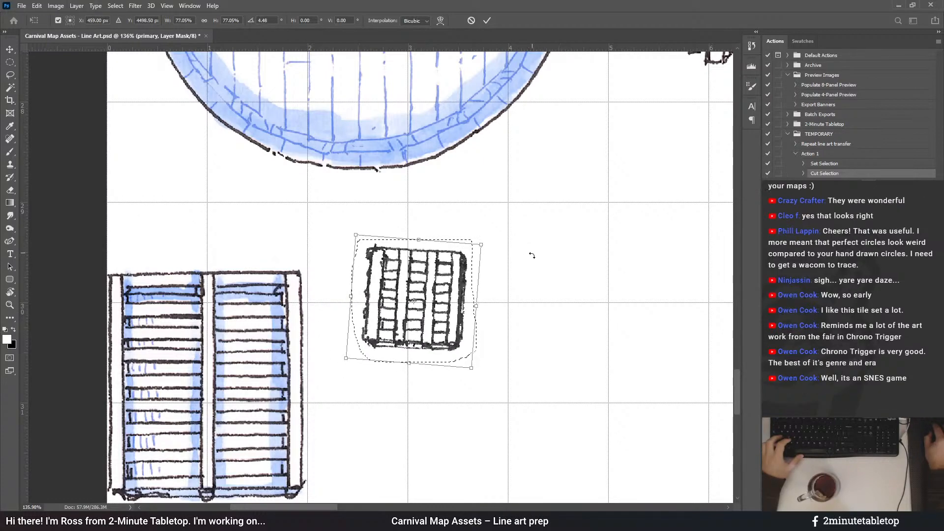
scroll(494, 202, down, 1)
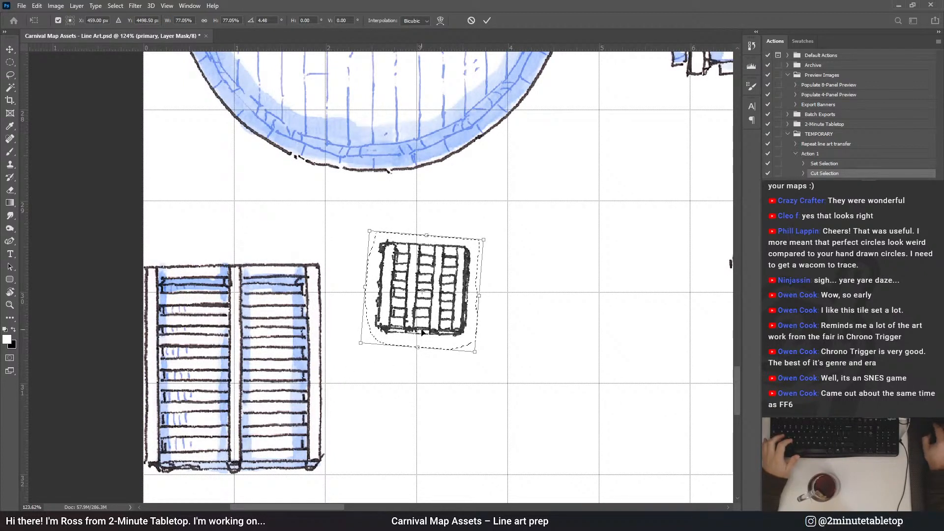
drag(454, 302, 447, 304)
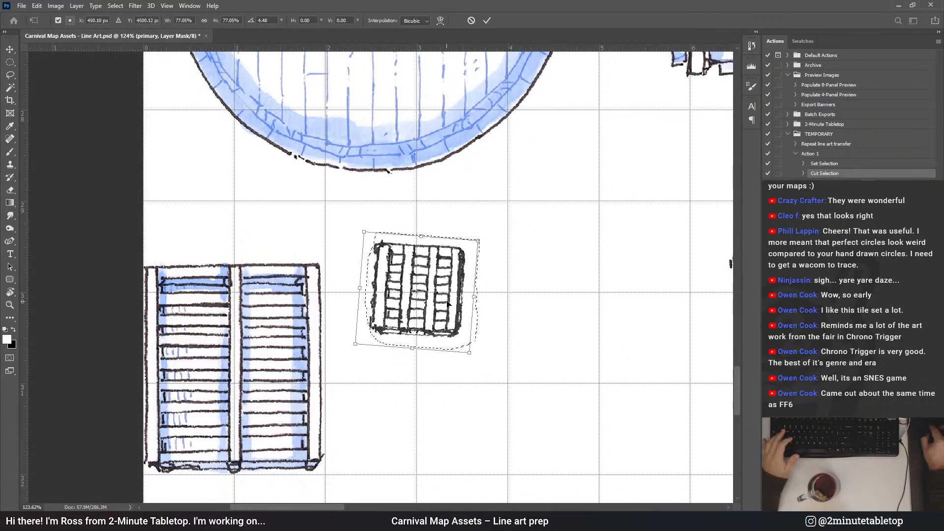
drag(503, 290, 504, 287)
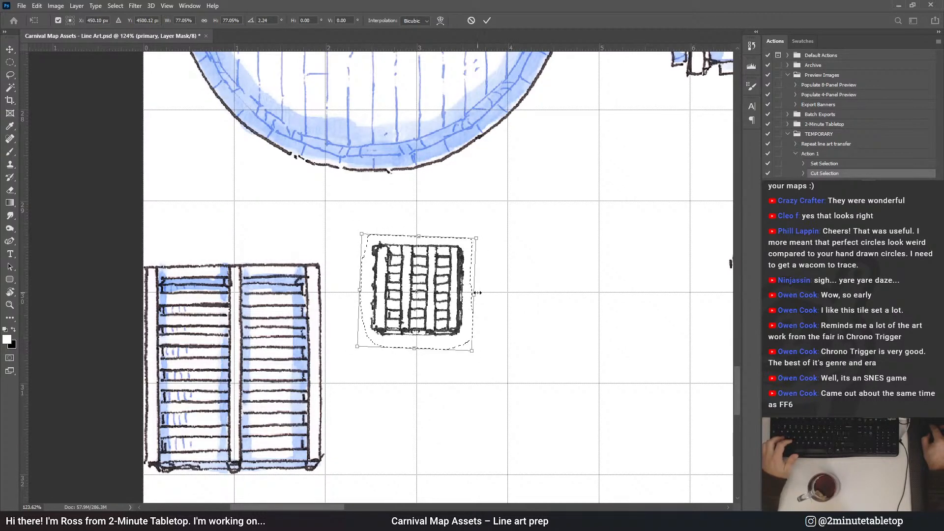
drag(433, 299, 431, 299)
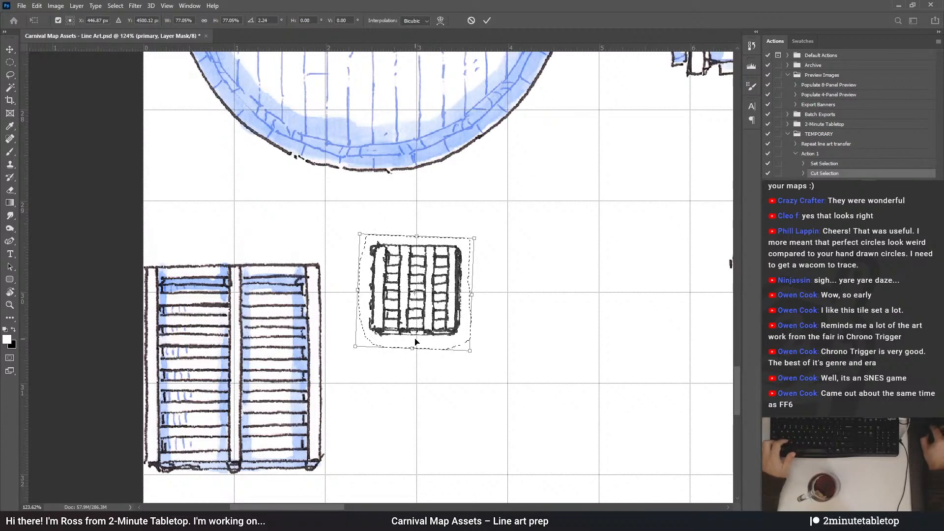
drag(412, 351, 412, 352)
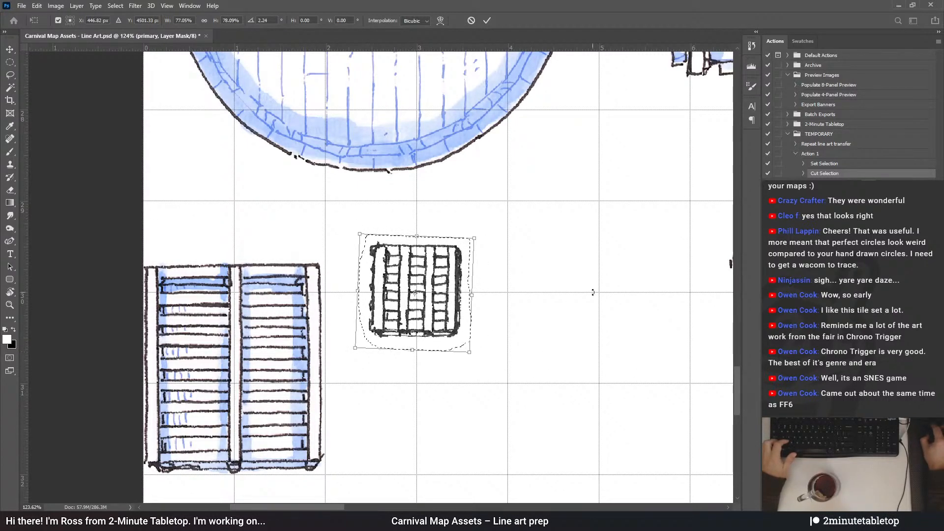
Apply and deselect the crate's transform, and run Repeat line art transfer to move its remaining layers to match
scroll(593, 284, down, 3)
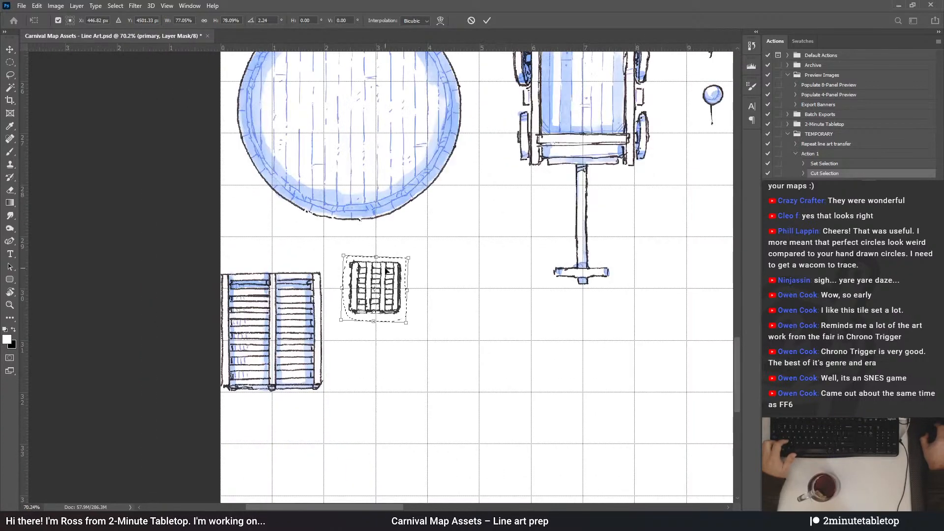
scroll(353, 260, up, 2)
click(486, 20)
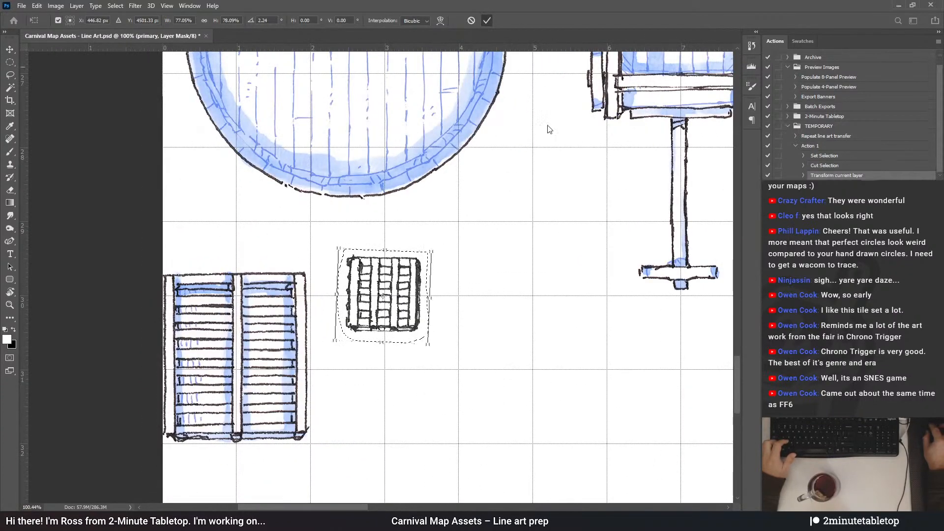
click(481, 312)
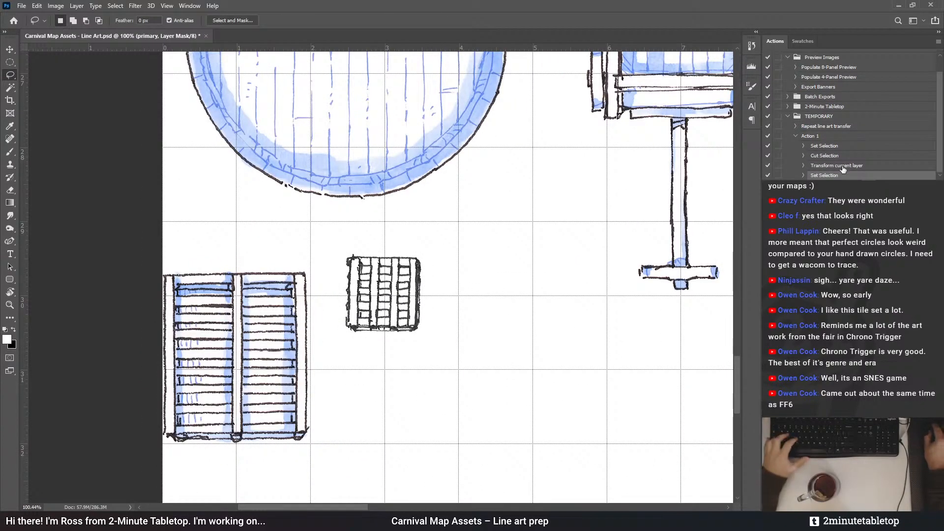
click(815, 128)
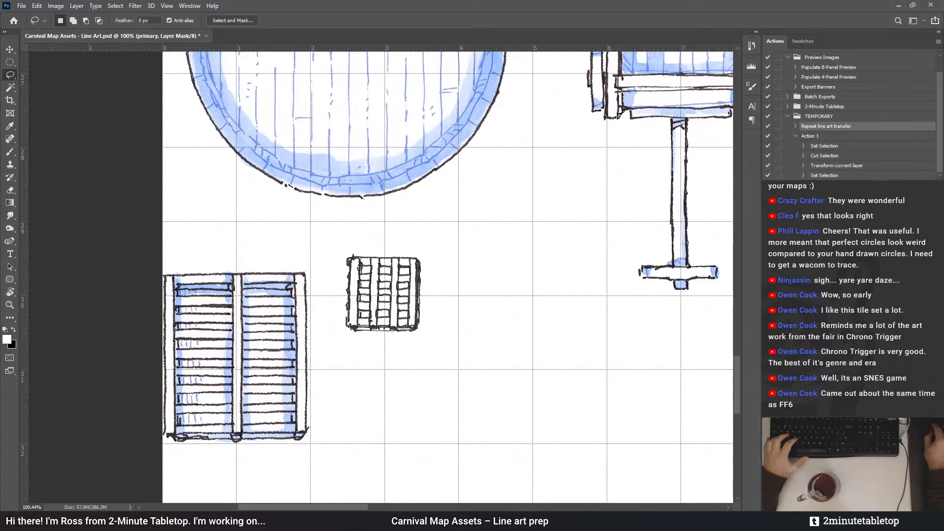
Lasso the armchair below the striped wagon, recording the selection in Action 1
scroll(397, 391, down, 10)
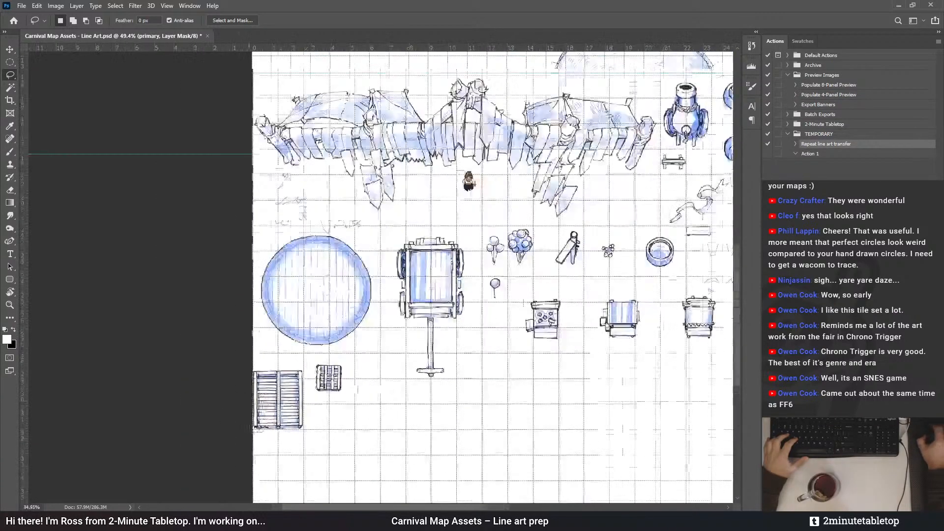
click(815, 154)
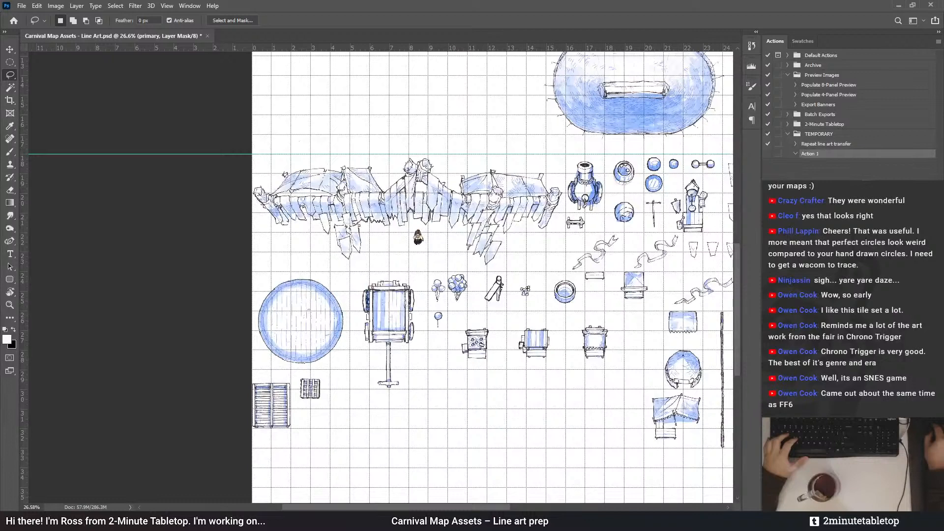
scroll(473, 144, up, 5)
scroll(474, 145, up, 3)
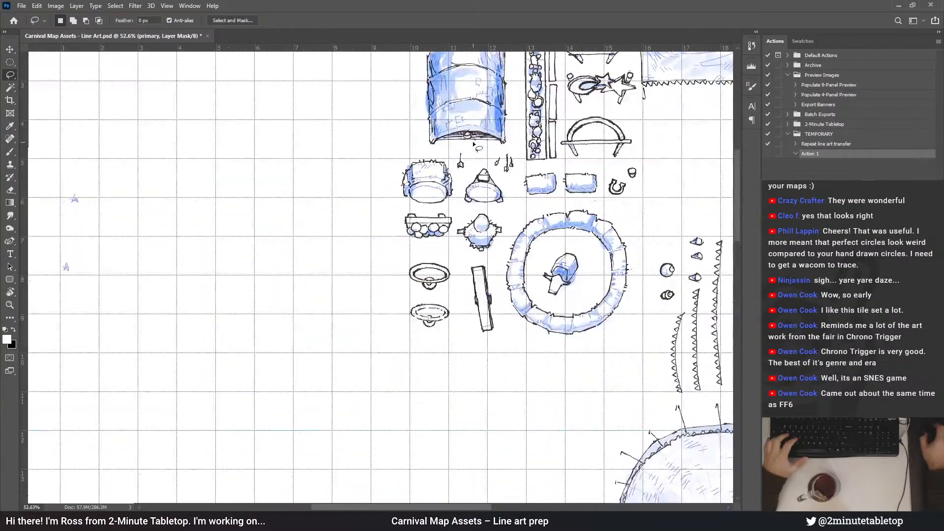
scroll(411, 177, up, 3)
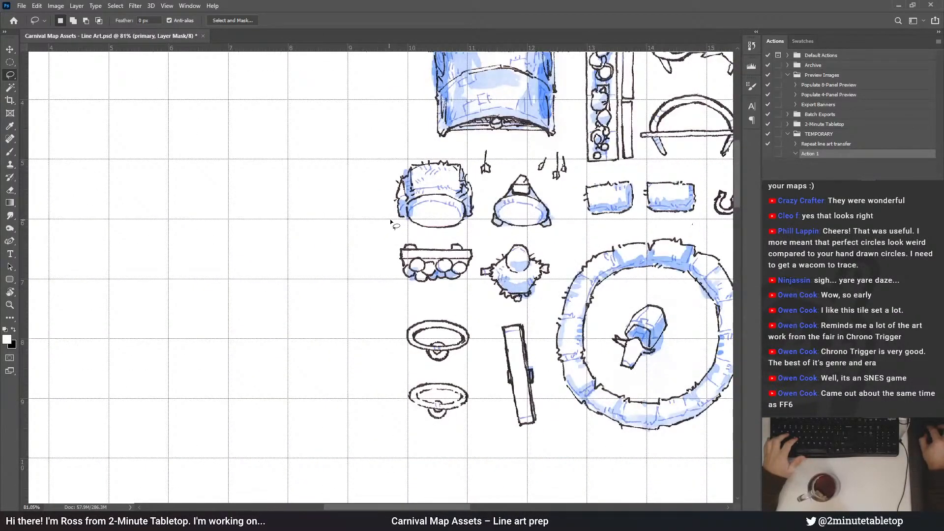
mouse_move(389, 221)
mouse_down()
mouse_move(423, 238)
mouse_move(456, 238)
mouse_up()
drag(384, 203, 388, 218)
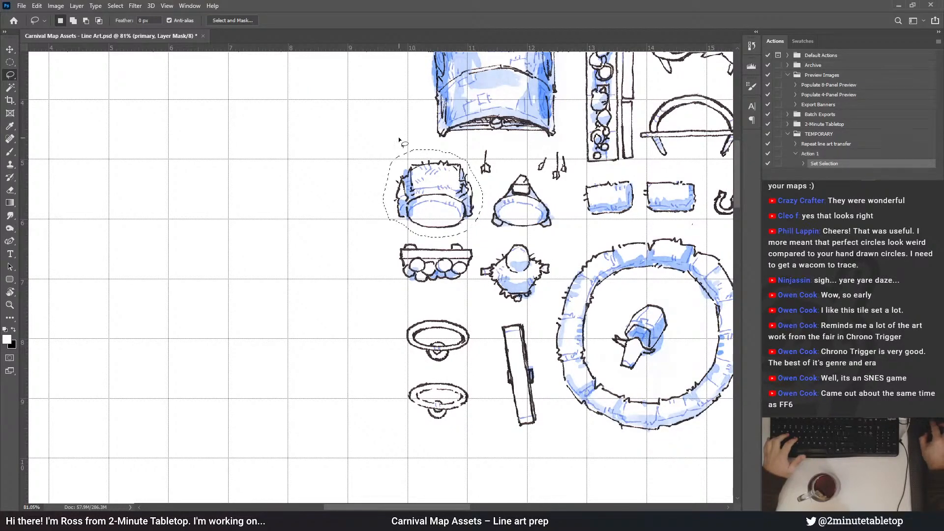
Move the armchair's line art to the open grid space just below the small slatted crate
scroll(393, 69, down, 7)
scroll(396, 67, down, 1)
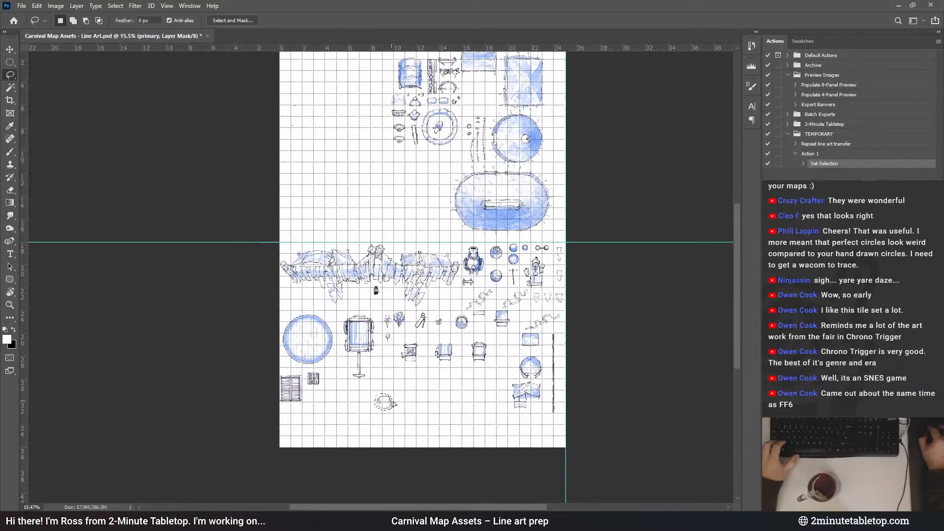
drag(429, 404, 329, 399)
scroll(320, 404, up, 6)
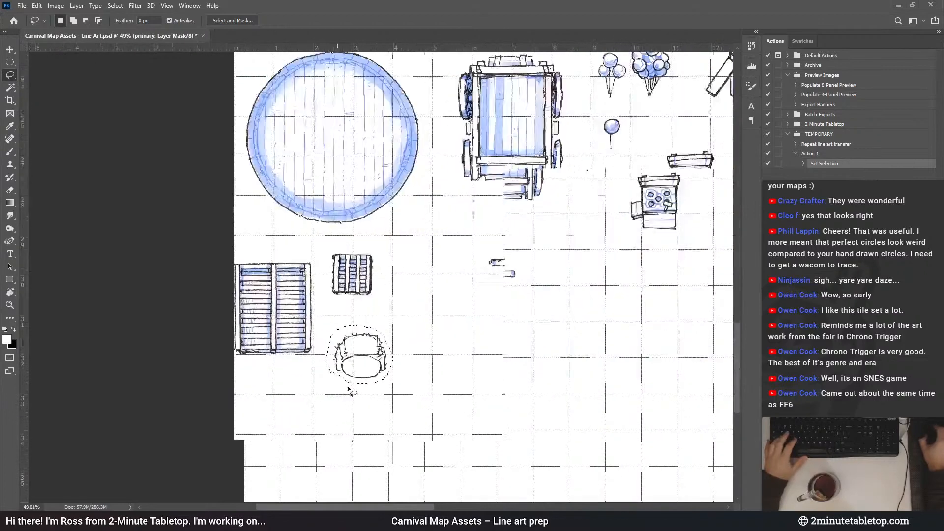
scroll(348, 390, up, 3)
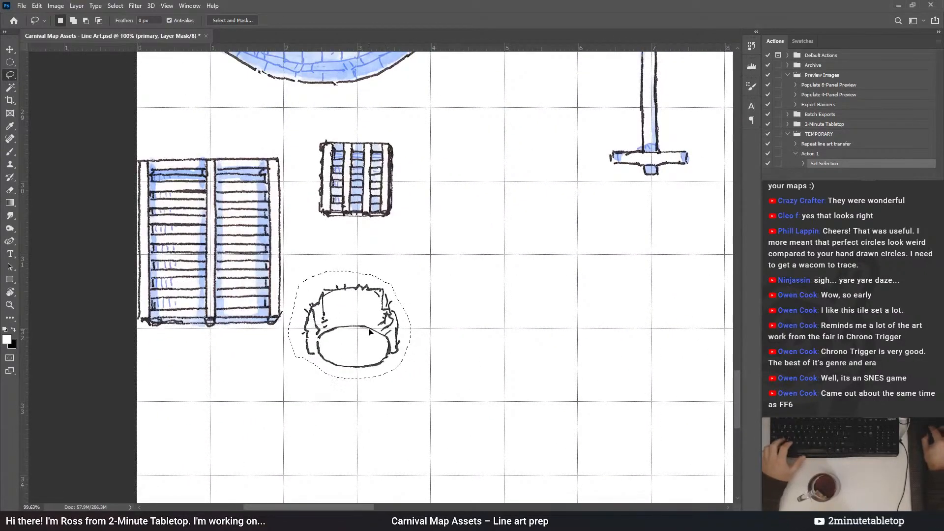
drag(368, 330, 373, 308)
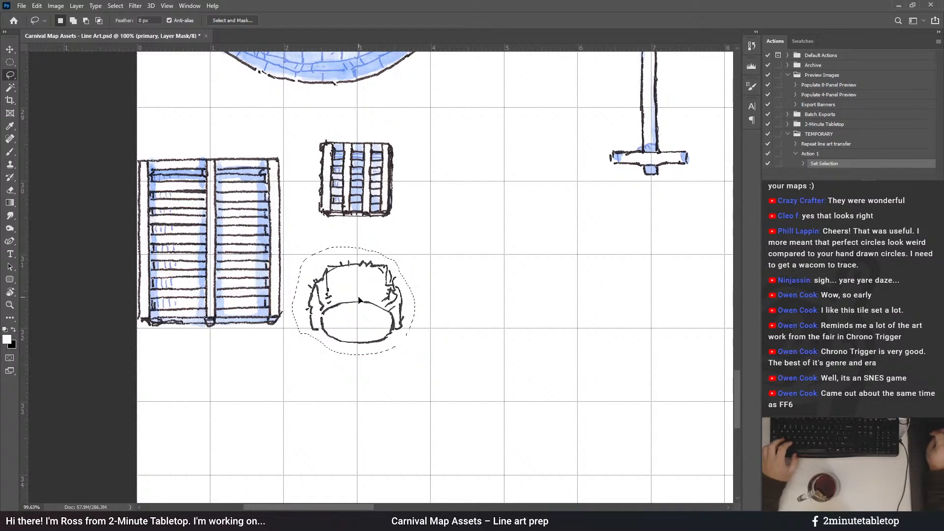
Nudge the armchair's line art in small vertical increments to fine-tune its position under the crate
key(ctrl+plus)
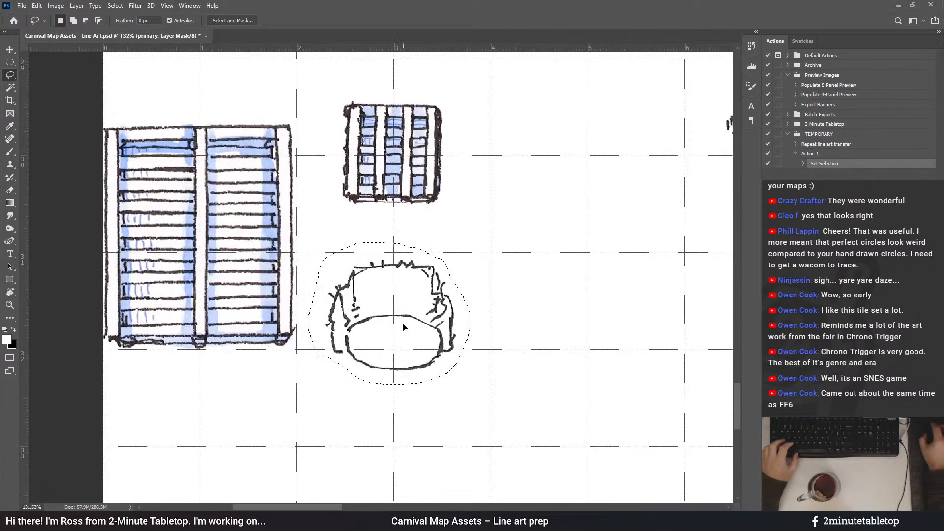
key(ctrl+Down)
key(ctrl+Down)
key(ctrl+Down)
key(ctrl+Down)
key(ctrl+Down)
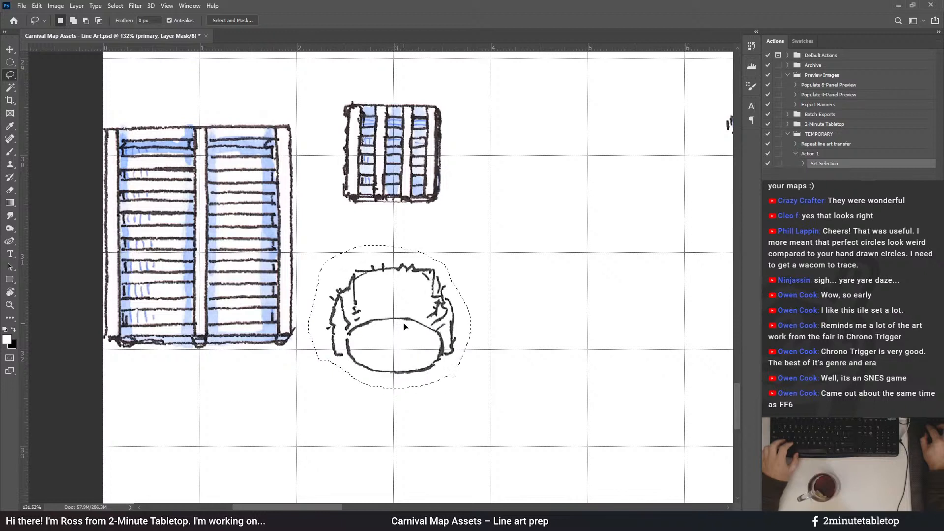
key(ctrl+Up)
key(ctrl+Up)
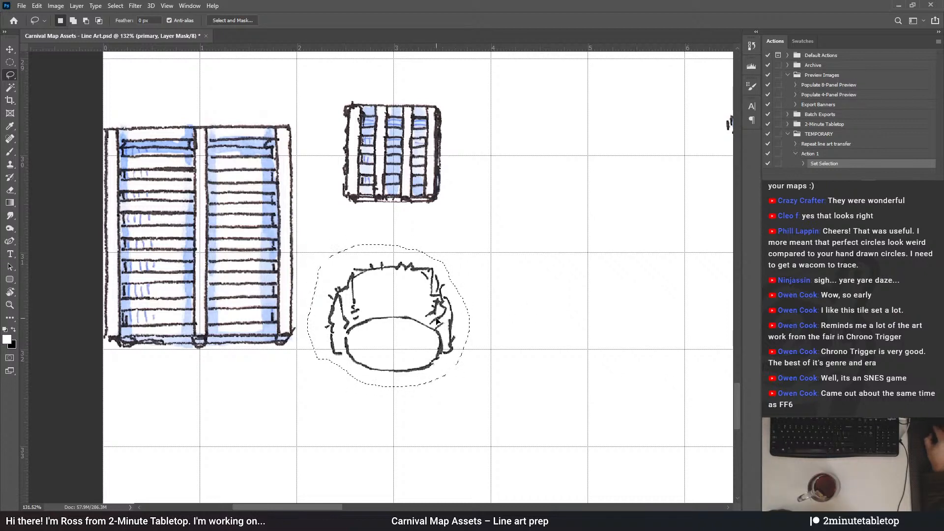
Deselect the armchair and run Repeat line art transfer to move its remaining layers to match
key(ctrl+x)
key(ctrl+d)
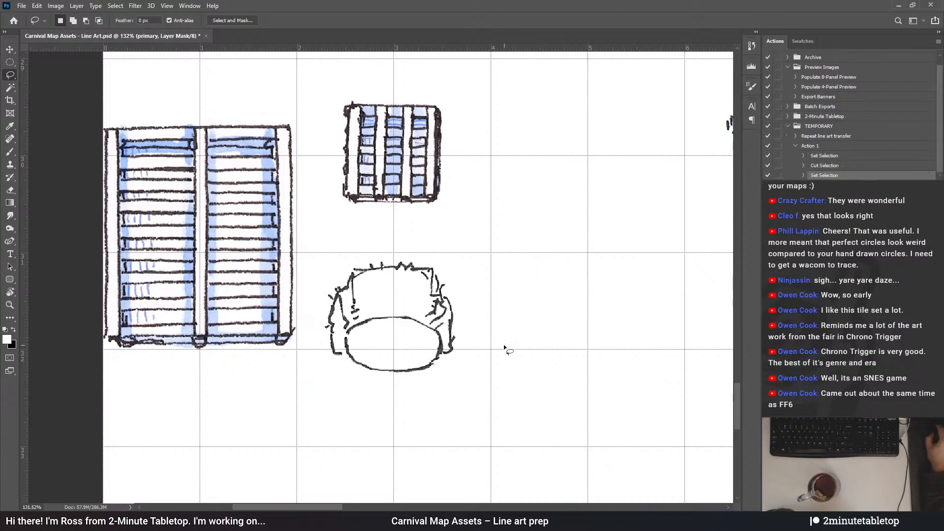
click(810, 136)
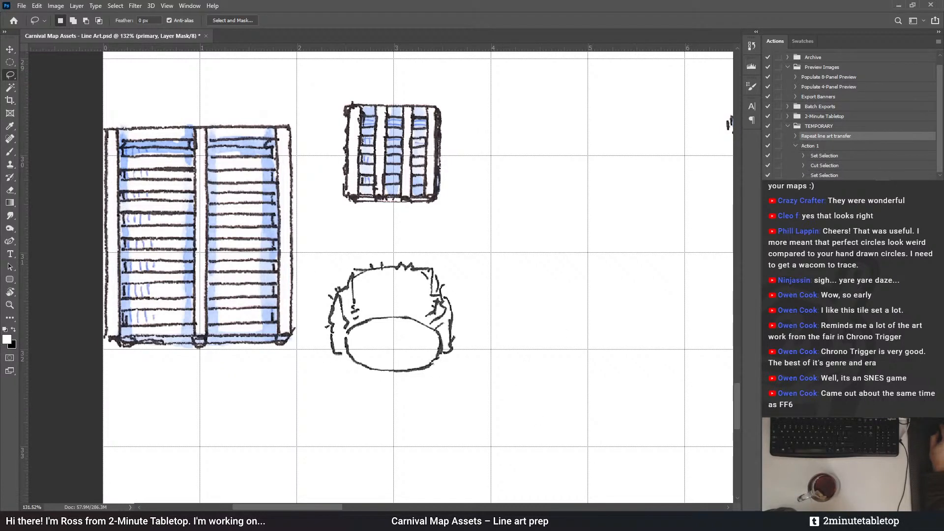
key(F2)
scroll(394, 350, up, 2)
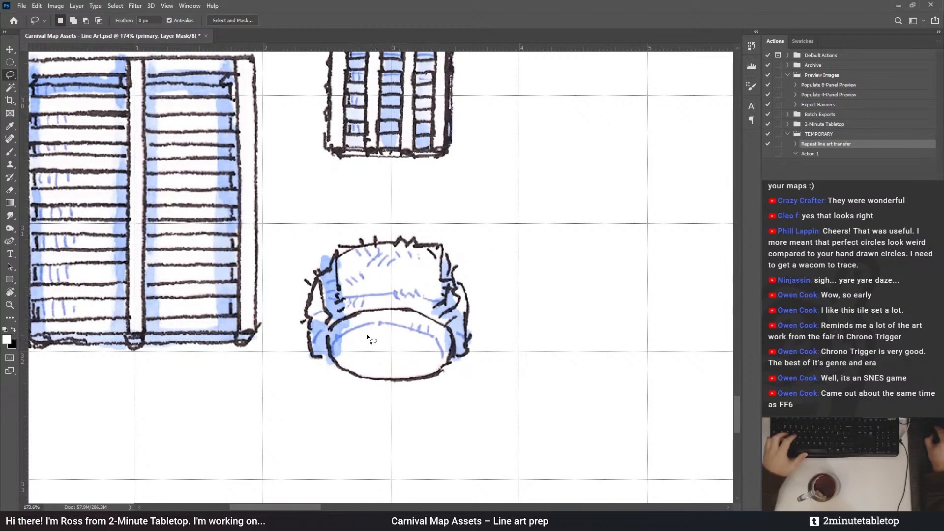
Lasso the small chair with the pointed back, recording the selection in Action 1, and move its line art beside the relocated armchair
scroll(368, 337, down, 6)
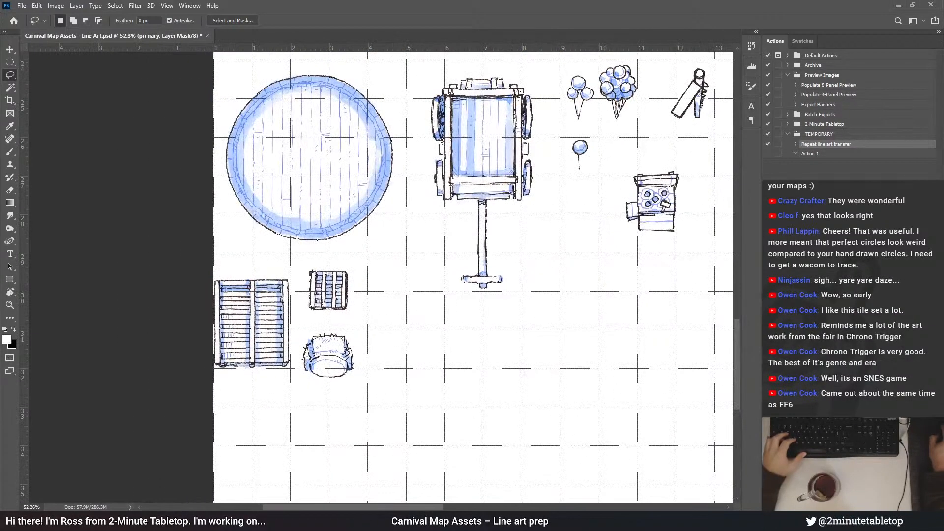
scroll(505, 185, up, 3)
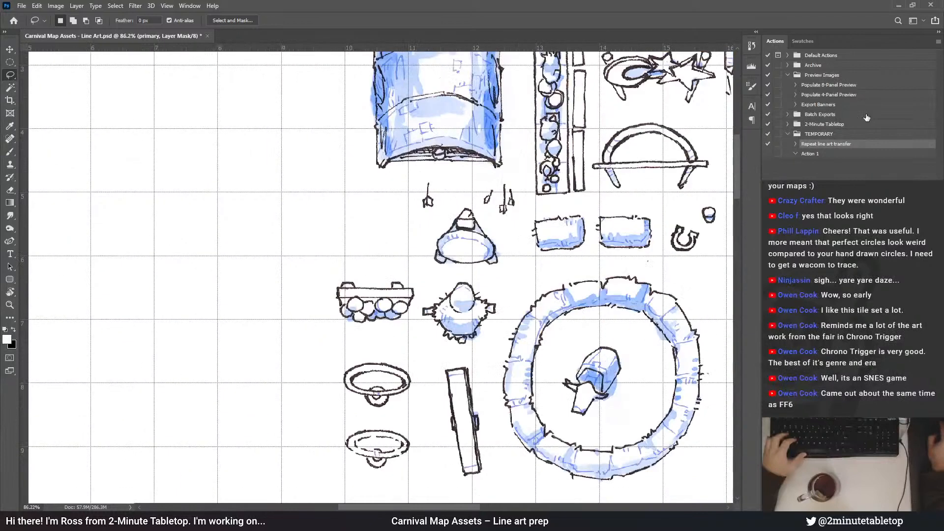
click(815, 154)
scroll(450, 215, up, 2)
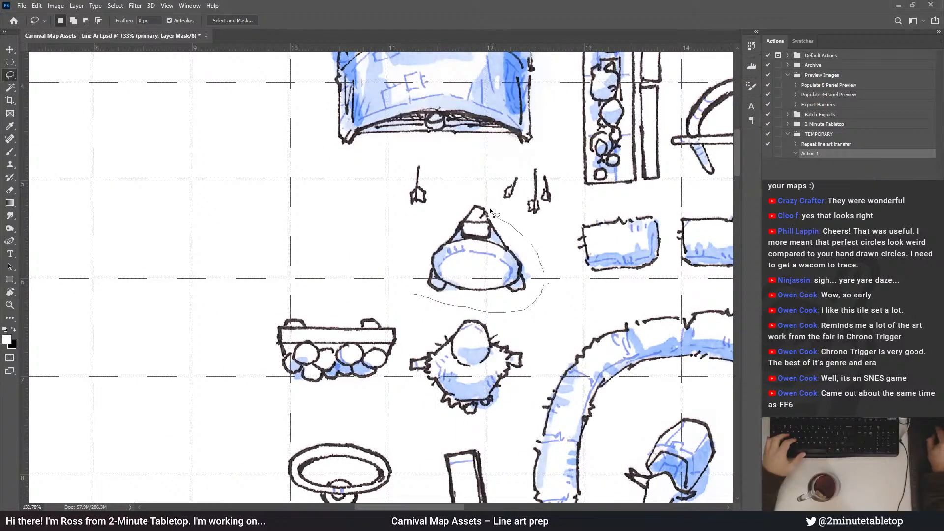
drag(422, 252, 423, 252)
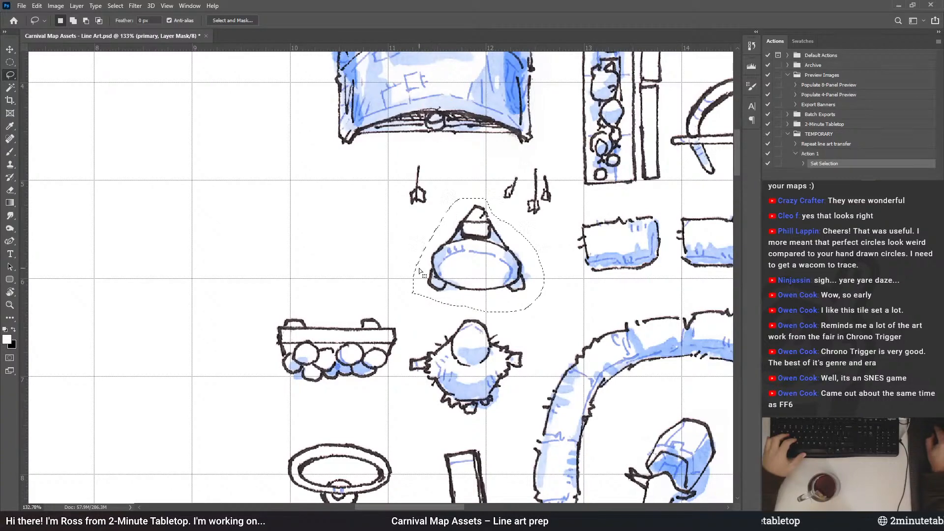
scroll(555, 151, down, 8)
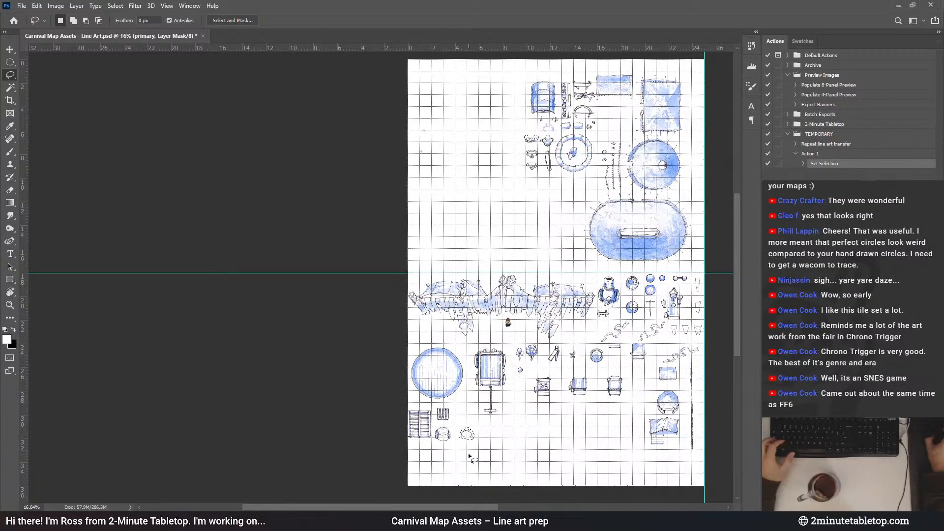
Move the small pointed-back chair's line art closer to the armchair, within its grid square
scroll(475, 427, up, 6)
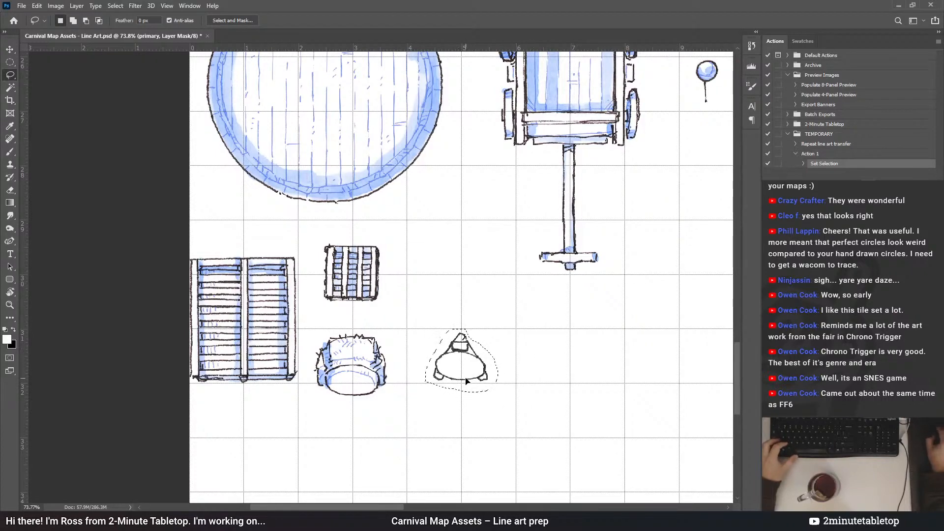
drag(479, 373, 453, 369)
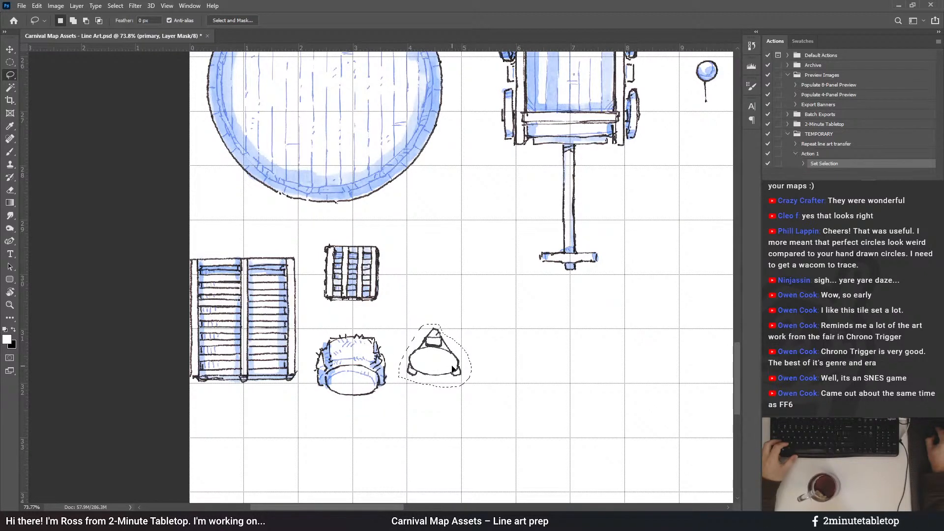
scroll(437, 391, up, 3)
scroll(406, 377, up, 2)
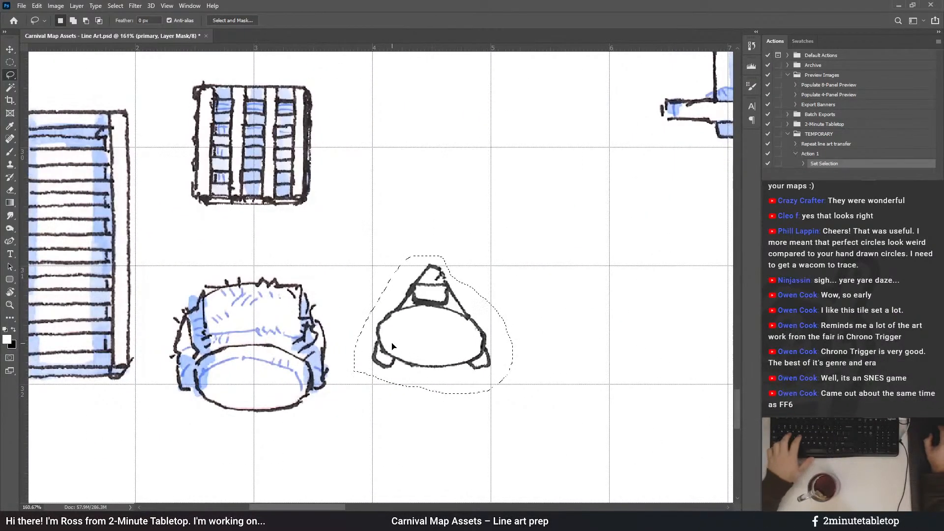
Transform the pointed-back chair's line art to 96.08% width, 103.16% height and -2.07° vertical skew, centred within its grid square
key(ctrl+t)
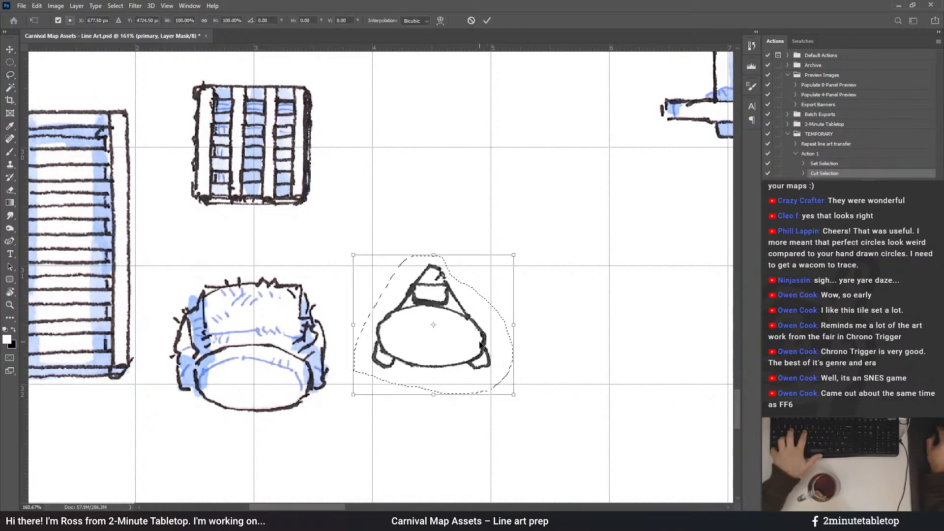
drag(352, 326, 357, 331)
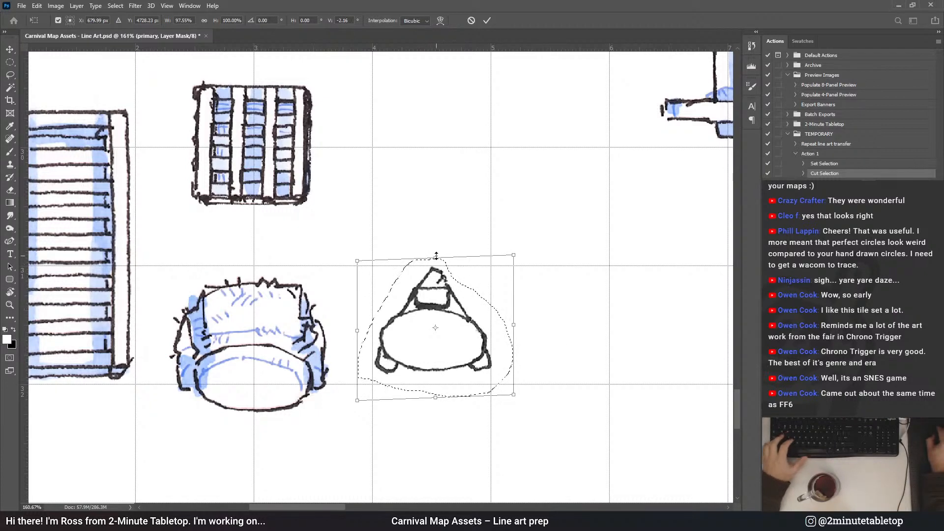
drag(436, 397, 437, 403)
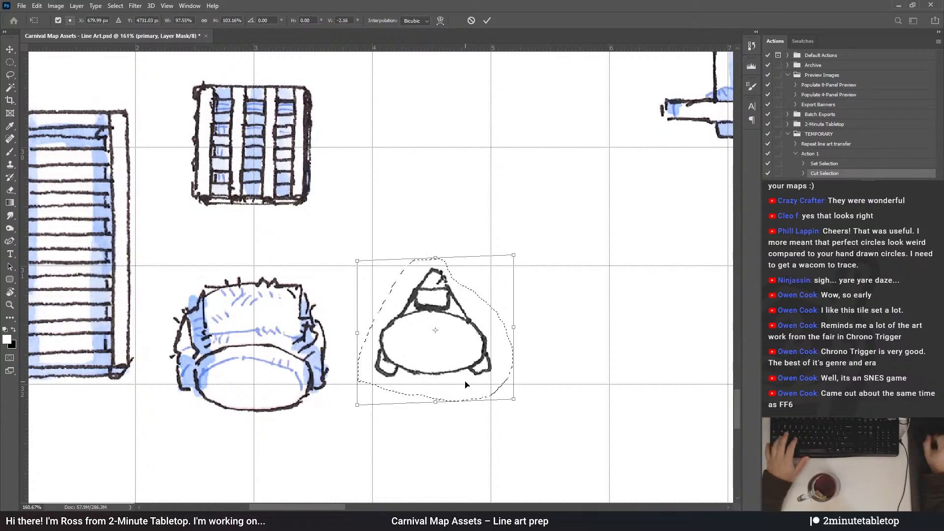
scroll(430, 361, up, 3)
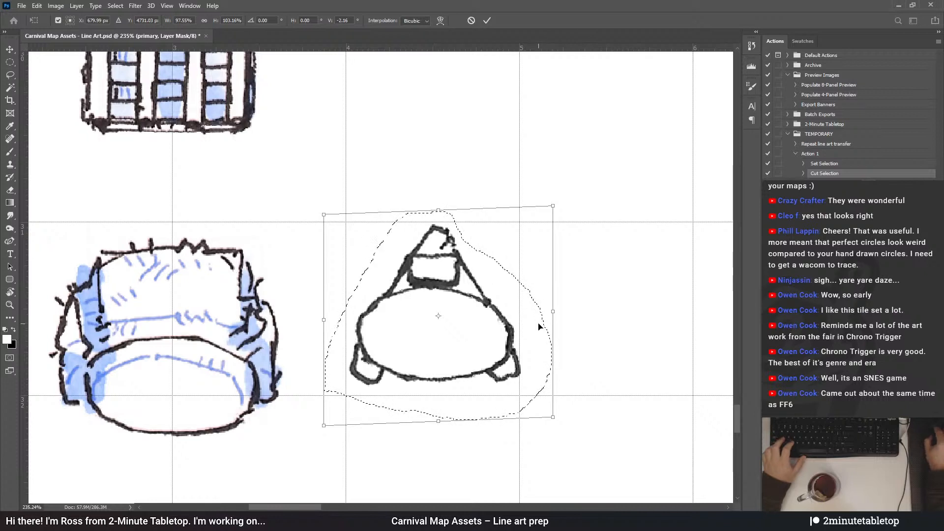
drag(553, 316, 551, 317)
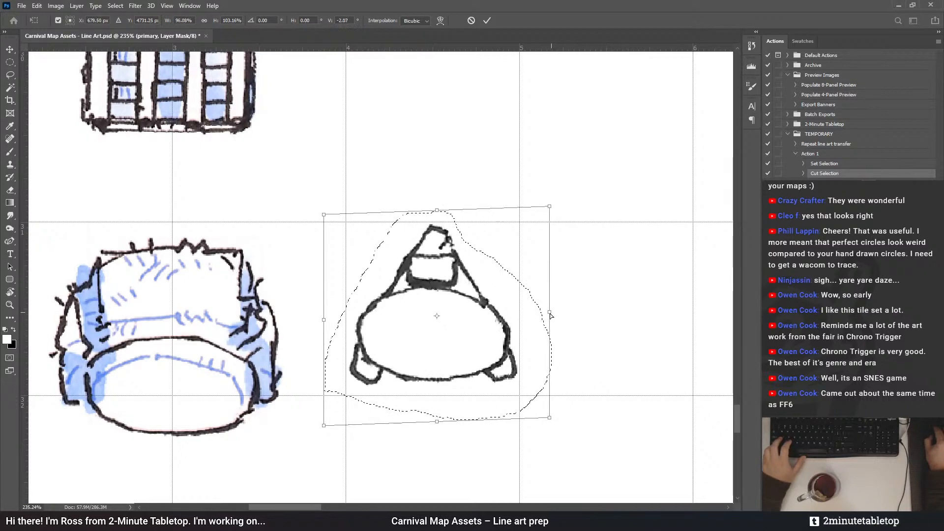
drag(488, 320, 486, 323)
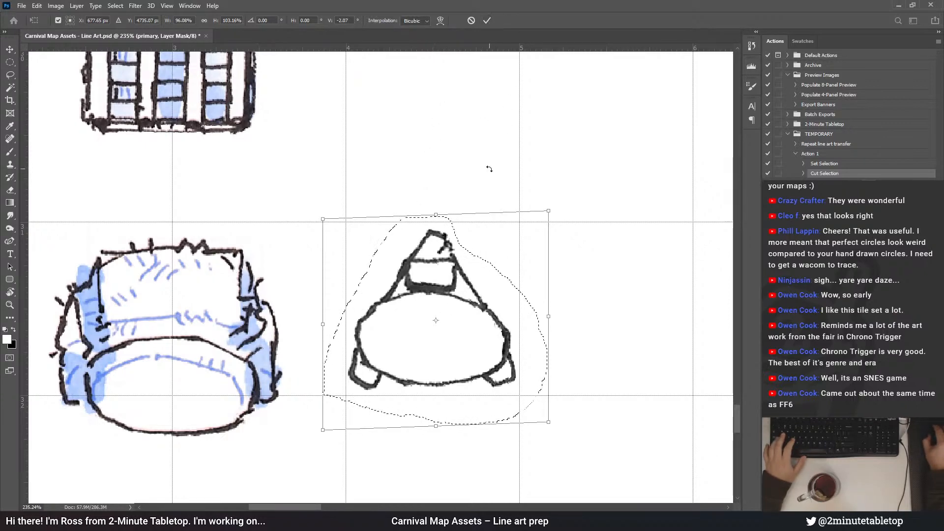
scroll(552, 296, down, 2)
scroll(562, 377, down, 3)
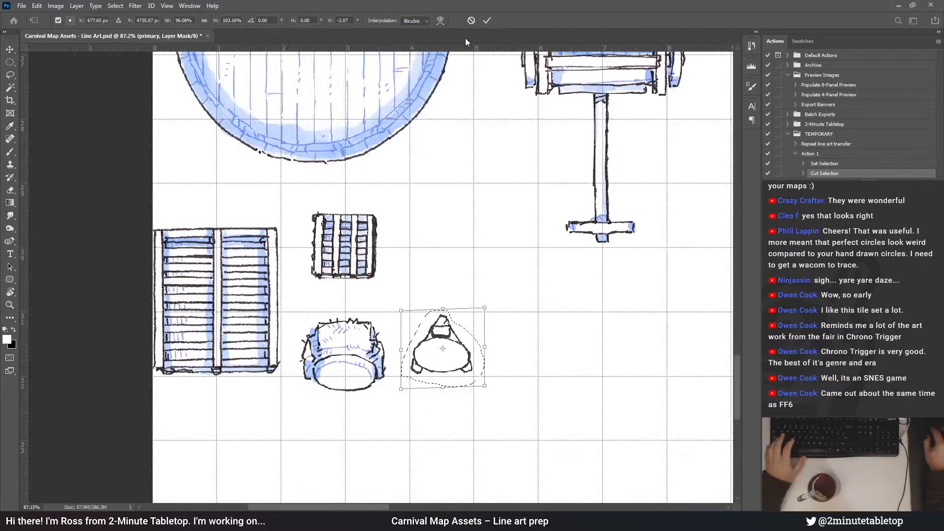
click(486, 21)
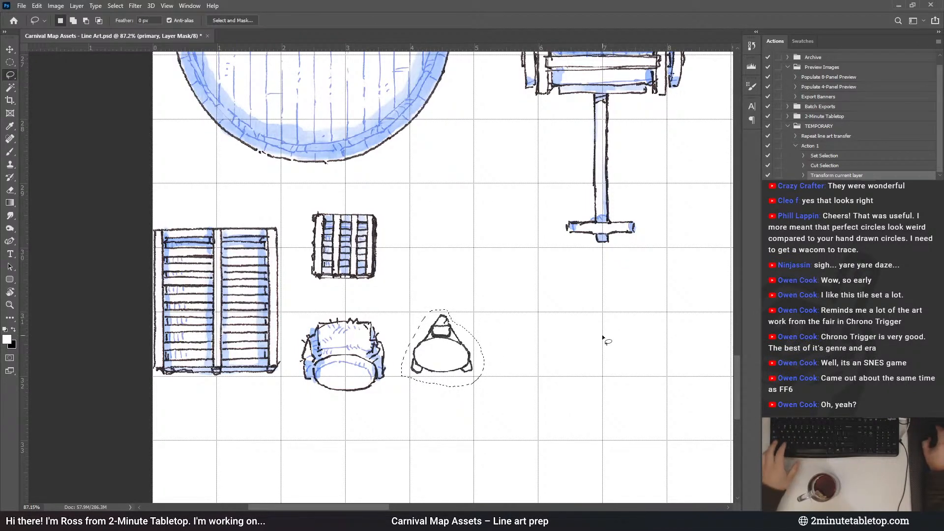
Run Repeat line art transfer so the pointed-back chair's remaining layers match its line art
scroll(471, 300, up, 2)
scroll(469, 304, up, 1)
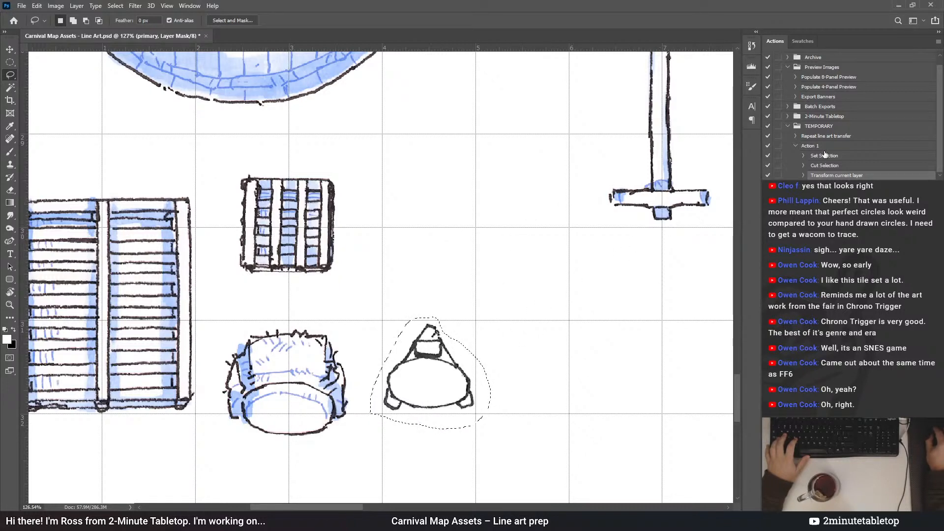
click(826, 136)
key(F2)
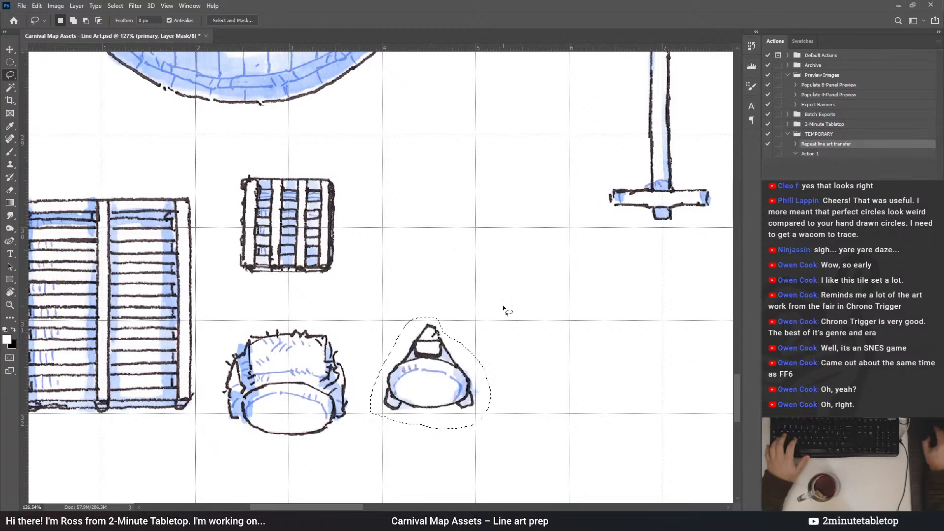
Lasso the ragged figure with outstretched arms, recording the selection in Action 1, and move its line art beside the pointed-back chair
scroll(320, 431, down, 1)
scroll(321, 430, down, 4)
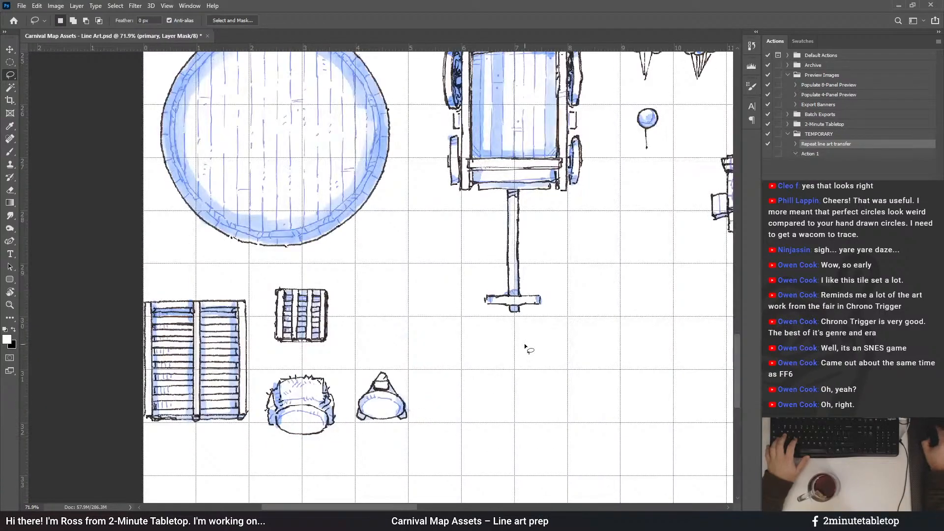
scroll(422, 408, down, 5)
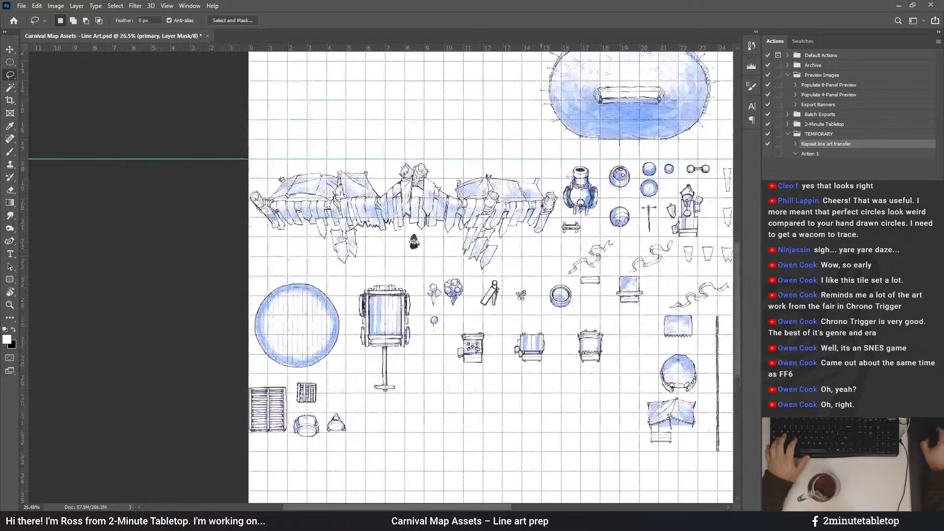
scroll(516, 299, up, 4)
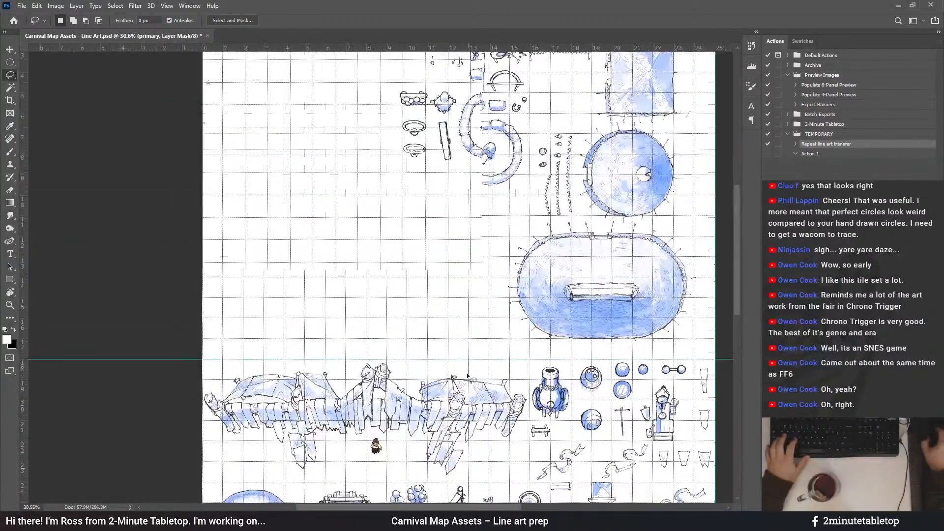
scroll(356, 162, up, 4)
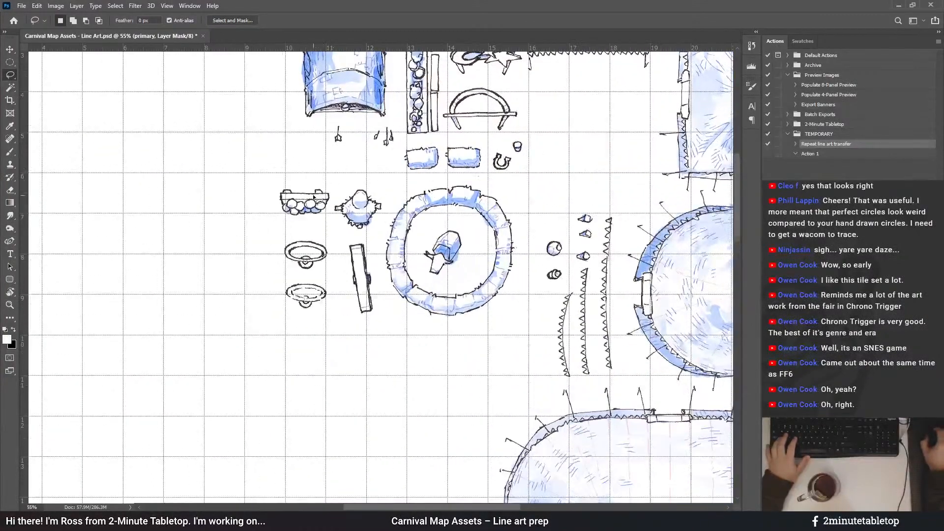
scroll(328, 194, up, 3)
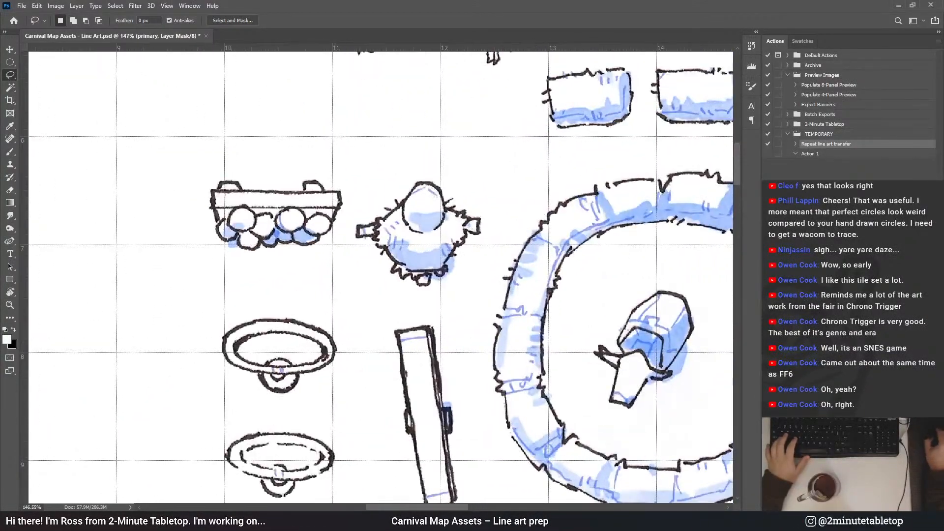
click(817, 154)
scroll(382, 226, up, 1)
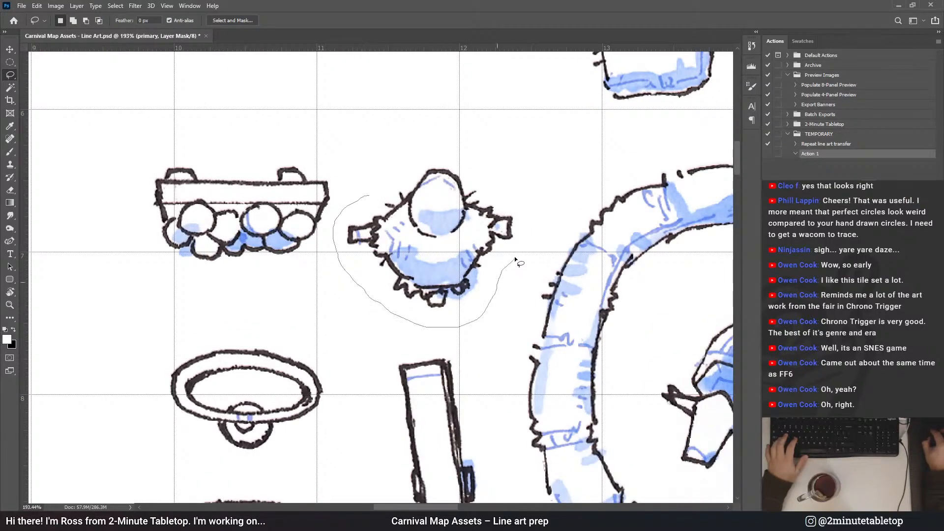
drag(463, 163, 388, 187)
scroll(457, 85, down, 10)
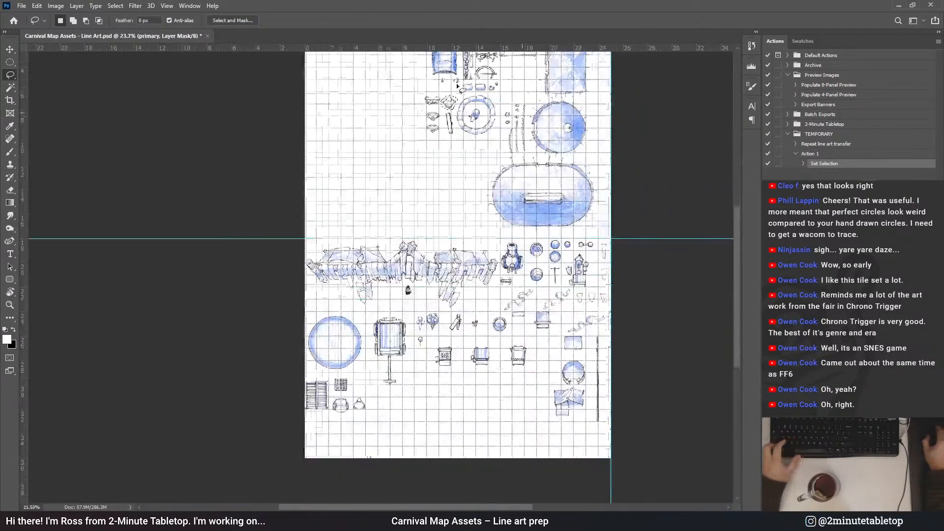
scroll(457, 86, down, 1)
drag(457, 96, 457, 223)
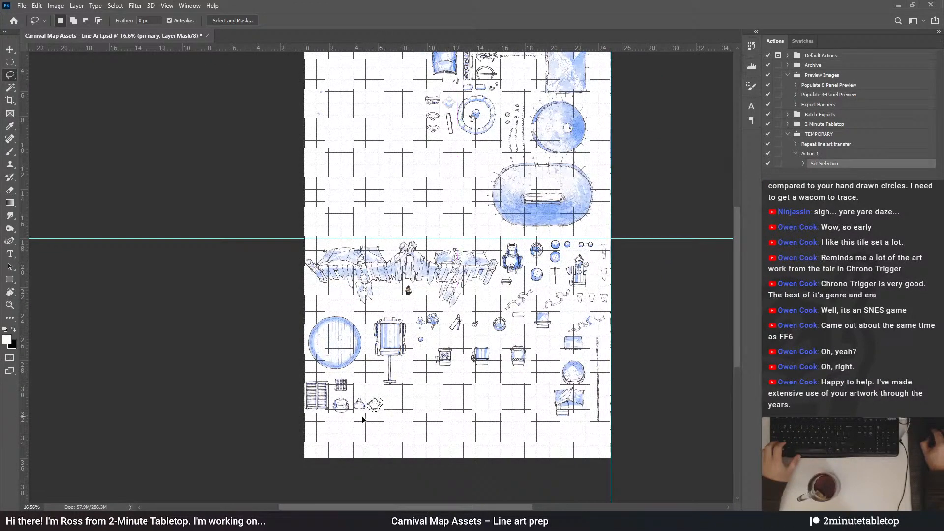
Free-transform the ragged figure's line art to 94.78% width with a 2.19° vertical skew
scroll(362, 418, up, 6)
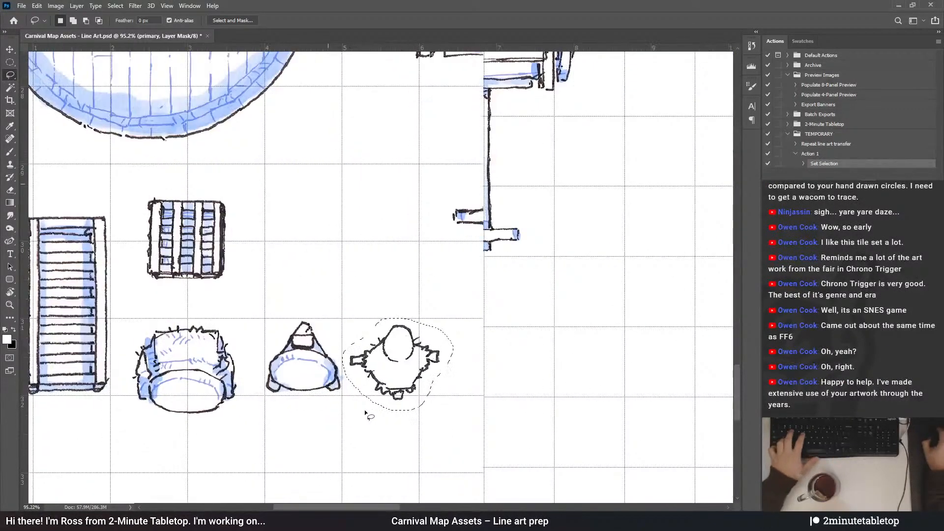
scroll(386, 411, up, 2)
key(ctrl+t)
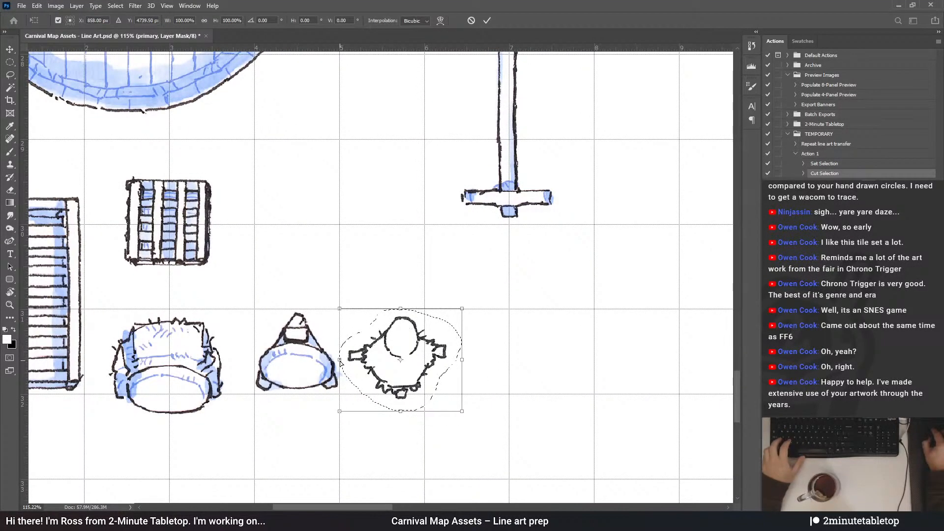
drag(340, 362, 346, 356)
scroll(523, 436, down, 1)
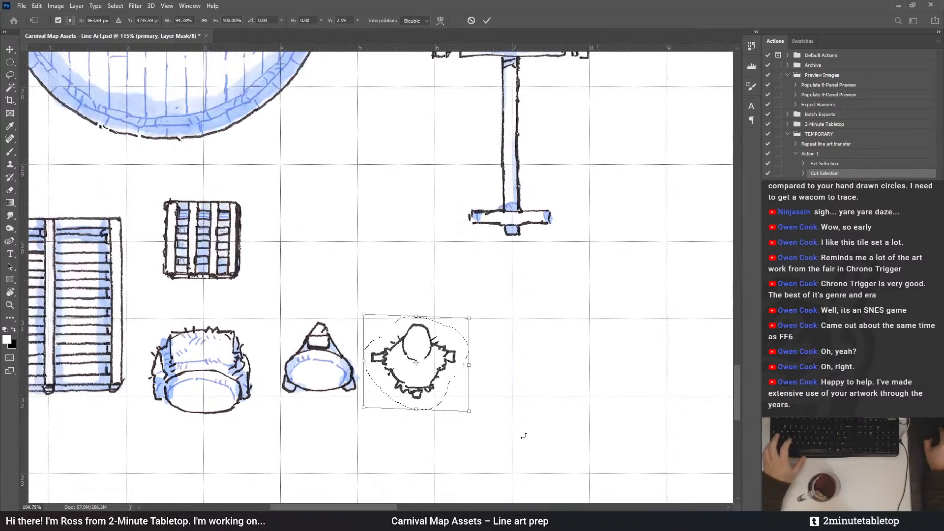
Place the ragged figure beside the coloured woman token for comparison and scale it down to 83.42% width and 88.02% height
scroll(524, 436, down, 6)
scroll(415, 450, down, 2)
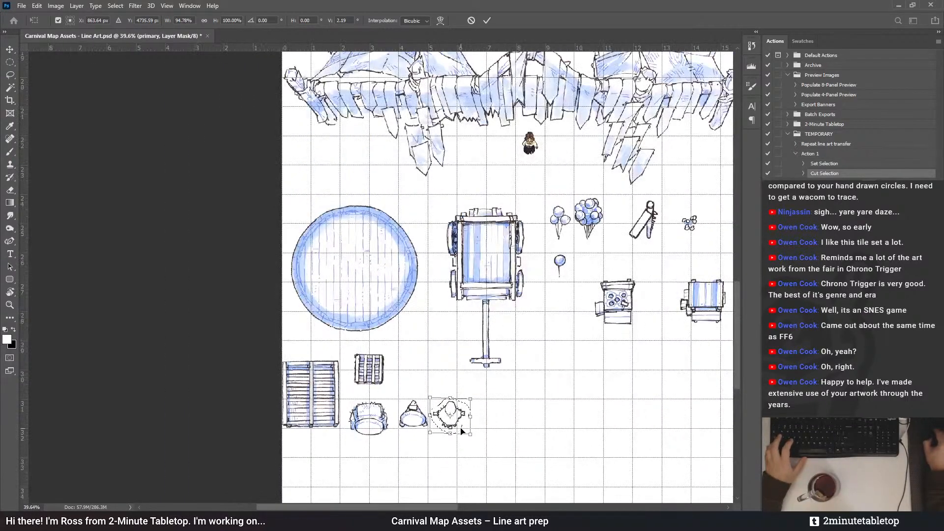
drag(457, 426, 513, 147)
scroll(558, 129, up, 6)
scroll(462, 210, up, 4)
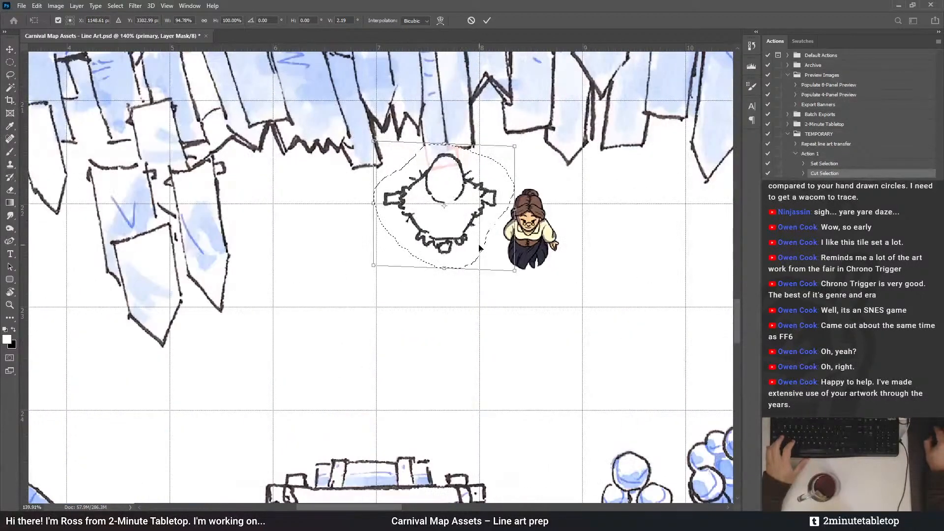
drag(458, 221, 432, 282)
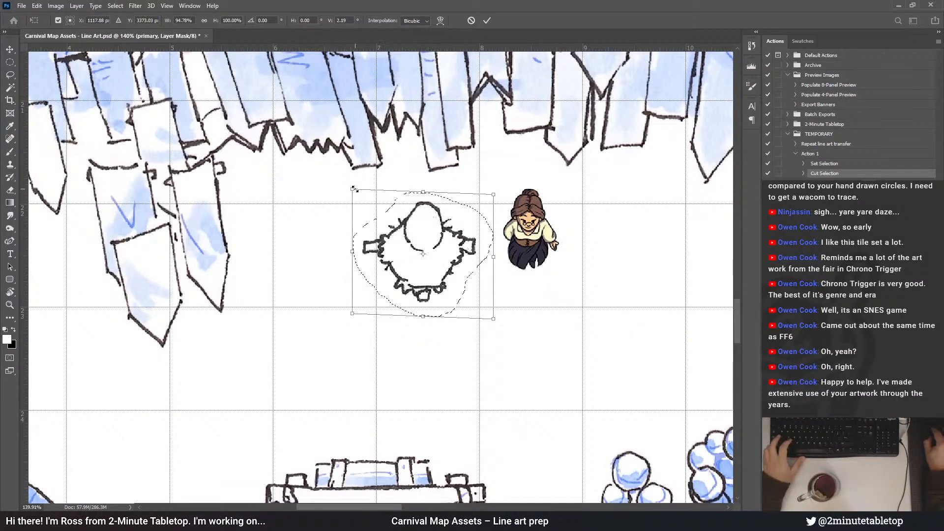
drag(351, 188, 374, 199)
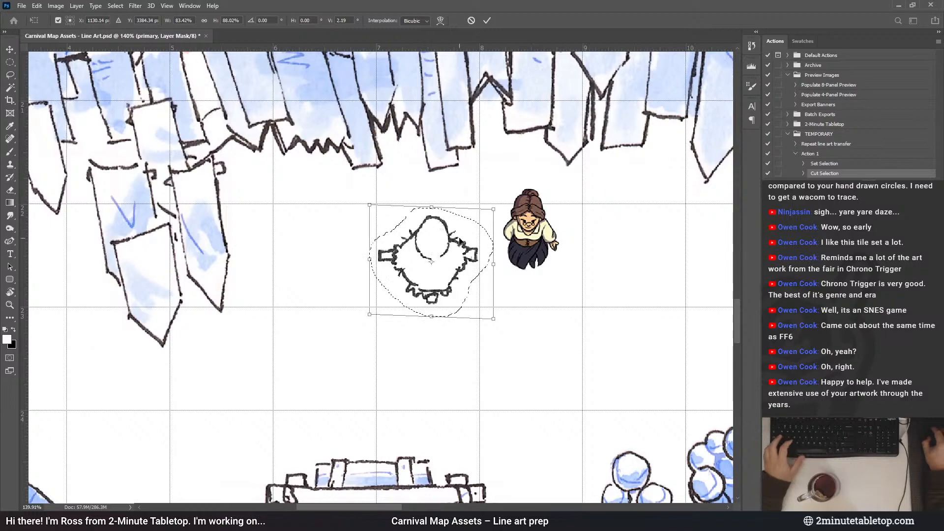
Move the resized ragged figure's line art into the grid square just above the pointed-back chair and apply the transform
scroll(464, 242, down, 5)
scroll(473, 161, down, 2)
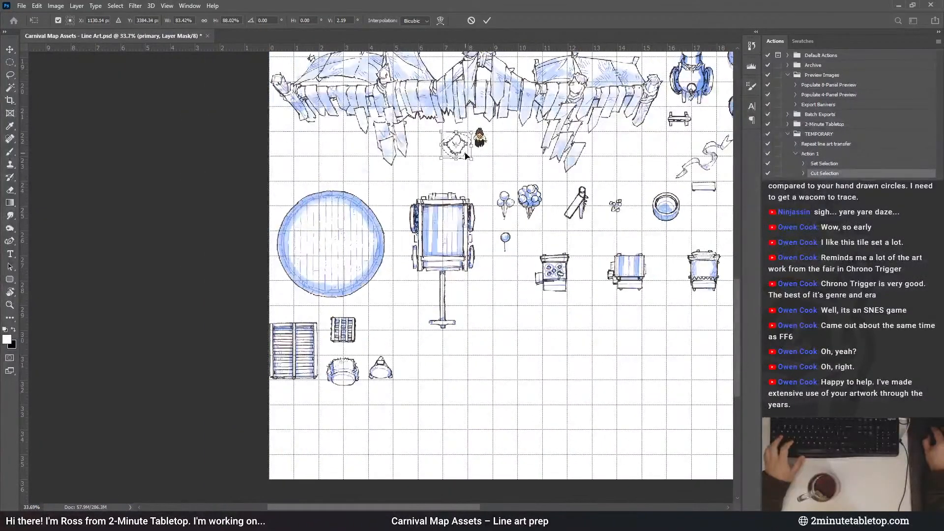
drag(463, 151, 391, 345)
scroll(390, 345, up, 7)
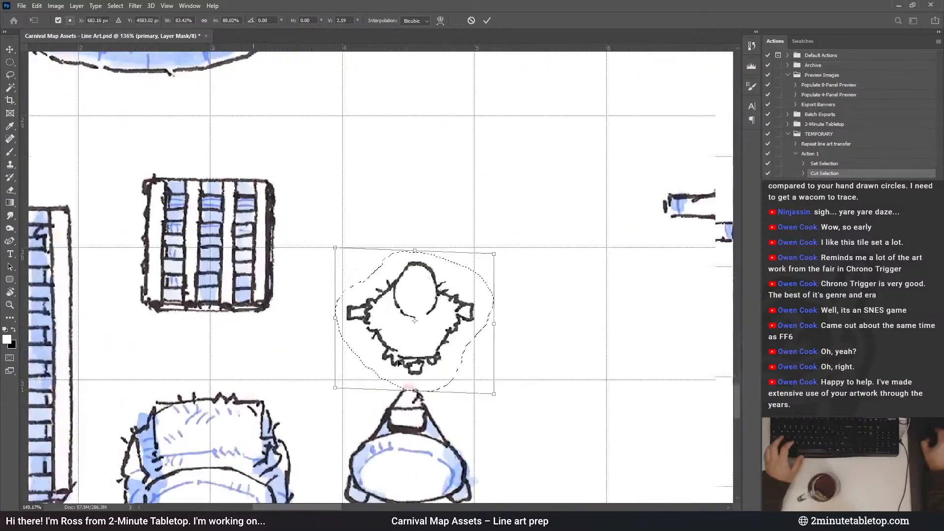
scroll(399, 363, up, 2)
drag(433, 350, 431, 339)
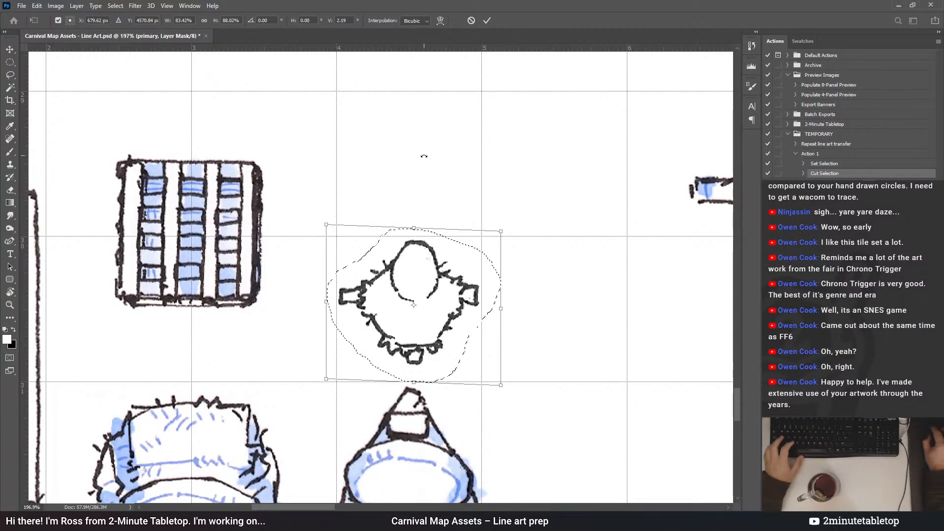
click(486, 20)
Deselect the ragged figure and run Repeat line art transfer to move its remaining layers to match
key(ctrl+d)
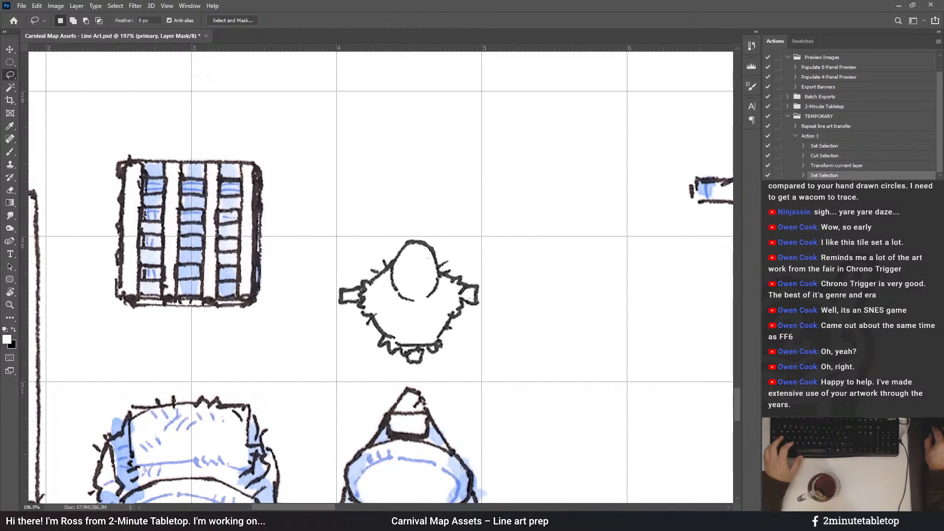
click(840, 129)
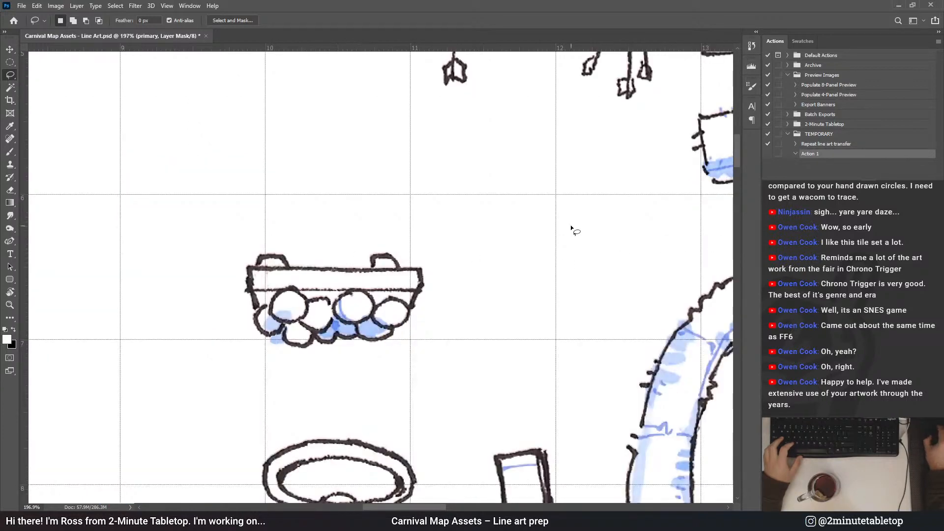
Select the rack of round balls above the two oval pieces and move its line art to the empty grid area beside the ragged figure
scroll(570, 225, down, 2)
scroll(467, 237, down, 1)
scroll(396, 266, up, 1)
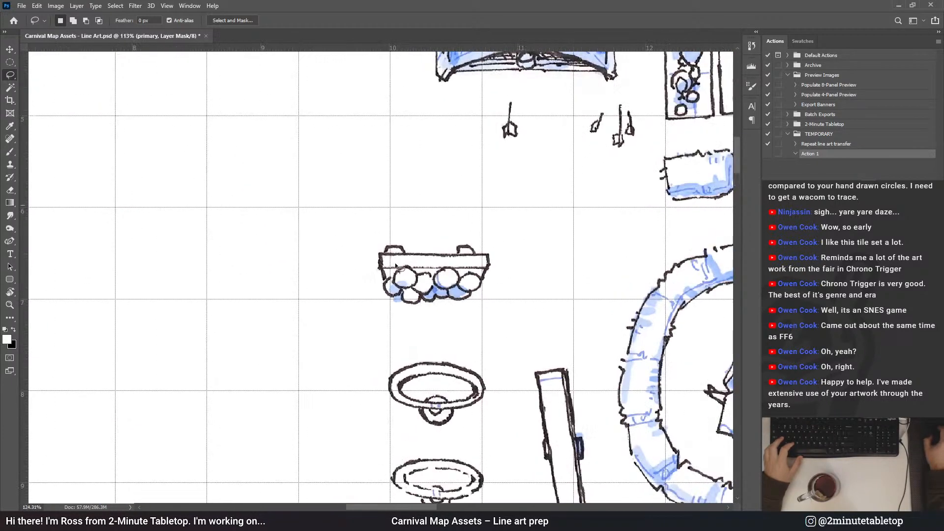
scroll(396, 266, up, 2)
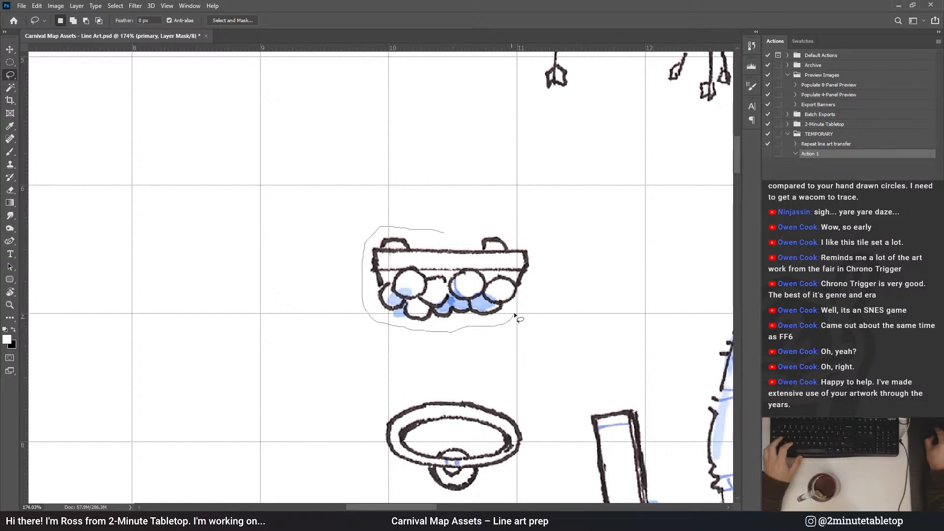
mouse_move(514, 315)
mouse_down()
mouse_move(541, 271)
mouse_move(537, 237)
mouse_move(504, 222)
mouse_move(465, 227)
mouse_up()
scroll(456, 114, down, 1)
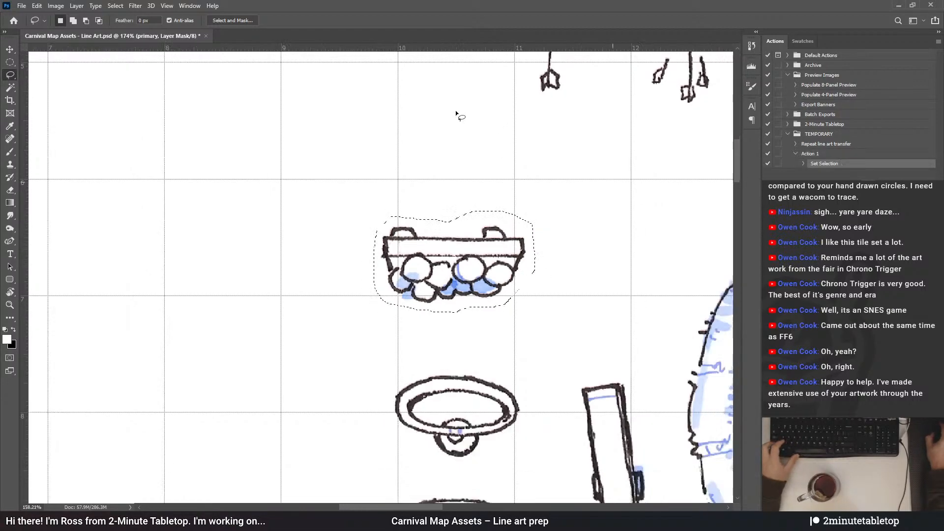
scroll(456, 114, down, 6)
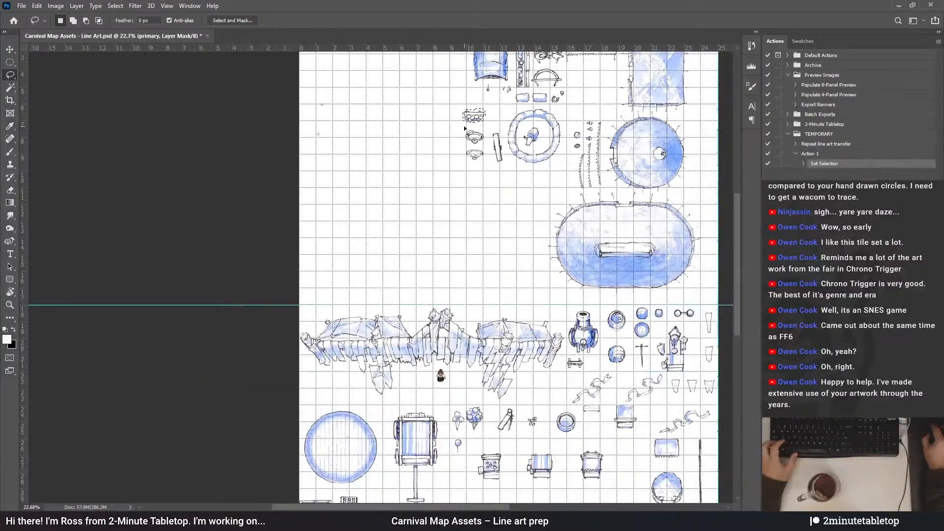
scroll(465, 129, down, 2)
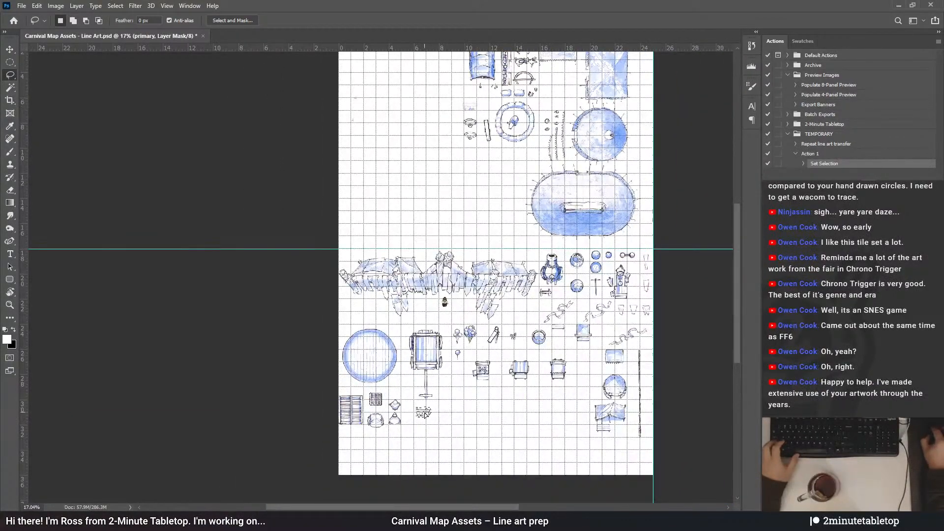
scroll(418, 425, up, 5)
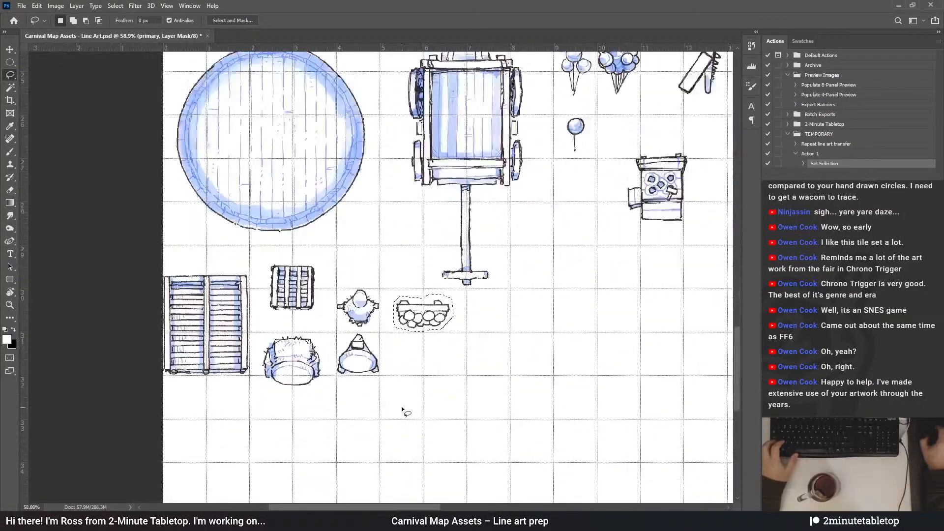
scroll(439, 253, up, 2)
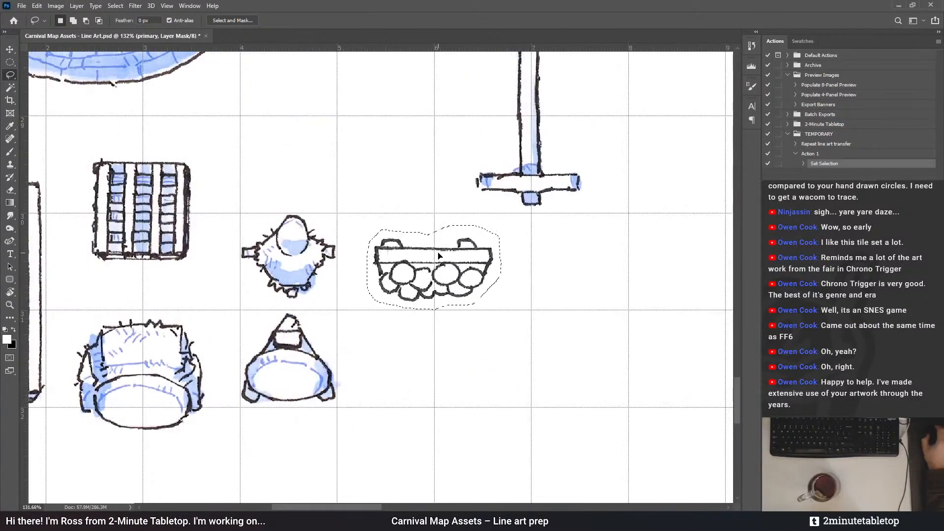
scroll(436, 255, up, 1)
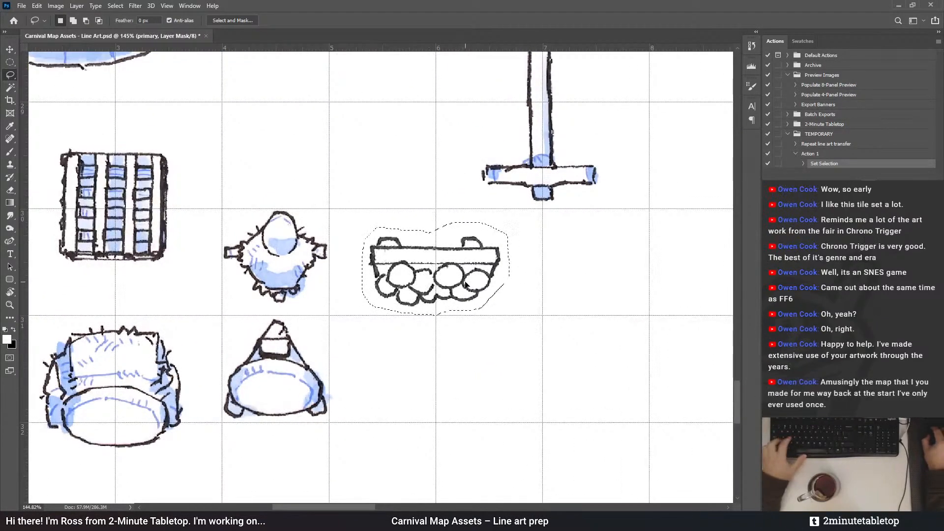
Nudge the ball rack's line art upward in its grid row level with the ragged figure and deselect it
key(ctrl+shift+Up)
key(ctrl+shift+Up)
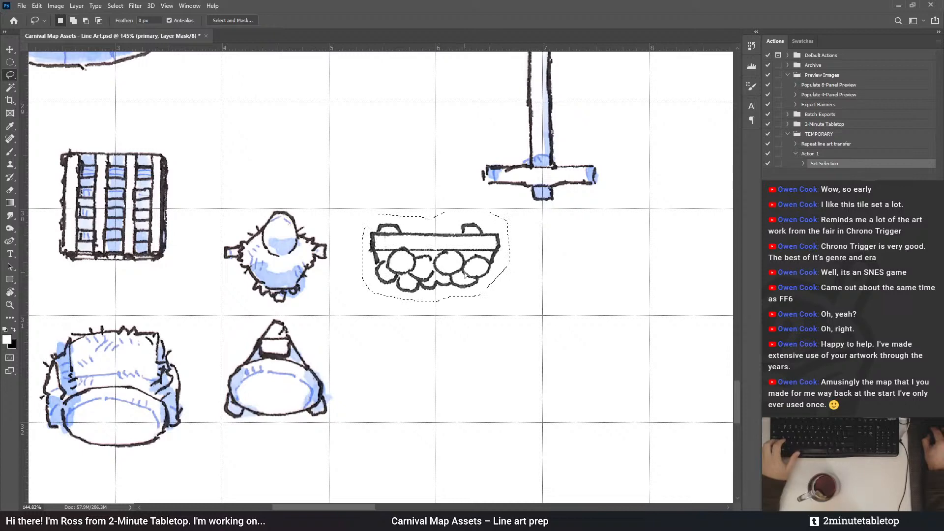
key(ctrl+Up)
key(ctrl+Up)
key(ctrl+Up)
key(ctrl+Up)
key(ctrl+Up)
key(ctrl+Up)
key(ctrl+Up)
key(ctrl+Up)
key(ctrl+Up)
key(ctrl+Up)
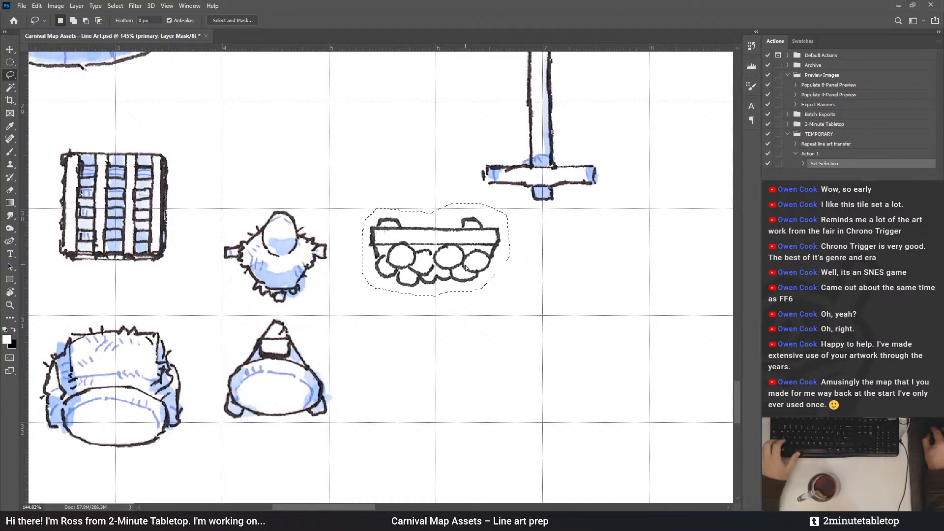
scroll(410, 187, up, 2)
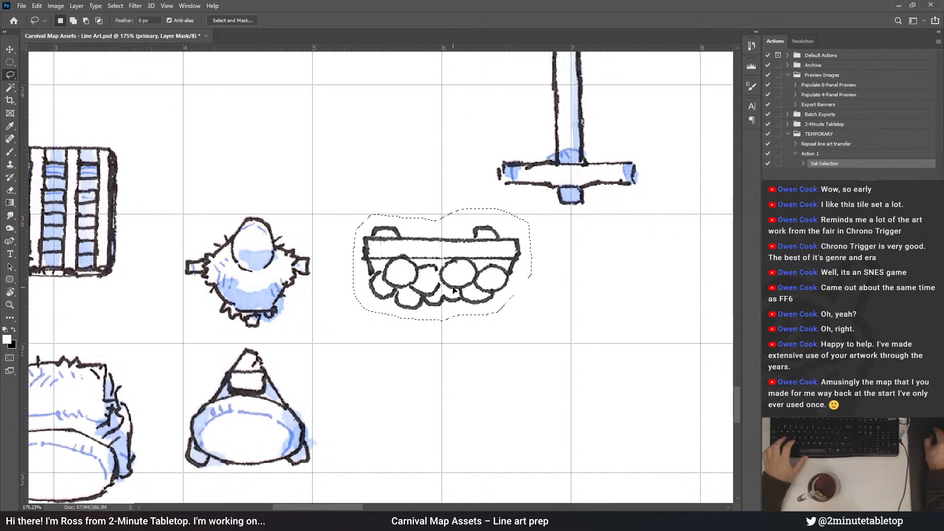
mouse_move(433, 269)
mouse_down()
mouse_move(443, 274)
mouse_move(434, 264)
mouse_move(449, 256)
mouse_up()
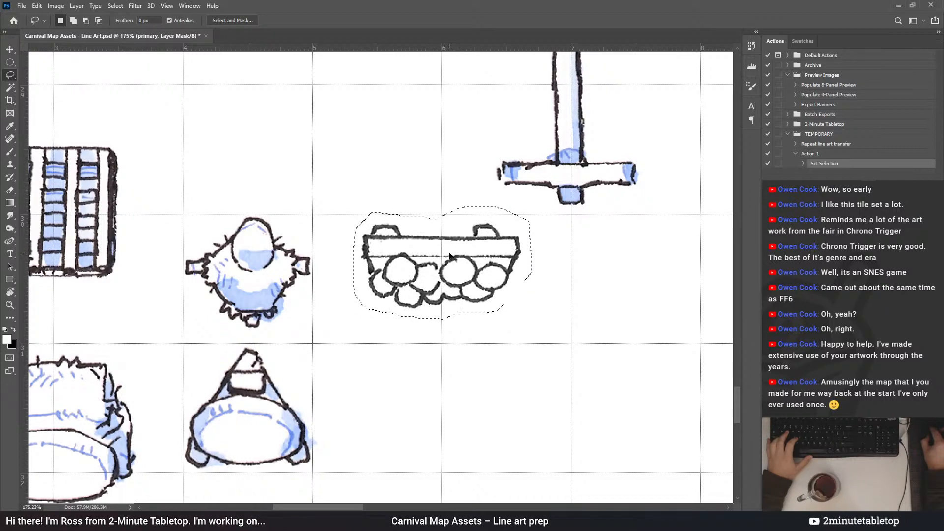
key(ctrl+x)
key(ctrl+d)
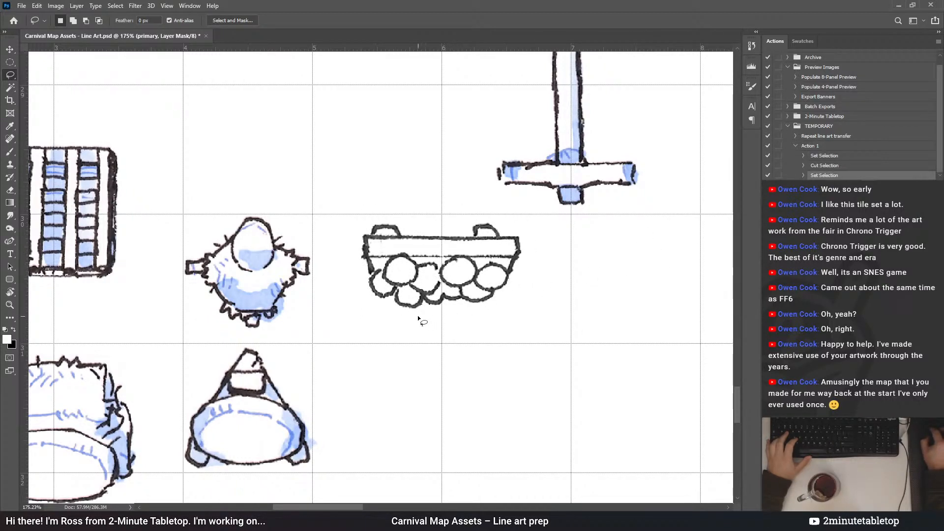
Reselect the ball rack and free-transform it to 104.08% width and 101.26% height by pulling out its lower corner
mouse_move(418, 318)
mouse_down()
mouse_move(495, 316)
mouse_move(524, 257)
mouse_up()
mouse_move(471, 208)
mouse_down()
mouse_move(395, 212)
mouse_move(348, 233)
mouse_move(362, 308)
mouse_up()
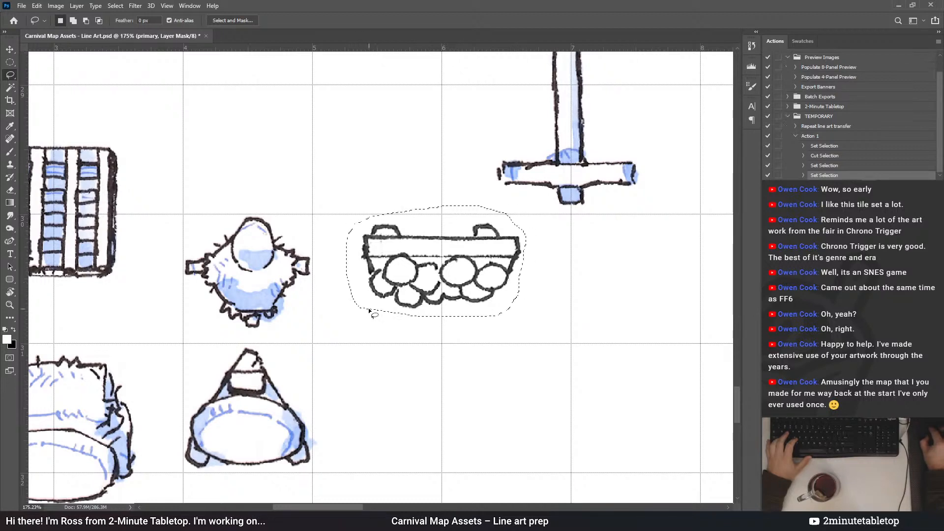
key(ctrl+t)
drag(525, 317, 534, 320)
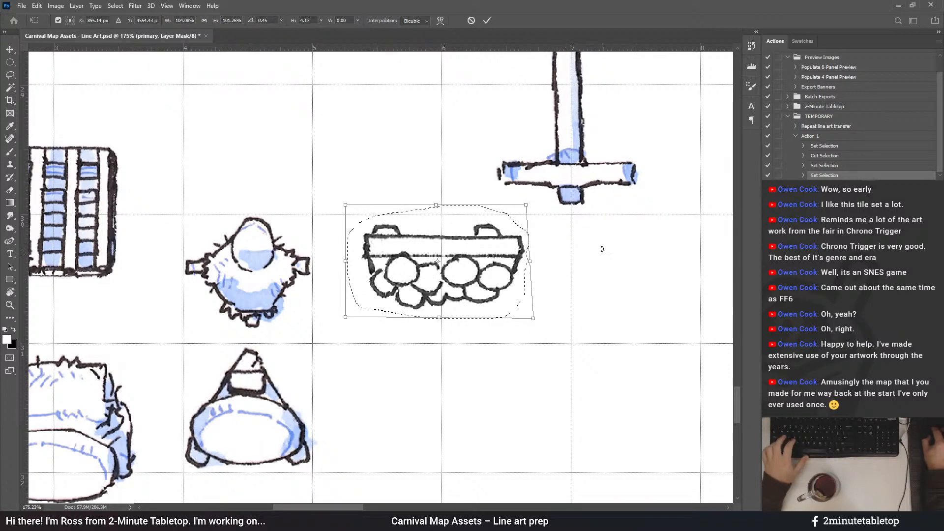
click(487, 20)
key(ctrl+d)
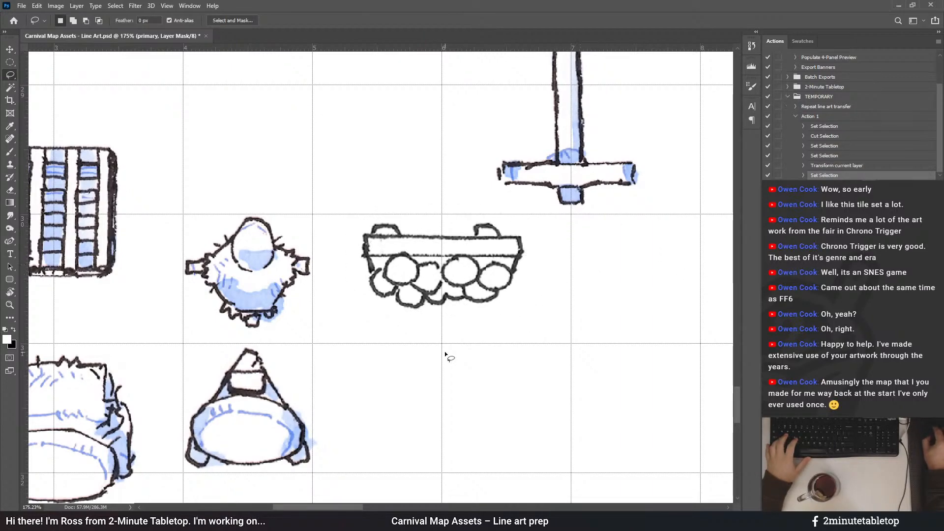
Undo the ball rack's last free transform and clear the selection
scroll(439, 260, down, 5)
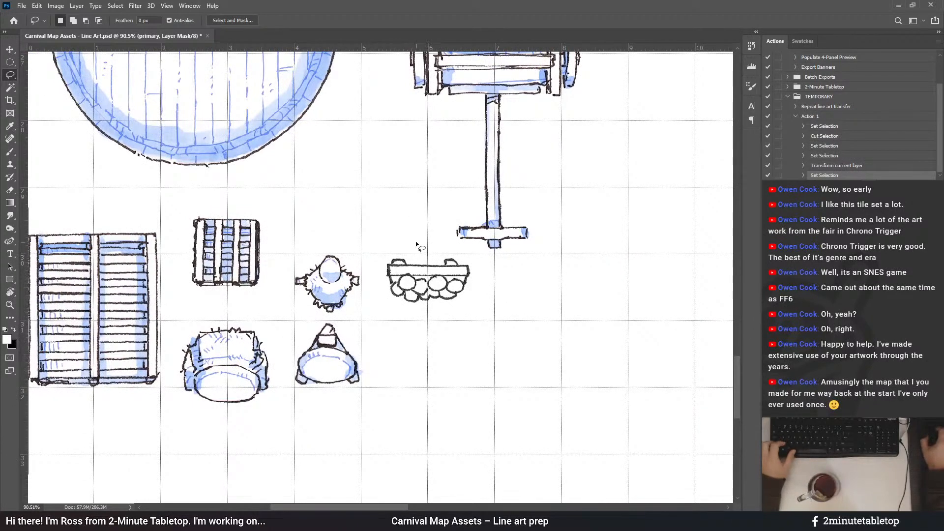
scroll(436, 262, up, 3)
key(ctrl+alt+z)
key(ctrl+alt+z)
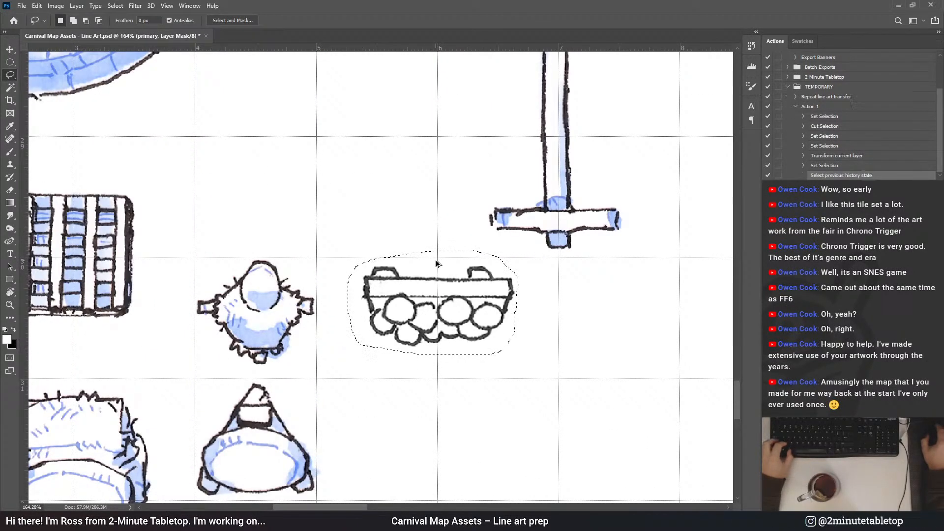
key(ctrl+d)
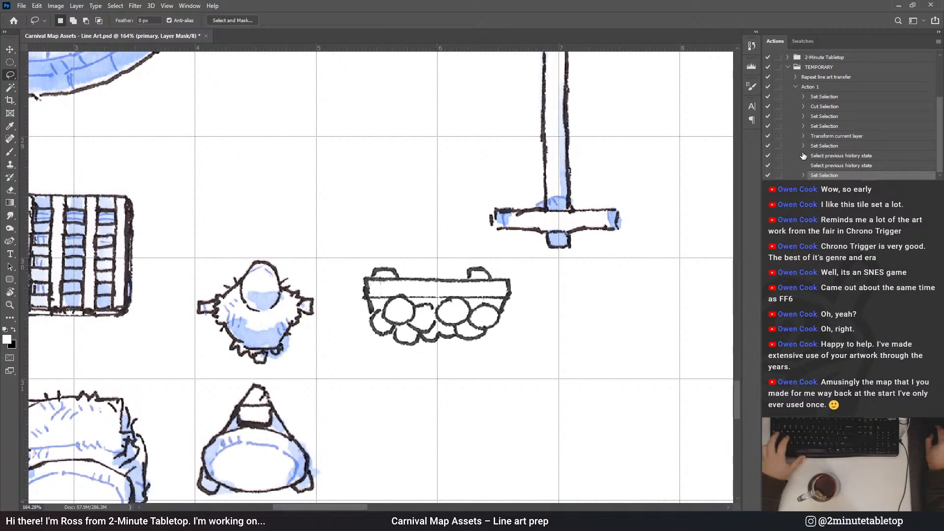
Run Repeat line art transfer to move the ball rack's remaining layers to match, and make Action 1 current for recording again
click(829, 77)
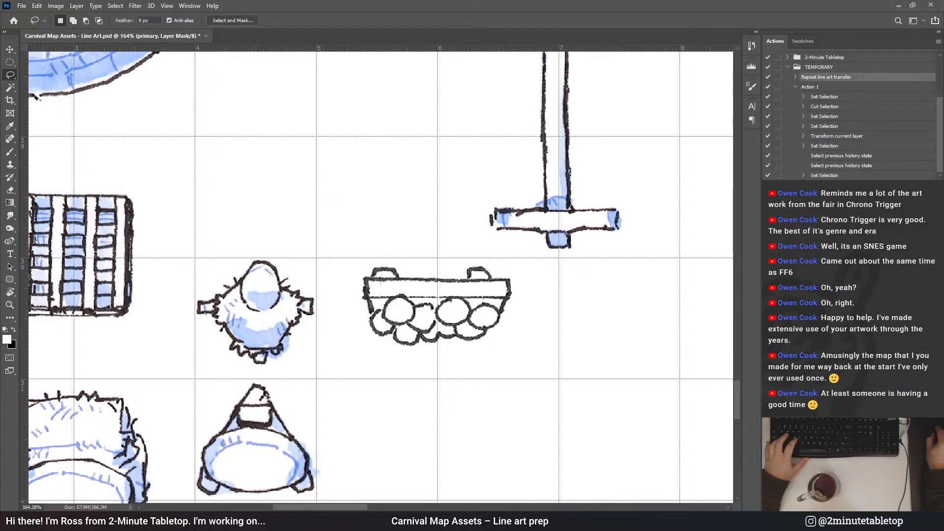
key(F2)
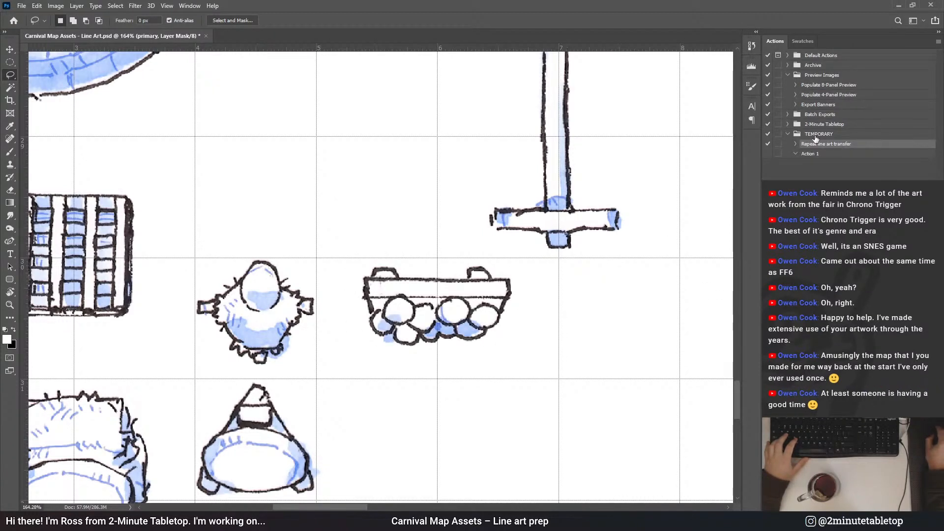
click(809, 154)
Select the narrow tilted plank beside the oval pieces and move its line art to the empty grid area below the cart and balloons
scroll(388, 408, down, 5)
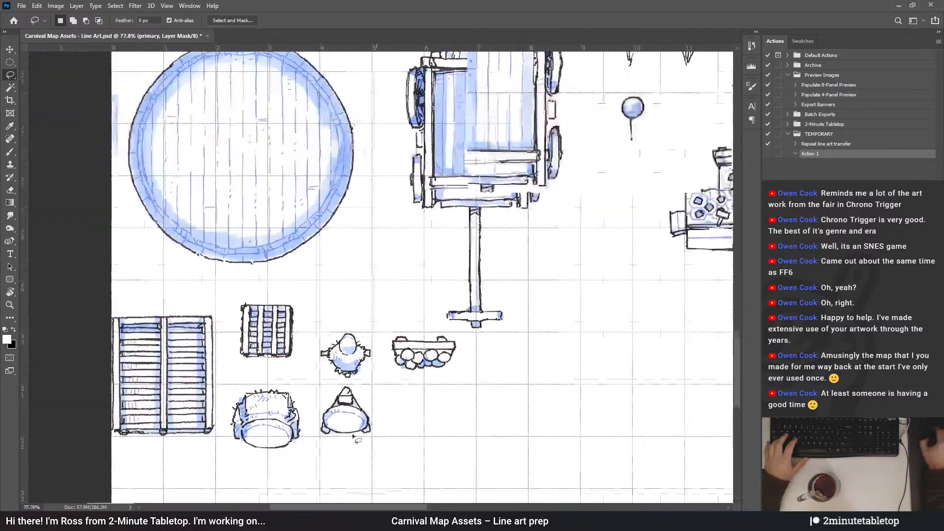
scroll(348, 447, down, 2)
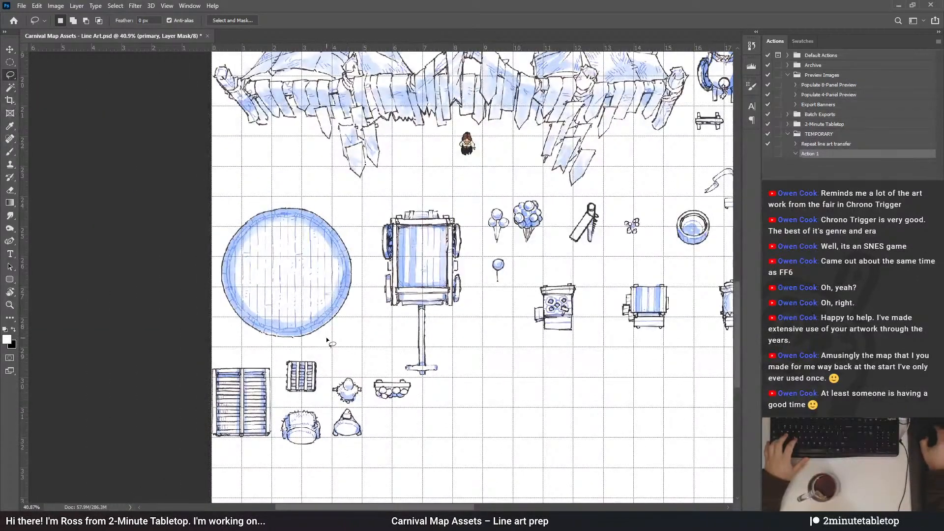
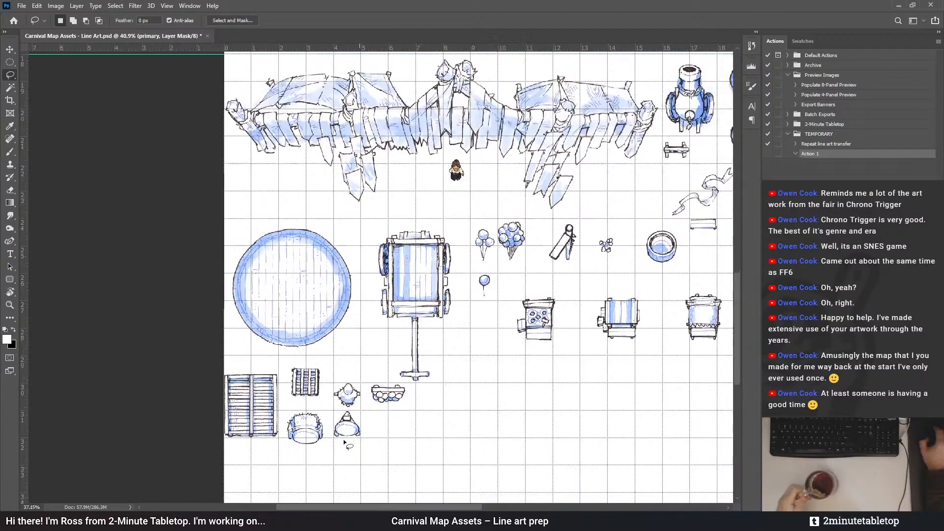
scroll(344, 439, down, 4)
scroll(384, 147, down, 1)
scroll(383, 147, up, 7)
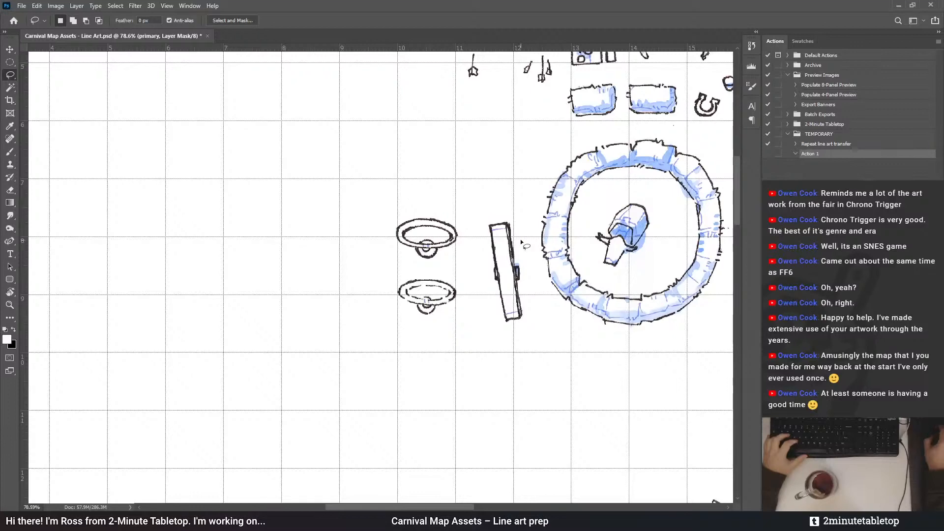
scroll(522, 241, down, 2)
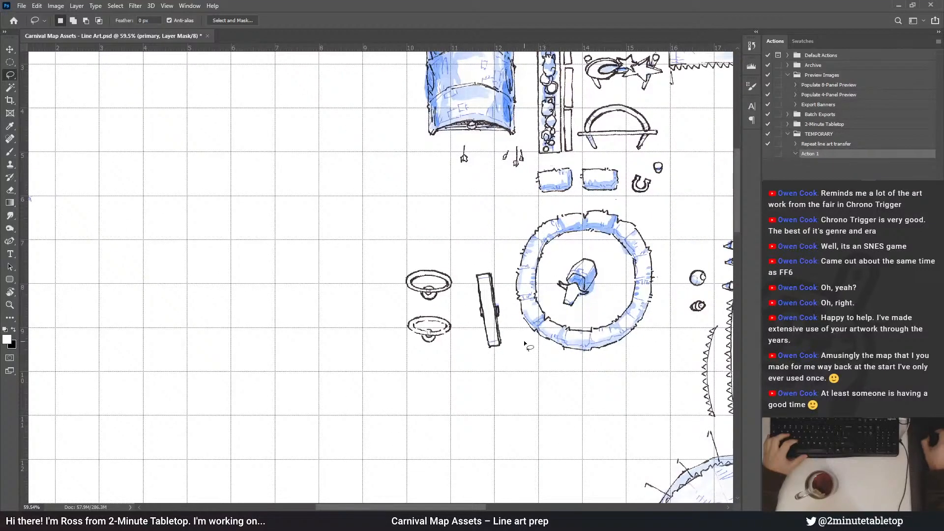
scroll(525, 344, up, 3)
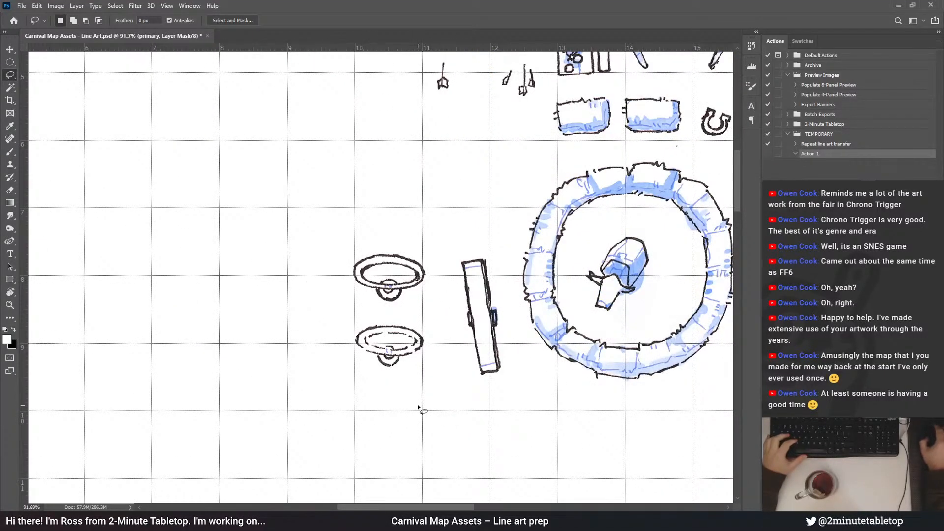
scroll(516, 363, up, 2)
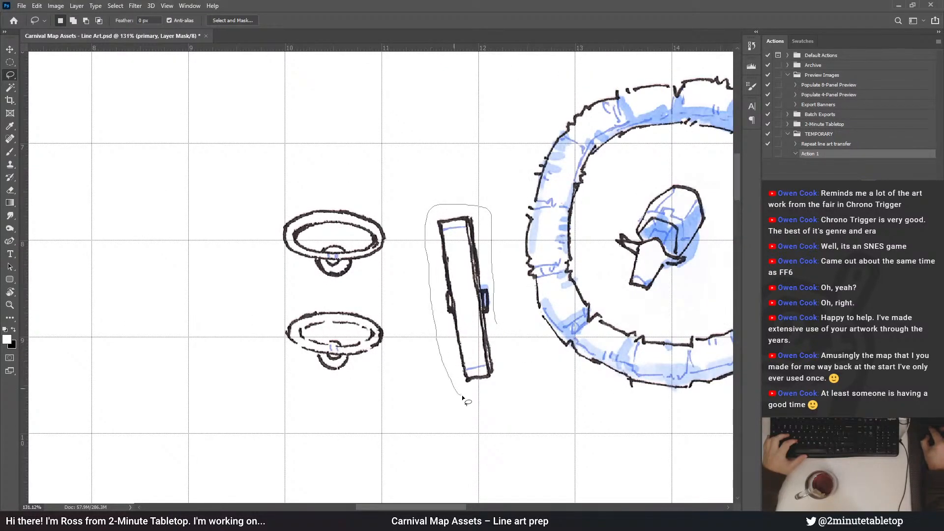
drag(511, 362, 511, 364)
scroll(491, 181, down, 7)
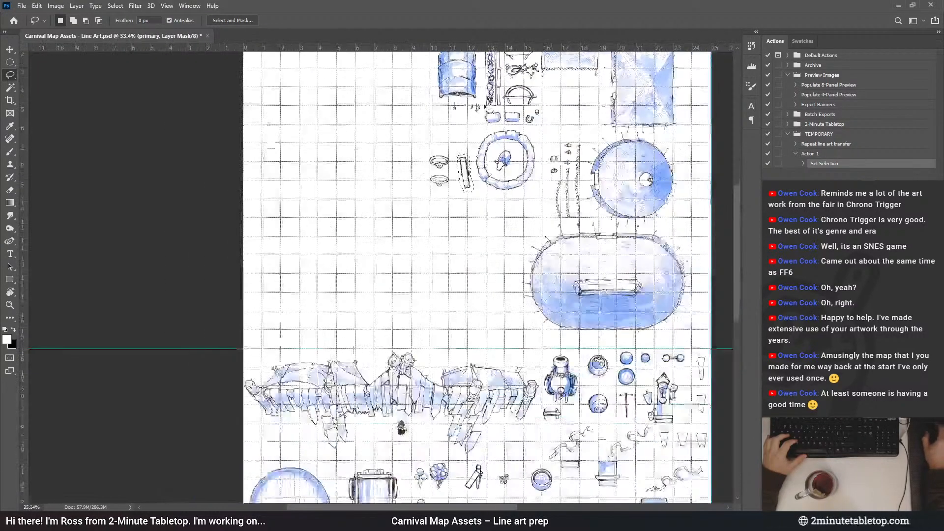
scroll(491, 181, down, 1)
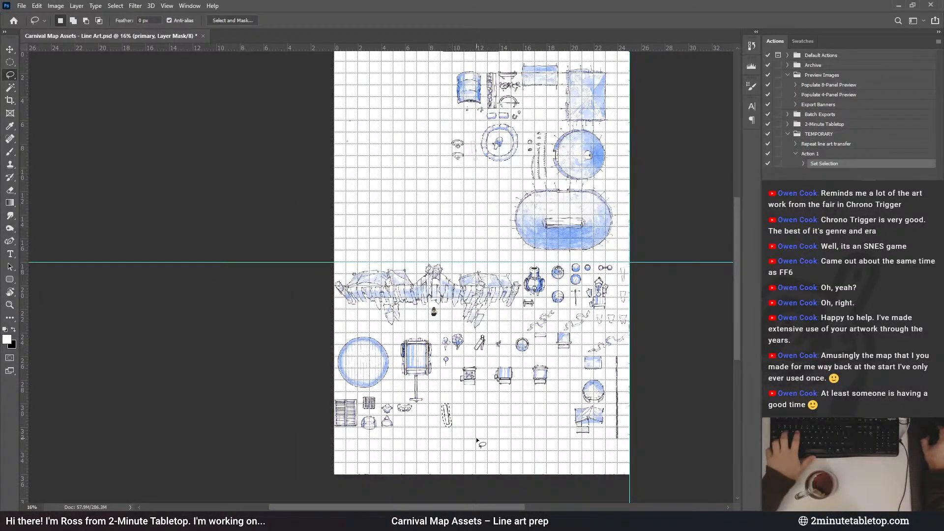
scroll(476, 437, up, 2)
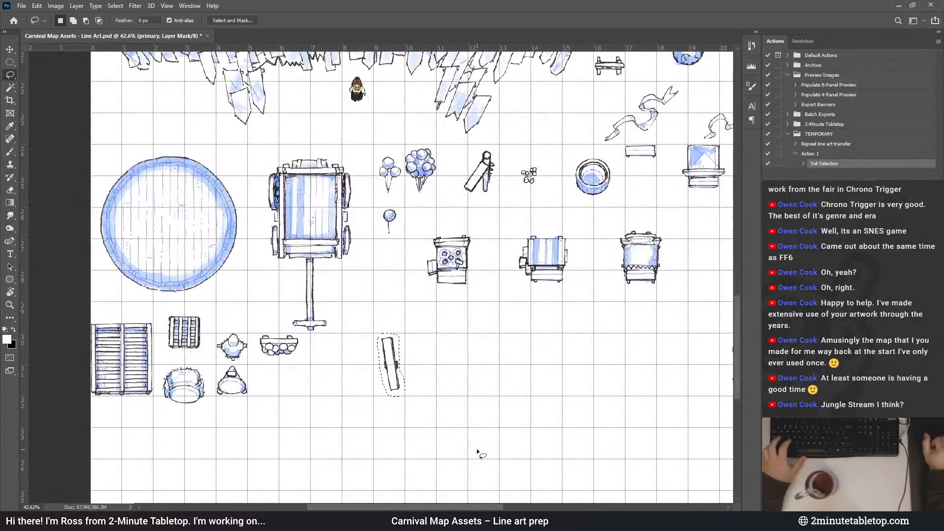
Free-transform the selected narrow plank, rotating it 90° clockwise and moving it beside the ball rack
key(ctrl+t)
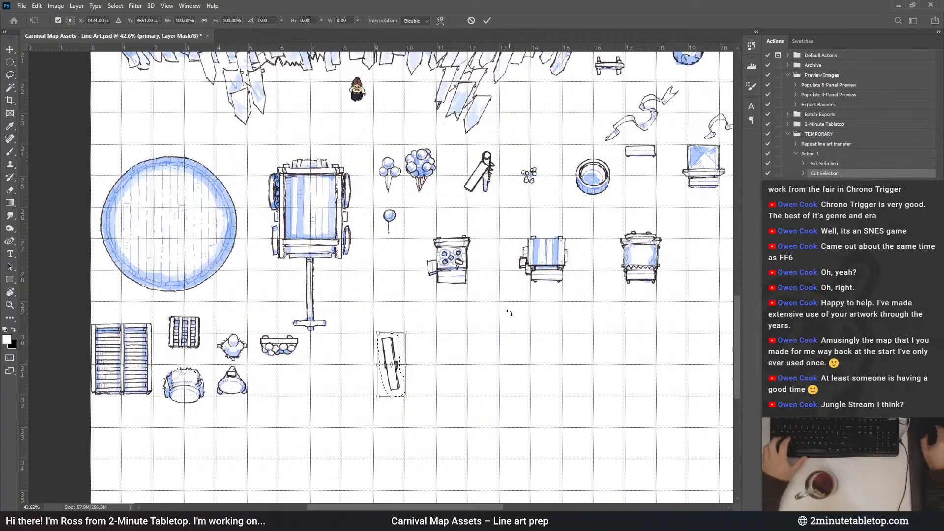
drag(474, 382, 413, 429)
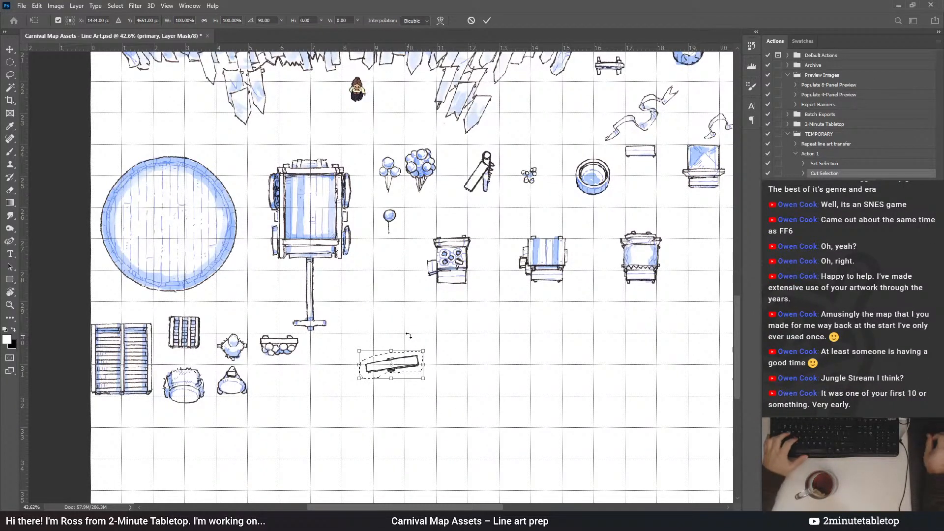
scroll(417, 425, up, 5)
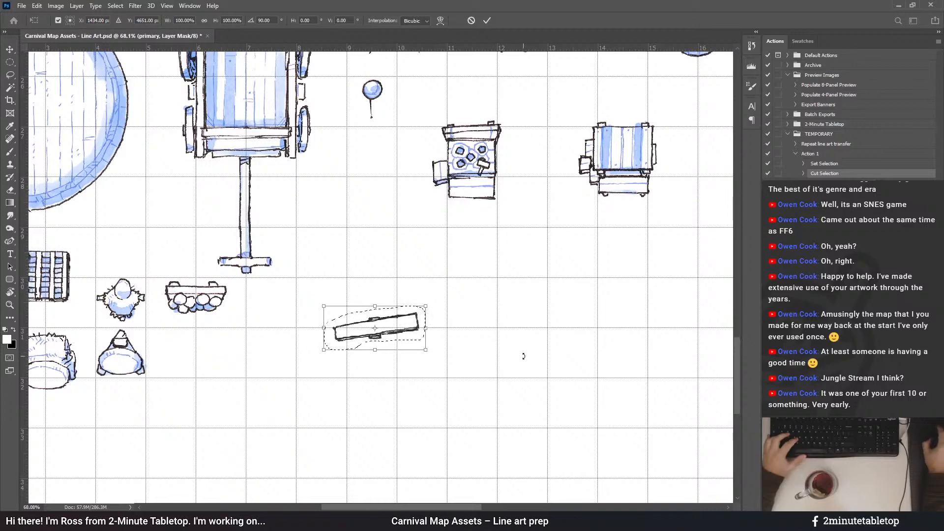
scroll(737, 382, up, 2)
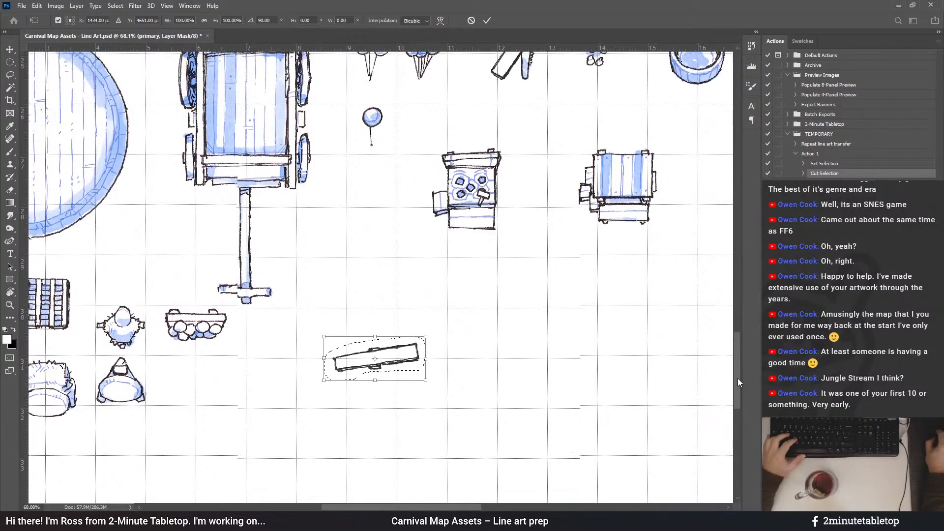
drag(386, 337, 323, 341)
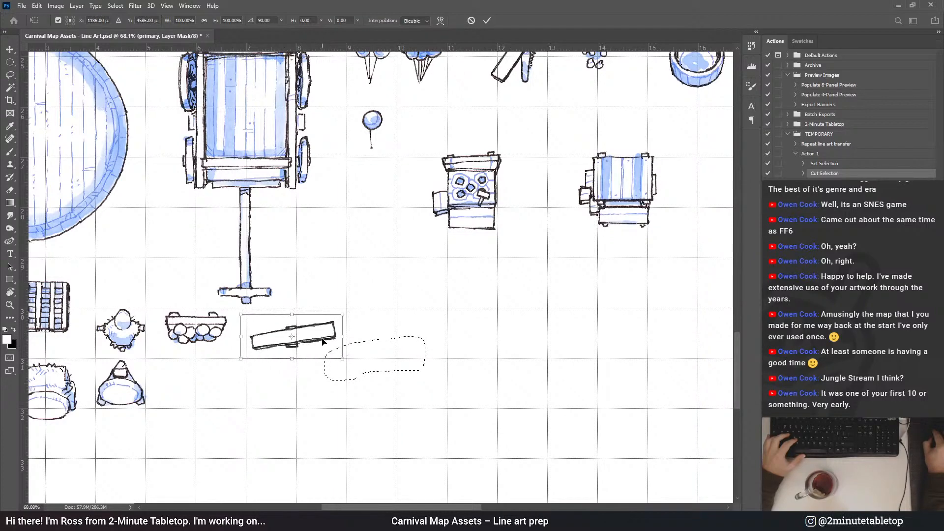
scroll(347, 396, down, 2)
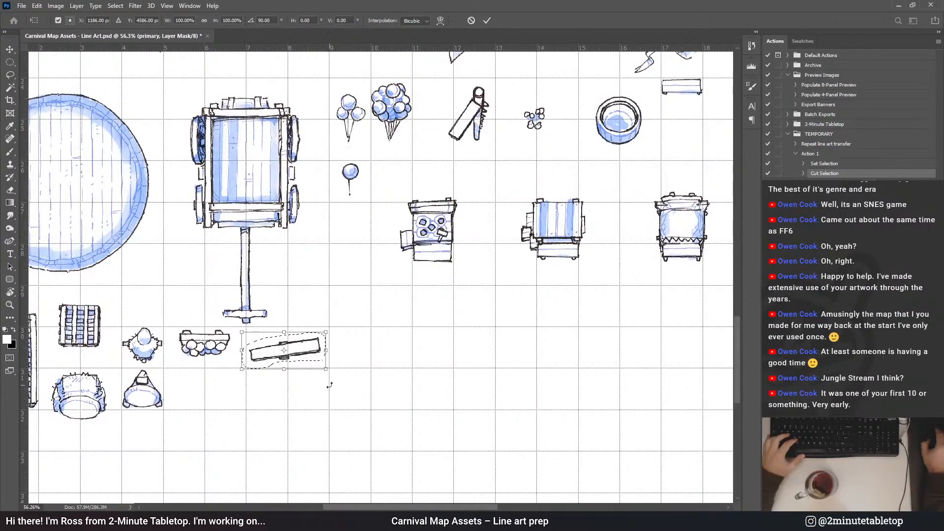
scroll(330, 384, down, 2)
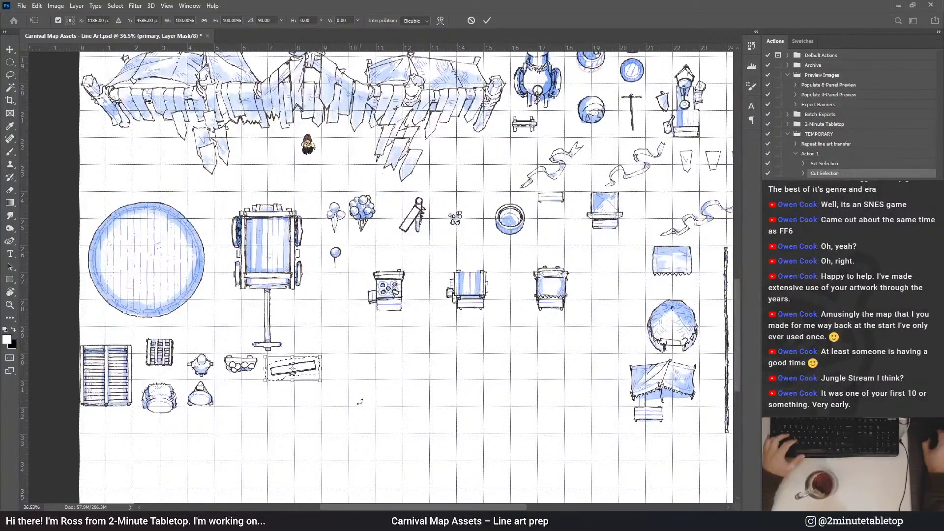
Move the rotated plank to the empty cells beside the zigzag-edged awning, align its bounds to the grid, apply the transform and deselect
drag(309, 372, 634, 263)
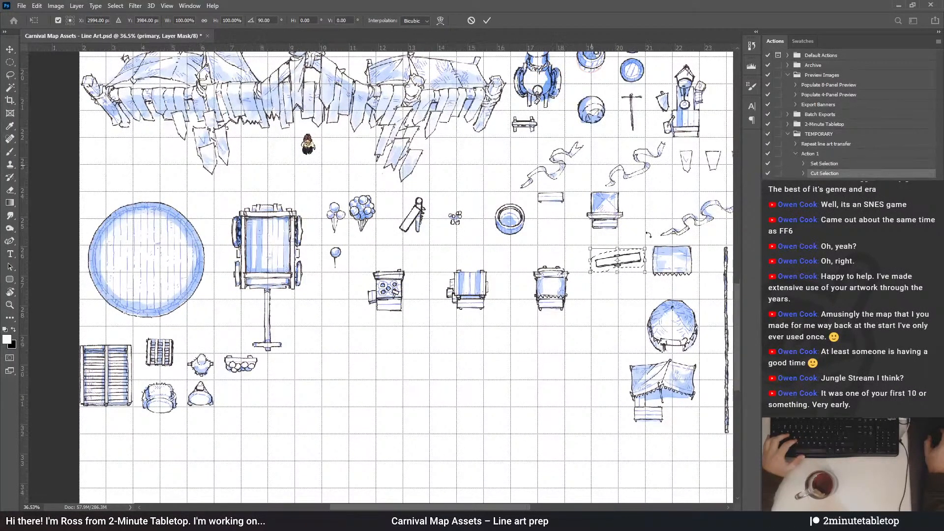
scroll(634, 263, up, 3)
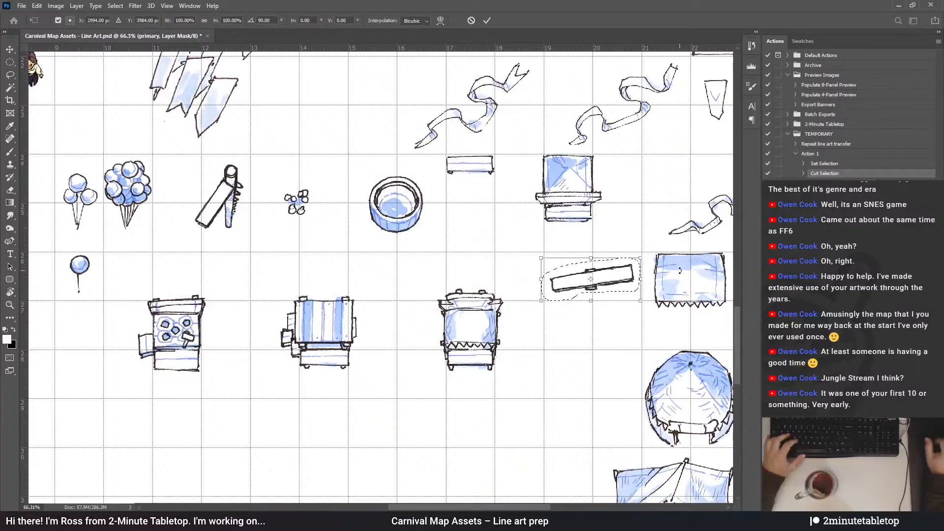
scroll(645, 266, up, 3)
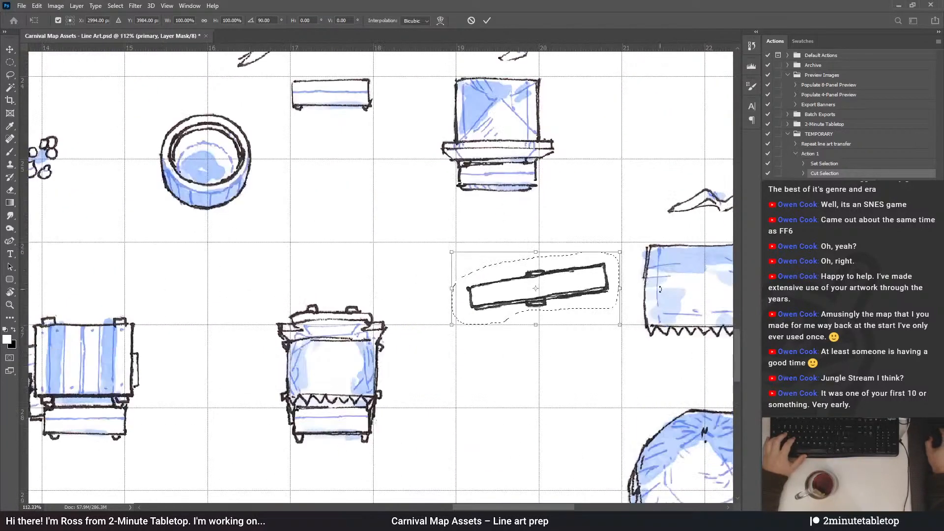
scroll(617, 299, up, 2)
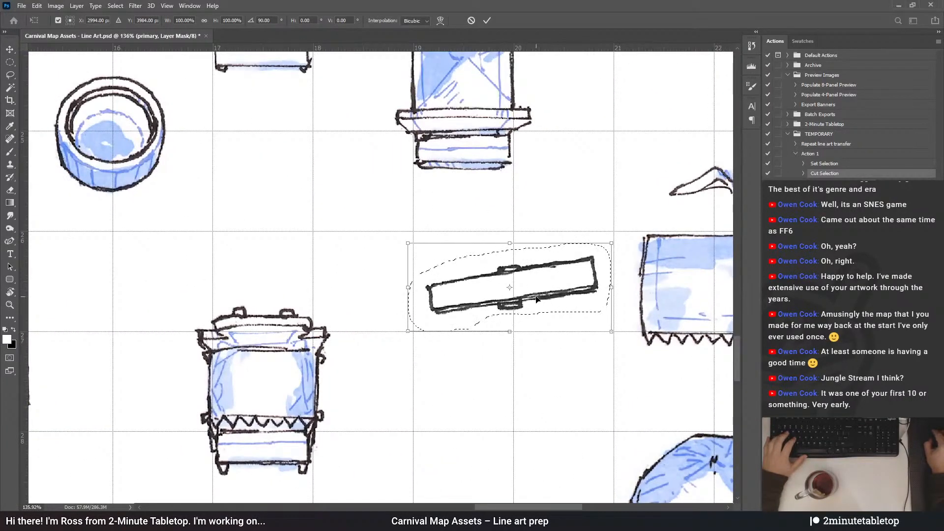
drag(537, 298, 541, 292)
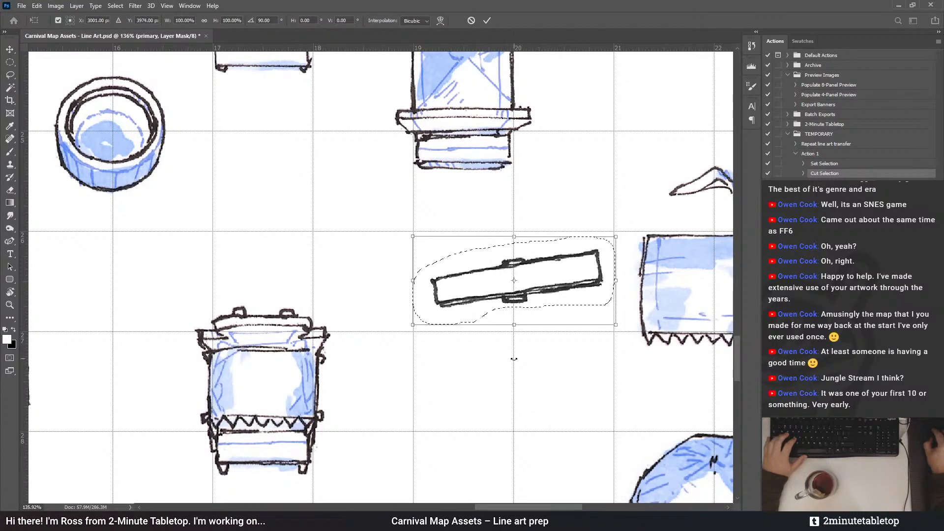
click(486, 22)
key(ctrl+d)
Run Repeat line art transfer to apply the plank's rotation and move to its remaining layers
scroll(323, 244, down, 5)
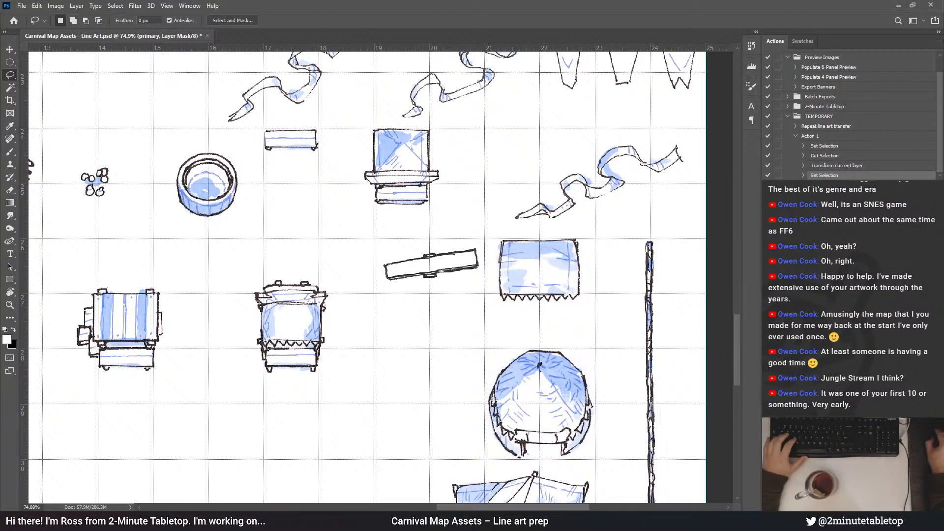
click(820, 127)
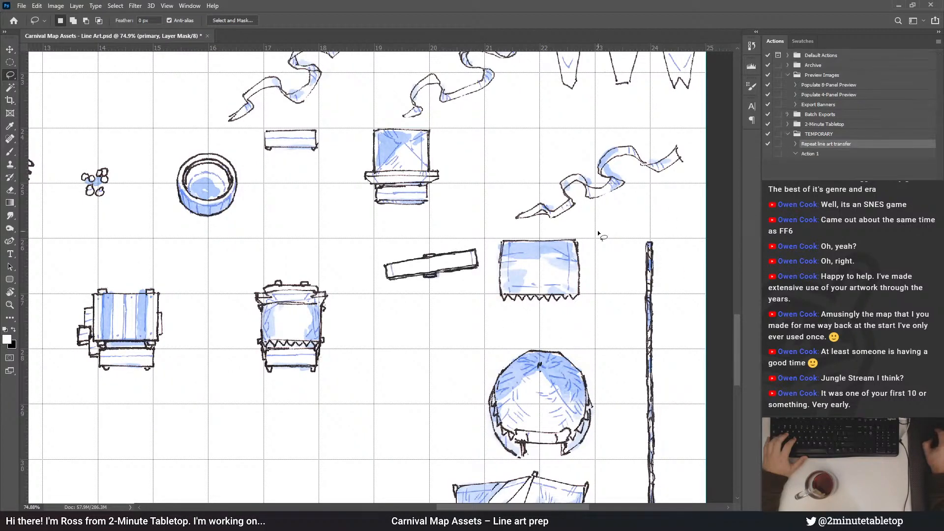
scroll(381, 275, up, 10)
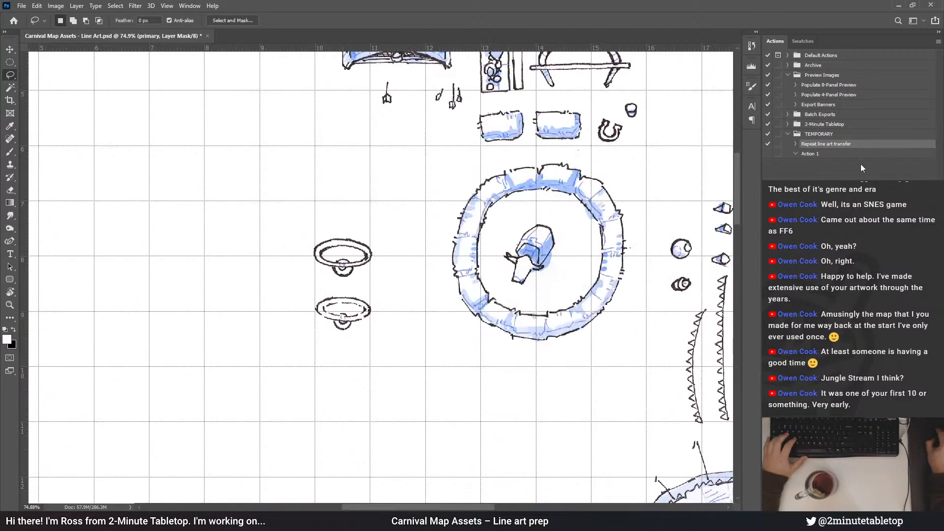
Make Action 1 active, lasso the dashed lower oval dish, and move its line art below the tilted plank in the lower sheet
scroll(381, 275, up, 3)
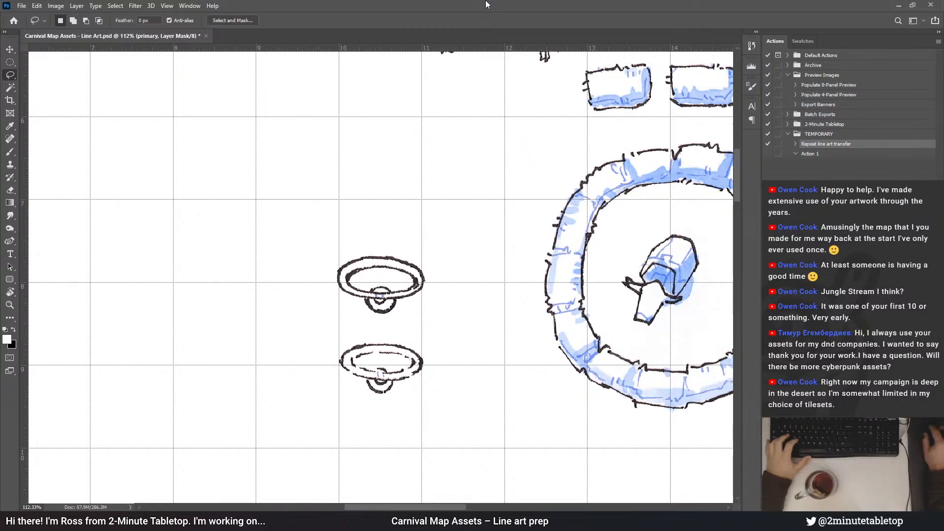
scroll(353, 392, up, 2)
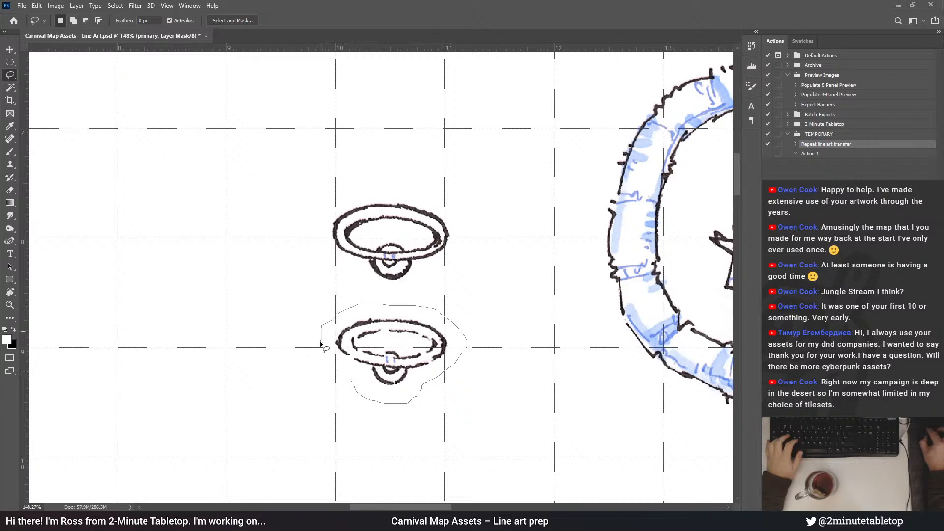
drag(319, 342, 350, 379)
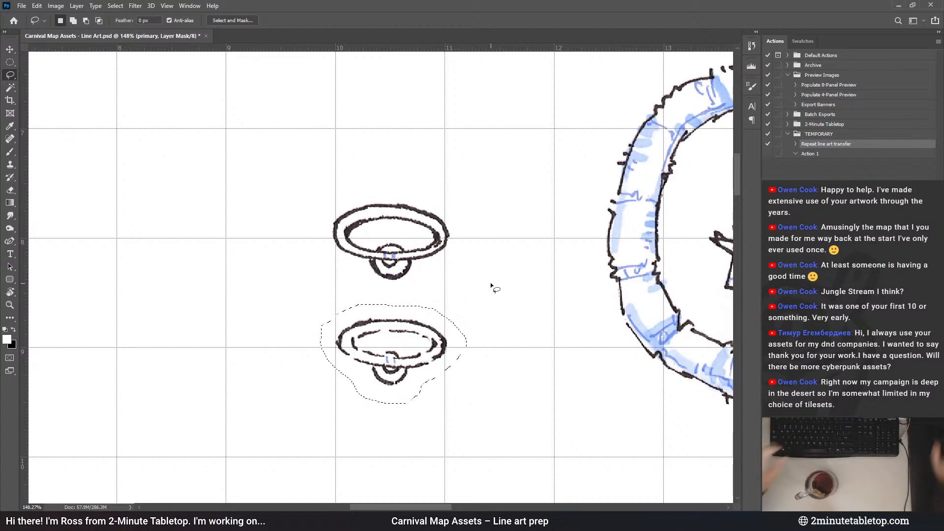
click(817, 154)
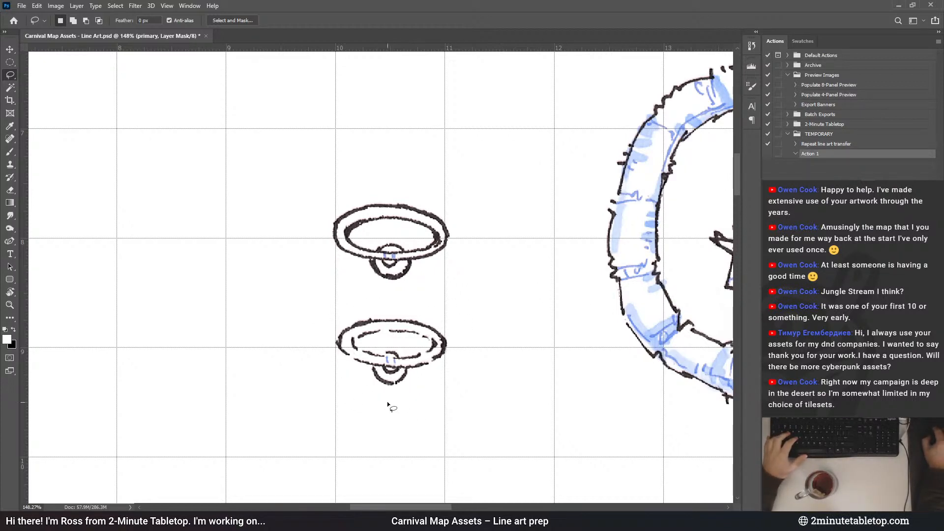
mouse_move(464, 358)
mouse_down()
mouse_move(455, 318)
mouse_move(345, 305)
mouse_move(328, 346)
mouse_move(339, 376)
mouse_up()
scroll(423, 157, down, 3)
scroll(425, 160, down, 10)
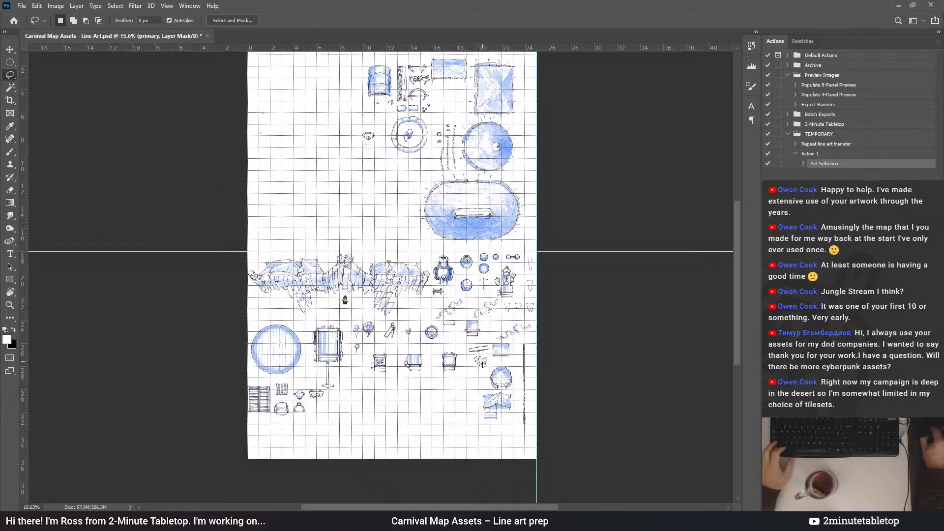
scroll(483, 364, up, 6)
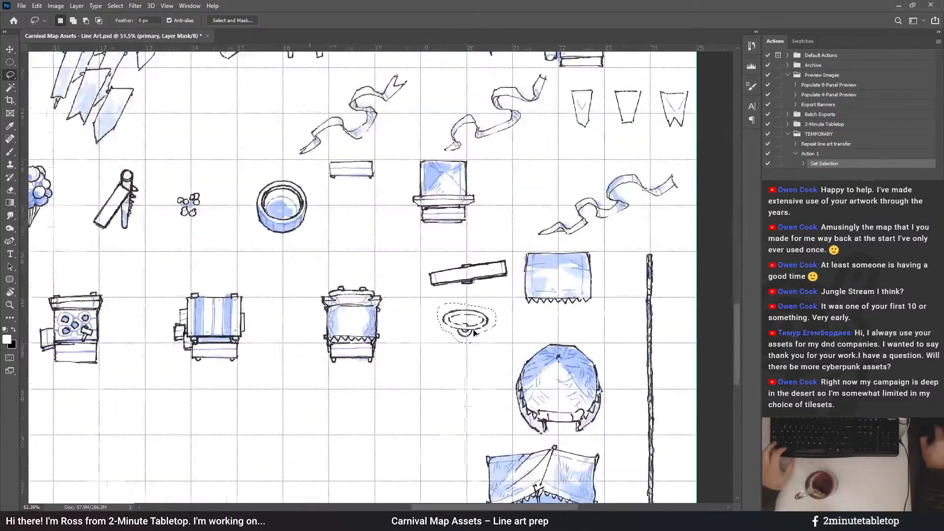
scroll(475, 333, up, 2)
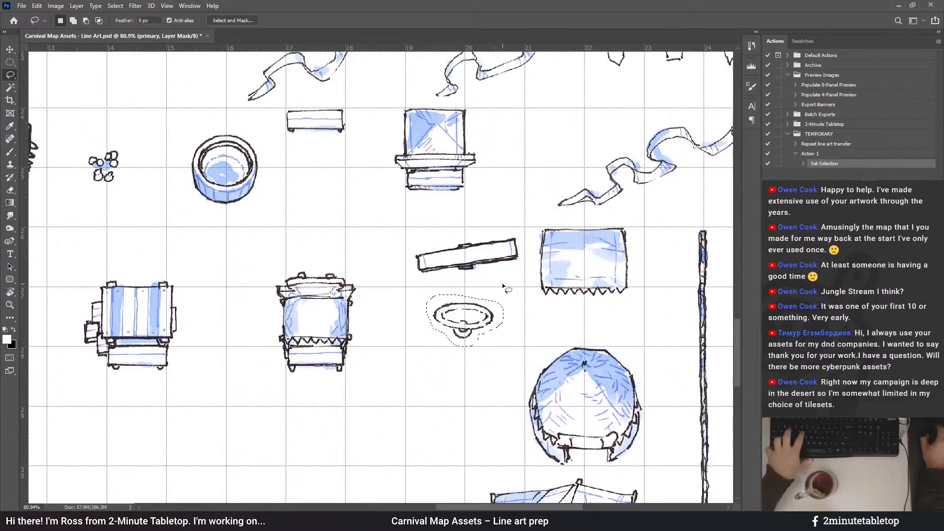
scroll(503, 285, up, 2)
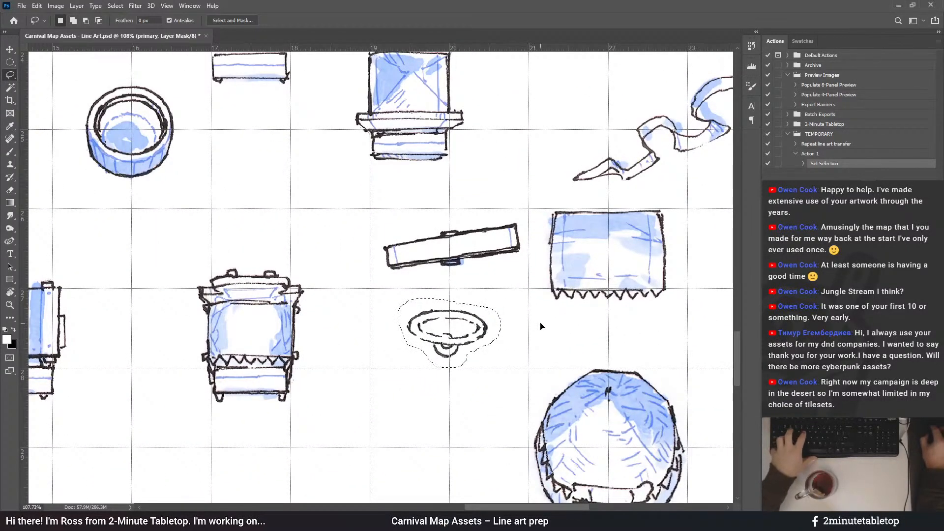
mouse_move(477, 336)
mouse_down()
mouse_move(439, 334)
mouse_move(482, 345)
mouse_up()
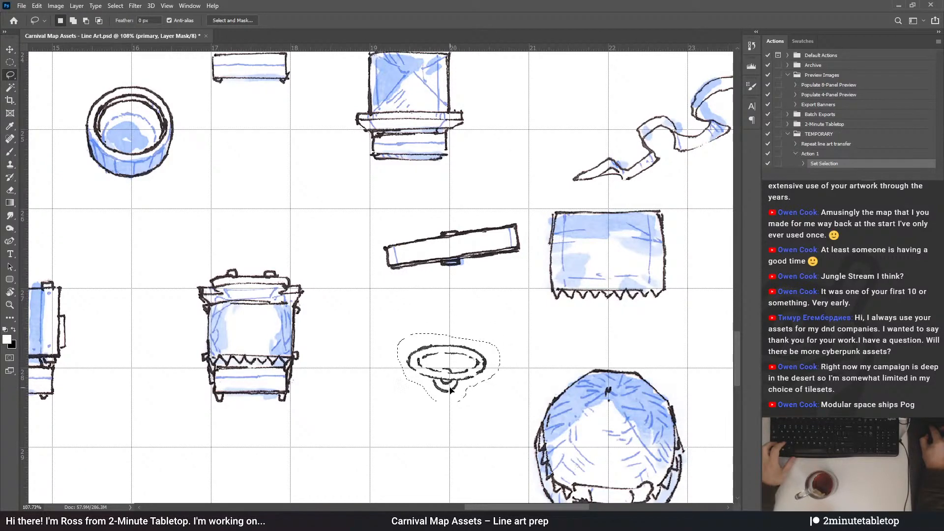
drag(452, 373, 454, 377)
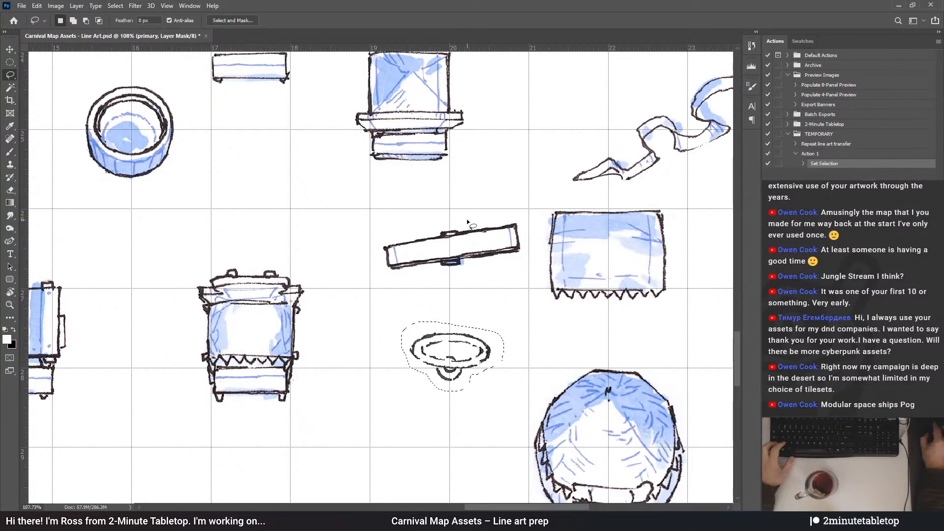
Nudge the selected oval dish slightly upward so it sits centred on the grid line at 20
scroll(467, 344, down, 2)
scroll(511, 307, up, 4)
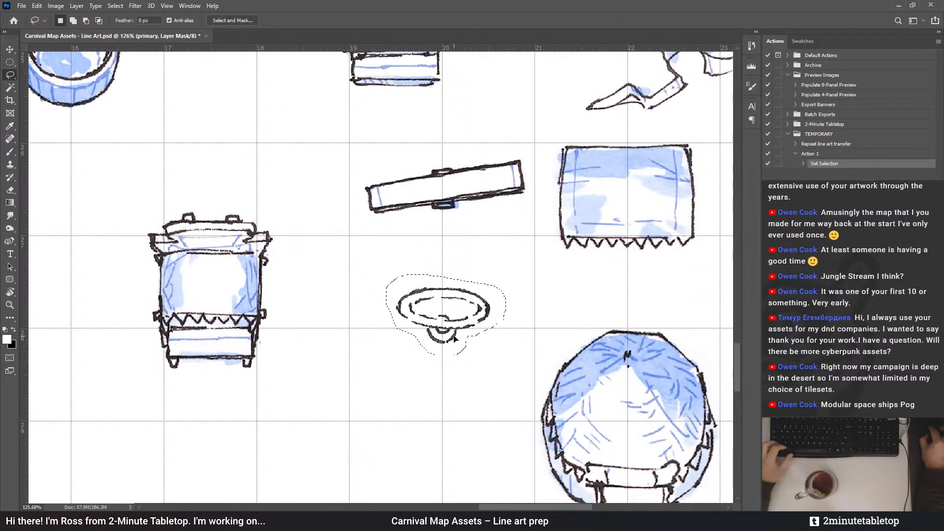
key(ctrl+Up)
key(ctrl+Up)
key(ctrl+Up)
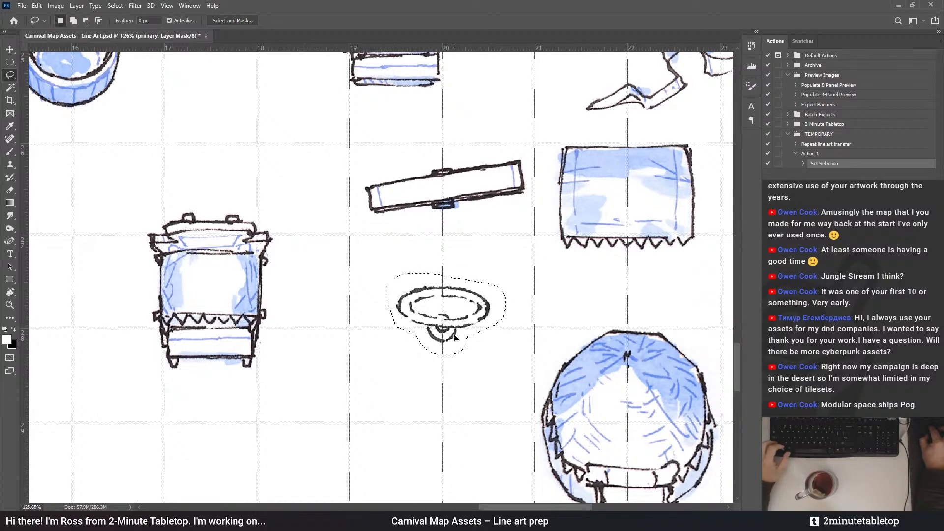
Deselect the dish, play the "Repeat line art transfer" action, and make Action 1 active again
key(ctrl+d)
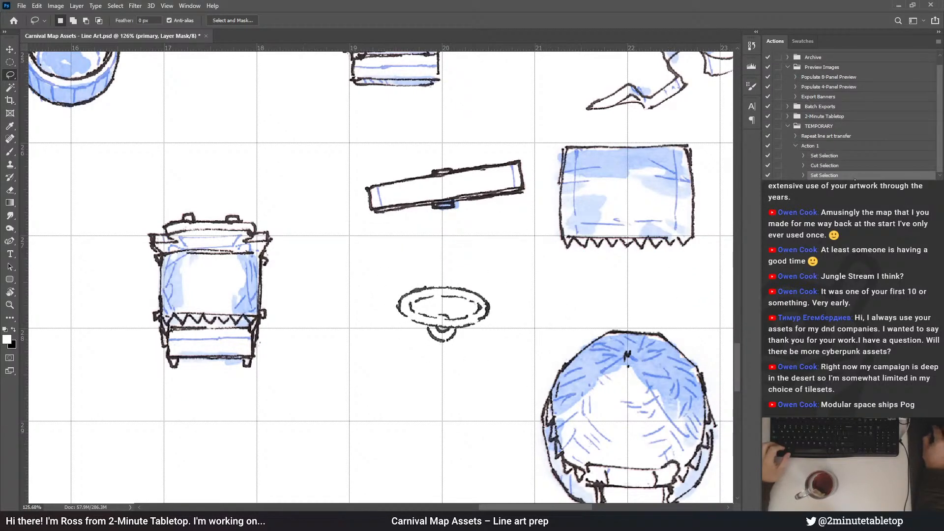
click(827, 137)
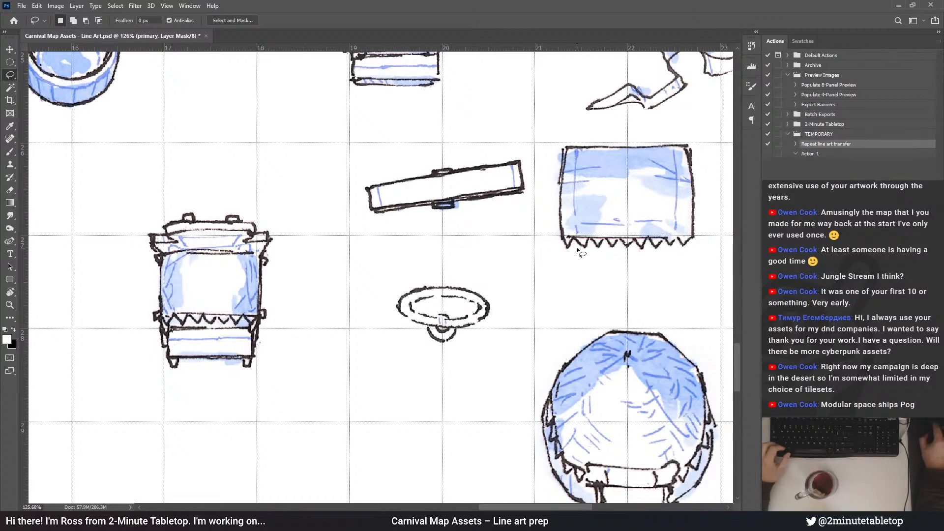
click(815, 154)
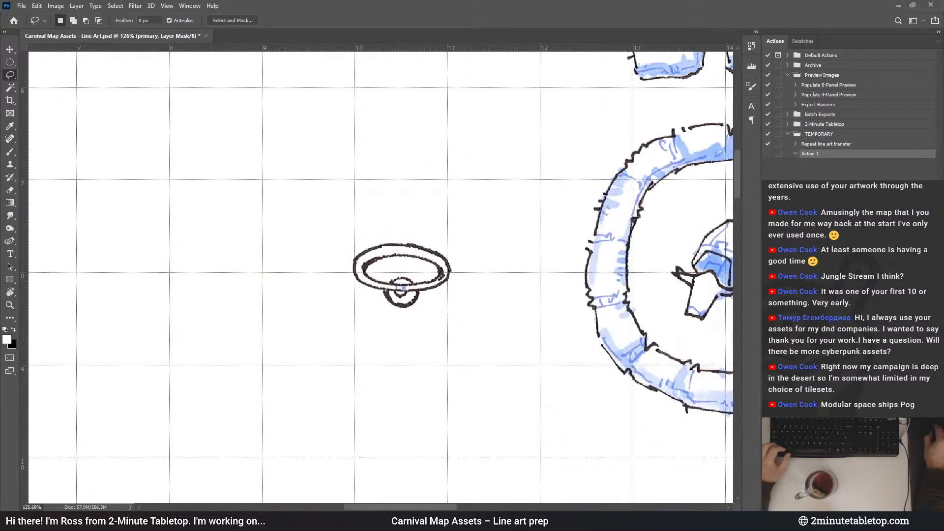
Lasso the remaining solid oval dish and move it into the free space at the lower-left of the sheet
scroll(392, 268, up, 3)
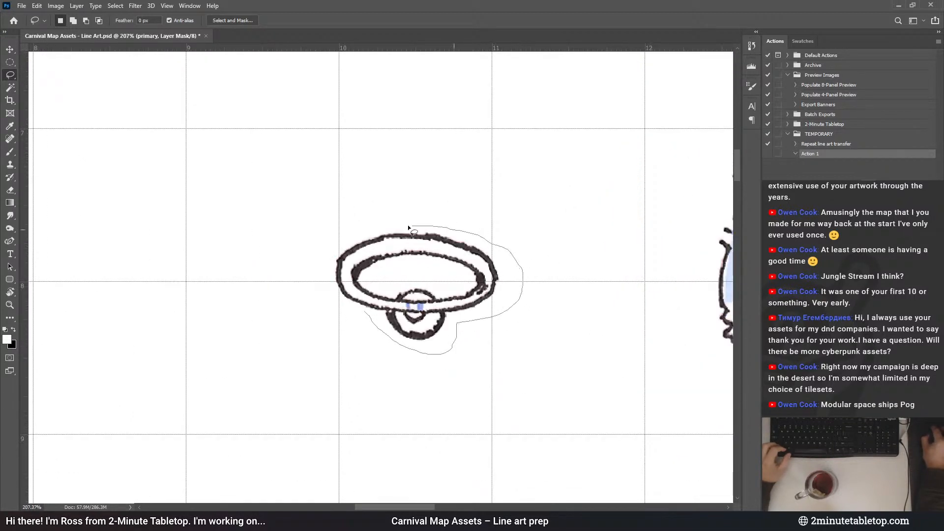
drag(329, 260, 339, 295)
scroll(438, 215, down, 6)
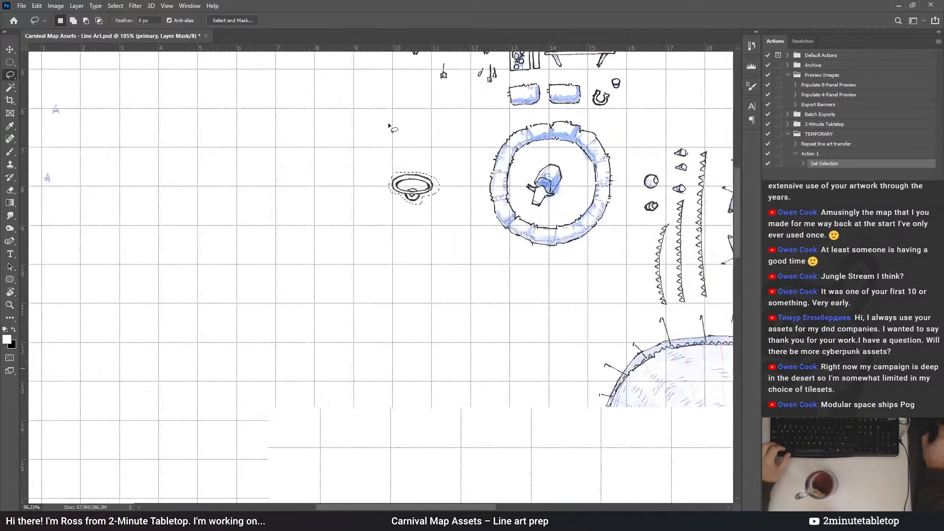
scroll(393, 102, down, 3)
scroll(398, 144, down, 2)
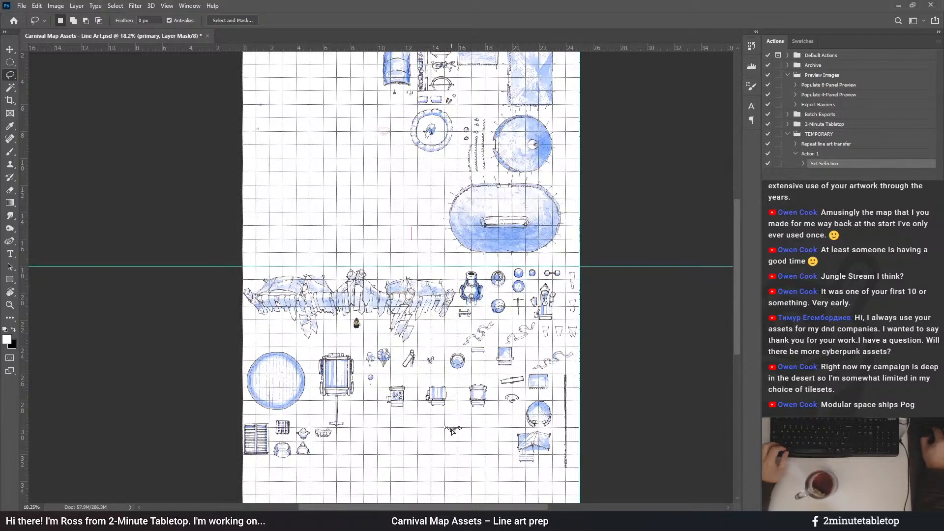
mouse_move(450, 422)
mouse_down()
mouse_move(496, 417)
mouse_move(256, 473)
mouse_up()
Position the selected dish just below the large slatted bench, centred on the grid line at 1, and deselect it
scroll(325, 453, down, 2)
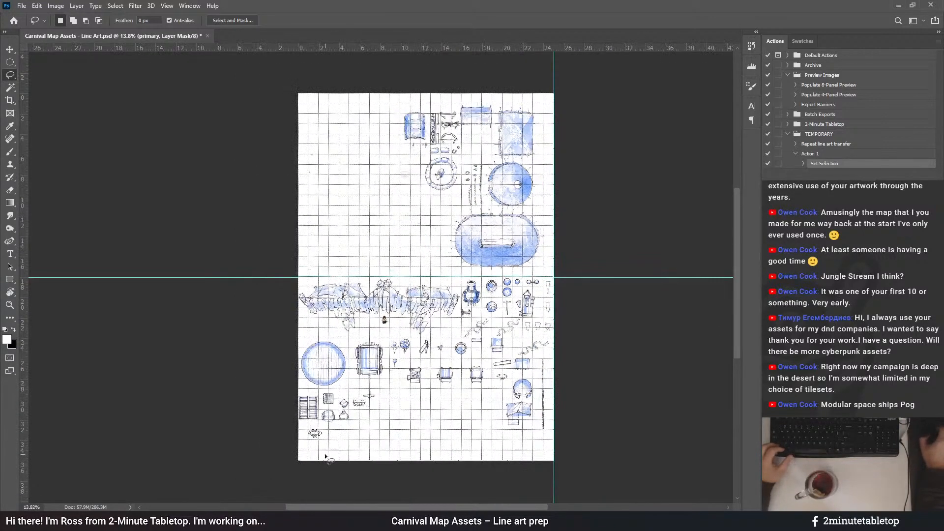
scroll(295, 408, up, 5)
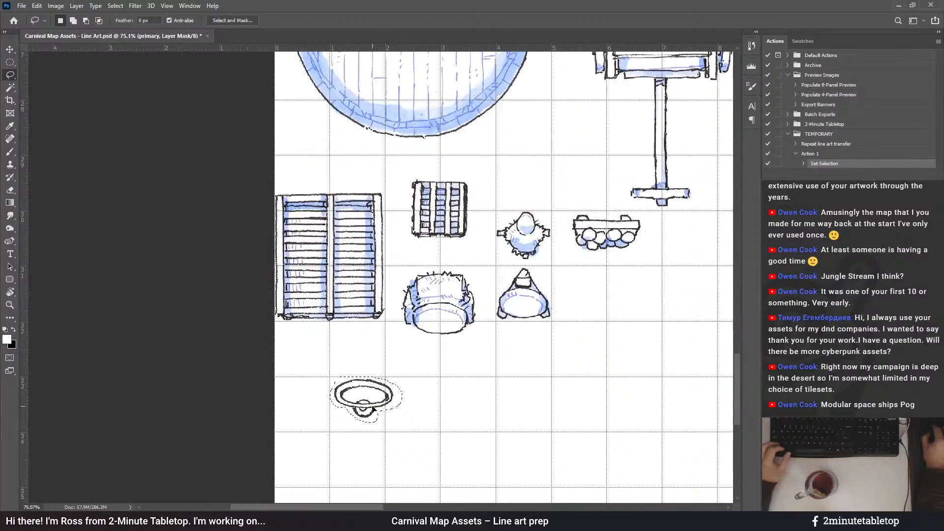
drag(370, 409, 337, 379)
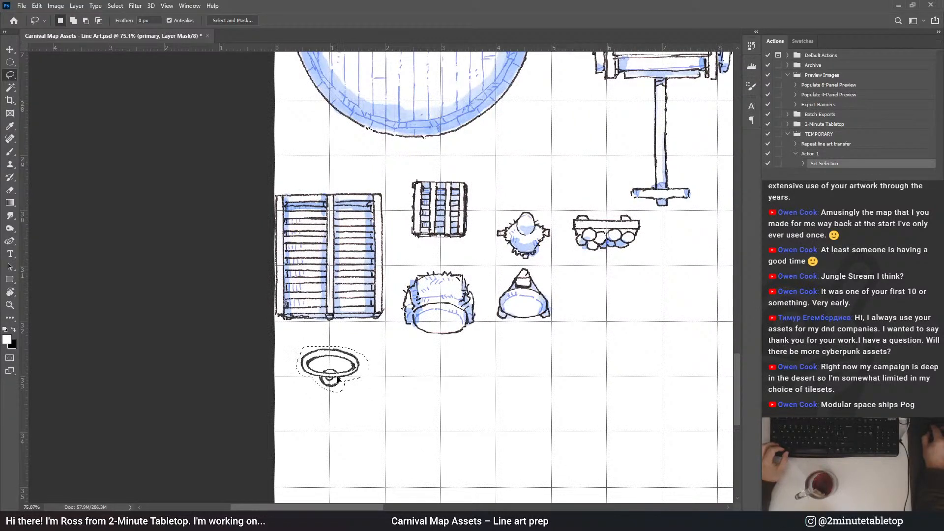
click(432, 364)
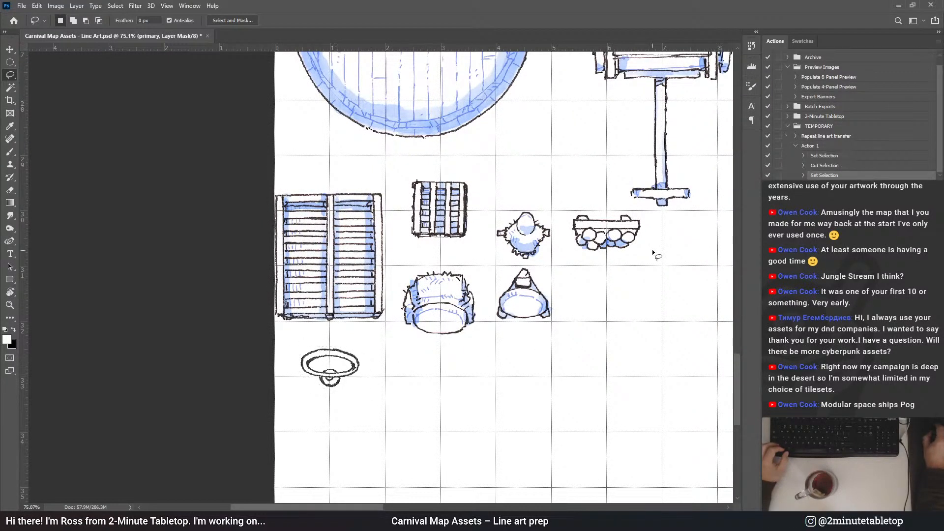
Play the "Repeat line art transfer" action for the placed dish and reselect Action 1
click(824, 138)
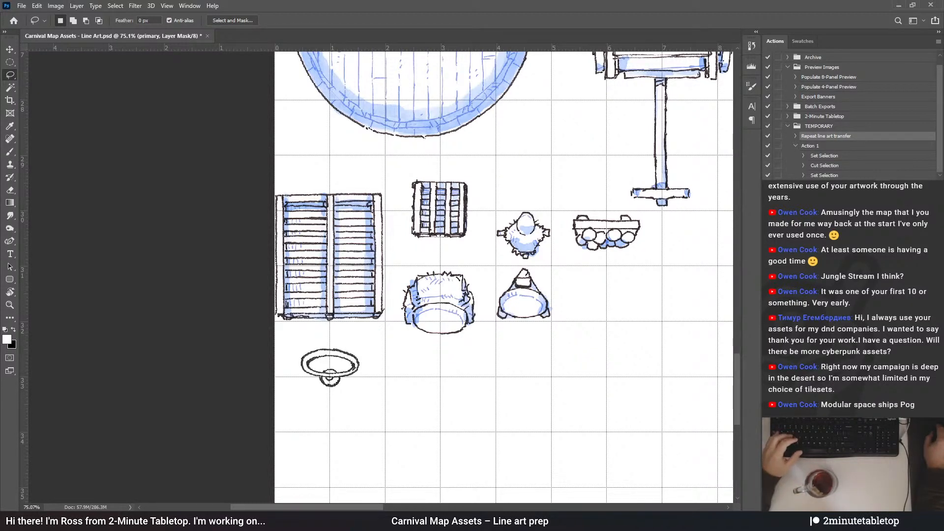
click(795, 145)
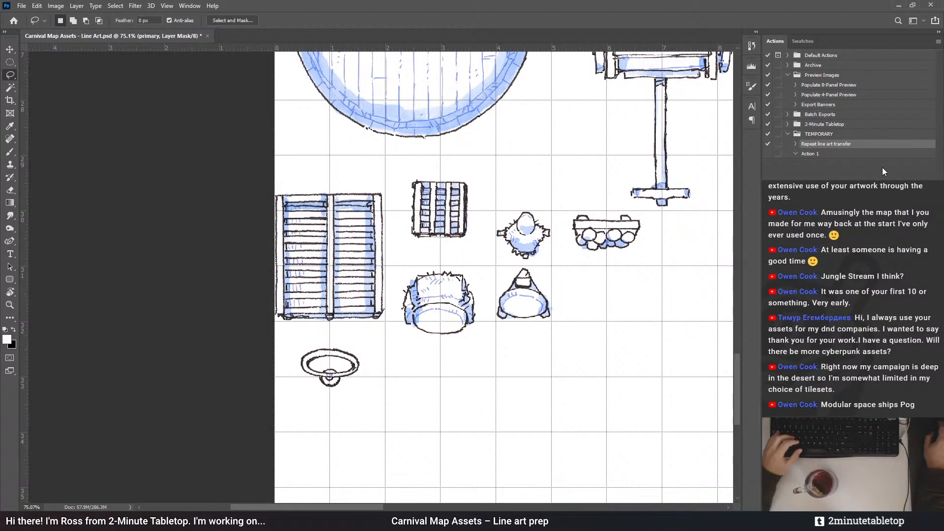
click(804, 155)
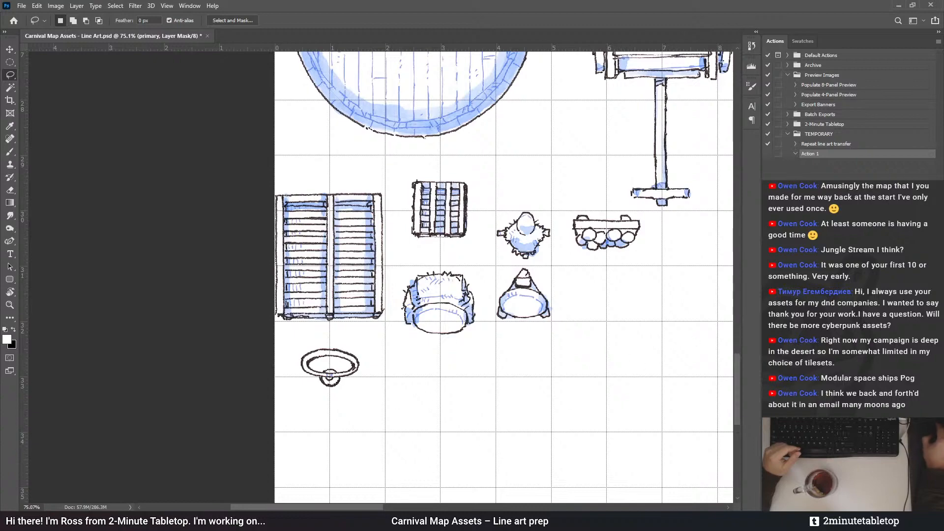
Lasso the mechanical bull inside the padded ring and move it to the sheet's bottom-left corner
drag(735, 407, 736, 354)
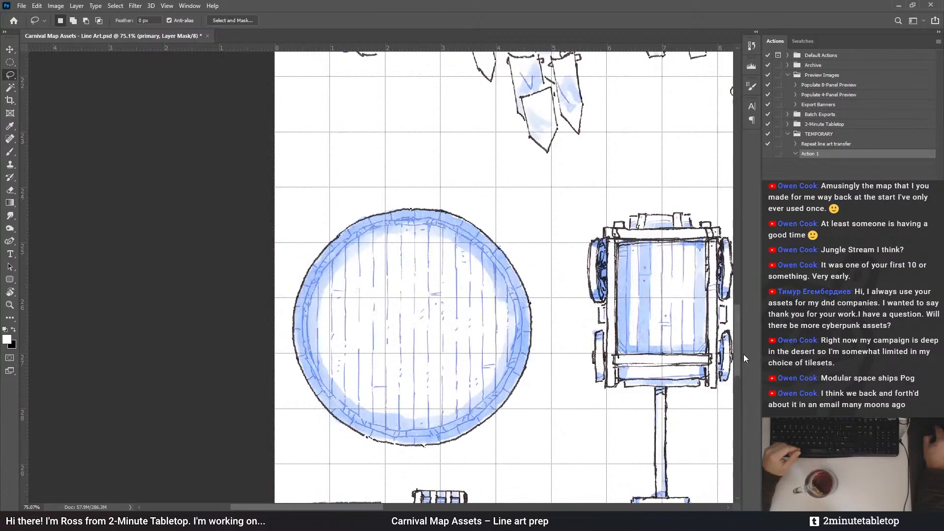
scroll(338, 421, down, 5)
scroll(338, 421, down, 3)
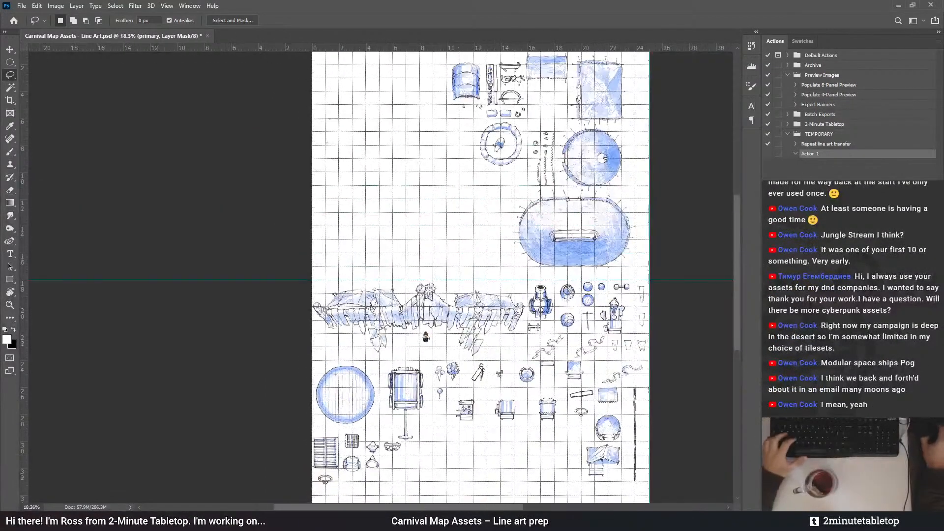
scroll(527, 101, down, 3)
scroll(527, 102, up, 4)
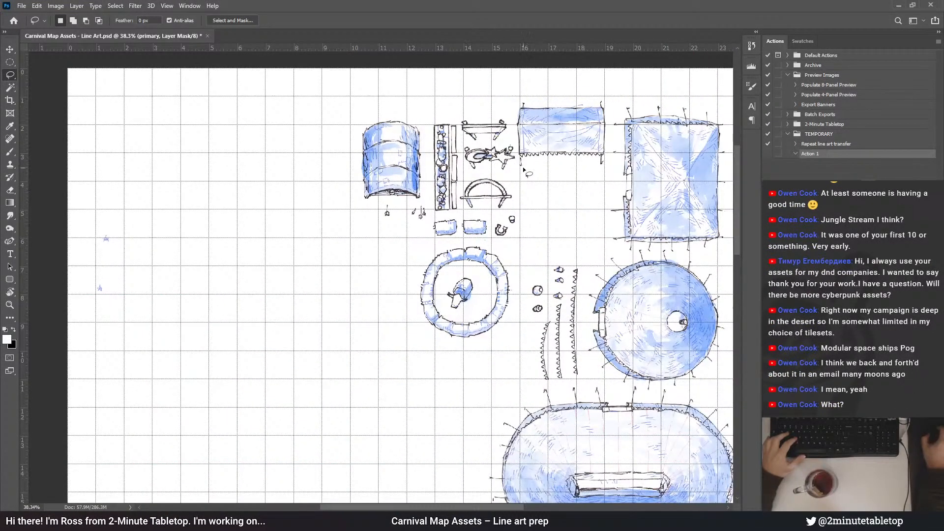
scroll(514, 278, up, 3)
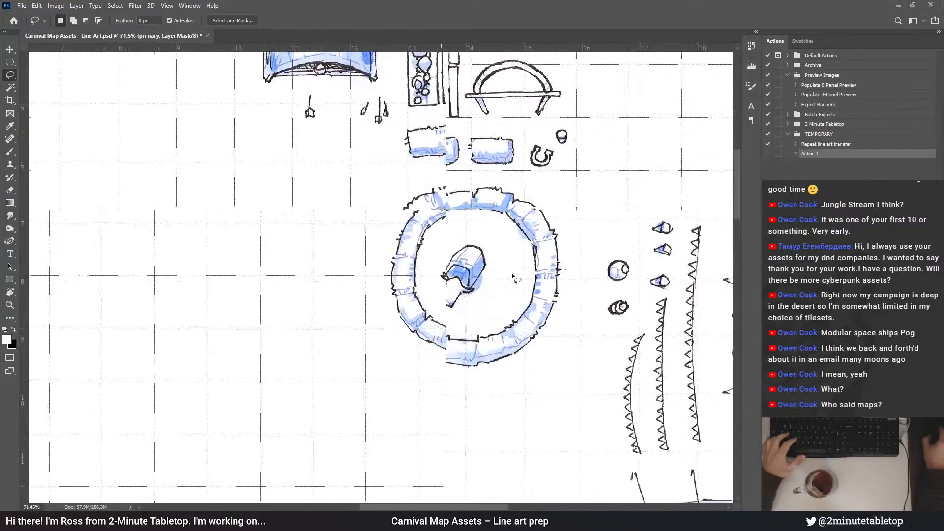
scroll(514, 278, up, 2)
drag(443, 322, 505, 277)
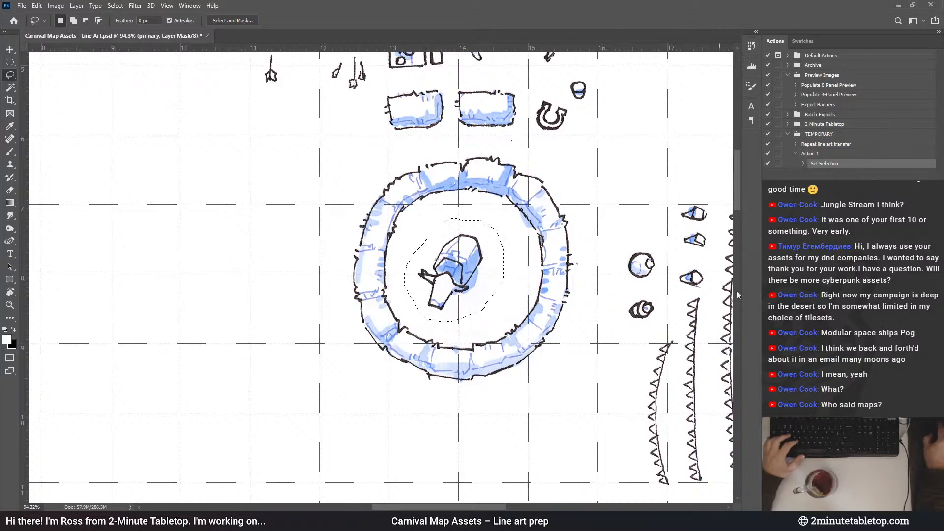
scroll(562, 98, down, 6)
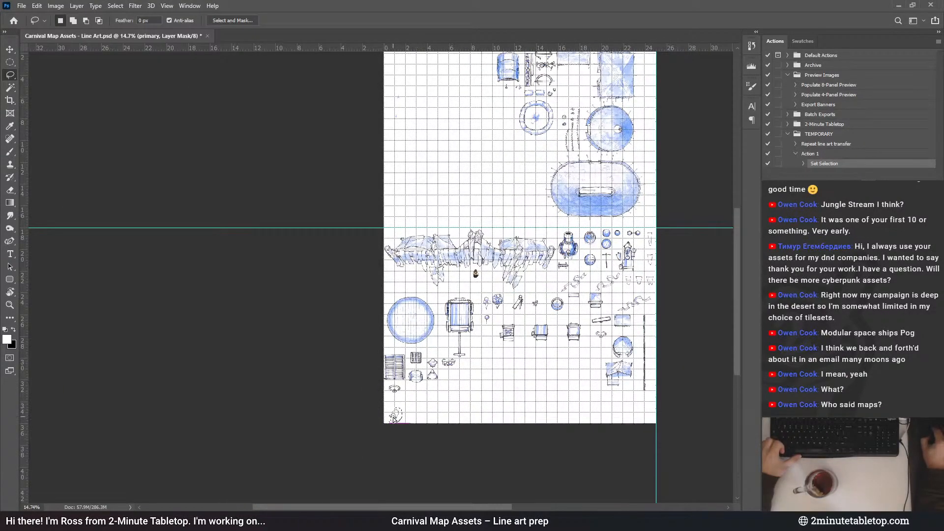
Reposition the selected bull below the small rack of balls, to the right of the triangular-backed seat
scroll(394, 418, up, 2)
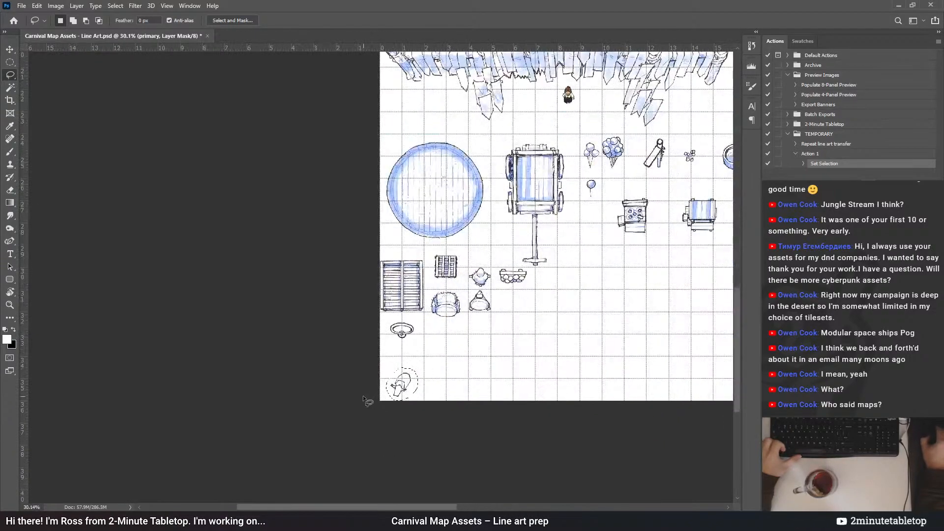
scroll(574, 312, up, 4)
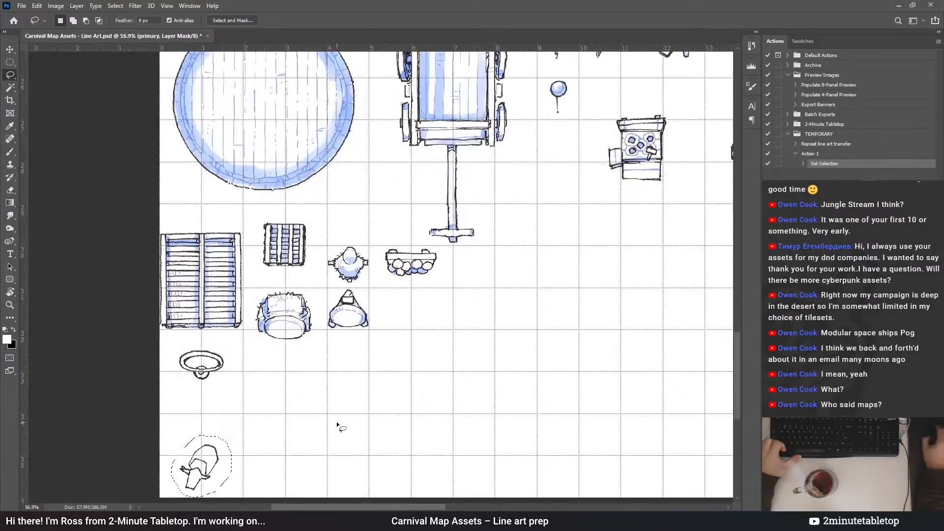
mouse_move(208, 473)
mouse_down()
mouse_move(499, 350)
mouse_move(416, 333)
mouse_up()
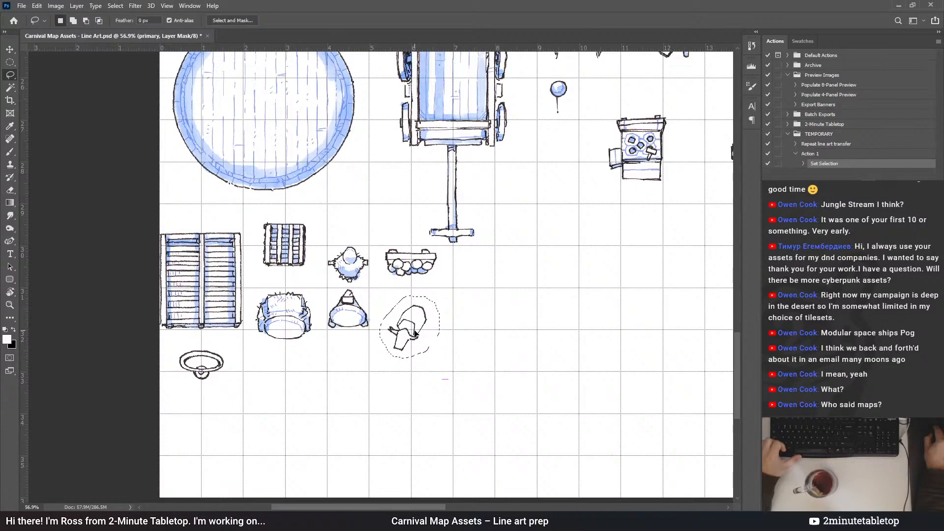
scroll(374, 319, up, 5)
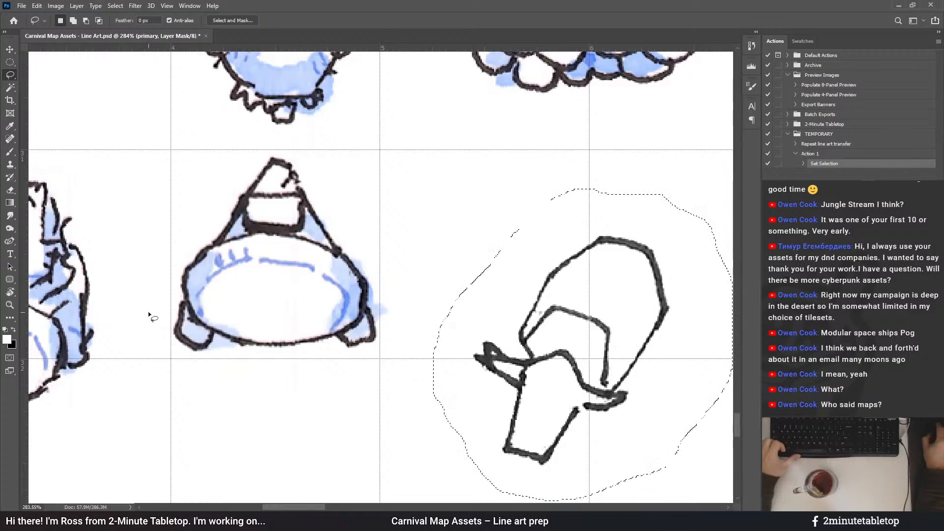
Deselect the placed bull, play the "Repeat line art transfer" action for it, and reselect Action 1
scroll(148, 315, down, 1)
scroll(474, 341, down, 3)
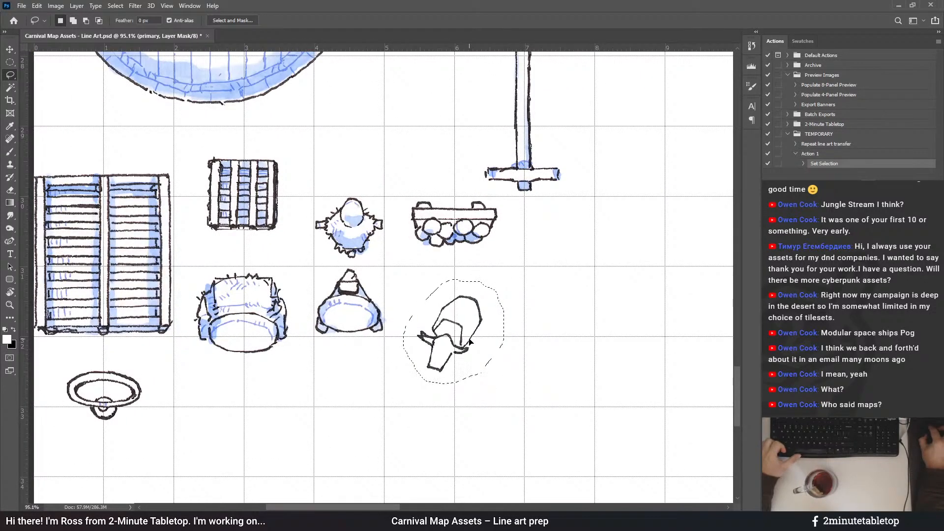
key(ctrl+x)
key(ctrl+d)
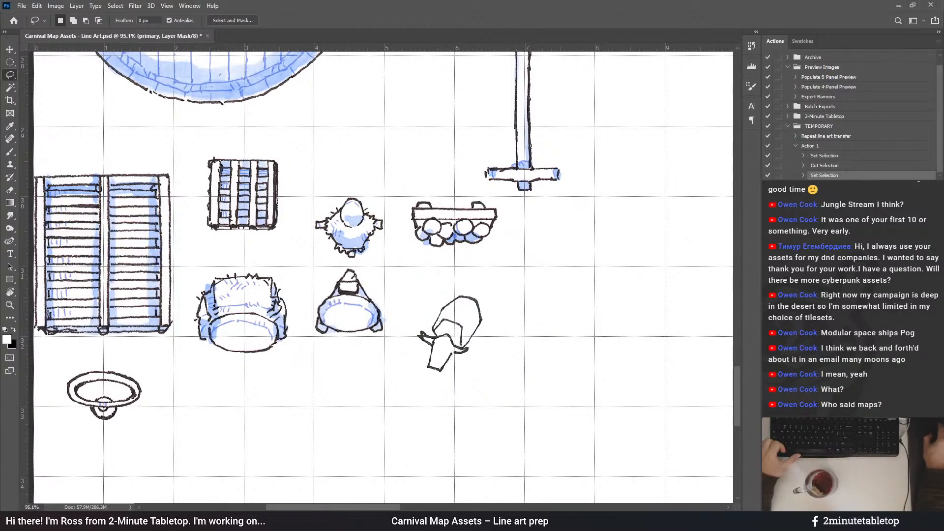
key(F2)
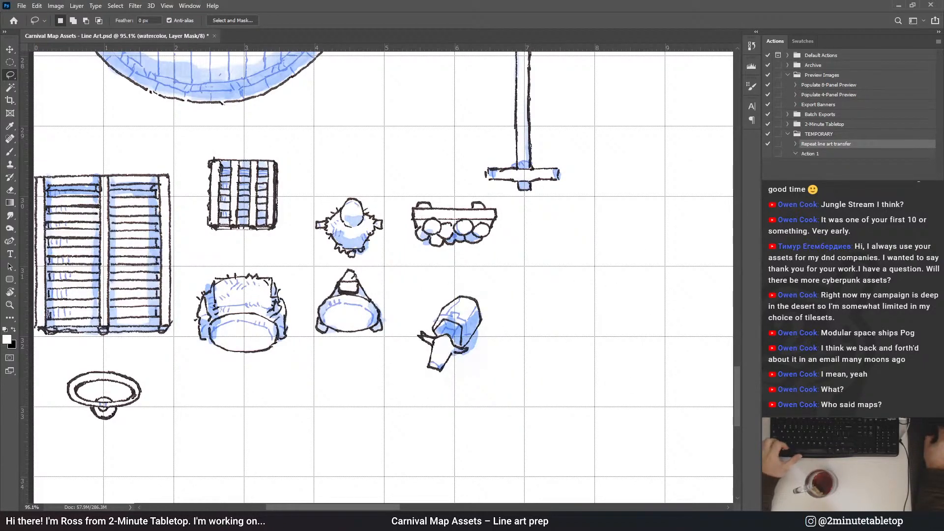
key(e)
scroll(408, 381, up, 5)
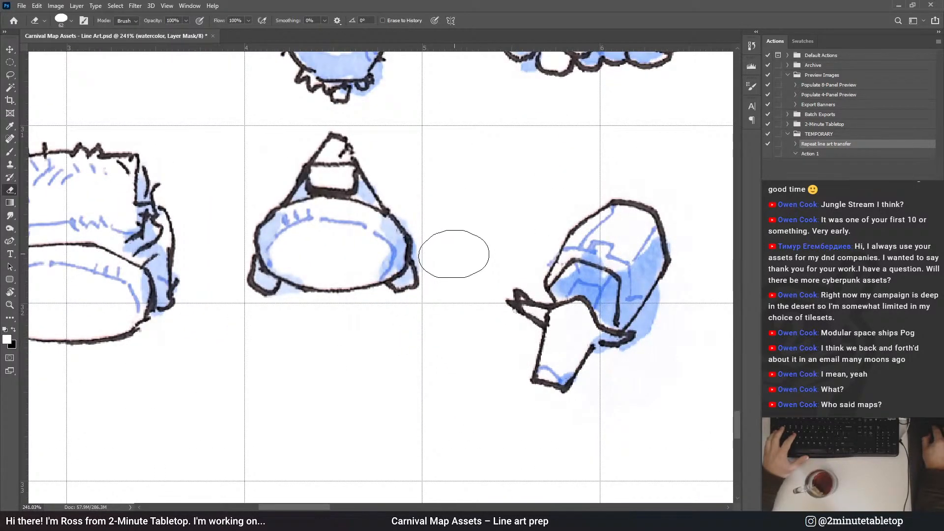
scroll(399, 311, down, 5)
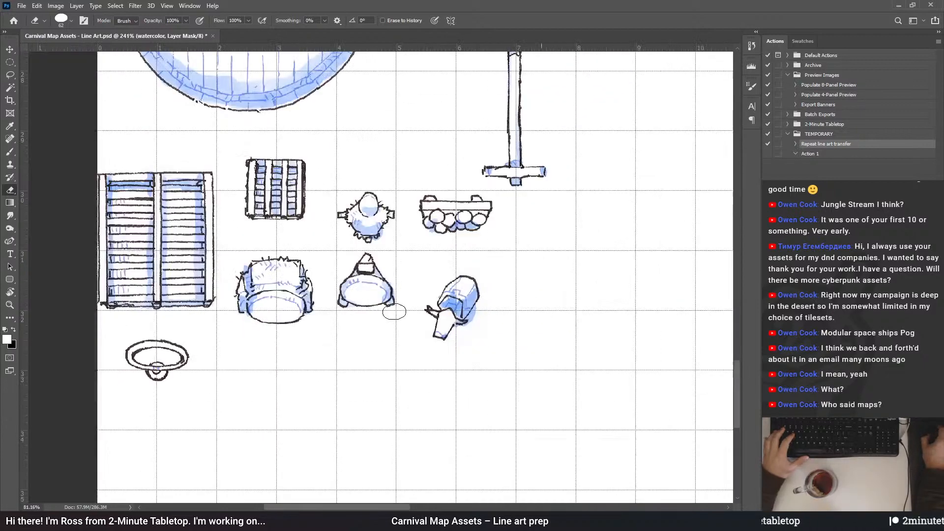
key(l)
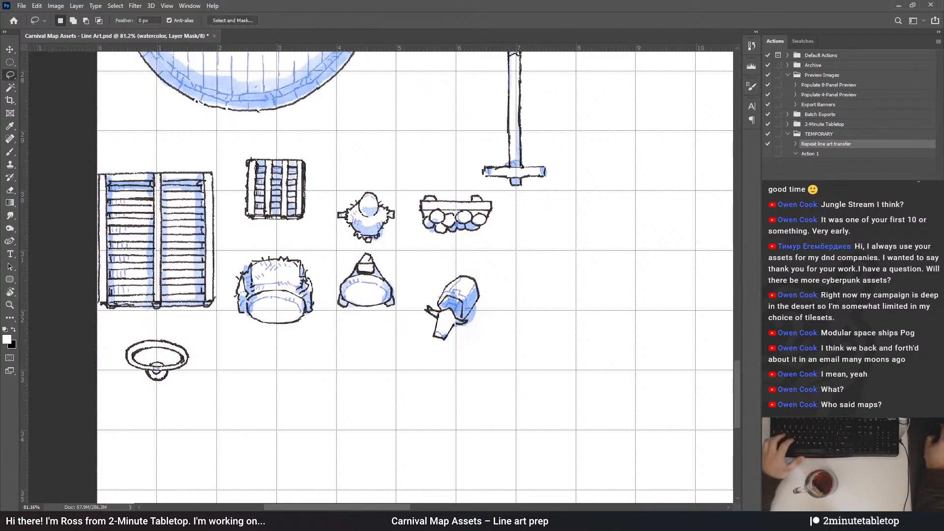
click(810, 154)
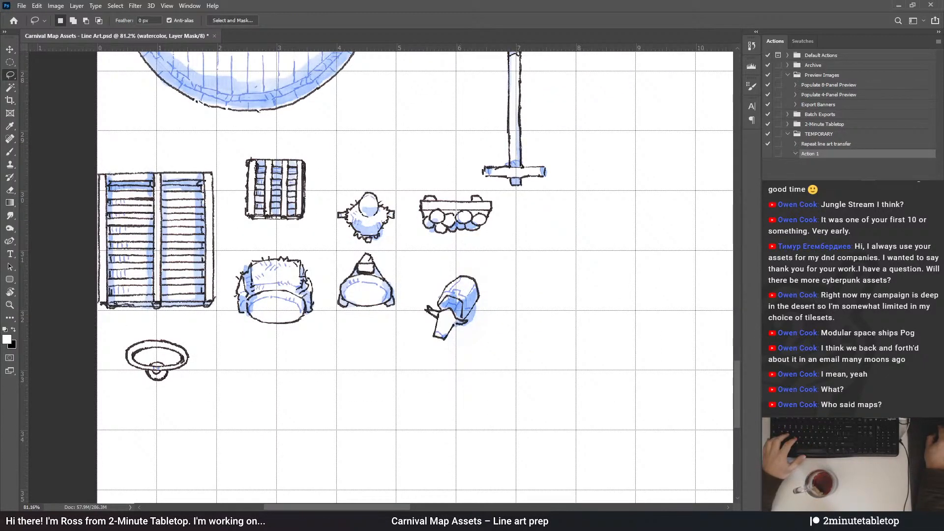
On the primary layer, lasso the horseshoe and small cup above the padded ring and move them to the lower sheet's bottom-left corner
key(alt+bracketleft)
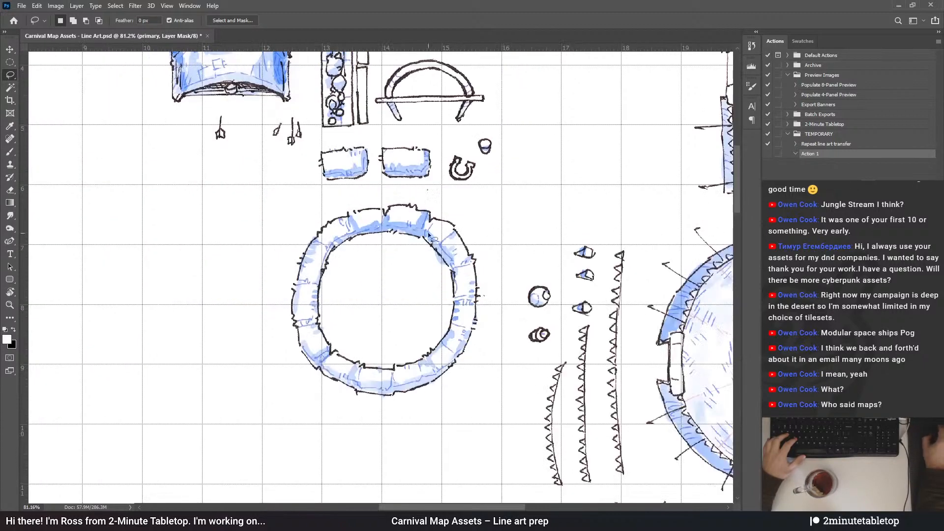
scroll(259, 285, up, 2)
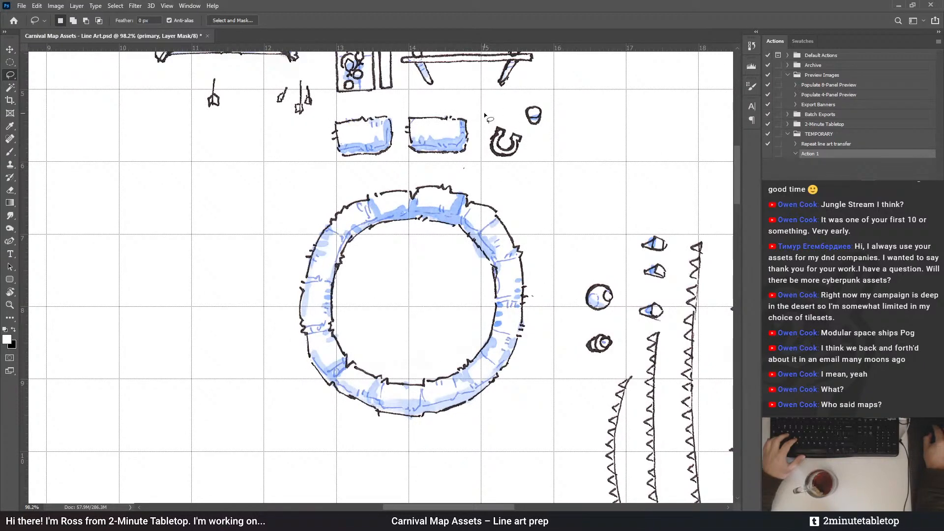
drag(531, 95, 534, 97)
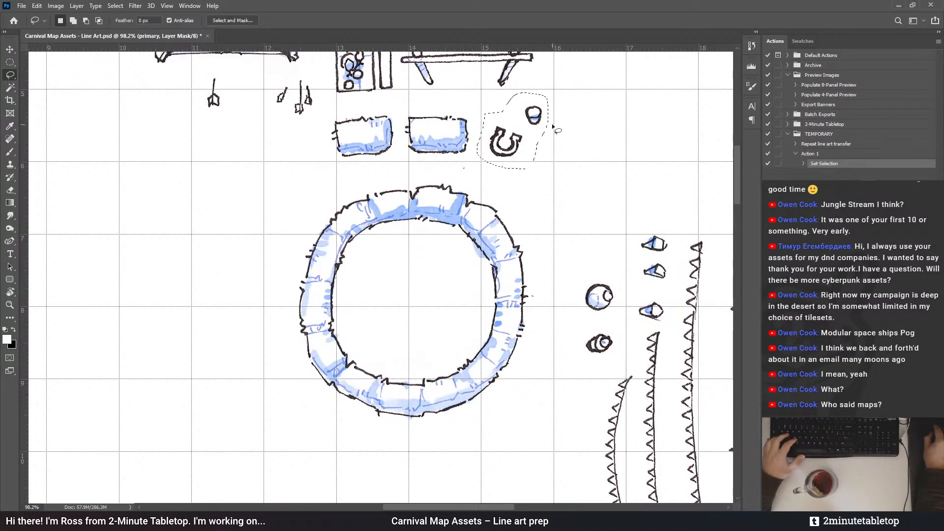
scroll(535, 72, down, 5)
scroll(535, 72, down, 2)
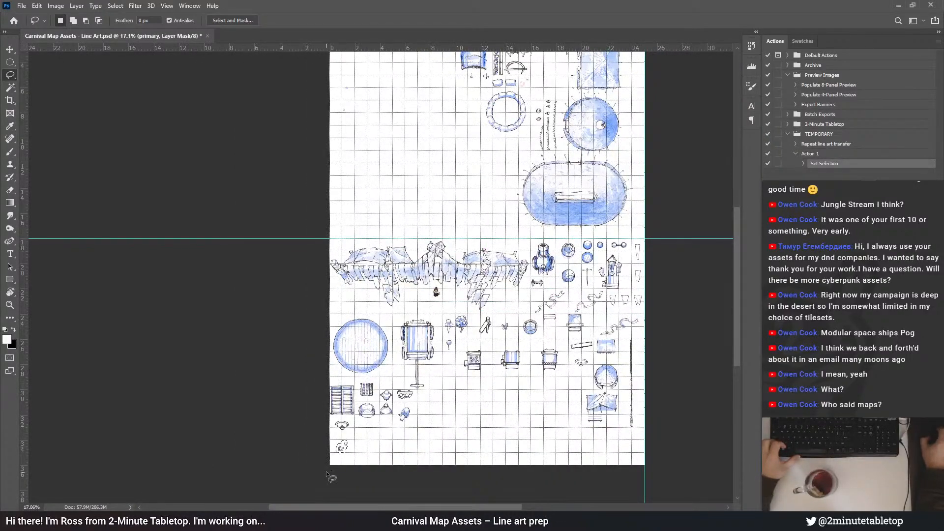
Reposition the selected horseshoe and cup below the shaggy armchair, diagonally below the dish, and deselect them
scroll(344, 471, up, 5)
scroll(389, 429, up, 3)
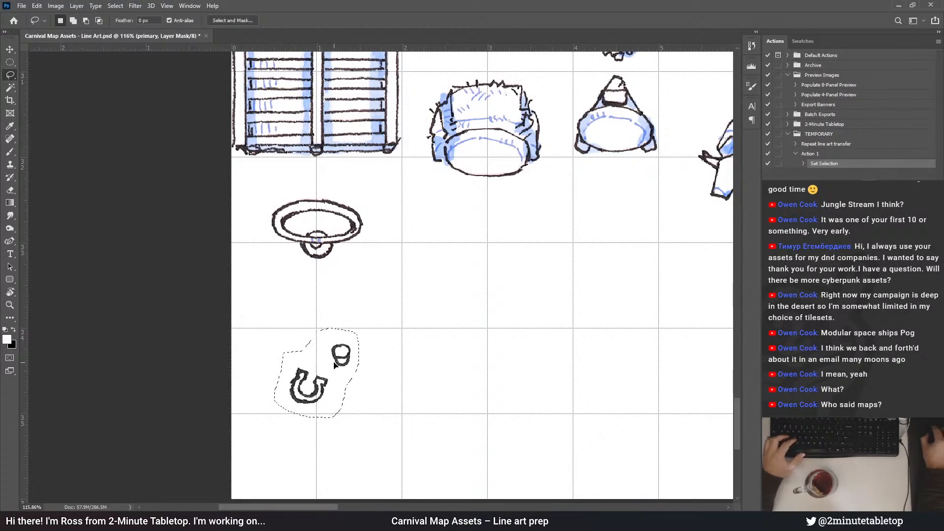
drag(333, 366, 374, 362)
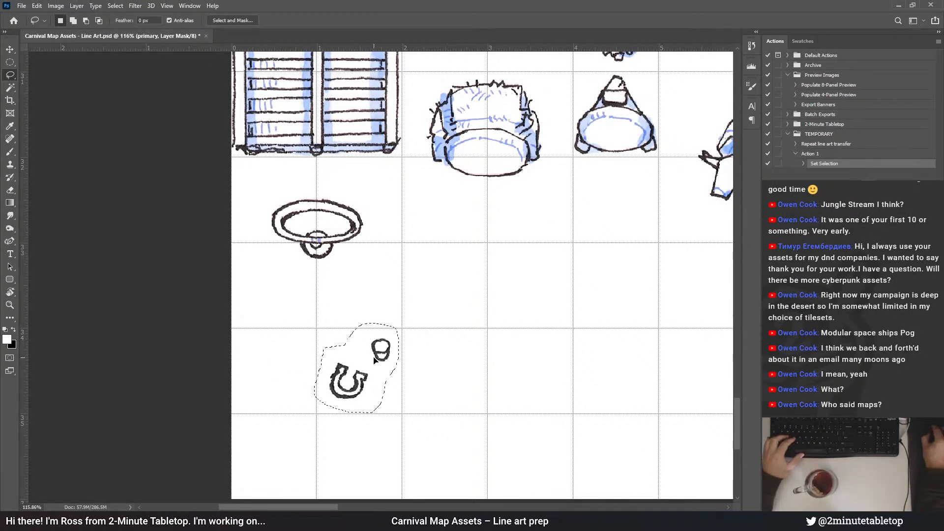
drag(375, 360, 463, 279)
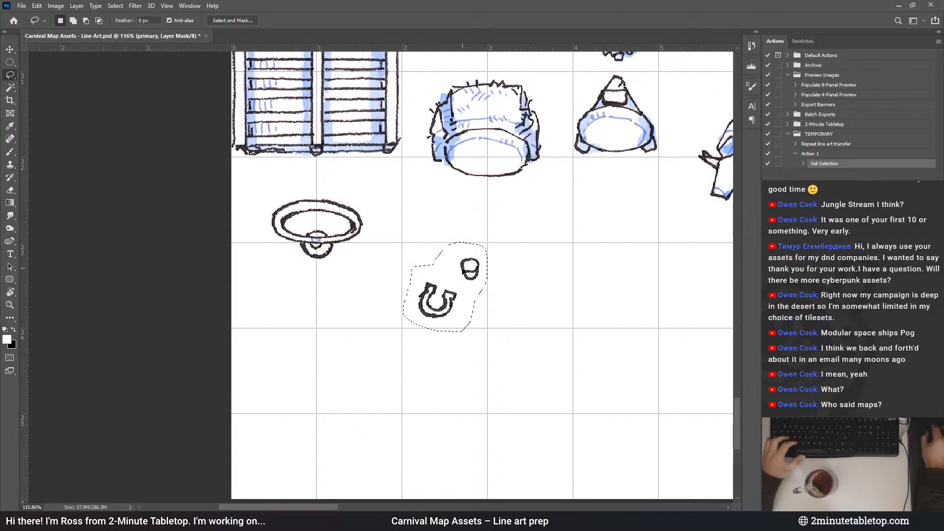
drag(471, 276, 443, 290)
key(ctrl+d)
scroll(421, 308, up, 3)
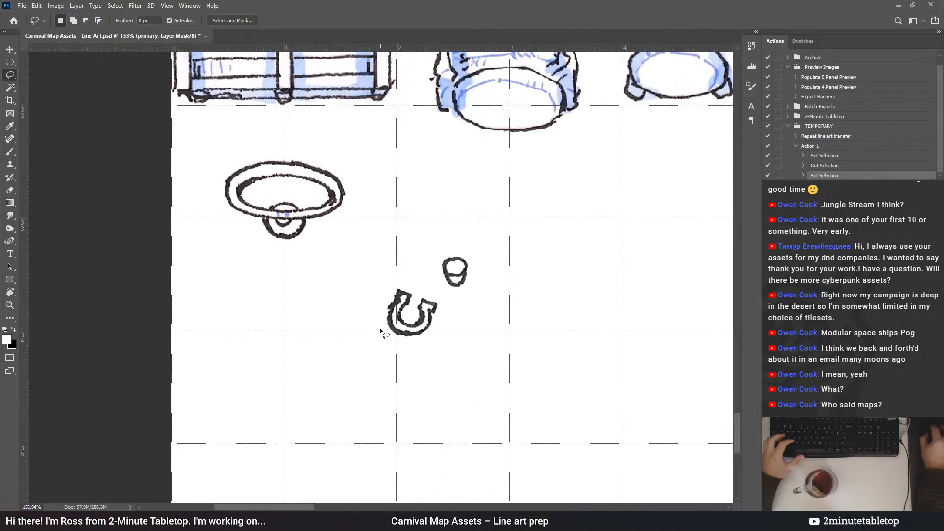
Lasso the horseshoe alone, place it one grid square beside the cup, and scale it to about 66%
mouse_move(381, 332)
mouse_down()
mouse_move(413, 355)
mouse_move(459, 307)
mouse_move(398, 274)
mouse_move(371, 312)
mouse_move(539, 302)
mouse_move(567, 279)
mouse_move(574, 297)
mouse_up()
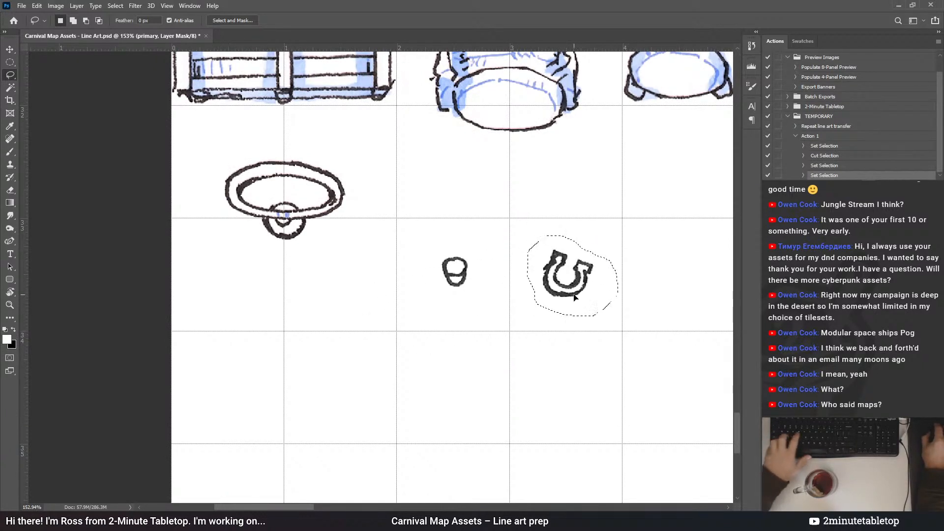
key(ctrl+t)
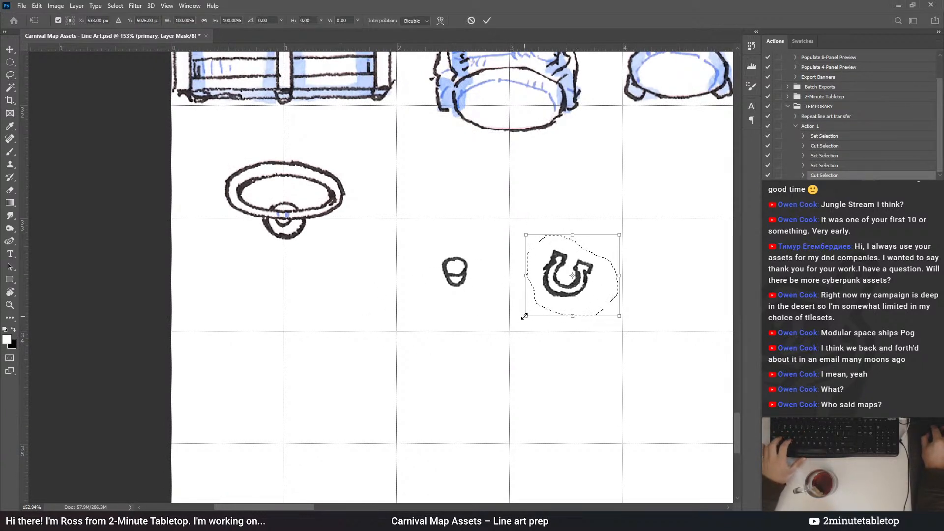
drag(524, 317, 564, 285)
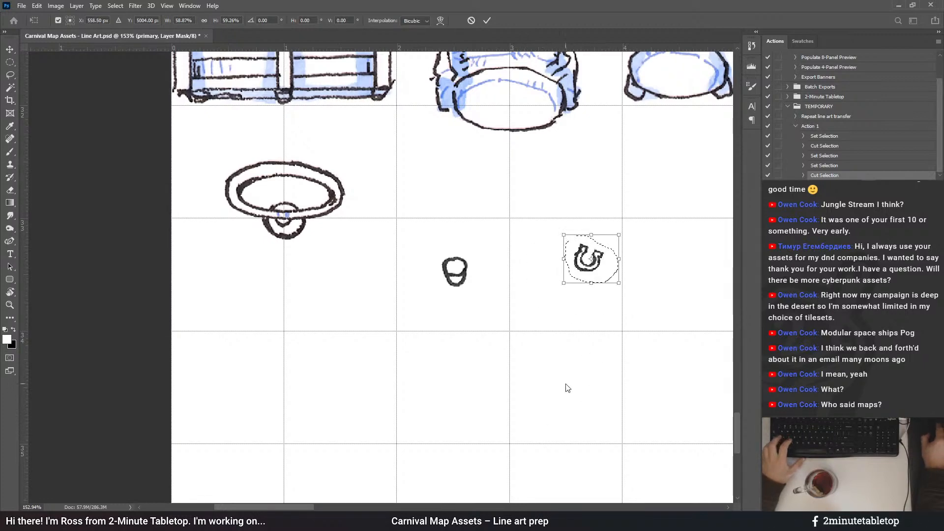
scroll(491, 442, down, 5)
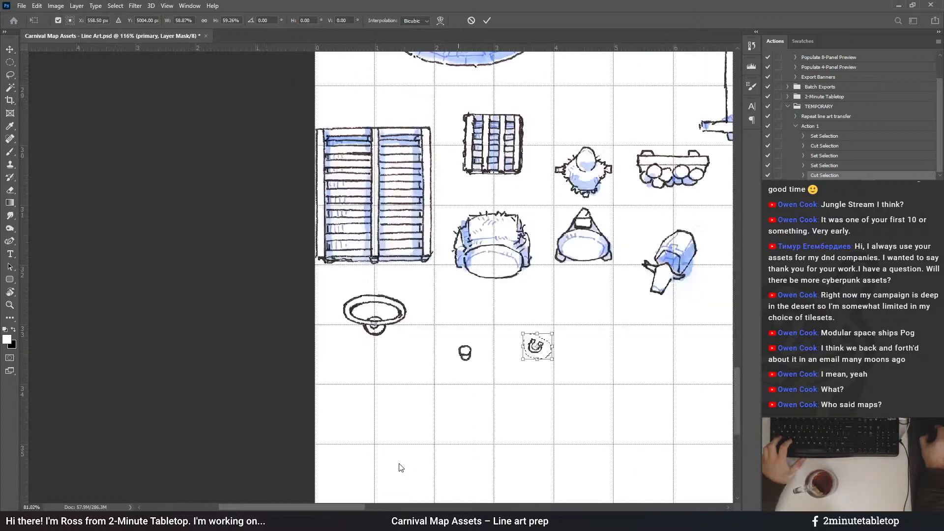
scroll(554, 324, up, 4)
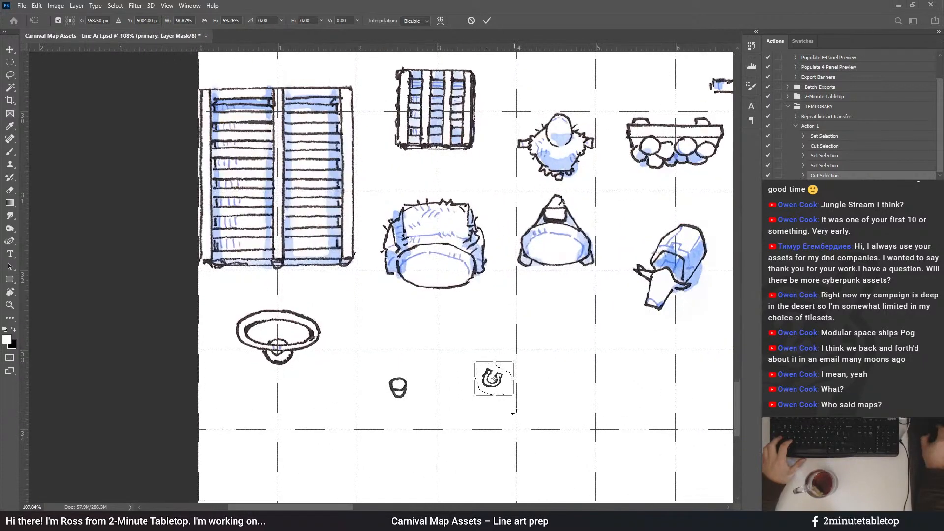
mouse_move(502, 390)
mouse_down()
mouse_move(490, 401)
mouse_move(505, 408)
mouse_move(493, 404)
mouse_up()
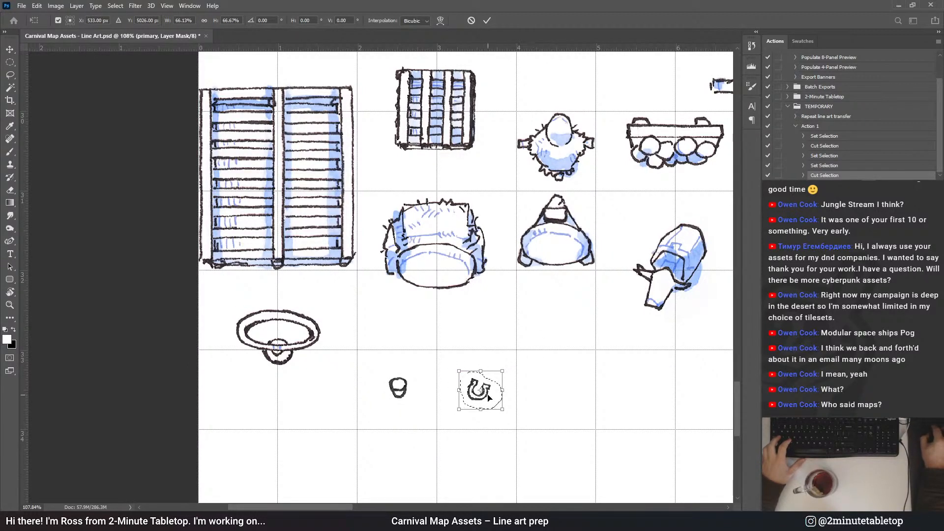
click(487, 21)
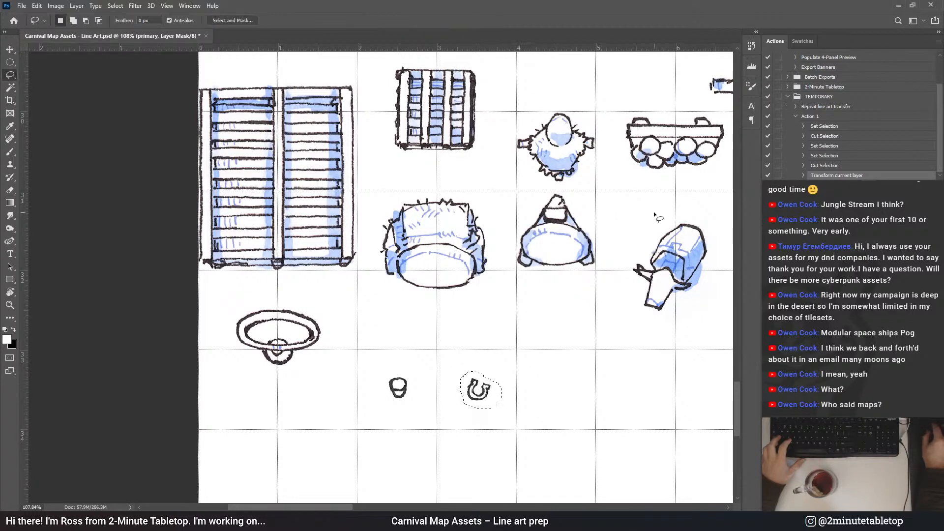
Deselect the horseshoe, play the "Repeat line art transfer" action for both small items, and reselect Action 1
key(ctrl+d)
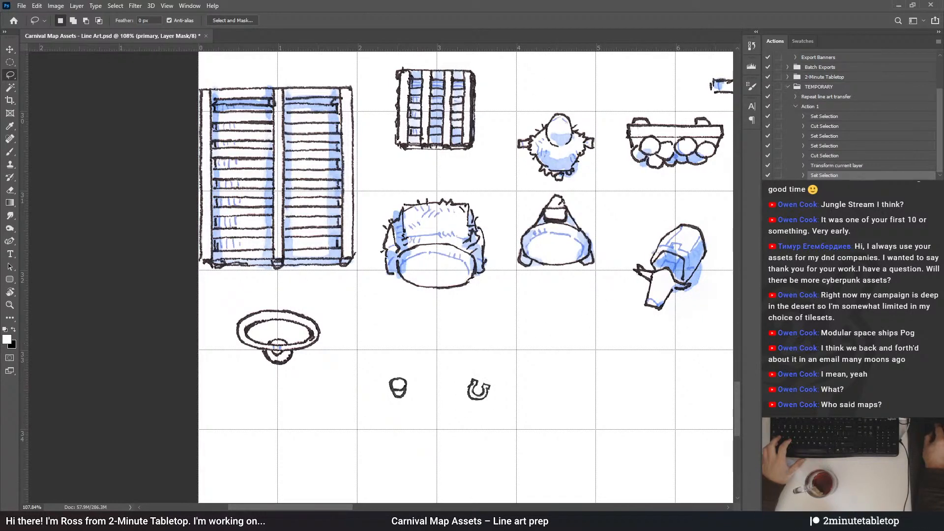
click(832, 97)
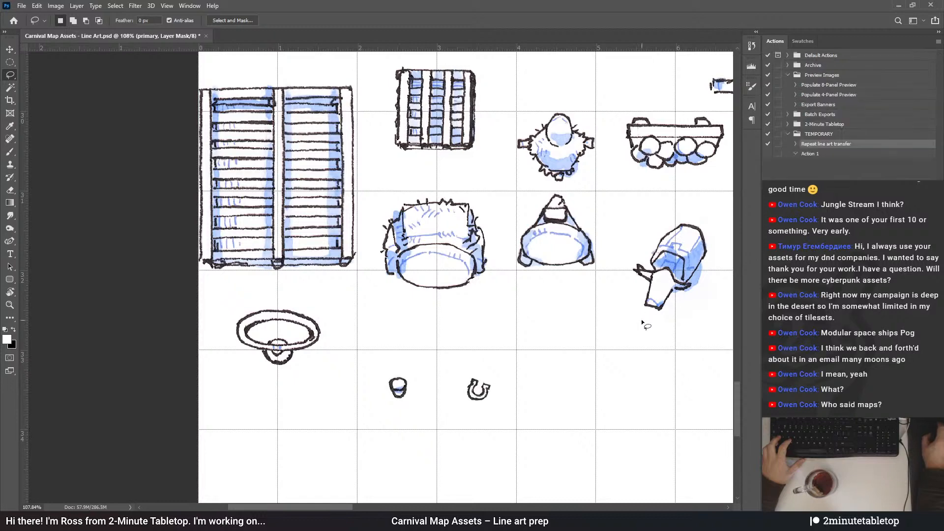
click(811, 155)
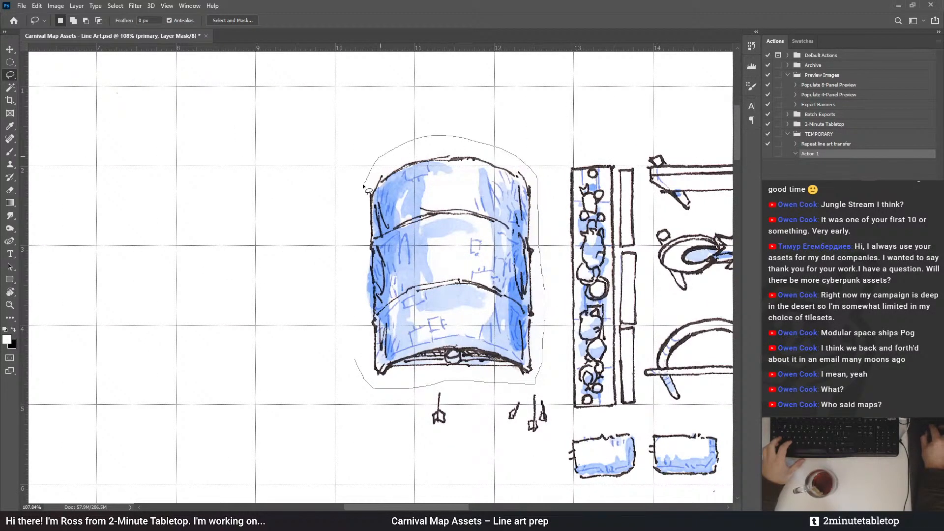
Lasso the arched wagon cover on the upper sheet and move it to the empty area beside the bull on the lower sheet
drag(364, 185, 356, 213)
scroll(499, 85, down, 3)
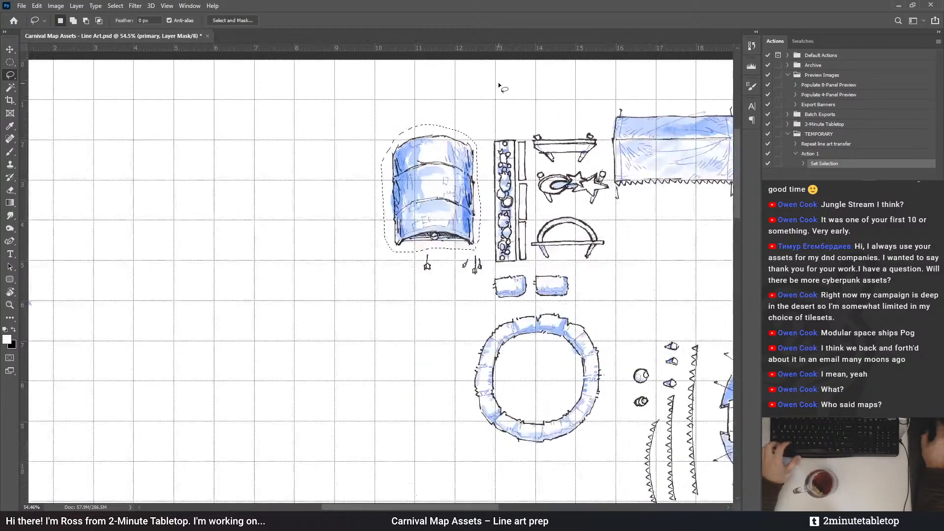
scroll(484, 166, down, 4)
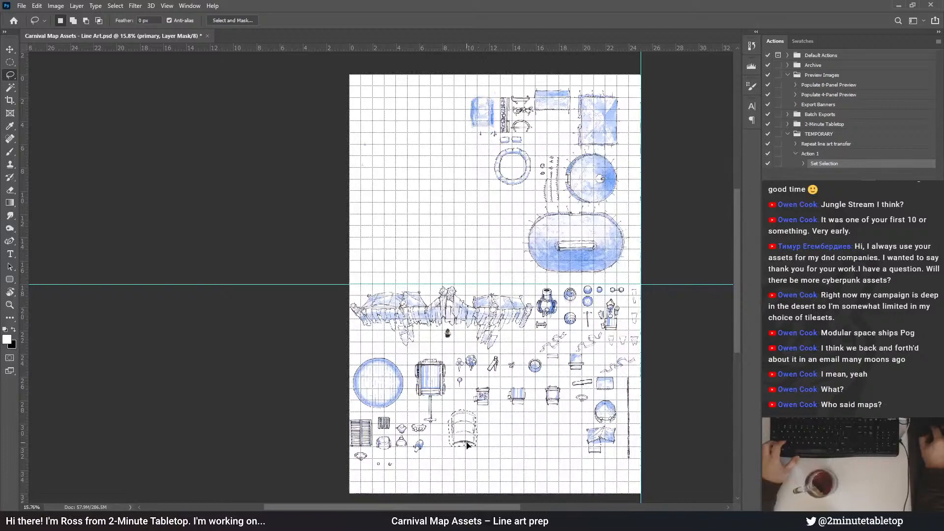
scroll(495, 428, up, 3)
scroll(494, 428, up, 4)
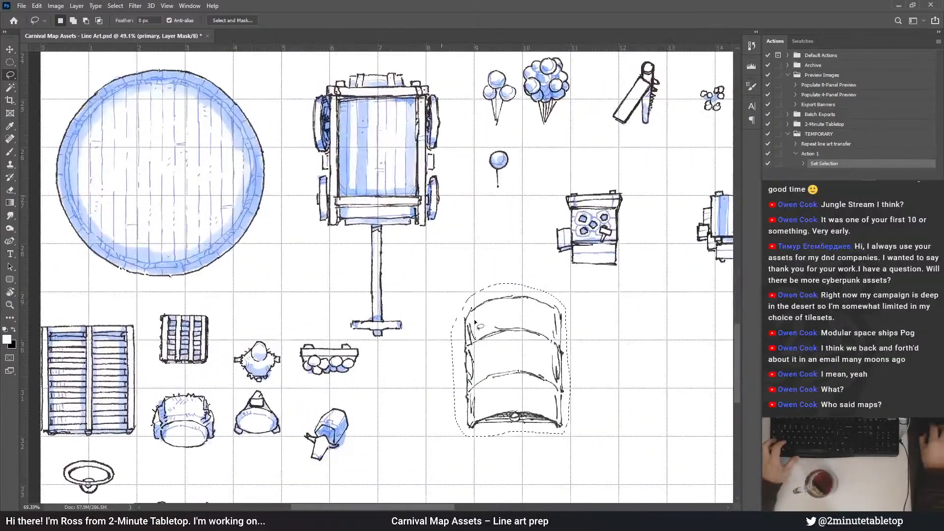
Position the selected wagon cover over the wagon bed, centred on the grid line at 7
mouse_move(515, 424)
mouse_down()
mouse_move(396, 204)
mouse_move(378, 198)
mouse_up()
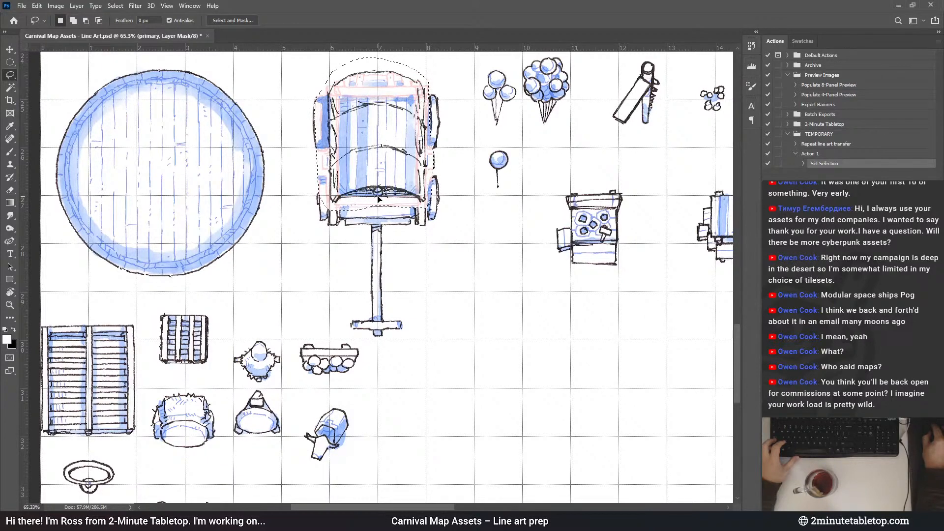
scroll(331, 84, up, 1)
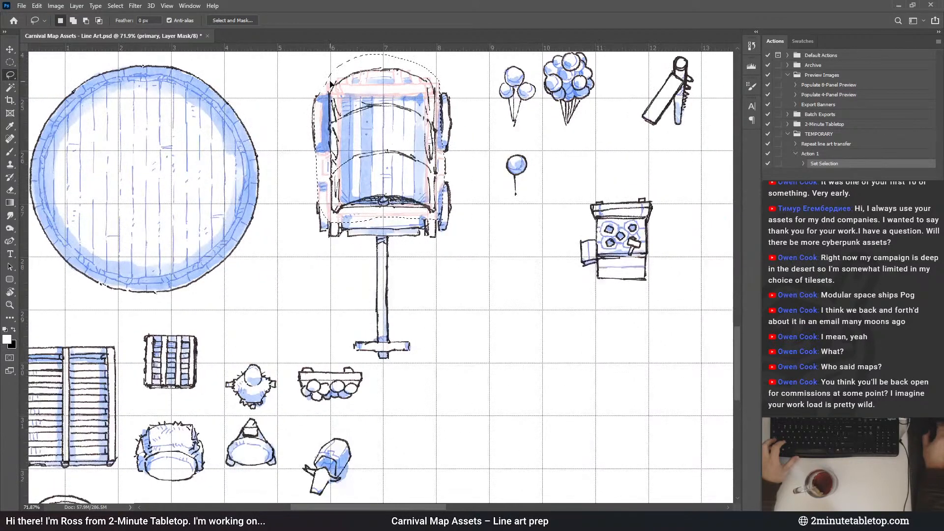
scroll(331, 85, up, 3)
mouse_move(423, 272)
mouse_down()
mouse_move(422, 292)
mouse_move(423, 269)
mouse_up()
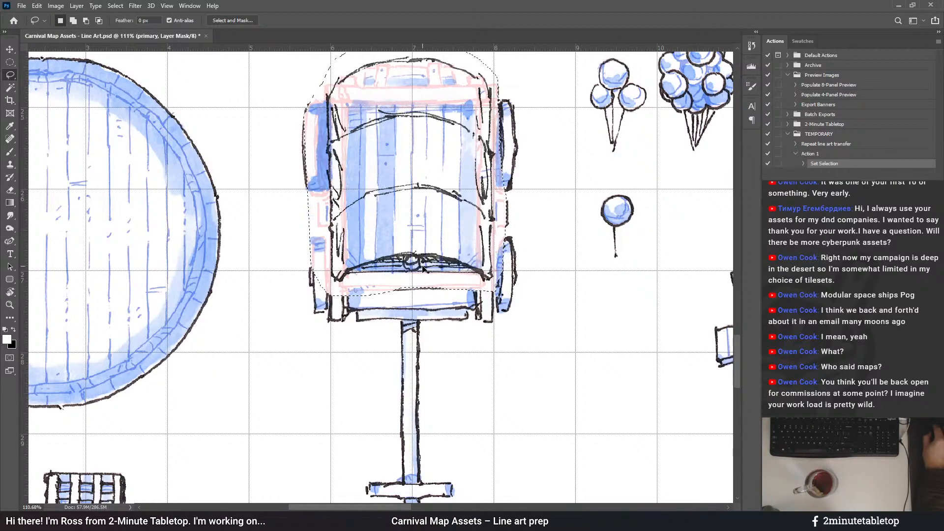
scroll(423, 268, down, 3)
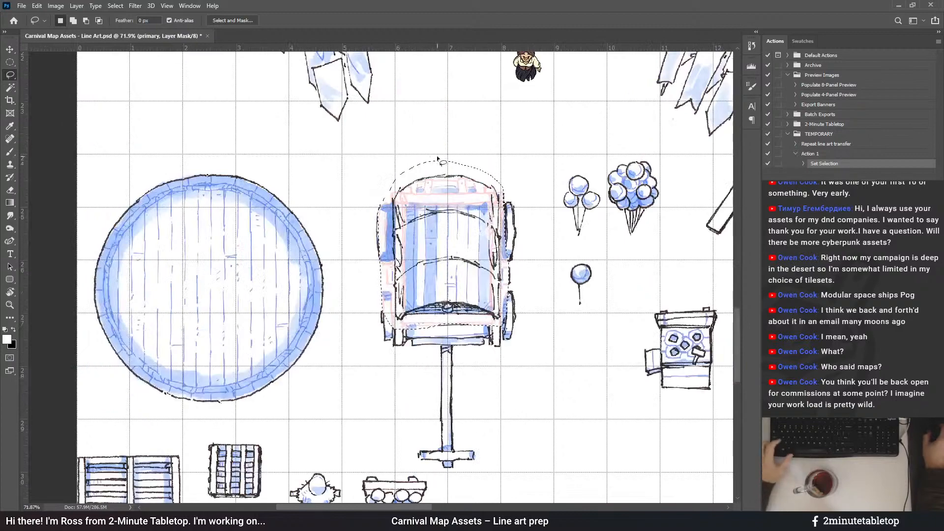
scroll(339, 100, up, 3)
scroll(340, 100, down, 3)
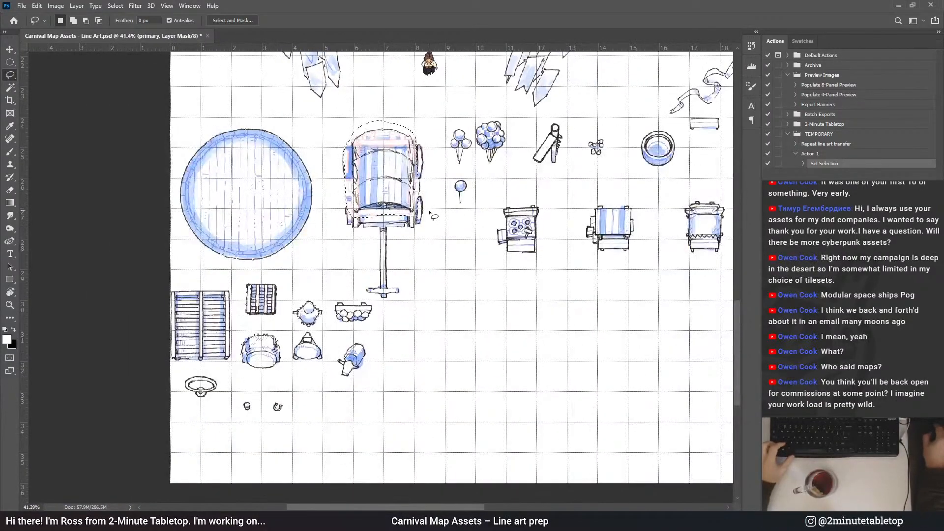
scroll(462, 285, up, 3)
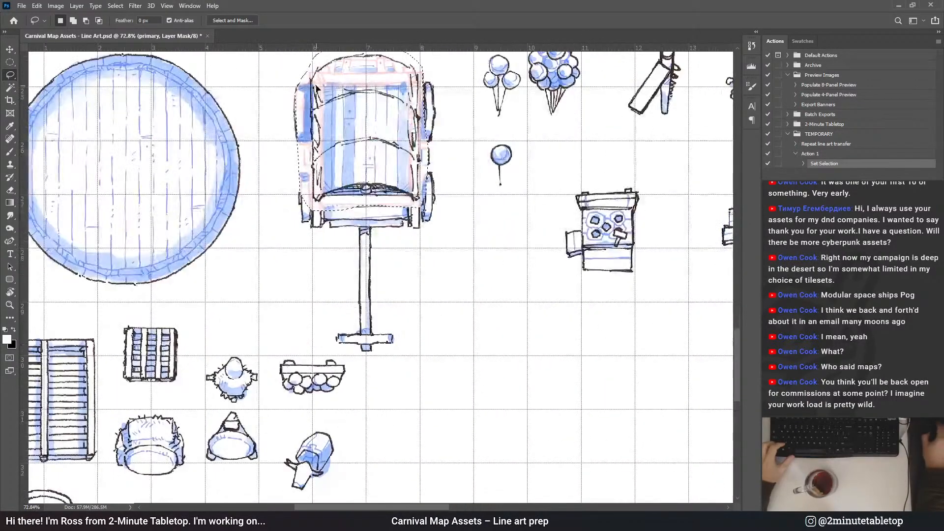
scroll(486, 301, up, 1)
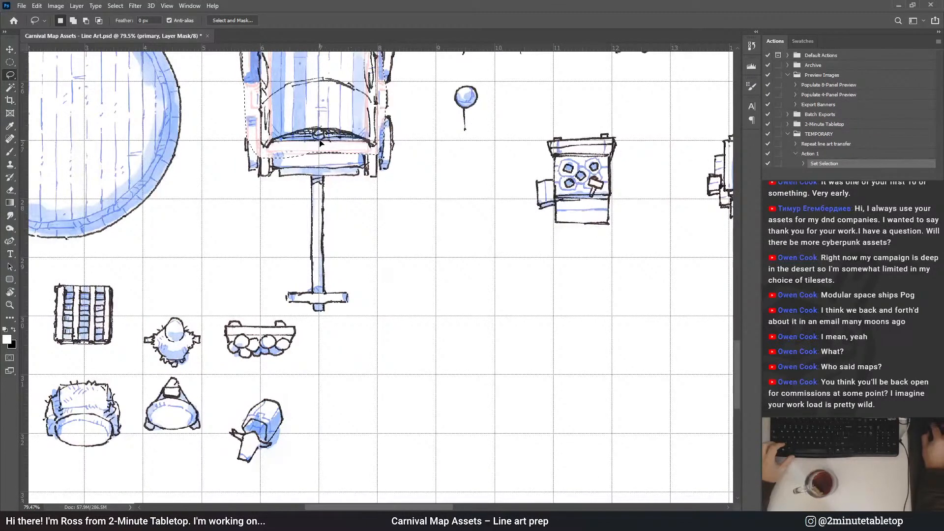
Move the selected wagon cover off the wagon bed to the empty area around grid line 10 on the lower sheet
scroll(352, 135, down, 3)
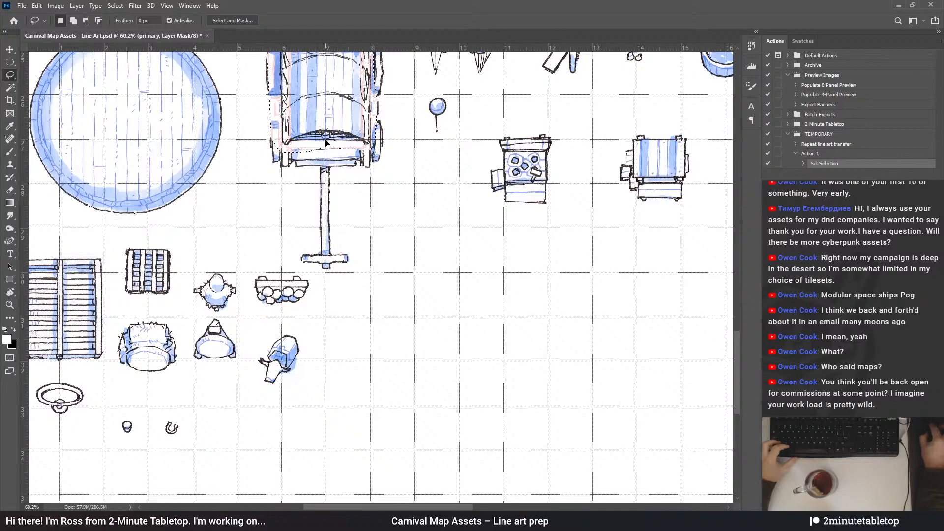
drag(326, 142, 459, 364)
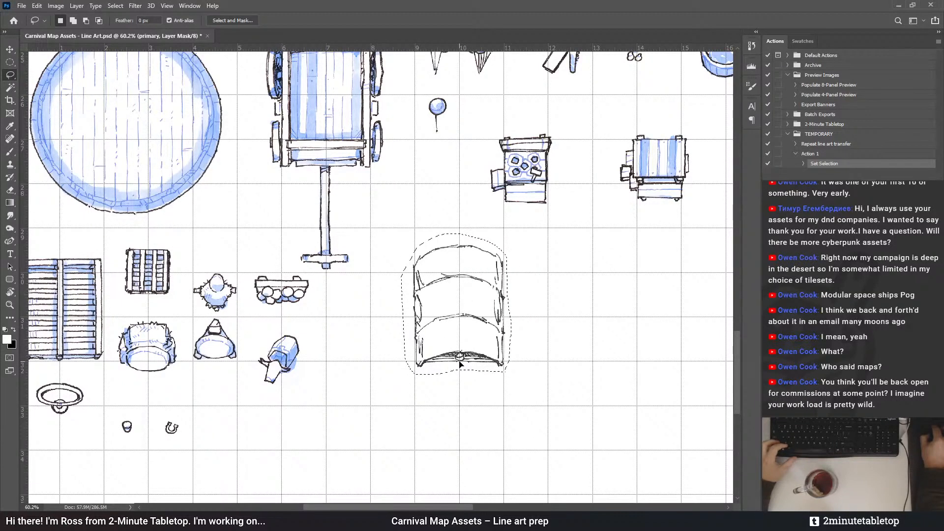
scroll(526, 330, up, 4)
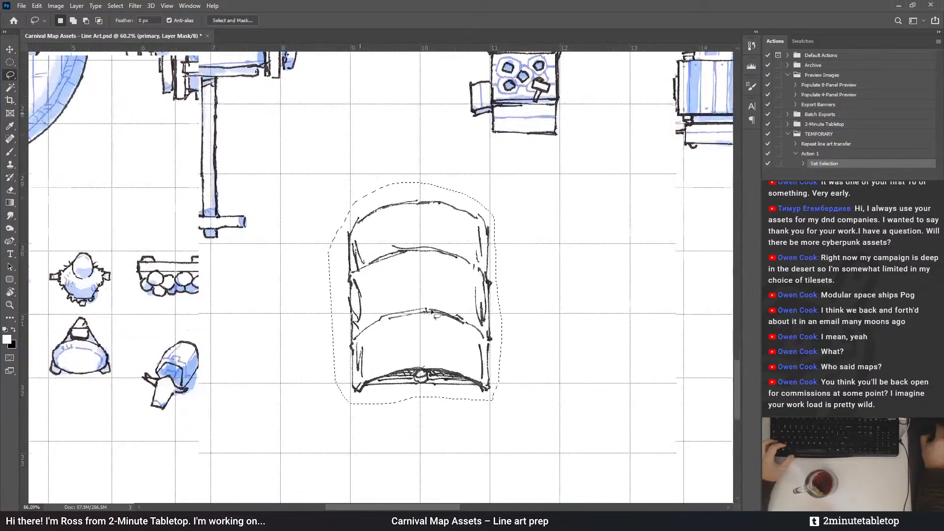
Free-transform the wagon cover, pulling both upper corners slightly inward and narrowing its width to 98.26%
key(ctrl+t)
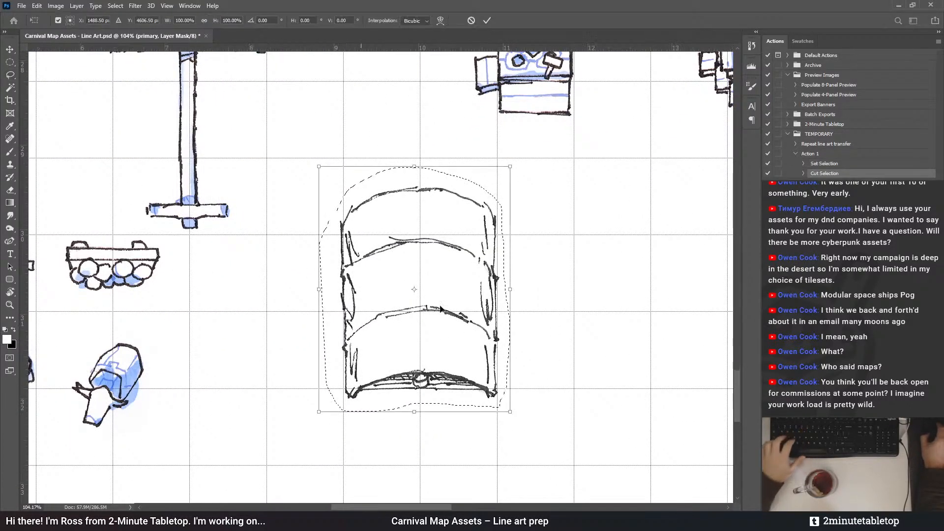
scroll(443, 300, up, 1)
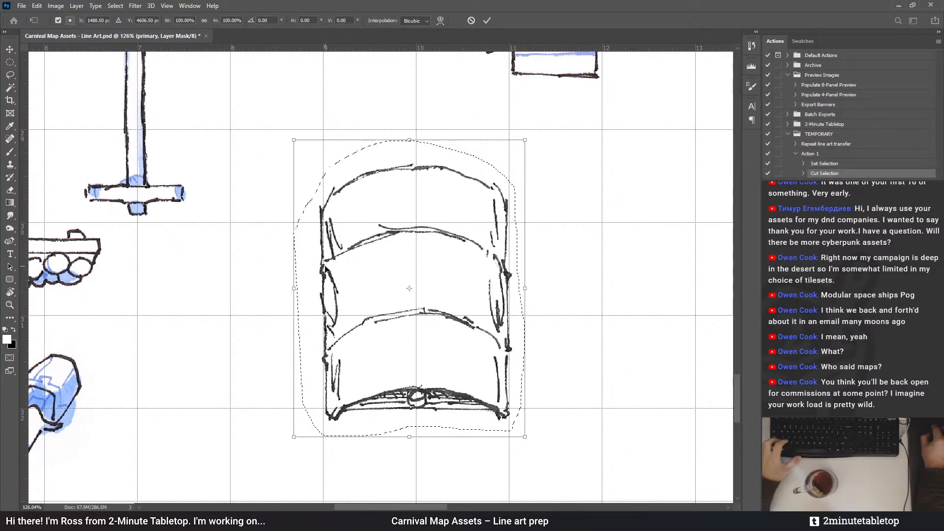
drag(296, 140, 302, 142)
drag(525, 140, 522, 142)
drag(523, 289, 520, 289)
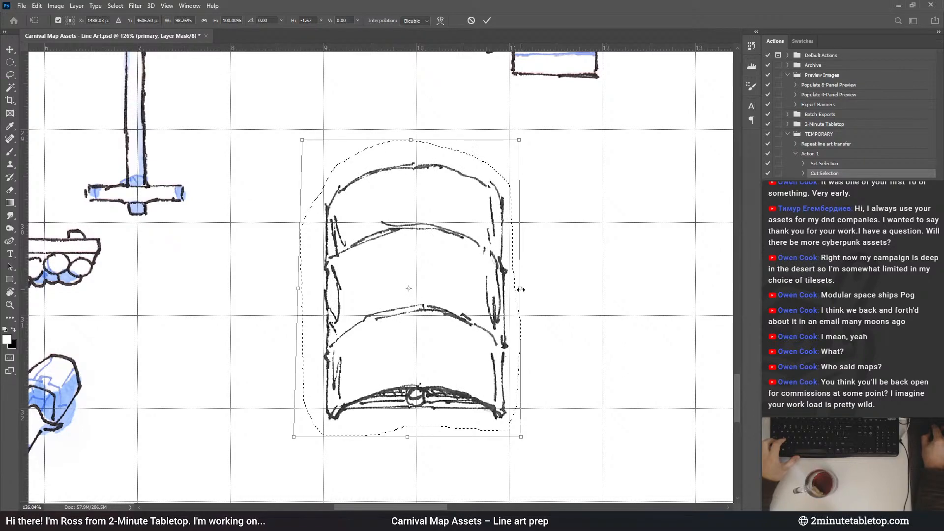
Place the narrowed wagon cover over the wagon bed, centred on the grid line at 7, to compare the fit
scroll(520, 289, down, 5)
scroll(614, 392, up, 2)
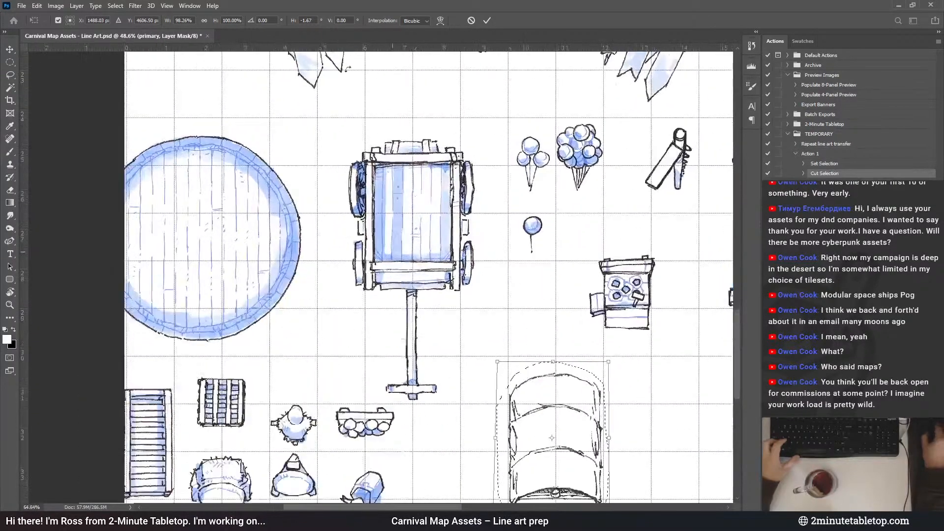
scroll(347, 69, down, 2)
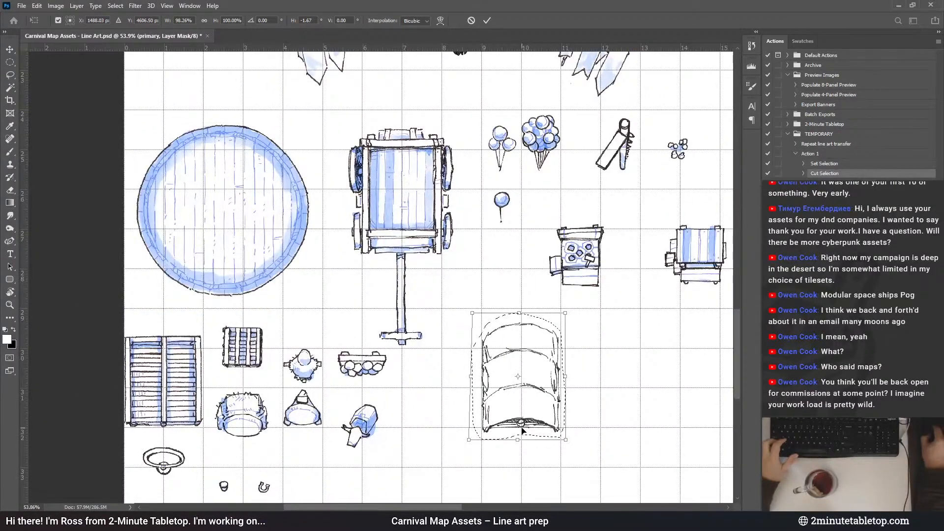
drag(521, 429, 402, 233)
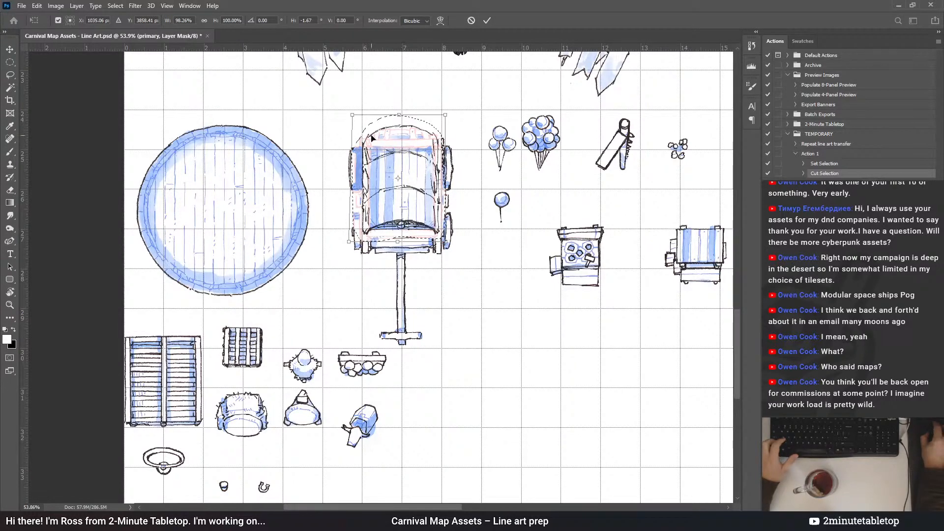
scroll(366, 112, up, 3)
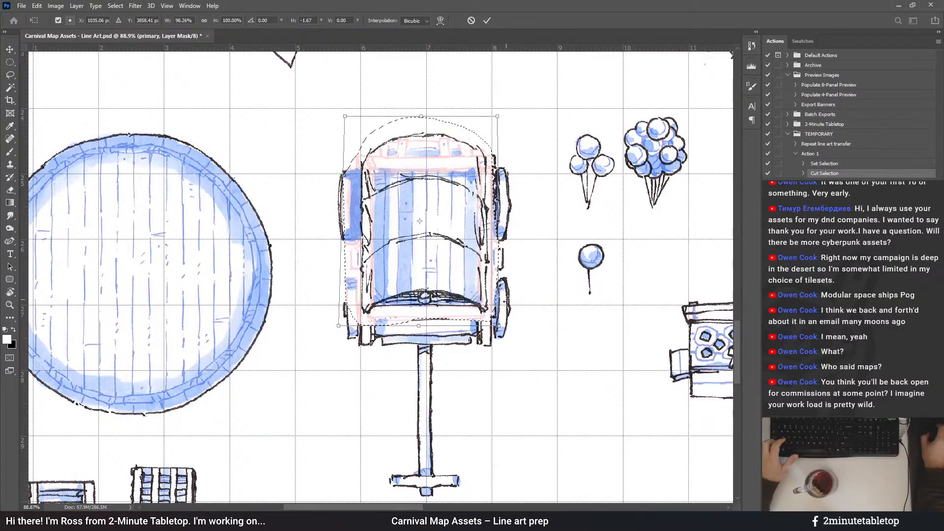
scroll(430, 312, up, 1)
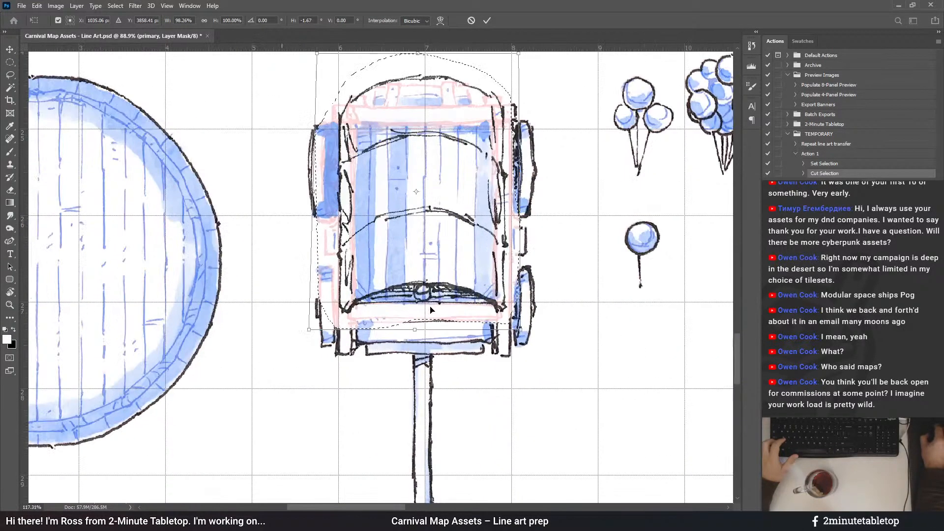
drag(425, 303, 428, 303)
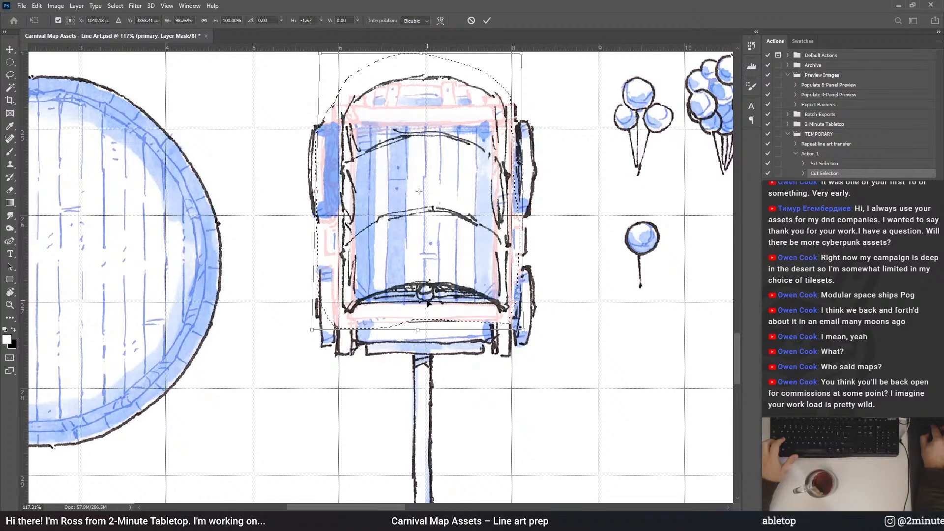
drag(427, 304, 429, 305)
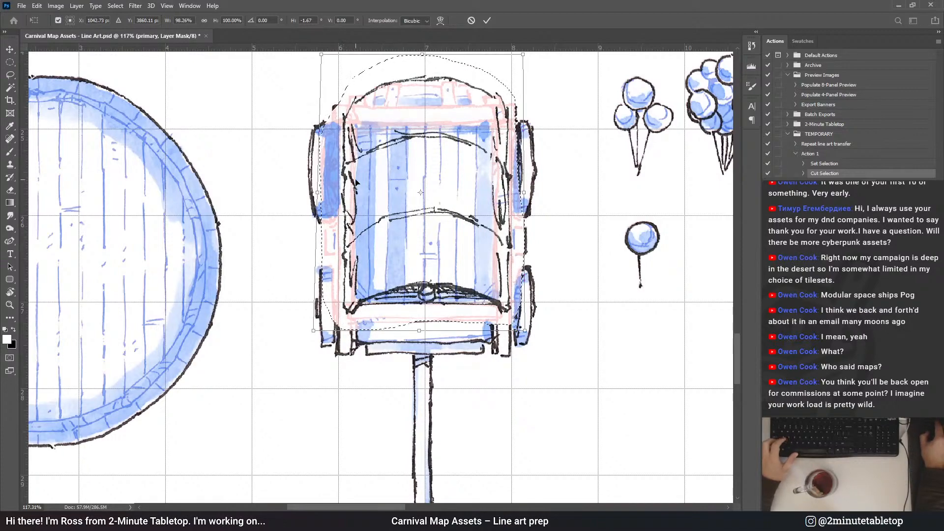
Move the wagon cover back to the empty area, centre it on the grid line at 10, and commit the transform
scroll(347, 206, down, 5)
scroll(442, 320, up, 2)
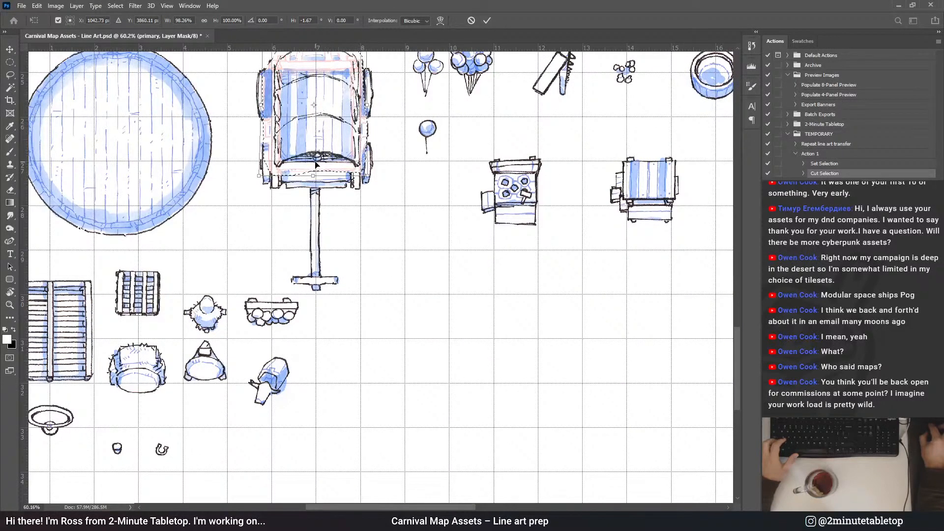
drag(316, 164, 450, 387)
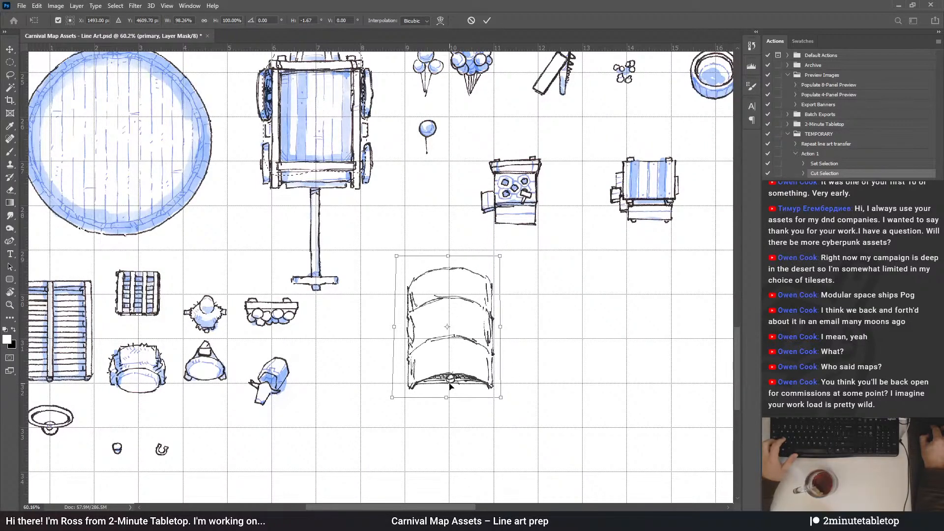
scroll(450, 387, up, 3)
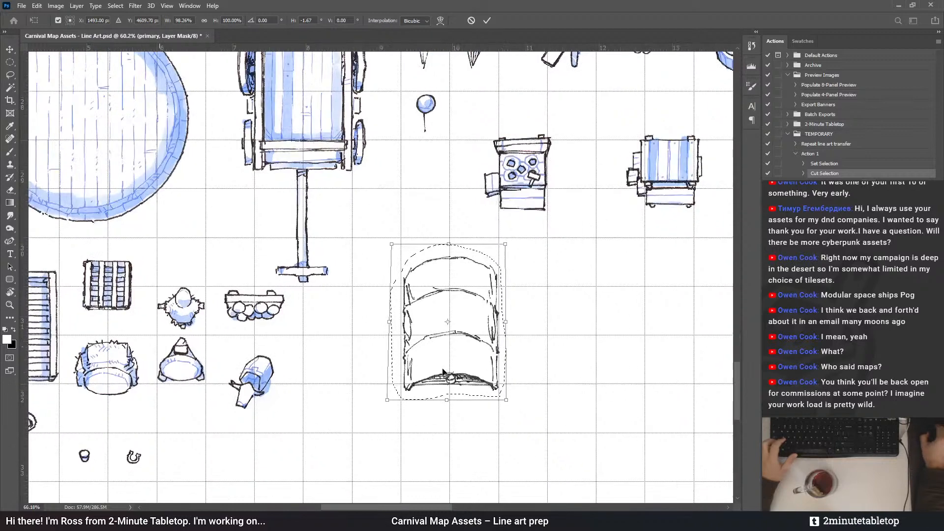
scroll(413, 319, up, 1)
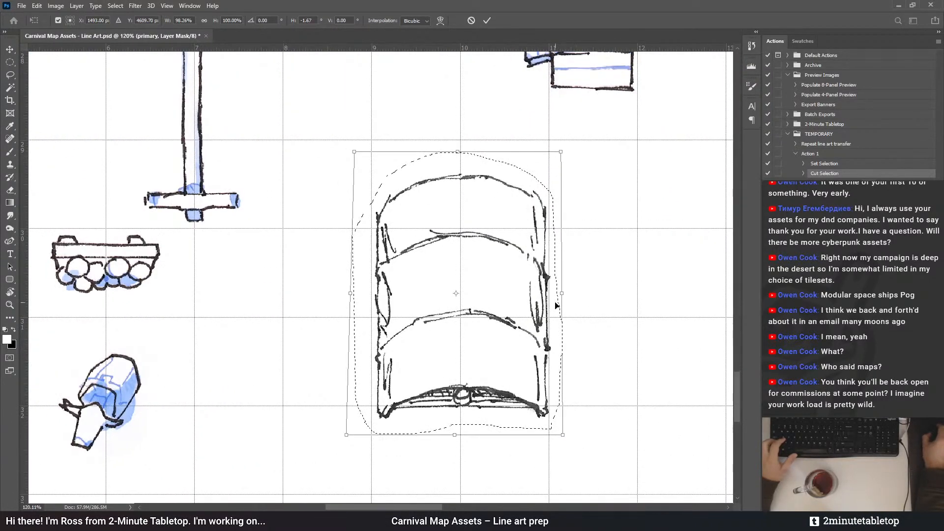
scroll(513, 402, up, 2)
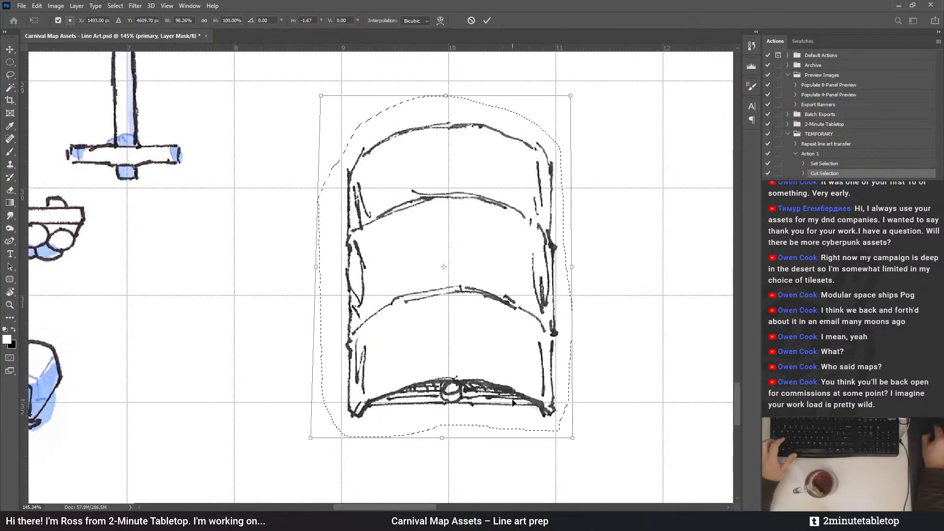
drag(513, 402, 510, 402)
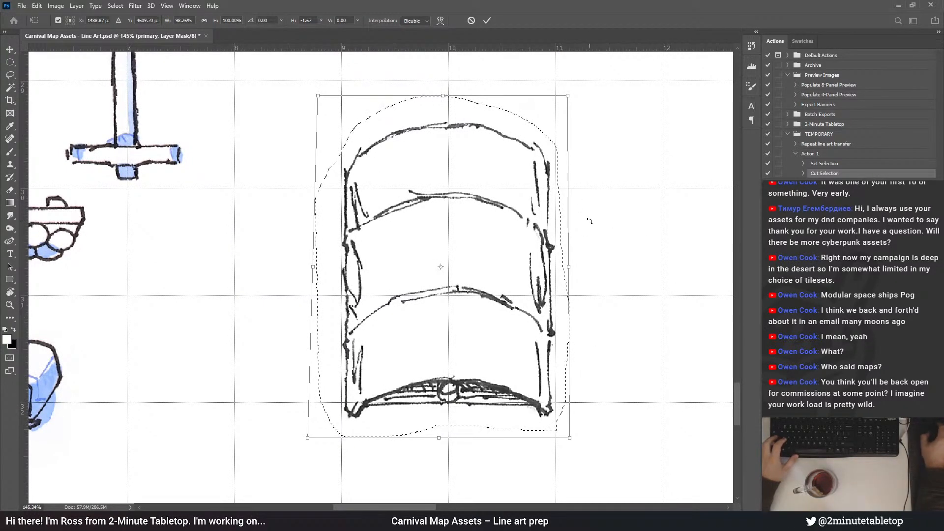
click(487, 20)
Deselect the wagon cover and play the "Repeat line art transfer" action for it
key(ctrl+d)
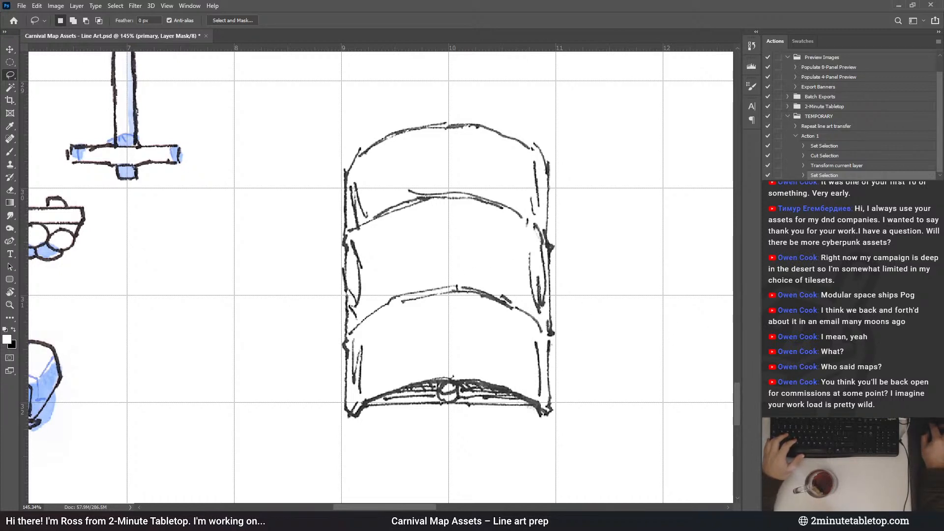
click(815, 126)
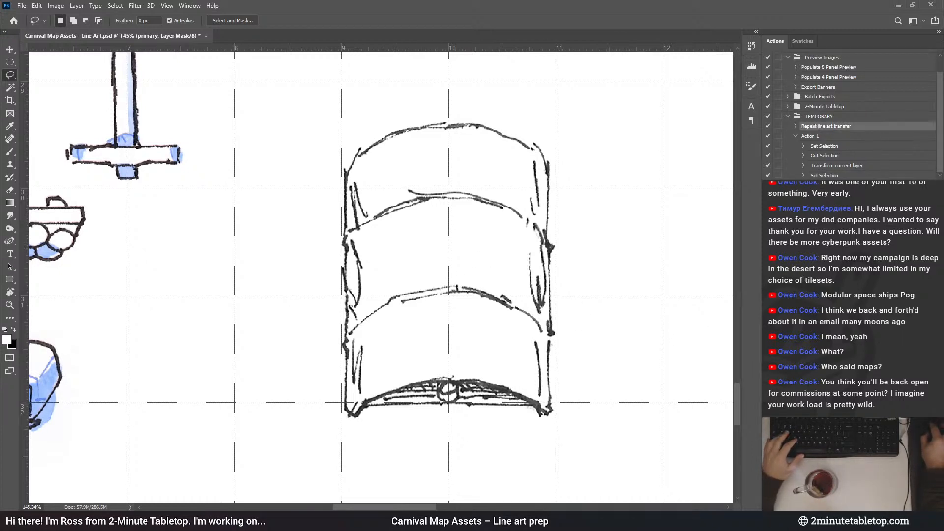
click(797, 502)
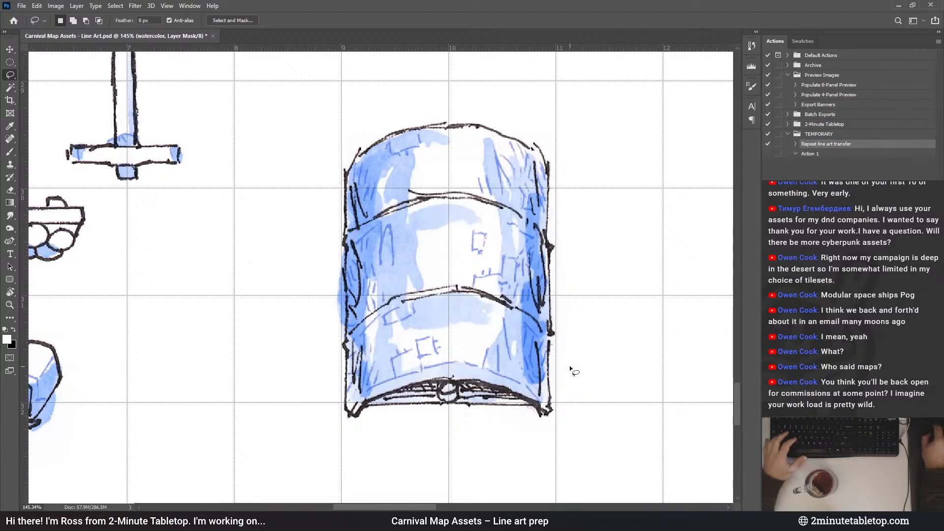
Erase the blue watercolour spill outside the wagon cover's left edge on the watercolor layer mask
key(e)
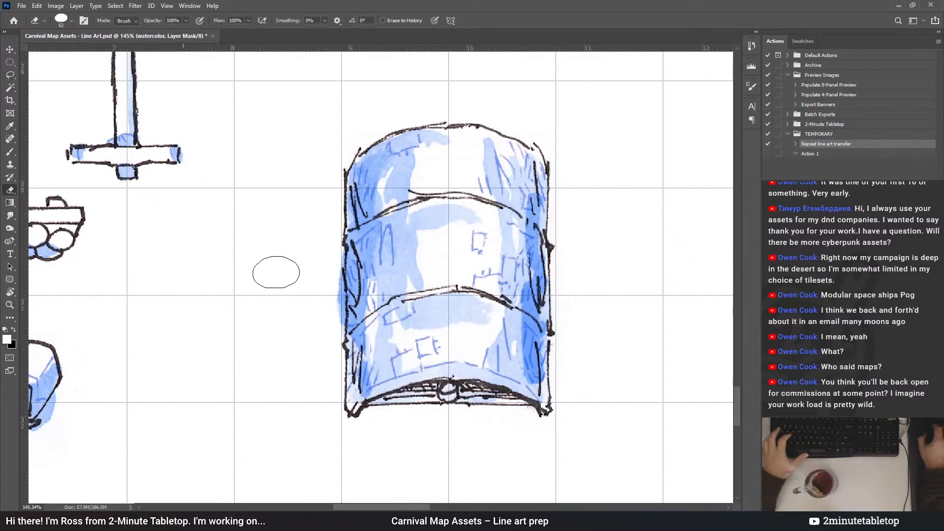
scroll(304, 275, up, 4)
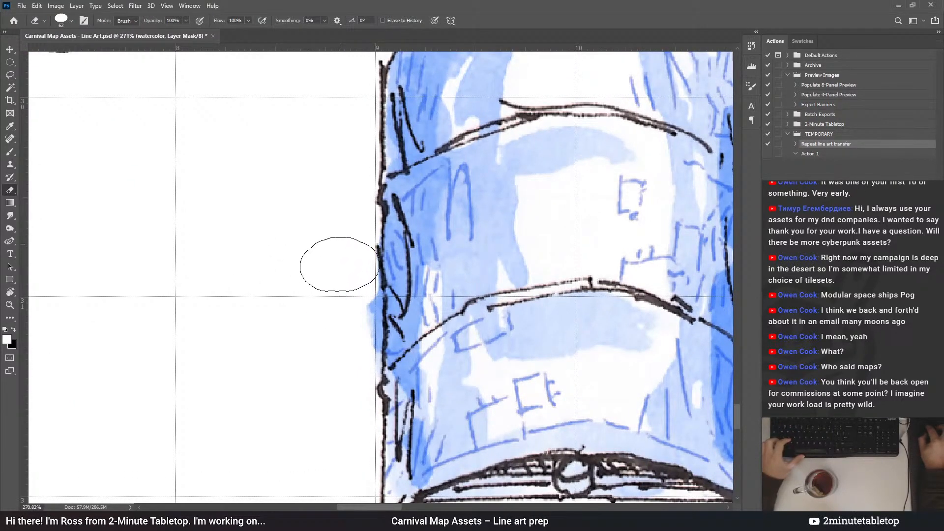
mouse_move(342, 275)
mouse_down()
mouse_move(339, 349)
mouse_move(336, 256)
mouse_up()
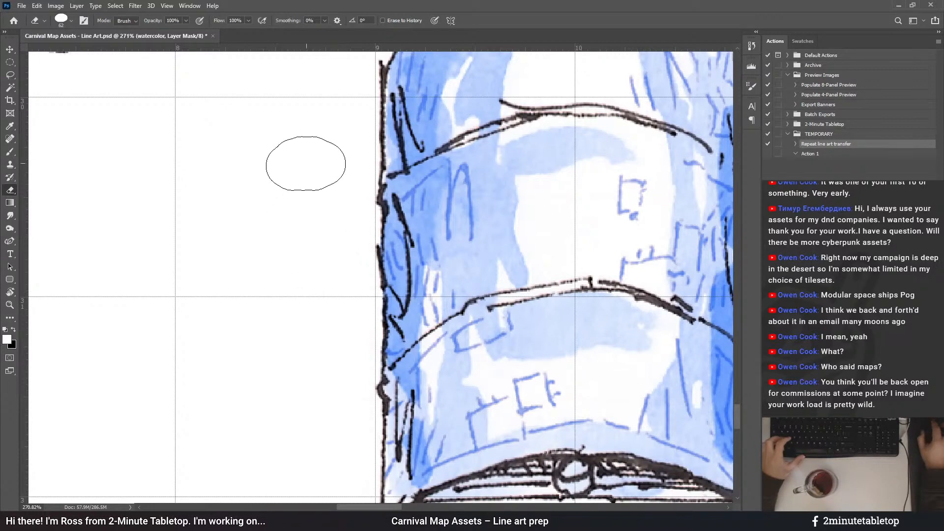
scroll(287, 204, down, 5)
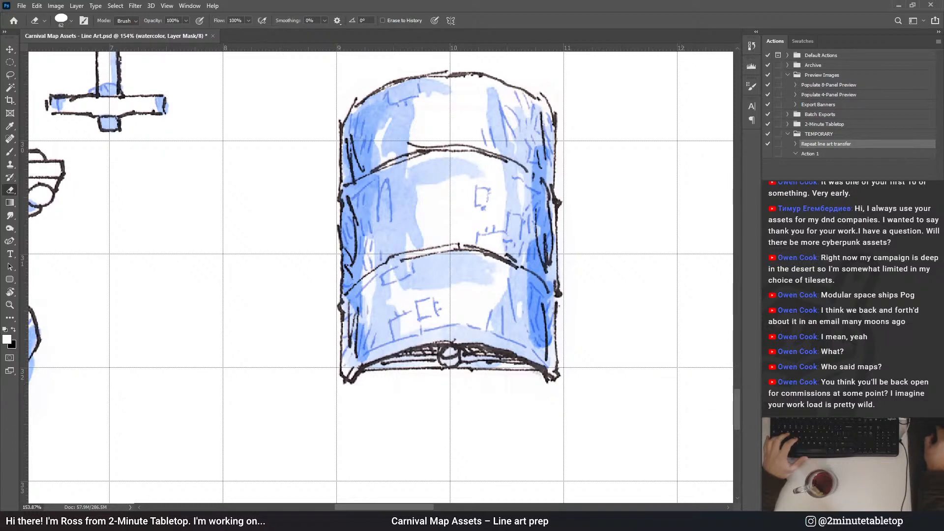
key(b)
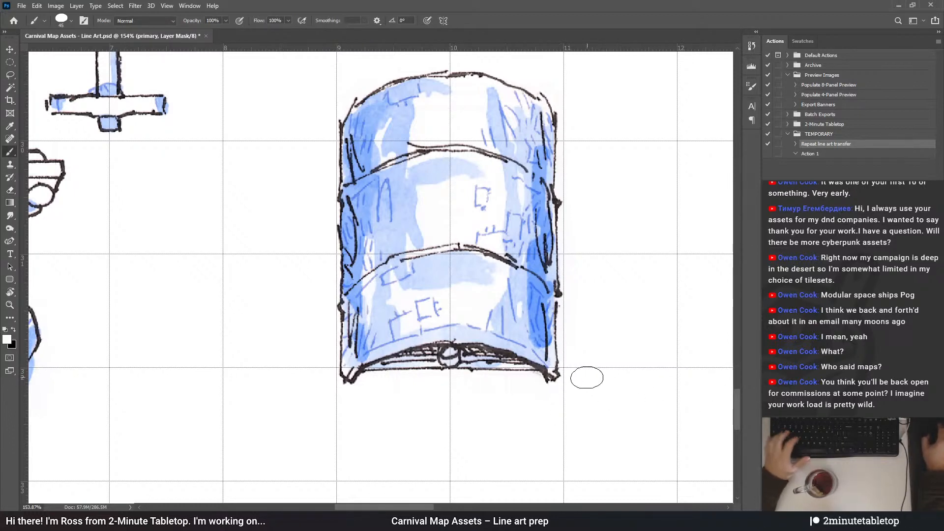
Lasso the single dart on the upper sheet and select Action 1 for the recording
key(l)
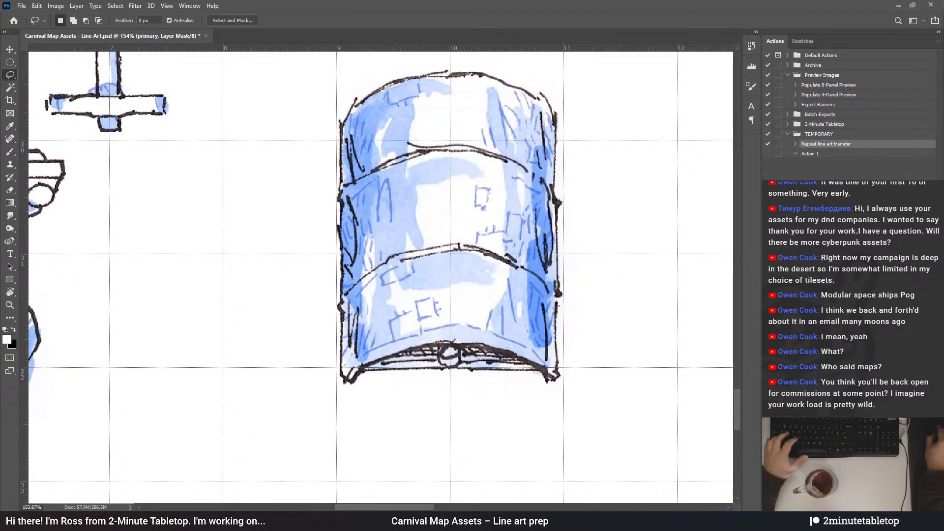
scroll(473, 257, down, 5)
scroll(473, 257, right, 5)
scroll(474, 257, up, 2)
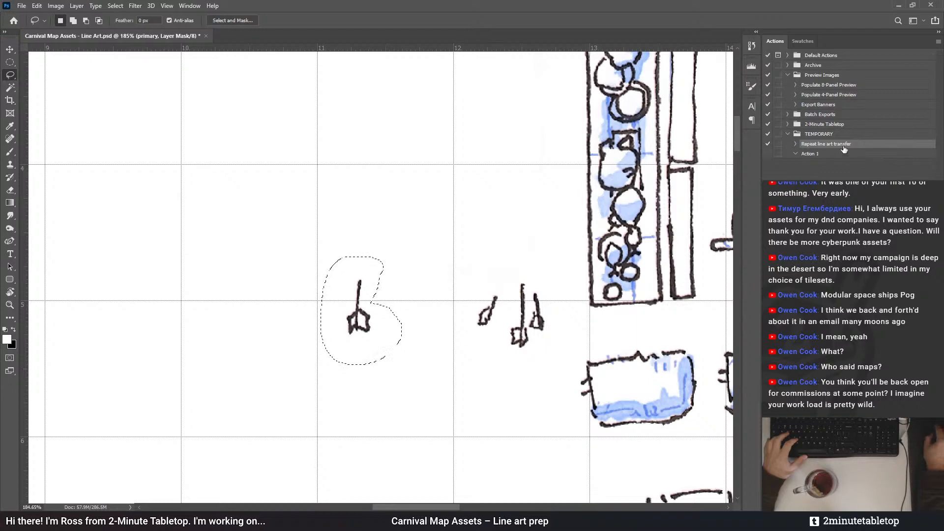
click(818, 156)
Move the selected dart to the lower sheet, midway between grid lines 4 and 5 below the stool, and deselect it
scroll(566, 94, down, 10)
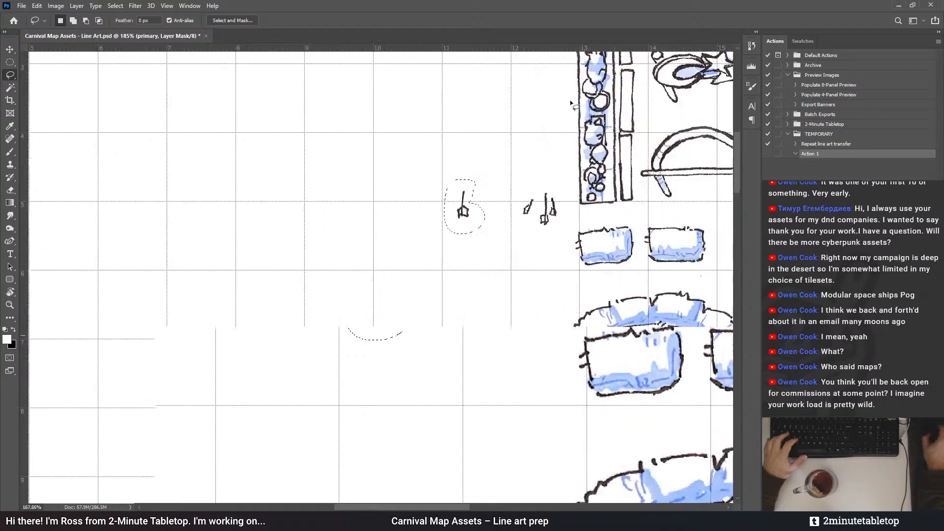
scroll(555, 69, down, 2)
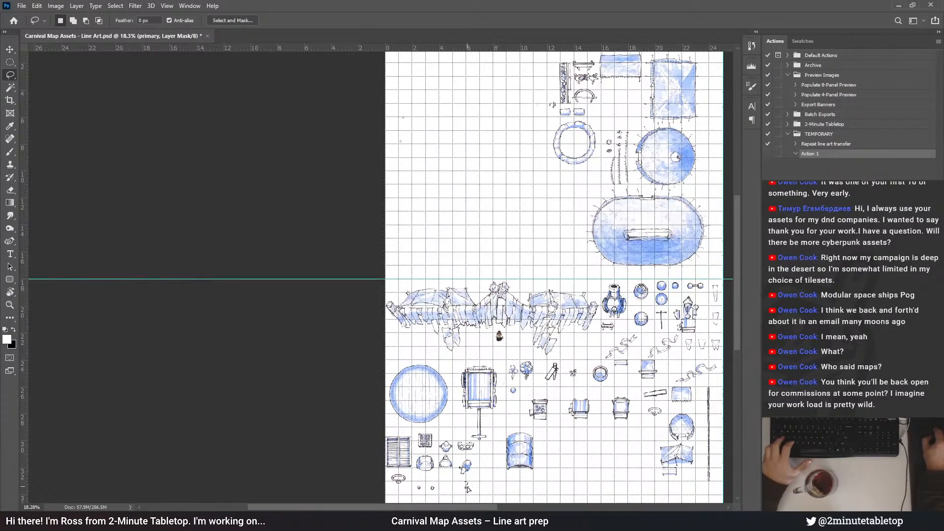
scroll(468, 436, down, 2)
scroll(460, 438, up, 10)
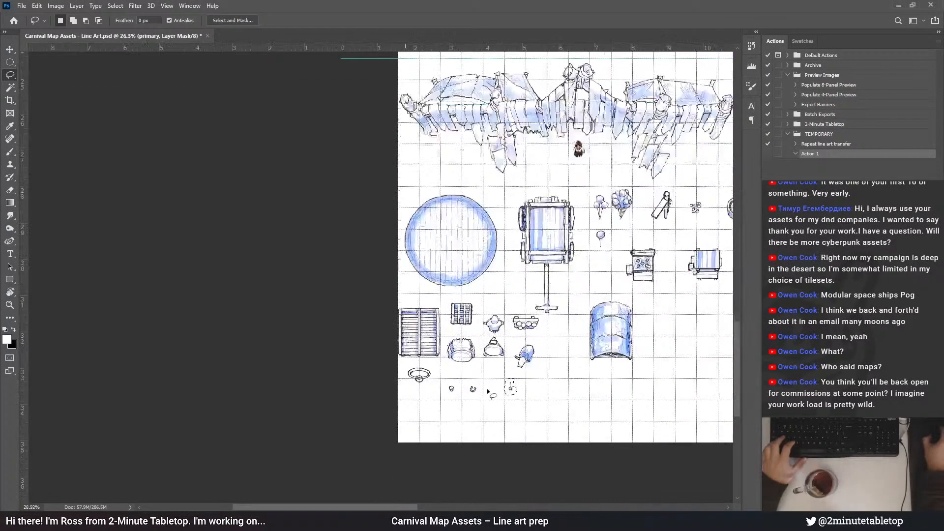
mouse_move(582, 347)
mouse_down()
mouse_move(412, 236)
mouse_move(352, 221)
mouse_move(364, 222)
mouse_up()
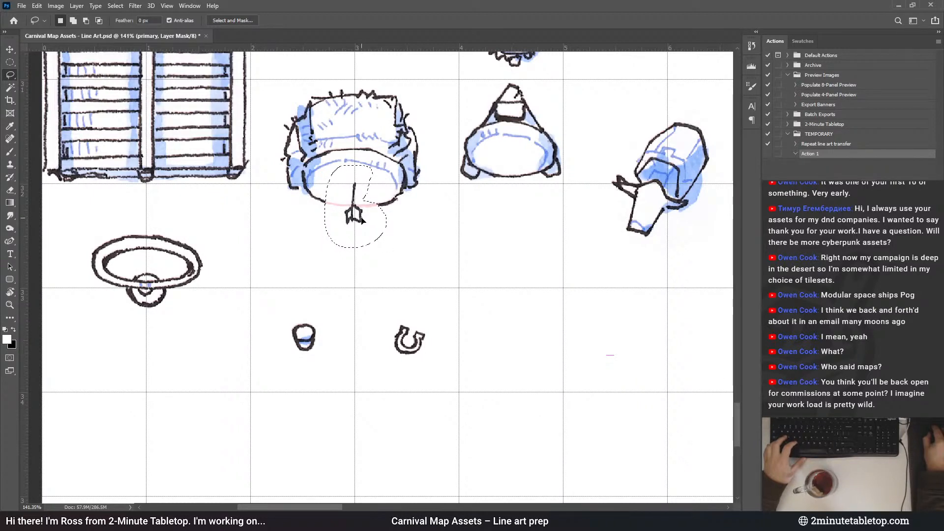
mouse_move(362, 221)
mouse_down()
mouse_move(516, 195)
mouse_move(334, 225)
mouse_move(514, 196)
mouse_move(519, 179)
mouse_move(519, 269)
mouse_up()
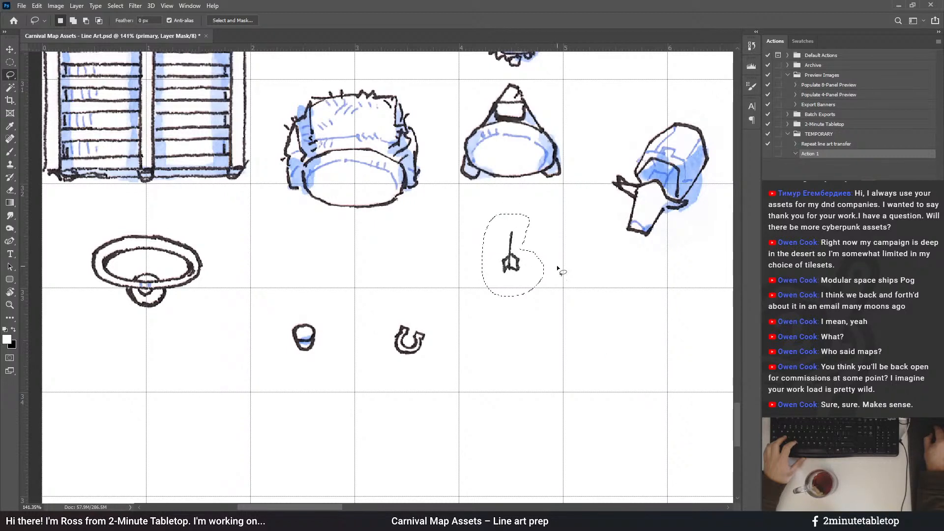
key(ctrl+x)
key(ctrl+d)
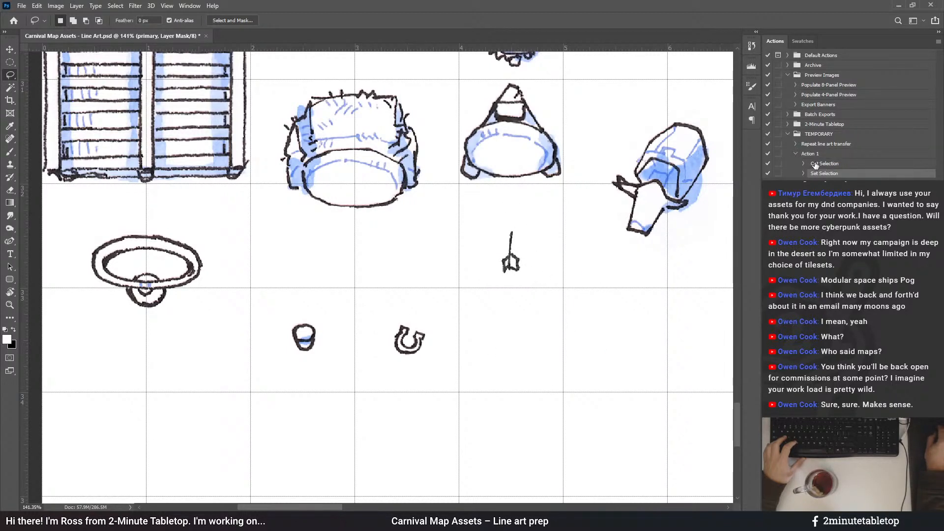
Try to repeat the single dart's move on the matching layers with the "Repeat line art transfer" action, and collapse its step list
click(826, 145)
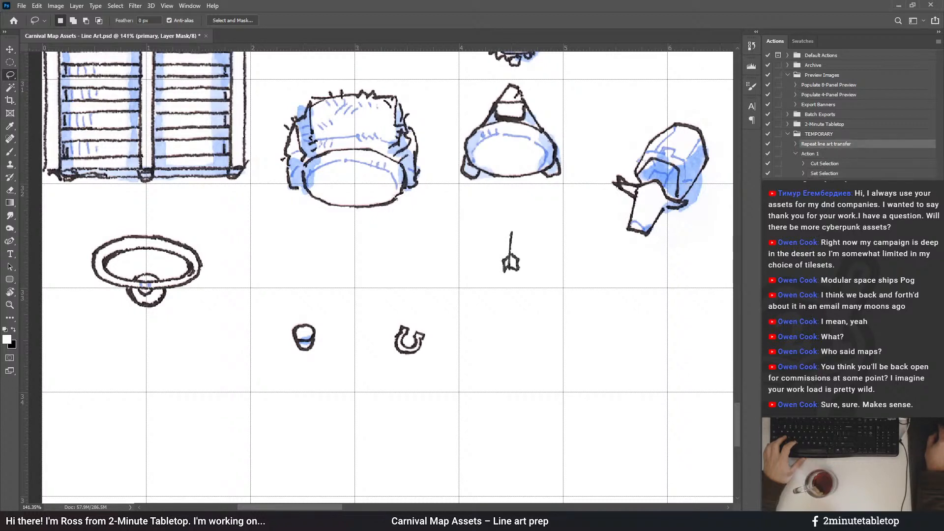
key(F2)
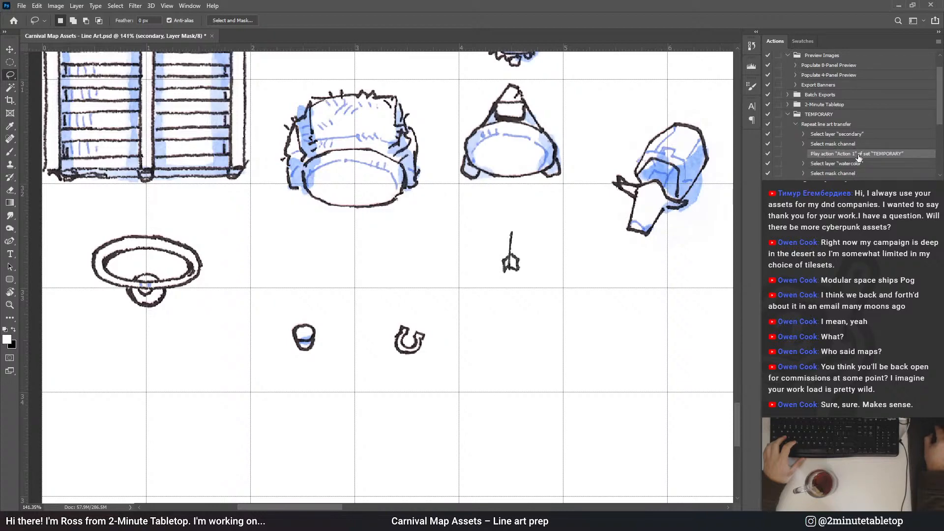
click(796, 127)
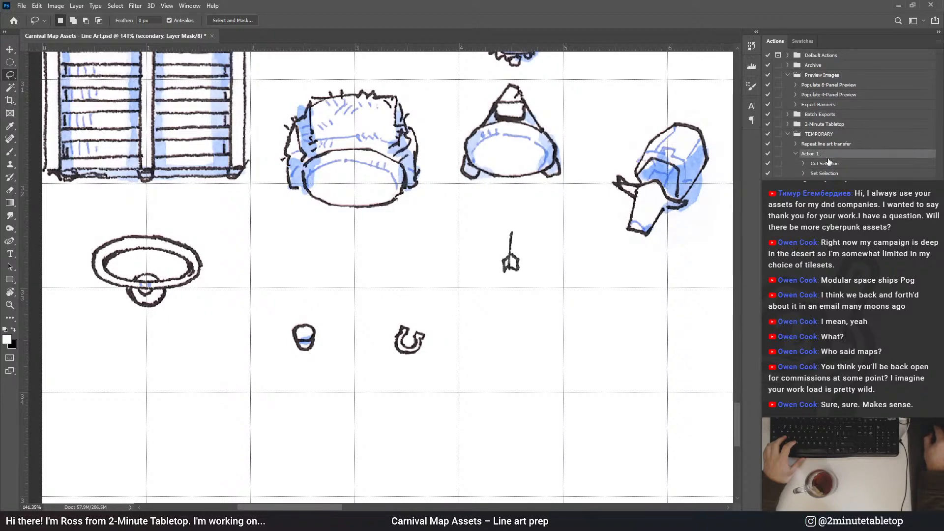
Lasso the leftover pink dart on the upper sheet, erase it from the remaining layer masks and deselect
alt+scroll(365, 382, down, 10)
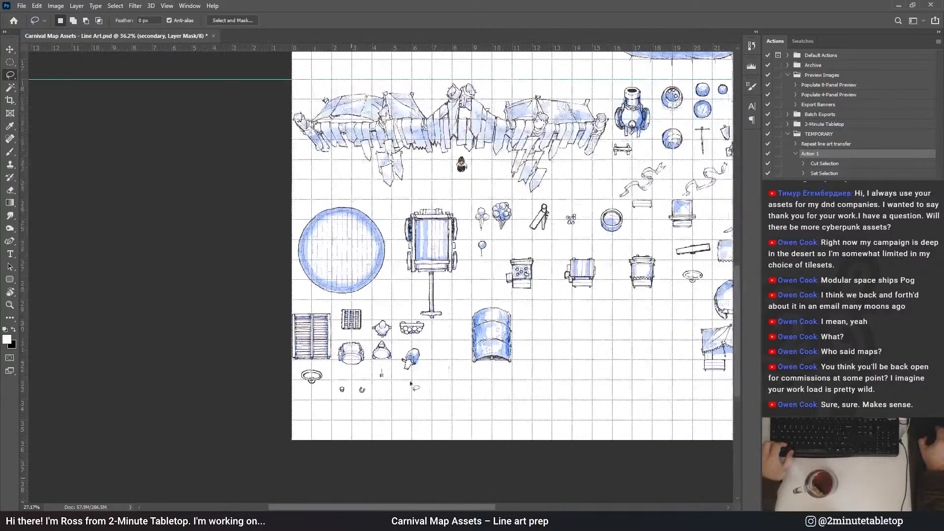
alt+scroll(461, 418, down, 3)
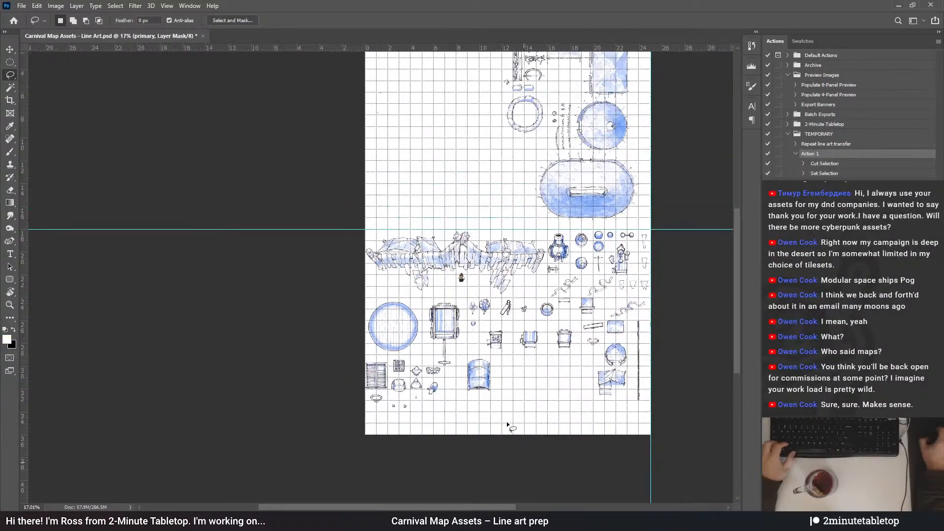
alt+scroll(535, 98, up, 8)
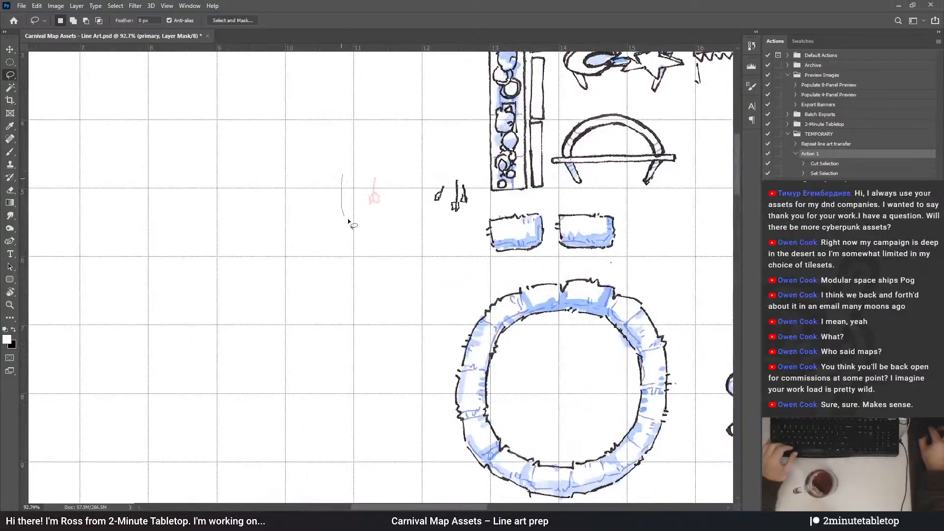
drag(348, 221, 344, 172)
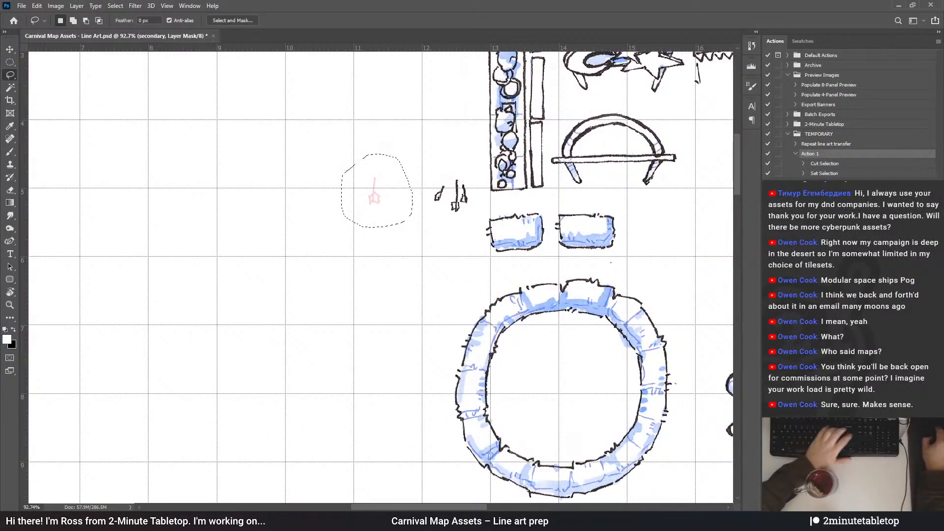
key(F2)
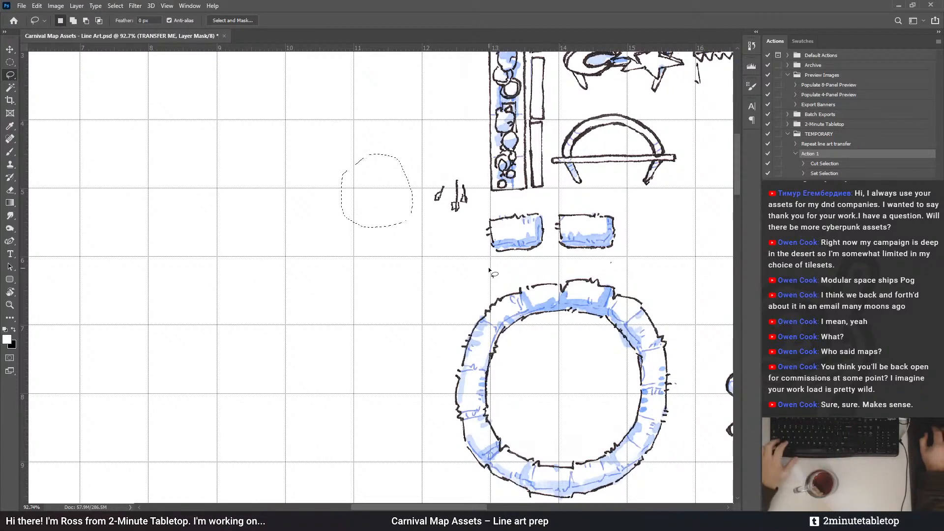
key(ctrl+d)
Replace the old Action 1 with a new empty recording, with the primary layer mask active
scroll(438, 99, up, 3)
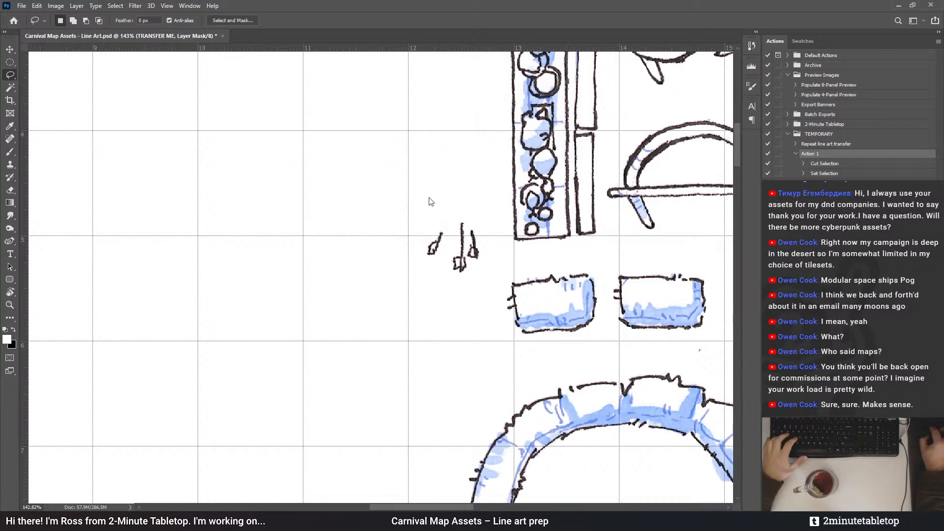
key(Delete)
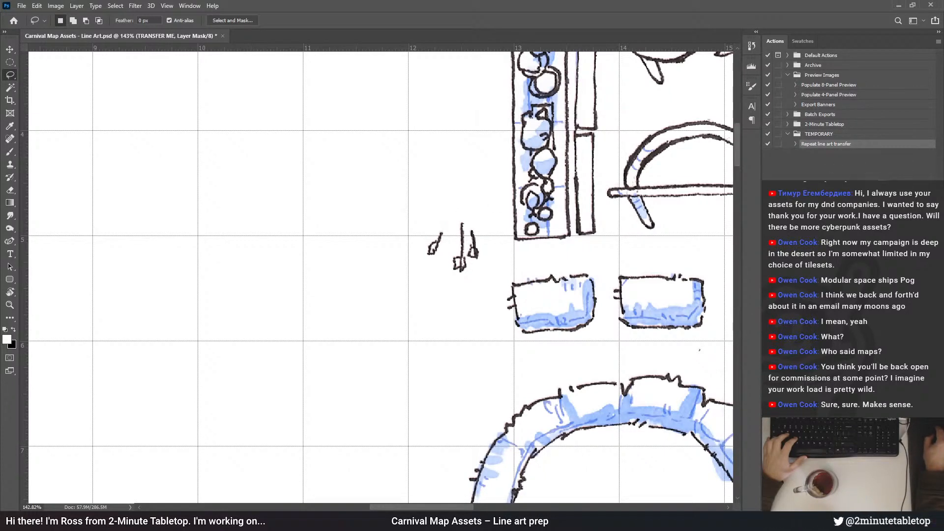
key(alt+[)
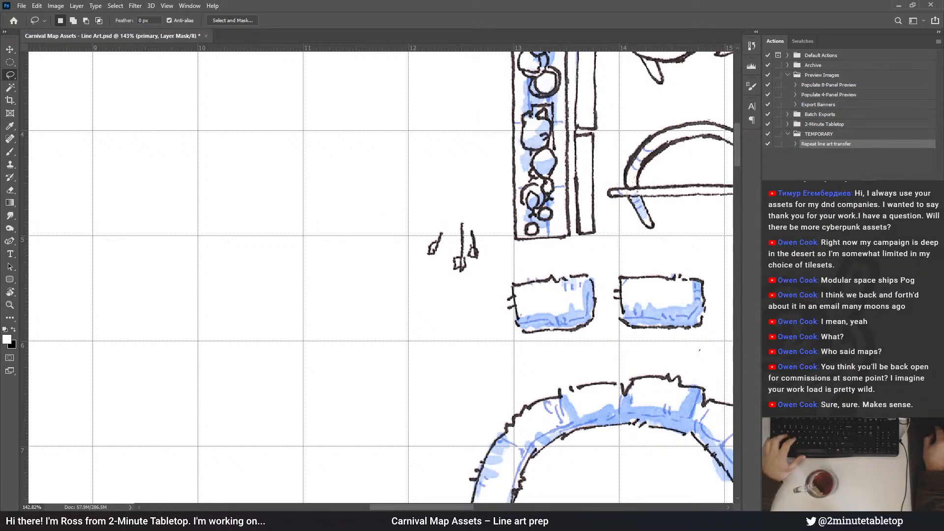
key(Return)
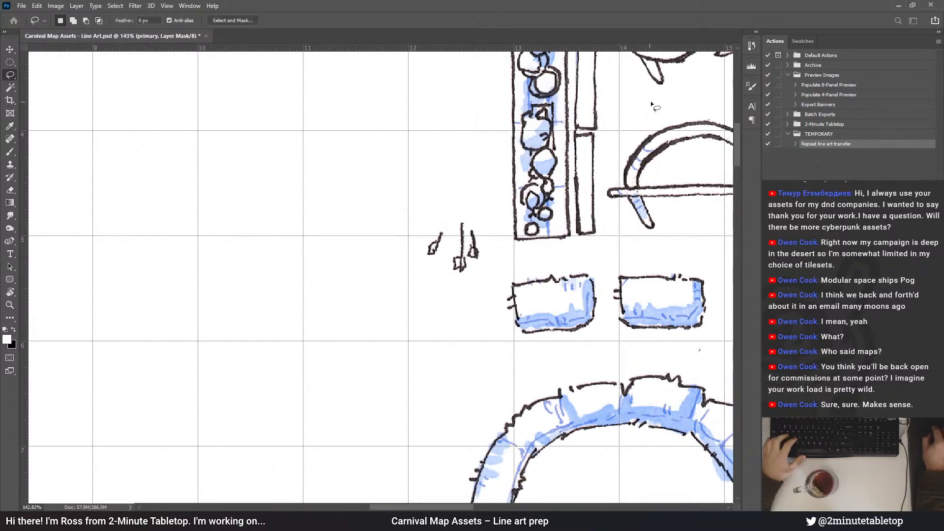
Lasso the three darts and move them to the lower sheet, below the single dart between grid lines 4 and 5, and deselect them
drag(435, 274, 488, 280)
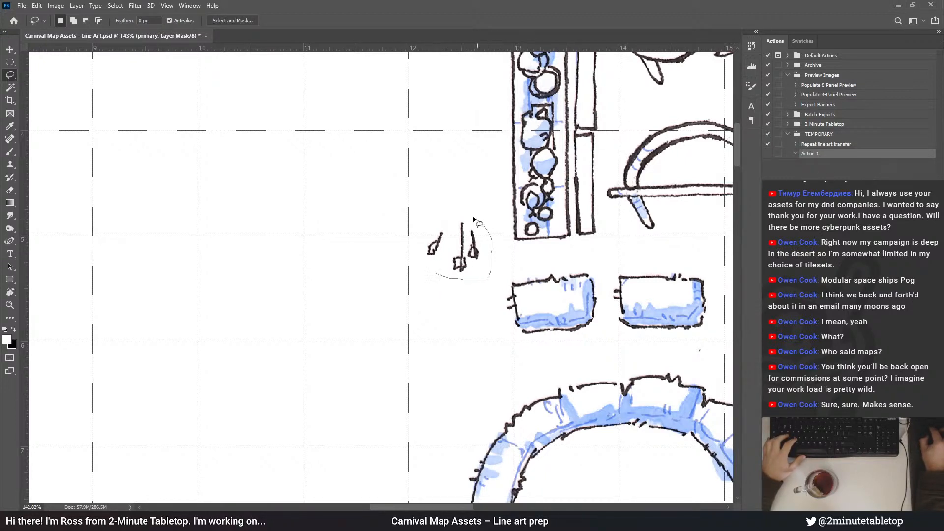
mouse_move(477, 222)
mouse_down()
mouse_move(437, 219)
mouse_move(417, 237)
mouse_up()
scroll(508, 165, down, 5)
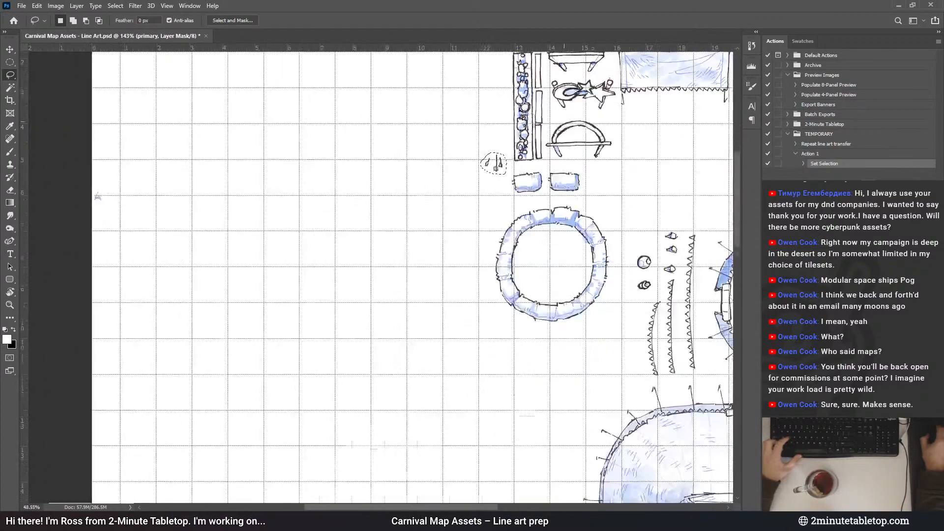
scroll(506, 130, down, 5)
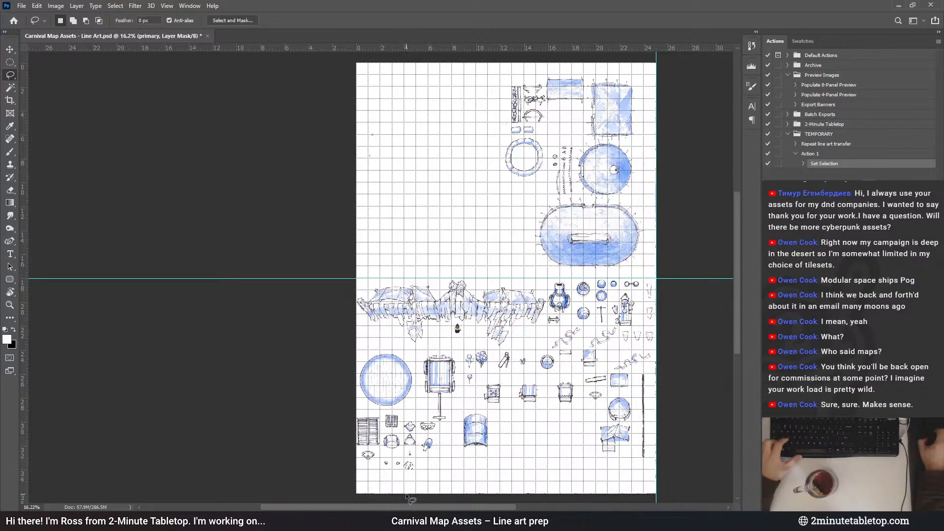
scroll(409, 466, up, 10)
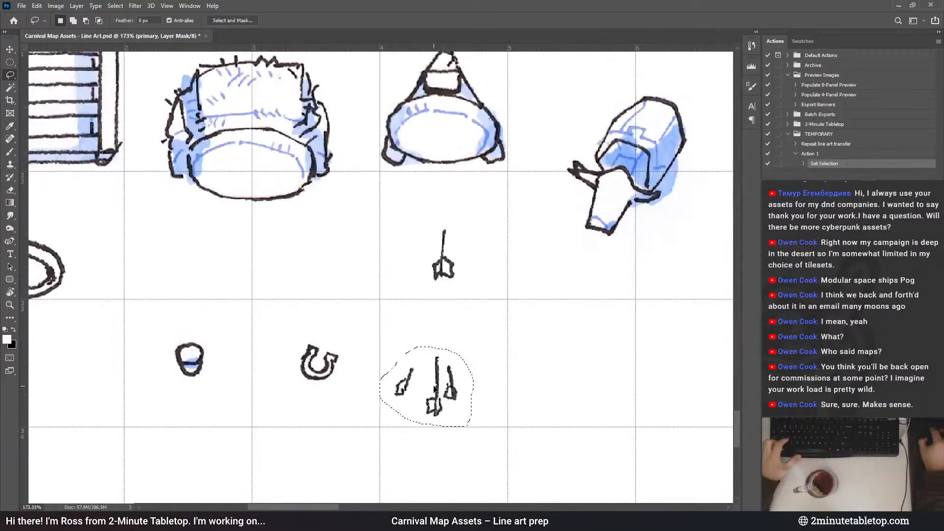
drag(434, 388, 458, 383)
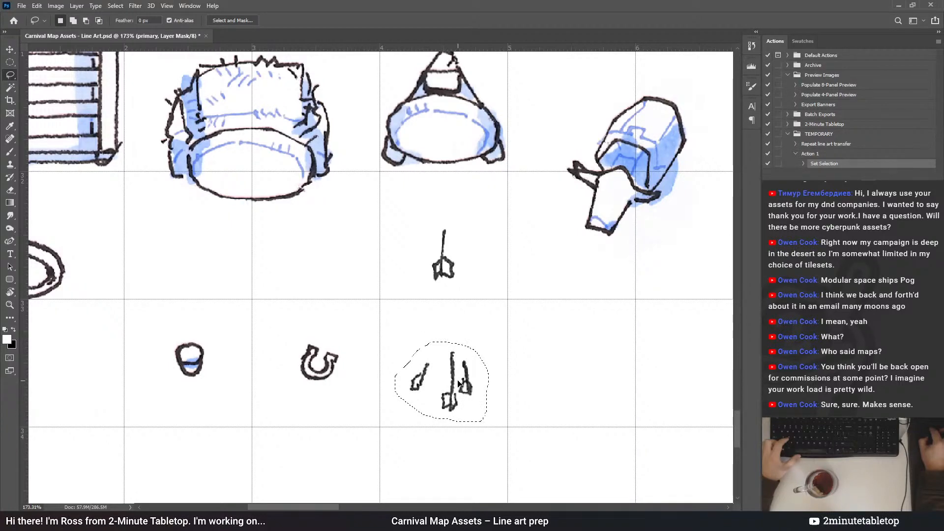
key(ctrl+d)
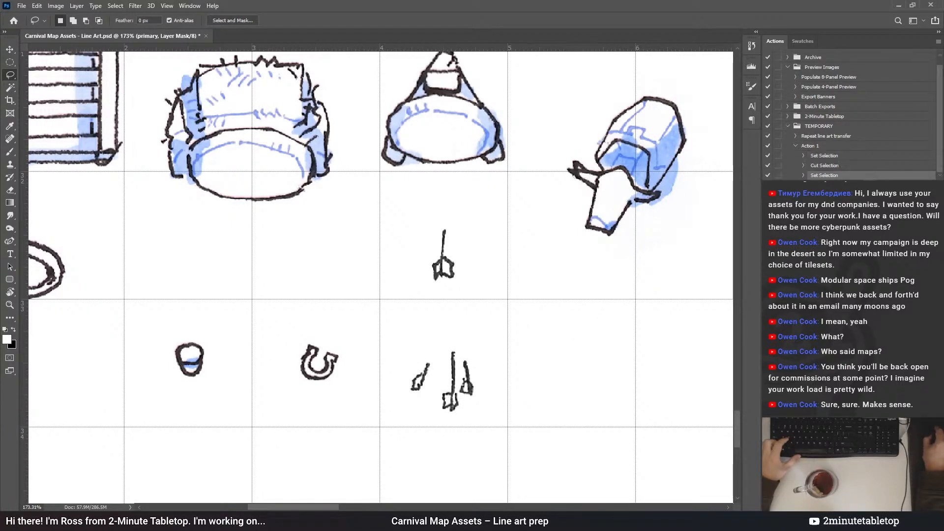
Play the "Repeat line art transfer" action for the three darts and select the emptied Action 1 for recording
click(836, 137)
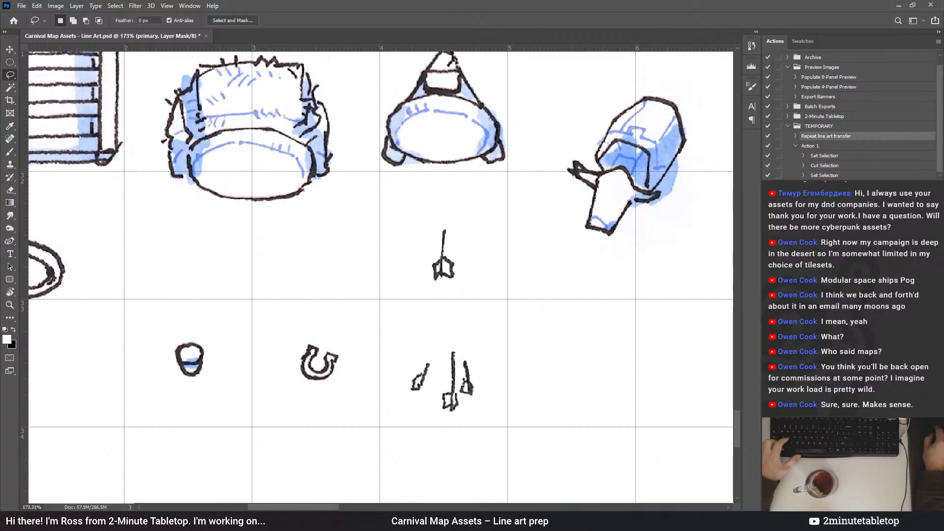
click(796, 146)
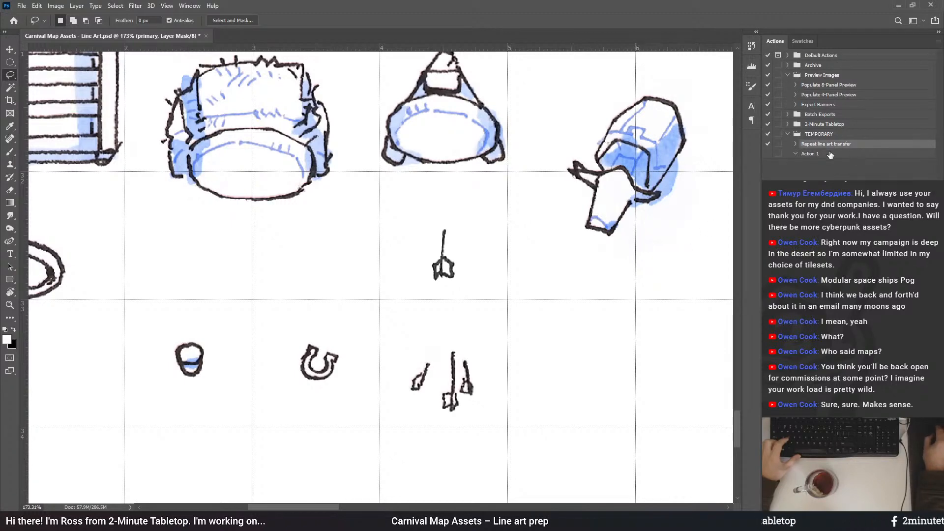
click(809, 154)
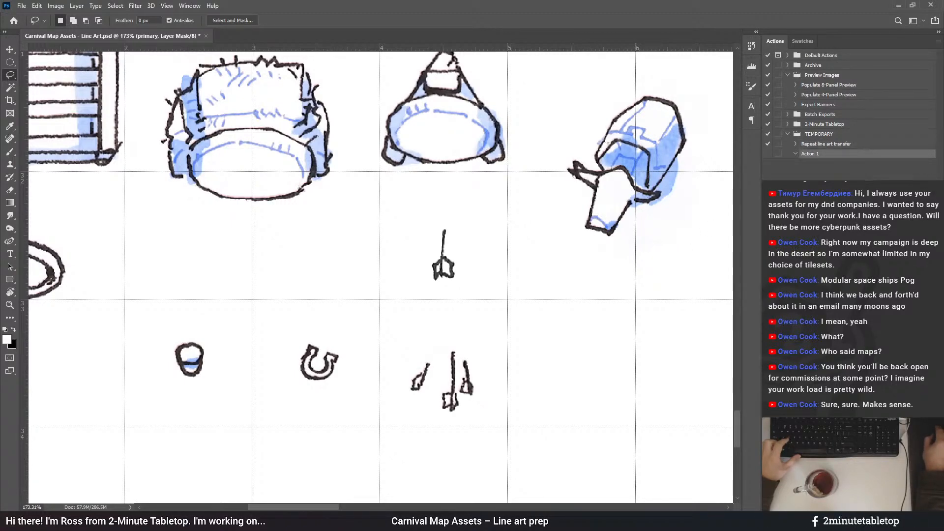
Lasso the large segmented ring below the two small bales on the upper sheet
scroll(468, 213, right, 10)
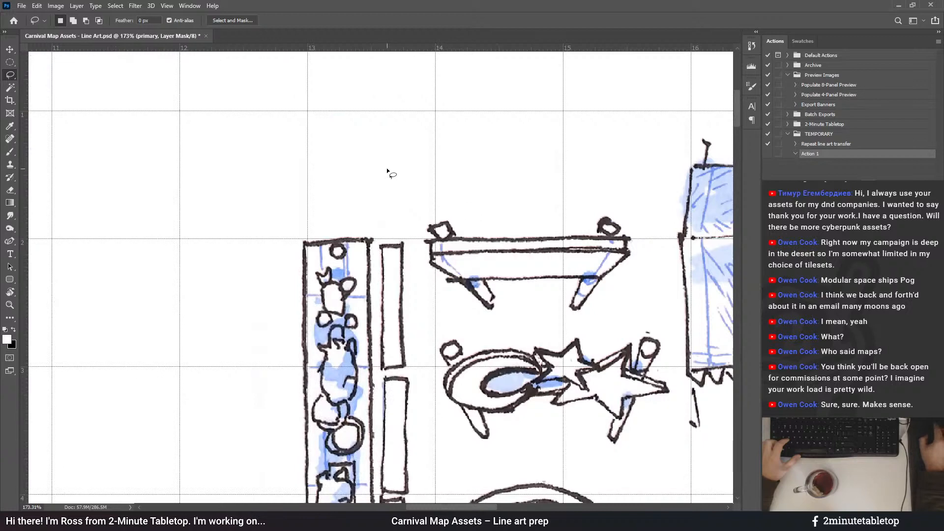
scroll(387, 170, down, 5)
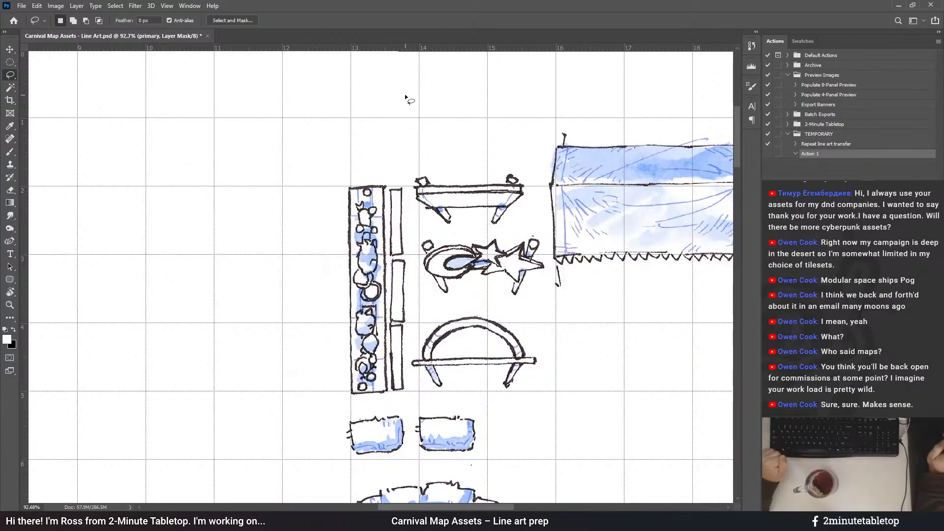
scroll(335, 116, down, 1)
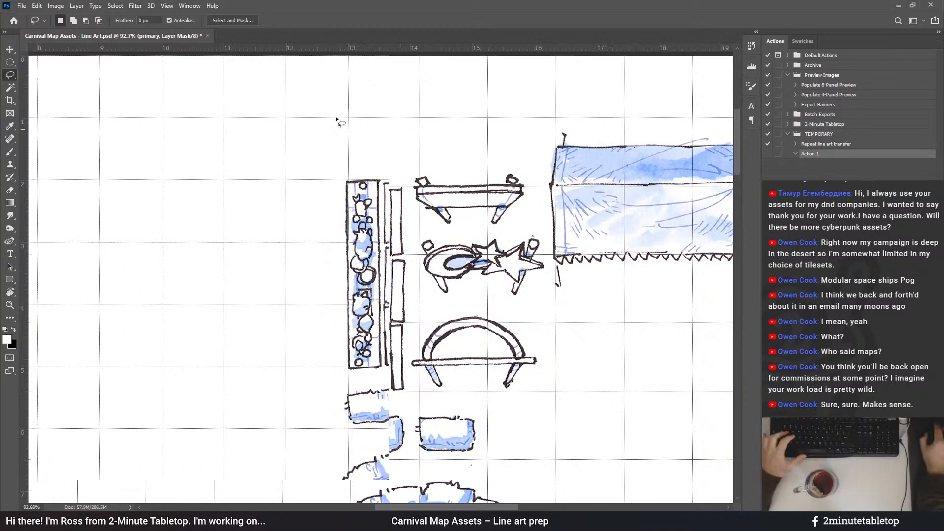
scroll(335, 116, down, 3)
scroll(372, 346, up, 3)
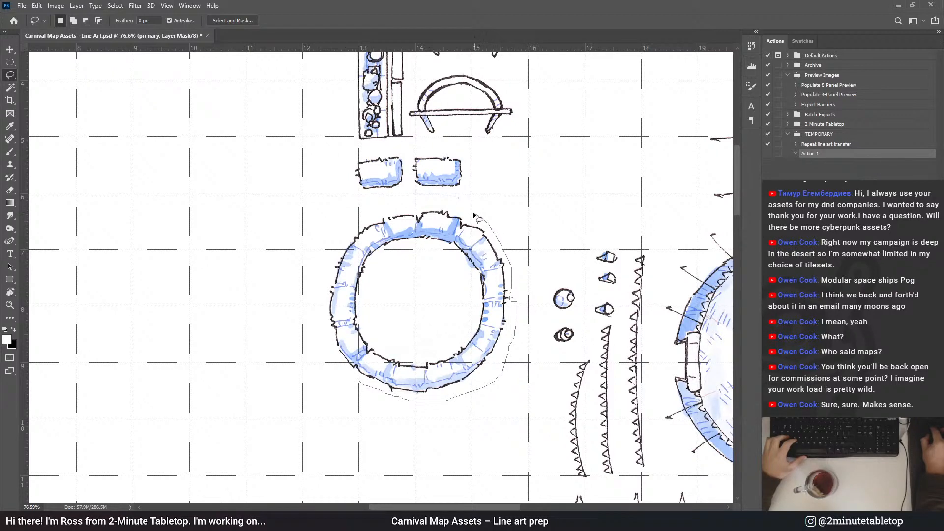
mouse_move(429, 206)
mouse_down()
mouse_move(362, 215)
mouse_move(340, 231)
mouse_move(315, 282)
mouse_move(321, 319)
mouse_up()
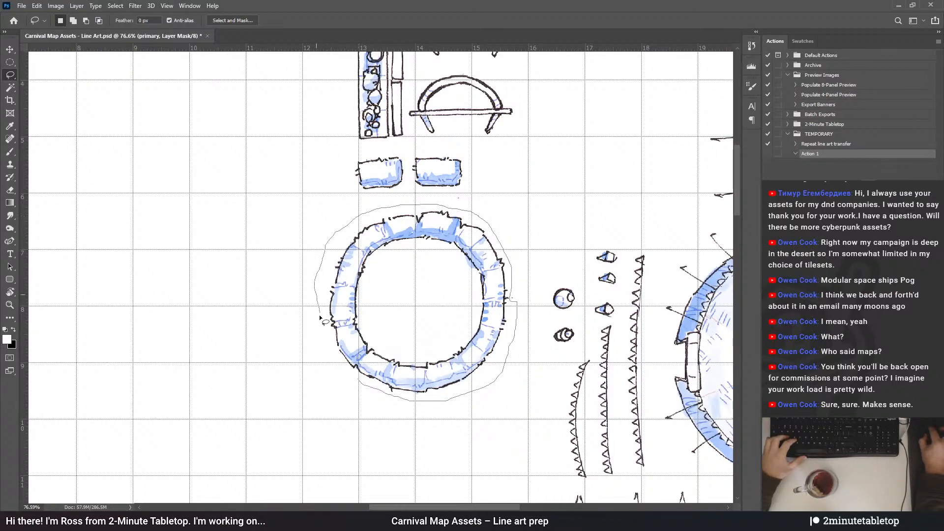
drag(341, 375, 344, 377)
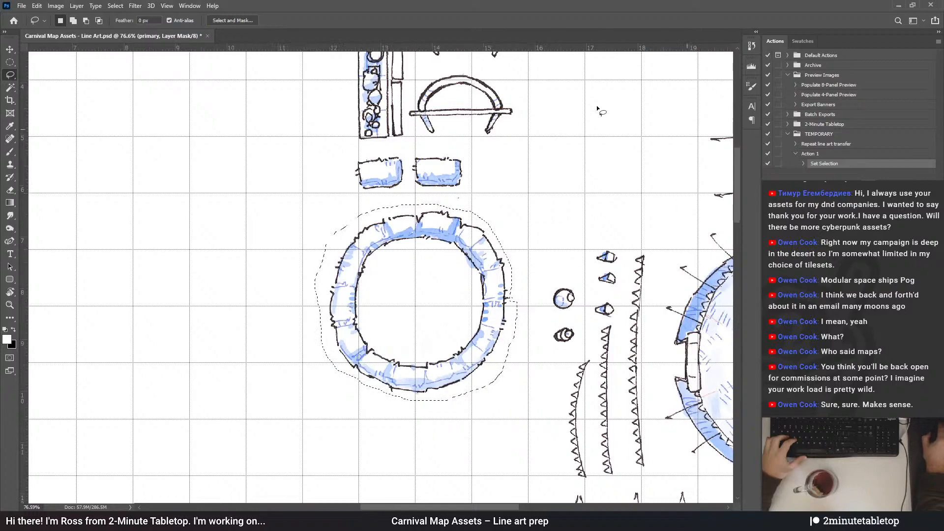
Move the ring to the lower sheet beside the wagon cover, centred on vertical grid line 13, and deselect it
scroll(530, 86, down, 3)
scroll(527, 85, down, 2)
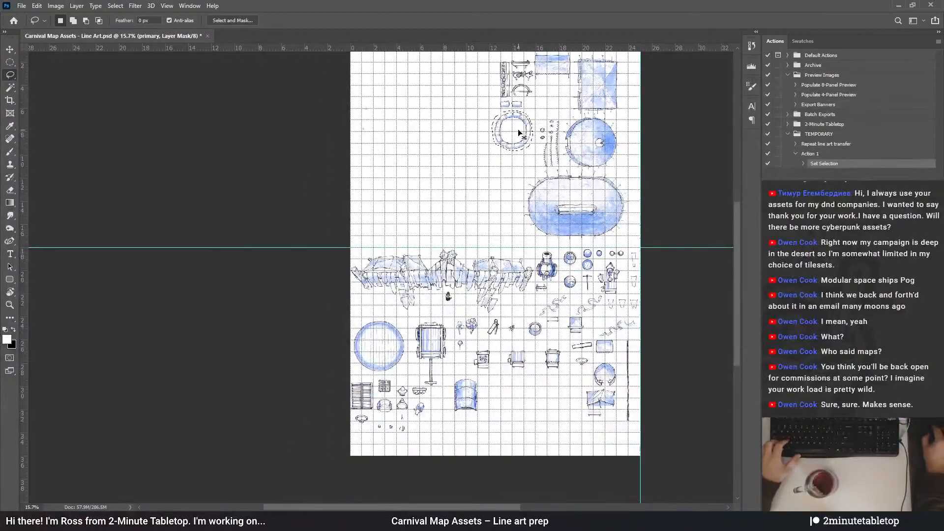
mouse_move(519, 132)
mouse_down()
mouse_move(552, 422)
mouse_move(525, 403)
mouse_up()
scroll(525, 403, up, 5)
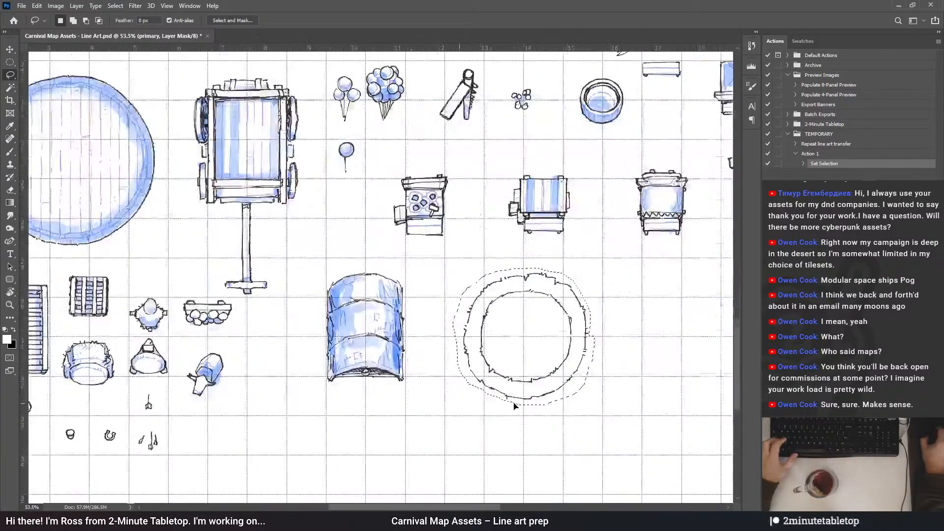
drag(555, 371, 499, 372)
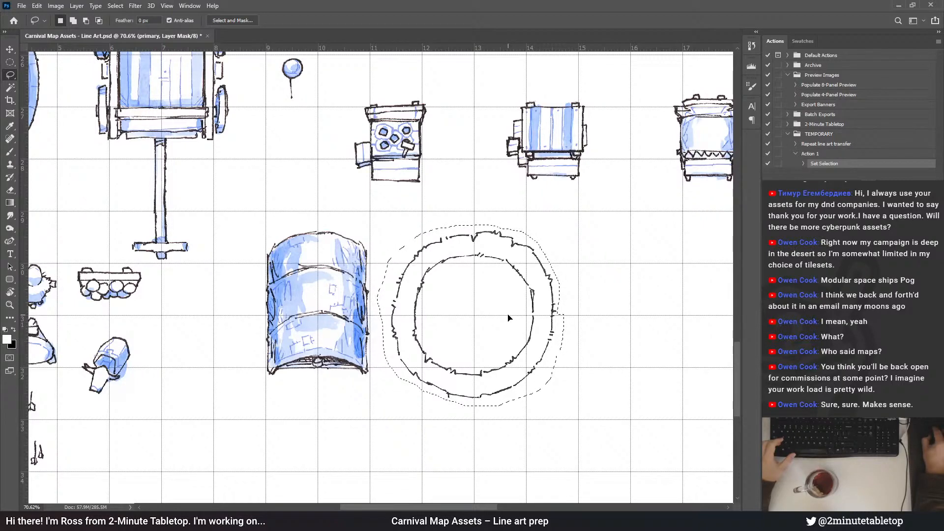
drag(508, 318, 509, 316)
click(640, 344)
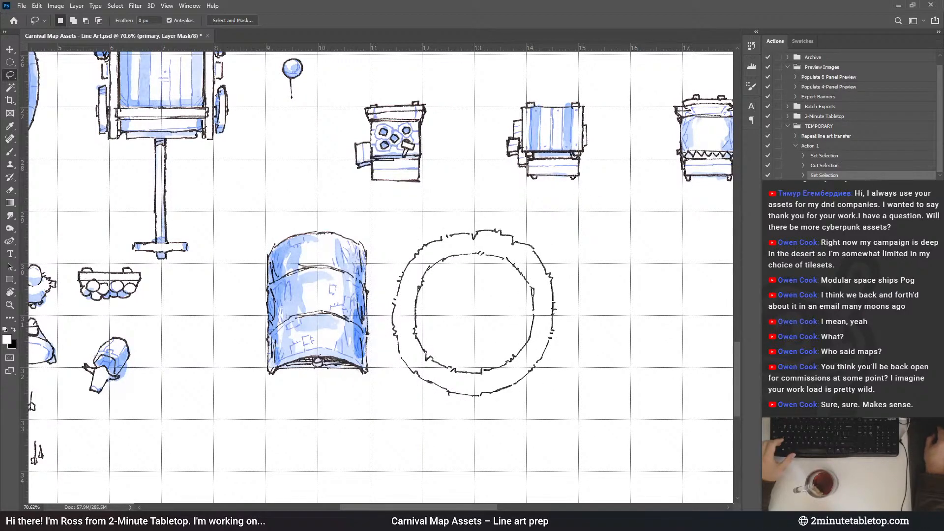
Play the "Repeat line art transfer" action for the ring and select the emptied Action 1 for recording
click(828, 138)
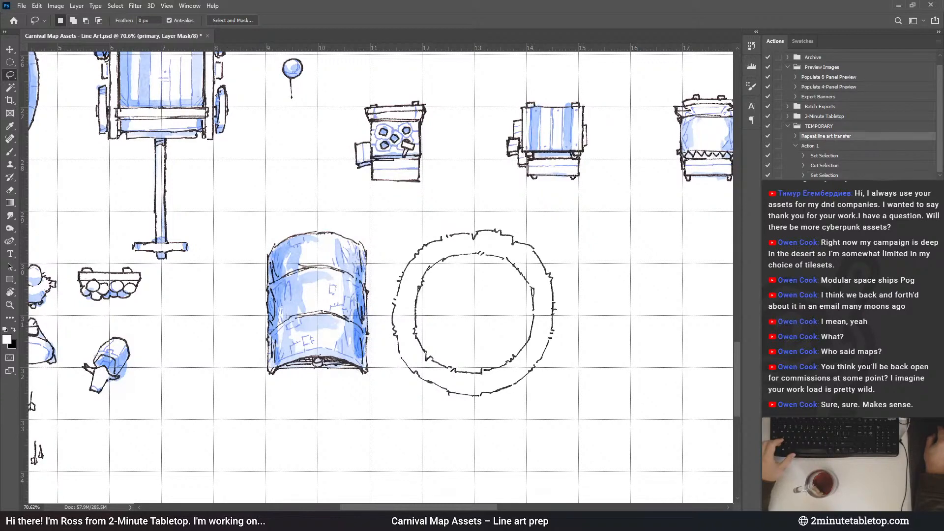
key(F2)
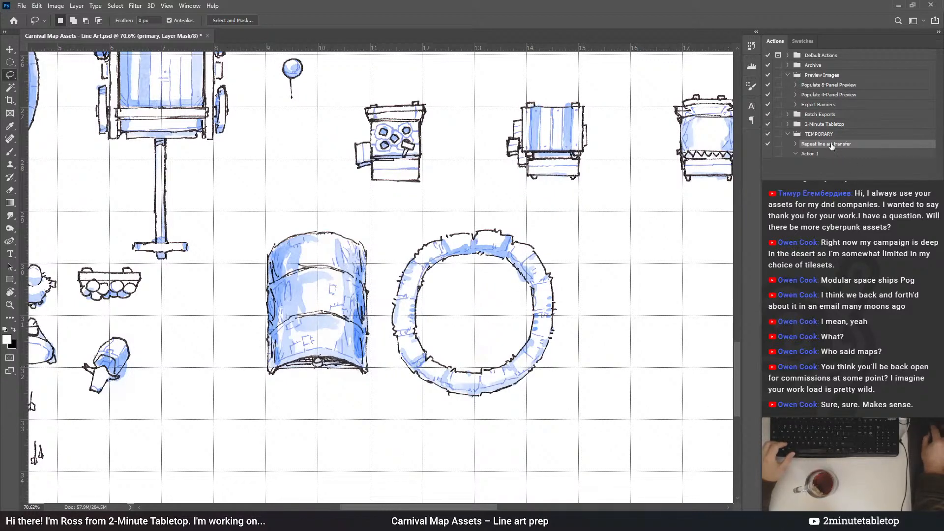
click(816, 154)
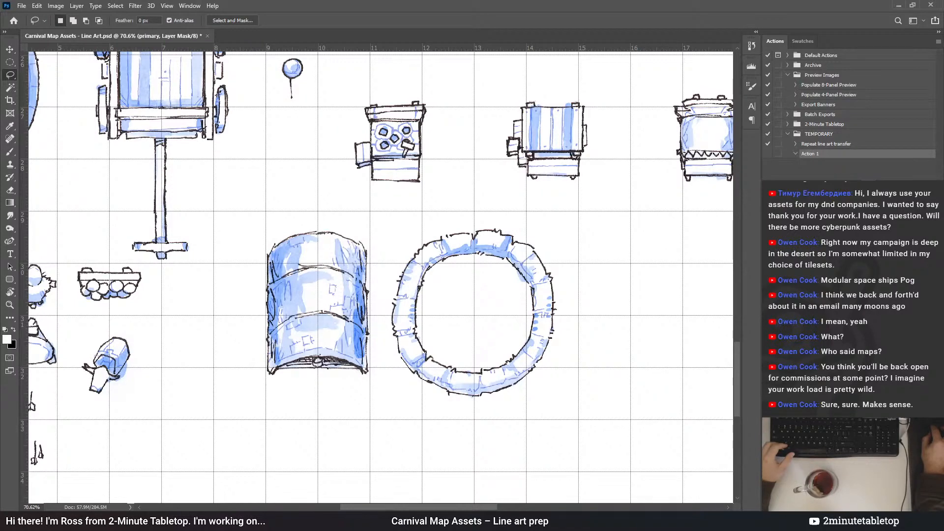
scroll(410, 285, up, 15)
scroll(411, 285, up, 5)
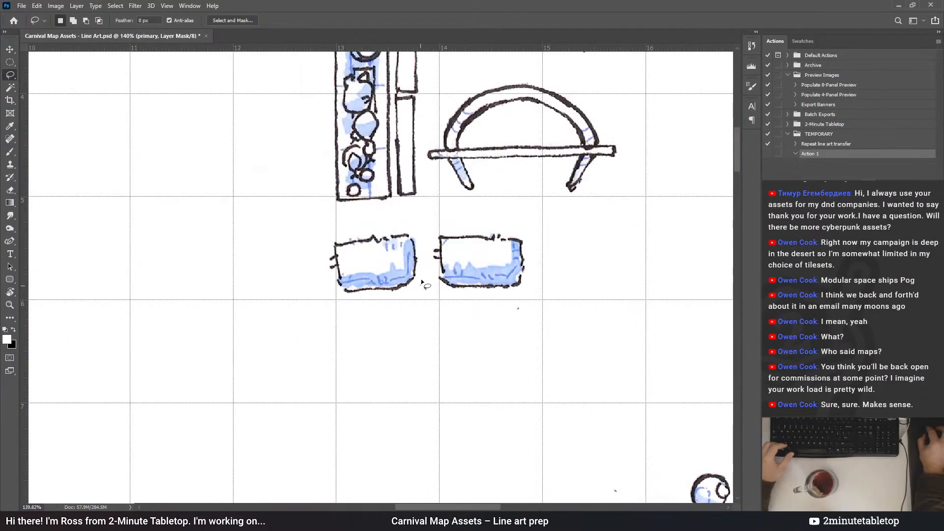
Lasso the left of the two small bales on the upper sheet and move it onto the lower sheet beside the large ring
mouse_move(421, 236)
mouse_down()
mouse_move(348, 230)
mouse_move(322, 242)
mouse_up()
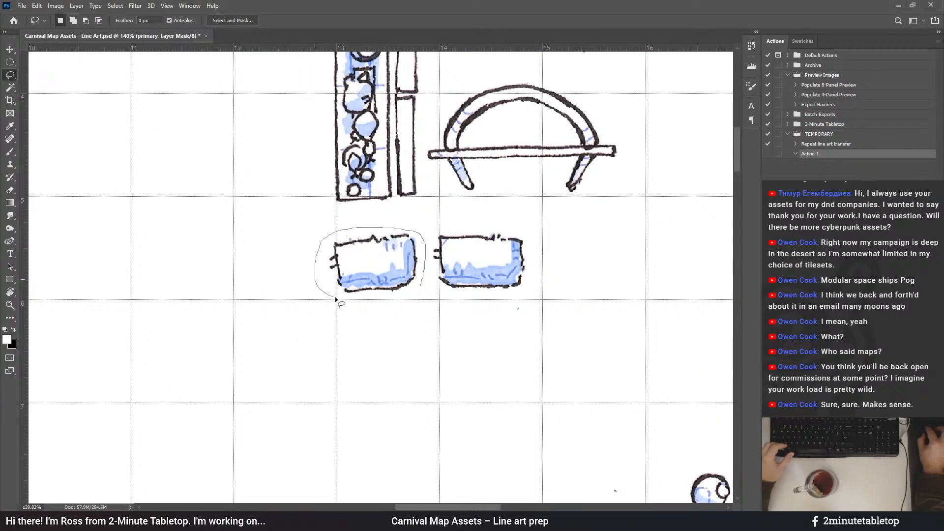
drag(336, 298, 409, 294)
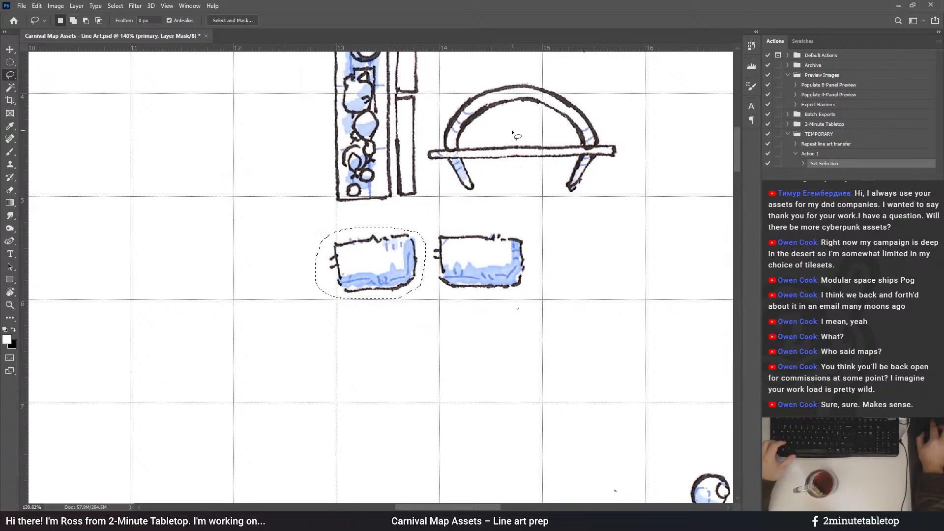
scroll(511, 129, down, 8)
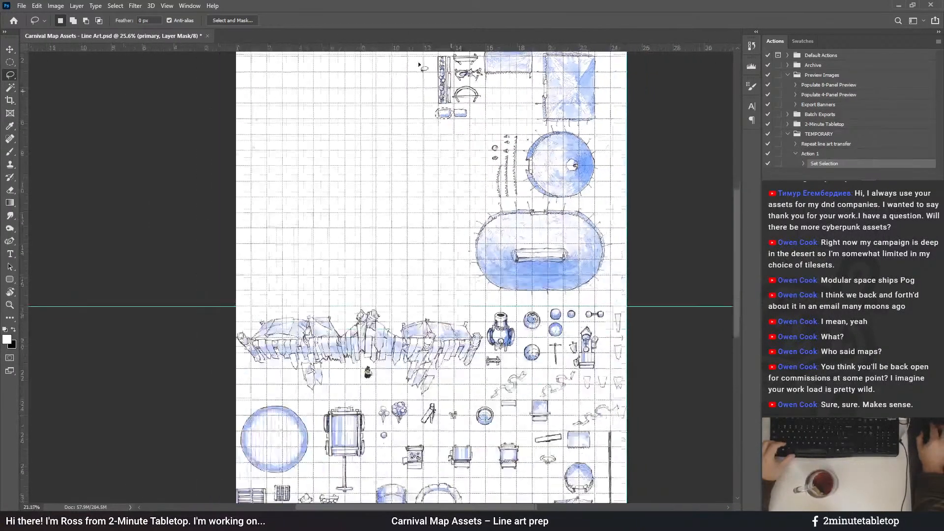
scroll(432, 93, down, 2)
drag(479, 431, 476, 454)
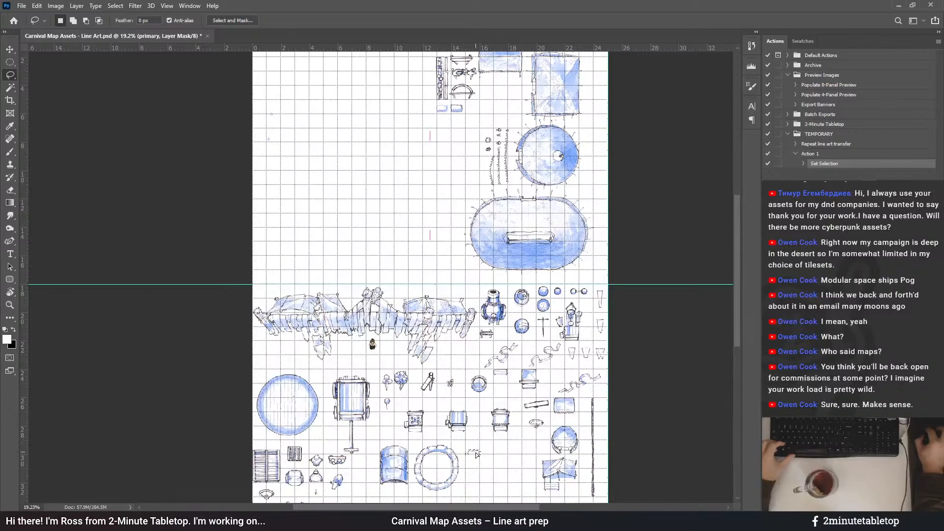
scroll(435, 356, up, 2)
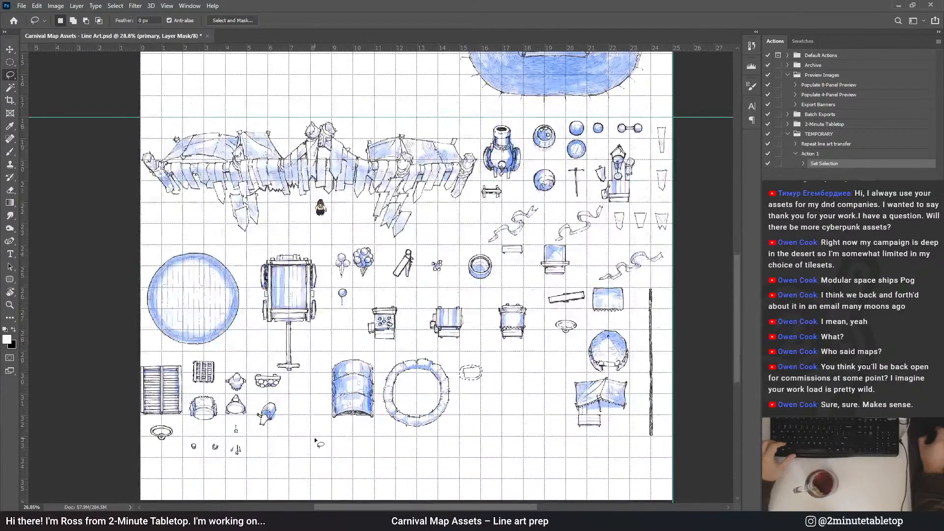
scroll(403, 439, up, 4)
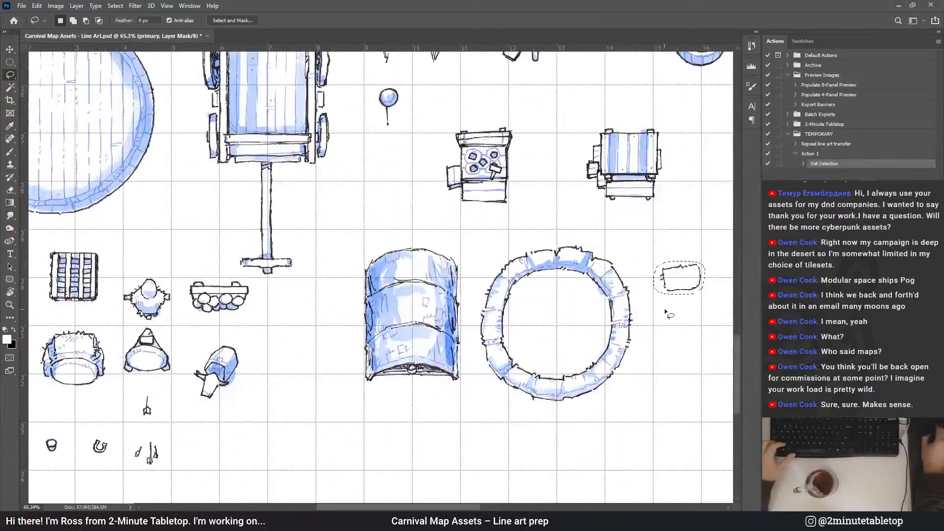
Place the bale beside the tray of balls, between vertical grid lines 7 and 8, and deselect it
mouse_move(671, 289)
mouse_down()
mouse_move(328, 300)
mouse_move(294, 311)
mouse_up()
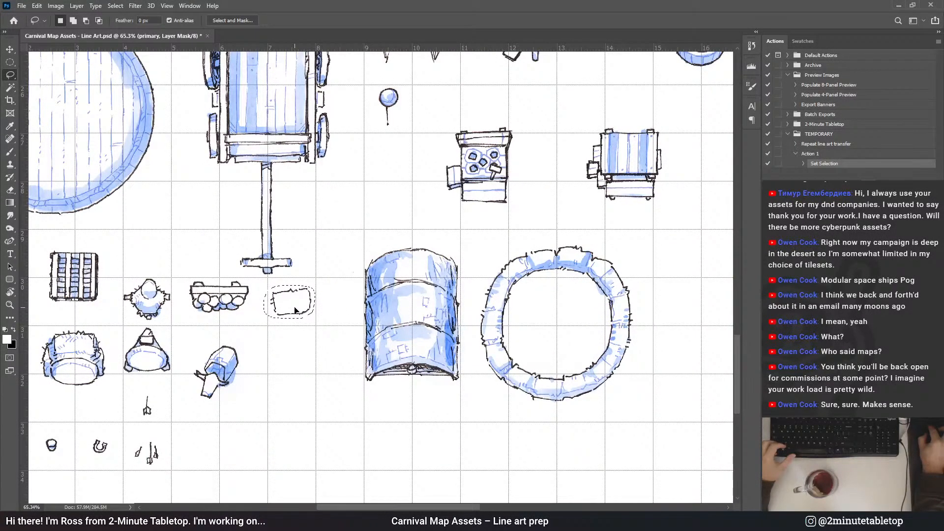
scroll(295, 310, up, 3)
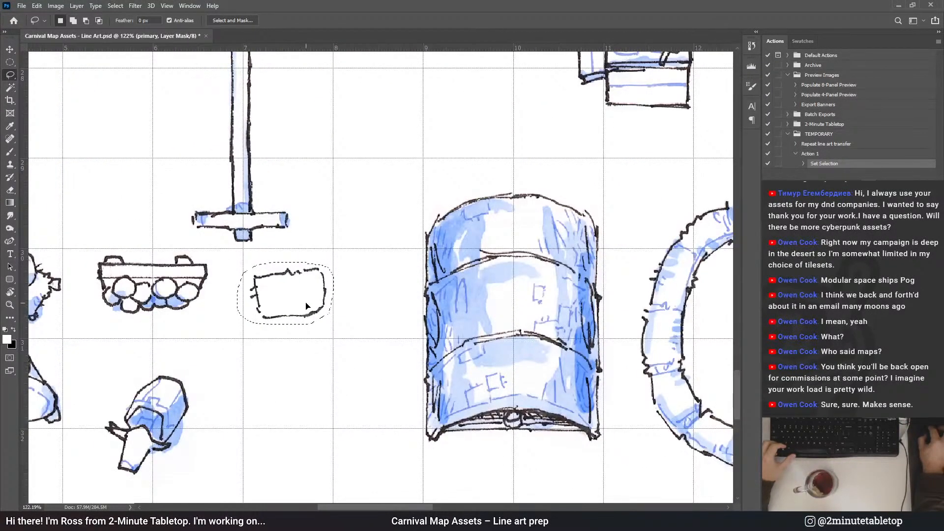
drag(307, 306, 305, 304)
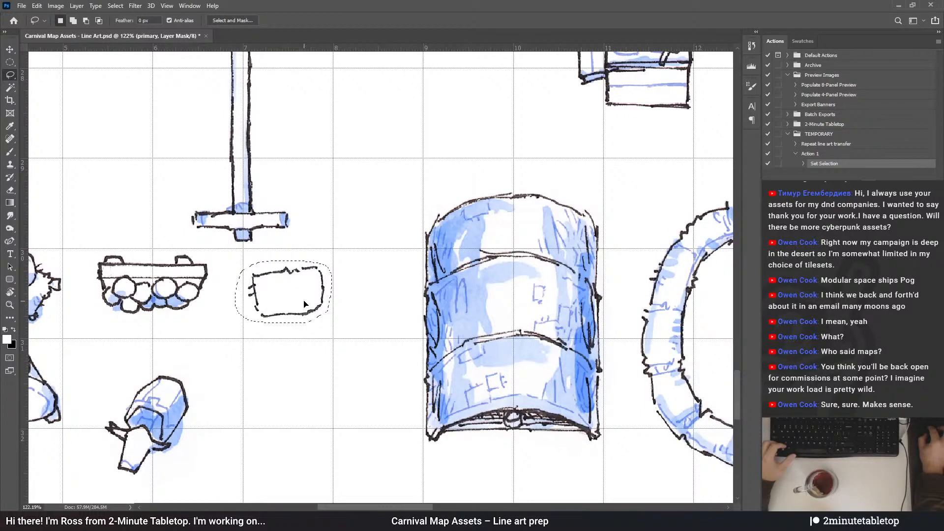
key(ctrl+x)
key(ctrl+d)
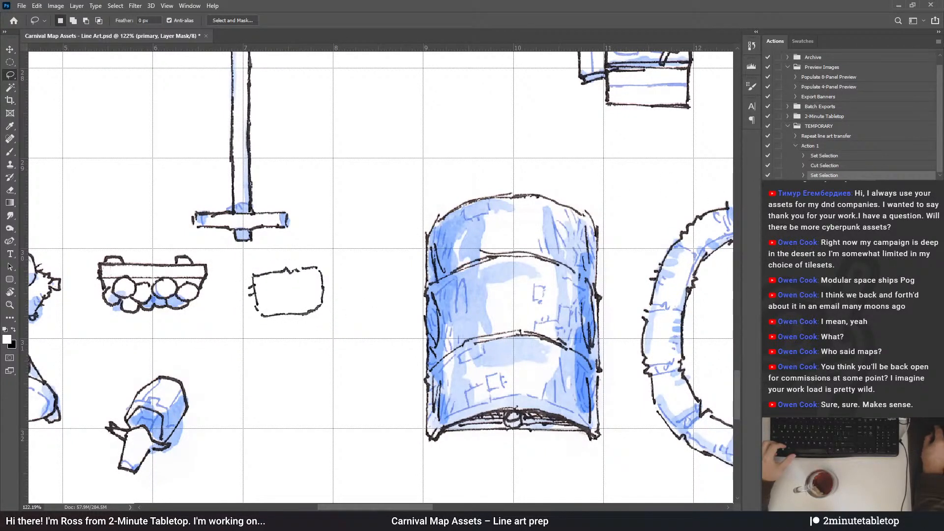
Play the "Repeat line art transfer" action for the first bale and select the emptied Action 1 for recording
click(823, 137)
key(F2)
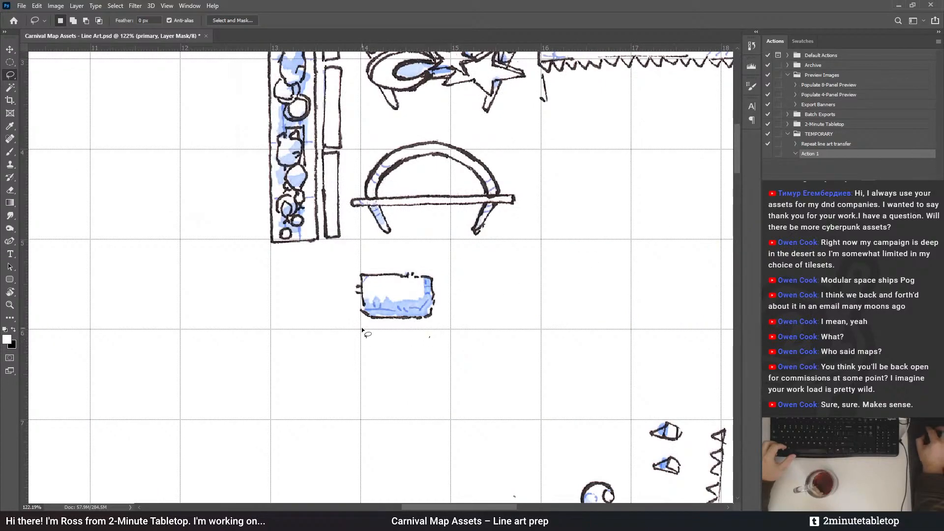
Lasso the remaining bale on the upper sheet, move it directly below the first bale on the lower sheet, and deselect it
drag(343, 299, 355, 329)
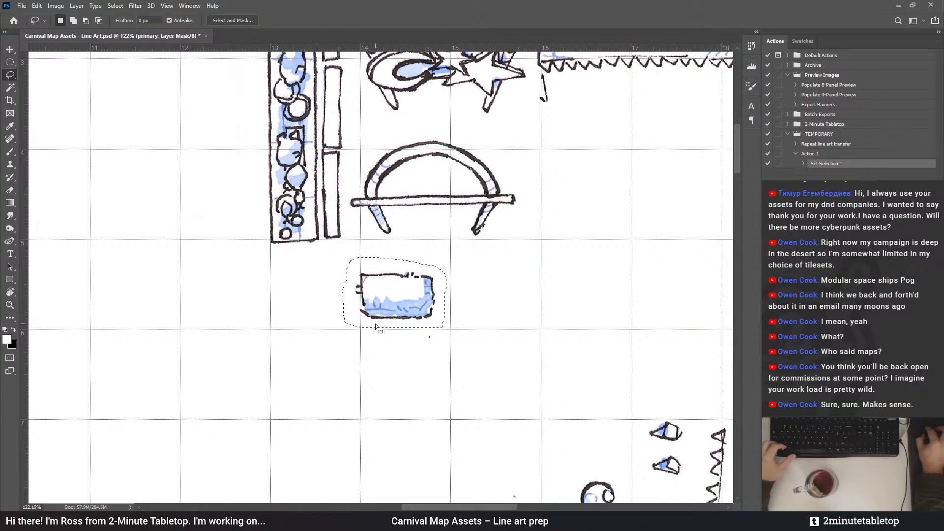
scroll(522, 94, down, 5)
scroll(522, 93, down, 2)
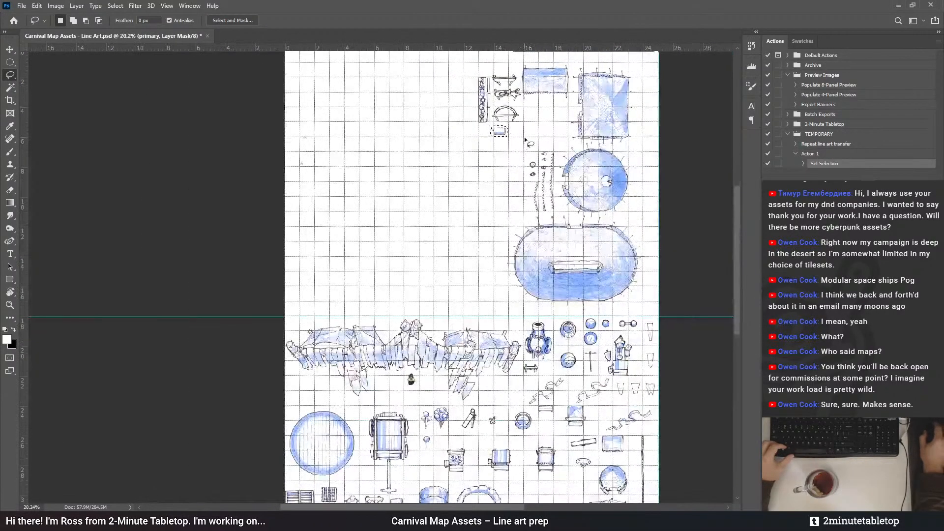
scroll(422, 479, down, 1)
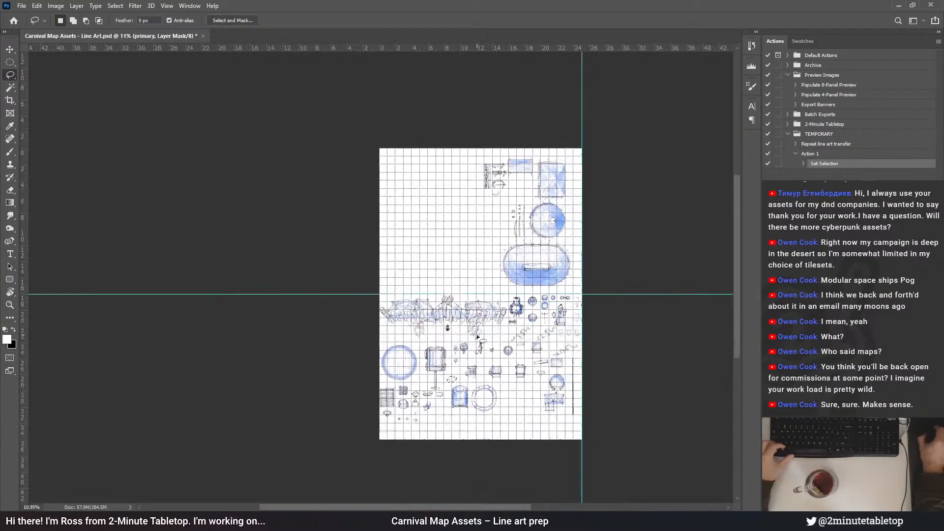
scroll(422, 479, up, 4)
scroll(461, 369, up, 3)
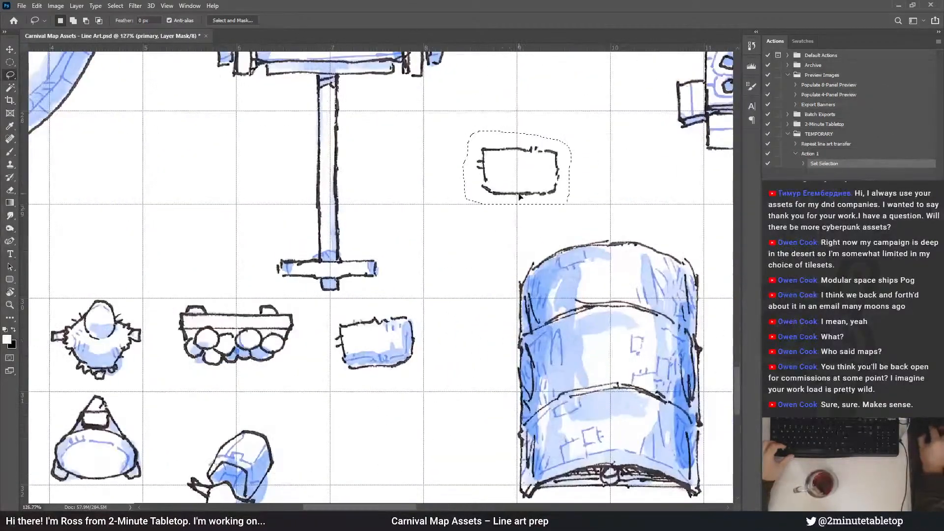
mouse_move(525, 178)
mouse_down()
mouse_move(498, 313)
mouse_move(477, 354)
mouse_move(421, 427)
mouse_move(382, 445)
mouse_up()
click(467, 381)
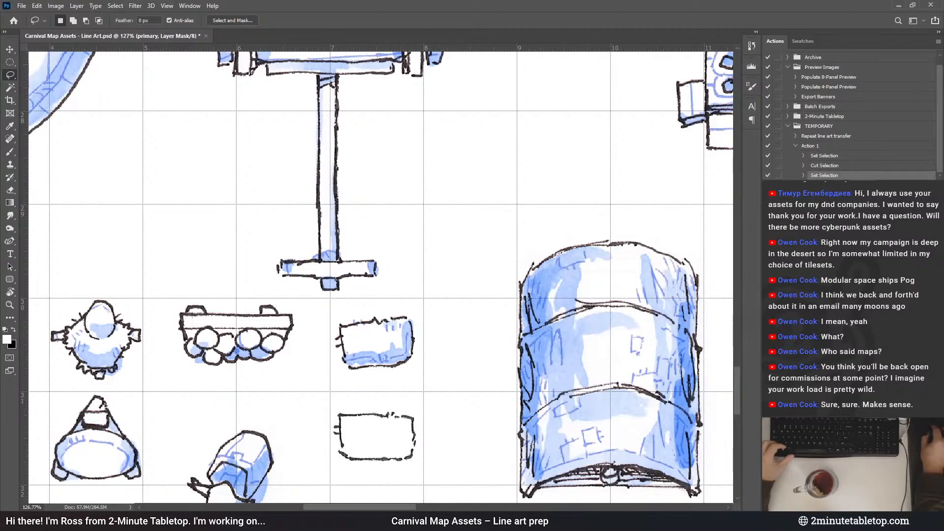
Play the "Repeat line art transfer" action for the second bale and select the emptied Action 1 for recording
click(836, 141)
click(895, 187)
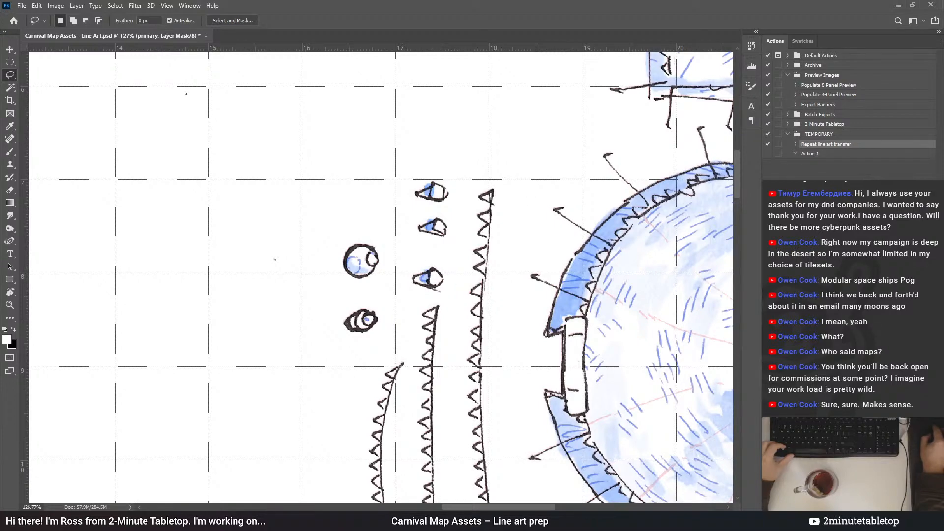
scroll(517, 314, down, 4)
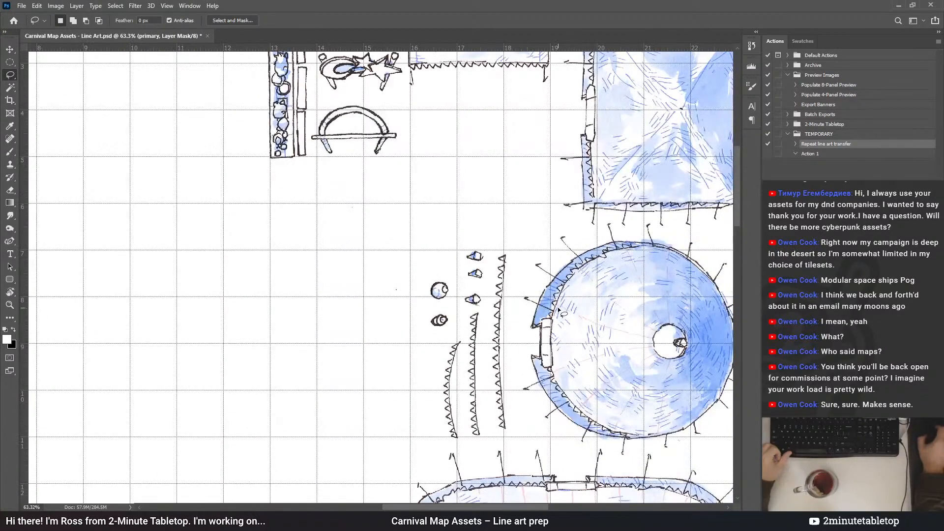
scroll(359, 302, up, 3)
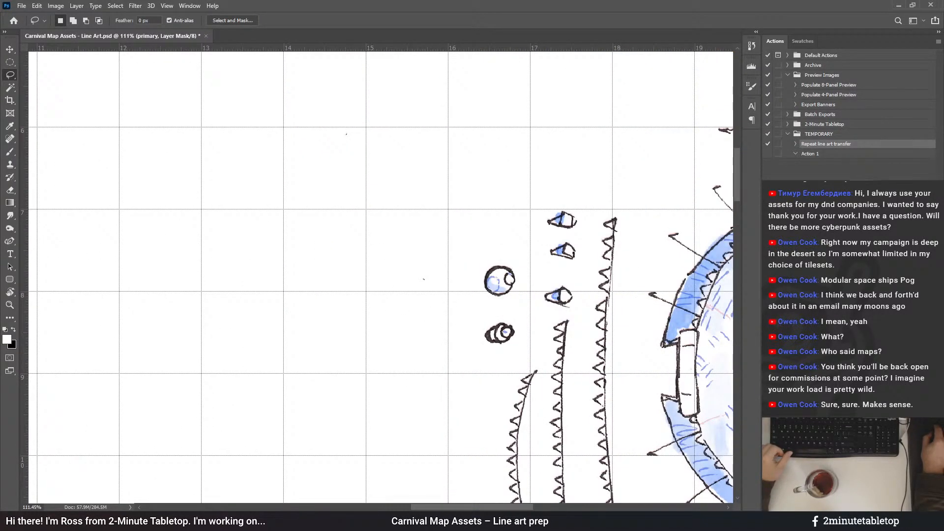
click(836, 154)
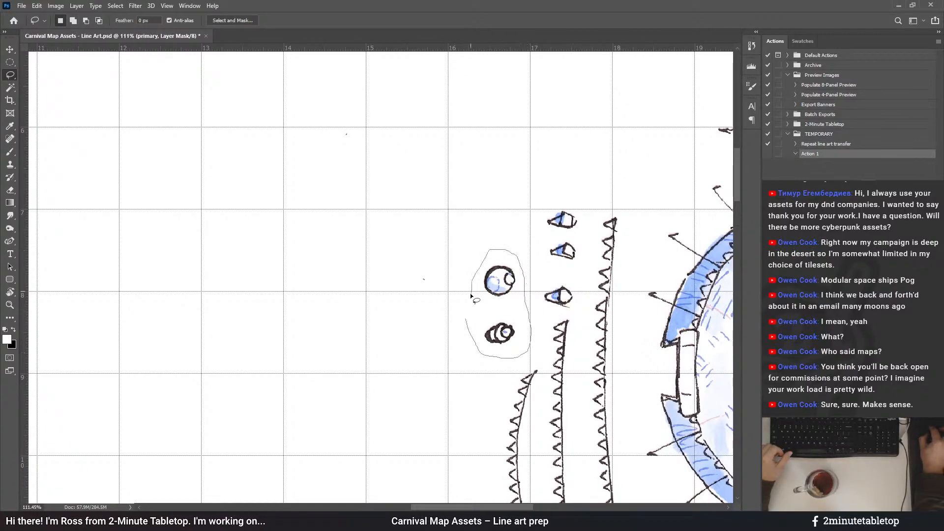
Lasso the two small round objects beside the pennant strings and move them to the lower sheet below the bales and wagon cover
drag(470, 297, 467, 309)
scroll(547, 160, down, 8)
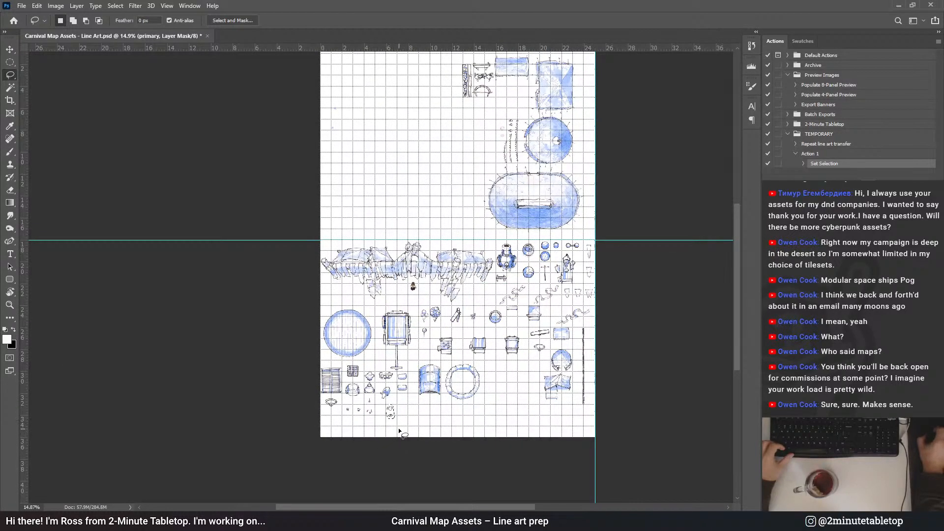
scroll(400, 431, up, 8)
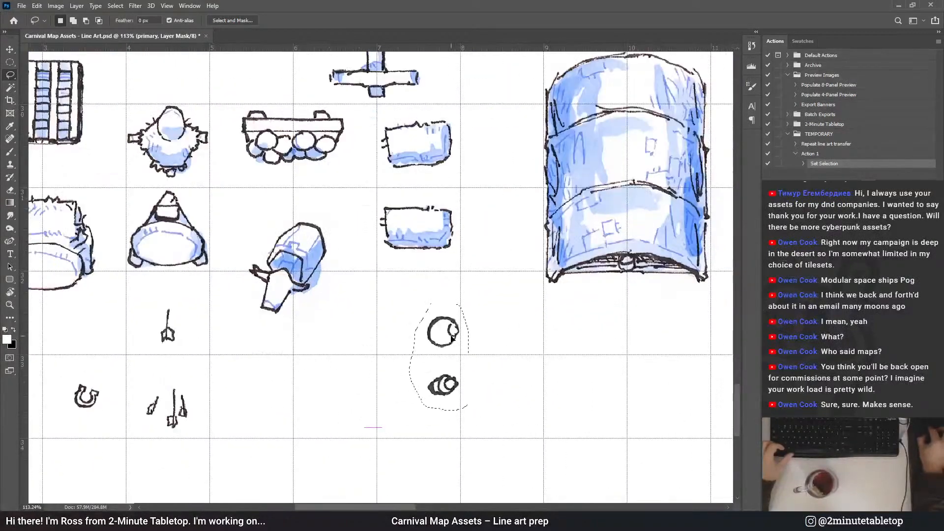
drag(451, 338, 494, 323)
Rotate the two round objects by -75° with Free Transform and deselect them
scroll(550, 355, up, 2)
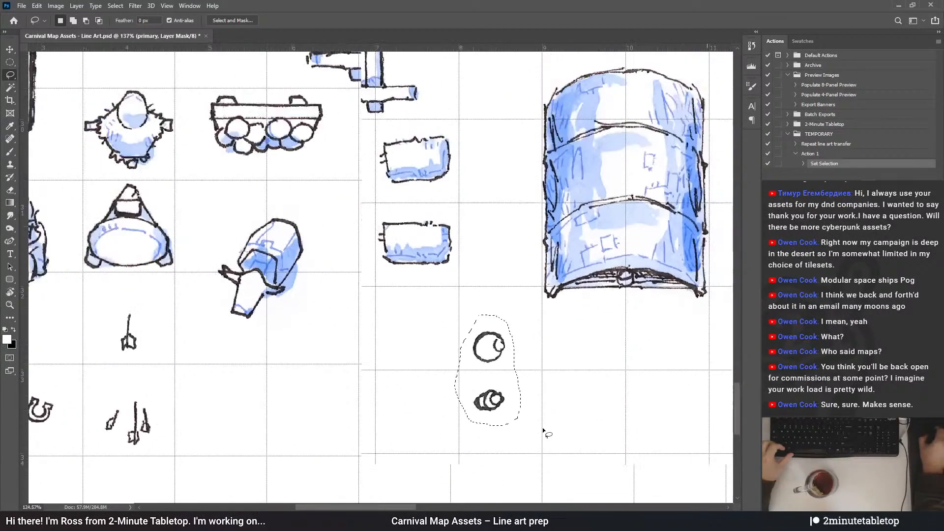
key(ctrl+t)
mouse_move(544, 432)
mouse_down()
mouse_move(553, 354)
mouse_move(483, 297)
mouse_move(496, 298)
mouse_up()
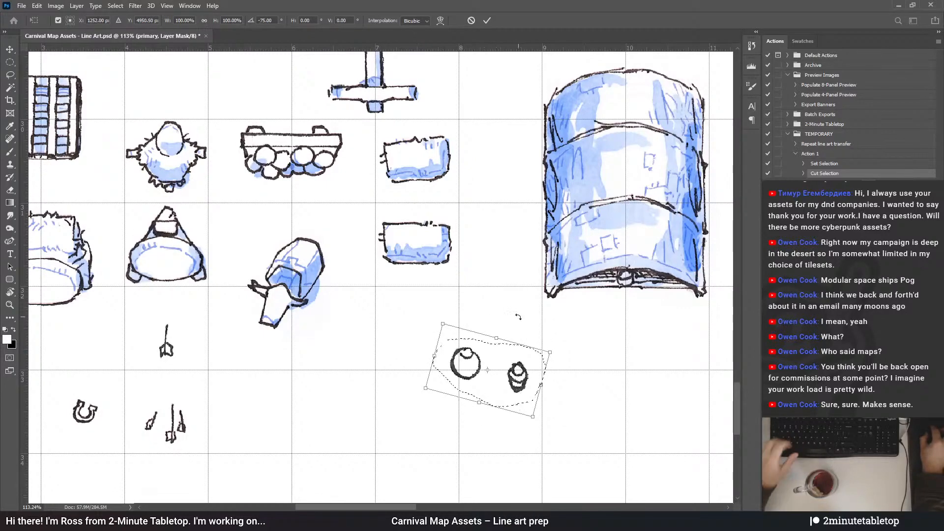
click(486, 22)
scroll(536, 222, up, 1)
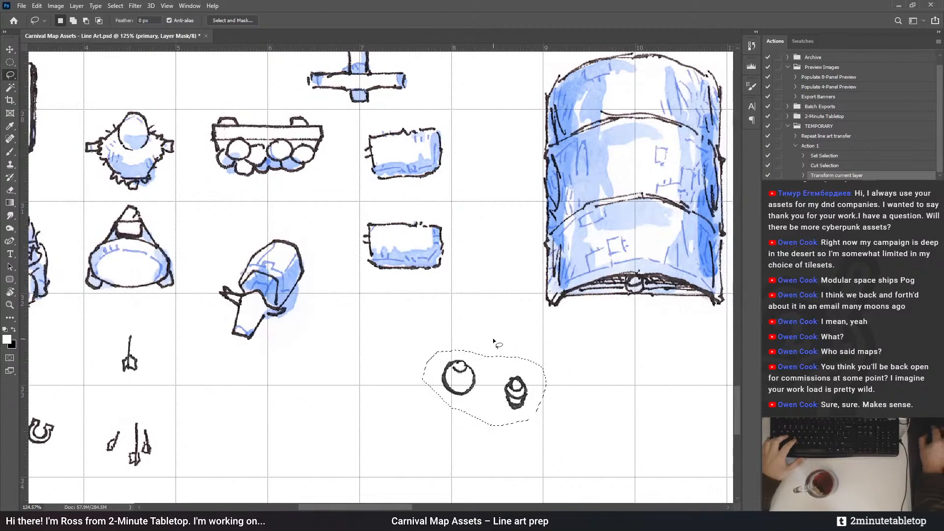
click(493, 341)
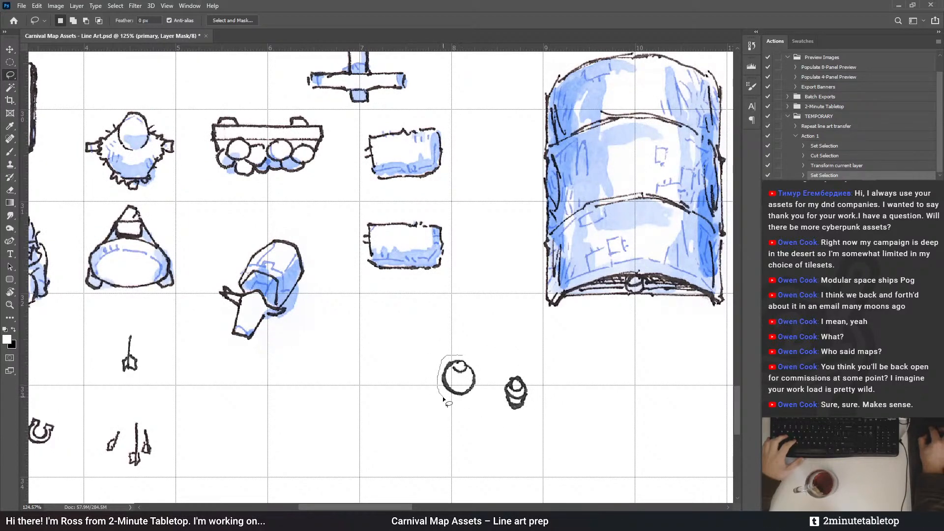
Lasso the larger round object, move it between the upper bale and the wagon cover, and deselect it
mouse_move(444, 400)
mouse_down()
mouse_move(464, 406)
mouse_move(474, 397)
mouse_move(483, 382)
mouse_move(465, 355)
mouse_up()
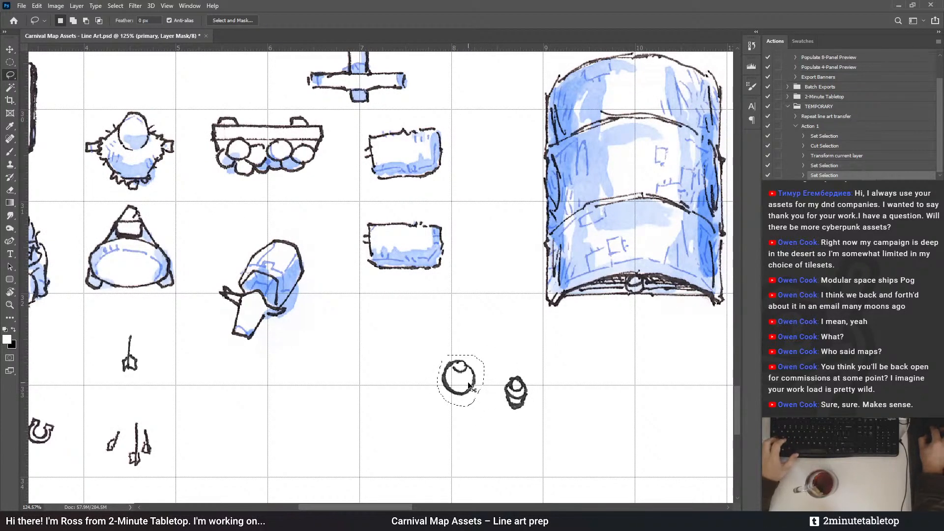
drag(467, 387, 509, 168)
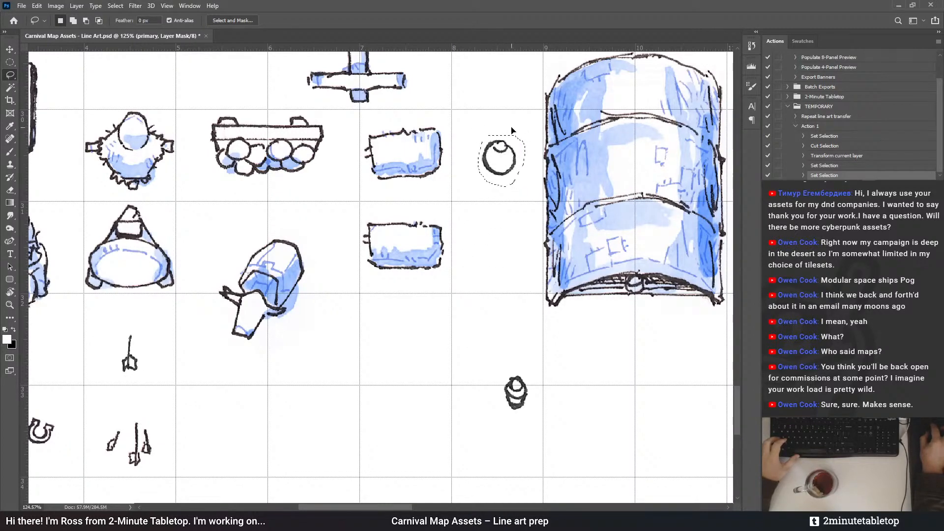
key(ctrl+d)
Lasso the smaller round object, move it beside the lower bale under the larger one, and deselect it
scroll(536, 364, up, 3)
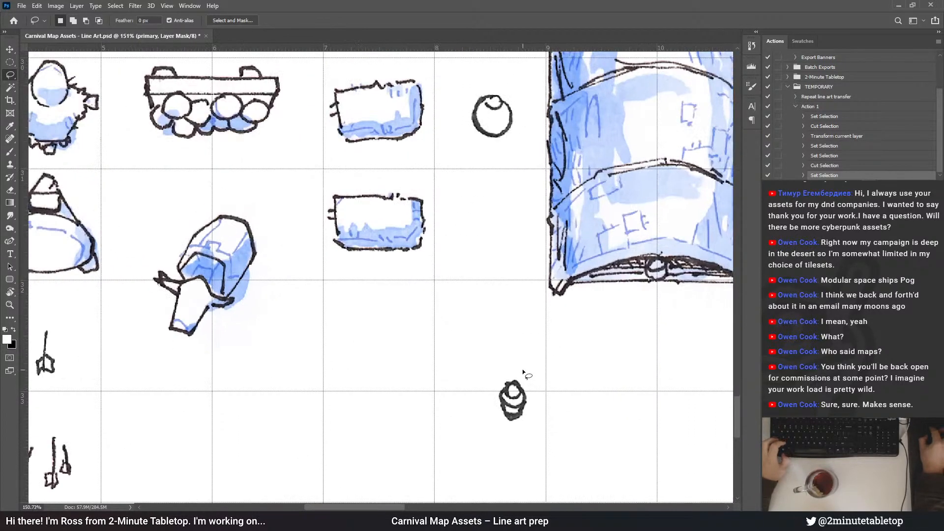
mouse_move(535, 408)
mouse_down()
mouse_move(535, 381)
mouse_move(474, 262)
mouse_move(498, 231)
mouse_up()
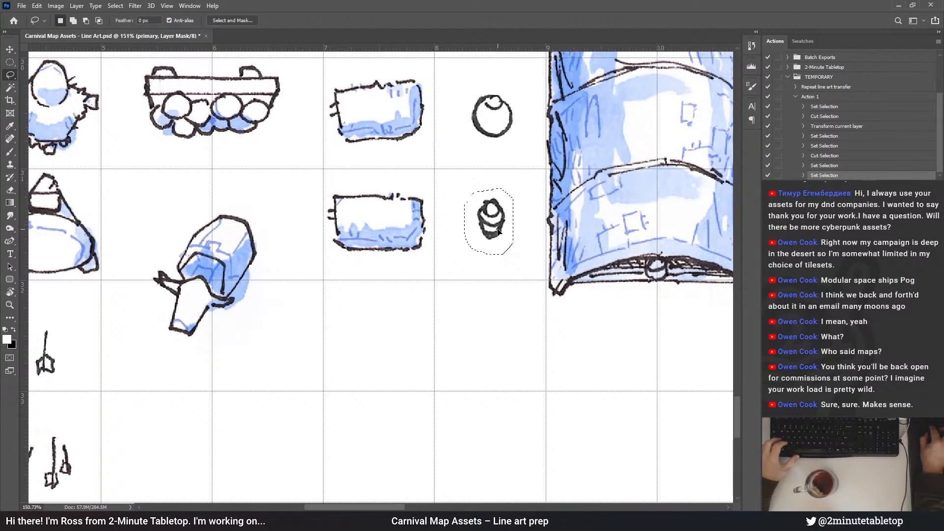
key(ctrl+d)
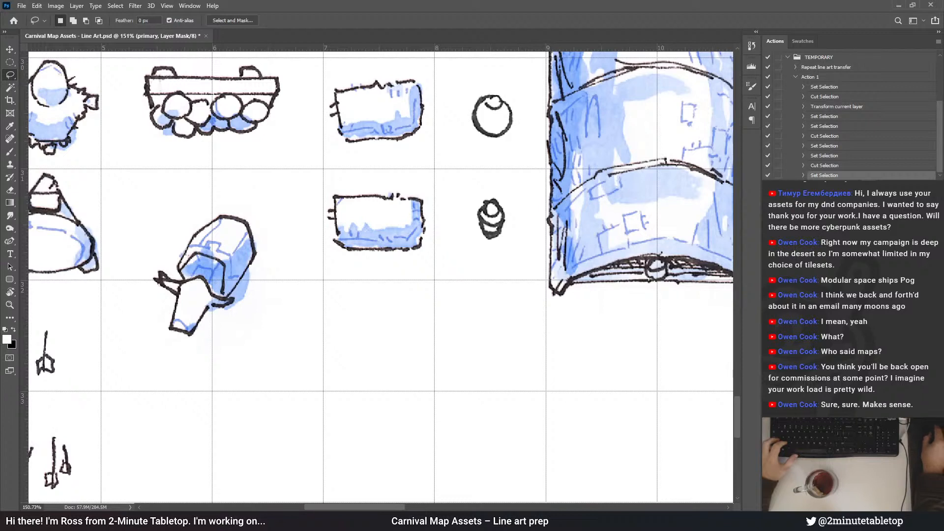
Play the "Repeat line art transfer" action for the two round objects and return to the remaining art on the upper sheet
scroll(851, 117, up, 1)
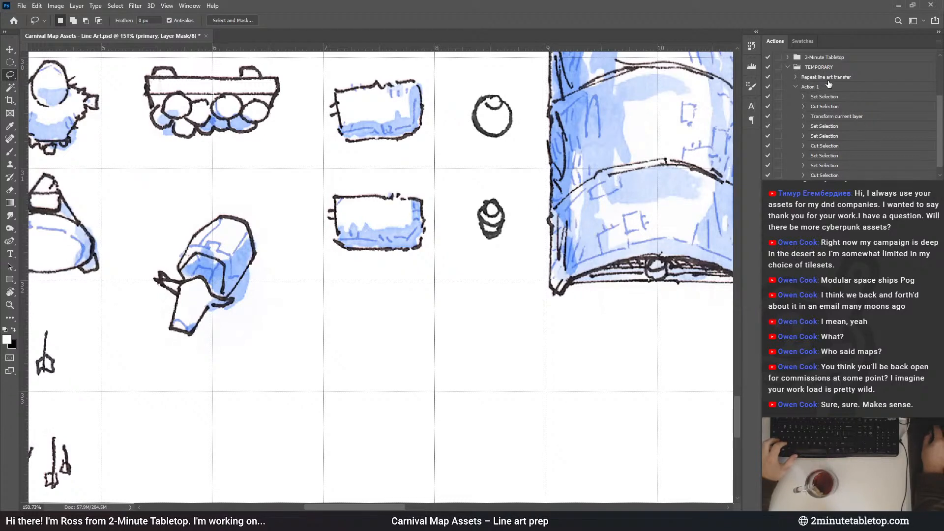
click(826, 76)
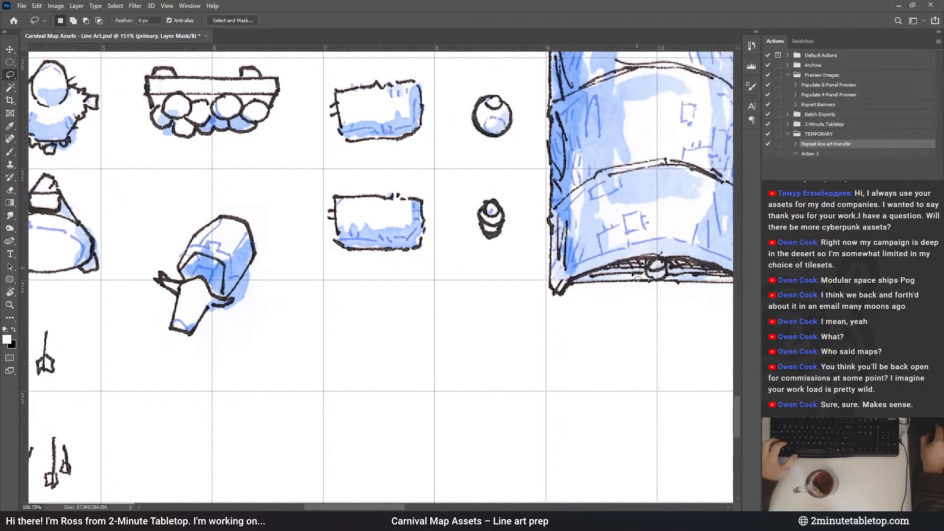
scroll(442, 406, down, 3)
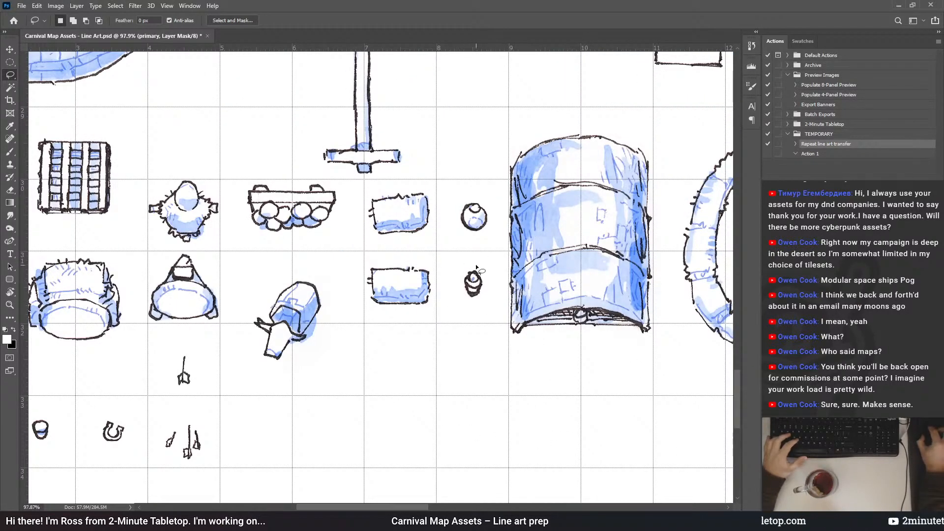
scroll(362, 196, up, 20)
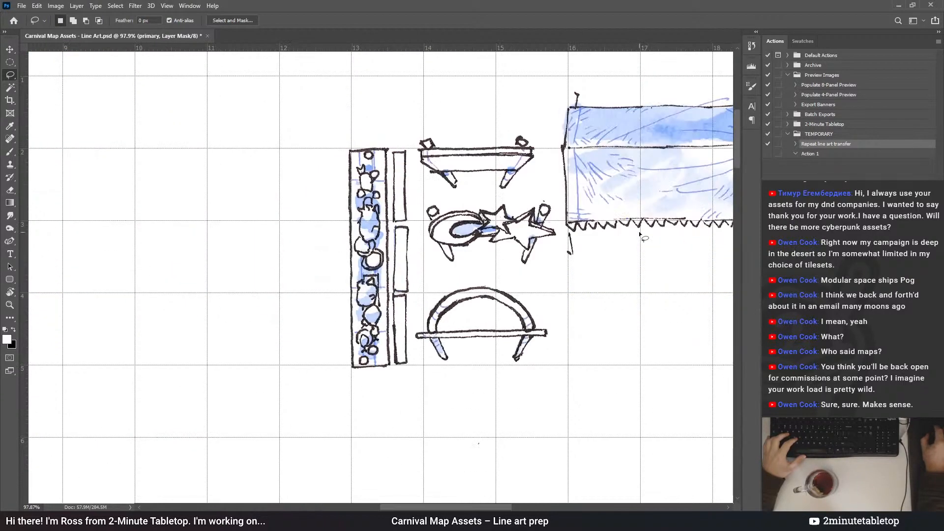
Make Action 1 in the TEMPORARY set the current action and save the document
scroll(362, 197, down, 3)
scroll(362, 197, down, 3)
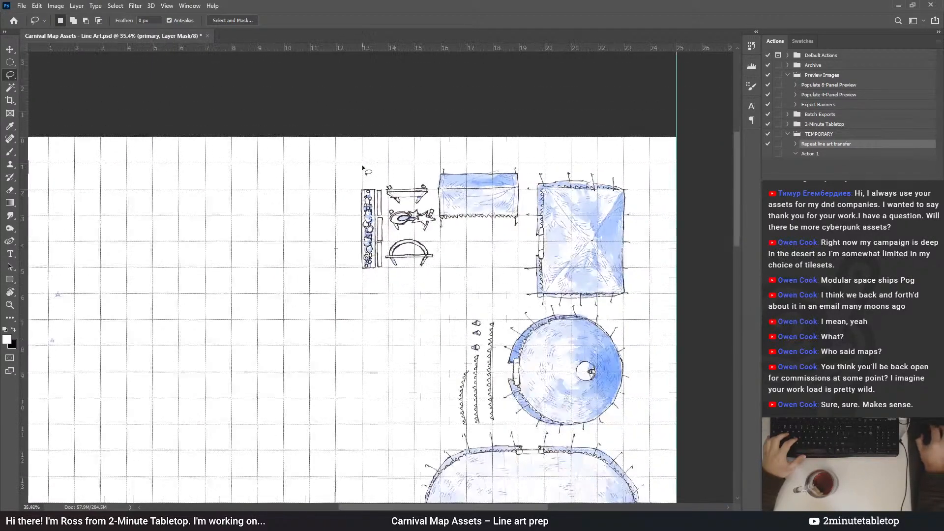
scroll(445, 342, up, 6)
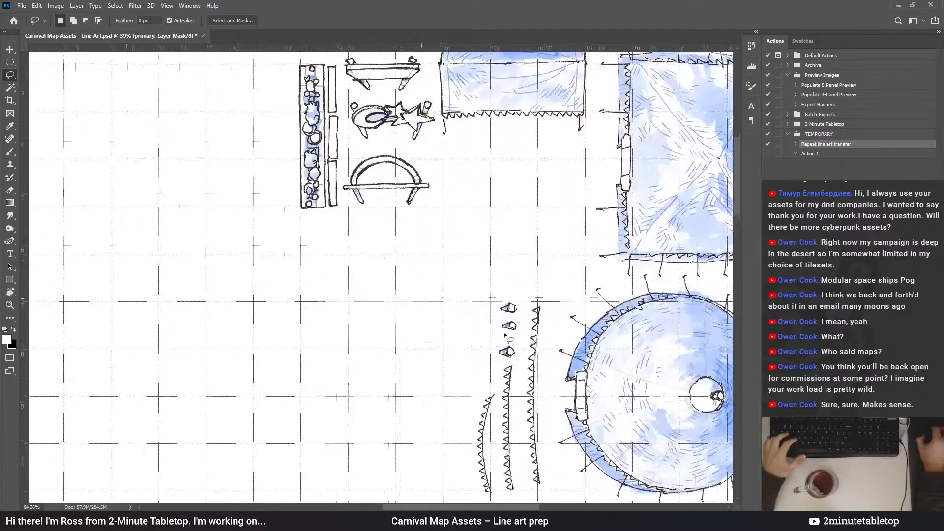
scroll(529, 348, down, 5)
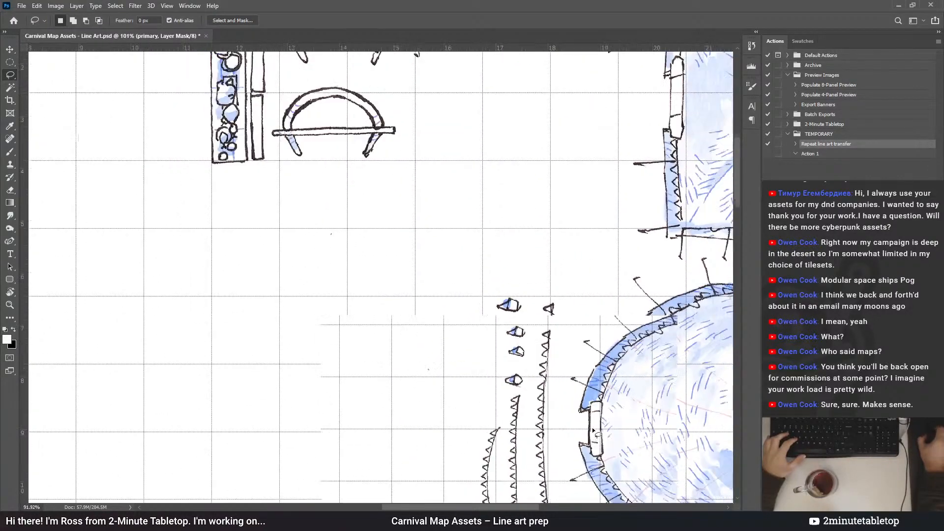
scroll(243, 133, up, 5)
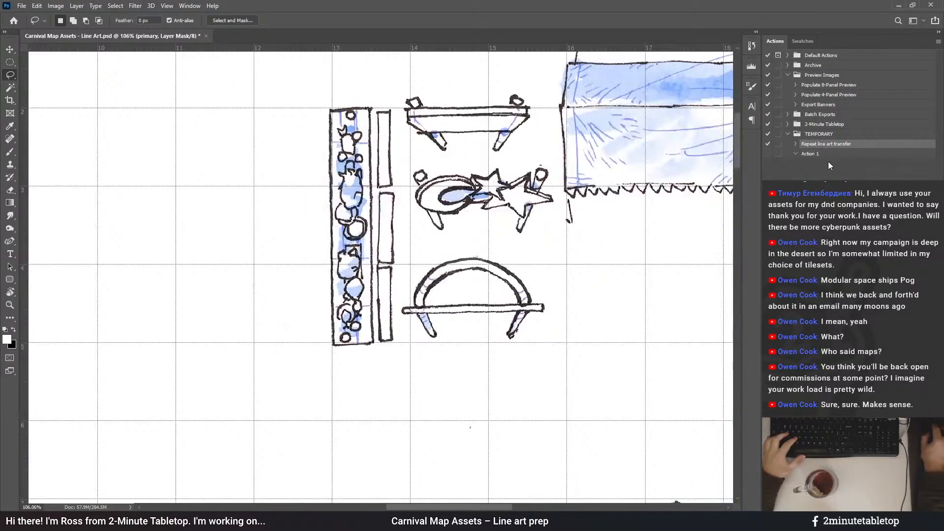
click(818, 155)
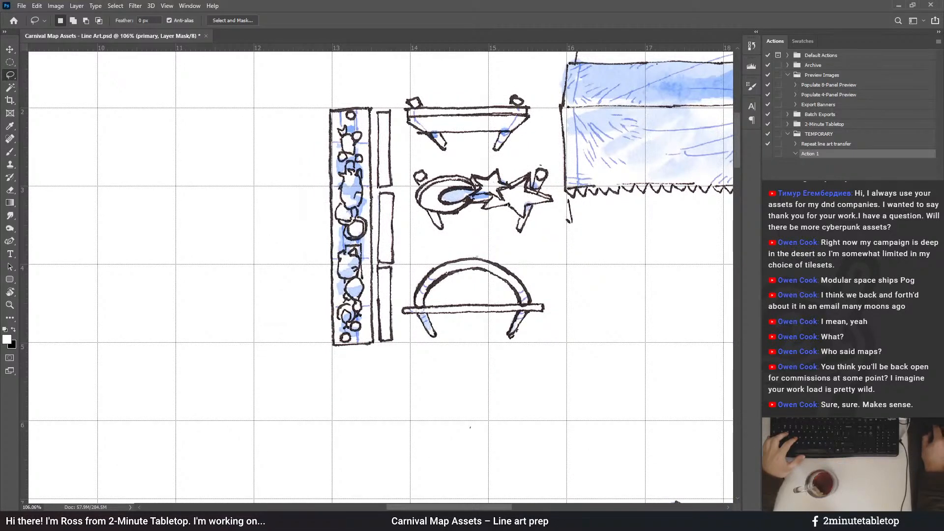
key(ctrl+s)
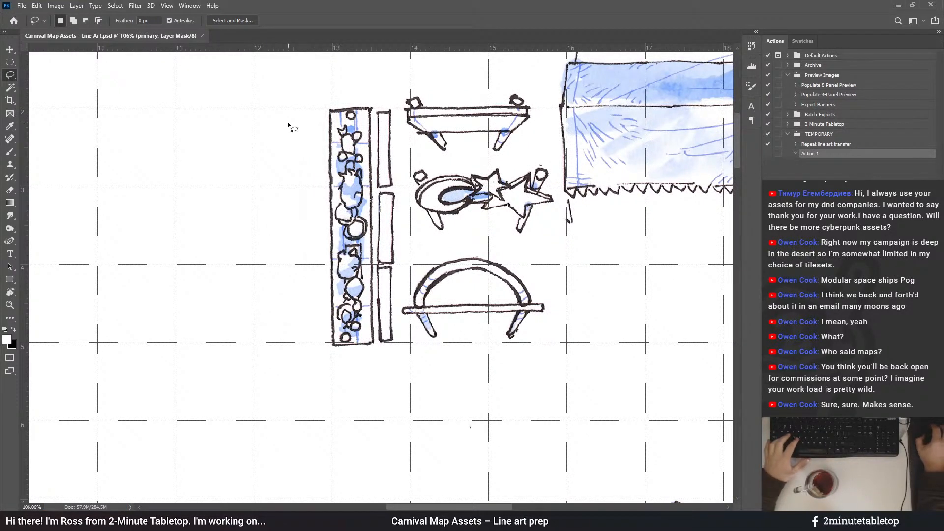
Lasso the tall narrow shelf of toys on the upper sheet, keeping the three thin planks beside it out of the selection
scroll(301, 155, up, 3)
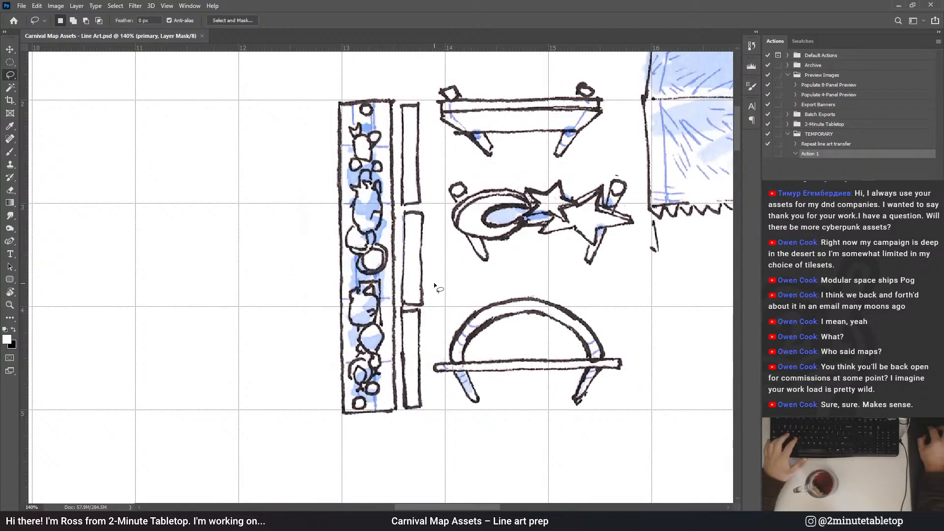
scroll(249, 238, up, 3)
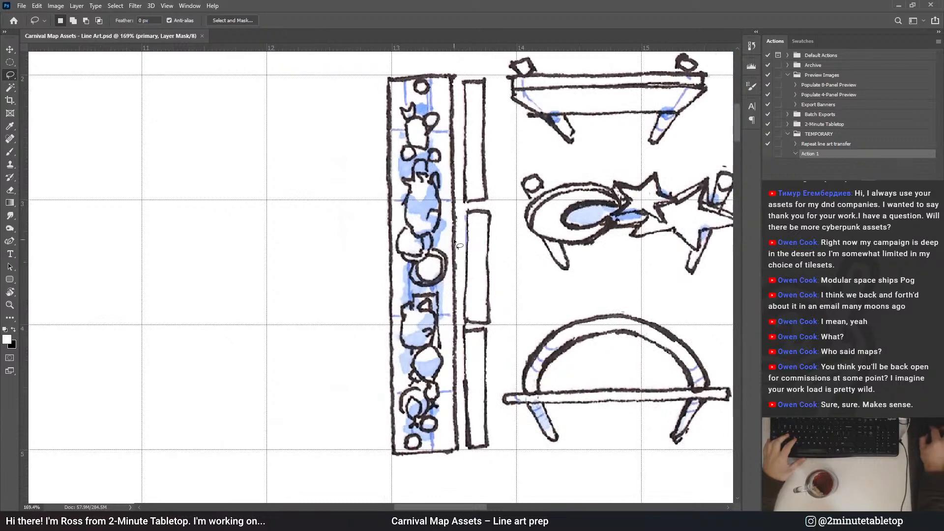
scroll(327, 158, up, 1)
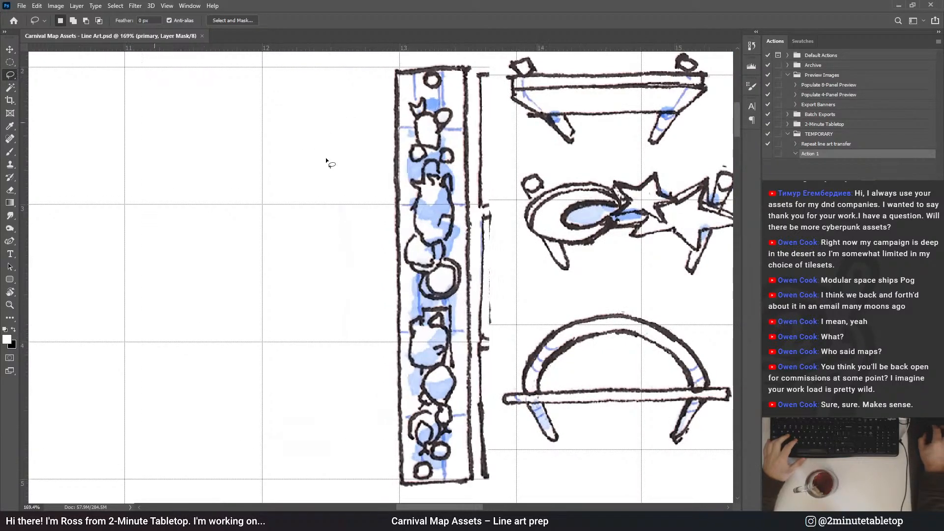
drag(472, 104, 474, 78)
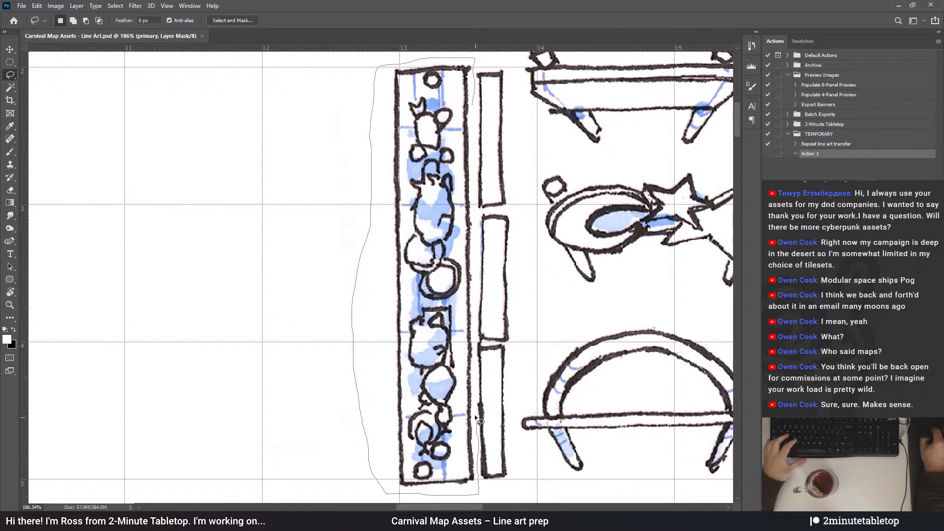
drag(475, 417, 477, 382)
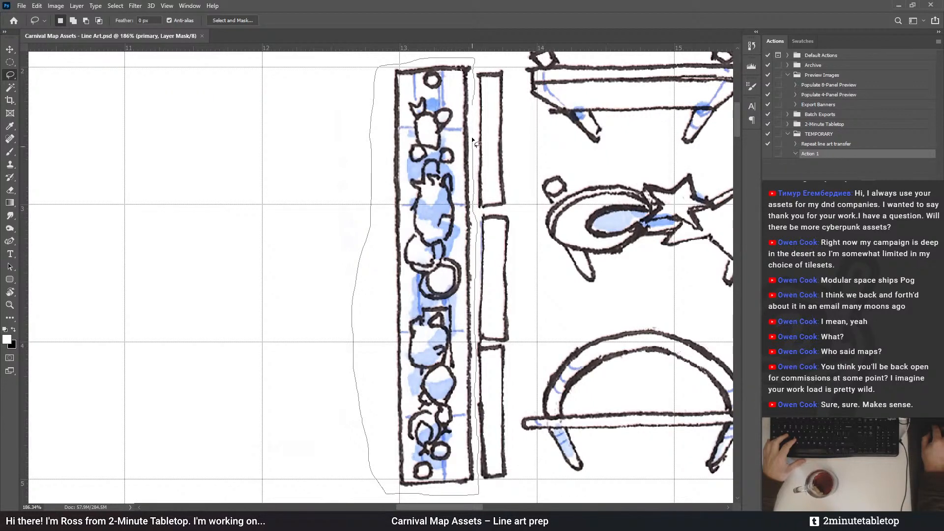
drag(471, 119, 473, 62)
scroll(335, 141, down, 5)
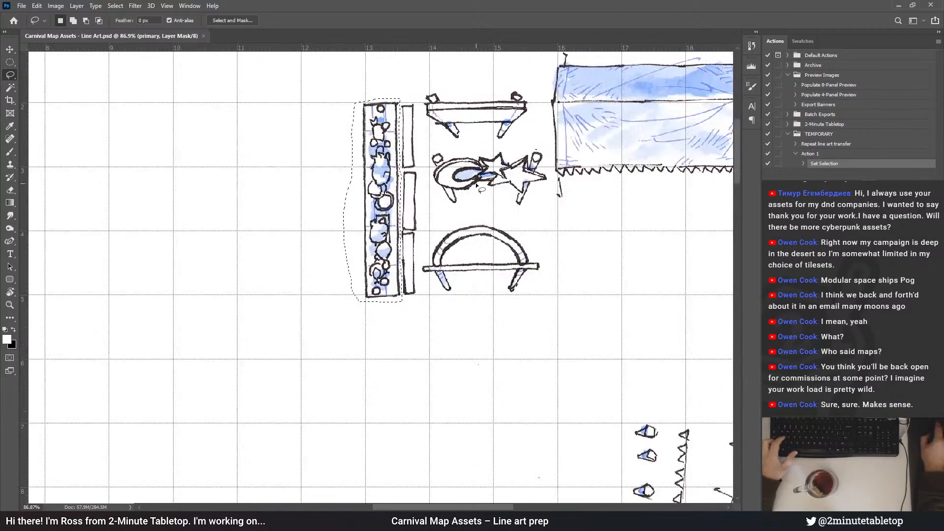
Move the selected toy shelf down to the lower sheet, into the empty space beside the stone ring
scroll(491, 174, down, 5)
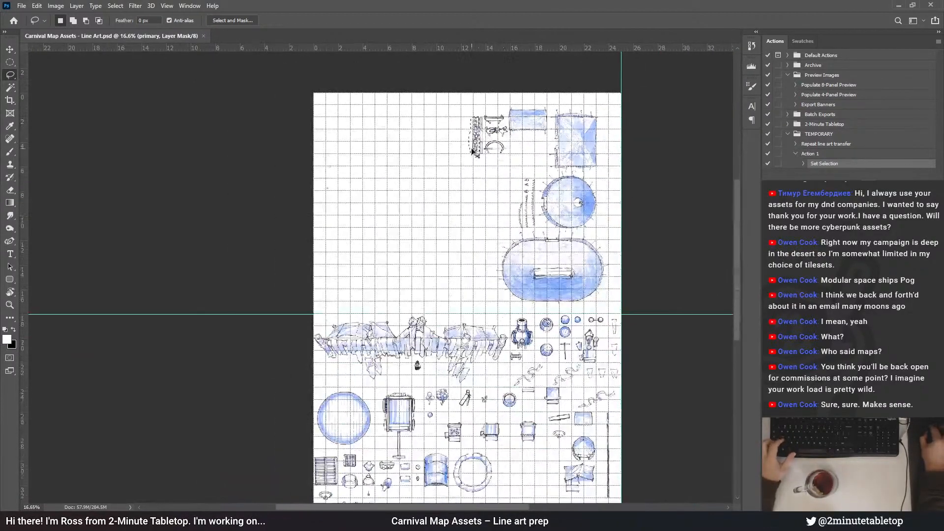
mouse_move(477, 135)
mouse_down()
mouse_move(511, 256)
mouse_move(528, 446)
mouse_move(513, 470)
mouse_up()
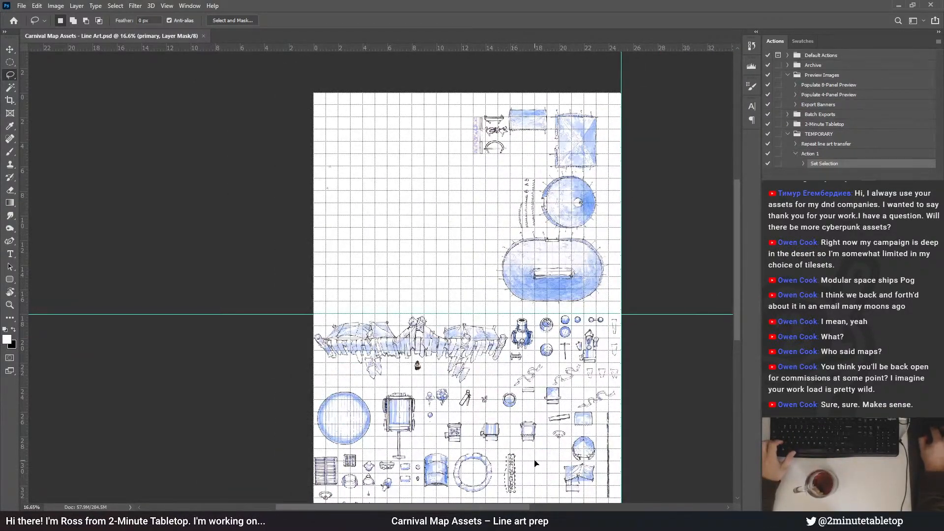
scroll(514, 351, down, 2)
scroll(514, 351, up, 5)
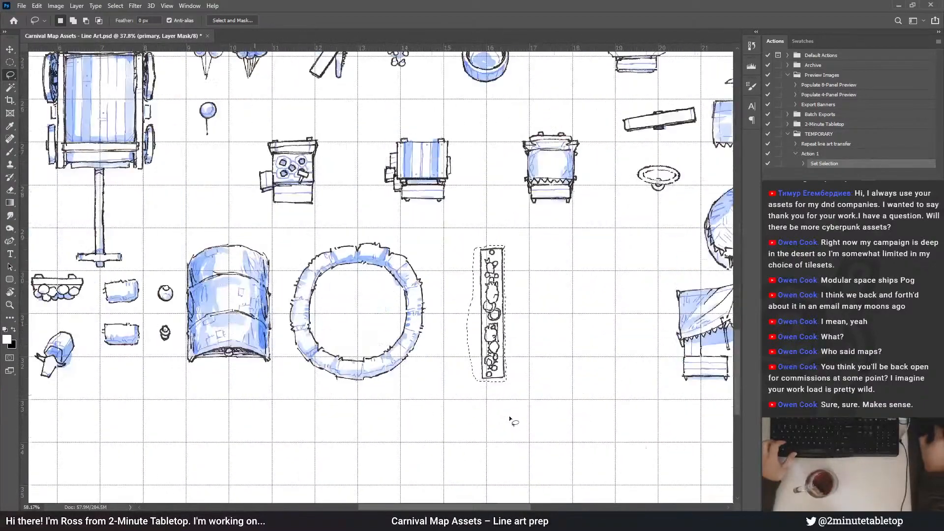
scroll(507, 380, up, 1)
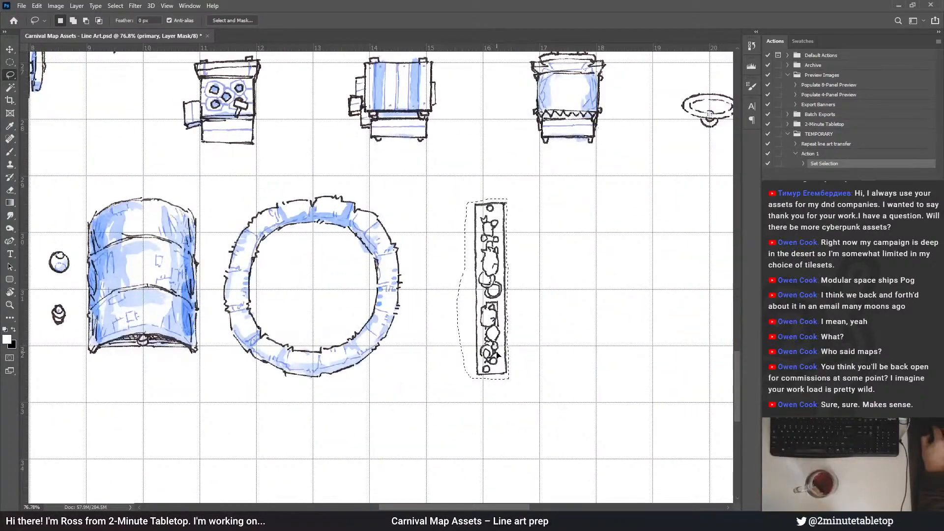
scroll(467, 261, up, 1)
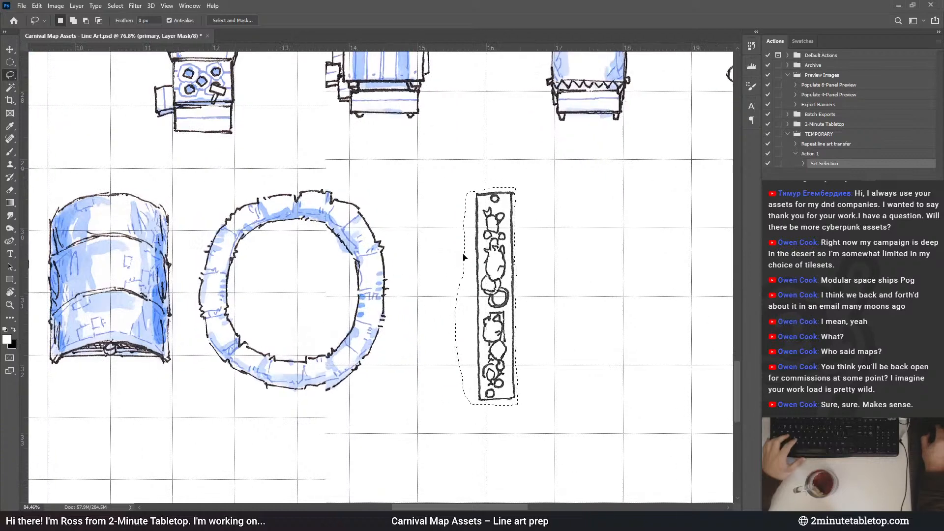
drag(501, 300, 490, 286)
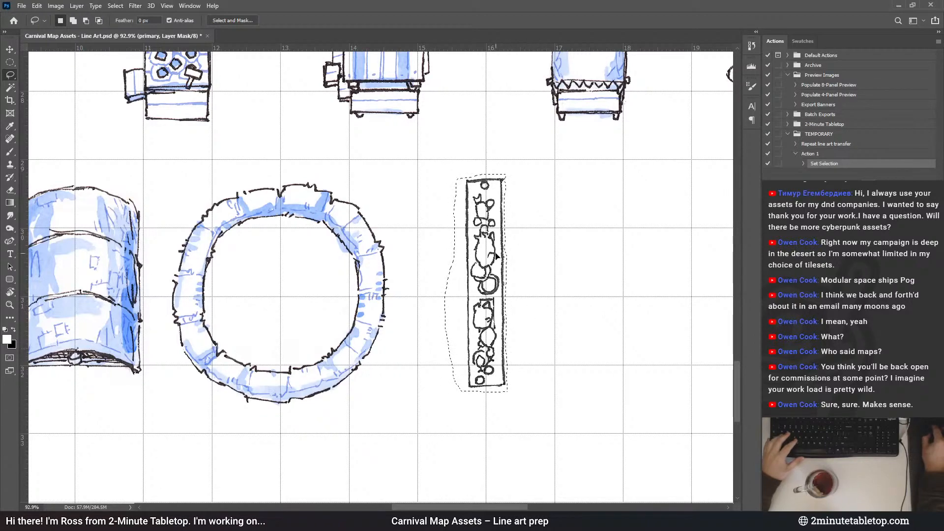
drag(496, 282, 464, 273)
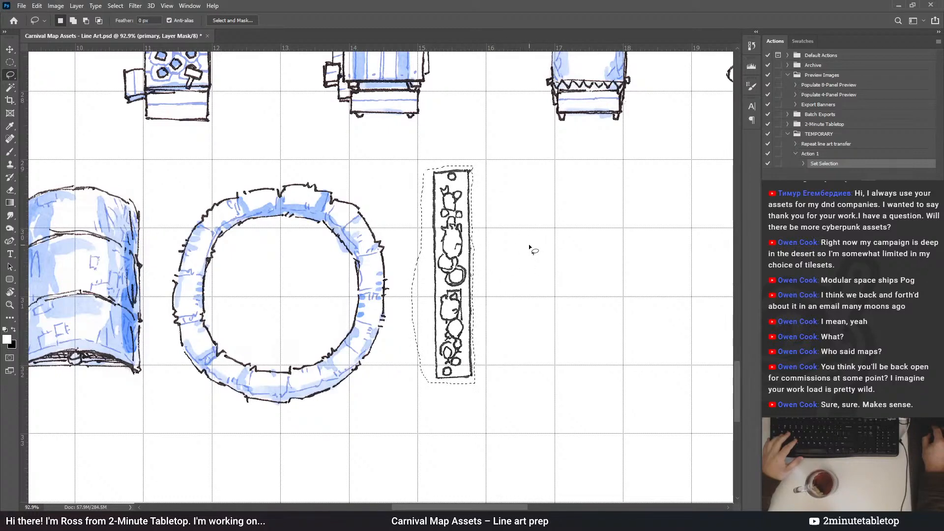
drag(449, 273, 482, 265)
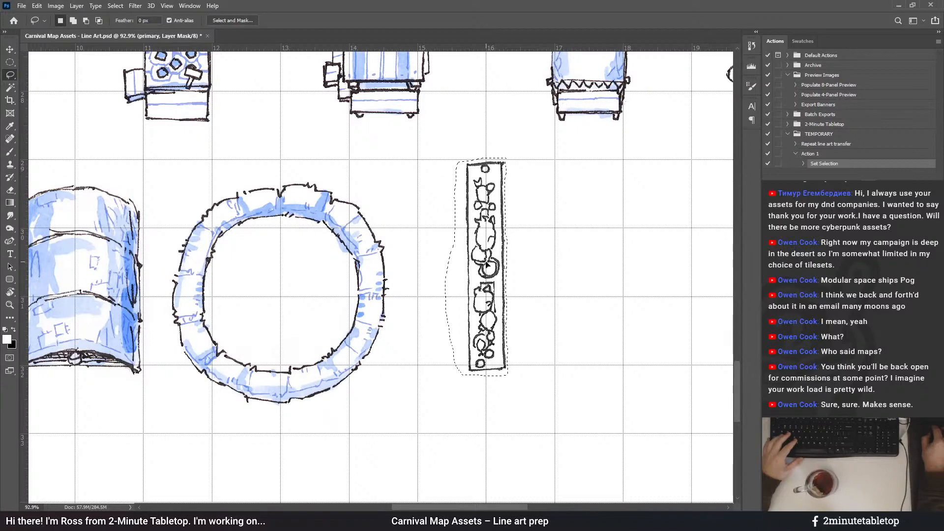
scroll(485, 264, up, 3)
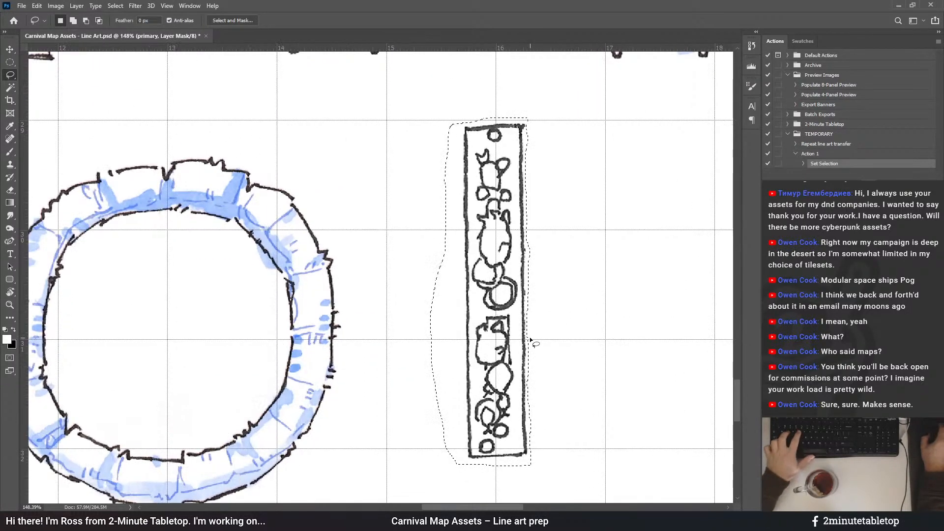
Free Transform the toy shelf, scaling its height to 97.28% to fit three grid squares
key(ctrl+t)
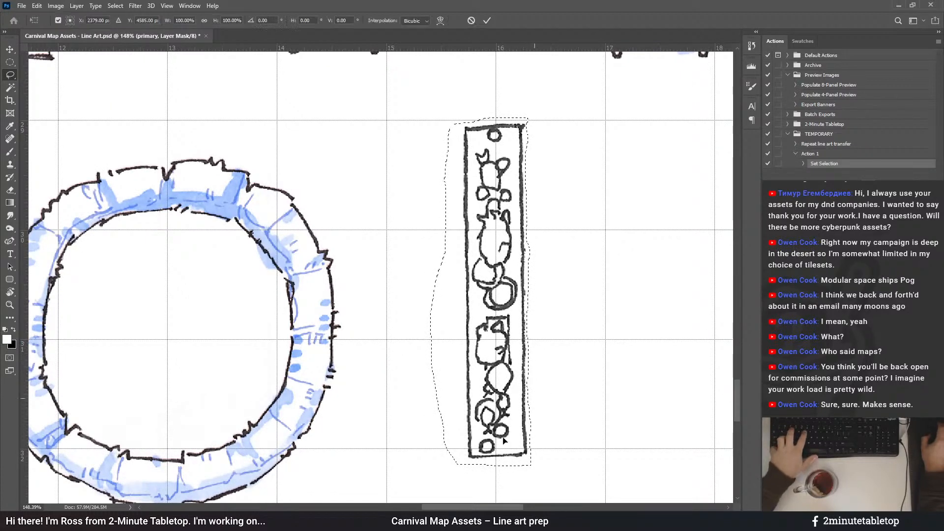
drag(481, 466, 480, 455)
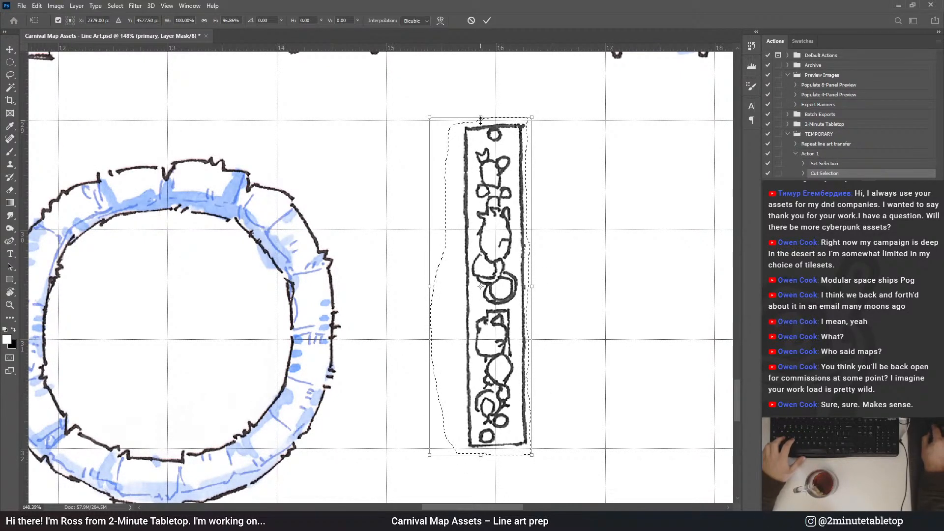
drag(480, 120, 480, 119)
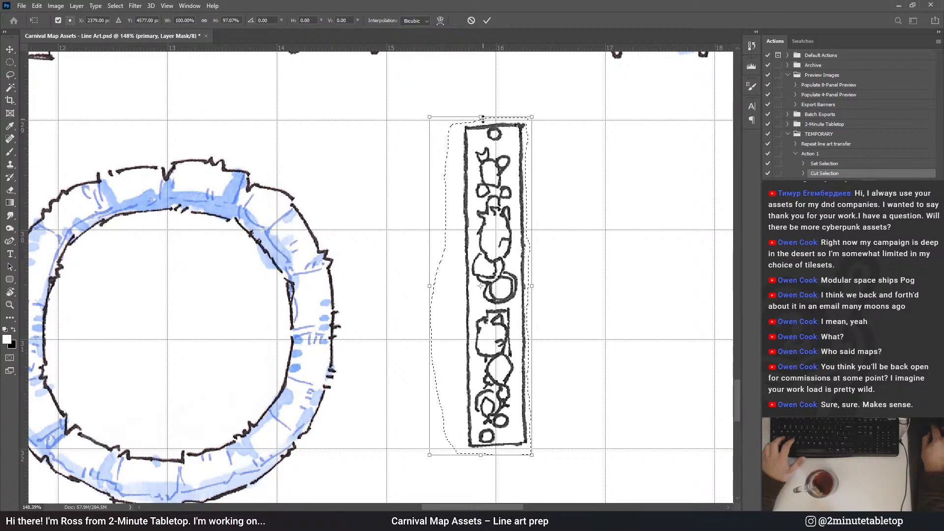
drag(483, 120, 480, 120)
scroll(357, 358, down, 6)
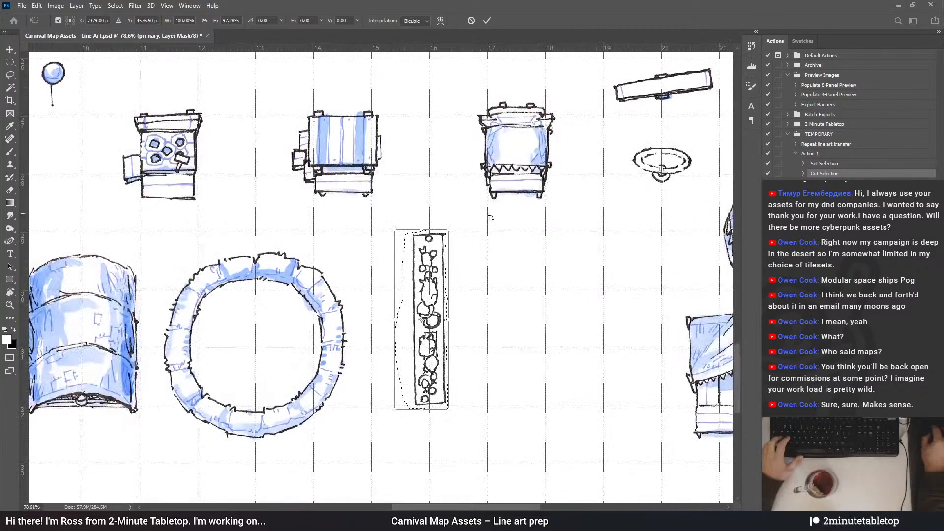
Rotate the toy shelf 90°, align it between grid columns 15 and 18 beside the stone ring, apply the transform and deselect
mouse_move(490, 217)
mouse_down()
mouse_move(541, 349)
mouse_move(531, 380)
mouse_up()
mouse_move(467, 332)
mouse_down()
mouse_move(555, 271)
mouse_move(511, 282)
mouse_move(505, 294)
mouse_up()
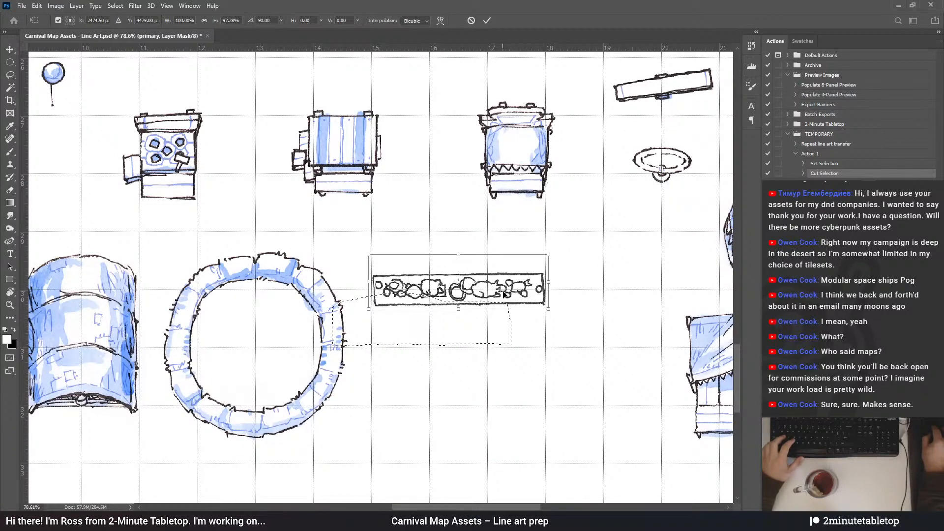
scroll(505, 294, up, 4)
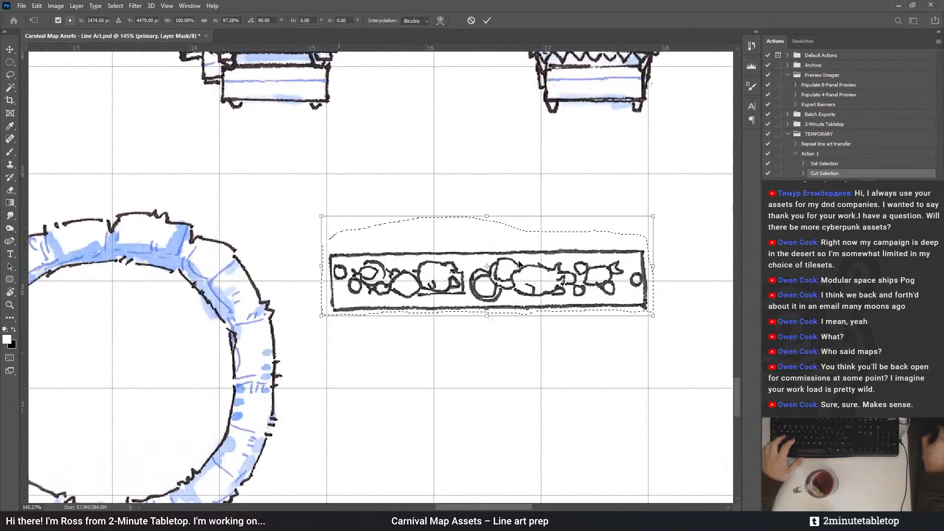
drag(547, 287, 542, 287)
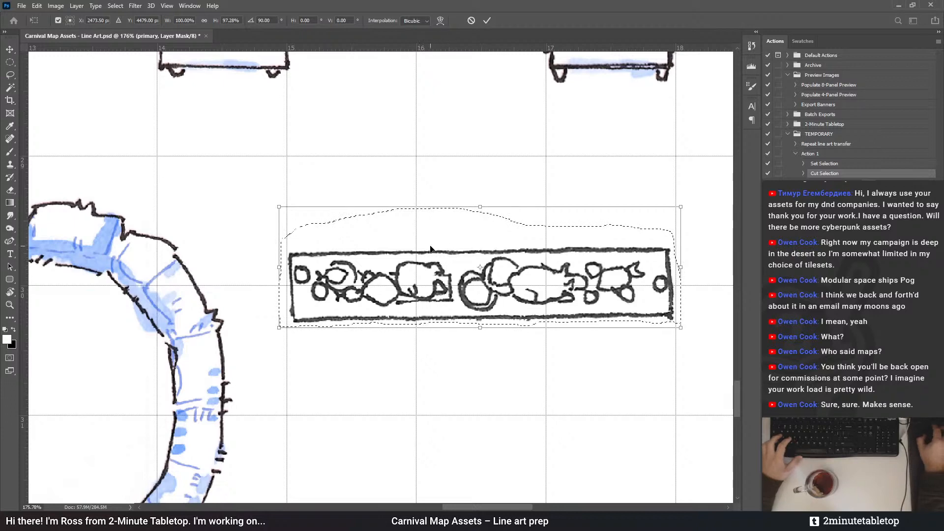
scroll(430, 248, down, 3)
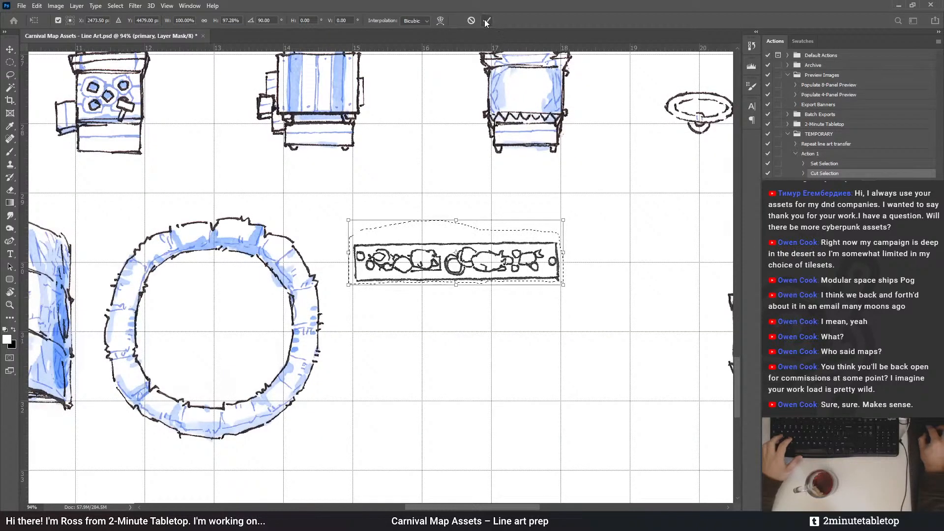
click(485, 21)
click(603, 237)
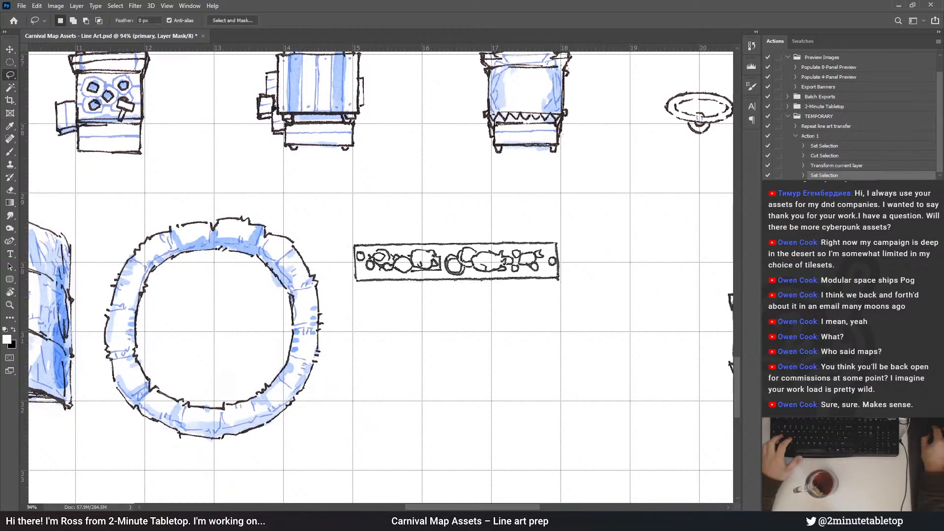
Play the "Repeat line art transfer" action for the toy shelf and make Action 1 current again
click(818, 127)
key(F2)
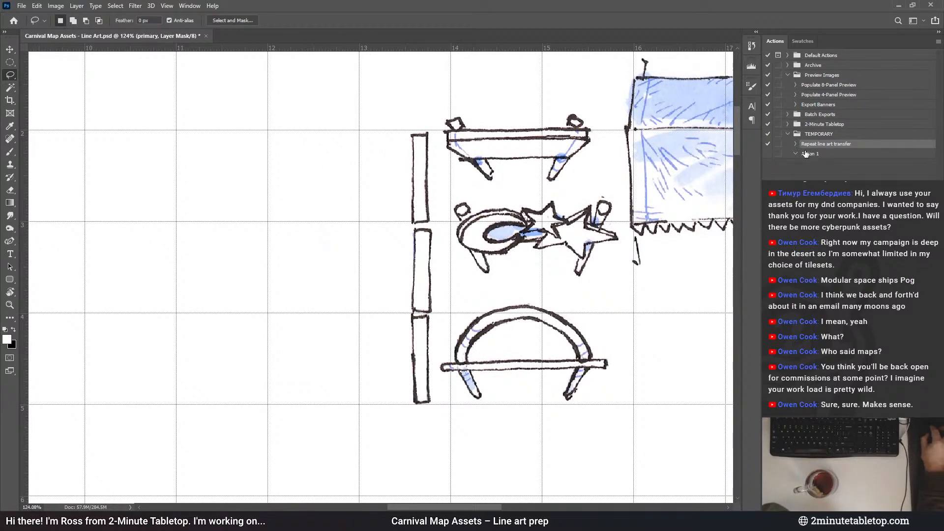
click(811, 155)
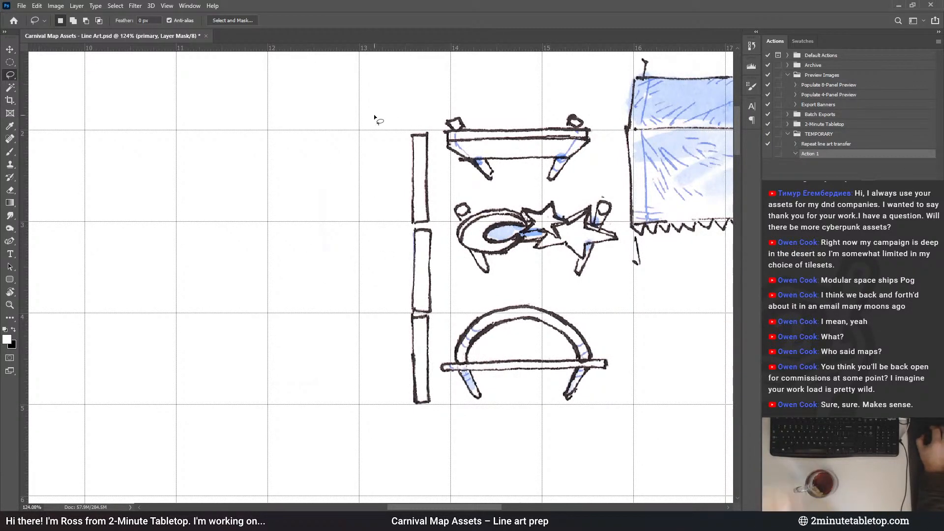
Lasso the column of three thin planks beside the tables on the upper sheet
key(ctrl+plus)
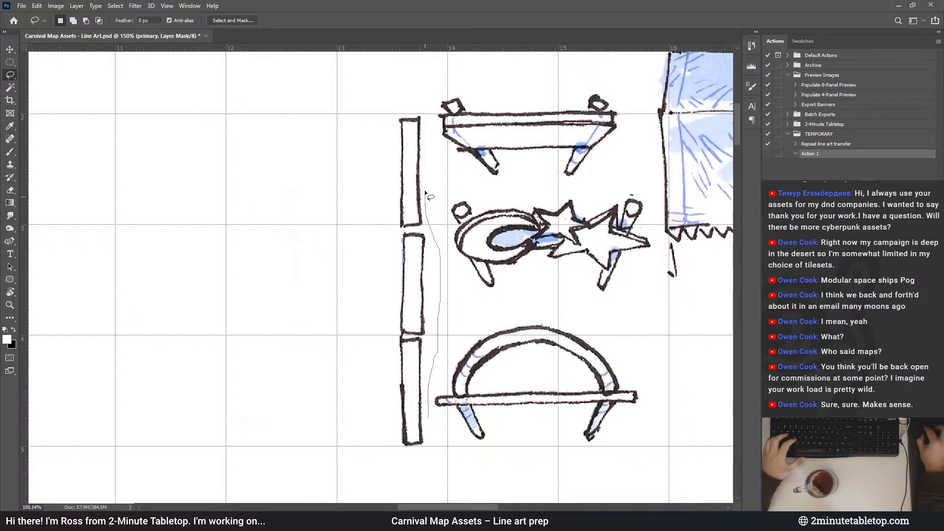
mouse_move(416, 107)
mouse_down()
mouse_move(391, 119)
mouse_move(389, 318)
mouse_up()
drag(426, 460, 426, 461)
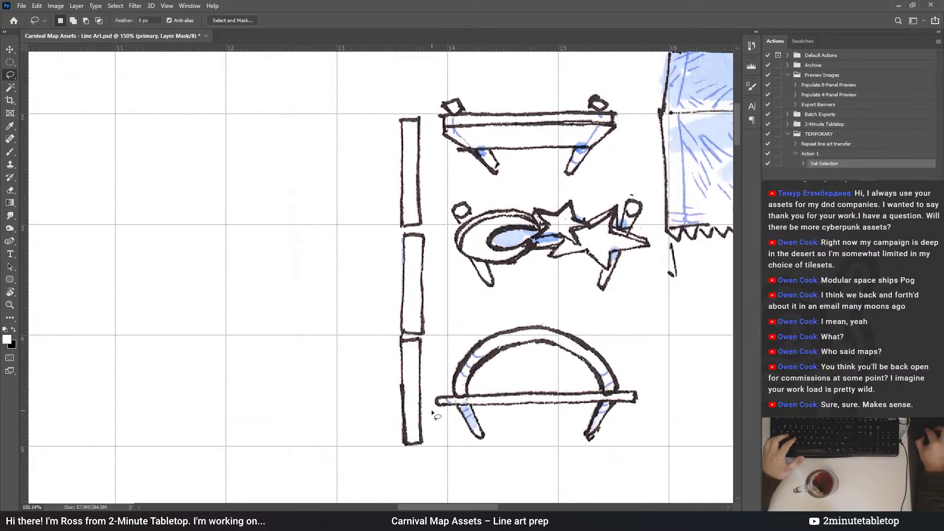
scroll(386, 107, down, 10)
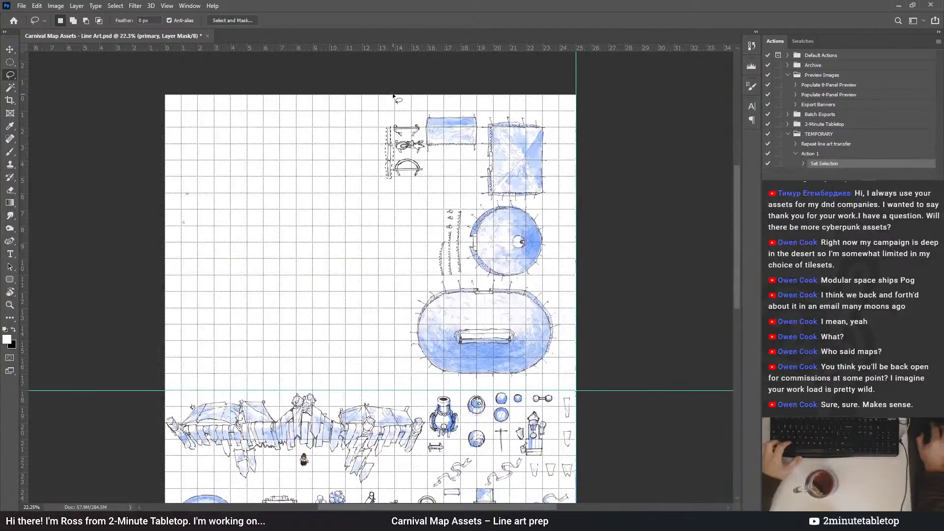
Move the lassoed column of three planks down to the lower sheet, below the toy shelf
scroll(393, 96, down, 2)
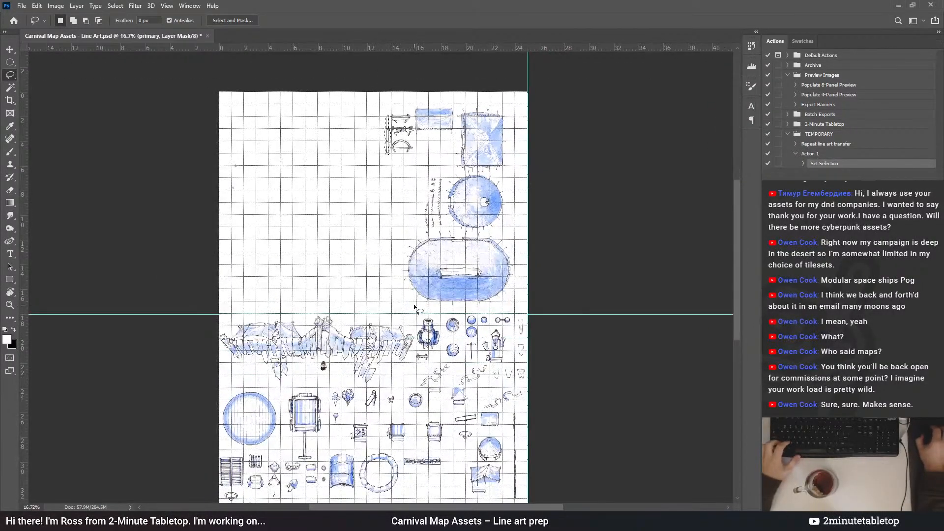
scroll(415, 307, down, 2)
scroll(373, 108, up, 1)
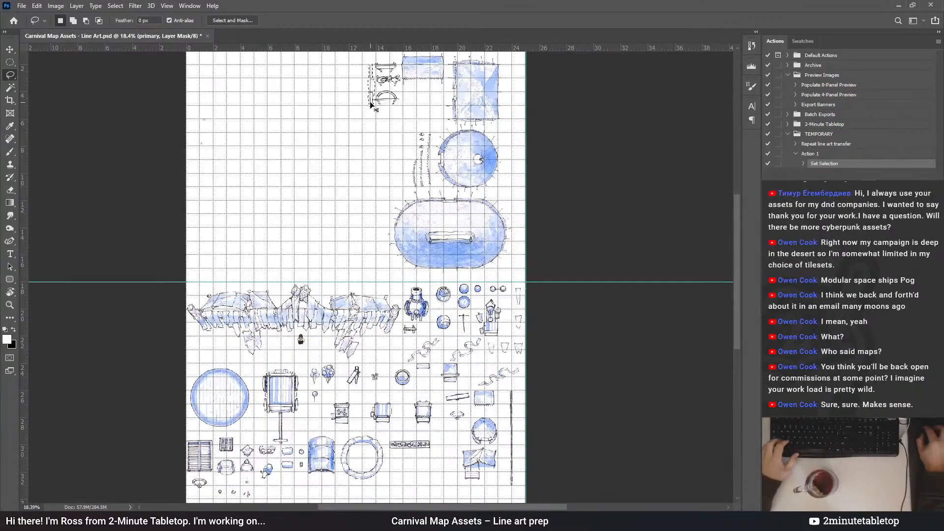
mouse_move(371, 105)
mouse_down()
mouse_move(405, 473)
mouse_move(420, 487)
mouse_up()
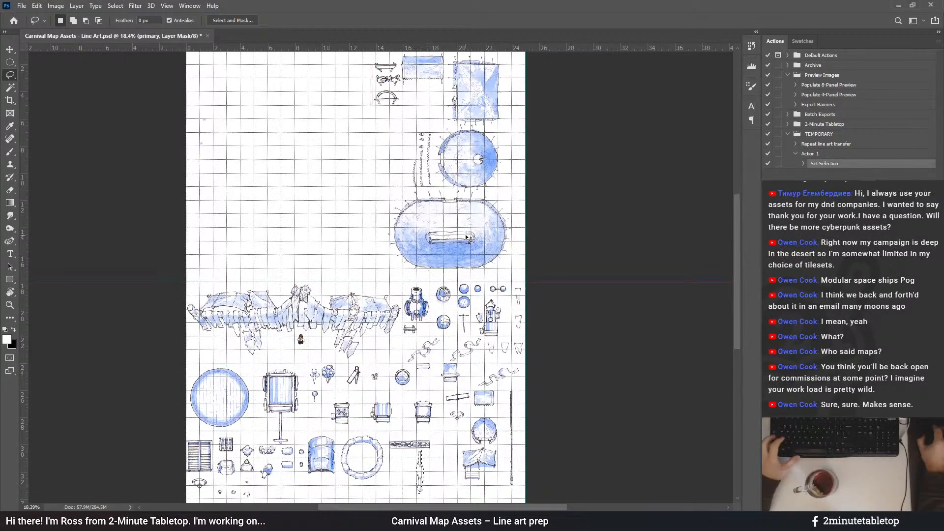
Rotate the planks -90° with Free Transform, align them below the toy shelf between grid columns 15 and 18, and apply the transform
scroll(496, 353, up, 8)
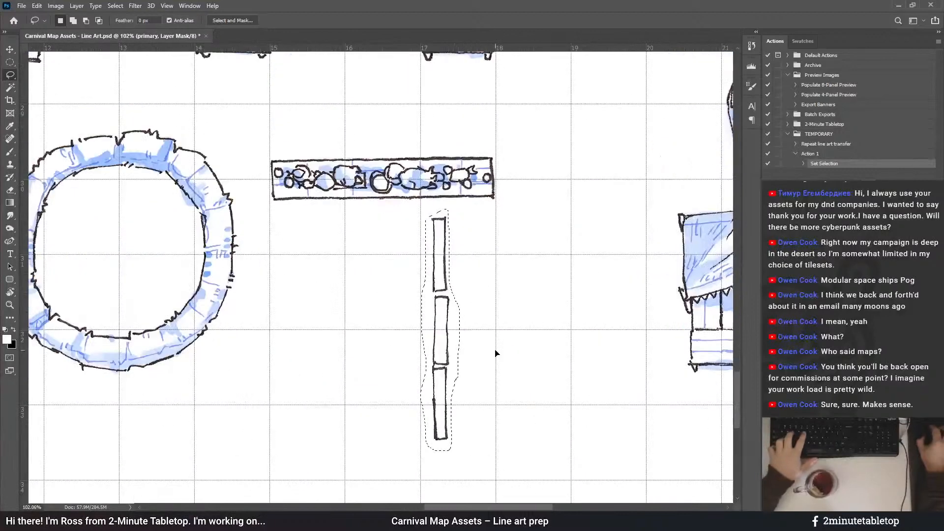
key(ctrl+t)
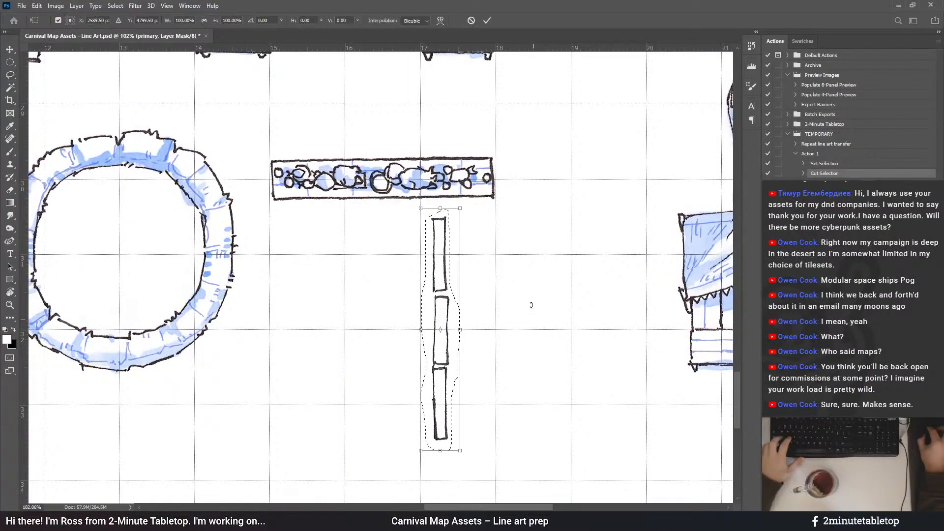
drag(529, 305, 430, 247)
drag(515, 334, 458, 223)
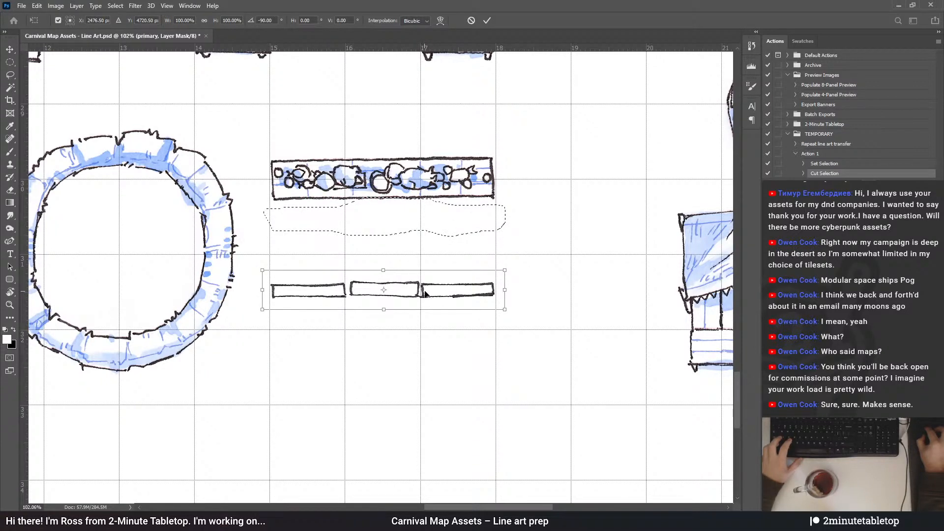
key(Down)
key(Down)
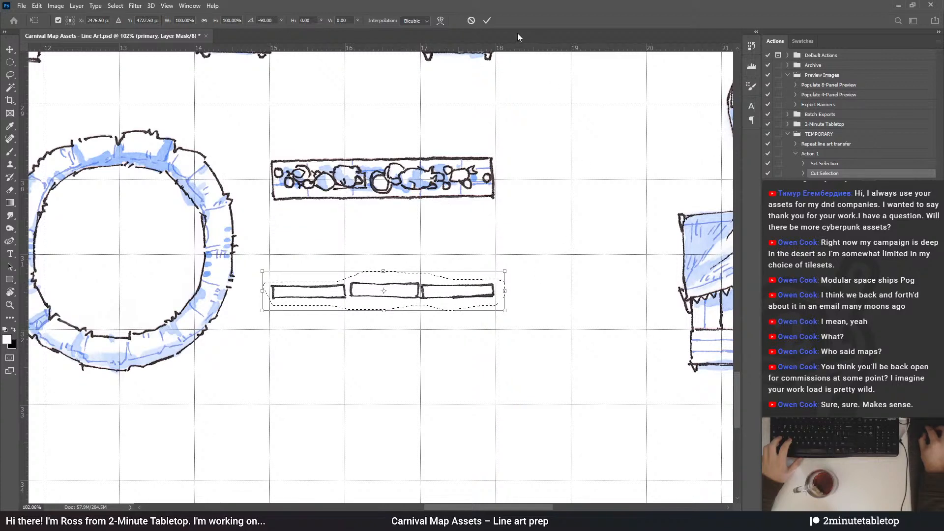
click(488, 22)
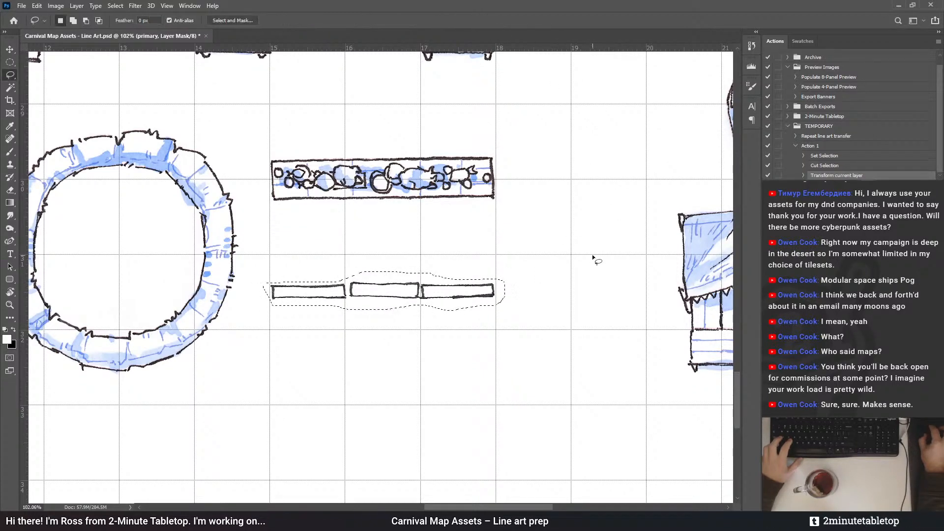
Play the "Repeat line art transfer" action for the three planks and make Action 1 current again
click(826, 136)
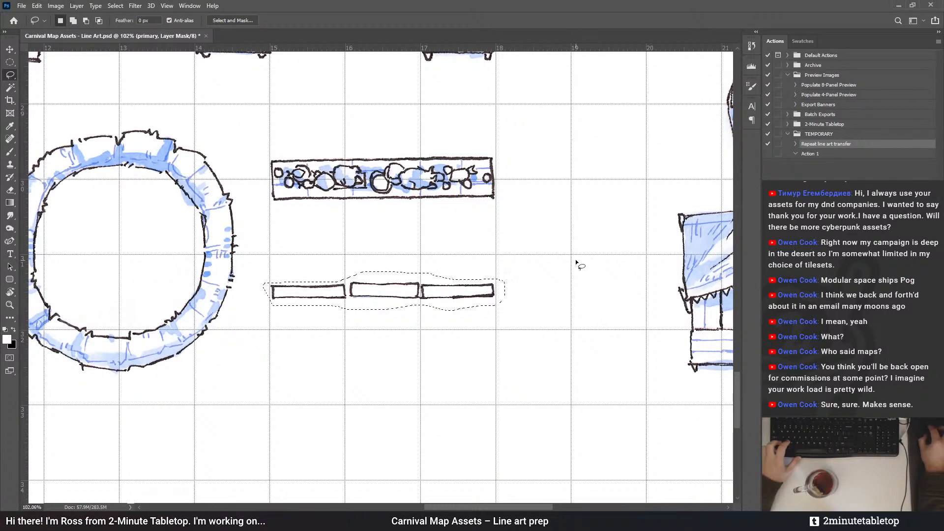
click(816, 154)
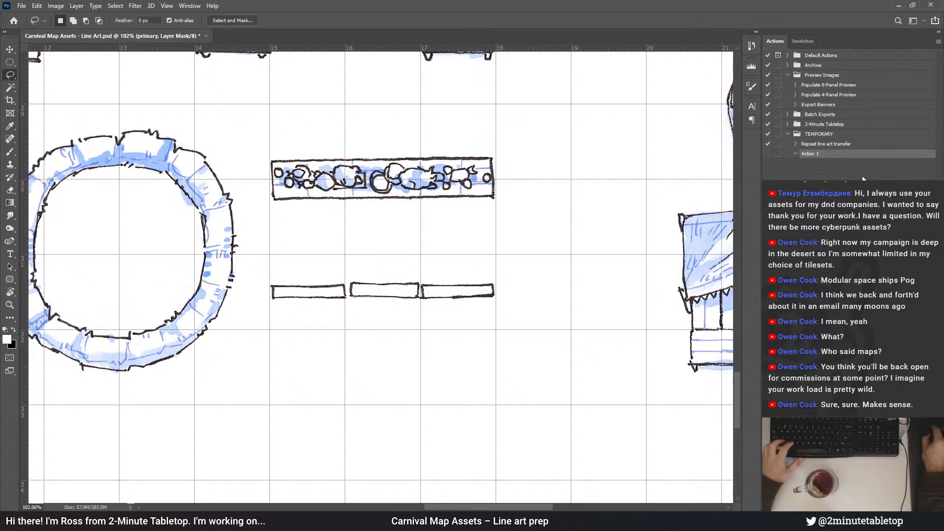
Look over the remaining tables and awning on the upper sheet and save the document
scroll(514, 159, up, 20)
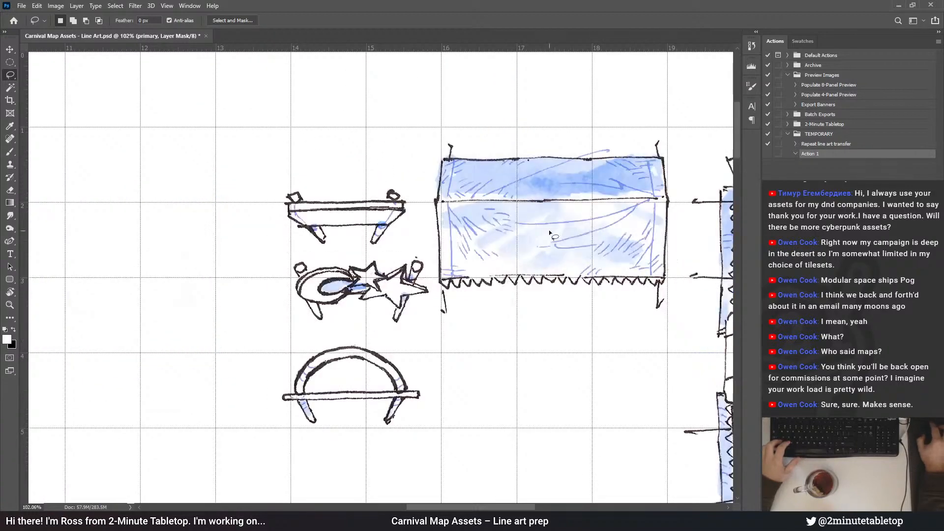
scroll(437, 278, up, 5)
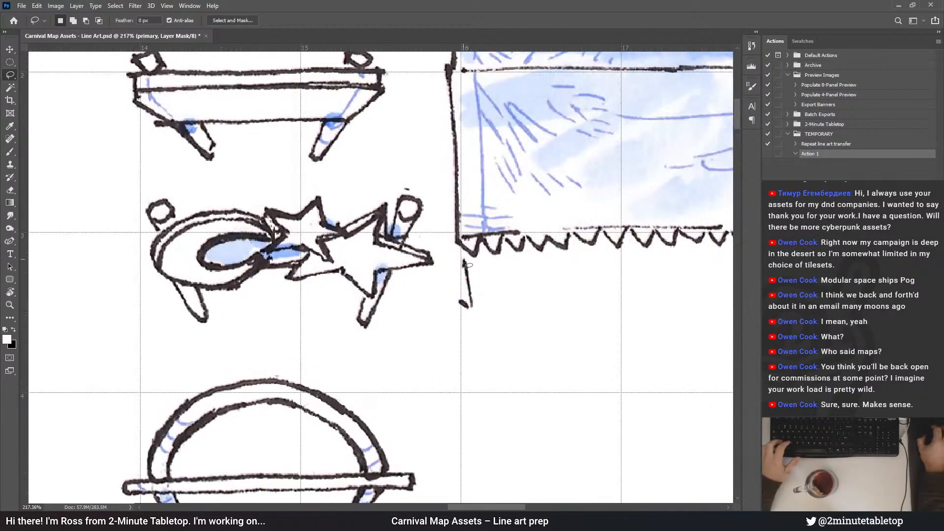
scroll(411, 353, down, 5)
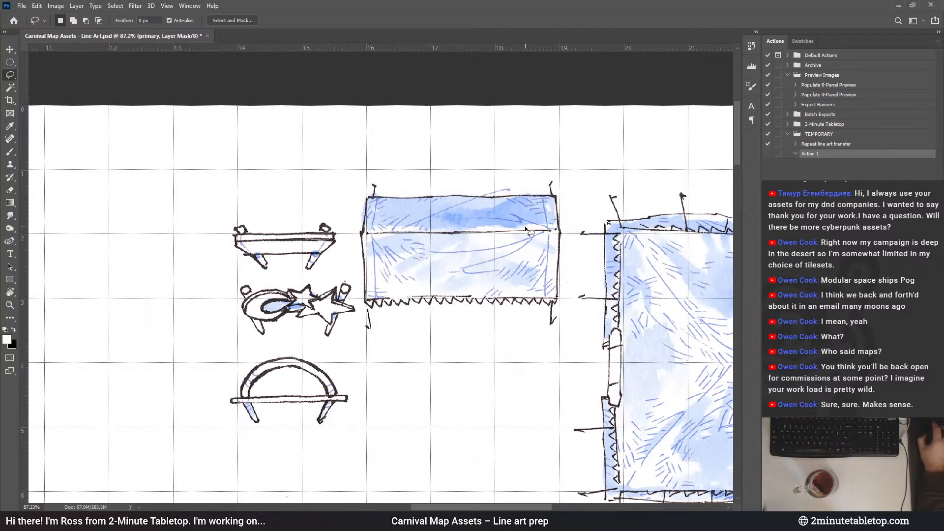
scroll(489, 89, down, 5)
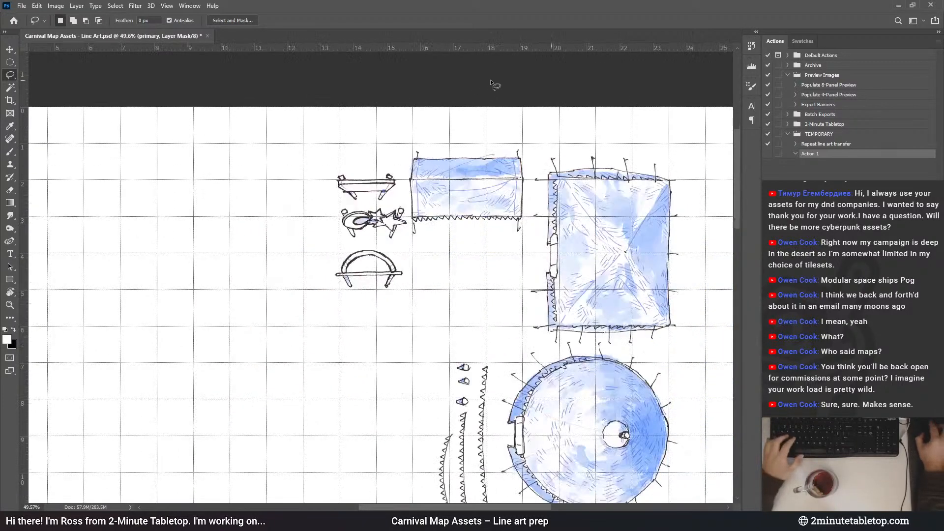
scroll(420, 196, up, 3)
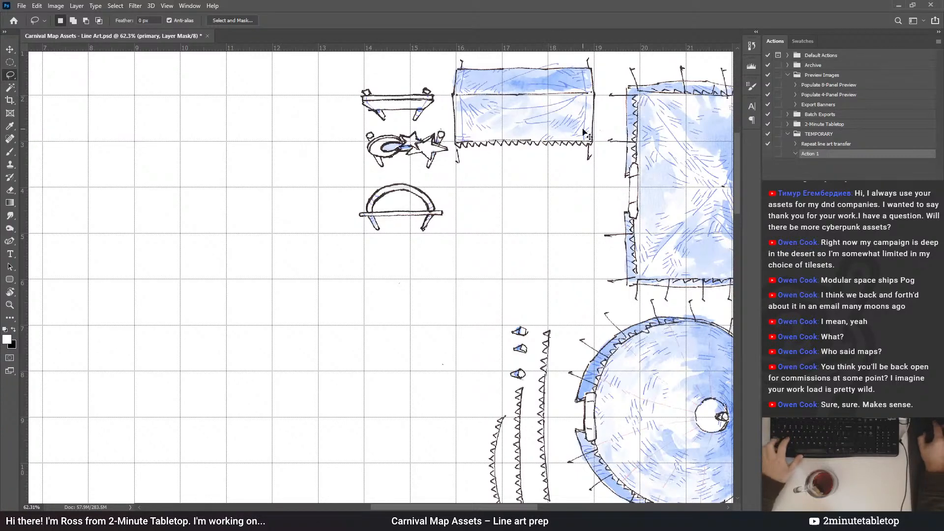
key(ctrl+s)
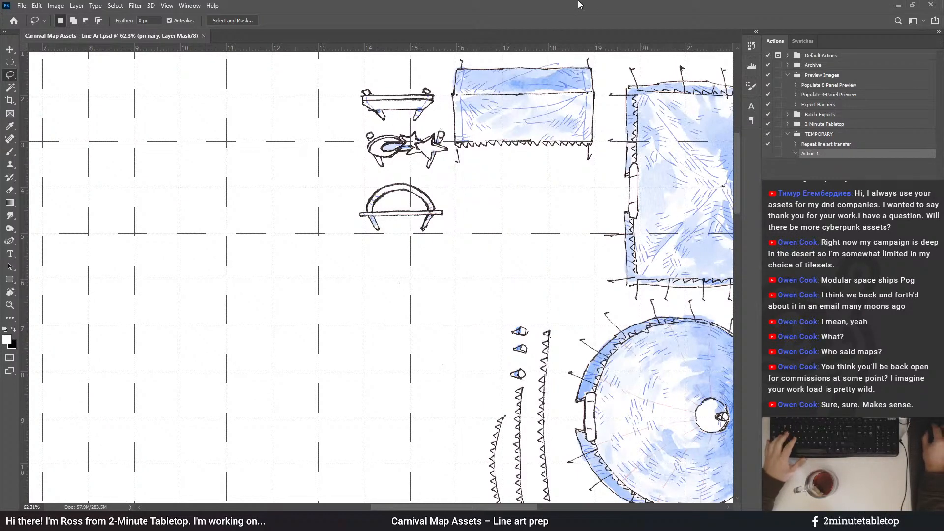
Lasso the three ice cream cones above the bunting strips and subtract the stray line beneath the lowest cone from the selection
scroll(475, 442, down, 3)
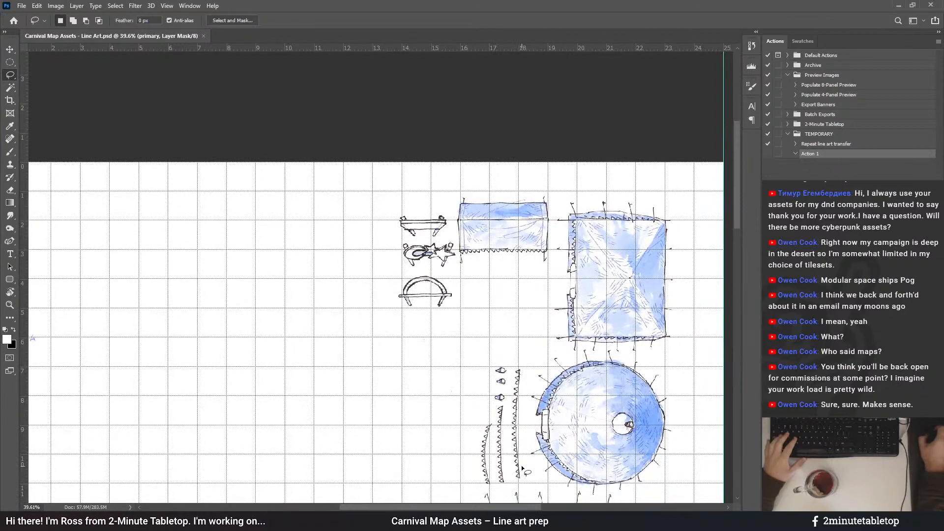
scroll(522, 468, up, 5)
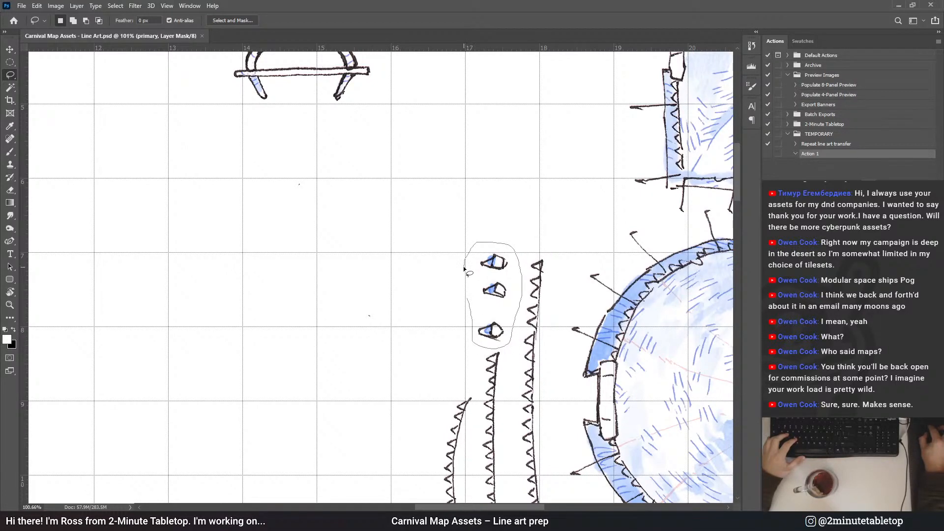
drag(464, 269, 464, 265)
scroll(505, 359, up, 5)
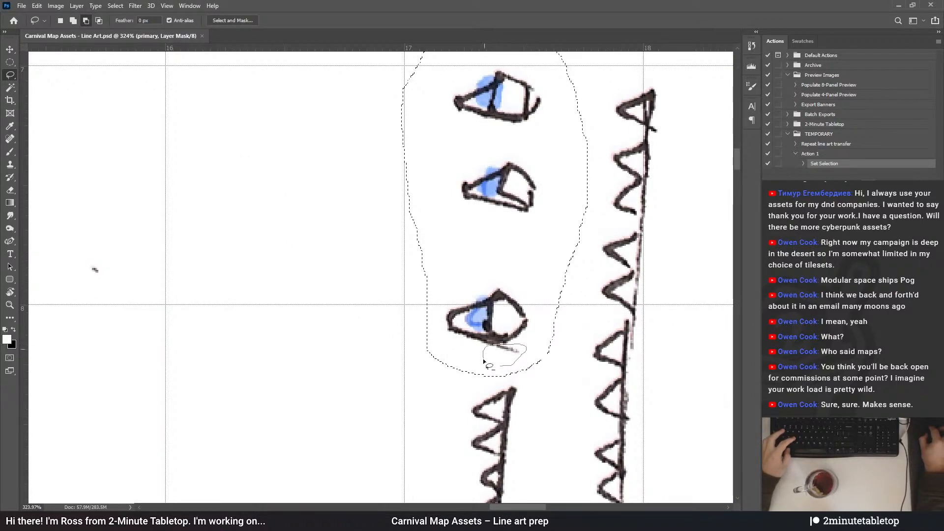
drag(484, 362, 489, 366)
Move the selected ice cream cones to the empty area of the lower sheet, below and beside the planks
scroll(524, 267, down, 10)
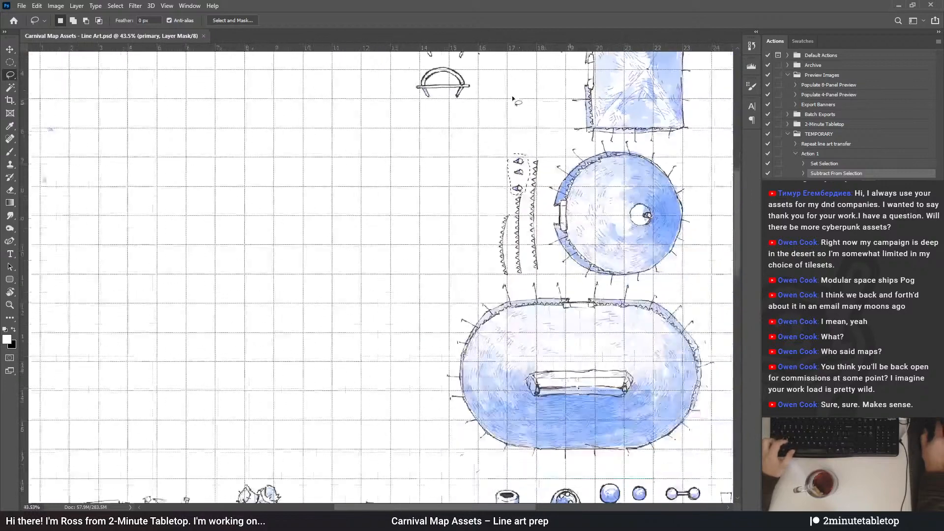
scroll(512, 98, down, 5)
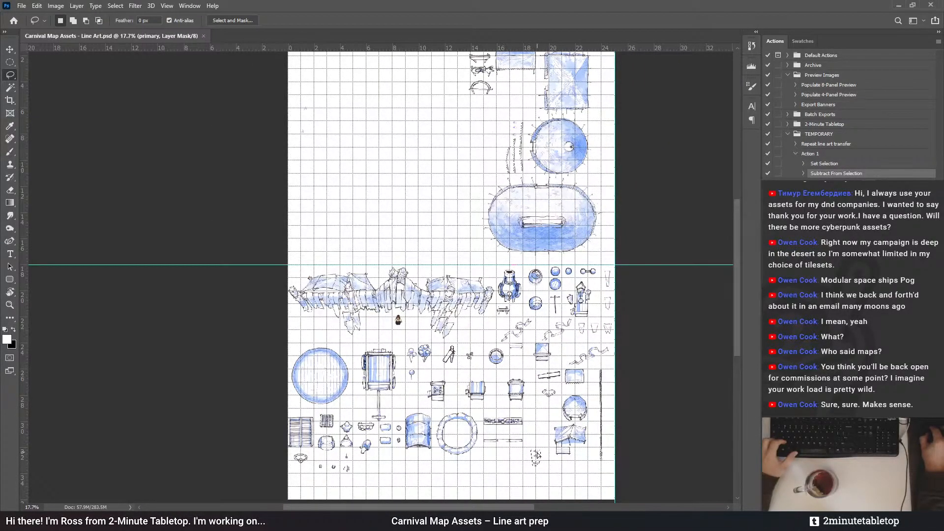
scroll(549, 464, up, 6)
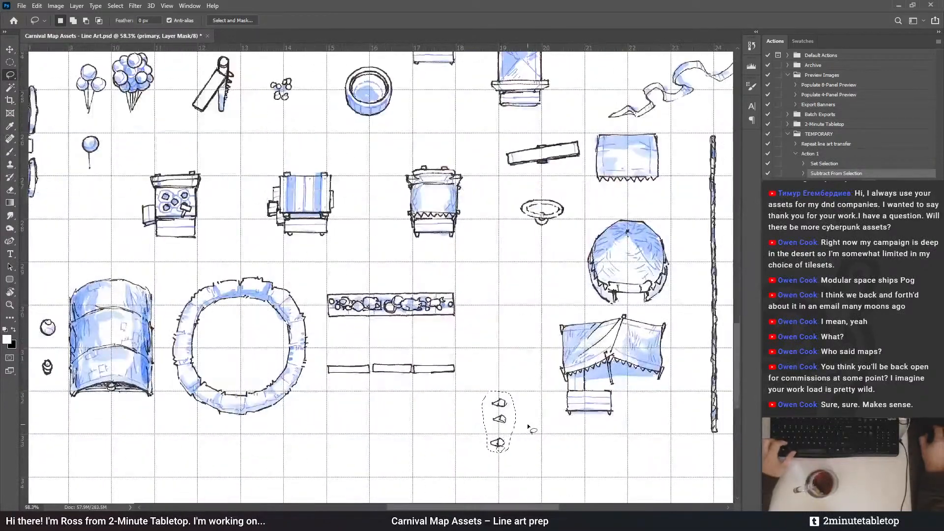
Rotate the ice cream cones -90° with Free Transform so they stand upright, apply the transform and deselect
key(ctrl+t)
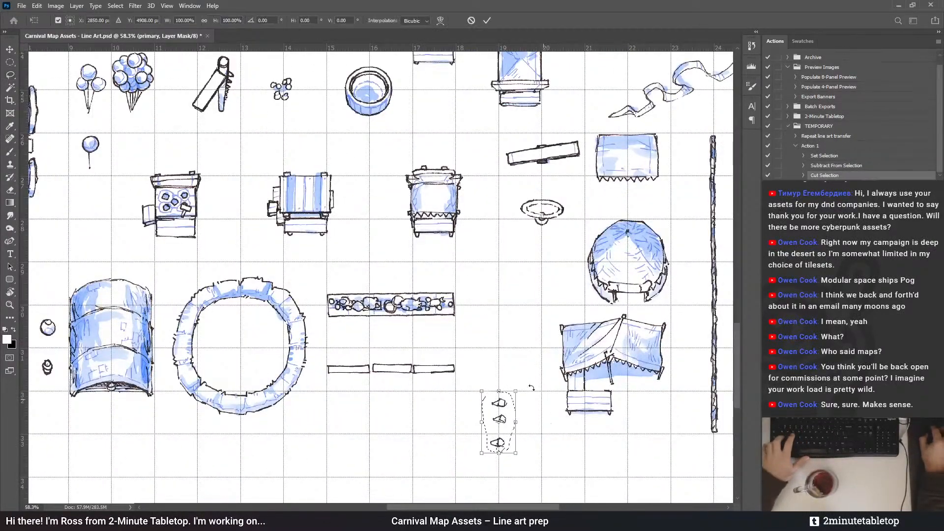
mouse_move(471, 376)
mouse_down()
mouse_move(483, 370)
mouse_move(474, 373)
mouse_up()
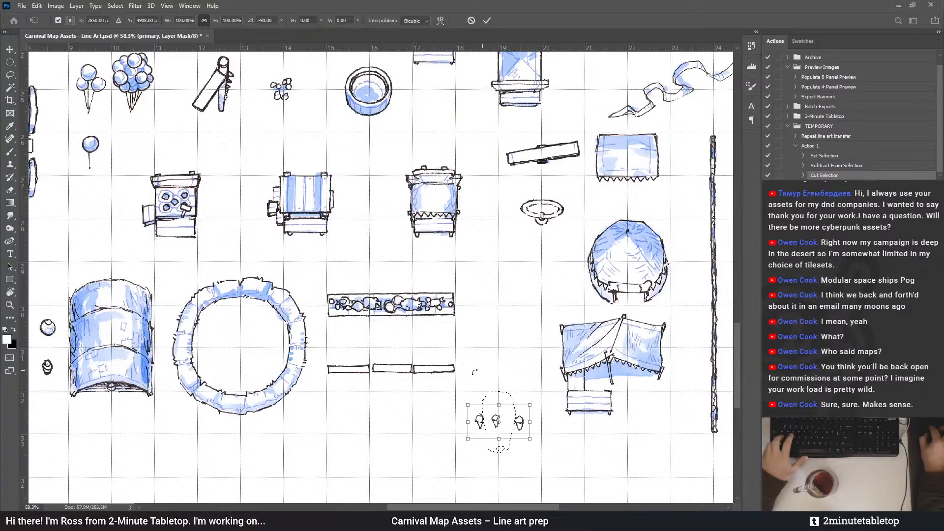
scroll(472, 428, up, 2)
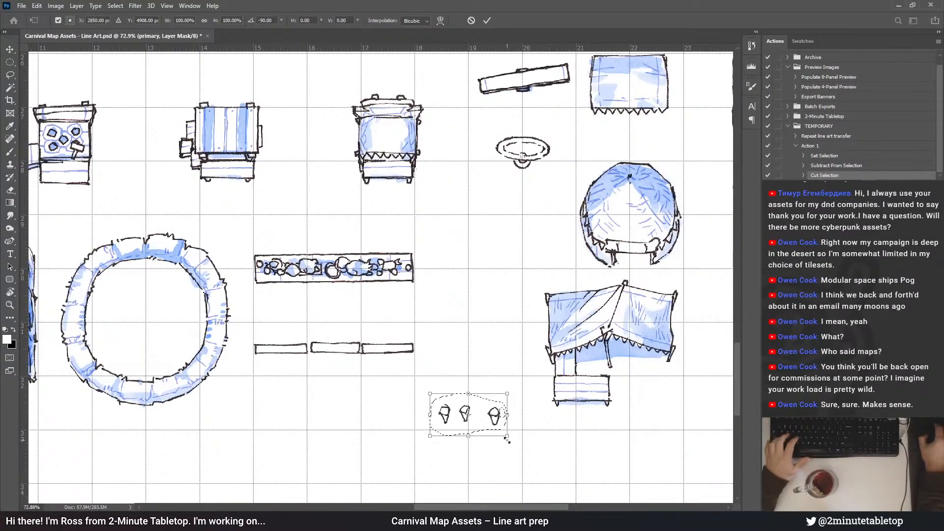
scroll(507, 439, up, 2)
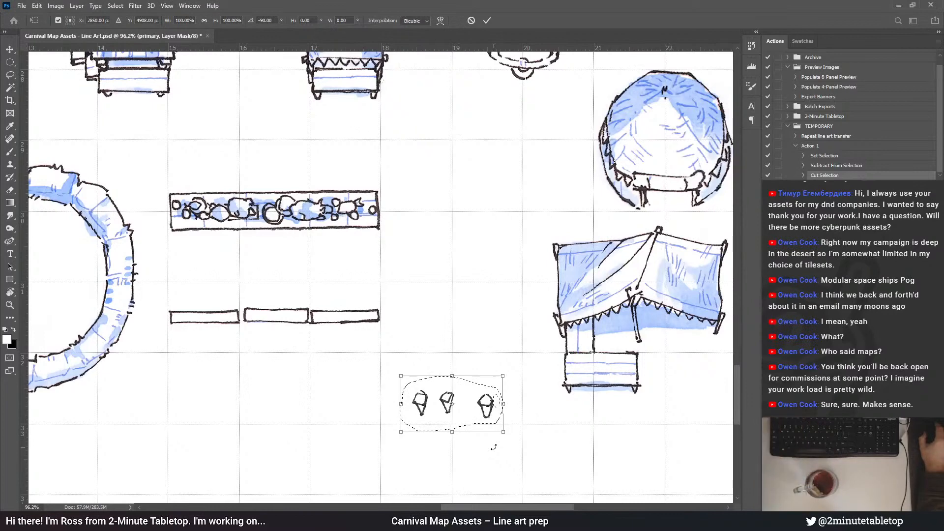
scroll(533, 418, up, 2)
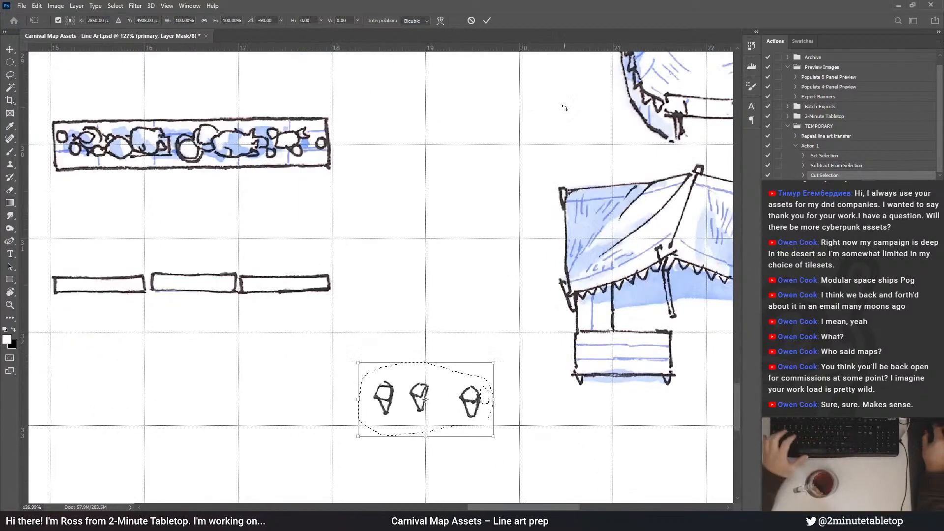
click(491, 22)
key(ctrl+d)
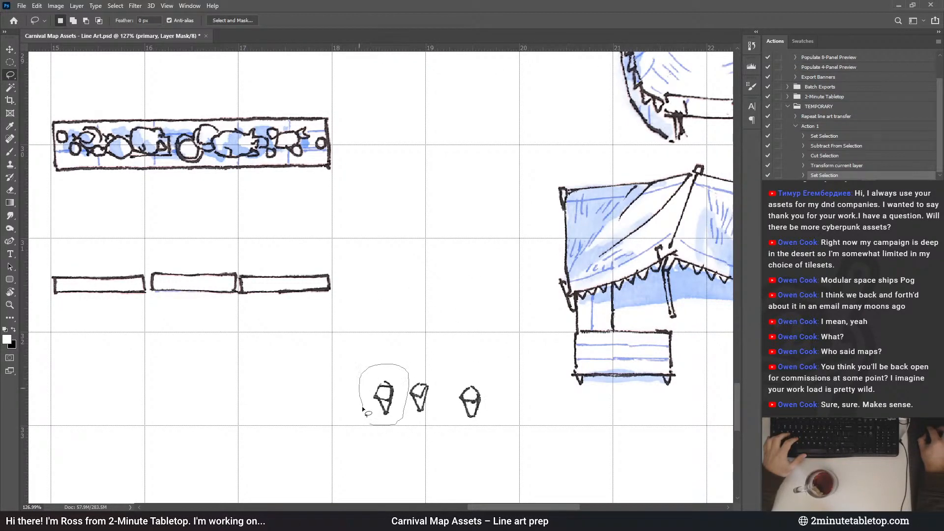
Lasso each ice cream cone separately and stack the three between grid columns 19 and 20, one per square from row 29 to 32
drag(363, 409, 368, 416)
scroll(466, 455, down, 2)
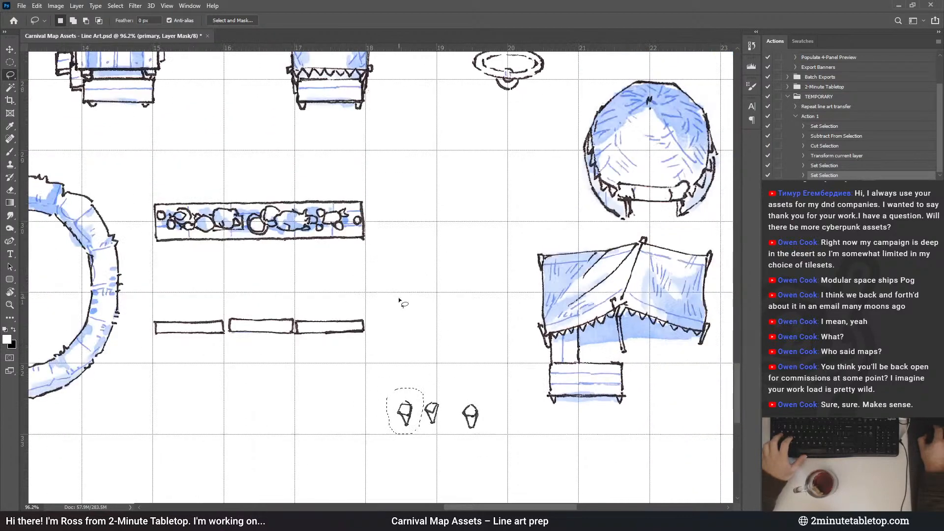
scroll(357, 268, up, 1)
mouse_move(411, 428)
mouse_down()
mouse_move(506, 182)
mouse_move(483, 179)
mouse_up()
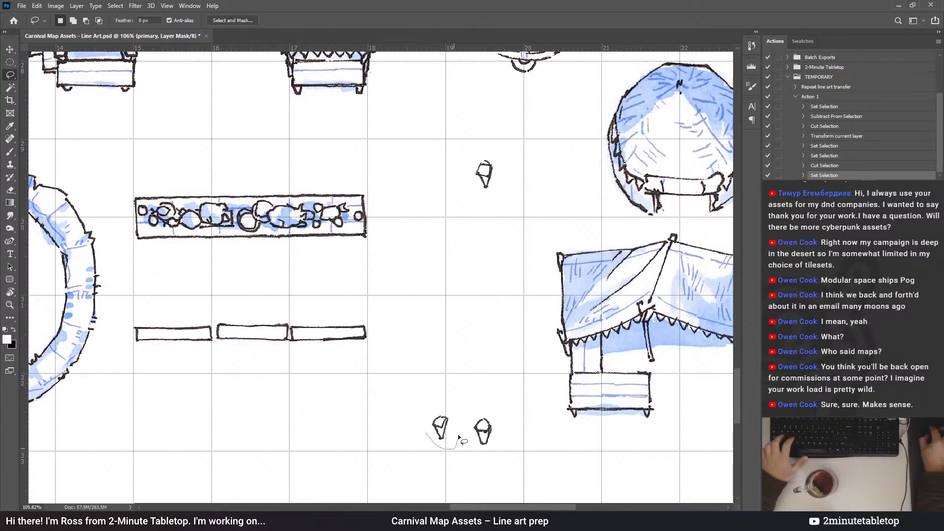
mouse_move(416, 419)
mouse_down()
mouse_move(485, 297)
mouse_move(486, 258)
mouse_up()
key(ctrl+d)
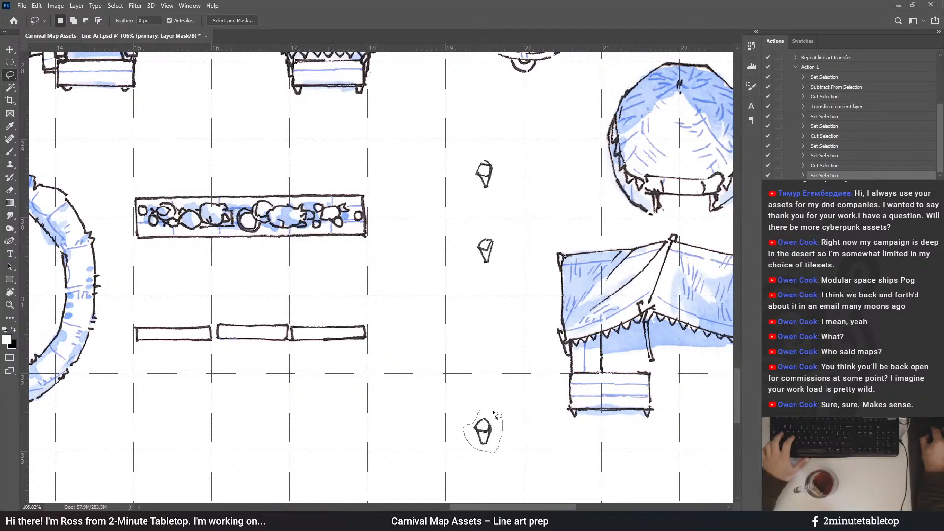
drag(493, 412, 491, 344)
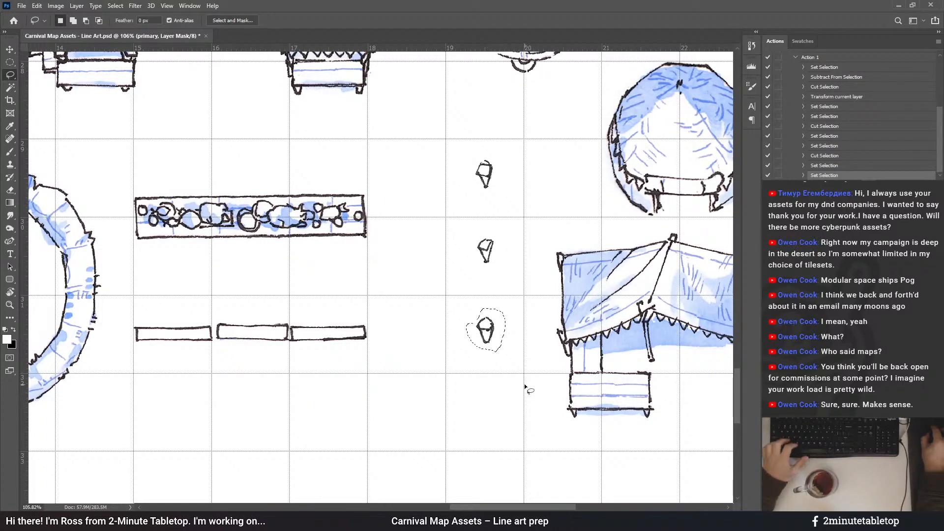
Play the "Repeat line art transfer" action for the ice cream cones
scroll(569, 378, down, 5)
scroll(570, 380, down, 3)
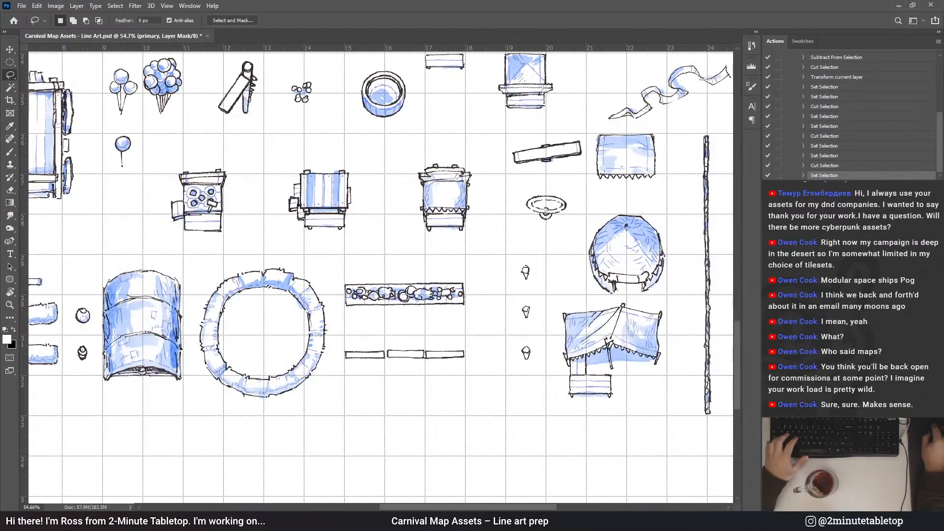
scroll(854, 102, up, 2)
click(821, 70)
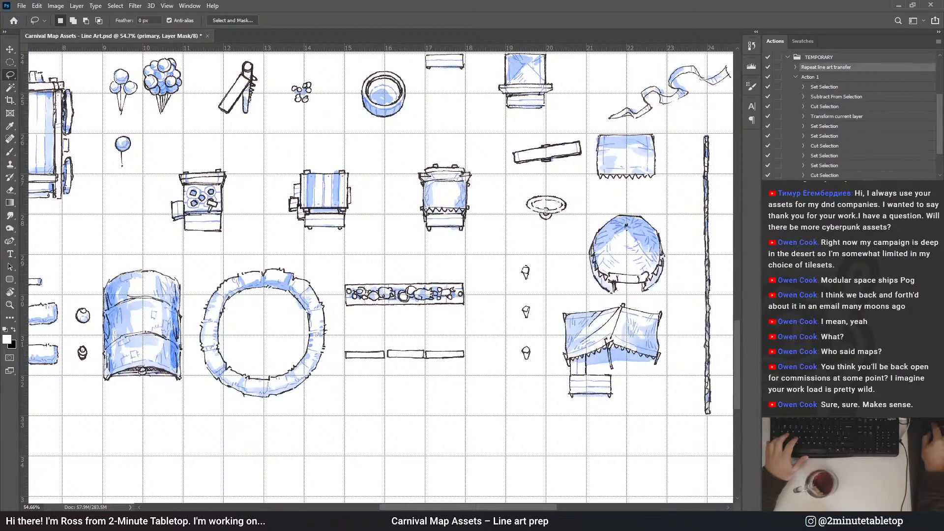
scroll(521, 319, up, 5)
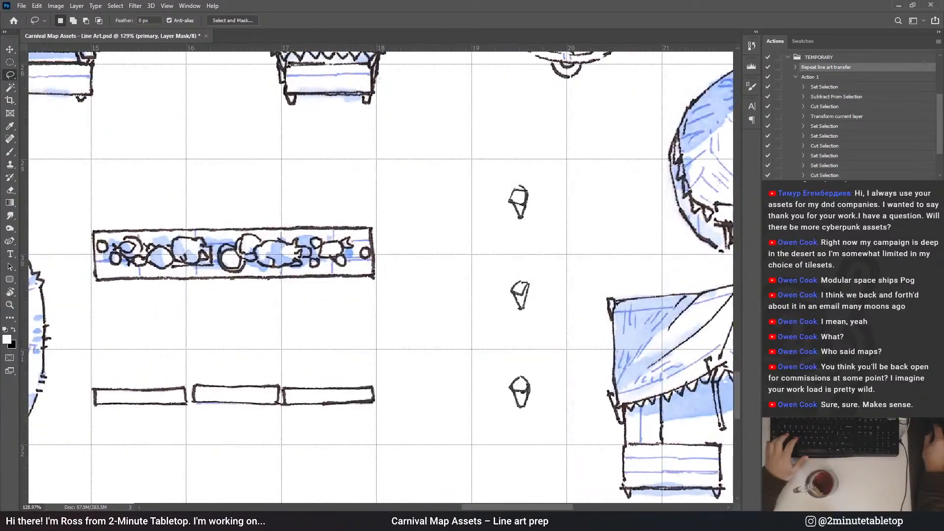
Start recording into Action 1 and lasso the three vertical bunting strings beside the large round tent
scroll(854, 114, down, 1)
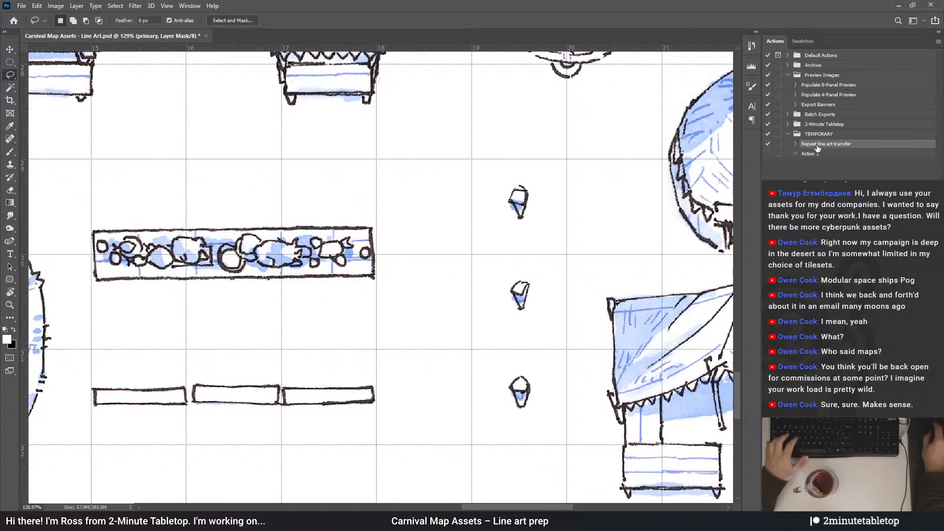
click(820, 155)
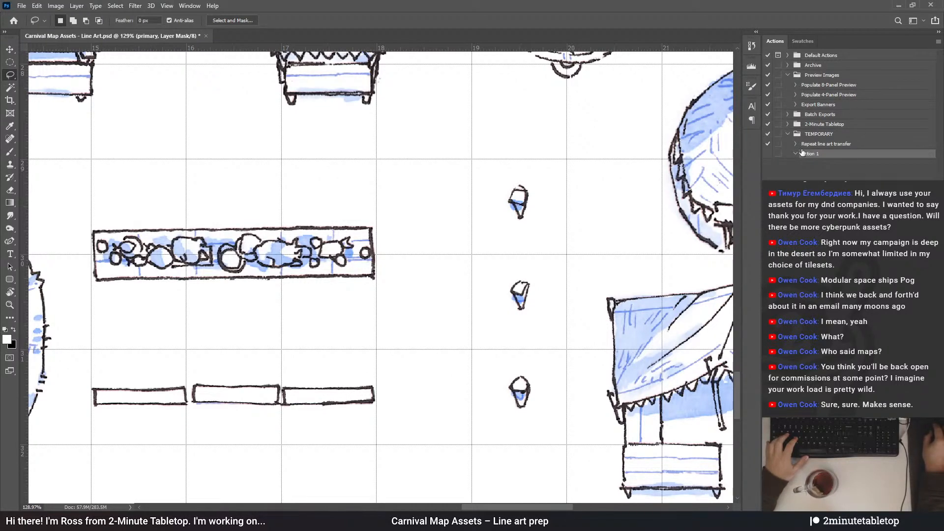
scroll(381, 276, up, 15)
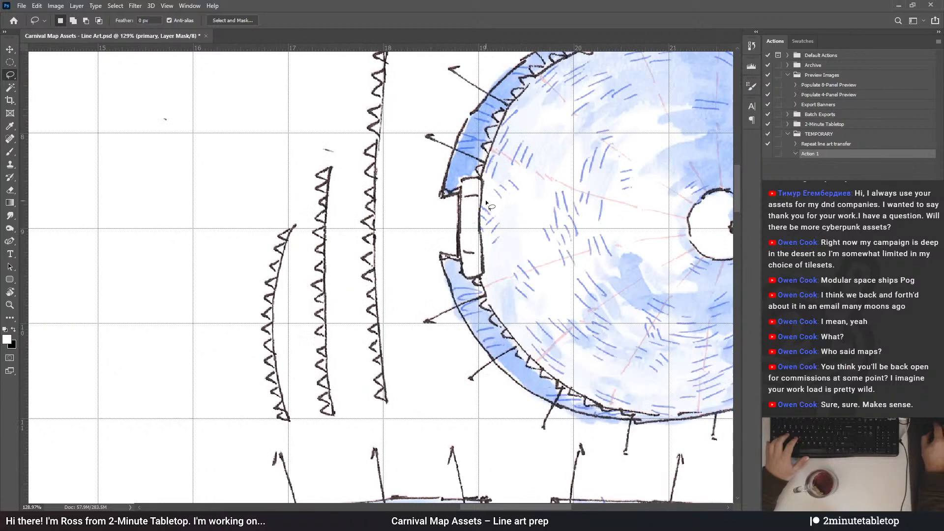
scroll(487, 202, down, 5)
scroll(486, 202, up, 4)
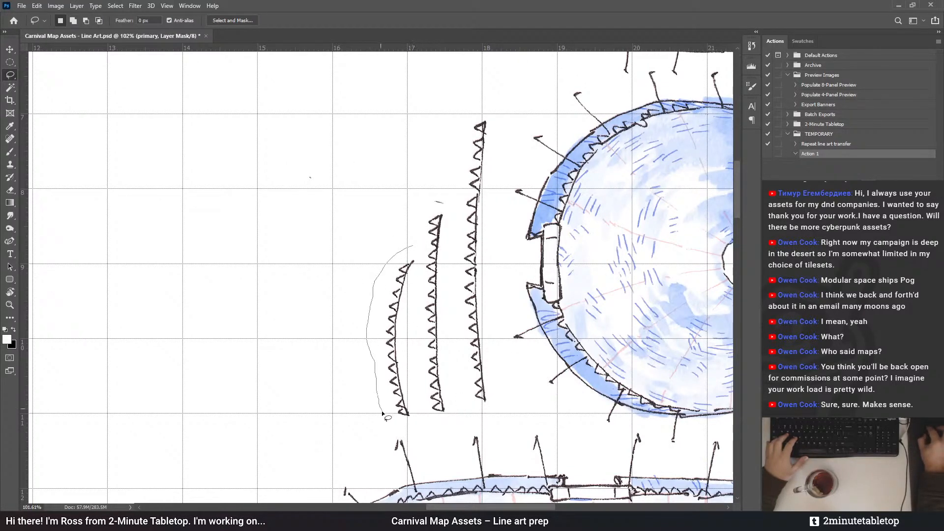
mouse_move(401, 428)
mouse_down()
mouse_move(494, 417)
mouse_move(500, 334)
mouse_up()
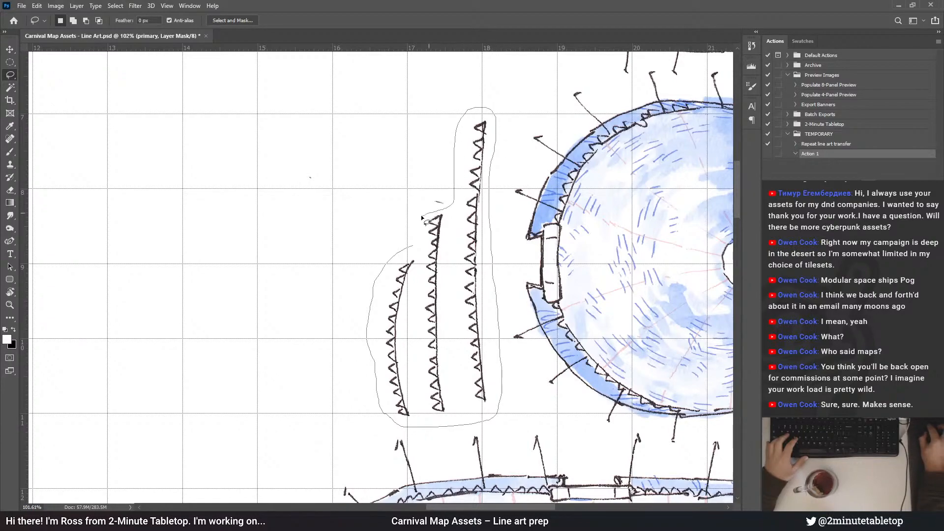
drag(421, 217, 422, 217)
Move the selected bunting strings down to the empty bottom area of the lower sheet, below the planks
scroll(422, 216, down, 8)
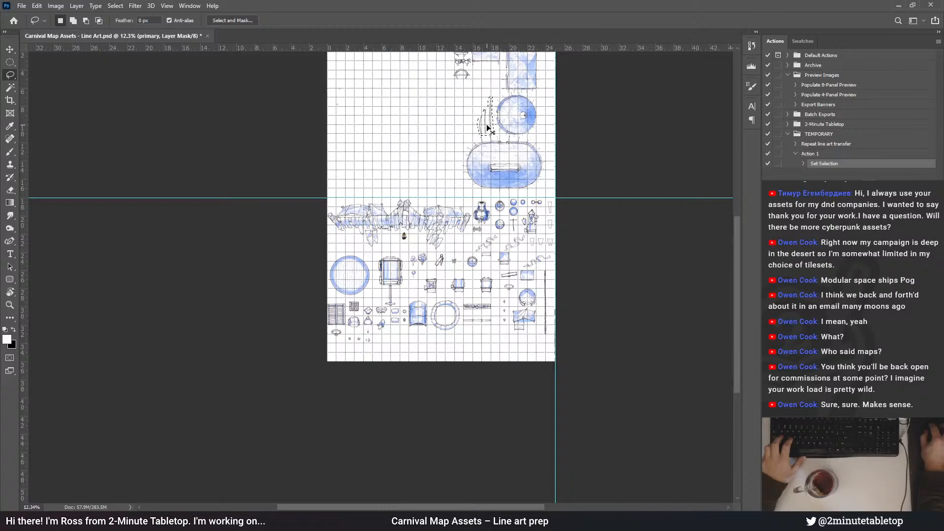
drag(486, 124, 486, 354)
scroll(486, 354, up, 7)
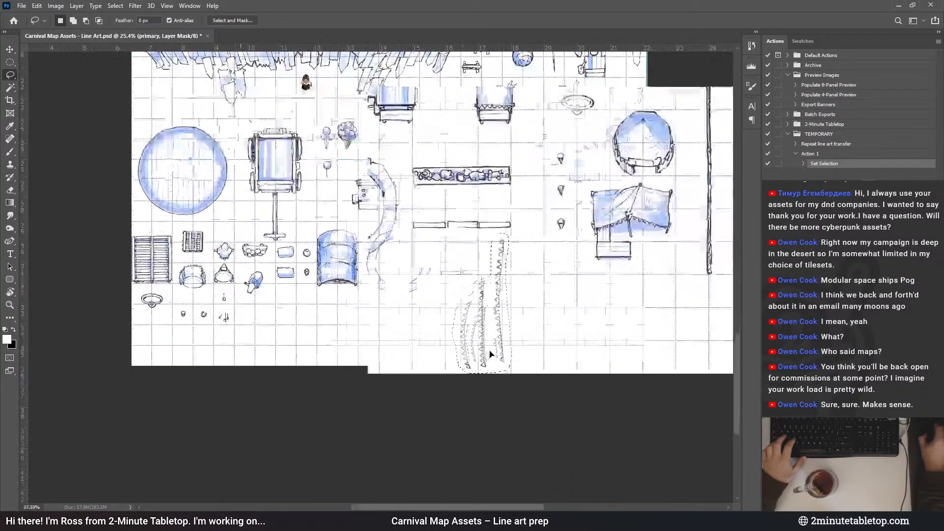
Rotate the three bunting strings -90° with Free Transform, place them below the barrel-roofed tent and stone ring, apply the transform and deselect
key(ctrl+t)
mouse_move(554, 330)
mouse_down()
mouse_move(544, 250)
mouse_move(524, 231)
mouse_move(488, 230)
mouse_up()
scroll(489, 230, up, 2)
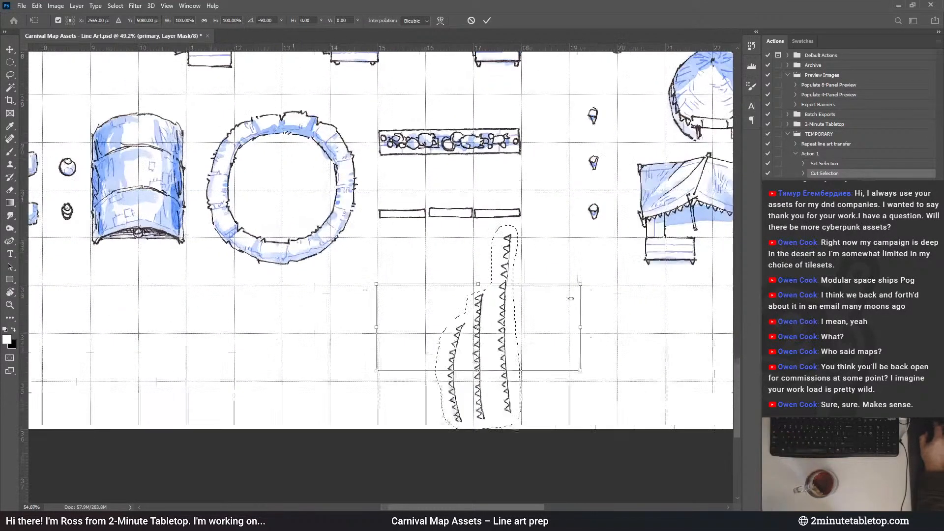
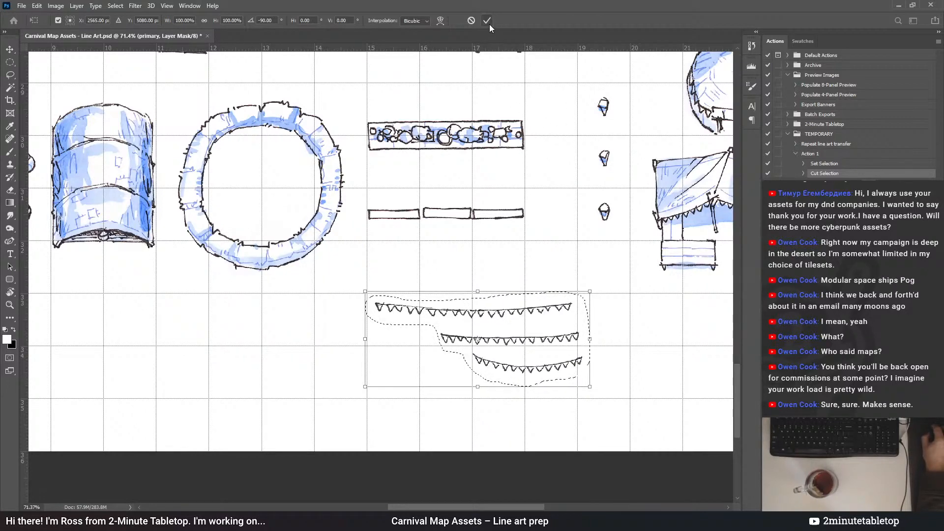
drag(445, 336, 140, 345)
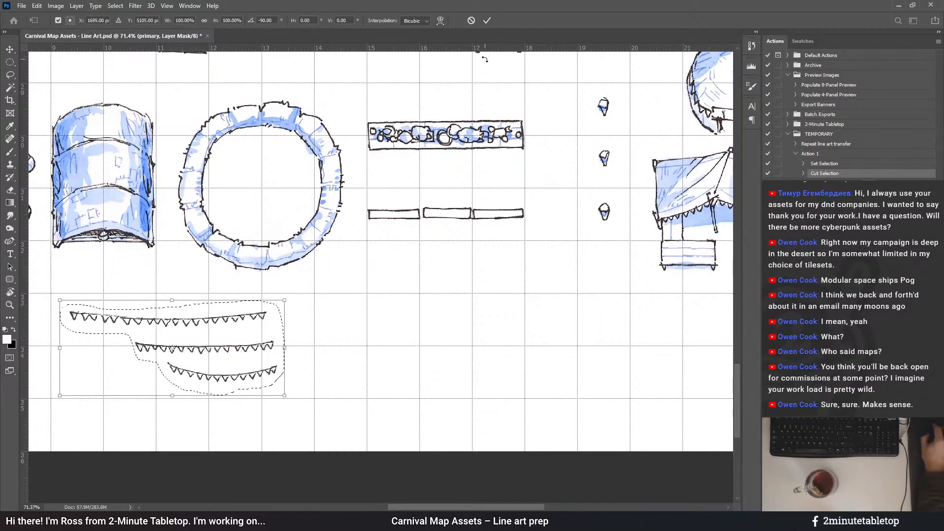
click(486, 20)
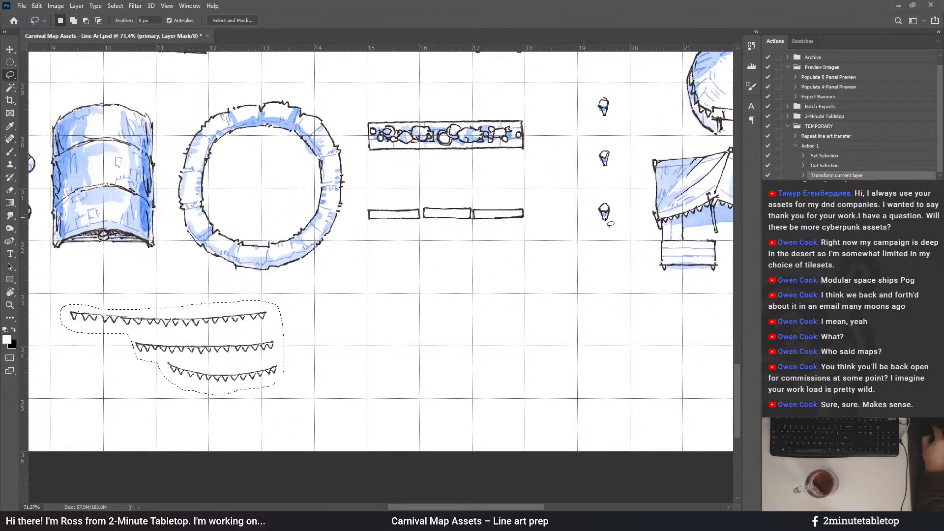
click(374, 331)
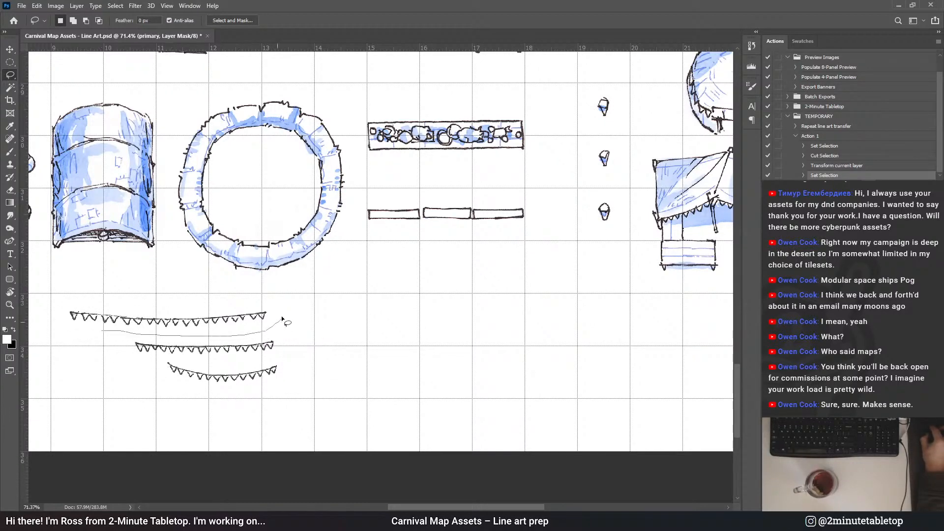
Lasso the longest bunting string and move it below the long pole, into row 33 between grid columns 20 and 25
drag(63, 326, 64, 326)
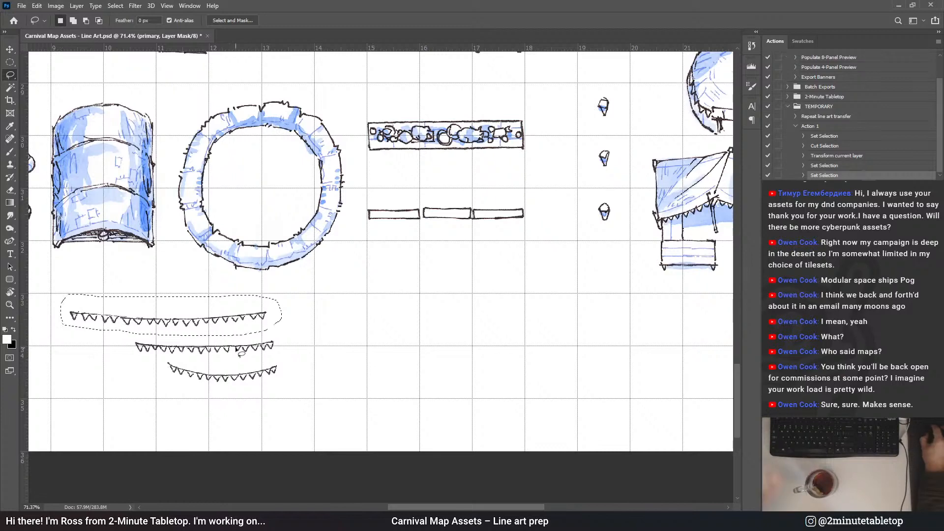
scroll(176, 247, down, 3)
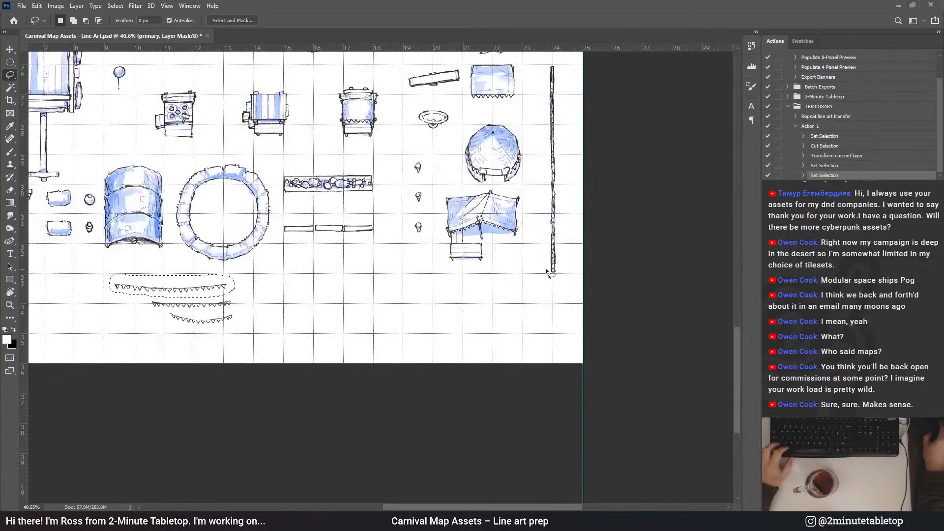
scroll(558, 287, up, 3)
scroll(560, 286, up, 2)
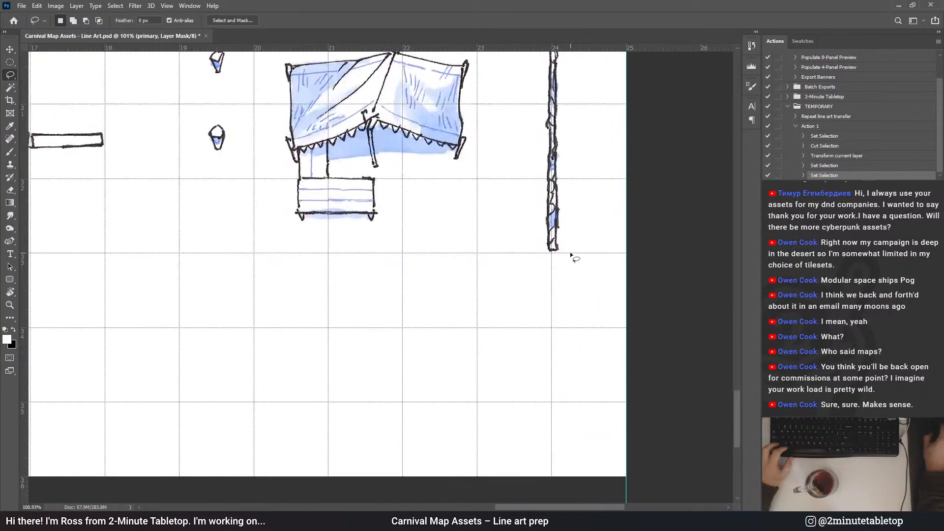
scroll(422, 302, down, 4)
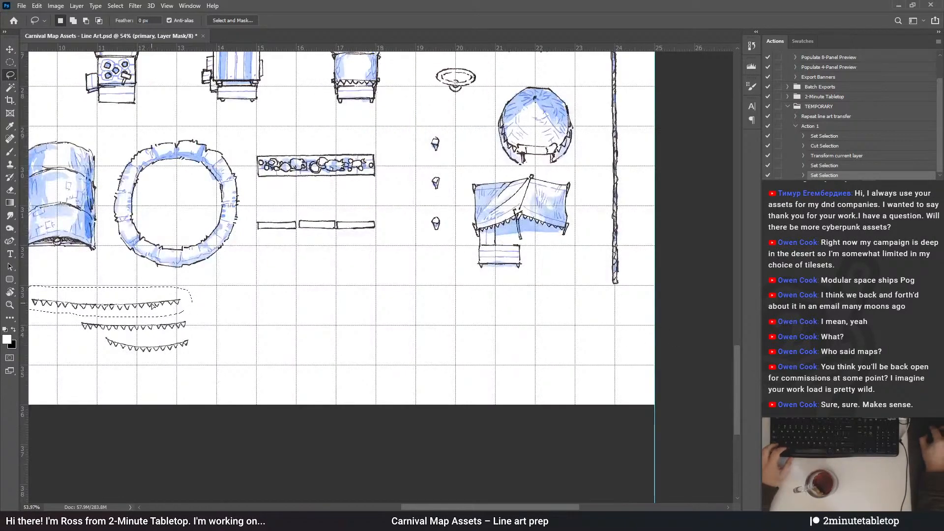
drag(151, 306, 608, 308)
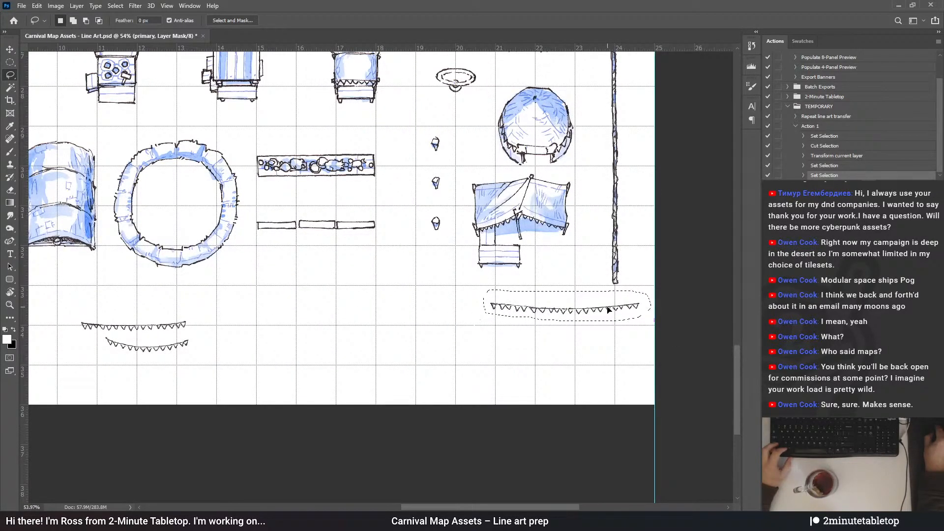
scroll(634, 315, up, 3)
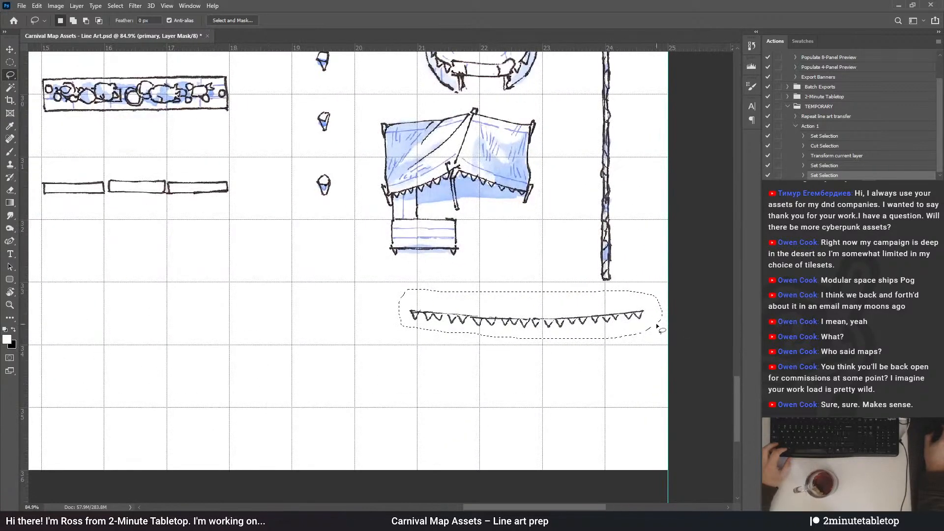
drag(638, 320, 634, 322)
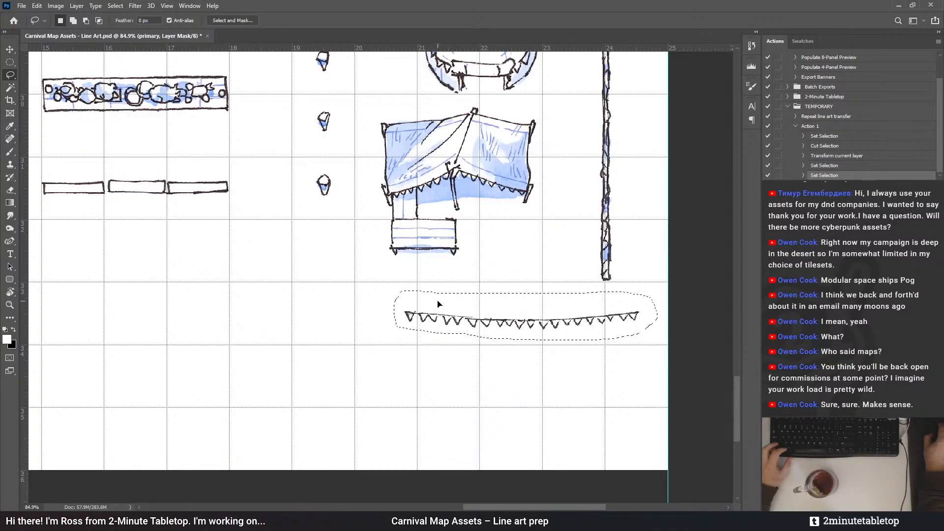
Stretch the longest bunting string to 107.74% width with Free Transform, apply it and deselect
key(ctrl+t)
drag(391, 315, 374, 316)
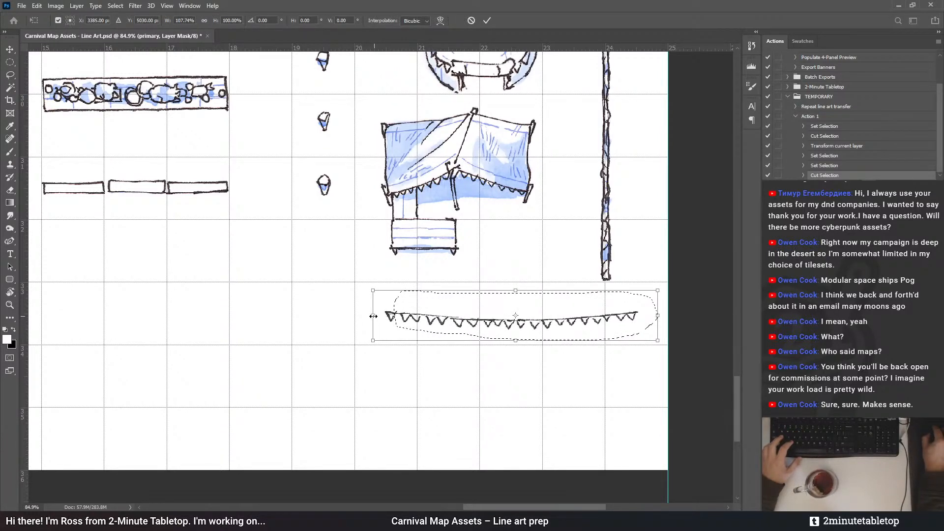
click(486, 20)
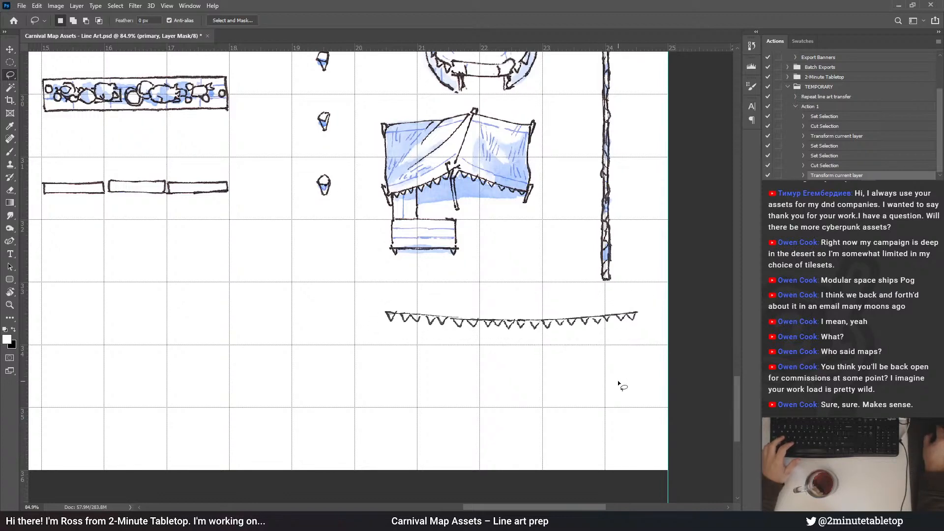
key(ctrl+d)
Lasso the middle-length bunting string and move it directly below the longest one, into row 34
scroll(616, 222, down, 3)
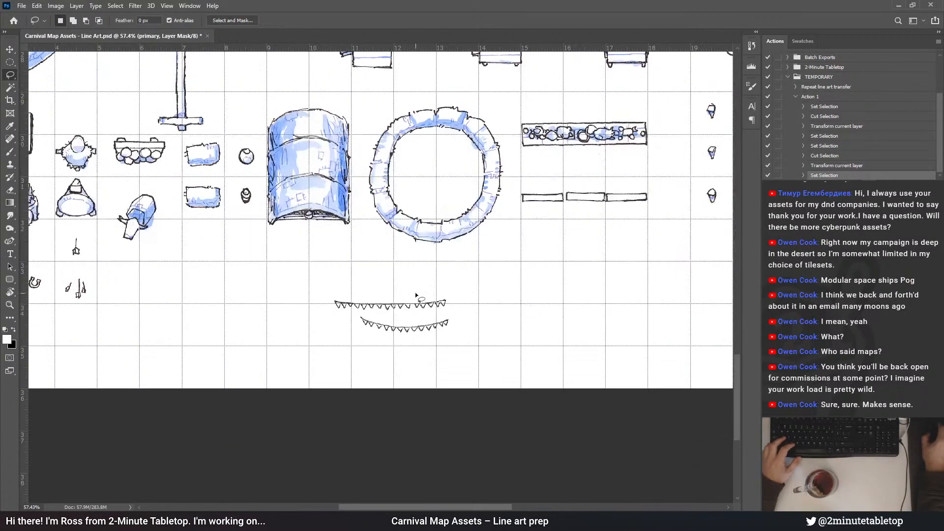
scroll(516, 302, up, 1)
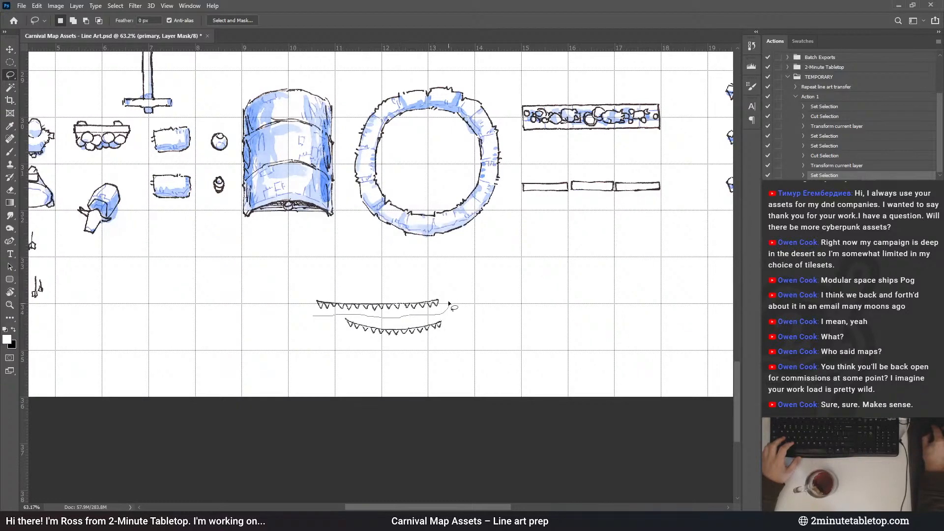
drag(313, 294, 314, 295)
scroll(315, 300, down, 4)
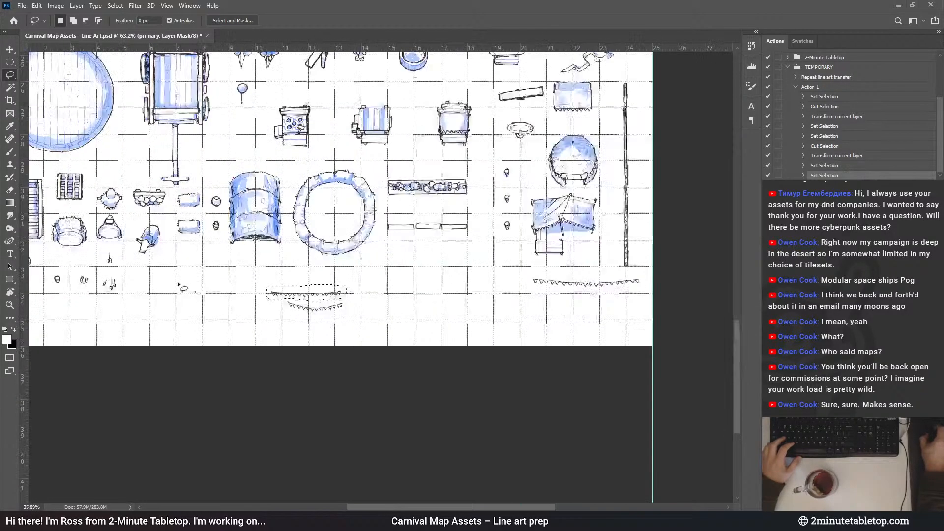
scroll(206, 318, up, 3)
drag(170, 303, 588, 325)
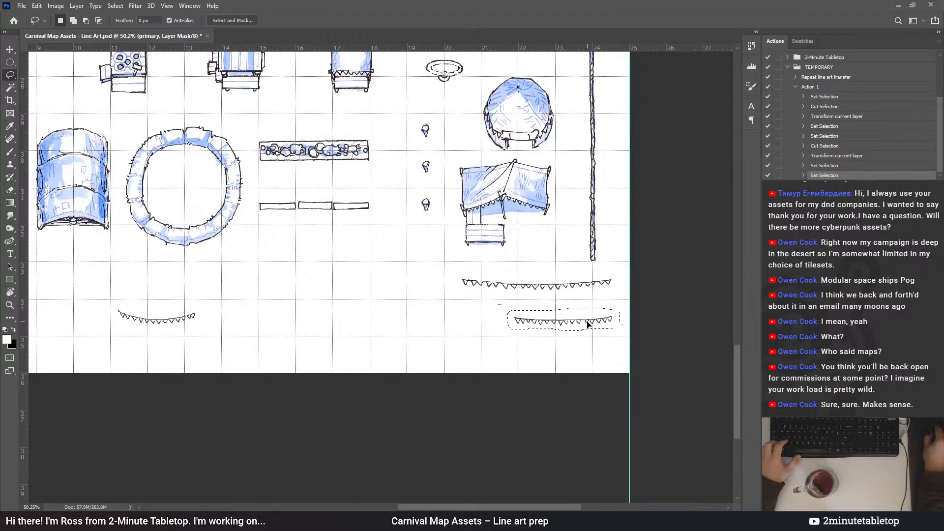
Stretch the middle-length bunting string to 112.23% width with Free Transform, apply it and deselect
scroll(588, 325, up, 5)
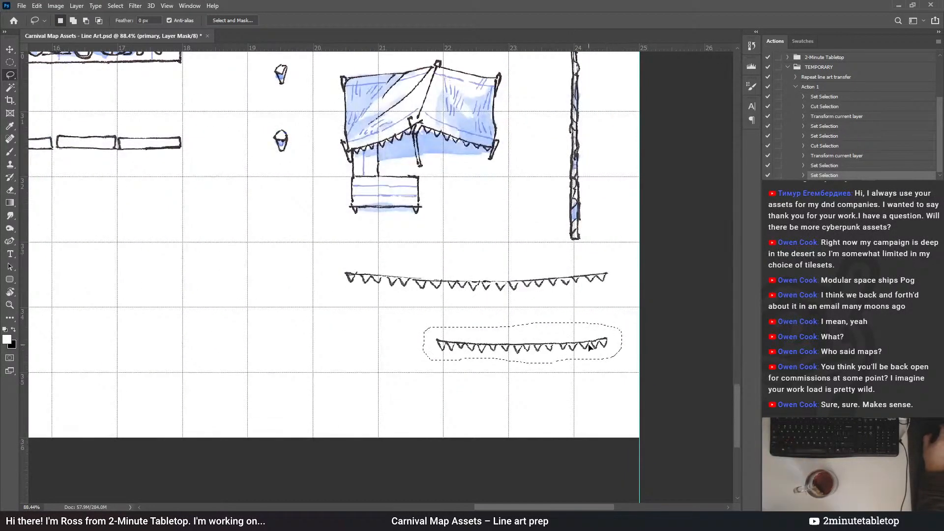
key(ctrl+t)
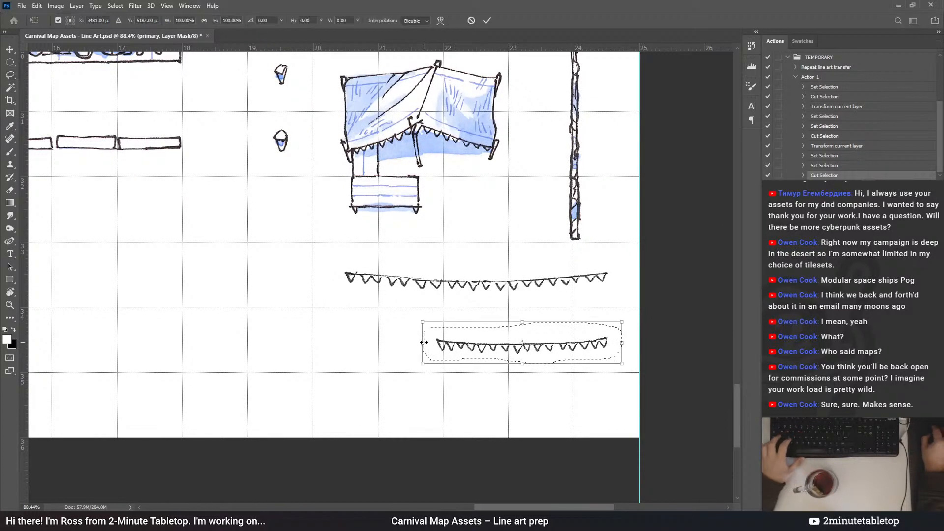
drag(422, 342, 398, 341)
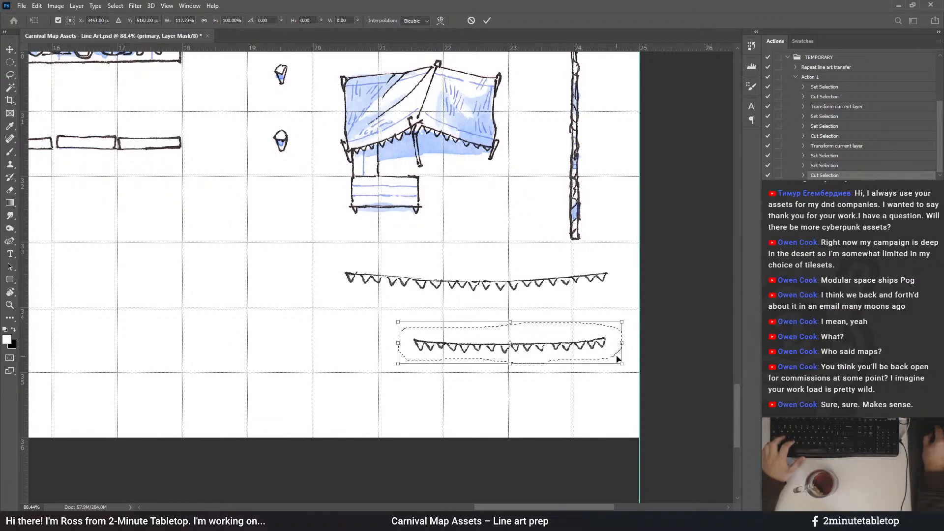
key(Return)
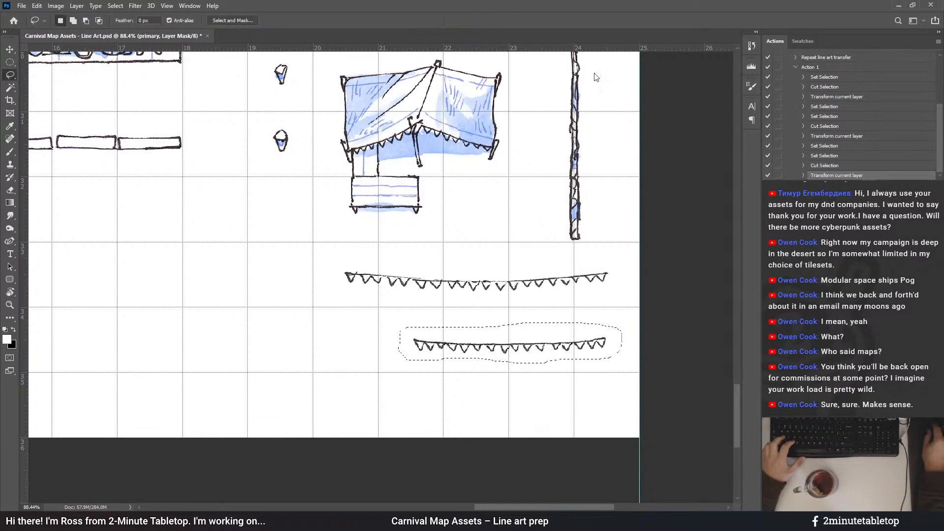
key(ctrl+d)
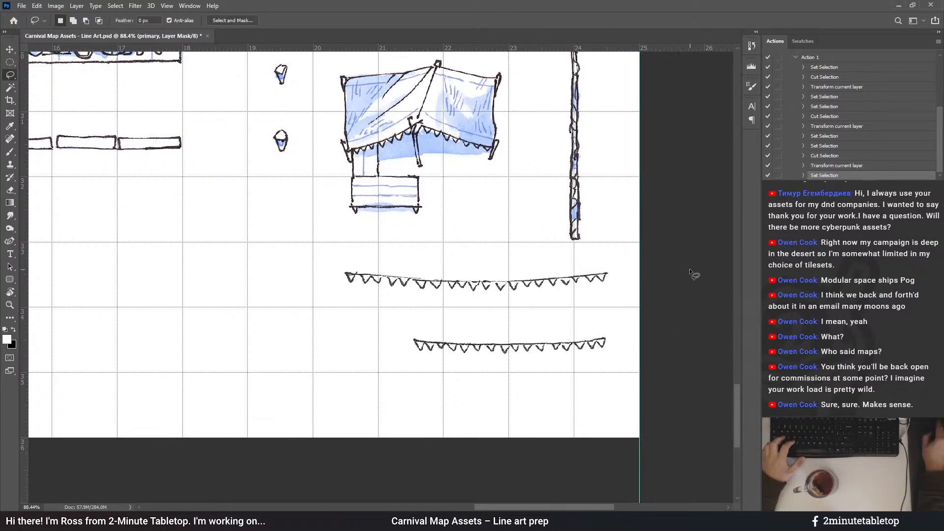
Lasso the shortest bunting string and move it below the other two, into row 35 near the sheet's corner
scroll(720, 268, down, 4)
scroll(372, 294, up, 2)
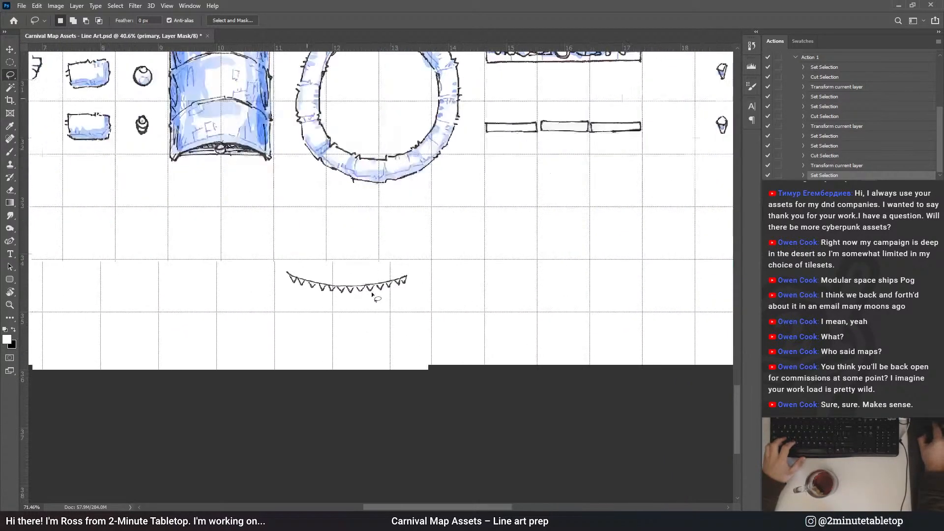
scroll(372, 293, up, 2)
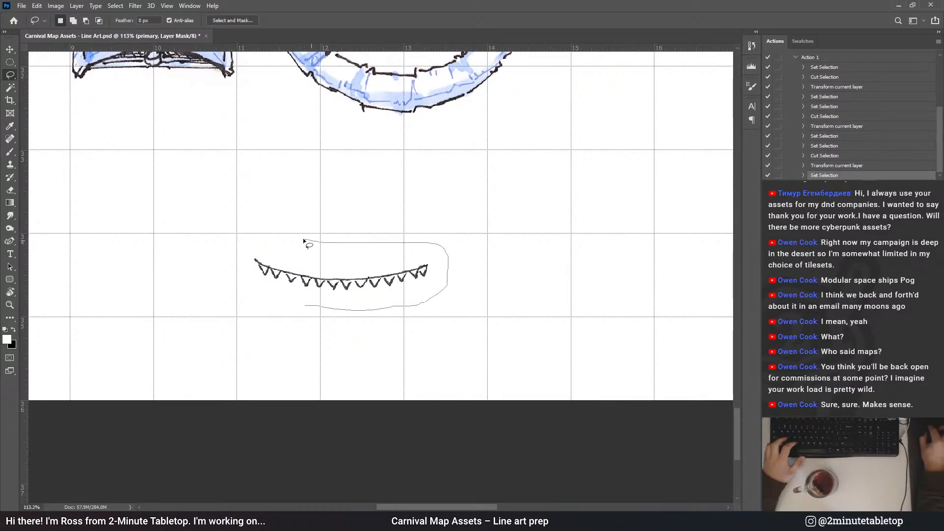
drag(244, 286, 503, 297)
scroll(206, 268, down, 4)
Free Transform the shortest bunting string to 98.10% width, 92.98% height and -1.28° rotation within row 35, apply it and deselect
key(ctrl+t)
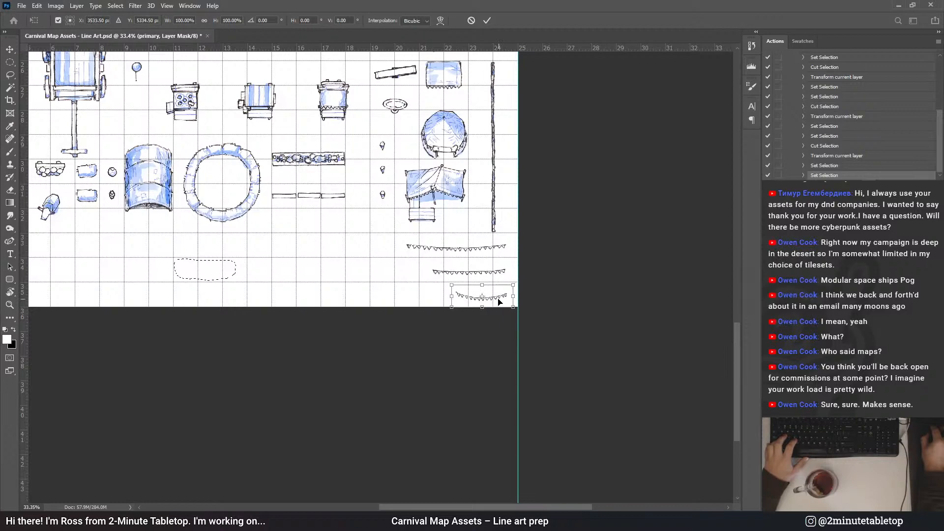
scroll(498, 302, up, 5)
drag(492, 354, 490, 360)
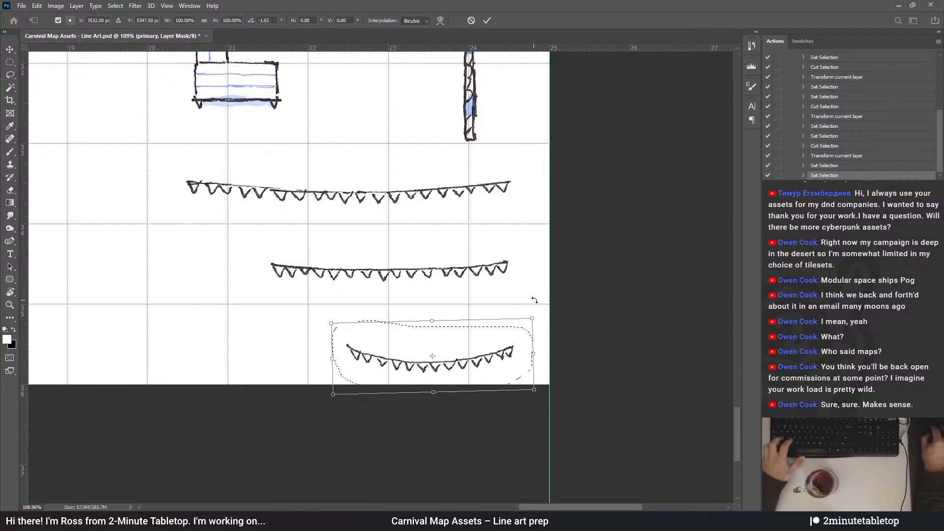
drag(532, 297, 529, 294)
drag(503, 360, 501, 356)
drag(331, 318, 334, 322)
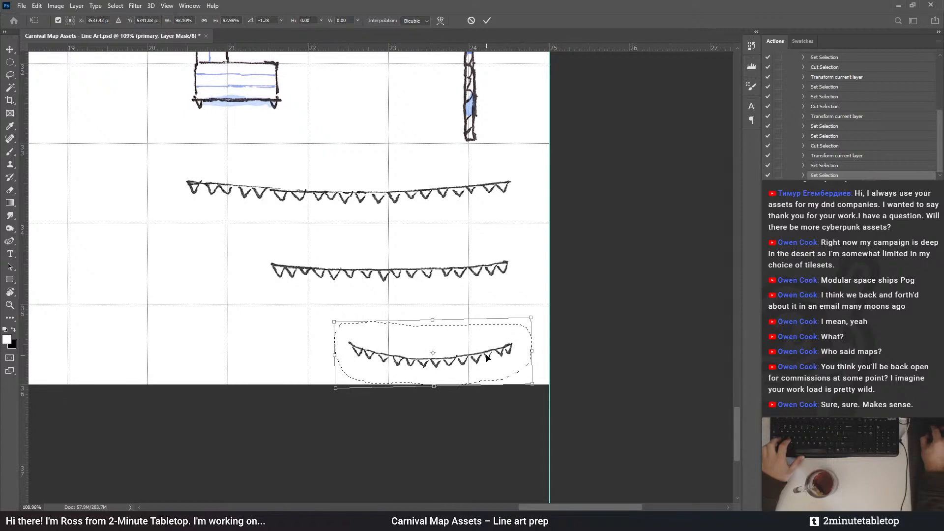
drag(486, 358, 486, 356)
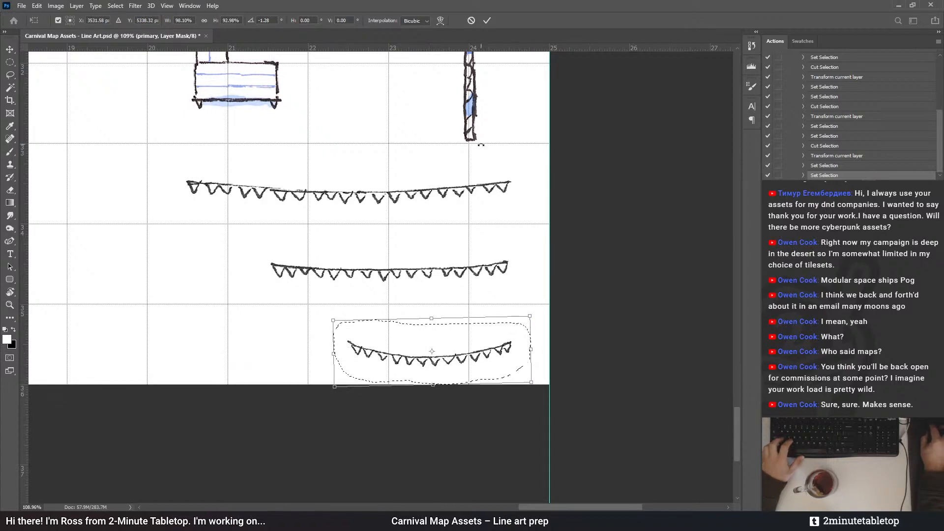
click(487, 20)
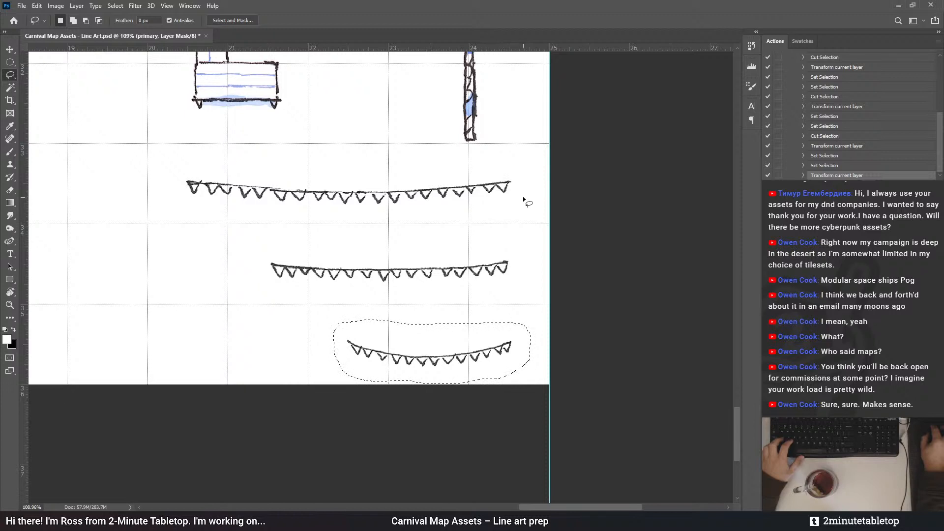
key(ctrl+d)
Collapse Action 1 in the TEMPORARY set and select the Repeat line art transfer action
scroll(869, 154, up, 3)
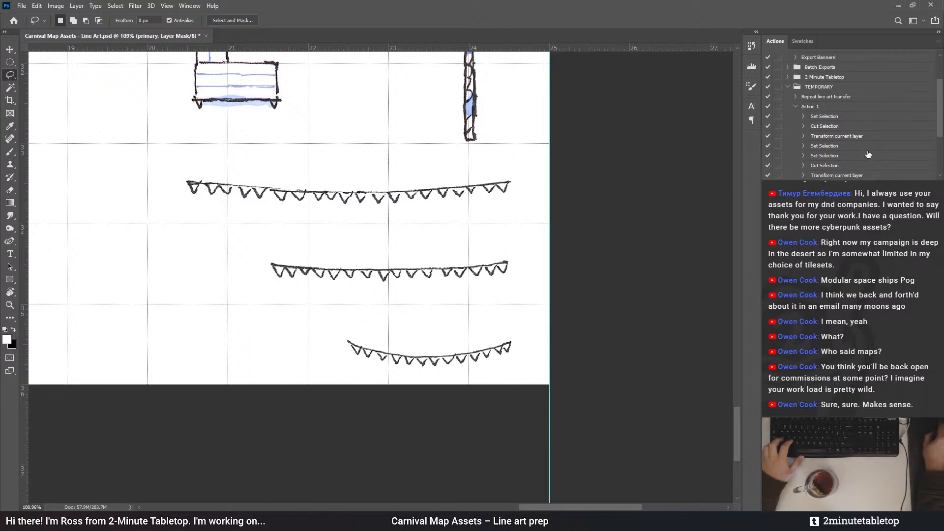
click(796, 106)
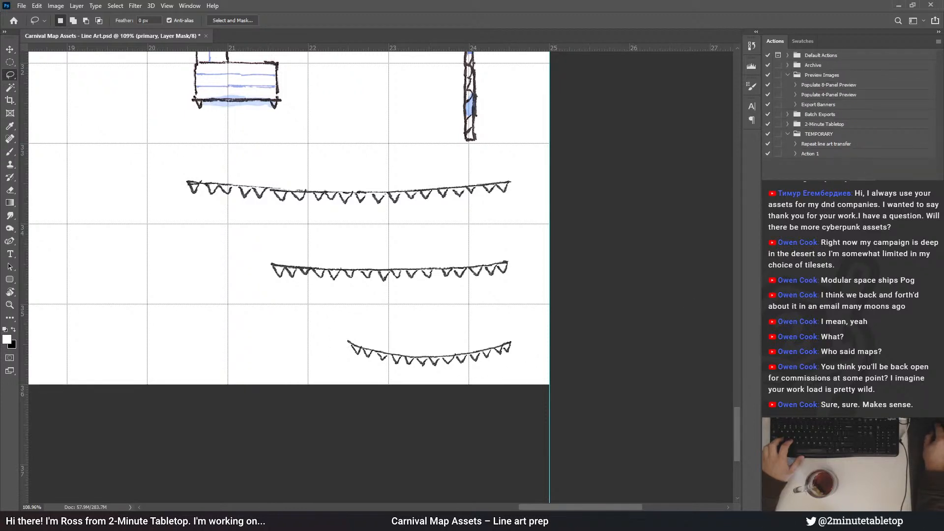
click(863, 146)
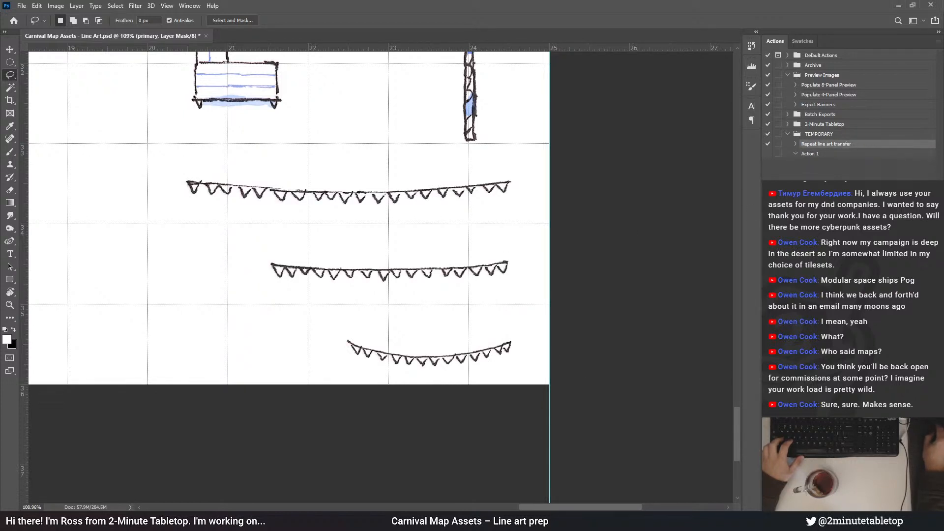
Extend the canvas horizontally to 40 grid squares wide, adding blank space beside the existing assets, and save the document
scroll(342, 120, down, 6)
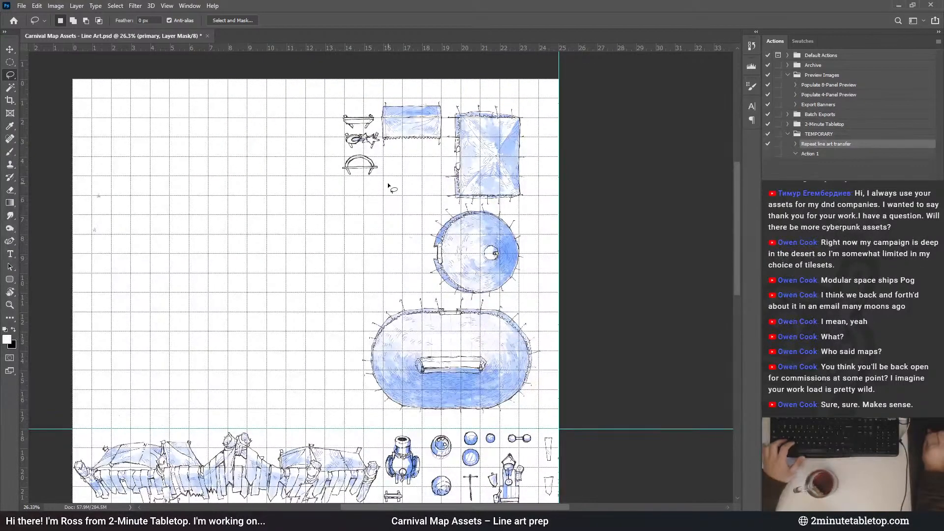
scroll(532, 153, down, 2)
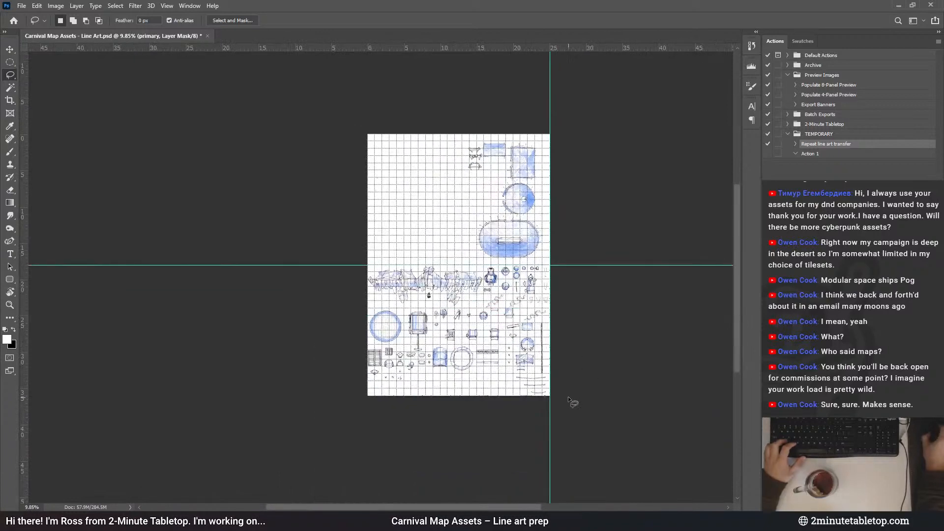
scroll(571, 402, up, 2)
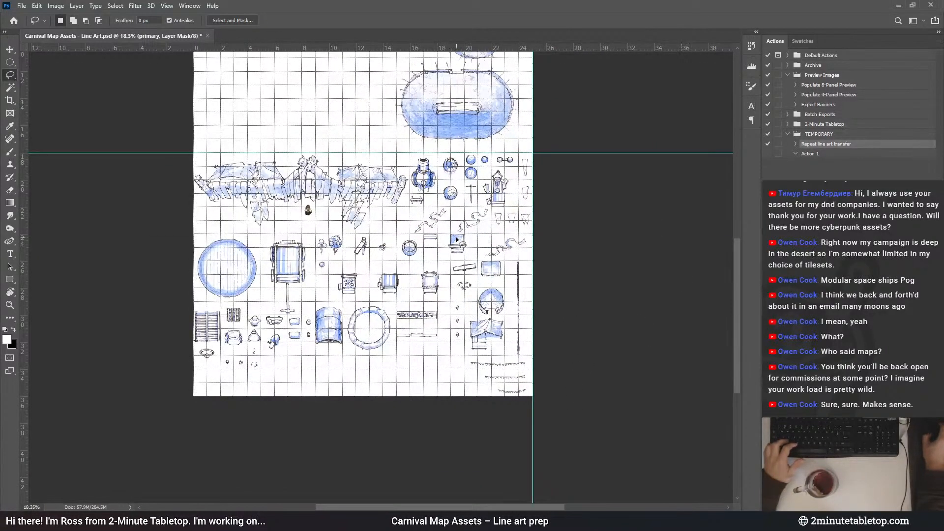
scroll(491, 255, down, 2)
scroll(552, 244, up, 1)
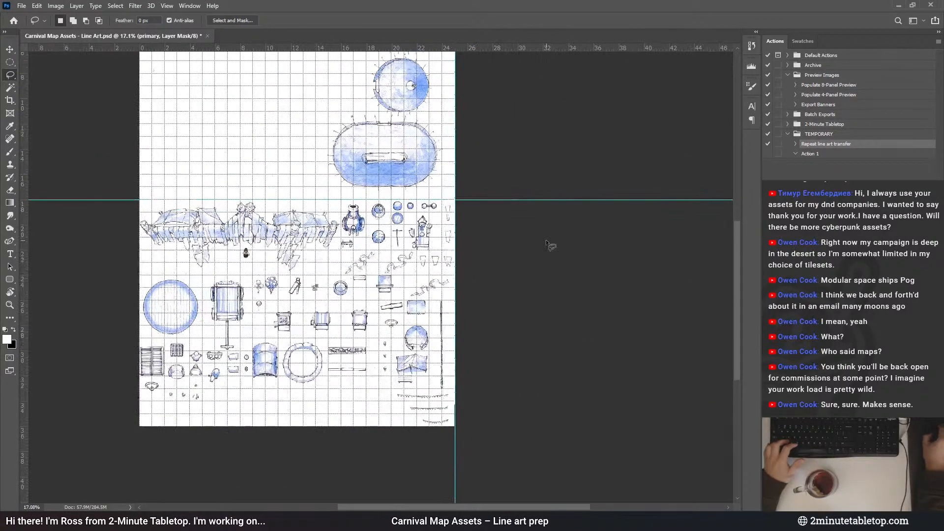
scroll(545, 264, down, 1)
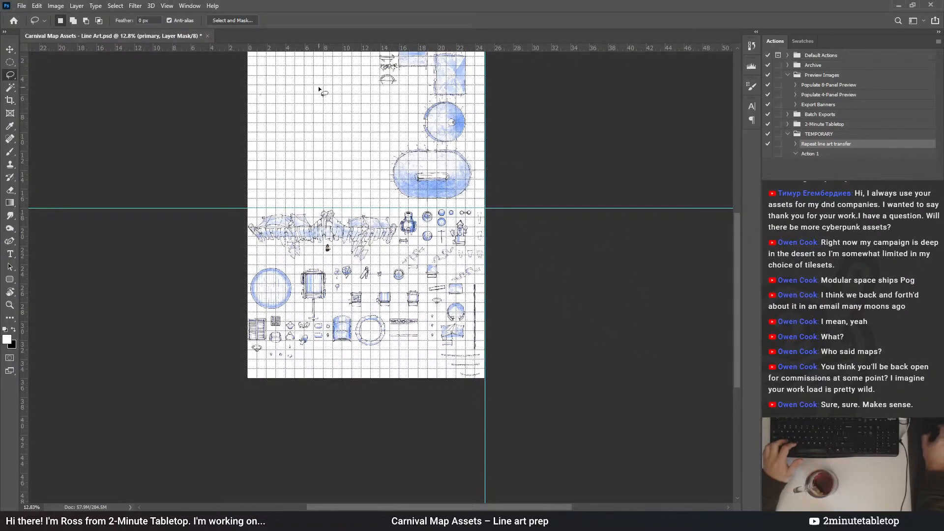
scroll(388, 122, up, 1)
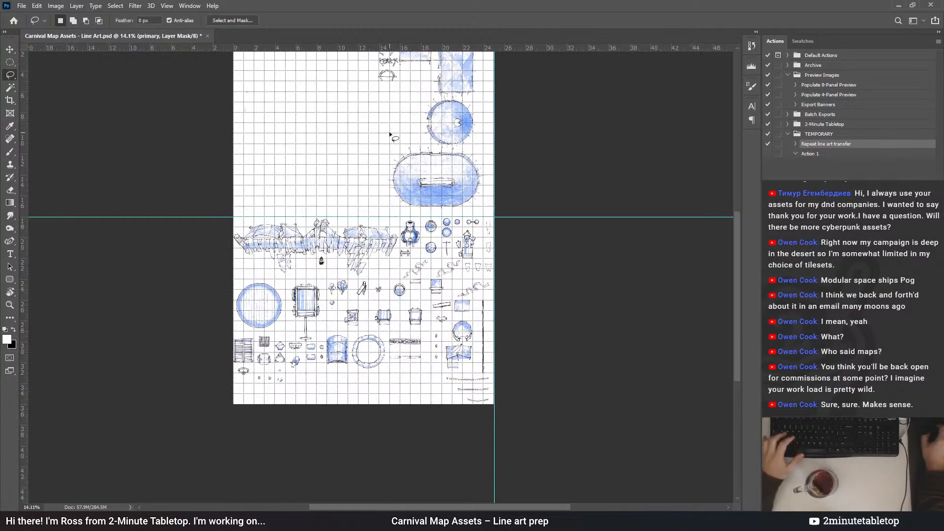
scroll(388, 131, up, 1)
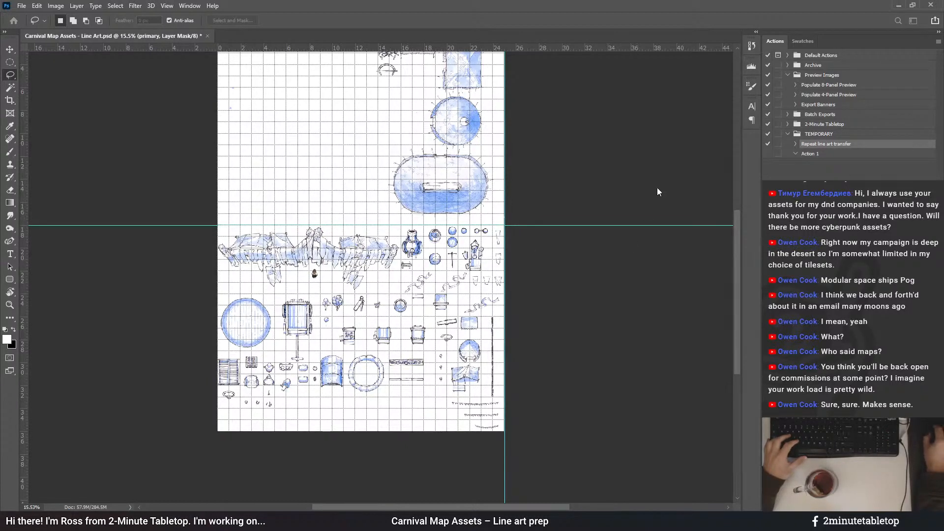
key(Return)
scroll(670, 216, up, 1)
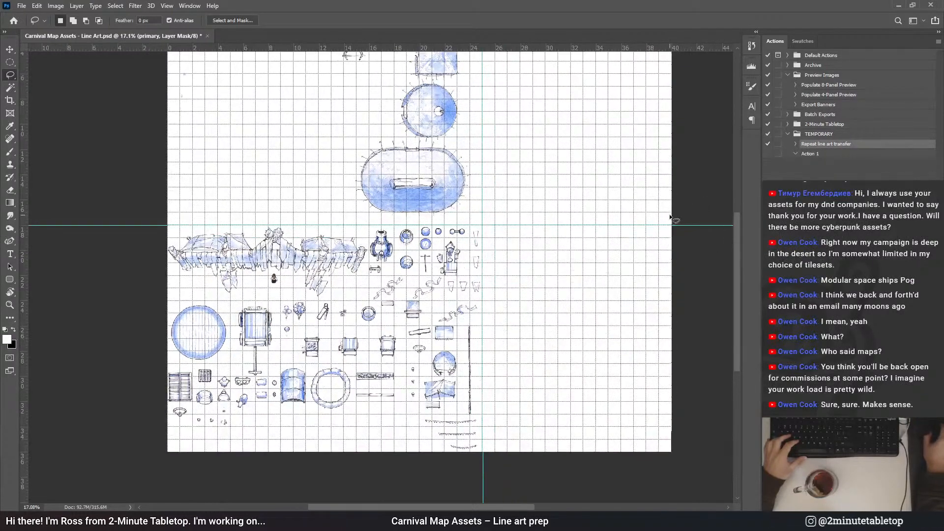
scroll(432, 225, up, 4)
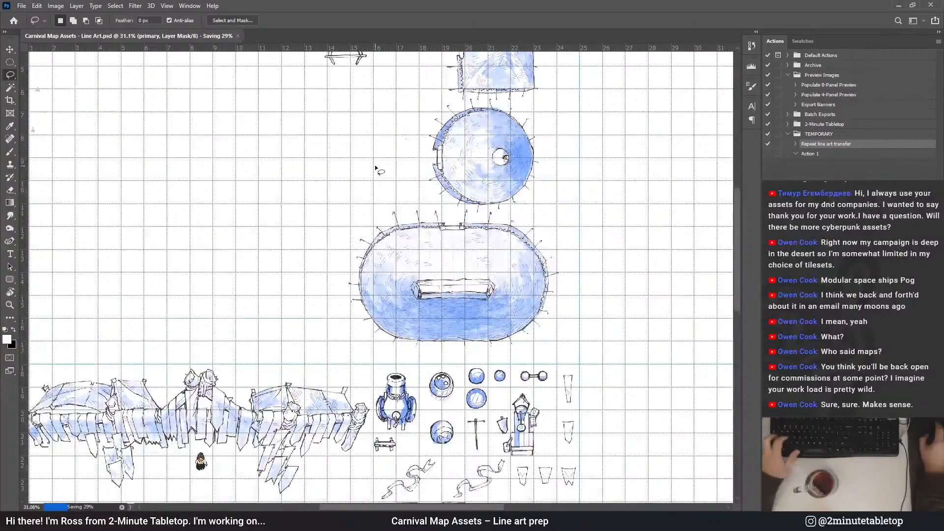
Move the character token from below the carnival entrance into the blank canvas area, near column 31
scroll(465, 216, up, 4)
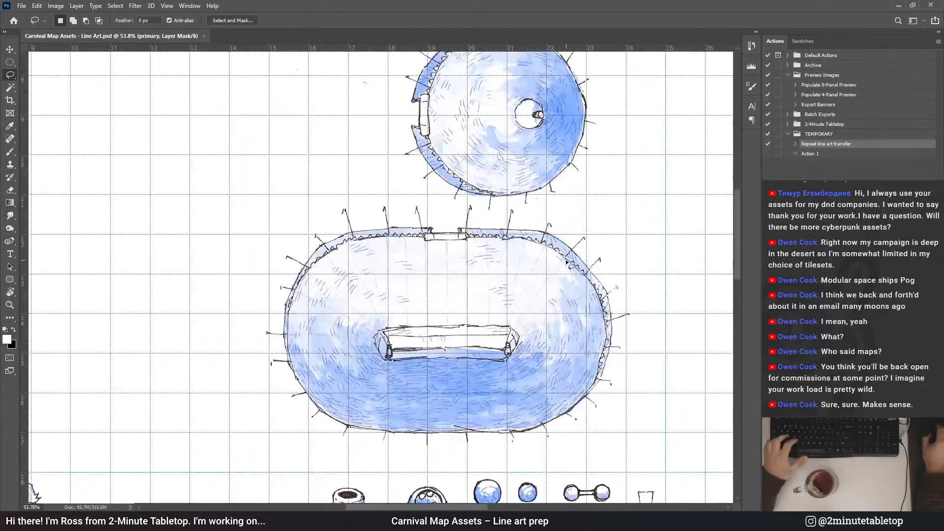
scroll(450, 138, down, 6)
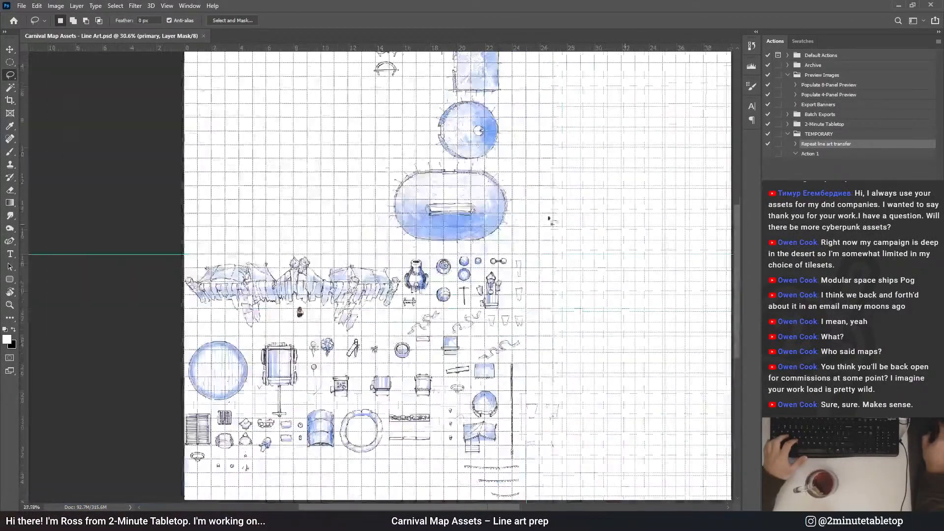
click(7, 50)
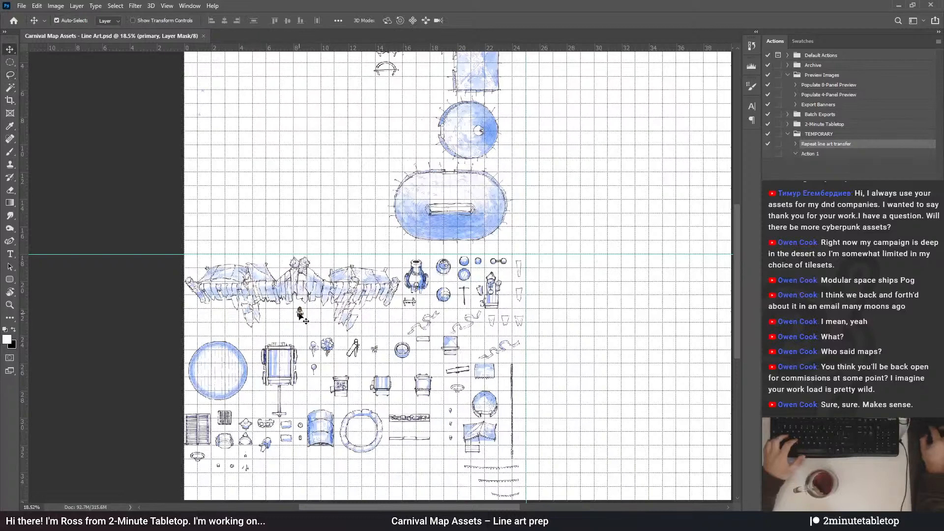
drag(323, 317, 631, 343)
scroll(639, 343, up, 3)
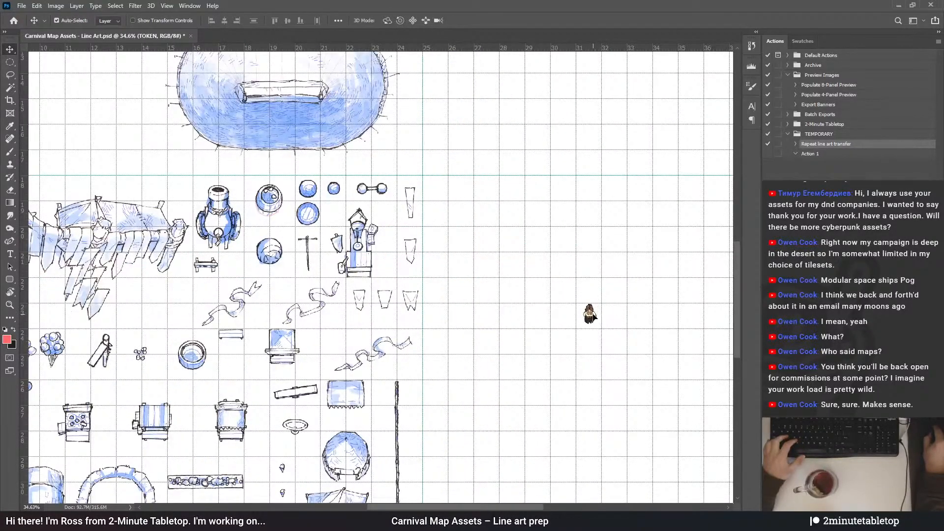
scroll(620, 403, down, 3)
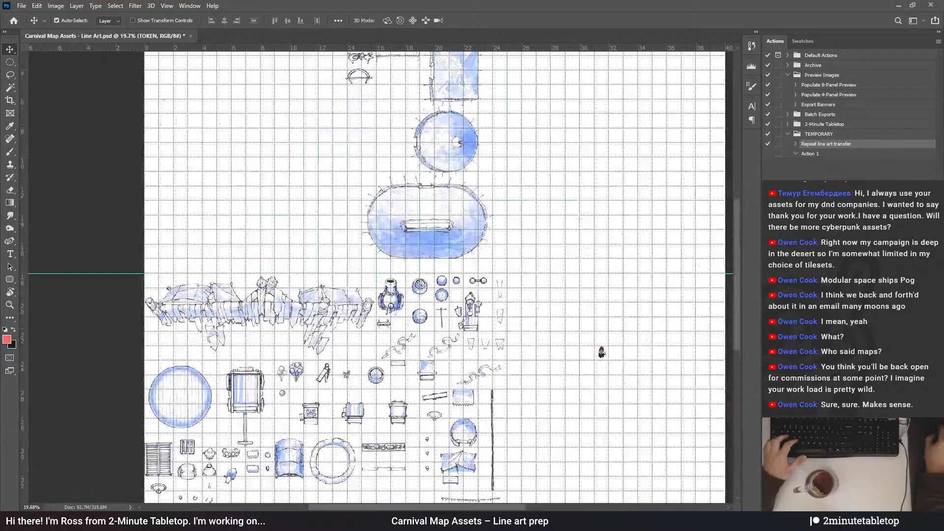
Make the primary layer active and lasso the large oval tent with its guy ropes
key(alt+[)
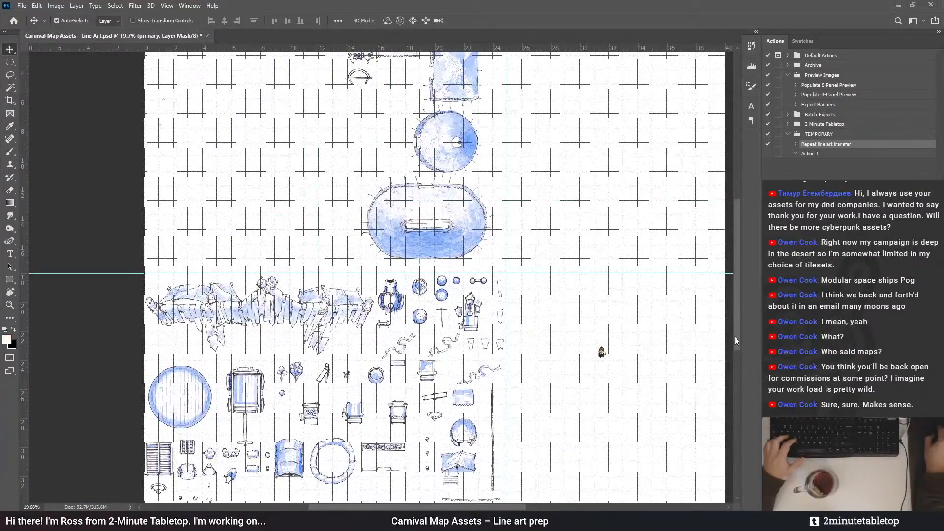
click(10, 75)
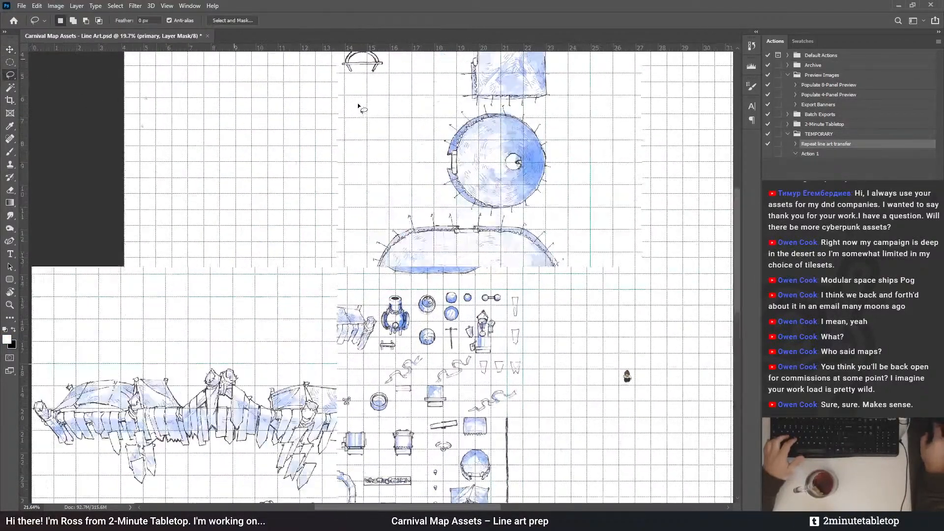
scroll(408, 221, up, 4)
scroll(406, 252, up, 2)
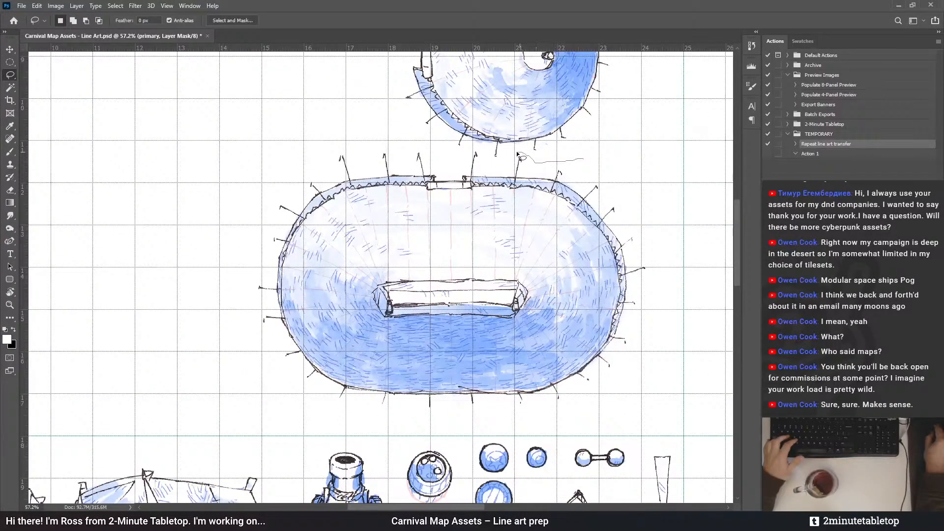
mouse_move(485, 150)
mouse_down()
mouse_move(448, 158)
mouse_move(342, 148)
mouse_up()
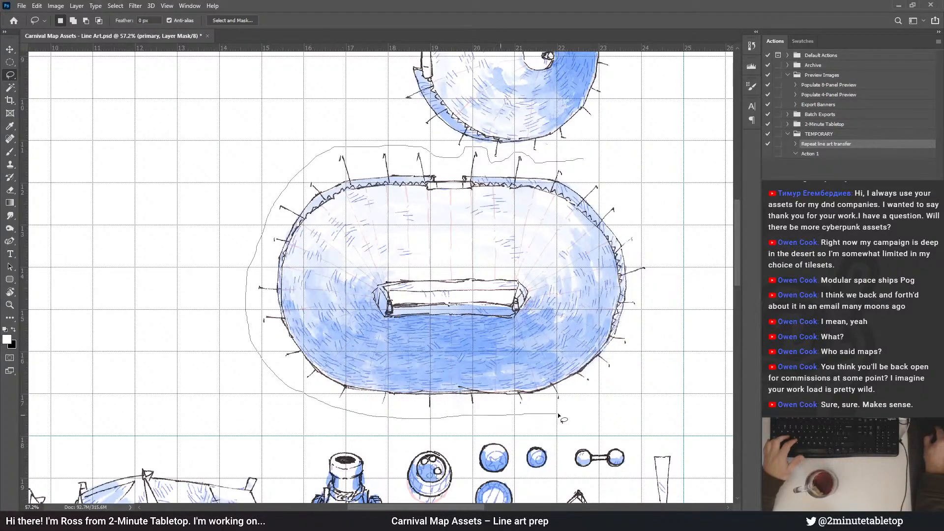
mouse_move(620, 409)
mouse_down()
mouse_move(654, 374)
mouse_move(666, 303)
mouse_up()
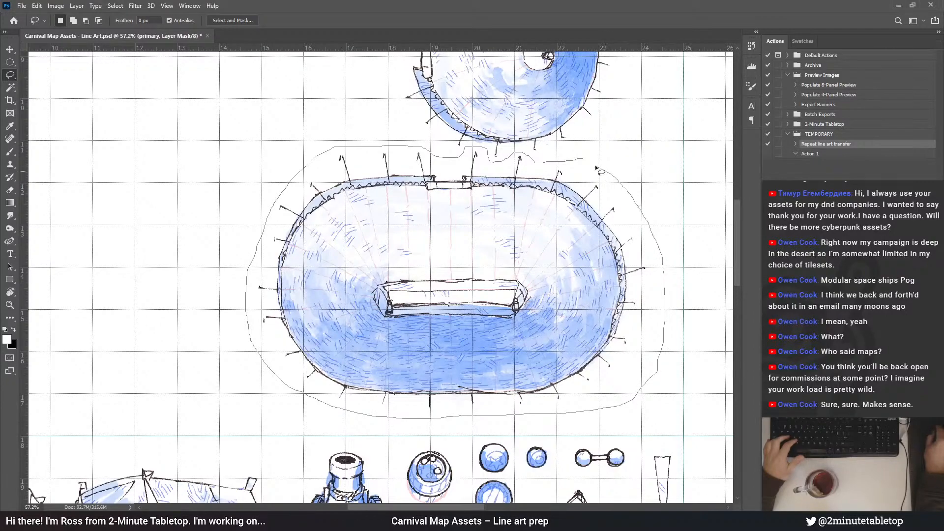
drag(597, 169, 590, 162)
scroll(366, 208, down, 5)
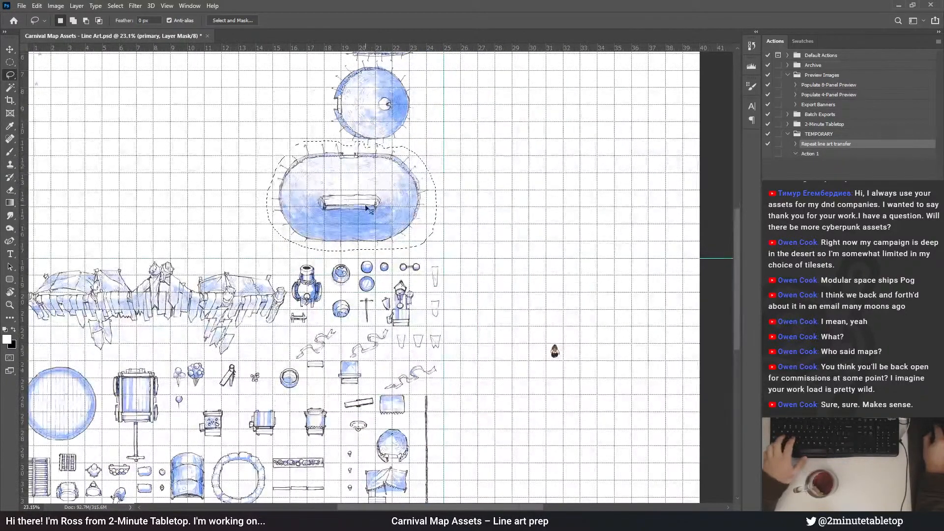
Move the oval tent's line art into the blank canvas area and turn it upside down by rotating it 180° with Free Transform
drag(367, 208, 571, 204)
key(ctrl+t)
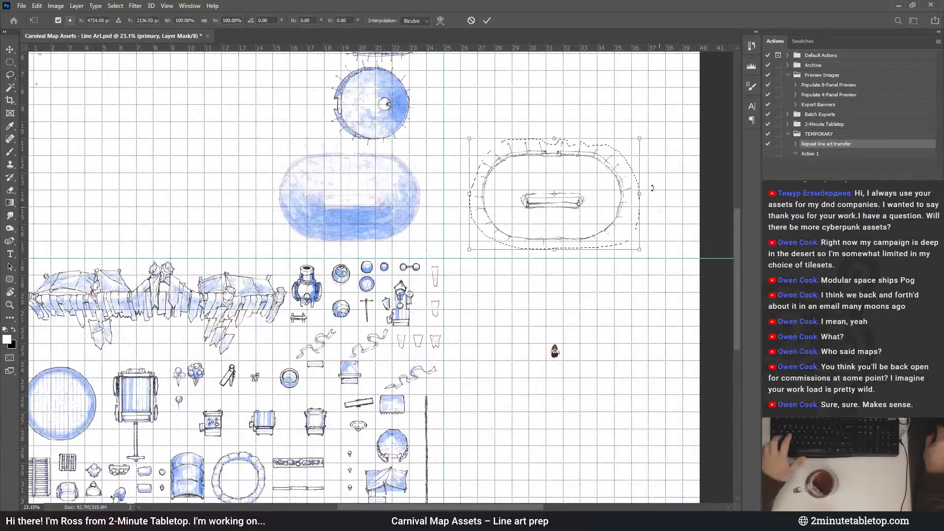
drag(652, 187, 456, 199)
scroll(535, 76, down, 2)
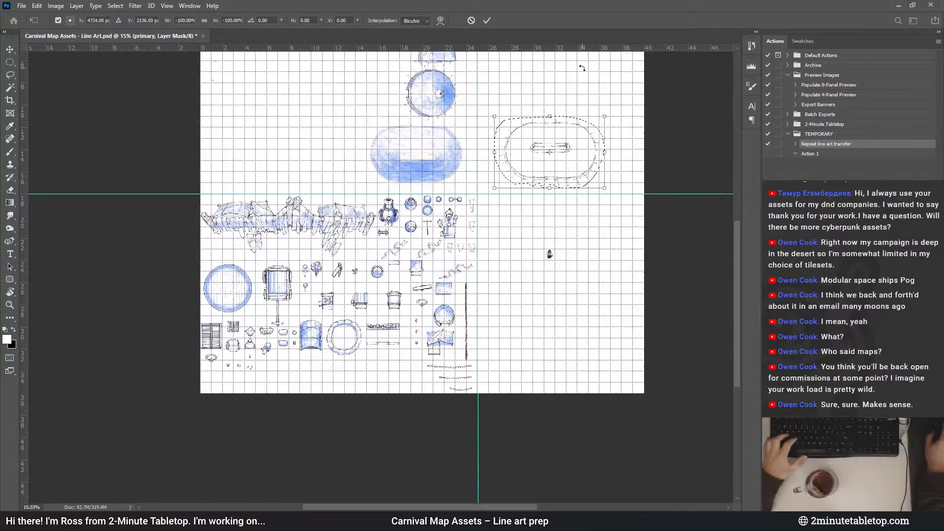
scroll(605, 165, up, 2)
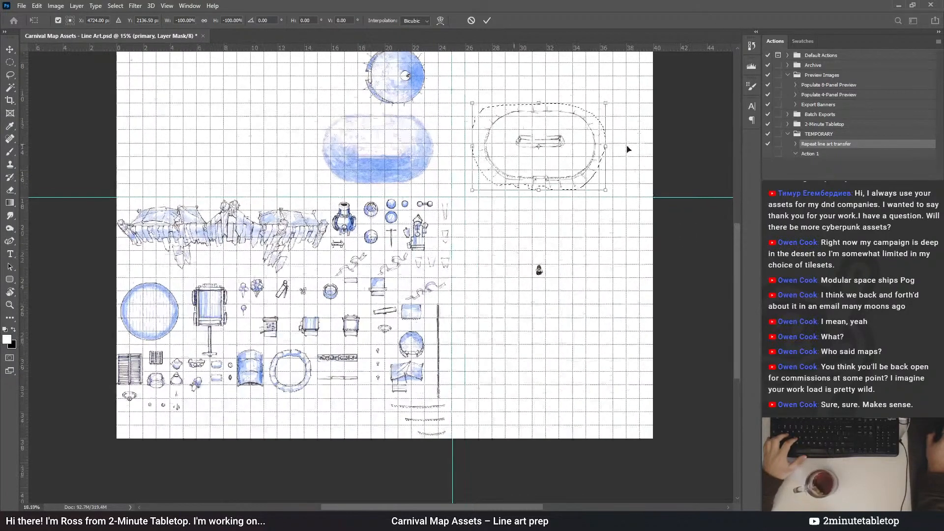
Move the oval tent's line art down so its entrance sits directly above the character token
scroll(659, 358, up, 1)
drag(522, 97, 508, 259)
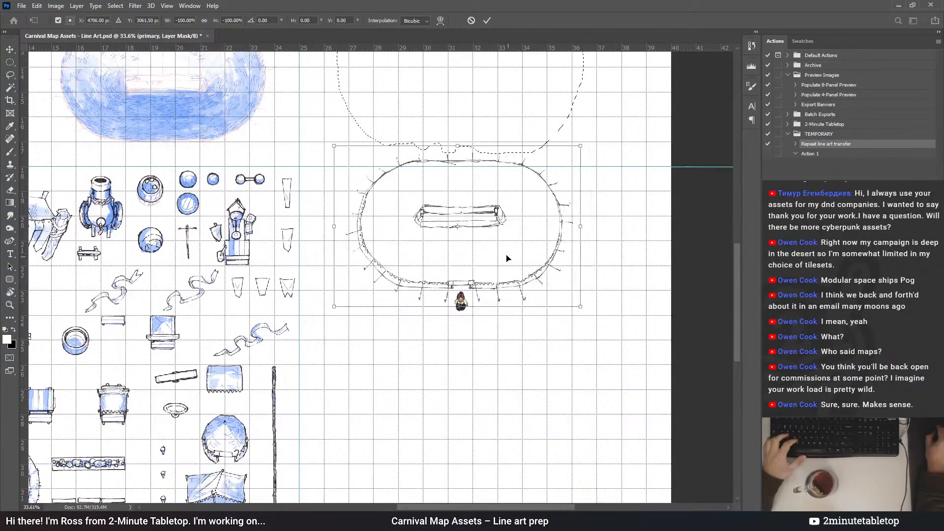
scroll(481, 290, up, 4)
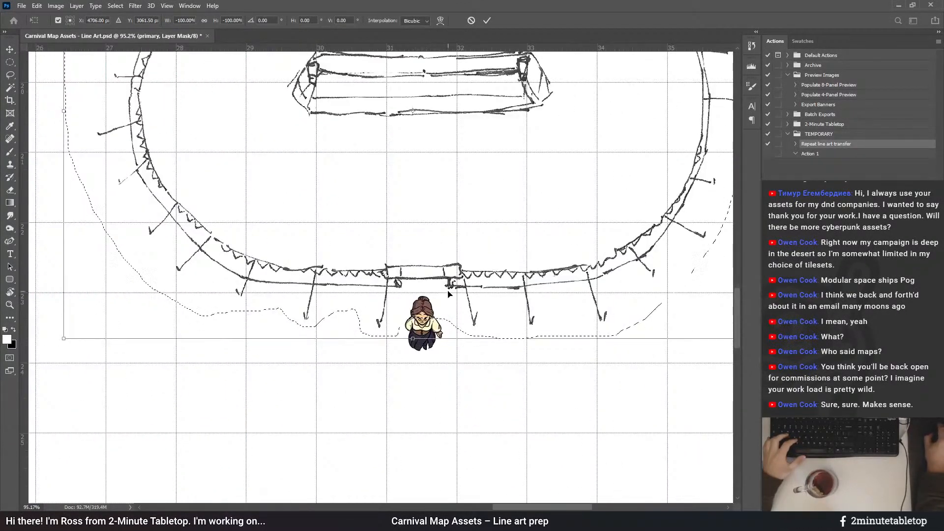
scroll(447, 294, down, 3)
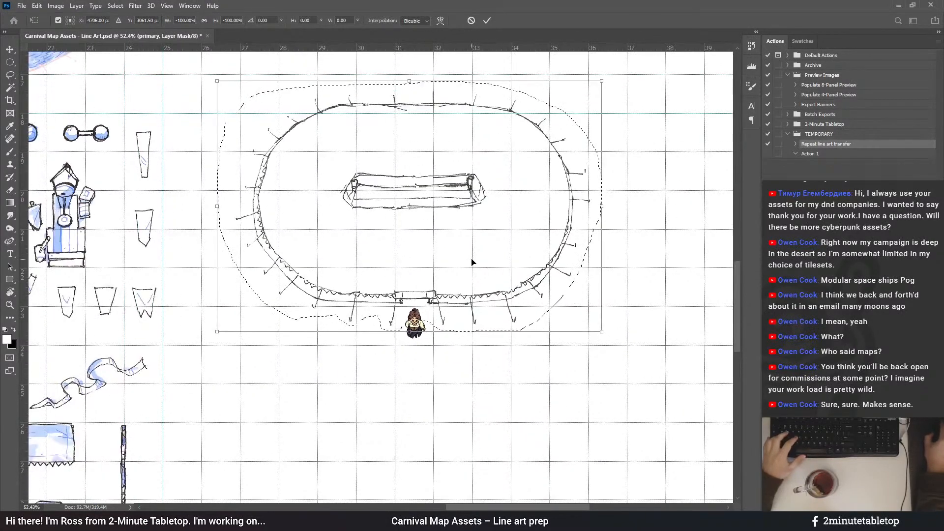
scroll(492, 337, down, 1)
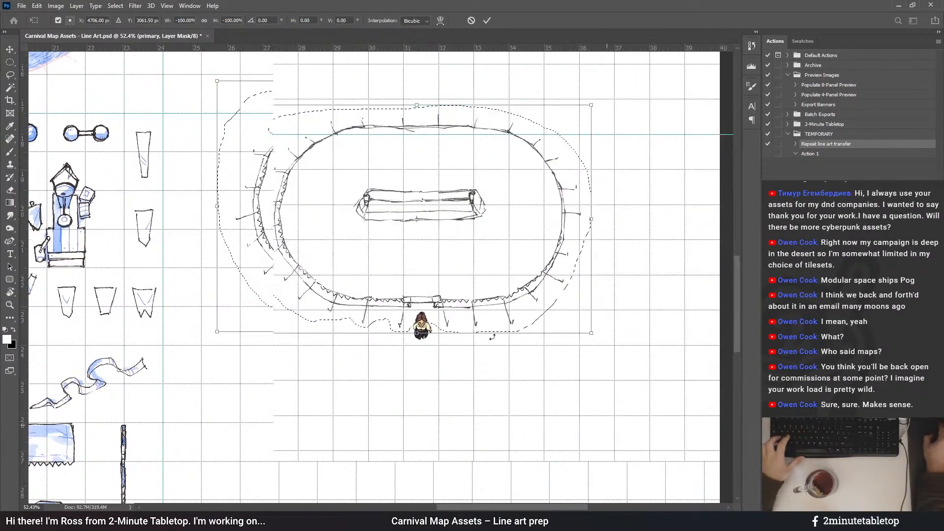
scroll(492, 338, down, 1)
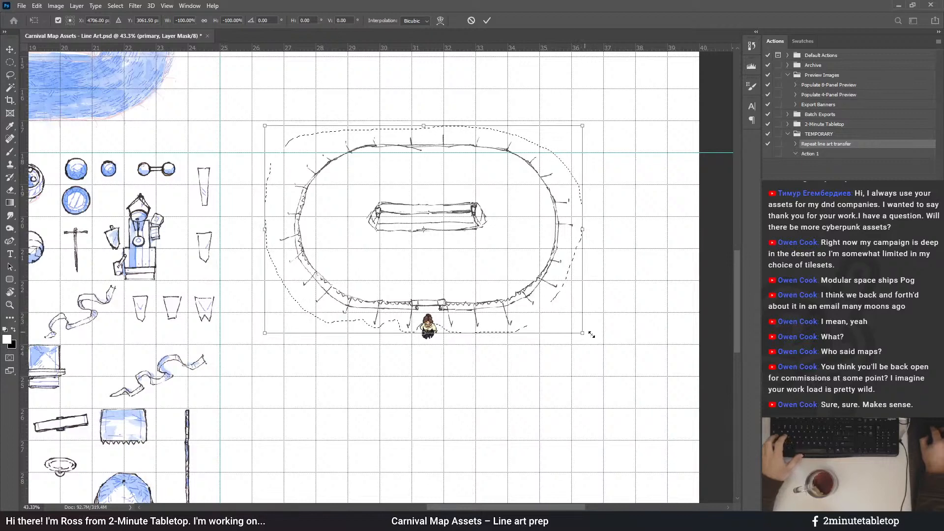
Enlarge the oval tent proportionally to 128.69% with Free Transform
drag(591, 334, 669, 364)
drag(564, 349, 562, 346)
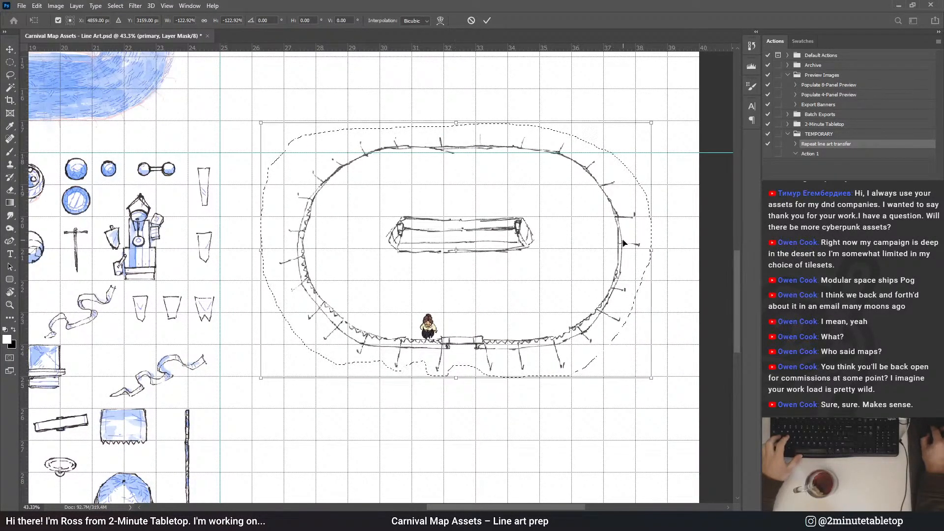
scroll(573, 283, down, 3)
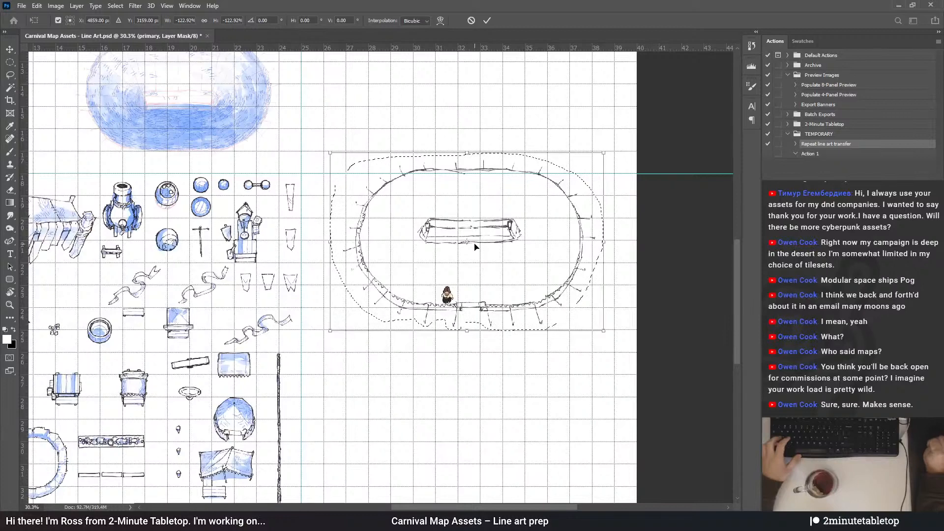
scroll(474, 247, up, 2)
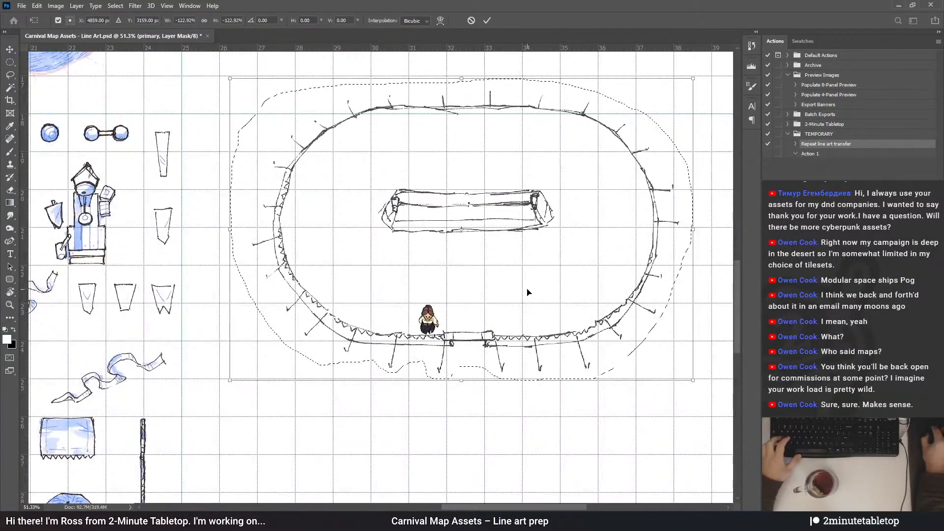
drag(230, 229, 215, 223)
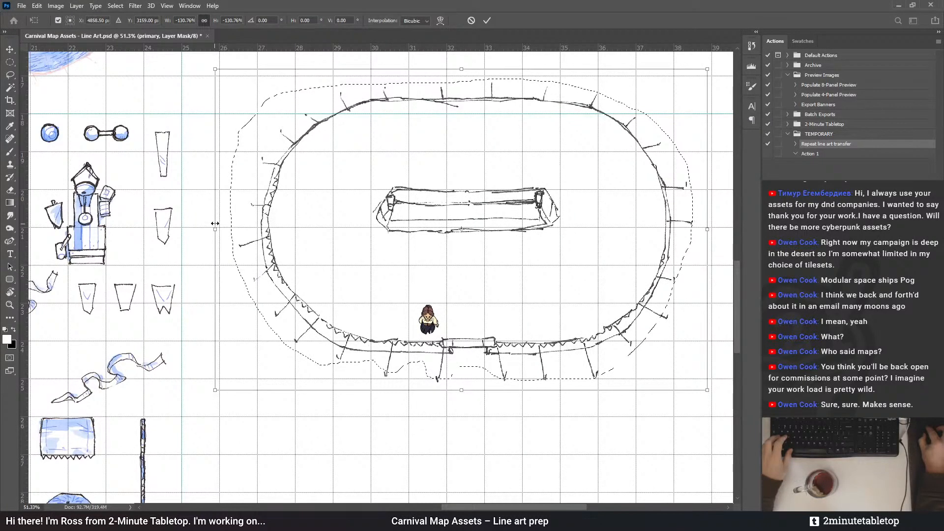
drag(215, 223, 218, 223)
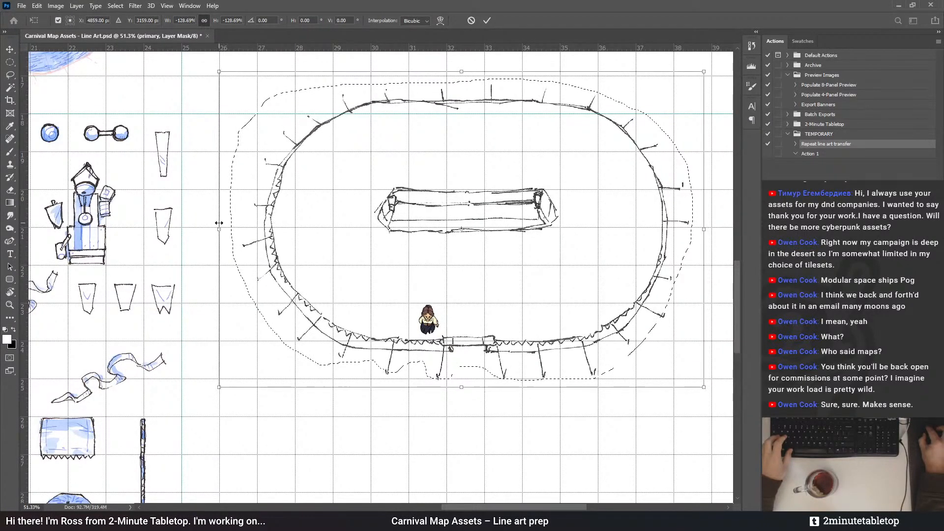
Reposition the enlarged oval tent lower so the character token stands inside it, behind the entrance
drag(522, 303, 520, 298)
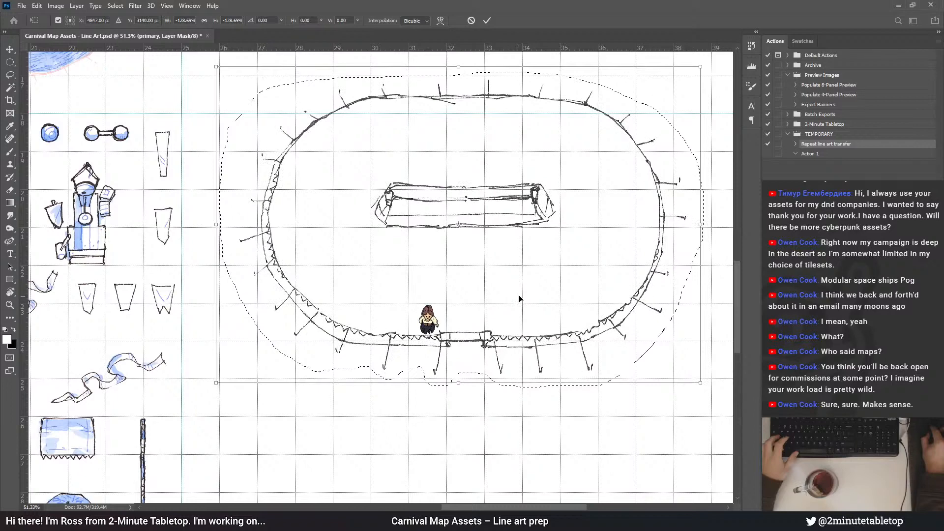
scroll(519, 299, down, 5)
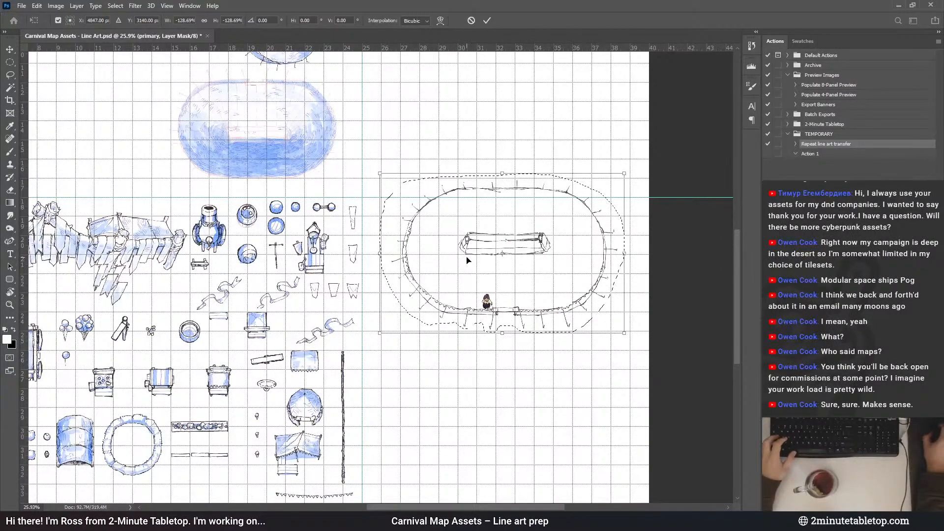
scroll(491, 285, up, 3)
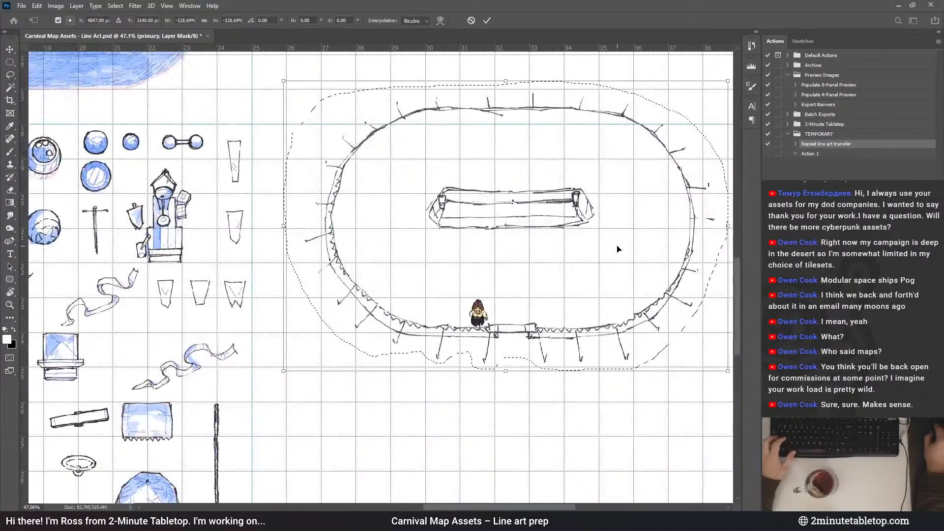
scroll(561, 323, up, 2)
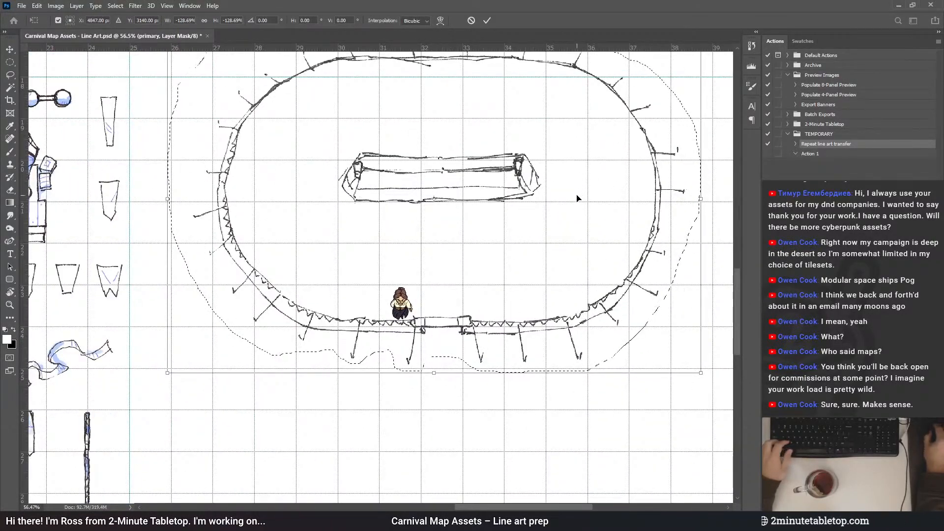
drag(576, 224, 573, 258)
drag(573, 257, 573, 263)
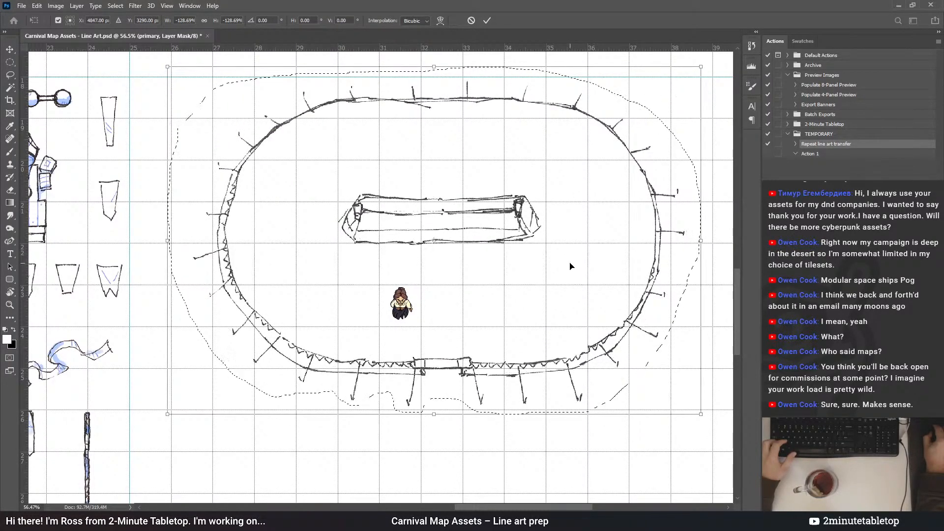
scroll(460, 310, down, 1)
scroll(461, 310, down, 2)
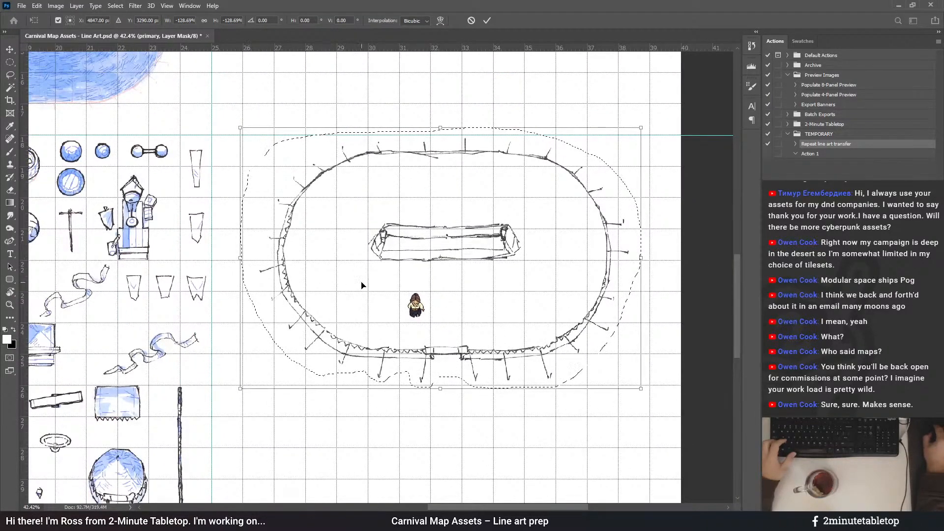
Shift the oval tent left to the vertical guide at column 25, apply the transform and clear the selection
drag(361, 285, 331, 287)
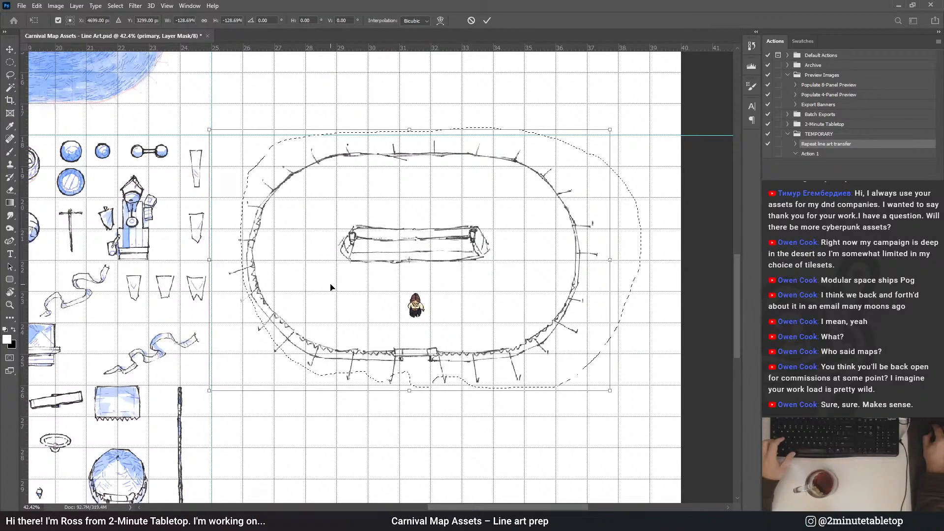
scroll(136, 134, up, 1)
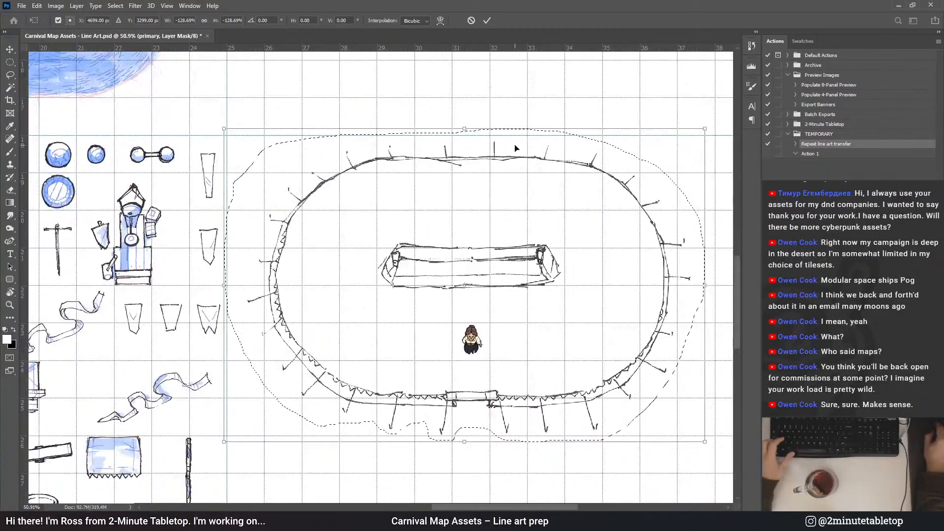
scroll(521, 130, down, 1)
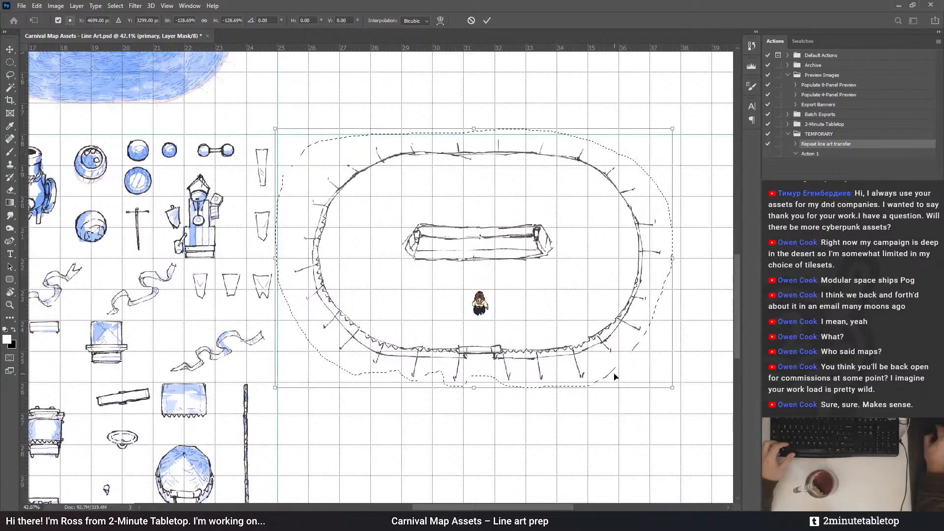
click(486, 21)
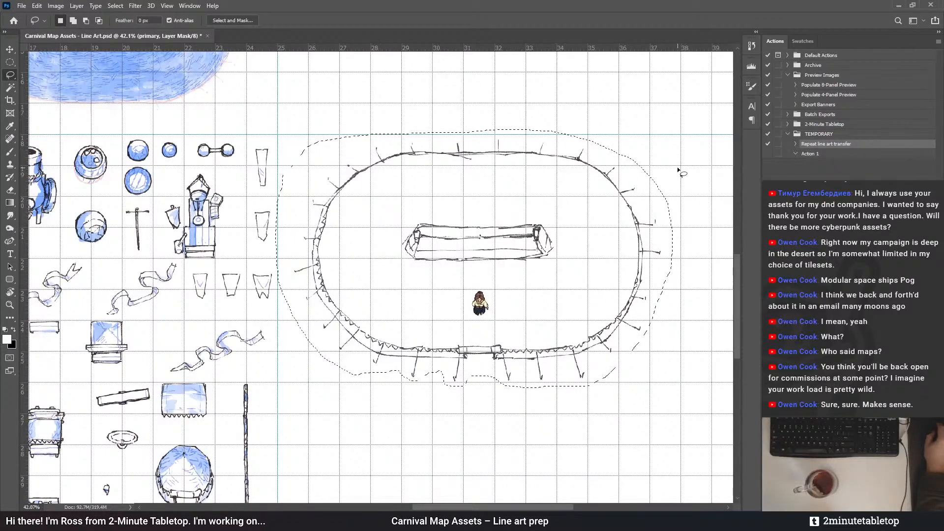
key(ctrl+d)
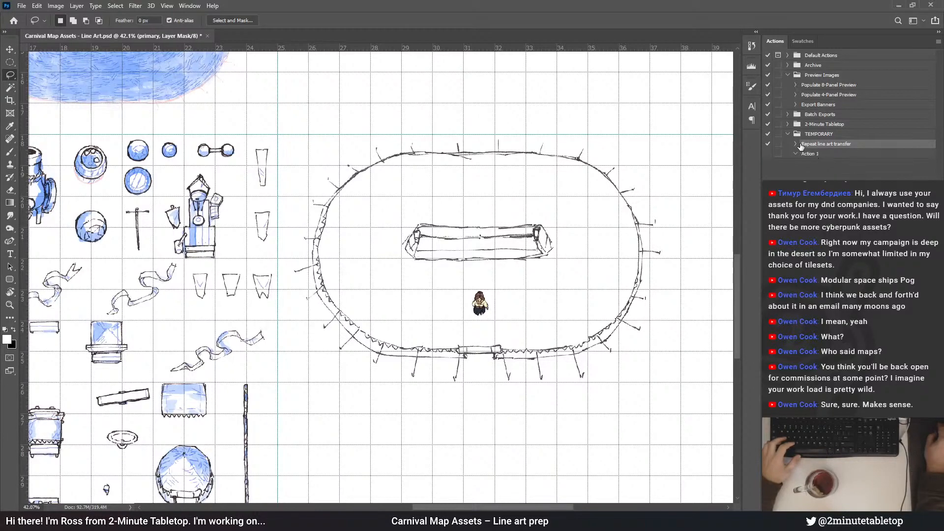
Examine the recorded steps of the Repeat line art transfer action in the TEMPORARY set
click(796, 144)
scroll(830, 135, down, 1)
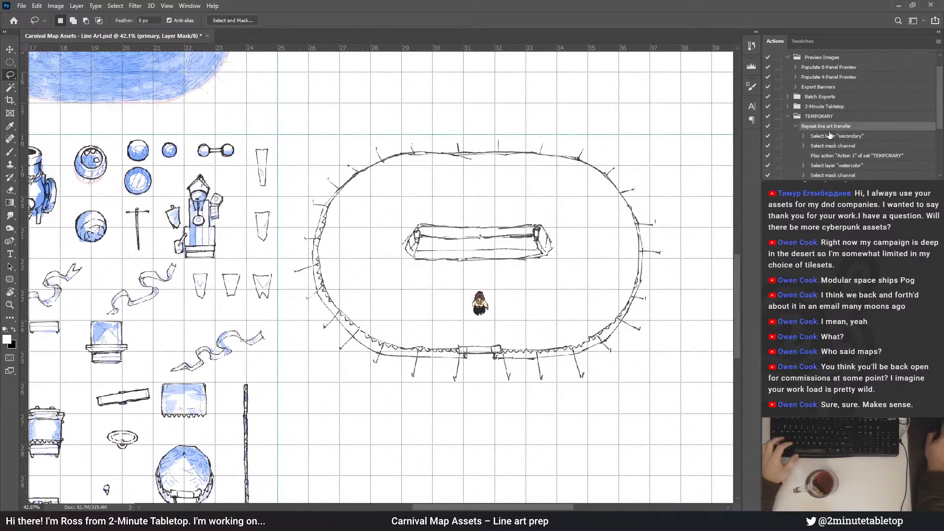
scroll(830, 135, down, 5)
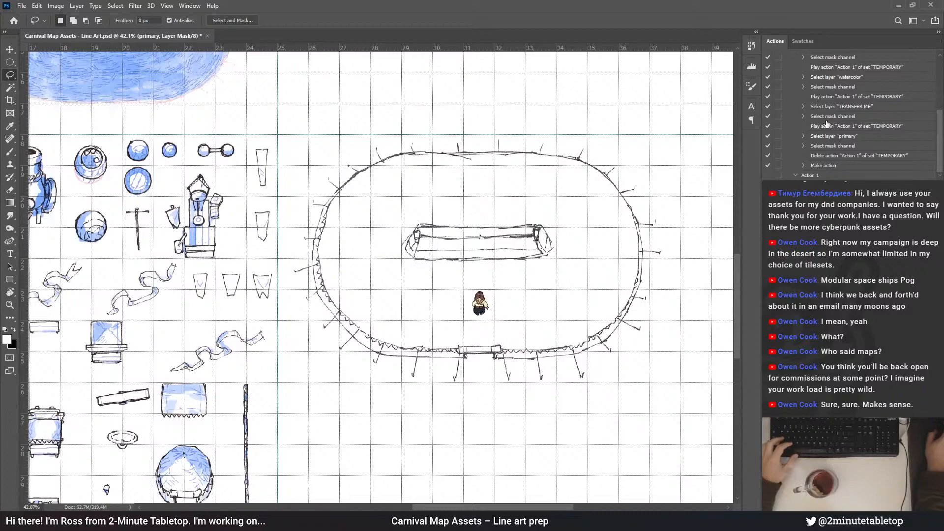
scroll(828, 124, up, 4)
click(795, 120)
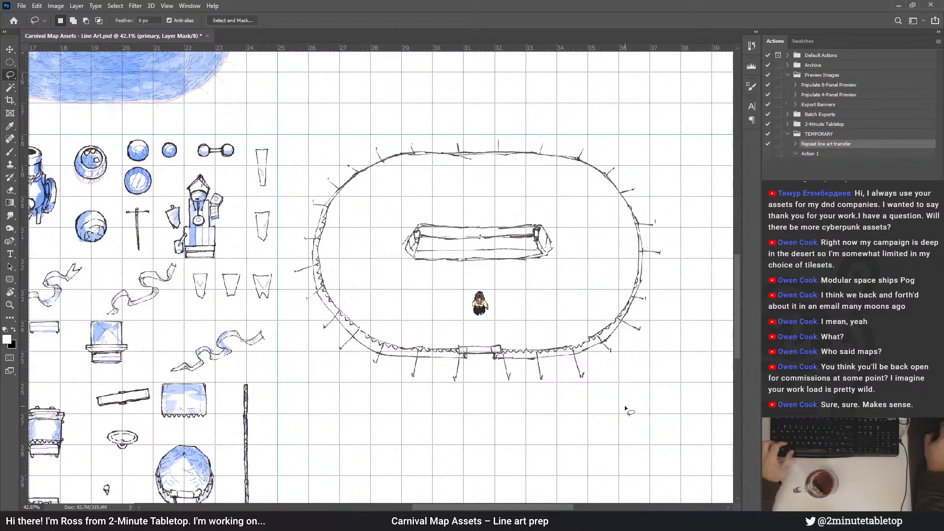
Undo the oval tent's move, rotation and scaling back to its original place over the blue shading, without a selection
scroll(660, 413, down, 5)
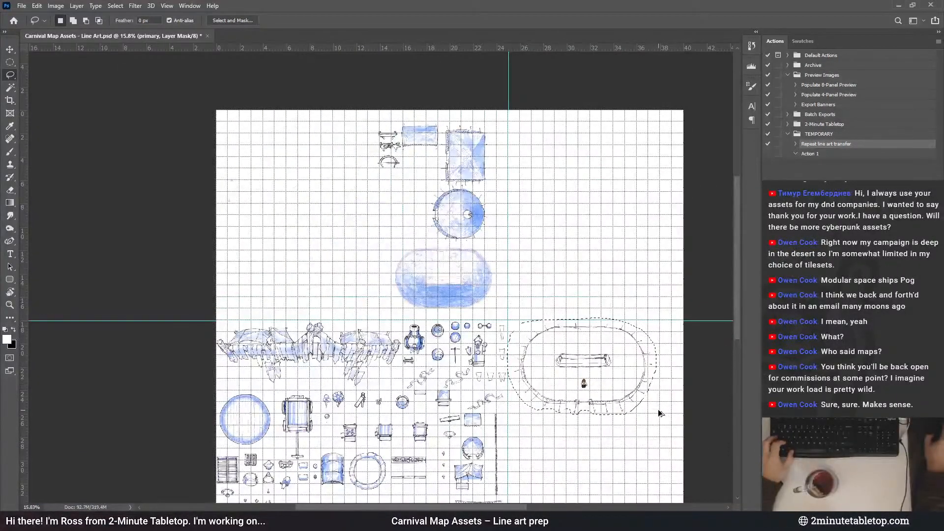
mouse_move(588, 355)
mouse_down()
mouse_move(586, 263)
mouse_move(451, 267)
mouse_up()
key(ctrl+d)
scroll(451, 267, up, 5)
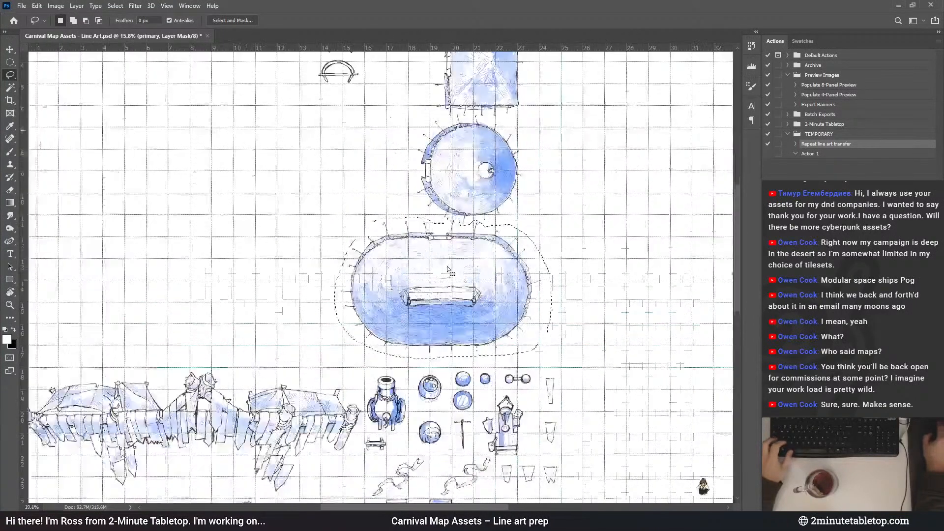
Make Action 1 in the TEMPORARY set the active action
click(820, 154)
scroll(464, 357, up, 1)
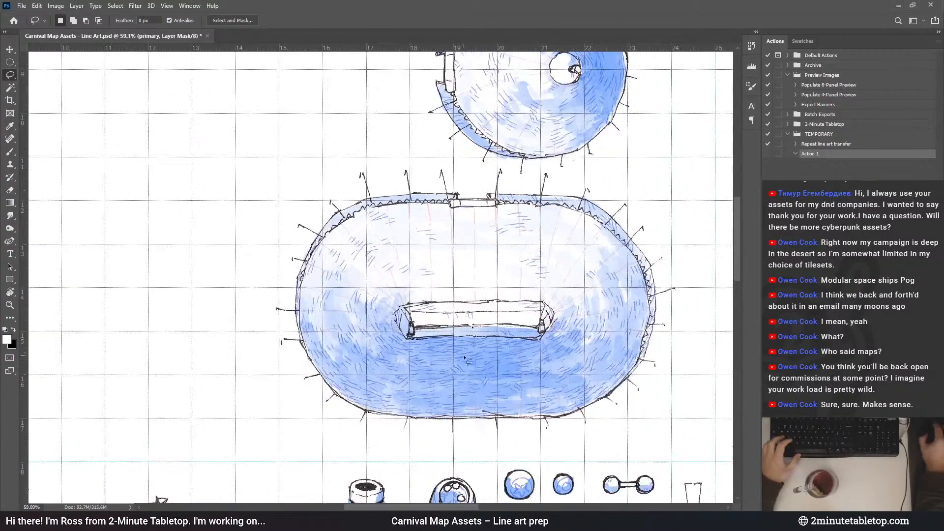
scroll(491, 249, down, 4)
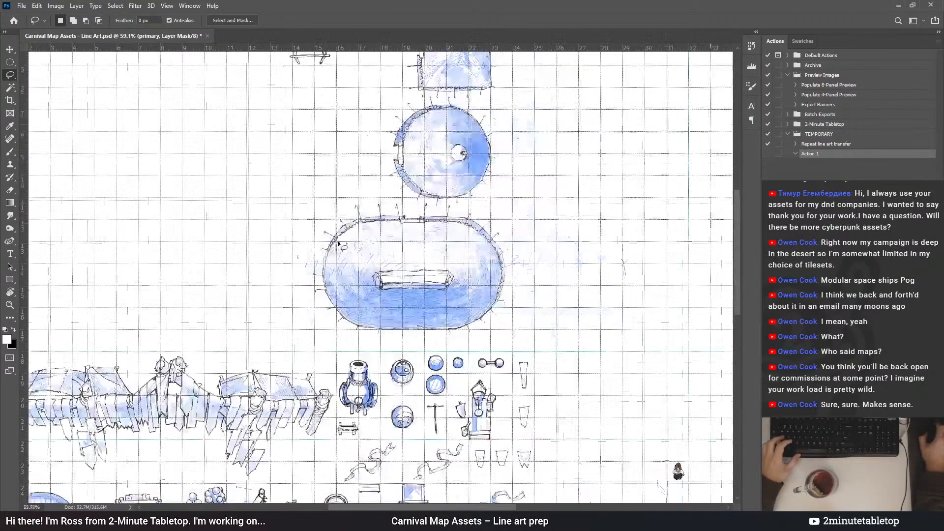
Show the CIRCUS TENT layer and move its sketch horizontally onto the extended canvas, with its bounding box starting at column 18
scroll(491, 249, down, 2)
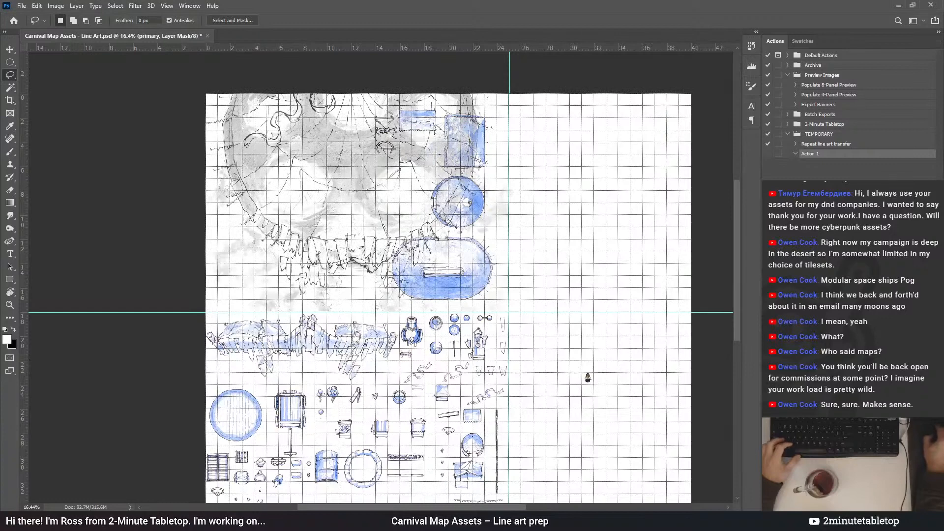
key(ctrl+t)
mouse_move(337, 257)
mouse_down()
mouse_move(636, 241)
mouse_move(590, 255)
mouse_up()
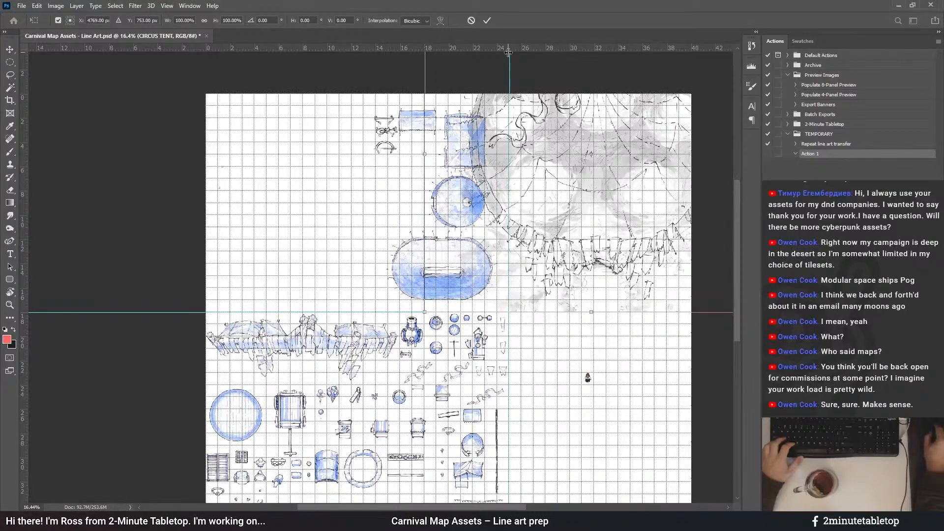
click(486, 20)
key(l)
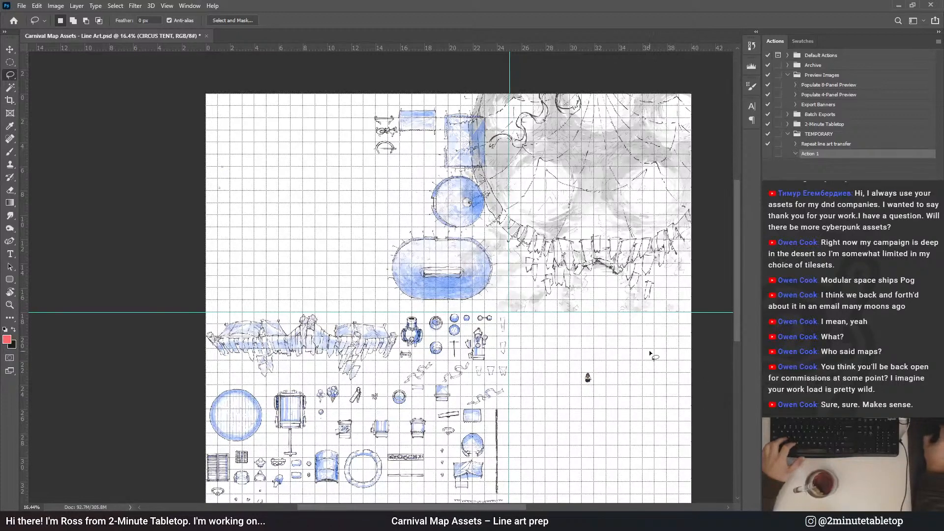
Return to the primary layer and lasso the oval tent with its guy ropes, recording the selection into Action 1
scroll(649, 353, up, 3)
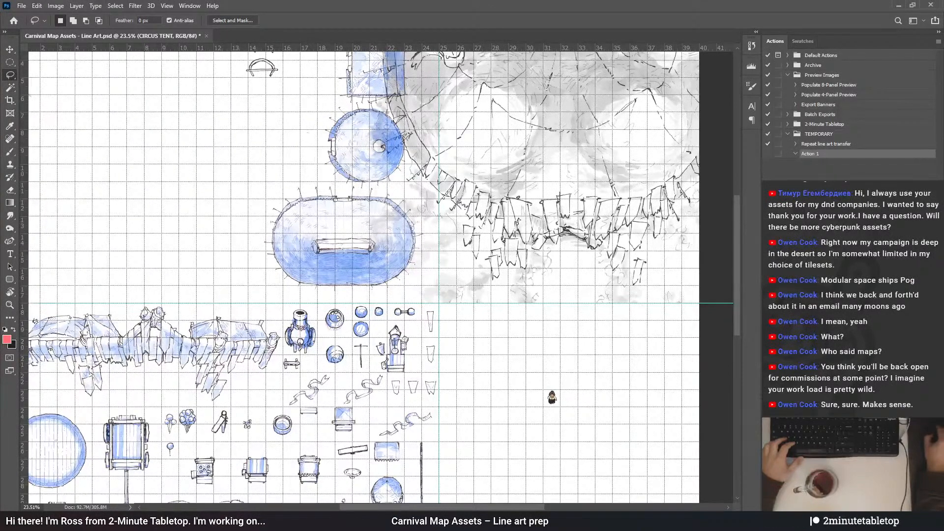
scroll(292, 195, up, 5)
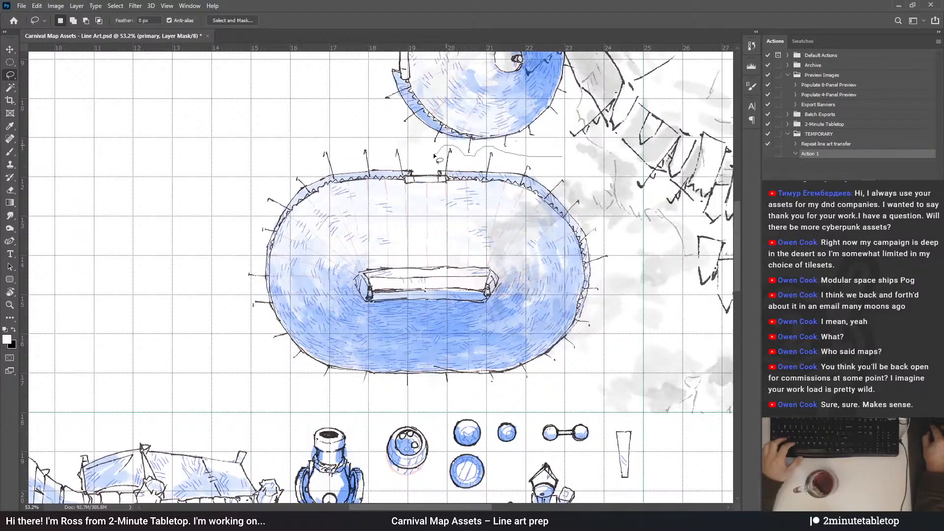
mouse_move(330, 140)
mouse_down()
mouse_move(284, 150)
mouse_move(254, 195)
mouse_move(229, 258)
mouse_move(240, 325)
mouse_move(269, 369)
mouse_move(326, 391)
mouse_up()
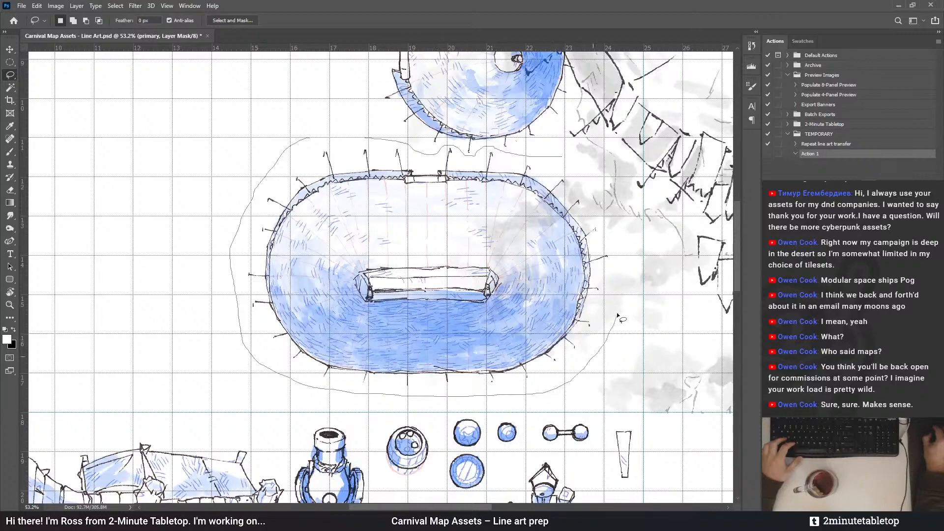
drag(585, 181, 587, 183)
scroll(344, 191, down, 8)
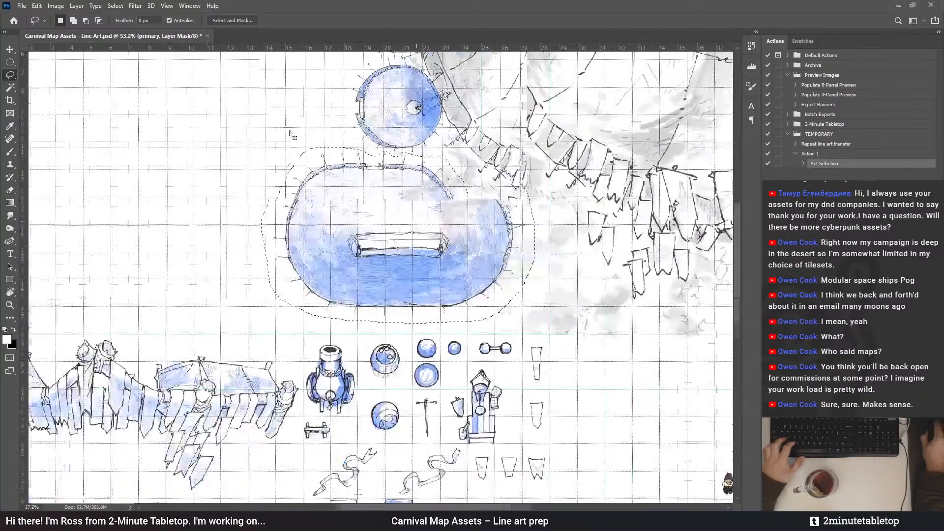
Move the selected oval tent line art into the blank canvas area and rotate it 180° with Free Transform
key(ctrl+t)
mouse_move(344, 191)
mouse_down()
mouse_move(501, 204)
mouse_move(467, 230)
mouse_up()
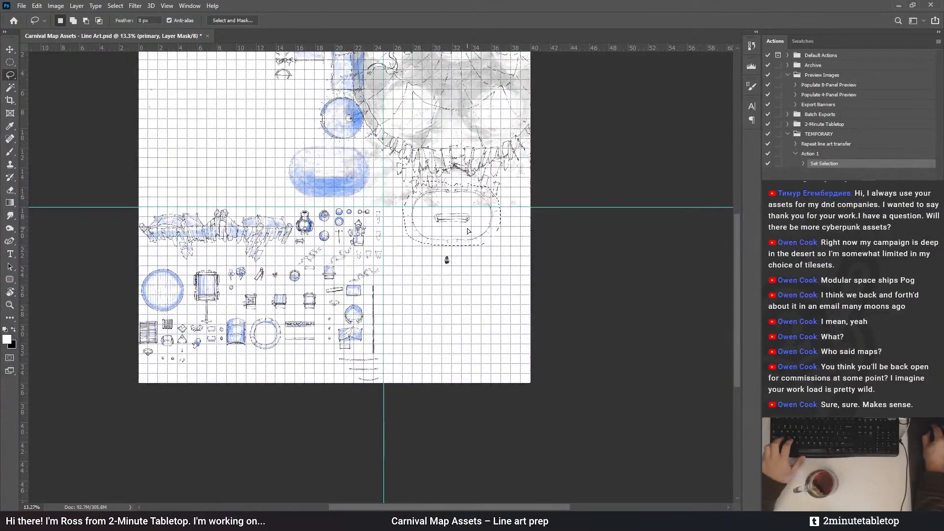
drag(505, 305, 399, 119)
scroll(442, 221, up, 5)
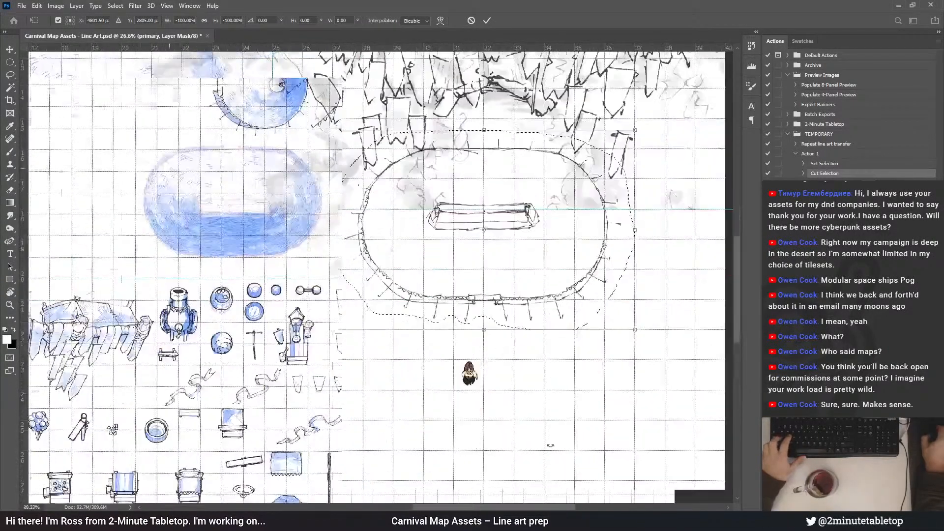
Align the oval tent's bounding box with the crossing guides at column 25 and scale it proportionally to 129.75% from that corner
drag(540, 247, 483, 322)
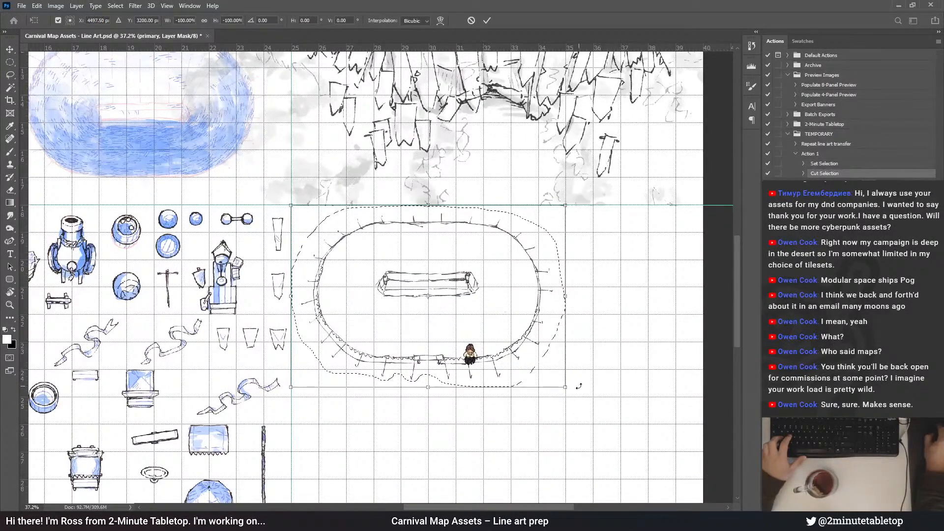
drag(565, 386, 664, 420)
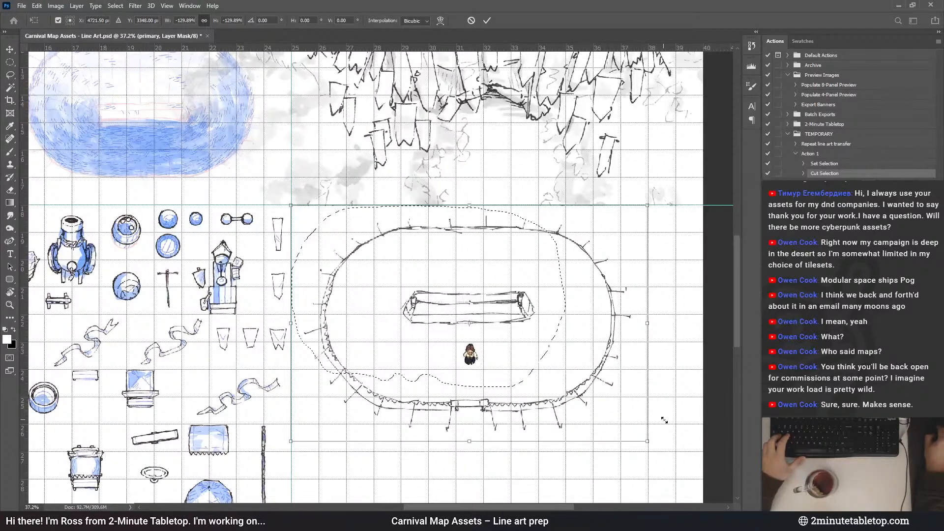
drag(664, 420, 664, 419)
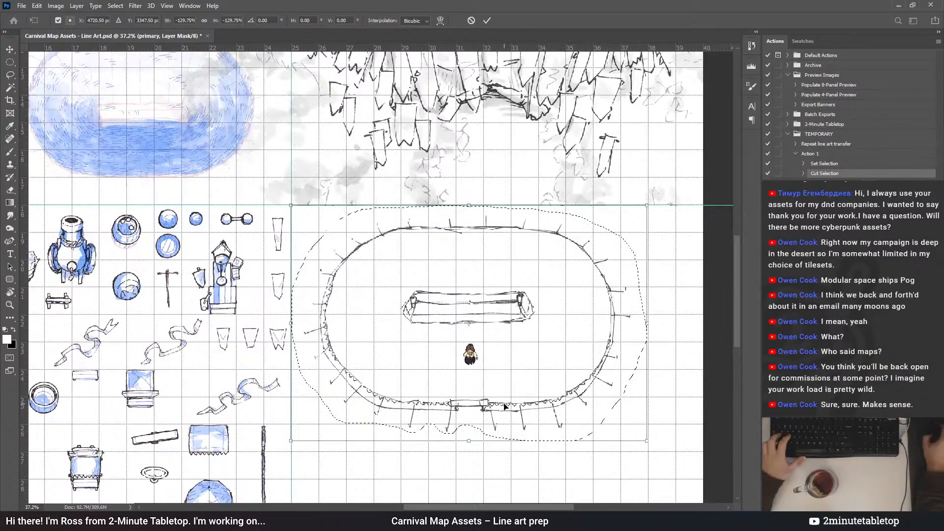
Move the oval tent line art upward to X 4715.50, Y 3301.50, lined up against the vertical guide
drag(509, 366, 507, 361)
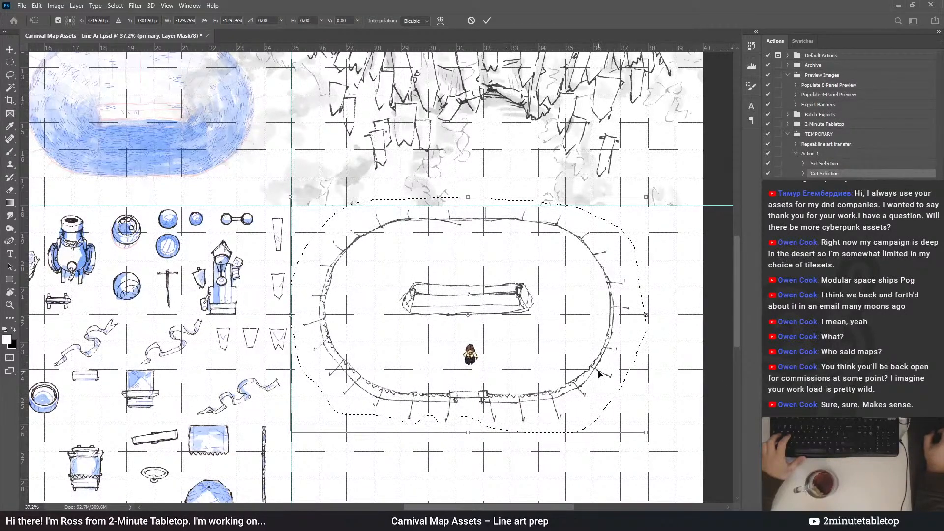
scroll(476, 319, down, 4)
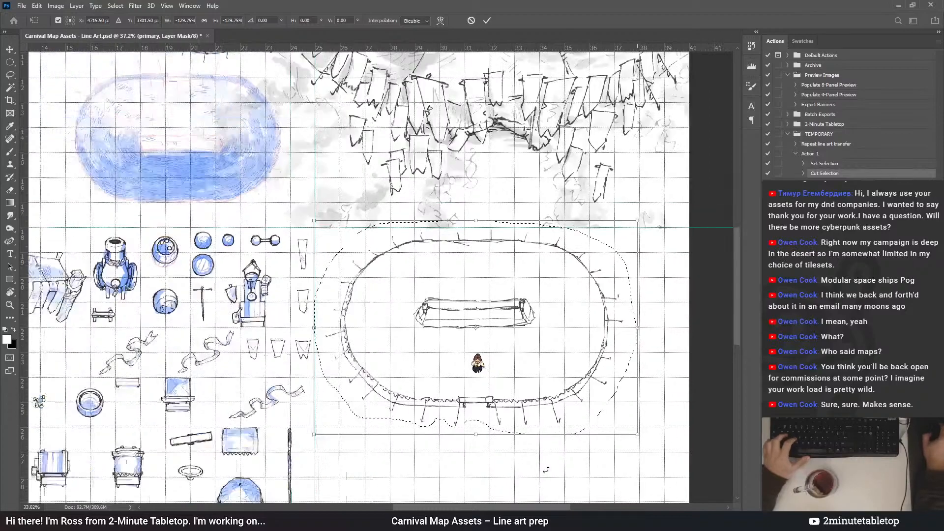
scroll(500, 443, up, 4)
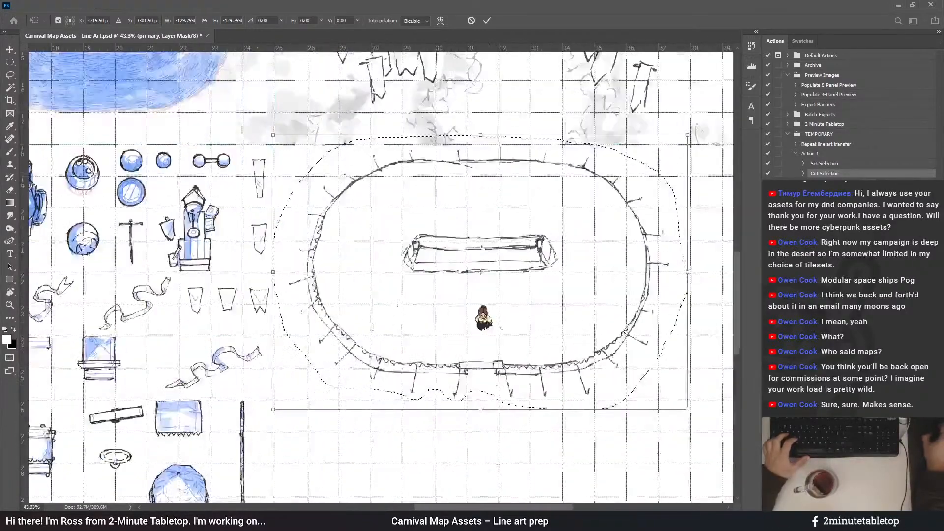
scroll(483, 366, down, 5)
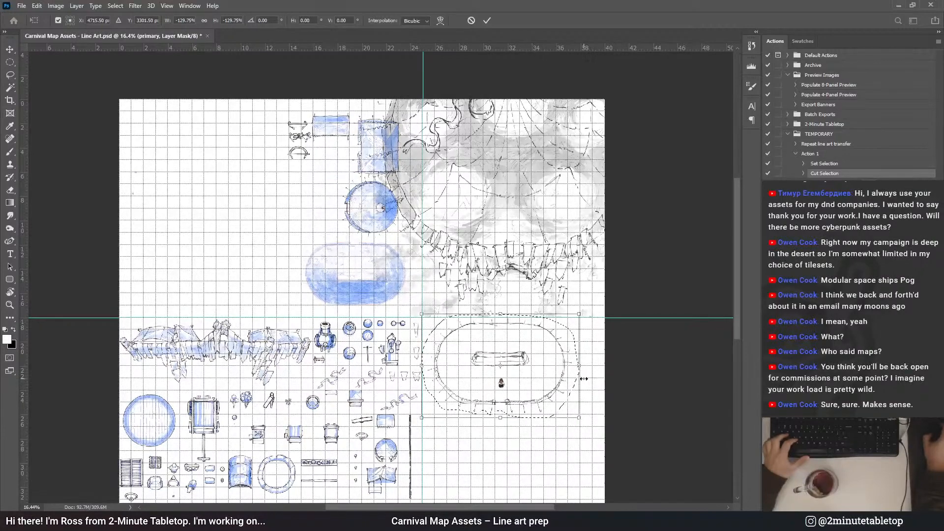
scroll(584, 378, up, 5)
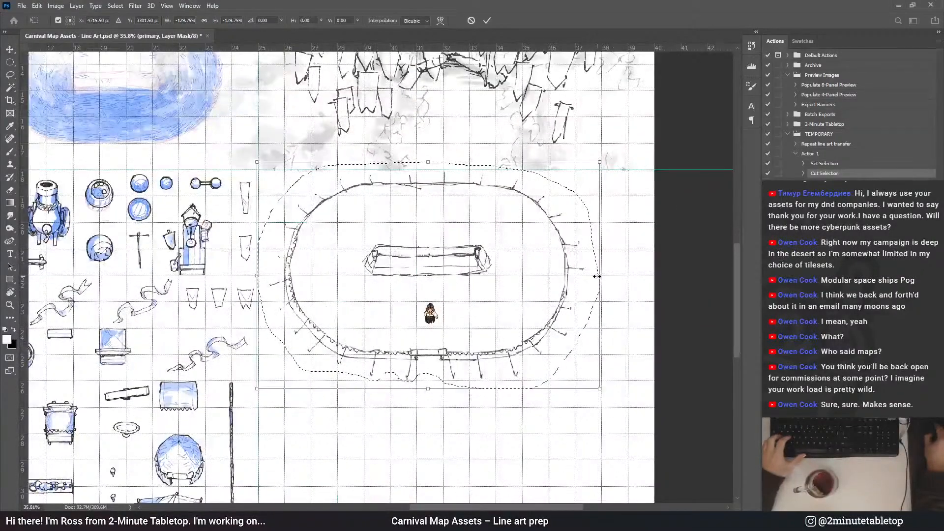
Enlarge the oval tent line art to -150.23% width and height, fit it between the vertical guide and canvas edge, and apply the transform
mouse_move(596, 276)
mouse_down()
mouse_move(652, 282)
mouse_move(608, 278)
mouse_move(607, 286)
mouse_up()
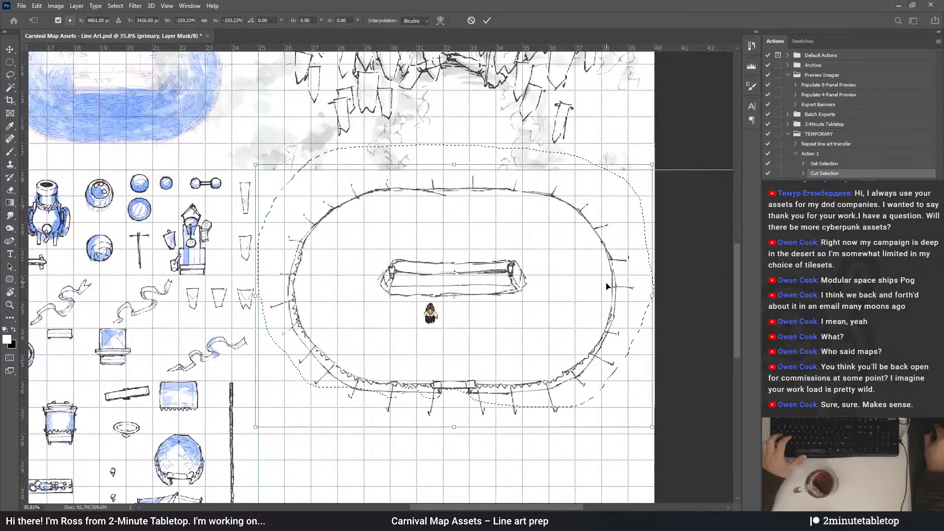
drag(608, 286, 609, 287)
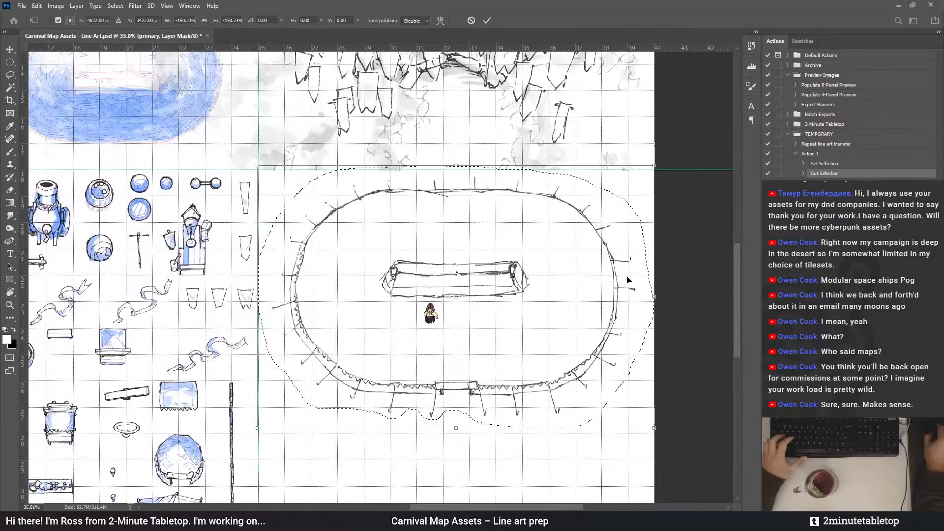
scroll(422, 313, down, 5)
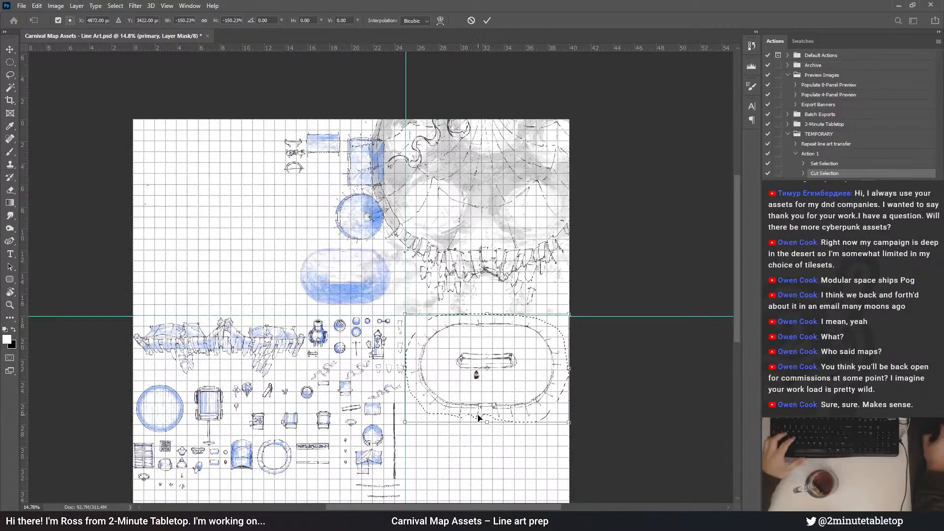
scroll(557, 345, up, 3)
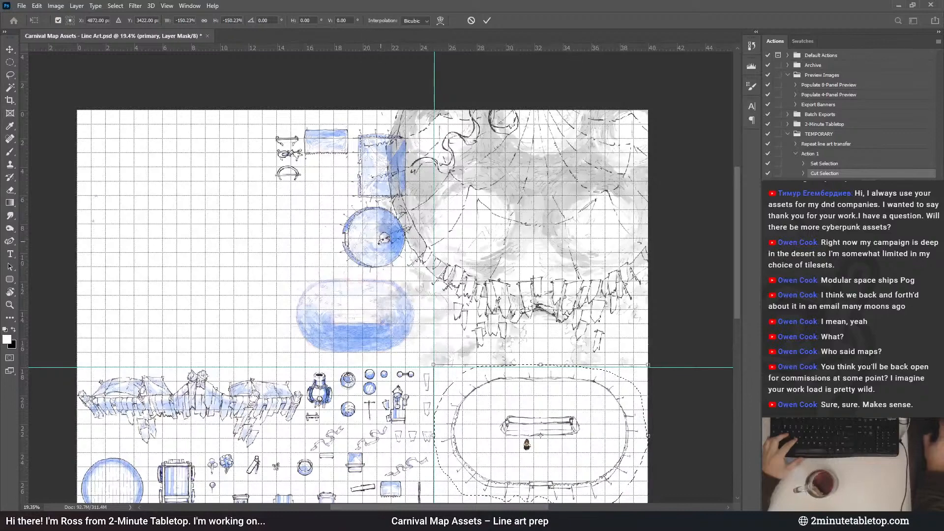
scroll(322, 116, down, 2)
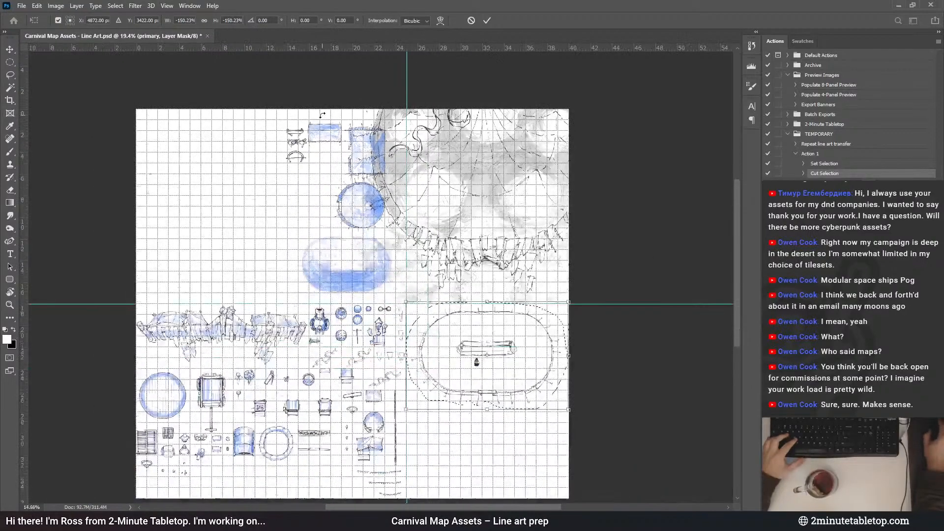
scroll(502, 384, up, 5)
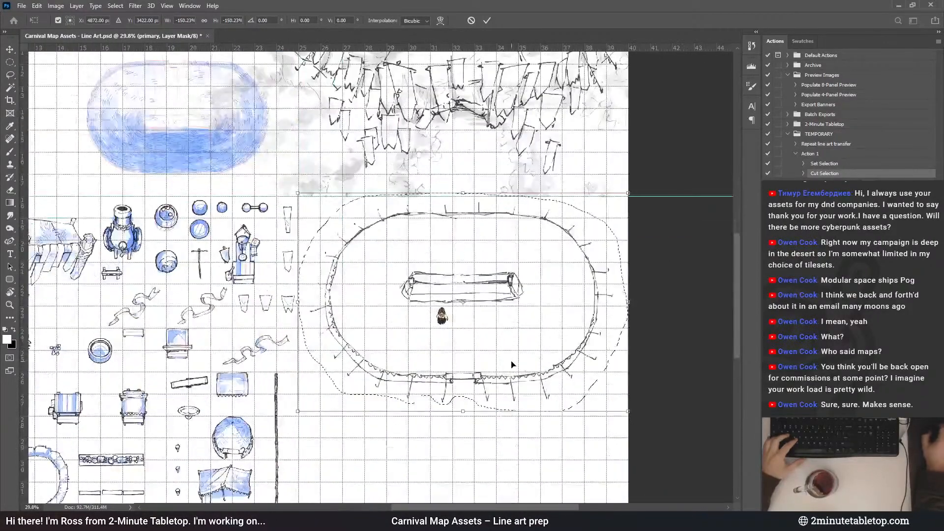
scroll(521, 398, up, 2)
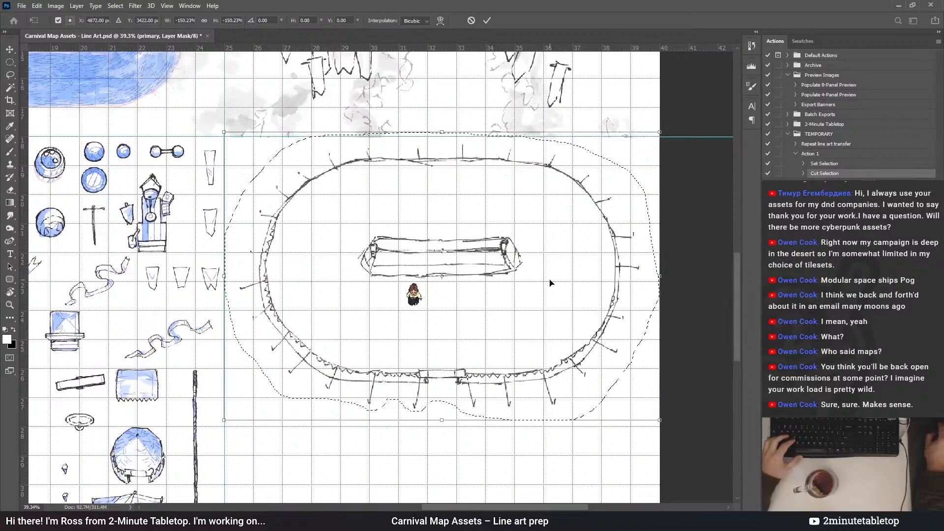
click(487, 21)
Nudge the selected oval tent line art slightly upward to align it with the grid
scroll(89, 331, up, 3)
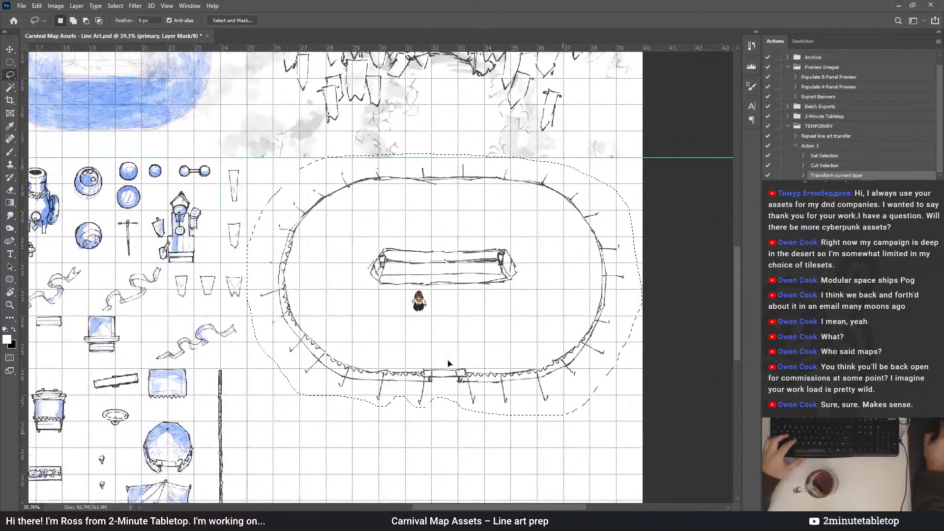
scroll(425, 214, up, 5)
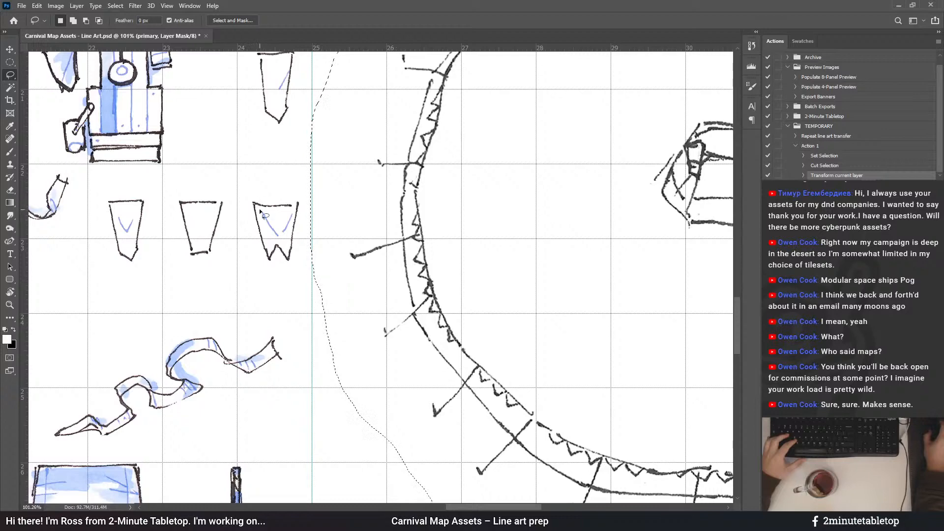
scroll(295, 305, down, 4)
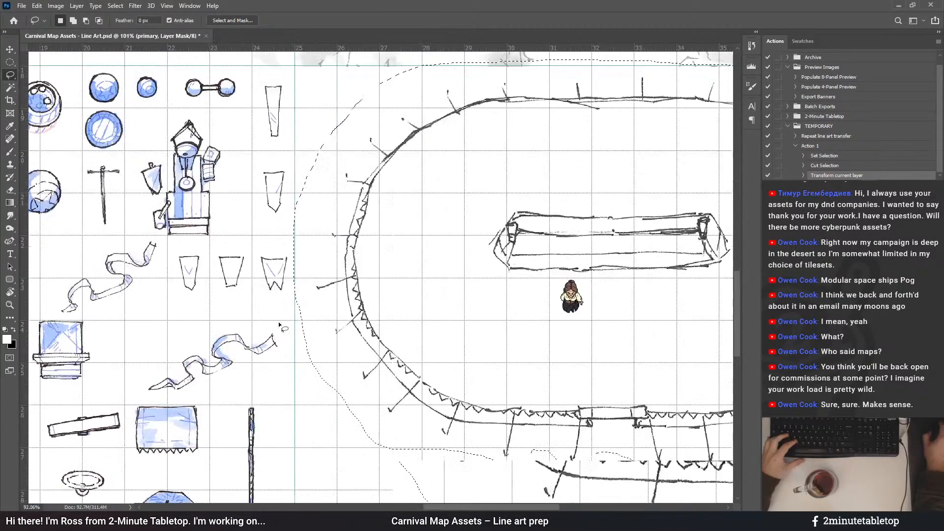
scroll(348, 250, down, 2)
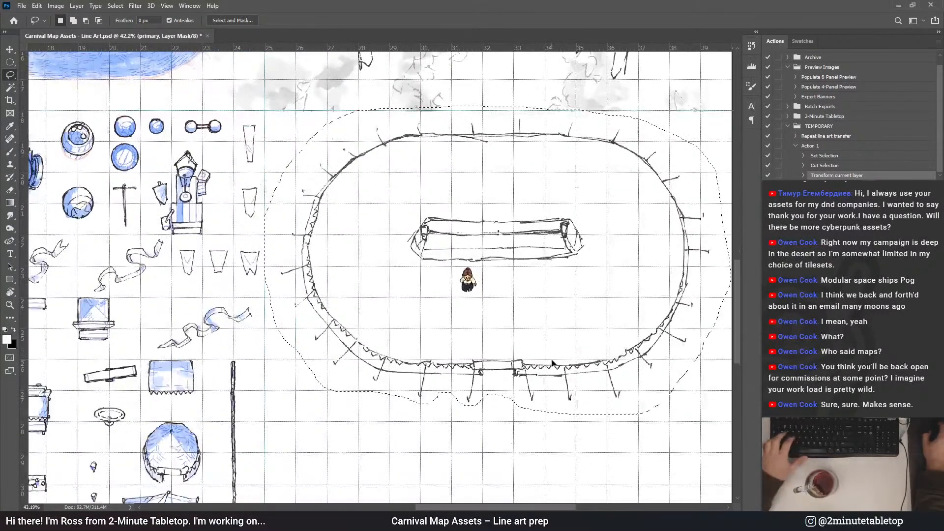
scroll(571, 372, up, 2)
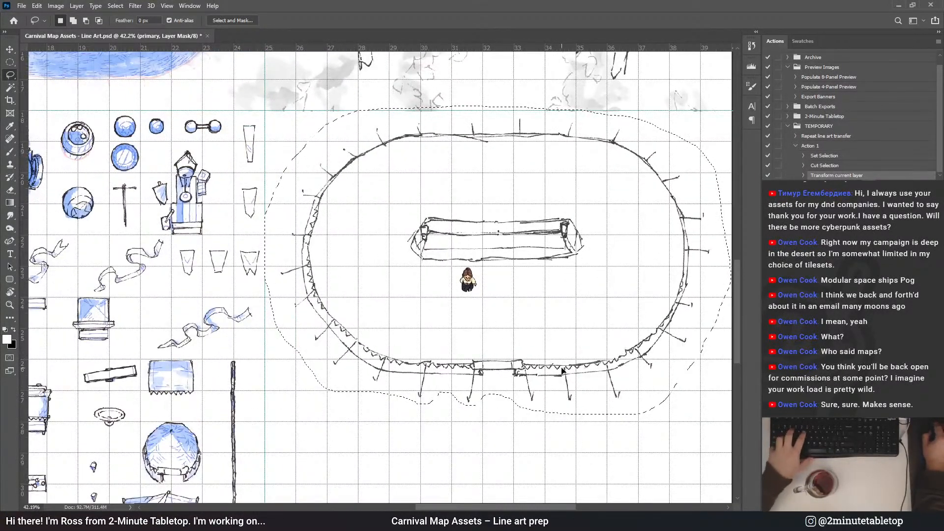
mouse_move(570, 372)
mouse_down()
mouse_move(563, 376)
mouse_move(564, 365)
mouse_move(563, 373)
mouse_up()
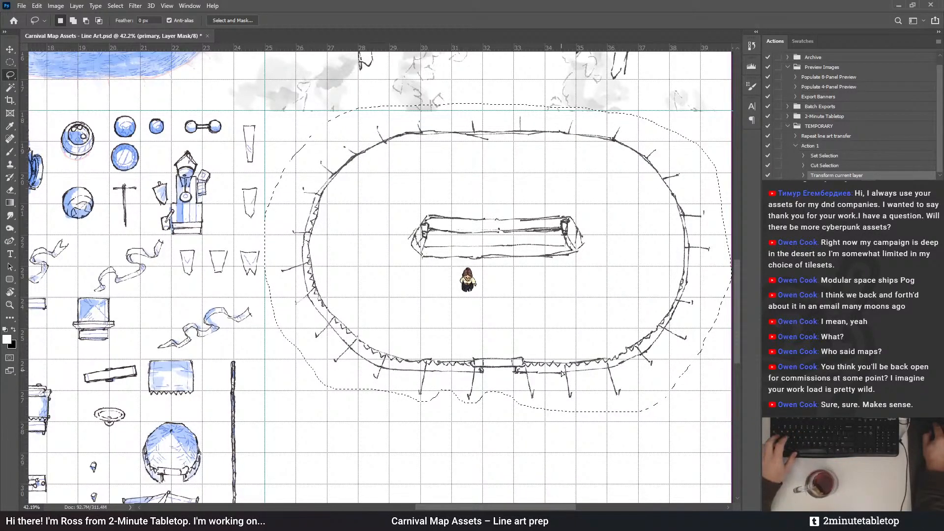
scroll(544, 294, down, 1)
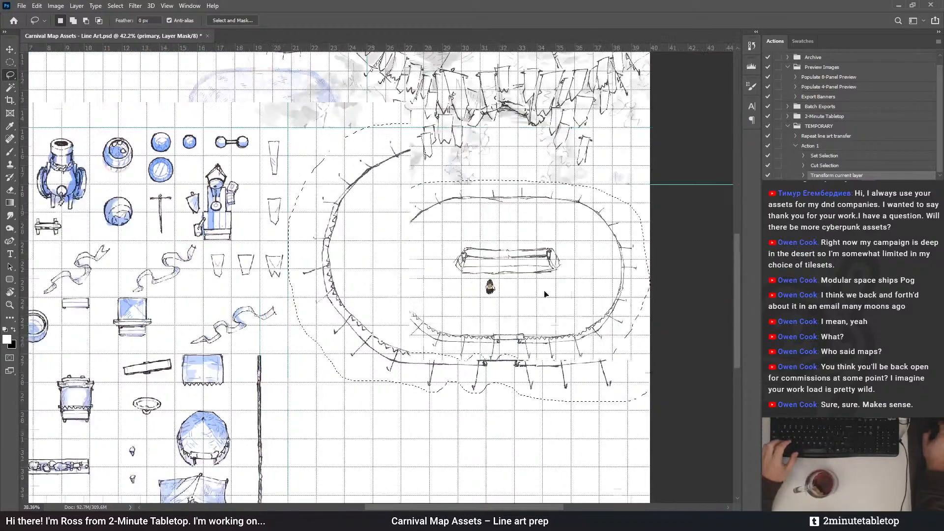
scroll(545, 294, down, 3)
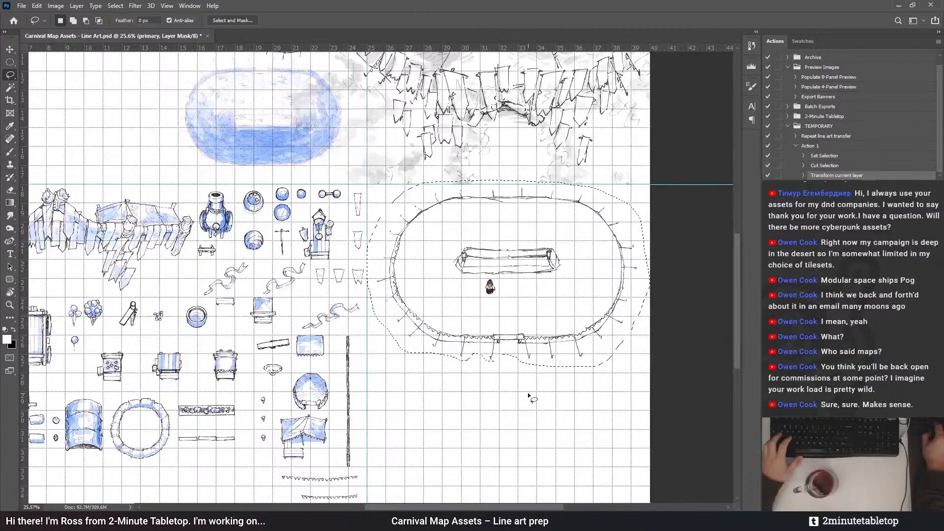
Deselect the oval tent and run the "Repeat line art transfer" action to move its blue shading onto the line art
key(ctrl+d)
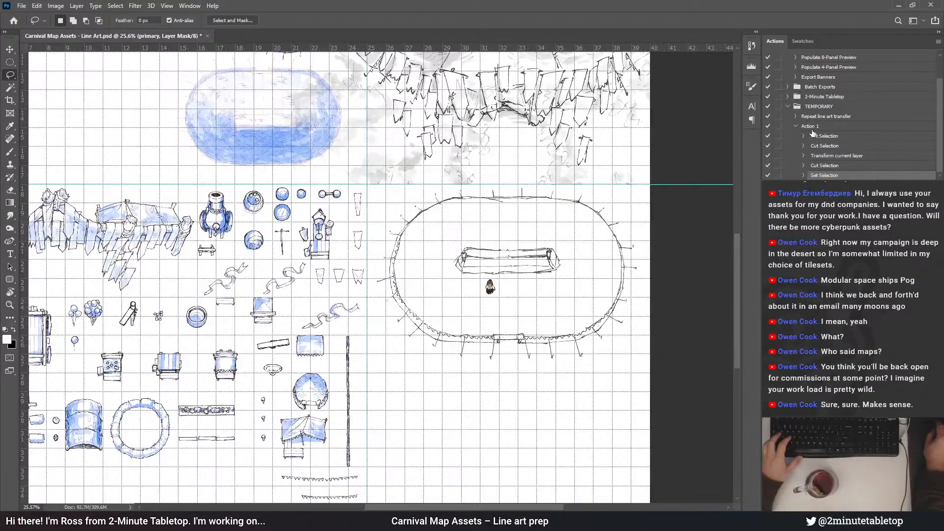
click(826, 116)
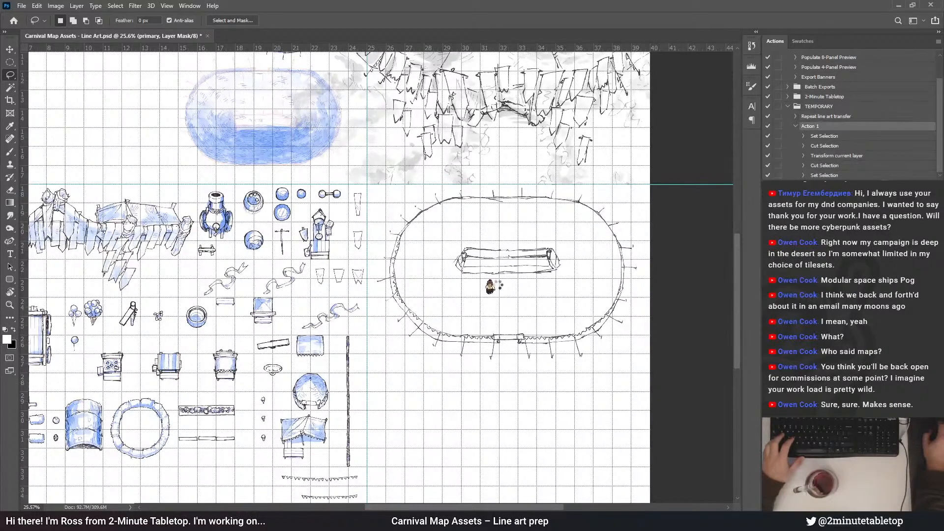
scroll(616, 403, down, 2)
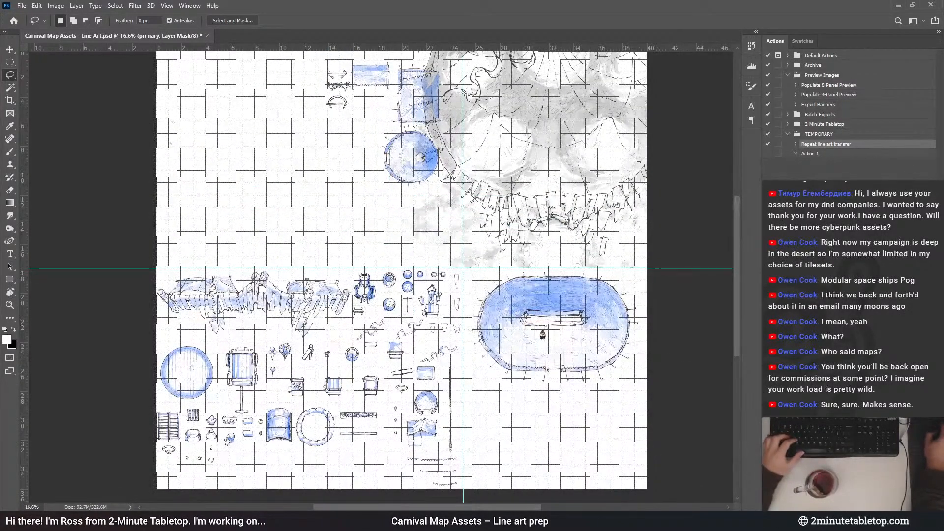
Ready Action 1 for recording and hide the grey big-top sketch overlapping the round tent
click(822, 154)
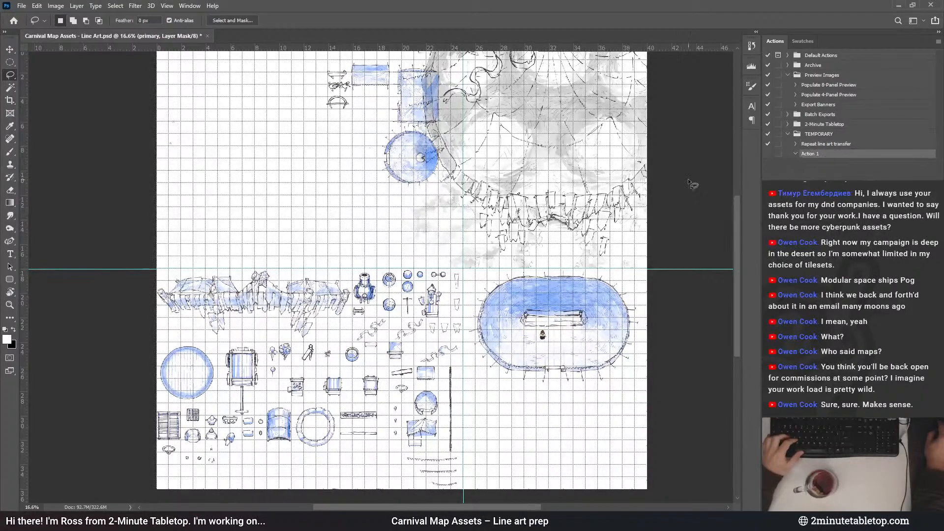
scroll(579, 177, up, 7)
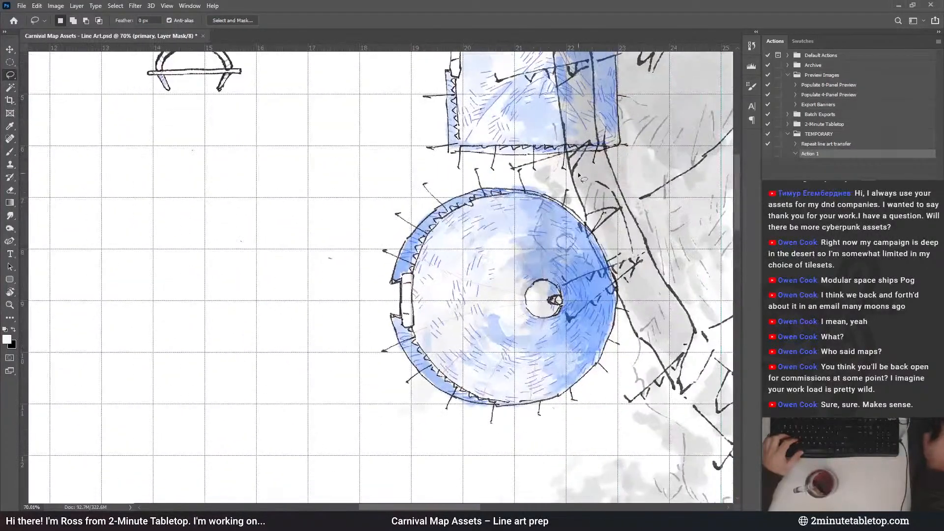
scroll(672, 254, up, 2)
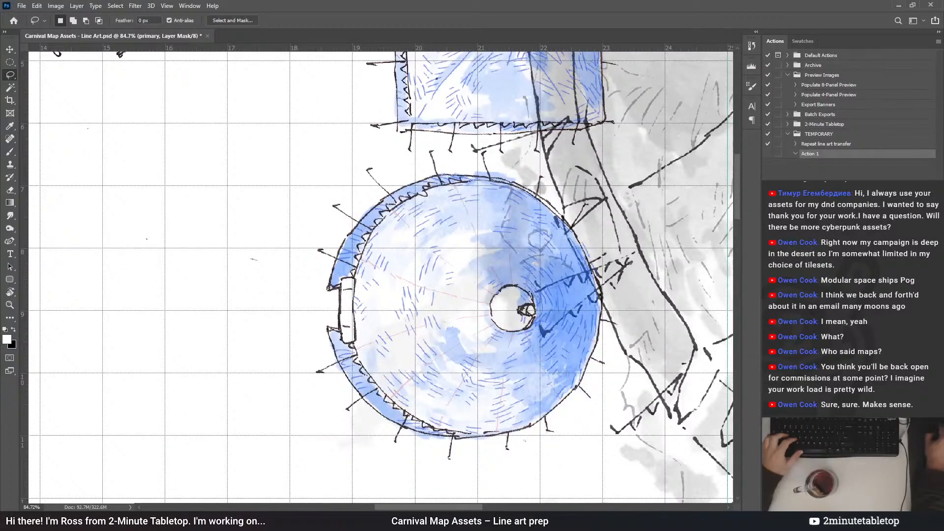
key(Delete)
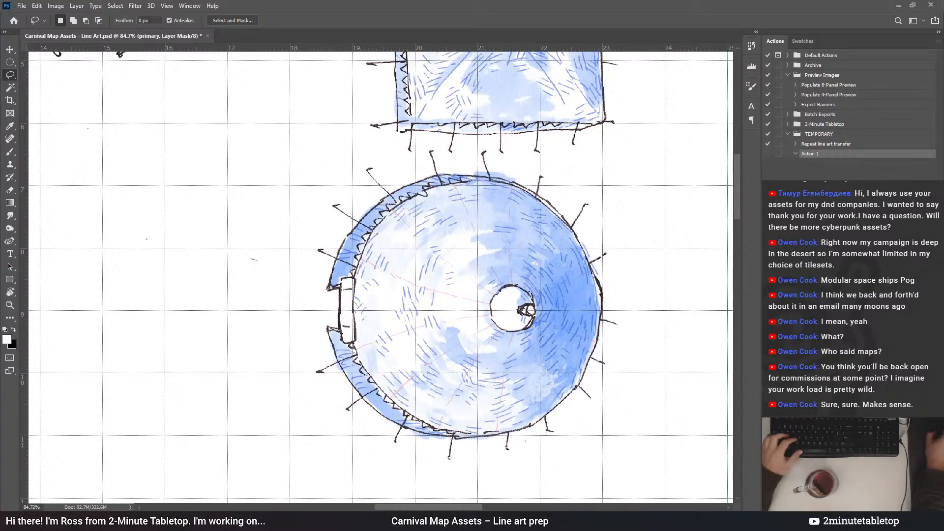
key(ctrl+2)
Draw a lasso selection around the round tent, including all of its pegs and guy lines
drag(593, 233, 610, 192)
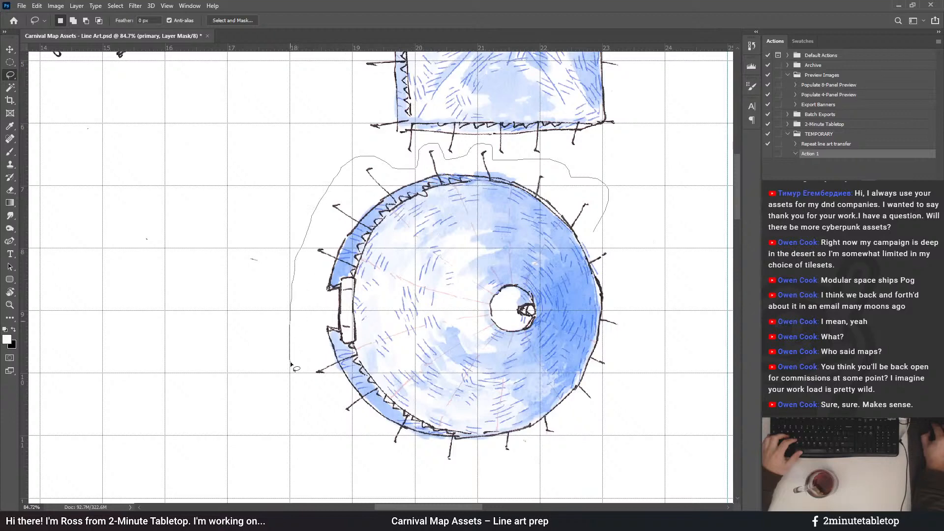
drag(334, 437, 430, 469)
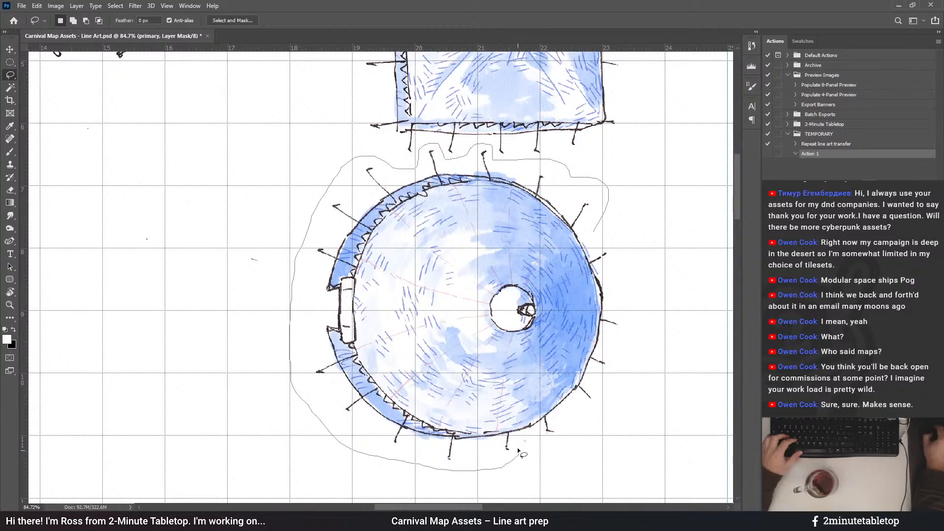
mouse_move(523, 435)
mouse_down()
mouse_move(564, 440)
mouse_move(587, 418)
mouse_up()
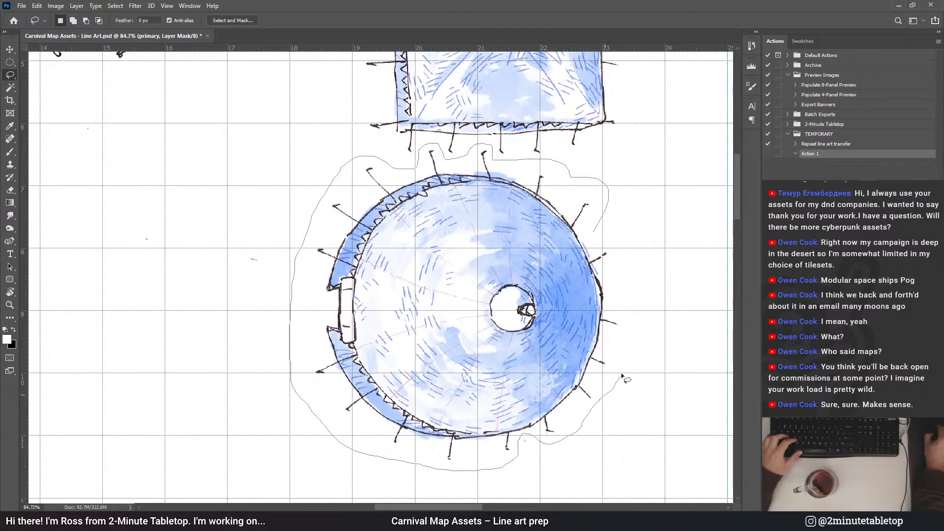
drag(619, 235, 618, 236)
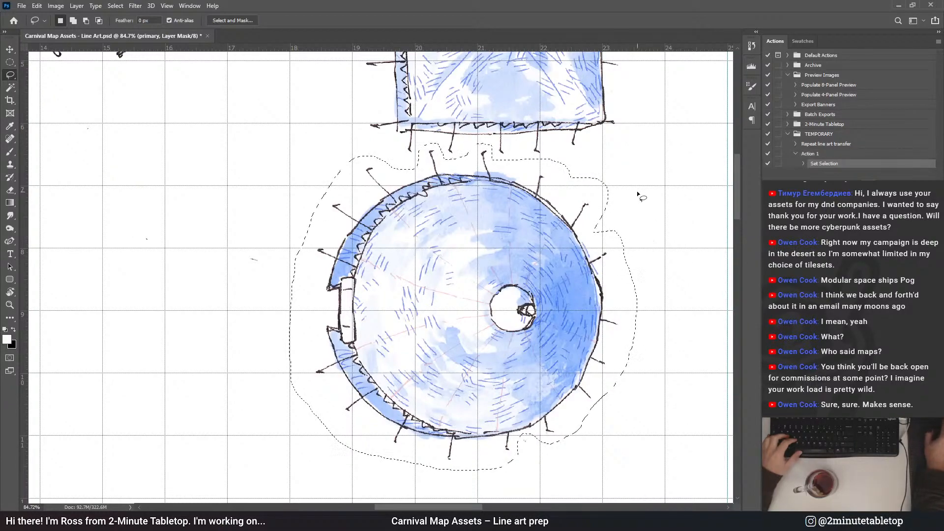
Rotate the selected round tent line art by -90° and move it to the empty grid area above the oval tent
scroll(358, 89, down, 5)
scroll(352, 87, down, 4)
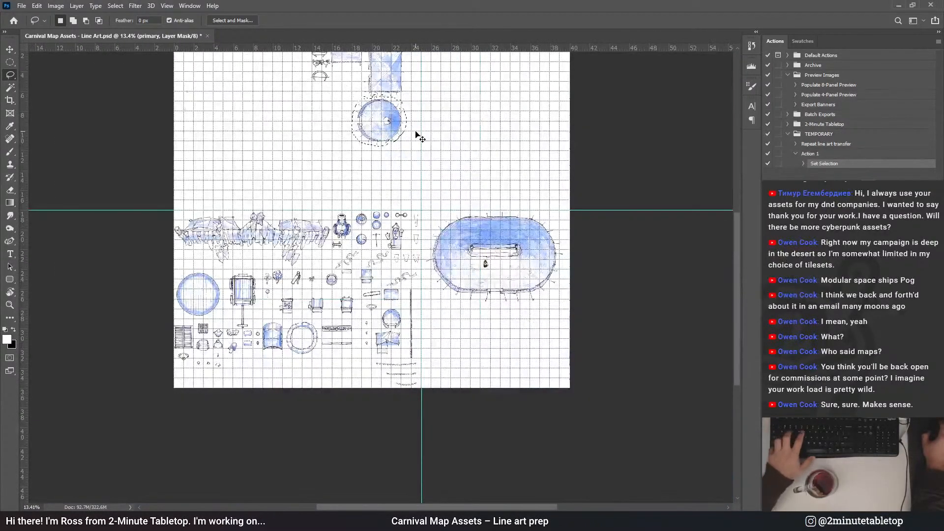
key(ctrl+t)
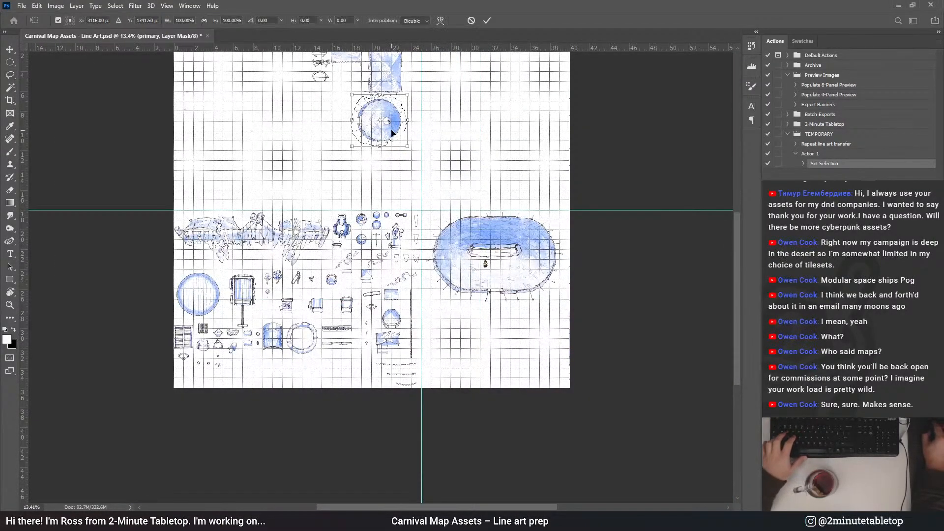
drag(388, 123, 484, 107)
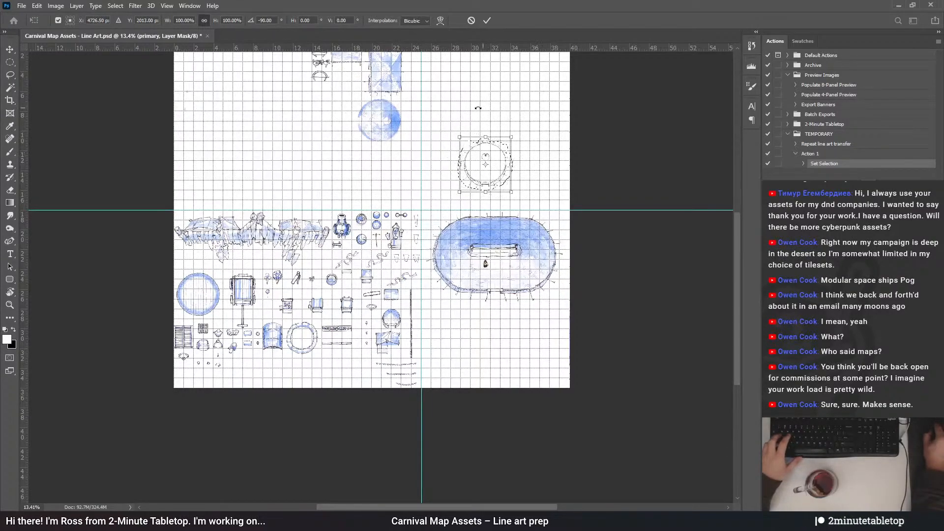
scroll(496, 113, up, 2)
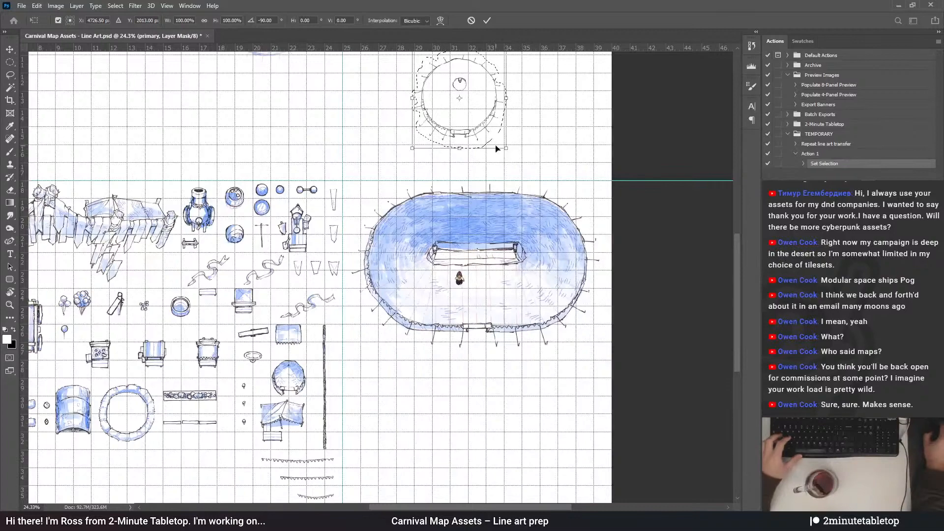
scroll(495, 147, up, 3)
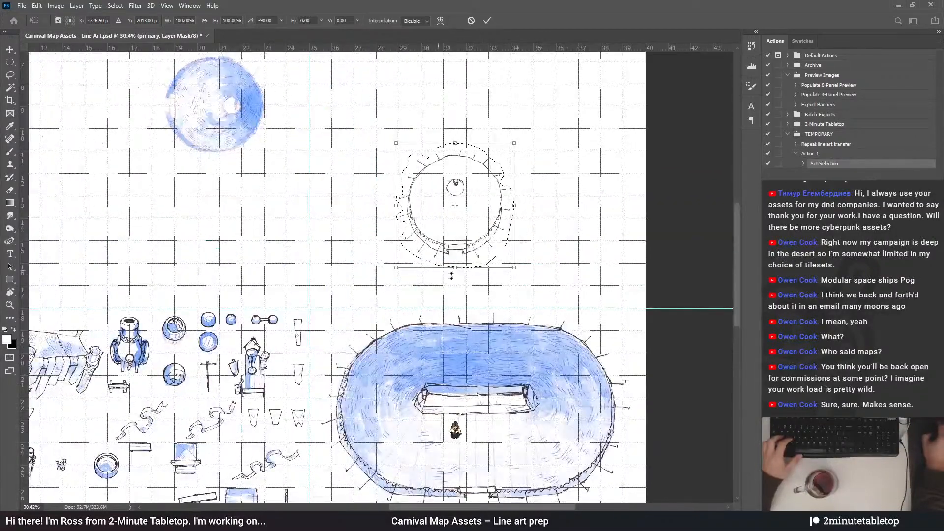
scroll(592, 446, up, 3)
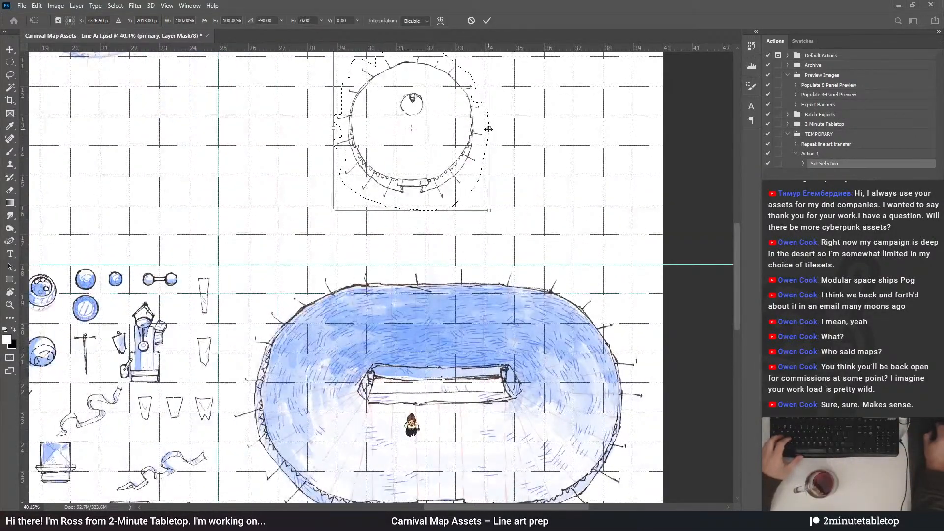
Enlarge the round tent line art proportionally to about 138% and shift it slightly to fit the grid above the oval tent
drag(488, 129, 548, 135)
scroll(427, 135, down, 7)
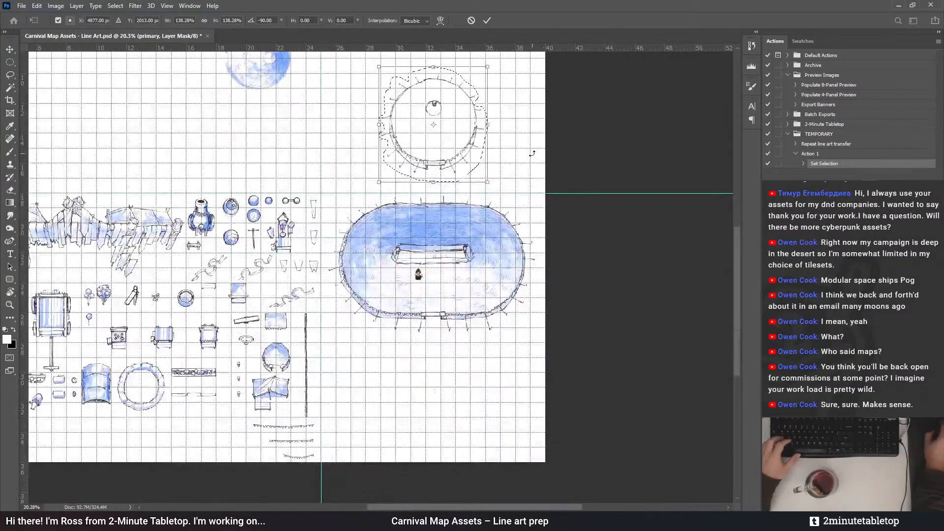
mouse_move(458, 133)
mouse_down()
mouse_move(467, 268)
mouse_move(504, 267)
mouse_move(442, 127)
mouse_up()
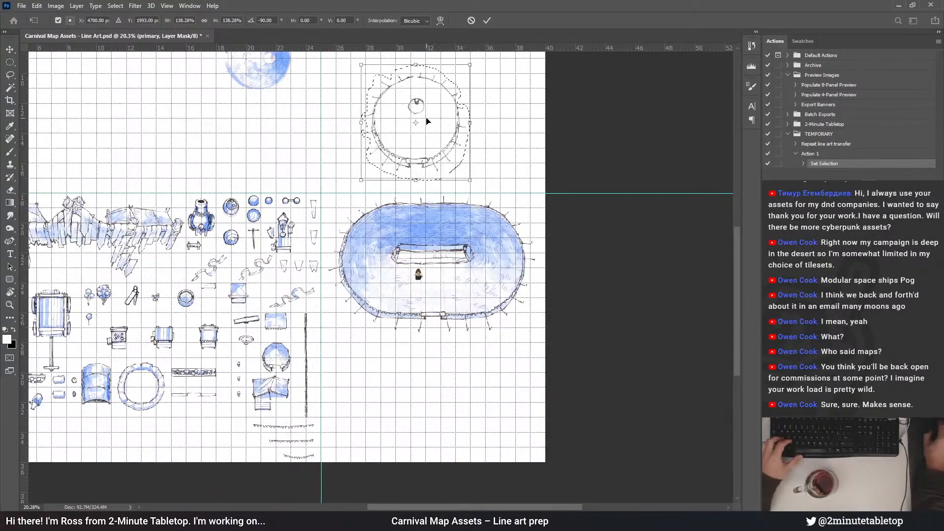
scroll(427, 121, up, 4)
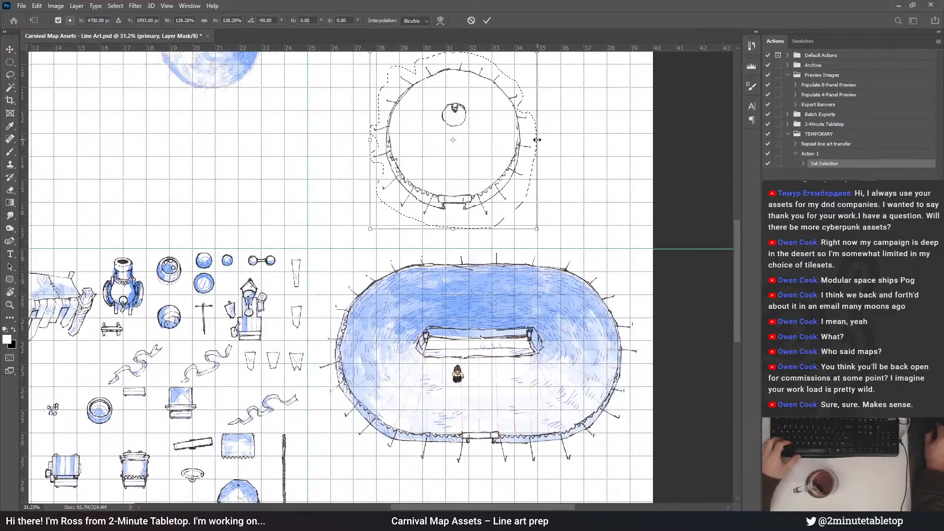
drag(482, 157, 473, 157)
Fine-tune the round tent's proportional scale to 140.91% so it fits the grid squares, and reposition it above the oval tent
scroll(392, 166, up, 4)
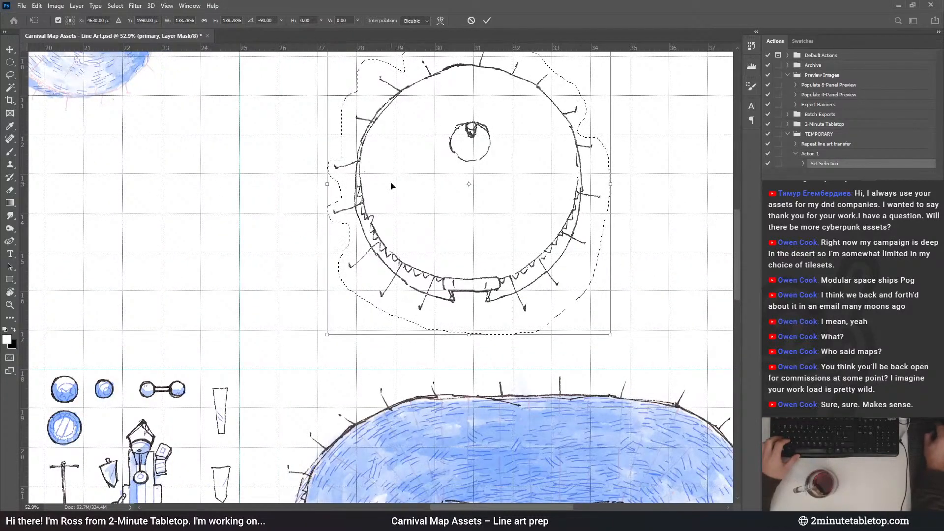
drag(611, 184, 619, 183)
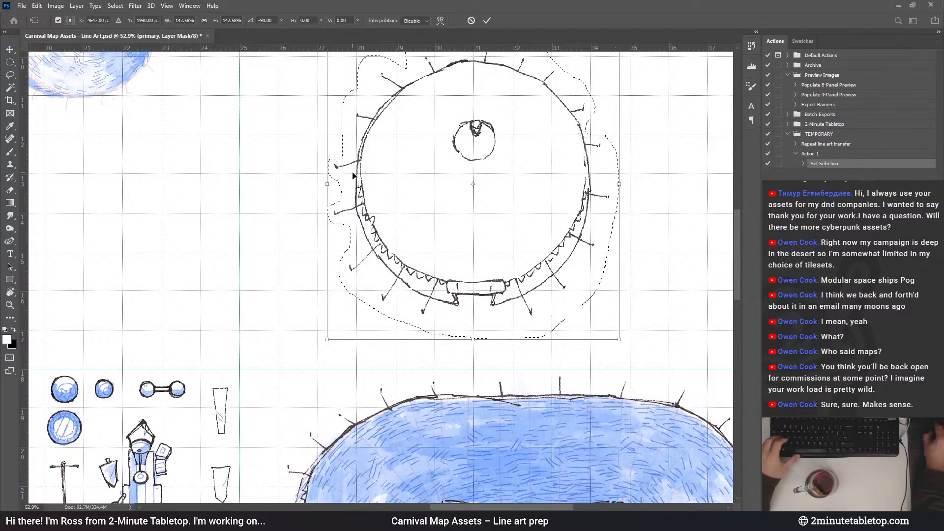
drag(327, 187, 331, 187)
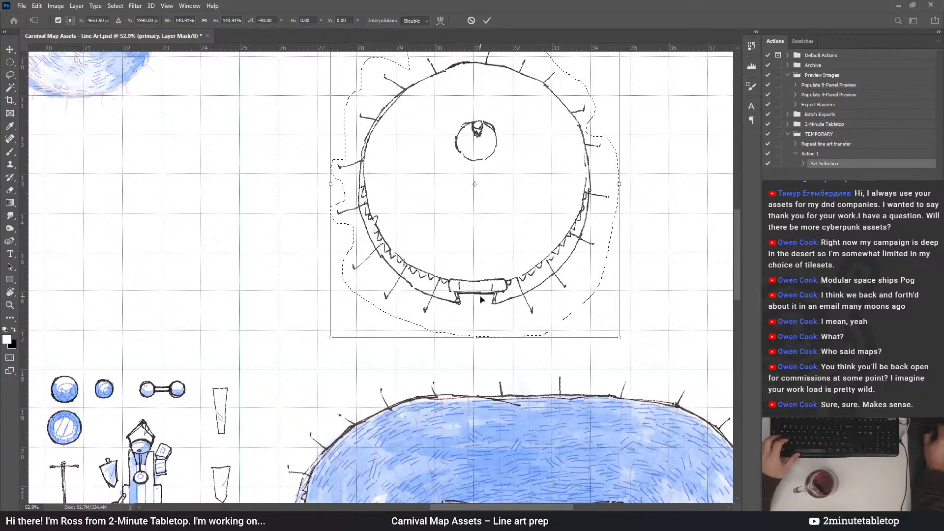
drag(525, 248, 539, 246)
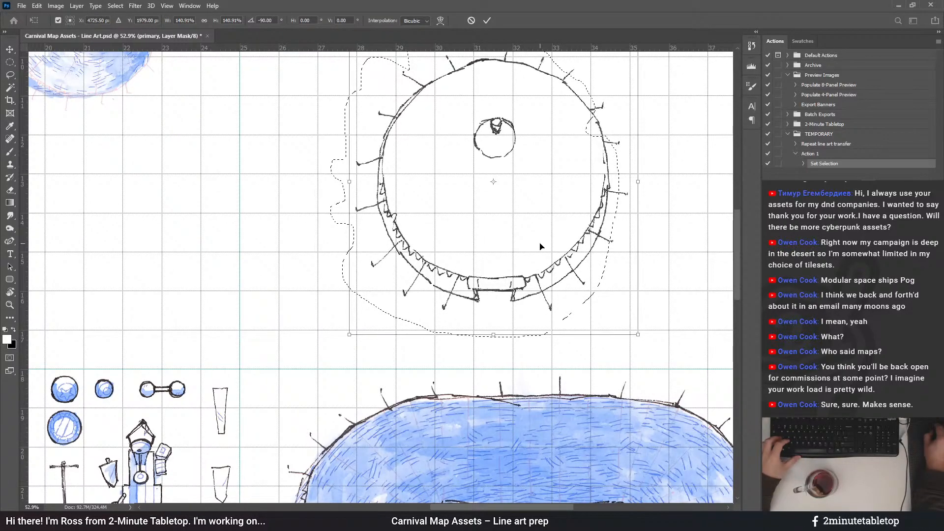
drag(540, 247, 529, 174)
key(h)
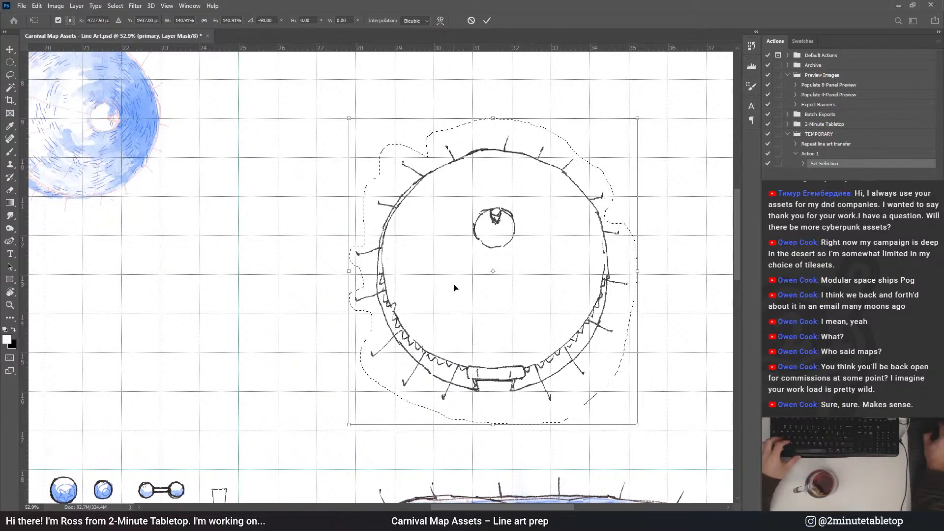
Compare the round tent with the oval tent's entrance and move it down closer to the oval tent
scroll(452, 285, down, 2)
scroll(475, 230, down, 3)
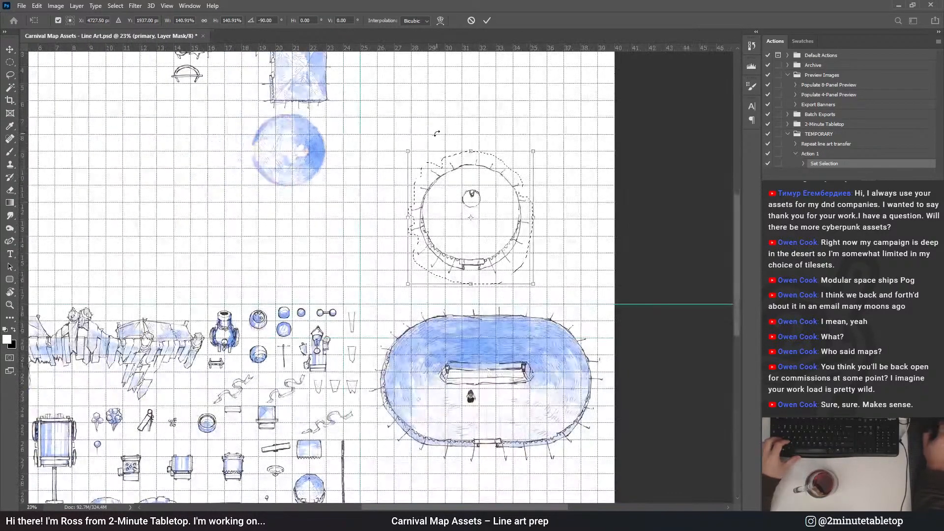
scroll(479, 475, up, 4)
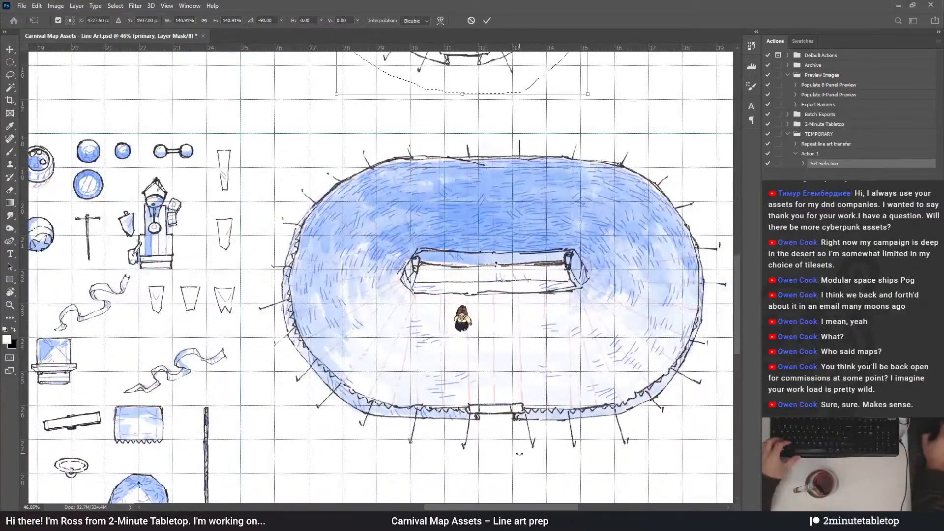
scroll(519, 454, down, 2)
scroll(467, 98, up, 3)
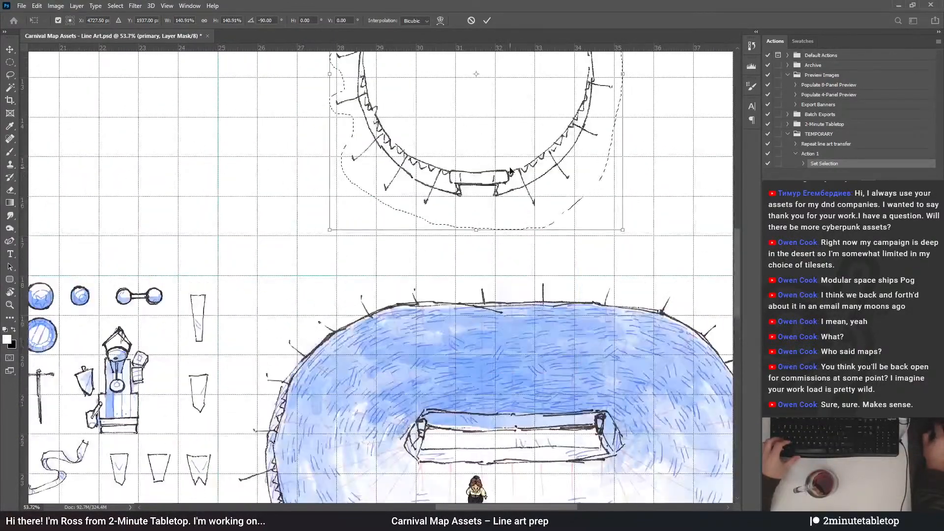
mouse_move(510, 171)
mouse_down()
mouse_move(511, 183)
mouse_move(510, 165)
mouse_up()
scroll(508, 118, down, 3)
scroll(518, 99, up, 1)
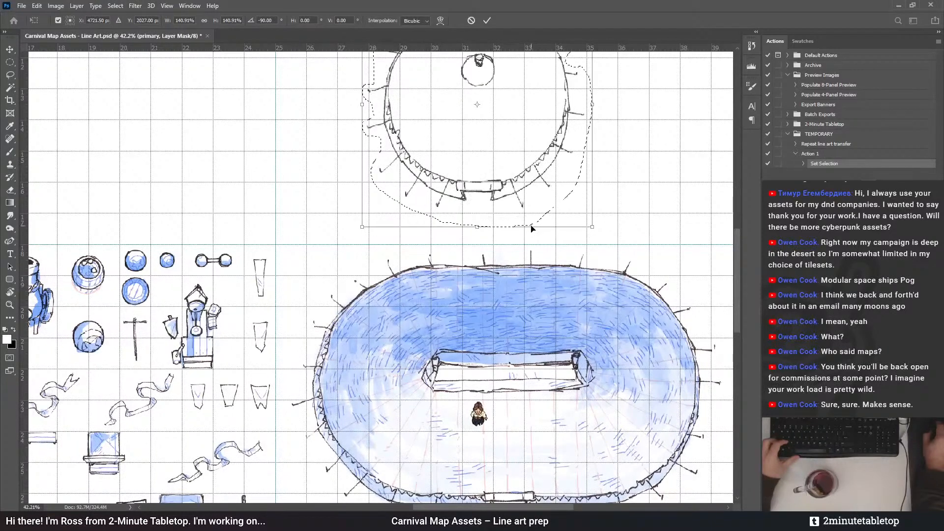
scroll(531, 229, down, 2)
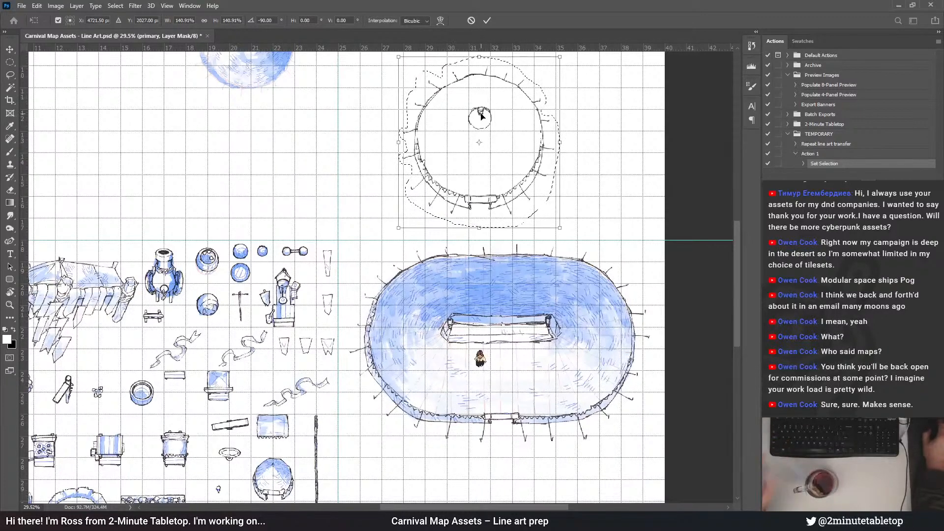
Move the round tent line art into the empty grid area directly below the oval tent
scroll(499, 130, down, 2)
drag(498, 136, 466, 433)
scroll(466, 433, down, 2)
scroll(483, 378, up, 3)
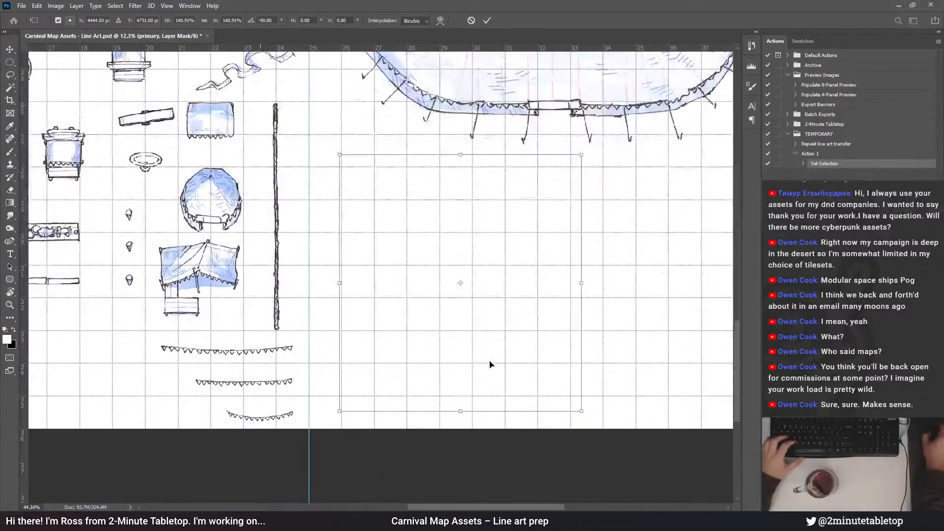
drag(482, 373, 476, 373)
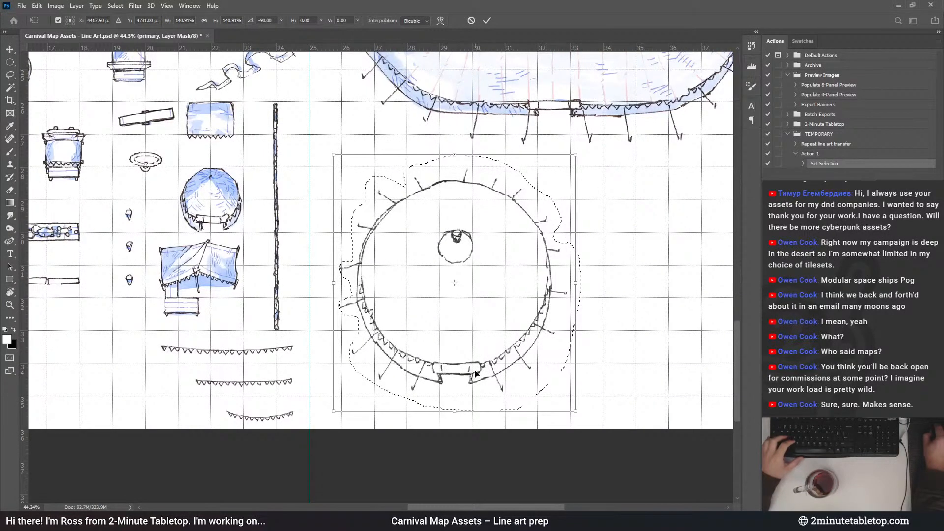
Shift the round tent slightly towards the grid lines and narrow it non-proportionally to a transform height of 139.64%
scroll(333, 295, up, 3)
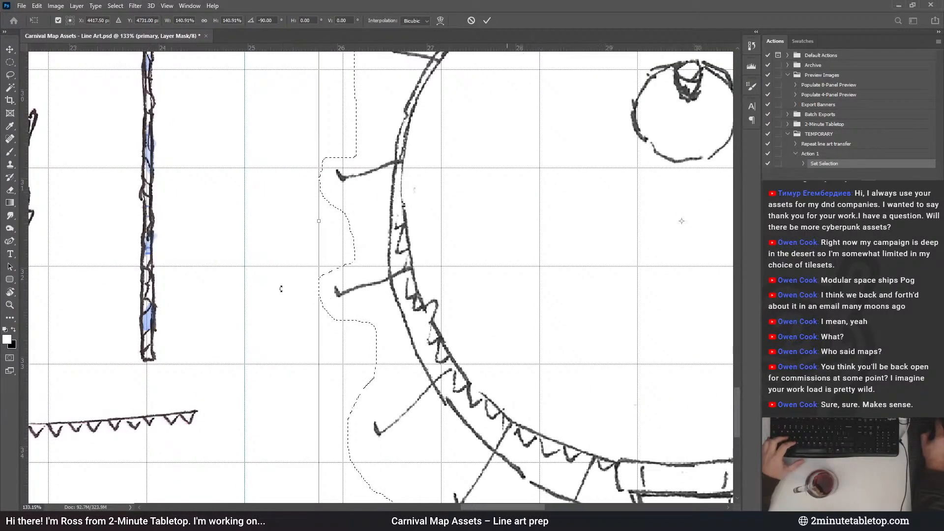
scroll(323, 288, down, 2)
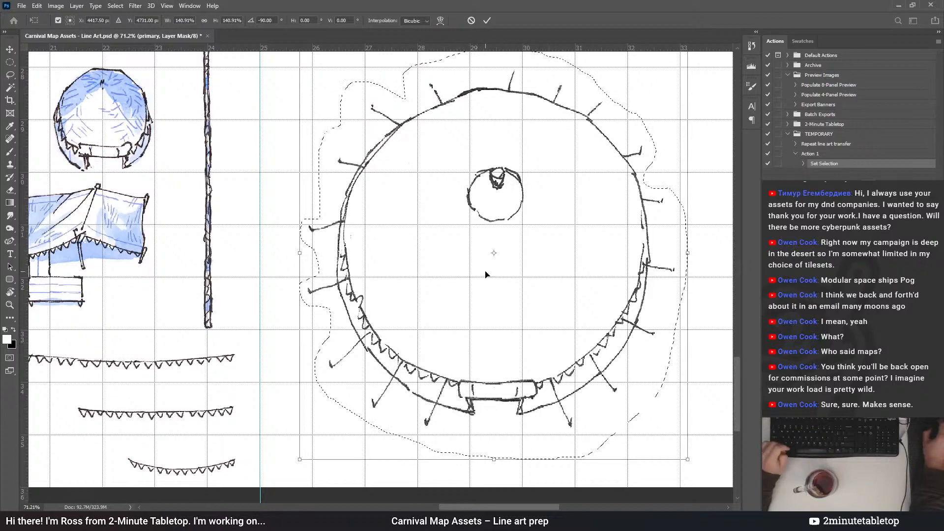
drag(517, 333, 519, 333)
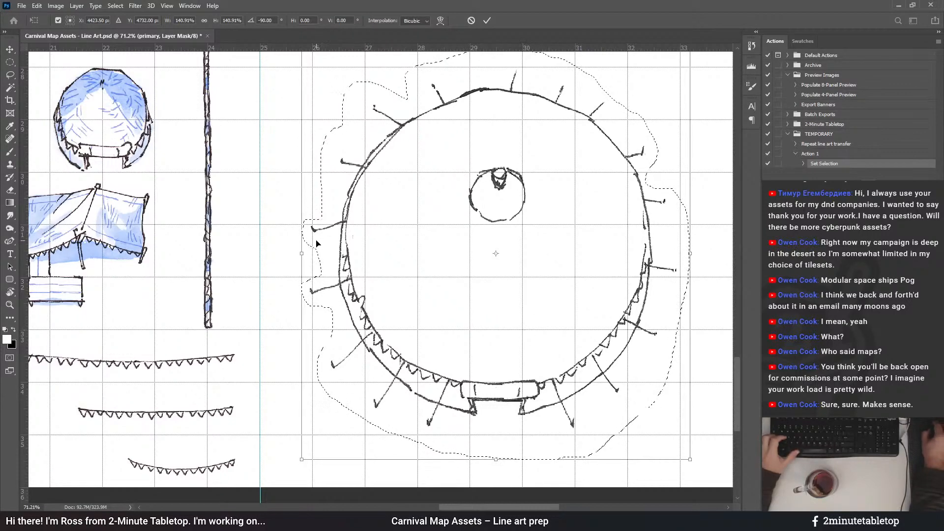
drag(303, 254, 306, 254)
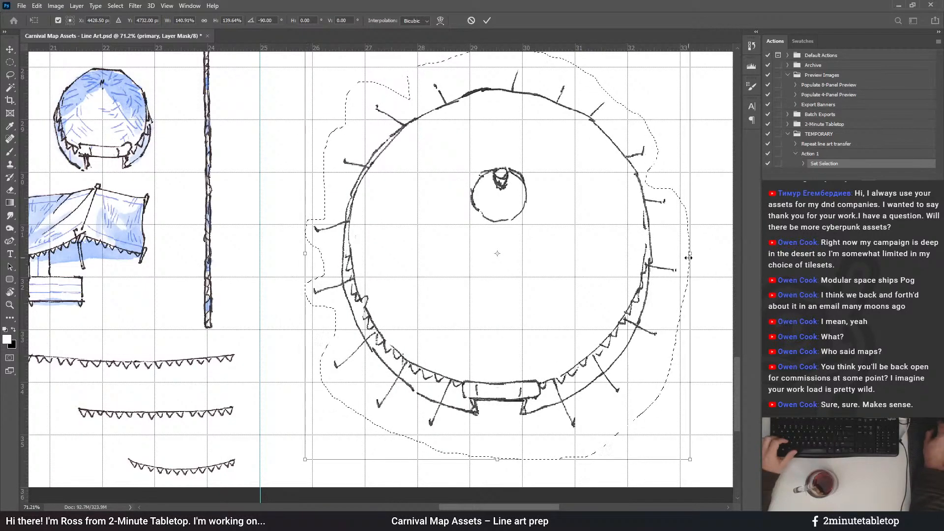
Nudge the round tent slightly up and to the right so its entrance lines up with the grid, and apply the transform
scroll(591, 253, down, 5)
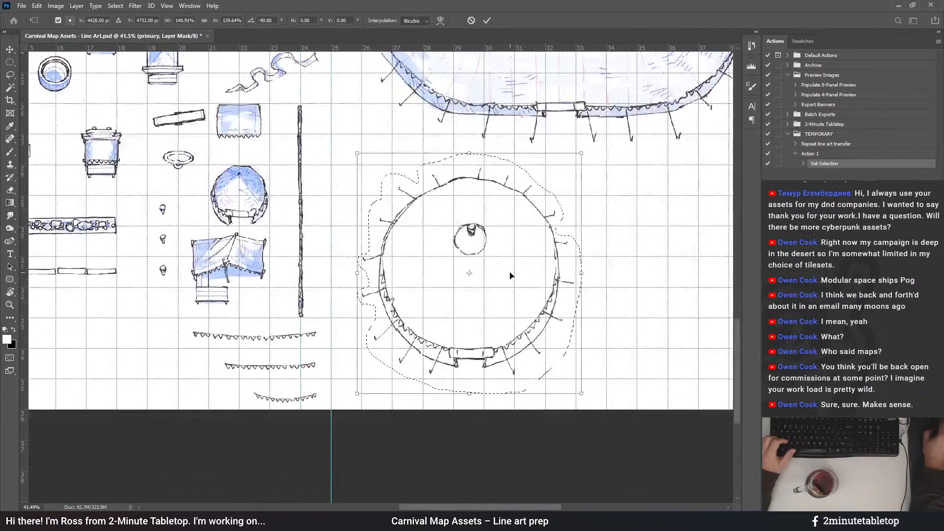
scroll(498, 294, down, 3)
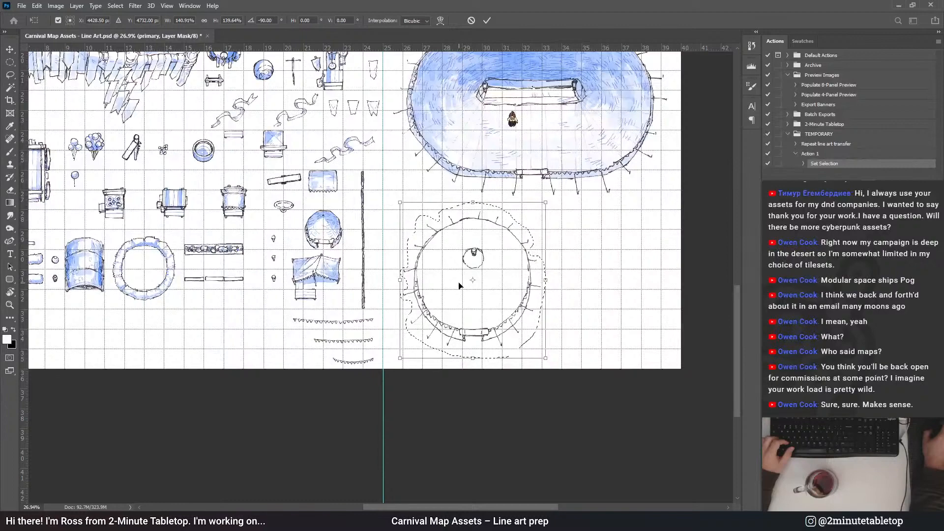
scroll(459, 285, up, 8)
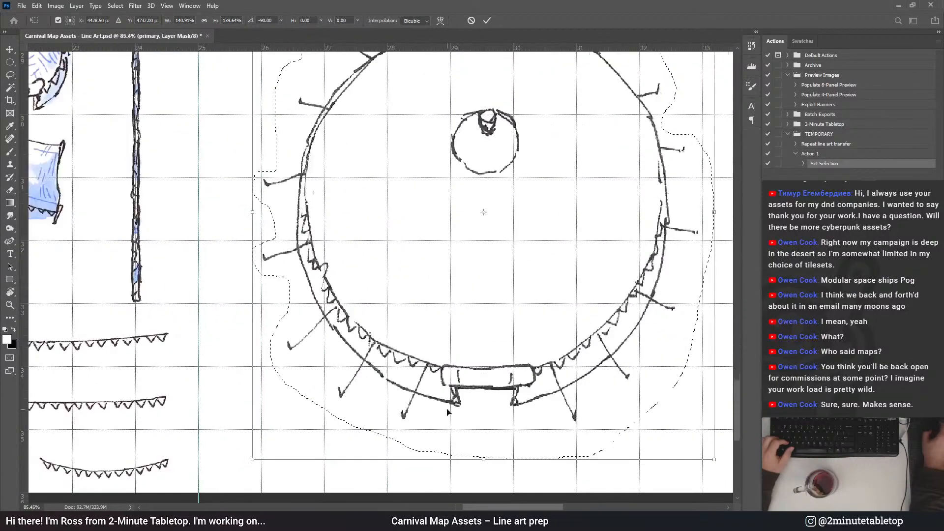
scroll(447, 412, up, 4)
key(Up)
key(Up)
key(Up)
key(Right)
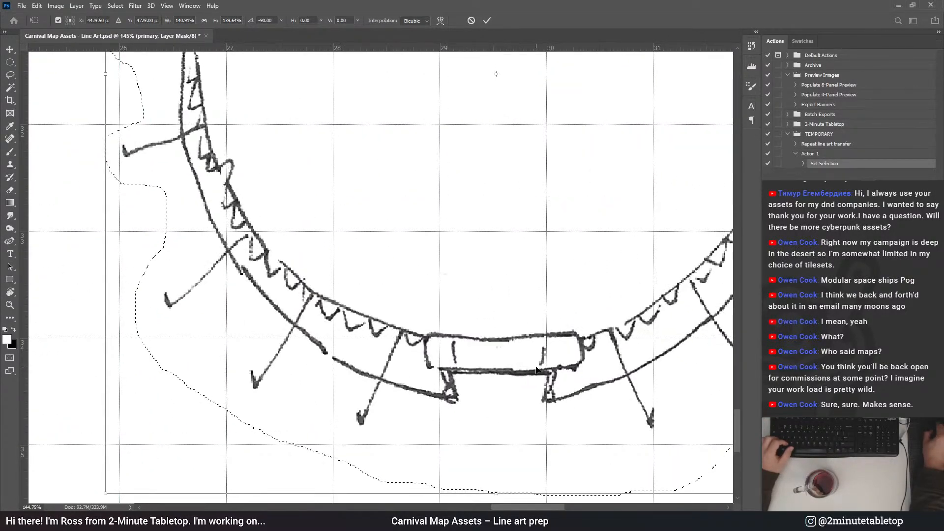
scroll(535, 370, down, 3)
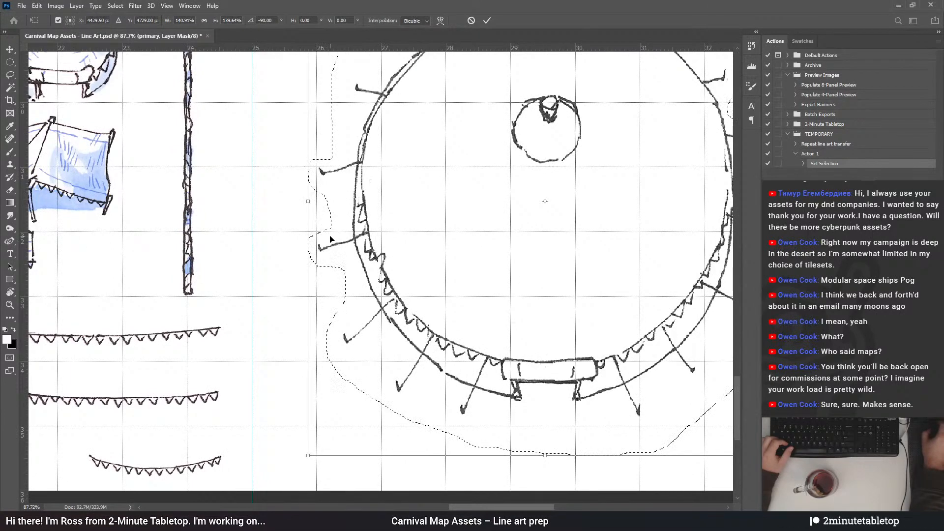
scroll(330, 239, down, 3)
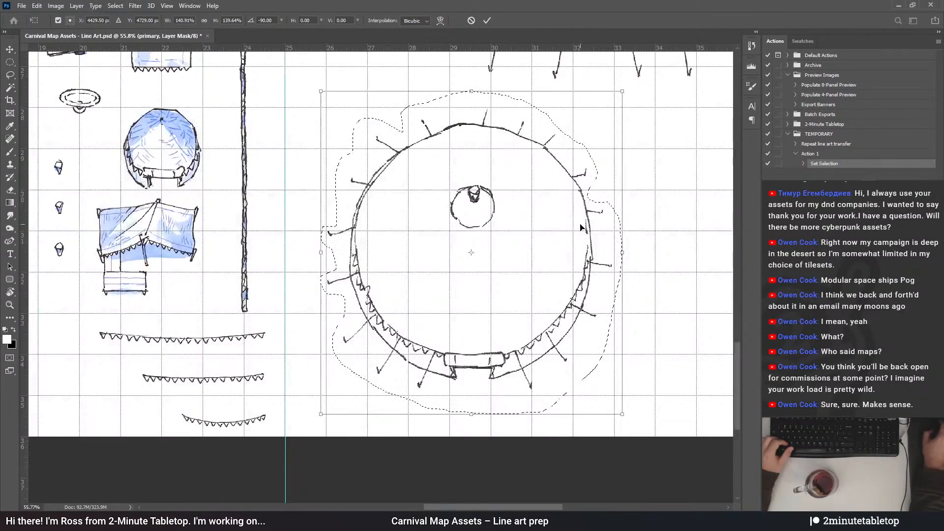
click(486, 22)
Deselect the round tent and run the "Repeat line art transfer" action to move its blue shading onto the line art
key(l)
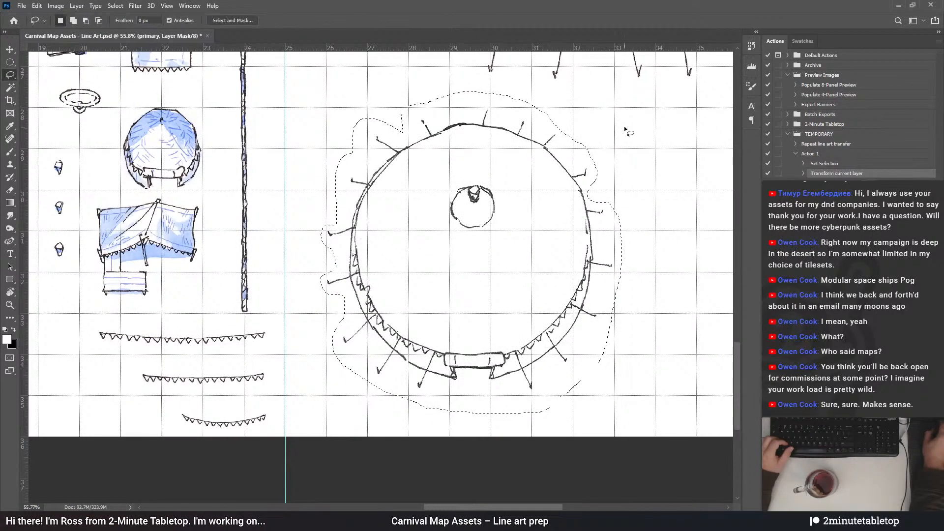
key(ctrl+d)
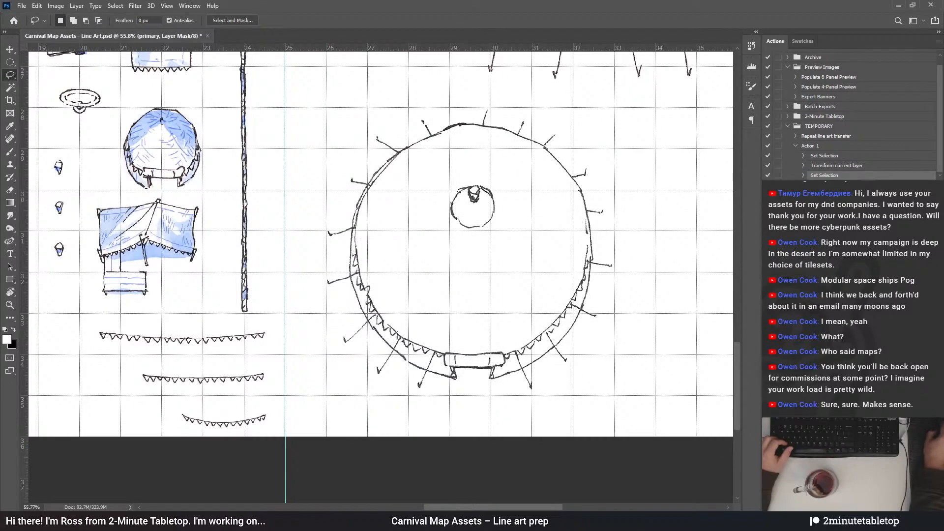
click(821, 136)
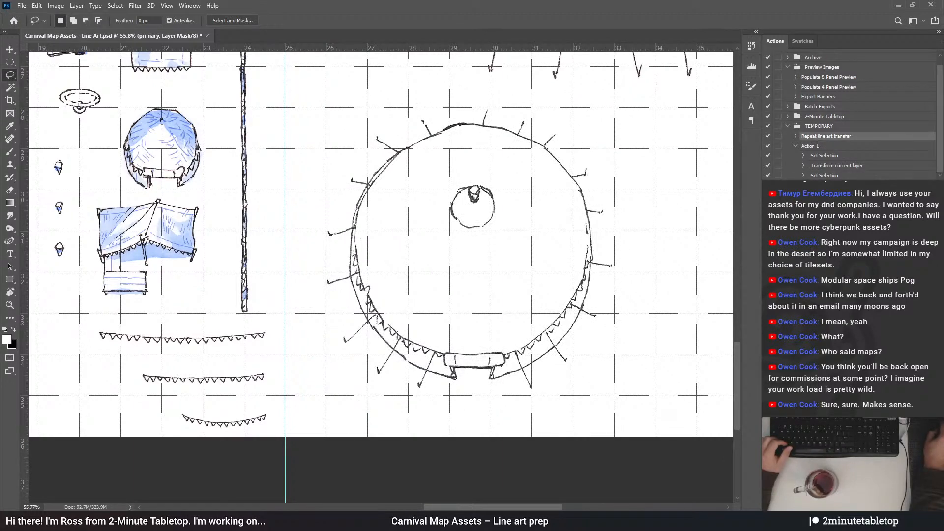
key(F2)
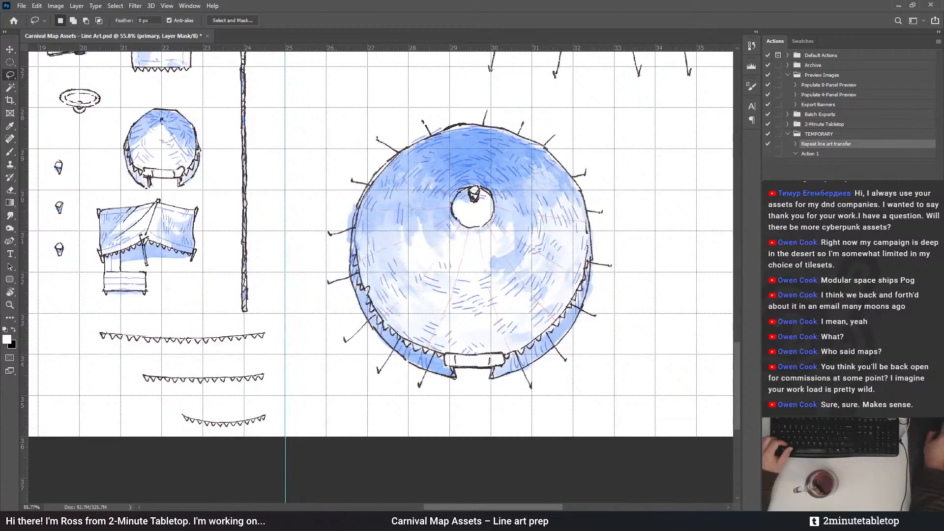
Select Action 1 as the recording target and extend the canvas downward with empty grid space below the round tent
scroll(380, 276, up, 15)
scroll(380, 275, left, 5)
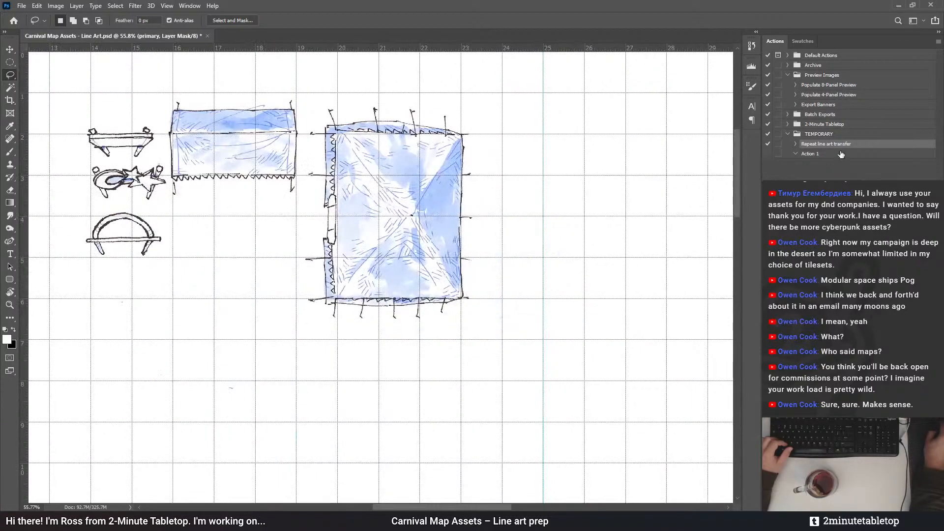
click(810, 154)
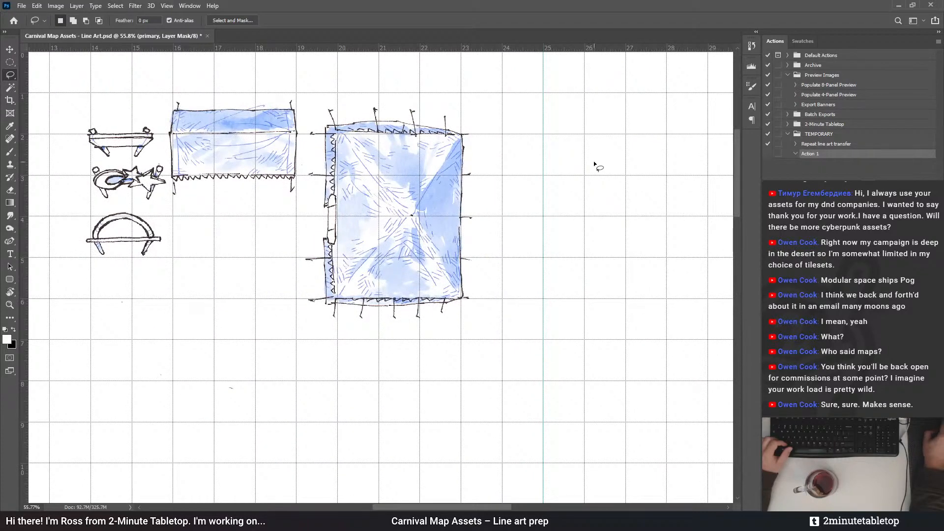
scroll(593, 165, down, 2)
scroll(713, 249, up, 3)
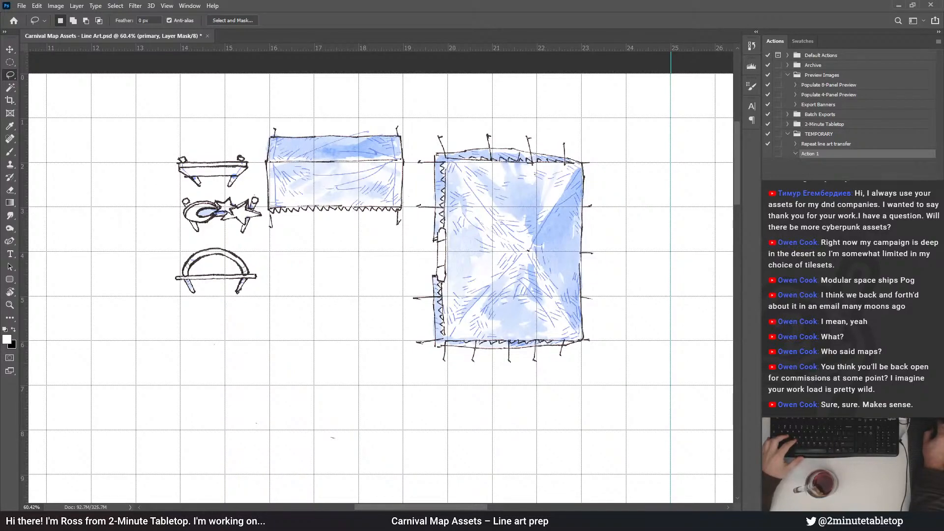
scroll(359, 79, down, 8)
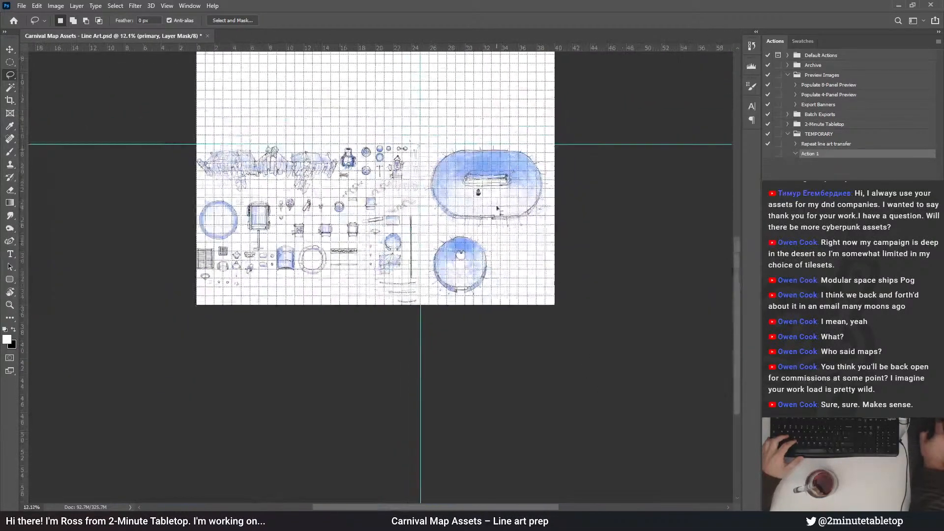
scroll(503, 439, up, 2)
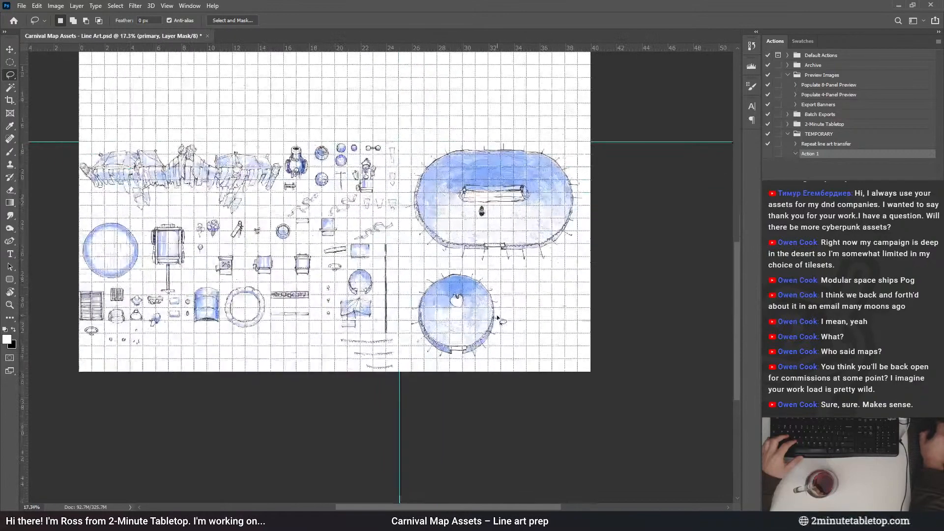
scroll(481, 358, up, 1)
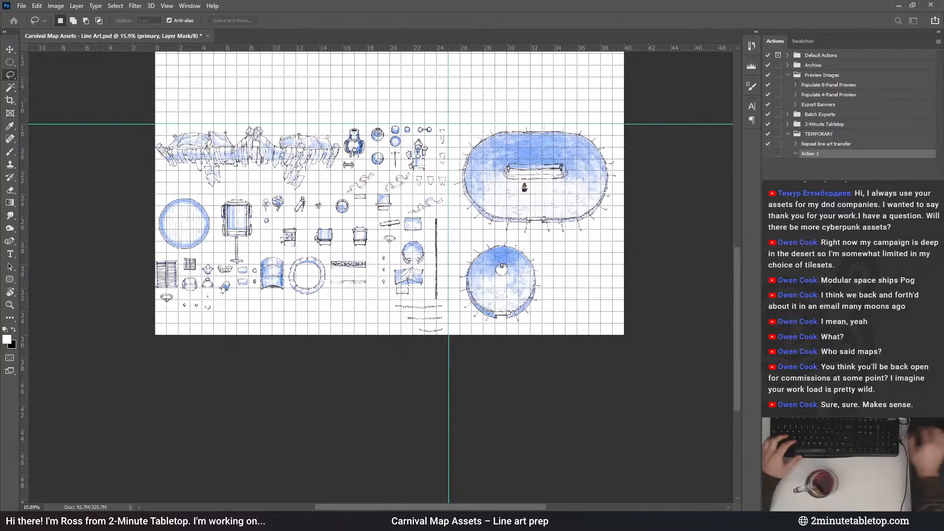
key(Return)
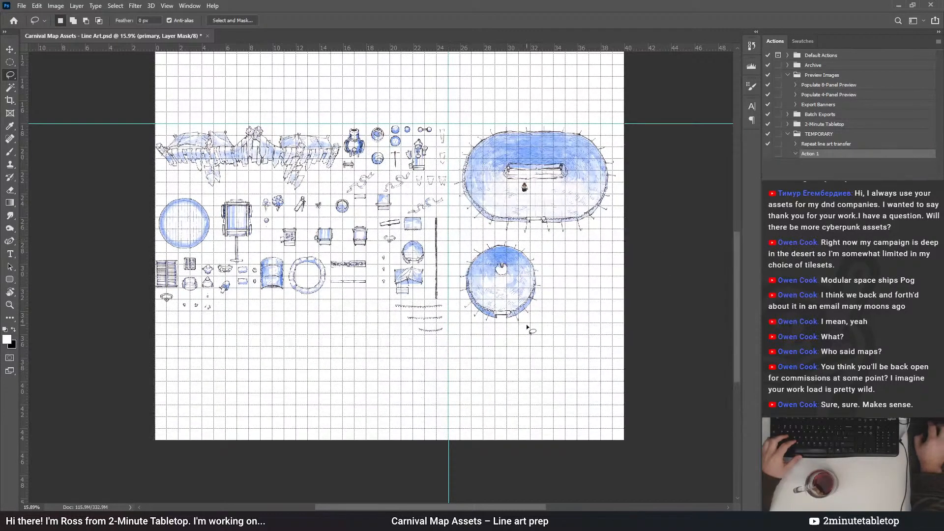
While recording into Action 1, lasso the rectangular tent and move its line art into the empty grid area below the round tent
scroll(413, 218, up, 5)
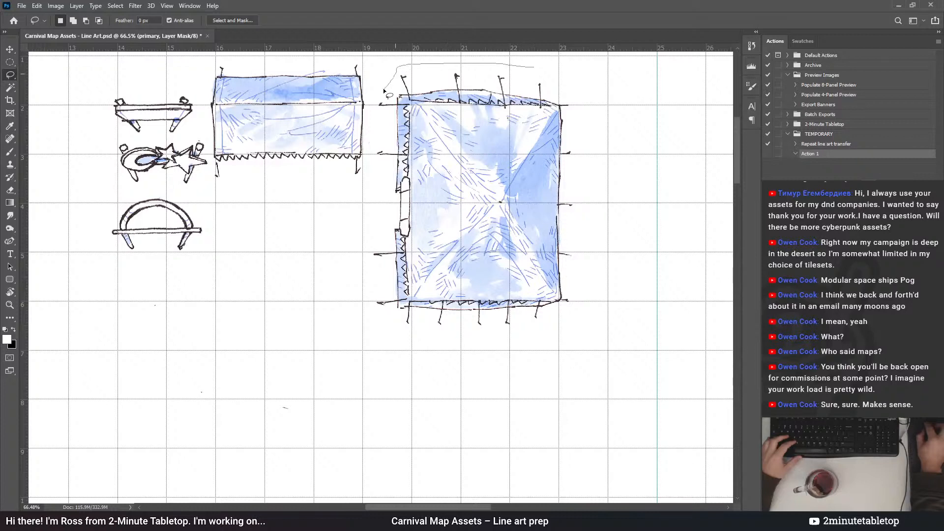
drag(373, 112, 362, 223)
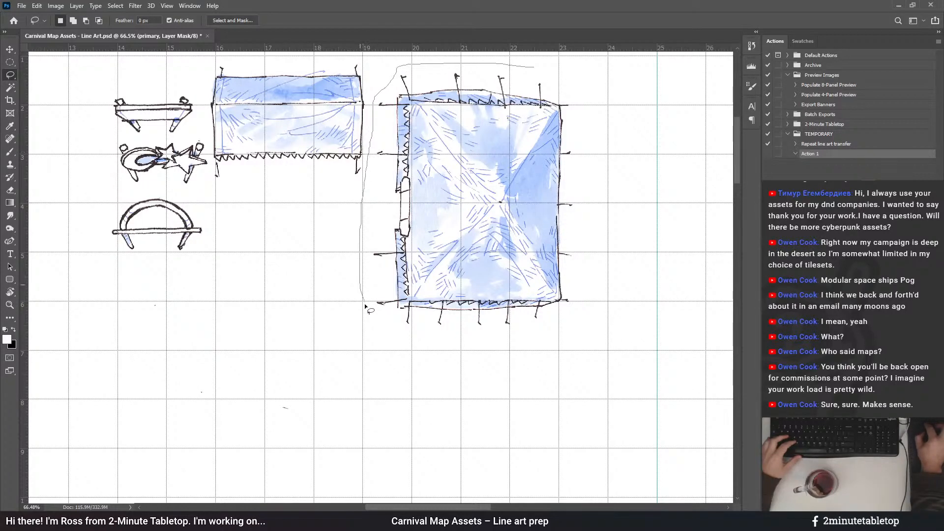
drag(590, 154, 526, 67)
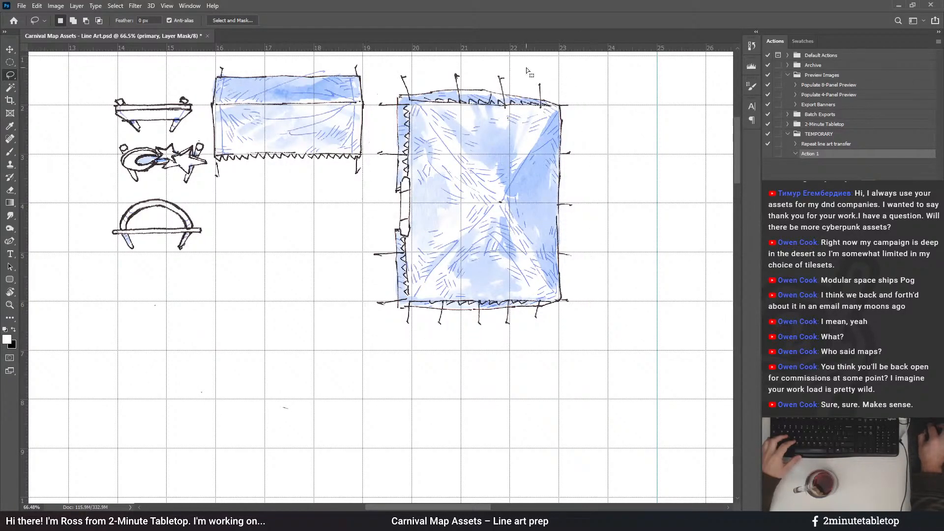
scroll(426, 71, down, 3)
scroll(425, 71, down, 5)
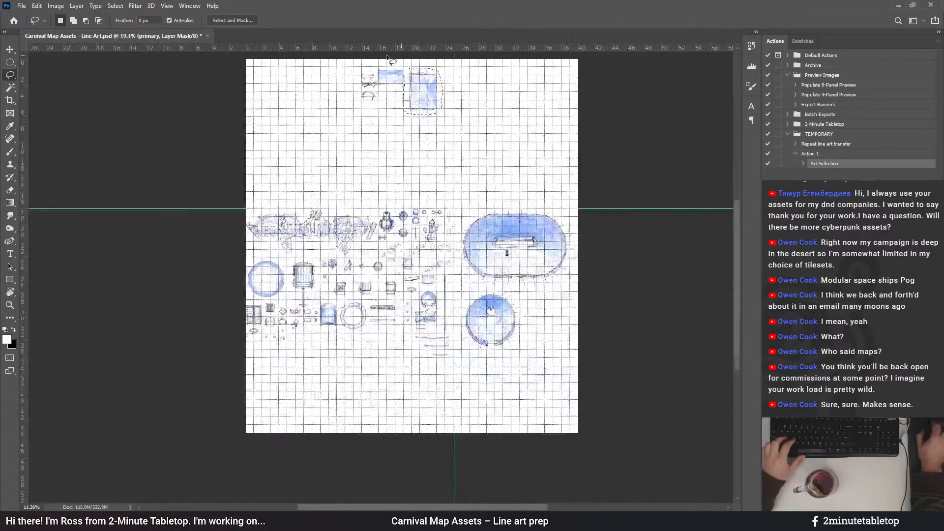
drag(422, 93, 488, 389)
key(ctrl+x)
Rotate the rectangular tent line art to -90° so its entrance faces down, and align its walls with the grid
key(ctrl+t)
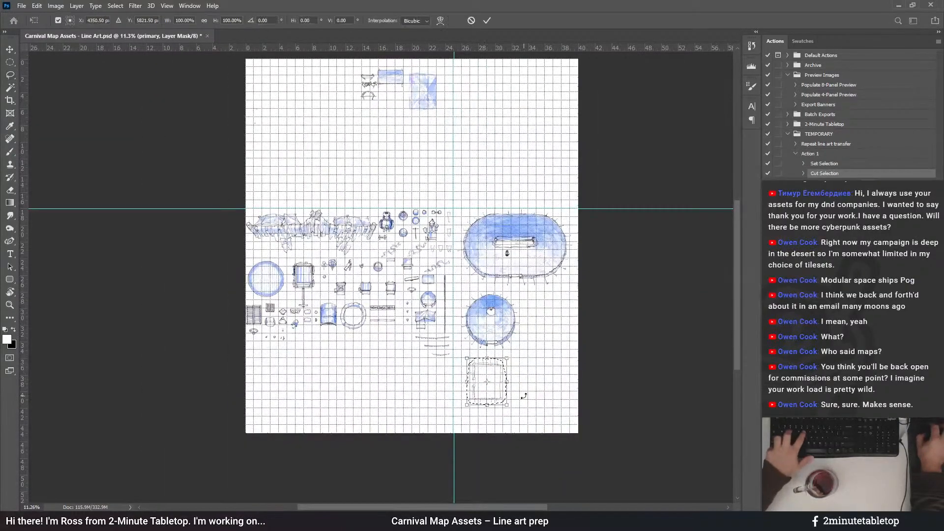
drag(509, 356, 524, 430)
scroll(525, 431, up, 4)
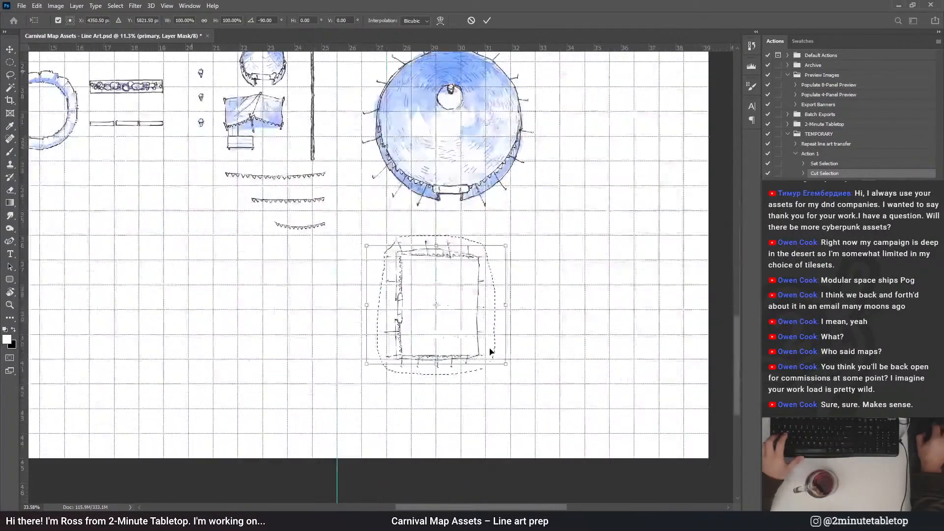
scroll(453, 345, up, 3)
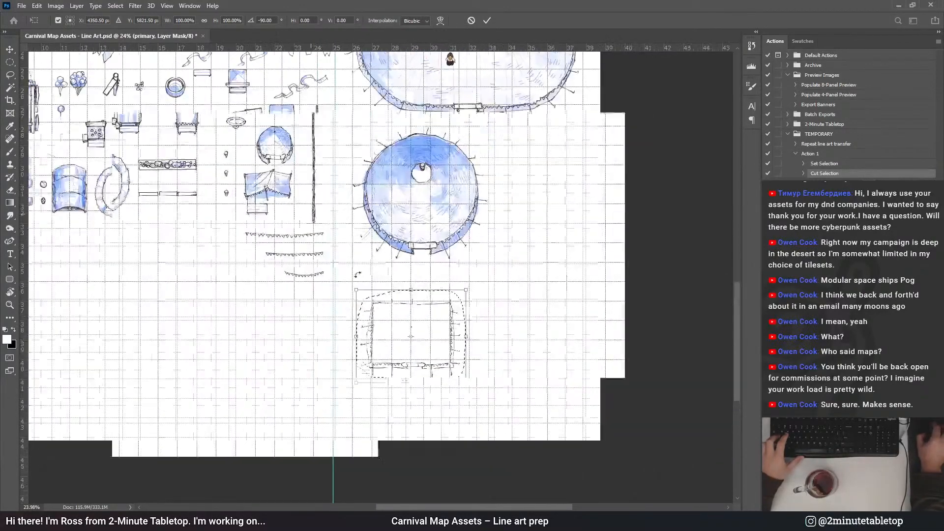
drag(452, 346, 424, 312)
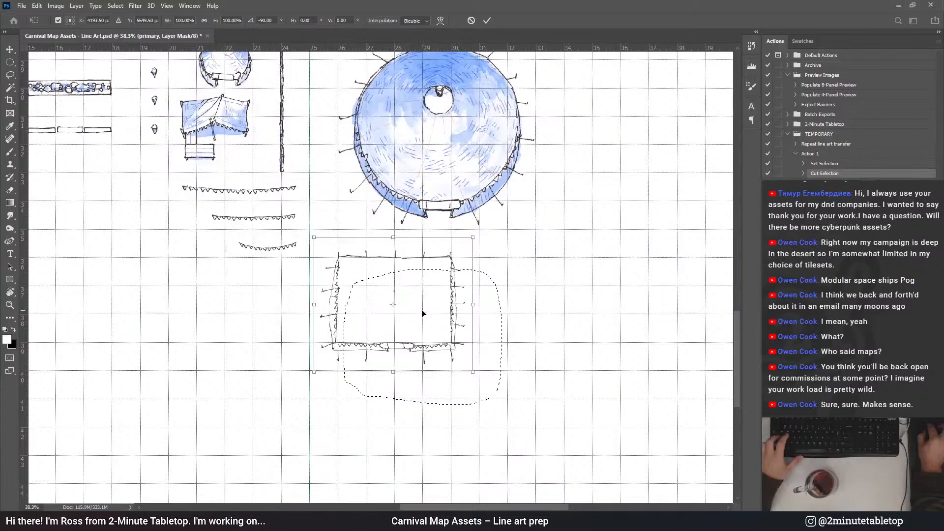
scroll(397, 343, up, 1)
scroll(396, 343, up, 3)
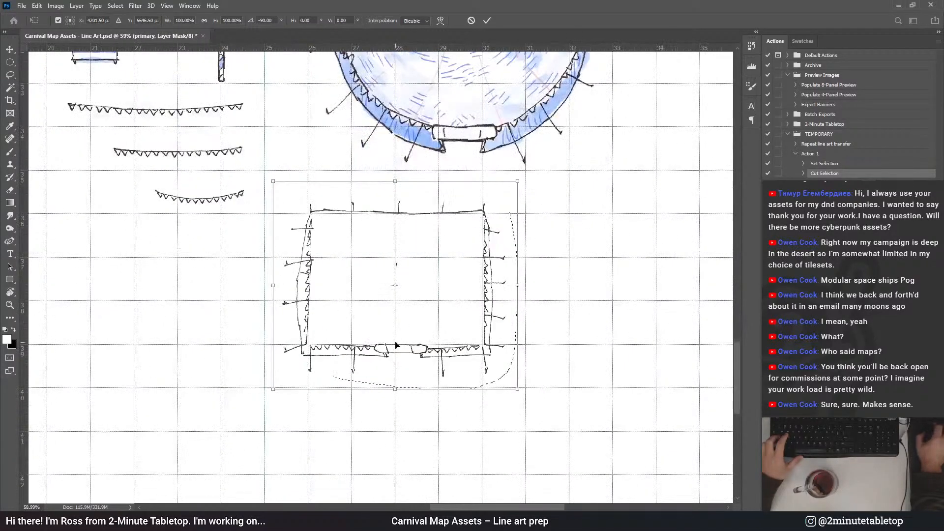
drag(399, 273, 396, 277)
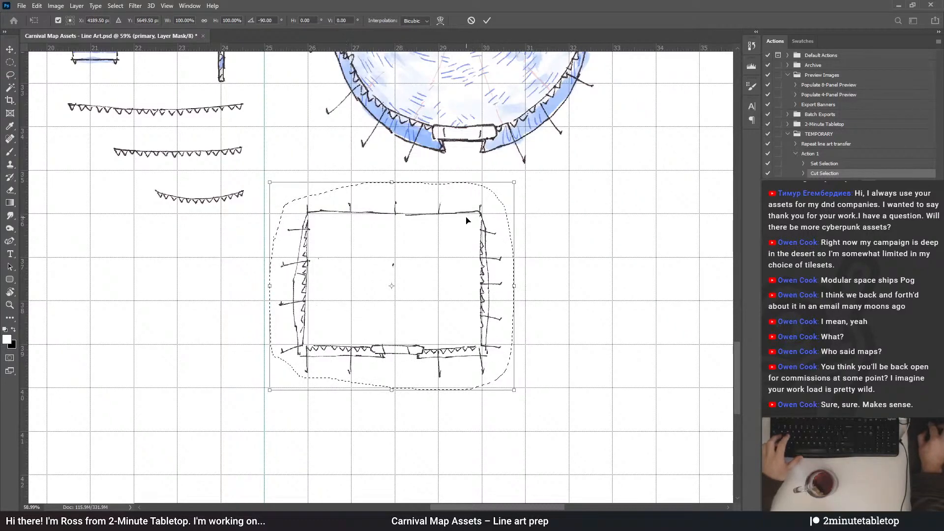
Scale the rectangular tent up proportionally to 125.38% and shift it so it spans five grid squares wide
scroll(266, 290, down, 3)
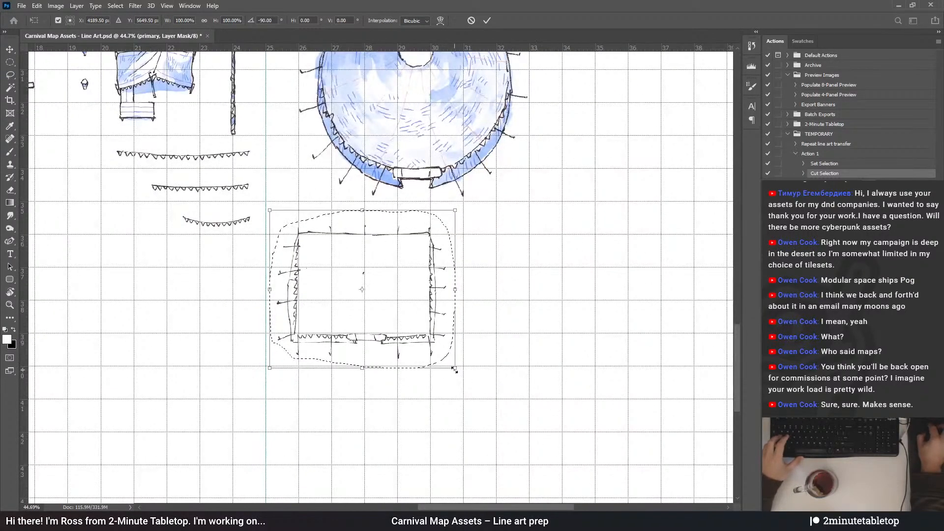
drag(454, 385, 500, 407)
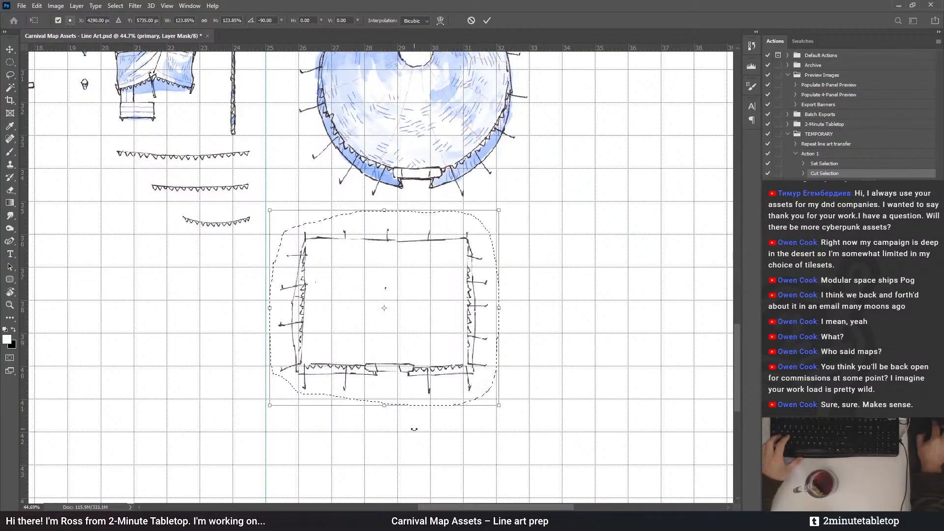
scroll(477, 413, down, 3)
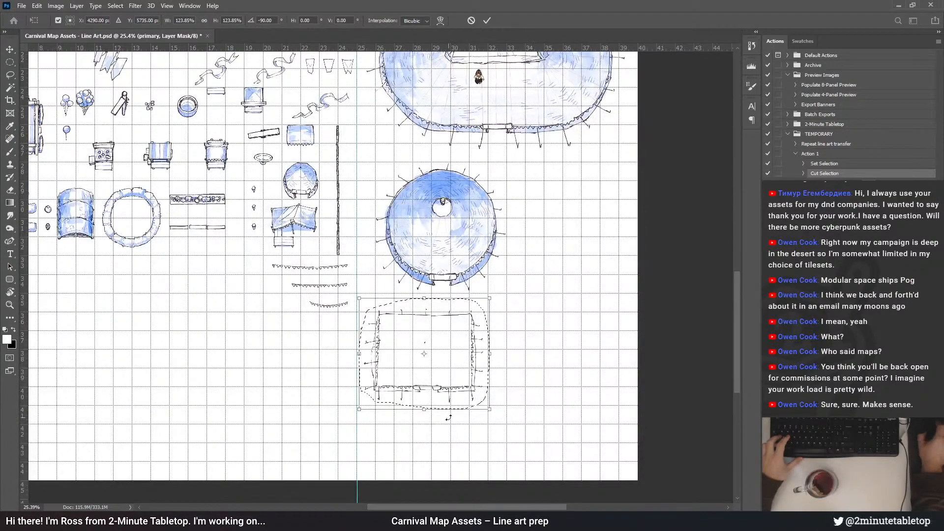
scroll(443, 421, up, 3)
drag(476, 339, 471, 335)
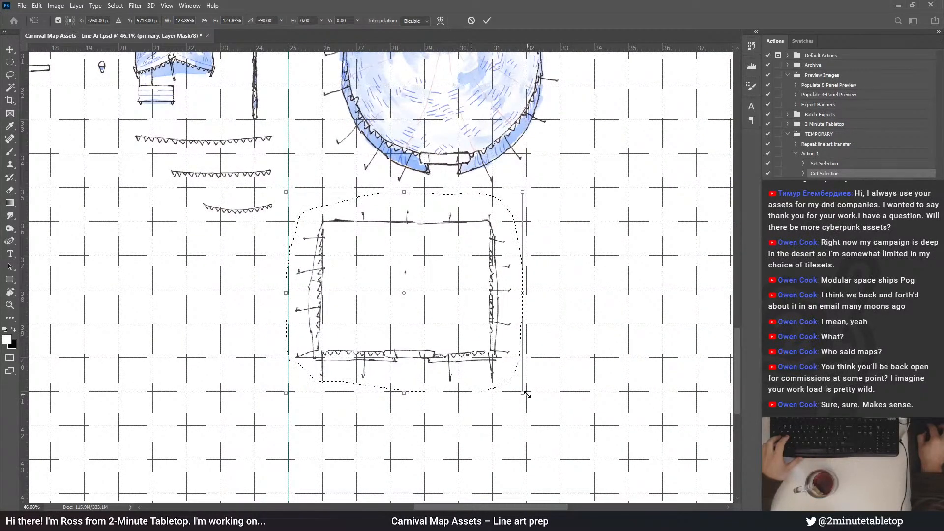
drag(525, 392, 528, 395)
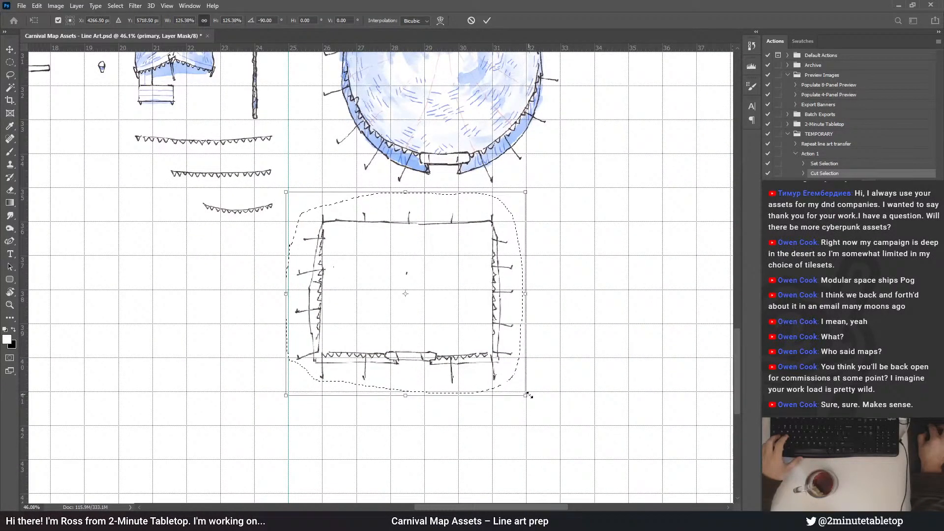
Nudge the rectangular tent slightly down and left to line its walls up with the grid, and apply the transform
scroll(376, 353, up, 2)
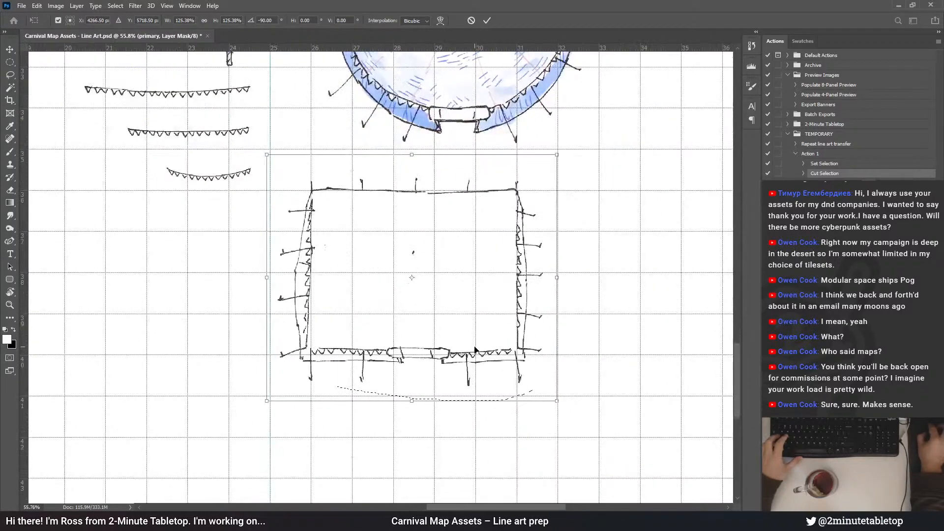
drag(473, 353, 473, 350)
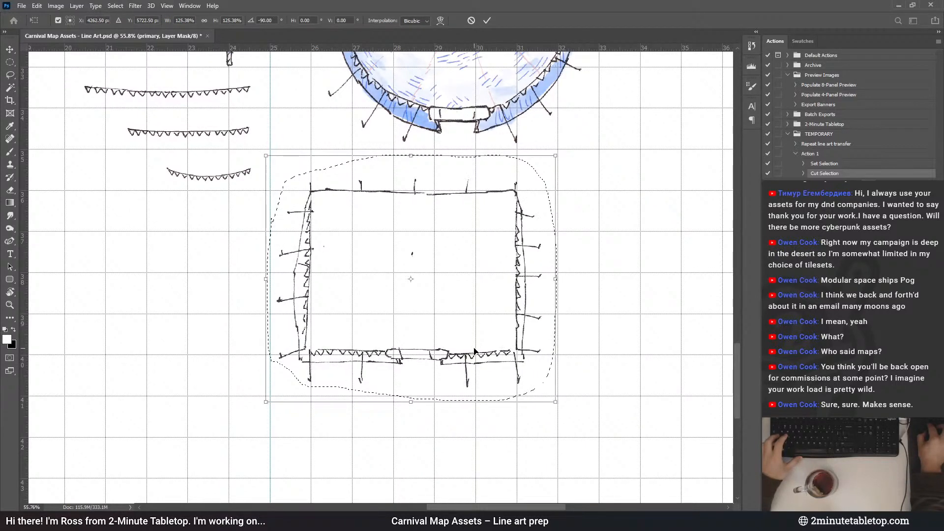
scroll(422, 369, up, 5)
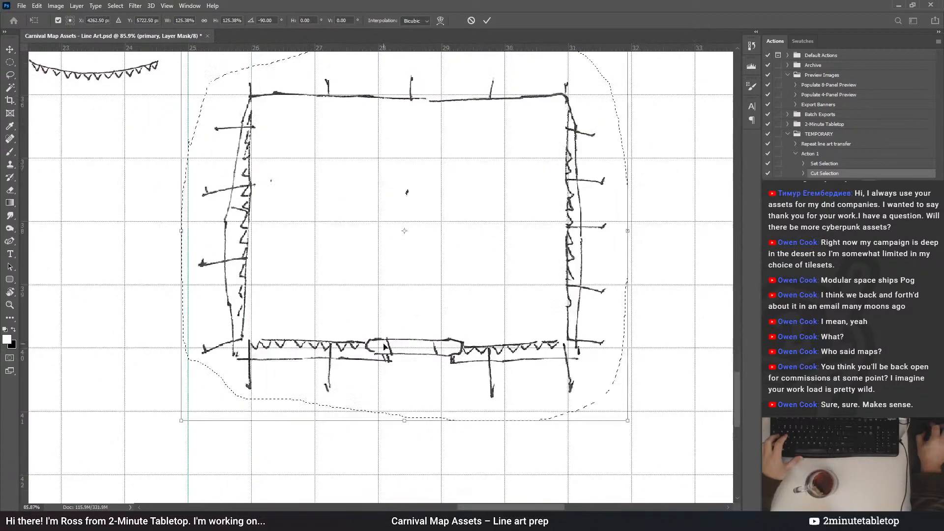
scroll(437, 375, down, 6)
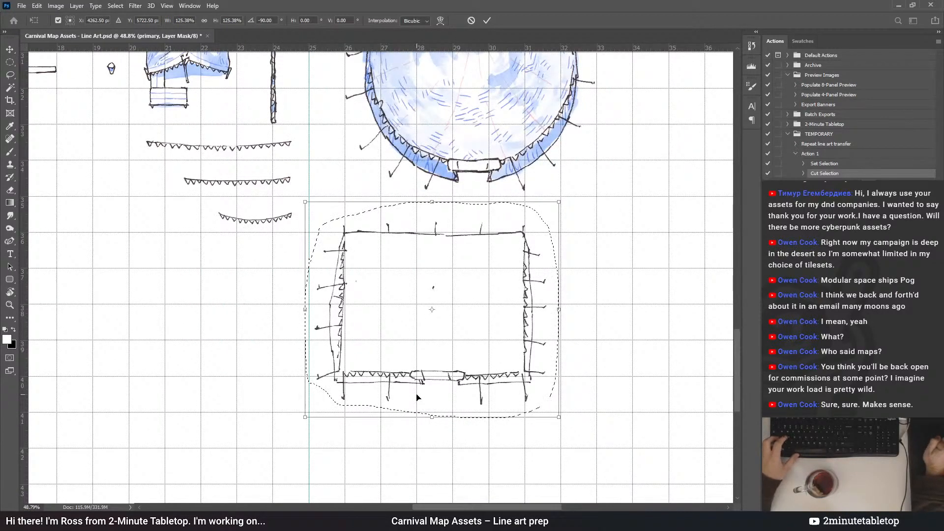
scroll(416, 381, down, 6)
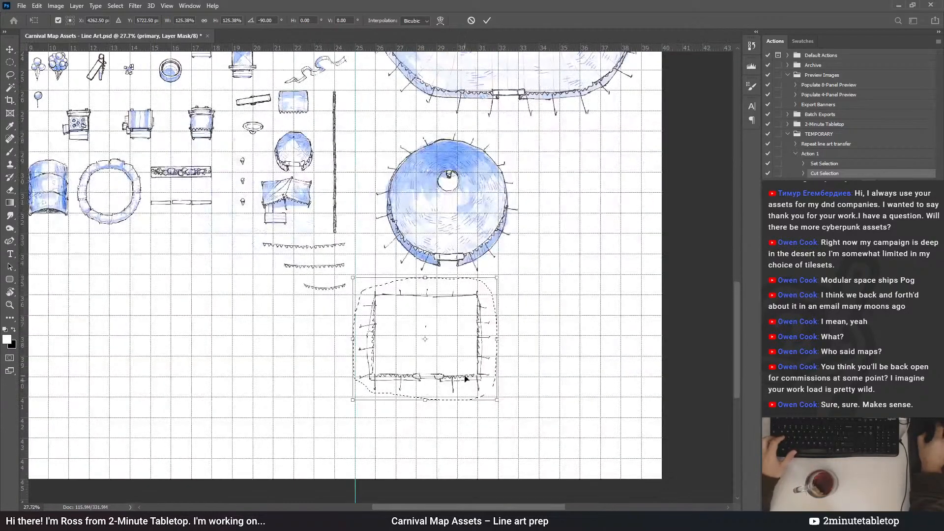
scroll(516, 387, down, 3)
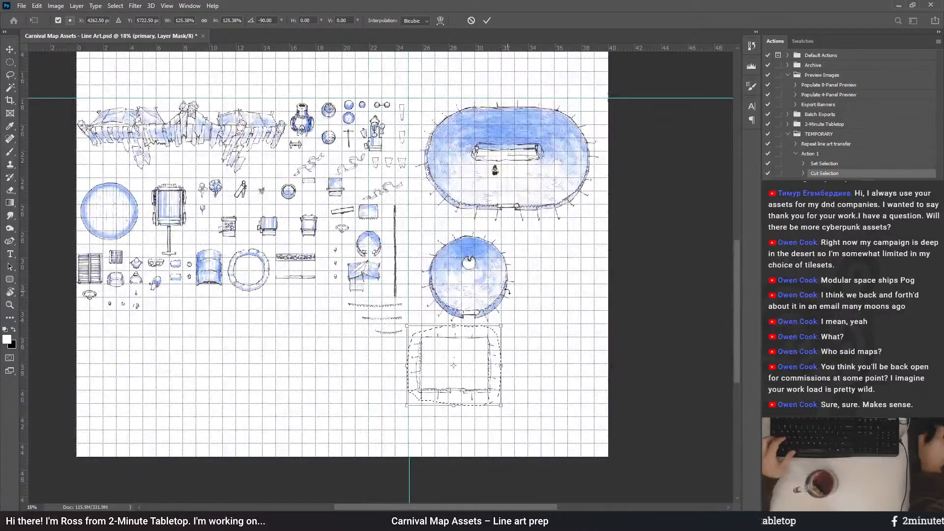
scroll(506, 342, up, 3)
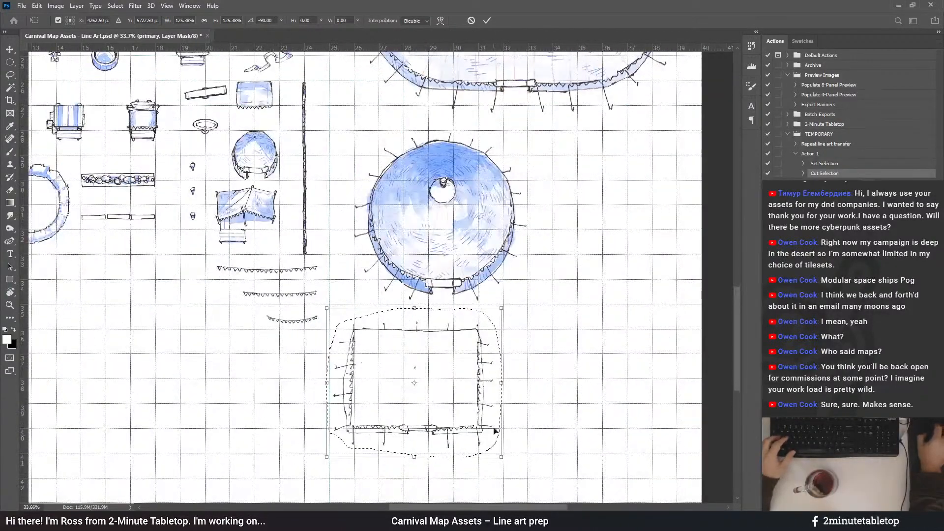
click(486, 20)
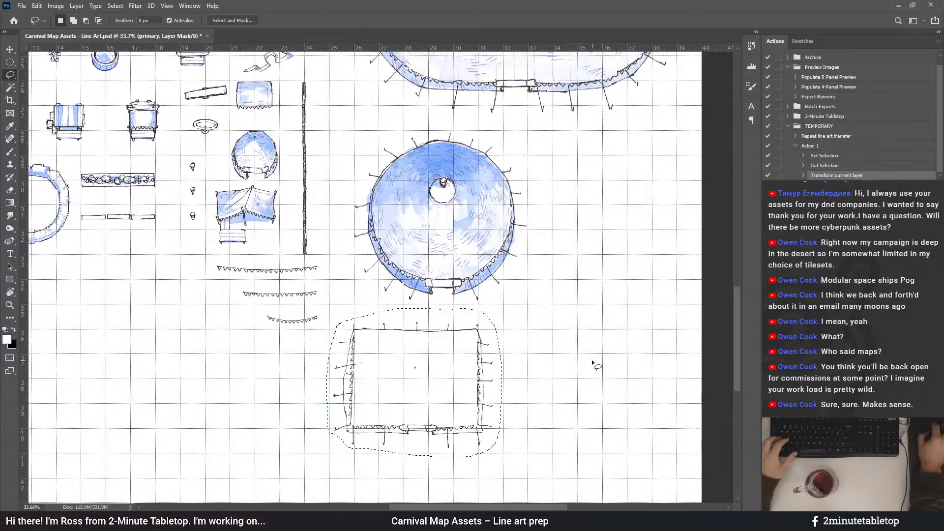
Deselect the rectangular tent and run the "Repeat line art transfer" action to move its blue shading onto the line art
key(ctrl+d)
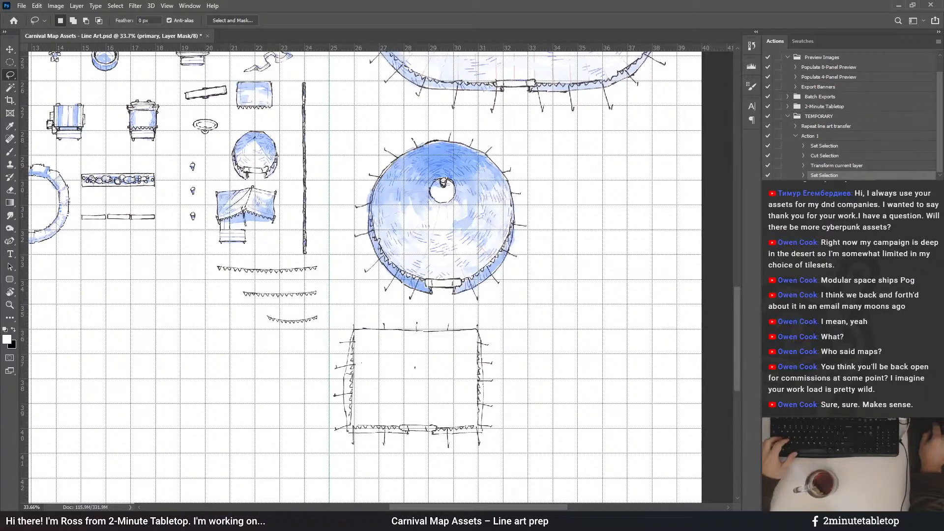
click(826, 128)
key(F2)
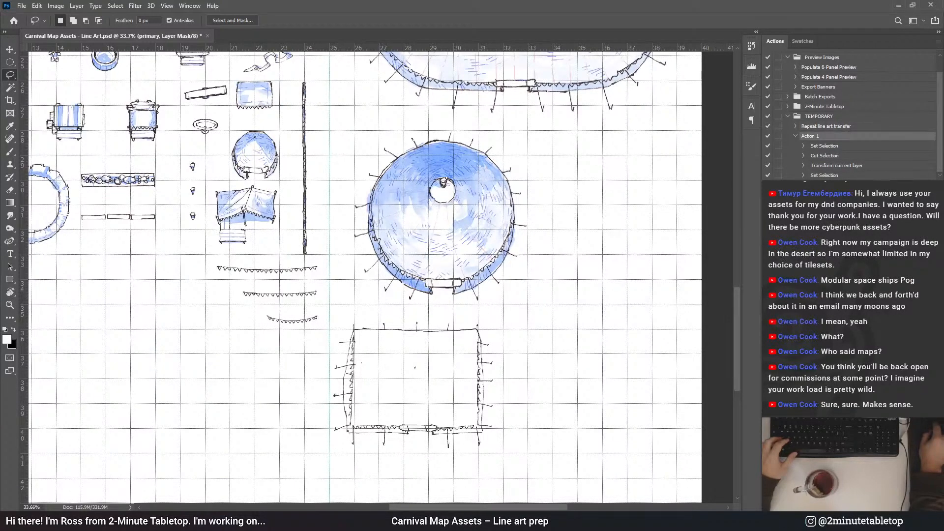
Move the character token from the oval tent to the rectangular tent's entrance and inspect the entrance's scale against it
click(8, 50)
scroll(579, 276, down, 1)
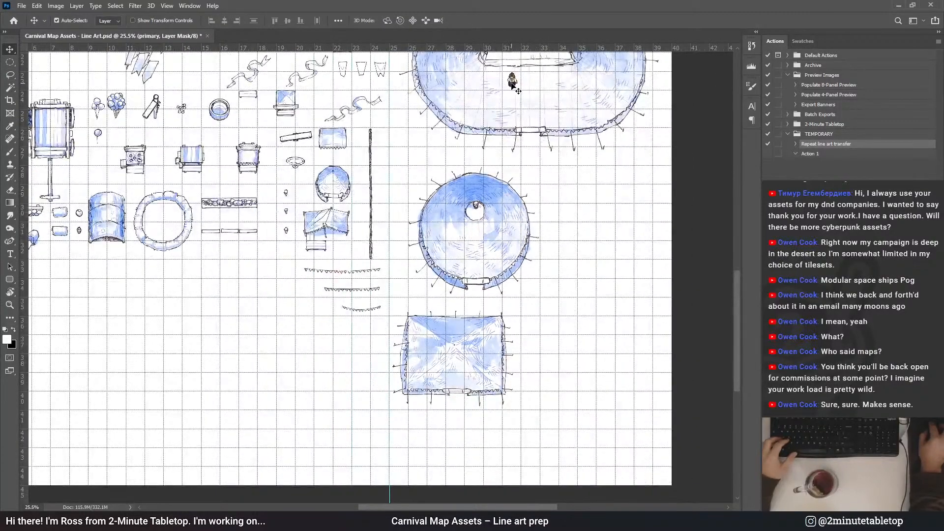
drag(479, 404, 472, 381)
scroll(458, 401, up, 5)
scroll(400, 331, down, 3)
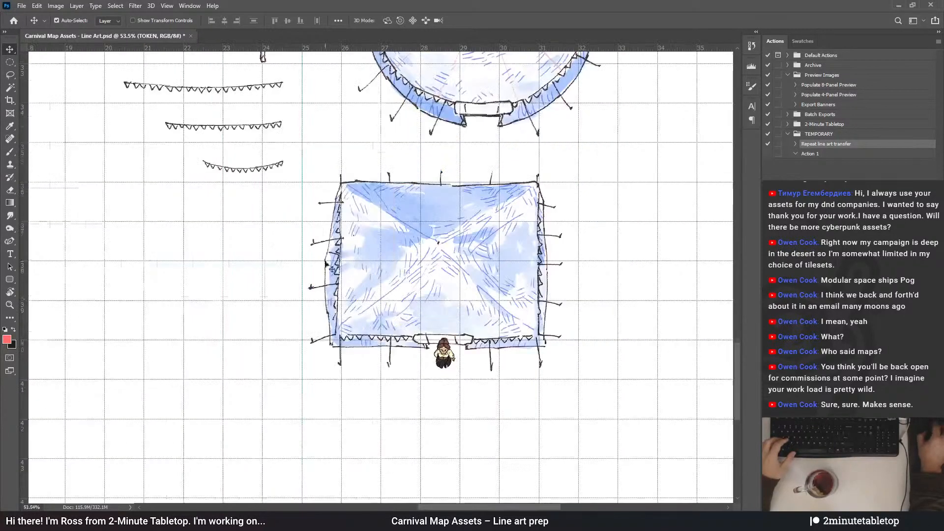
scroll(303, 265, down, 2)
scroll(429, 353, up, 5)
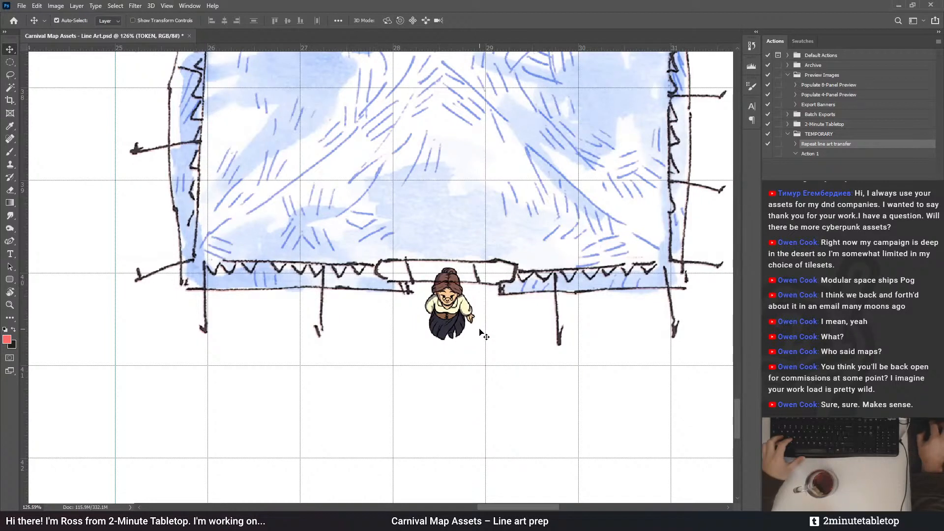
Nudge the character token slightly at the rectangular tent's entrance and make the primary line art layer active
mouse_move(454, 322)
mouse_down()
mouse_move(449, 347)
mouse_move(455, 326)
mouse_up()
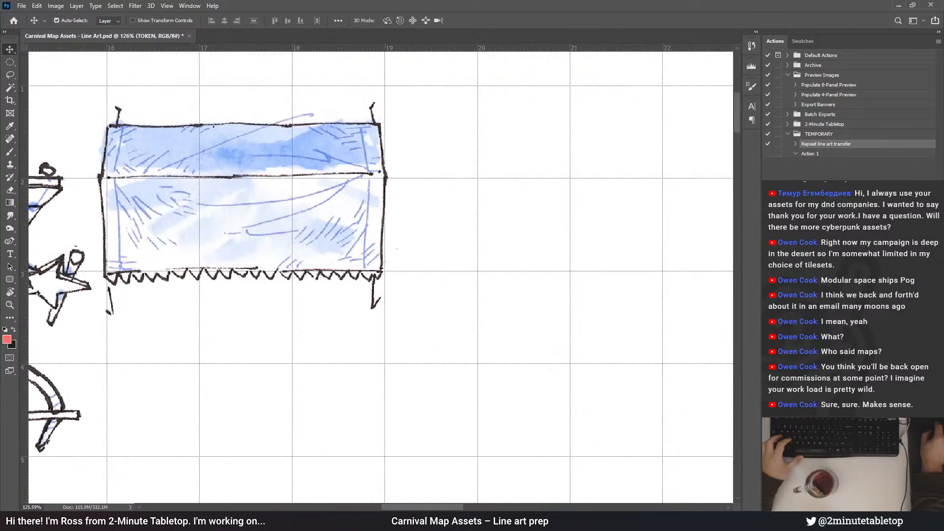
click(693, 371)
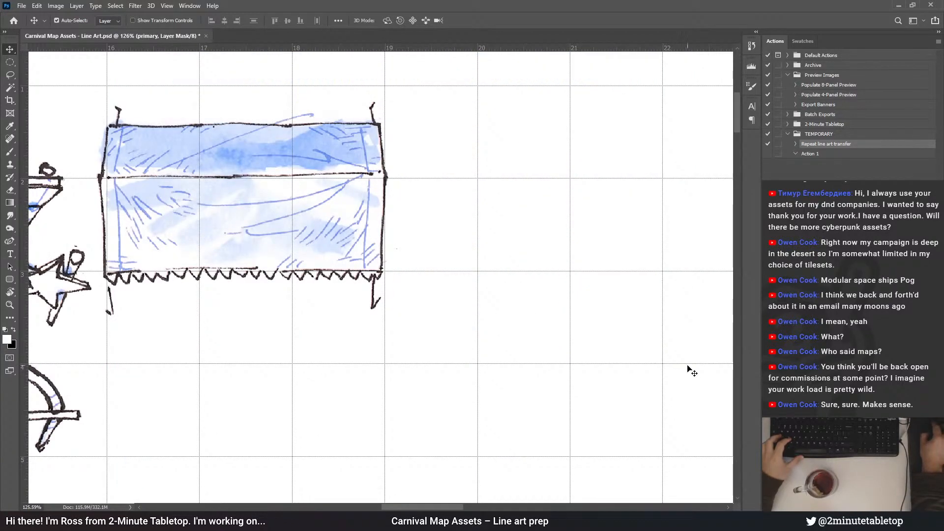
Record into Action 1 and lasso freehand around the blue-shaded rectangular stall canopy, including its pegs, leaving out the neighbouring signs
scroll(638, 358, down, 3)
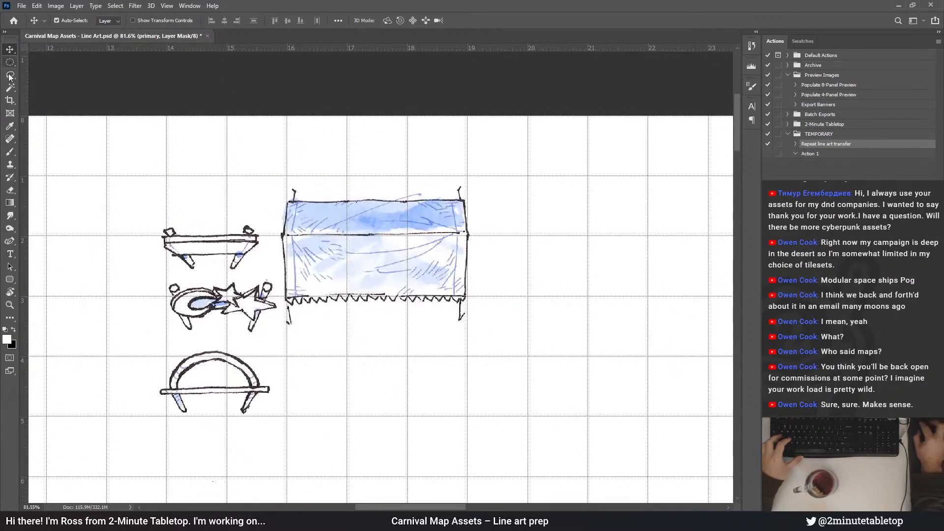
click(10, 76)
scroll(379, 178, up, 2)
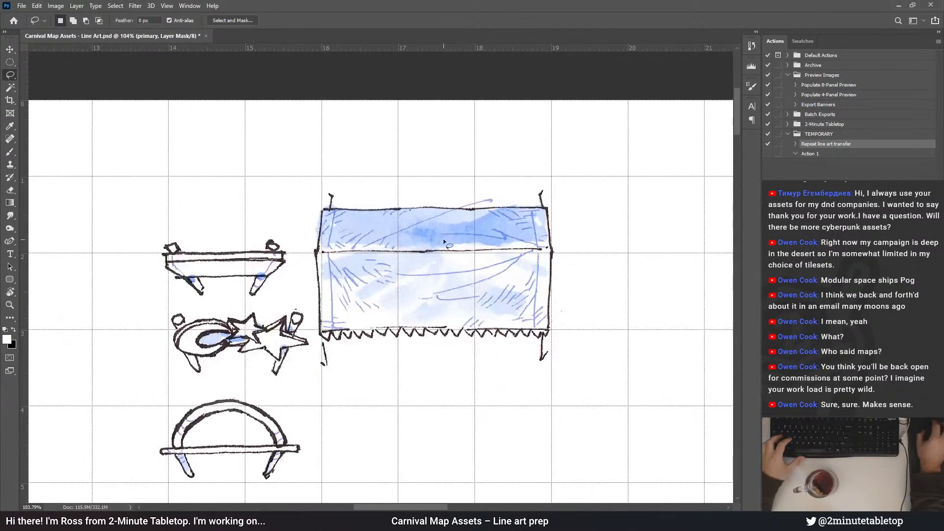
click(819, 154)
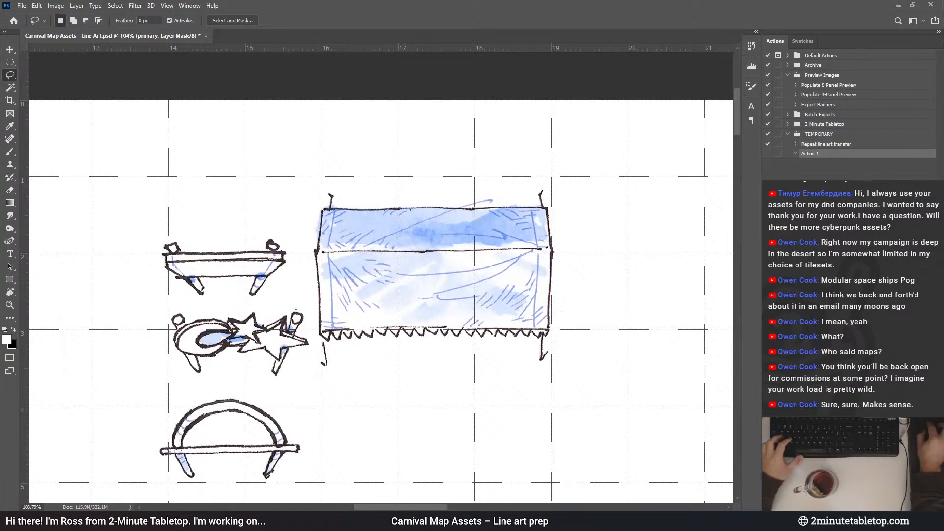
scroll(372, 337, up, 2)
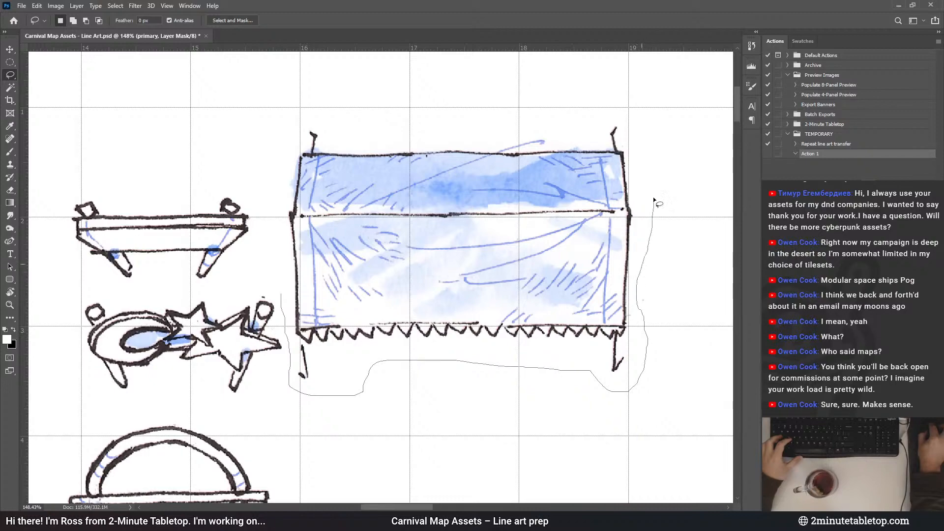
mouse_move(300, 116)
mouse_down()
mouse_move(276, 185)
mouse_move(283, 217)
mouse_up()
Move the canopy's line art down the canvas to the empty grid area between the oval tent and the round tent's right side
scroll(289, 189, down, 10)
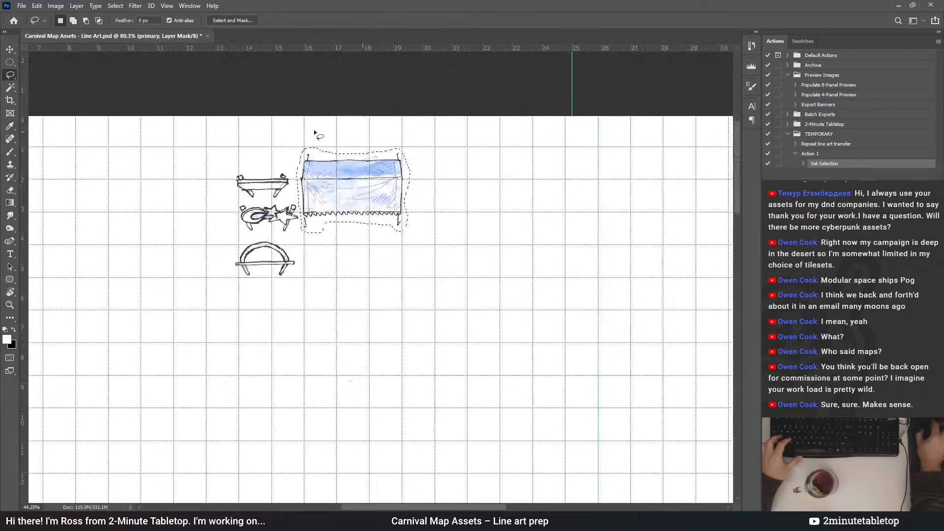
scroll(325, 158, down, 3)
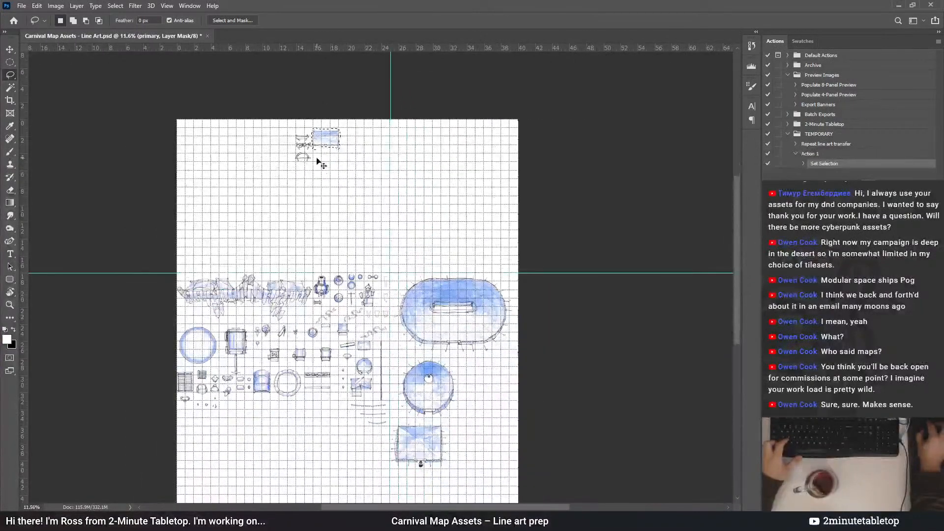
scroll(474, 444, up, 4)
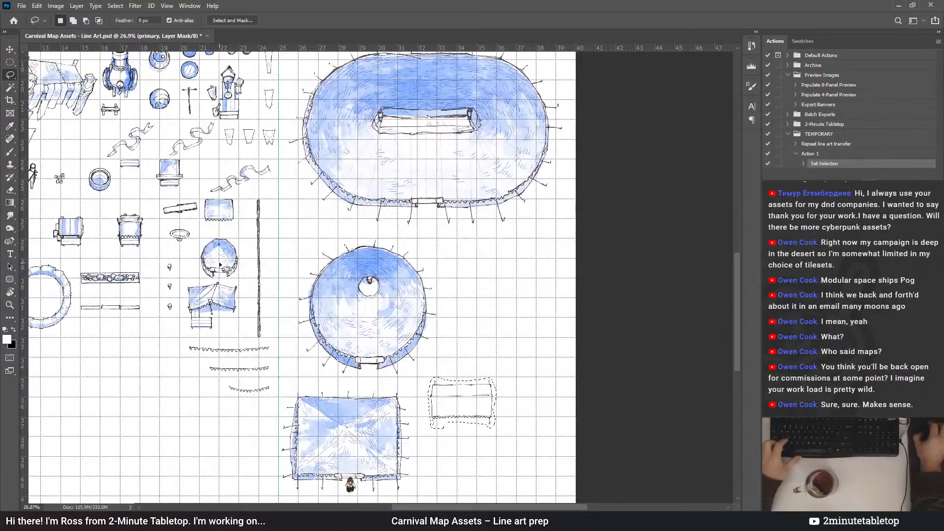
scroll(466, 435, up, 2)
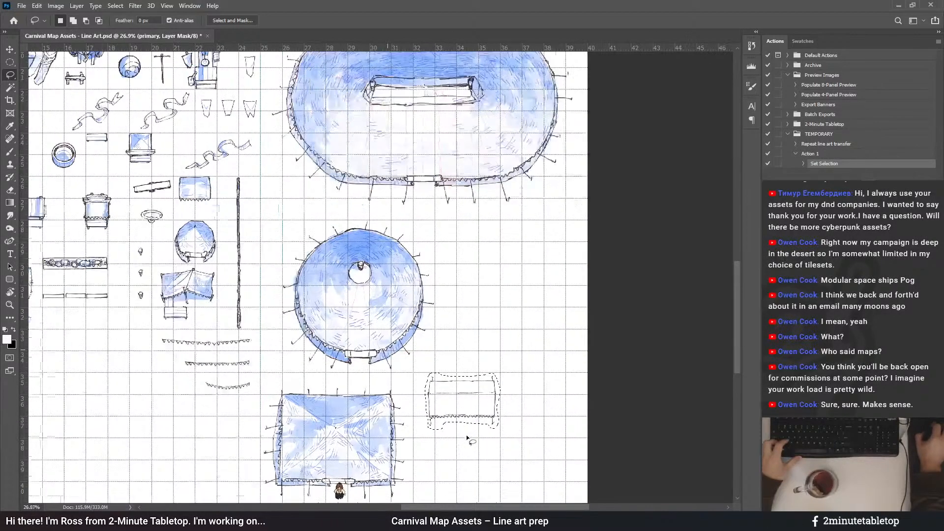
mouse_move(475, 409)
mouse_down()
mouse_move(512, 196)
mouse_move(512, 208)
mouse_up()
scroll(514, 209, up, 5)
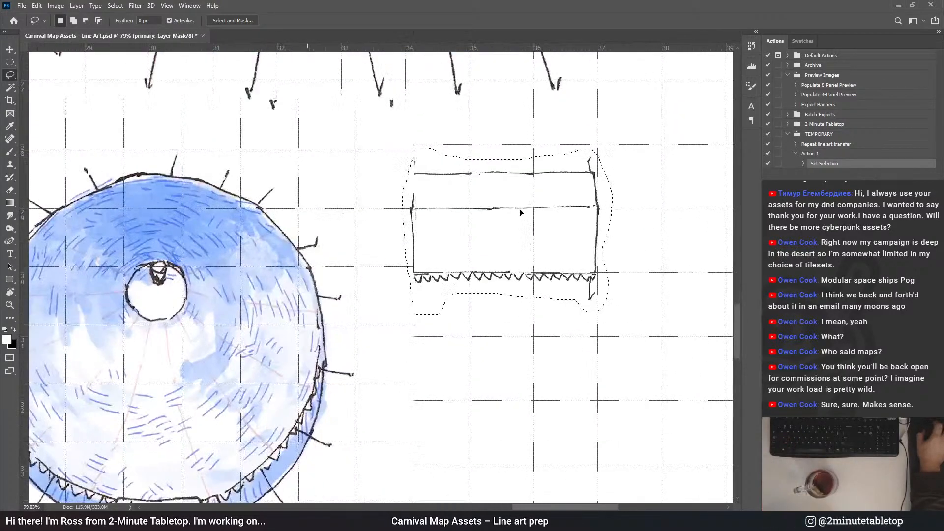
scroll(520, 213, up, 2)
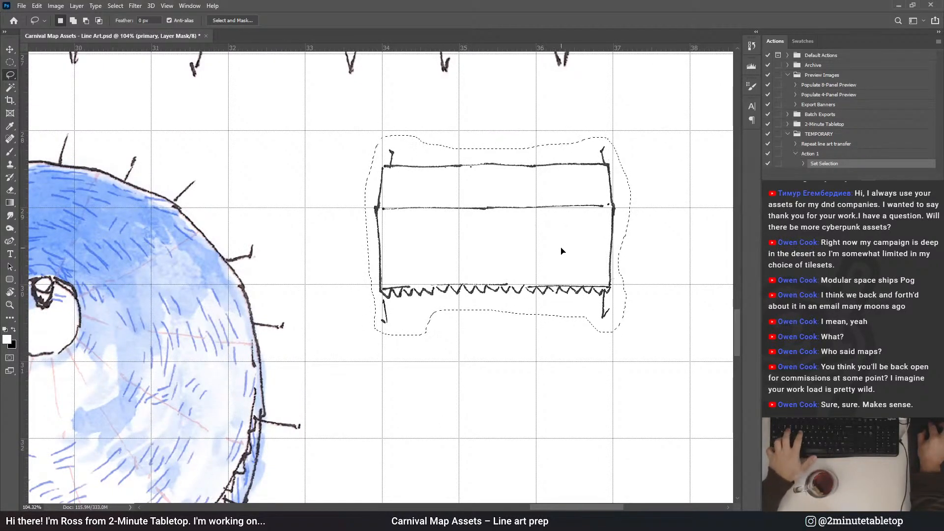
Free-transform the canopy line art, shift it about one grid square left and narrow its width to 94.42%
key(ctrl+t)
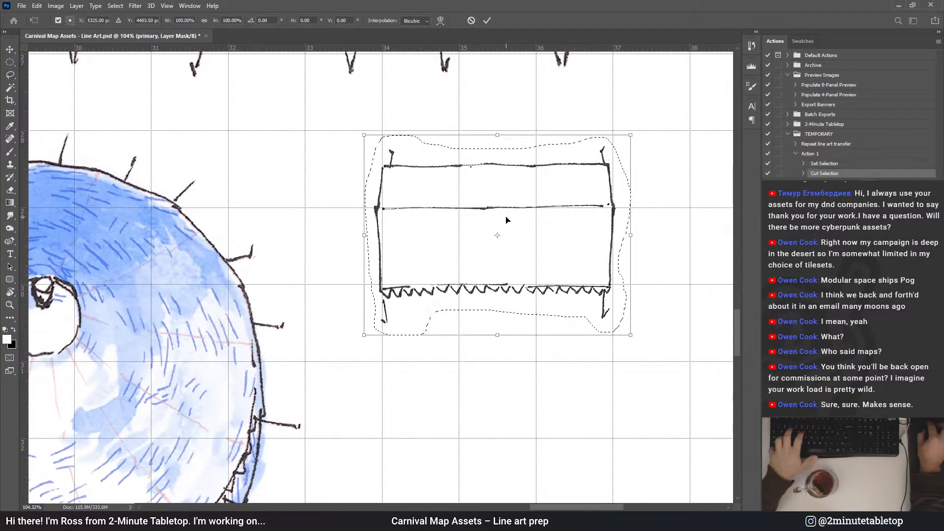
drag(507, 224, 440, 220)
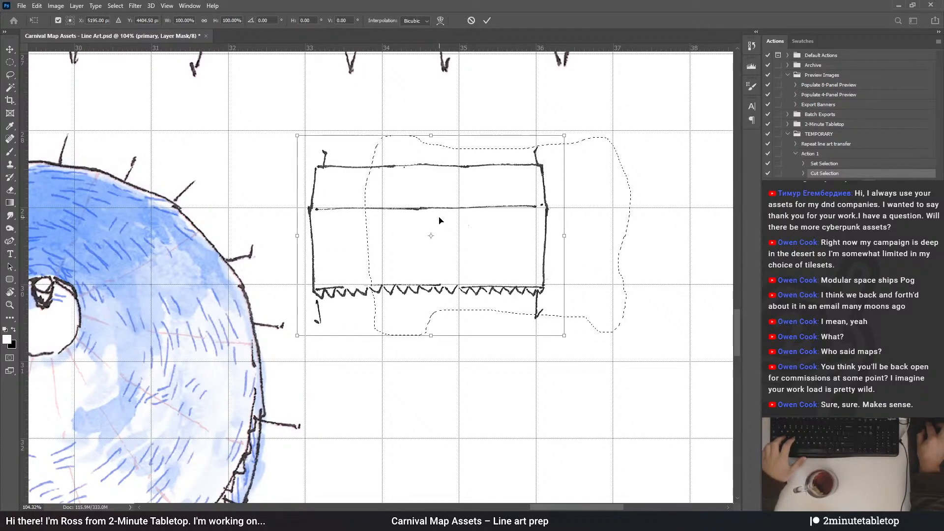
drag(564, 235, 551, 236)
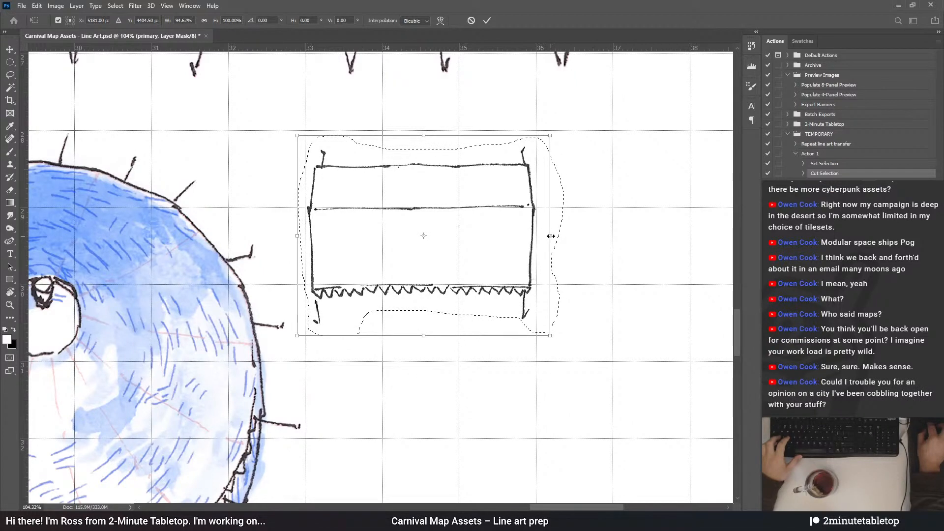
drag(550, 236, 550, 236)
scroll(320, 202, up, 5)
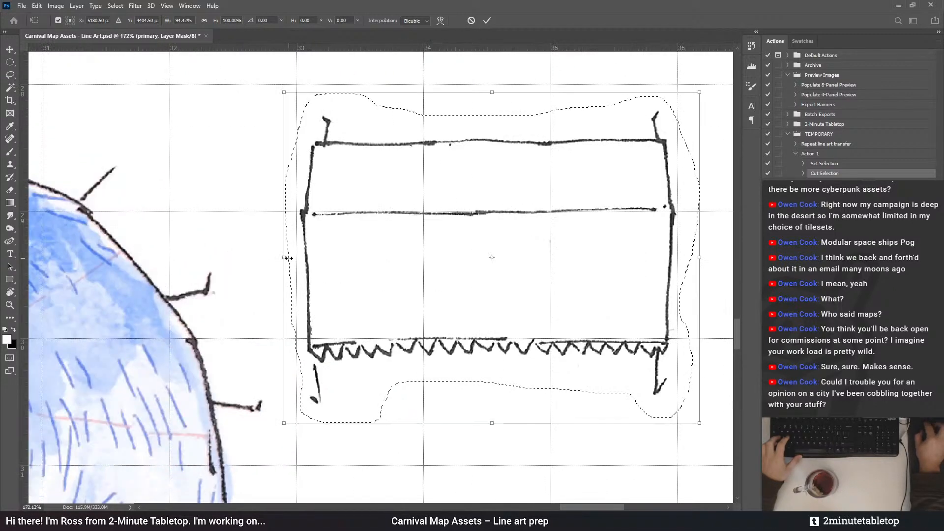
Rotate the canopy 0.24°, stretch it to 94.76% width and 100.60% height, and apply the transform
drag(300, 235, 287, 258)
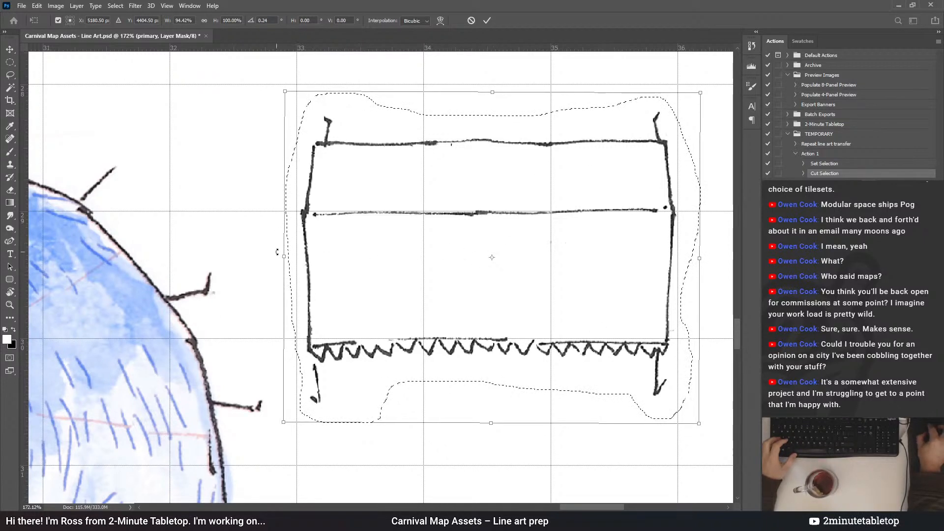
drag(281, 256, 280, 257)
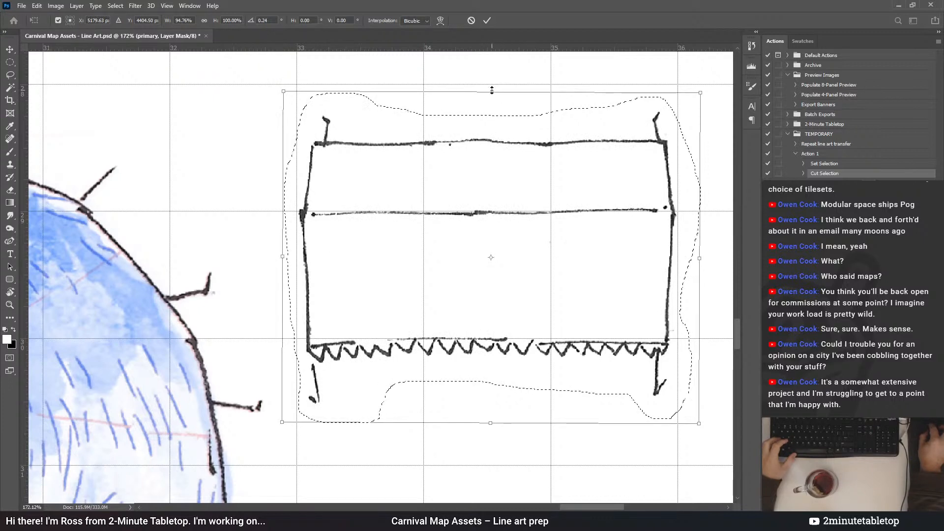
click(492, 94)
drag(493, 95, 496, 94)
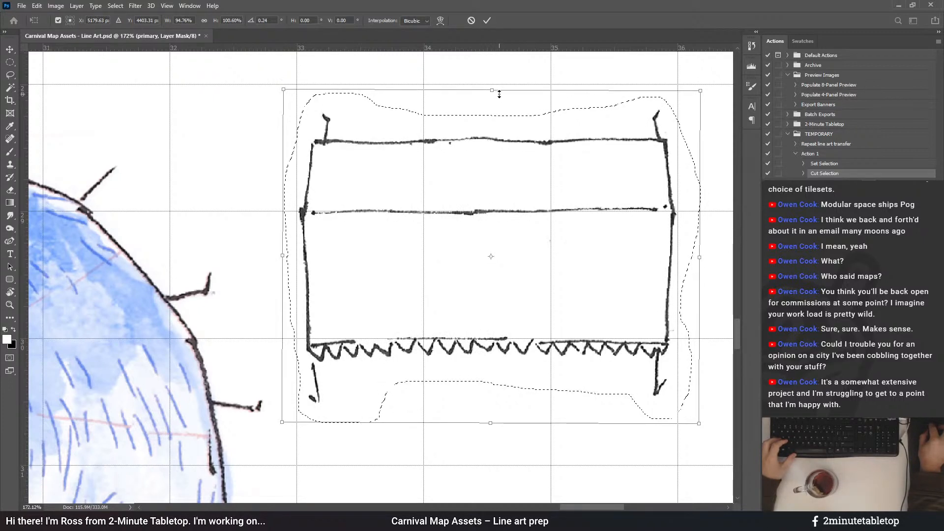
click(487, 20)
Deselect the canopy and run the "Repeat line art transfer" action to move its blue shading onto the line art
key(ctrl+d)
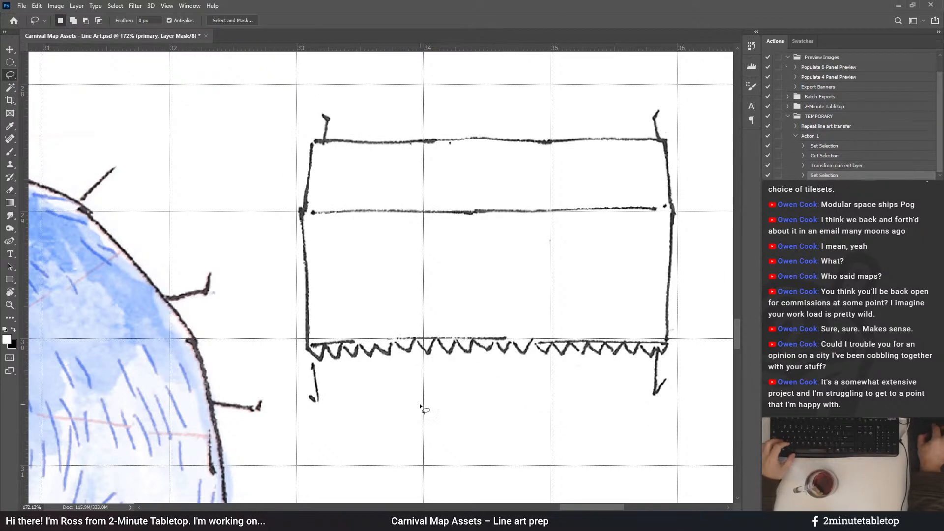
scroll(420, 407, down, 3)
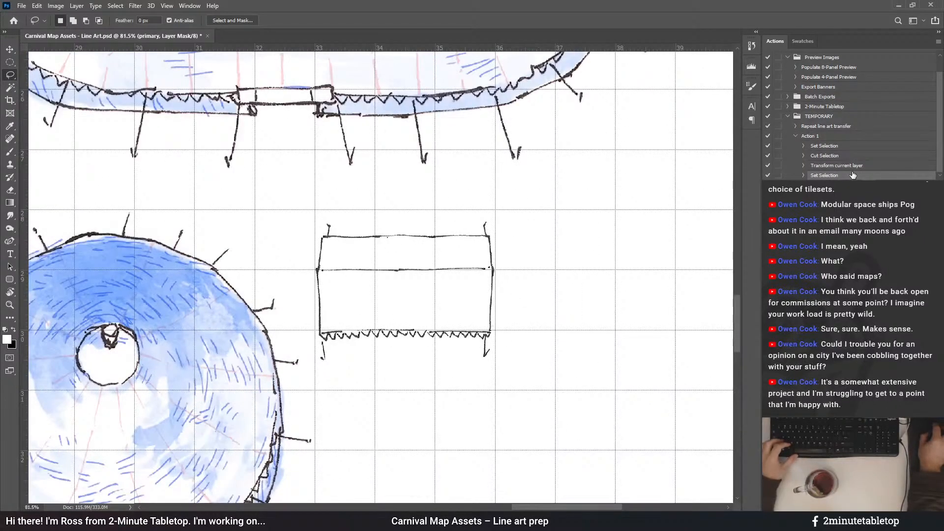
click(834, 128)
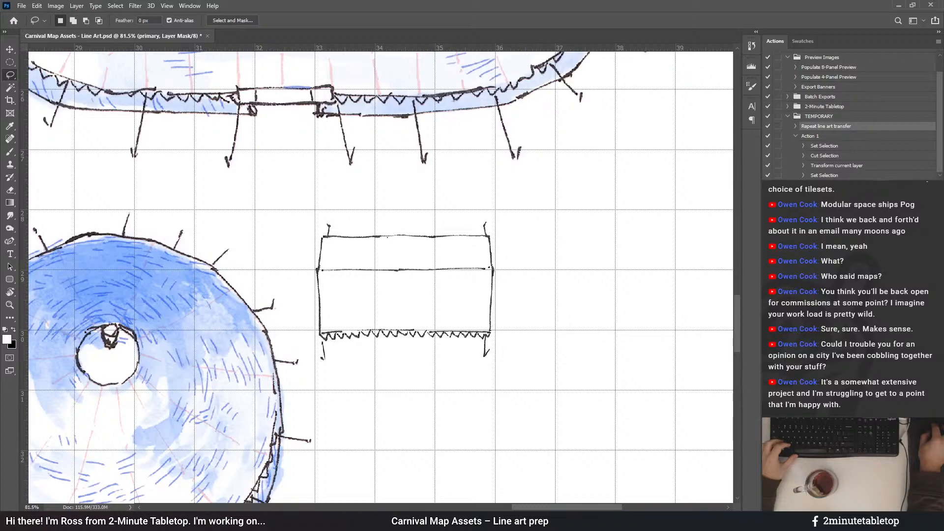
key(F2)
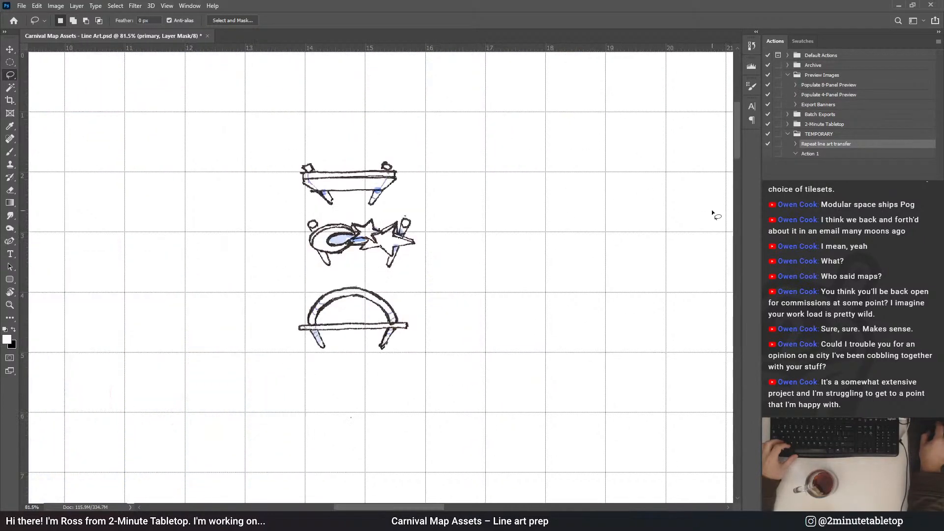
Record into Action 1 again and lasso the three small entrance signs together near the canvas's upper edge
click(844, 154)
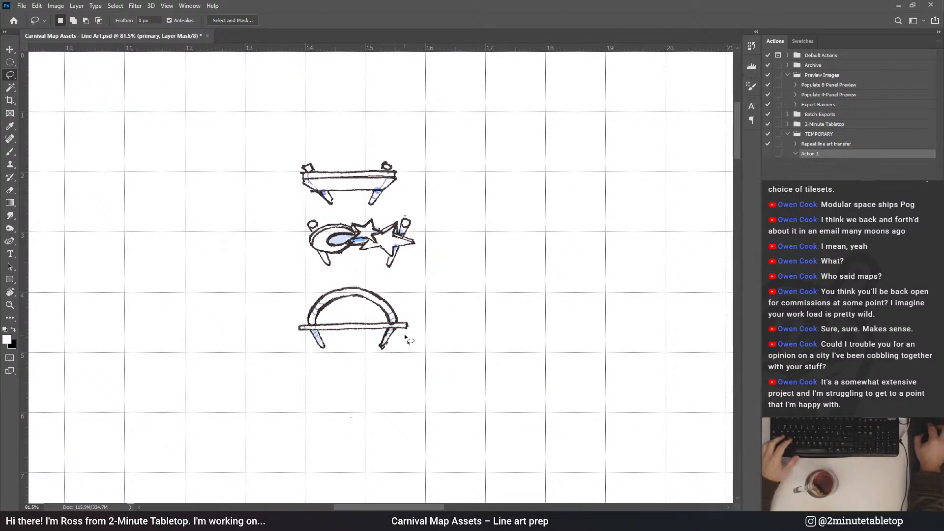
mouse_move(293, 361)
mouse_down()
mouse_move(420, 360)
mouse_move(428, 181)
mouse_move(333, 144)
mouse_up()
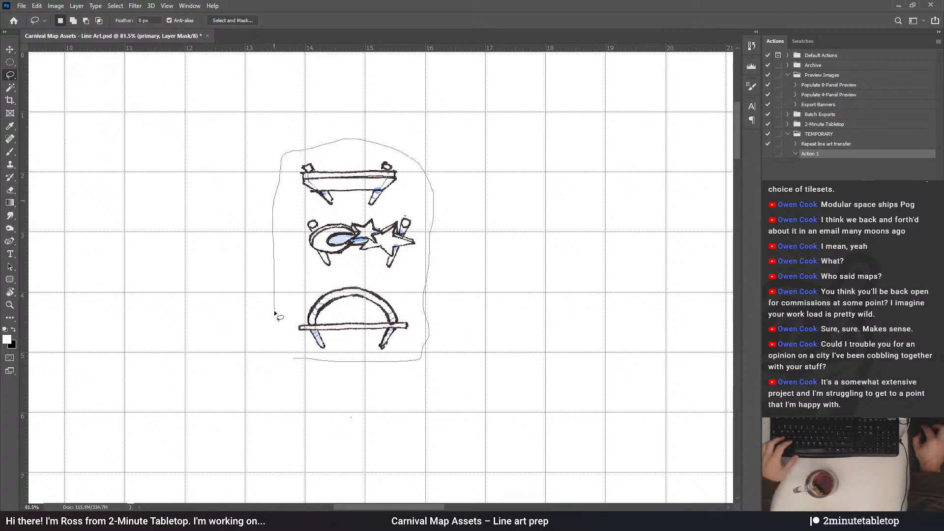
drag(275, 314, 278, 342)
scroll(371, 99, down, 8)
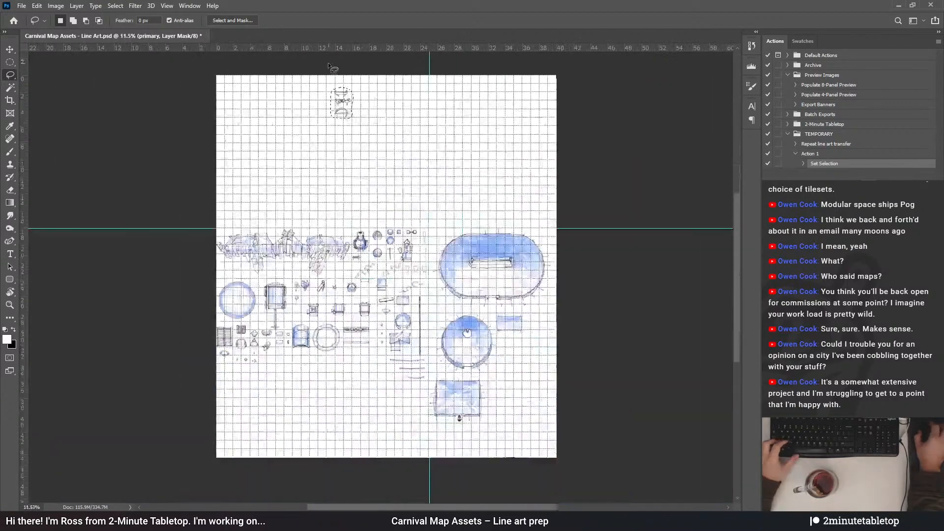
Move the three signs' line art down to the open grid area below the canopy, beside the round tent
mouse_move(340, 113)
mouse_down()
mouse_move(382, 148)
mouse_move(506, 383)
mouse_up()
scroll(507, 384, up, 3)
scroll(500, 290, up, 2)
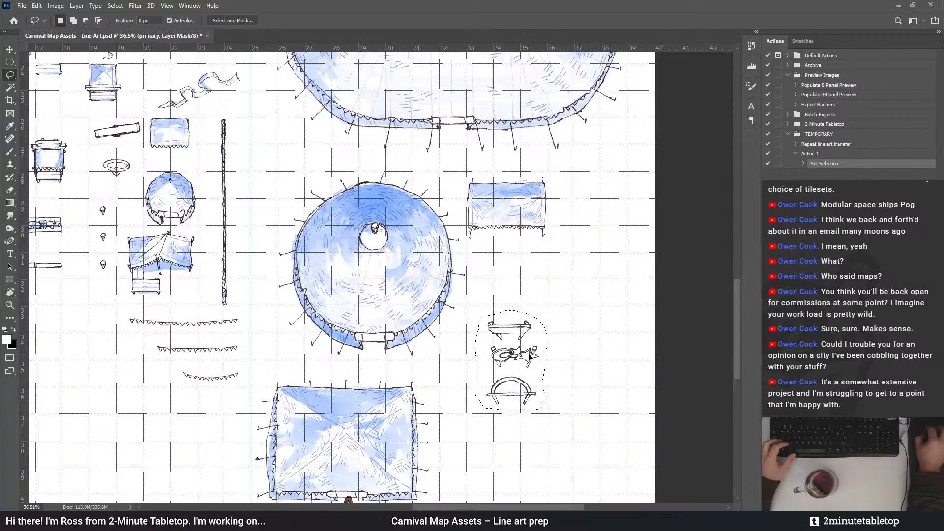
Place the three signs over the round tent's entrance for size and scale them proportionally to 124.13%
mouse_move(530, 355)
mouse_down()
mouse_move(380, 339)
mouse_move(536, 340)
mouse_move(382, 352)
mouse_up()
key(ctrl+t)
scroll(348, 341, up, 3)
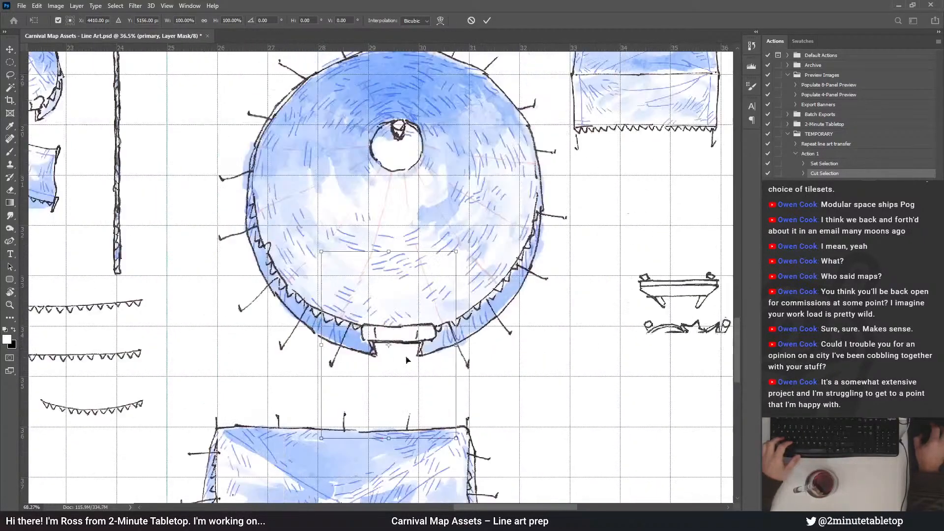
drag(456, 344, 664, 305)
scroll(433, 300, down, 3)
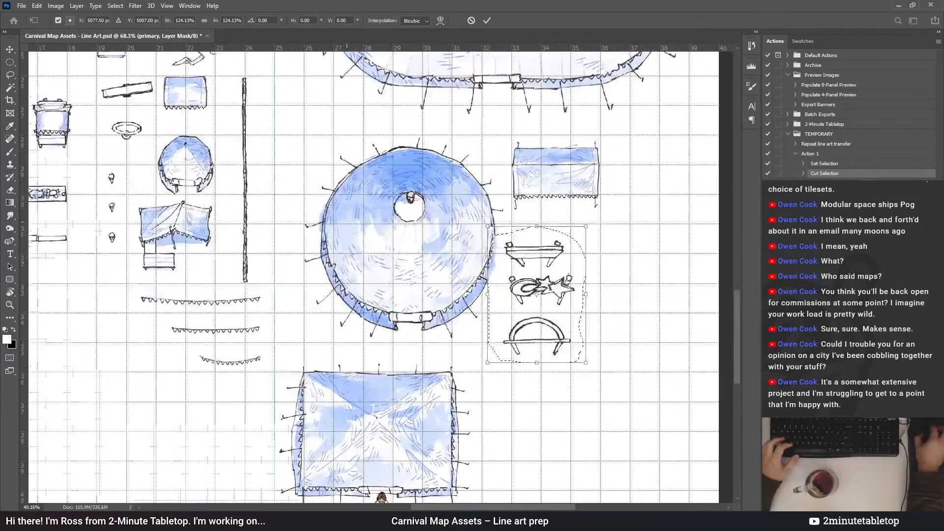
Move the scaled signs to the empty grid area below the small props, left of the rectangular tent, and apply the transform
mouse_move(560, 244)
mouse_down()
mouse_move(517, 88)
mouse_move(570, 207)
mouse_move(585, 410)
mouse_move(596, 394)
mouse_up()
scroll(593, 259, down, 3)
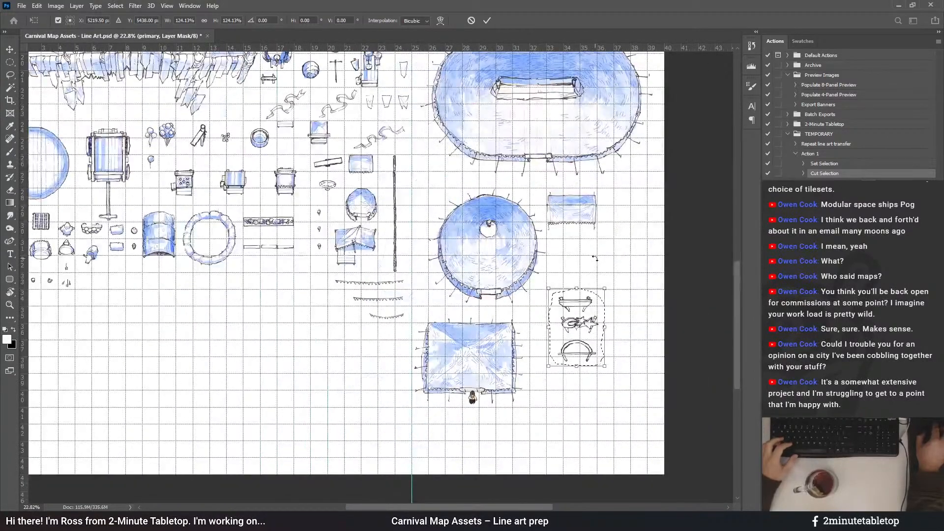
scroll(595, 258, down, 3)
scroll(354, 337, up, 2)
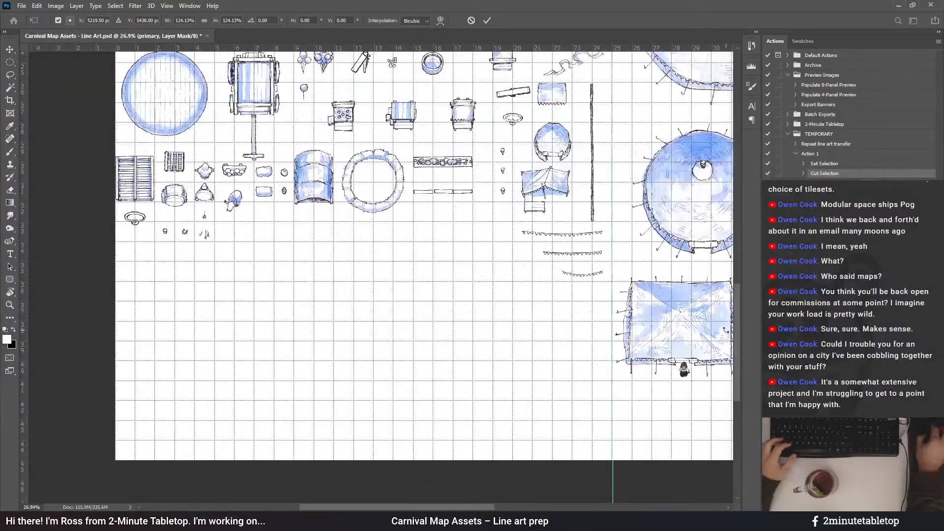
mouse_move(683, 317)
mouse_down()
mouse_move(451, 357)
mouse_move(361, 343)
mouse_move(429, 341)
mouse_up()
scroll(430, 341, up, 4)
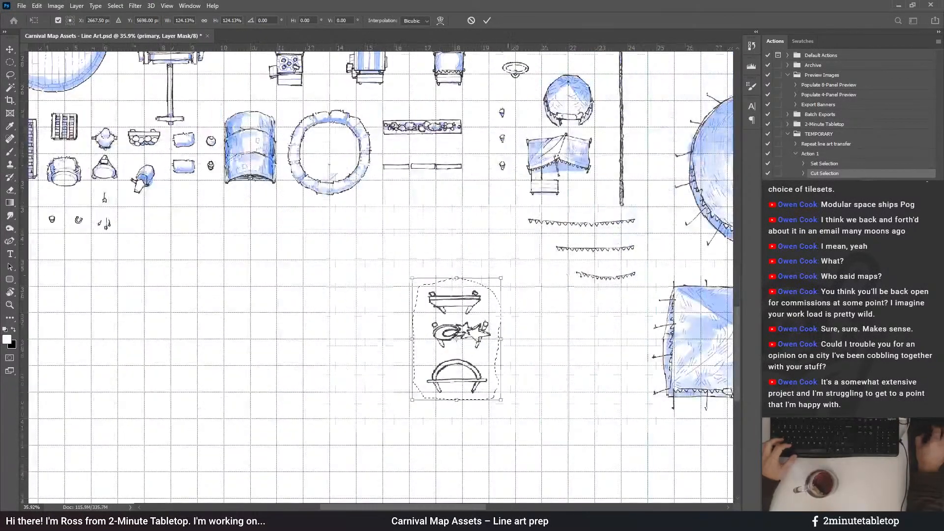
key(Return)
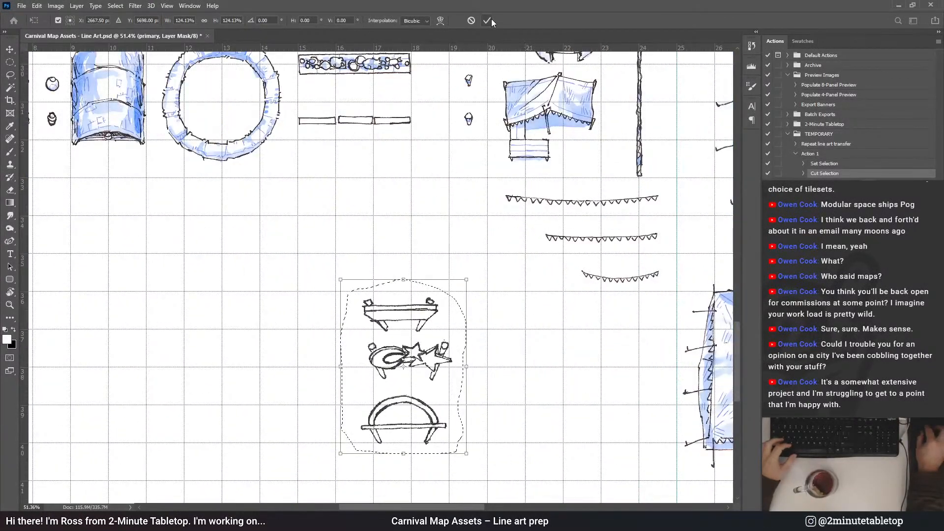
Deselect the three signs, lasso only the uppermost rectangular one and move it up to the open grid beneath the three planks
scroll(445, 305, up, 2)
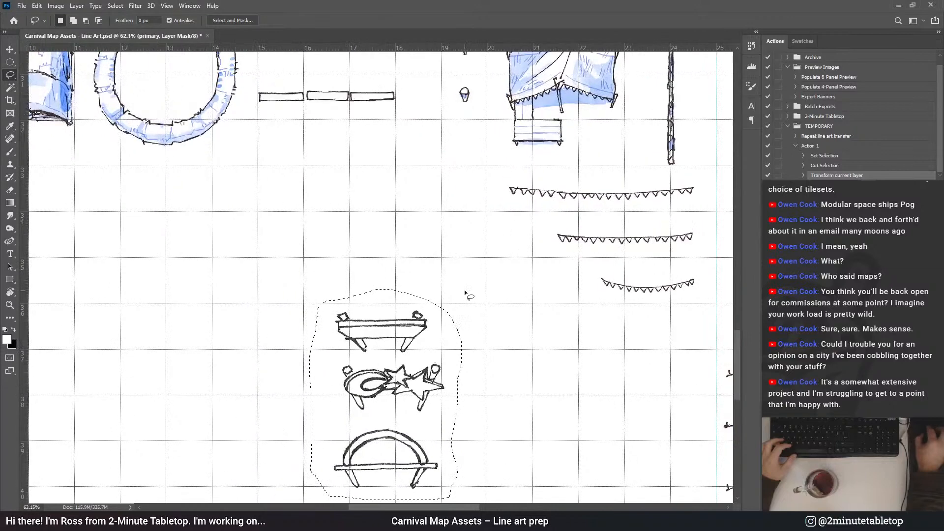
key(ctrl+d)
mouse_move(432, 350)
mouse_down()
mouse_move(441, 306)
mouse_move(374, 297)
mouse_up()
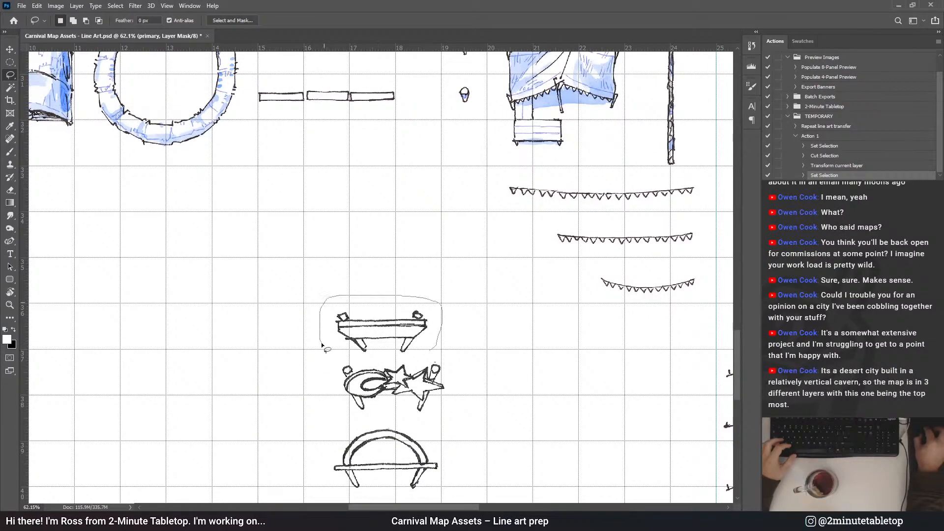
drag(421, 357, 420, 357)
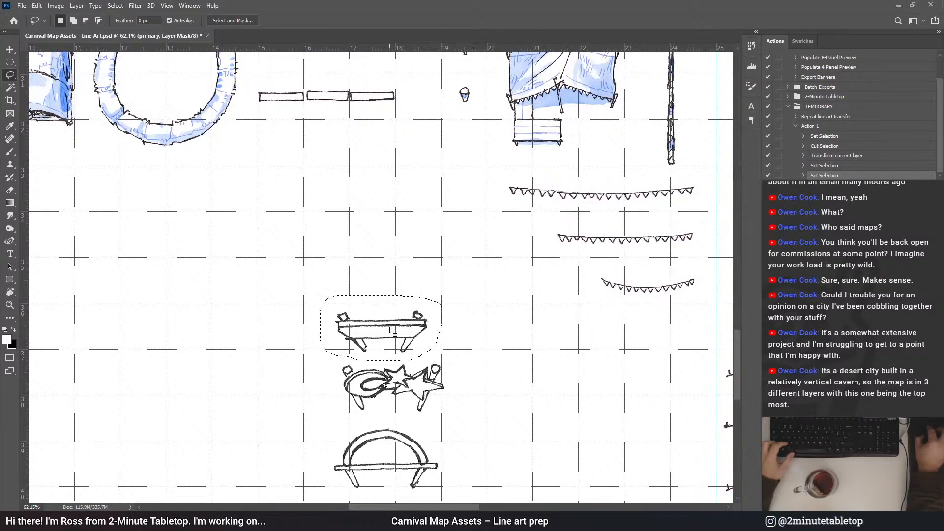
drag(390, 343, 426, 181)
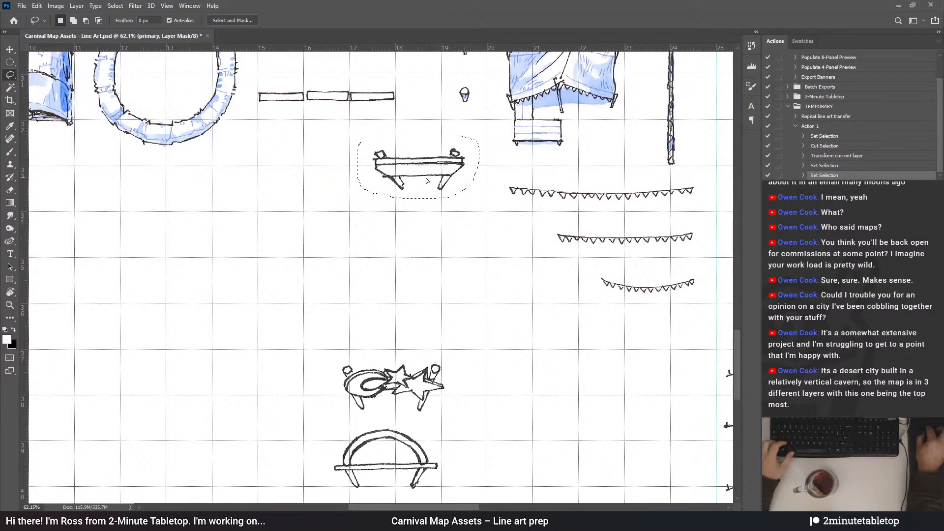
Place the rectangular sign over the large round tent's entrance to compare its size, nudging it to line up with the doorway
scroll(383, 229, down, 8)
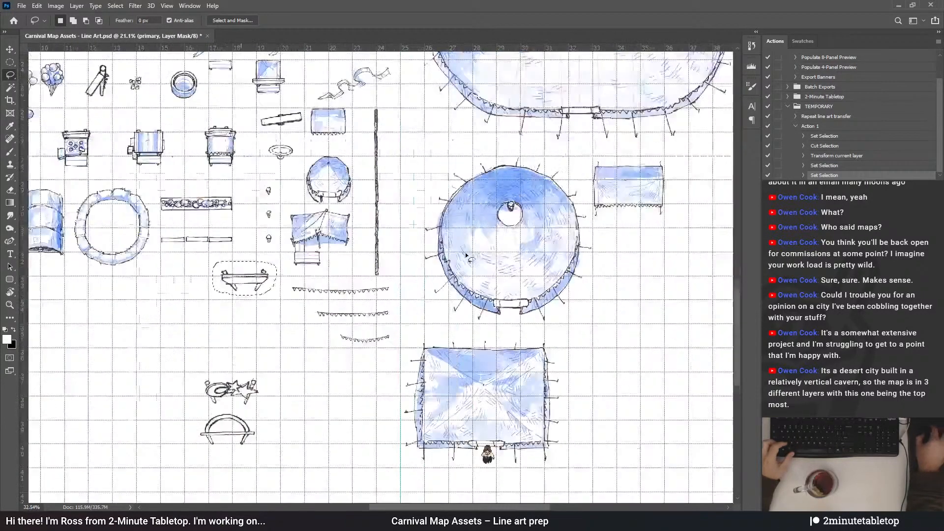
scroll(466, 254, up, 3)
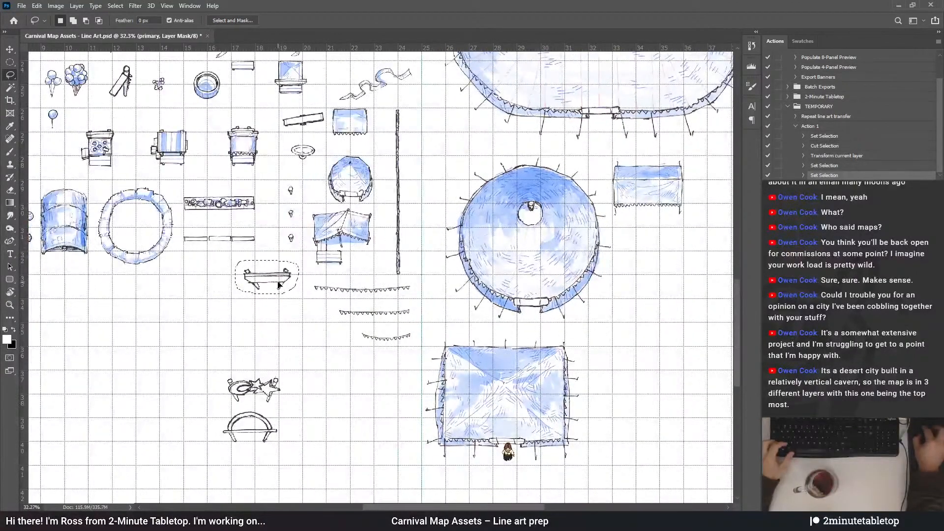
scroll(314, 270, up, 2)
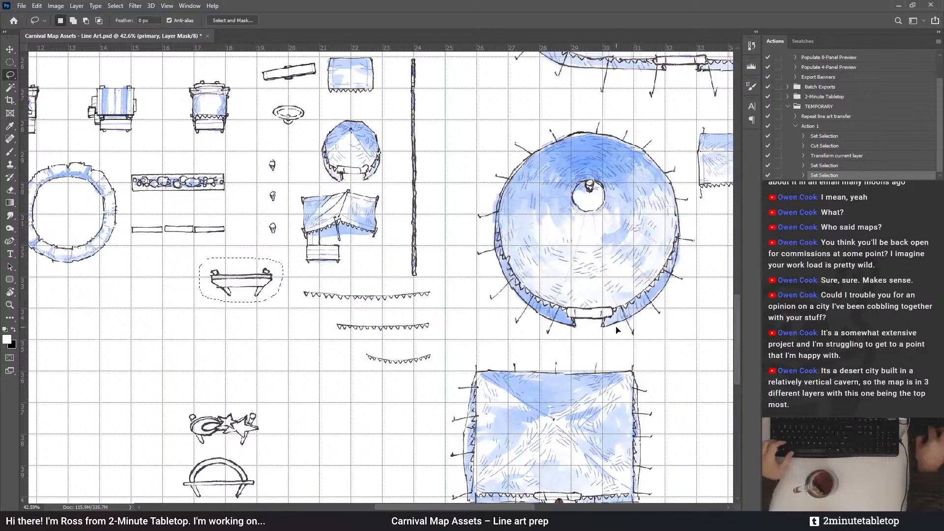
mouse_move(258, 290)
mouse_down()
mouse_move(585, 315)
mouse_move(604, 331)
mouse_up()
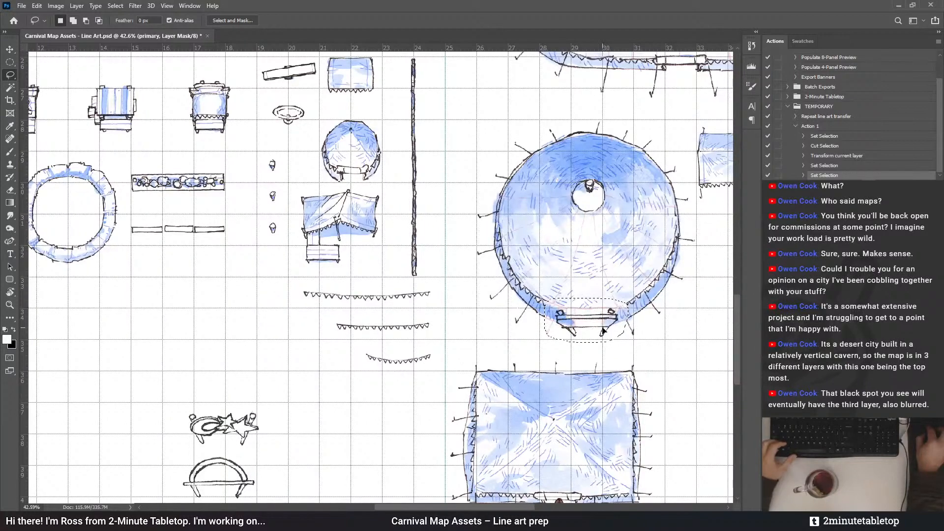
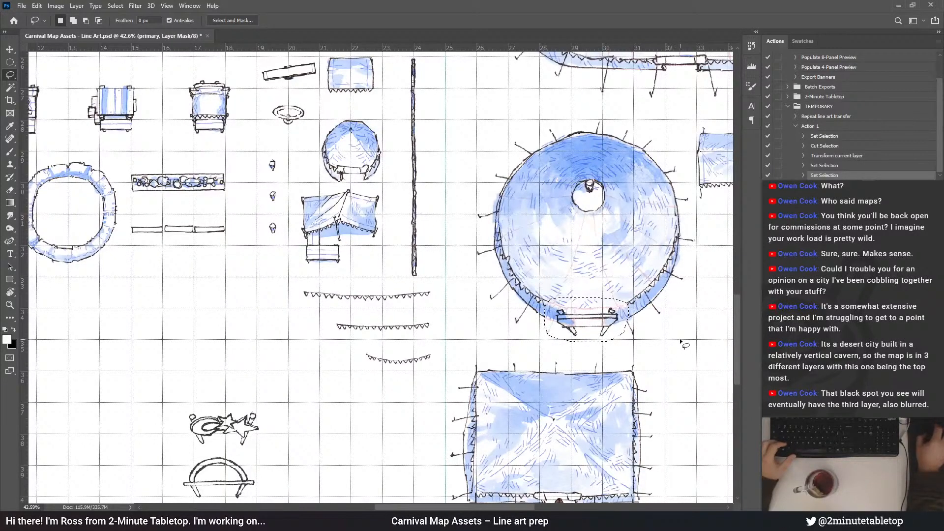
scroll(644, 340, up, 2)
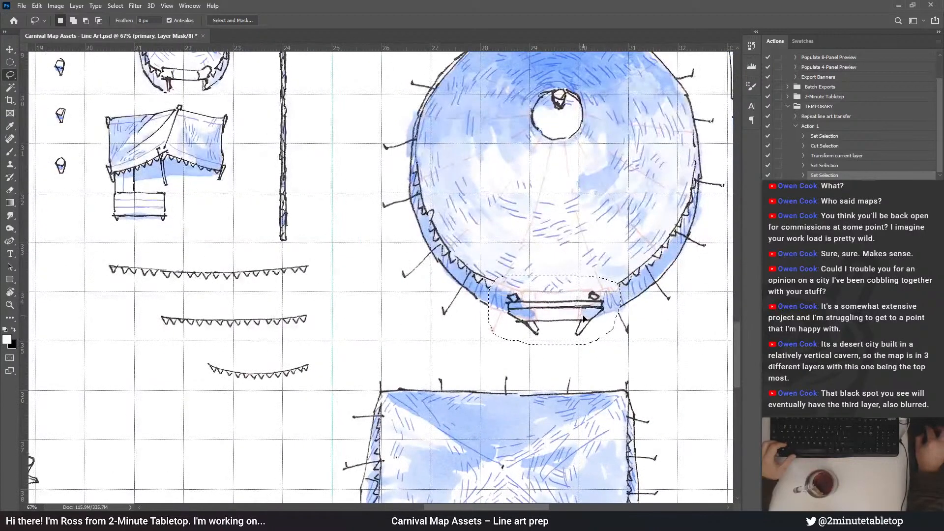
drag(583, 315, 583, 319)
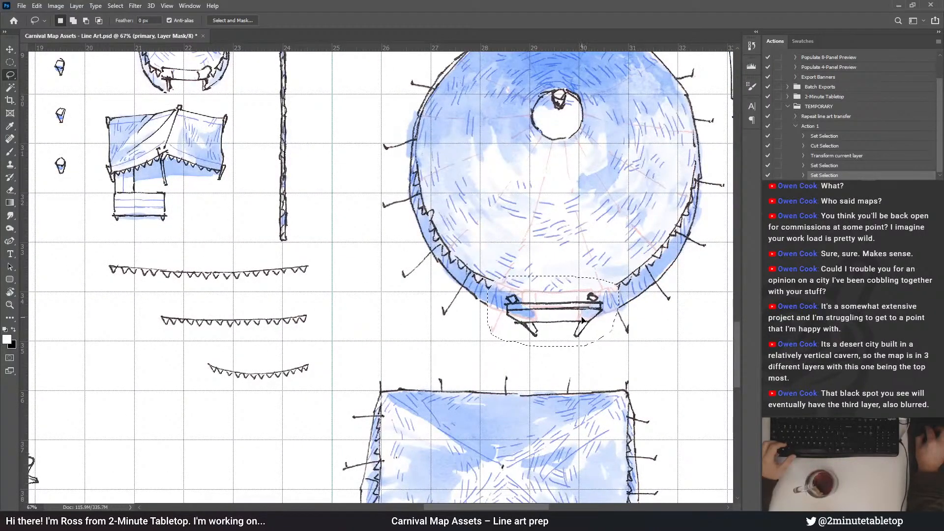
Move the rectangular sign from the round tent to the grid row just beneath the three planks and ice cream cones, and deselect it
scroll(633, 318, down, 3)
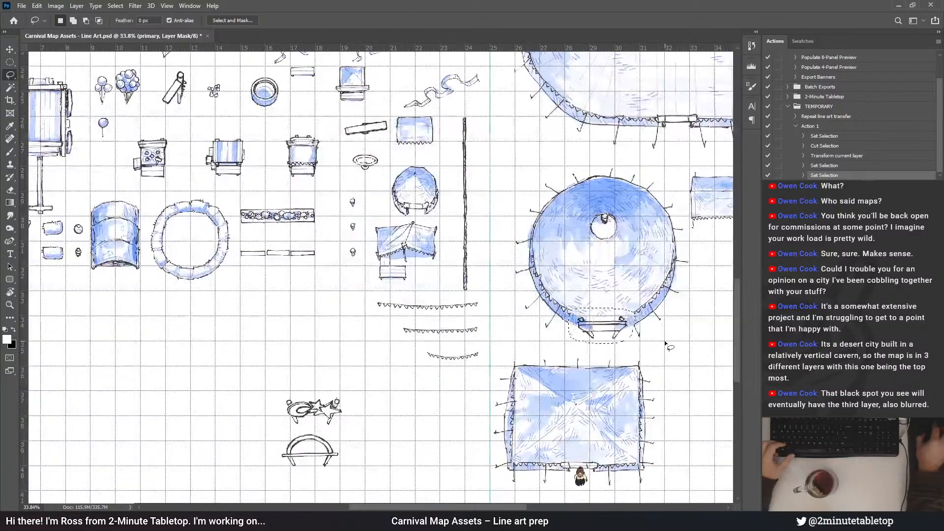
scroll(656, 343, down, 2)
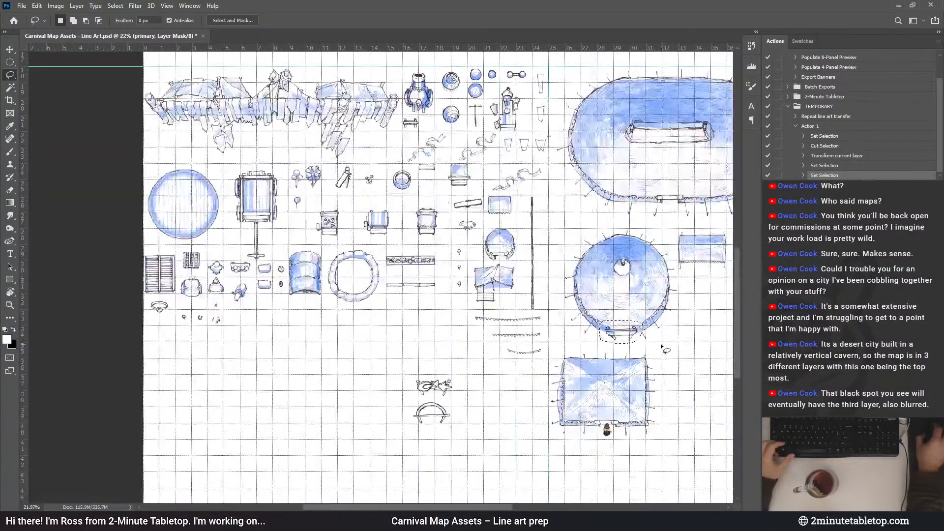
scroll(704, 341, up, 3)
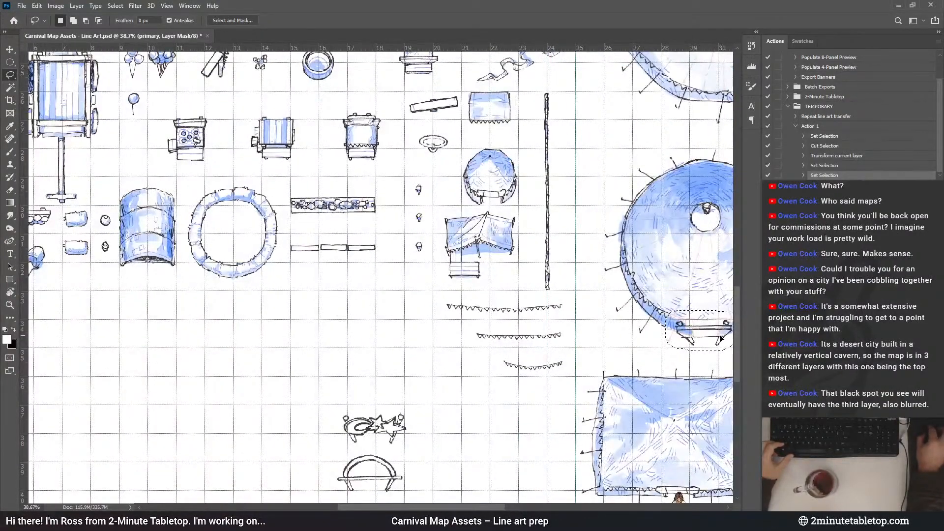
drag(721, 338, 409, 281)
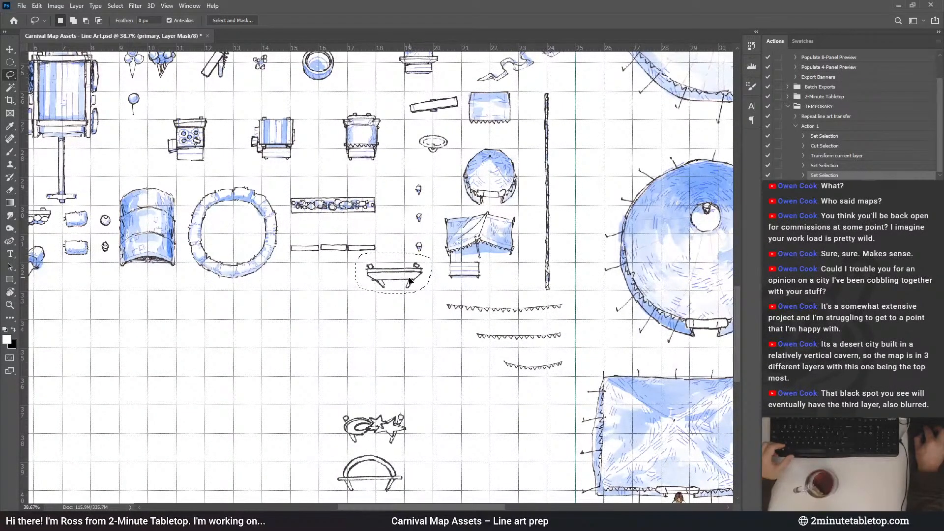
scroll(410, 281, up, 4)
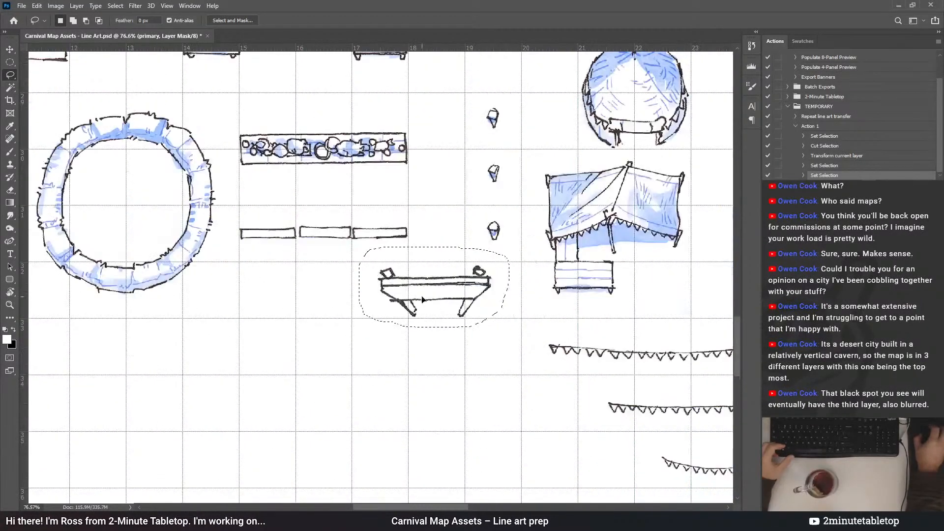
drag(478, 297, 480, 294)
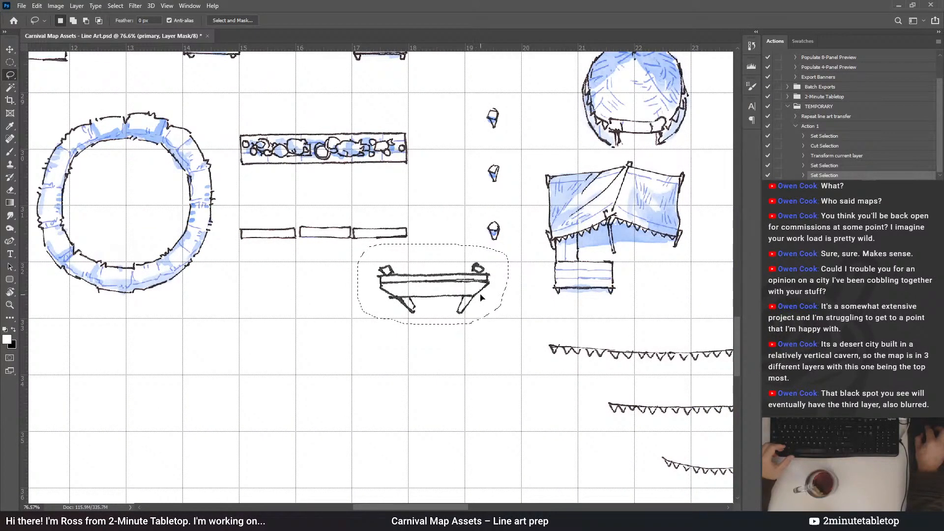
key(ctrl+x)
key(ctrl+d)
Lasso the moon-and-stars sign and move it up to the open grid just below the rectangular sign
scroll(498, 205, down, 4)
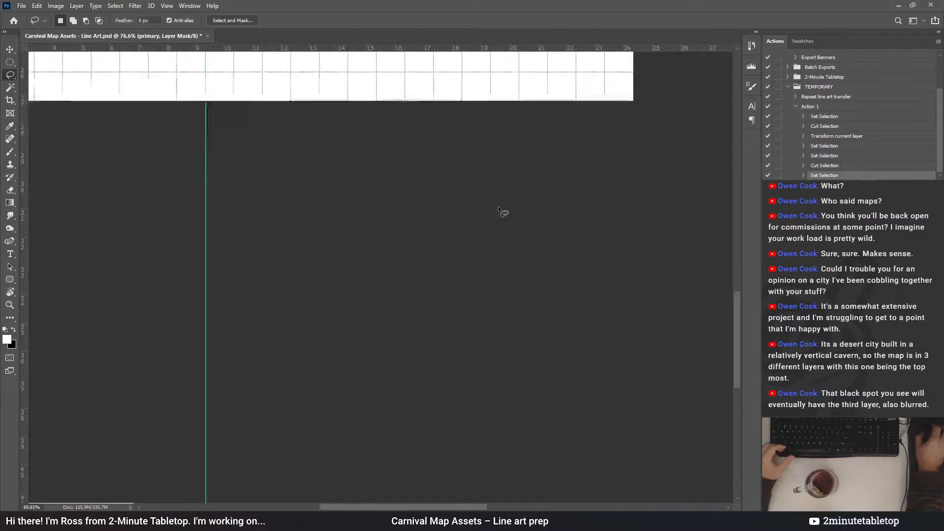
scroll(521, 325, up, 1)
scroll(525, 328, up, 2)
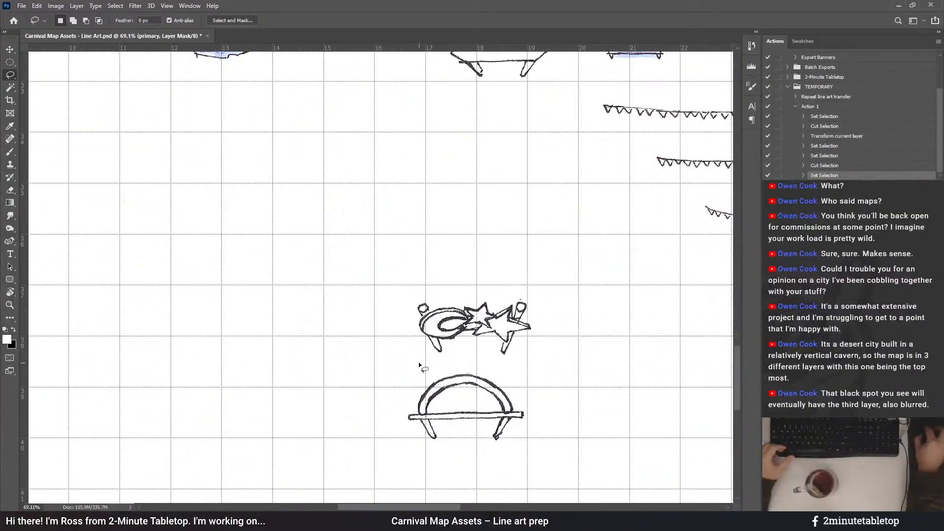
drag(397, 308, 416, 364)
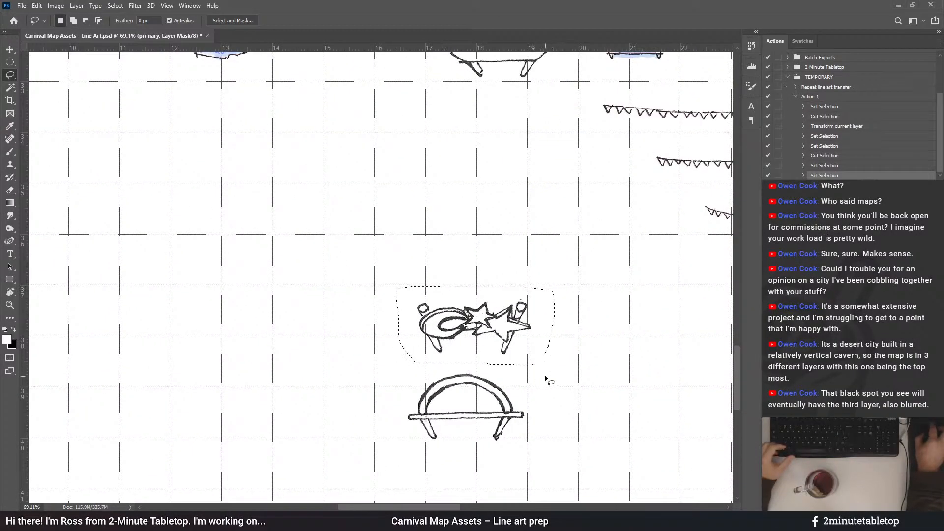
scroll(544, 381, down, 3)
scroll(524, 430, up, 1)
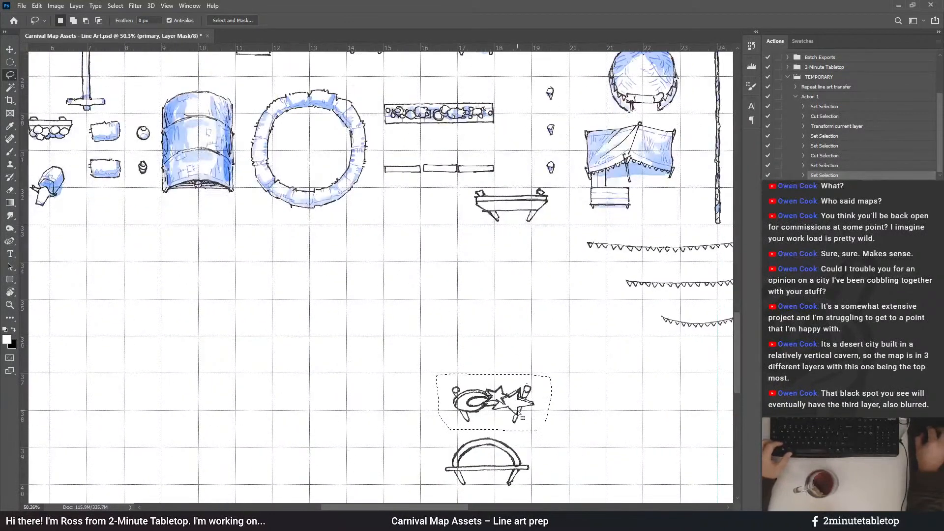
mouse_move(522, 418)
mouse_down()
mouse_move(461, 240)
mouse_move(465, 260)
mouse_move(459, 248)
mouse_up()
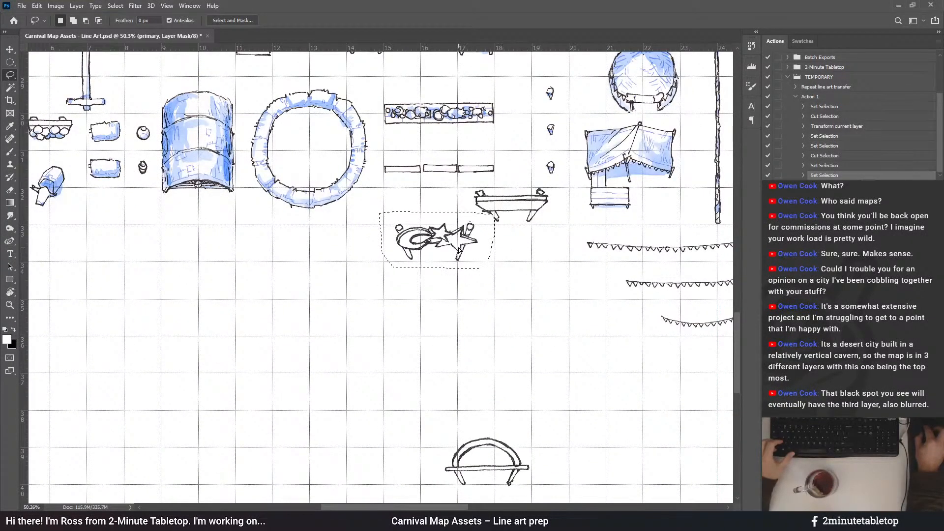
scroll(415, 235, up, 3)
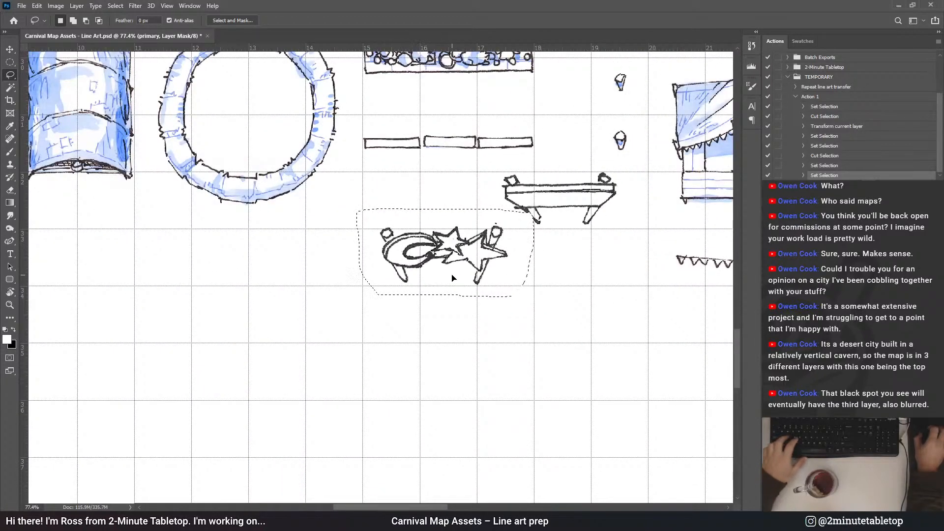
Free-transform the moon-and-stars sign to 91.88% height and position it directly beneath the rectangular sign
key(ctrl+t)
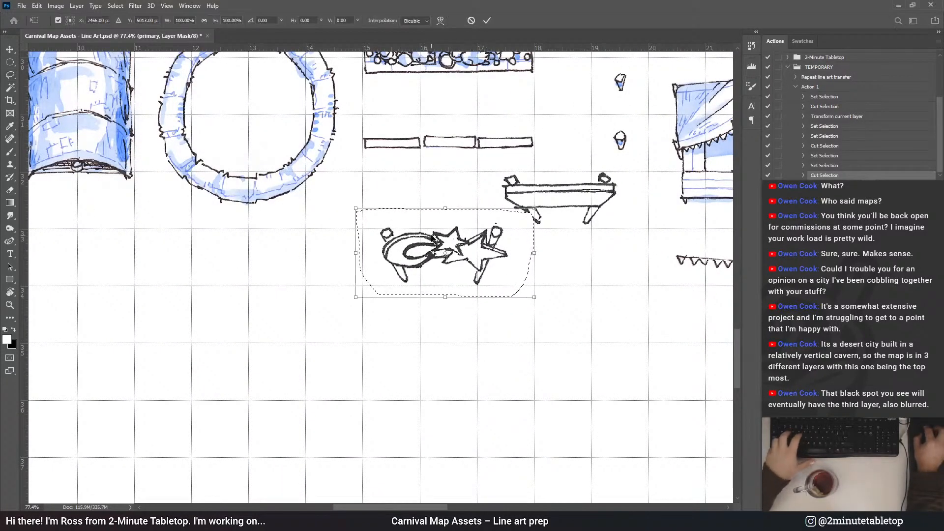
drag(441, 213, 441, 214)
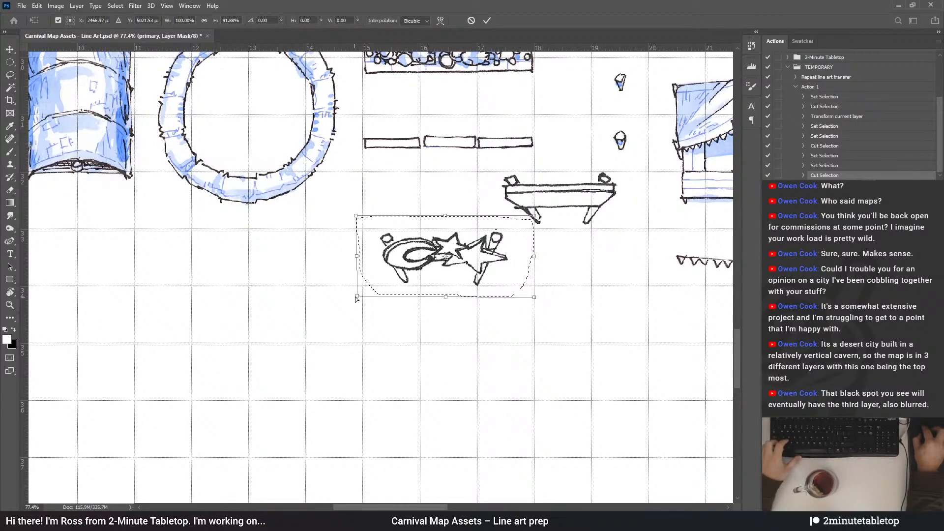
drag(375, 295, 376, 294)
drag(486, 278, 598, 325)
scroll(633, 297, up, 5)
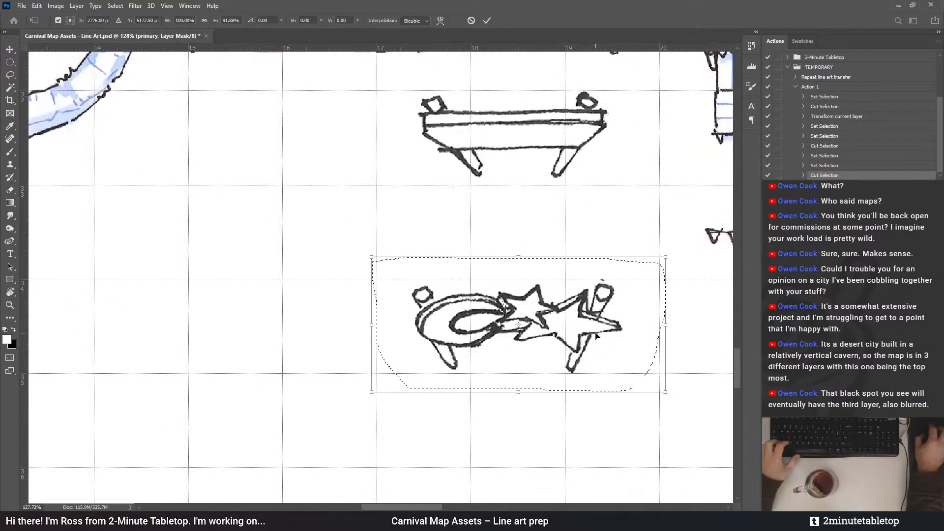
Reduce the moon-and-stars sign's height to 89.32%, nudge it slightly sideways to center it under the rectangular sign, apply the transform and deselect
drag(530, 393, 520, 390)
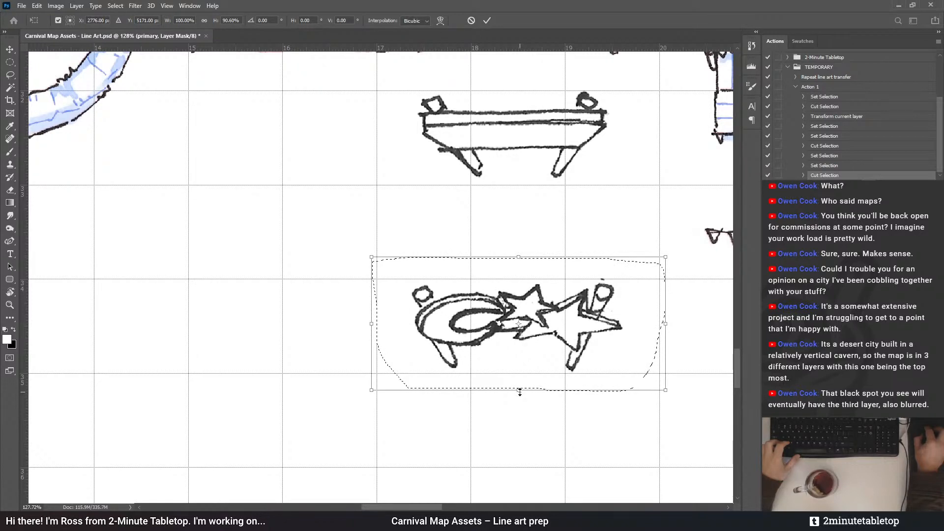
drag(518, 256, 517, 259)
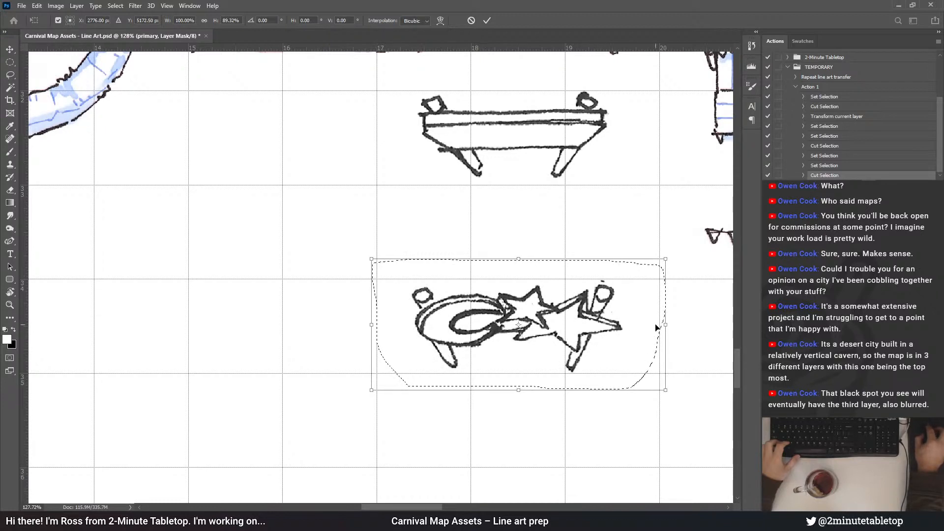
mouse_move(678, 308)
mouse_down()
mouse_move(693, 302)
mouse_move(691, 310)
mouse_up()
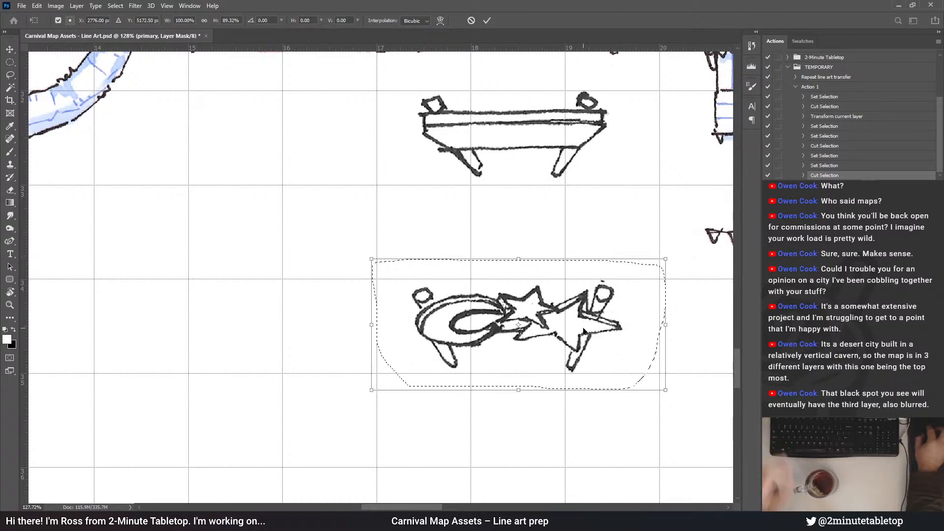
drag(585, 335, 589, 335)
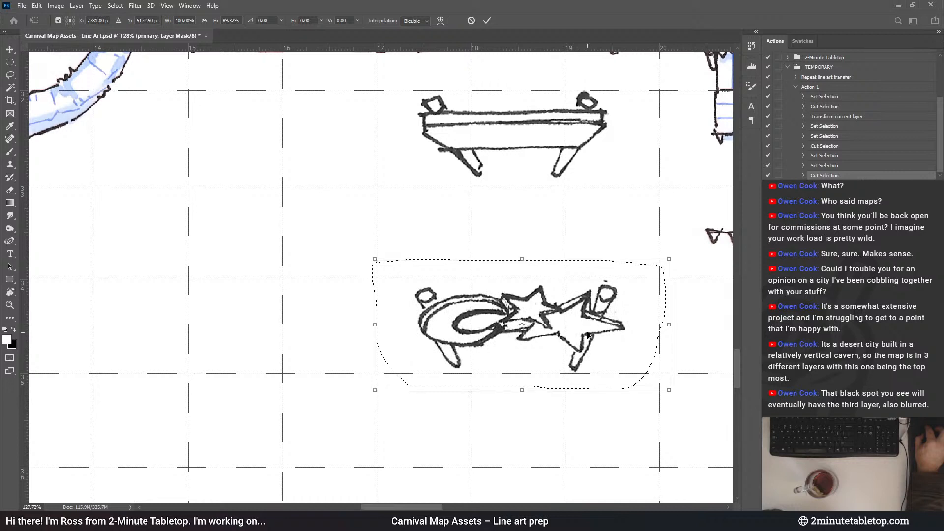
click(487, 20)
key(ctrl+d)
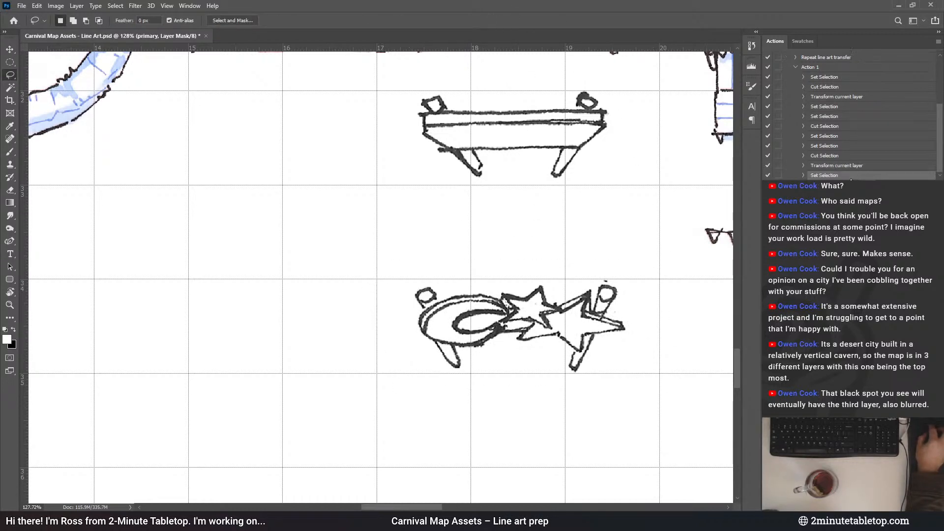
Lasso the moon-and-stars sign, move it up one grid row to sit directly beneath the rectangular sign, and deselect it
scroll(472, 127, down, 5)
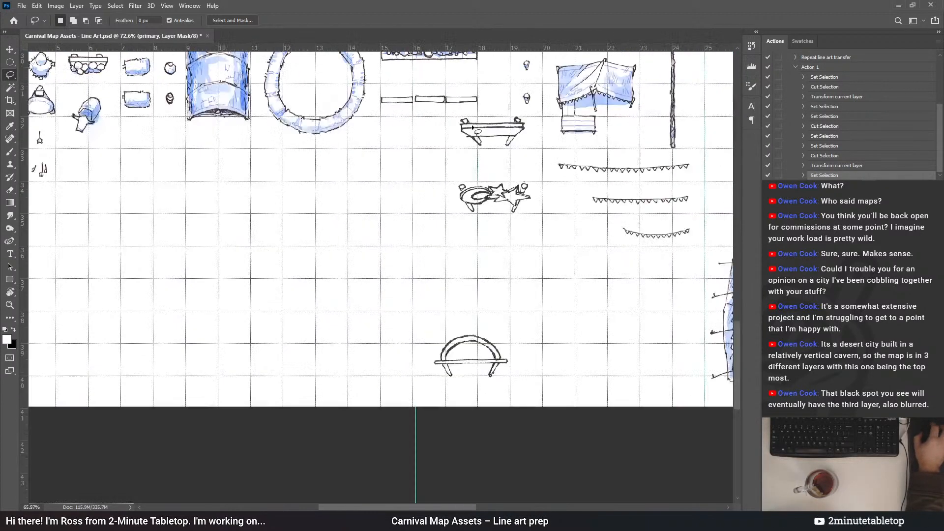
scroll(494, 105, up, 5)
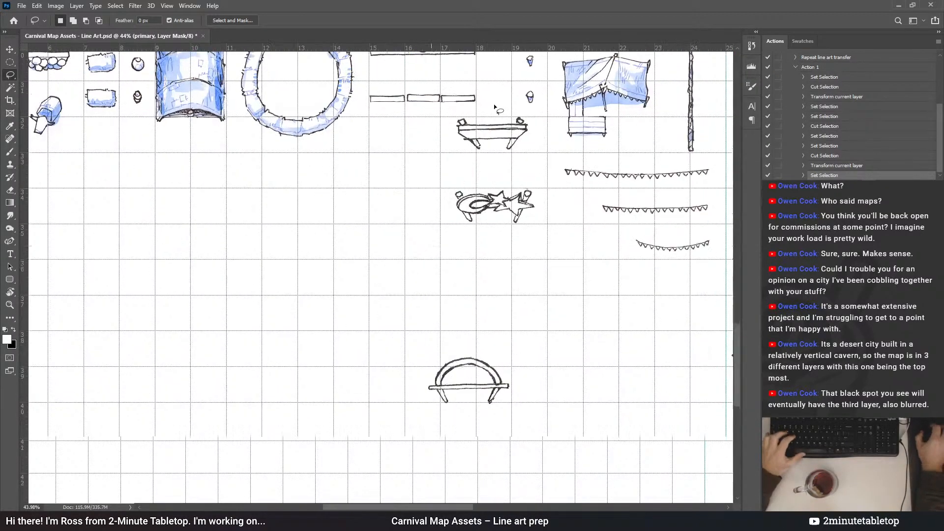
click(10, 63)
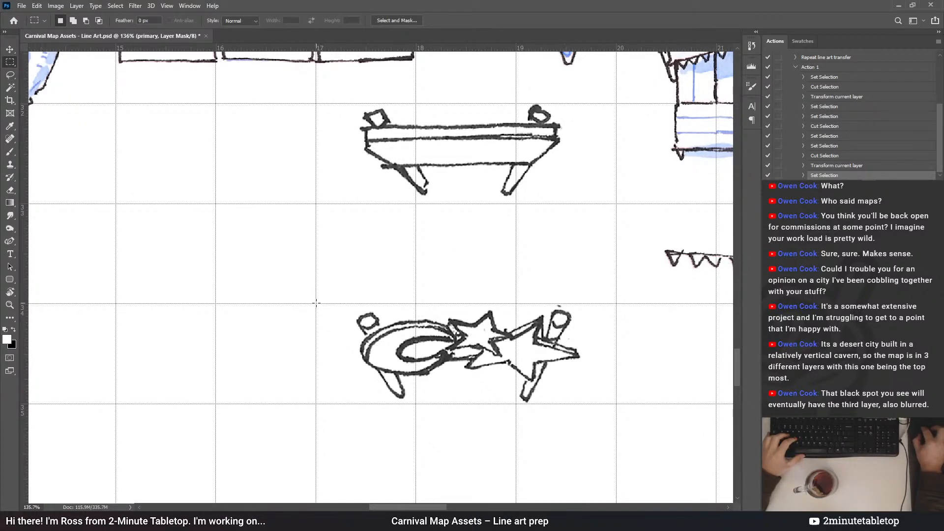
click(10, 75)
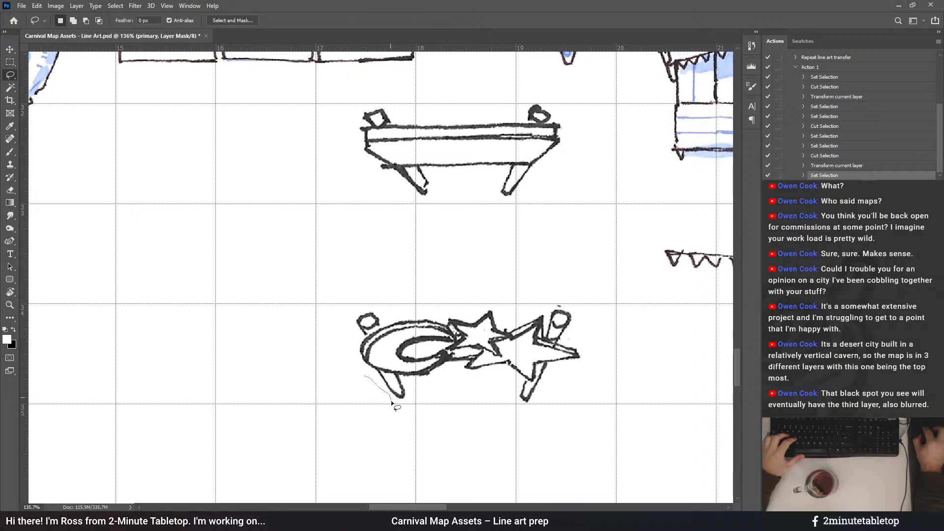
drag(597, 339, 584, 312)
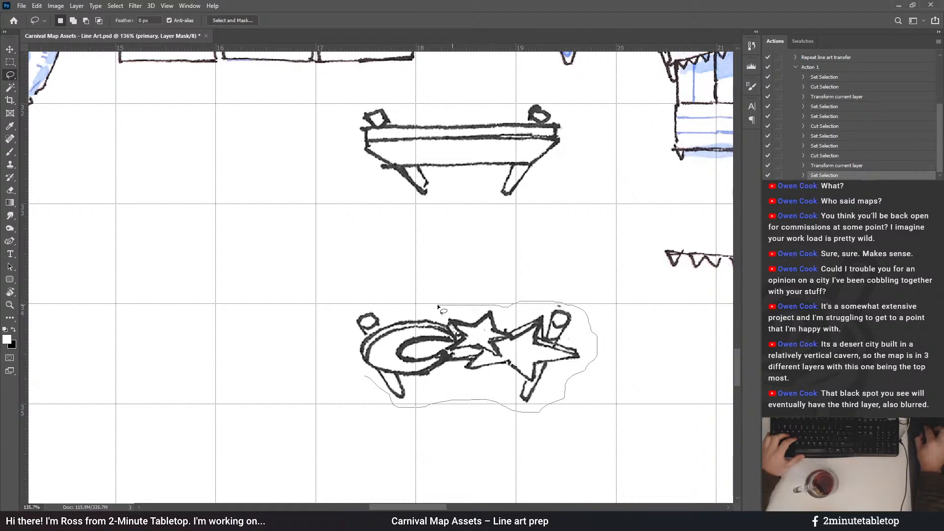
mouse_move(363, 302)
mouse_down()
mouse_move(349, 328)
mouse_move(364, 376)
mouse_up()
scroll(492, 310, up, 4)
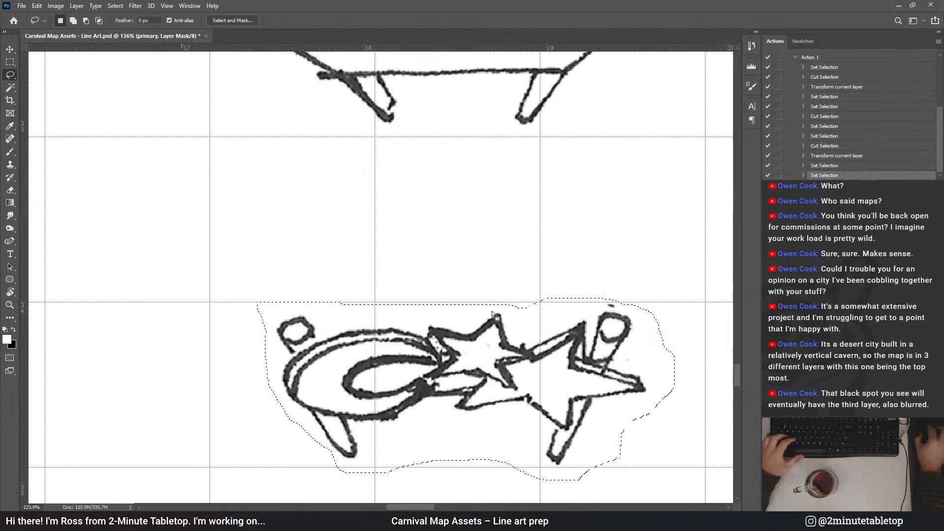
scroll(508, 451, down, 2)
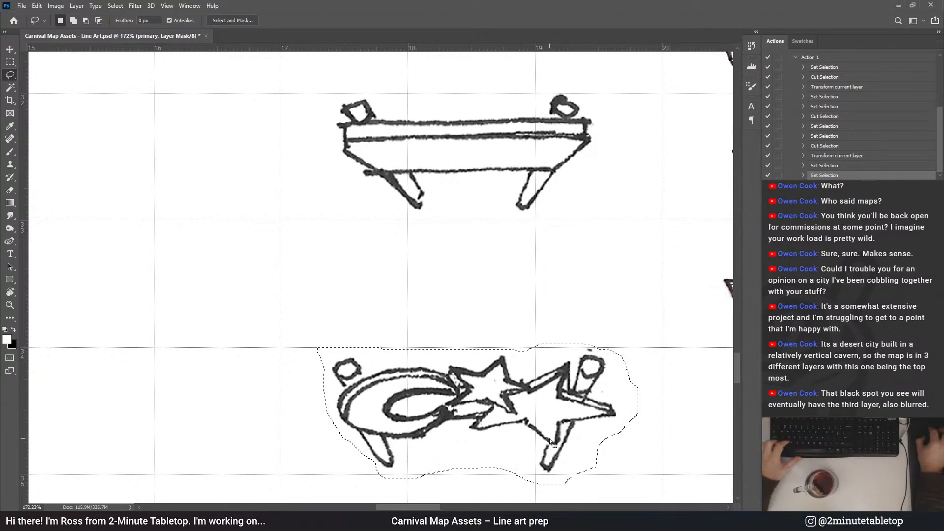
drag(545, 467, 551, 345)
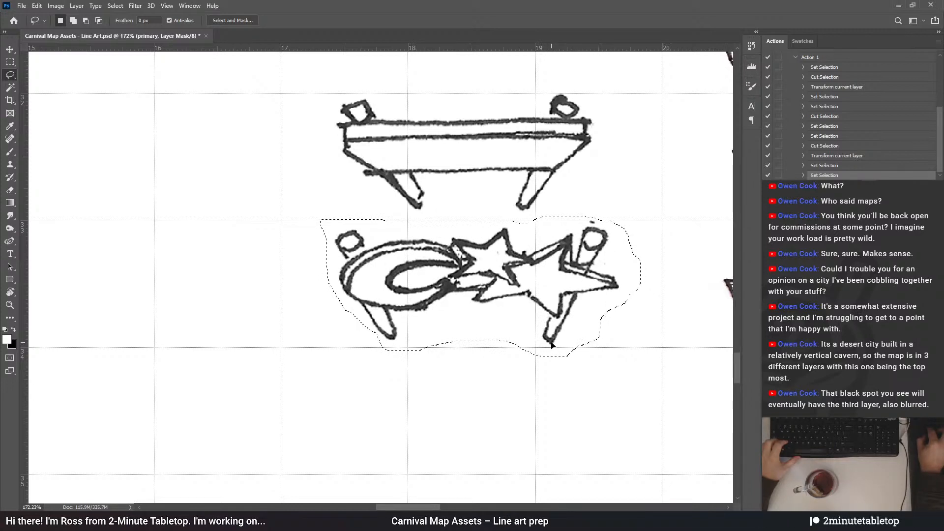
key(ctrl+d)
scroll(450, 140, down, 1)
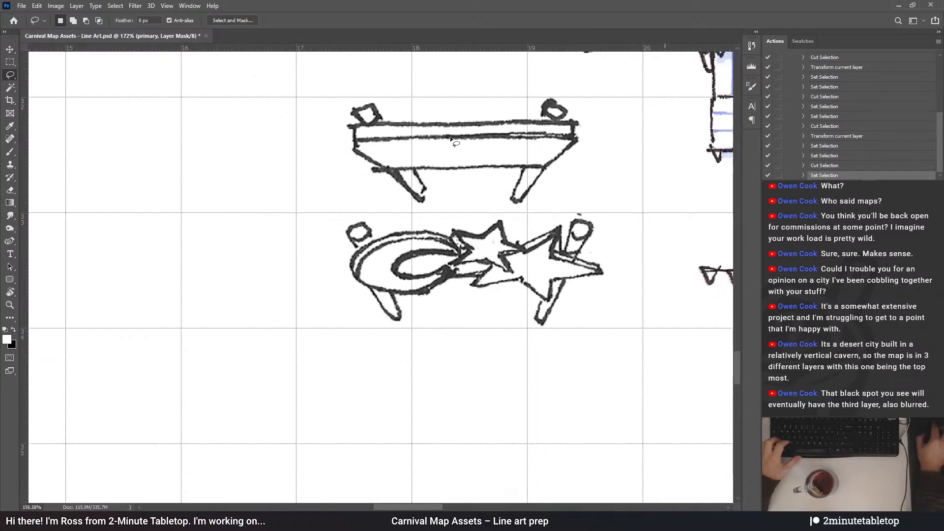
Lasso the arched sign near the canvas's lower edge and move it up to the open grid below the moon-and-stars sign
scroll(456, 102, down, 4)
scroll(437, 472, up, 1)
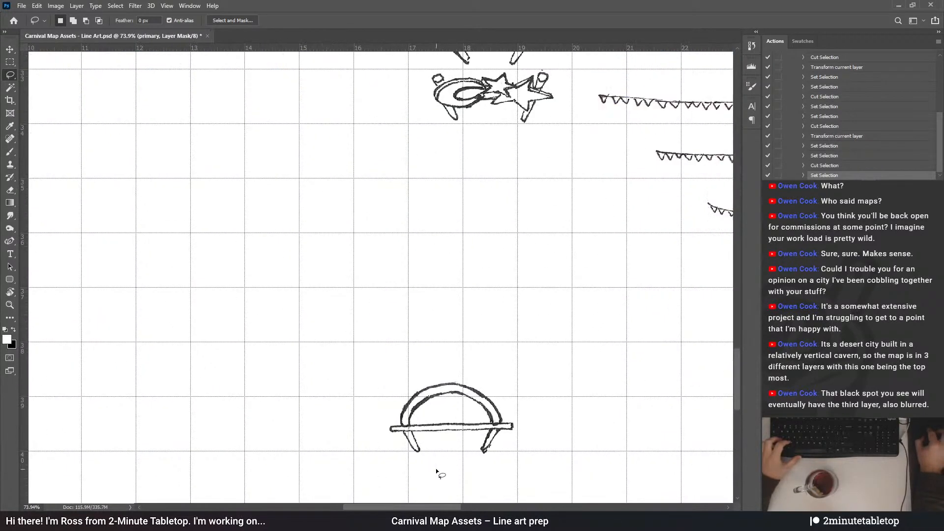
scroll(524, 417, down, 1)
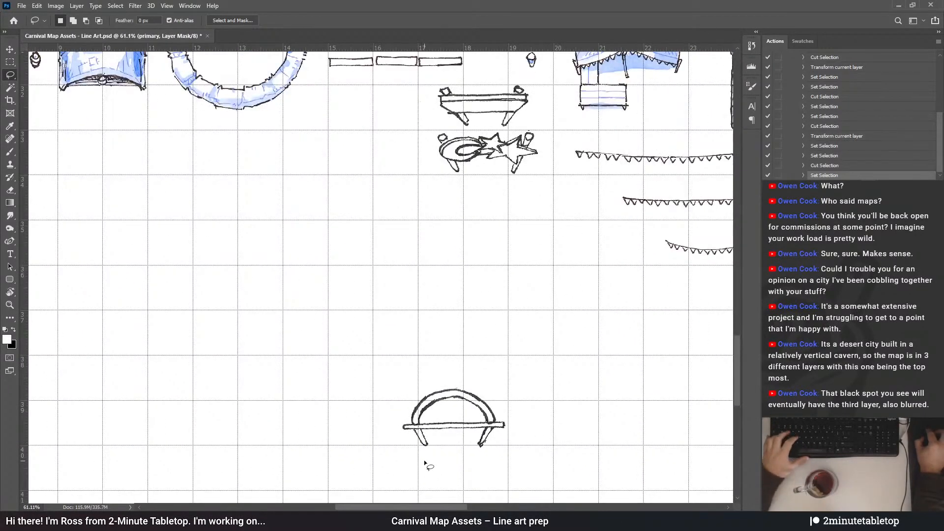
drag(423, 454, 436, 456)
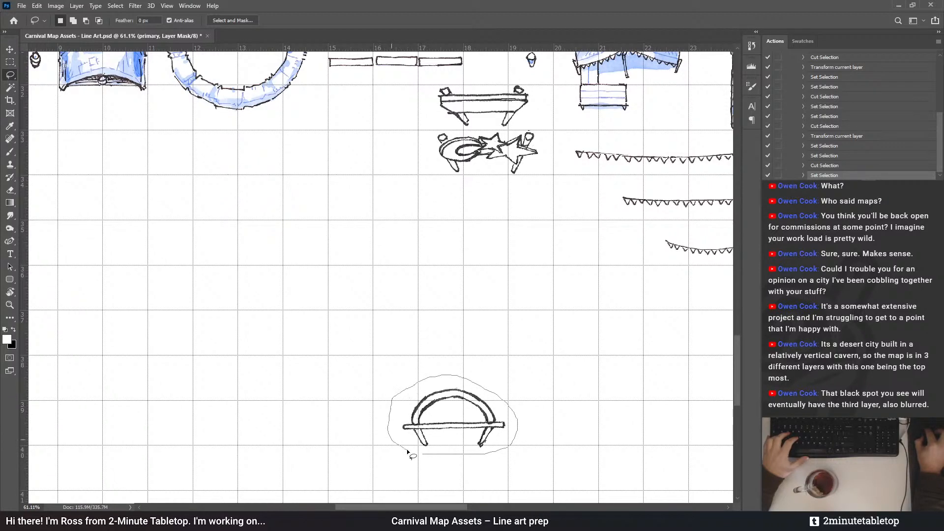
drag(408, 452, 419, 454)
drag(479, 442, 513, 261)
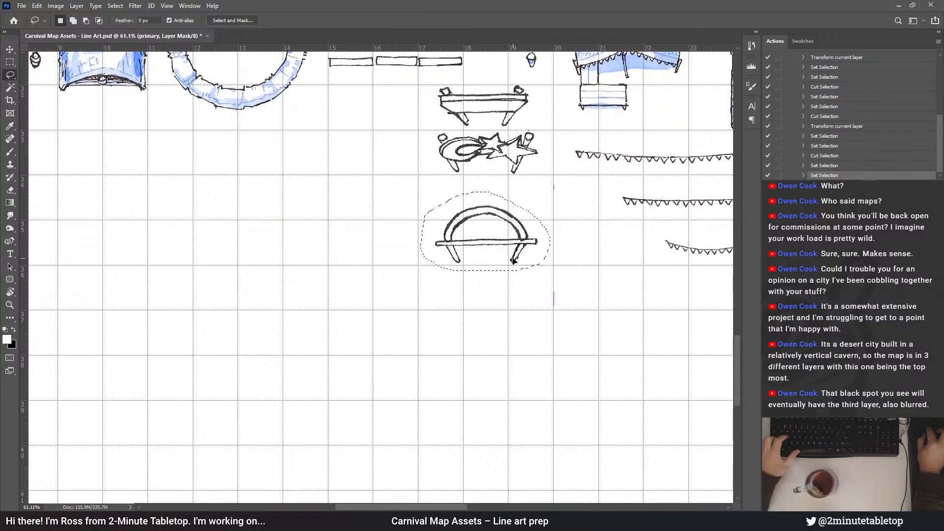
Free-transform the arched sign to 87.99% width and 74.24% height and center it beneath the moon-and-stars sign
scroll(513, 260, up, 3)
key(ctrl+t)
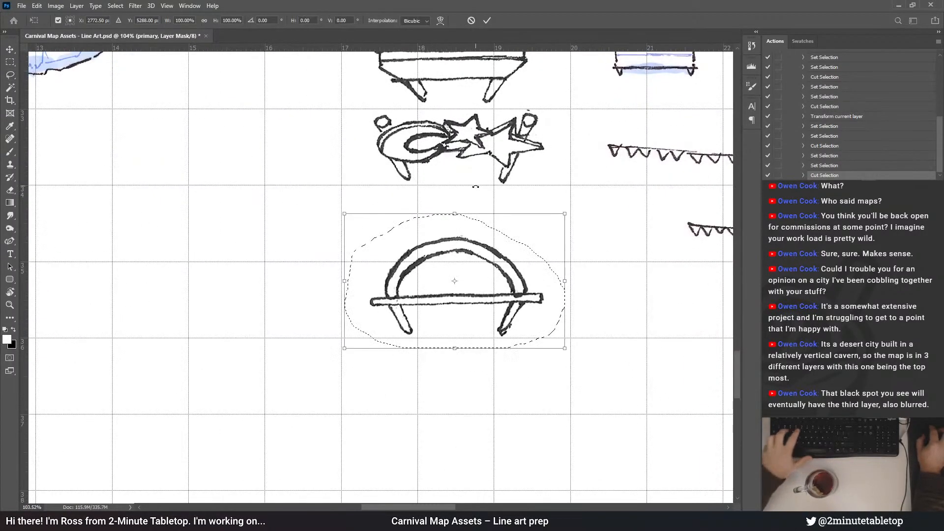
scroll(442, 234, up, 5)
drag(442, 223, 444, 267)
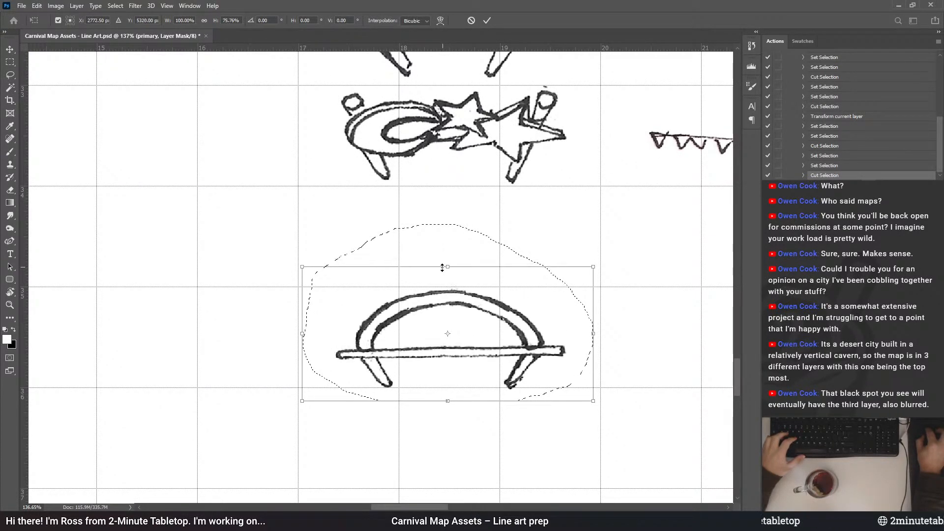
drag(447, 400, 447, 398)
drag(596, 334, 563, 335)
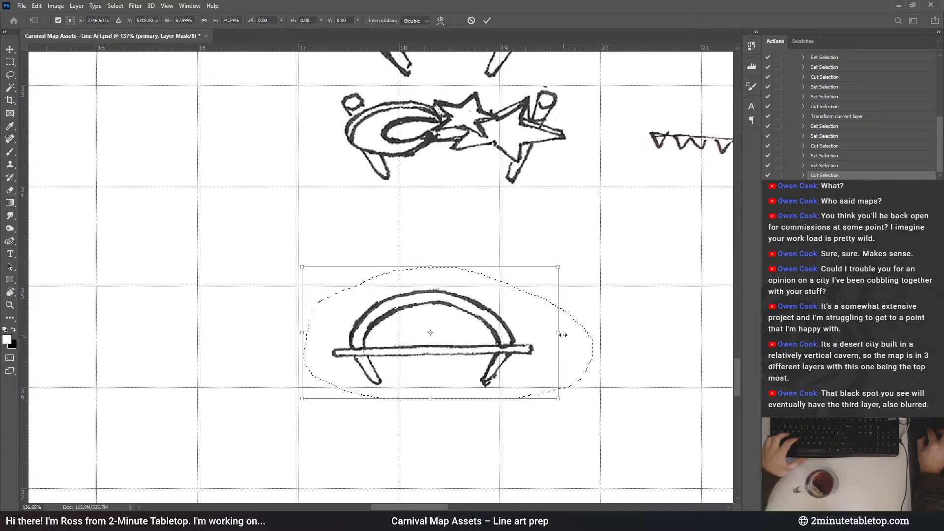
mouse_move(492, 354)
mouse_down()
mouse_move(511, 354)
mouse_move(514, 249)
mouse_move(508, 353)
mouse_up()
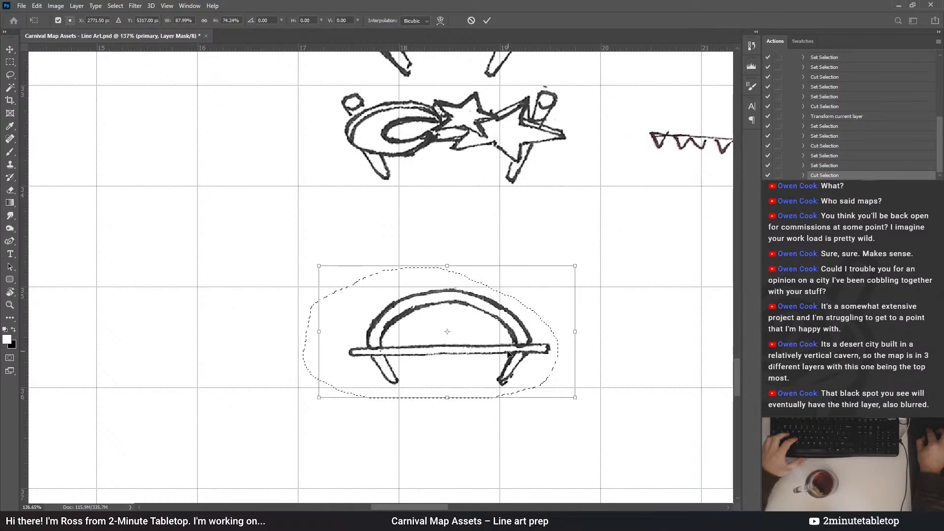
Fine-tune the arched sign to 73.47% height with a -0.76° horizontal skew, apply the transform and deselect
scroll(511, 349, up, 3)
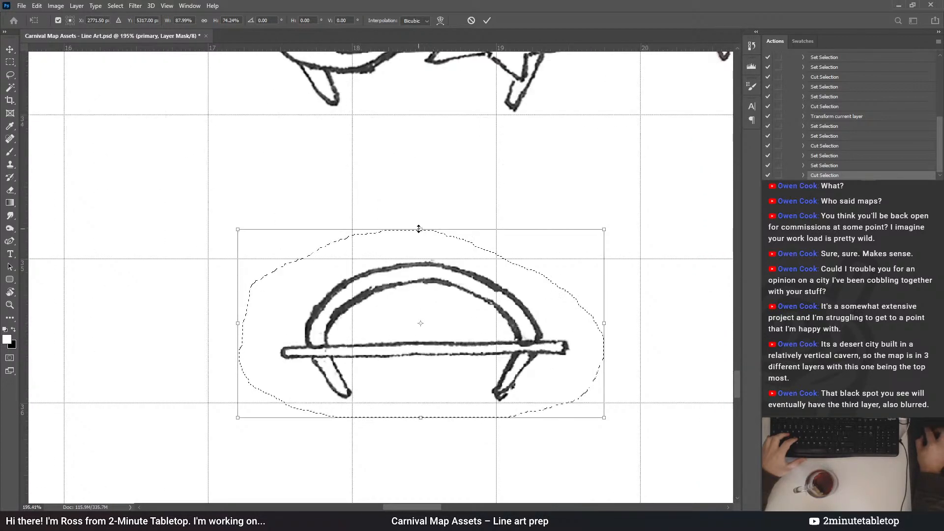
drag(420, 227, 423, 233)
scroll(433, 295, down, 8)
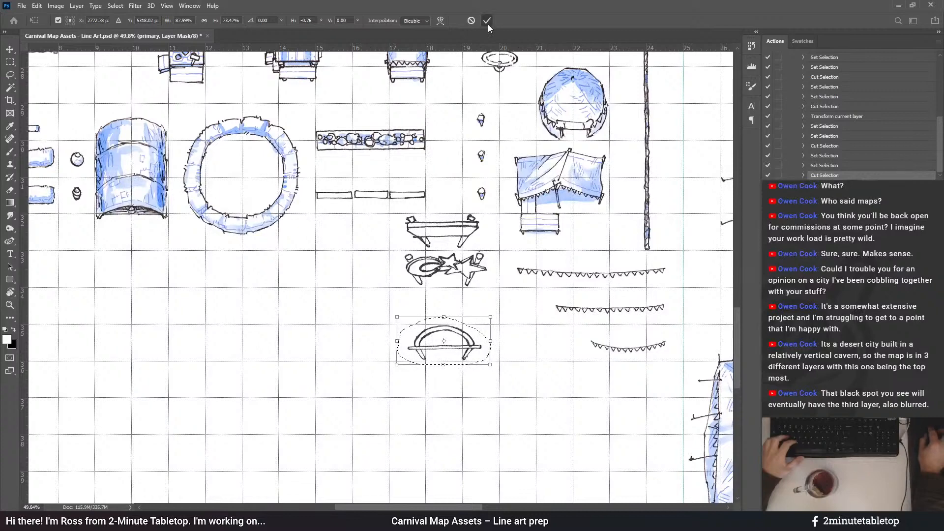
click(487, 20)
click(525, 369)
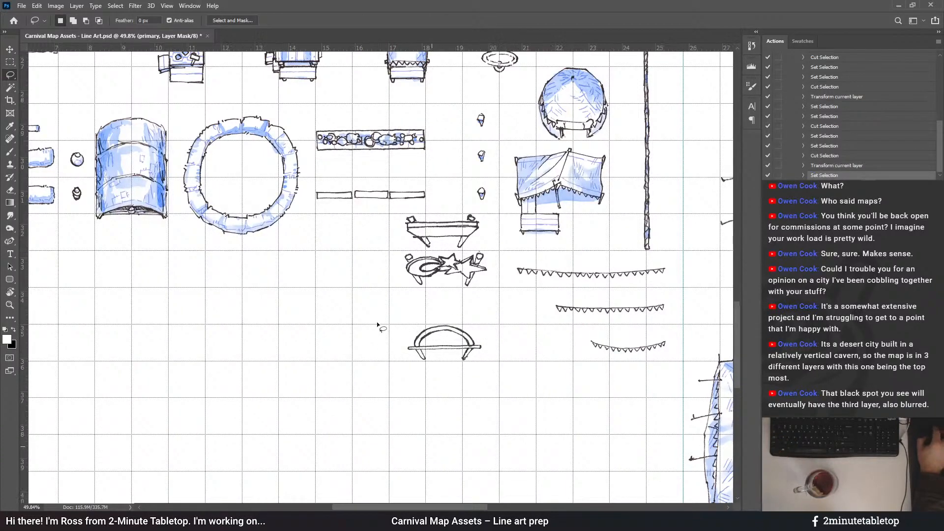
Marquee-select the three-by-one grid block around the arched sign, move it up one row directly beneath the moon-and-stars sign, and deselect
scroll(425, 316, down, 3)
scroll(424, 316, up, 5)
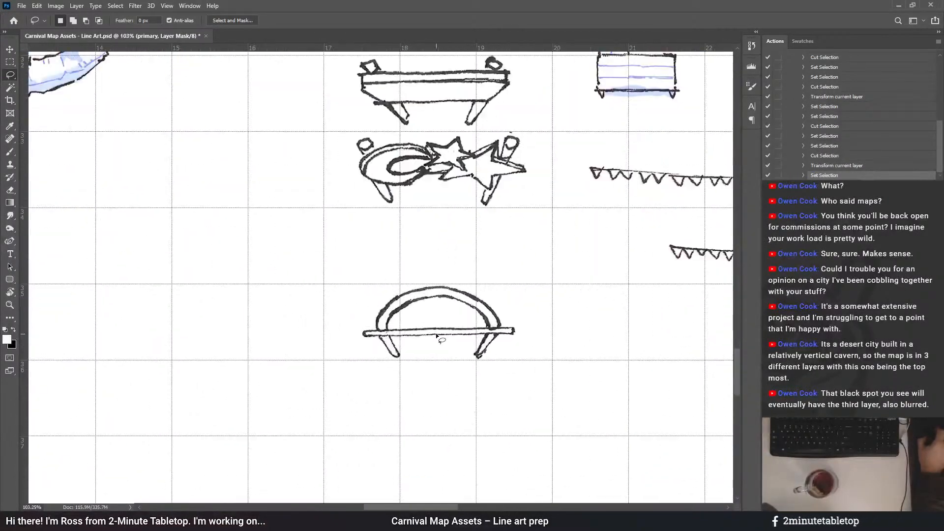
click(7, 63)
scroll(465, 309, up, 2)
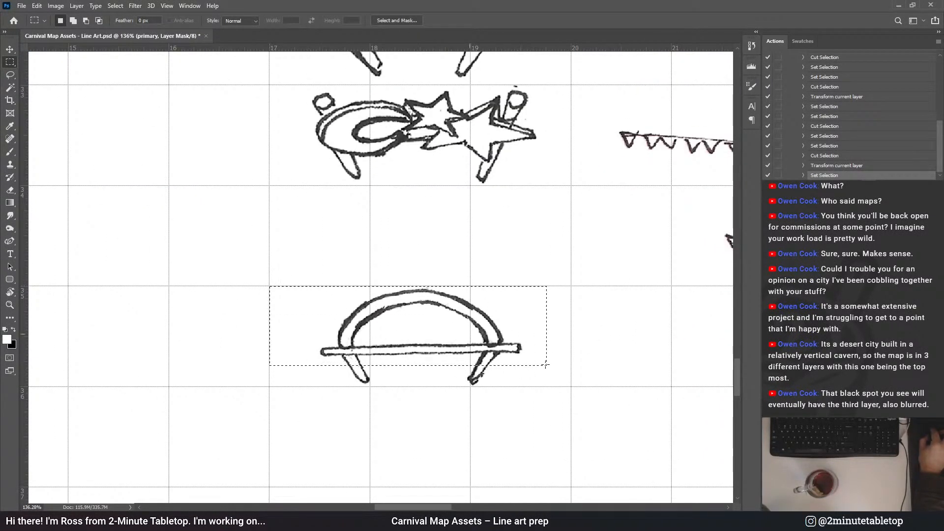
drag(545, 364, 570, 386)
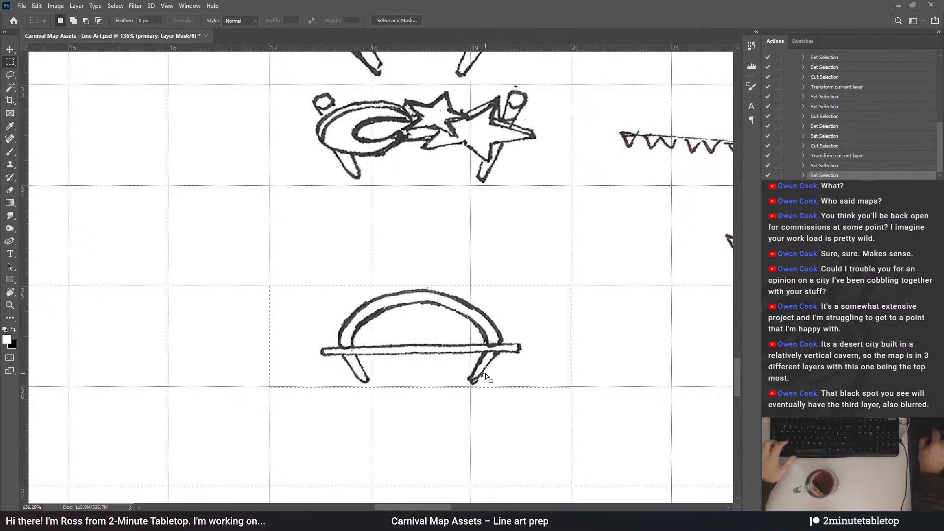
drag(472, 364, 470, 283)
scroll(470, 285, up, 5)
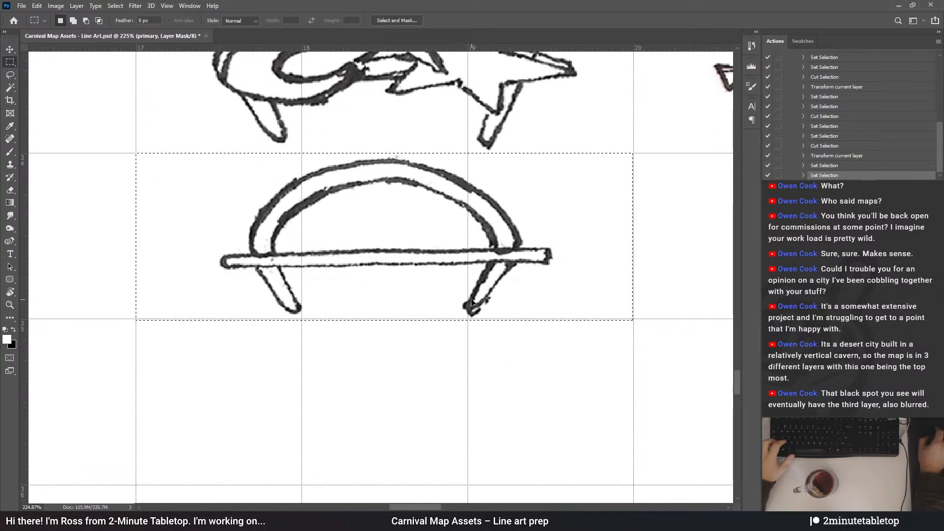
click(474, 373)
Clear the recorded steps of Action 1 and run the Repeat line art transfer action to bring blue shading onto the three entrance signs
scroll(834, 126, up, 5)
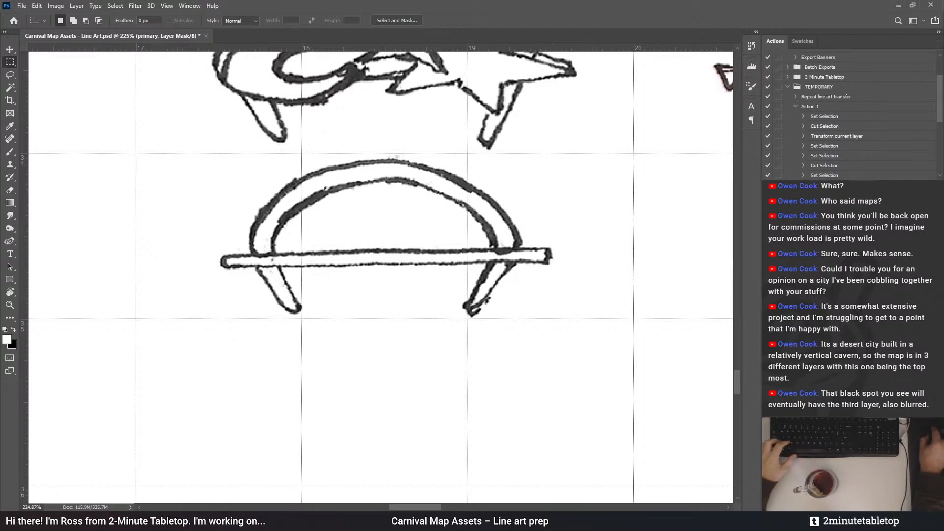
click(797, 107)
click(825, 147)
scroll(614, 327, down, 3)
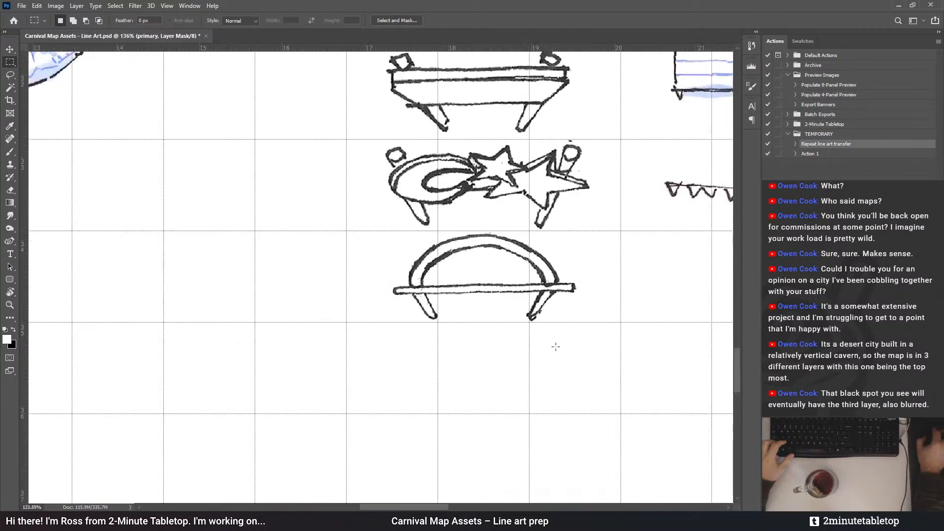
scroll(556, 347, down, 3)
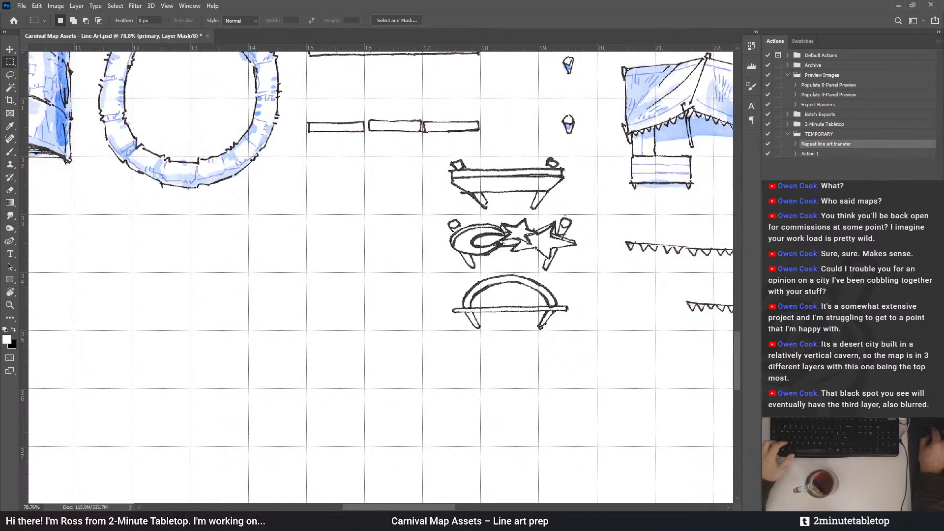
click(811, 153)
key(F2)
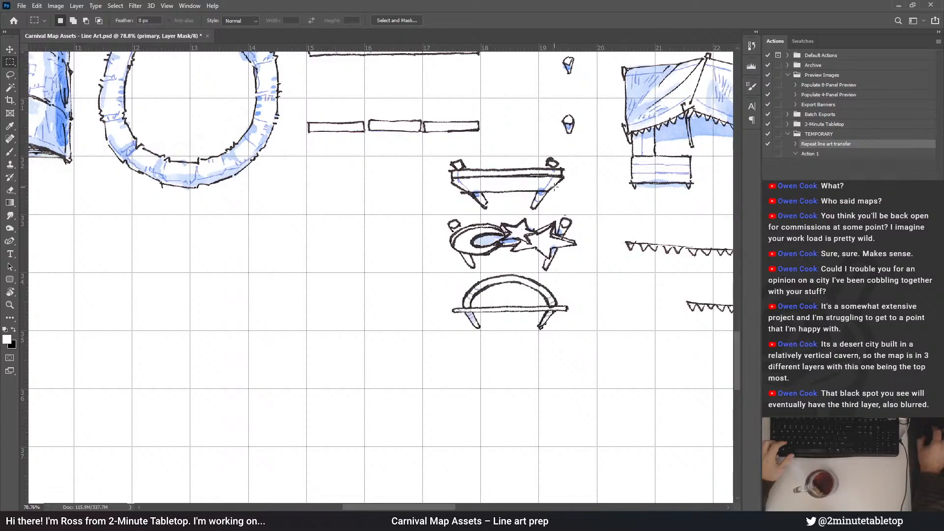
Inspect the whole asset sheet, including the small marks in the empty upper area, with the grid hidden, and show the grid again
scroll(381, 276, down, 10)
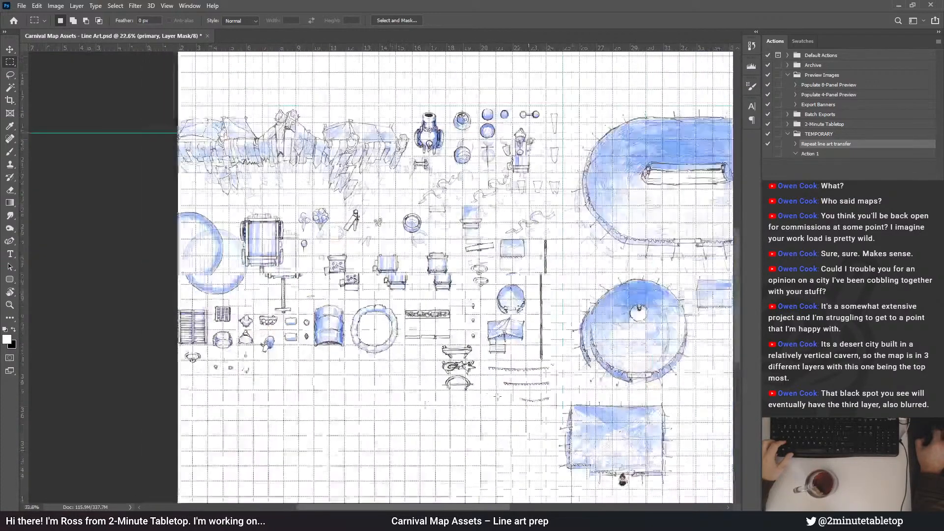
scroll(394, 275, up, 5)
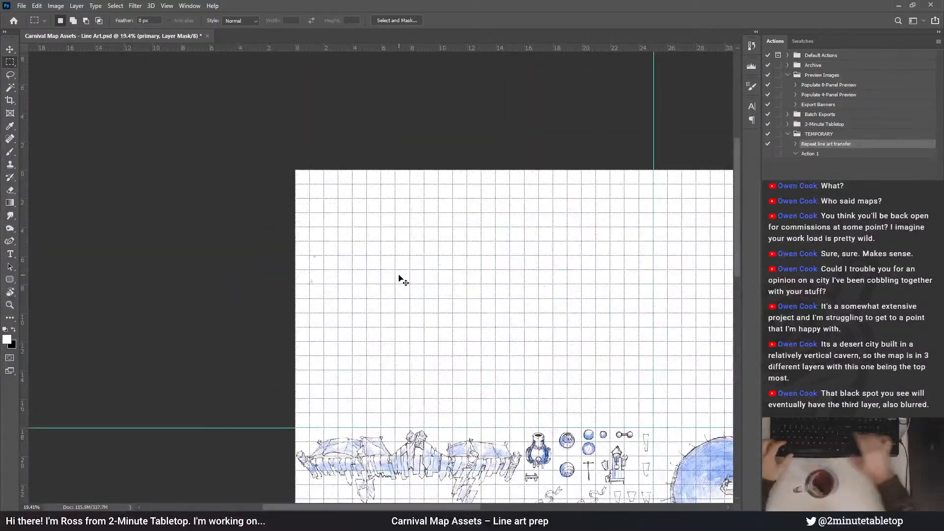
scroll(321, 281, up, 5)
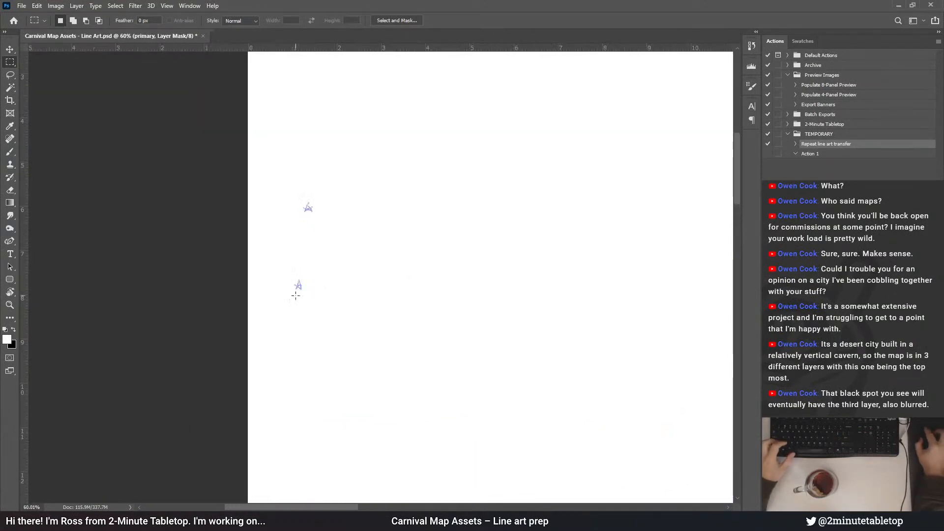
scroll(258, 285, down, 5)
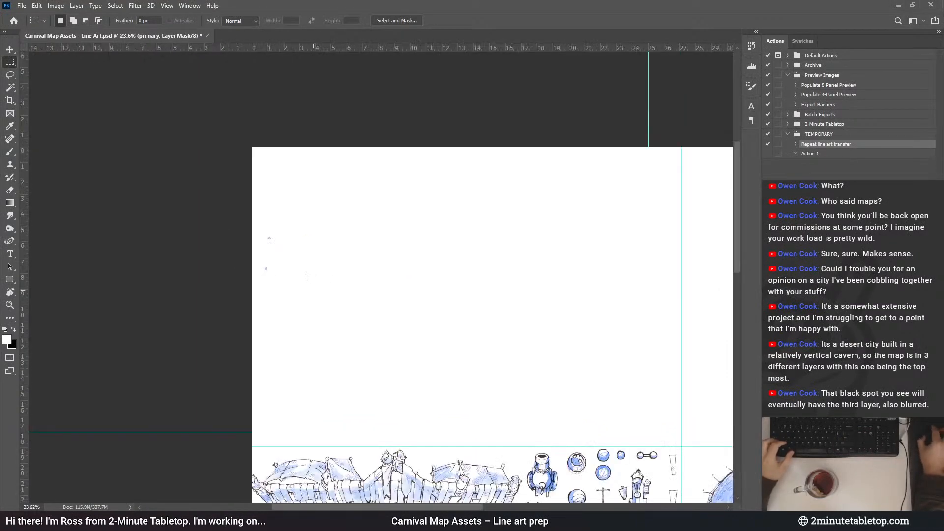
scroll(485, 139, down, 2)
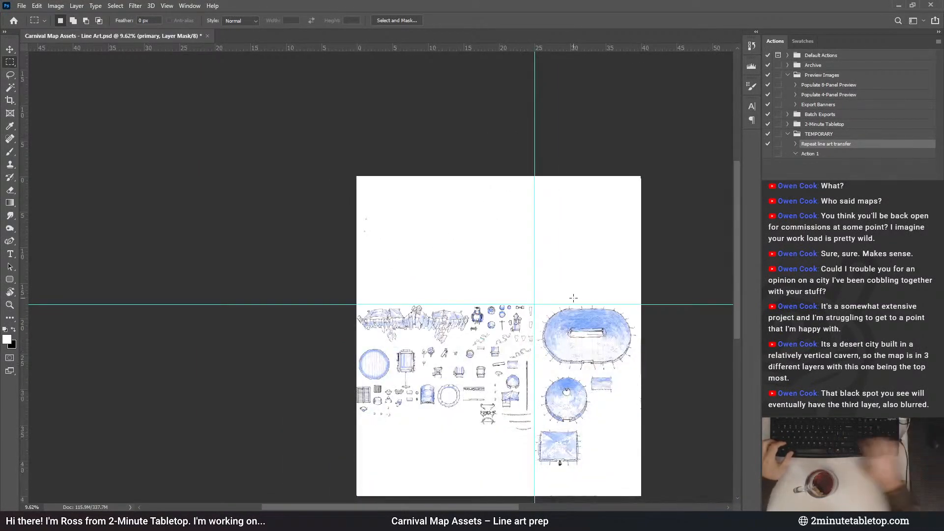
scroll(551, 490, up, 1)
scroll(551, 489, up, 2)
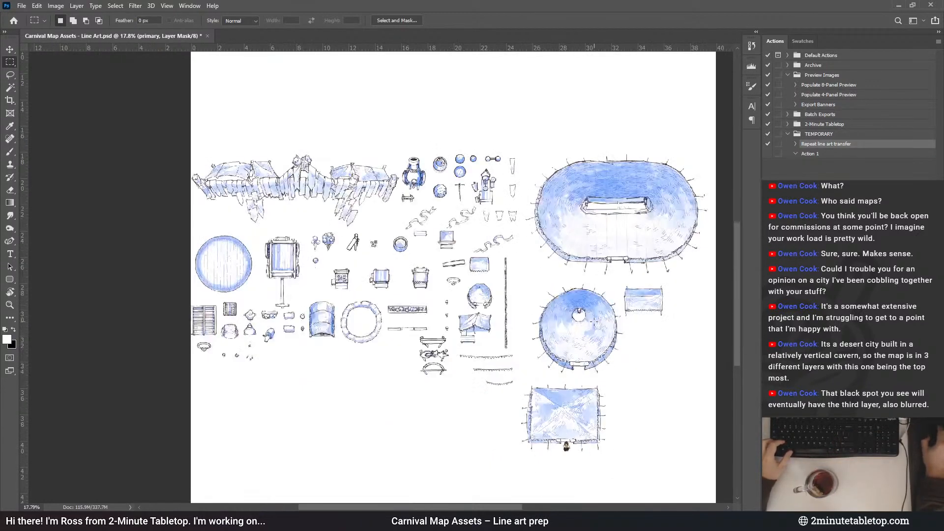
scroll(535, 275, down, 1)
key(ctrl+apostrophe)
scroll(589, 339, up, 1)
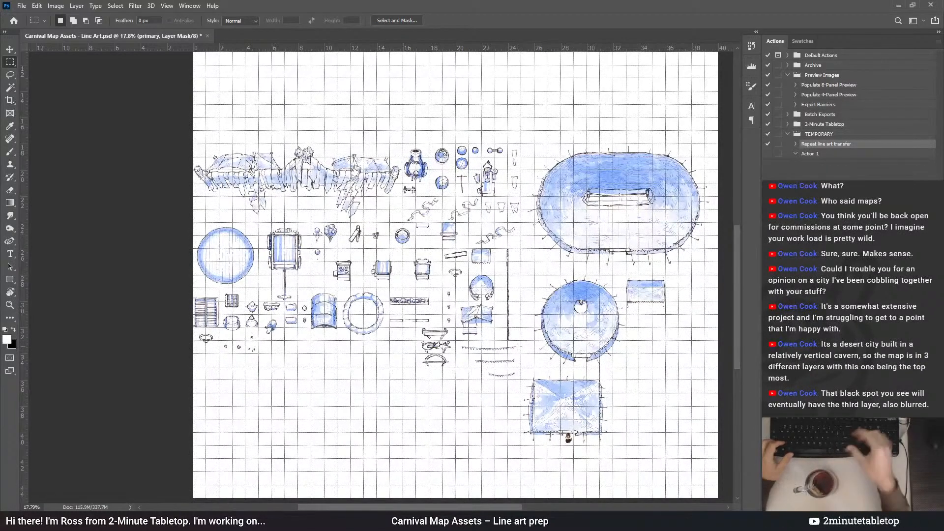
Save the carnival line art document with the grid hidden, and show the grid again
key(ctrl+apostrophe)
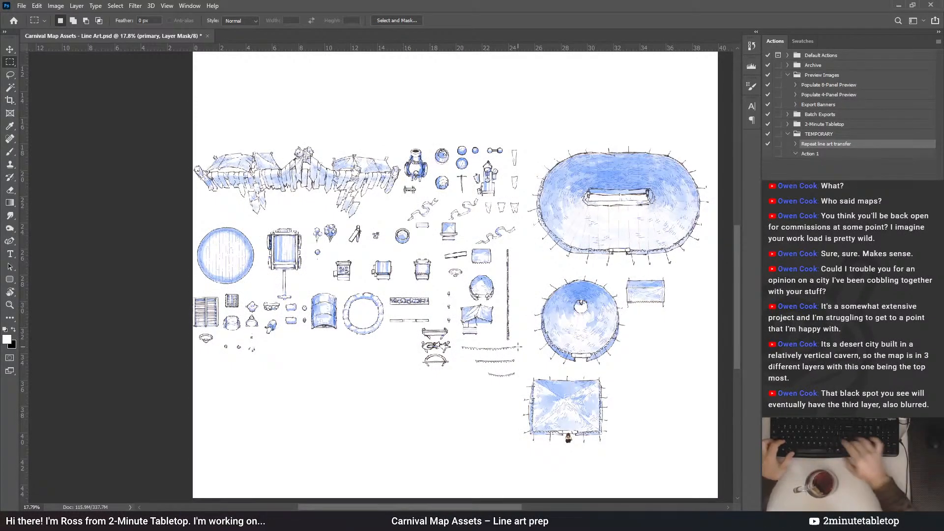
key(ctrl+s)
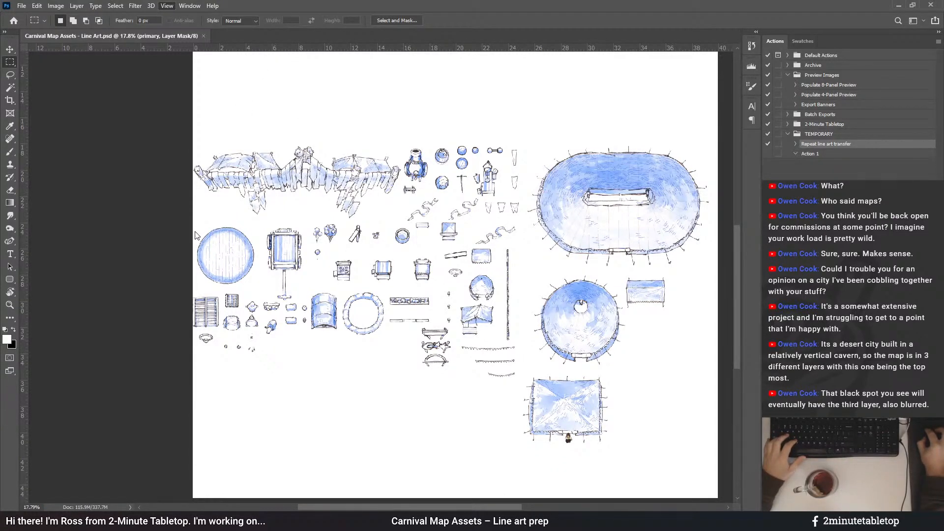
key(ctrl+apostrophe)
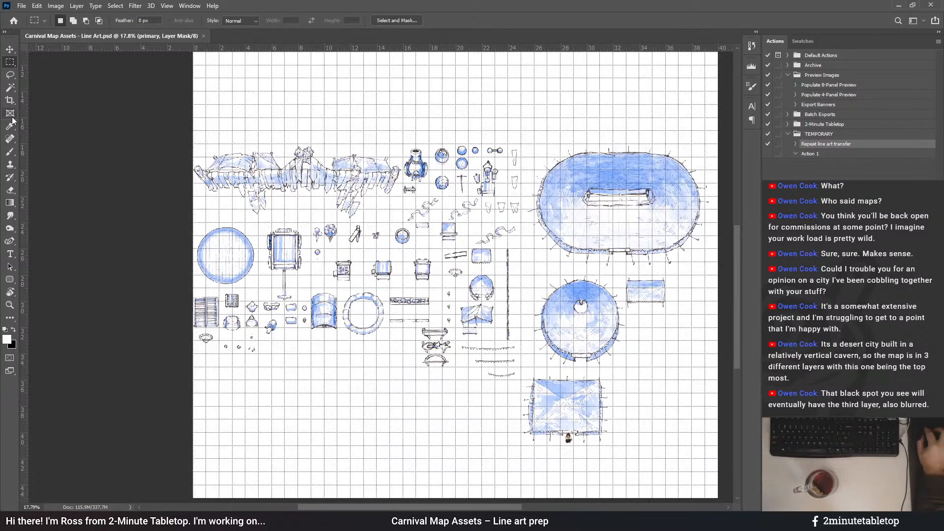
Crop the canvas to the full-width block from the top asset row down, removing the empty upper area, and deselect
scroll(628, 312, down, 2)
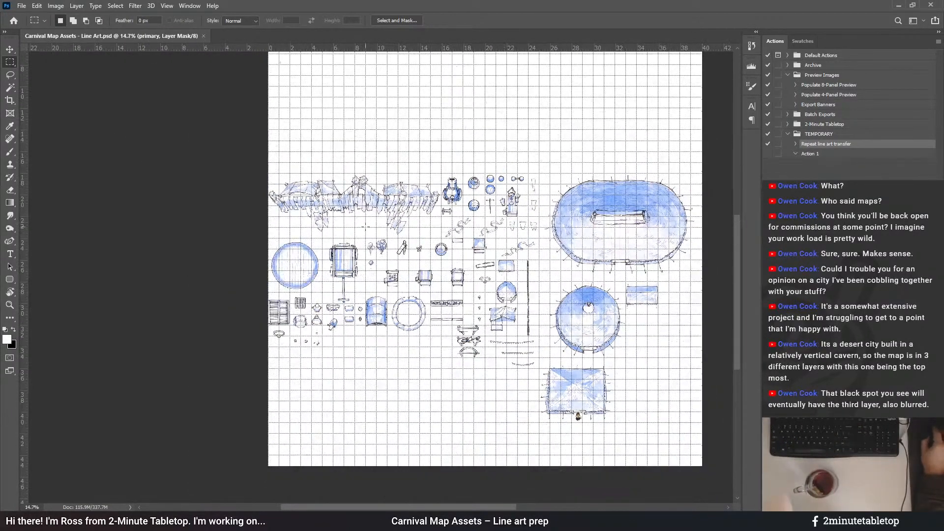
drag(343, 196, 713, 421)
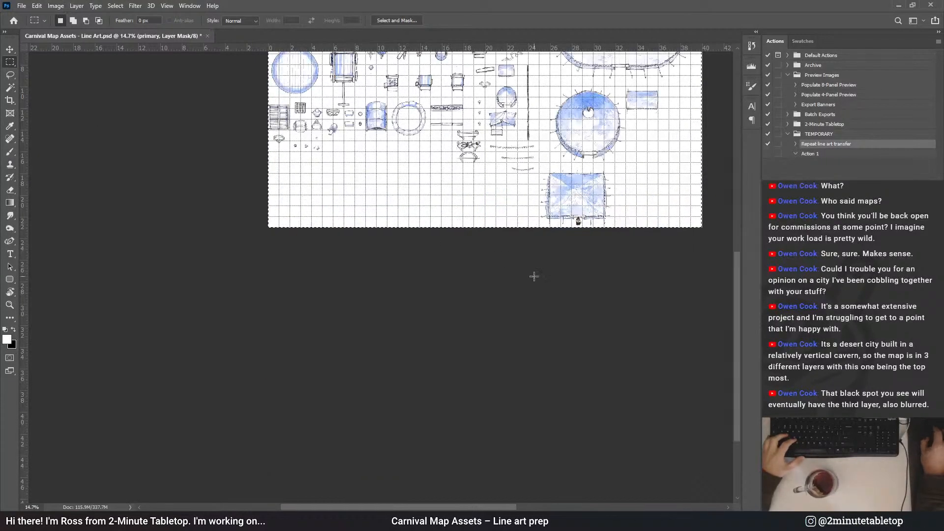
key(ctrl+0)
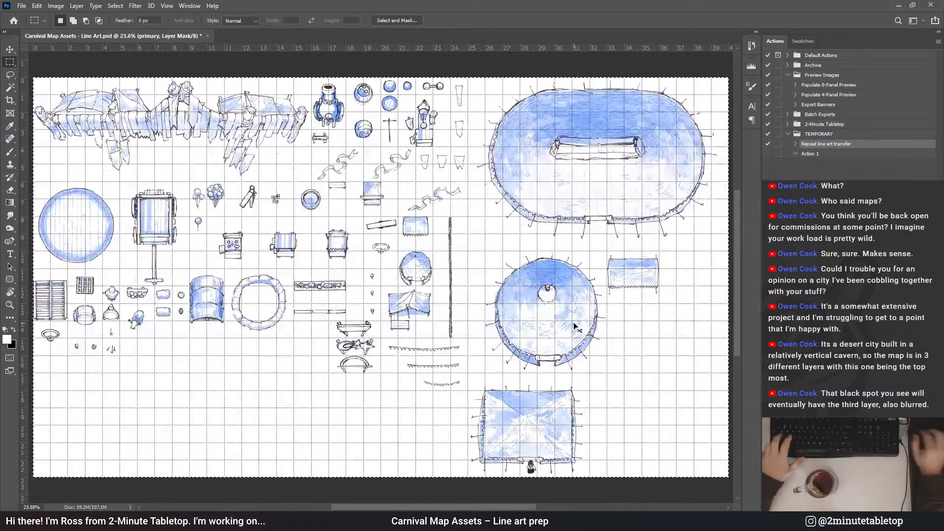
scroll(621, 409, down, 2)
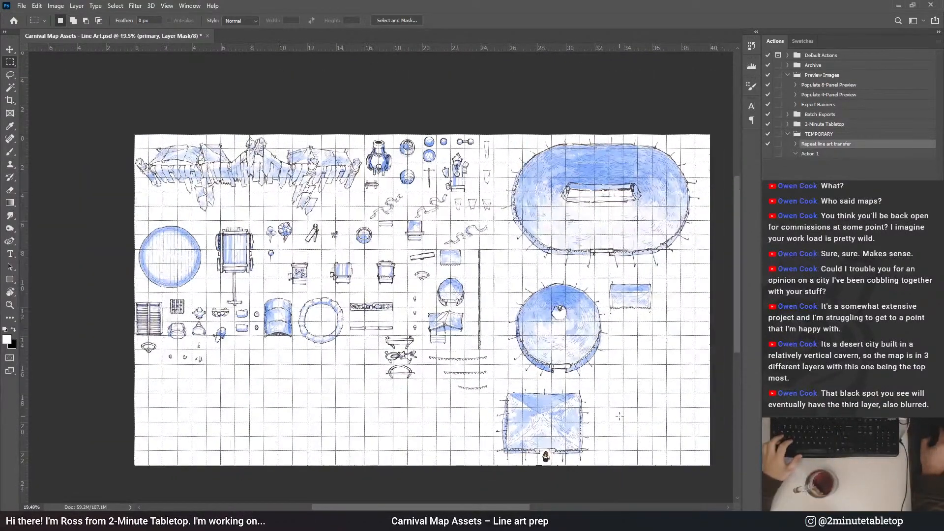
key(ctrl+0)
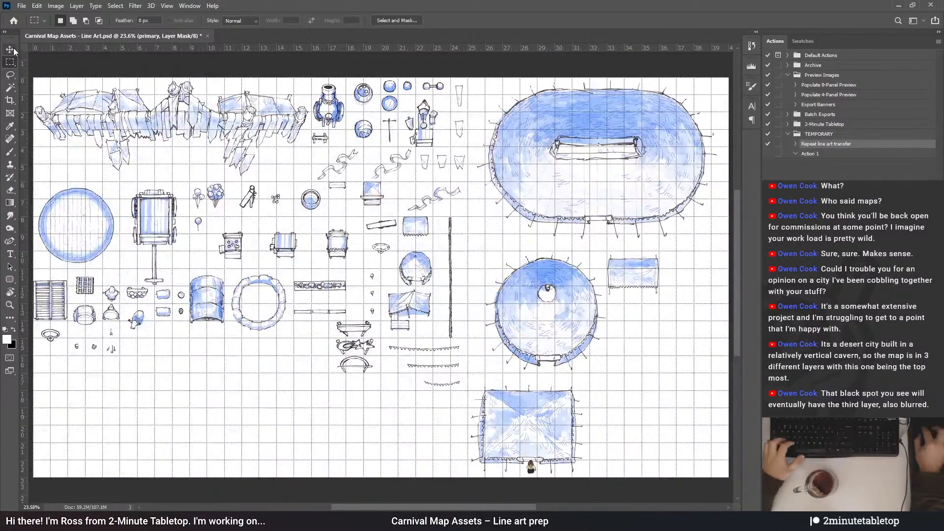
Move the character token from the square tent's entrance to the empty grid area below the stone ring
click(10, 50)
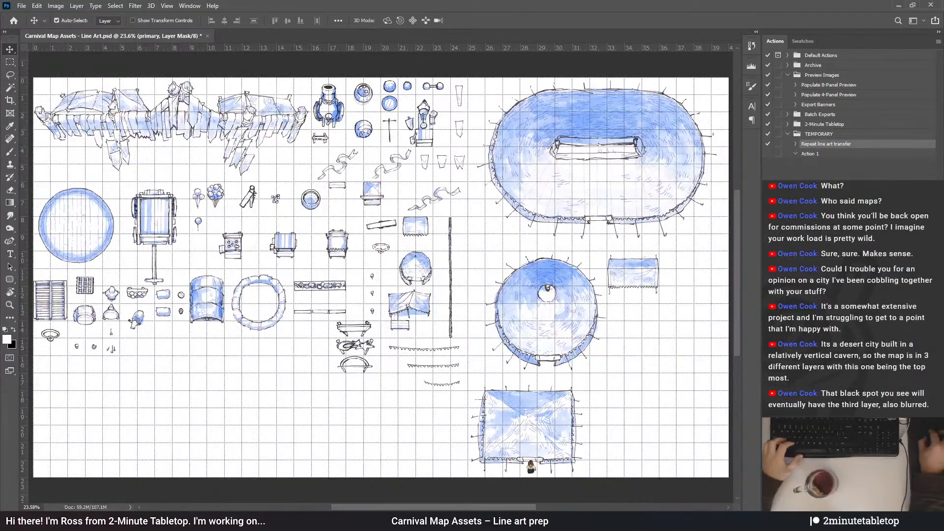
click(440, 202)
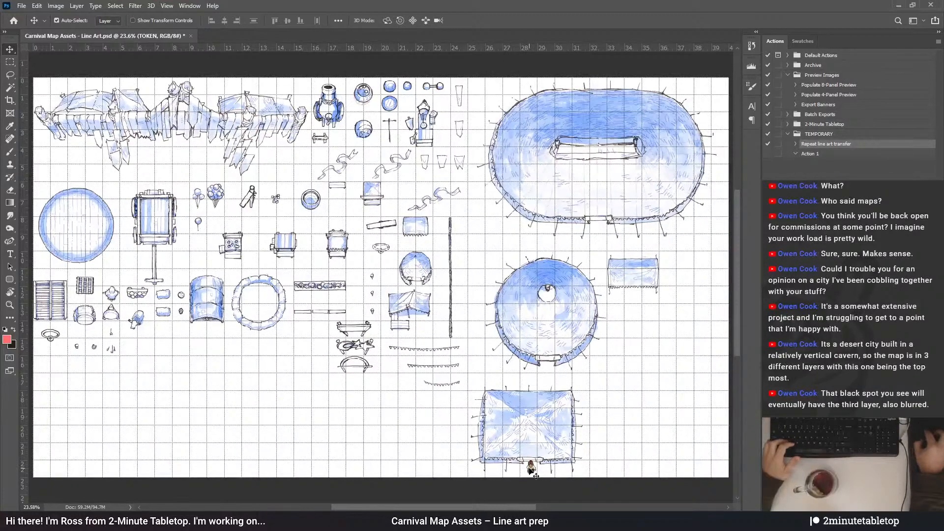
drag(536, 476, 536, 381)
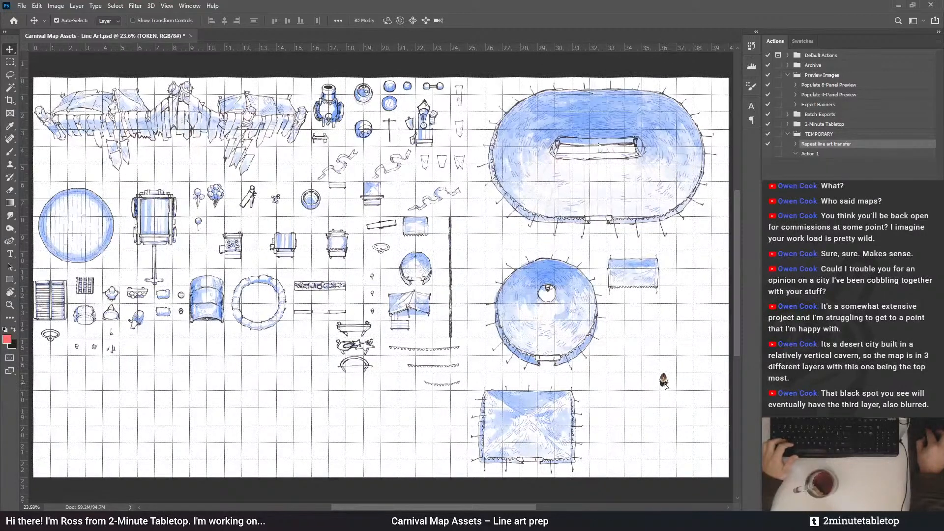
drag(665, 386, 270, 368)
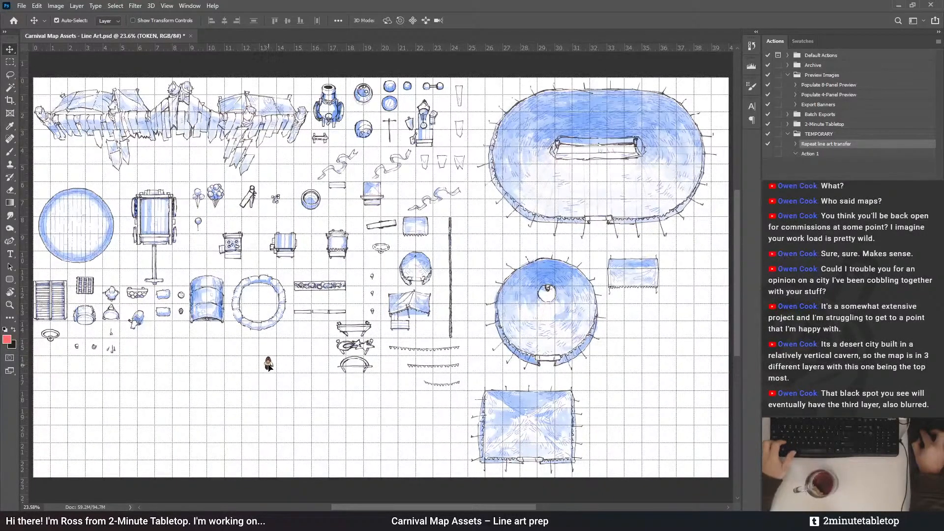
key(ctrl)
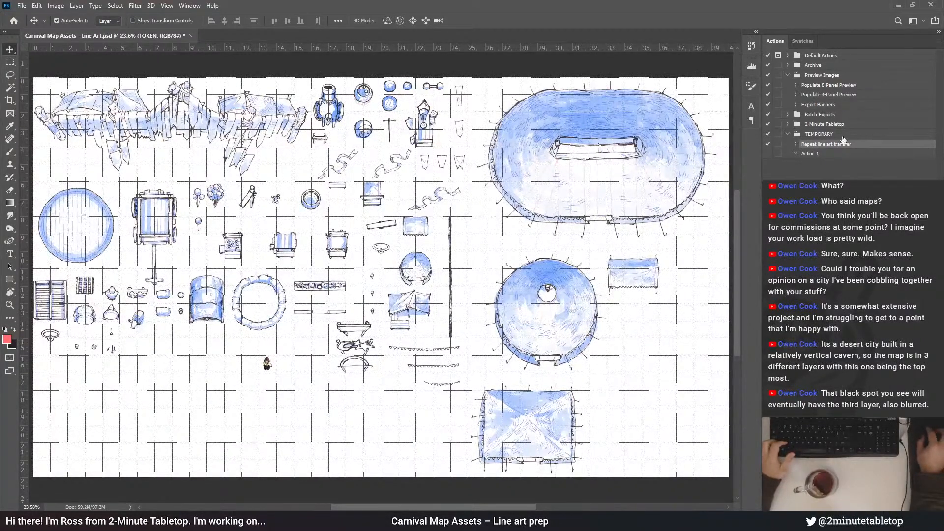
Delete the empty Action 1 from the TEMPORARY set and place the Navigator ahead of Actions and Swatches
click(810, 155)
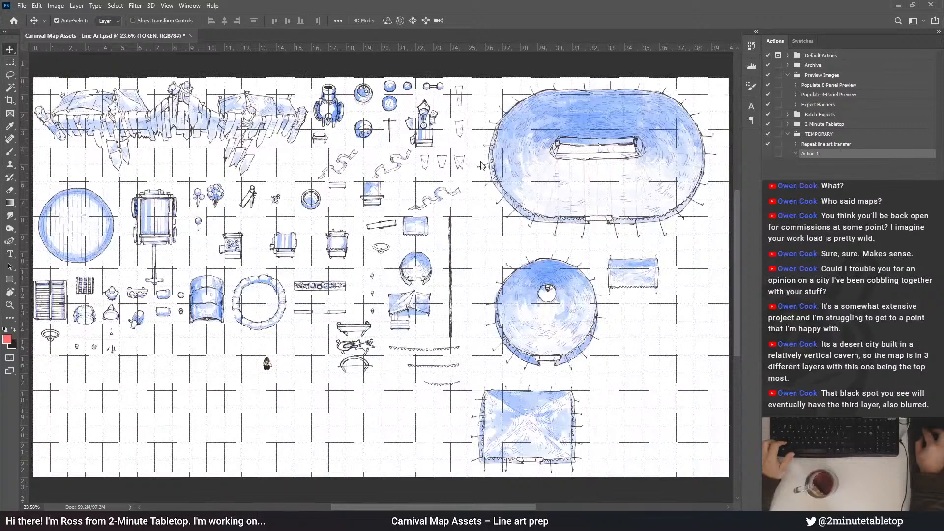
key(Delete)
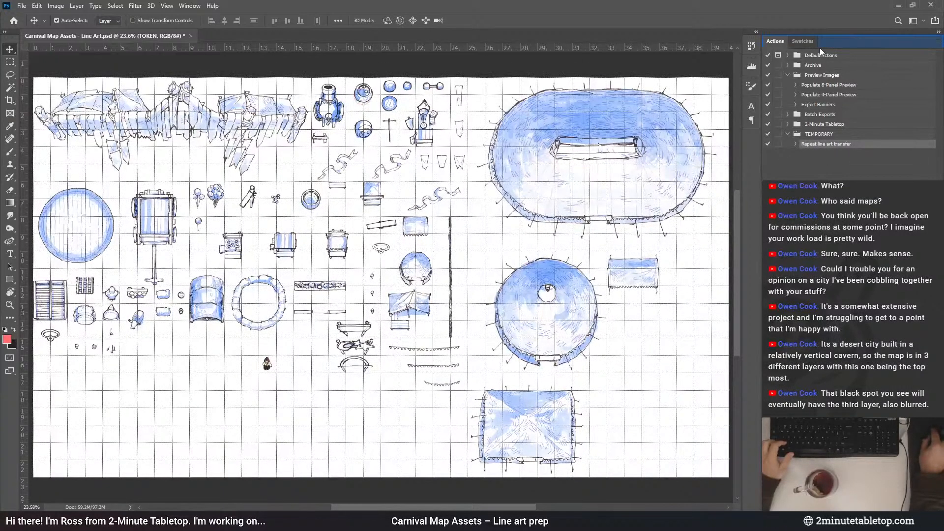
click(831, 42)
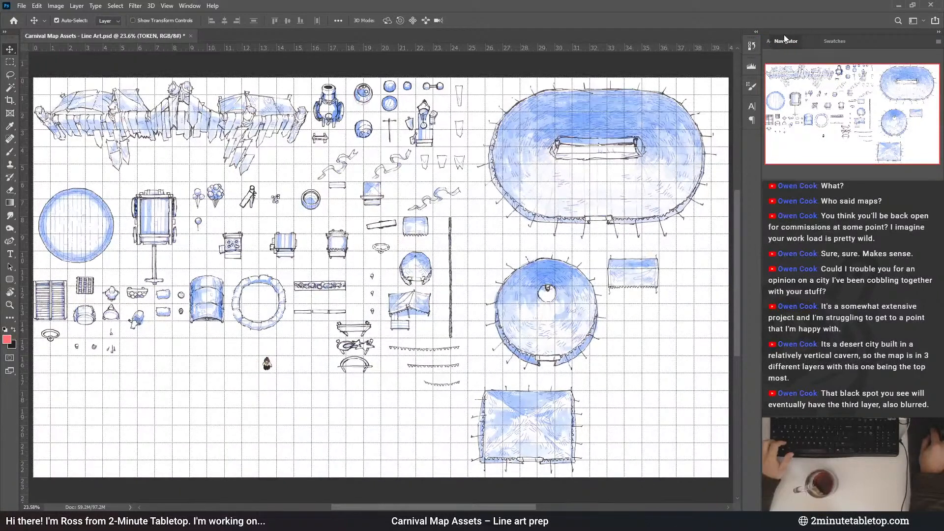
drag(785, 38, 778, 40)
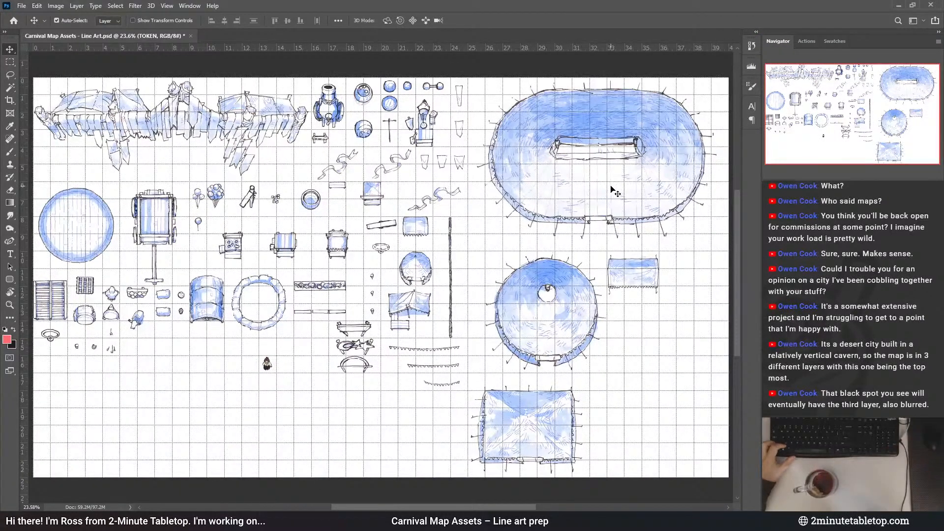
Hide the grid over the cropped asset sheet and save the document
key(ctrl+semicolon)
key(ctrl+apostrophe)
key(ctrl+semicolon)
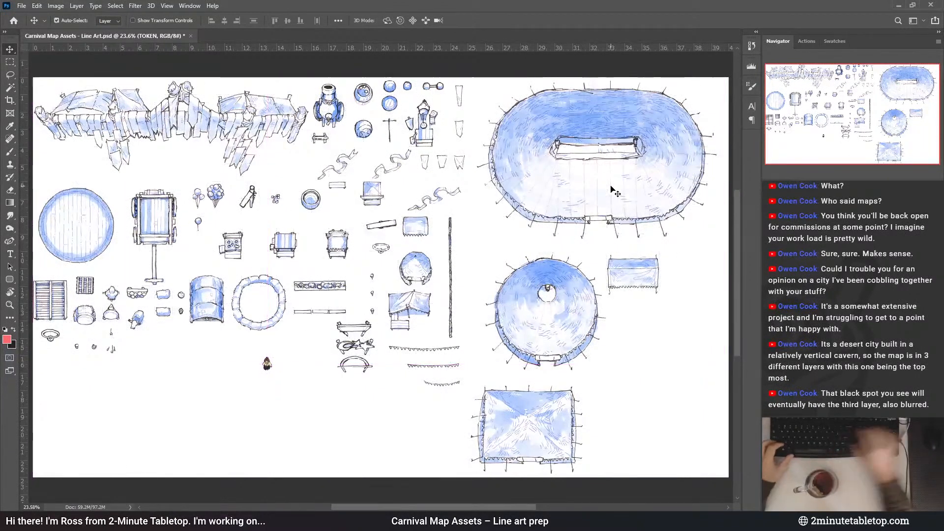
key(ctrl+s)
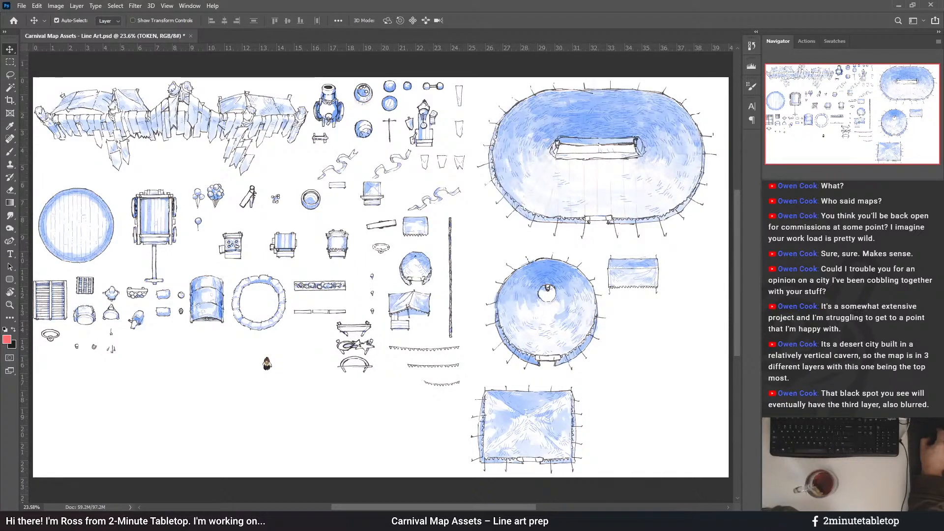
Inspect the large oval tent's line art up close, toggling the red TRANSFER ME lines off and on
scroll(607, 125, up, 5)
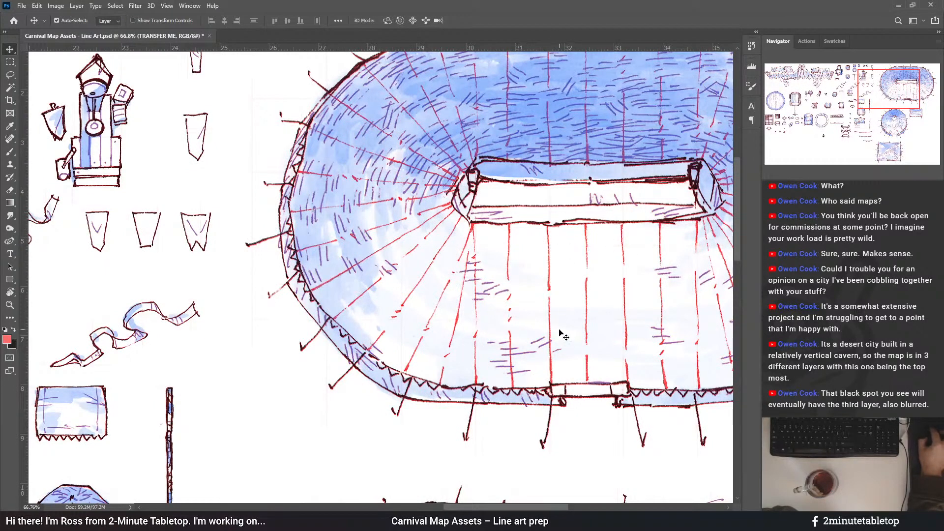
key(ctrl+comma)
key(ctrl+comma)
key(ctrl+comma)
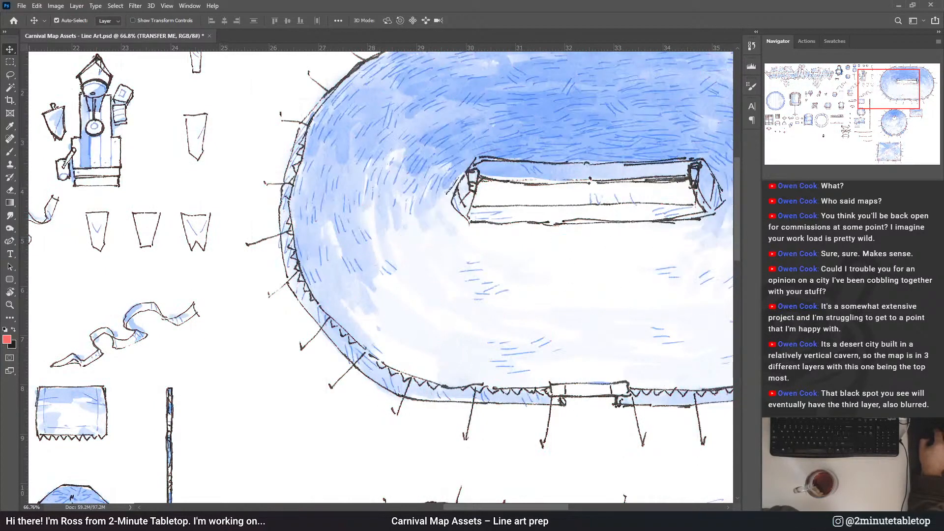
key(ctrl+comma)
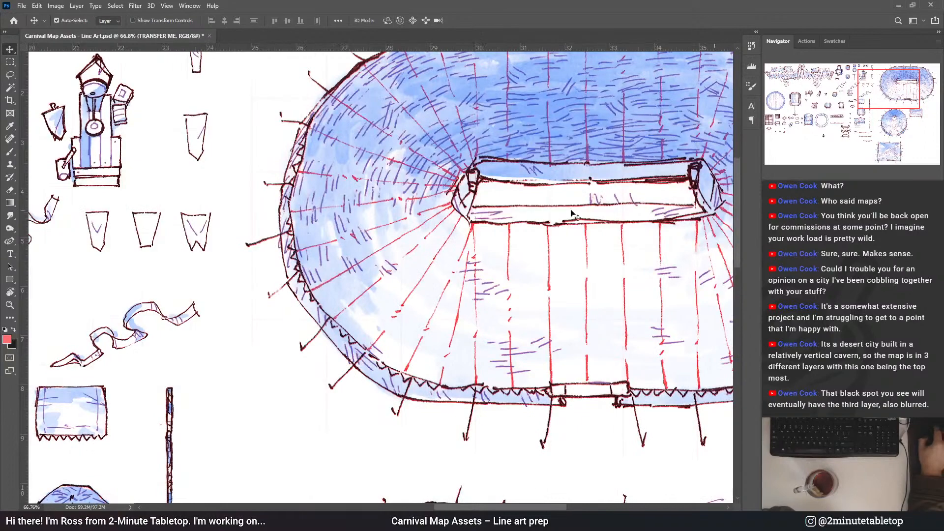
scroll(562, 136, down, 5)
scroll(562, 136, down, 1)
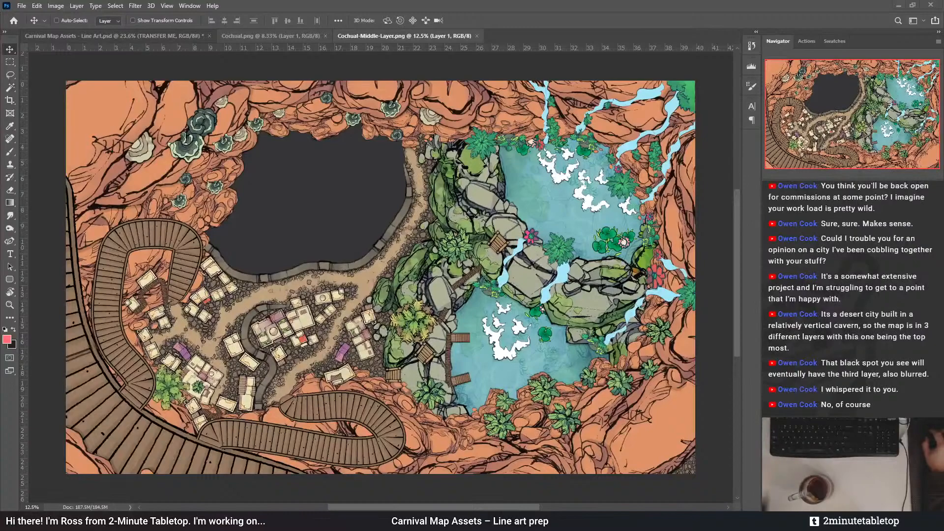
Switch to Cochual.png and examine the desert city's cavern opening, red-roofed market, pool and lower sandy district
key(ctrl+shift+Tab)
scroll(317, 246, up, 3)
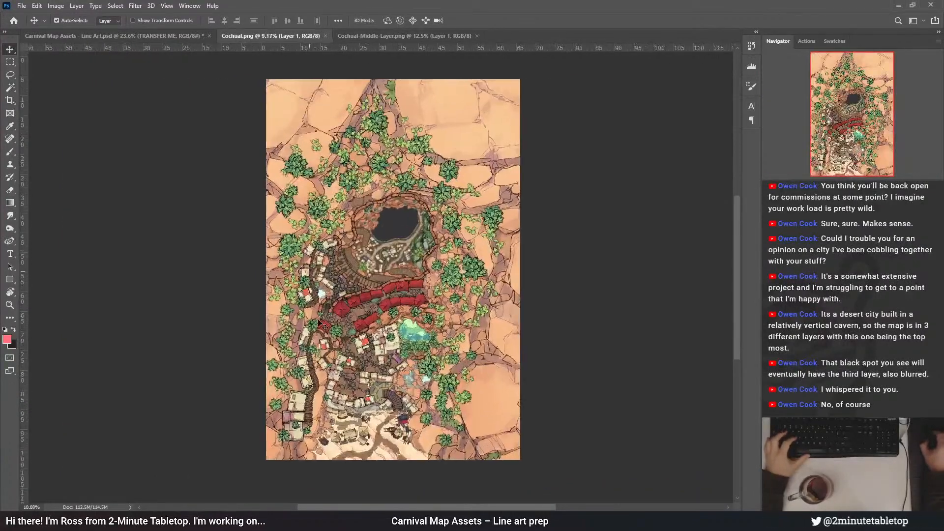
scroll(428, 442, up, 3)
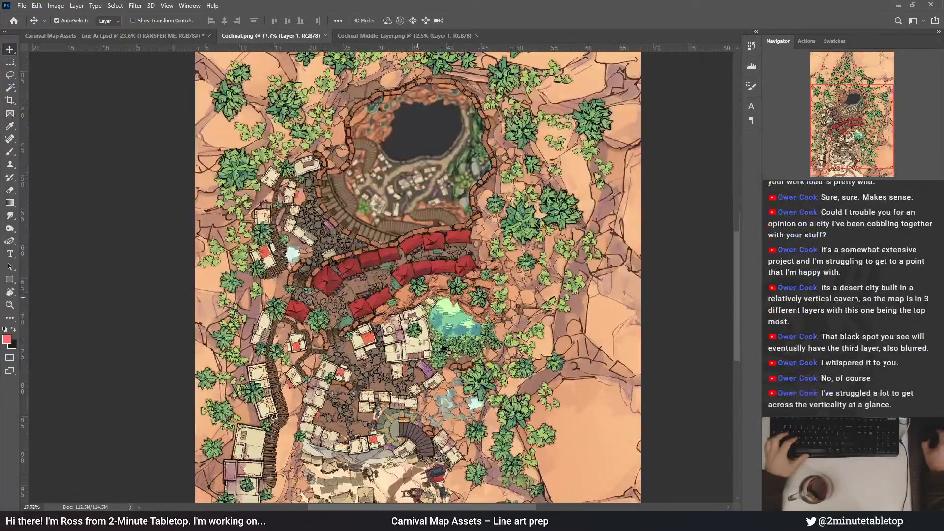
scroll(737, 334, down, 3)
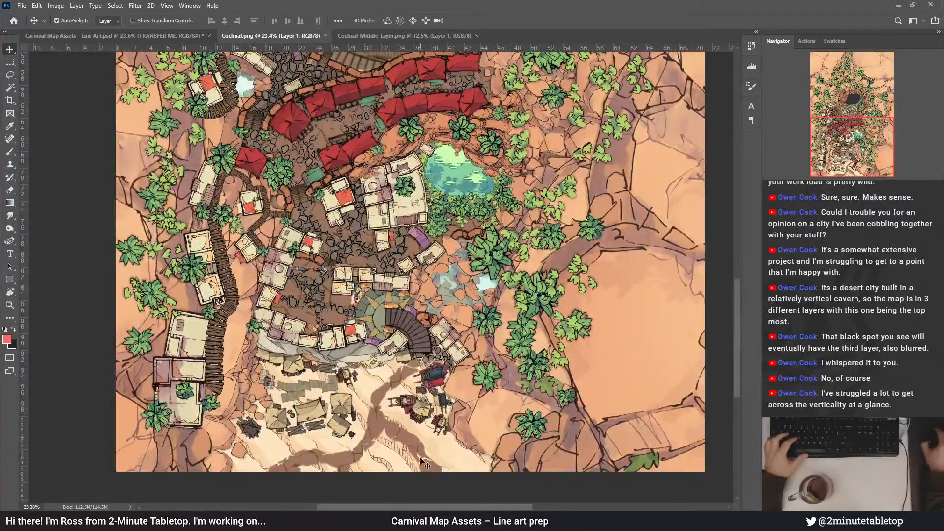
scroll(443, 456, down, 1)
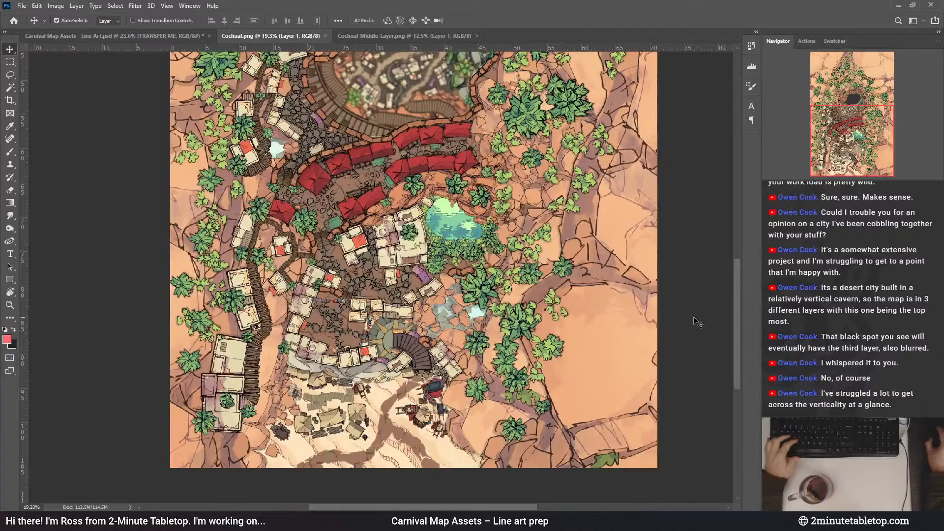
drag(732, 339, 731, 287)
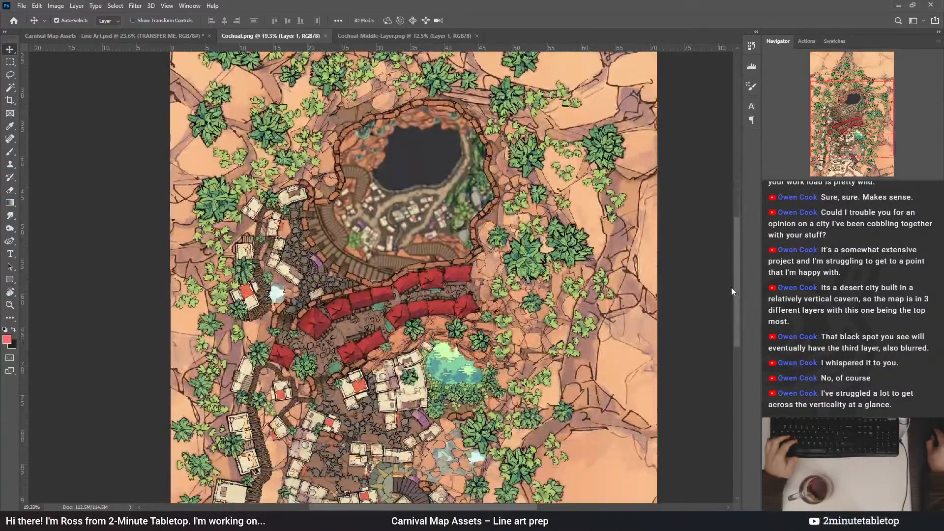
scroll(374, 284, down, 2)
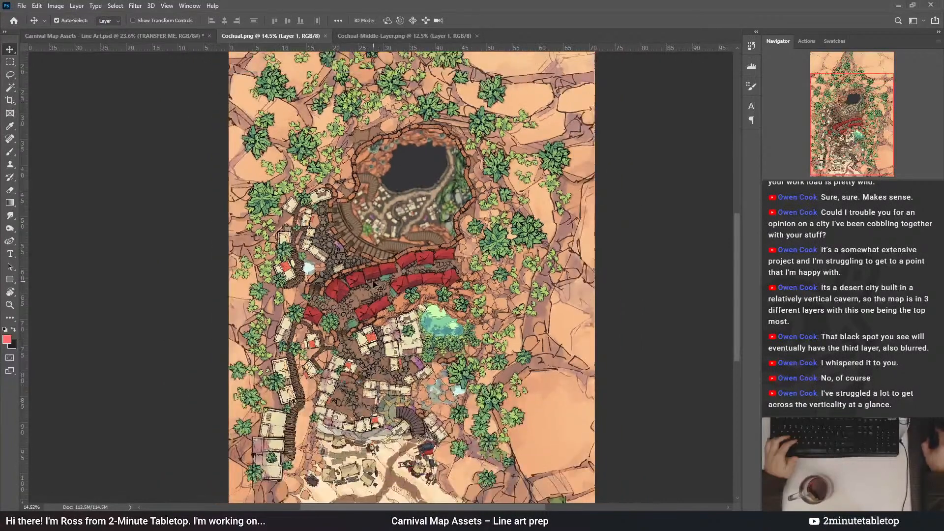
scroll(374, 298, down, 1)
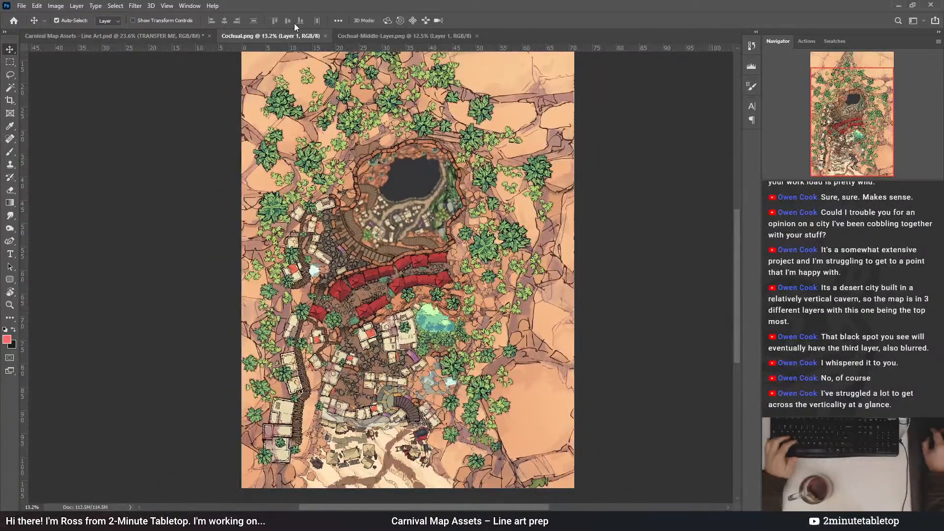
scroll(389, 340, up, 2)
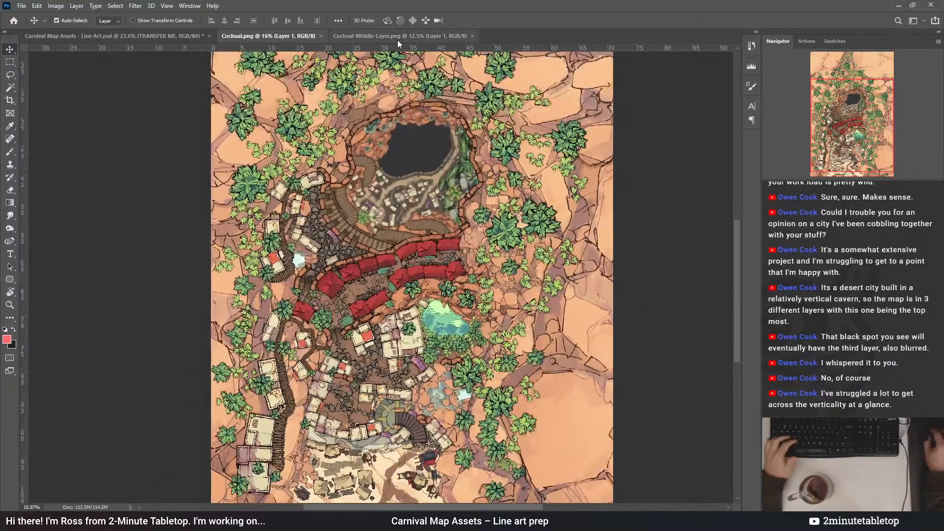
Compare the Cochual-Middle-Layer.png map with the blurred lower level inside the cavern opening of Cochual.png
click(398, 41)
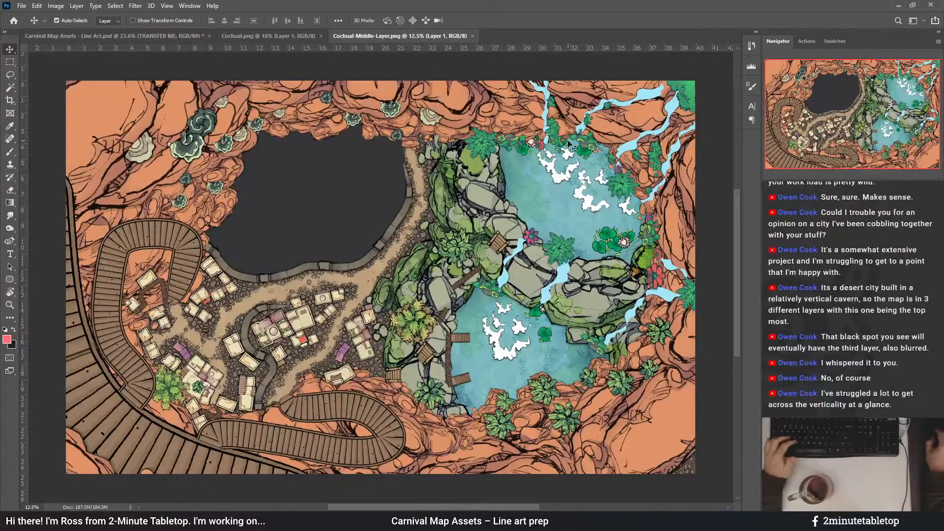
click(256, 35)
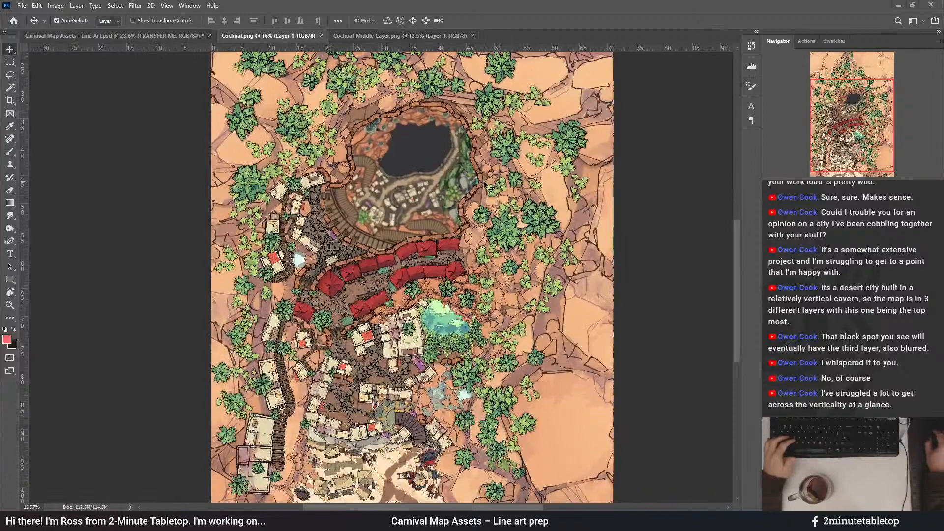
scroll(357, 158, up, 3)
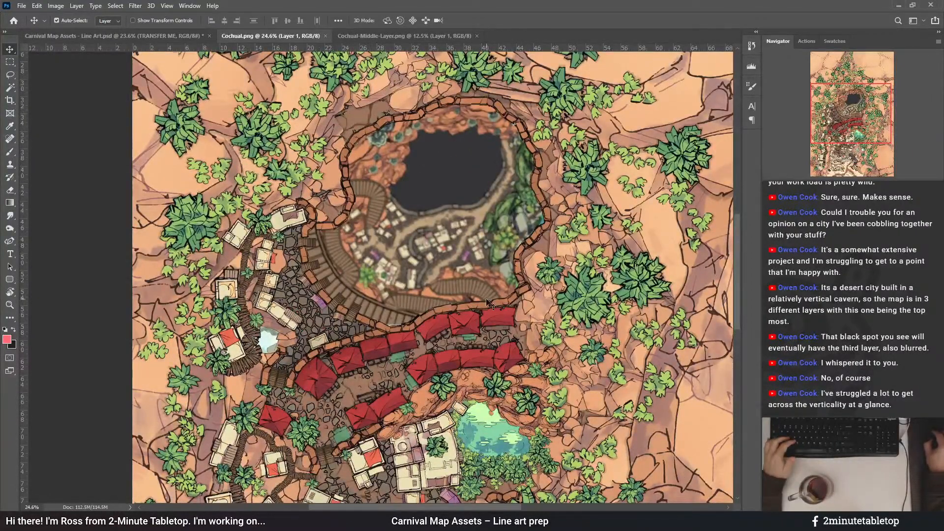
scroll(425, 232, down, 1)
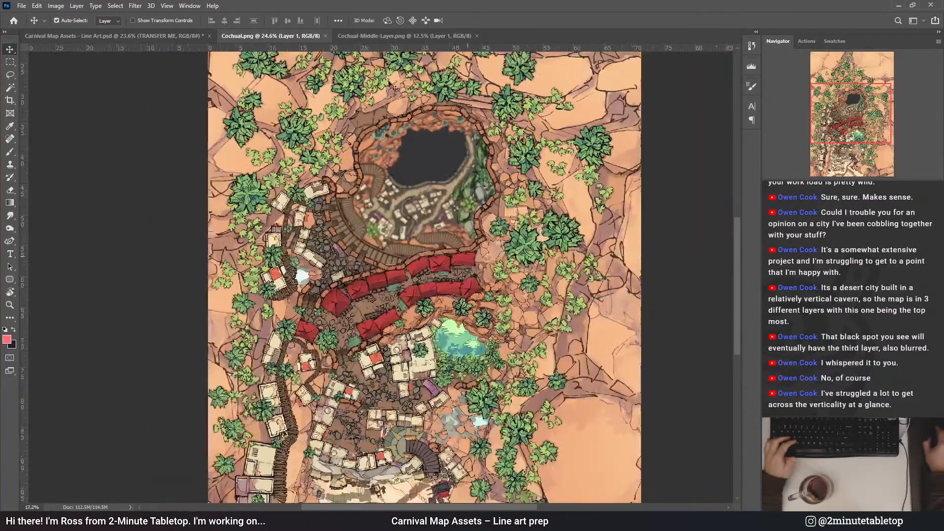
Examine how Cochual.png conveys height, from the cavern opening through the market and pool to the sandy city entrance
scroll(391, 444, down, 2)
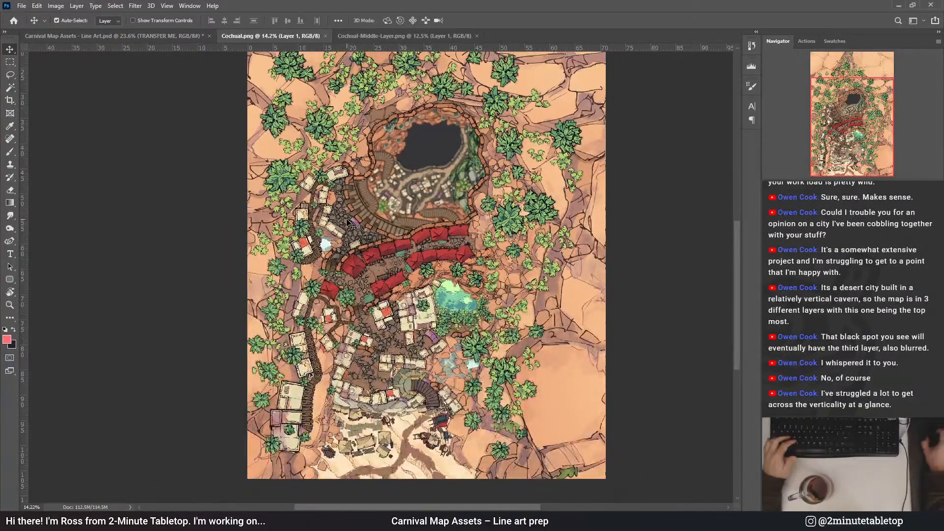
scroll(455, 240, up, 3)
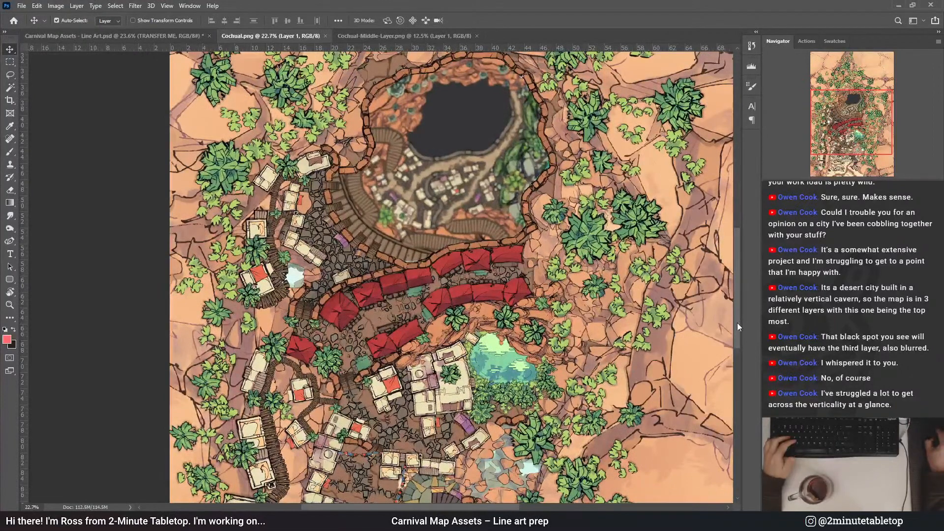
drag(737, 323, 740, 309)
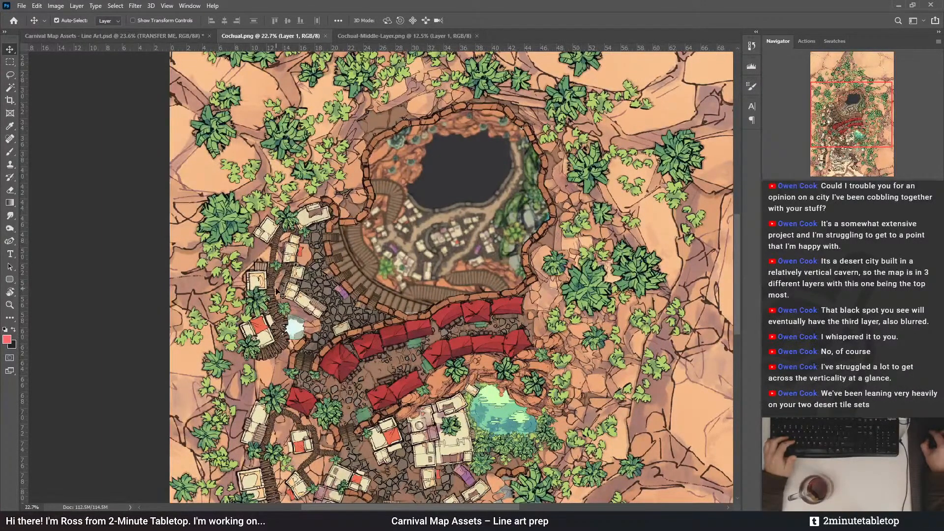
drag(739, 267, 736, 290)
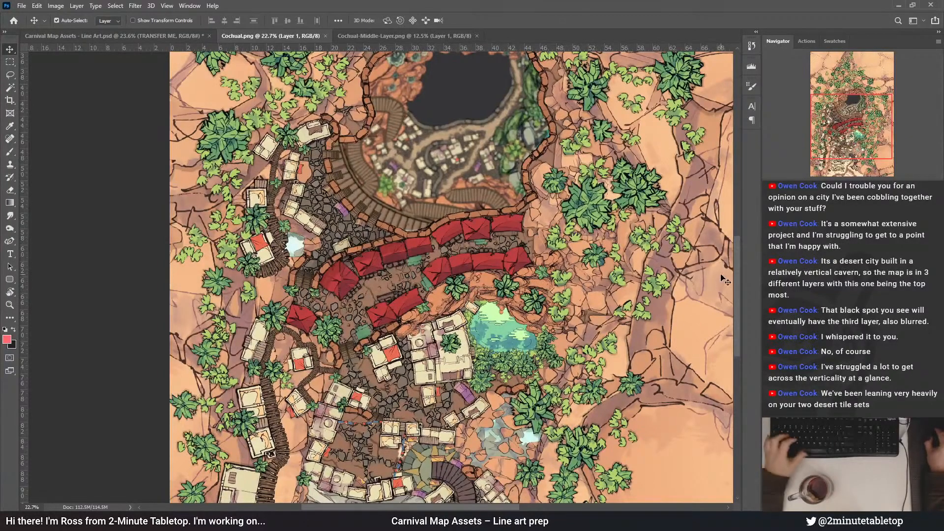
drag(736, 325, 729, 365)
scroll(729, 365, down, 5)
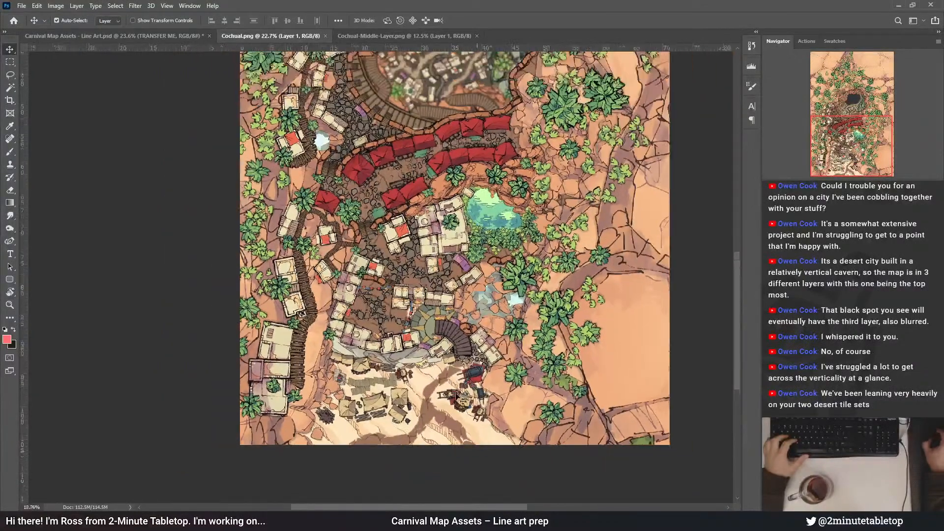
scroll(488, 382, up, 1)
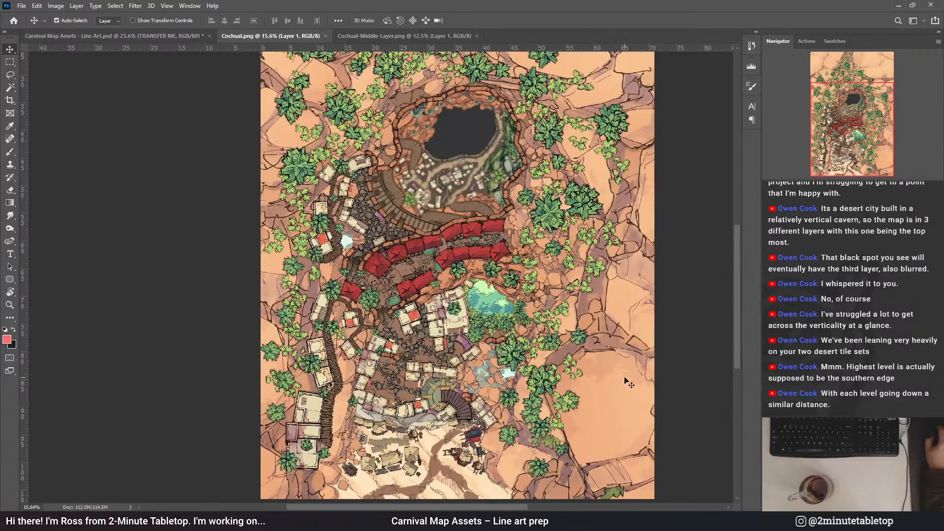
scroll(734, 356, down, 3)
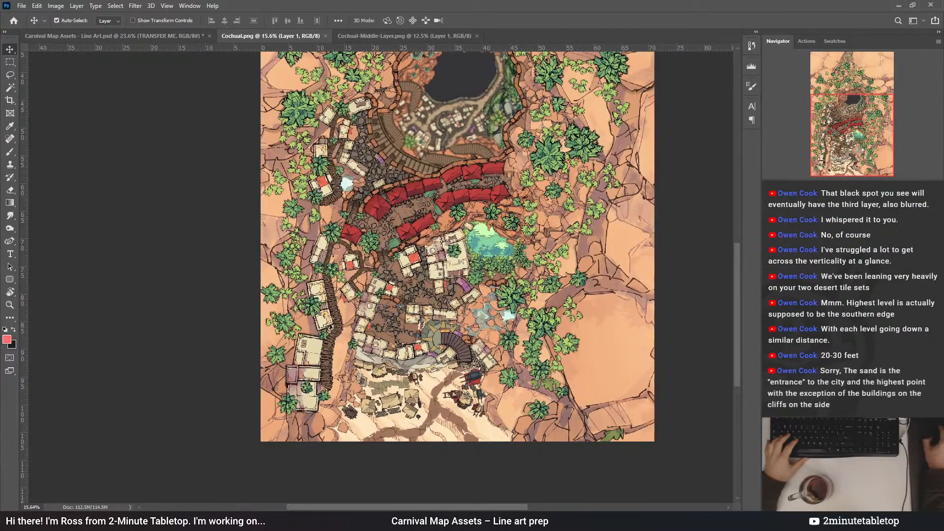
mouse_move(739, 359)
mouse_down()
mouse_move(738, 335)
mouse_move(741, 350)
mouse_up()
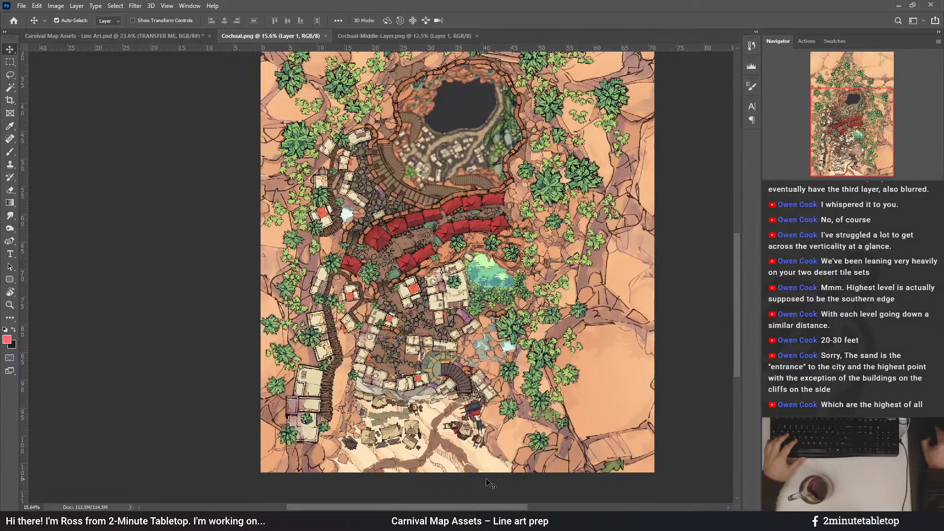
scroll(470, 445, down, 2)
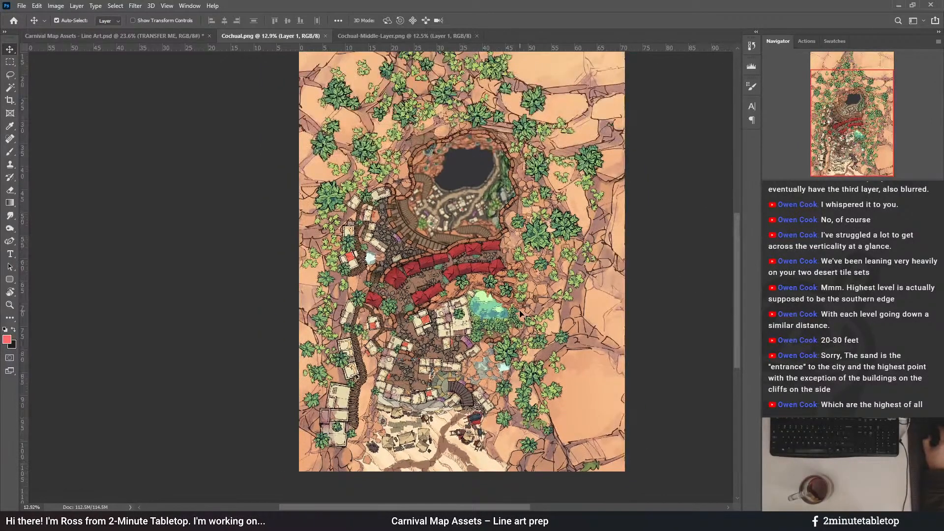
scroll(734, 284, up, 1)
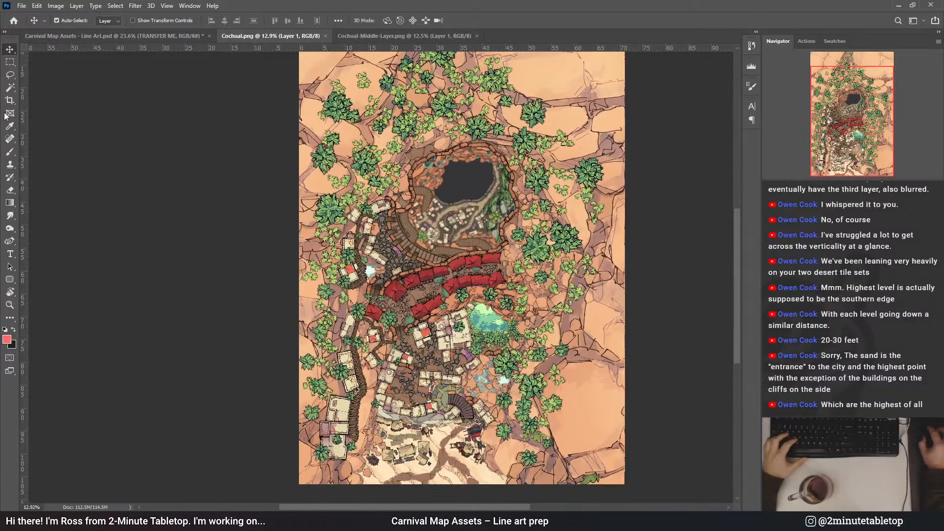
Add a pale blue solid colour fill layer over the desert city map and fill its layer mask with black
click(9, 203)
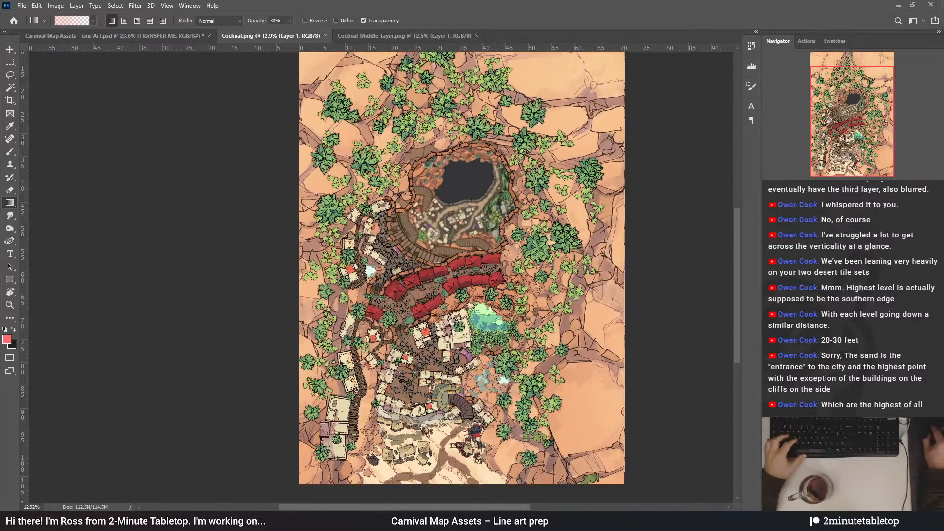
scroll(402, 238, up, 1)
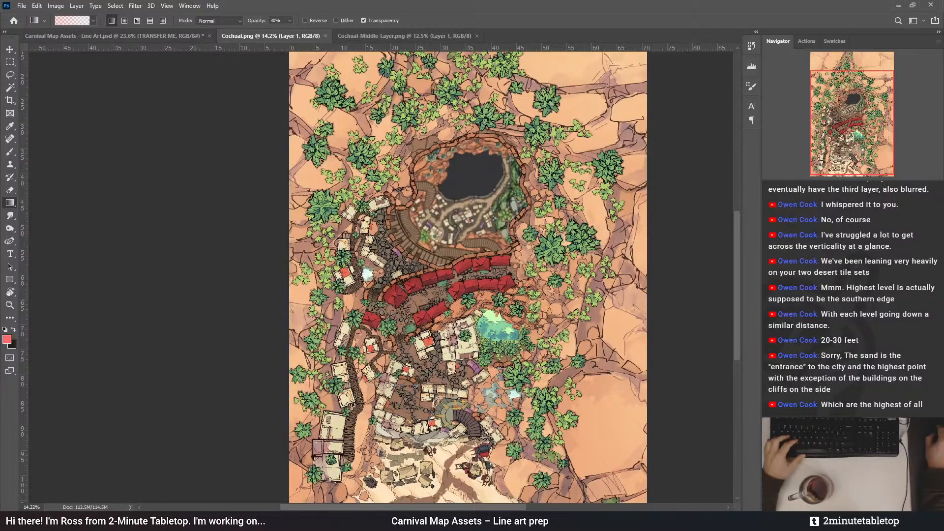
key(alt+BackSpace)
key(i)
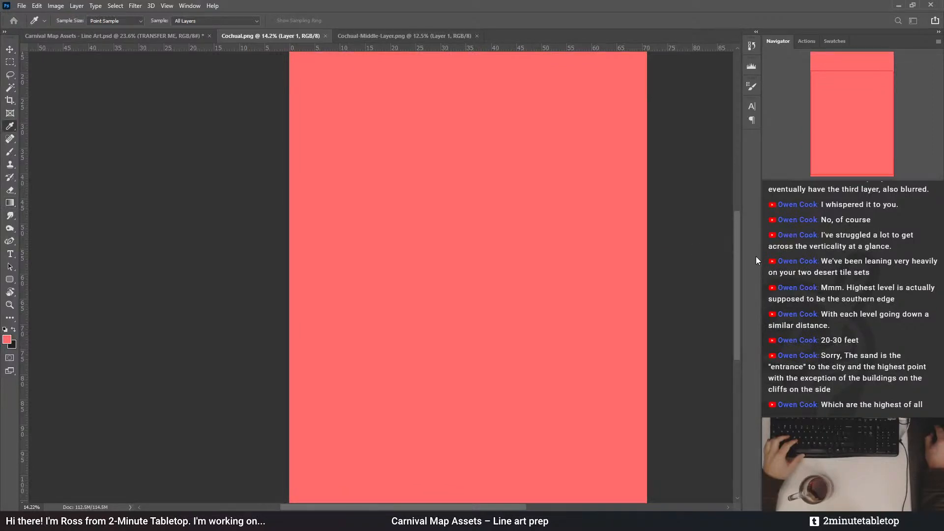
key(ctrl+z)
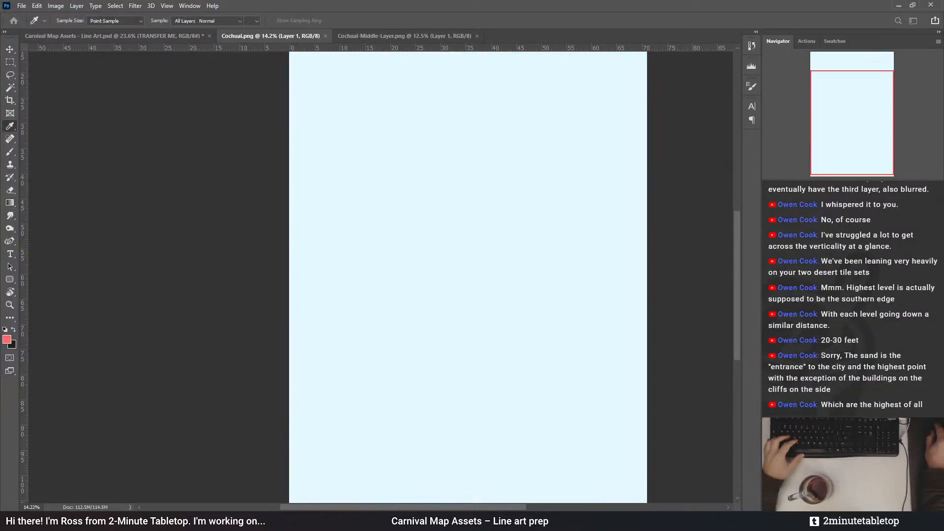
key(g)
key(alt+bracketright)
key(d)
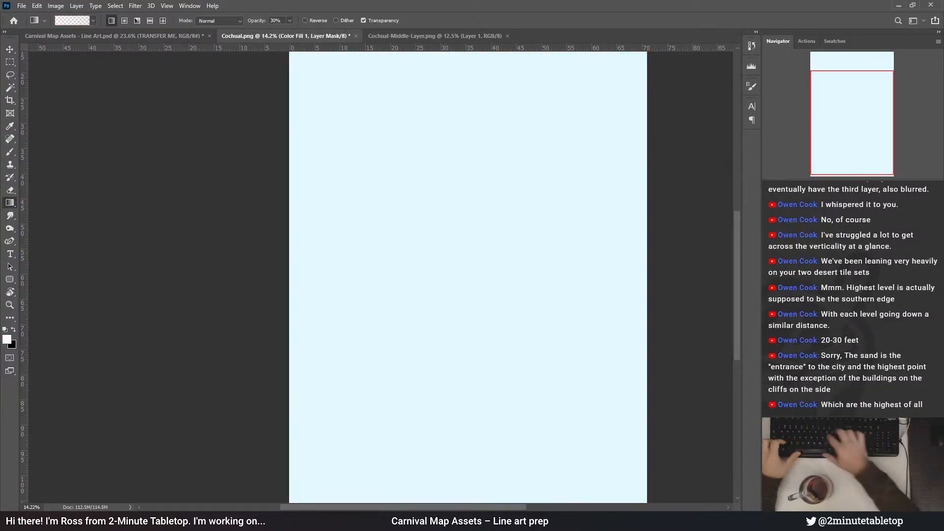
key(ctrl+BackSpace)
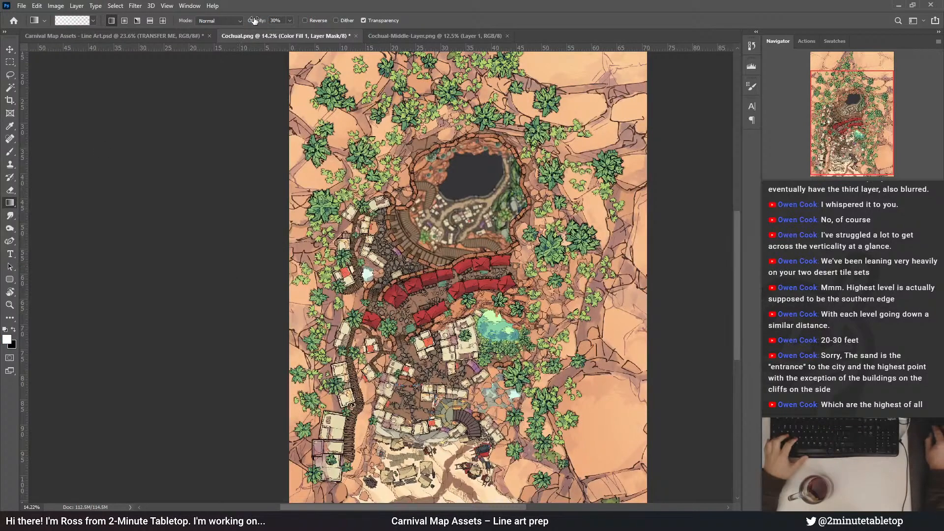
Reveal pale haze over the cavern opening with white radial gradients at 20% opacity on the fill layer's mask
key(2)
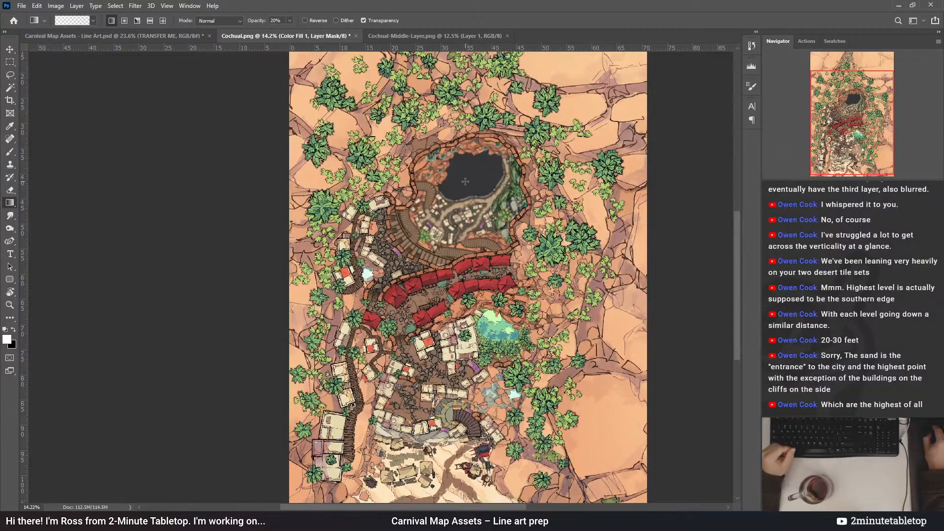
drag(464, 190, 413, 315)
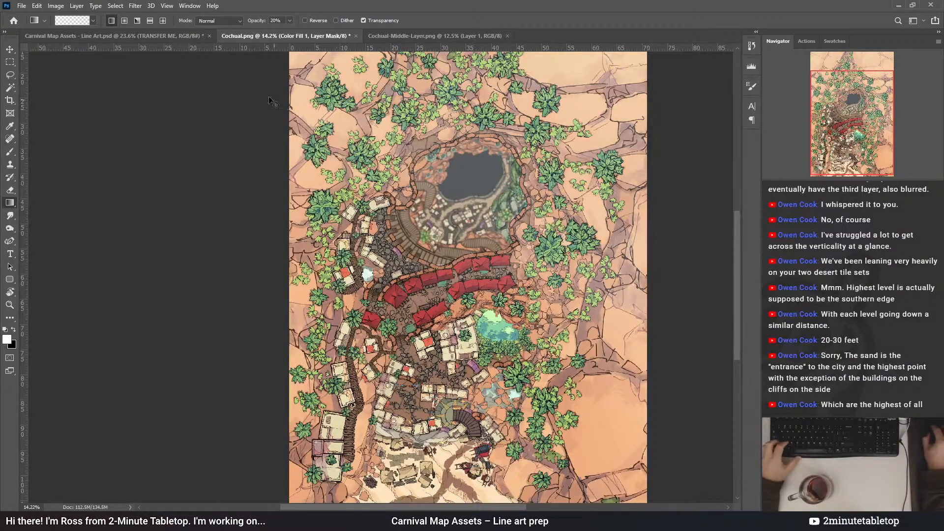
key(ctrl+z)
drag(451, 196, 401, 312)
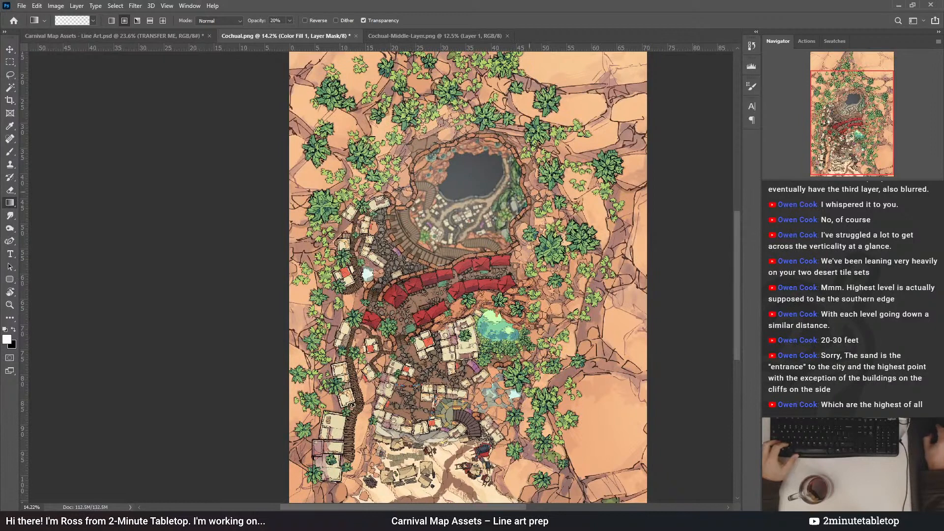
drag(493, 156, 458, 255)
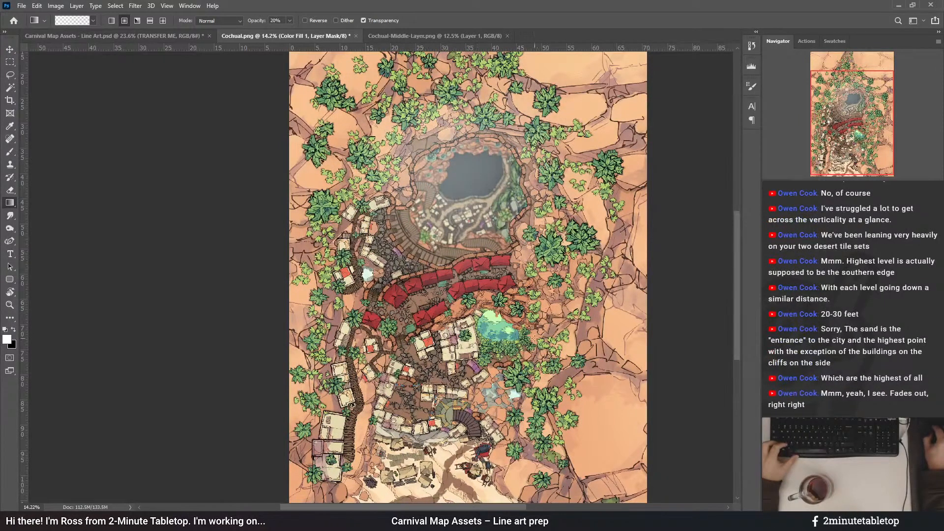
Extend the haze from the cavern opening over the neighbouring stairs and western terraces with a larger white gradient
drag(389, 253, 436, 441)
scroll(475, 424, down, 2)
key(ctrl+z)
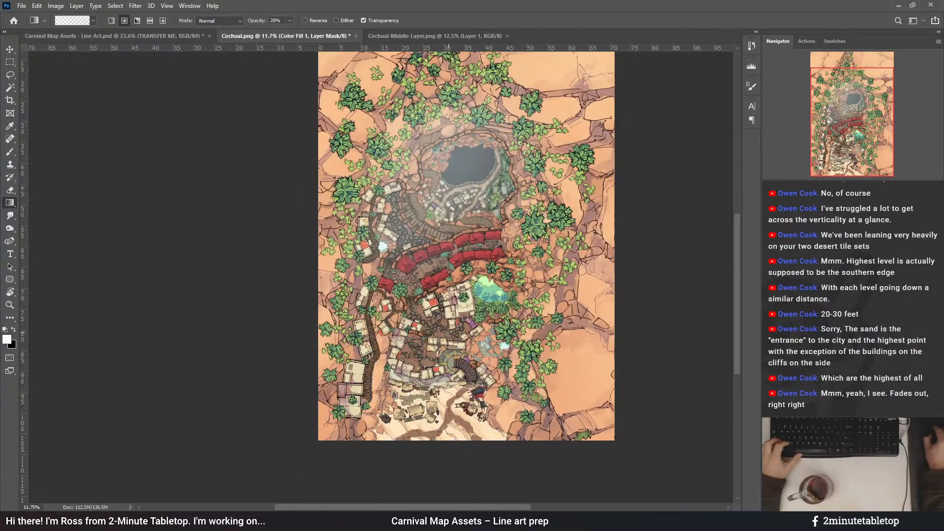
scroll(411, 449, up, 2)
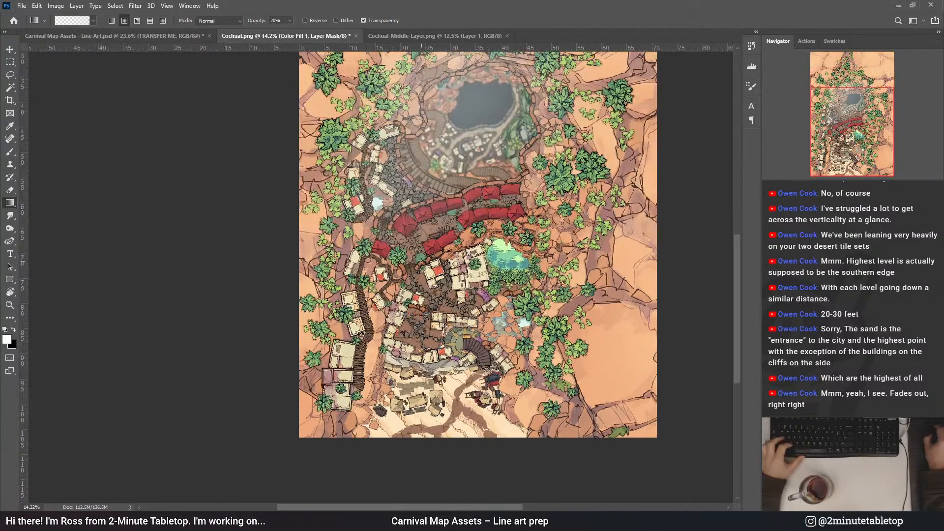
Reduce the haze on the cliffs northwest of the cavern opening with a small black radial gradient on the mask
key(x)
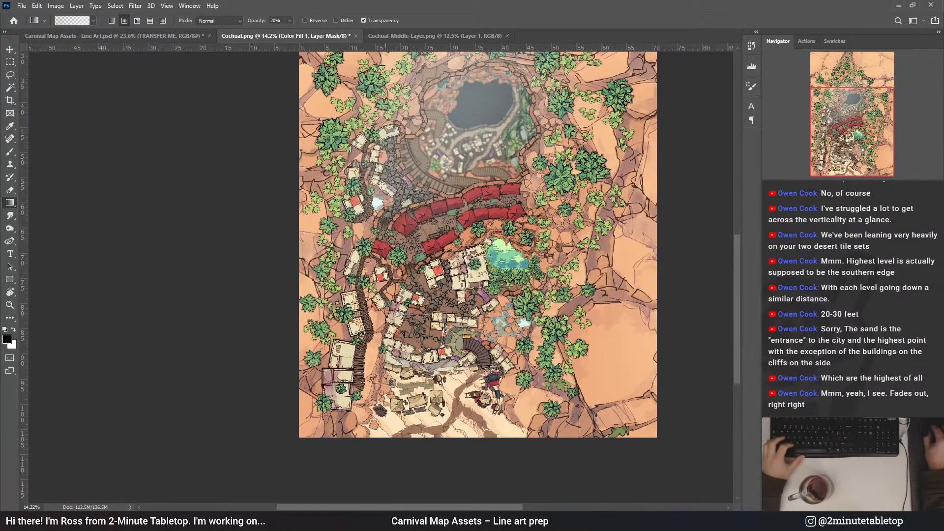
drag(395, 69, 404, 85)
key(x)
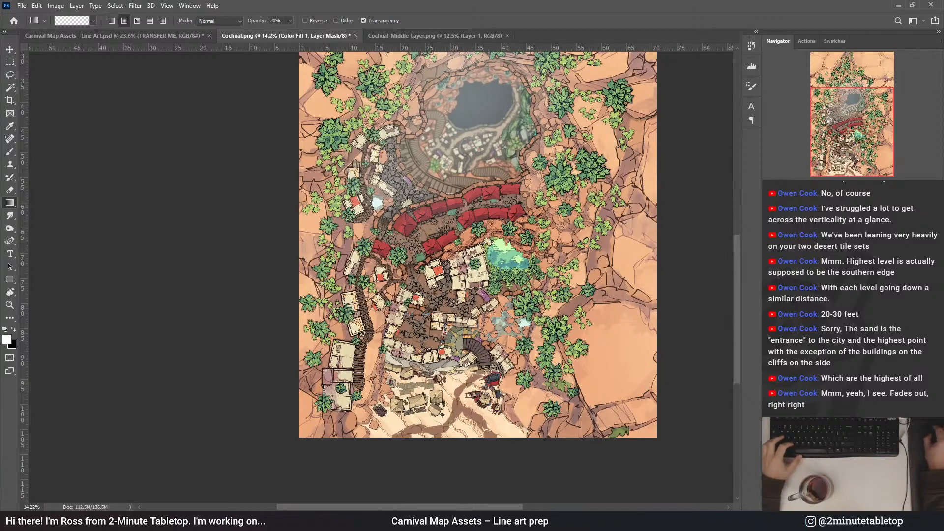
Build up haze over the lower city, the pool and the sandy entrance with several overlapping white radial gradients
drag(471, 276, 453, 394)
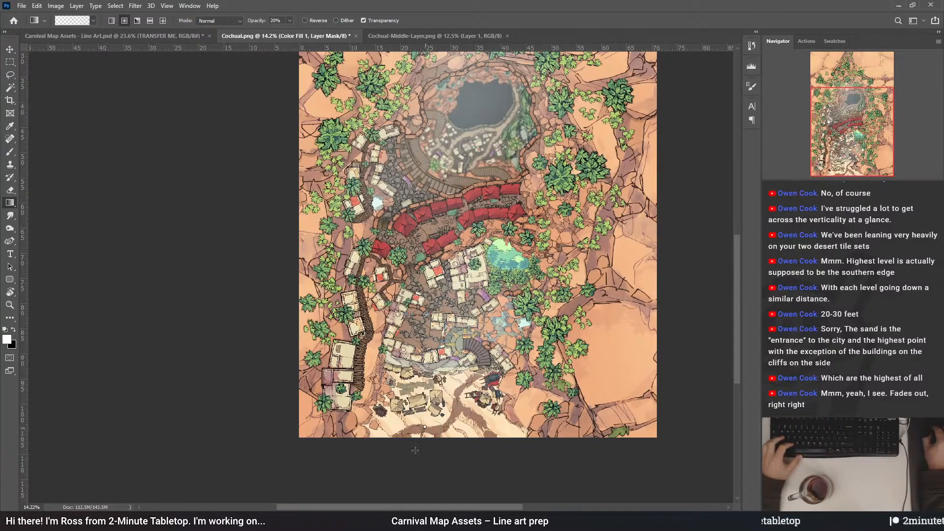
scroll(458, 415, down, 1)
drag(500, 474, 498, 472)
drag(501, 374, 541, 389)
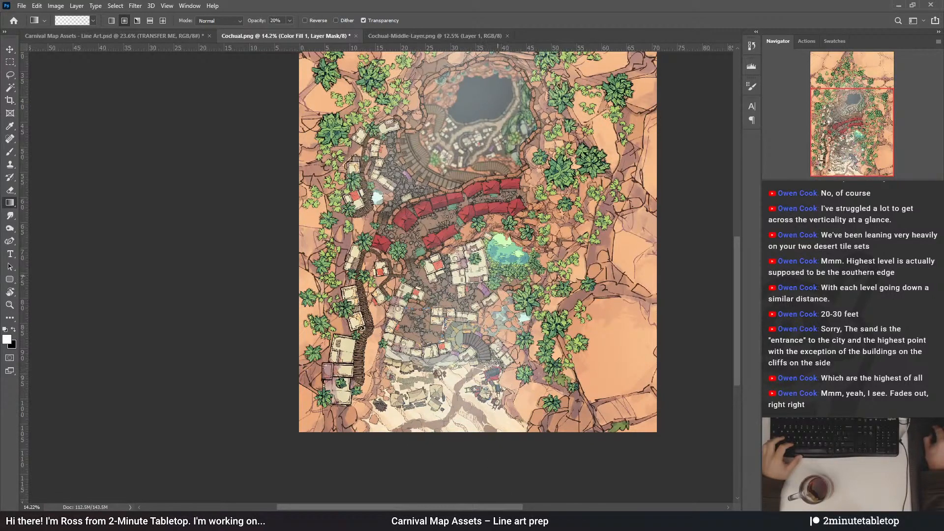
drag(513, 264, 545, 281)
drag(446, 301, 480, 231)
drag(435, 307, 396, 418)
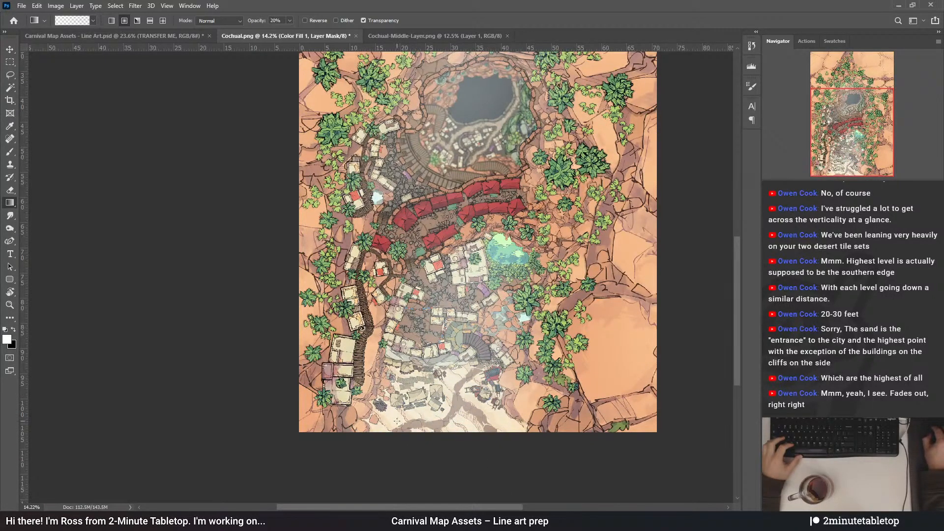
drag(544, 270, 583, 229)
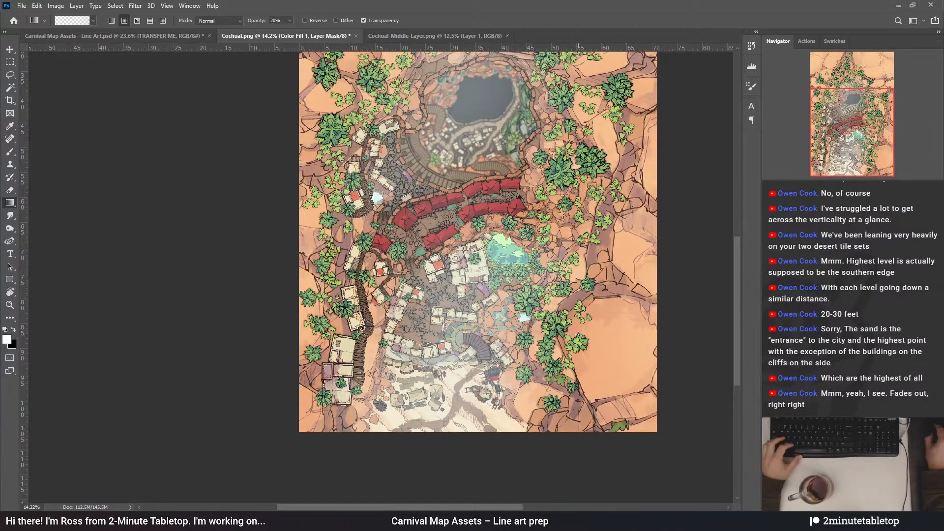
drag(526, 374, 573, 335)
Apply a small white radial gradient of haze over the dark hole inside the cavern opening
scroll(495, 198, down, 3)
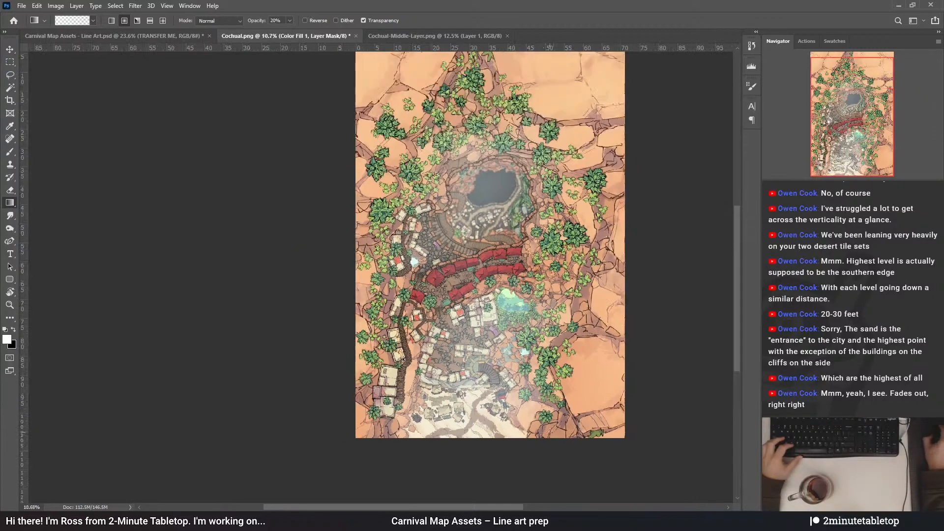
scroll(494, 198, up, 2)
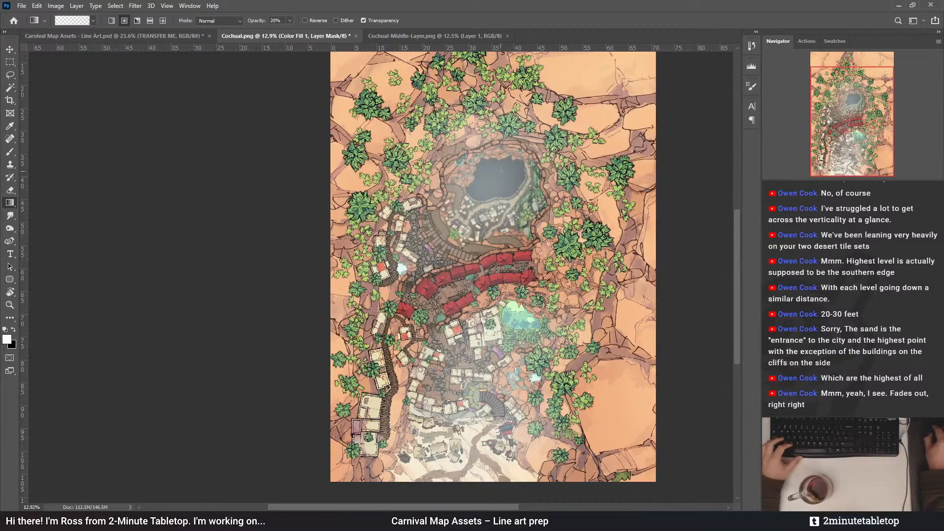
drag(497, 193, 527, 171)
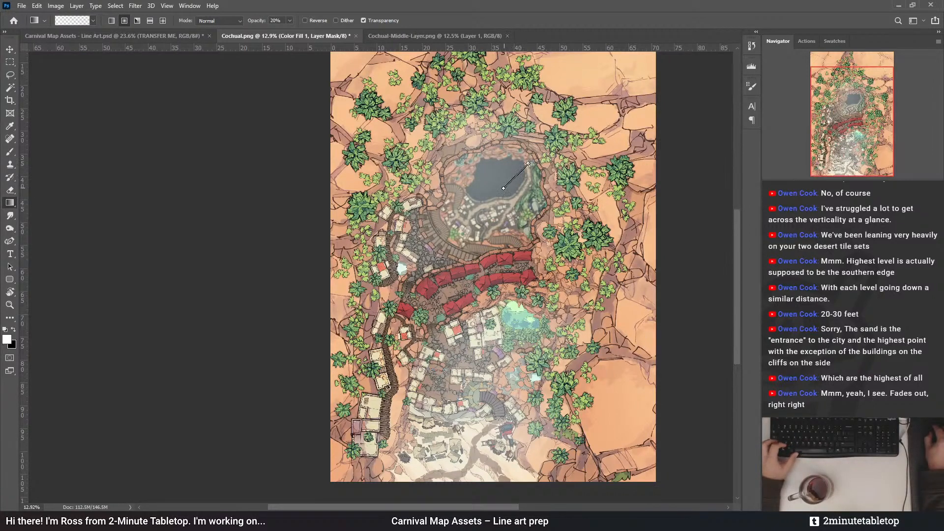
key(ctrl+z)
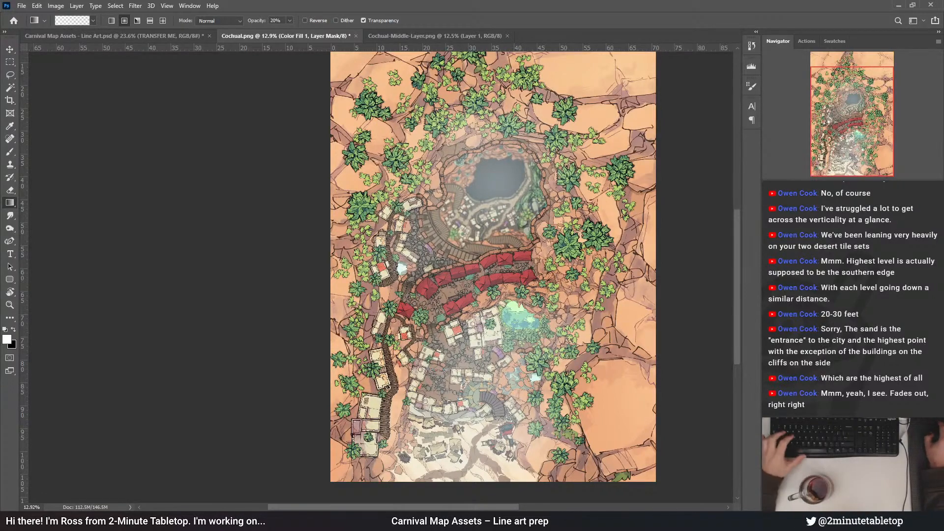
Try a darker colour on the haze fill layer, restore the pale blue and return to its mask with white foreground
key(ctrl+2)
key(i)
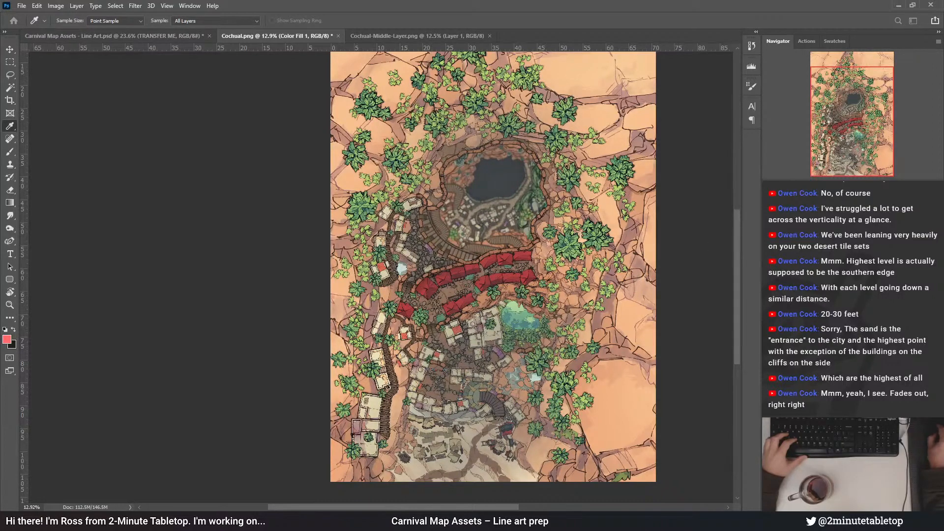
key(g)
key(ctrl+backslash)
key(d)
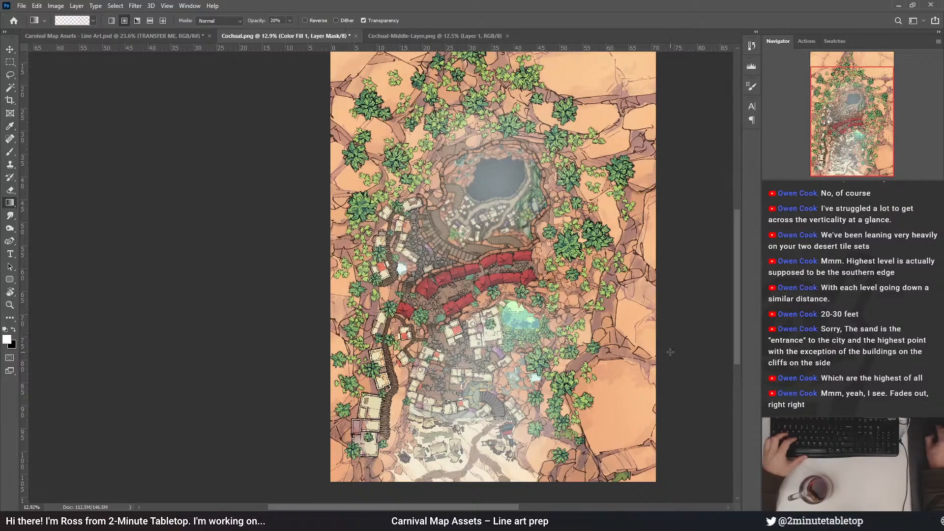
key(x)
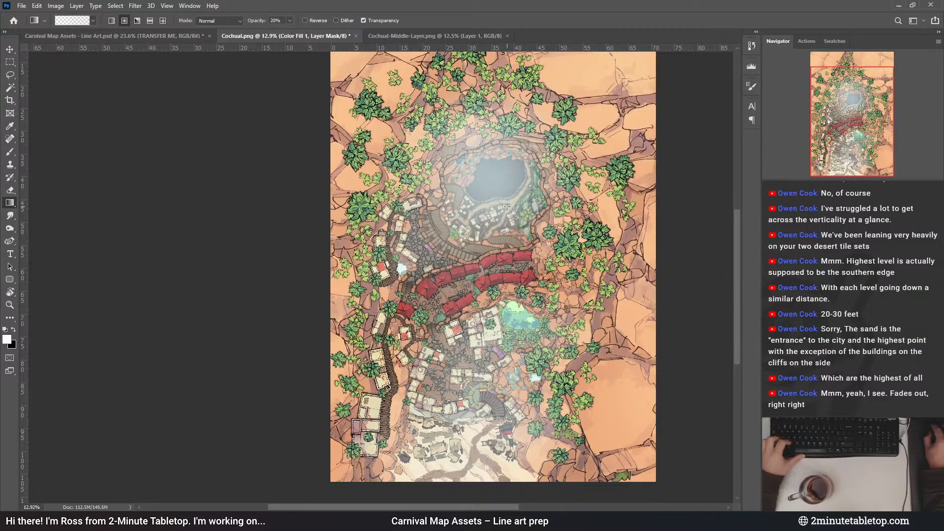
Clear haze around the cavern opening with large black radial gradients on the mask, and add white ones over the eastern cliffs
drag(490, 122, 452, 288)
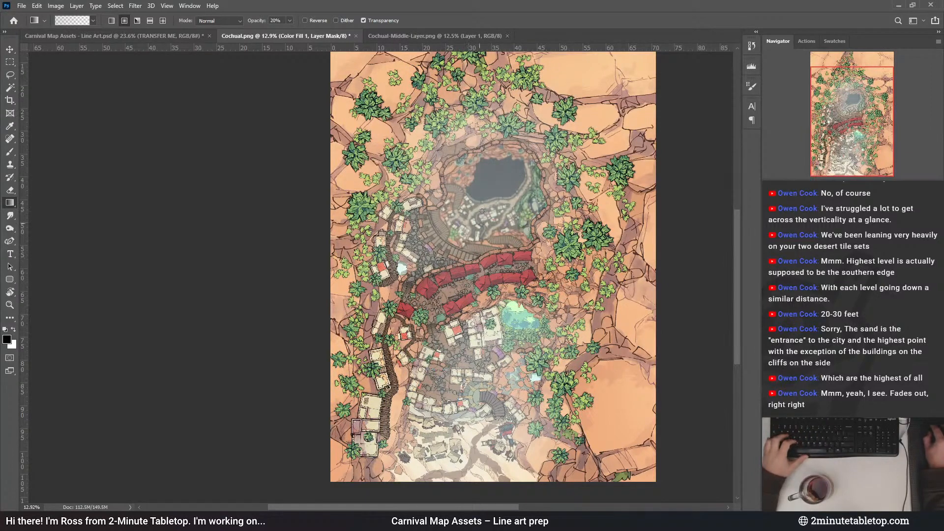
drag(466, 210, 449, 309)
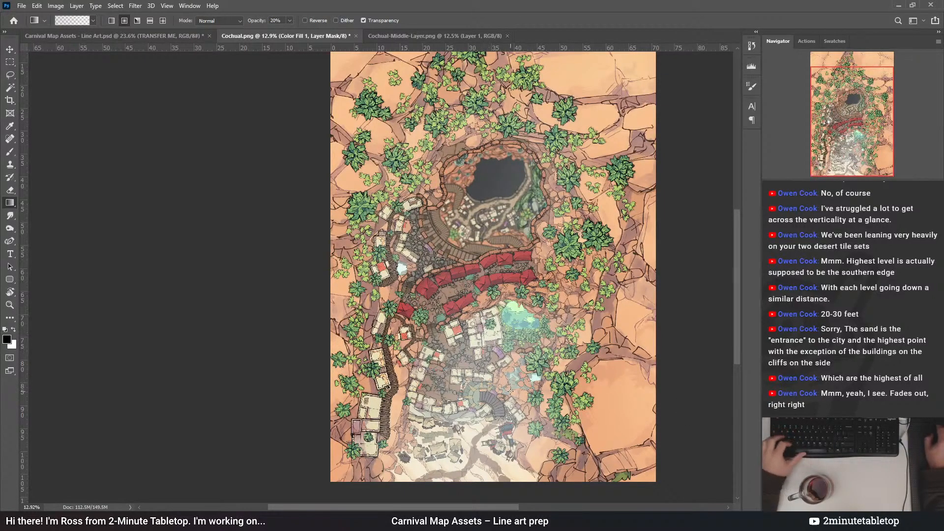
key(x)
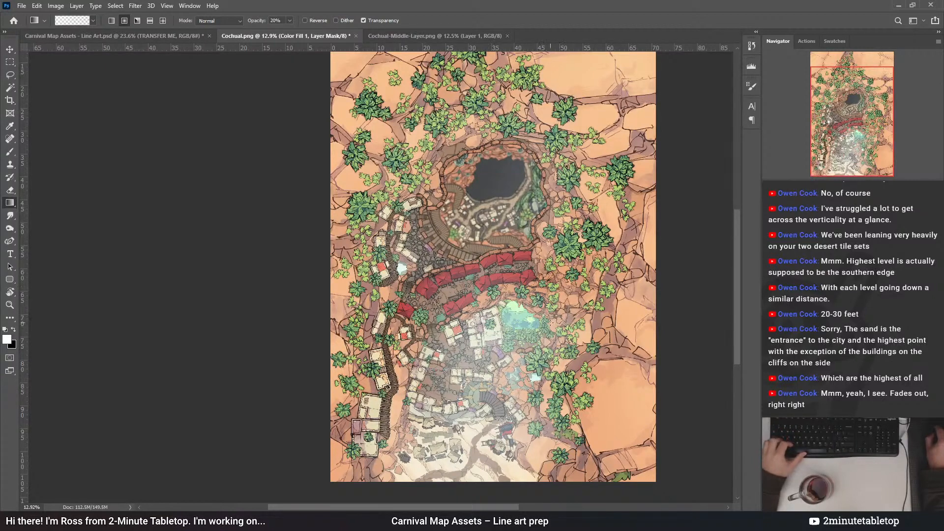
drag(560, 312, 605, 314)
drag(543, 255, 588, 200)
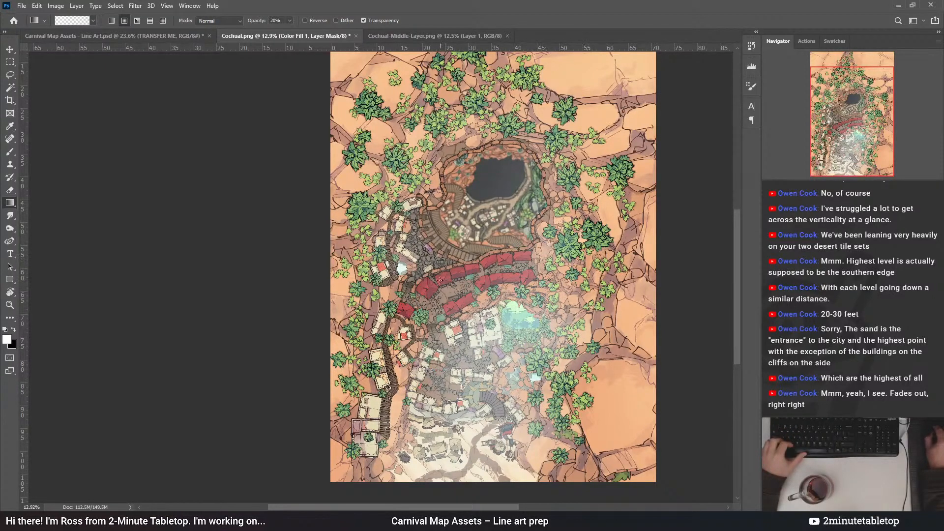
key(x)
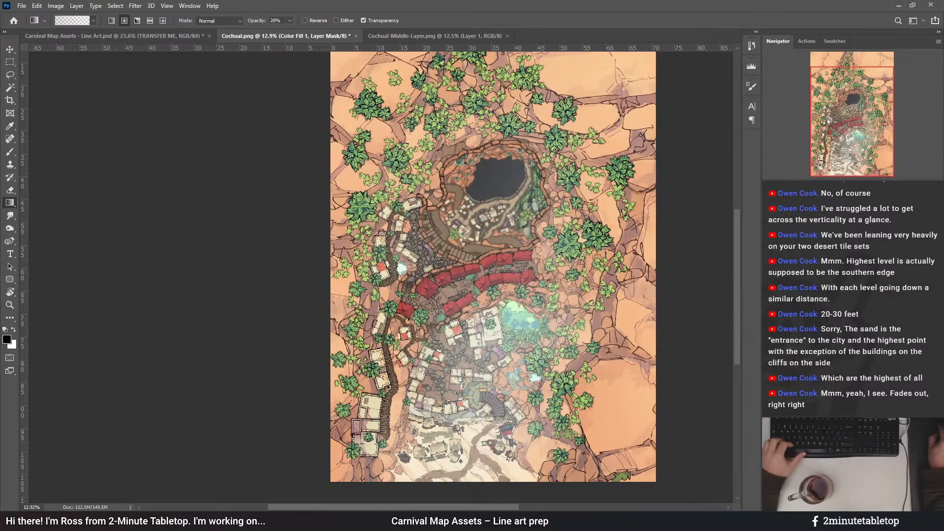
scroll(667, 406, up, 3)
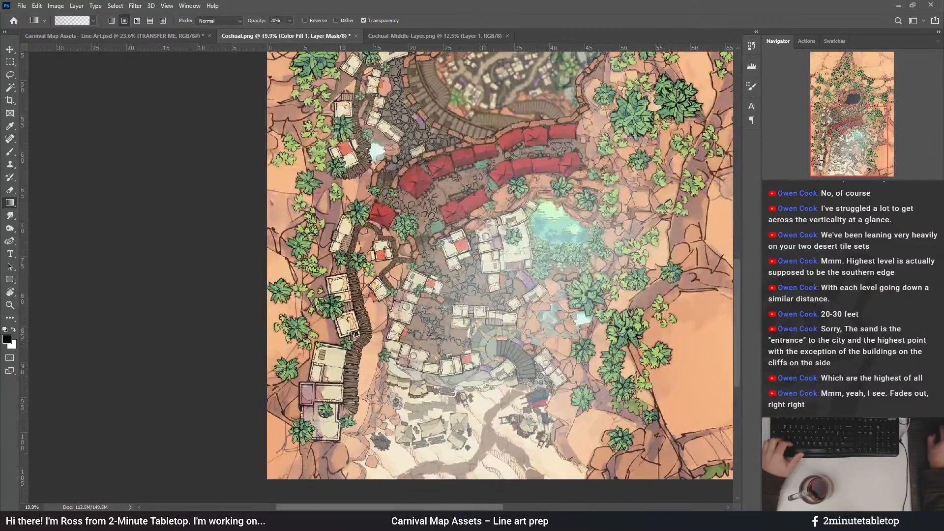
Transfer the haze mask to a Brightness/Contrast adjustment layer above the pale blue Color Fill 1 layer and hide the fill
key(ctrl+2)
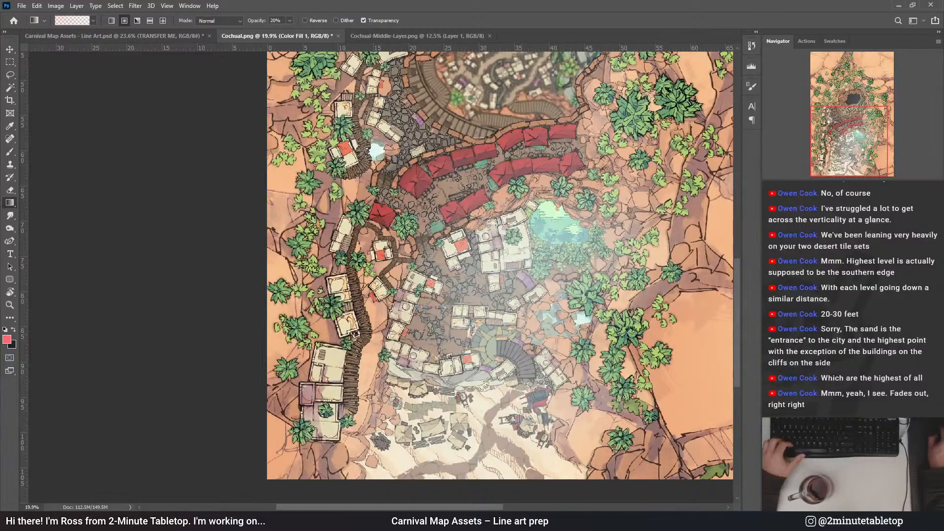
key(alt+bracketright)
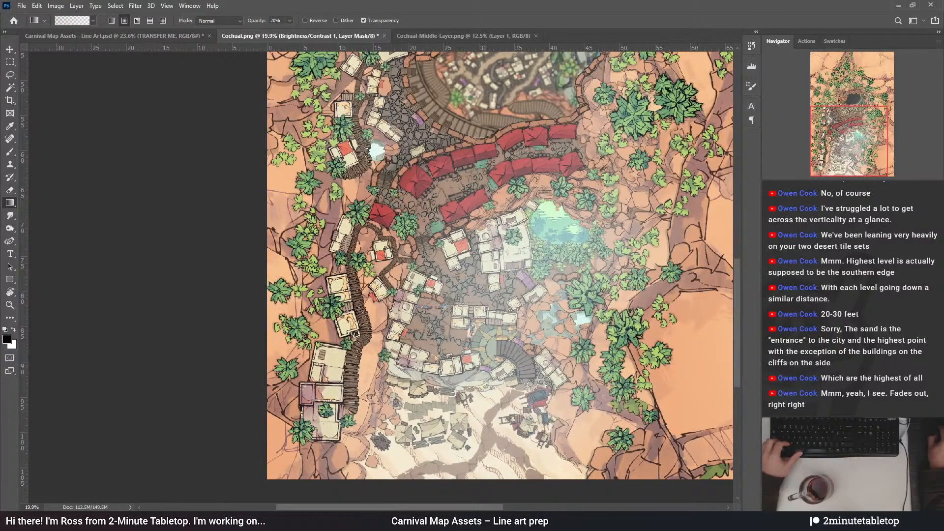
key(Delete)
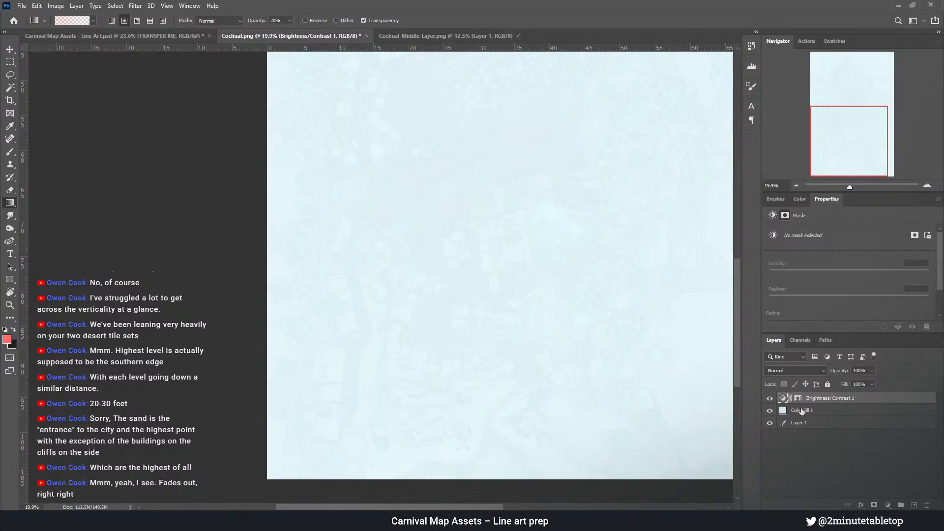
click(770, 410)
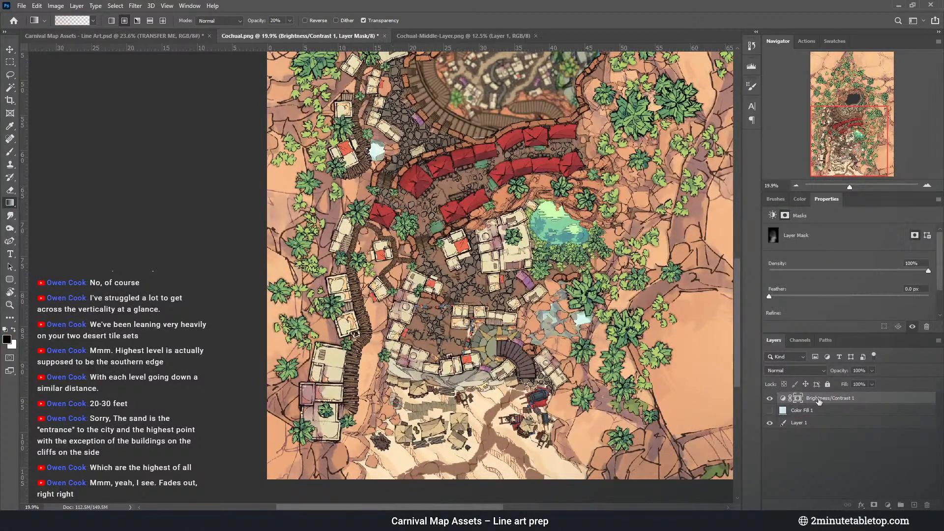
Try a brightness of 150 and a contrast of -50 on the Brightness/Contrast adjustment layer
click(782, 398)
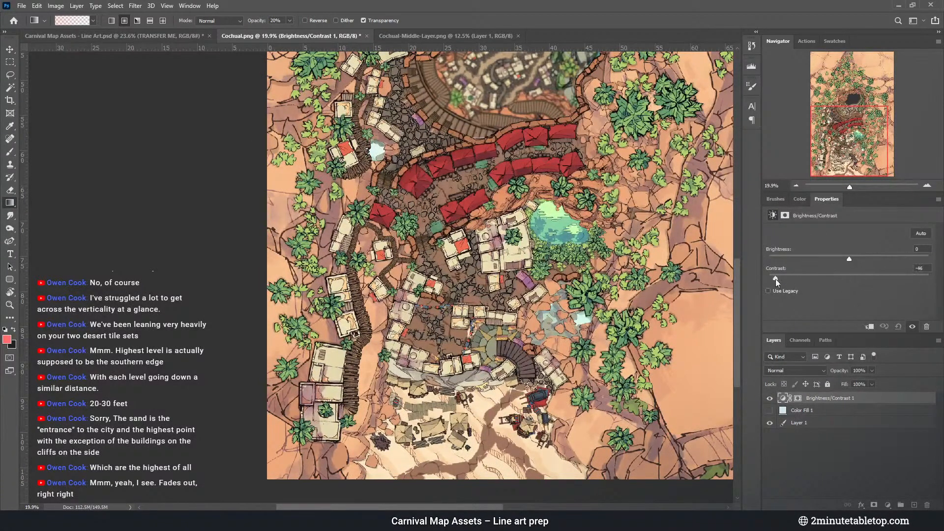
drag(815, 279, 869, 258)
scroll(441, 386, down, 2)
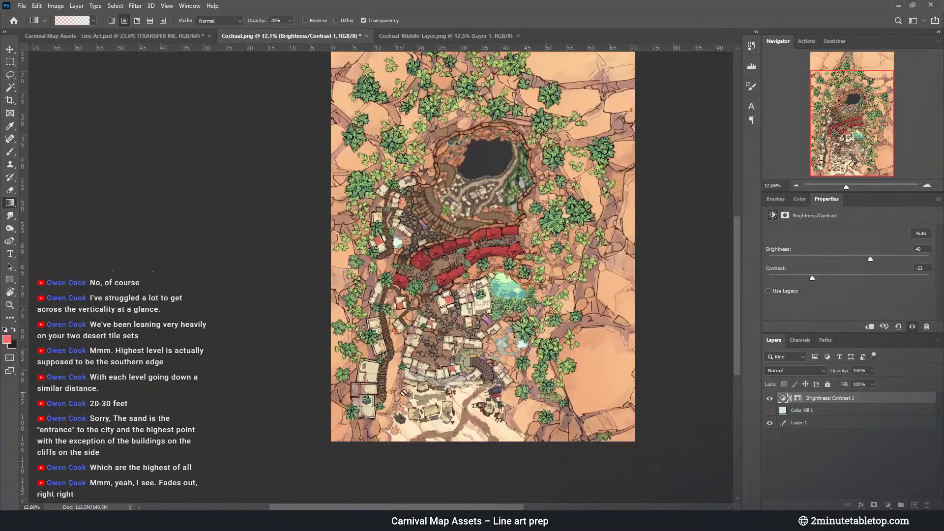
scroll(441, 386, down, 2)
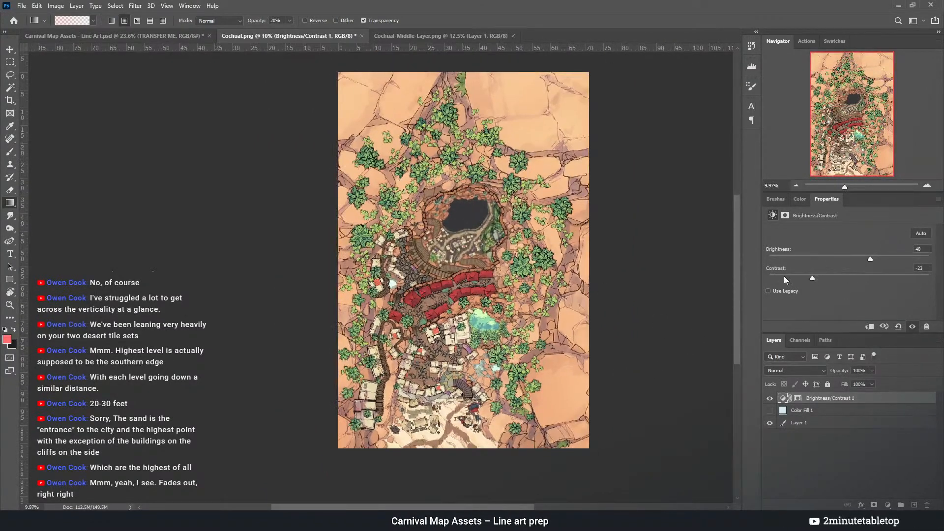
drag(807, 275, 759, 275)
drag(898, 257, 931, 258)
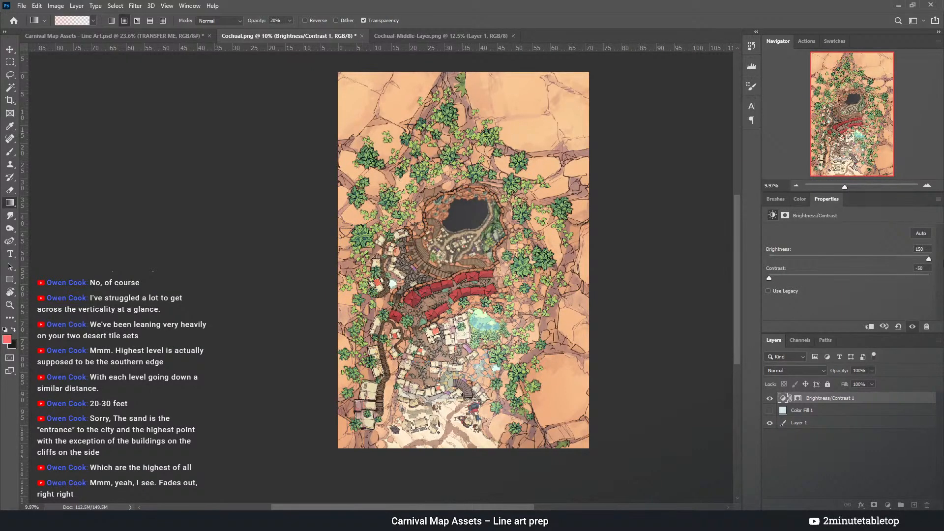
scroll(511, 371, up, 2)
scroll(492, 383, down, 1)
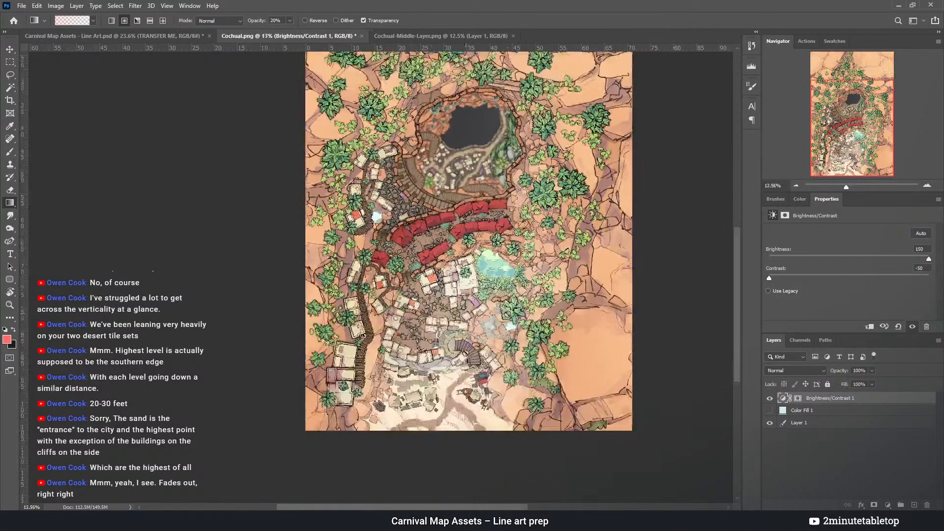
scroll(472, 393, up, 3)
scroll(466, 399, down, 1)
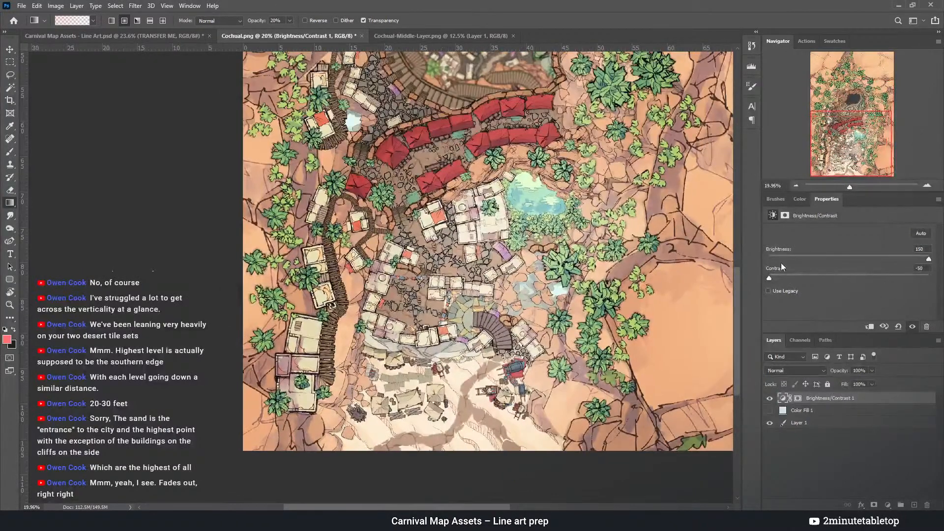
Set the Brightness/Contrast adjustment to brightness 109 and contrast -34
drag(769, 278, 791, 278)
drag(791, 276, 804, 278)
drag(929, 258, 907, 262)
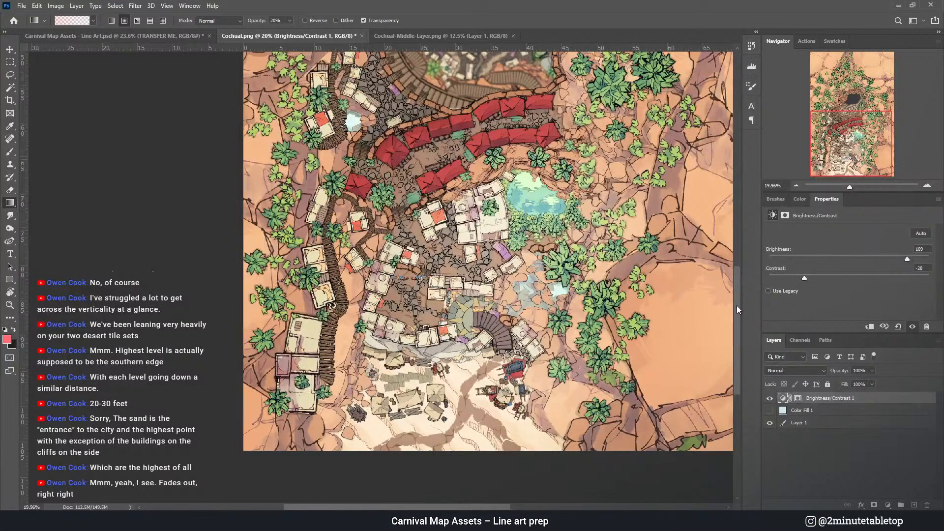
drag(736, 305, 736, 300)
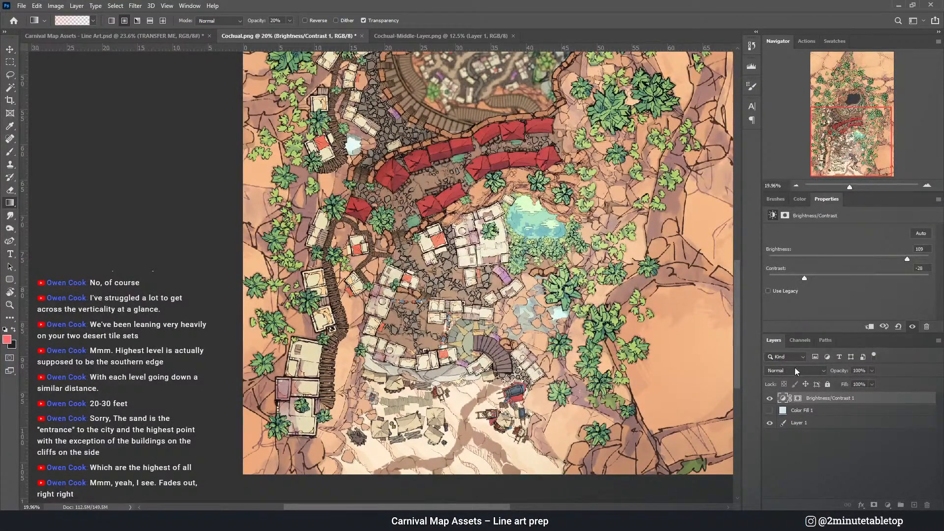
mouse_move(805, 278)
mouse_down()
mouse_move(816, 277)
mouse_move(795, 278)
mouse_up()
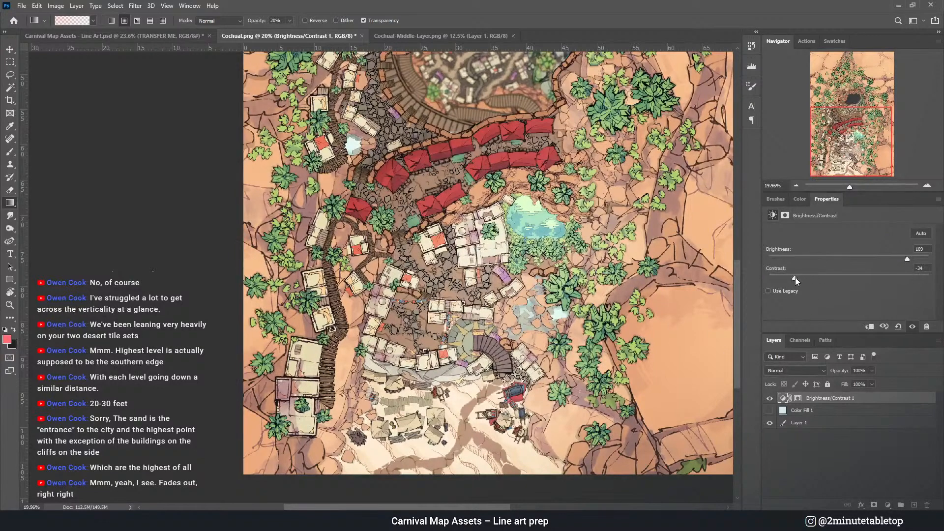
scroll(449, 240, down, 3)
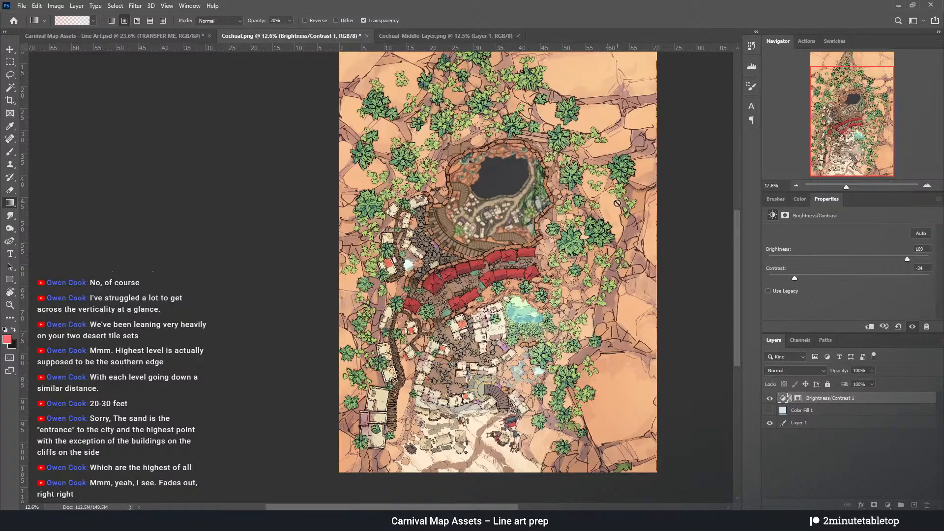
Make the Color Fill 1 layer visible again and recolour it to a dark slate blue
click(770, 410)
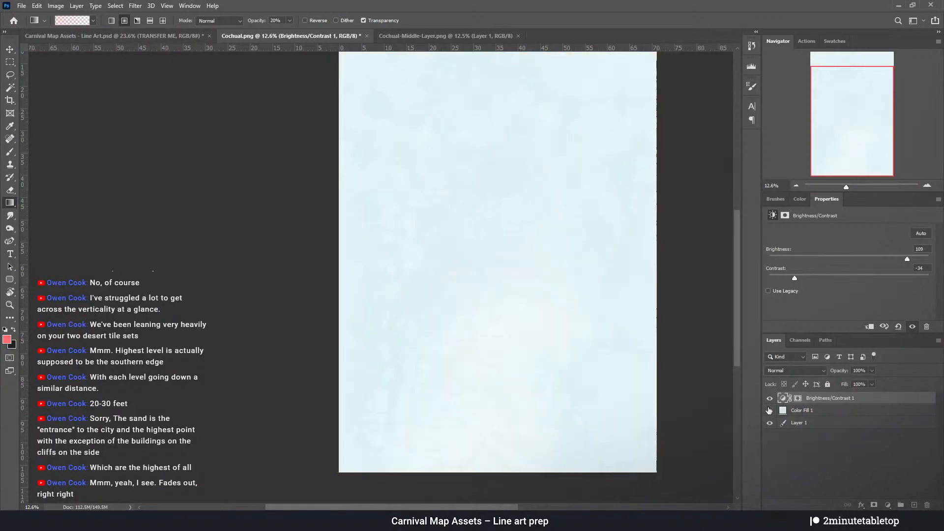
click(769, 410)
click(807, 413)
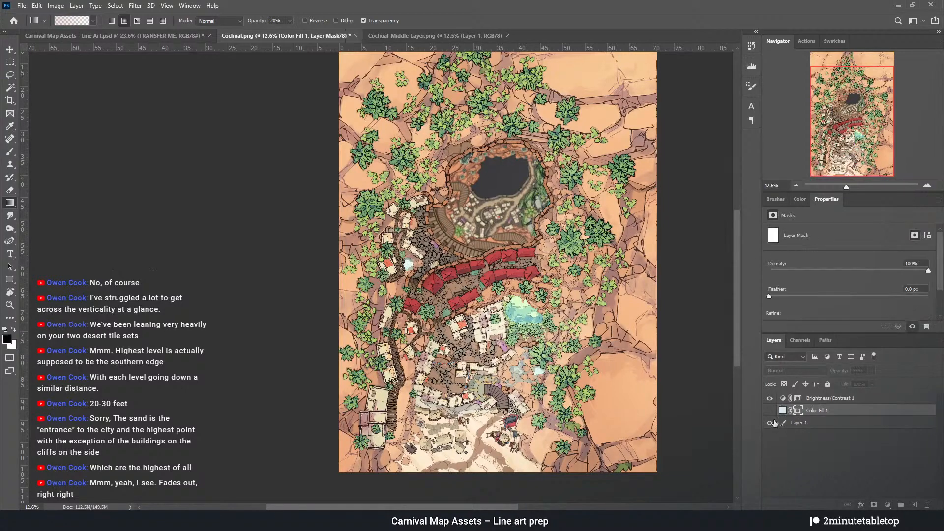
click(770, 410)
key(i)
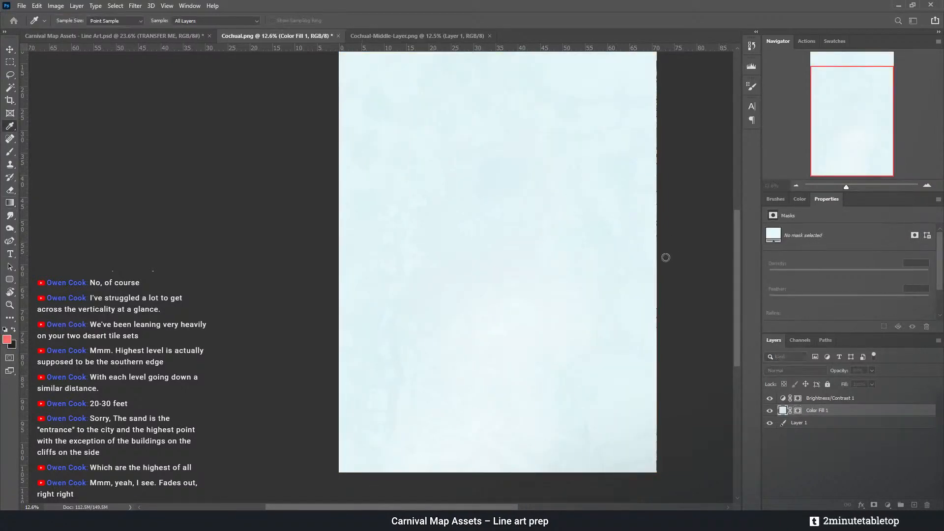
key(g)
Test the Darken blend mode on Color Fill 1, and settle on Multiply at 69% opacity
click(795, 370)
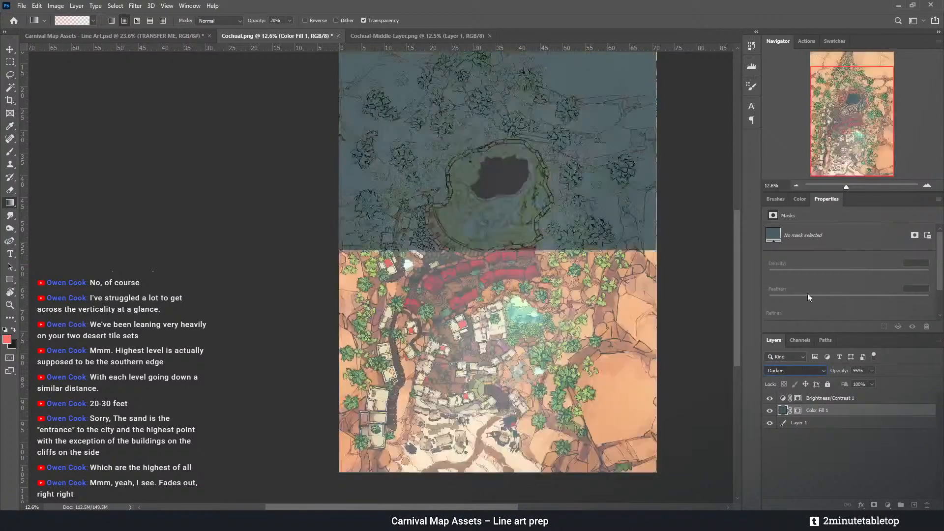
click(783, 303)
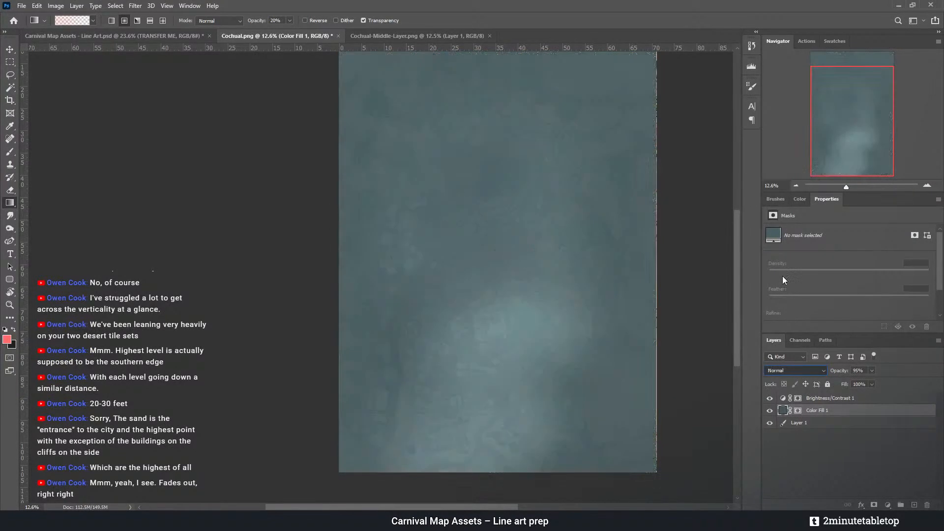
drag(842, 372, 830, 372)
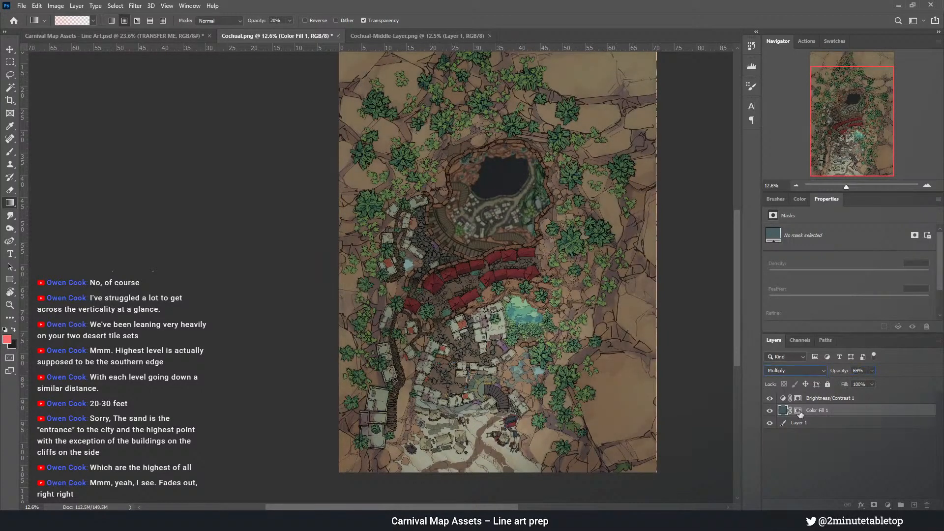
Invert the fill layer's mask and build up shading over the cavern and surrounding city with white radial gradients
click(798, 411)
key(ctrl+i)
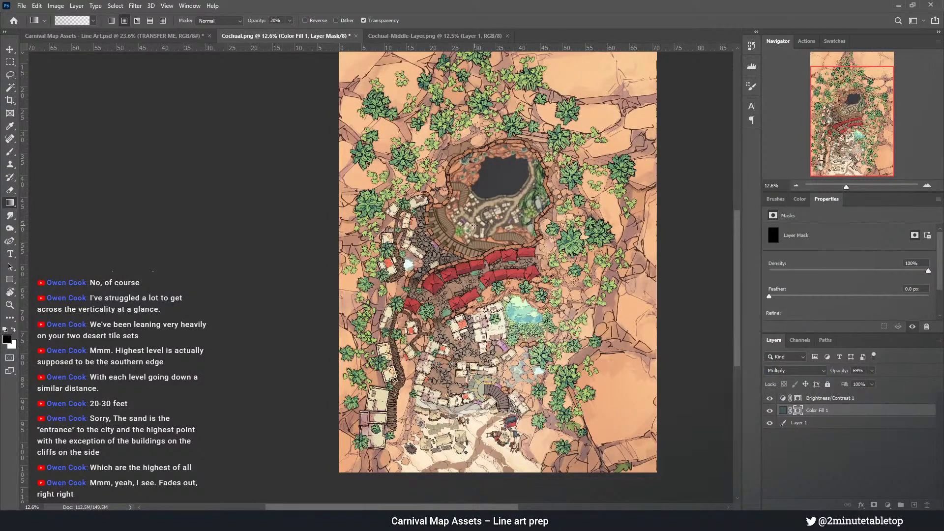
key(x)
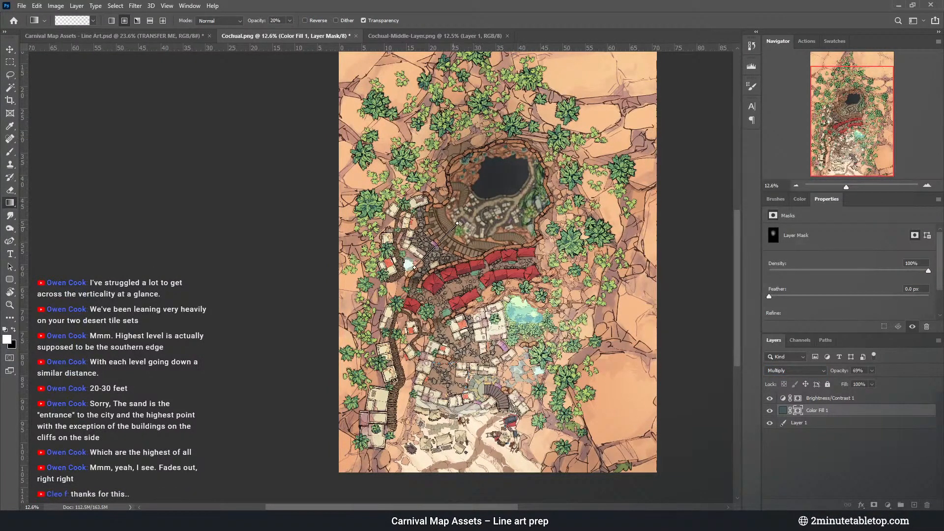
drag(425, 241, 388, 304)
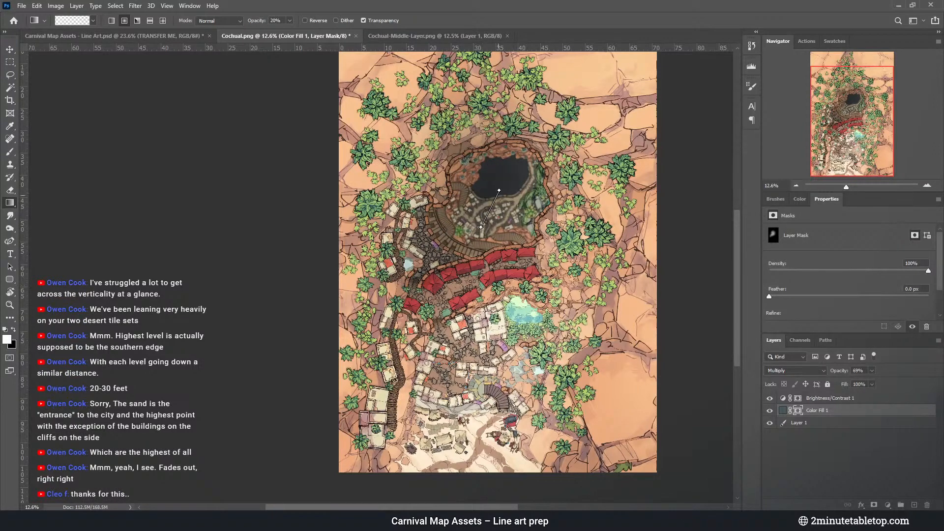
drag(517, 215, 502, 252)
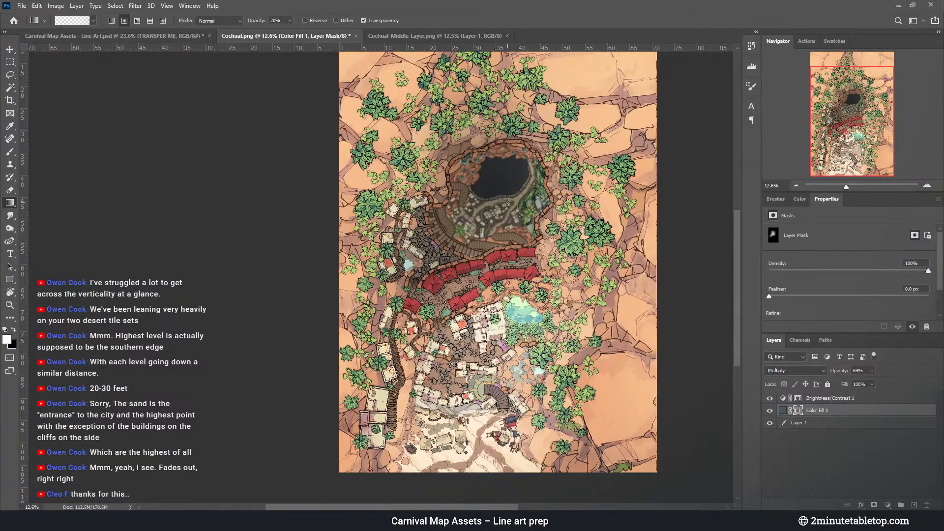
Extend the multiplied shading over the lower city buildings with a white radial gradient on the mask
scroll(507, 202, up, 2)
scroll(502, 259, down, 1)
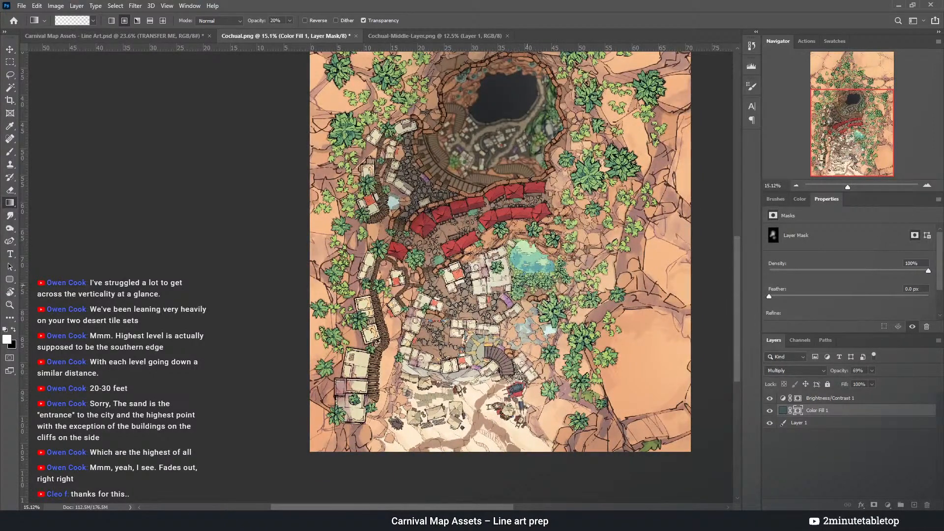
drag(462, 363, 430, 319)
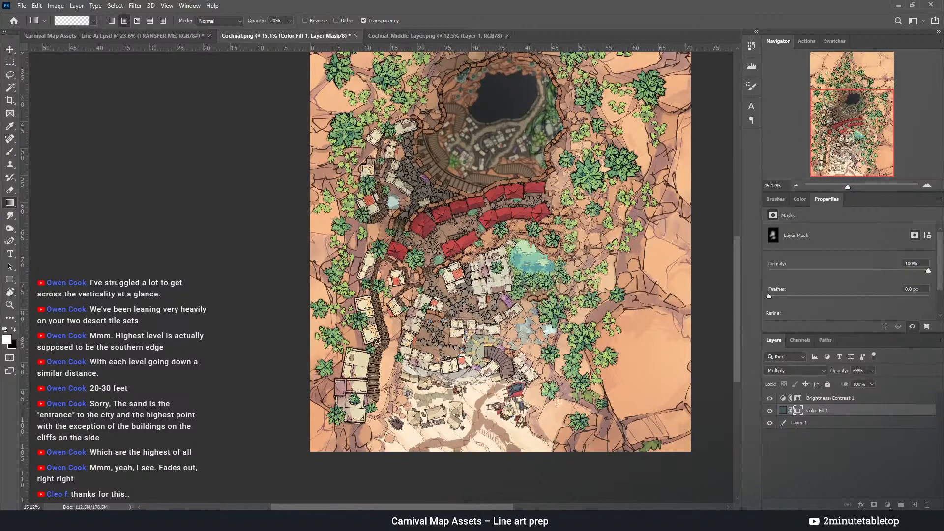
scroll(557, 403, down, 1)
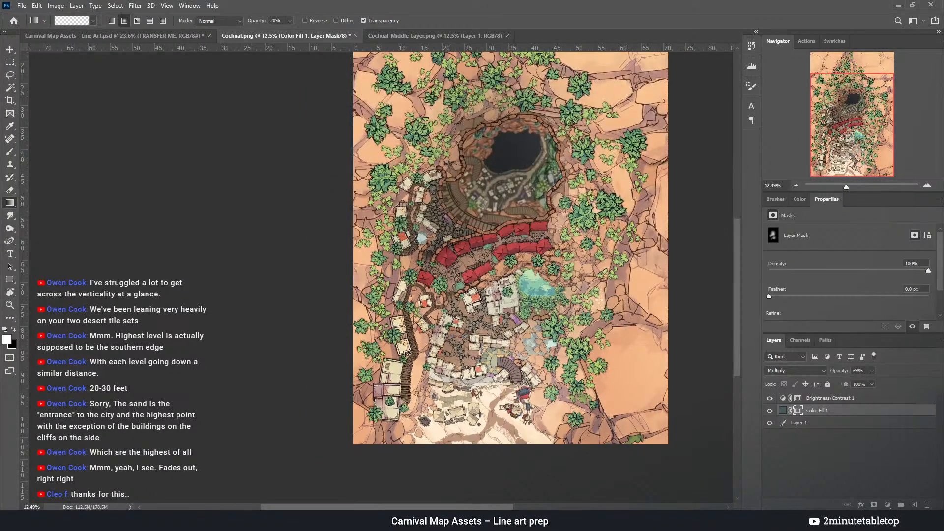
Change the colour of the Color Fill 1 layer to a light blue
click(784, 411)
key(i)
click(649, 220)
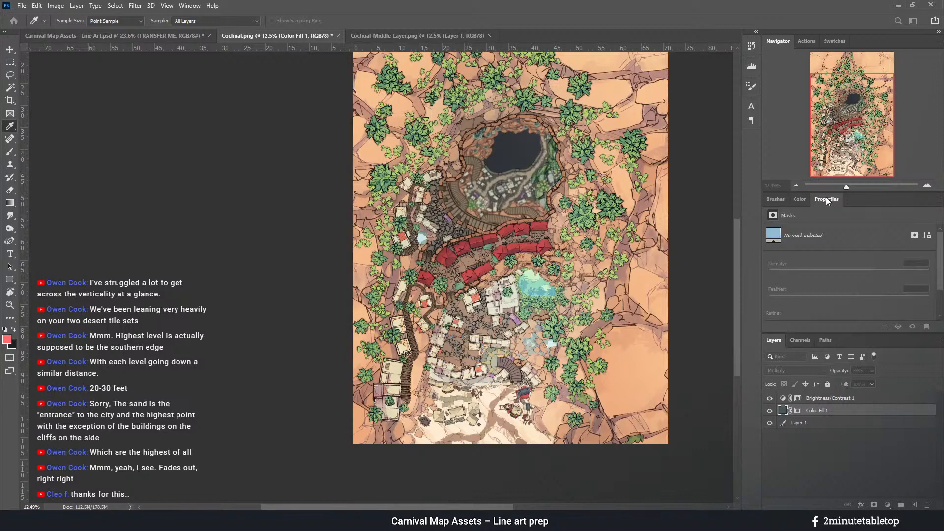
key(g)
Group the Brightness/Contrast 1 and Color Fill 1 layers, toggle the group's visibility to compare the effect, and expand the group
shift+click(834, 399)
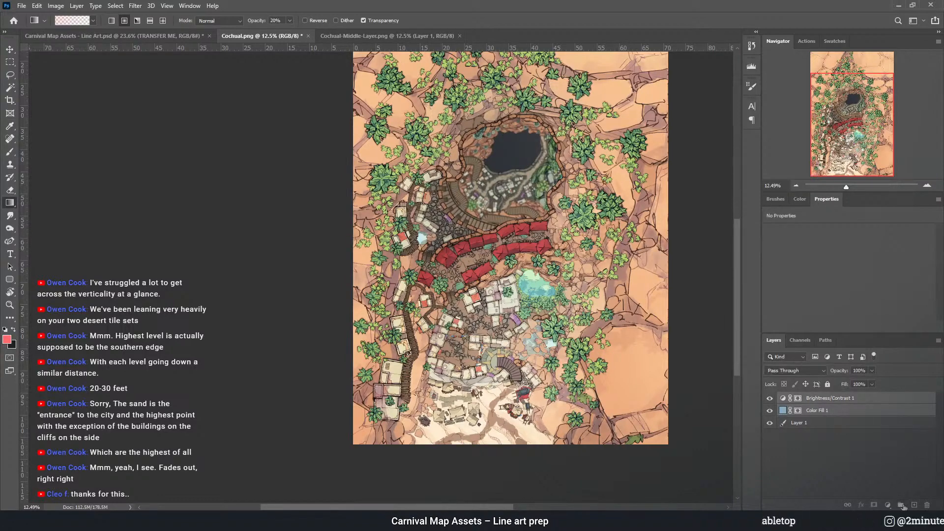
click(902, 505)
click(769, 400)
click(769, 399)
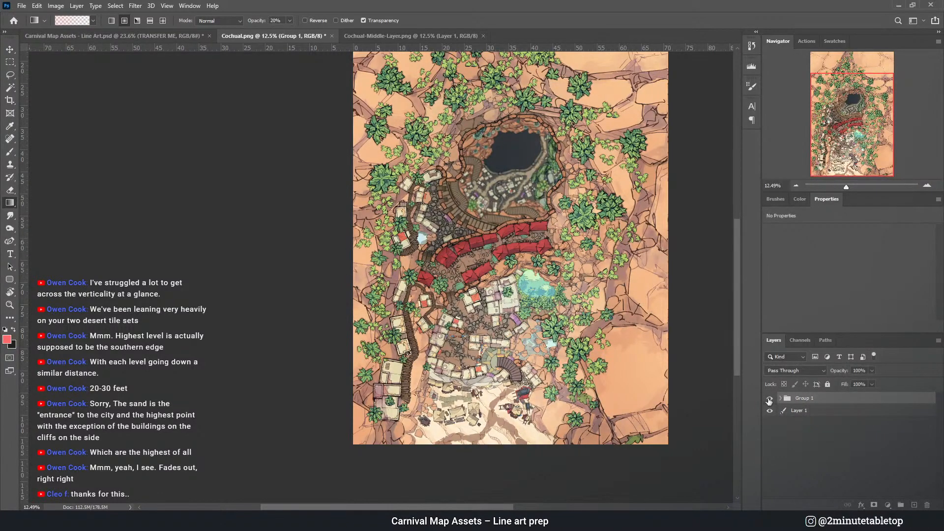
click(769, 399)
click(769, 400)
click(780, 398)
scroll(613, 379, down, 1)
scroll(522, 120, up, 1)
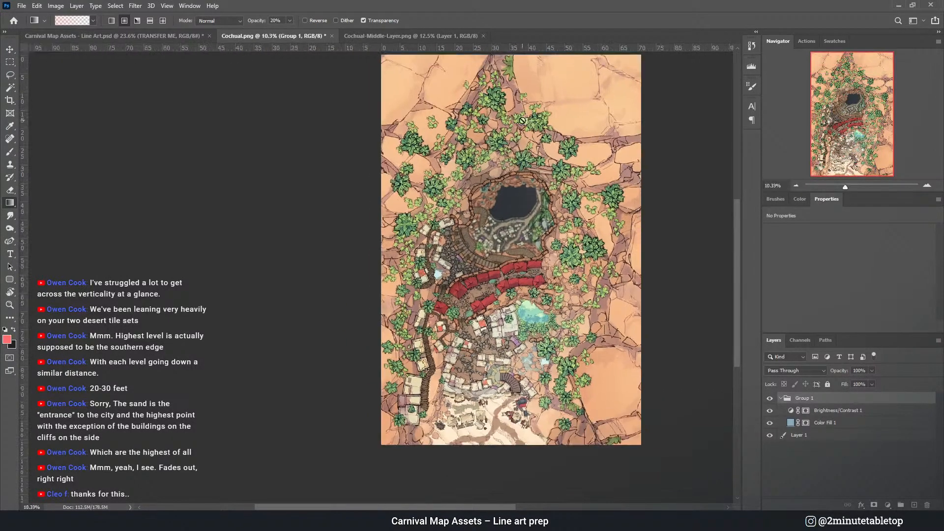
Add a second Brightness/Contrast adjustment above Brightness/Contrast 1, with slightly reduced brightness and contrast 32
click(814, 412)
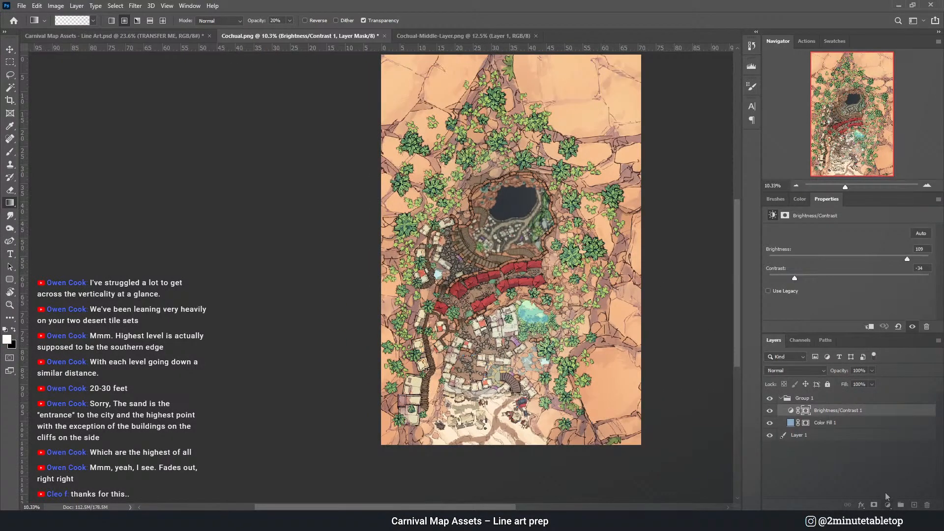
click(887, 504)
click(883, 364)
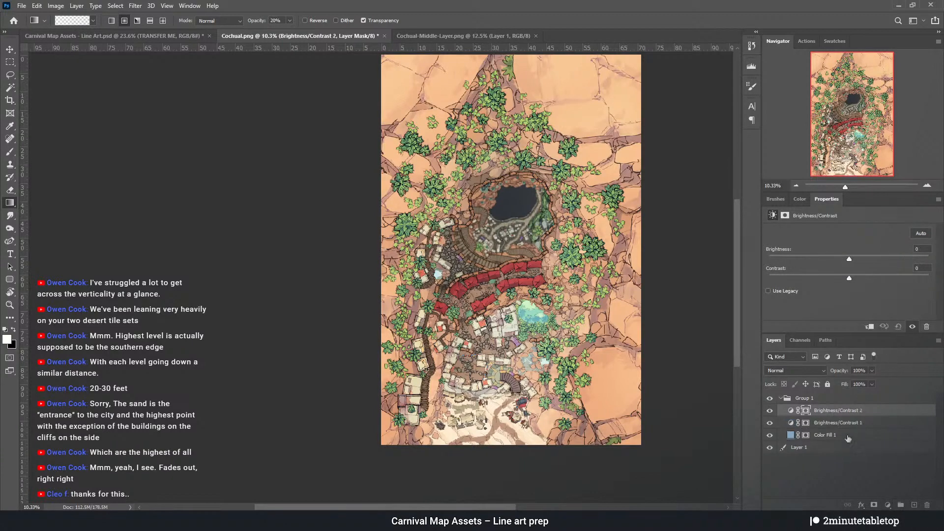
drag(854, 279, 845, 259)
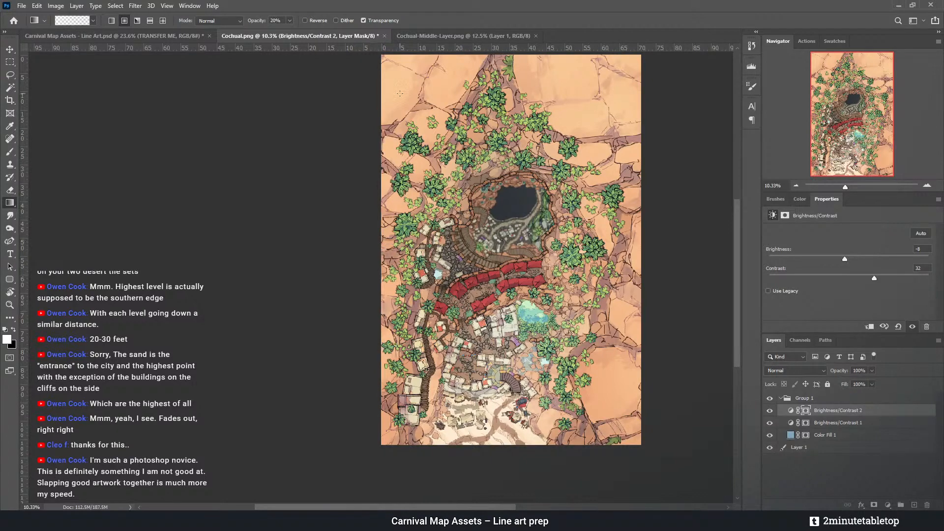
Try white radial gradients at 100% opacity on the Brightness/Contrast 2 and 1 masks, and undo the one beside the cavern
key(0)
key(f)
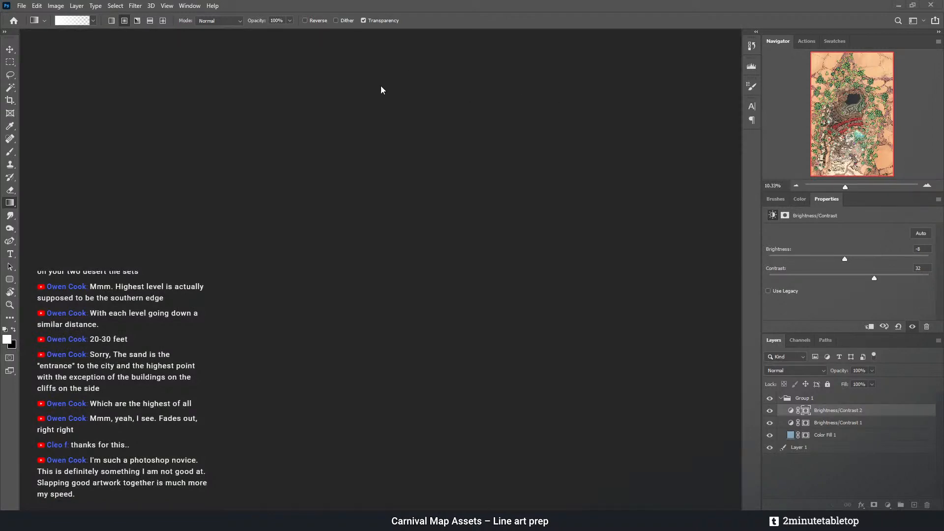
key(shift+f)
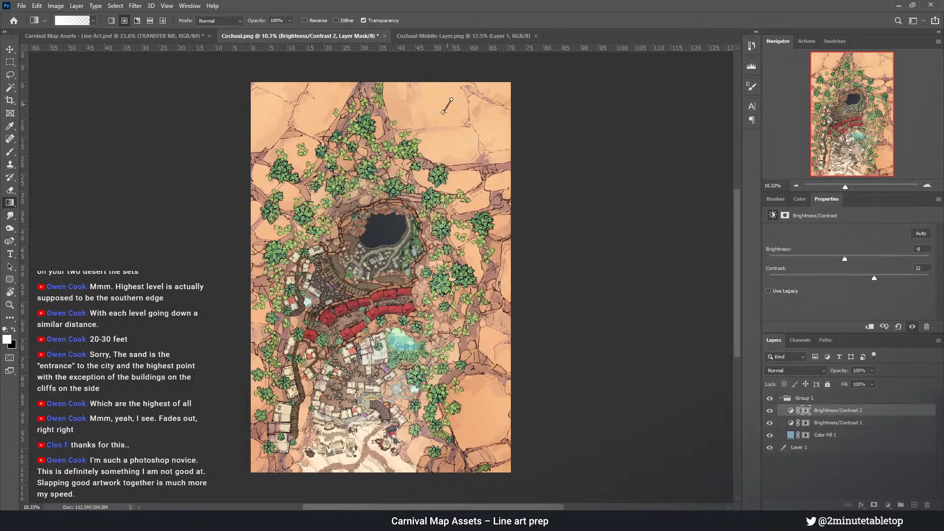
drag(251, 211, 285, 345)
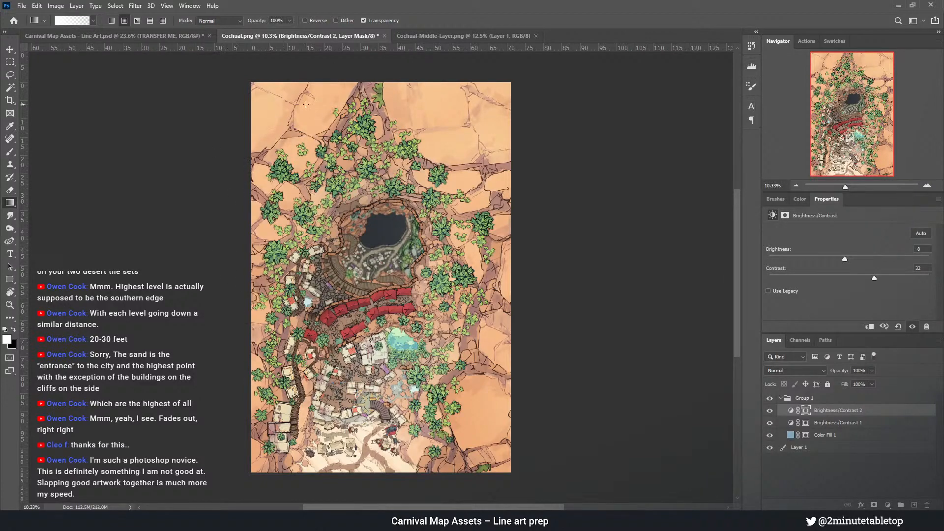
click(813, 424)
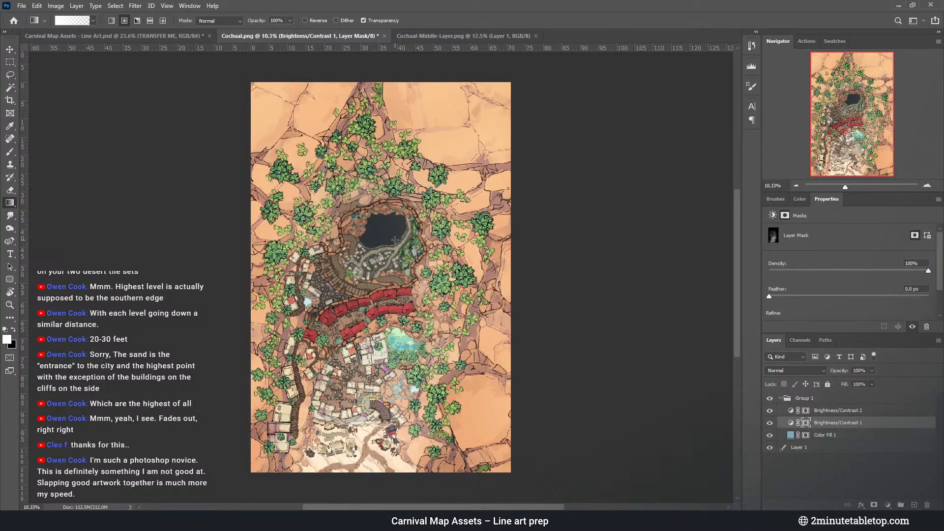
drag(349, 210, 339, 272)
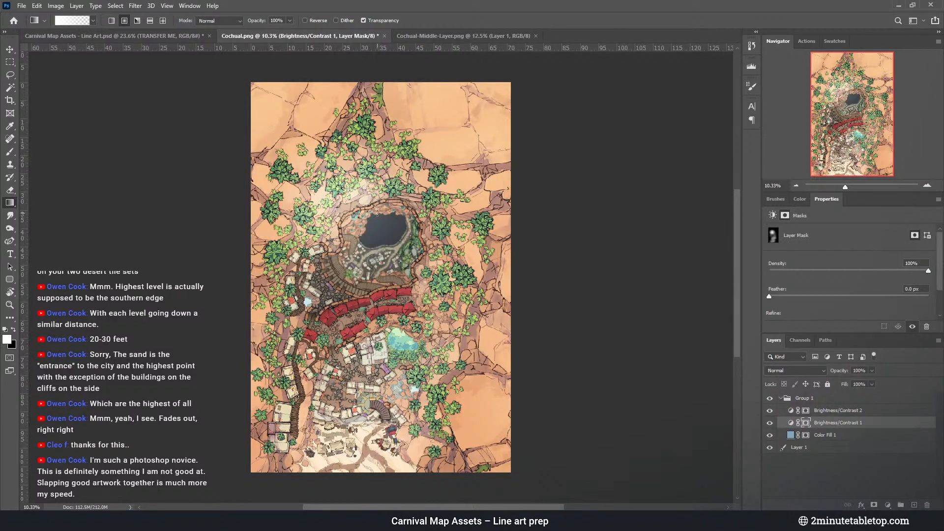
key(ctrl+z)
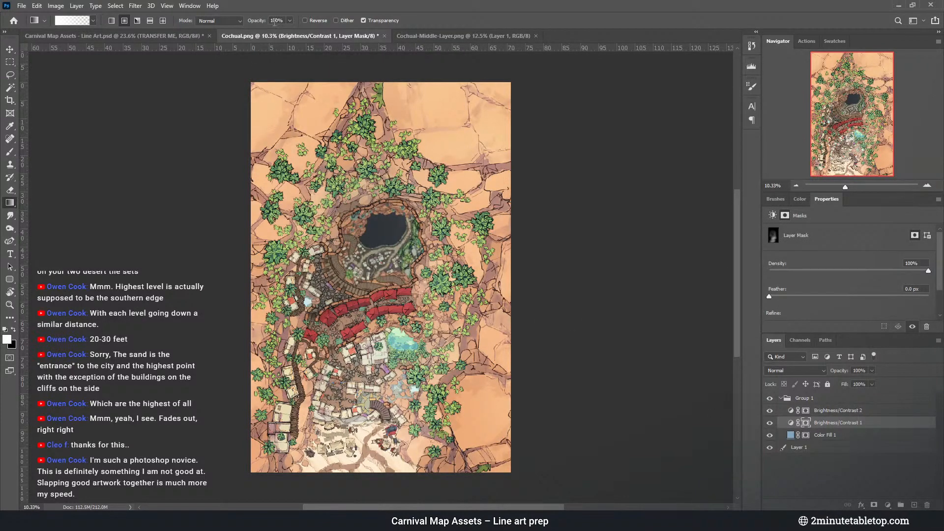
Build up haze around the cavern on the Brightness/Contrast 1 mask with white radial gradients at 20% opacity, and lower that layer's opacity
text(20)
scroll(308, 132, up, 1)
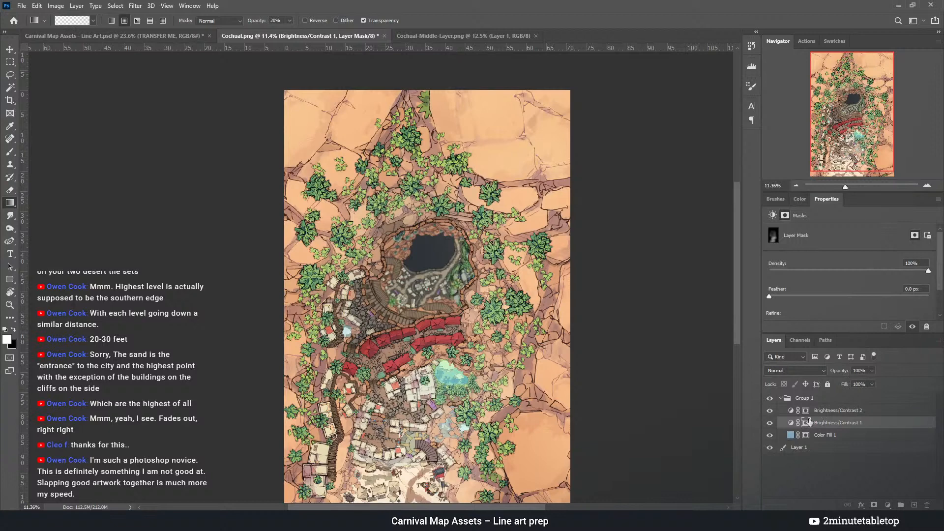
drag(408, 218, 434, 252)
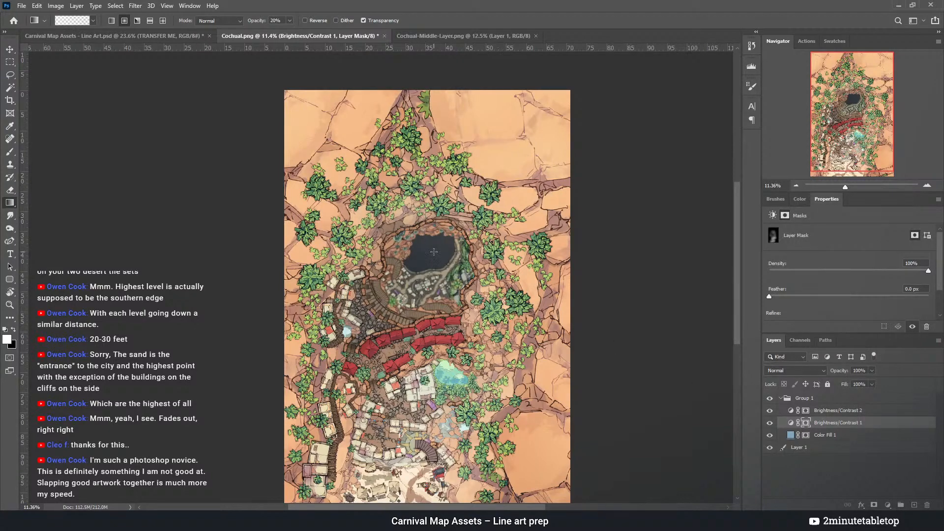
drag(402, 173, 423, 327)
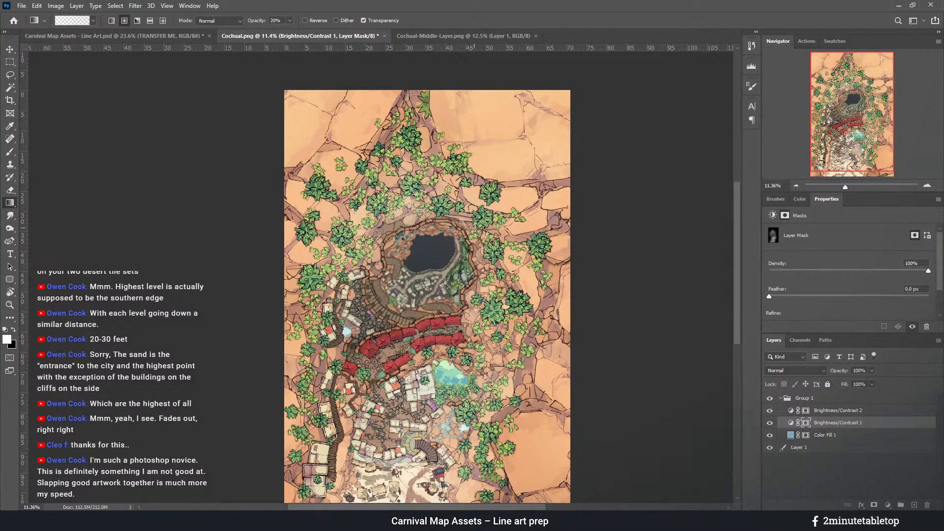
mouse_move(478, 216)
mouse_down()
mouse_move(453, 237)
mouse_move(446, 277)
mouse_move(504, 293)
mouse_up()
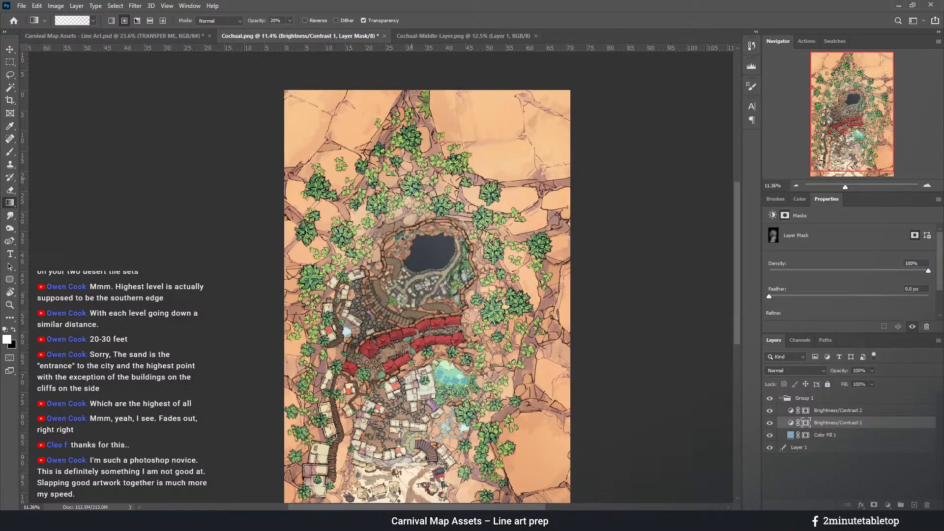
key(x)
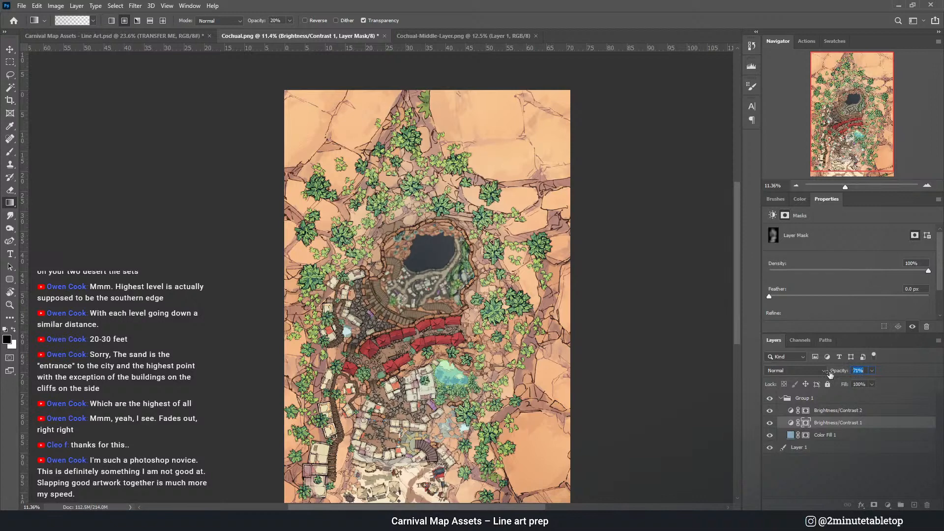
drag(830, 375, 826, 374)
Compare the map with and without Color Fill 1, and consult the Cochual-Middle-Layer.png map as a reference
click(768, 435)
click(769, 435)
click(805, 434)
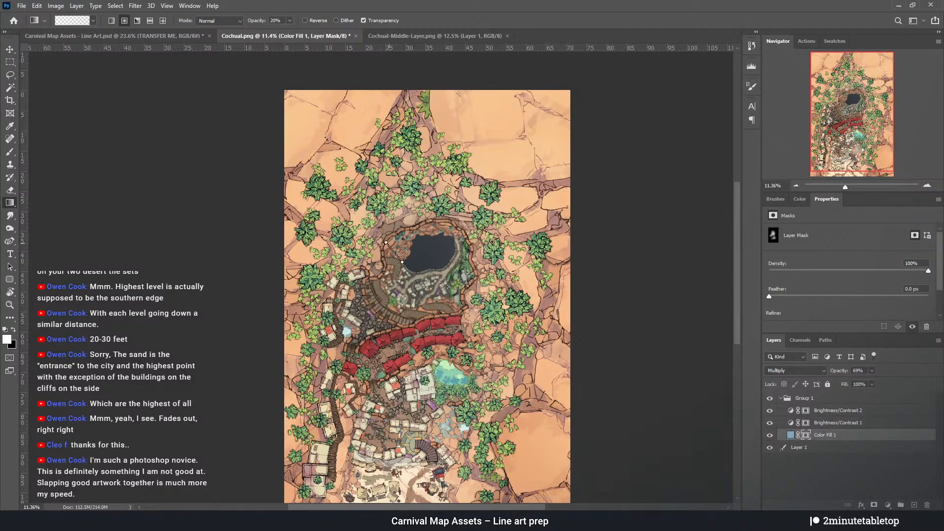
click(399, 36)
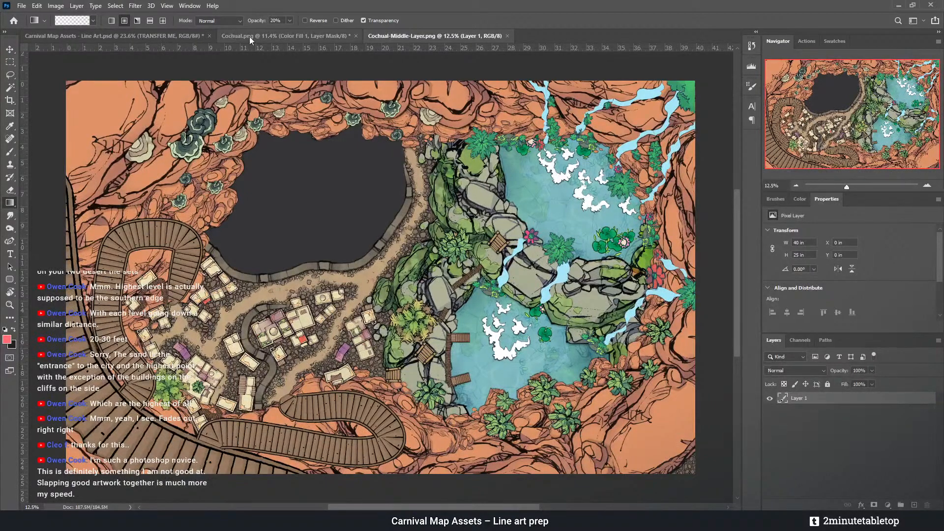
click(285, 36)
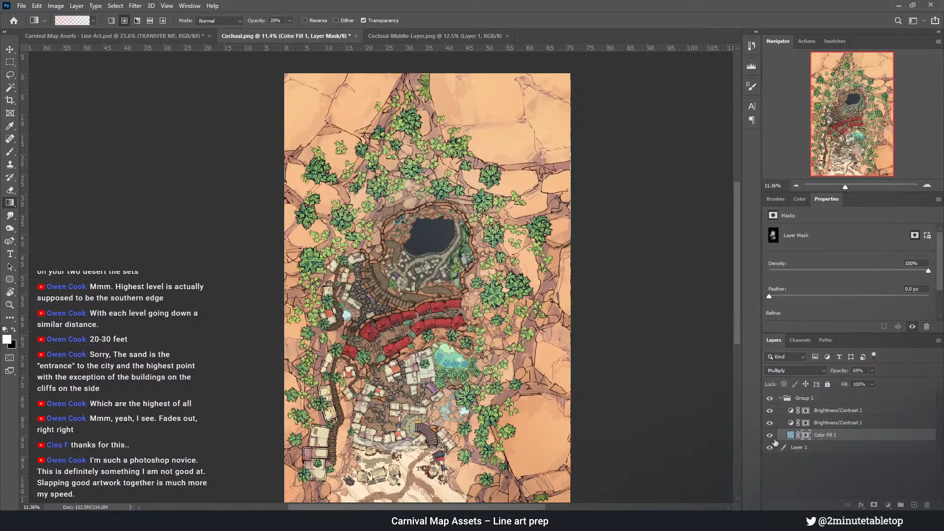
key(ctrl+plus)
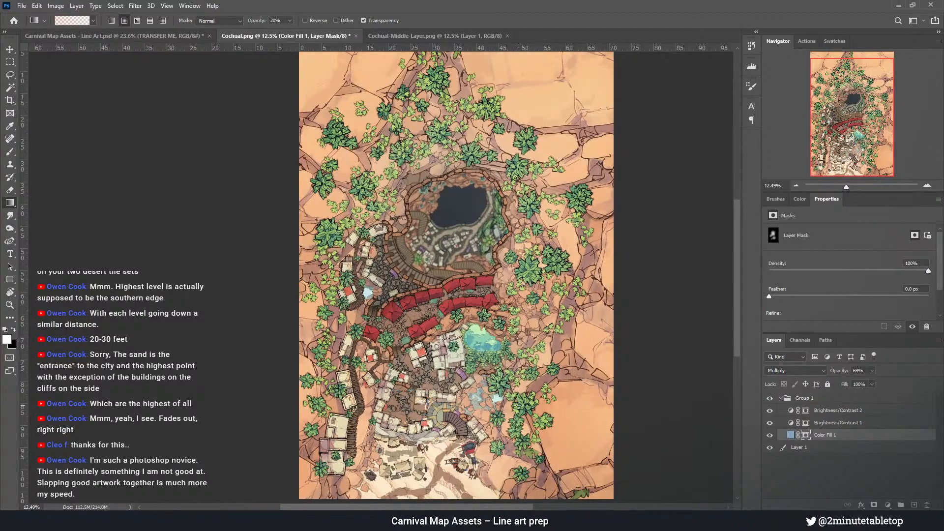
click(434, 36)
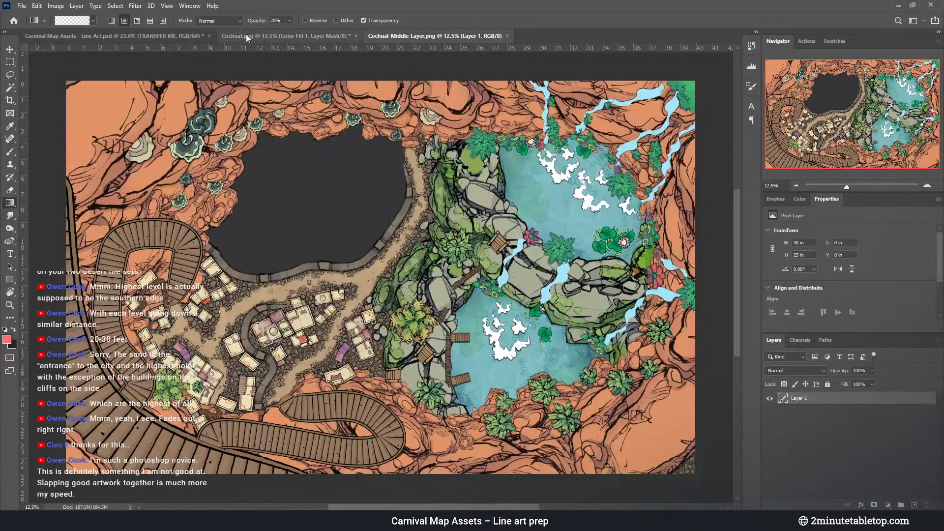
click(285, 36)
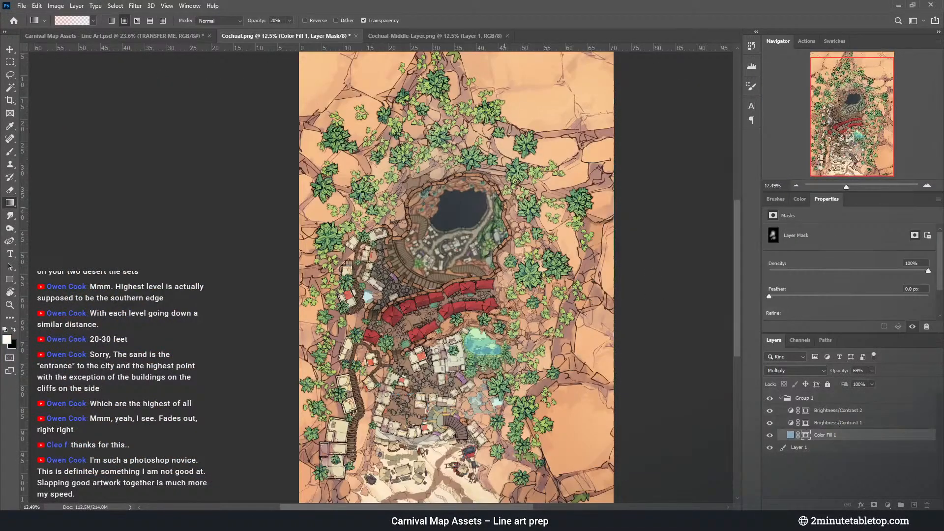
Deepen the multiplied shading around the cavern and lower city with white radial gradients at 20% opacity on the Color Fill 1 mask
drag(511, 218, 500, 261)
drag(397, 242, 451, 250)
drag(516, 218, 561, 239)
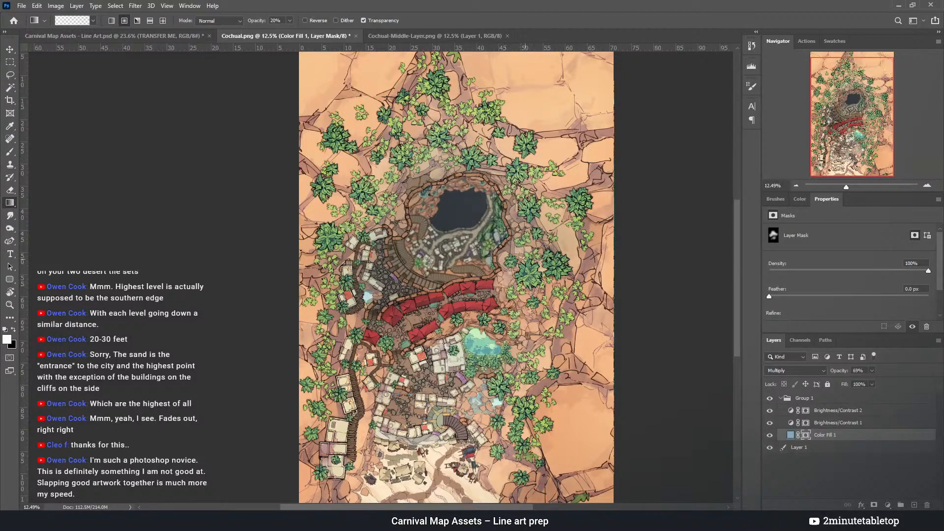
drag(414, 192, 447, 210)
key(x)
key(x)
drag(385, 419, 423, 444)
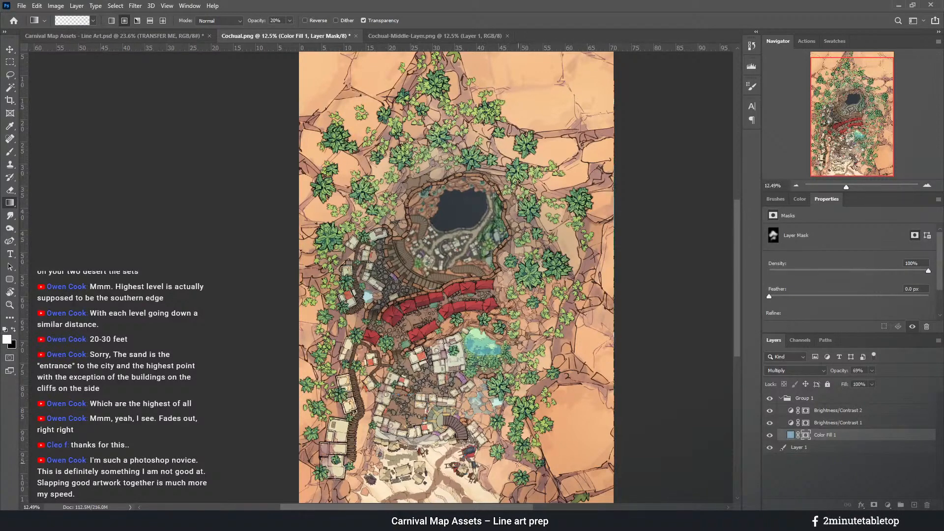
Toggle Color Fill 1 to judge its shading, and set the layer's opacity to 71%
click(770, 434)
click(770, 435)
click(771, 436)
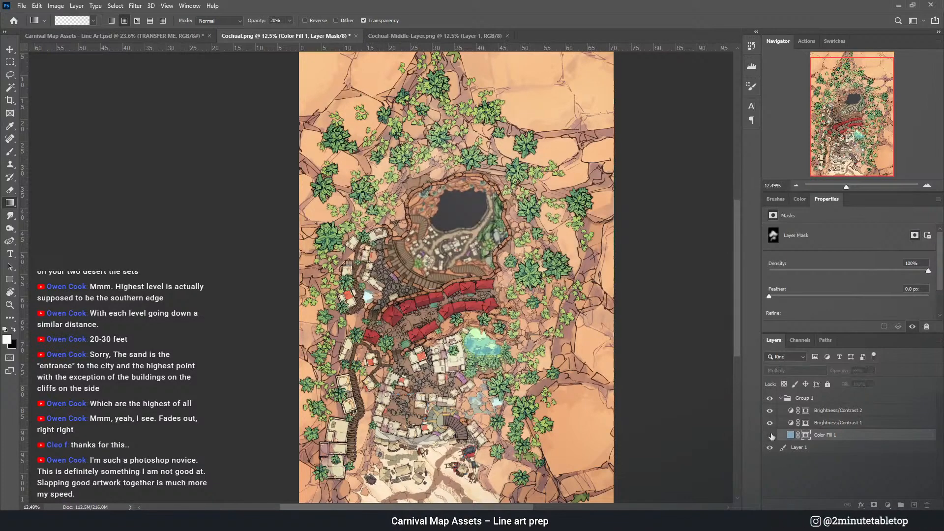
click(770, 435)
click(771, 437)
click(770, 437)
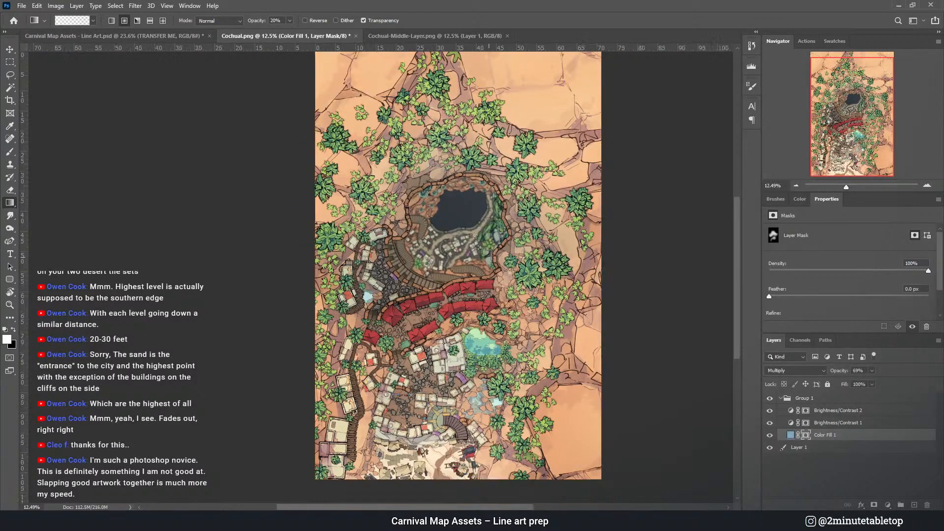
key(ctrl+minus)
drag(844, 371, 886, 379)
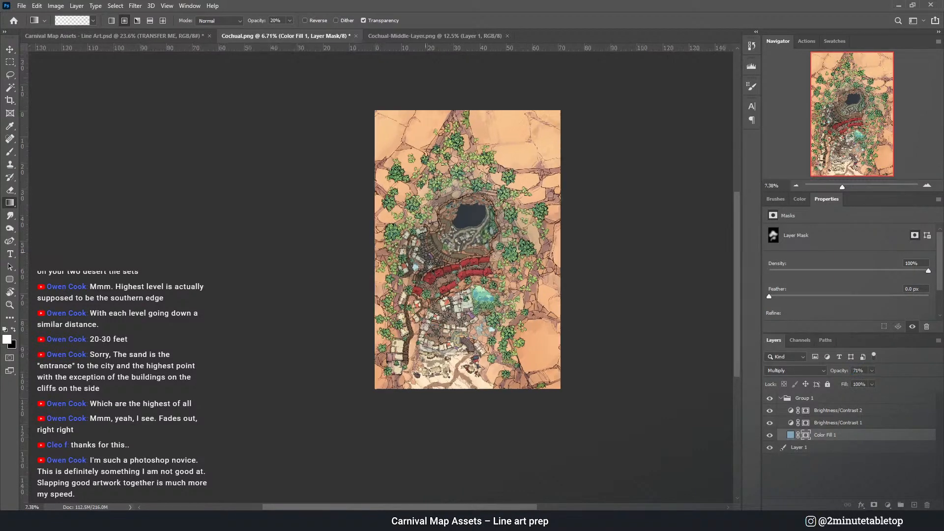
Duplicate Color Fill 1, raise the copy's opacity to 100%, and clear its mask to solid black
key(ctrl+plus)
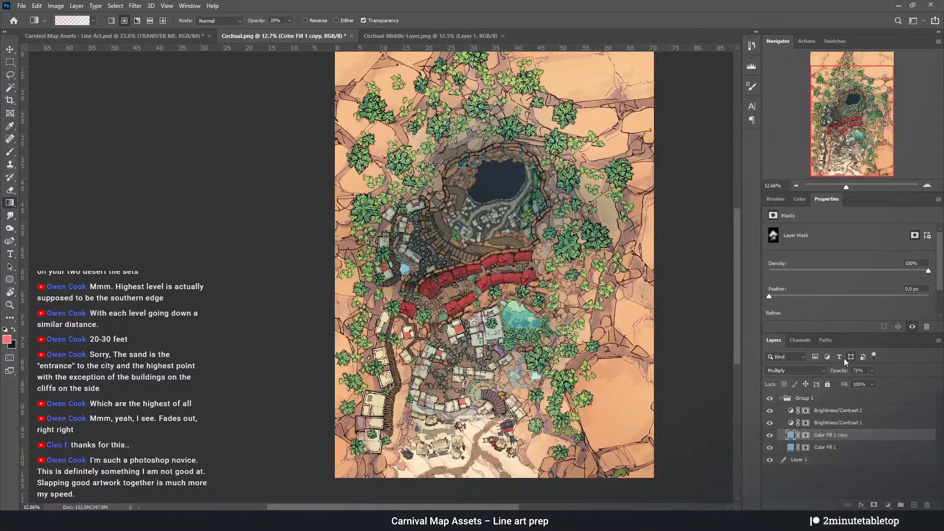
drag(835, 372, 849, 372)
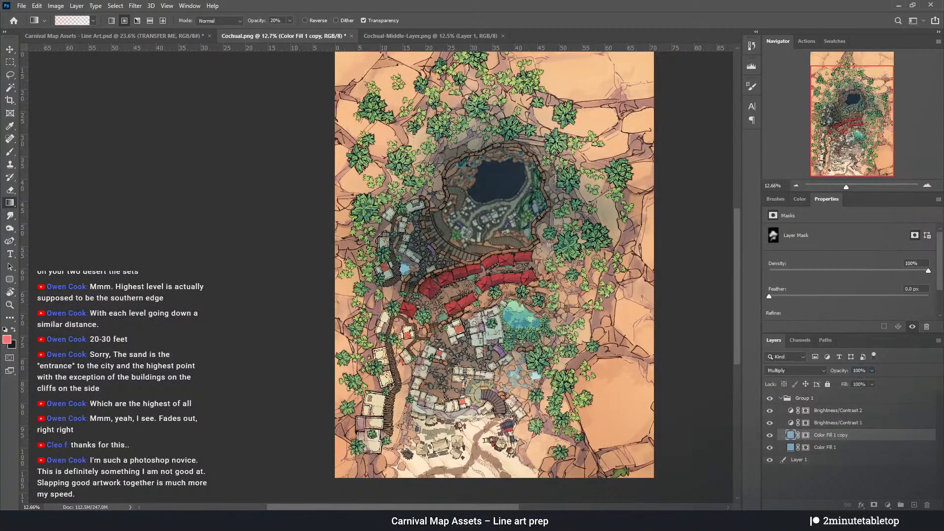
click(805, 436)
key(ctrl+a)
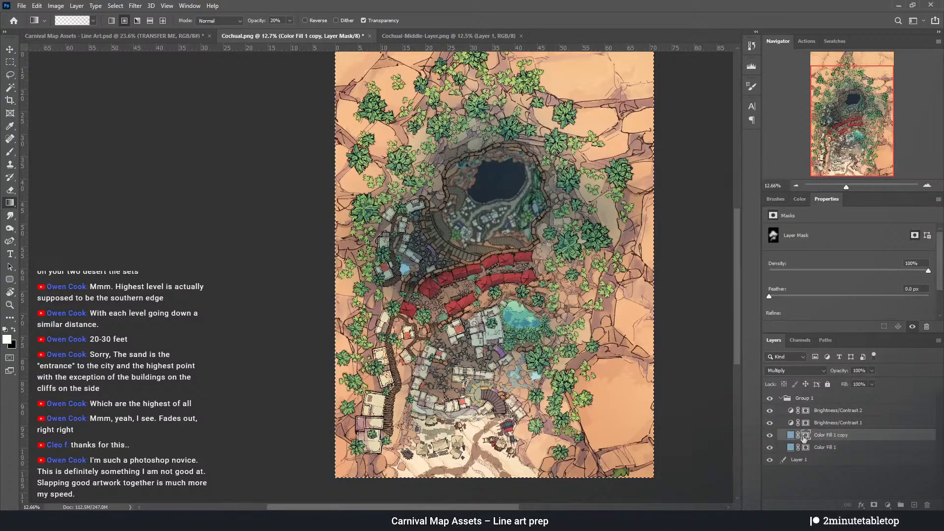
key(Delete)
key(ctrl+d)
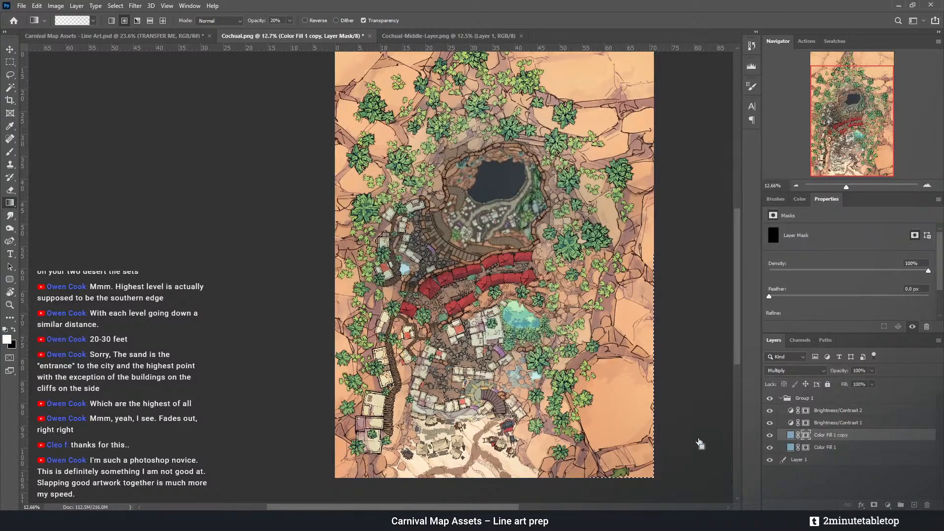
Darken the cavern interior with white radial gradients at 20% opacity on the mask of Color Fill 1 copy
drag(506, 177, 491, 223)
drag(457, 178, 471, 196)
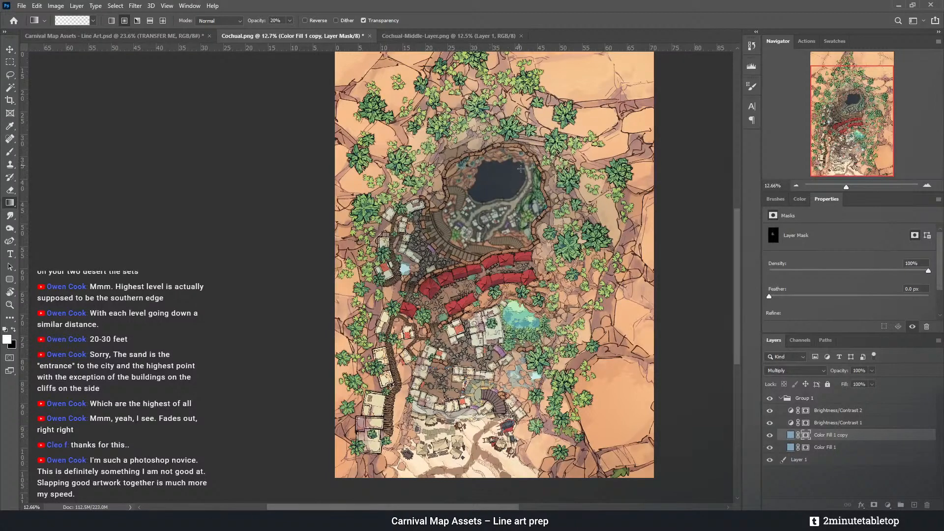
drag(527, 208, 520, 232)
drag(442, 237, 444, 236)
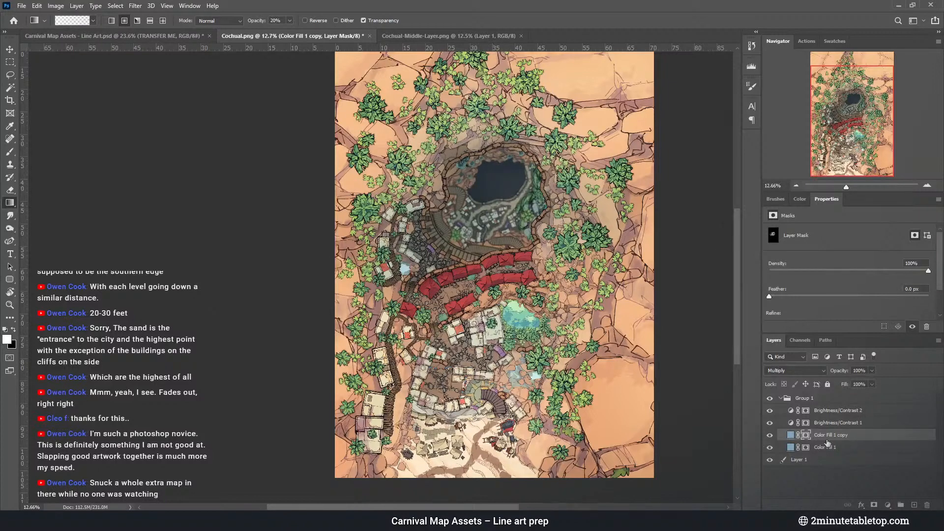
Change the fill colour of Color Fill 1 copy to a darker blue
click(791, 435)
key(i)
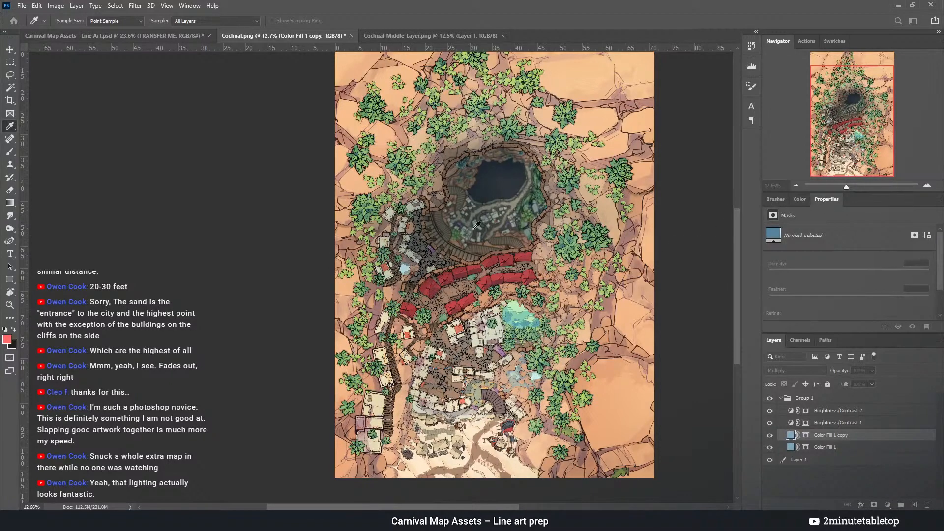
key(g)
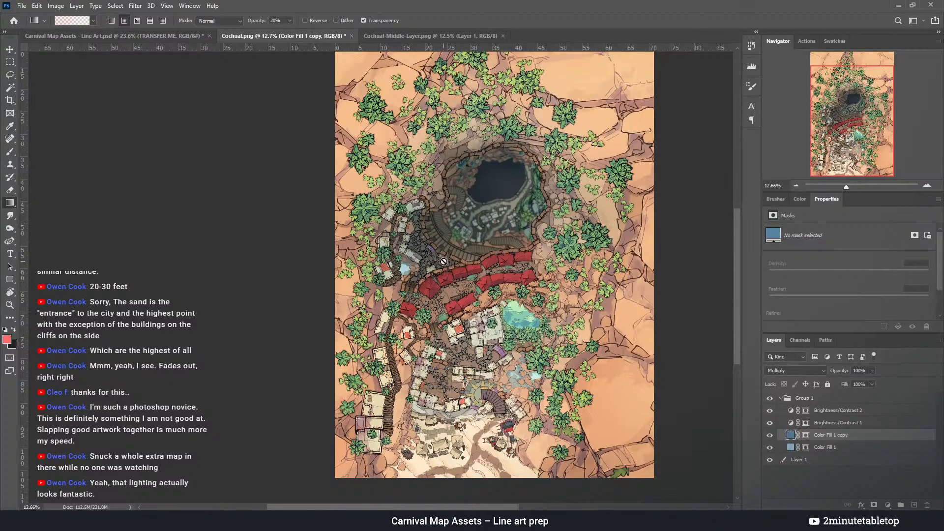
Paint black with a 180 px brush on the Color Fill 1 copy mask over the raised ledge and buildings inside the cavern
click(805, 435)
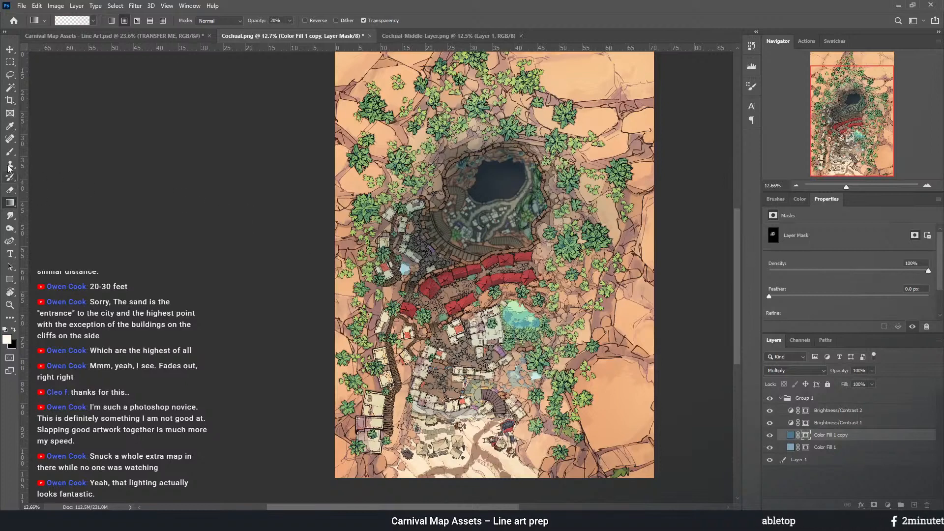
key(b)
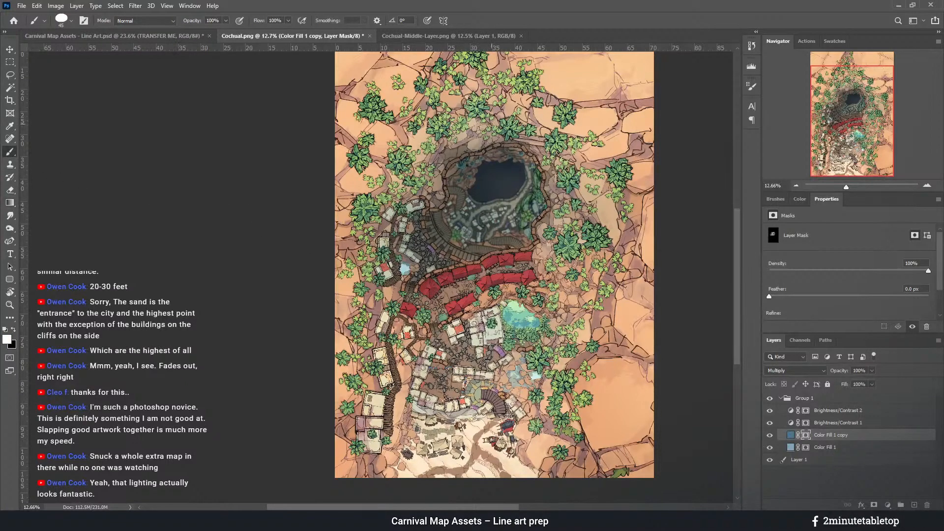
click(786, 199)
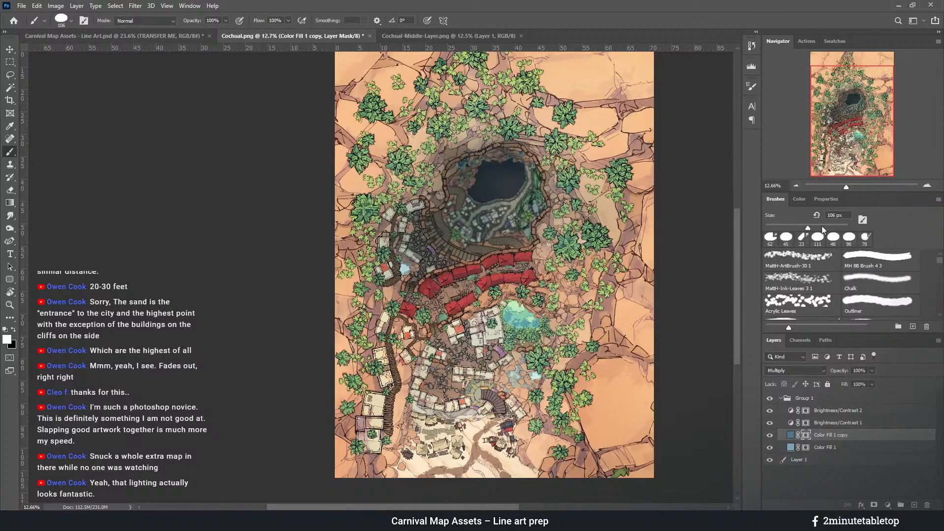
key(x)
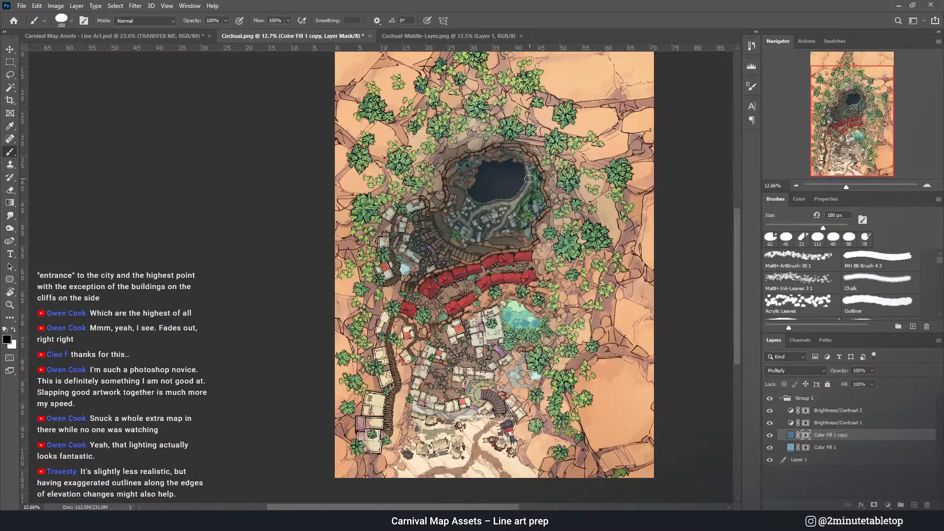
mouse_move(530, 179)
mouse_down()
mouse_move(507, 211)
mouse_move(522, 210)
mouse_move(522, 238)
mouse_move(533, 218)
mouse_move(487, 244)
mouse_move(497, 222)
mouse_up()
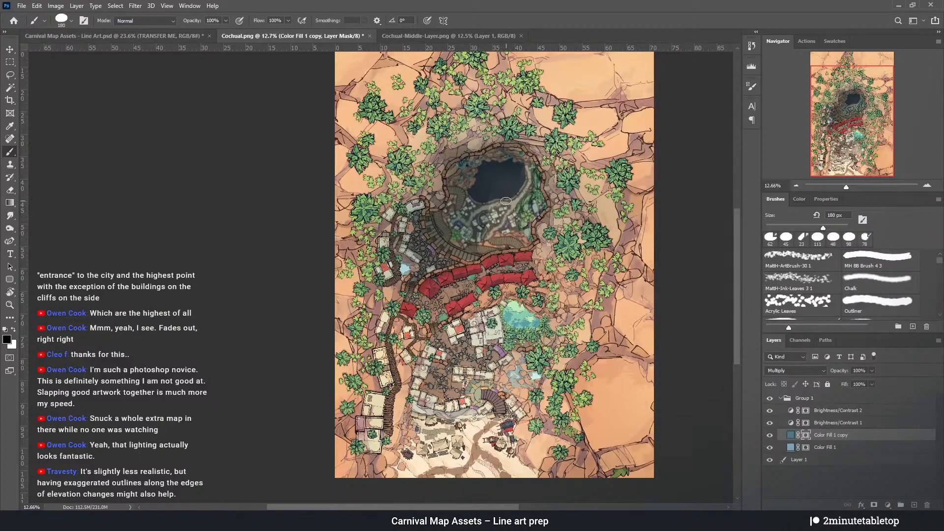
drag(506, 201, 515, 243)
mouse_move(536, 176)
mouse_down()
mouse_move(526, 211)
mouse_move(504, 231)
mouse_move(524, 226)
mouse_move(511, 231)
mouse_up()
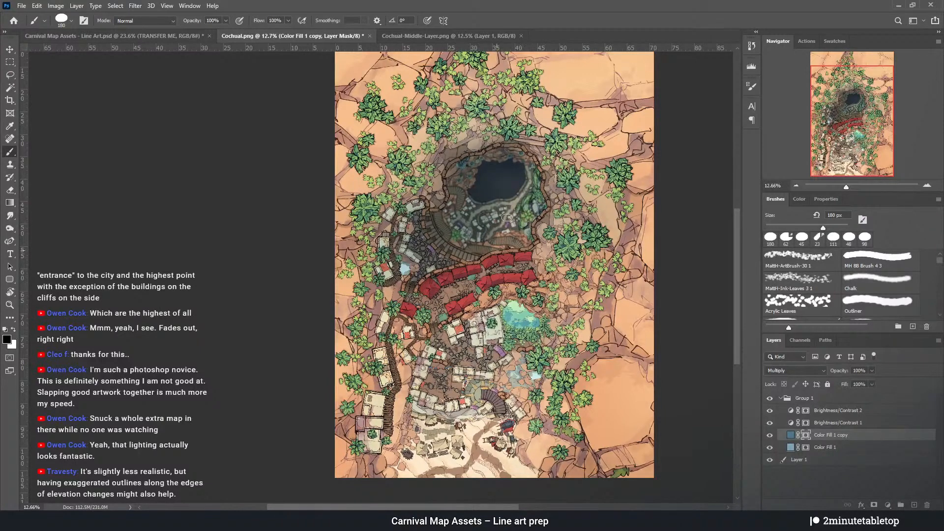
scroll(405, 248, down, 1)
scroll(405, 247, down, 10)
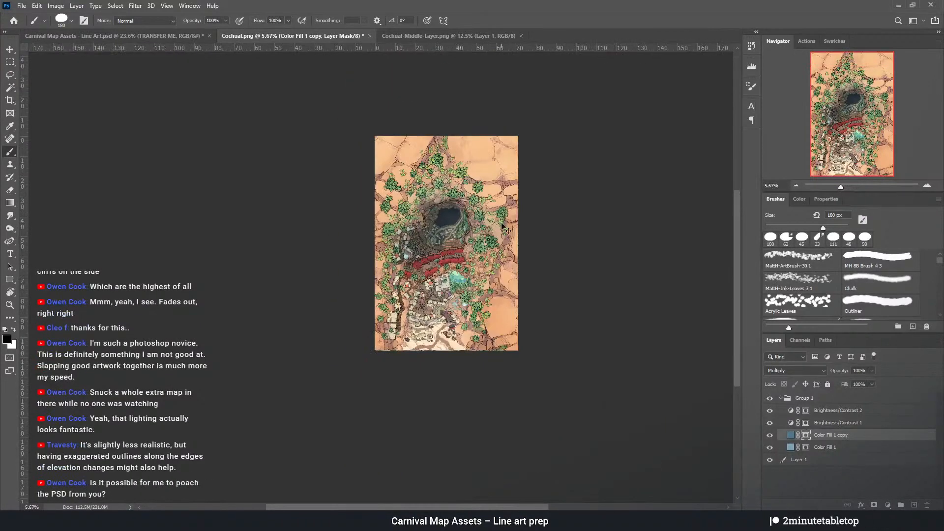
Hide the Brightness/Contrast 1 and Brightness/Contrast 2 adjustment layers in Group 1
scroll(405, 248, up, 10)
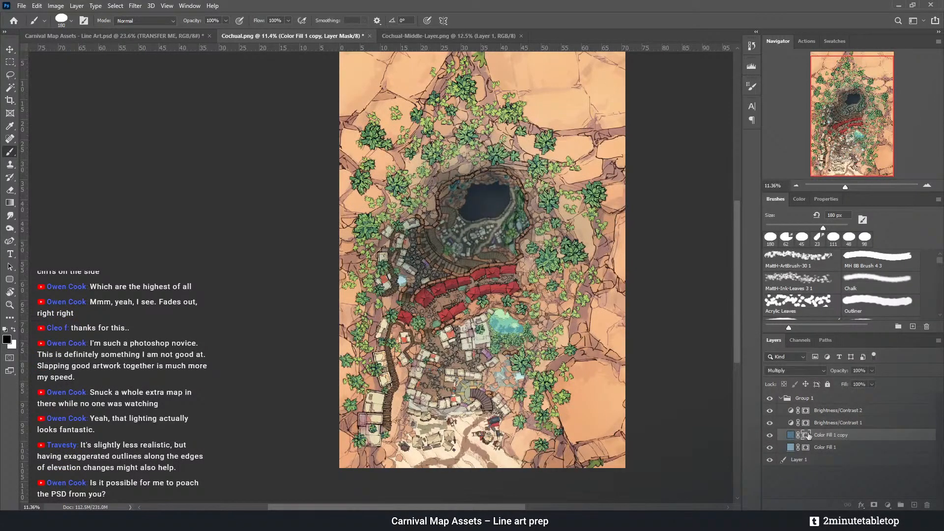
key(g)
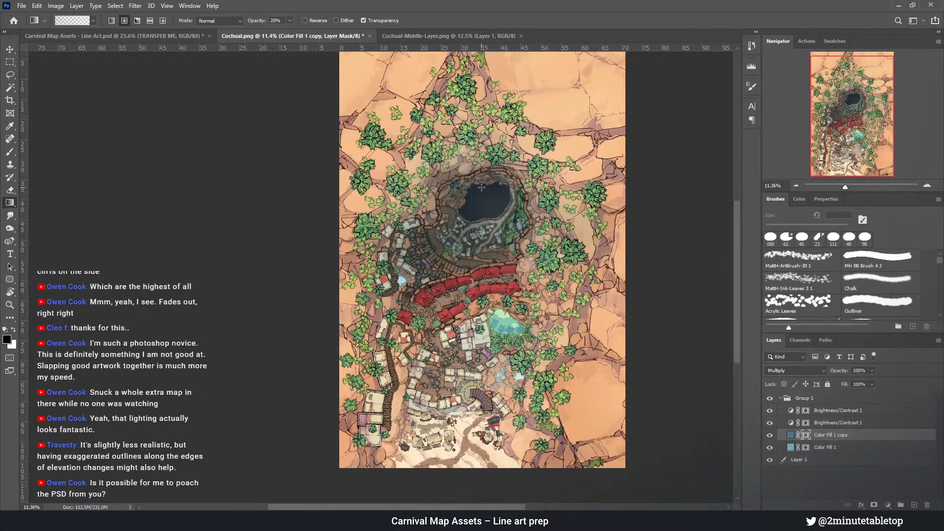
click(769, 410)
click(769, 422)
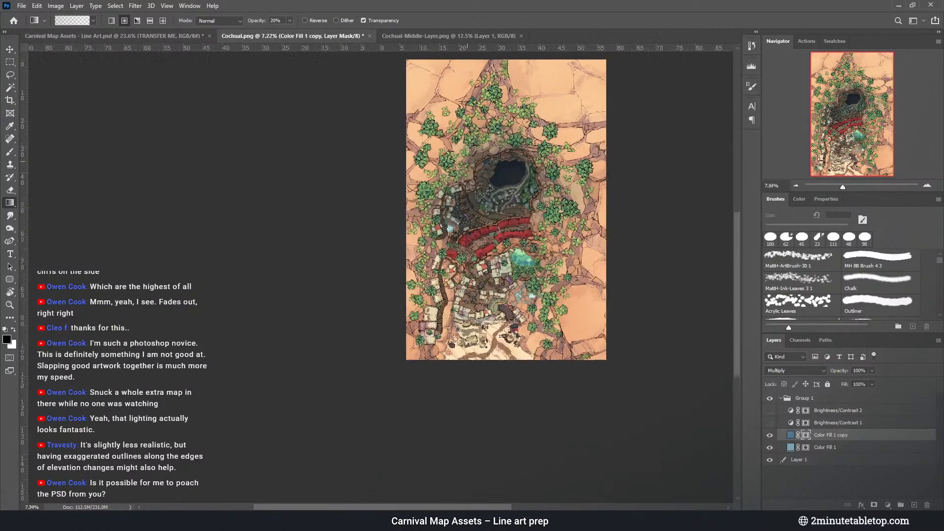
Apply a black 20% opacity radial gradient to the Color Fill 1 copy mask between the crater and the red roofs
scroll(530, 264, up, 2)
click(771, 435)
click(771, 435)
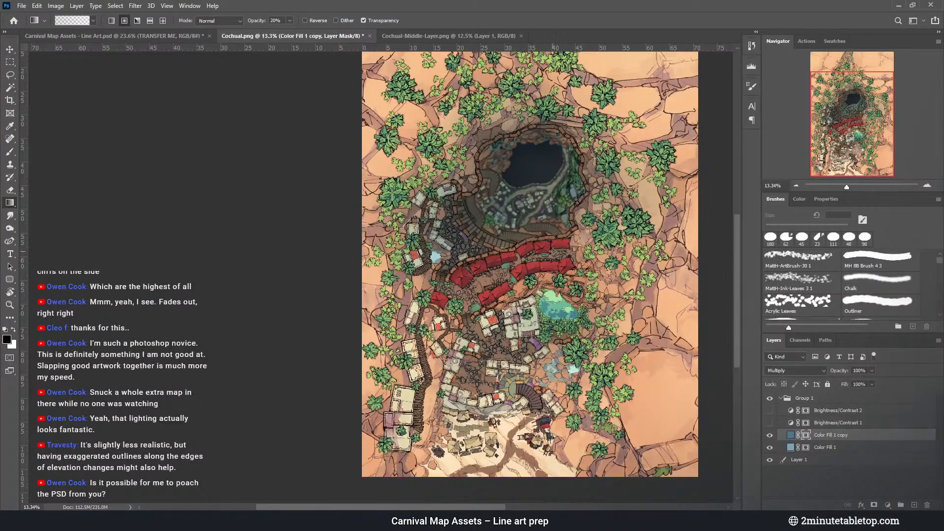
drag(500, 248, 465, 278)
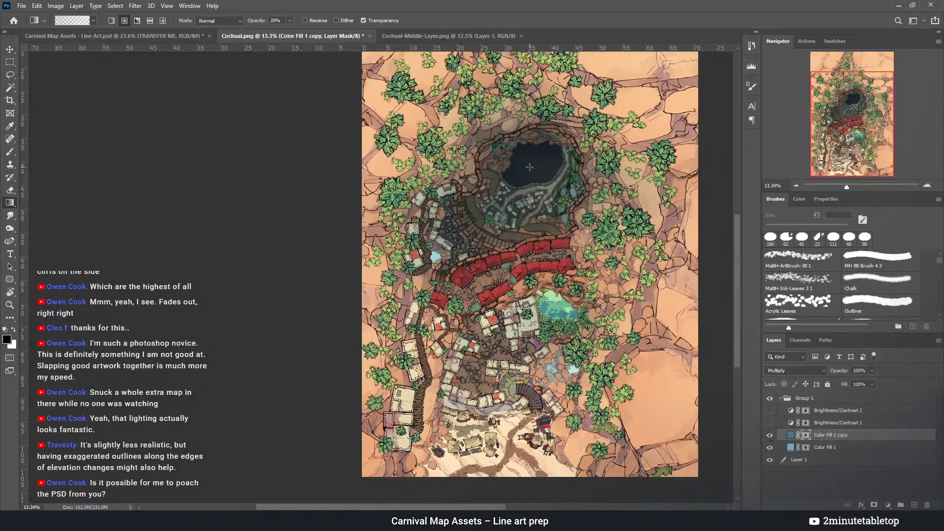
Inspect the crater shading up close and compare the map with Color Fill 1 copy and Layer 1 shown and hidden
scroll(513, 187, up, 3)
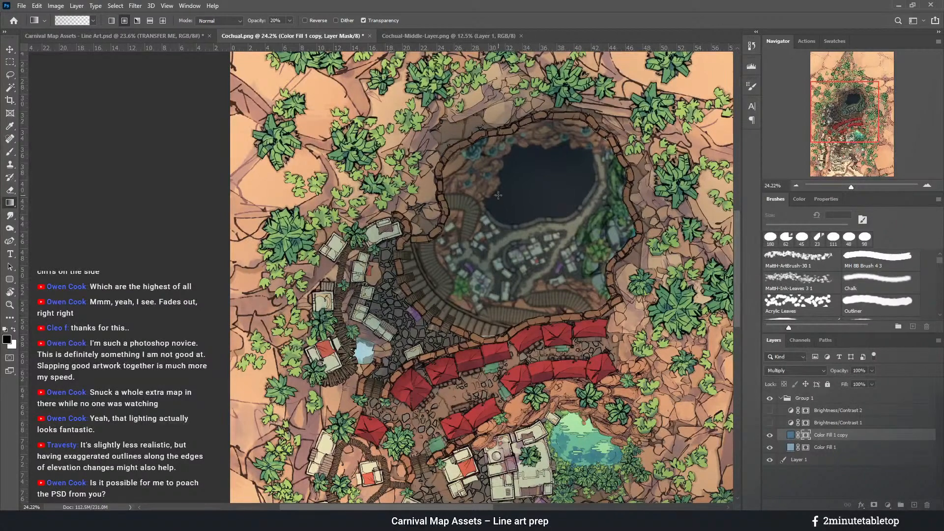
scroll(498, 195, down, 2)
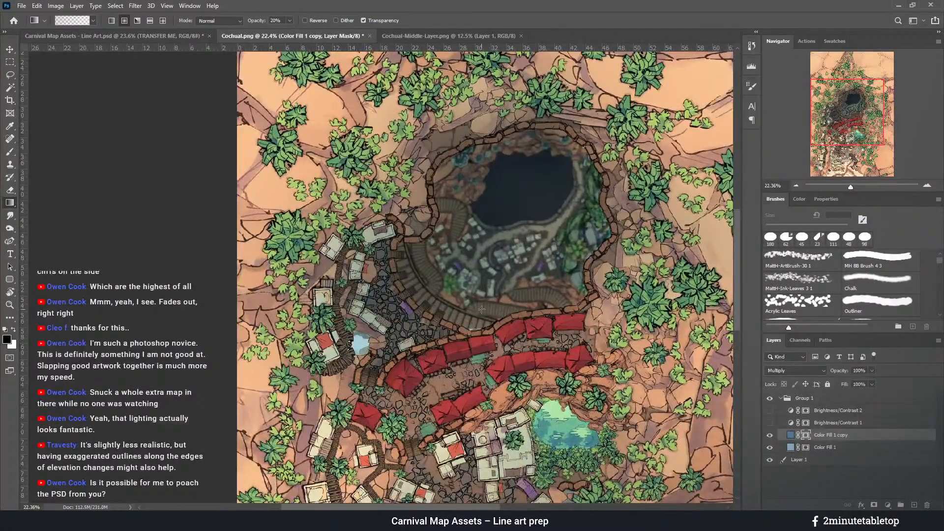
scroll(531, 140, down, 2)
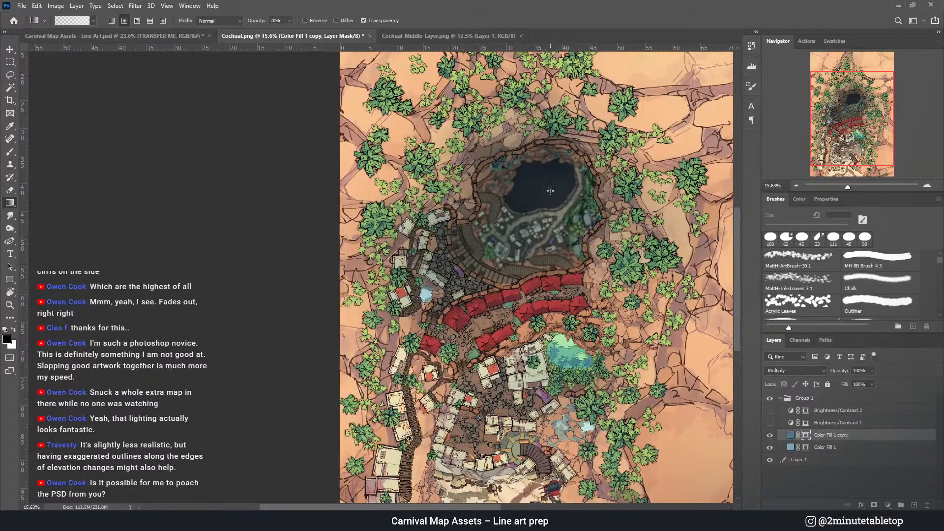
scroll(550, 191, down, 2)
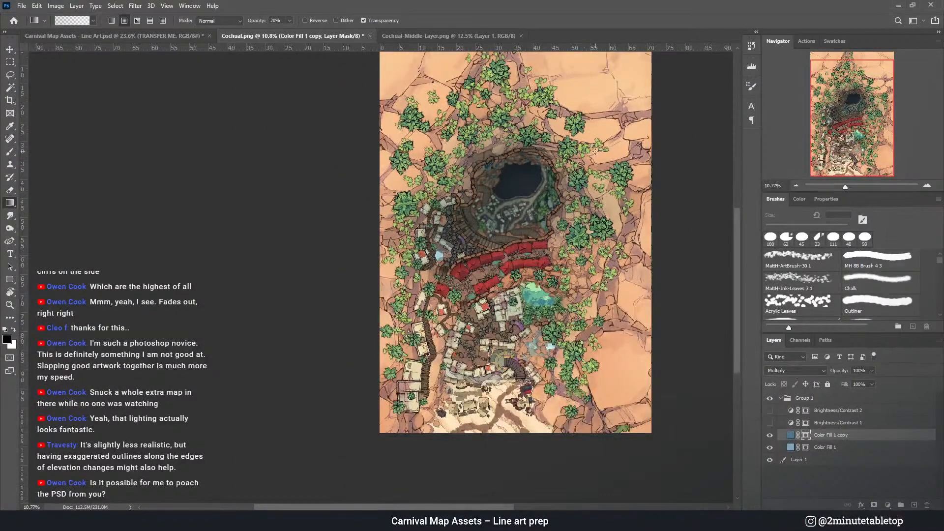
key(ctrl+0)
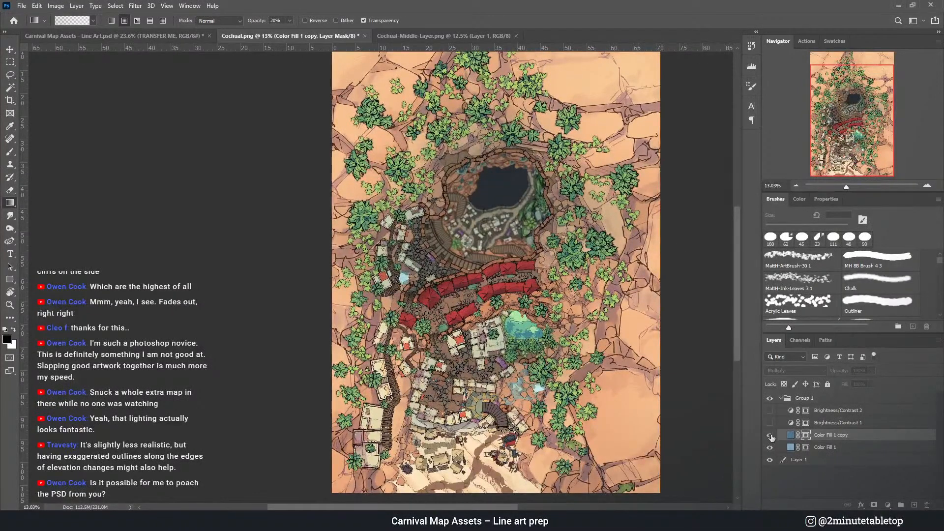
click(770, 435)
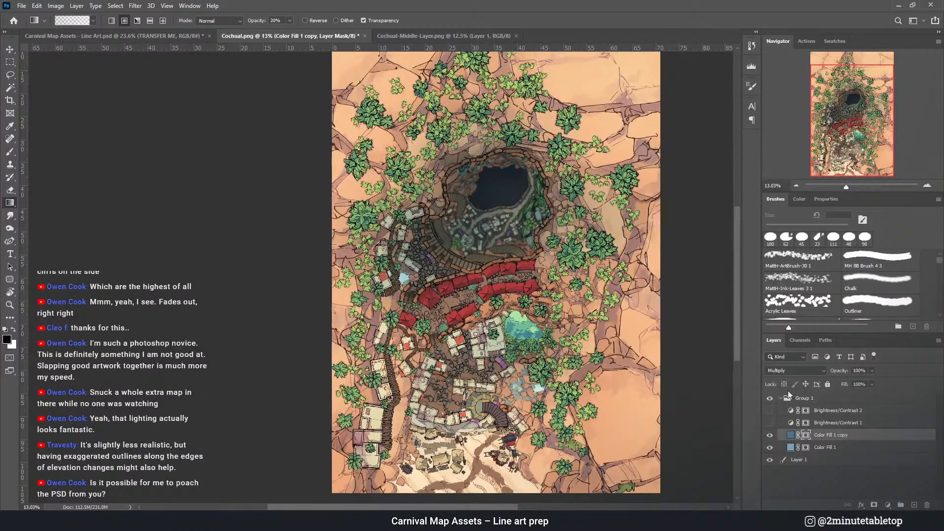
click(770, 461)
click(770, 460)
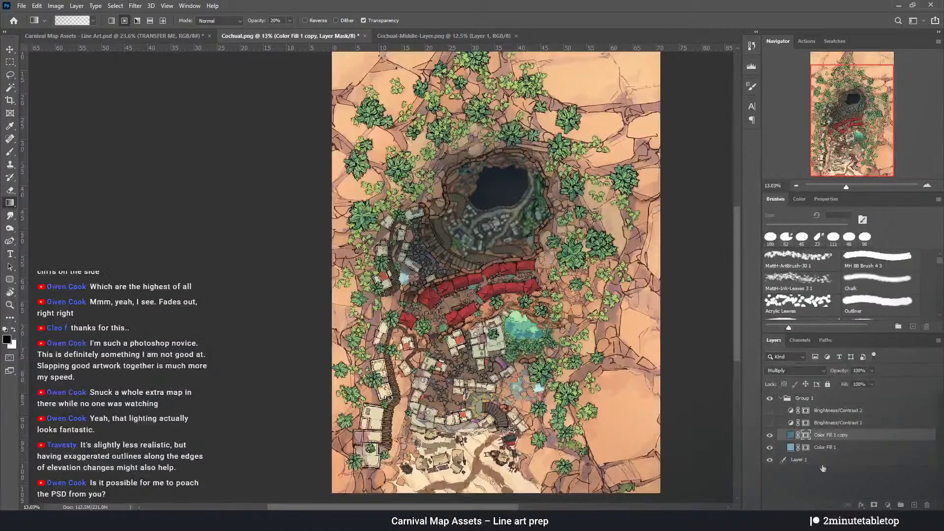
click(770, 435)
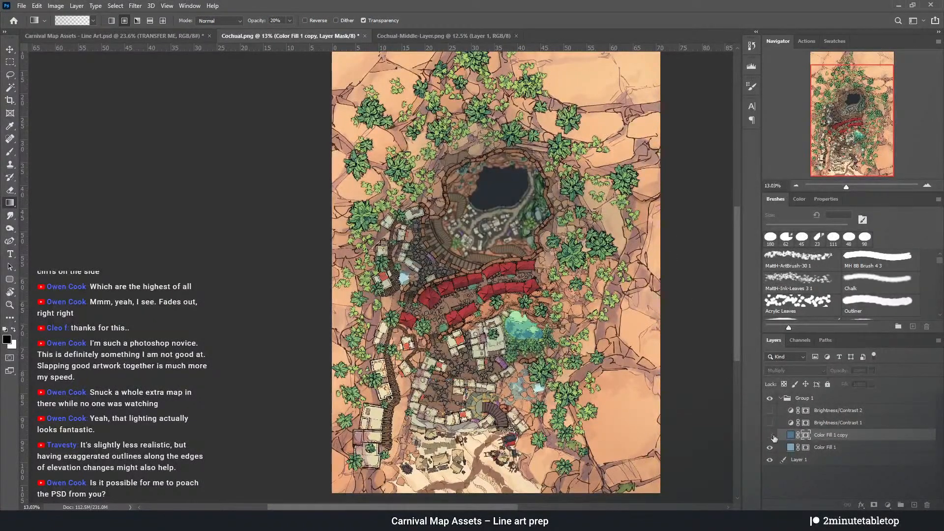
click(771, 435)
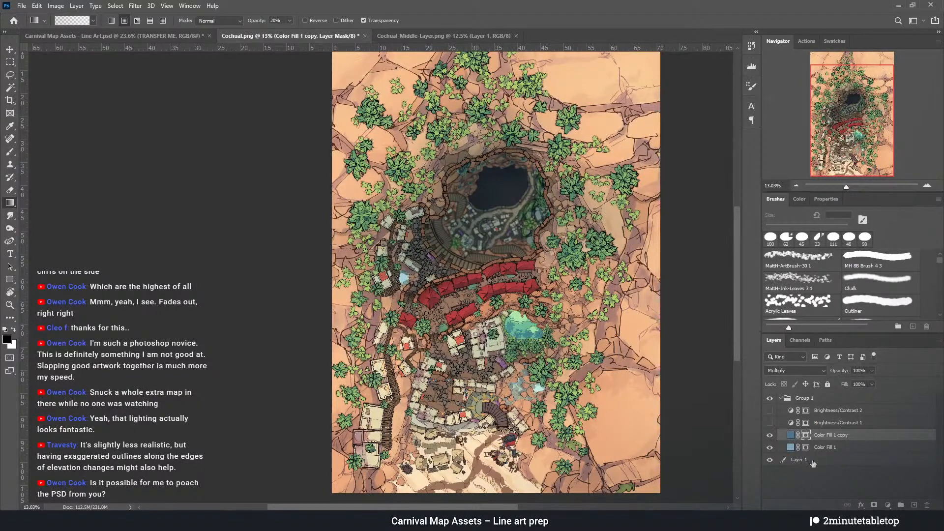
click(769, 435)
Adjust the fill colour of Color Fill 1 copy, reselect its layer mask, and check its shading on and off
click(792, 435)
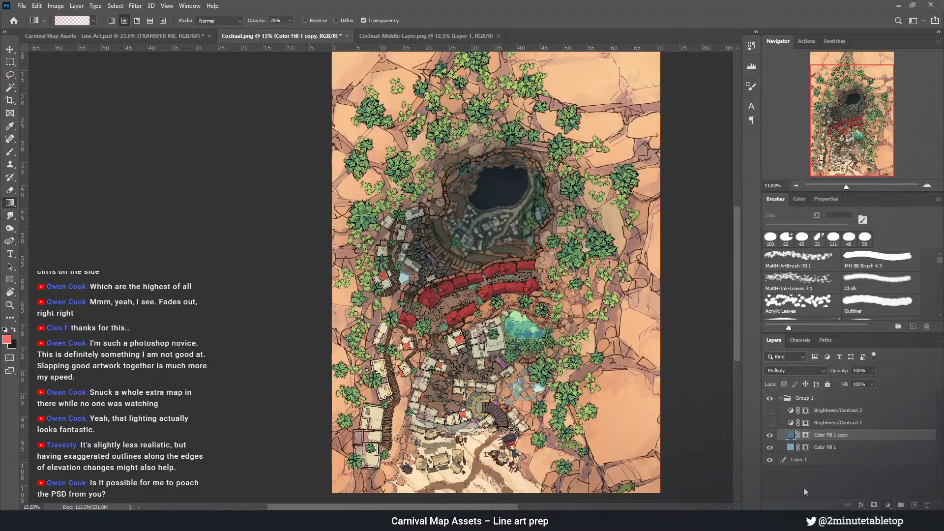
double_click(791, 435)
key(Return)
click(806, 435)
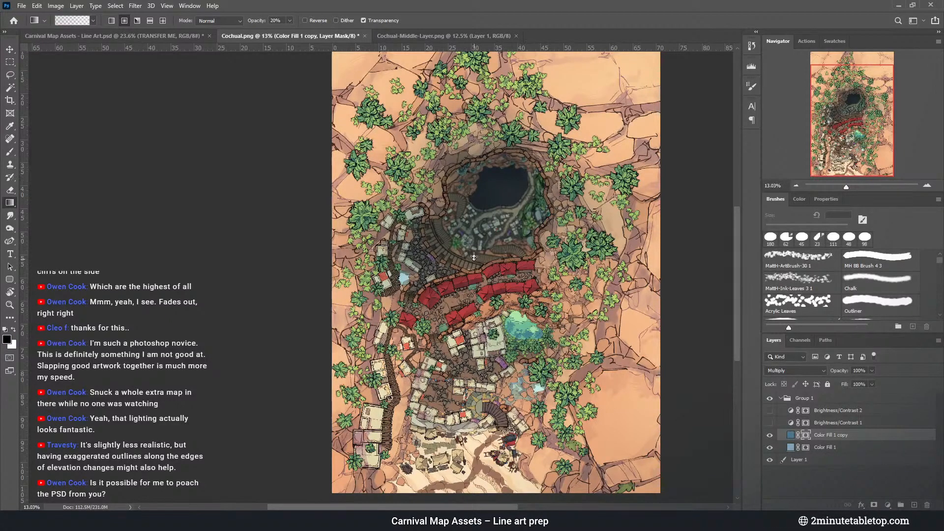
key(x)
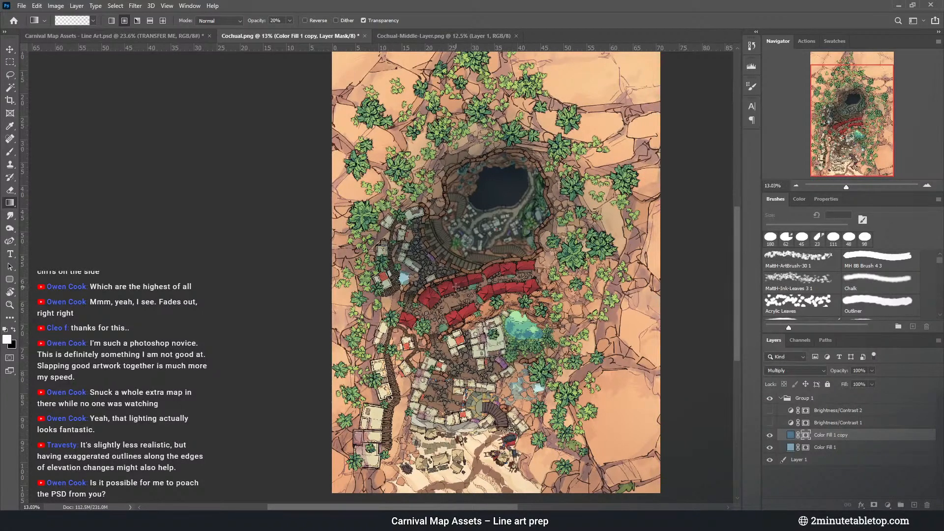
click(770, 436)
key(x)
Blend the Color Fill 1 mask over the lower town using white and black radial gradients at 20% opacity
click(811, 448)
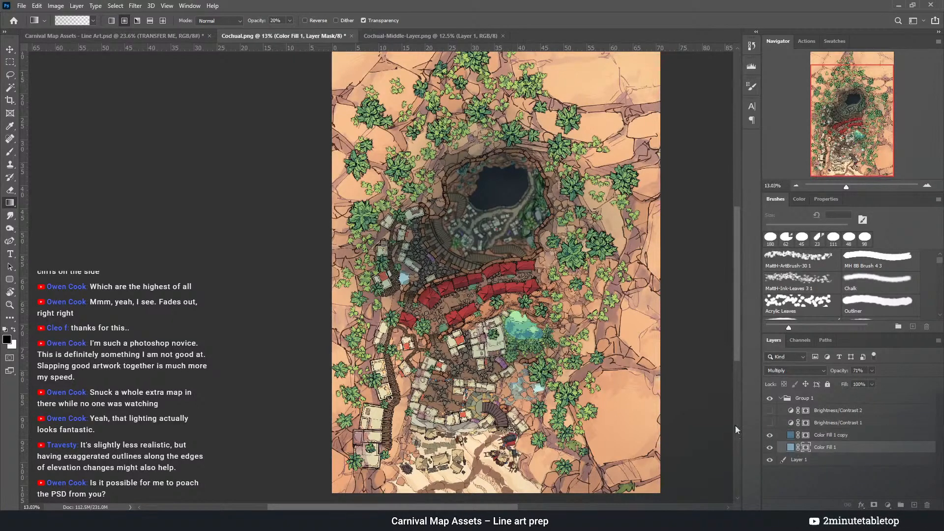
key(x)
drag(451, 397, 527, 289)
key(x)
drag(462, 389, 527, 330)
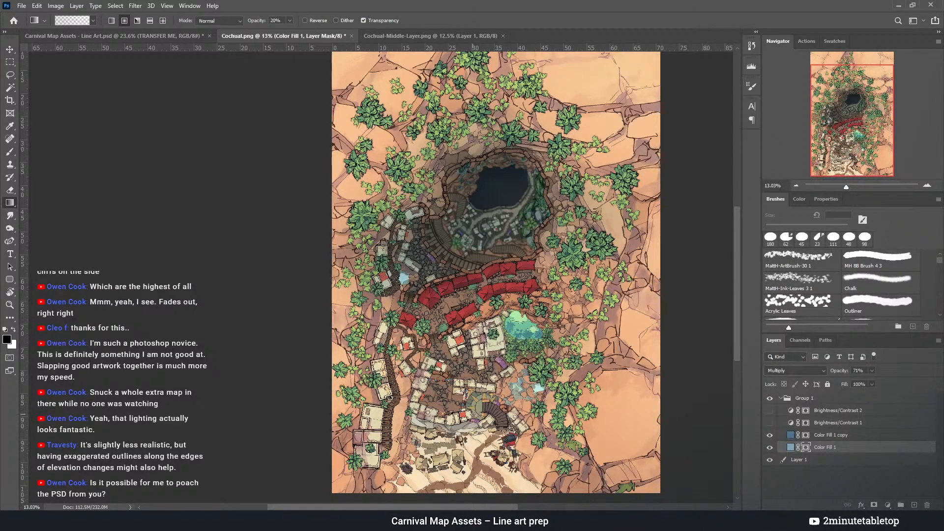
key(x)
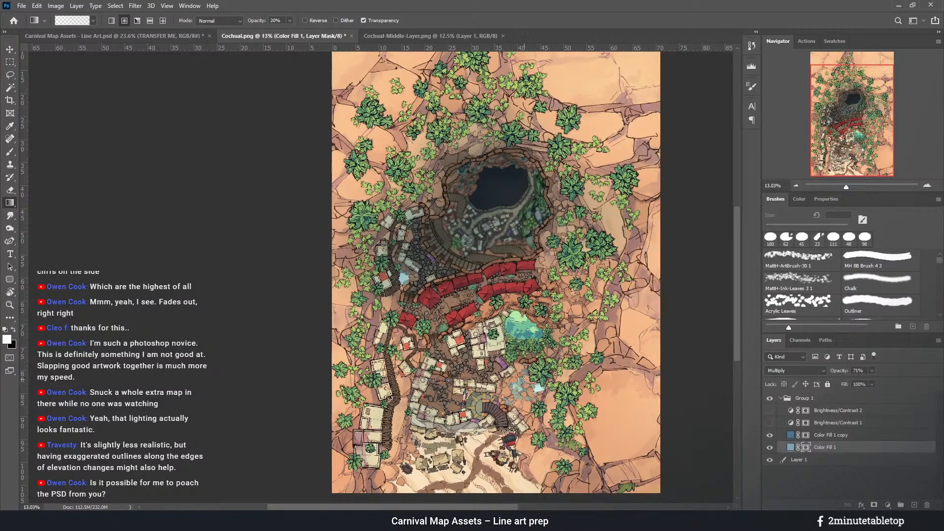
scroll(503, 298, down, 2)
key(x)
scroll(487, 304, up, 2)
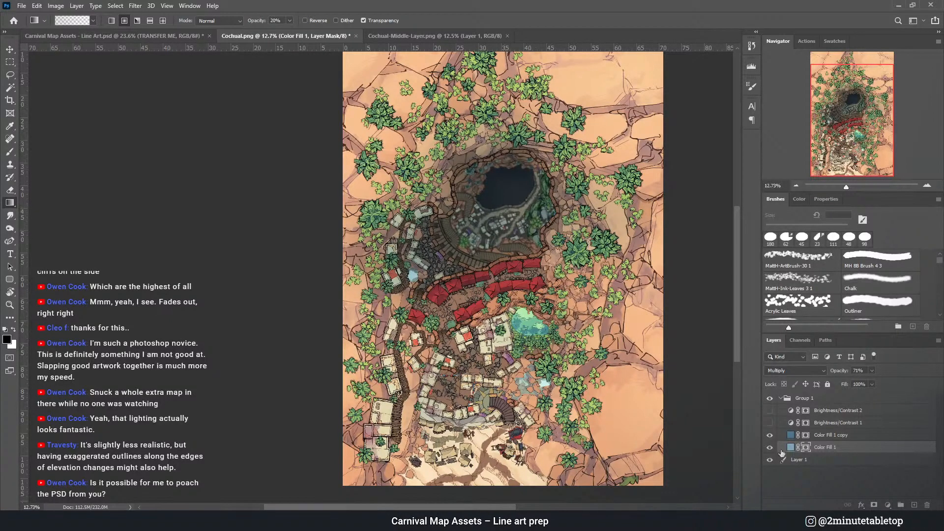
Apply a black 20% opacity radial gradient to the Color Fill 1 copy mask around the red roofs
click(805, 435)
scroll(545, 181, up, 2)
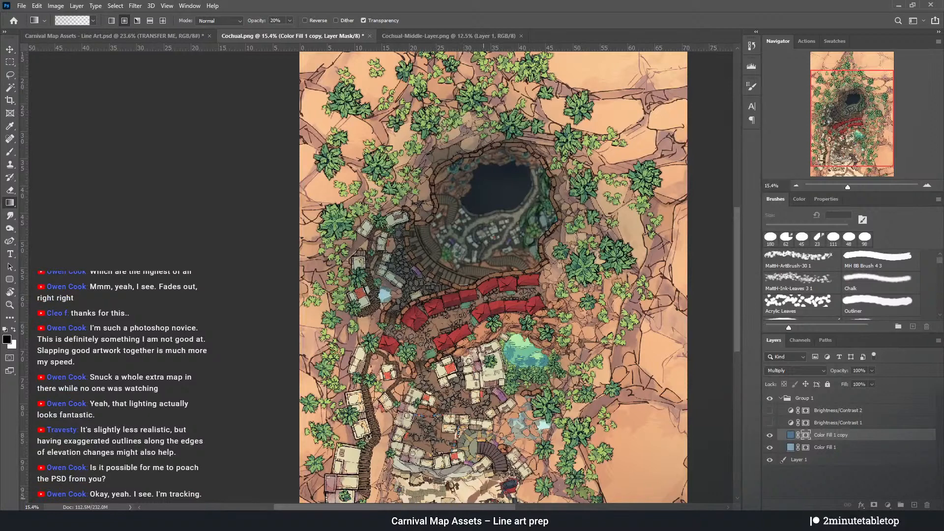
scroll(473, 298, down, 2)
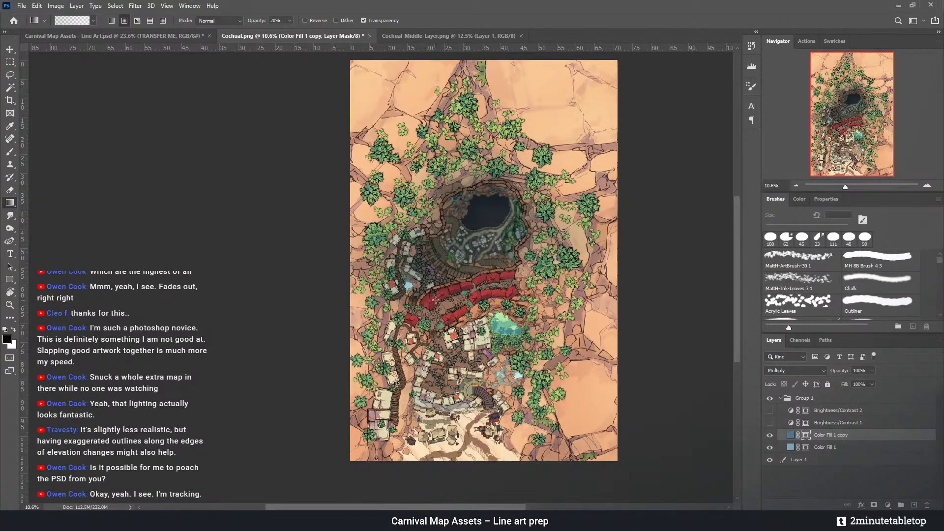
drag(455, 294, 468, 284)
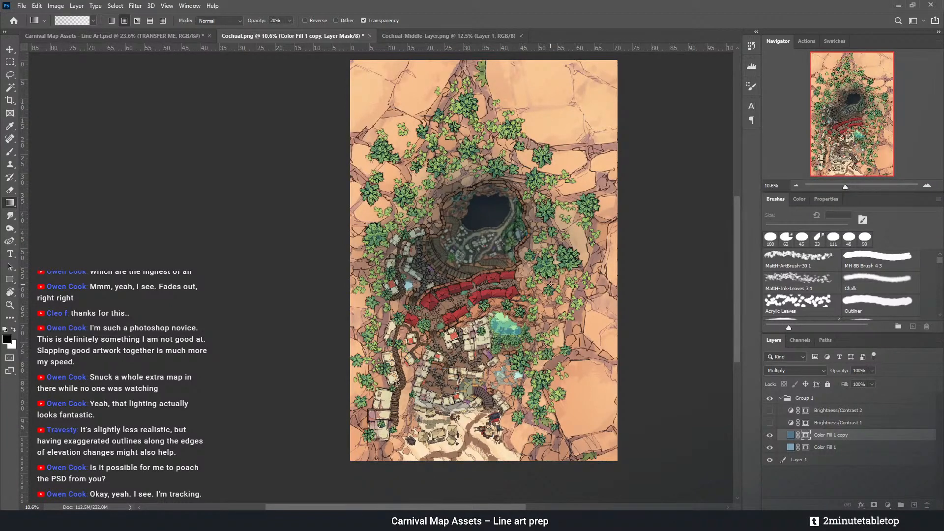
scroll(549, 283, up, 3)
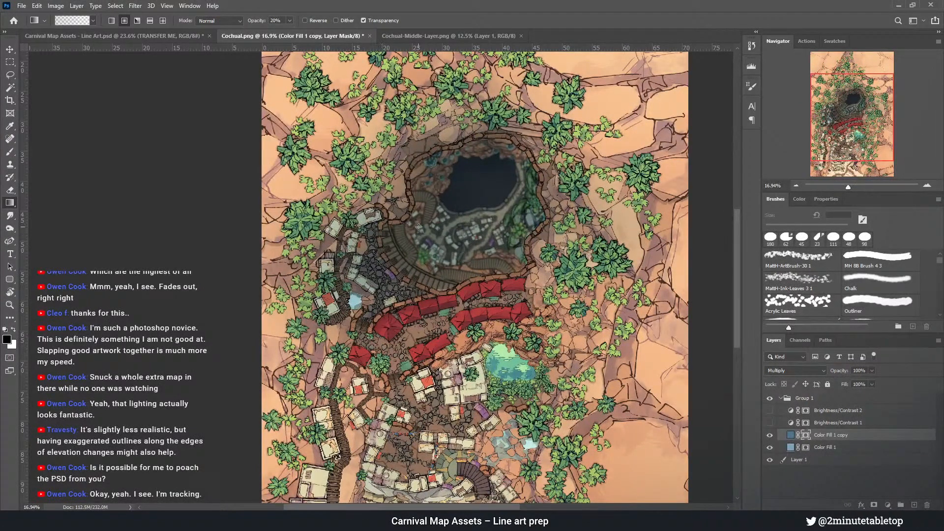
scroll(382, 338, down, 1)
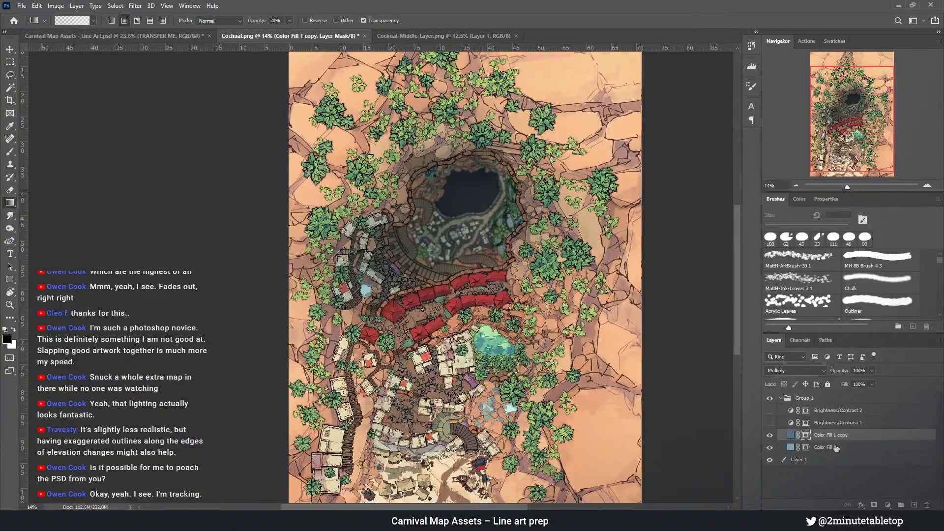
Compare the map's shading with Color Fill 1 copy, Color Fill 1 and the whole of Group 1 shown and hidden
click(769, 436)
click(770, 436)
click(770, 448)
click(770, 448)
click(770, 447)
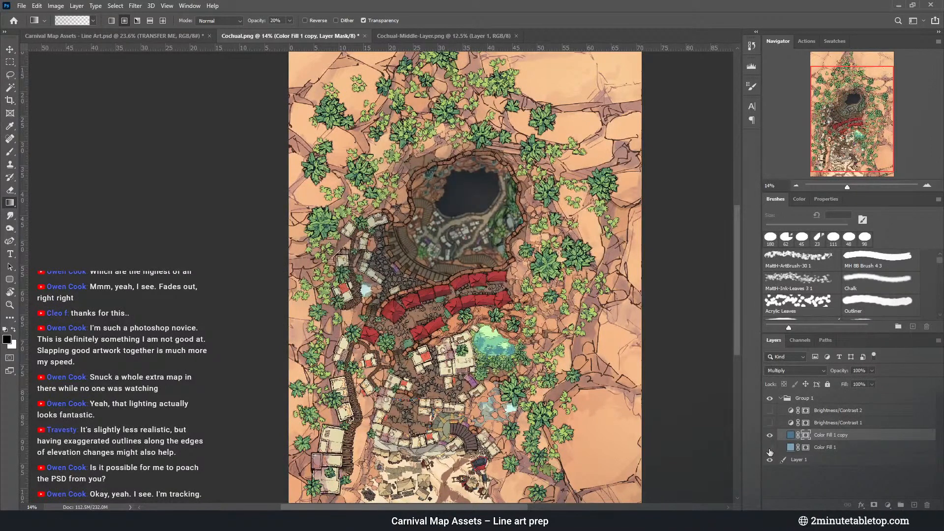
click(770, 448)
click(769, 398)
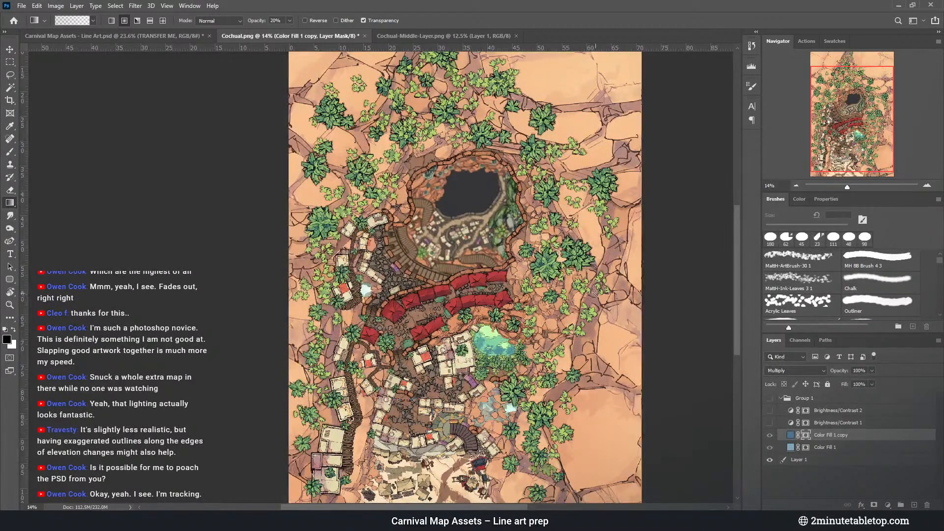
scroll(787, 399, down, 1)
click(769, 400)
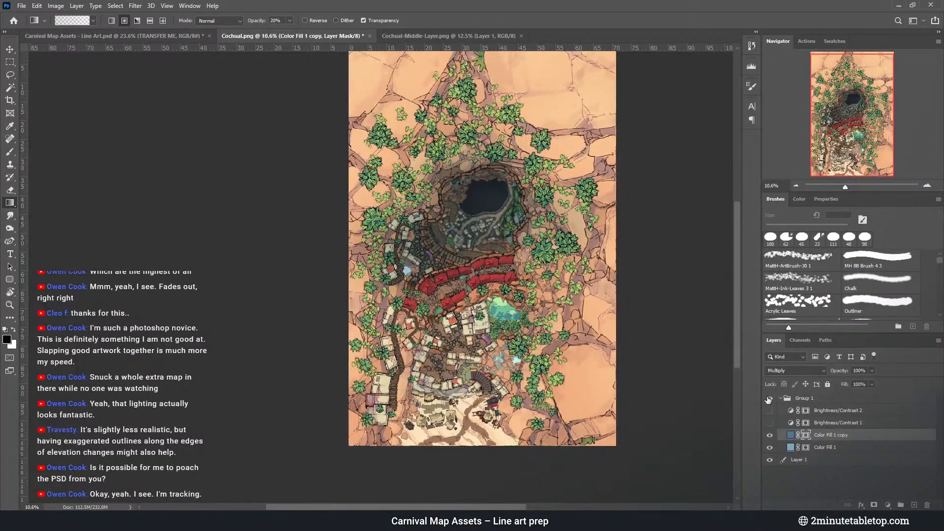
click(769, 399)
click(769, 399)
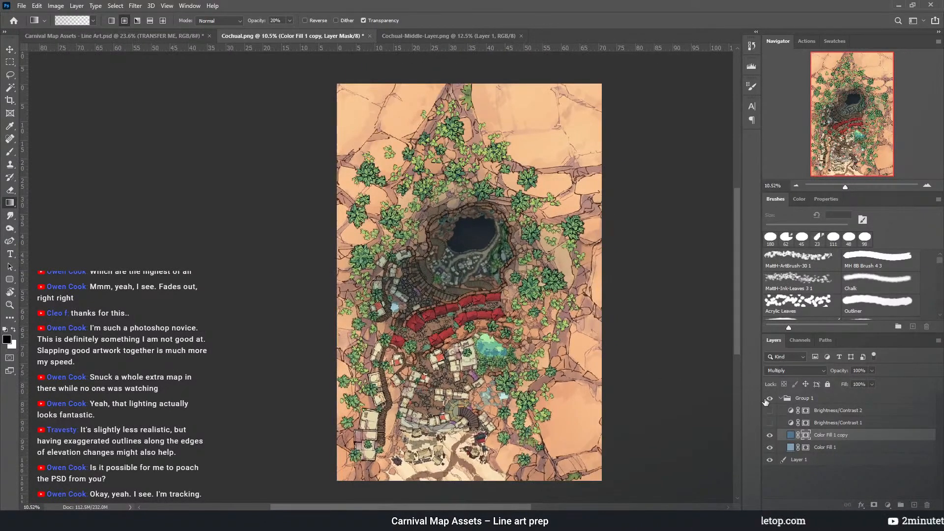
click(769, 399)
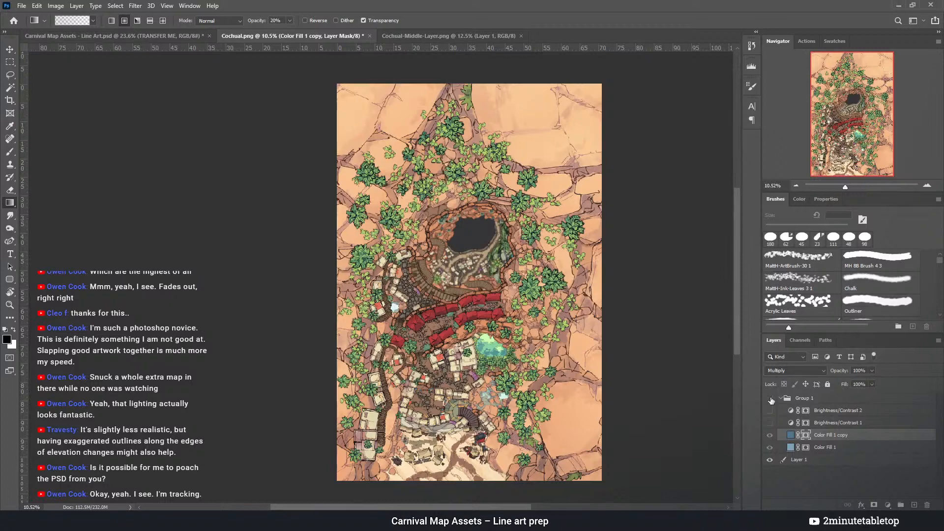
click(770, 399)
Change the Color Fill 1 copy layer's fill to a deeper blue and check it with Color Fill 1 shown and hidden
click(825, 399)
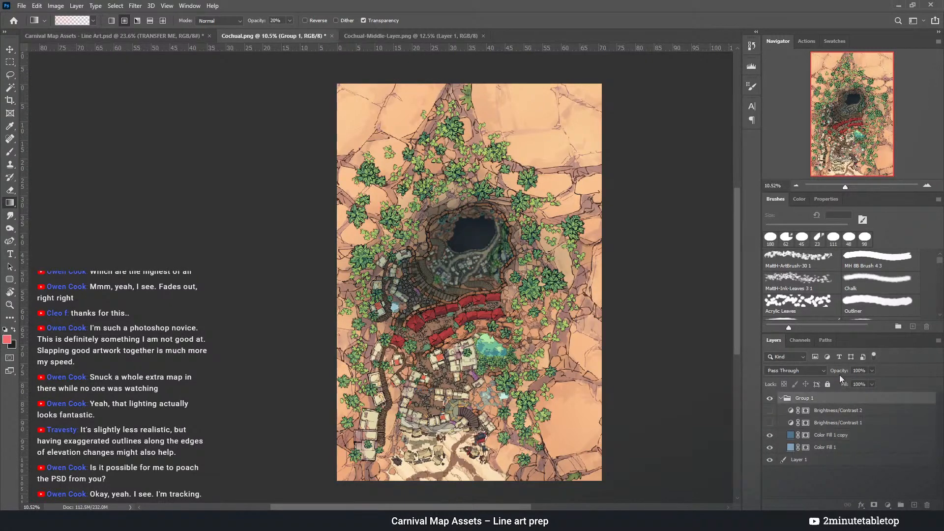
mouse_move(841, 373)
mouse_down()
mouse_move(831, 375)
mouse_move(839, 376)
mouse_up()
double_click(790, 434)
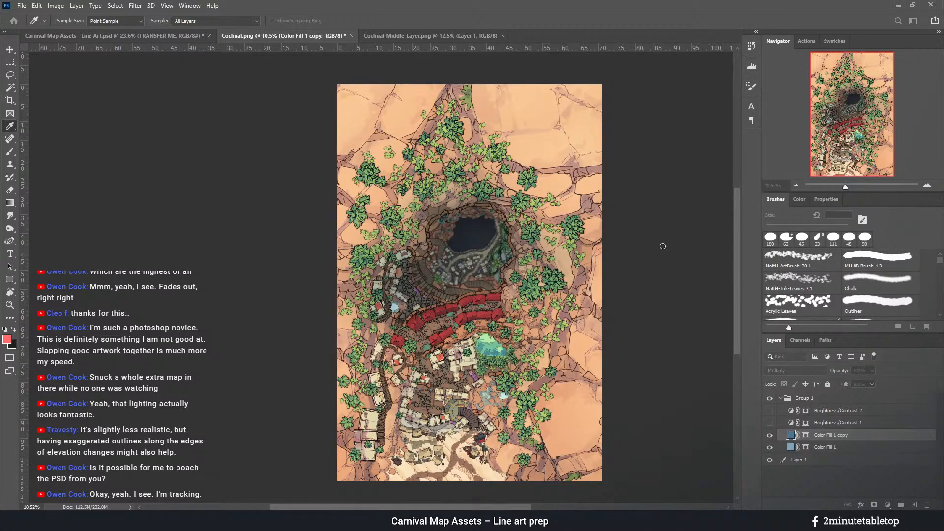
key(Return)
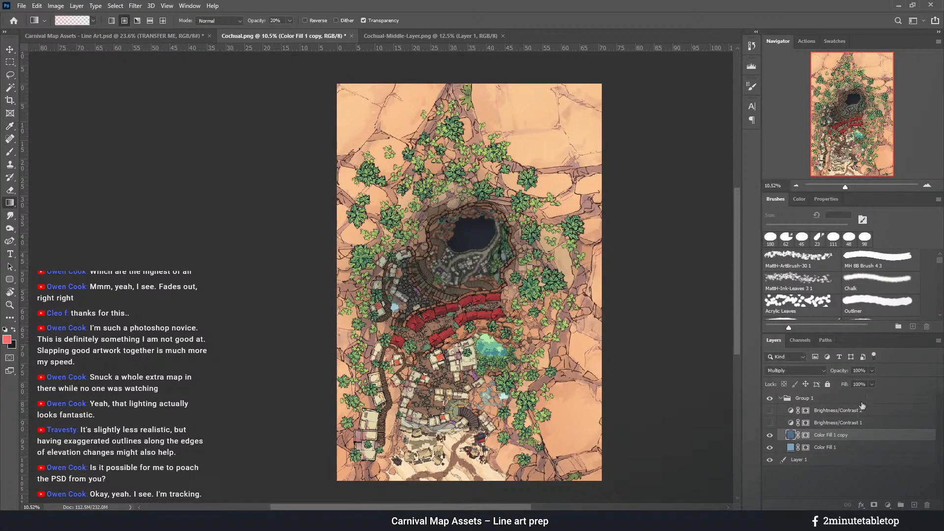
click(770, 448)
click(770, 448)
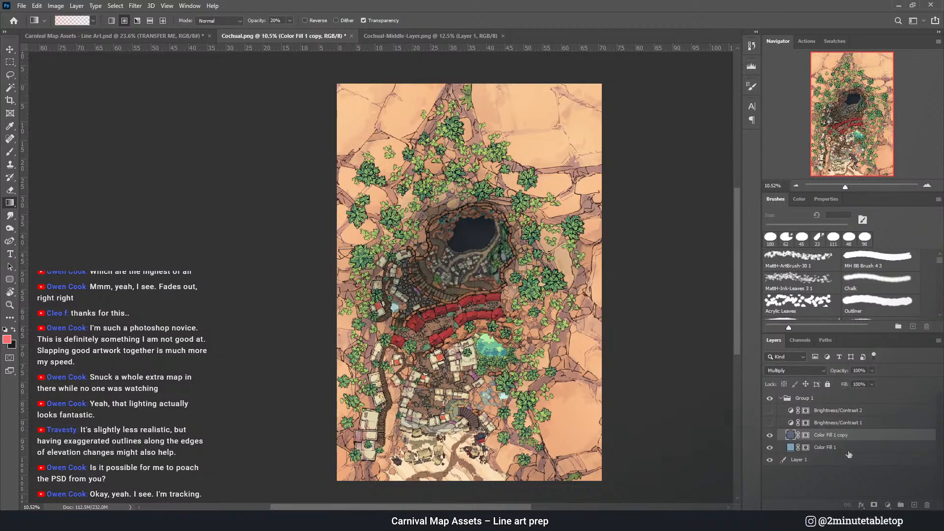
Compare the map's depth shading with Group 1 shown and hidden at several magnifications, and inspect the crater closely
click(772, 448)
click(770, 401)
click(770, 400)
click(770, 401)
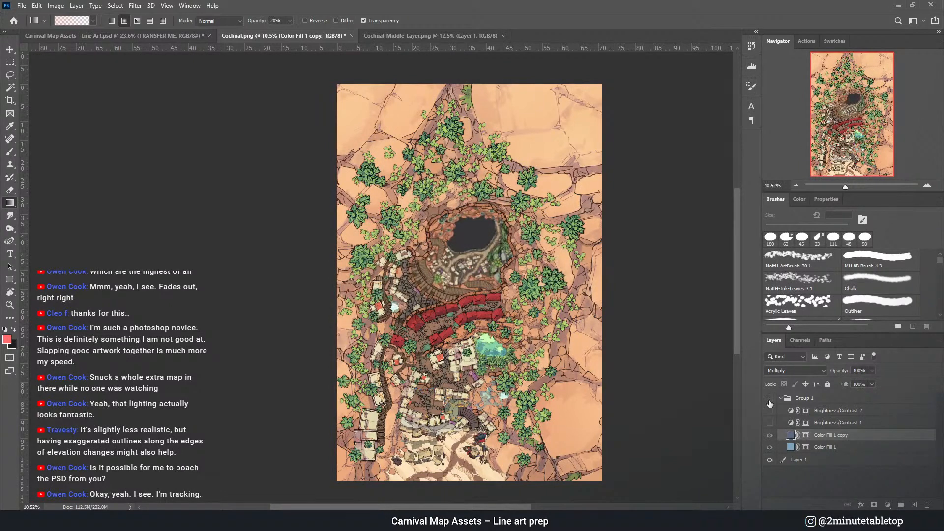
click(770, 401)
scroll(474, 292, down, 3)
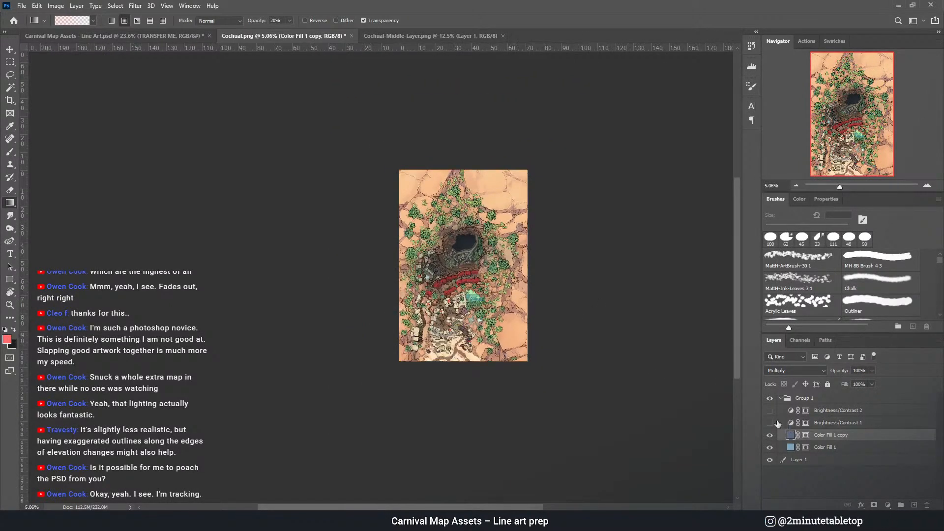
click(769, 401)
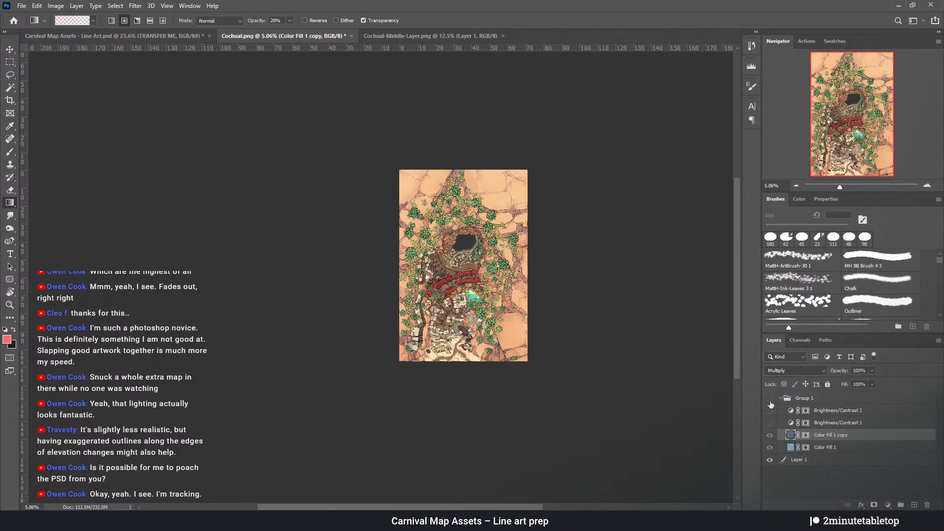
click(770, 400)
scroll(461, 253, up, 5)
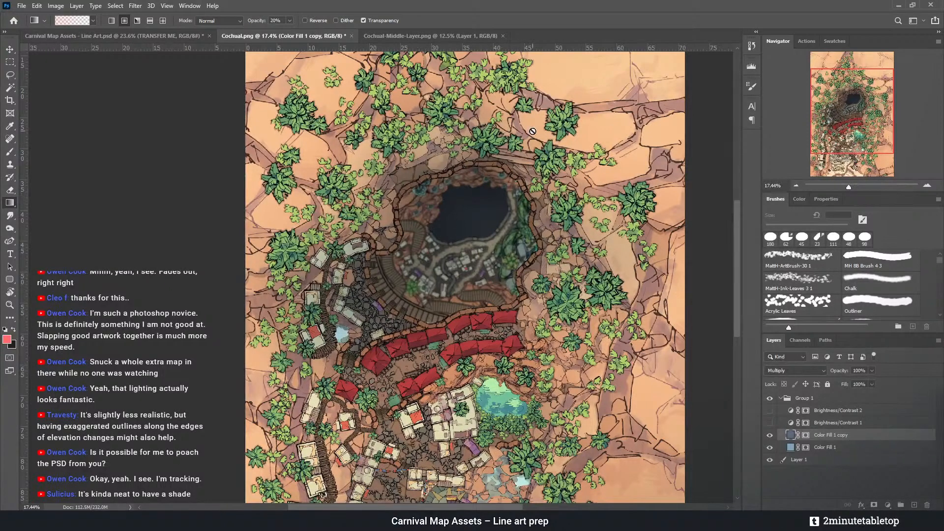
scroll(437, 234, up, 2)
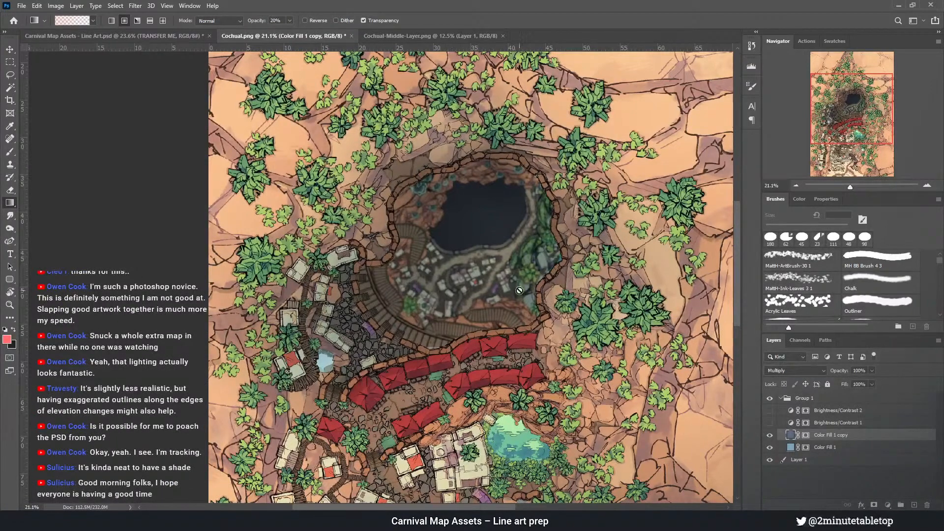
Delete the Layer 1 artwork from the Cochual map and close Cochual-Middle-Layer.png
key(ctrl+minus)
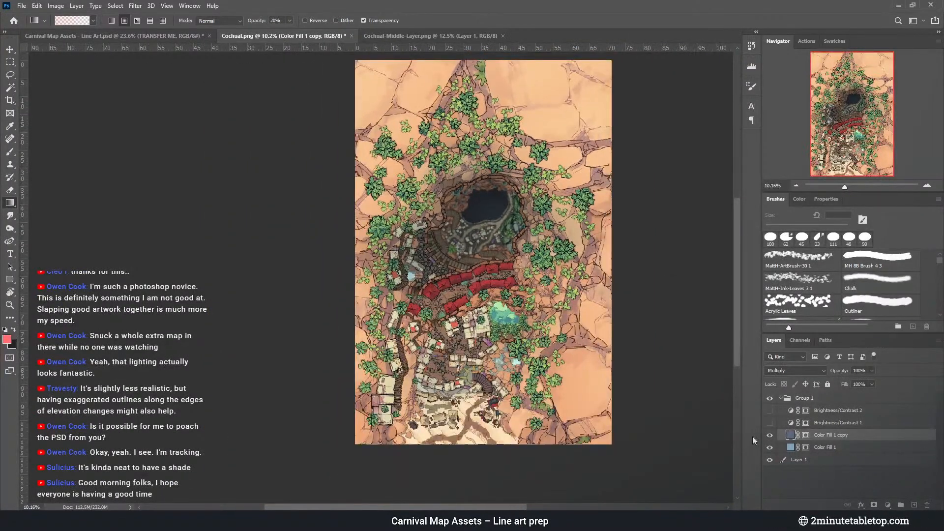
click(795, 462)
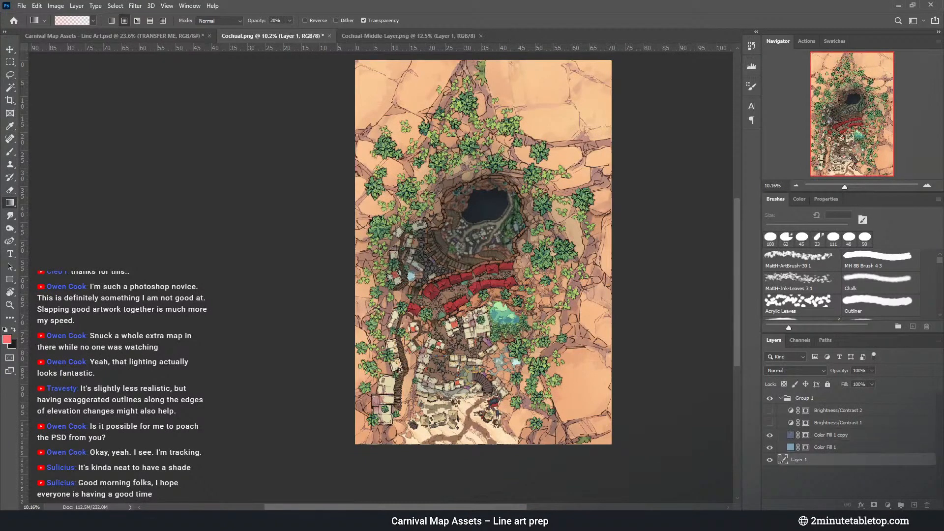
click(926, 505)
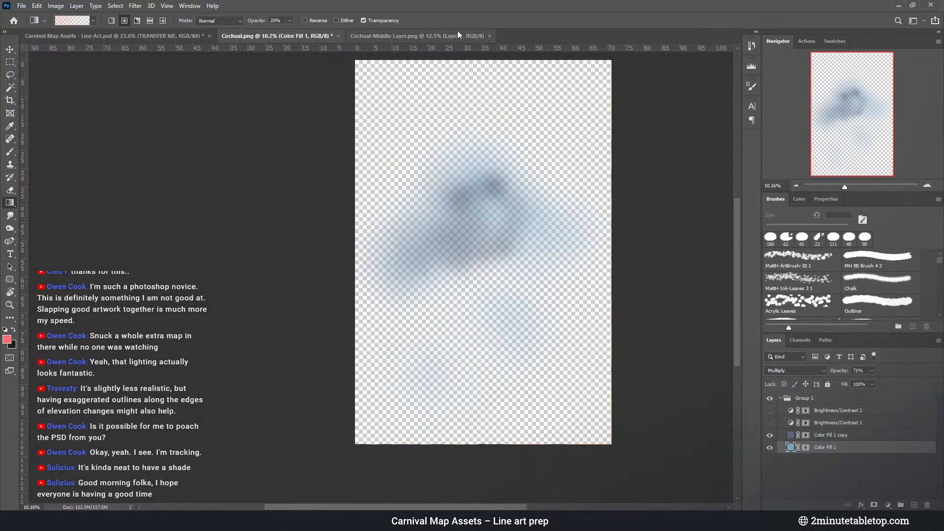
click(489, 36)
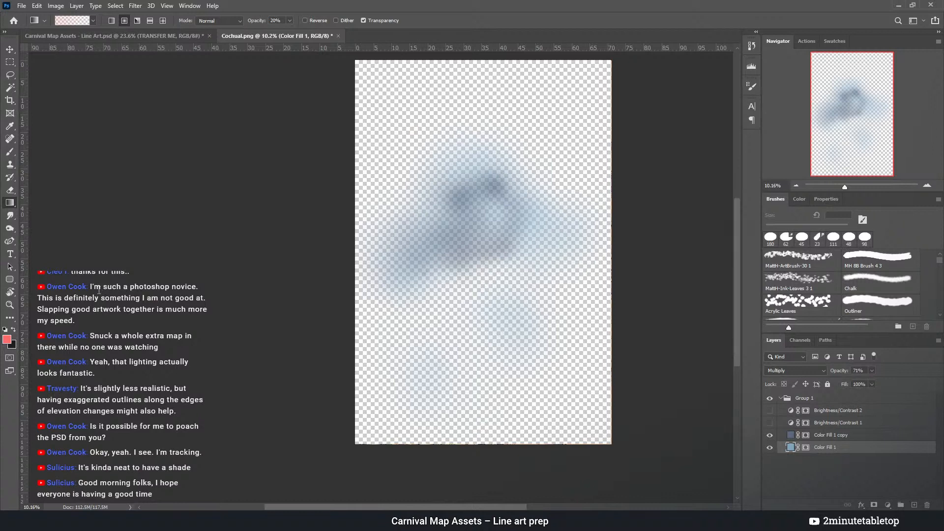
Save the remaining shading layers as Cochual edit.psd and close the document
drag(153, 311, 152, 311)
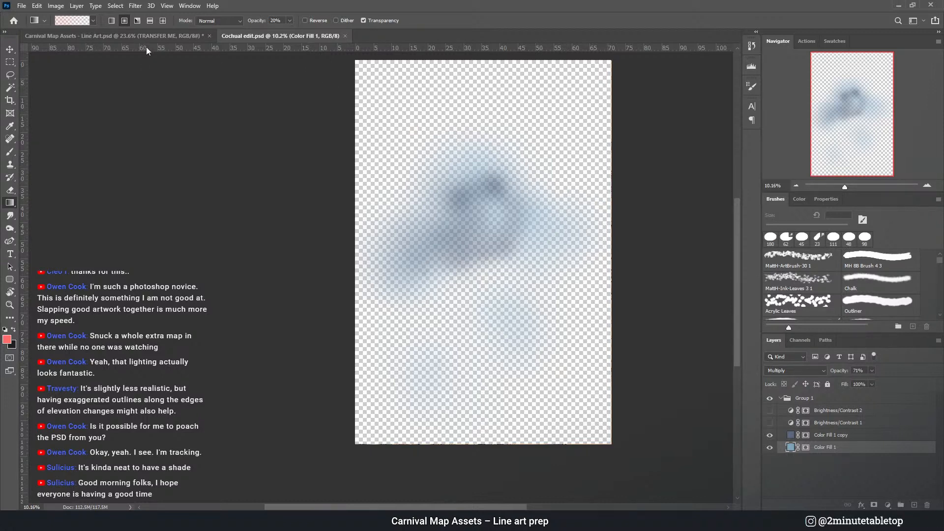
scroll(540, 189, up, 1)
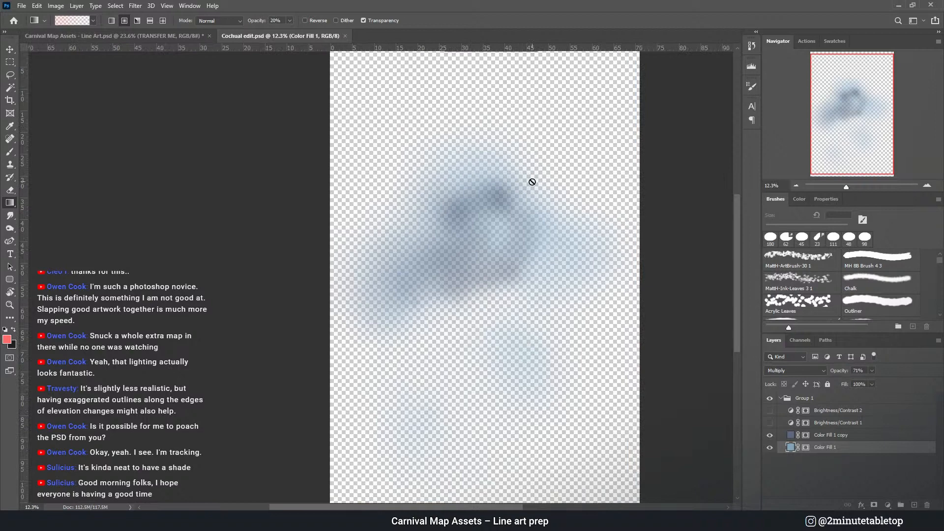
click(346, 36)
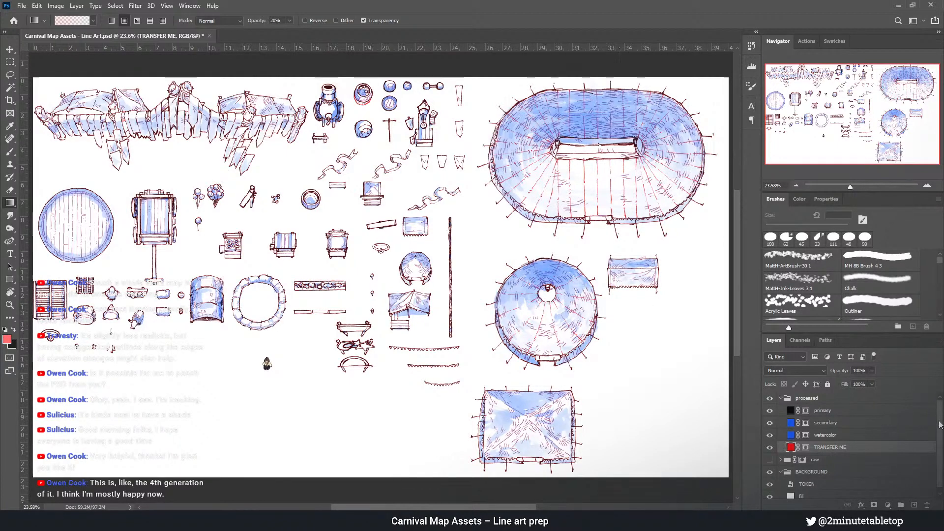
Check the carnival asset sheet with the TRANSFER ME layer hidden and shown
scroll(770, 445, down, 1)
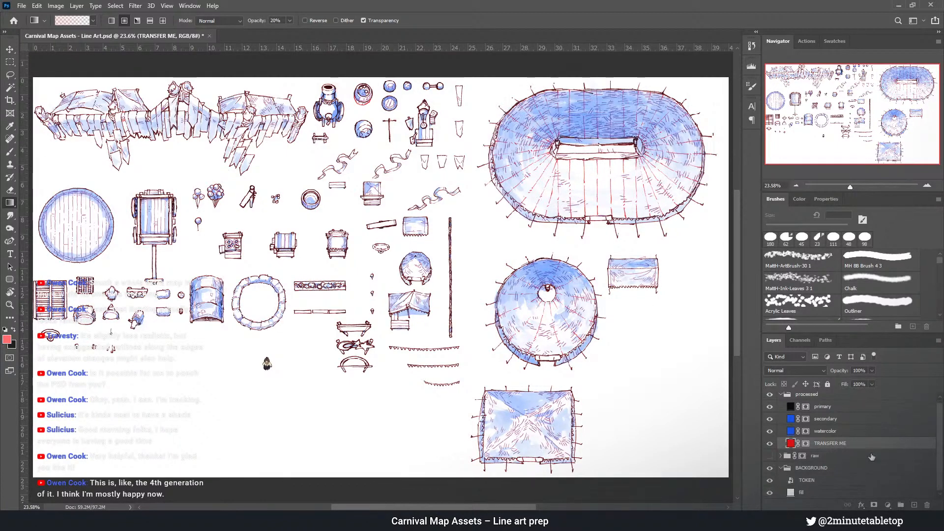
click(769, 443)
click(770, 443)
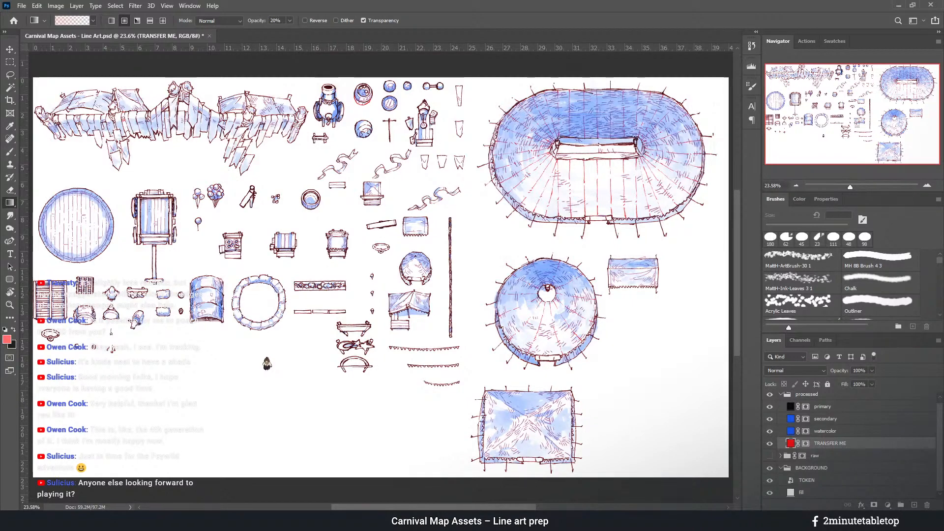
Inspect the line art in Circus Tent - Flats.psd with the road layer hidden and the grid shown briefly, and close the file
scroll(601, 365, down, 2)
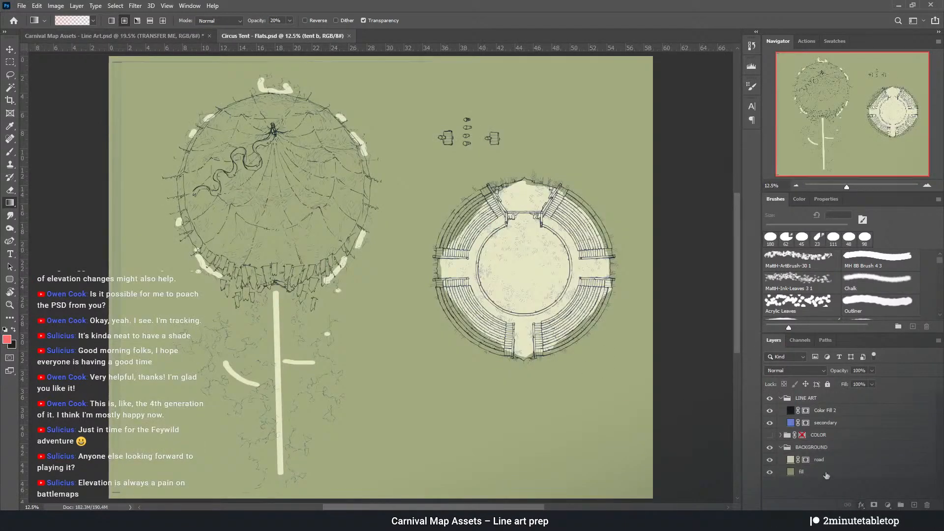
click(770, 459)
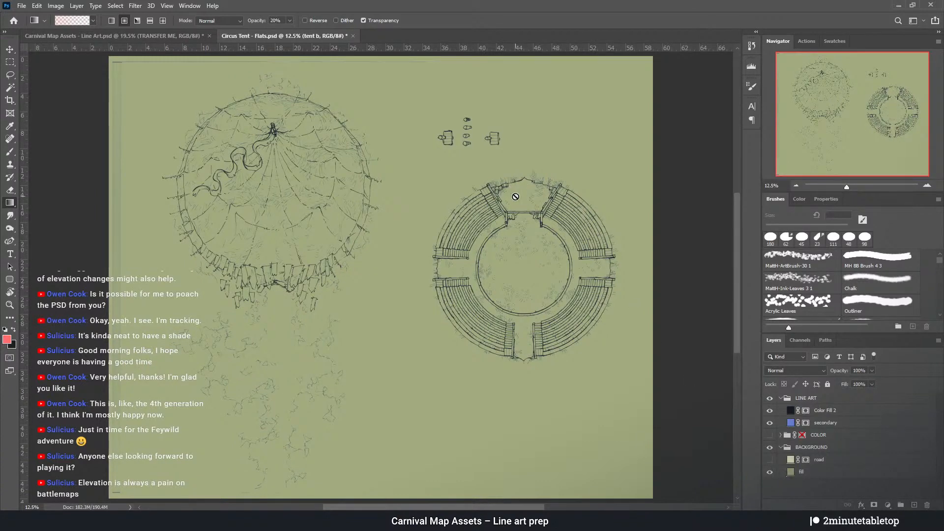
scroll(226, 153, up, 3)
scroll(423, 102, down, 1)
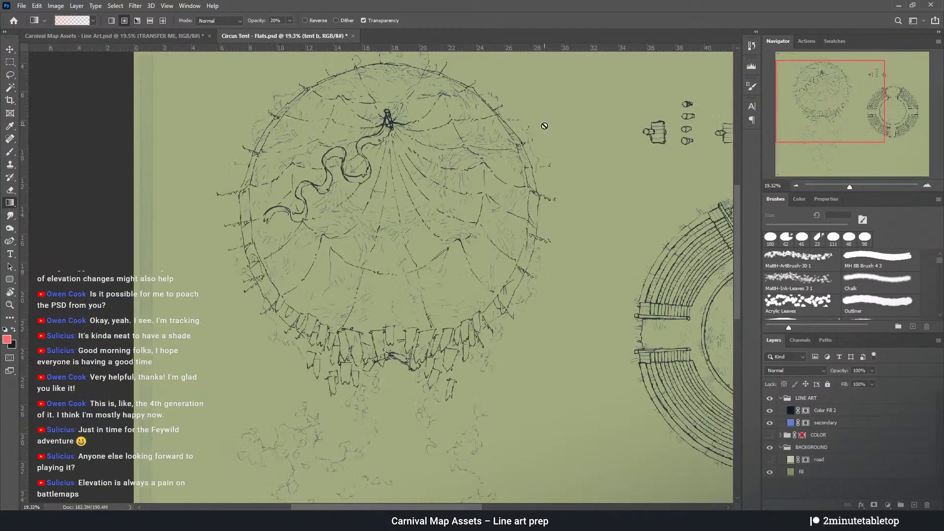
key(ctrl+apostrophe)
key(ctrl+apostrophe)
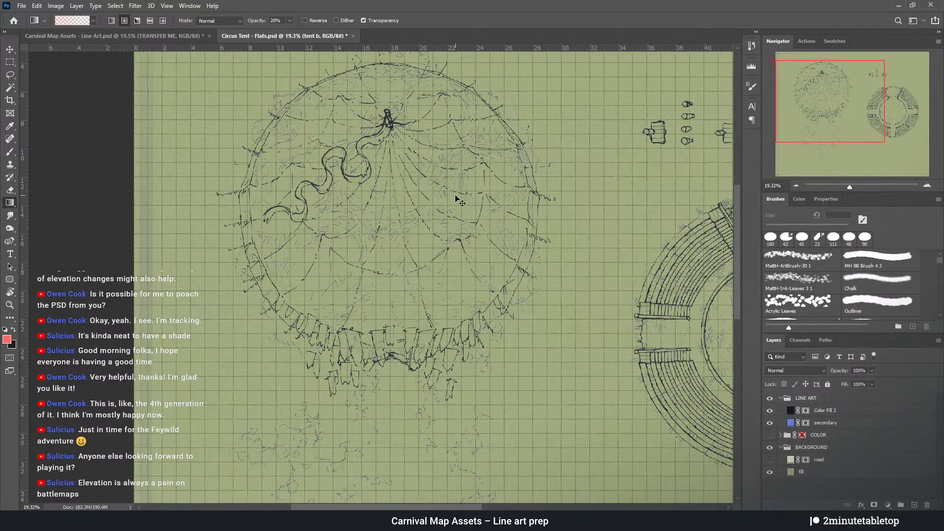
scroll(455, 196, down, 3)
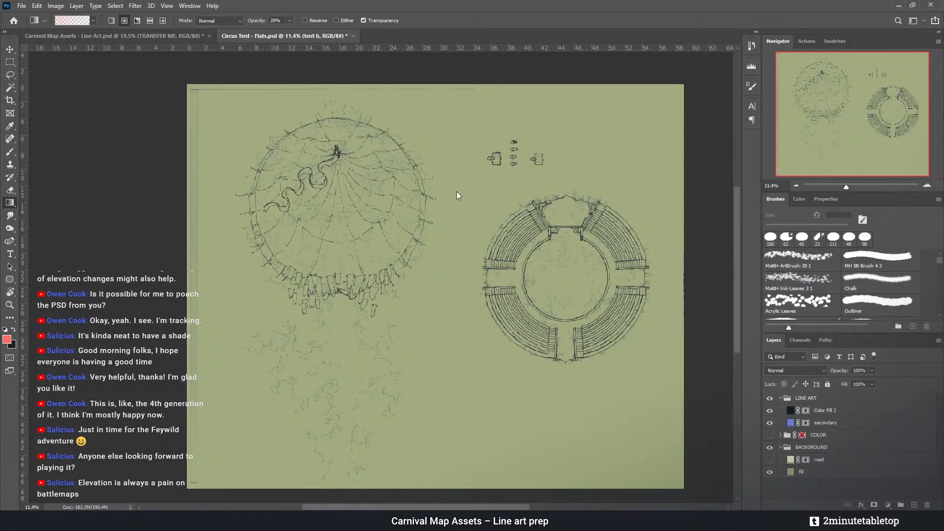
key(ctrl+w)
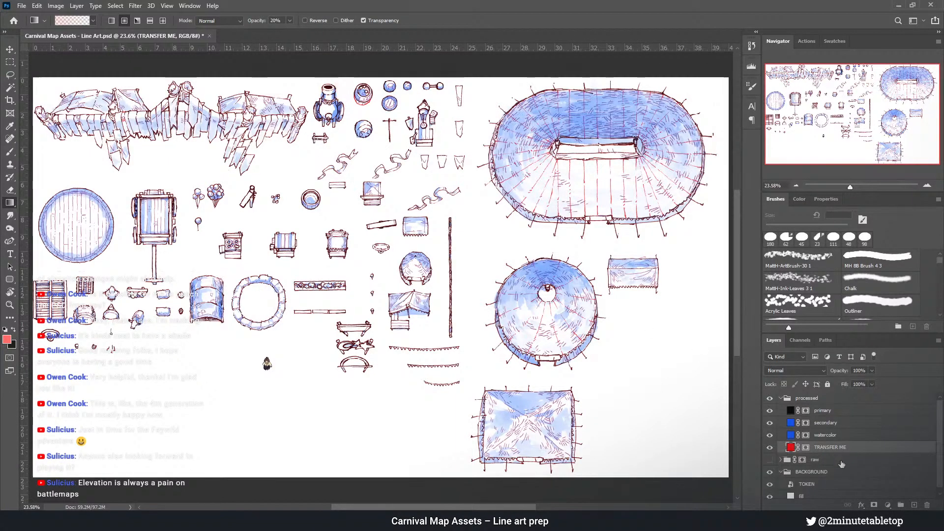
Compare the oval tent's seam lines and the rest of the sheet with the TRANSFER ME layer shown and hidden
scroll(841, 464, down, 1)
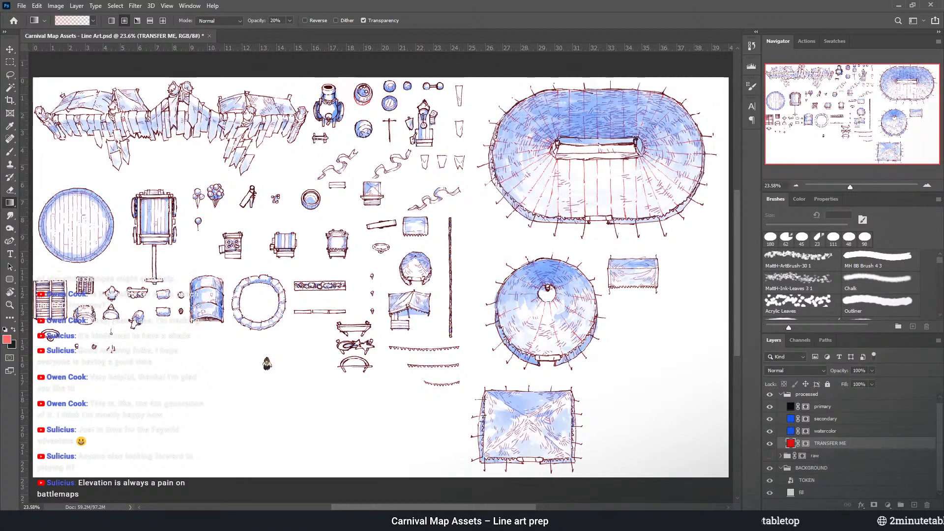
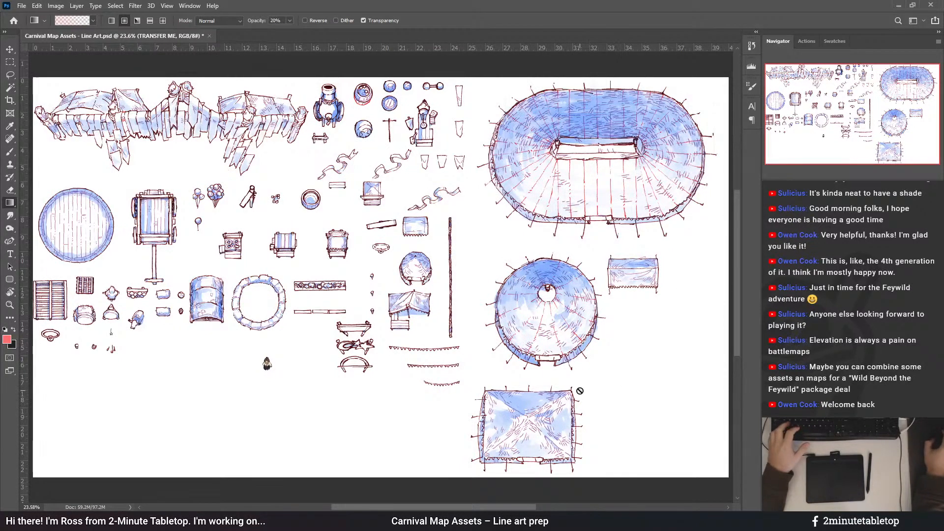
scroll(571, 226, up, 5)
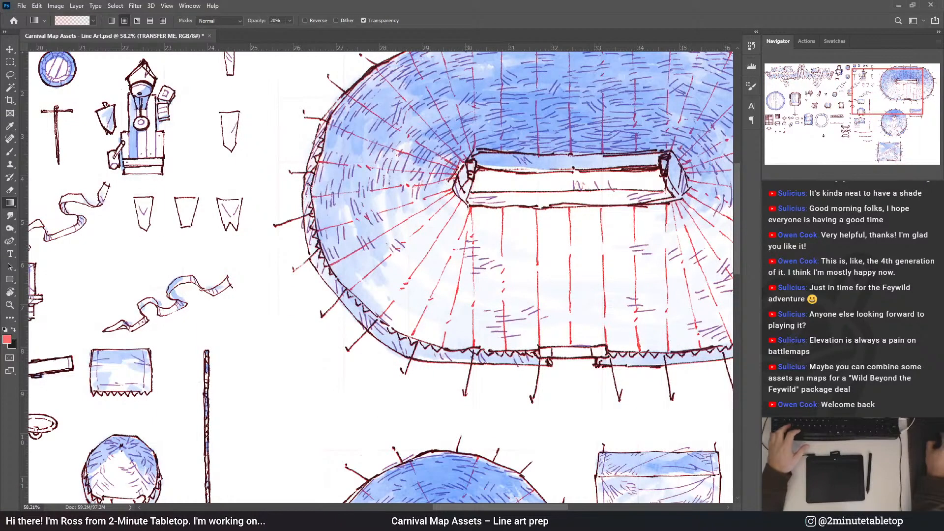
key(ctrl+comma)
key(ctrl+comma)
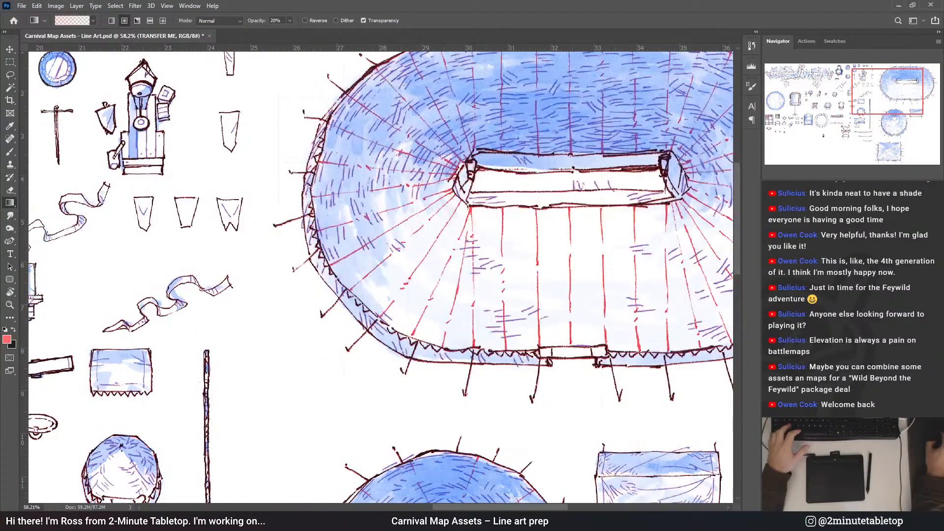
key(ctrl+comma)
key(ctrl+comma)
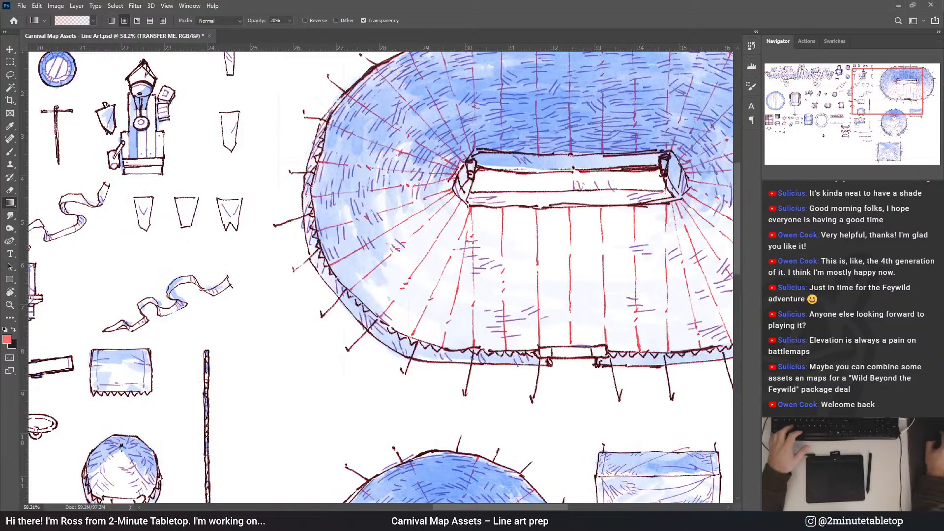
scroll(600, 283, down, 6)
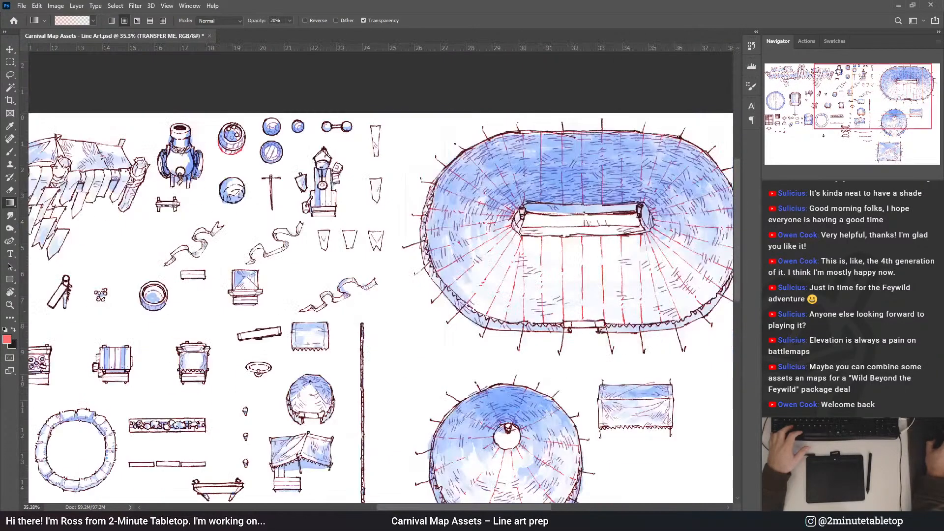
key(ctrl+comma)
key(ctrl+comma)
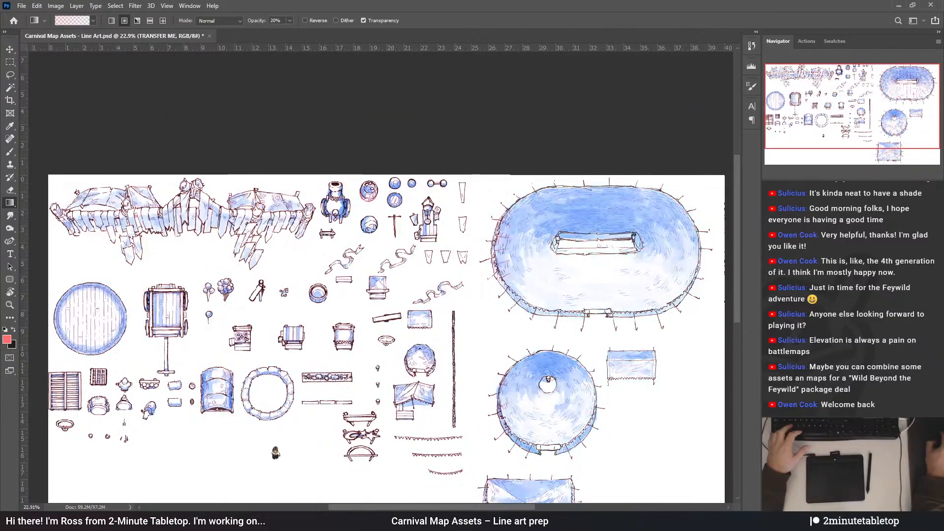
scroll(600, 283, down, 2)
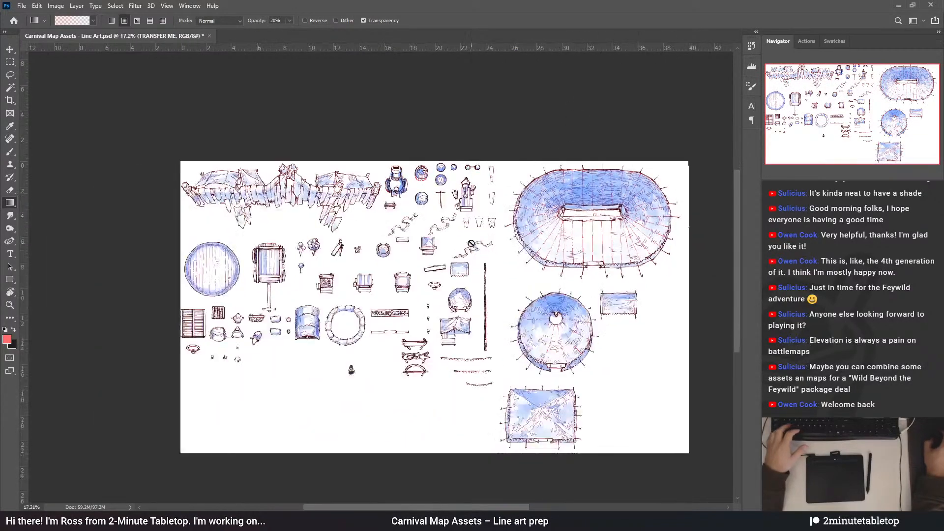
Examine the red TRANSFER ME strokes up close on the cannon, the barrel and the carnival entrance facade
scroll(333, 186, up, 8)
scroll(430, 193, up, 1)
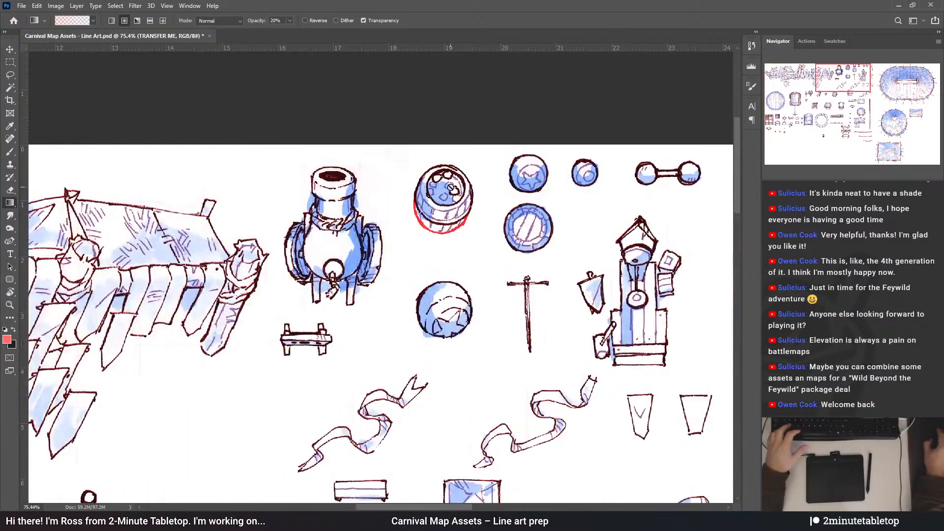
scroll(372, 111, down, 11)
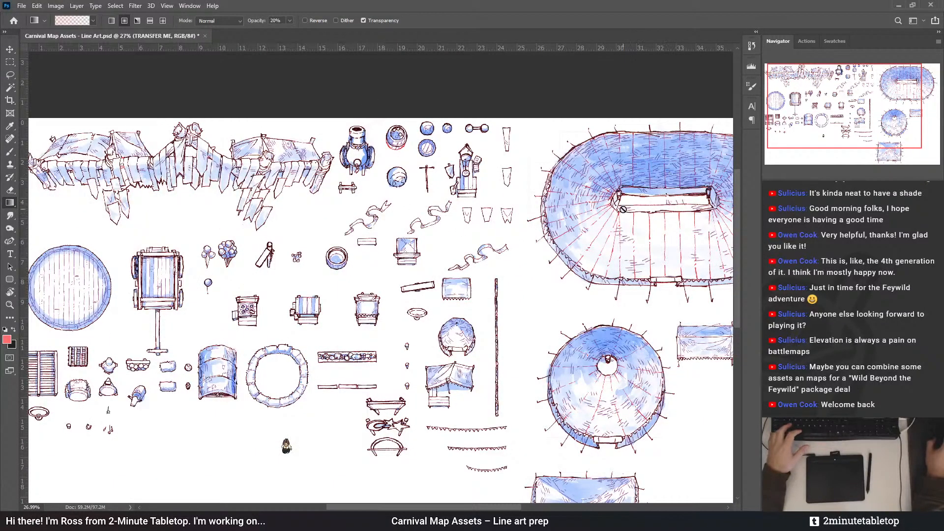
scroll(603, 138, down, 2)
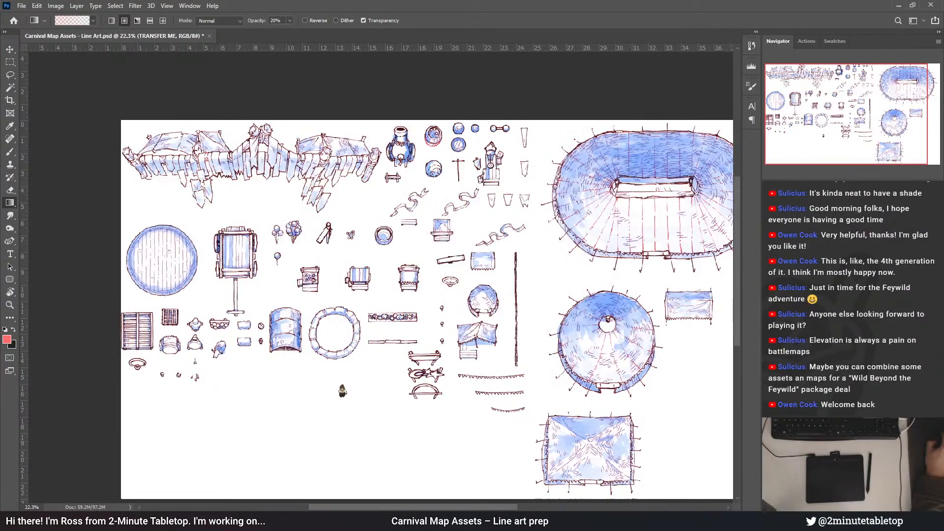
scroll(178, 117, up, 3)
scroll(204, 195, up, 5)
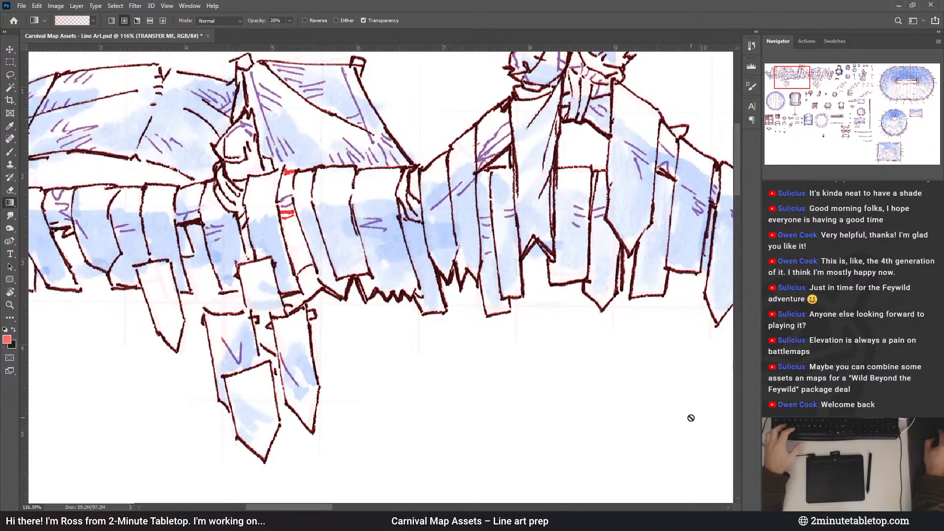
scroll(540, 393, down, 2)
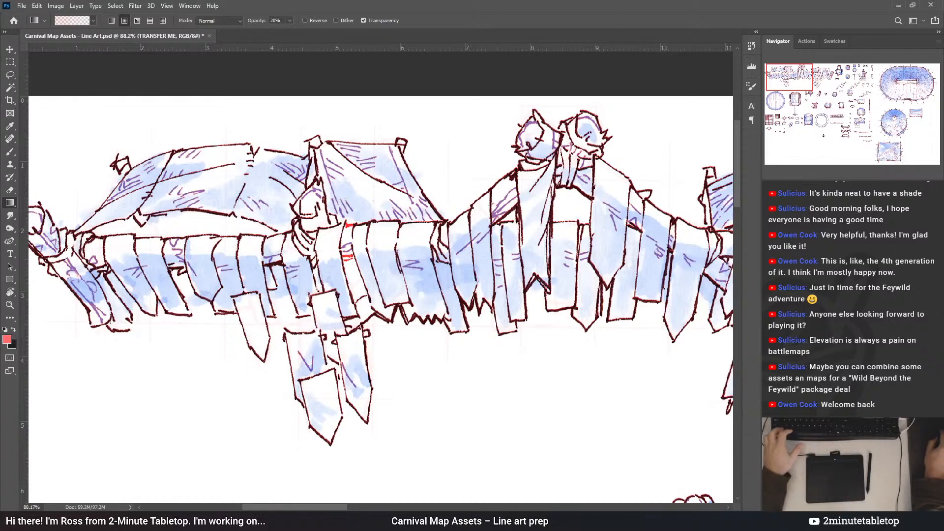
Fill the TRANSFER ME layer with the coral foreground colour and invert it to light blue
key(alt+BackSpace)
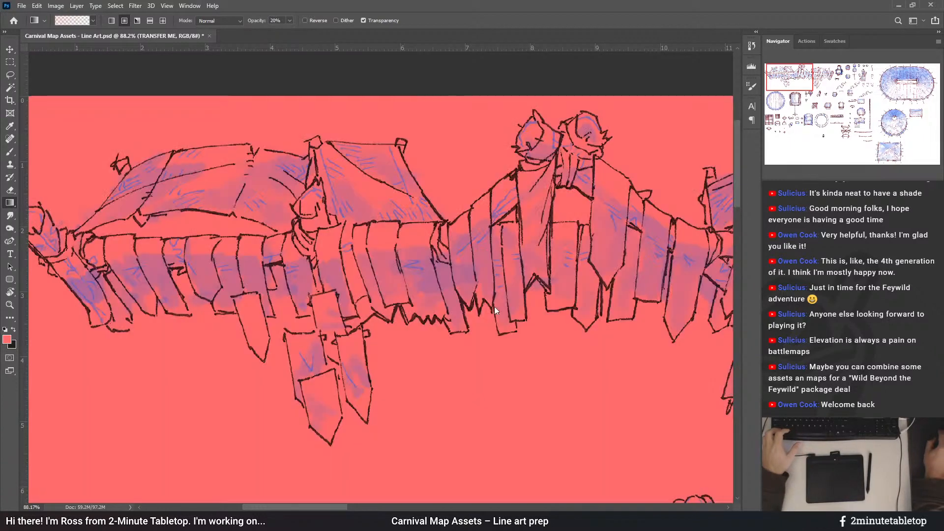
key(i)
key(ctrl+i)
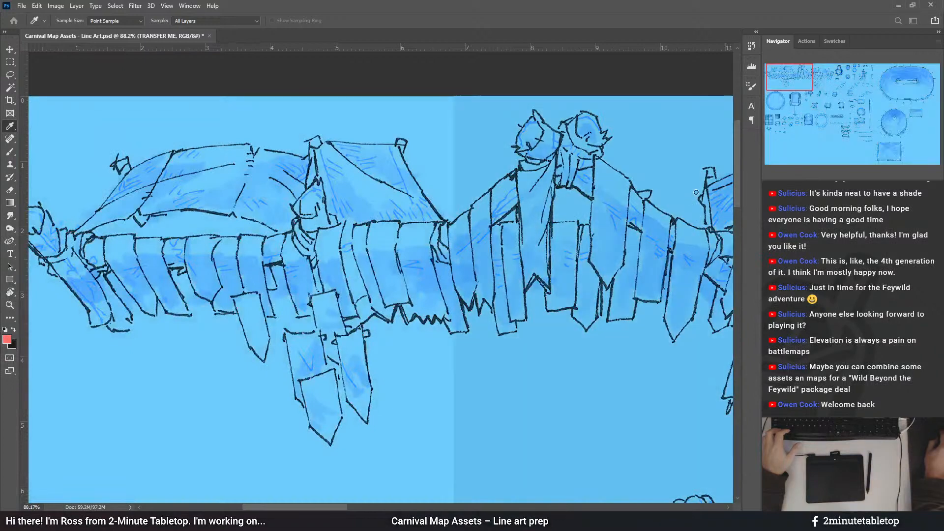
Add a light blue Color Fill layer over the sheet and invert its mask to black so the fill is hidden
key(g)
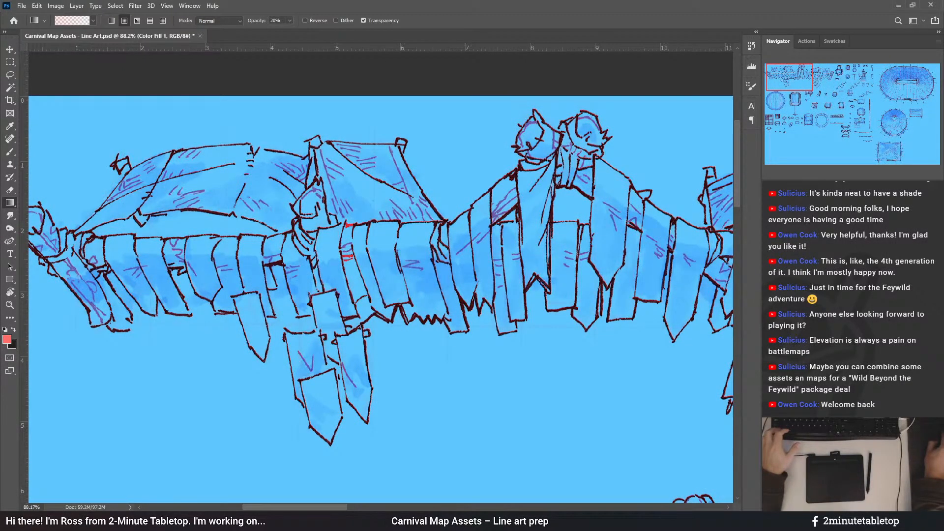
key(ctrl+backslash)
key(d)
key(ctrl+i)
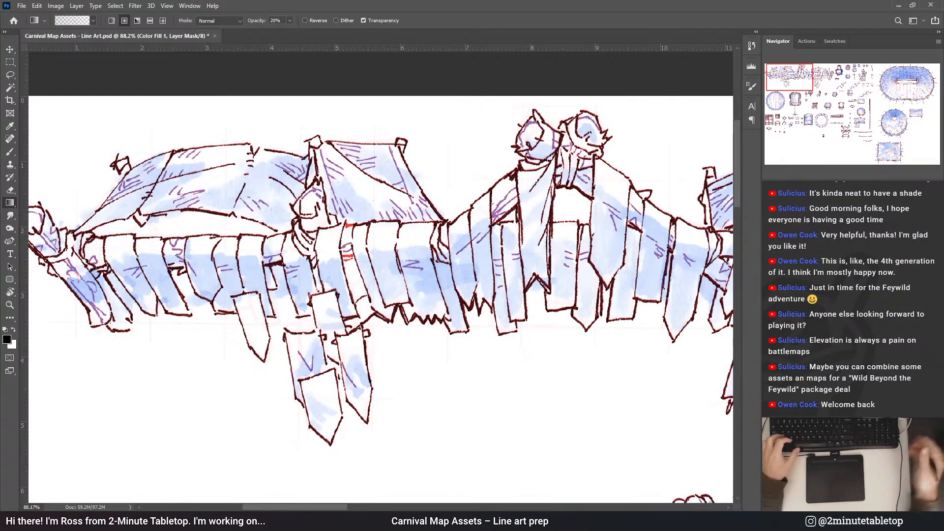
Paint the Color Fill mask white with a small brush over the two bright red marks on the entrance facade's middle planks
key(b)
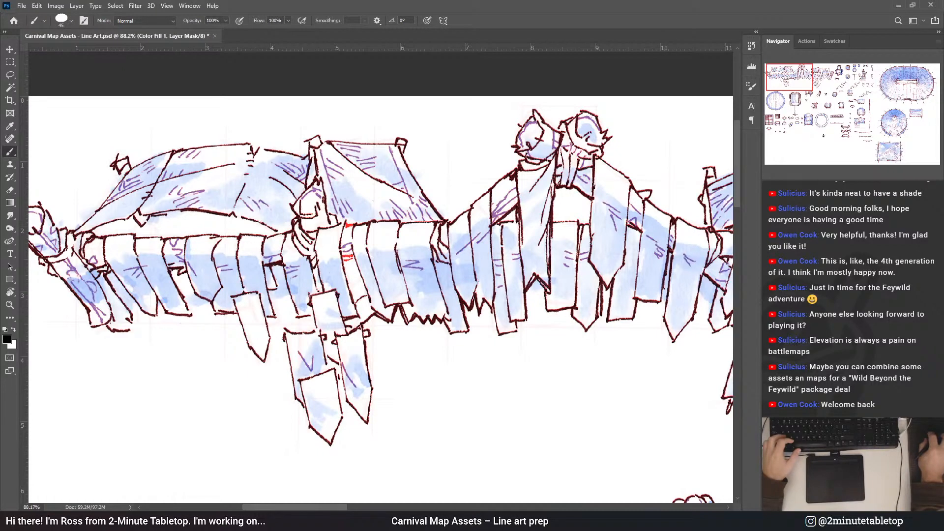
key(bracketleft)
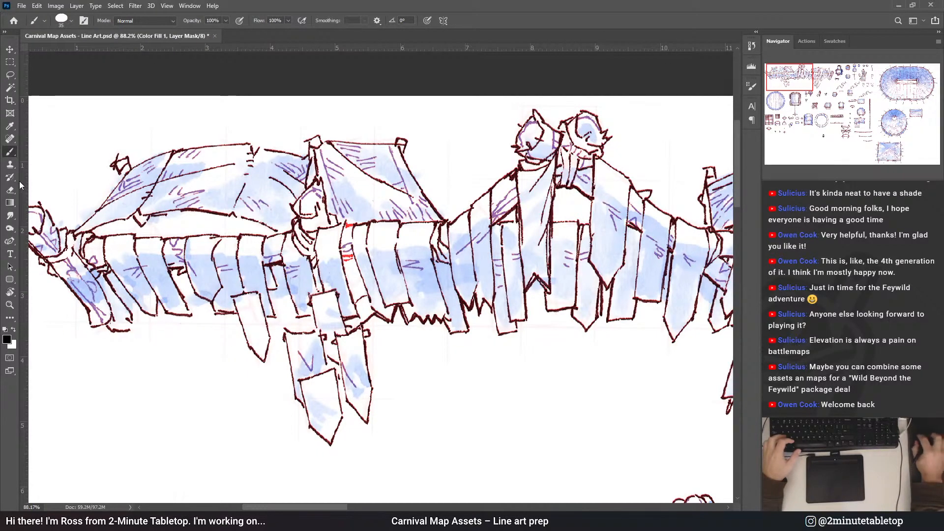
click(329, 239)
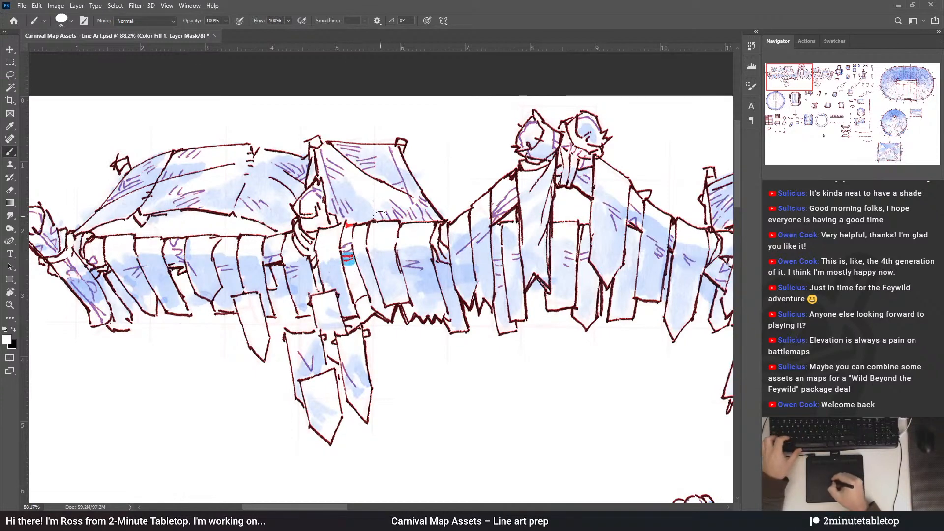
click(346, 257)
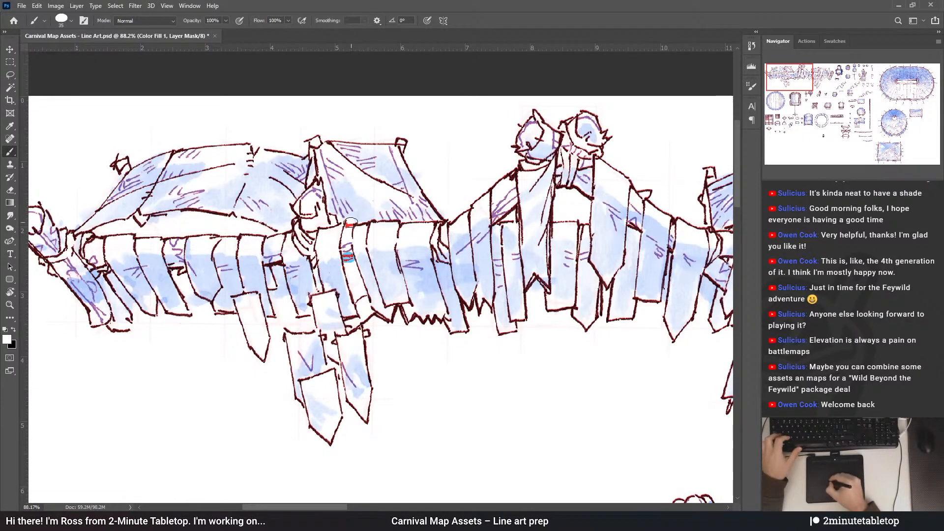
key(x)
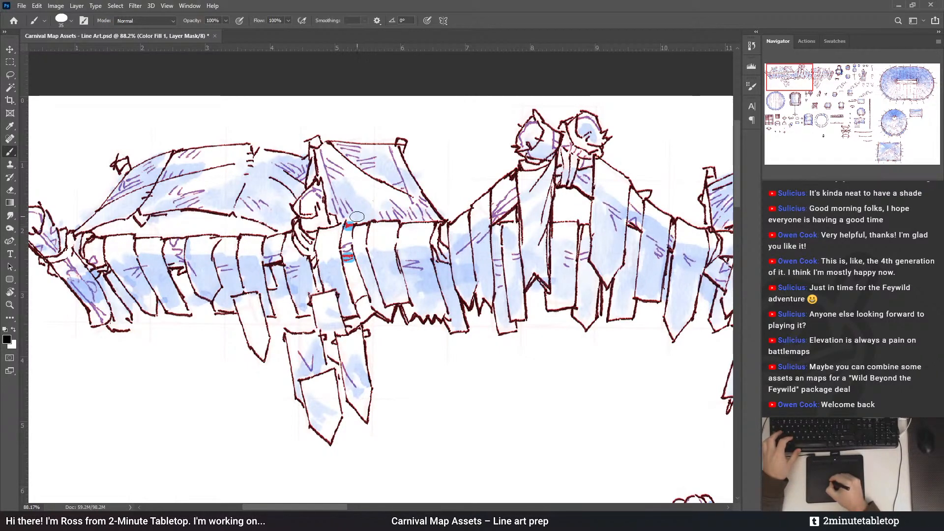
Compare the barrel beside the cannon with its red TRANSFER ME strokes hidden and shown
drag(636, 278, 171, 327)
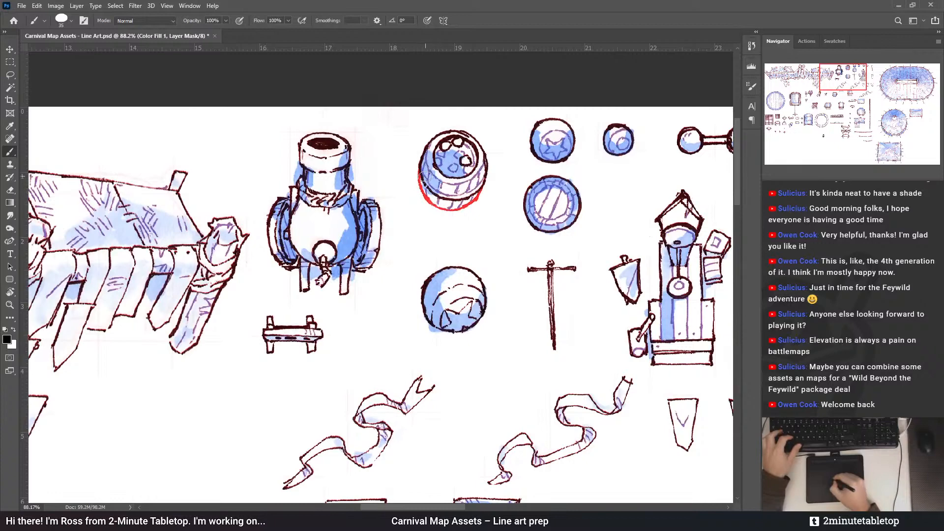
key(x)
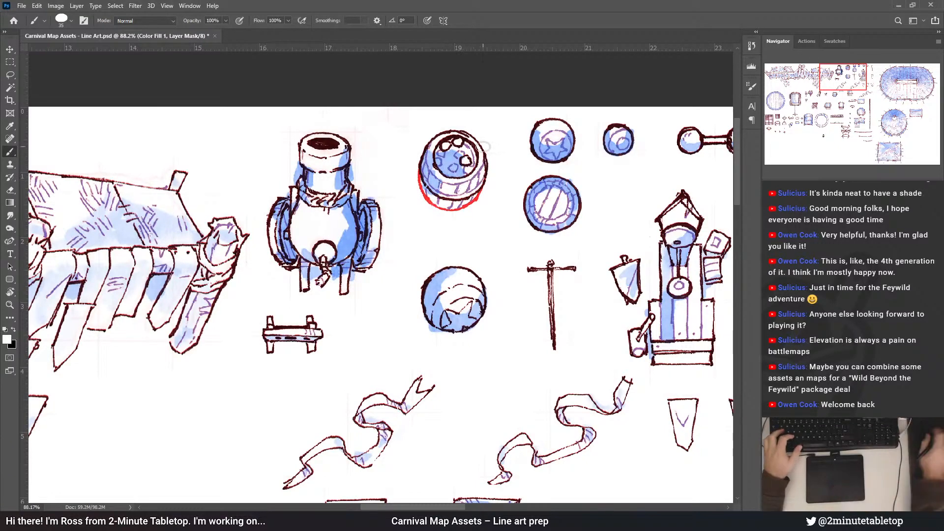
scroll(484, 147, up, 3)
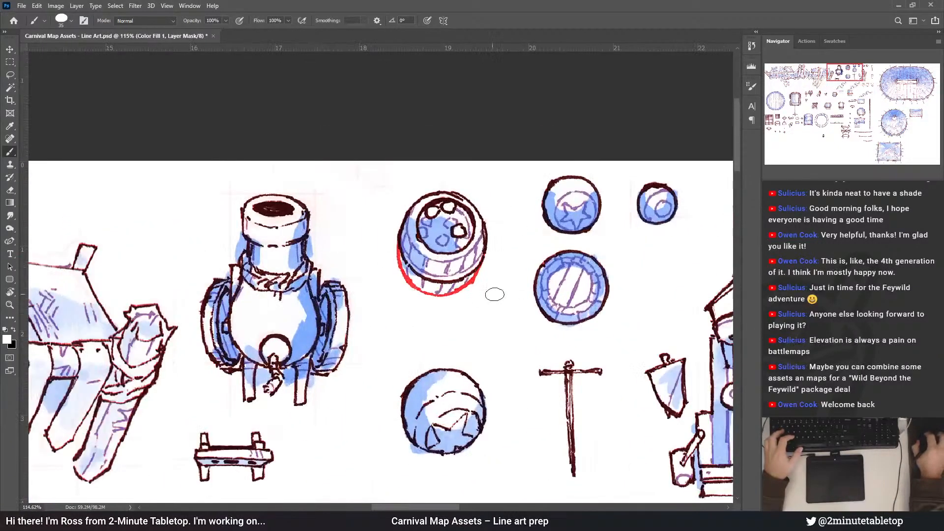
key(ctrl+comma)
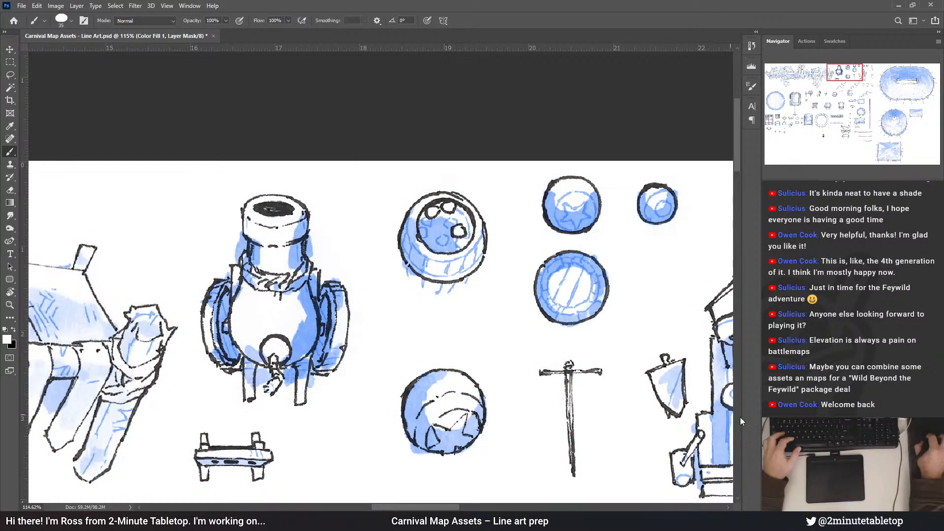
key(ctrl+comma)
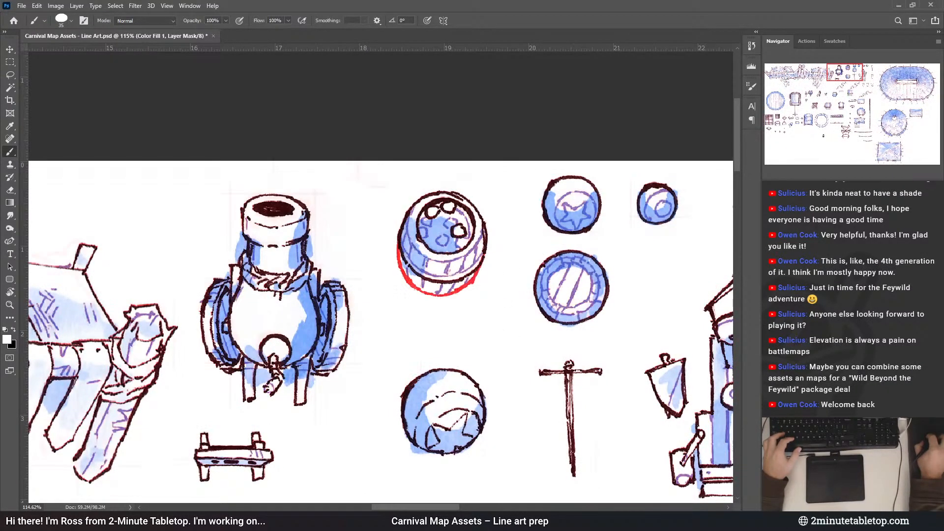
Move the character token from the sheet's lower area to just beside the barrel as a scale reference
scroll(397, 297, down, 3)
scroll(443, 258, down, 4)
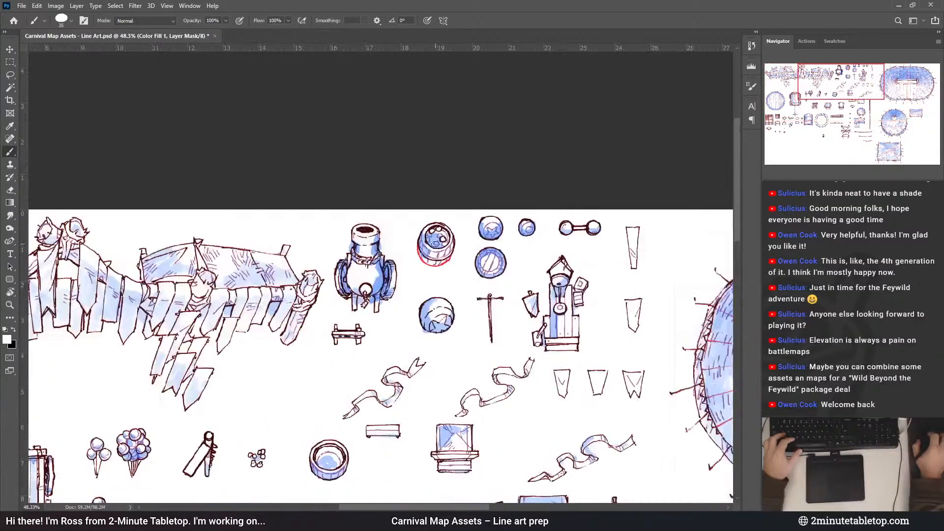
key(ctrl+minus)
key(ctrl+minus)
click(10, 50)
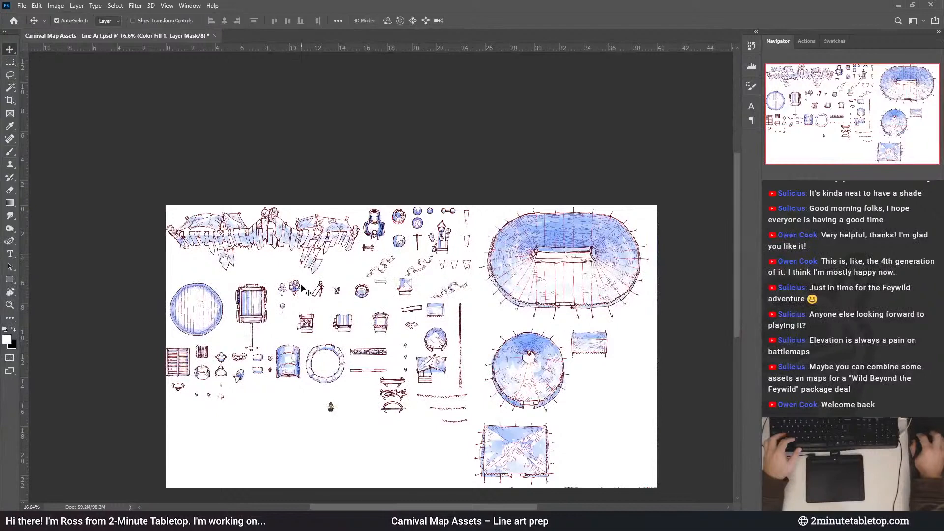
drag(332, 406, 407, 220)
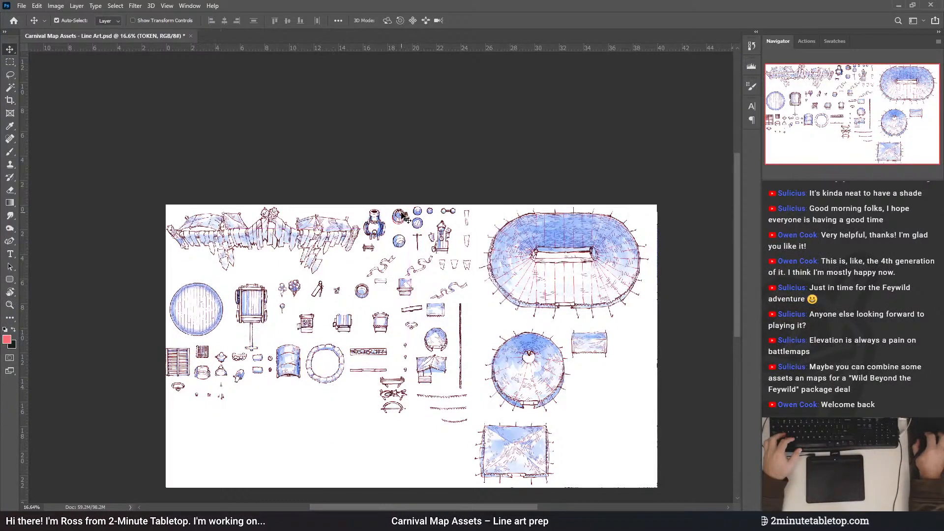
scroll(407, 221, up, 8)
drag(433, 269, 448, 292)
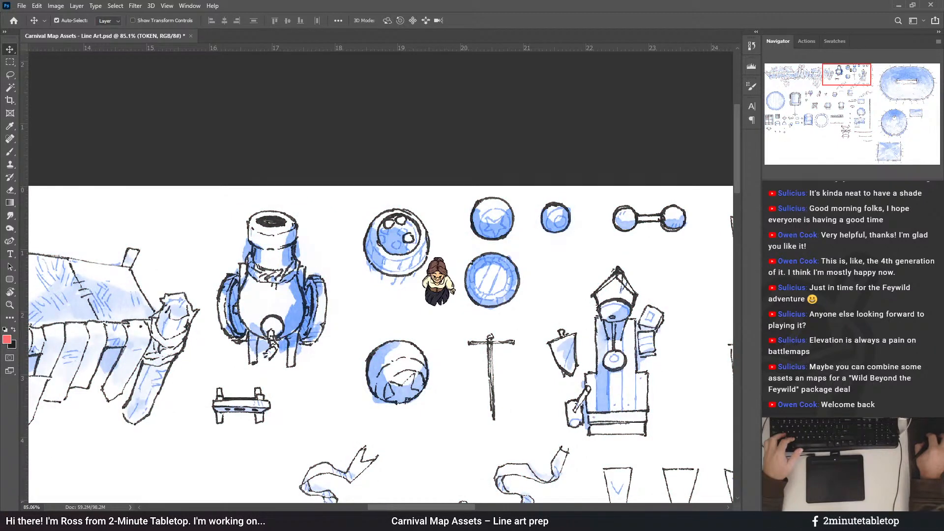
Mask out the stray blue hatching just below the barrel on the secondary layer's mask
click(373, 281)
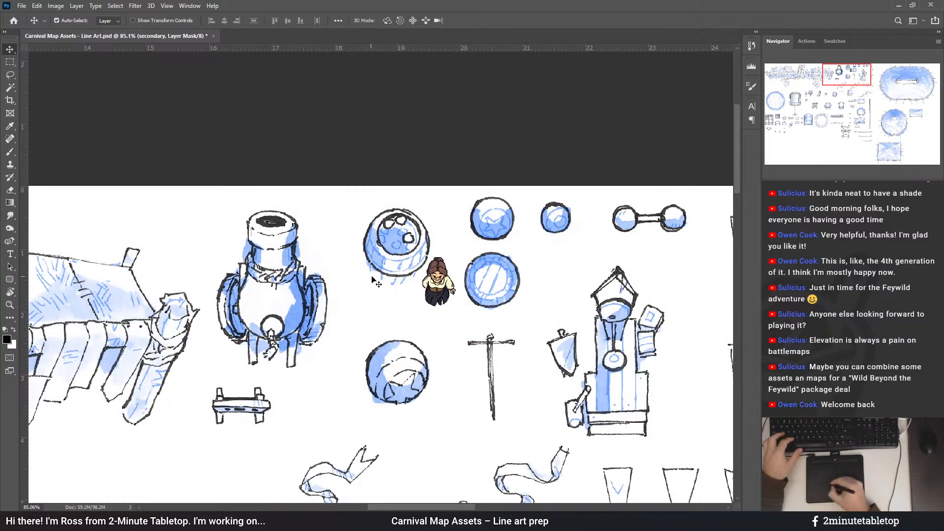
key(b)
key(x)
drag(366, 268, 367, 275)
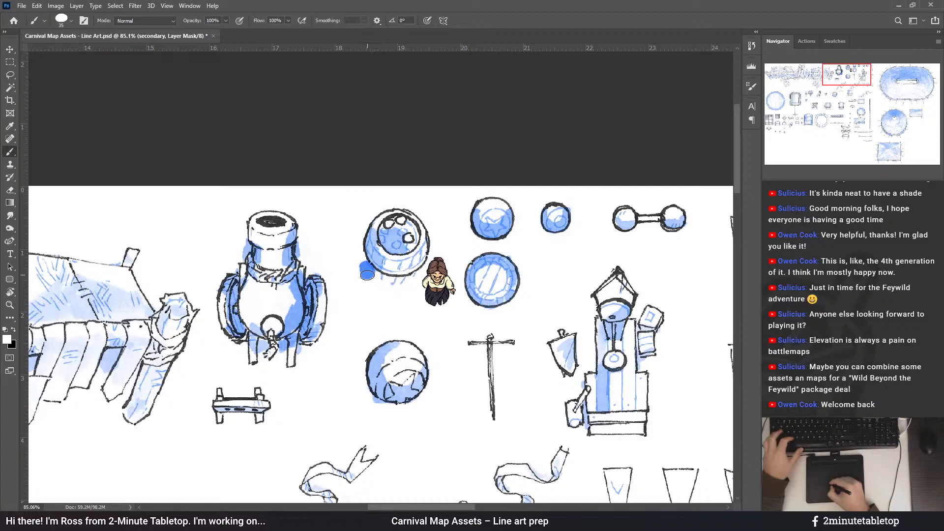
key(ctrl+z)
key(x)
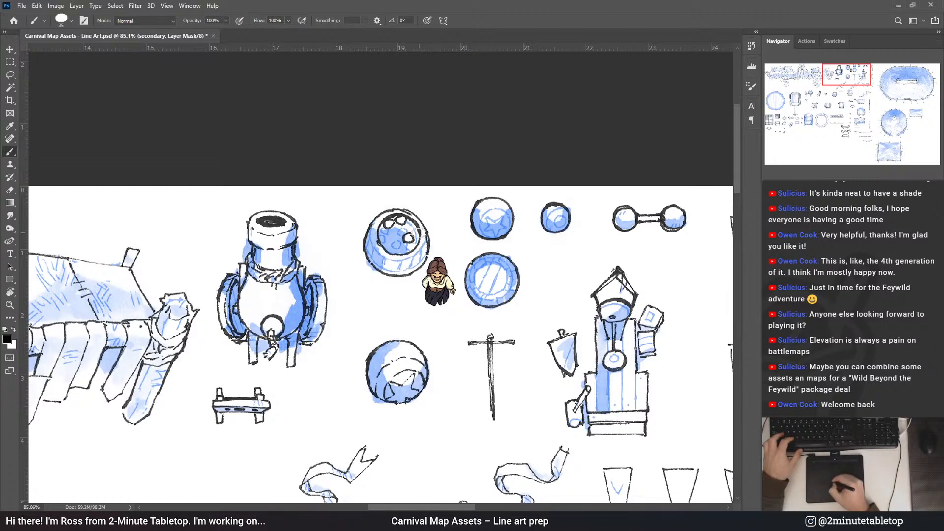
Select the watercolor layer's mask and show the red TRANSFER ME strokes around the barrel again
scroll(402, 203, up, 4)
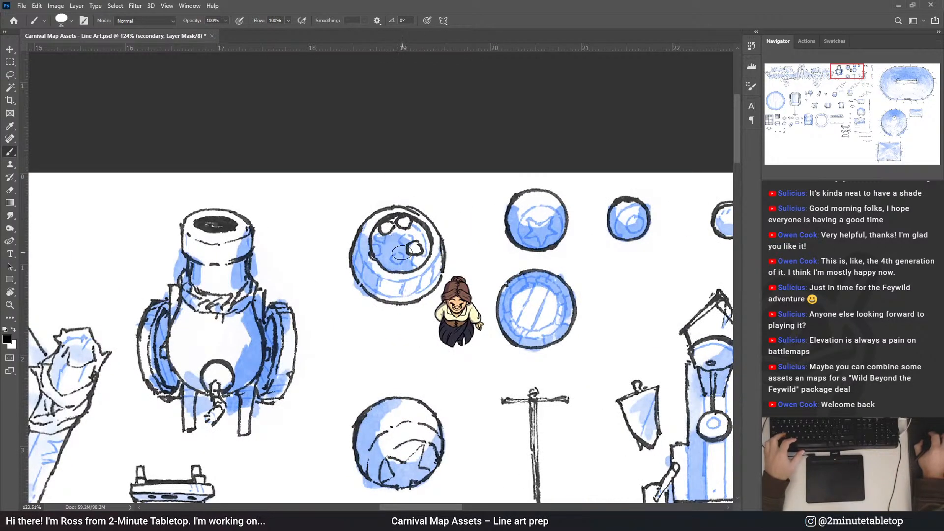
key(alt+[)
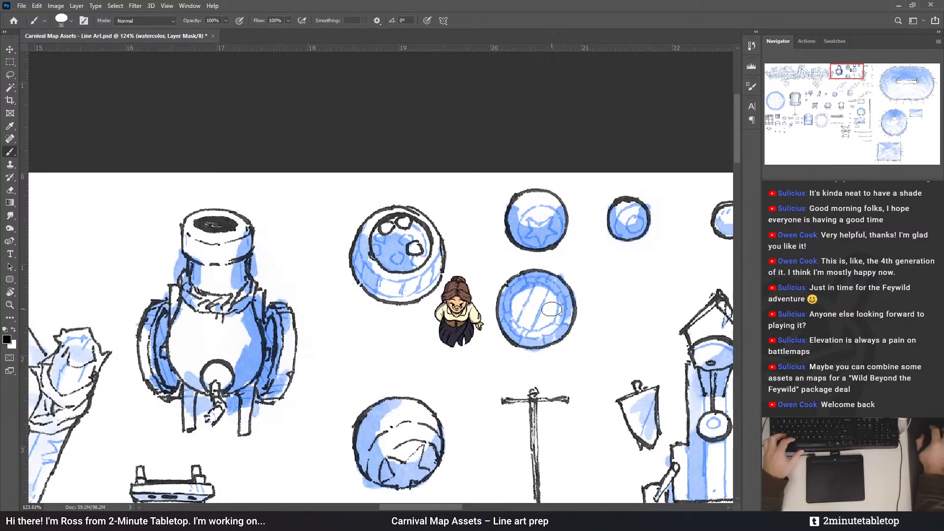
key(backslash)
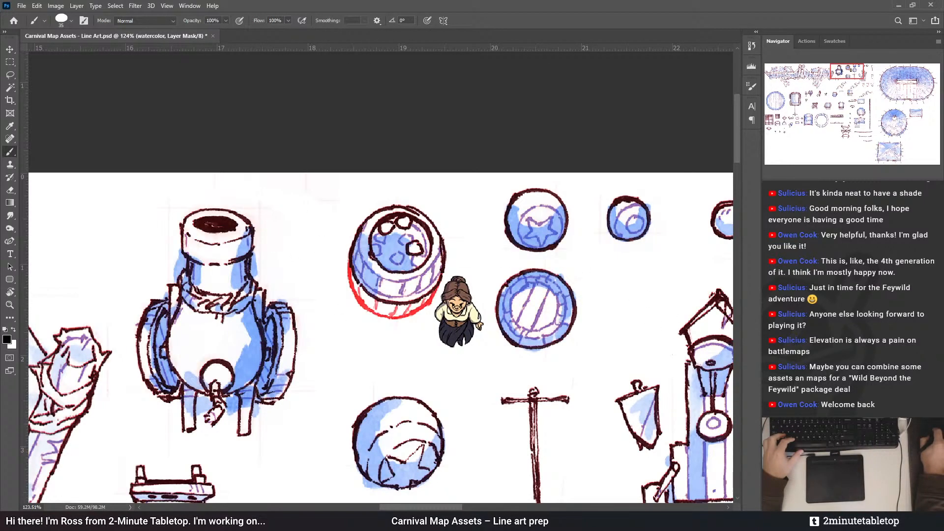
Survey the red TRANSFER ME strokes across the whole asset sheet, from the entrance facade and stage to the tents
scroll(236, 157, down, 6)
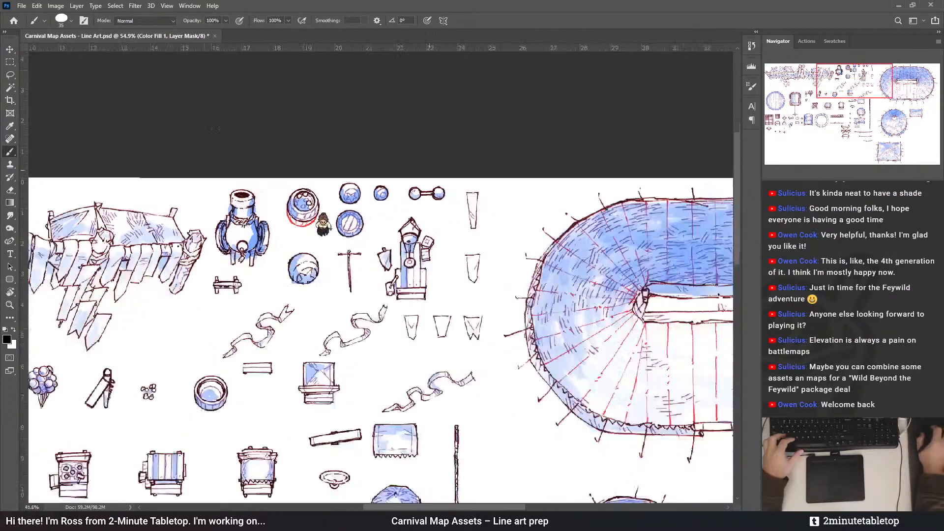
scroll(216, 129, down, 1)
scroll(184, 178, down, 5)
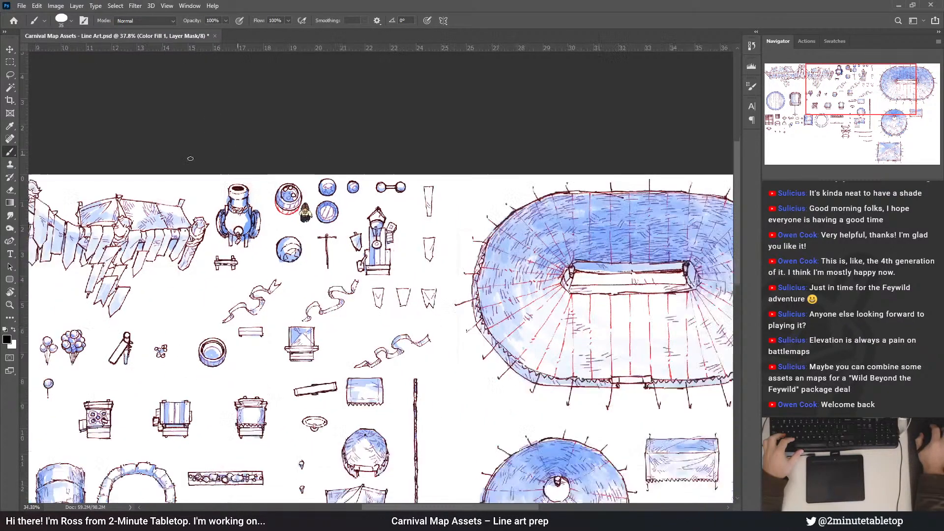
scroll(320, 309, up, 4)
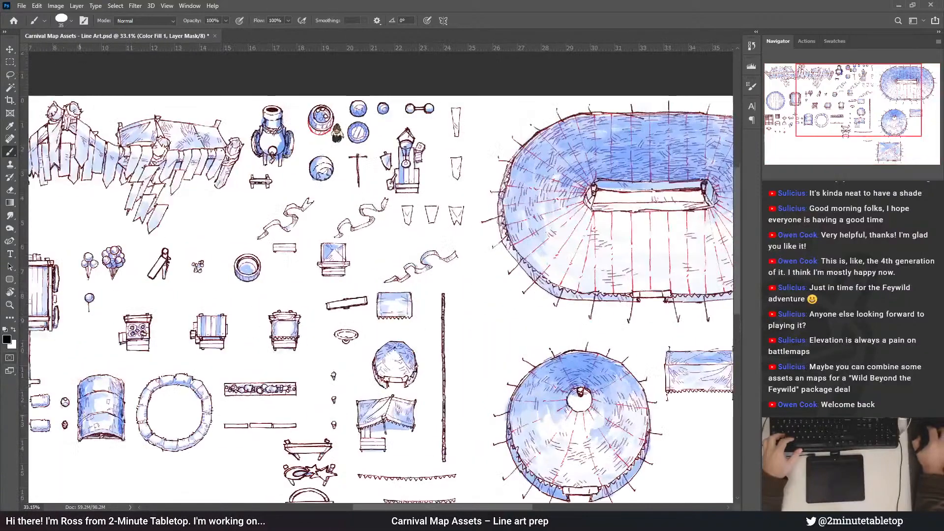
drag(519, 509, 419, 509)
scroll(641, 332, up, 1)
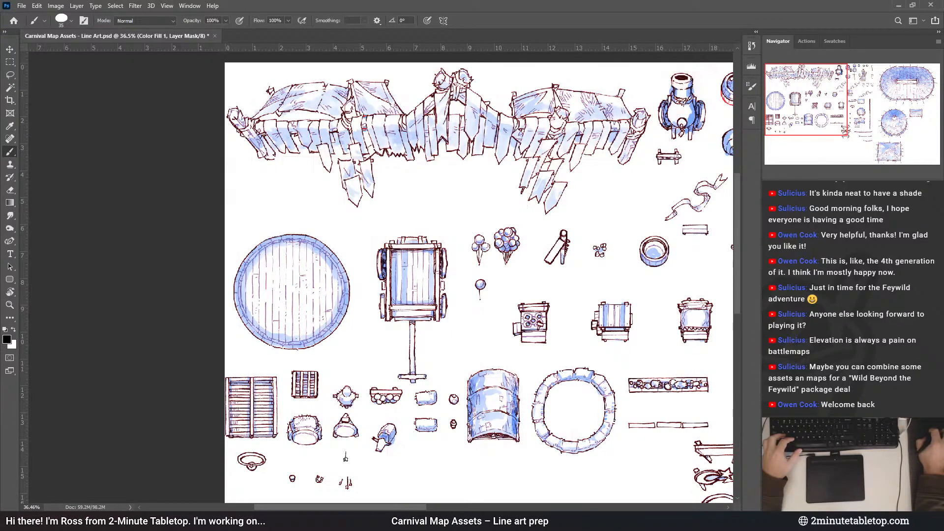
drag(408, 509, 558, 235)
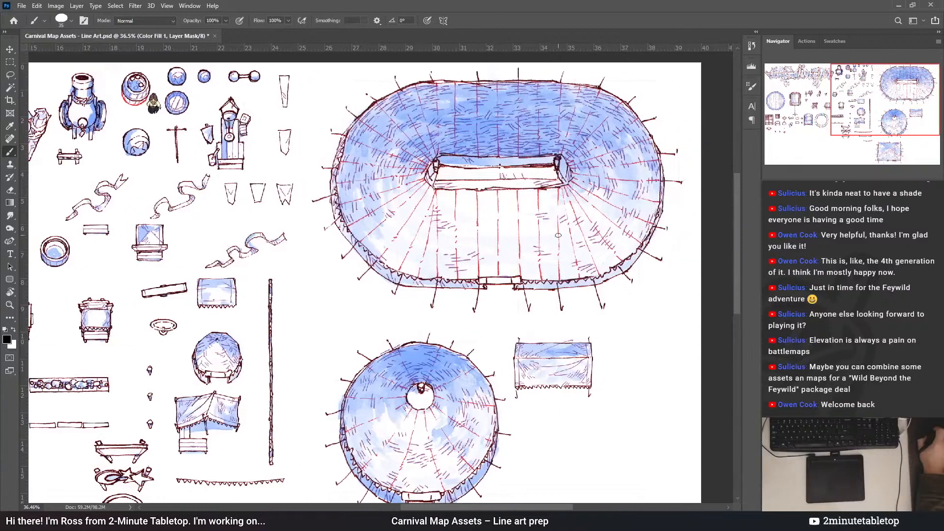
scroll(548, 399, down, 2)
scroll(514, 213, up, 3)
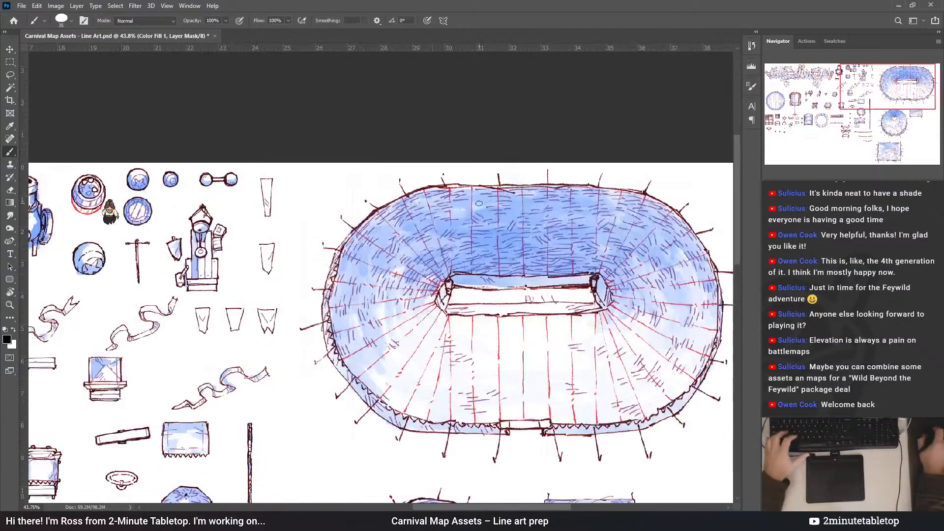
Paint the Color Fill mask white along the second vertical seam below the oval tent's central opening, in broken segments
scroll(515, 214, up, 4)
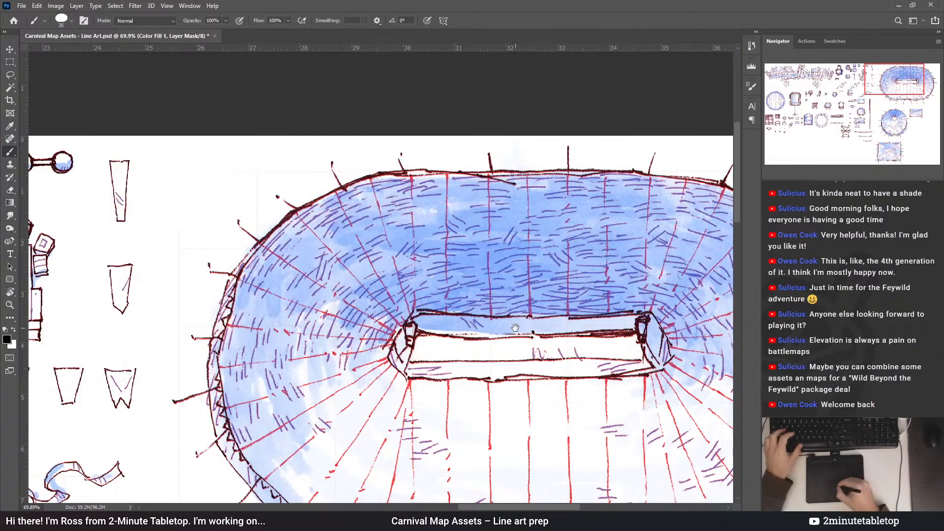
drag(514, 447, 488, 339)
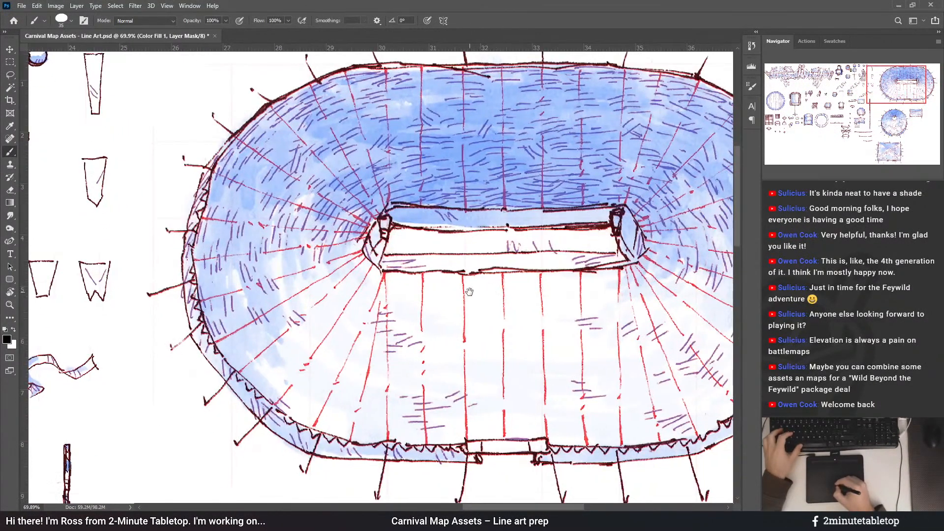
key(x)
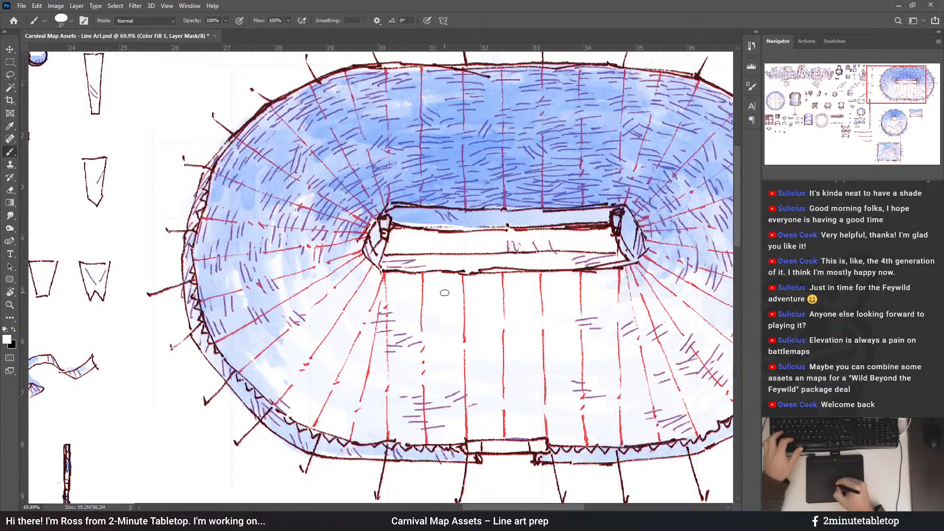
drag(424, 275, 424, 328)
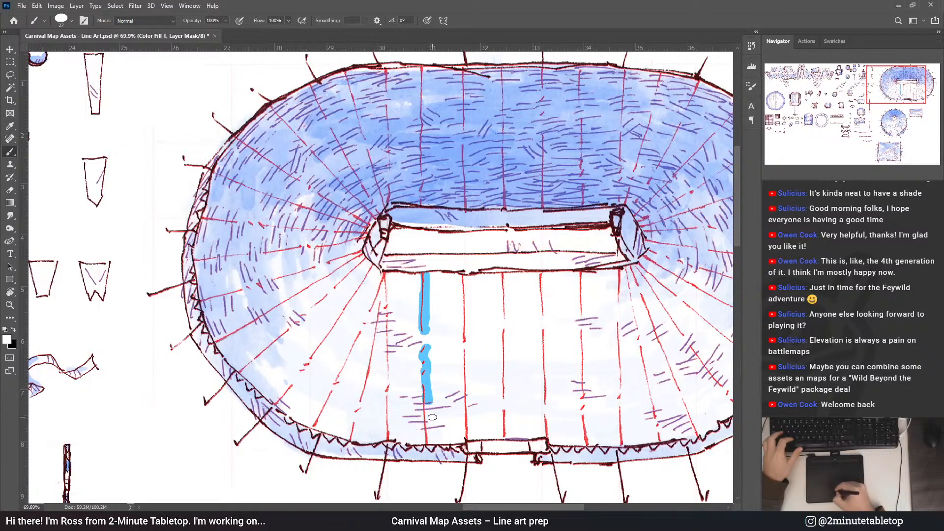
Extend the second vertical seam's mask down to the oval tent's hem with a size 14 brush, trimming it in black around the purple hatching
scroll(432, 417, up, 3)
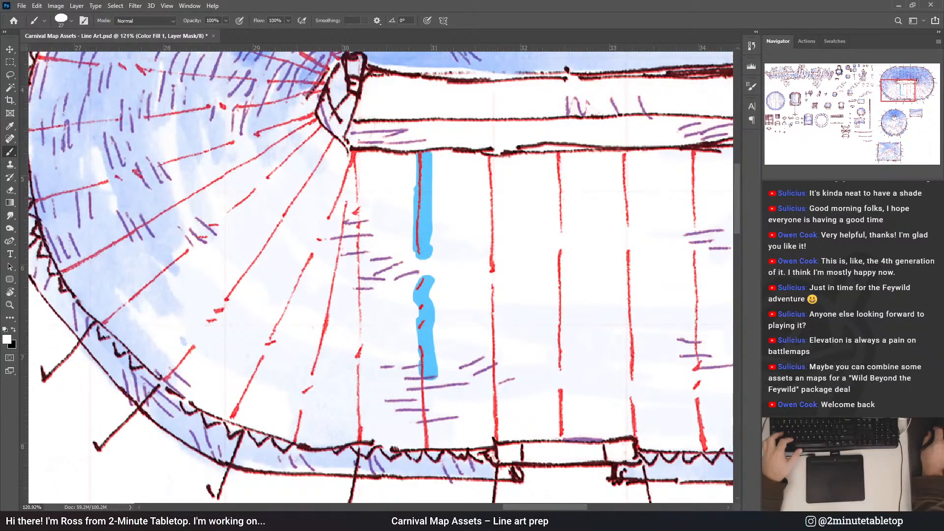
key(bracketright)
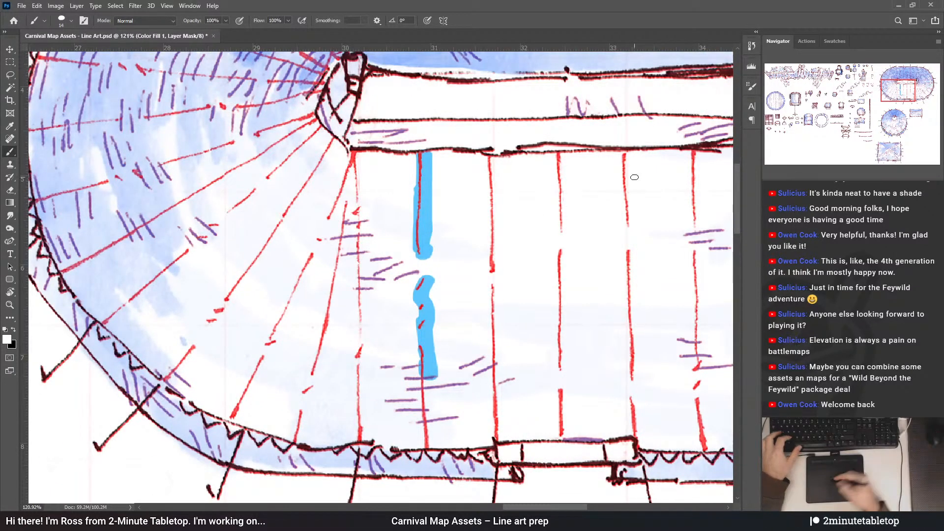
key(x)
drag(427, 375, 442, 383)
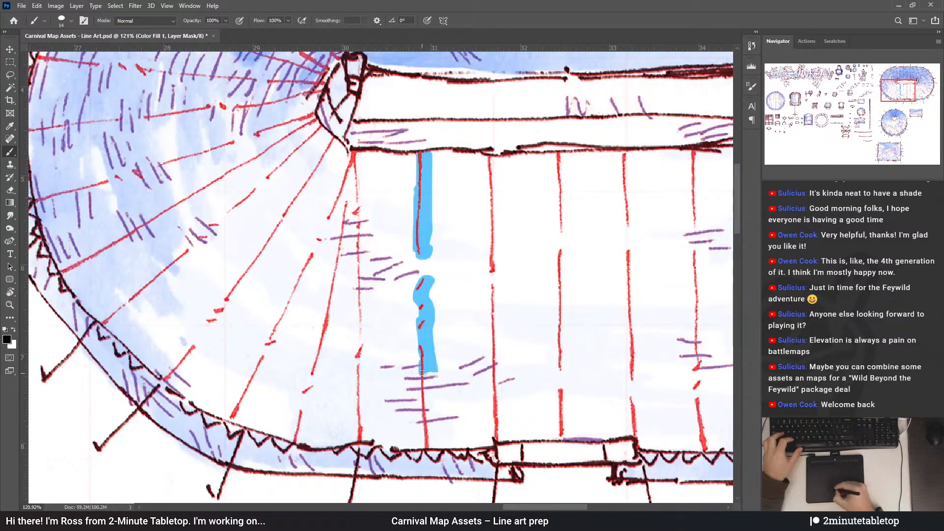
key(x)
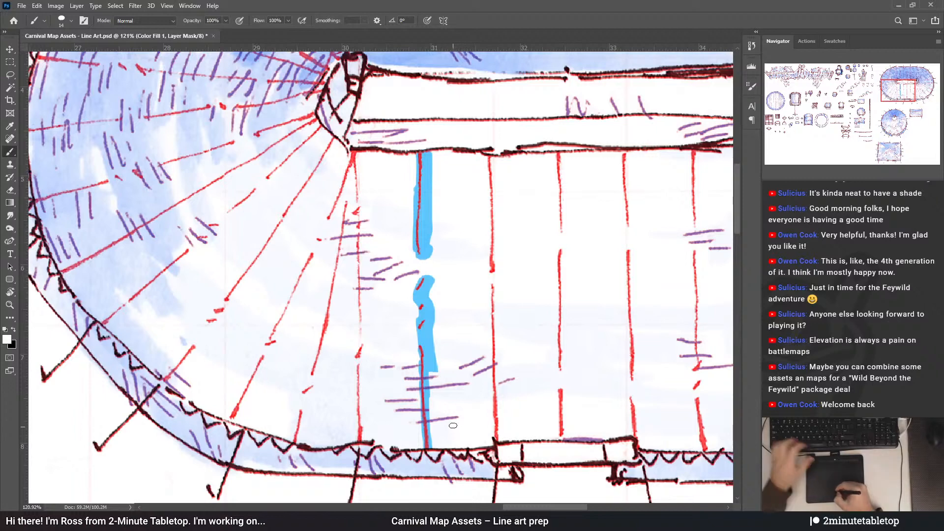
key(x)
drag(429, 416, 430, 401)
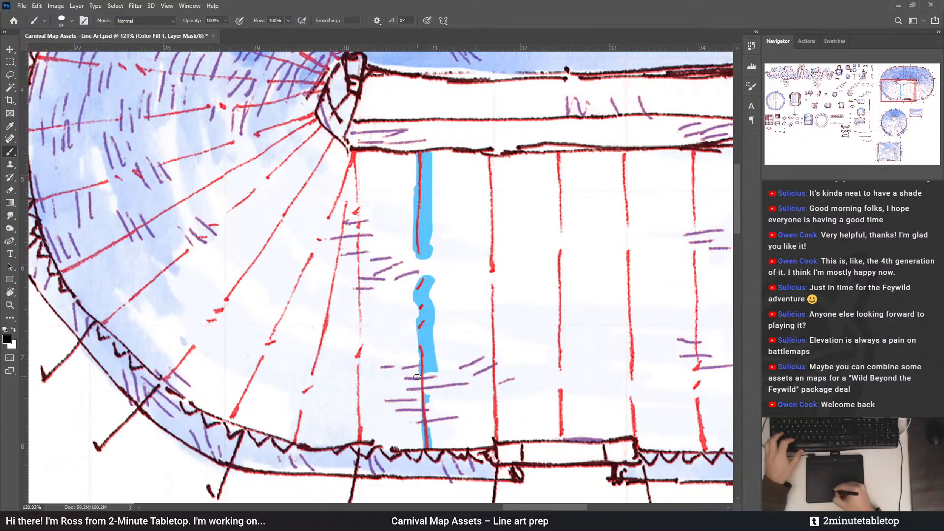
key(x)
Paint the Color Fill mask white along the third and fourth vertical seams below the oval tent's opening, following the broken red strokes
drag(496, 439, 494, 396)
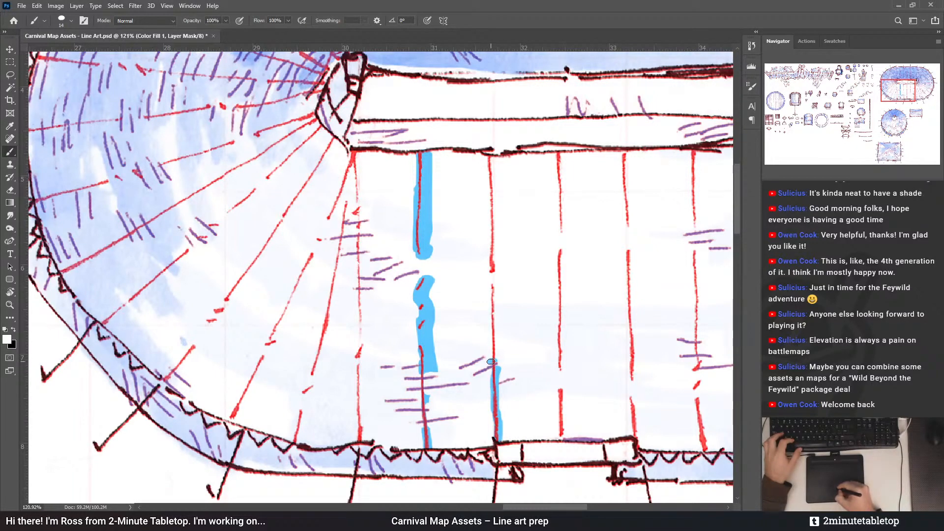
drag(490, 361, 490, 188)
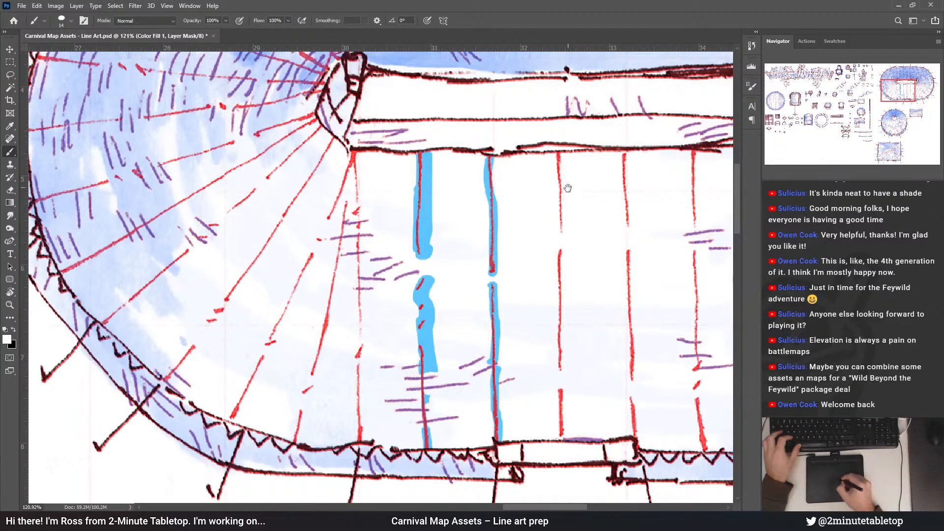
drag(566, 189, 425, 216)
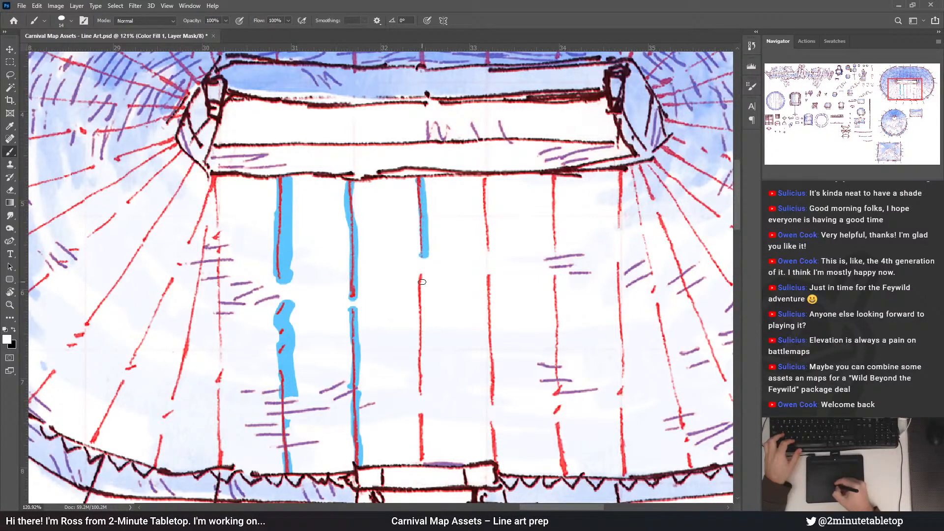
drag(422, 281, 421, 430)
key(x)
key(x)
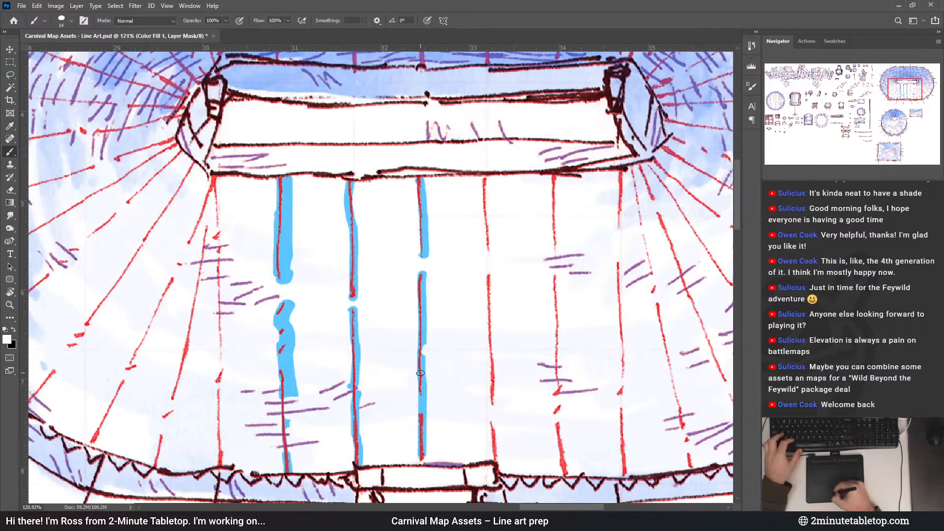
Paint the mask white along the fifth vertical seam in three segments, from the entrance bar up to the tent's opening
drag(491, 426, 498, 460)
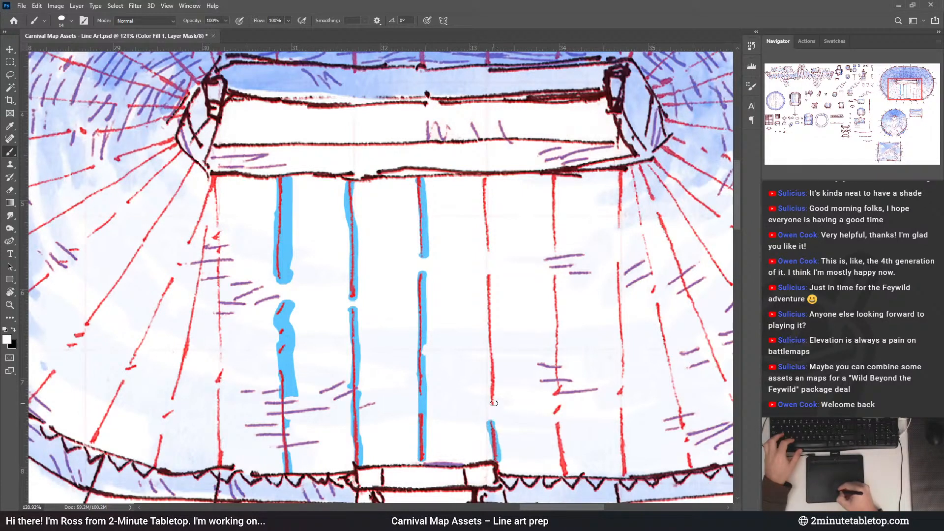
drag(494, 403, 488, 290)
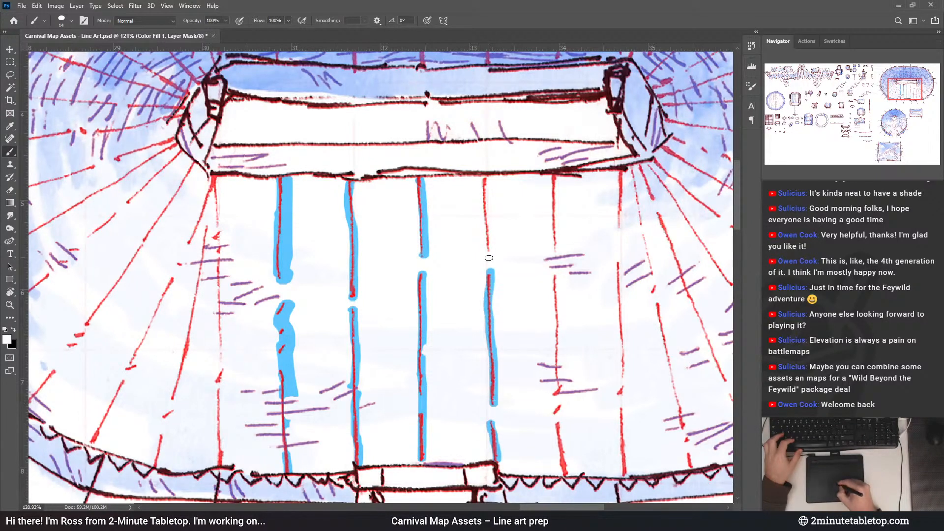
drag(488, 228, 489, 252)
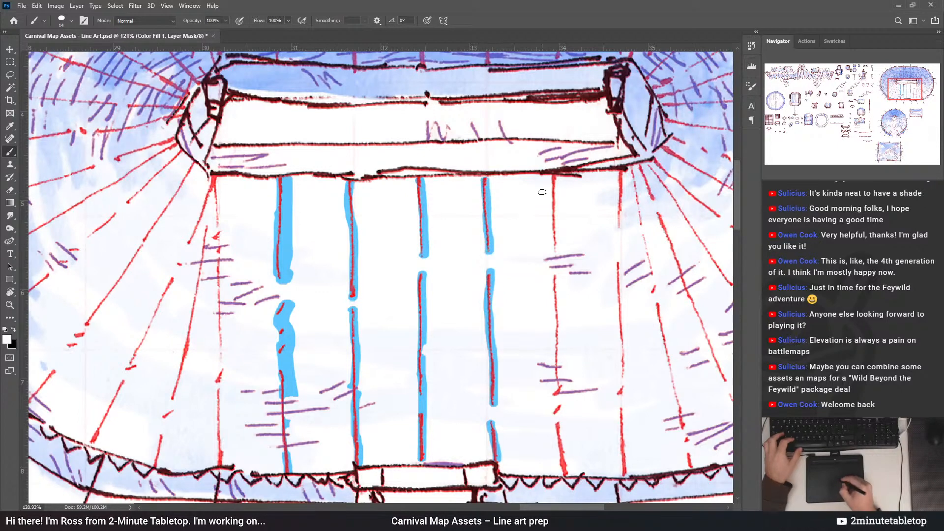
Paint the mask white along the sixth vertical seam in broken segments down to the hem, trimming it back from the lower purple hatching
scroll(467, 221, right, 3)
drag(453, 178, 455, 202)
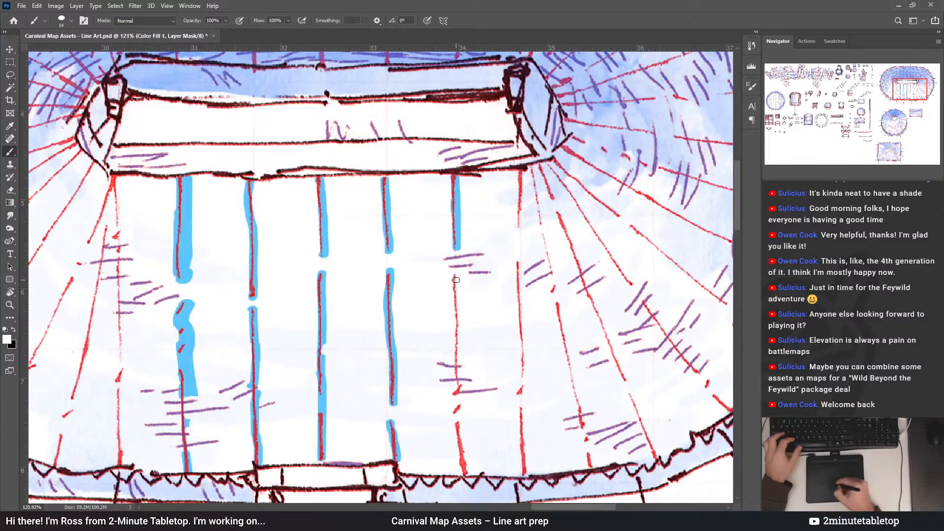
drag(455, 279, 458, 338)
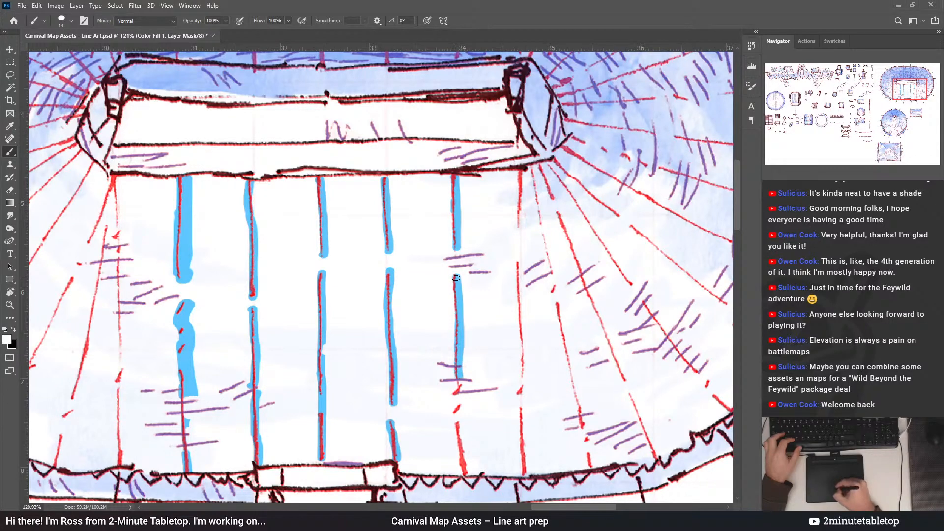
key(x)
key(x)
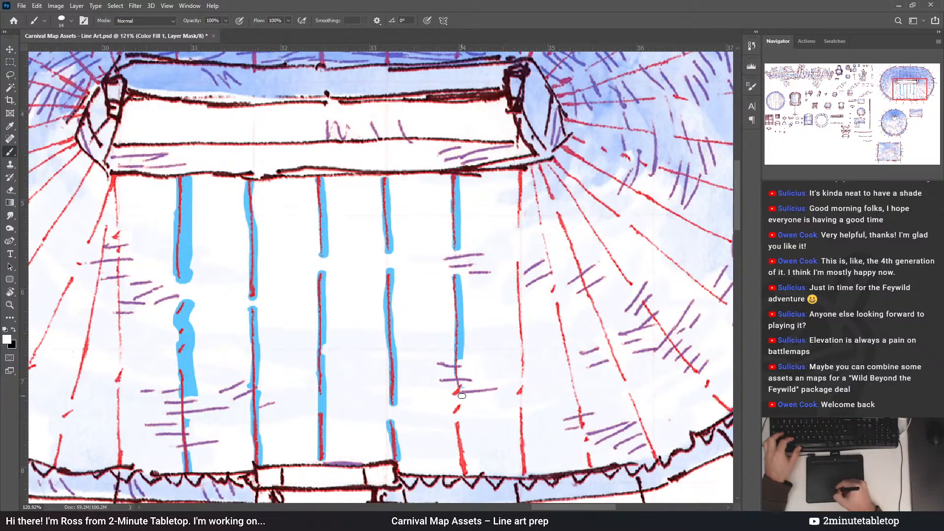
drag(458, 394, 461, 386)
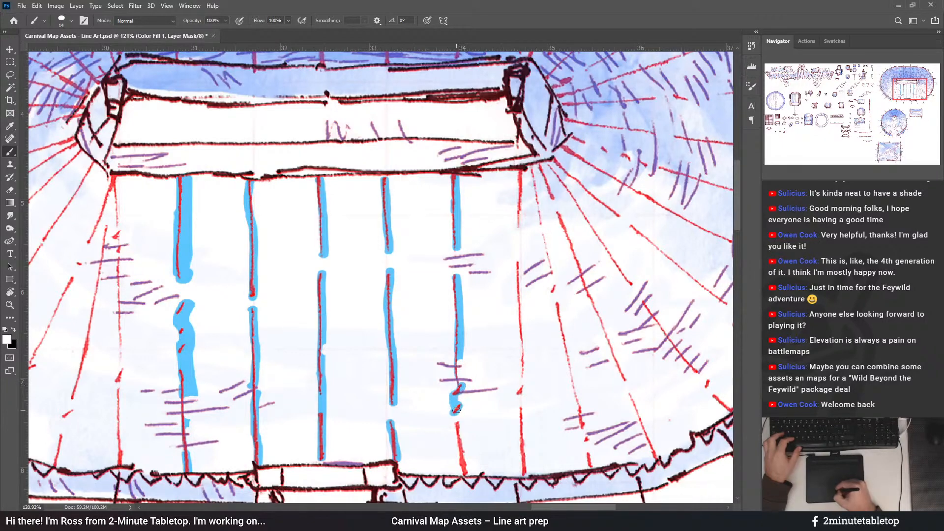
drag(456, 423, 465, 466)
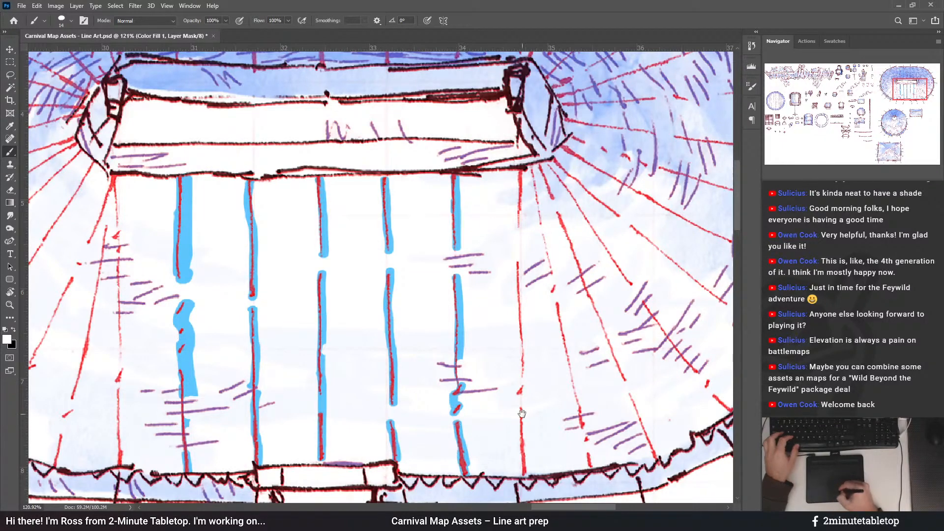
Paint the mask along the seventh vertical seam and the upper part of the adjacent slanted seam, trimming the slanted one with black
drag(530, 380, 432, 349)
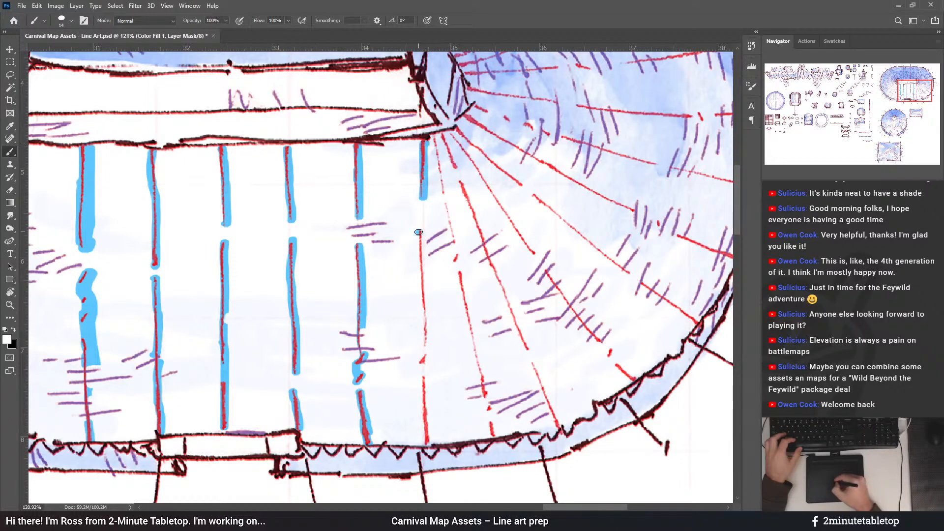
drag(419, 231, 428, 351)
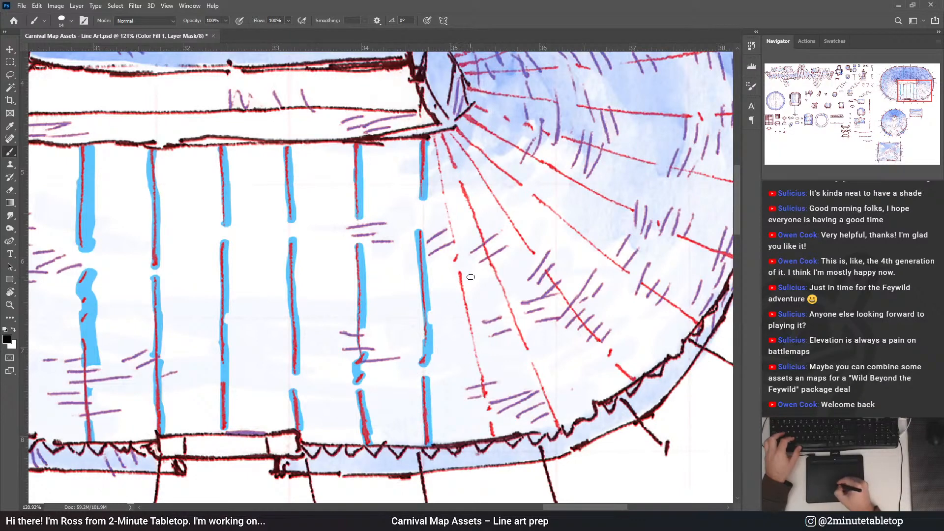
mouse_move(434, 139)
mouse_down()
mouse_move(449, 193)
mouse_move(435, 147)
mouse_up()
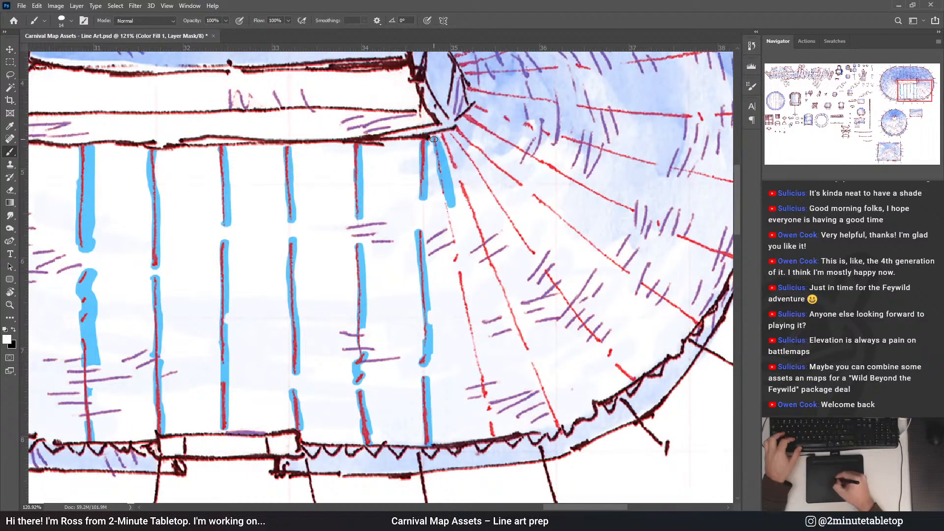
key(x)
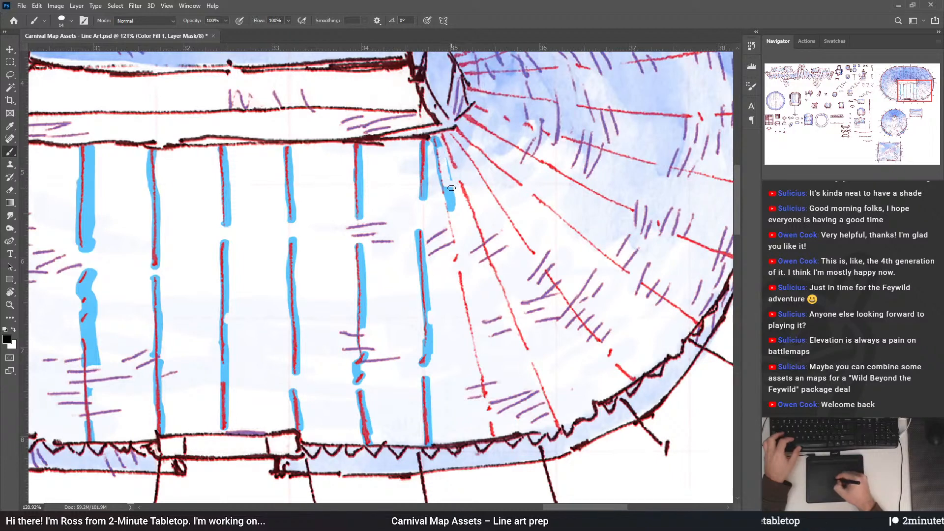
key(x)
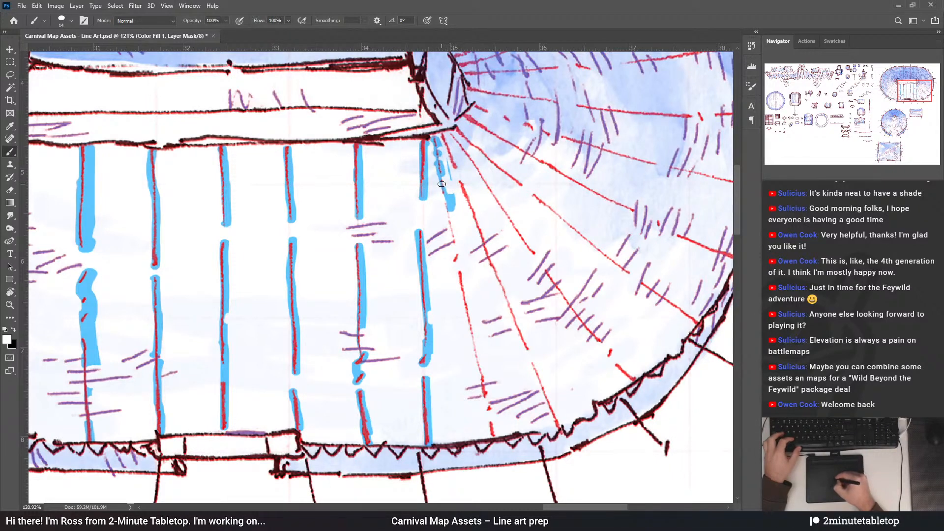
drag(441, 183, 360, 219)
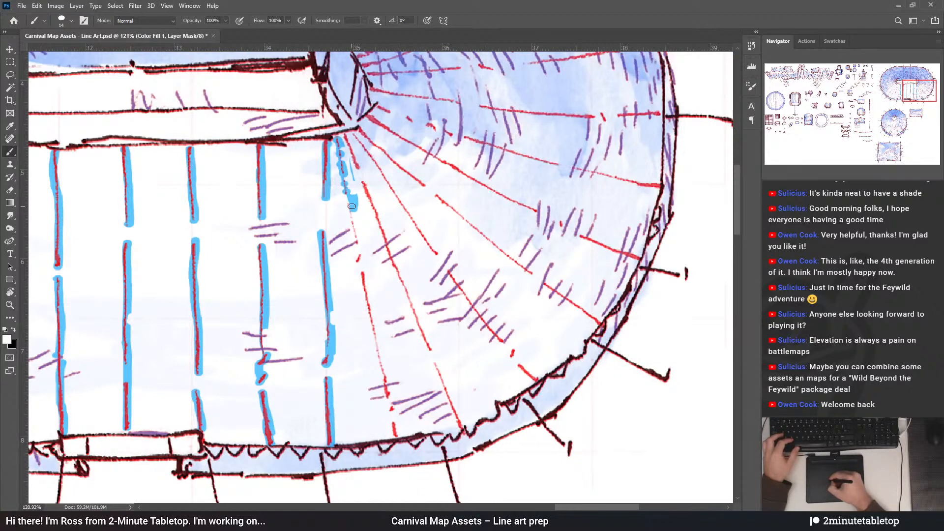
drag(356, 216, 360, 236)
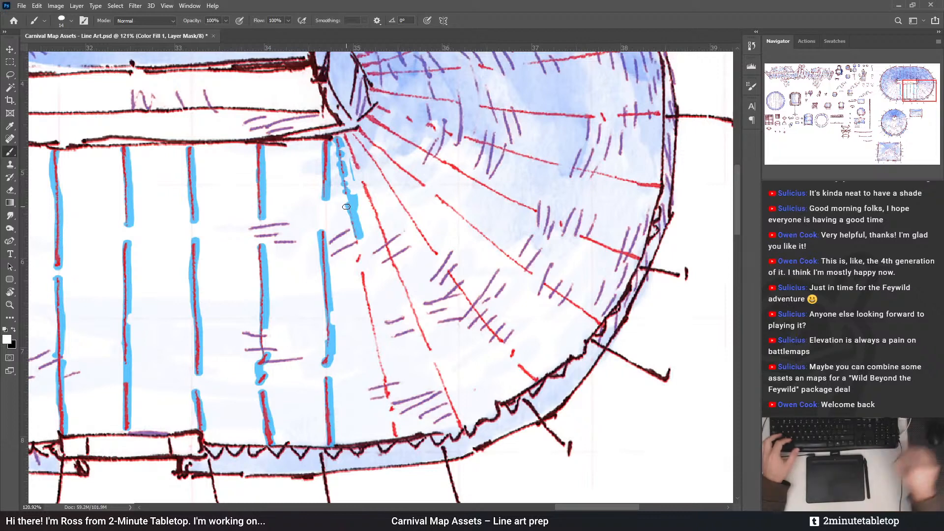
Duplicate the TRANSFER ME layer as "new", darken the copied strokes and give the copy a layer mask
key(alt+bracketleft)
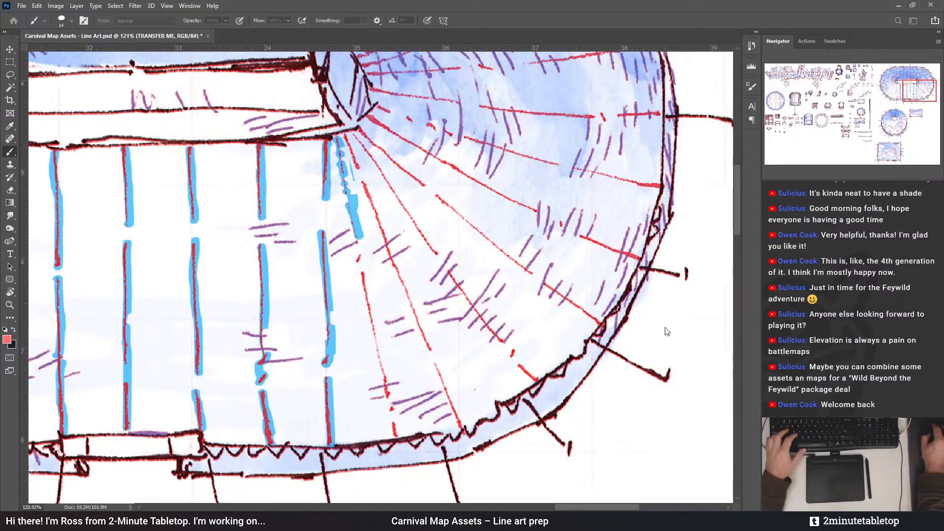
key(ctrl+shift+n)
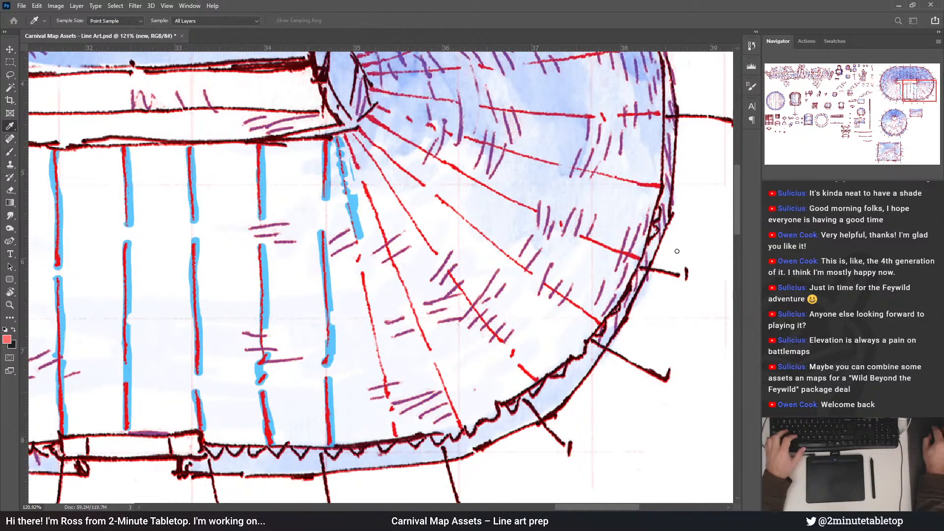
key(ctrl+comma)
scroll(711, 393, down, 3)
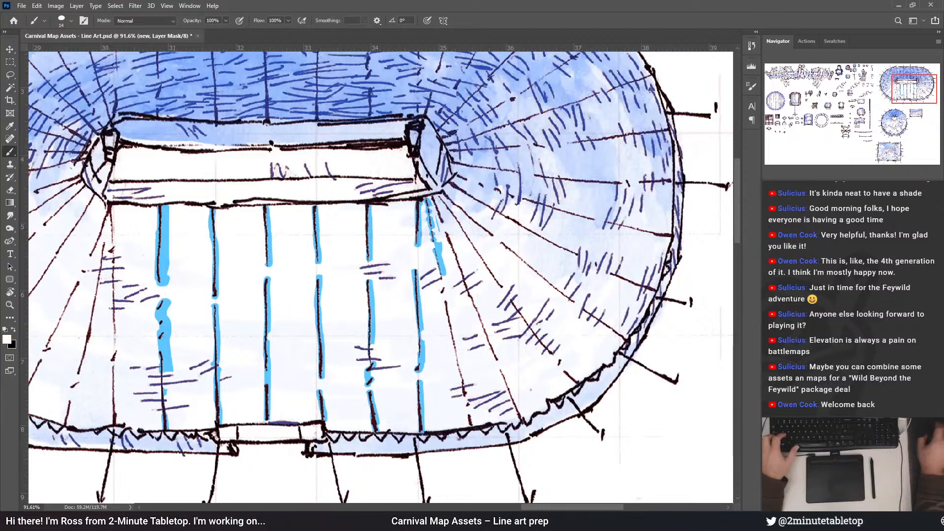
key(ctrl+backslash)
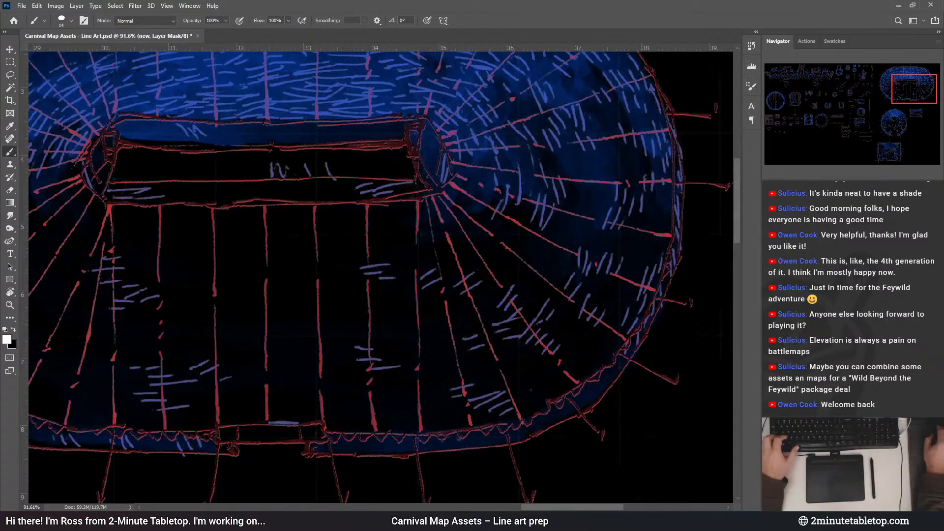
key(ctrl+backslash)
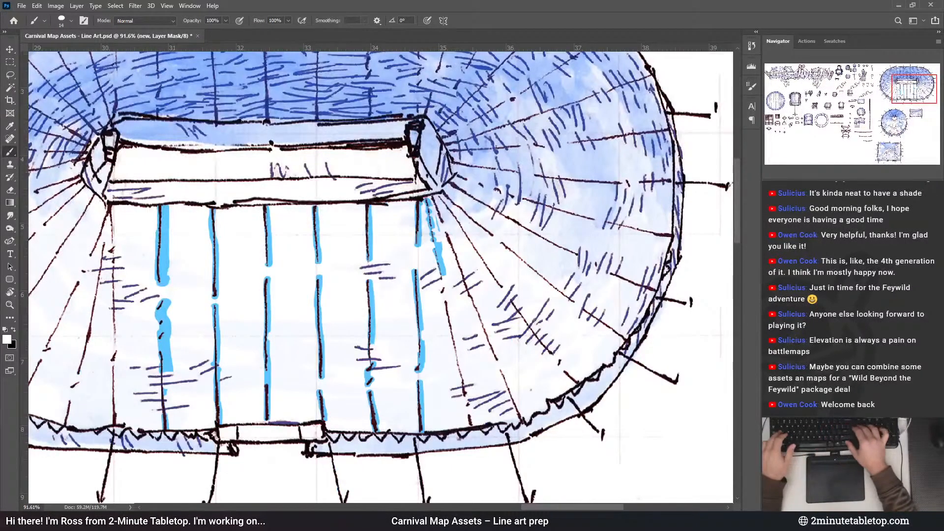
key(backslash)
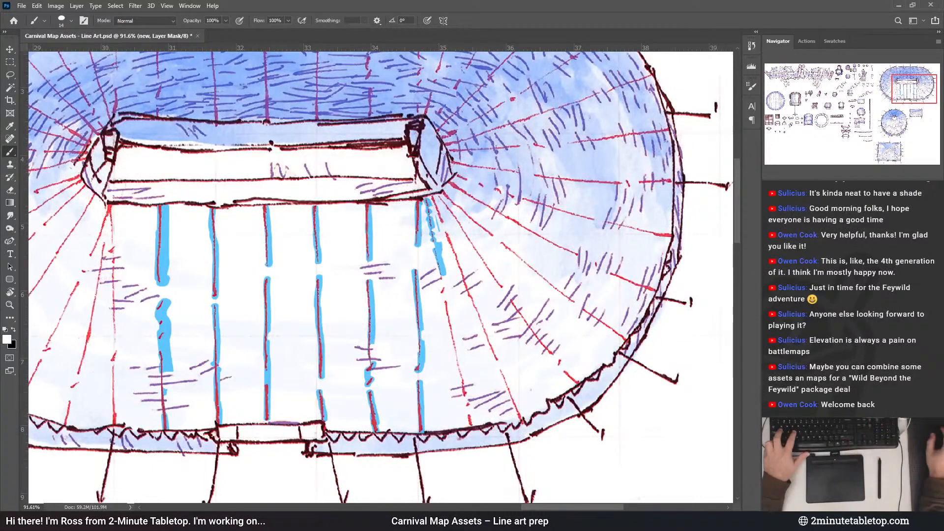
key(ctrl+alt+2)
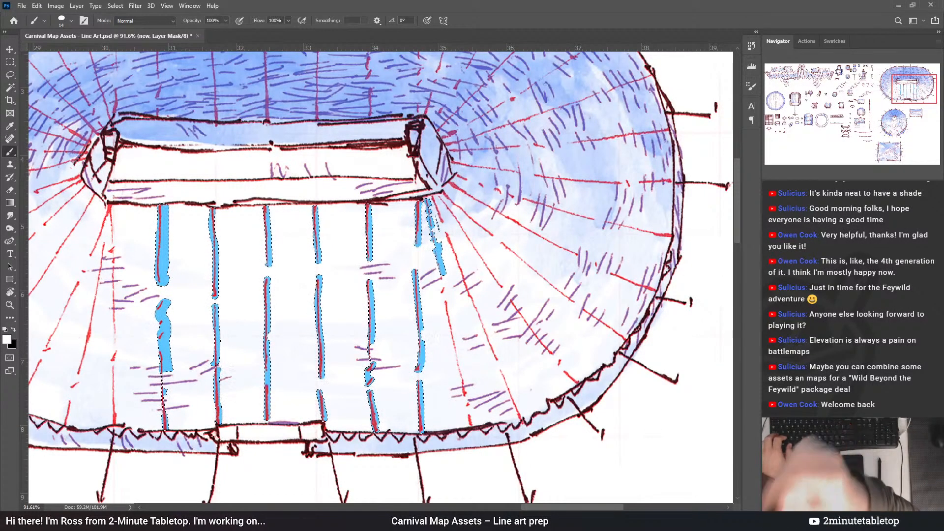
key(ctrl+d)
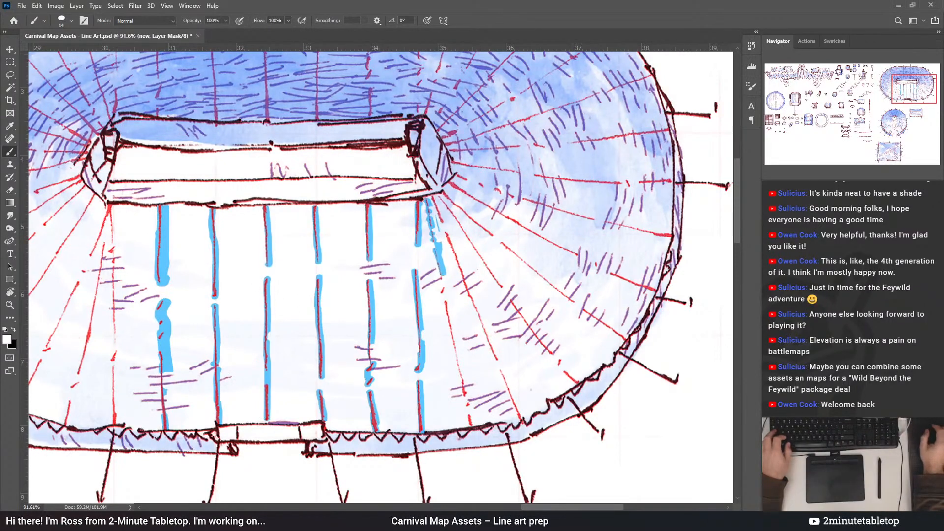
key(ctrl+shift+BackSpace)
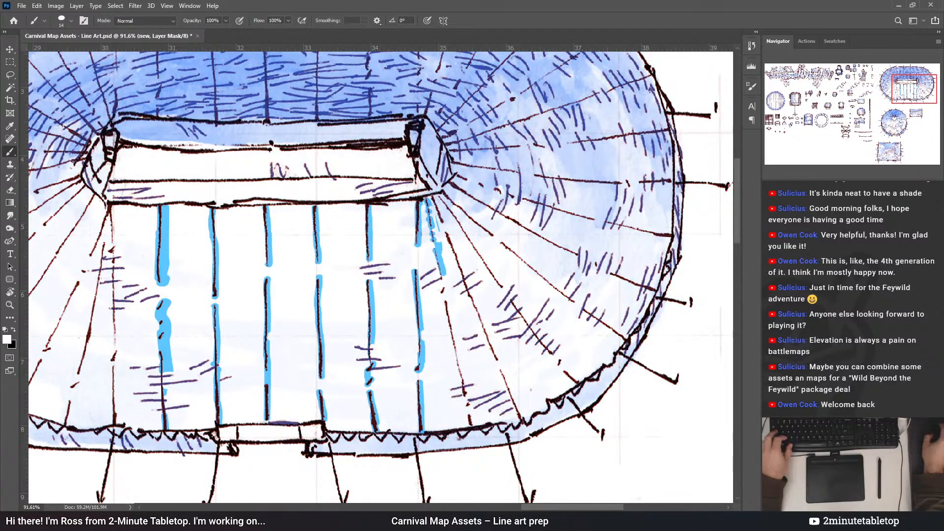
Group the "new" layer and move the painted Color Fill mask onto the group, limiting the dark strokes to the painted seams
key(ctrl+g)
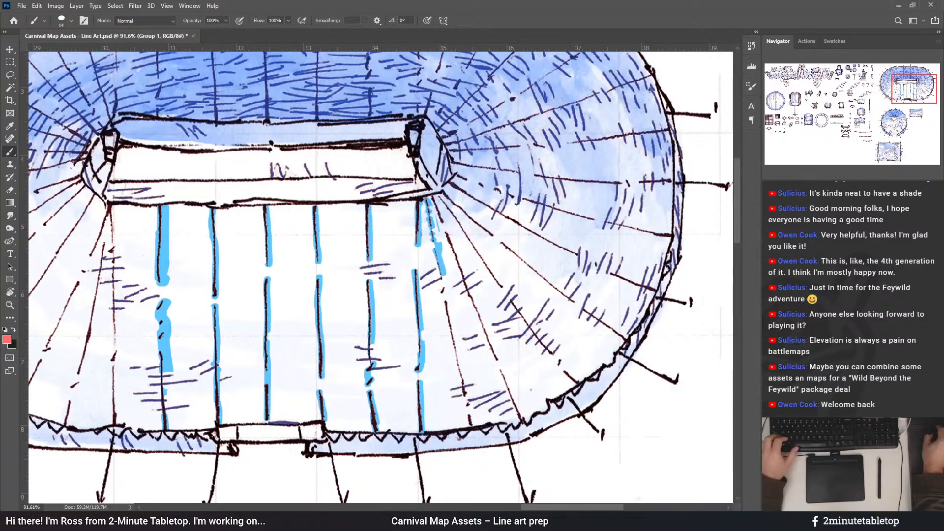
key(F2)
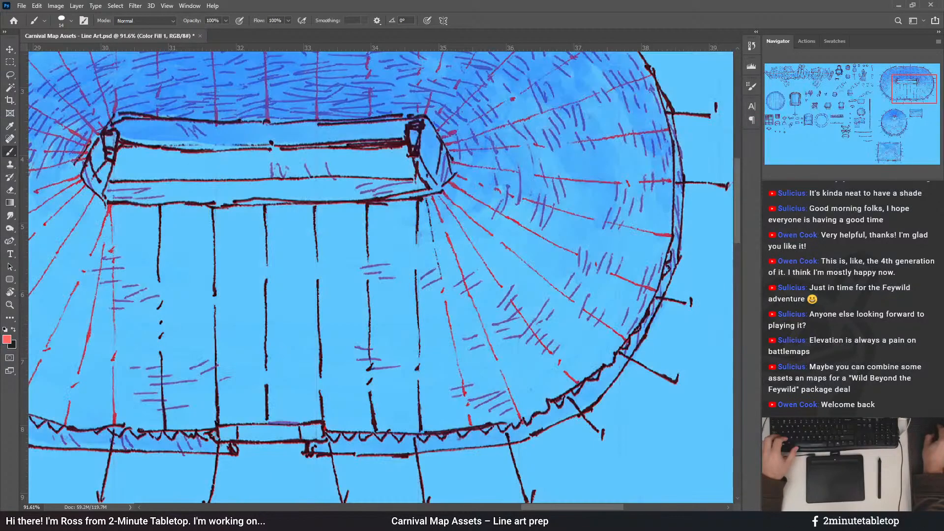
Undo the last Color Fill change and paint the group mask white along the first two slanted seams right of the vertical ones
key(ctrl+z)
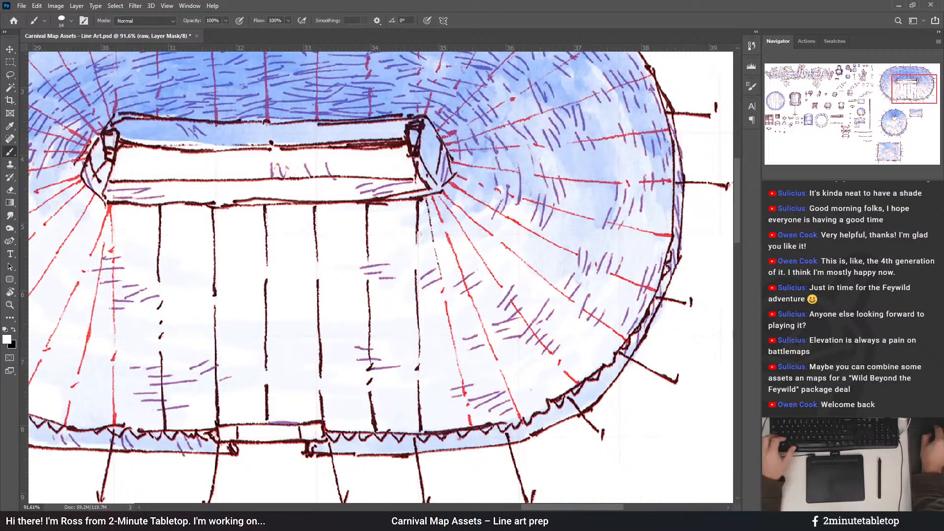
scroll(446, 346, up, 2)
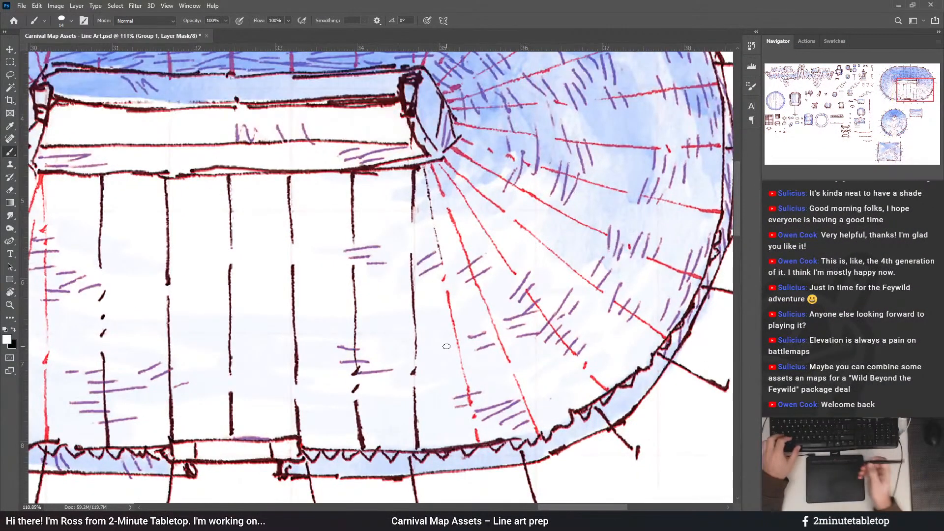
mouse_move(447, 347)
mouse_down()
mouse_move(429, 315)
mouse_move(425, 244)
mouse_move(421, 298)
mouse_up()
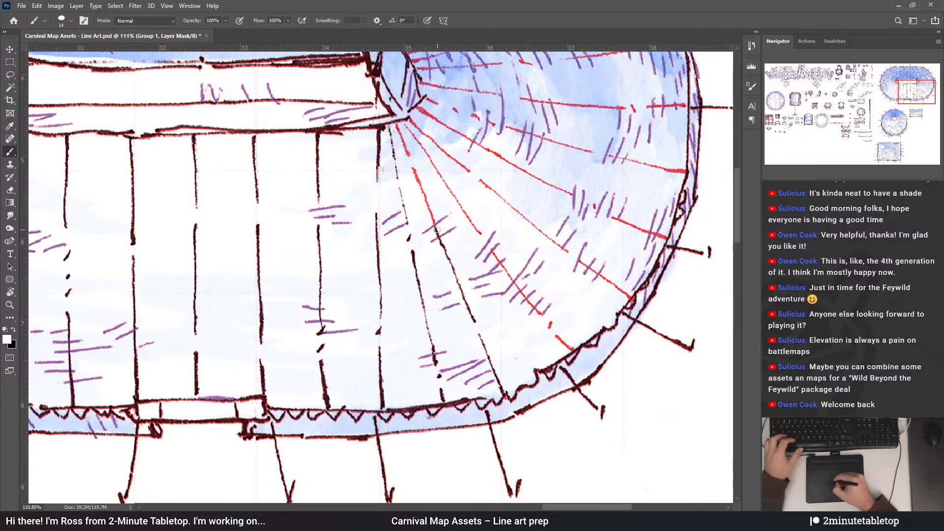
drag(436, 230, 395, 123)
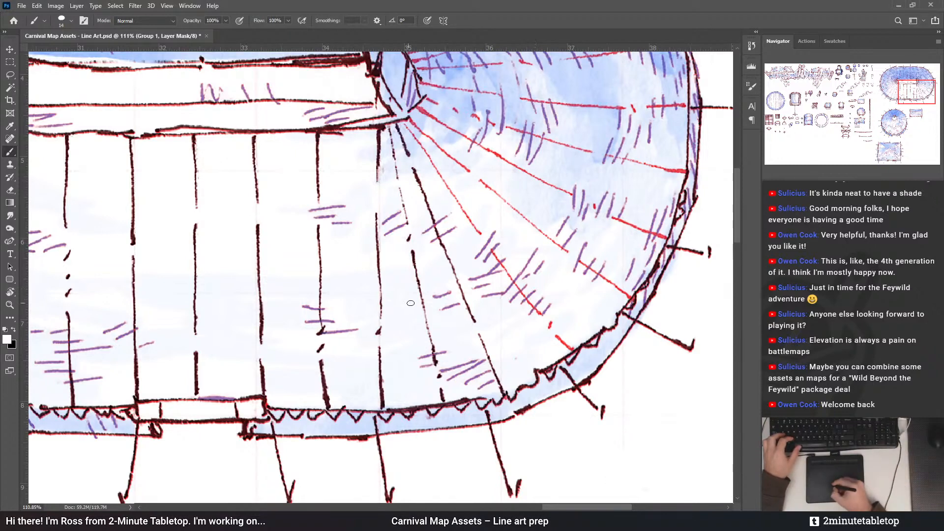
drag(418, 120, 332, 189)
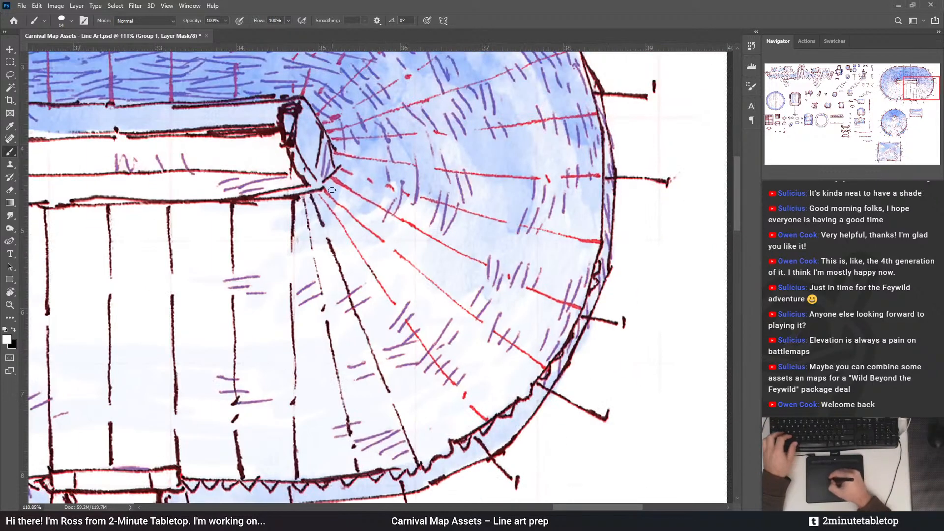
Save the file and paint the group mask white along the third slanted seam from the ridge corner down to the scalloped hem
key(ctrl+s)
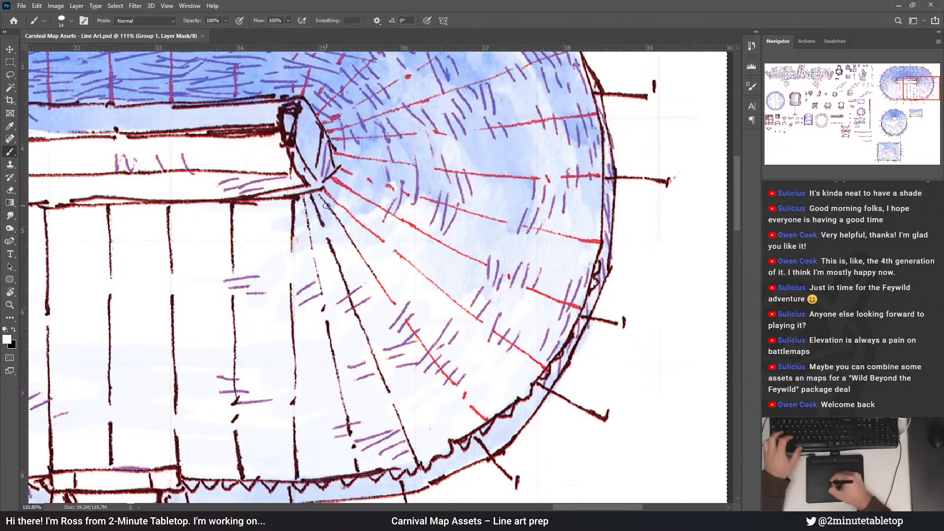
drag(326, 205, 395, 304)
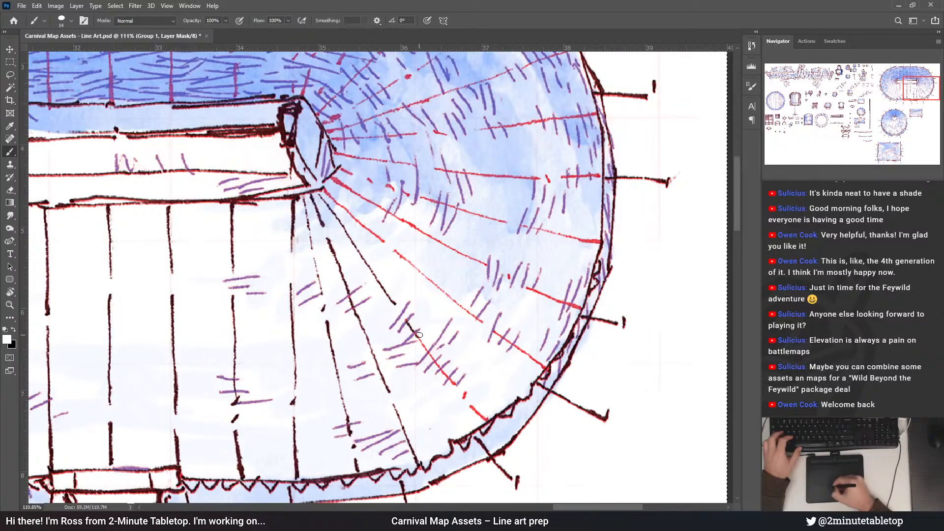
drag(419, 335, 444, 371)
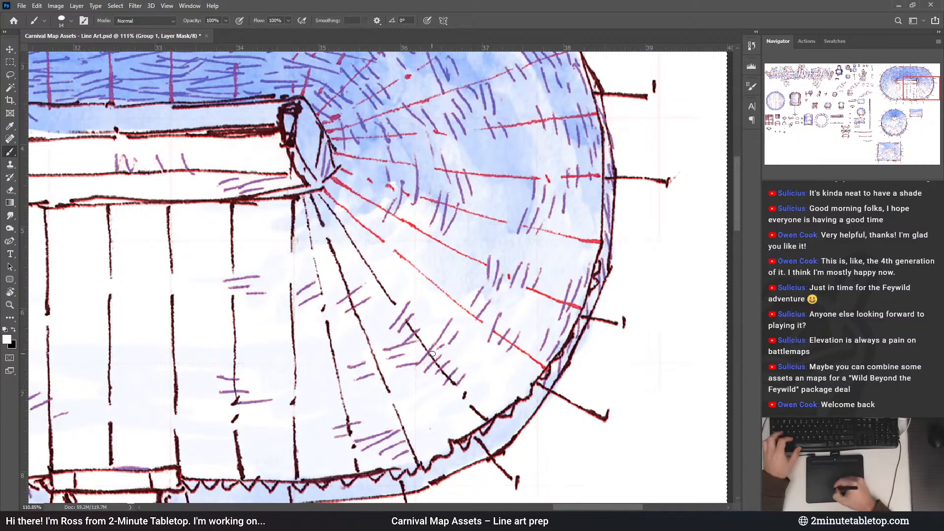
key(x)
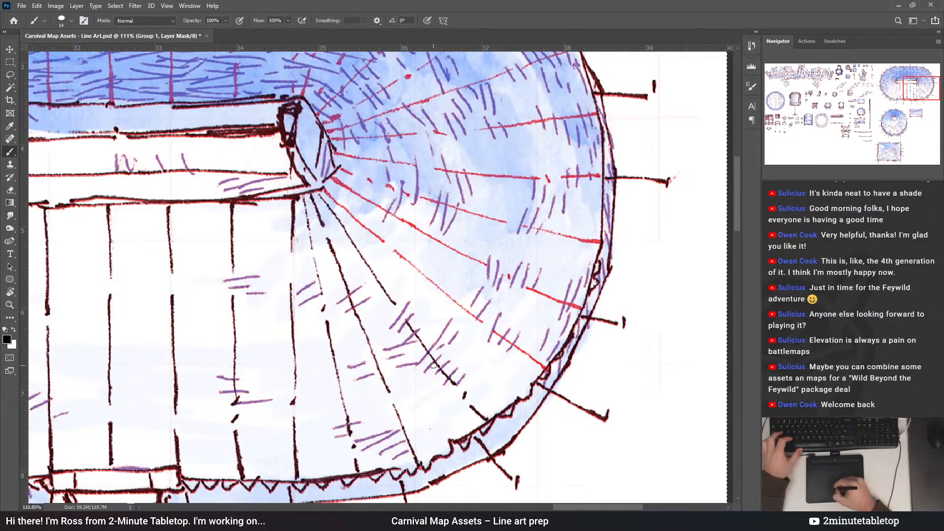
Paint the mask white along the fourth slanted seam, trimming it with black where it crosses the purple hatching
key(x)
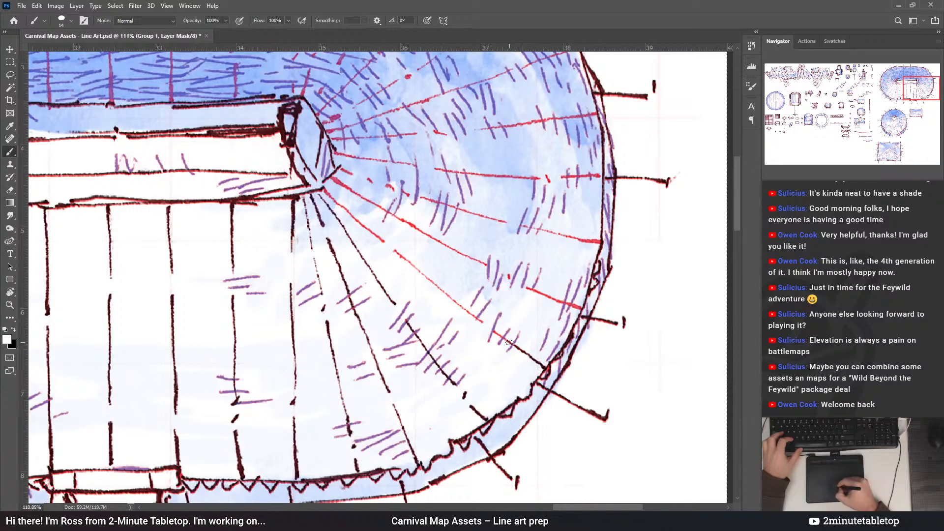
key(x)
key(x)
key(x)
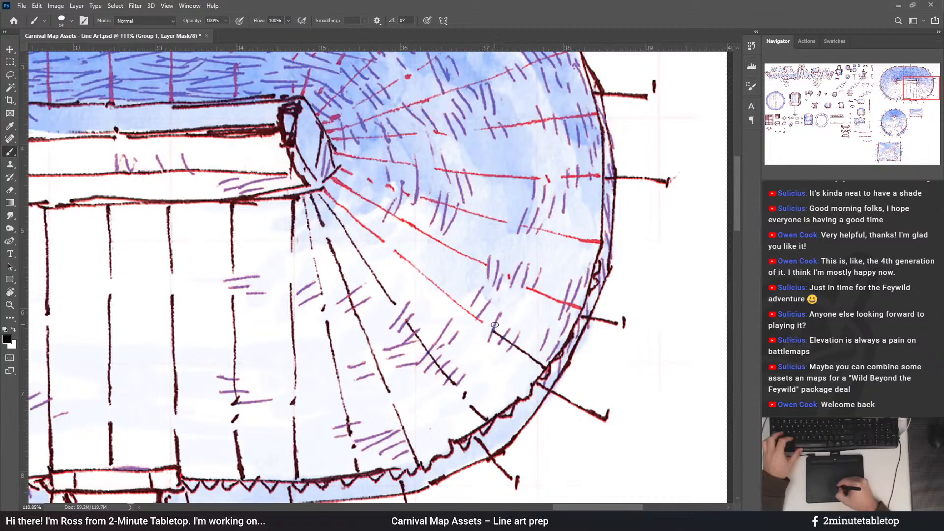
key(x)
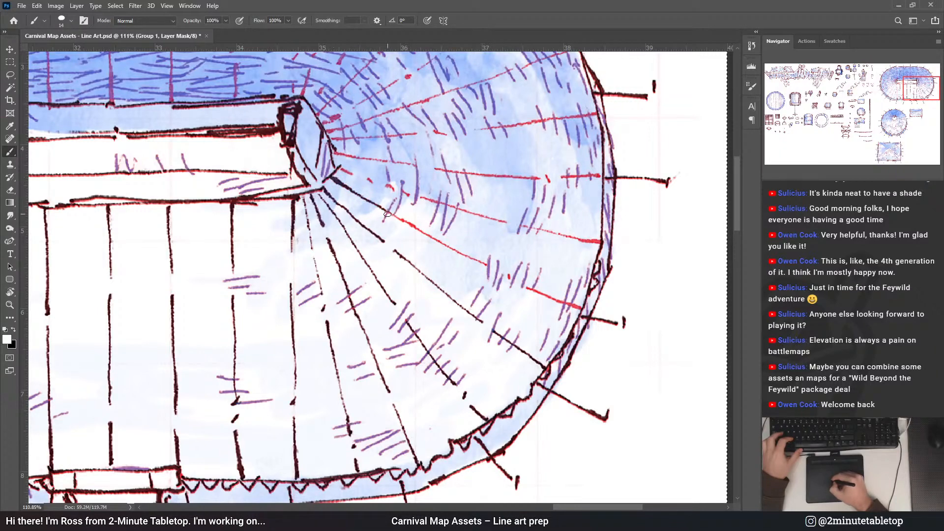
Paint the mask white along the fifth slanted seam, including the dot and short outer segment near the tent's right edge
key(x)
key(x)
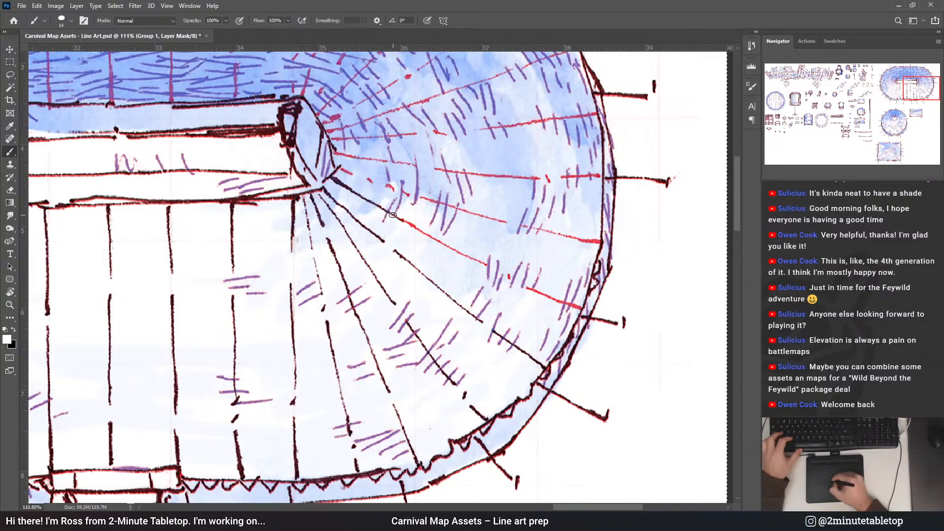
drag(393, 215, 488, 265)
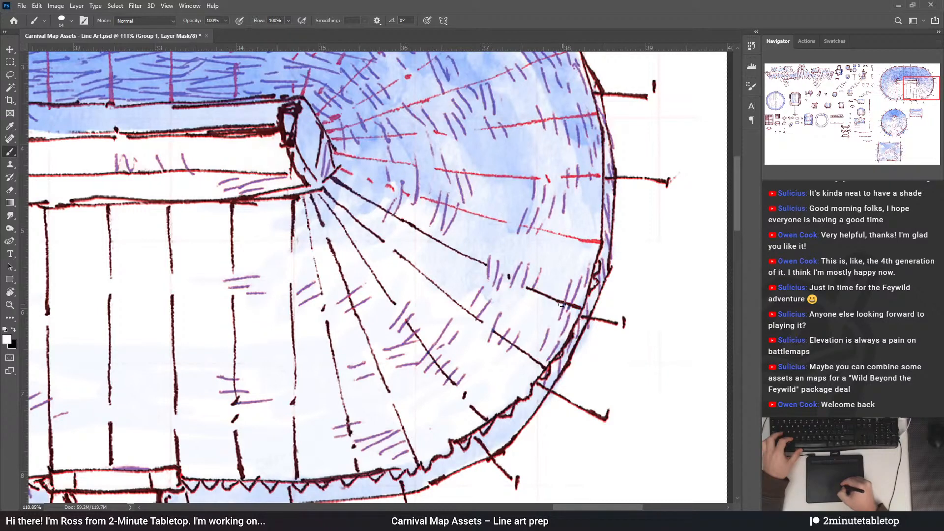
key(x)
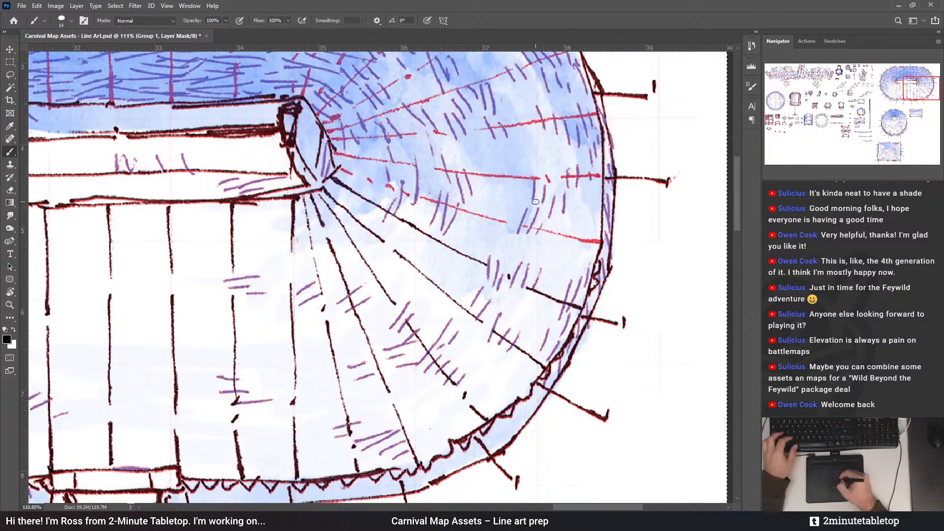
Paint the mask along the sixth slanted seam from the tent's edge to the ridge corner, checking the result with the red source strokes hidden
key(x)
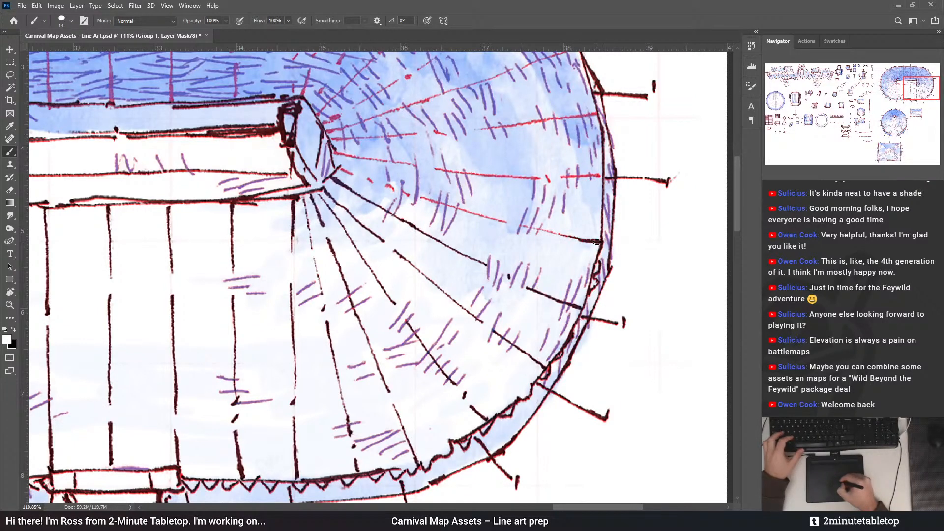
drag(596, 242, 543, 231)
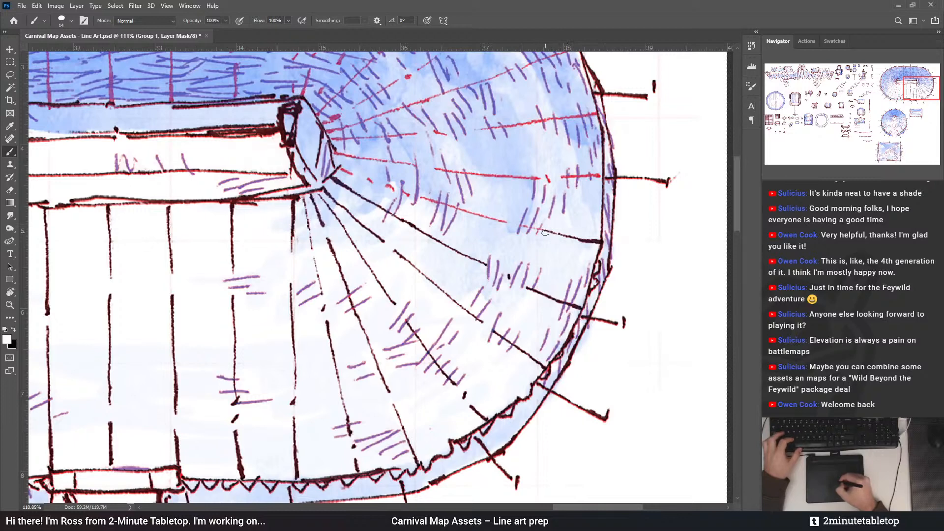
drag(537, 229, 519, 225)
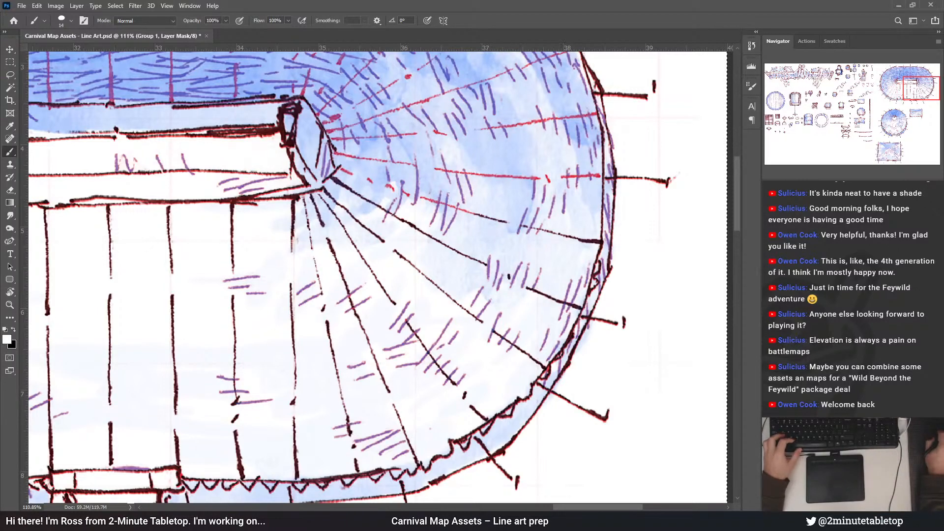
key(ctrl+bracketright)
key(ctrl+comma)
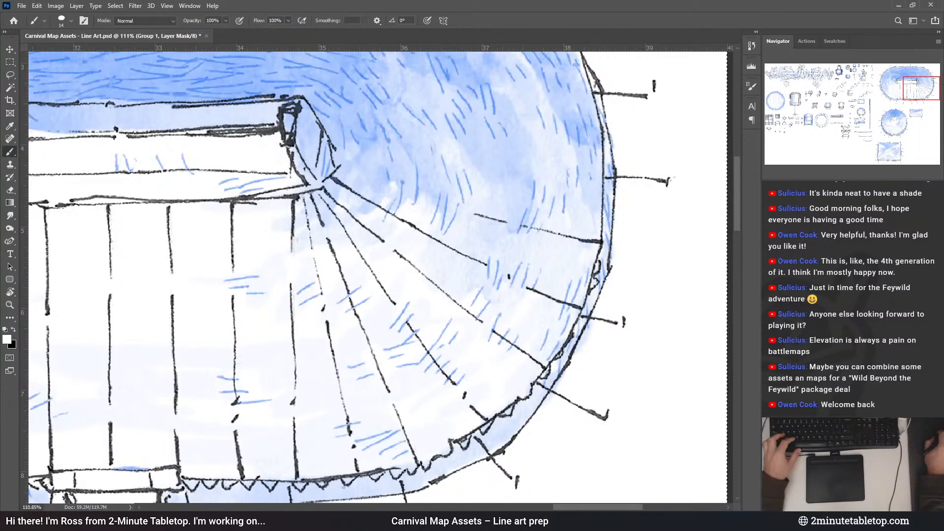
key(ctrl+comma)
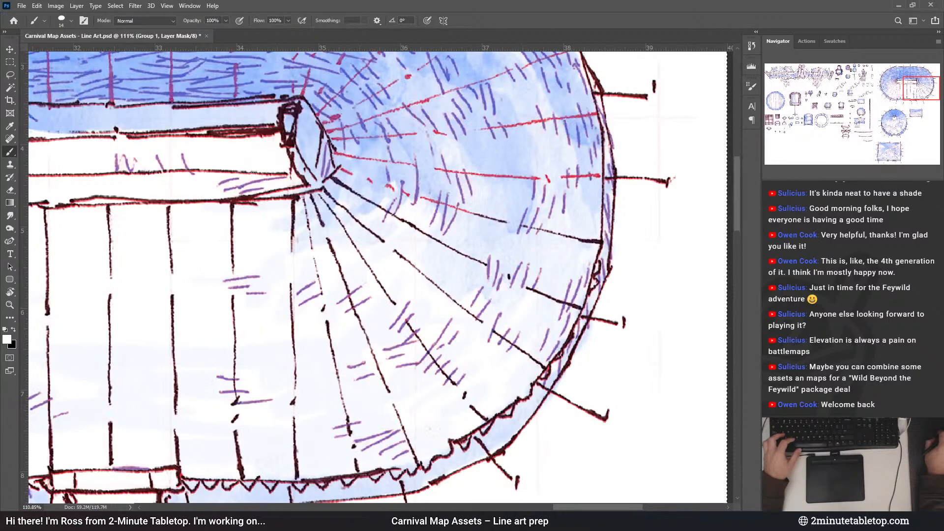
drag(436, 237, 498, 300)
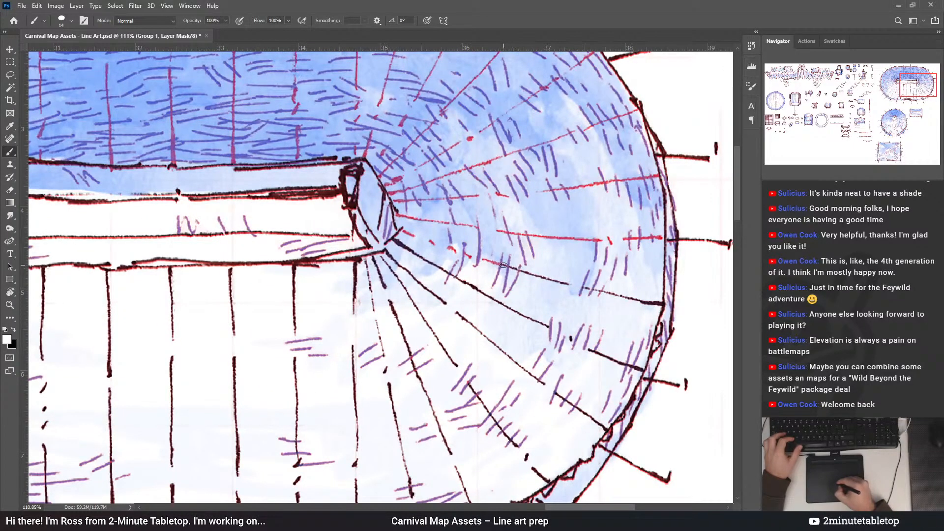
key(x)
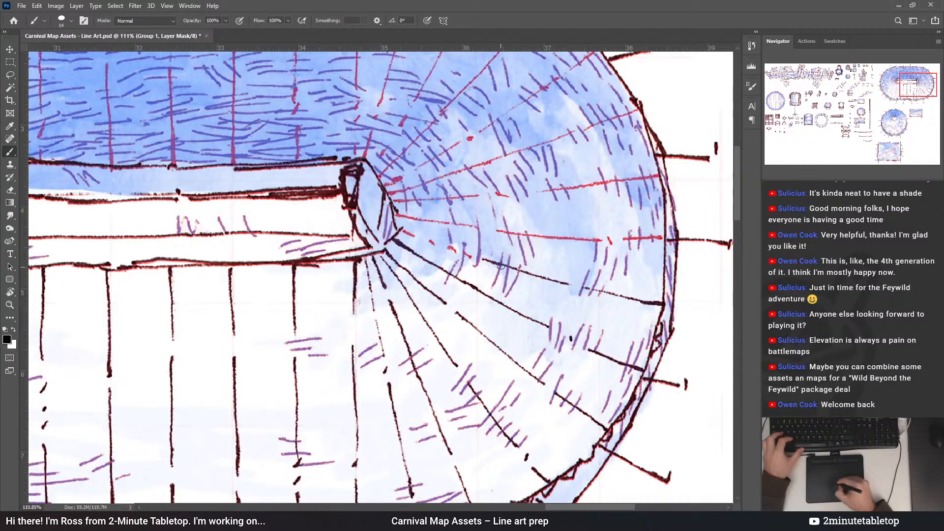
key(x)
drag(448, 248, 456, 253)
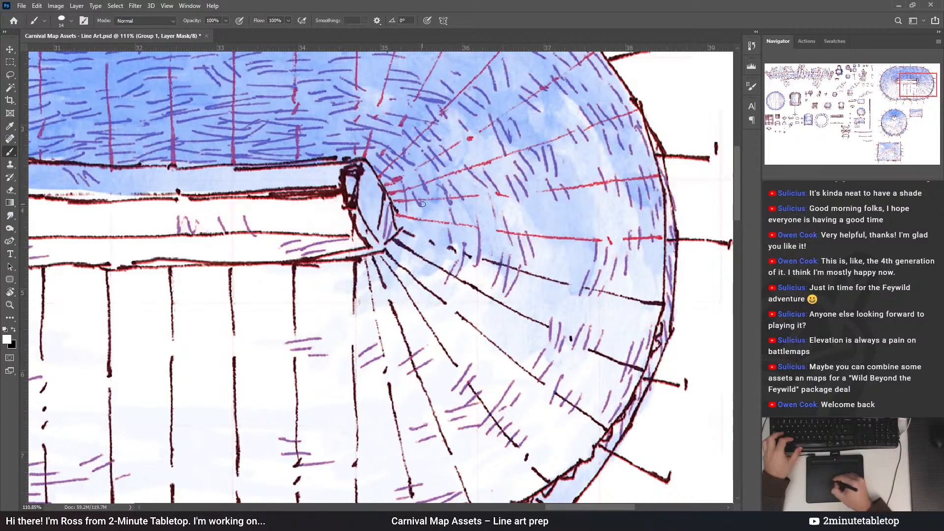
Paint the mask along the seventh, nearly horizontal seam in broken segments out to the tent's right edge, trimming around the hatching with black
drag(395, 216, 473, 227)
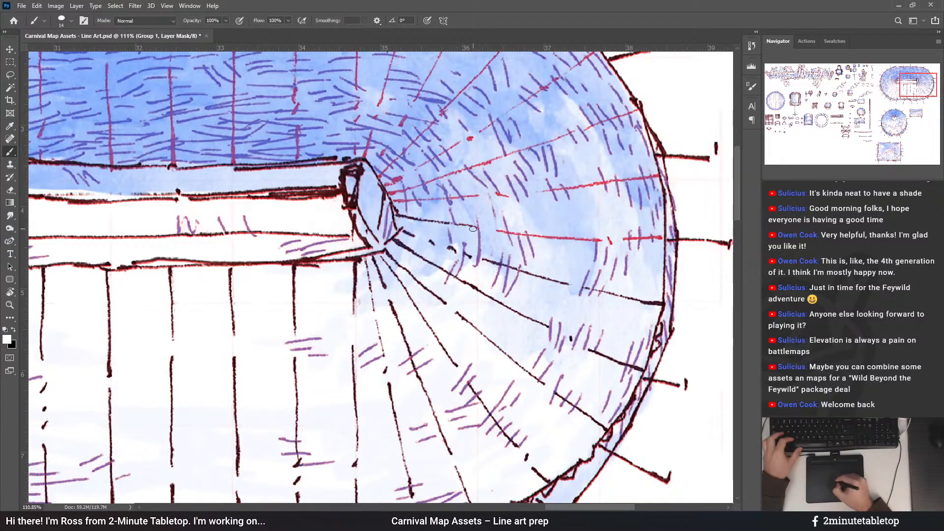
drag(499, 231, 600, 236)
key(x)
key(x)
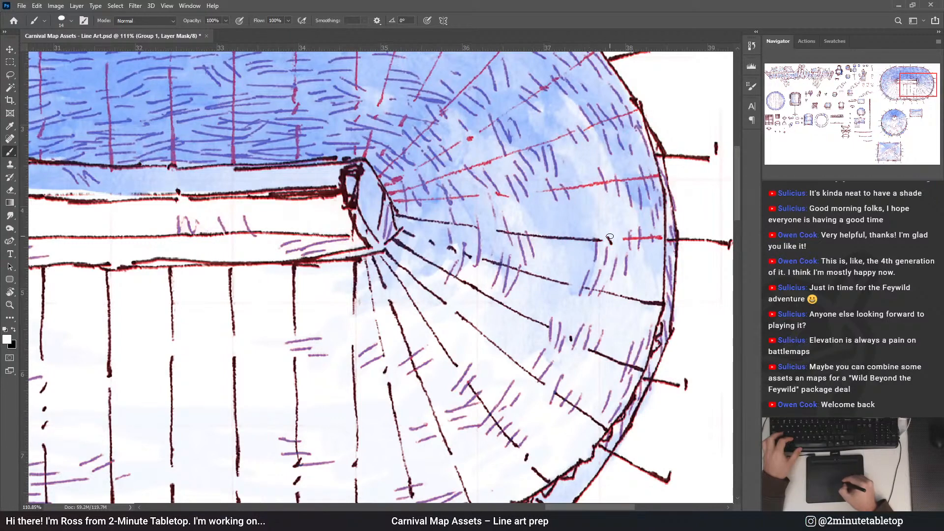
drag(624, 240, 638, 239)
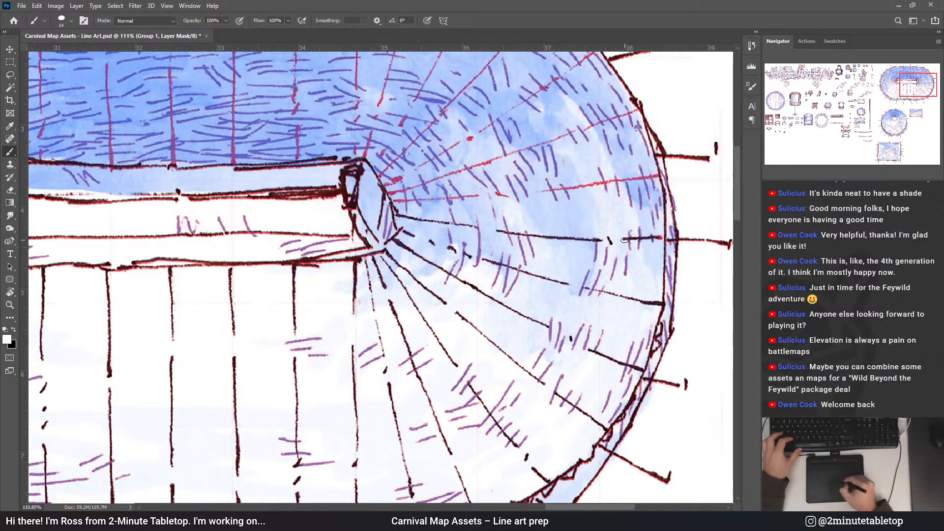
key(x)
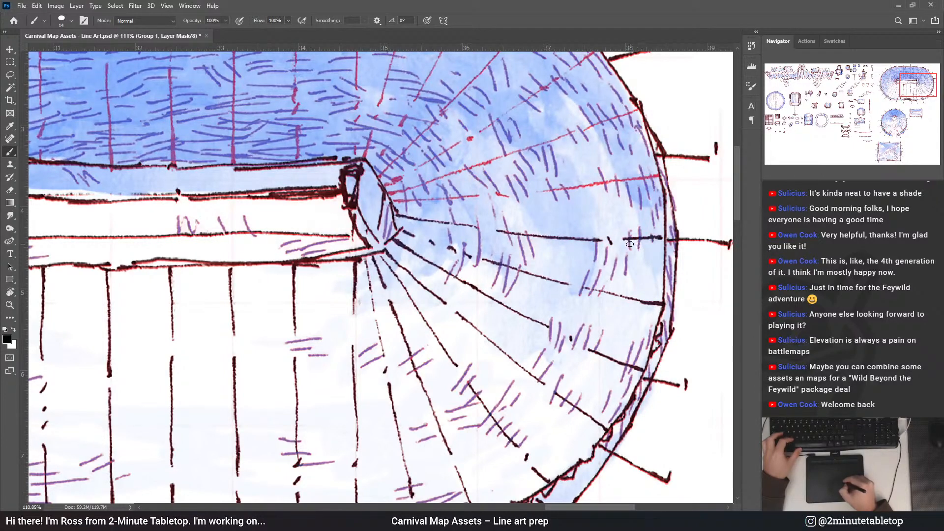
key(x)
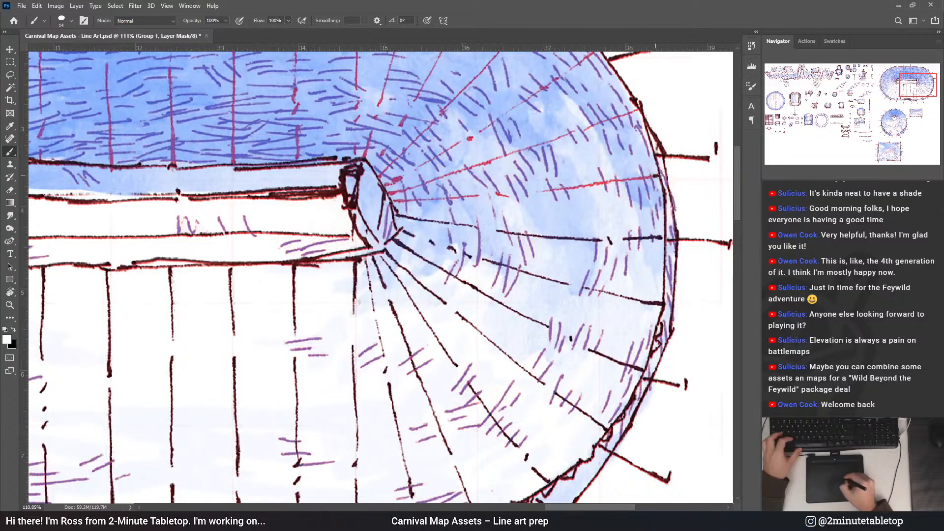
Paint the mask along the eighth, slightly rising seam from the right edge inwards to the ridge end, keeping the crossing hatching masked out
drag(645, 178, 655, 175)
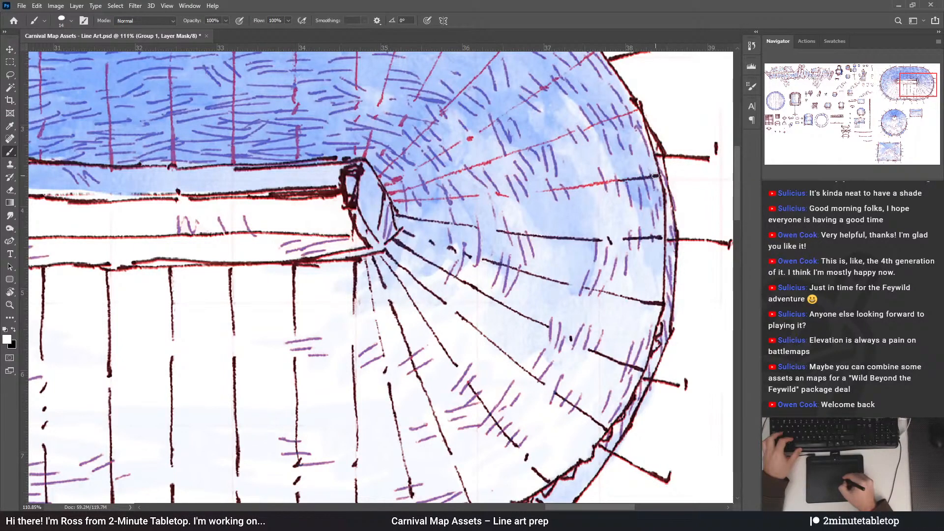
key(x)
key(x)
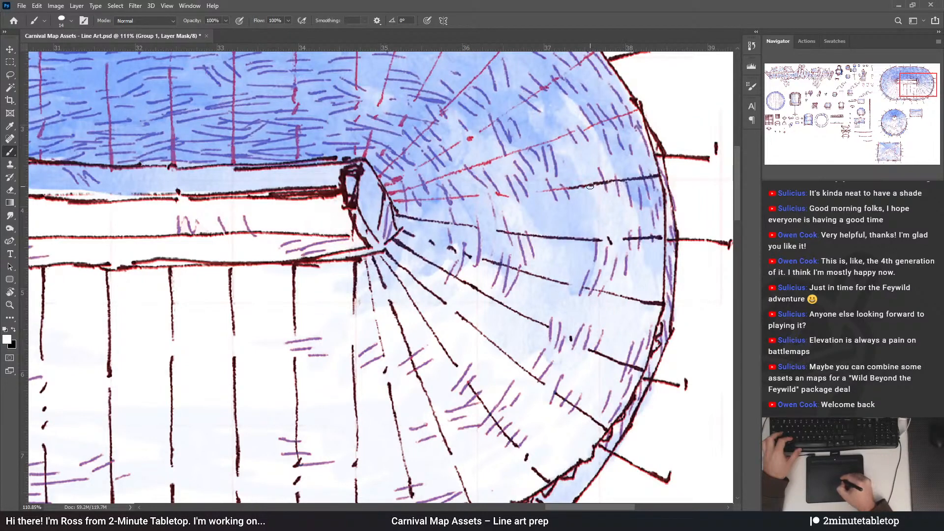
drag(541, 190, 568, 184)
key(x)
key(x)
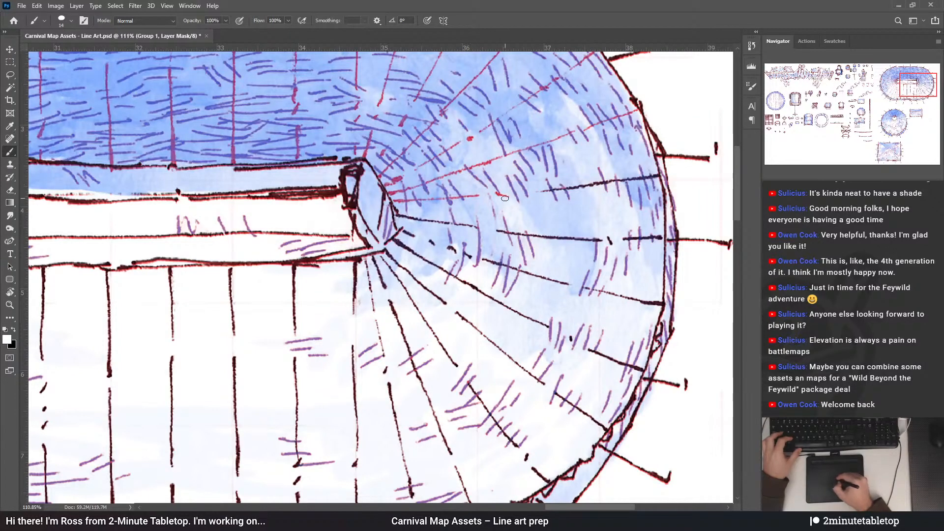
drag(509, 197, 497, 194)
key(x)
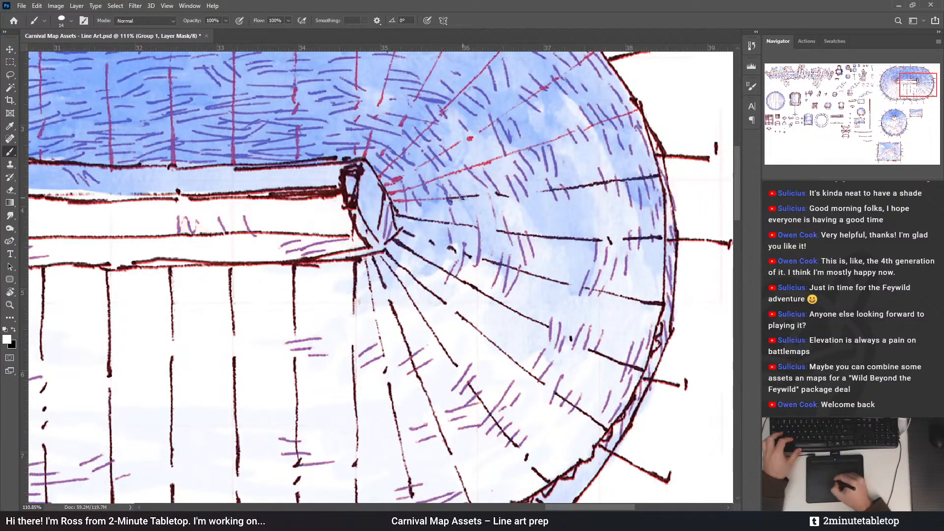
key(x)
Paint the mask along the ninth seam, rising from the ridge end to the tent's upper-right edge, and trim the crossing hatching with black
key(x)
mouse_move(429, 199)
mouse_down()
mouse_move(406, 201)
mouse_move(431, 278)
mouse_up()
key(x)
key(x)
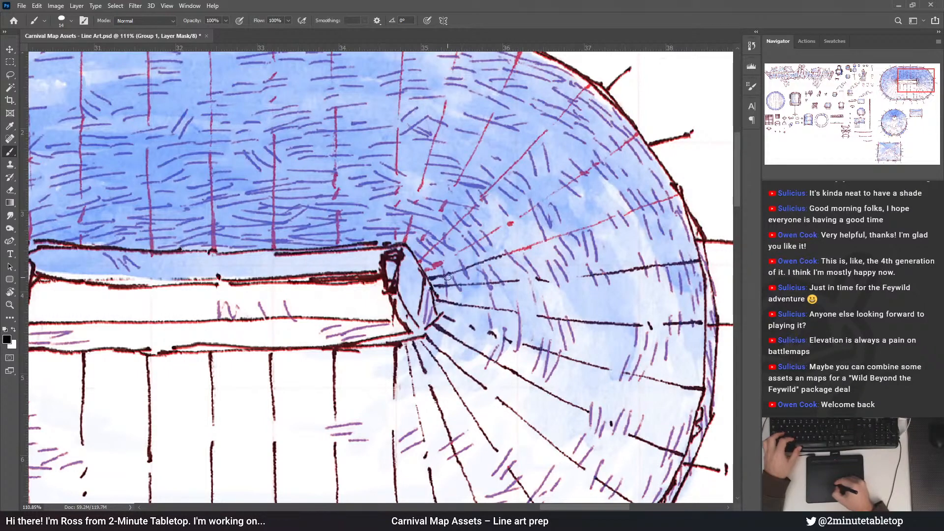
drag(508, 253, 538, 244)
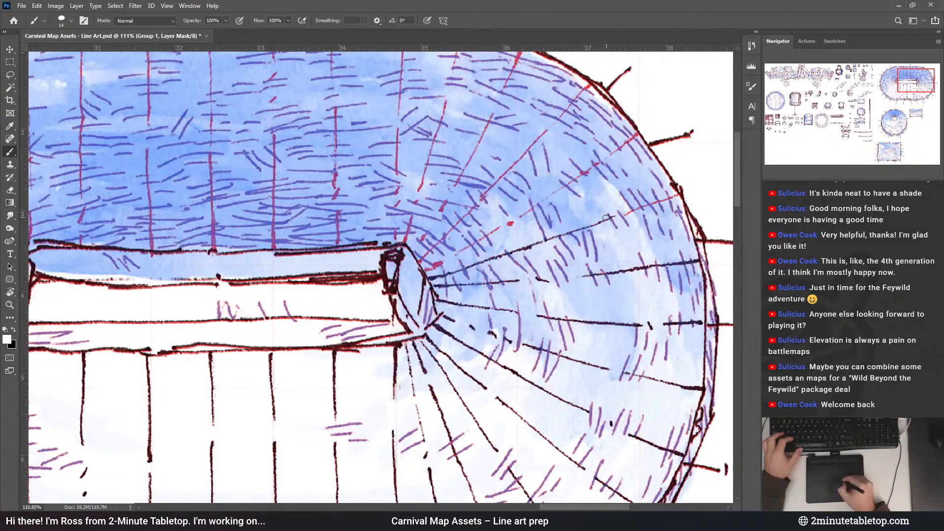
key(x)
key(x)
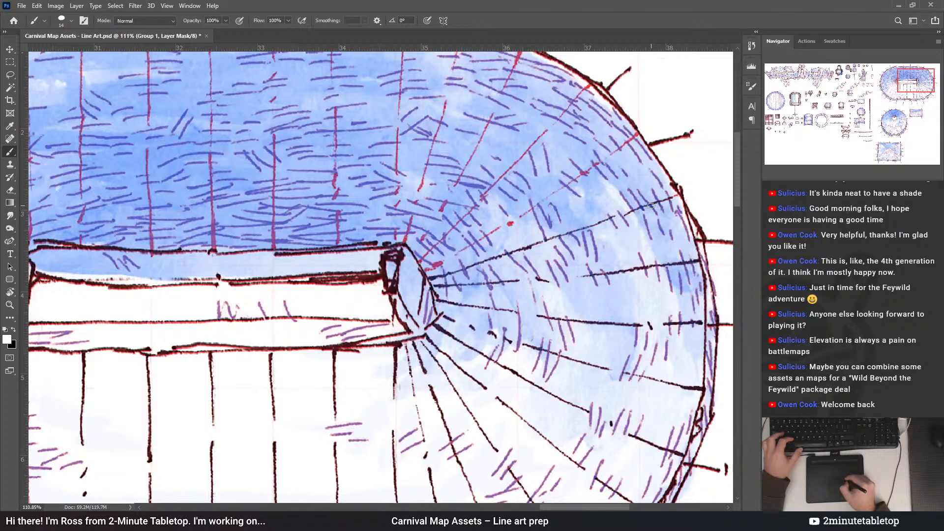
Paint the mask along the tenth seam from the tent's upper-right edge inwards, trimming the crossing hatching with black
key(x)
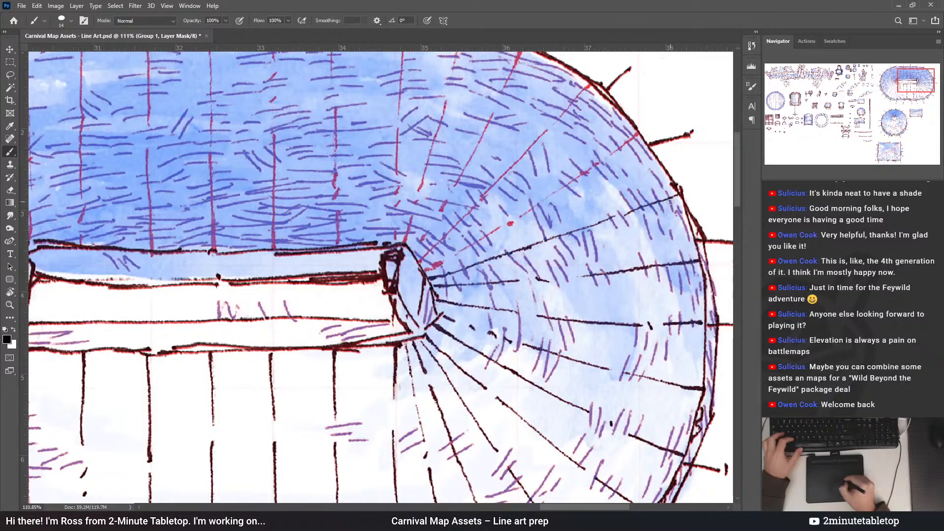
key(x)
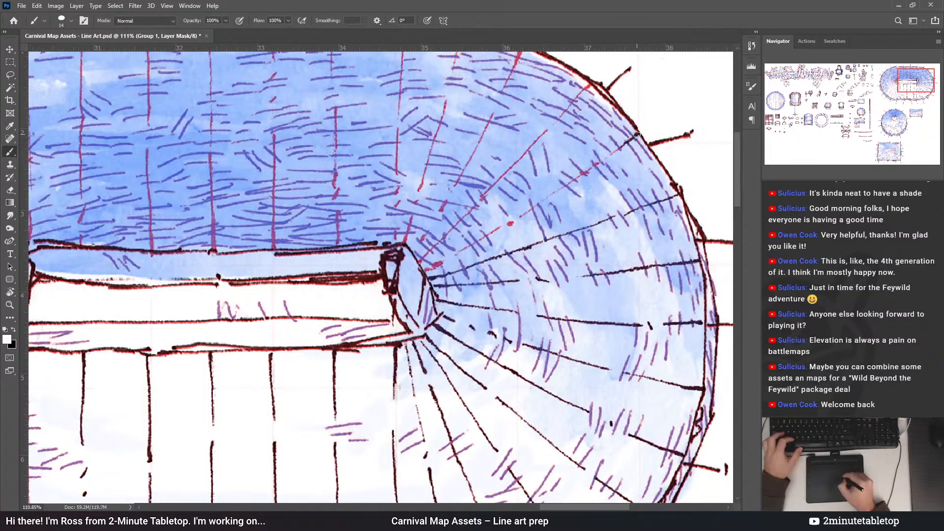
key(x)
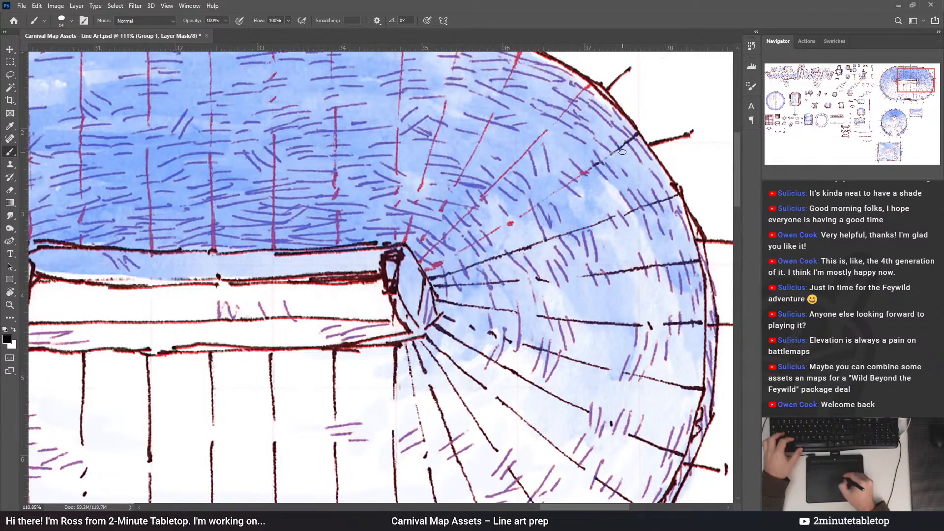
key(x)
drag(589, 170, 566, 187)
key(x)
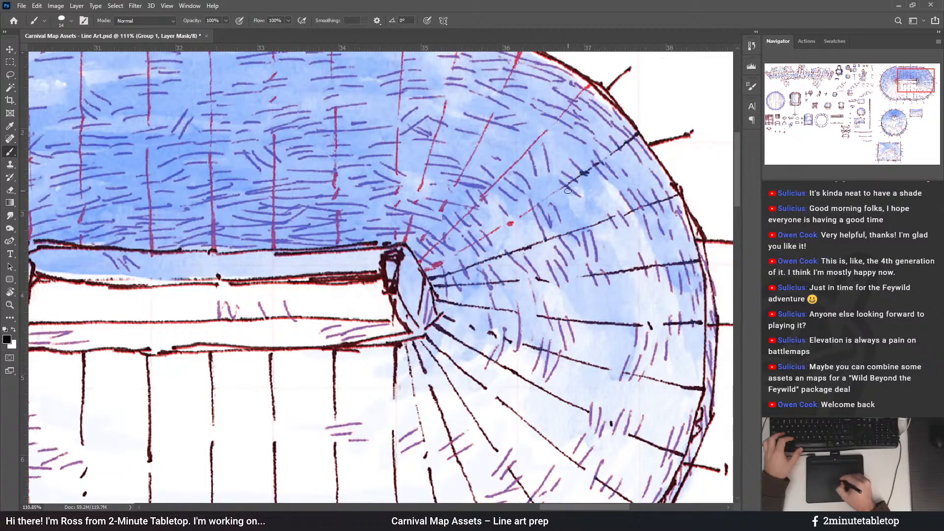
key(x)
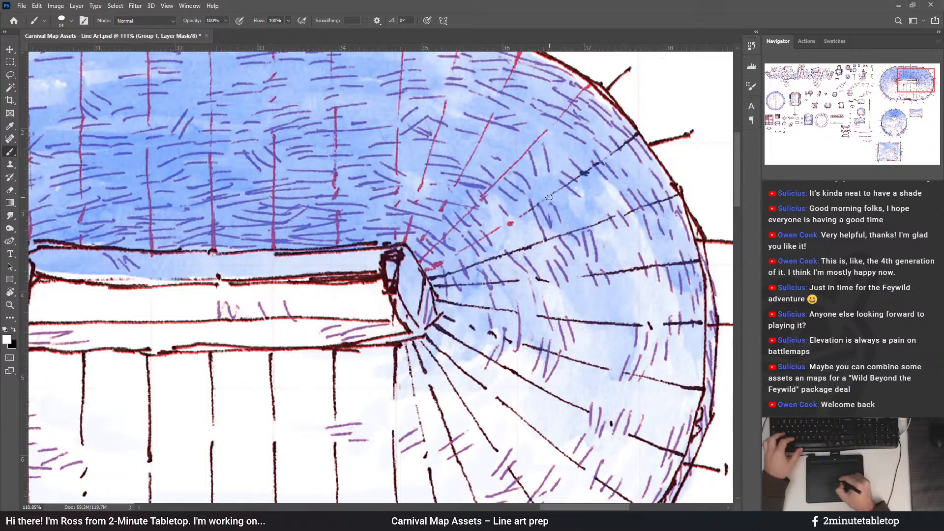
key(x)
key(x)
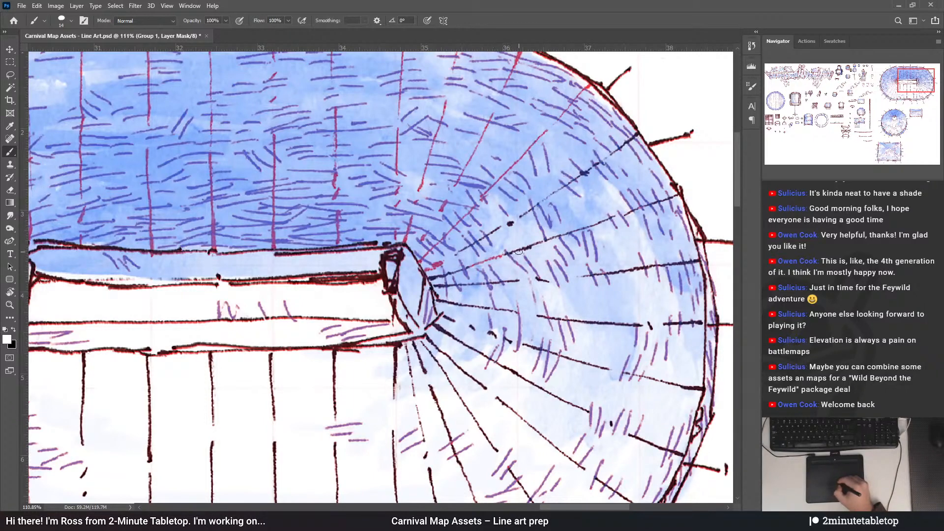
key(bracketright)
key(bracketright)
key(bracketright)
key(bracketright)
key(bracketleft)
key(bracketleft)
key(bracketleft)
key(bracketleft)
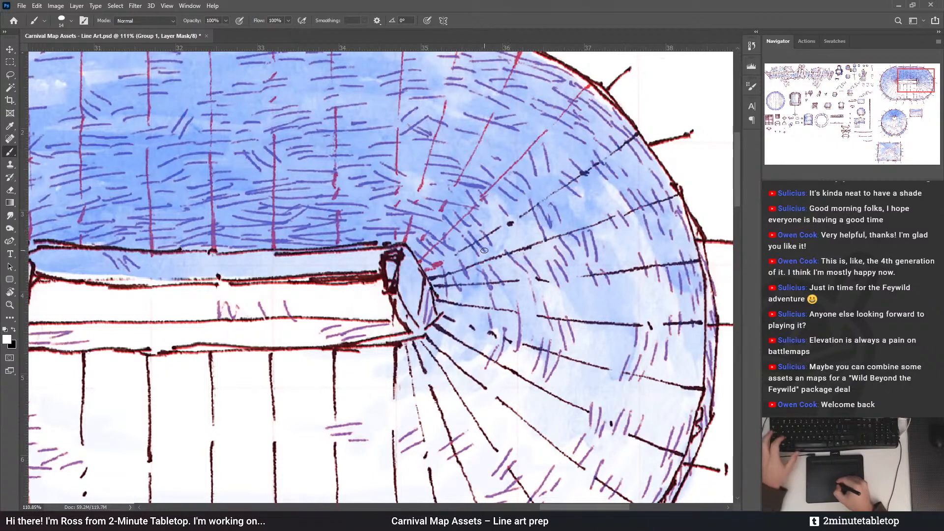
Finish the tenth seam on the mask with a short dash beside the ridge end
key(x)
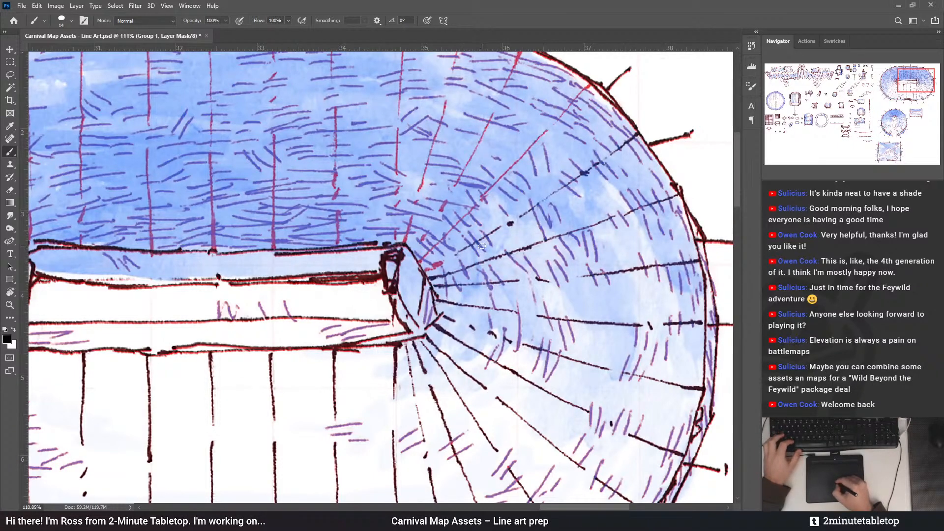
key(x)
key(x)
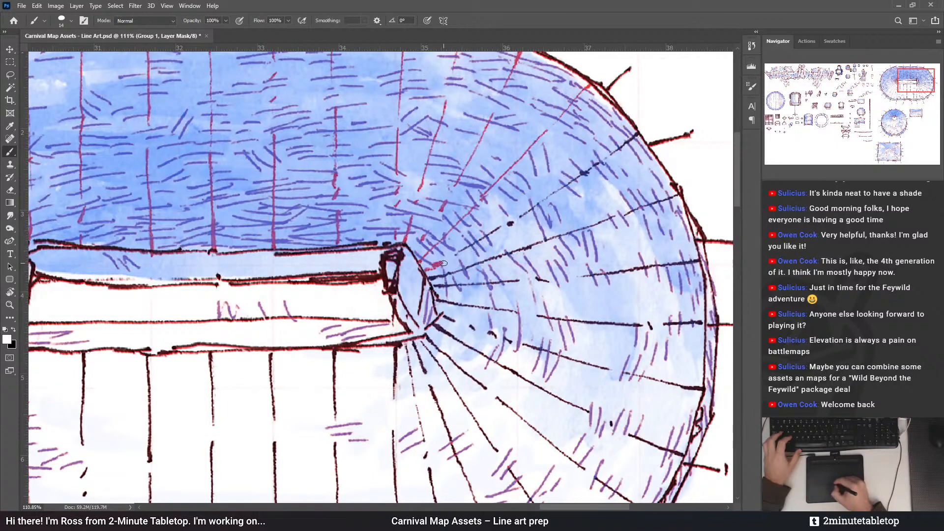
key(x)
drag(437, 265, 427, 269)
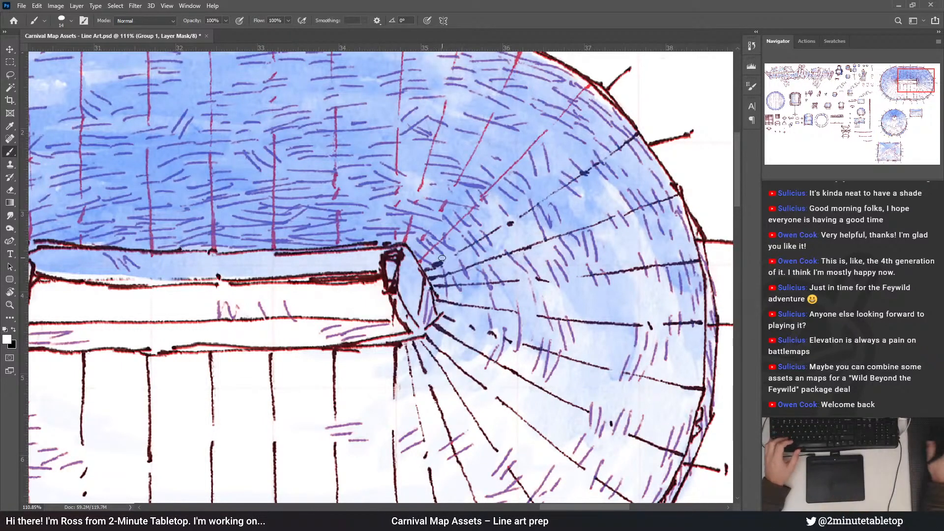
Paint the mask along the eleventh and twelfth seams between the tent's upper-right edge and the ridge corner
click(10, 190)
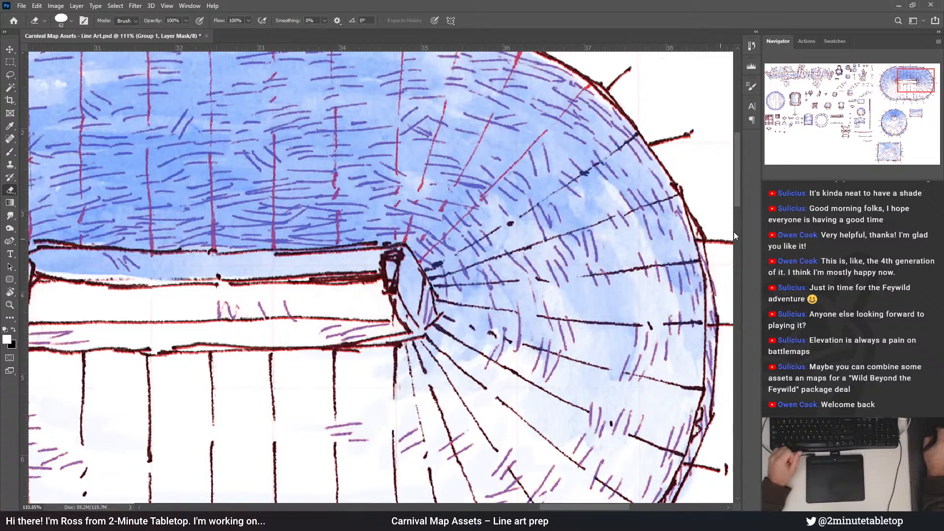
click(10, 151)
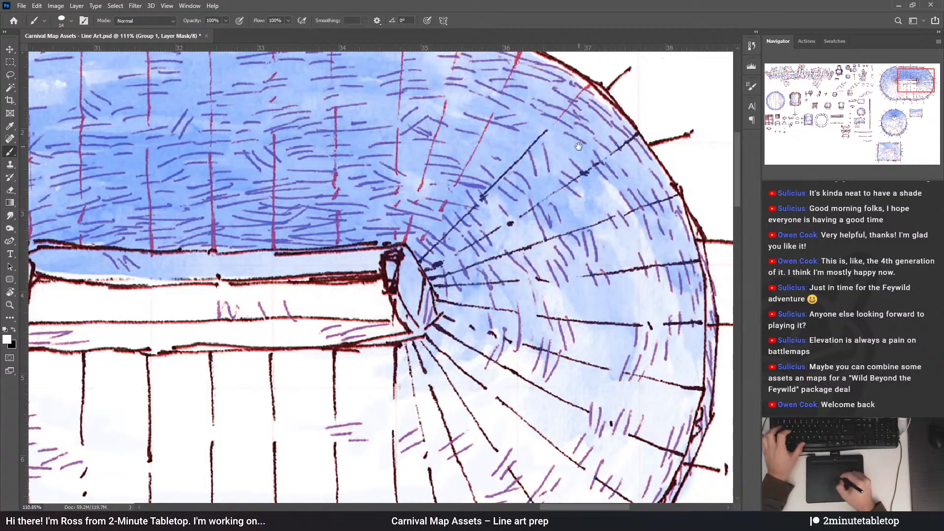
mouse_move(554, 127)
mouse_down()
mouse_move(533, 165)
mouse_move(547, 149)
mouse_up()
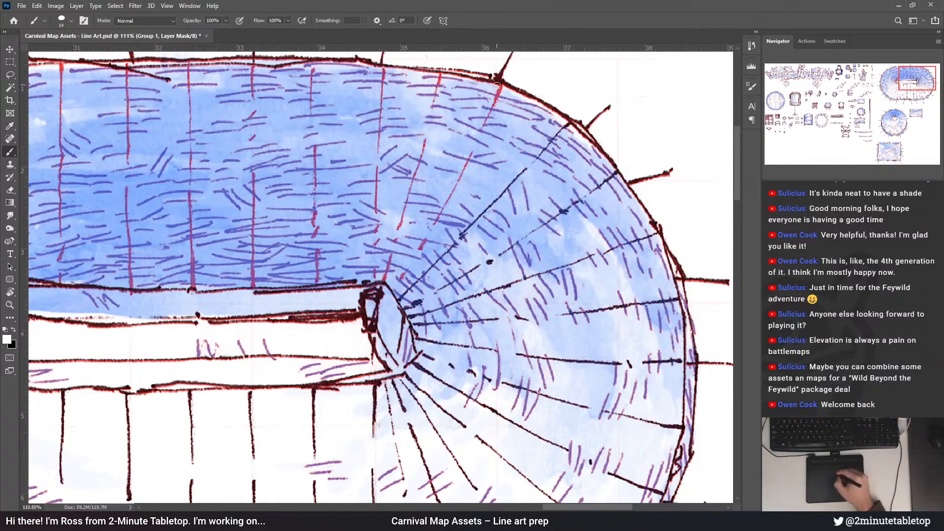
drag(500, 90, 484, 125)
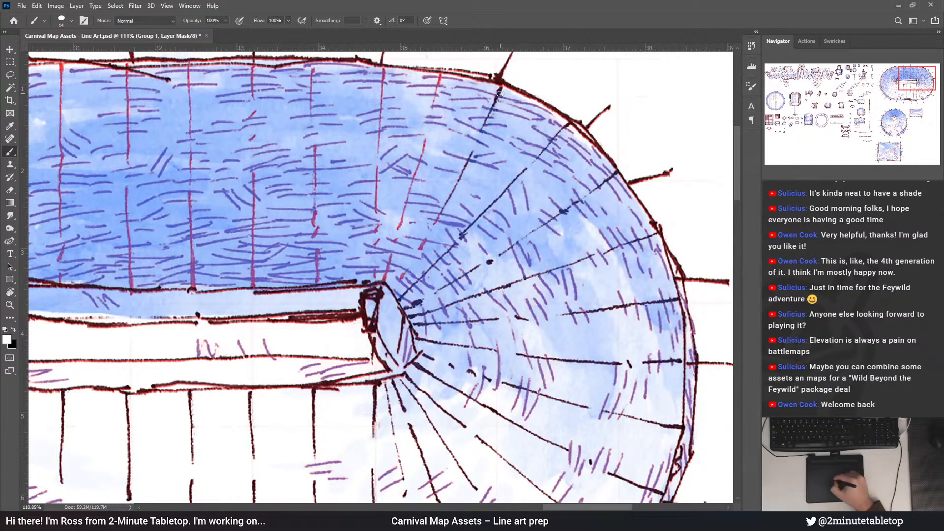
drag(431, 238, 419, 249)
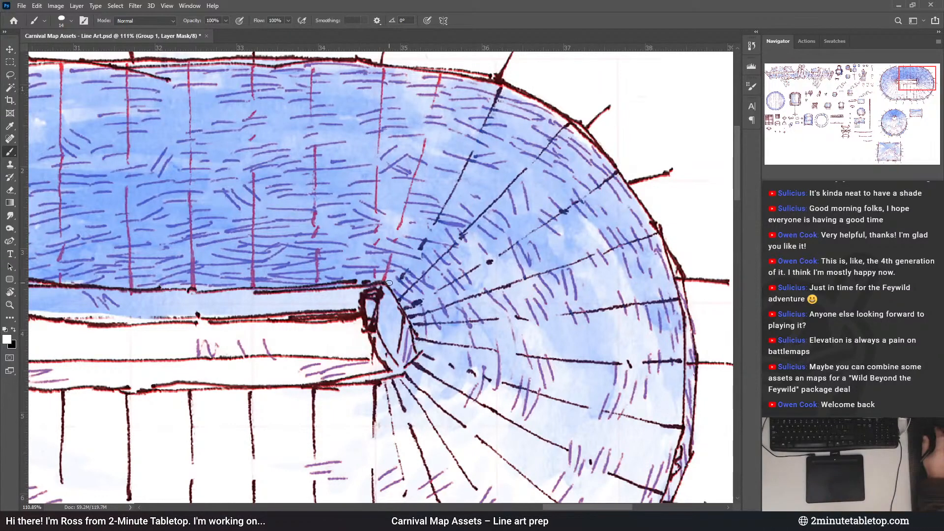
Fade the source strokes on the TRANSFER ME layer and return to the Group 1 layer mask
key(backslash)
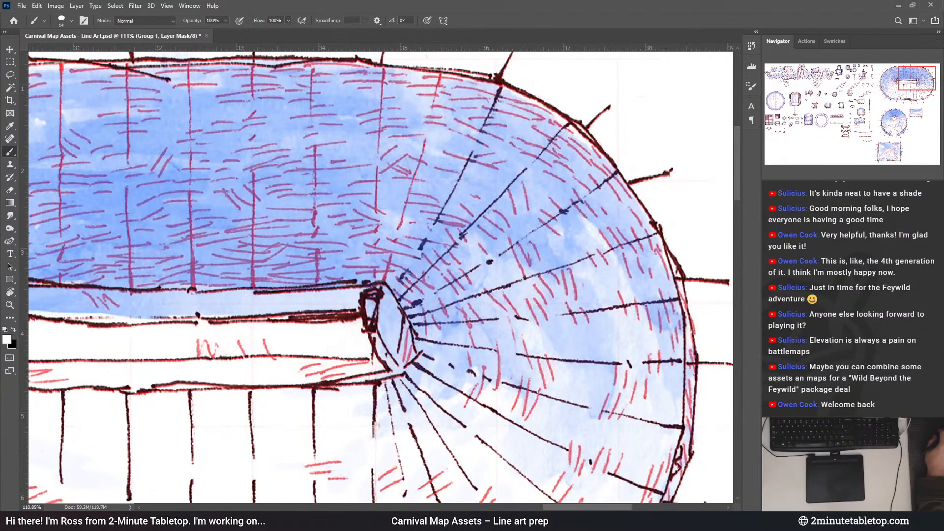
key(alt+[)
key(3)
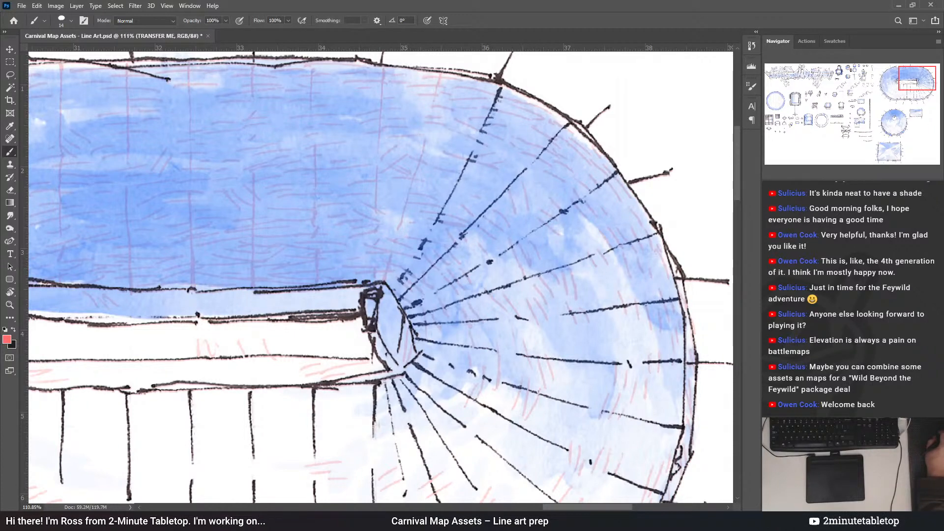
key(alt+])
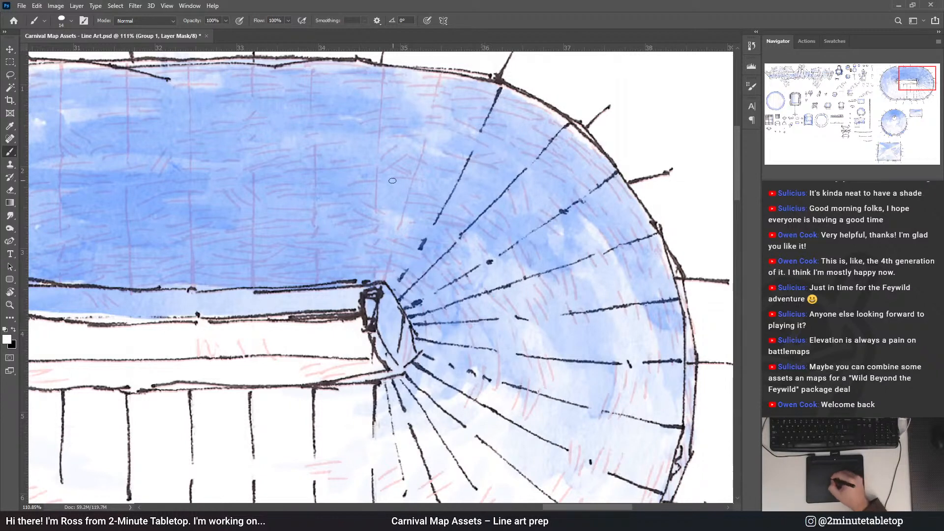
Paint the mask along the last slanted seam and the first vertical seam above the ridge's right end, and save the document
drag(424, 212, 466, 222)
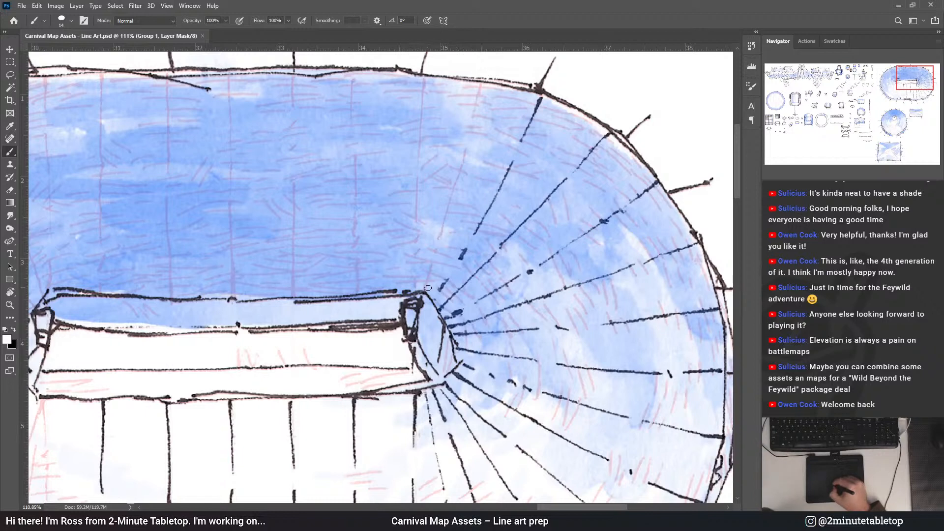
drag(428, 287, 458, 188)
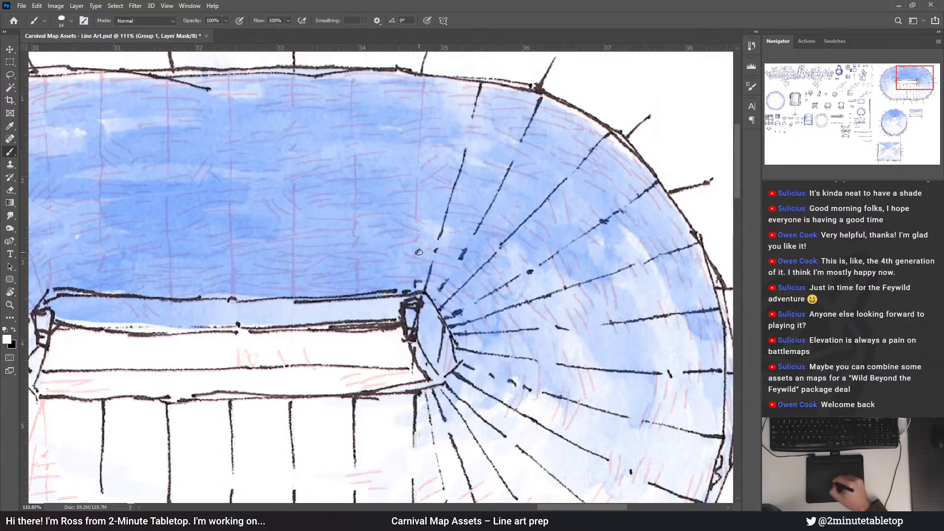
drag(419, 250, 415, 255)
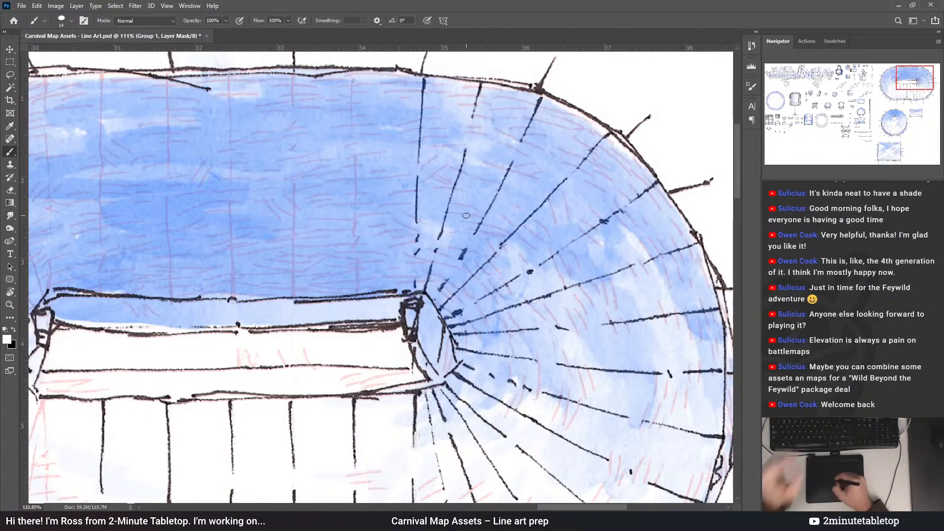
drag(373, 213, 423, 216)
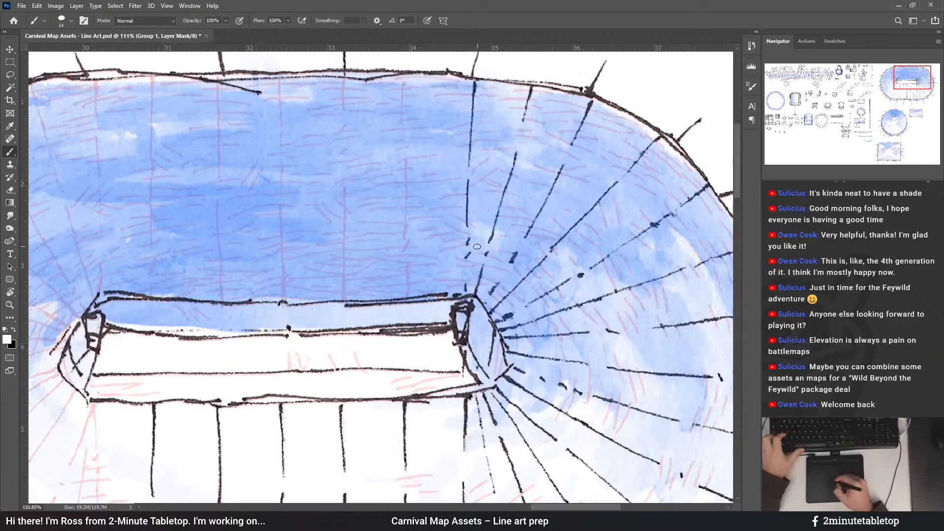
key(ctrl+s)
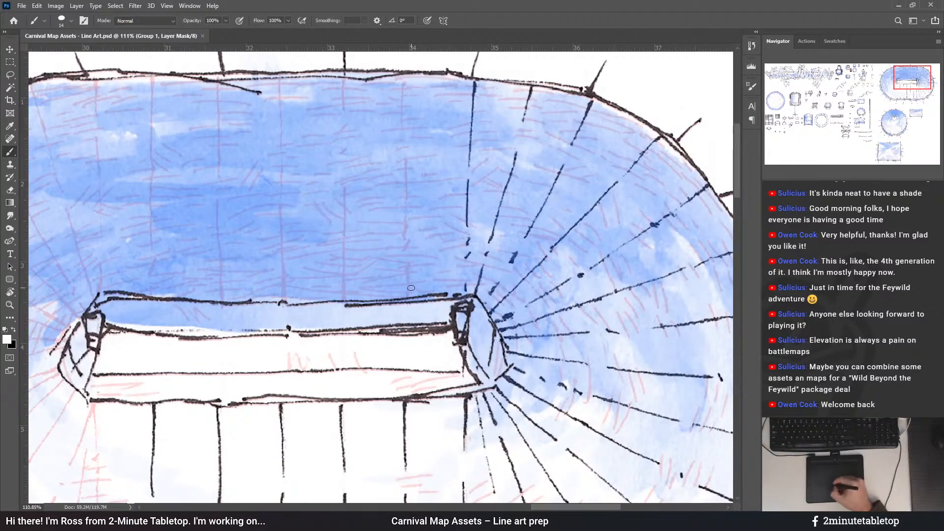
Paint the mask in broken segments along the second and third vertical seams from the ridge to the tent's top edge, clearing the crossing hatching
drag(411, 292, 409, 268)
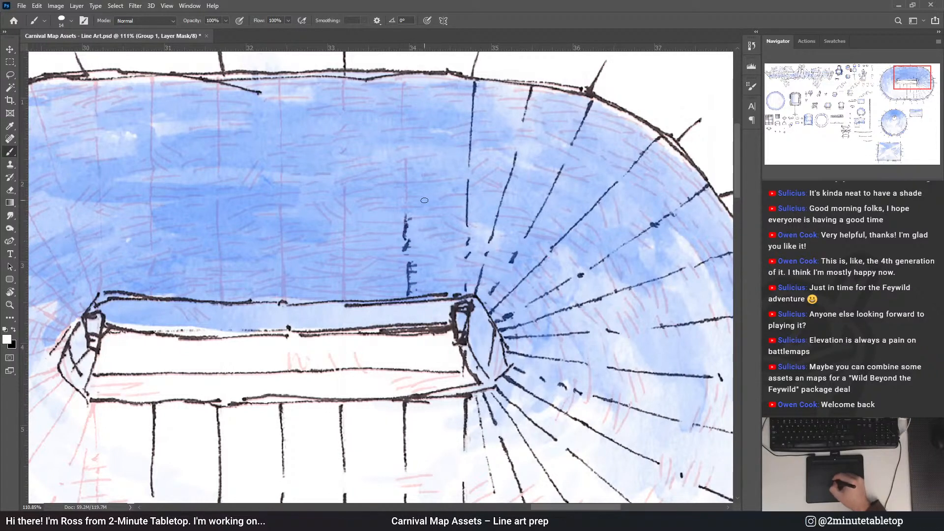
drag(406, 182, 408, 204)
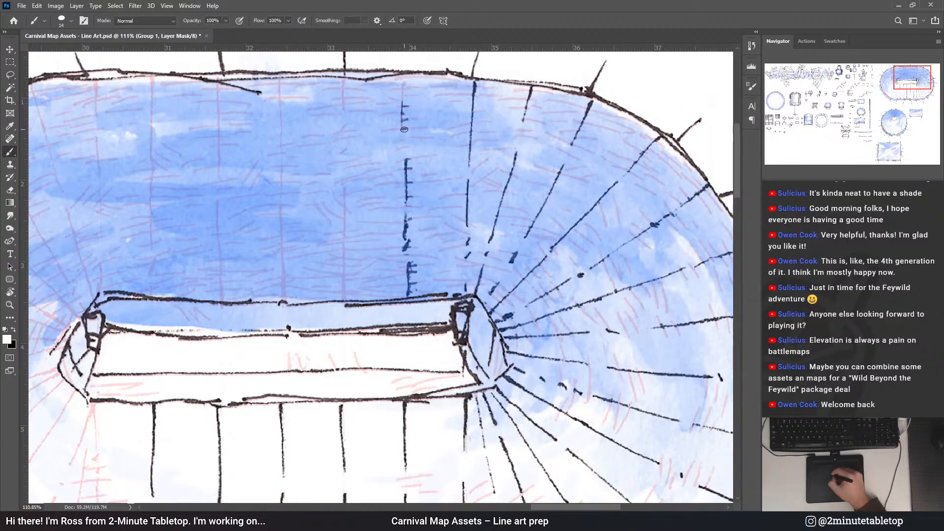
drag(403, 94, 404, 82)
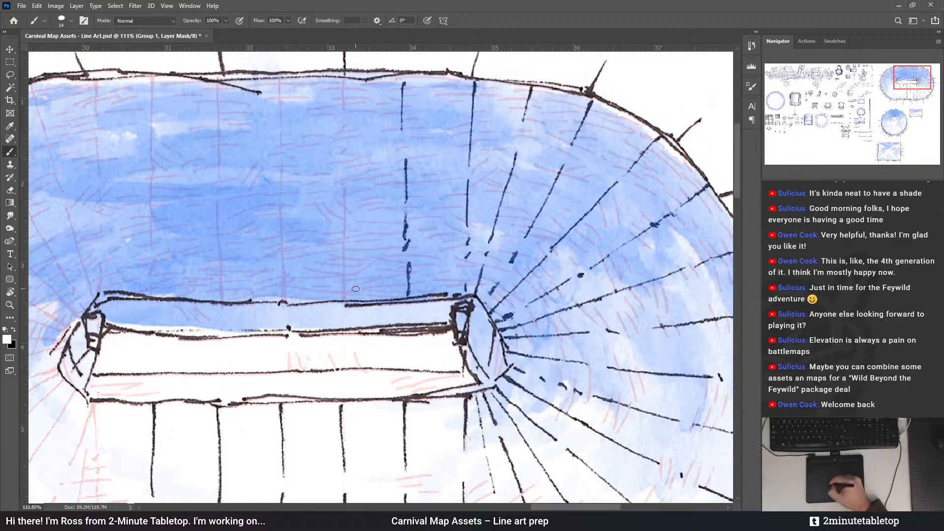
drag(345, 298, 344, 217)
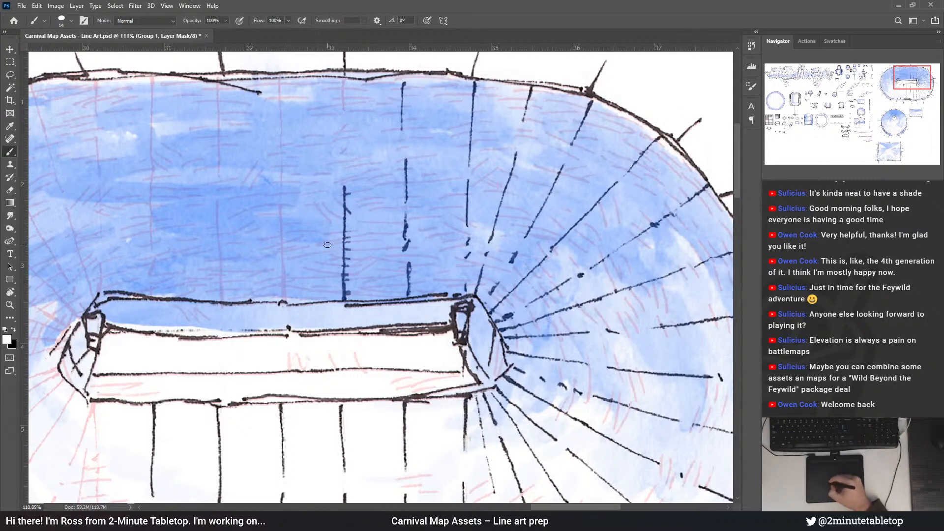
drag(345, 148, 344, 90)
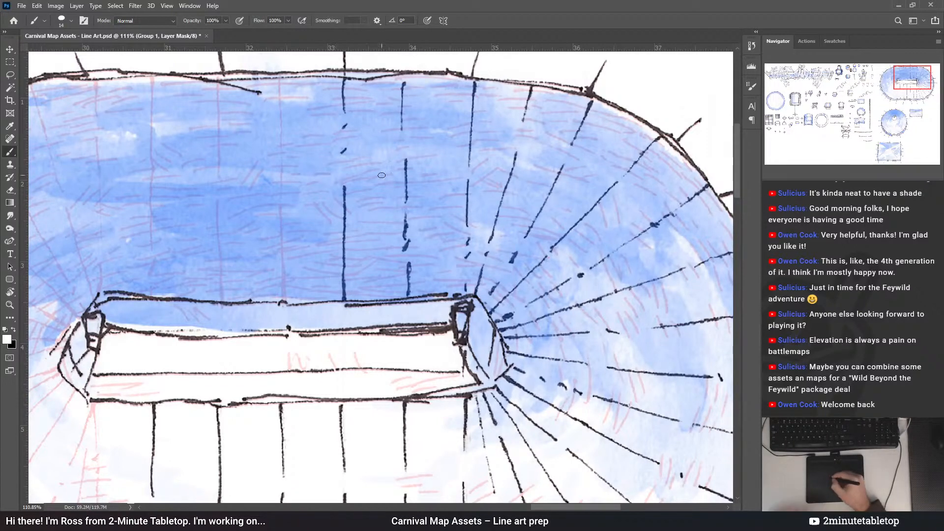
Paint the mask along the fourth and fifth vertical seams from the tent's top edge down to the ridge, keeping the crossing hatching masked out
drag(319, 227, 483, 181)
drag(480, 134, 469, 196)
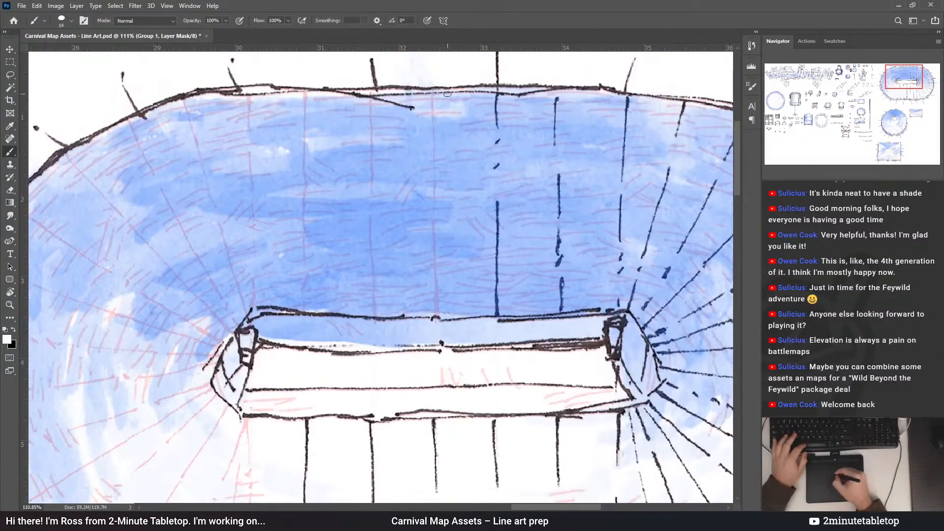
drag(435, 94, 435, 170)
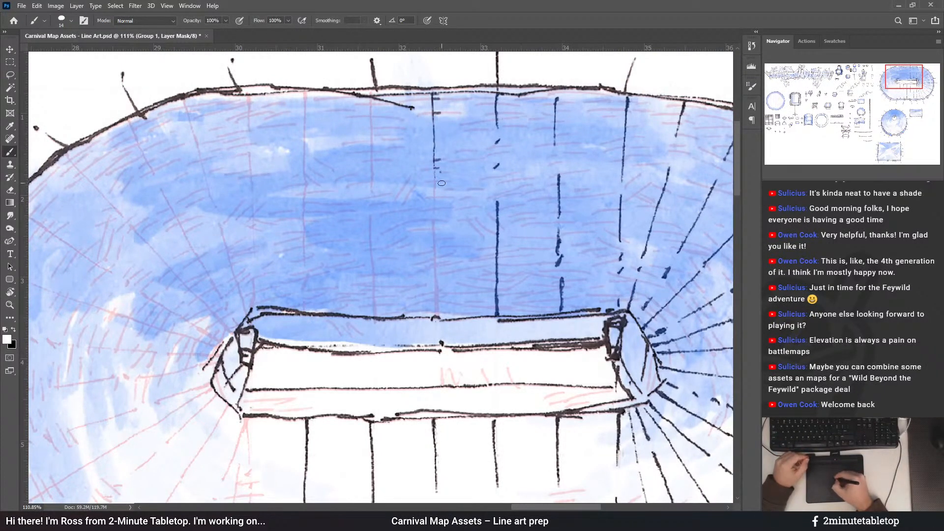
drag(435, 203, 437, 317)
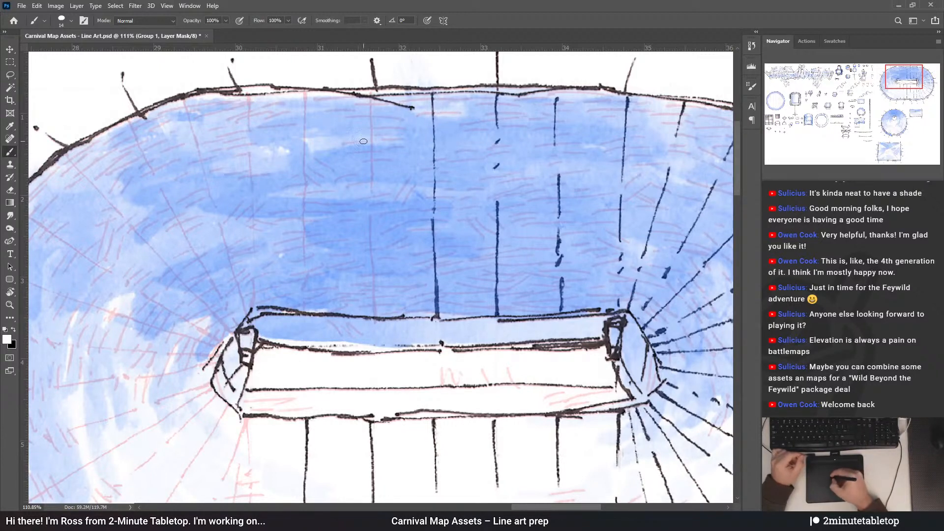
drag(372, 98, 375, 306)
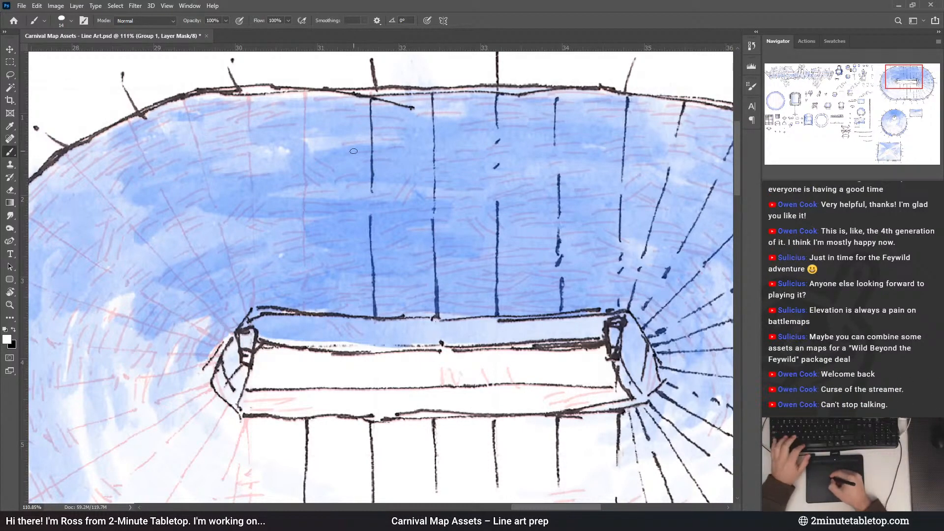
Paint the mask along the sixth vertical seam, near the ridge's left end, from the top edge to the ridge without the hatching
drag(375, 150, 430, 167)
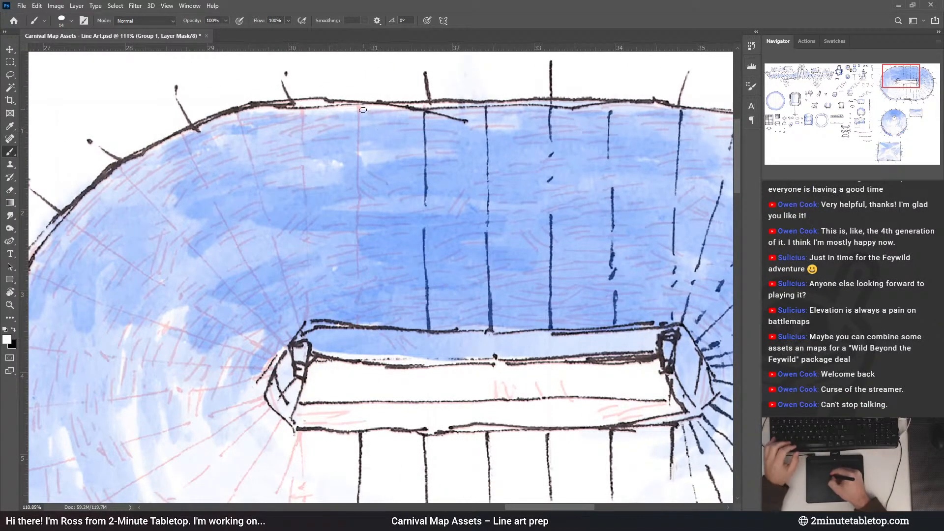
drag(360, 106, 360, 228)
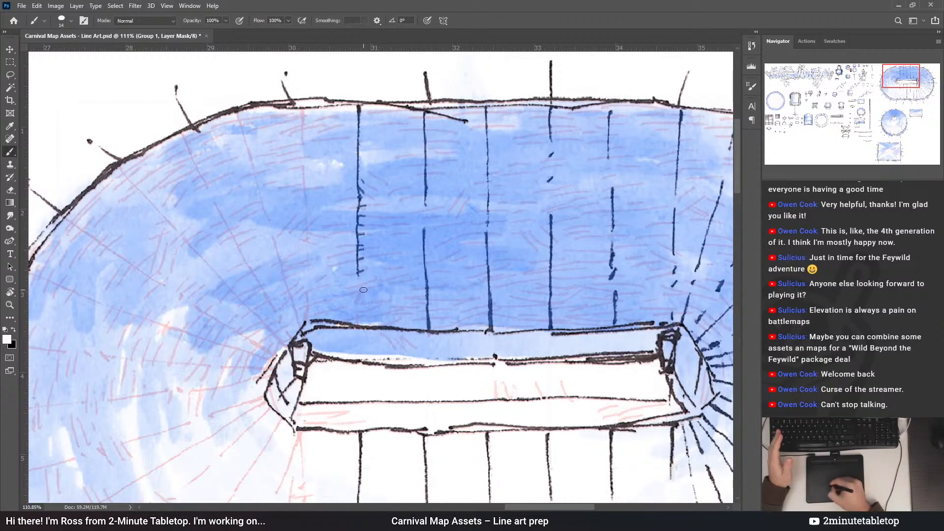
mouse_move(356, 304)
mouse_down()
mouse_move(363, 290)
mouse_move(360, 315)
mouse_up()
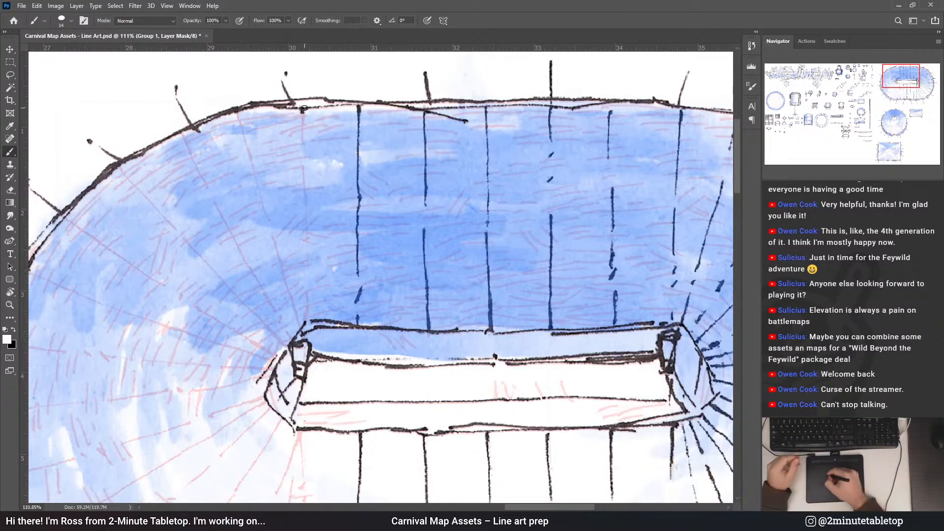
Paint the mask along the seventh vertical seam, at the ridge's left end, and mask out the hatching that crosses it
drag(304, 109, 311, 189)
drag(307, 225, 311, 234)
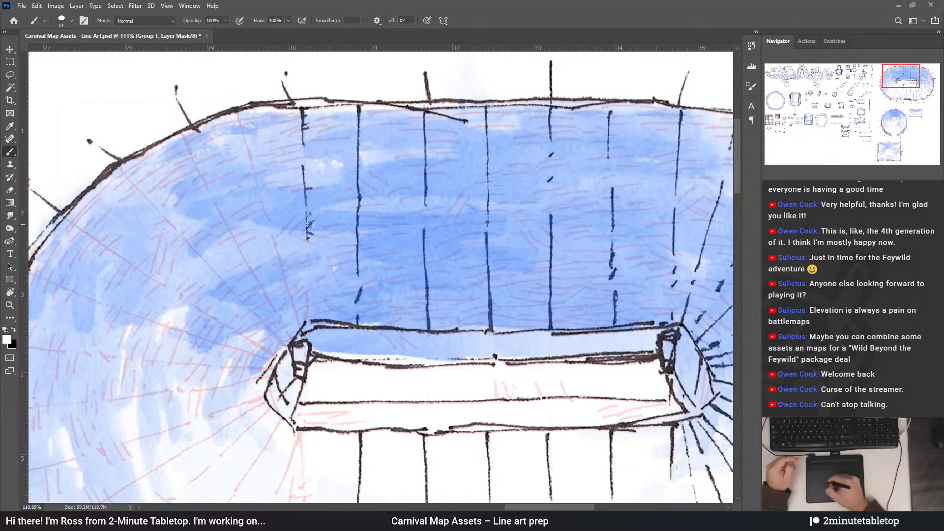
drag(309, 304, 308, 292)
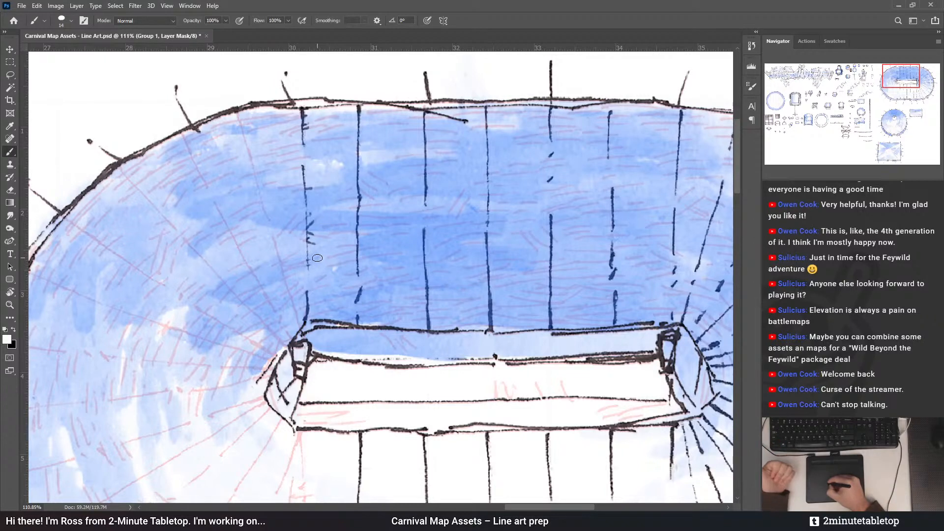
drag(310, 240, 310, 219)
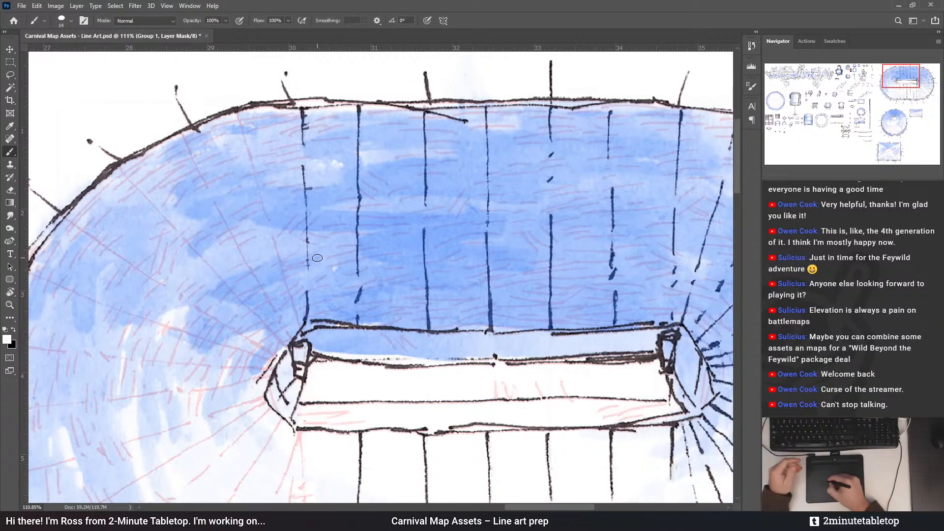
drag(307, 128, 312, 118)
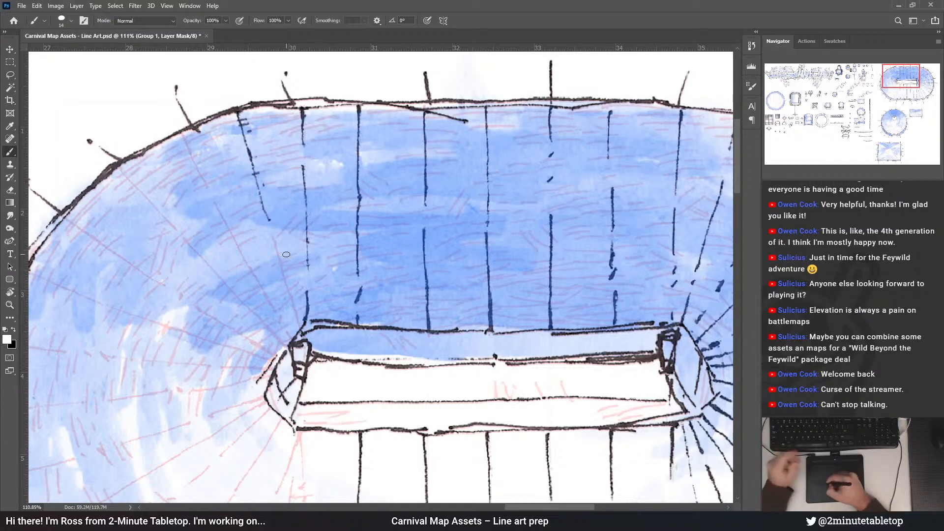
Paint the mask along the first three slanted seams fanning from the ridge's left end to the tent's upper-left edge, clearing the crossing hatching
mouse_move(279, 259)
mouse_down()
mouse_move(274, 237)
mouse_move(298, 324)
mouse_up()
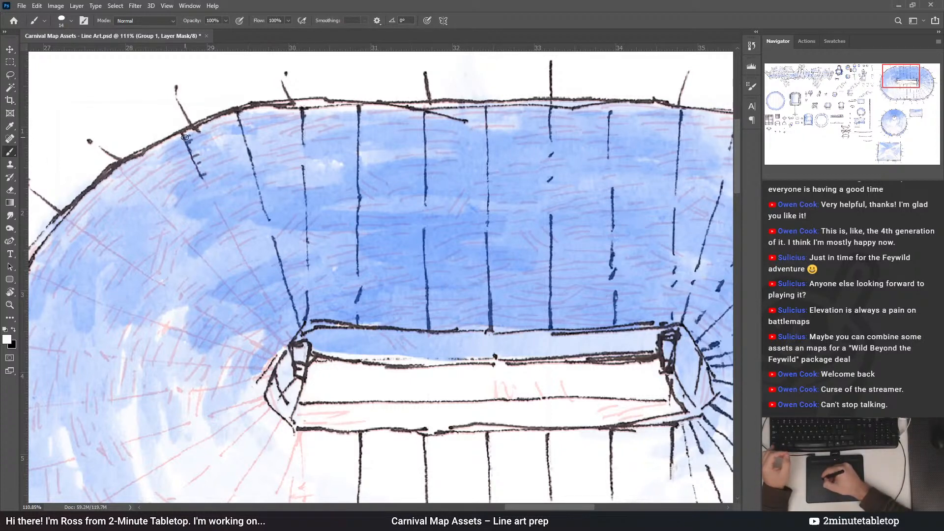
drag(214, 199, 270, 294)
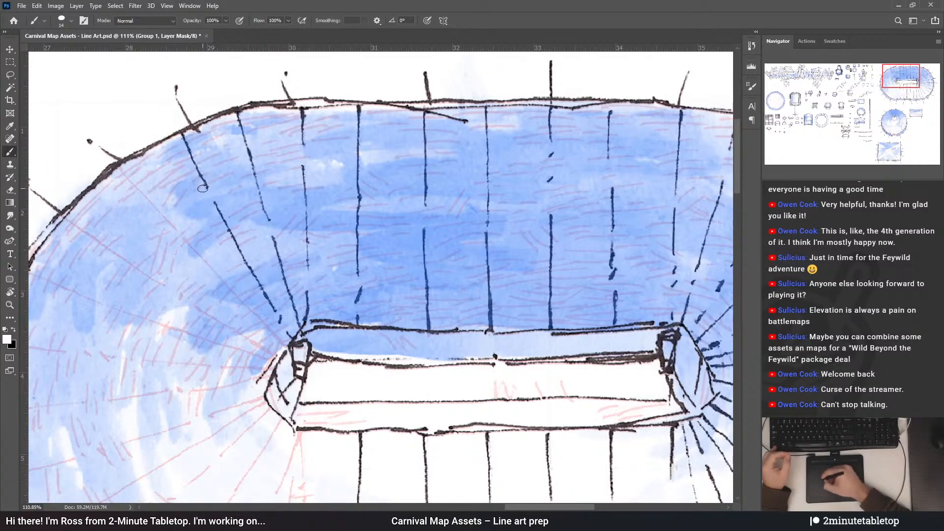
drag(323, 239, 351, 207)
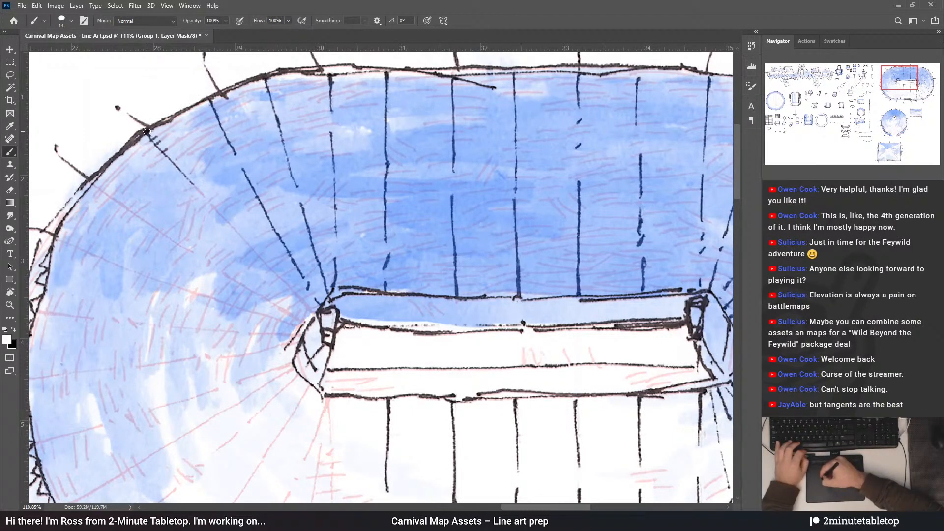
drag(146, 132, 206, 197)
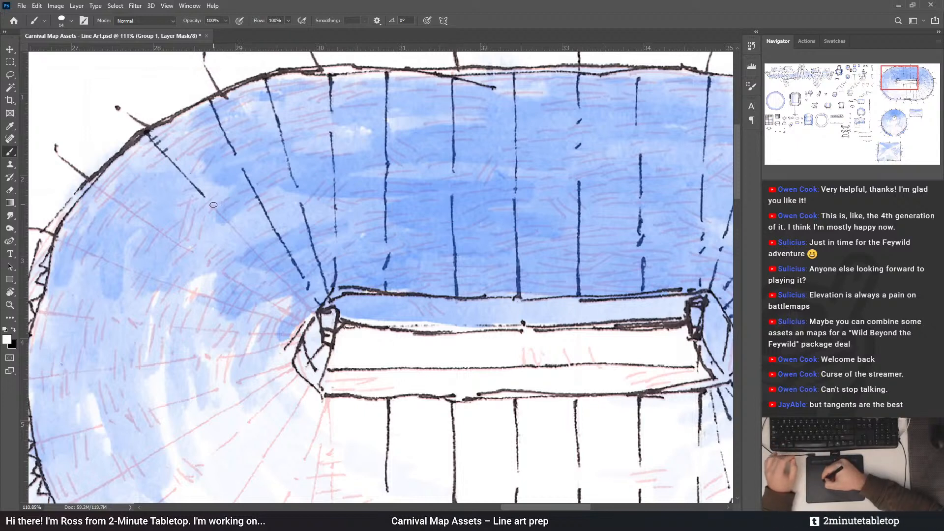
drag(224, 218, 213, 205)
drag(240, 238, 254, 251)
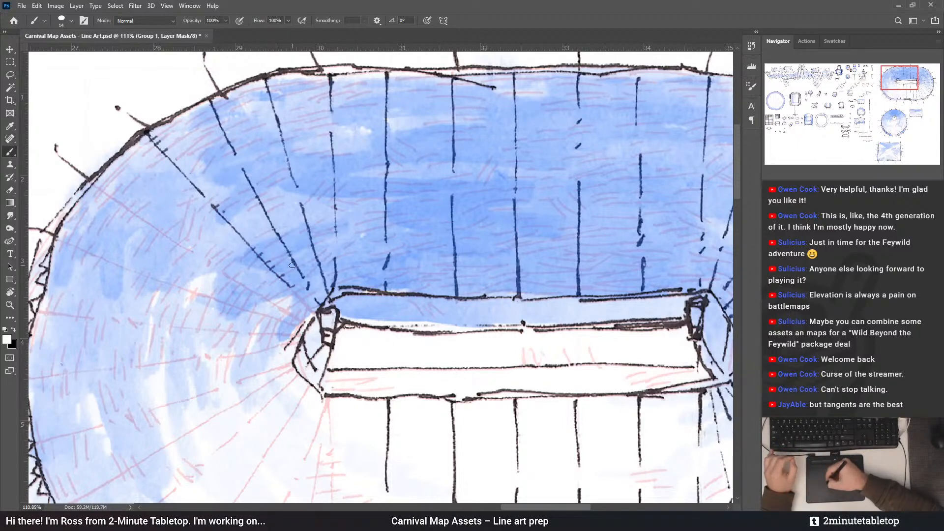
drag(285, 282, 314, 311)
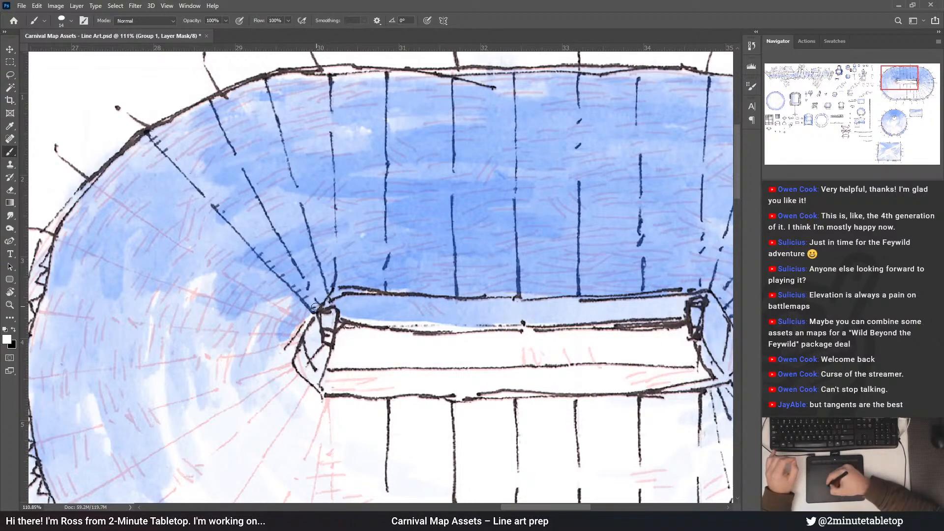
key(x)
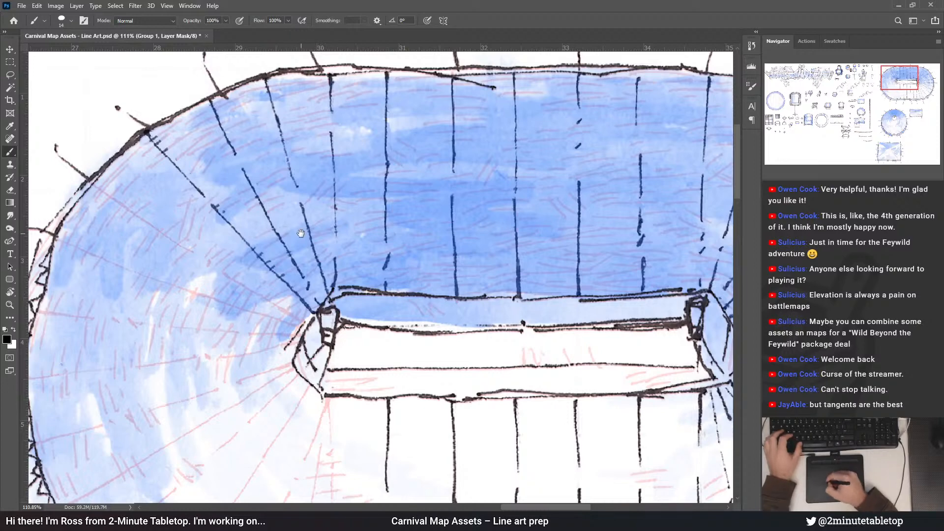
drag(297, 218, 358, 226)
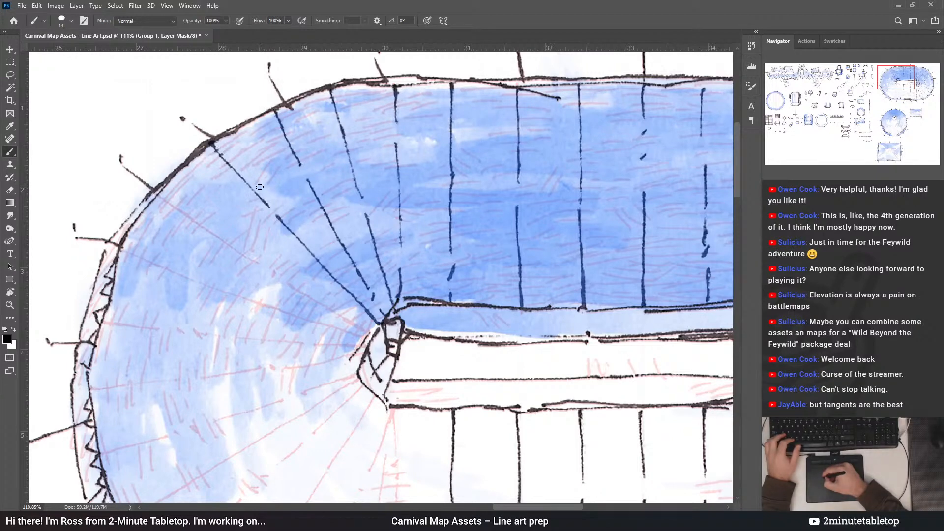
Paint the mask along the fourth slanted seam from the tent's upper-left edge to the ridge's left end, without the hatching
mouse_move(260, 187)
mouse_down()
mouse_move(306, 211)
mouse_move(335, 158)
mouse_up()
key(x)
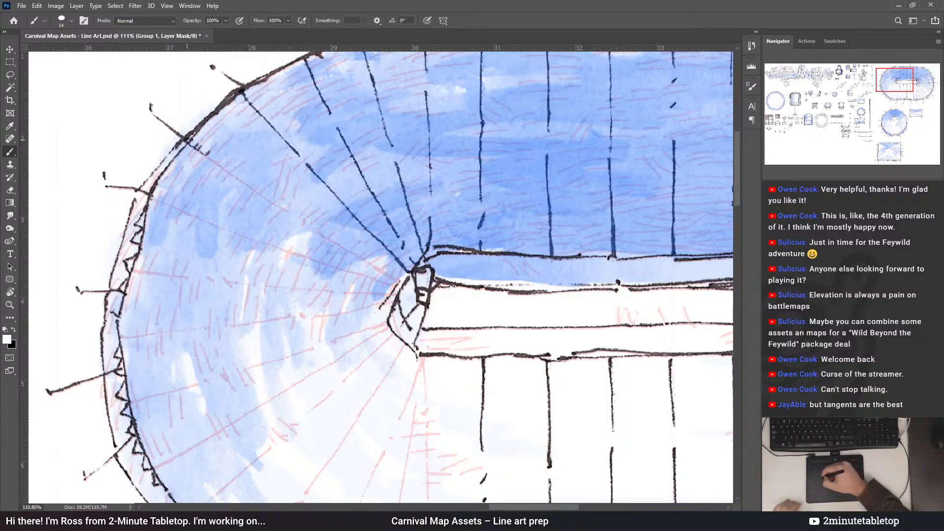
drag(207, 156, 227, 170)
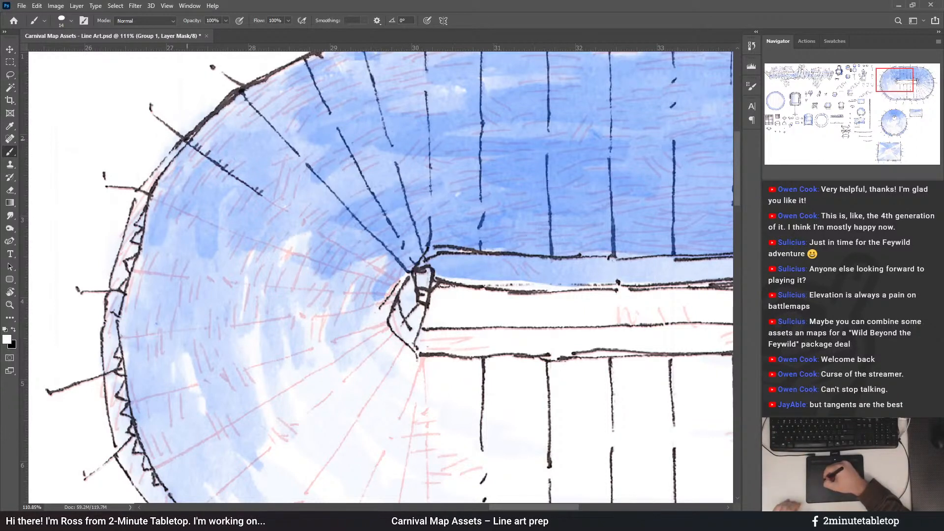
drag(186, 140, 336, 241)
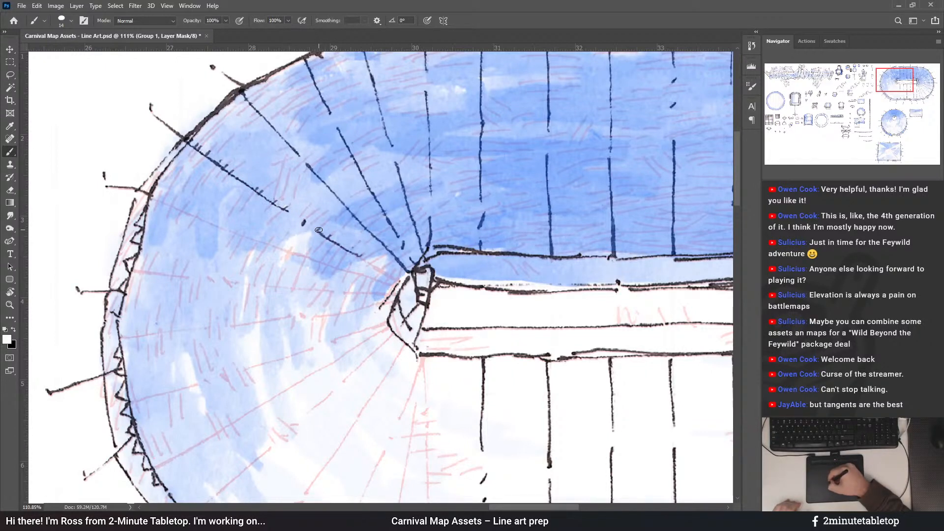
drag(375, 266, 393, 277)
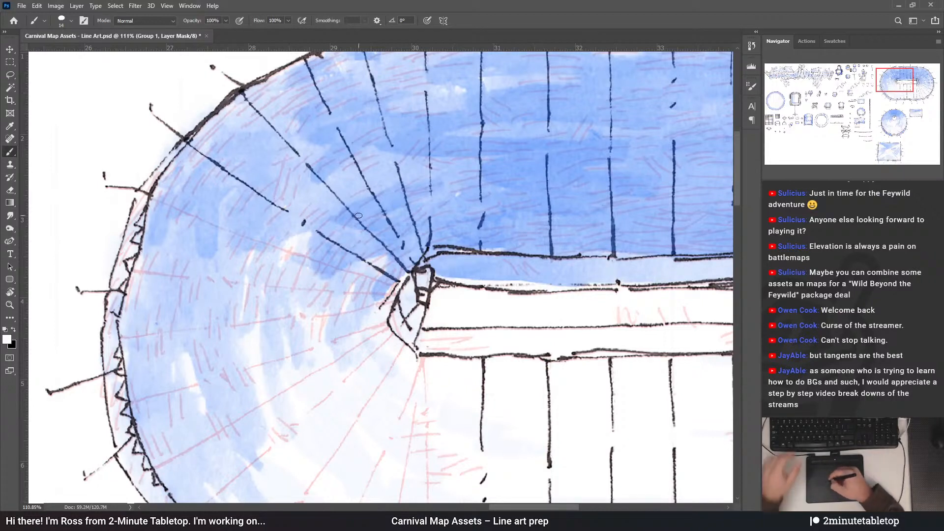
Paint the mask along the fifth slanted seam from above the scalloped trim down to the ridge's left end, keeping hatching masked out
drag(244, 185, 291, 170)
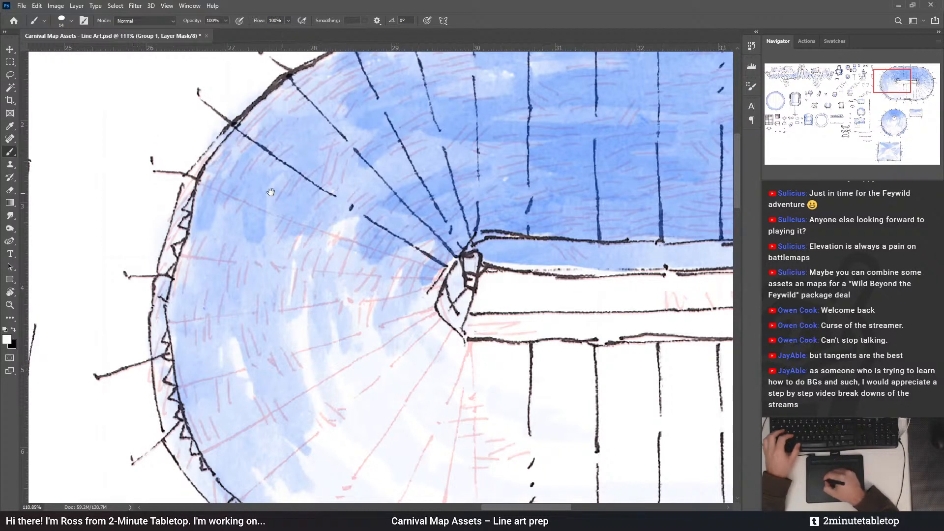
drag(326, 229, 358, 232)
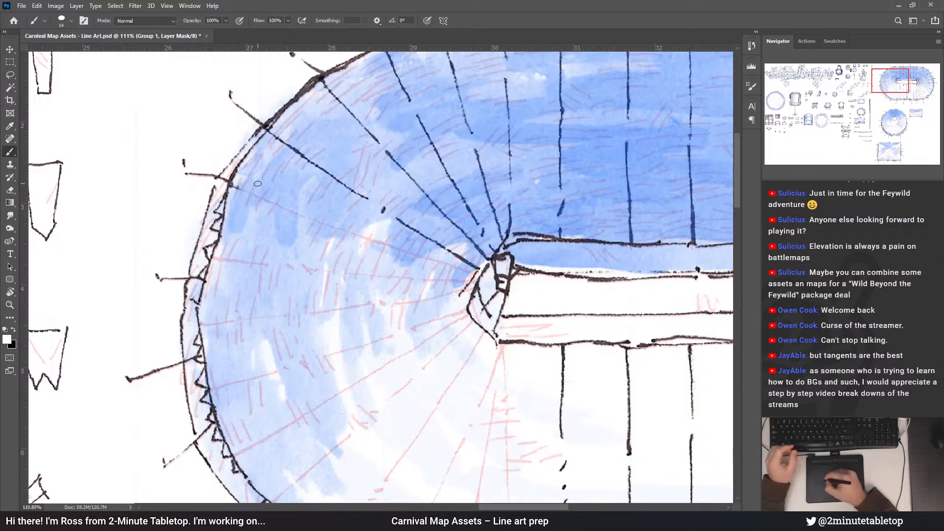
drag(269, 201, 316, 222)
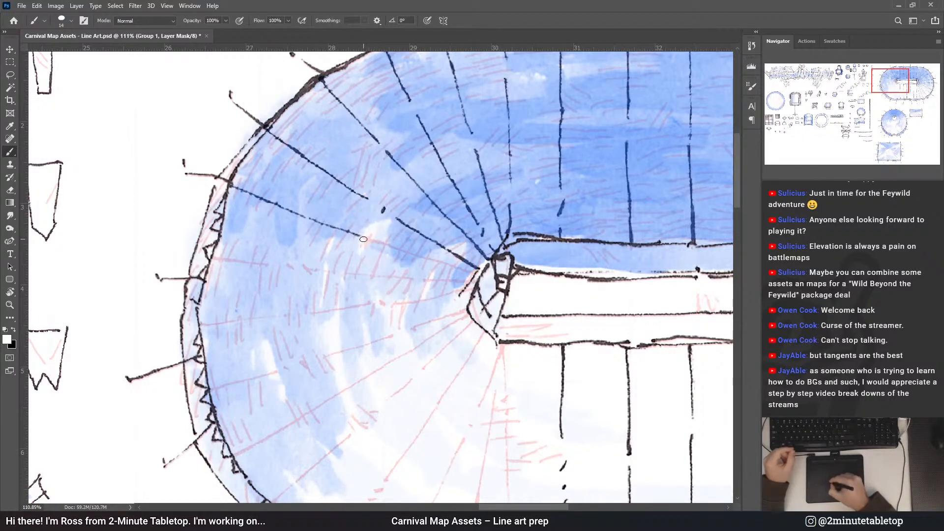
drag(363, 239, 403, 251)
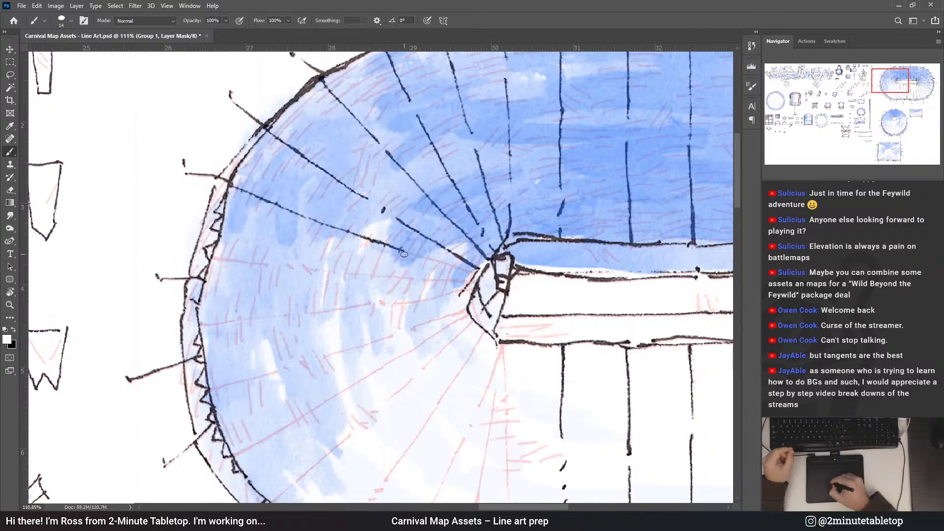
drag(405, 252, 474, 273)
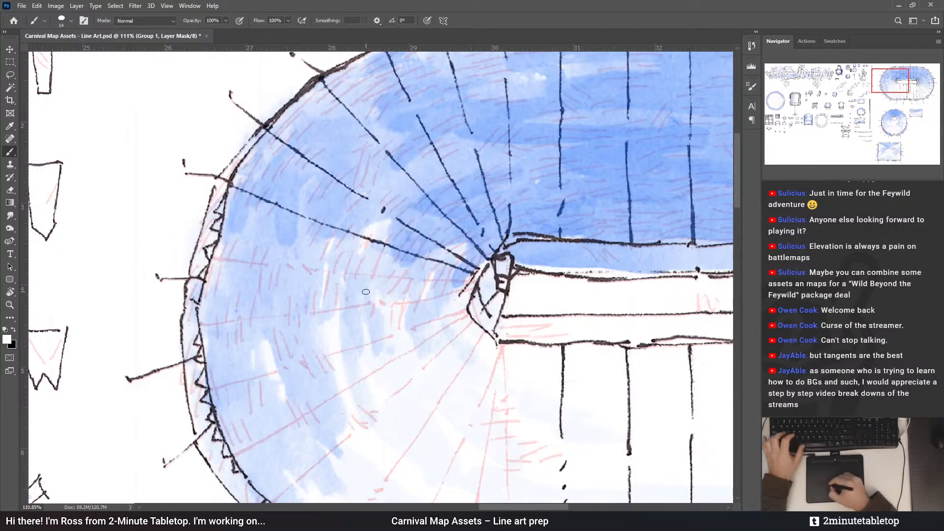
Paint the mask in broken segments along the two nearly horizontal seams from the ridge's left end out to the scalloped edge
drag(466, 284, 477, 220)
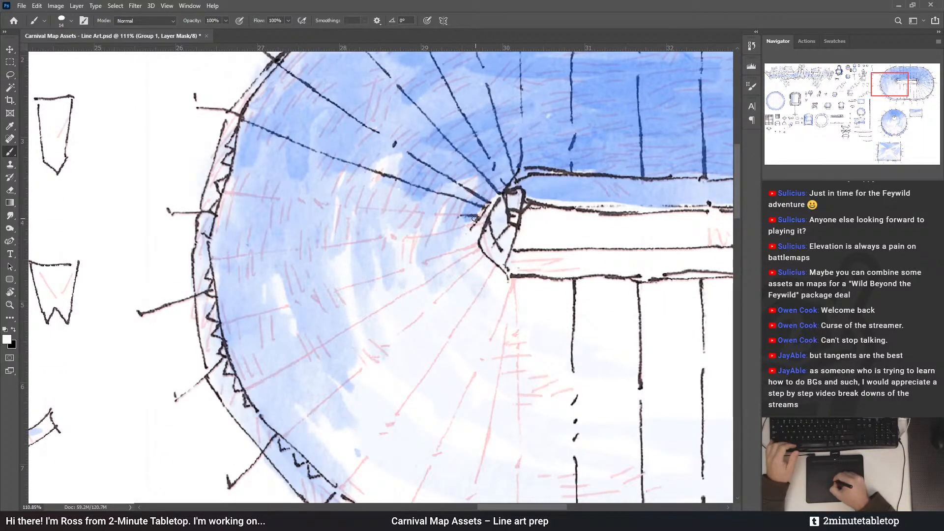
drag(455, 214, 383, 211)
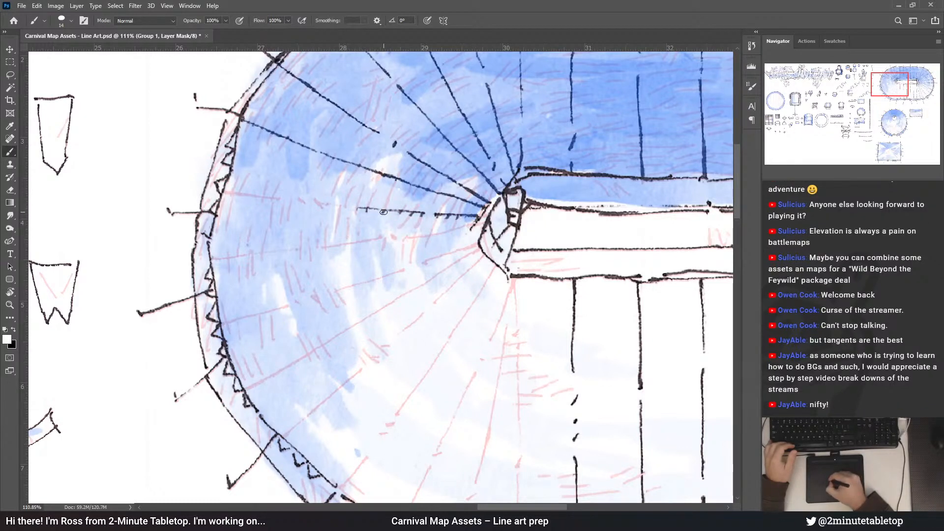
mouse_move(340, 207)
mouse_down()
mouse_move(267, 201)
mouse_move(279, 200)
mouse_up()
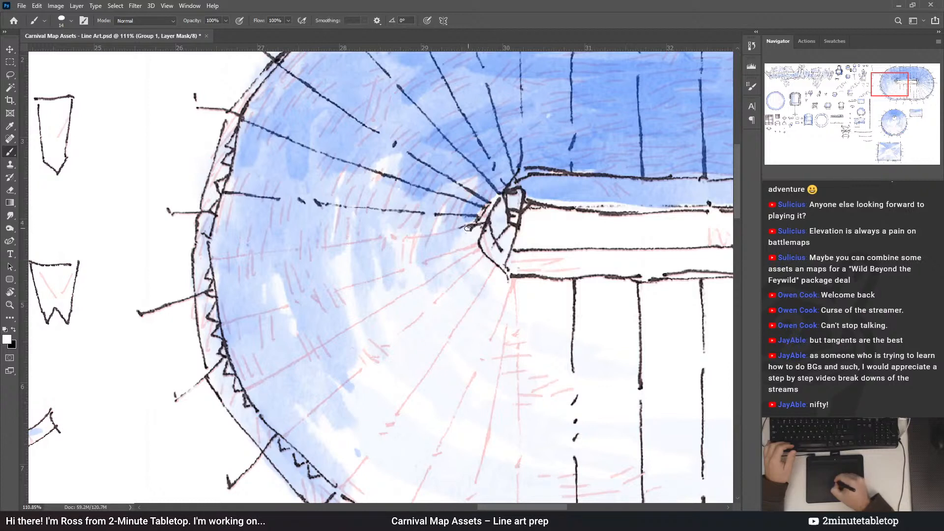
mouse_move(467, 228)
mouse_down()
mouse_move(404, 217)
mouse_move(388, 237)
mouse_up()
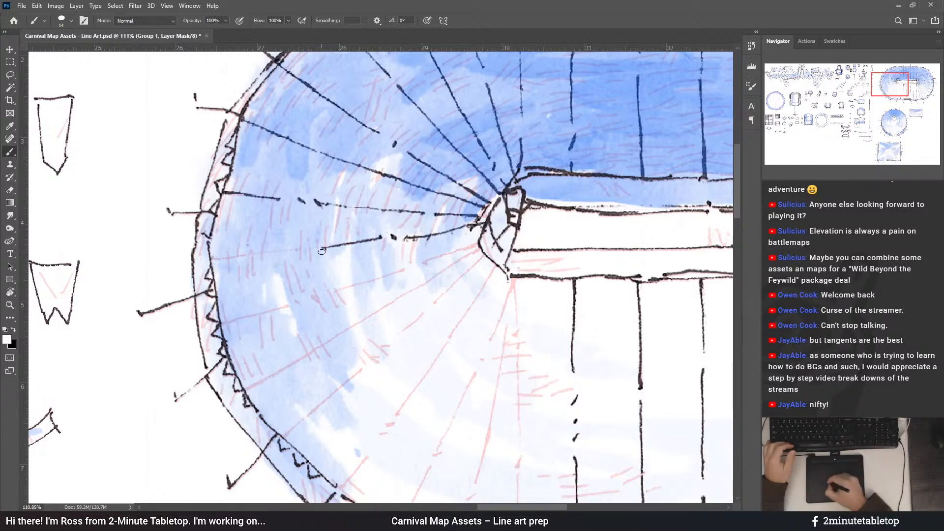
drag(329, 248, 284, 250)
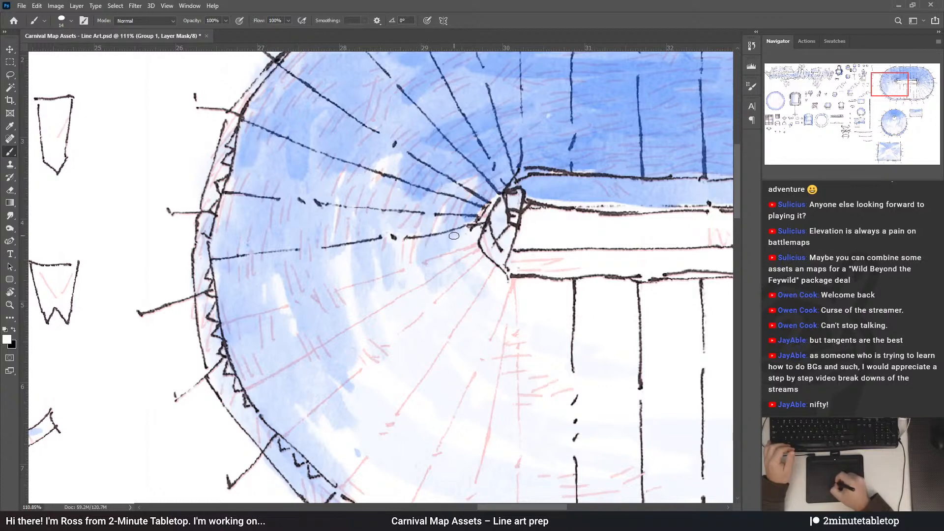
Paint the mask along the next two seams sloping down from the ridge's left end to the tent's lower-left scalloped edge
drag(475, 246, 475, 245)
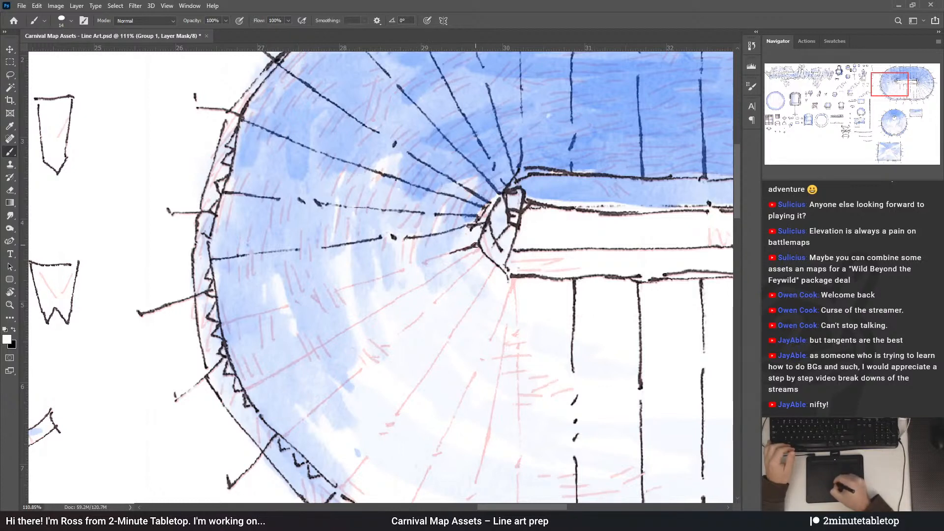
drag(422, 263, 340, 288)
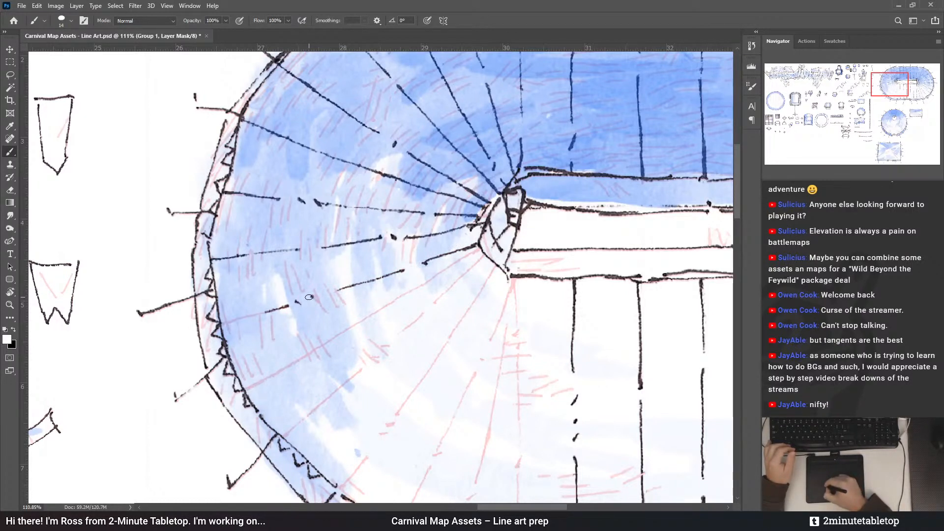
drag(267, 311, 244, 316)
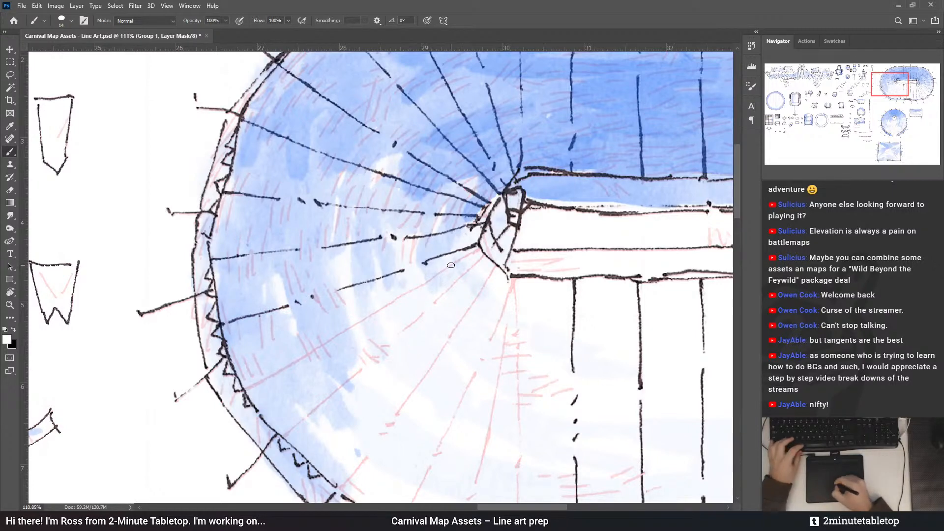
drag(508, 320, 445, 128)
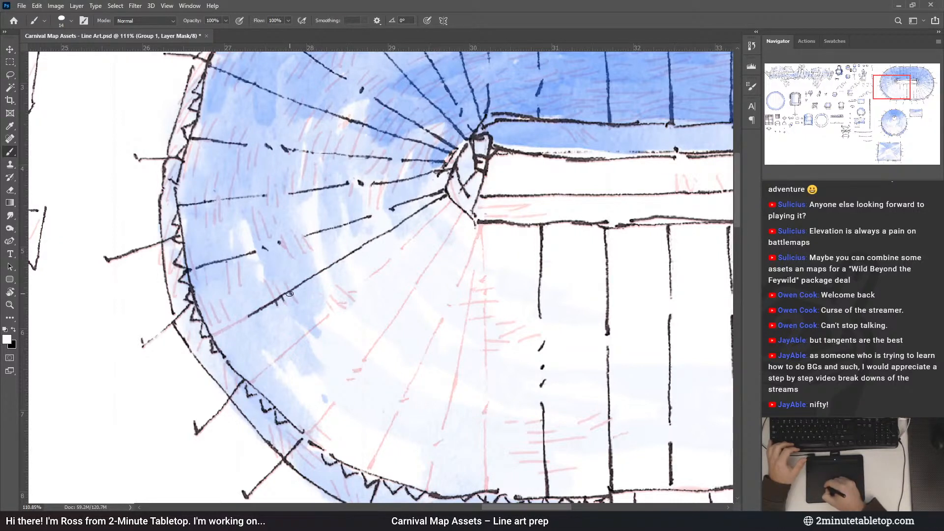
drag(256, 312, 217, 335)
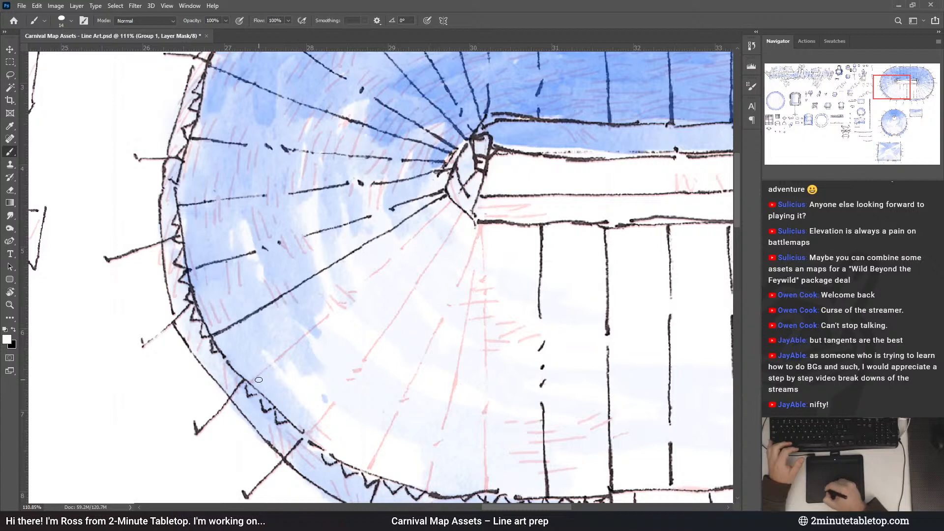
Paint the mask in broken segments along the two still-faint diagonal seams between the tent's lower-left scallops and the ridge's left end, skipping the hatching
drag(253, 381, 326, 319)
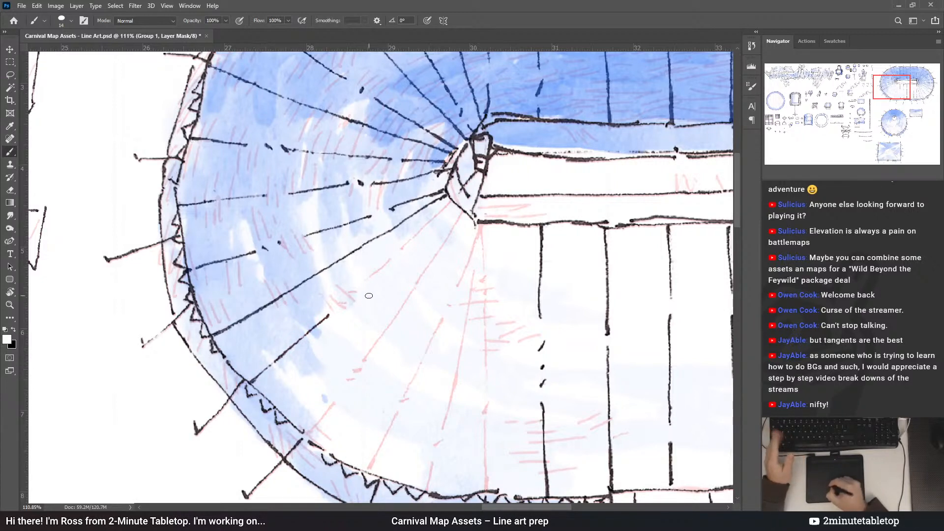
drag(364, 280, 447, 204)
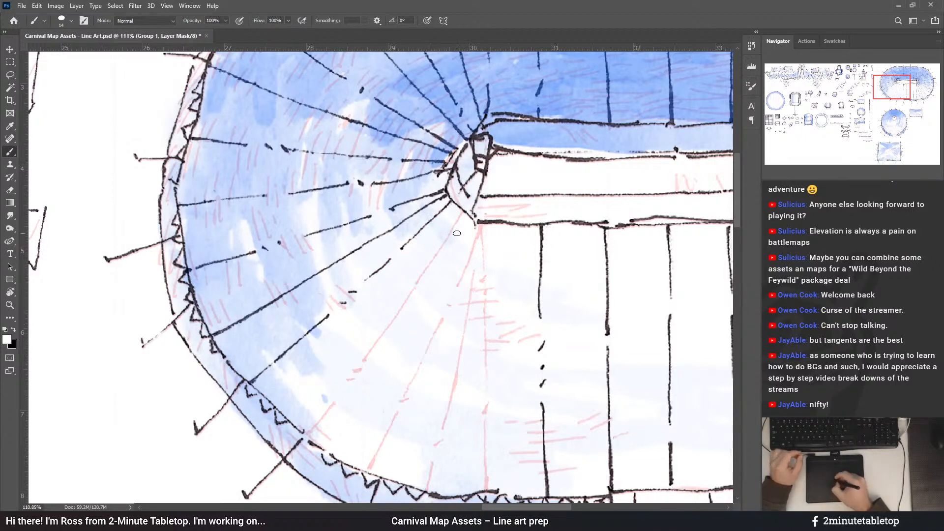
drag(461, 216, 403, 305)
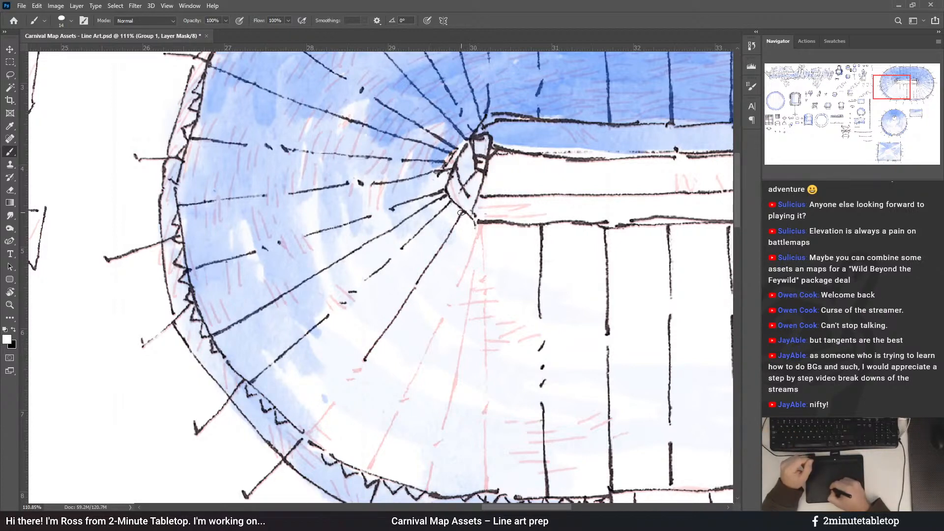
drag(361, 368, 354, 371)
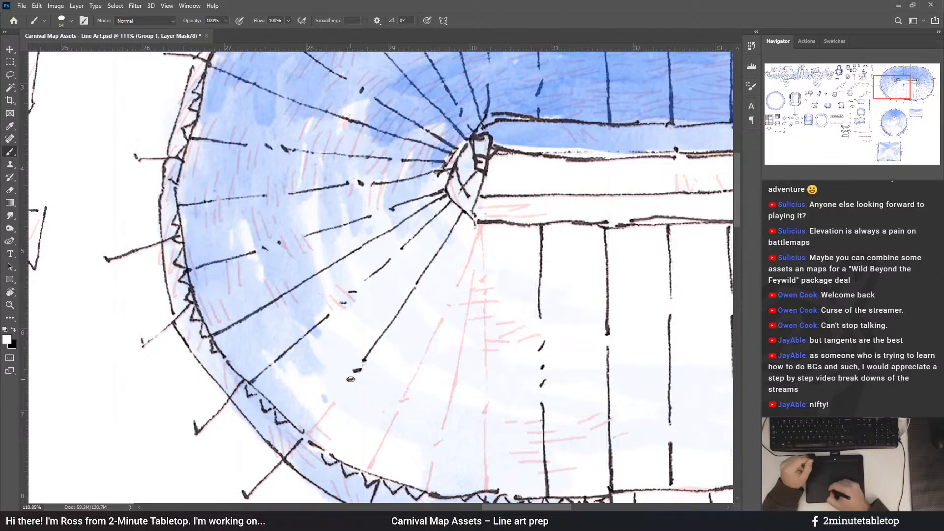
drag(336, 402, 318, 424)
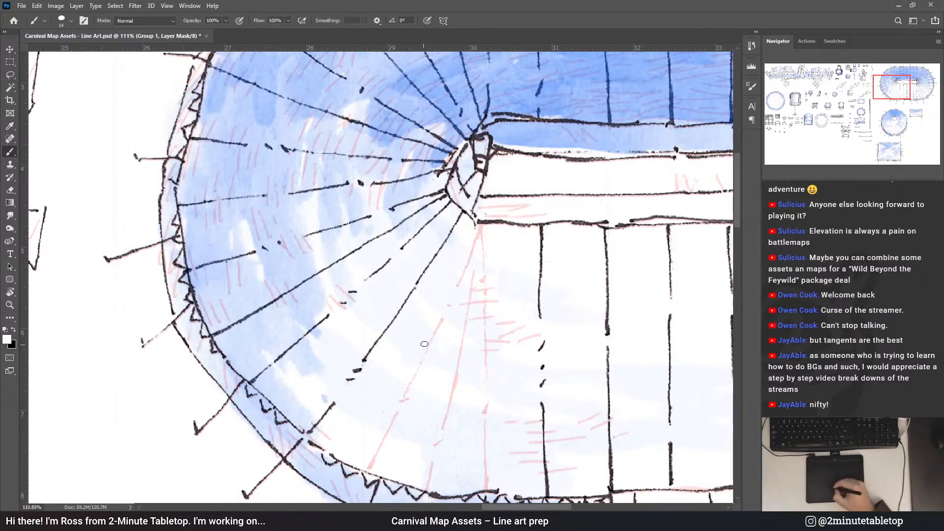
Paint the mask along the two steep seams running from the ridge's lower-left corner down to the scalloped trim, leaving small gaps
mouse_move(488, 235)
mouse_down()
mouse_move(447, 181)
mouse_move(415, 237)
mouse_up()
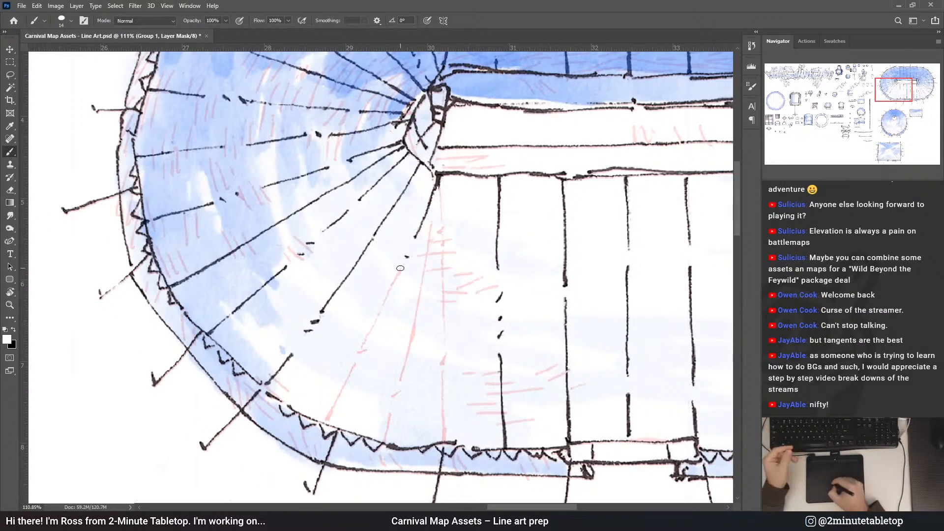
drag(400, 268, 327, 418)
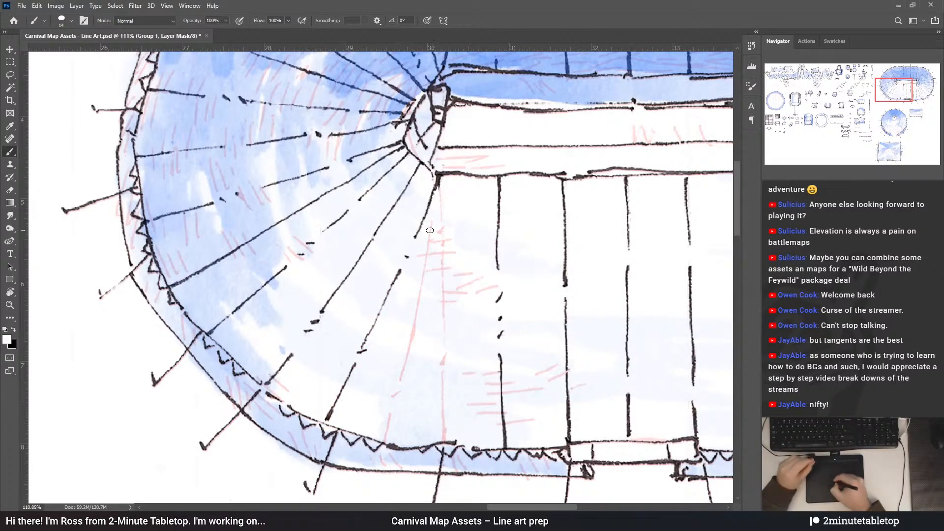
drag(432, 220, 393, 396)
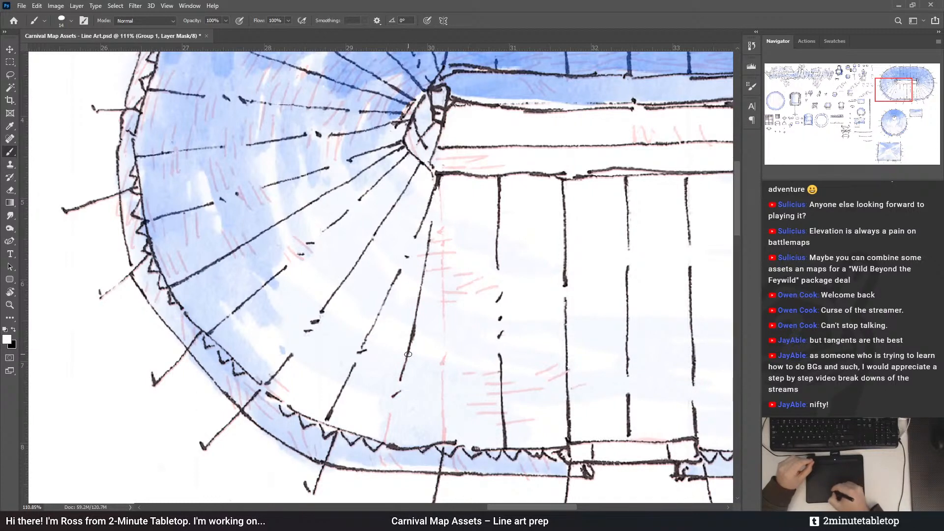
Paint the mask along the vertical seam directly below the ridge's left end down to the scalloped trim, keeping the hatching masked out
drag(441, 214, 439, 185)
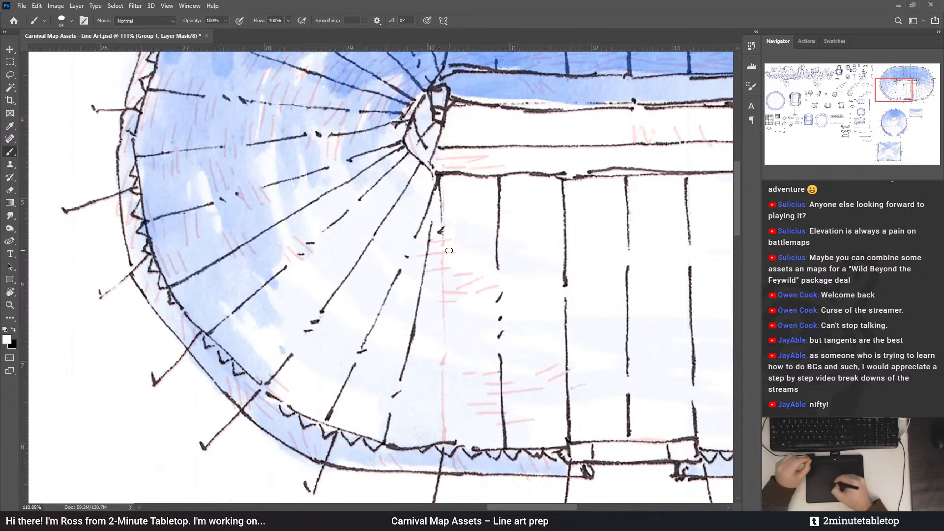
drag(442, 241, 442, 246)
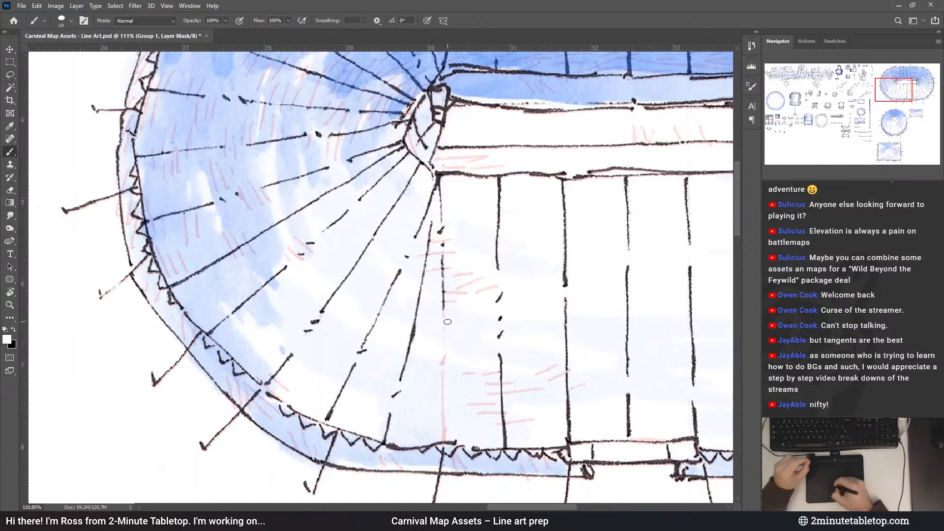
drag(442, 331, 443, 361)
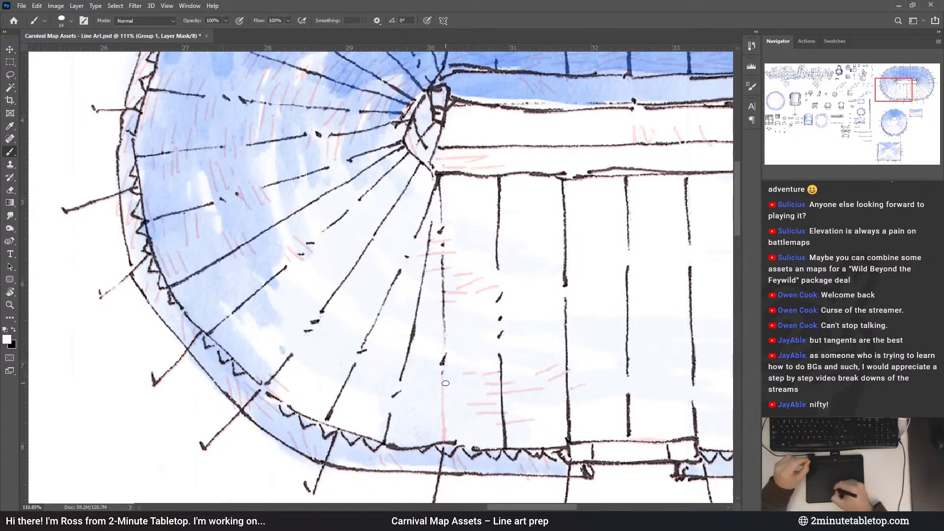
mouse_move(442, 413)
mouse_down()
mouse_move(441, 371)
mouse_move(445, 439)
mouse_up()
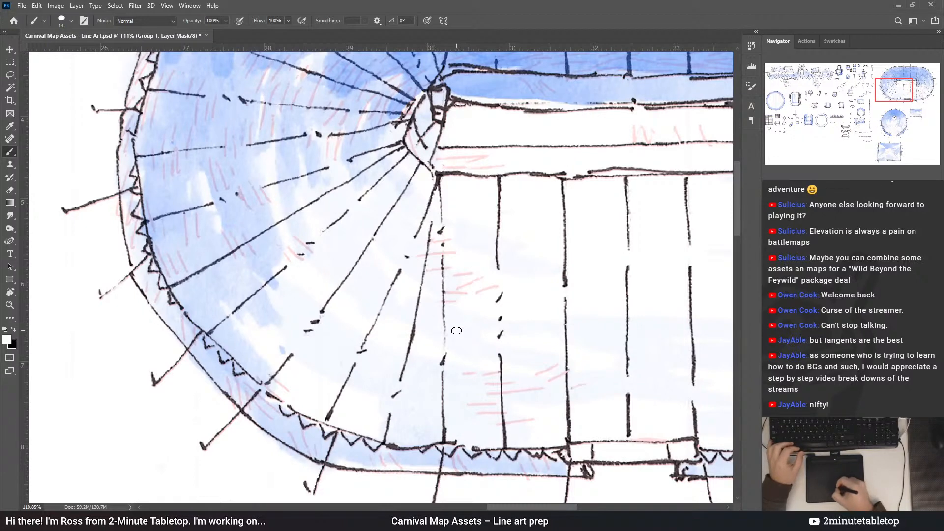
Paint the mask along the inner seams beside both short edges of the small rectangular canopy, above and below its ridge line
scroll(487, 146, down, 5)
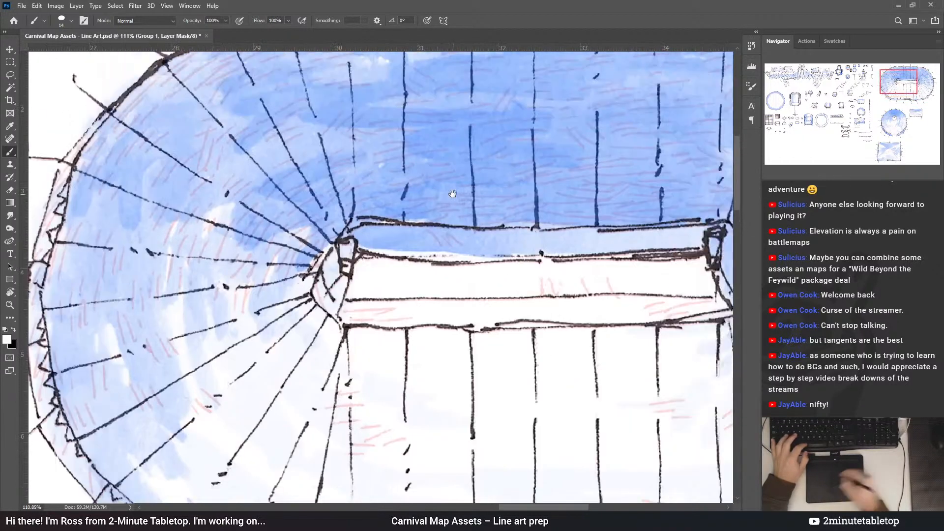
scroll(421, 327, down, 5)
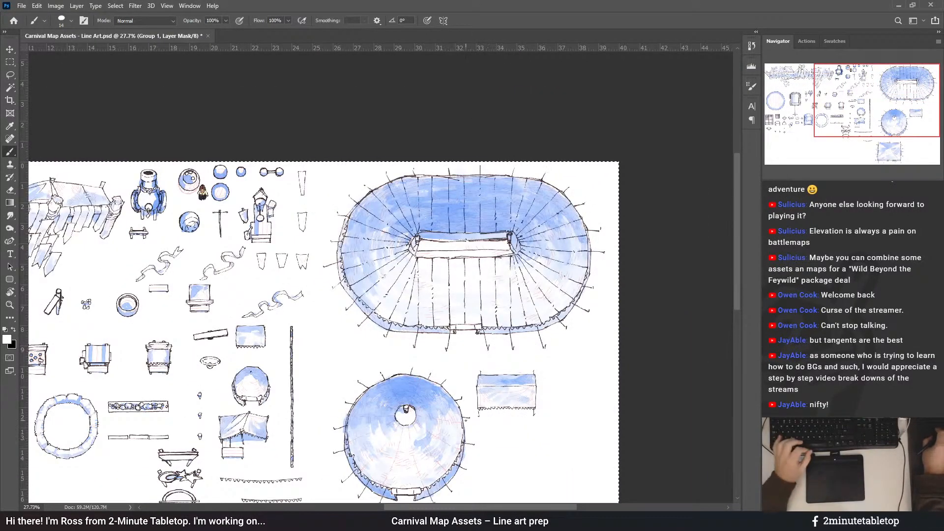
scroll(532, 422, up, 3)
scroll(533, 379, up, 4)
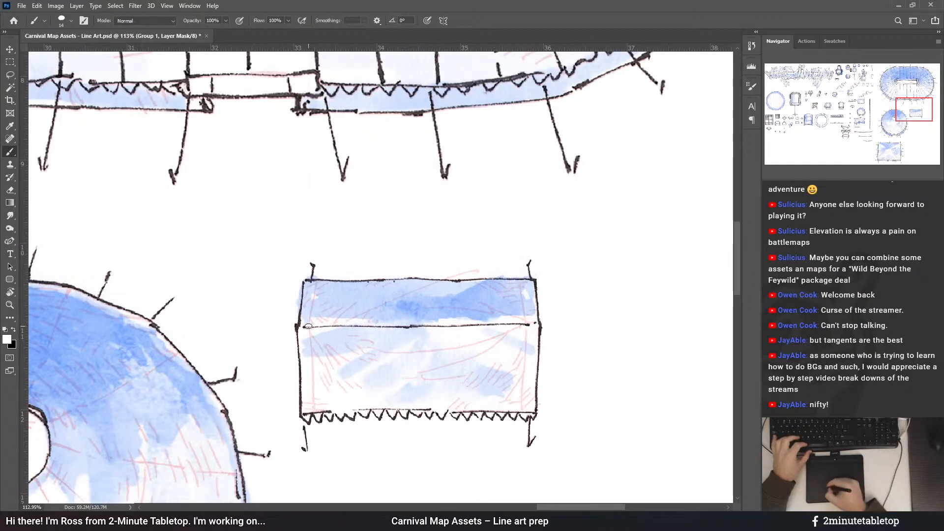
mouse_move(313, 378)
mouse_down()
mouse_move(310, 389)
mouse_move(309, 330)
mouse_up()
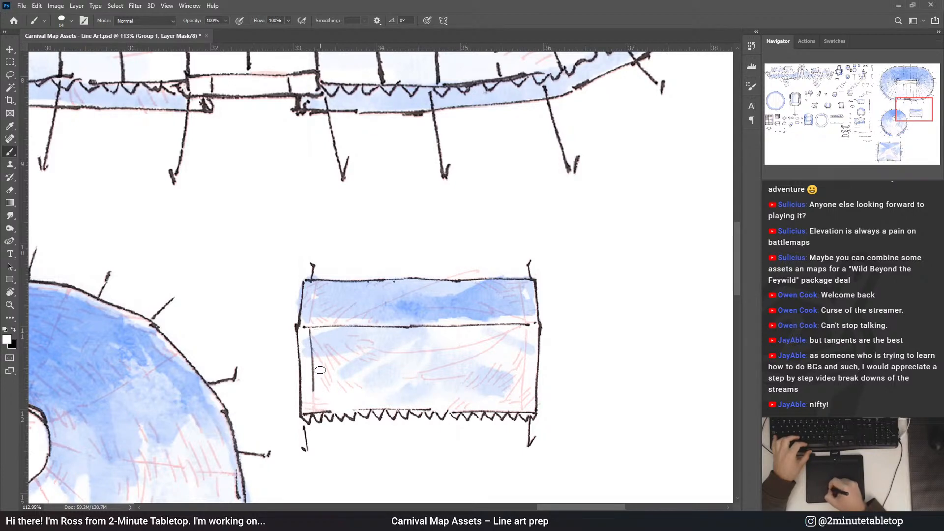
drag(312, 394, 311, 411)
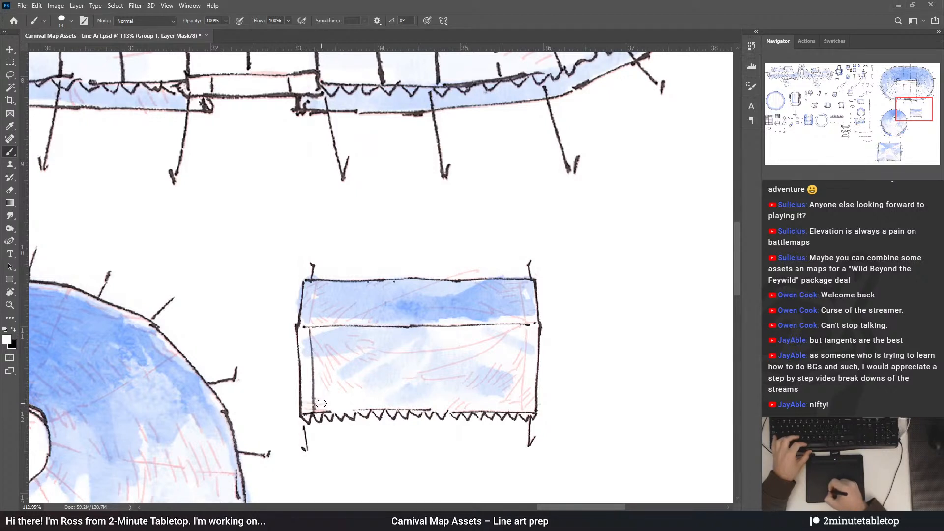
drag(311, 307, 307, 322)
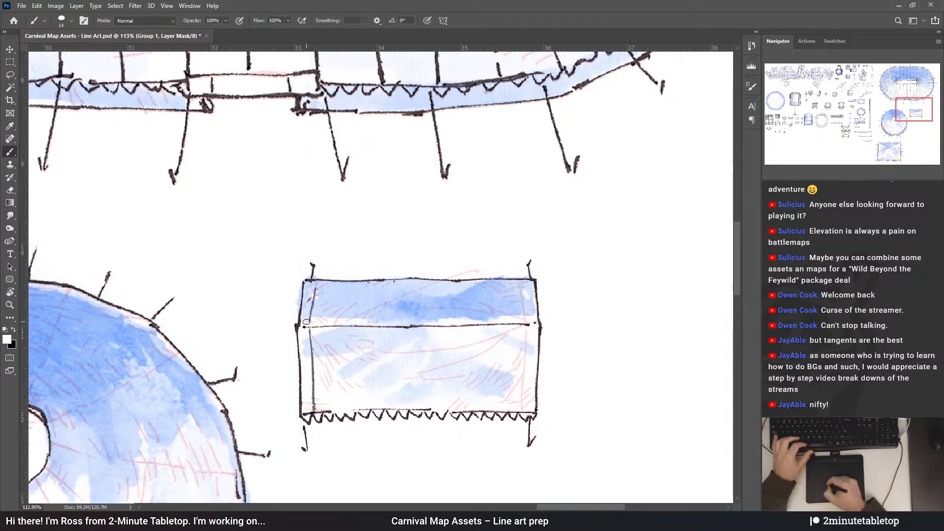
drag(317, 278, 311, 284)
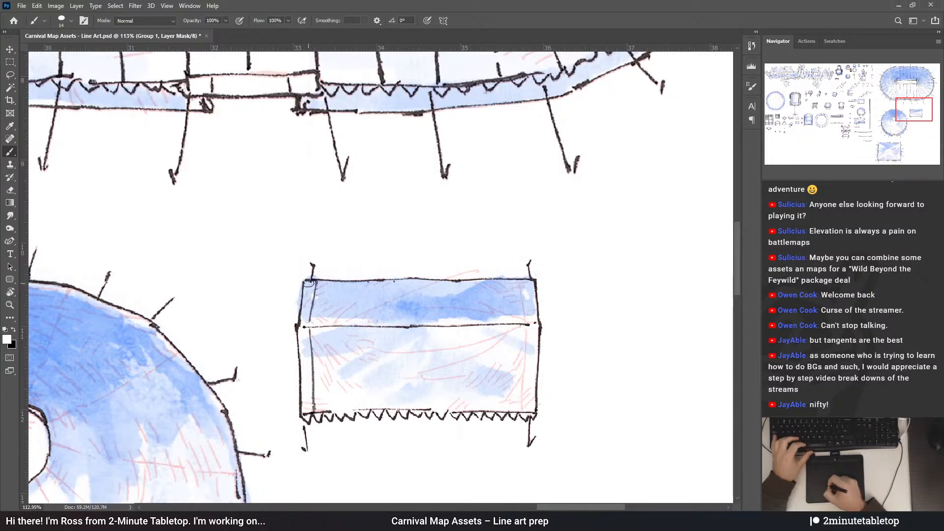
drag(521, 282, 525, 323)
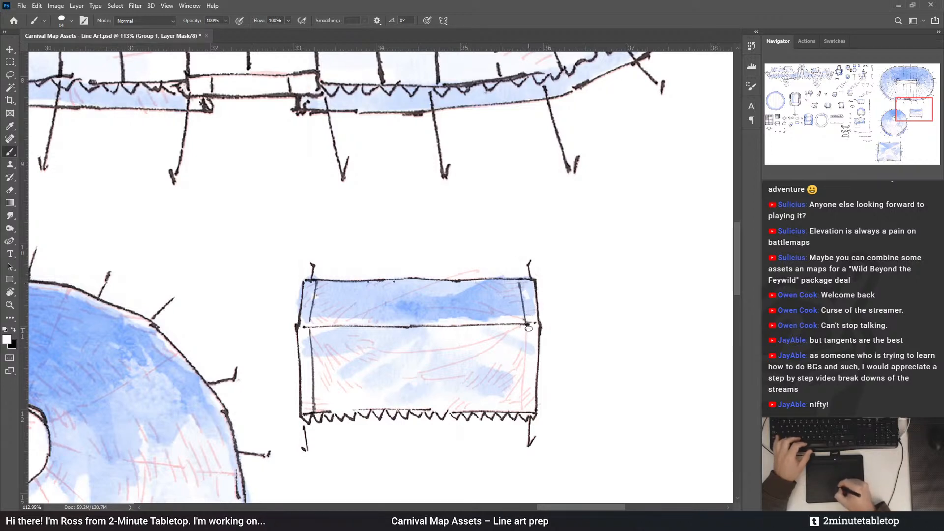
drag(523, 372, 525, 412)
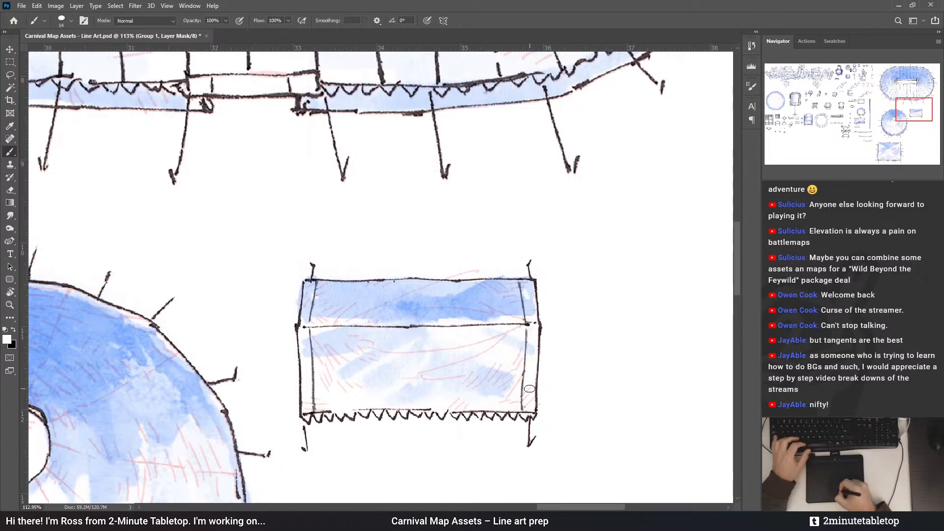
Paint the mask in broken segments along the round tent's two upper seams, between its central opening and top rim, without the hatching
drag(455, 375, 471, 219)
drag(443, 352, 588, 329)
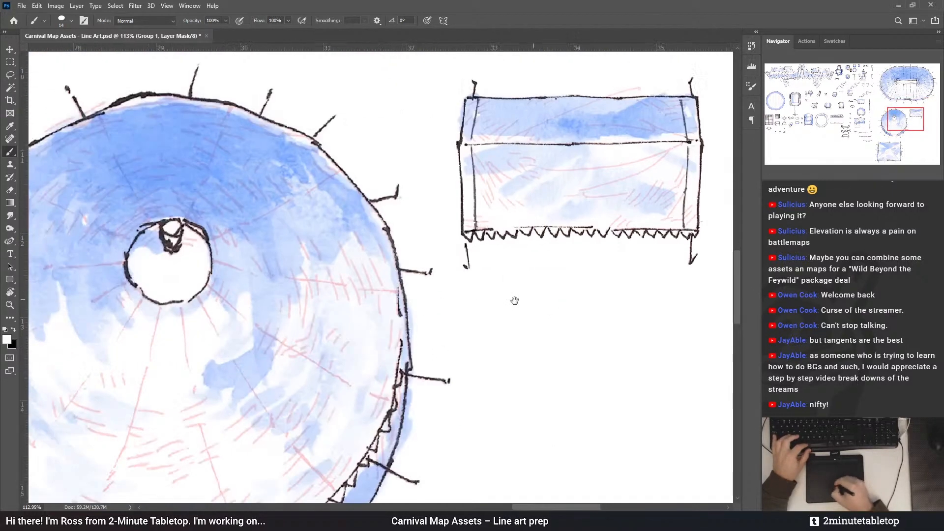
drag(514, 301, 727, 334)
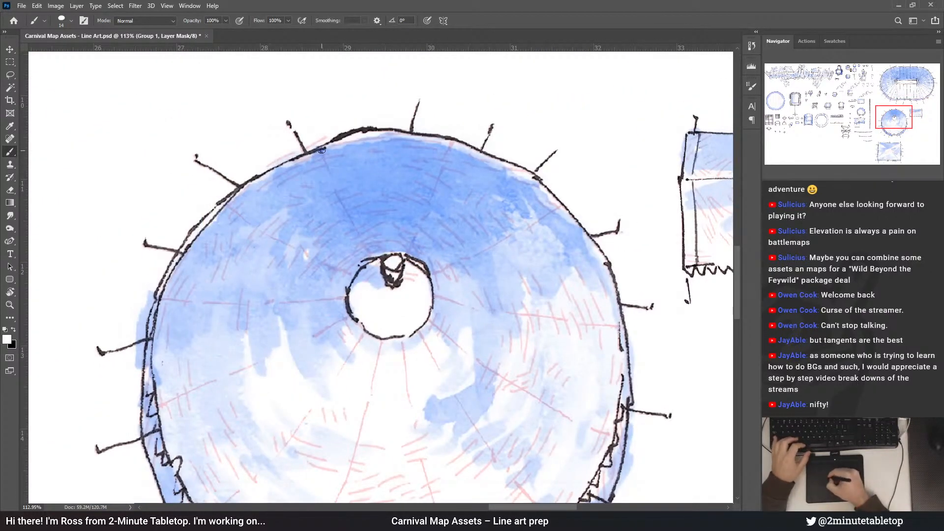
drag(323, 152, 376, 255)
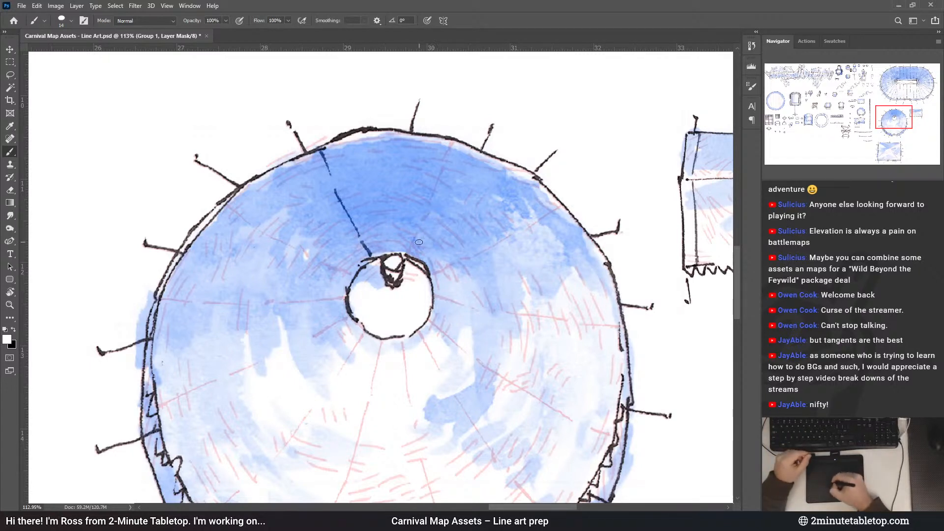
drag(412, 254, 427, 214)
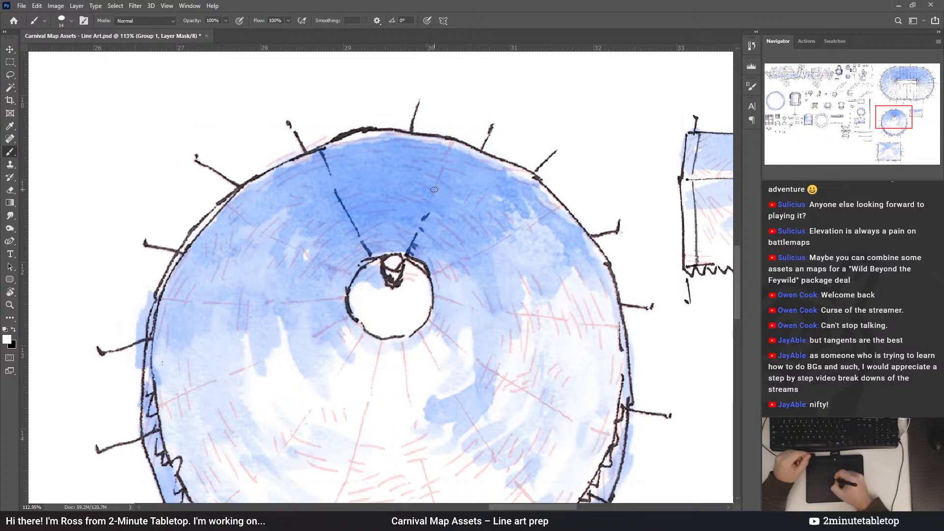
drag(428, 207, 453, 143)
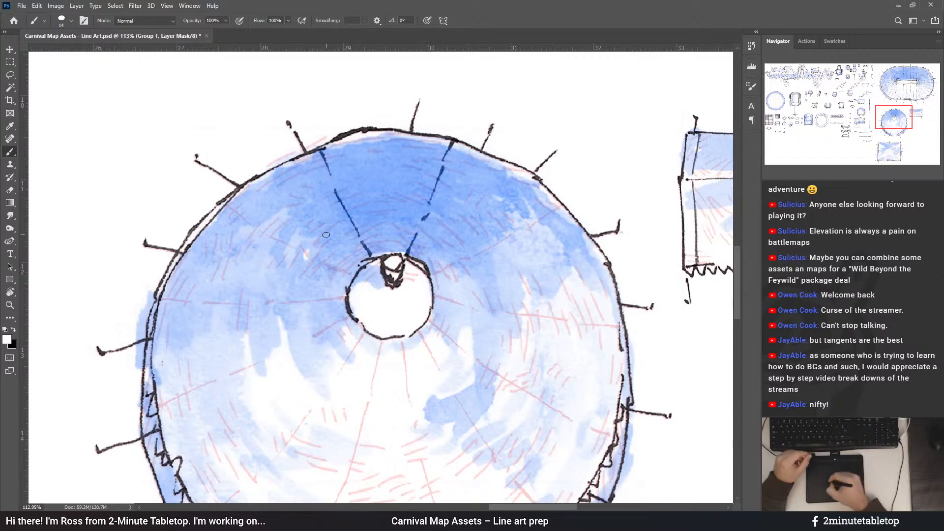
Paint the mask along the round tent's upper-left and upper-right diagonal seams, from the central opening out to the rim
drag(333, 270, 351, 275)
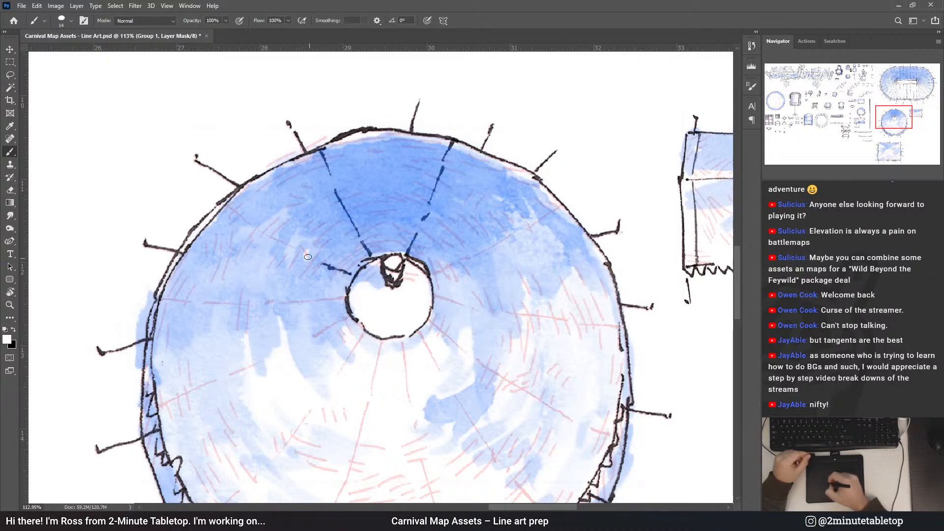
drag(293, 246, 226, 206)
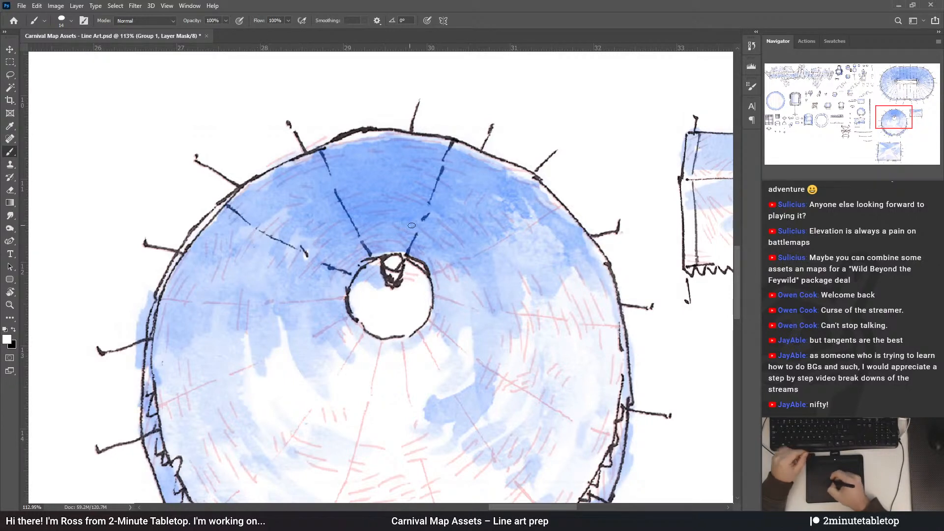
mouse_move(435, 274)
mouse_down()
mouse_move(410, 224)
mouse_move(421, 217)
mouse_up()
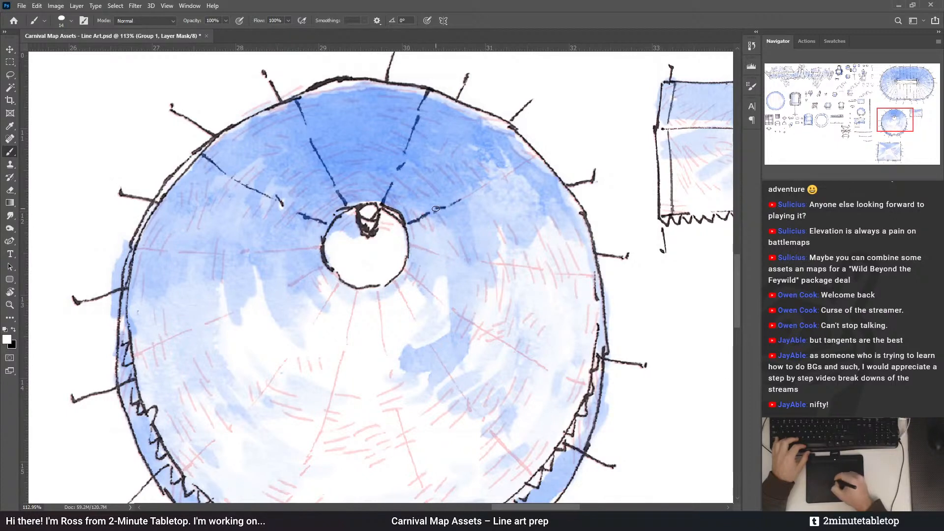
drag(480, 187, 490, 181)
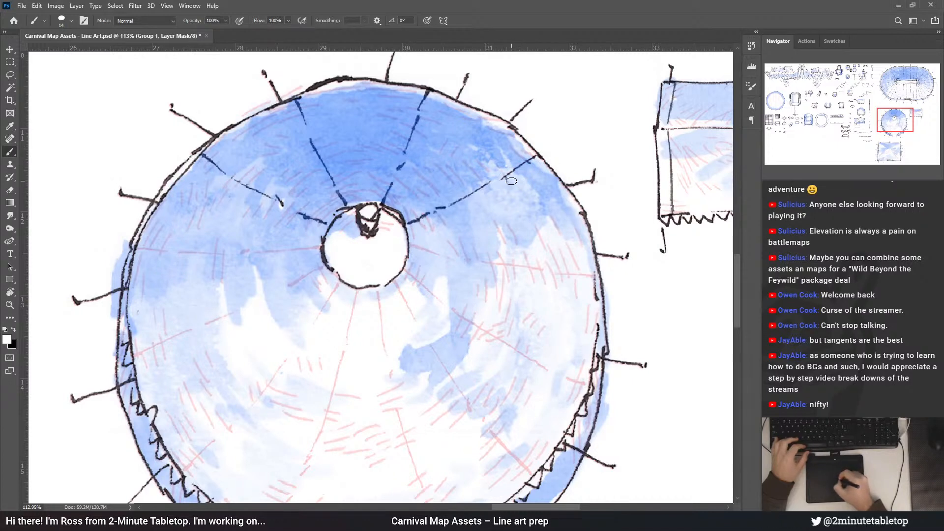
Paint the mask in broken segments along the round tent's horizontal left seam and the two seams below it, out to the edge
drag(509, 196, 557, 155)
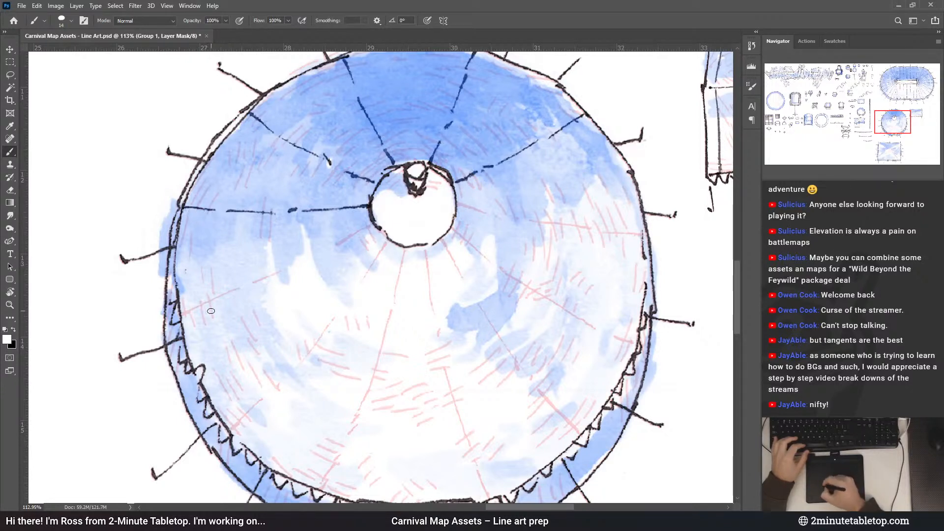
drag(184, 314, 239, 290)
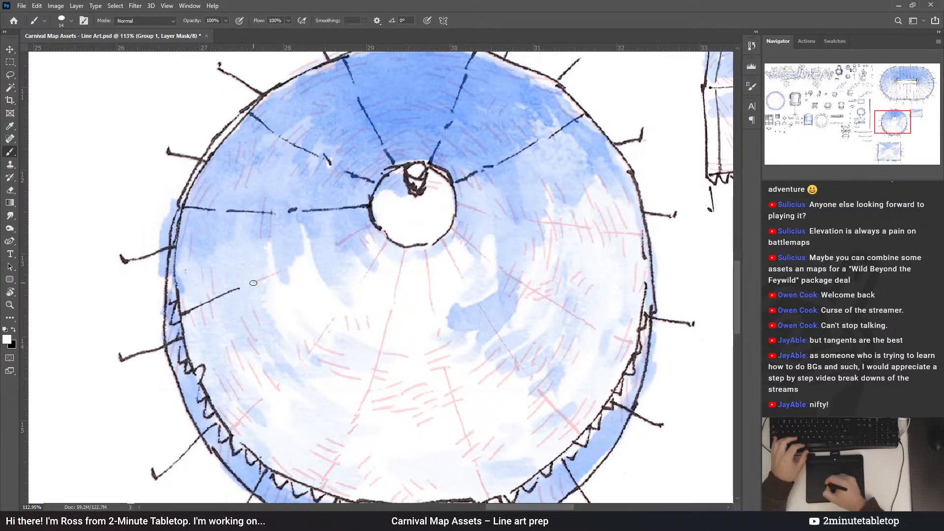
drag(251, 283, 293, 266)
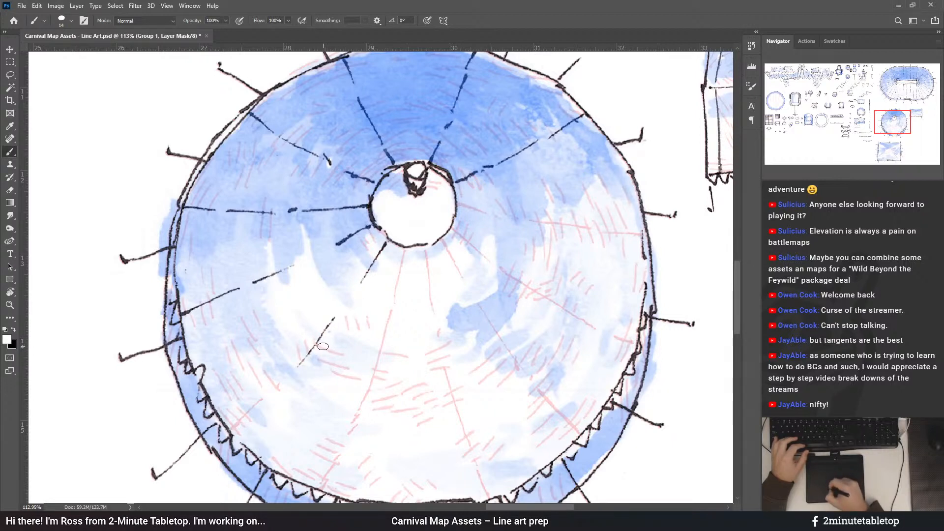
drag(282, 365, 303, 246)
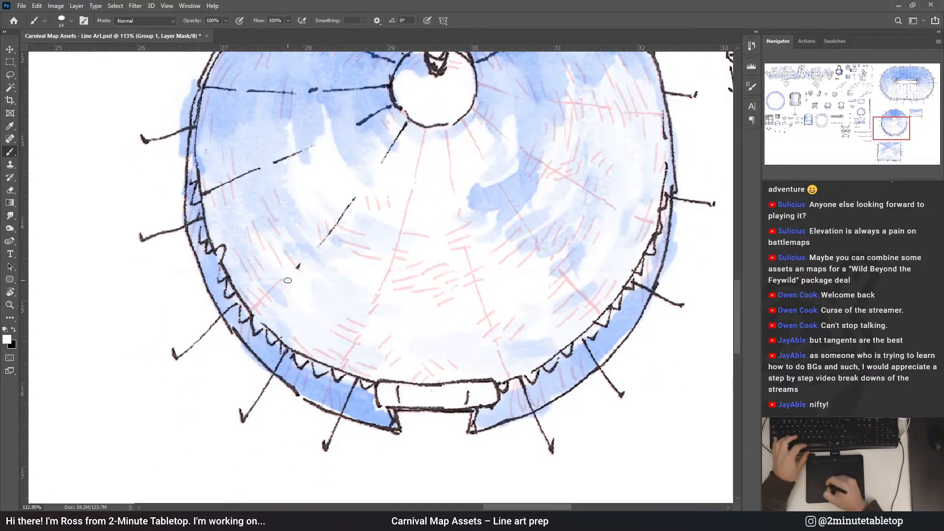
drag(281, 279, 267, 298)
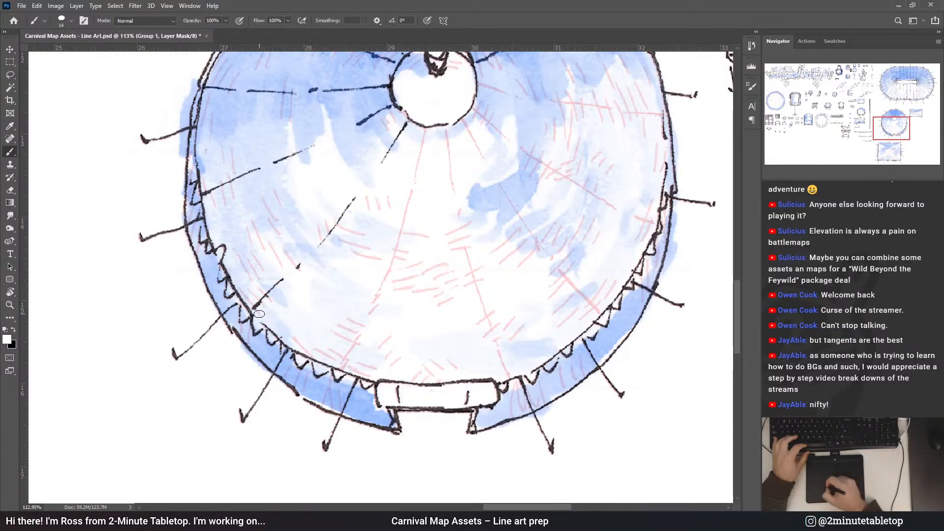
Paint the mask in broken segments along the round tent's two seams that run from the central opening to either side of the entrance
drag(350, 352, 342, 366)
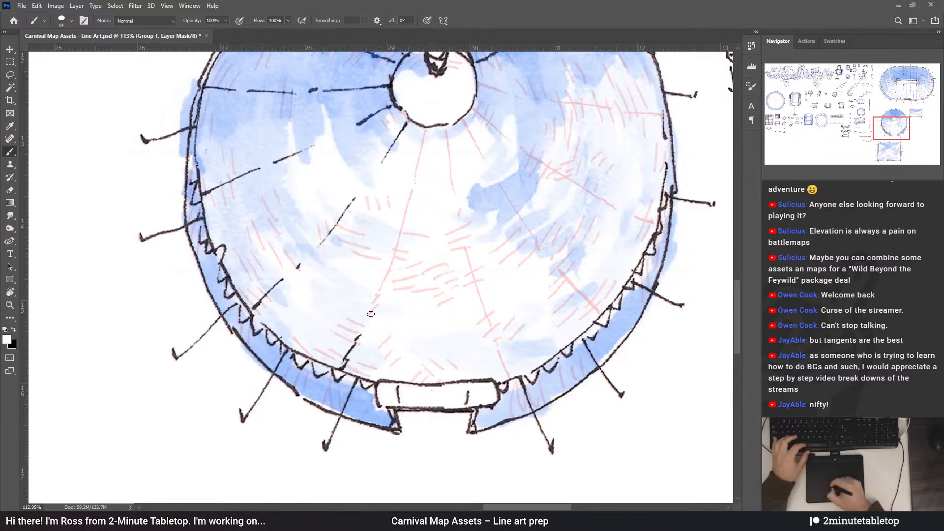
drag(384, 276, 399, 239)
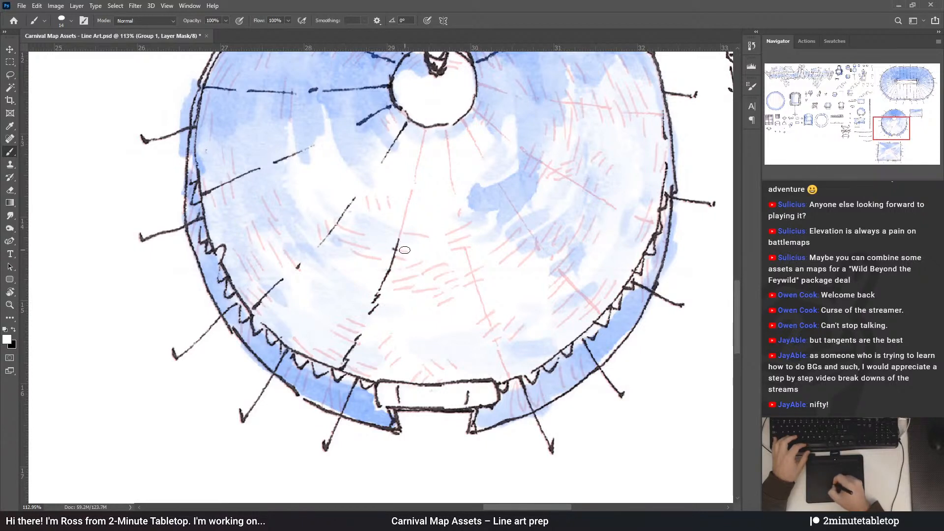
drag(404, 218, 411, 198)
drag(414, 192, 424, 138)
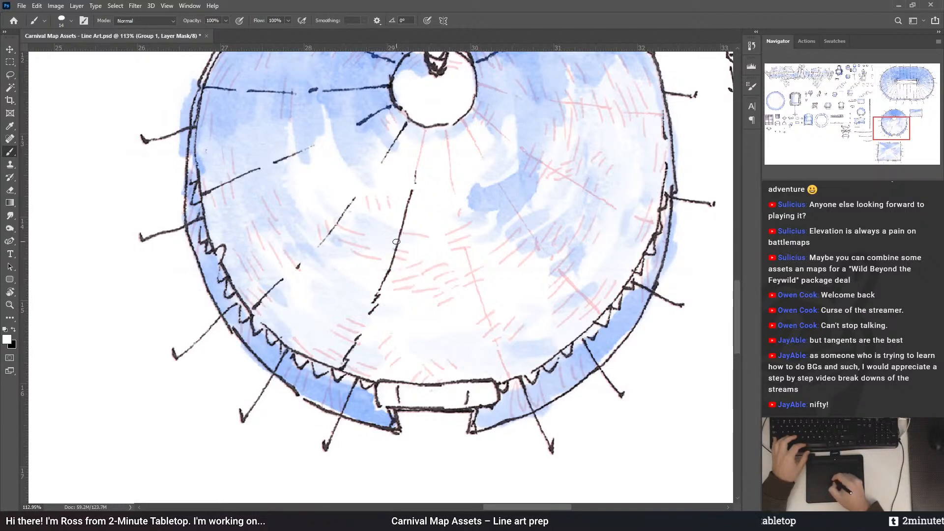
drag(473, 182, 372, 203)
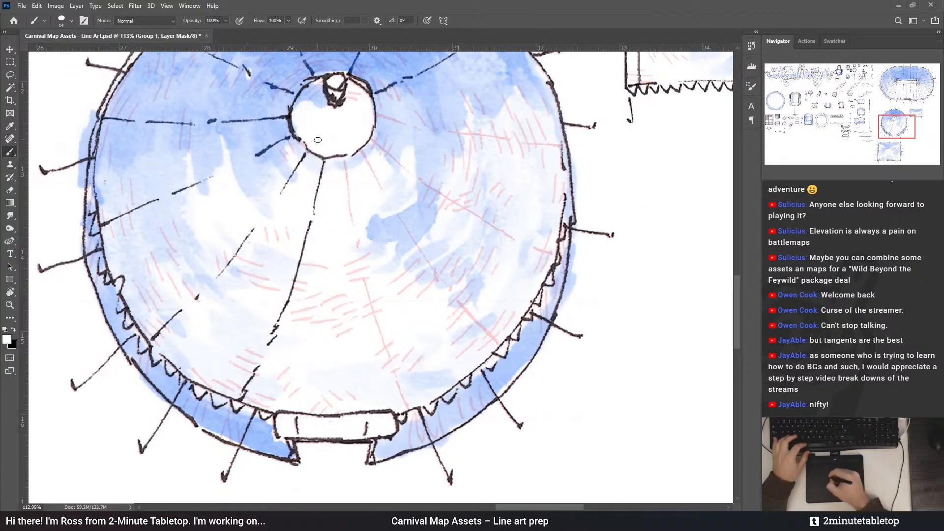
drag(345, 162, 358, 246)
drag(366, 283, 369, 298)
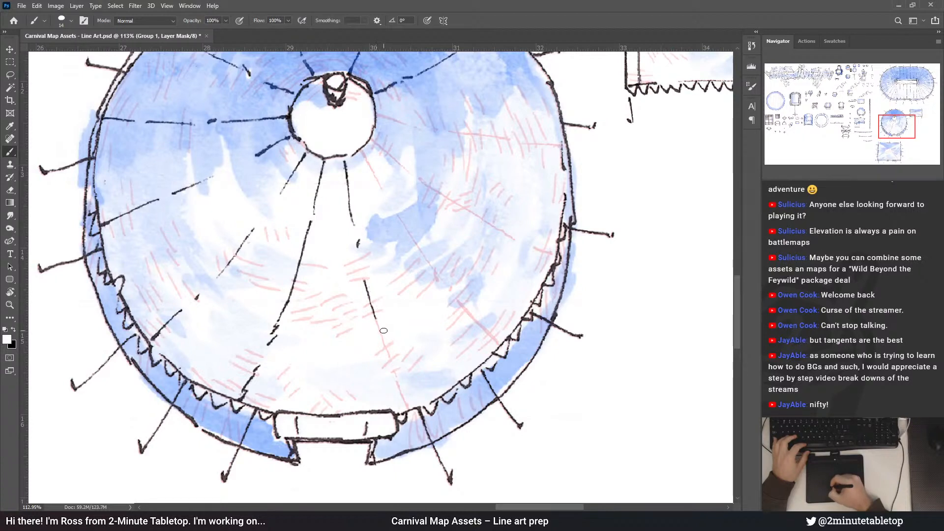
drag(377, 319, 392, 360)
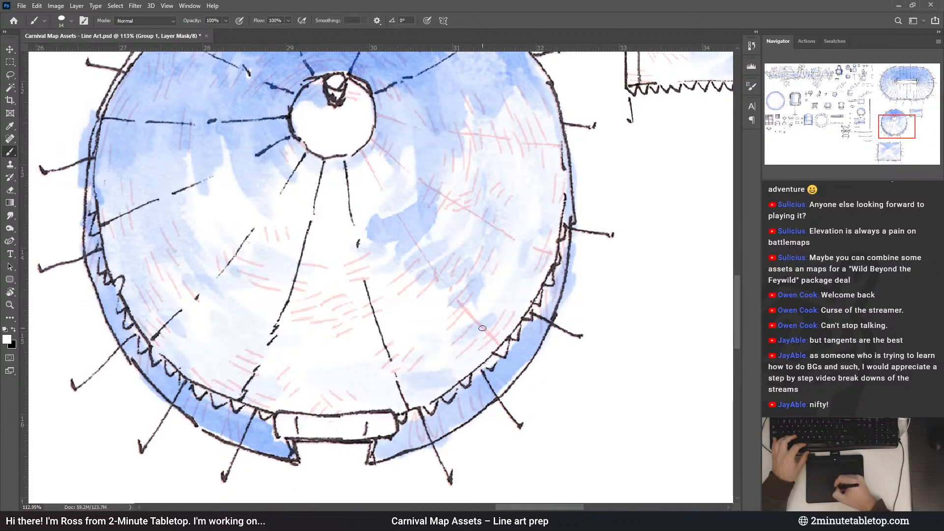
Paint the mask in broken segments along the round tent's two lower-right diagonal seams and its near-horizontal right seam, leaving out the hatching
drag(494, 338, 476, 320)
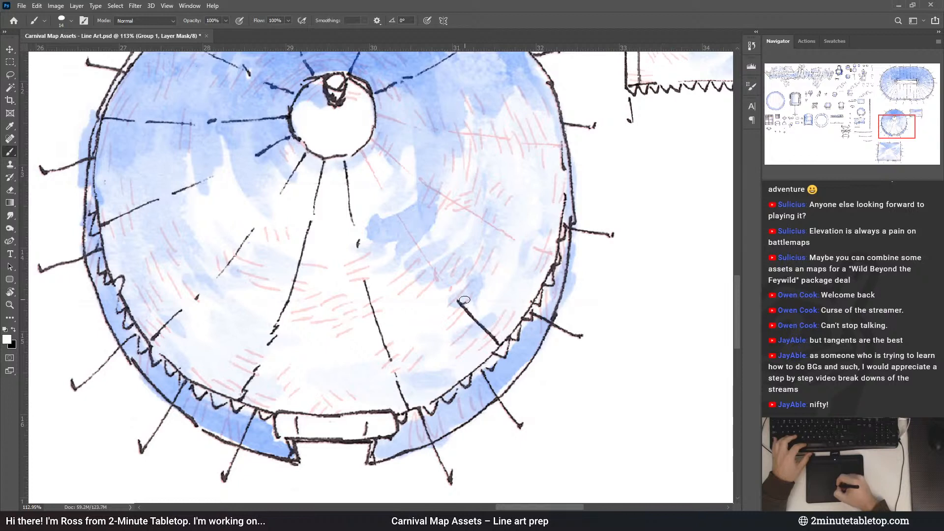
drag(451, 287, 442, 278)
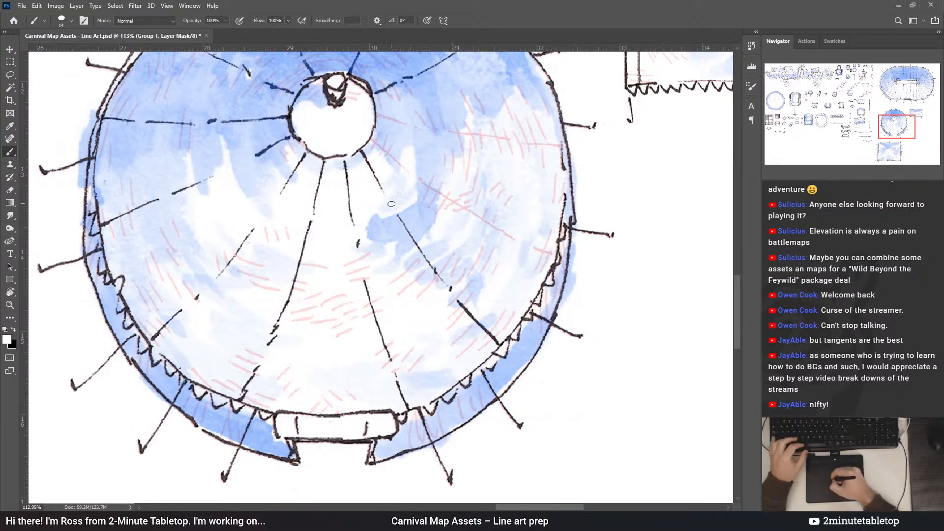
drag(465, 131, 411, 180)
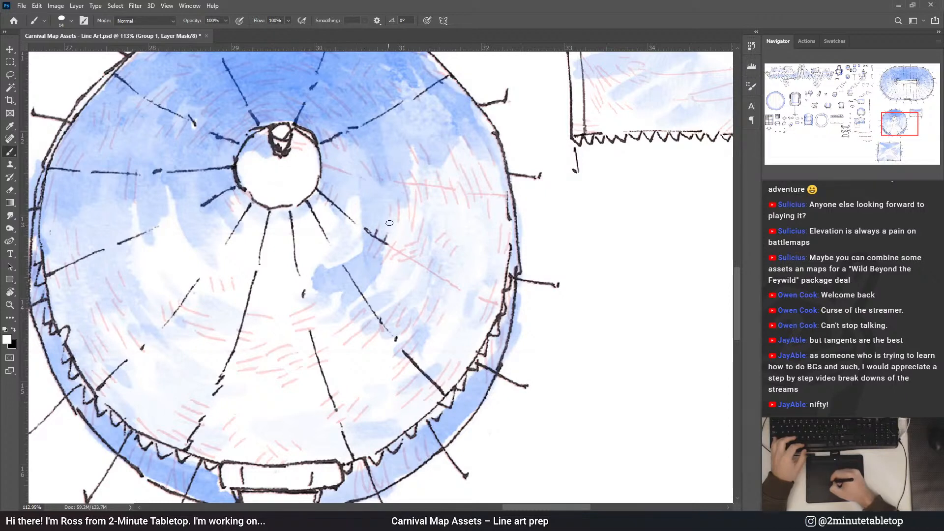
mouse_move(365, 229)
mouse_down()
mouse_move(423, 240)
mouse_move(404, 252)
mouse_up()
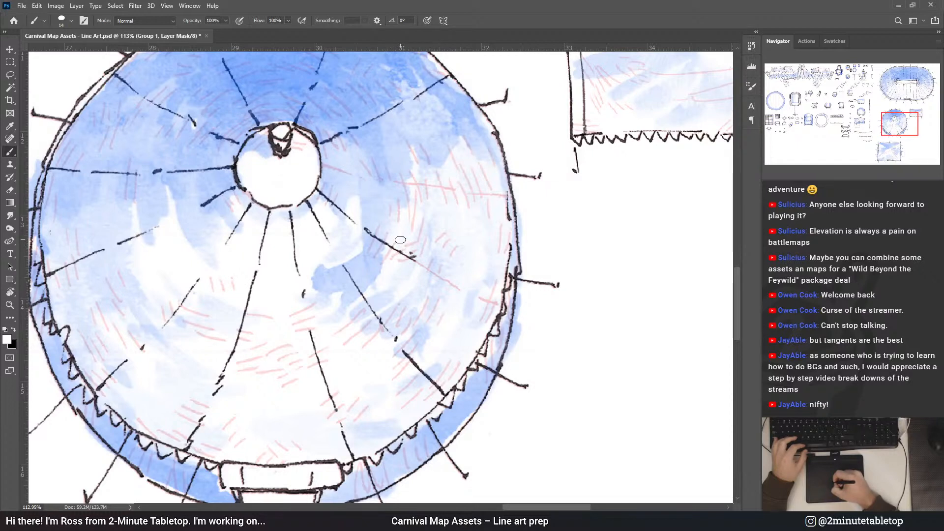
drag(416, 259, 430, 272)
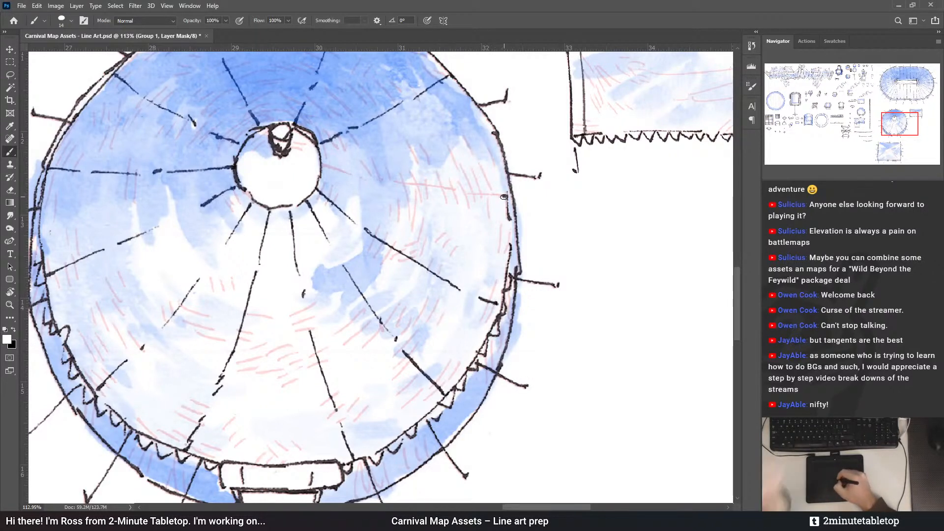
drag(506, 196, 469, 193)
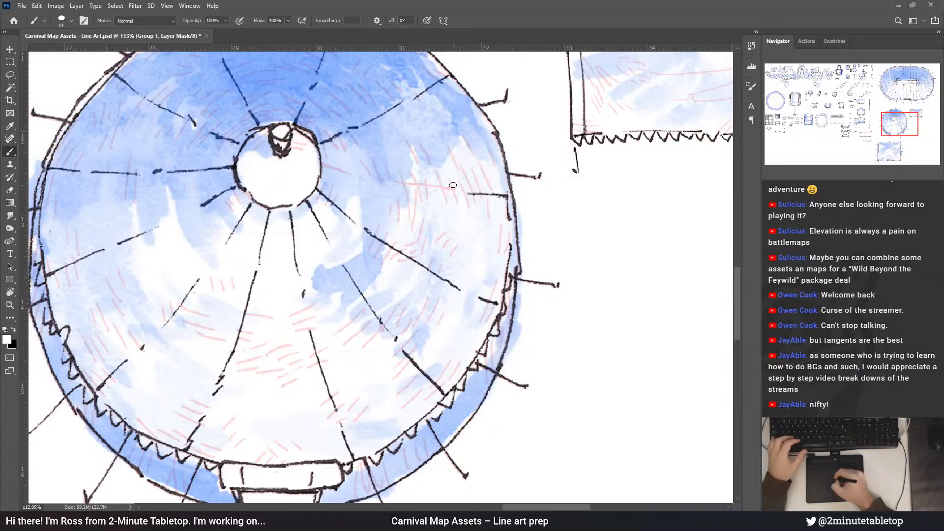
drag(446, 188, 455, 187)
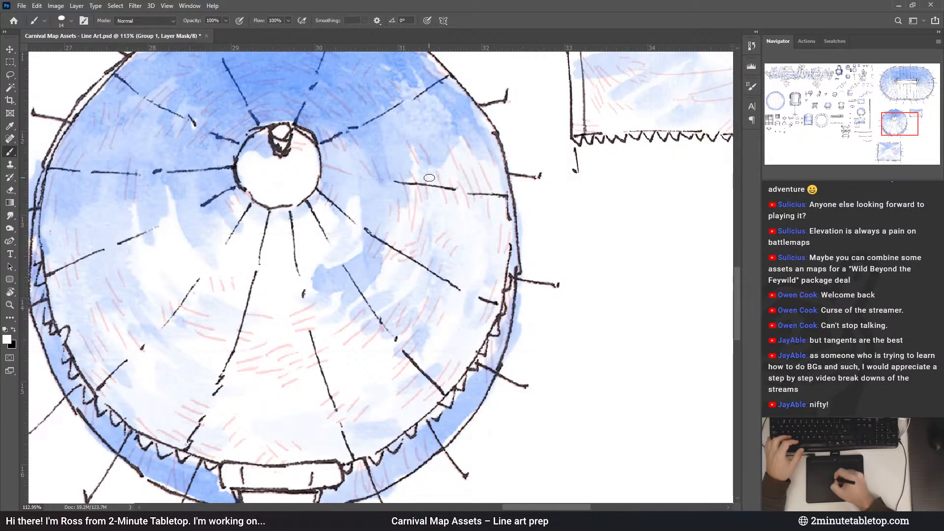
click(380, 180)
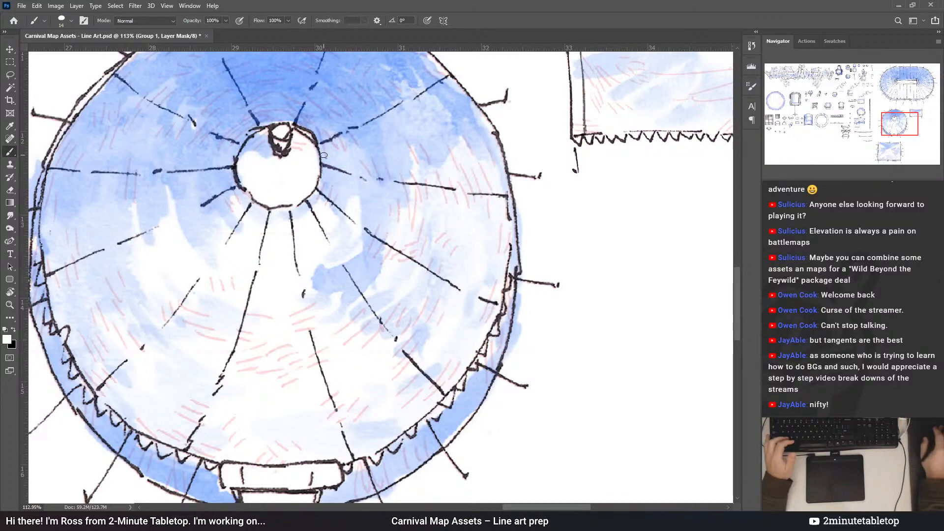
Look over the large rectangular tent and the small stall canopies to compare how their seams are drawn
scroll(477, 205, down, 1)
scroll(477, 205, down, 6)
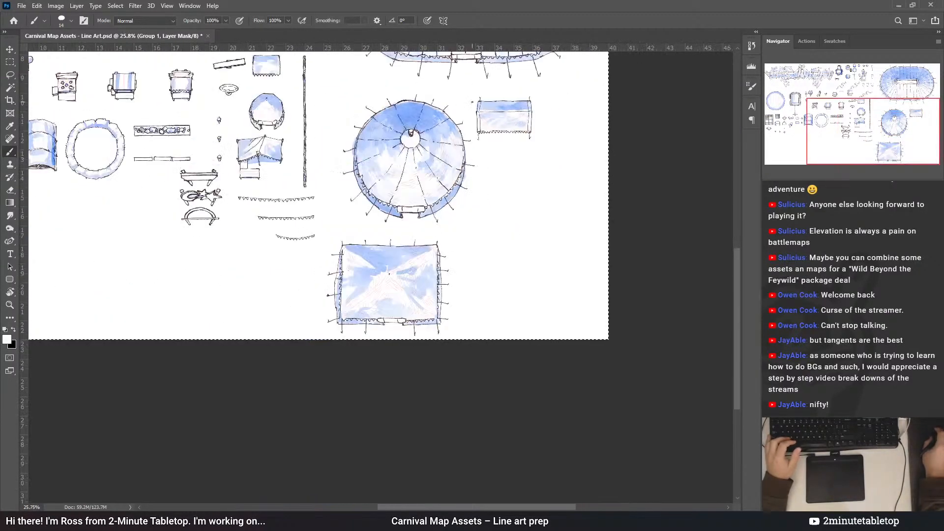
scroll(367, 236, up, 5)
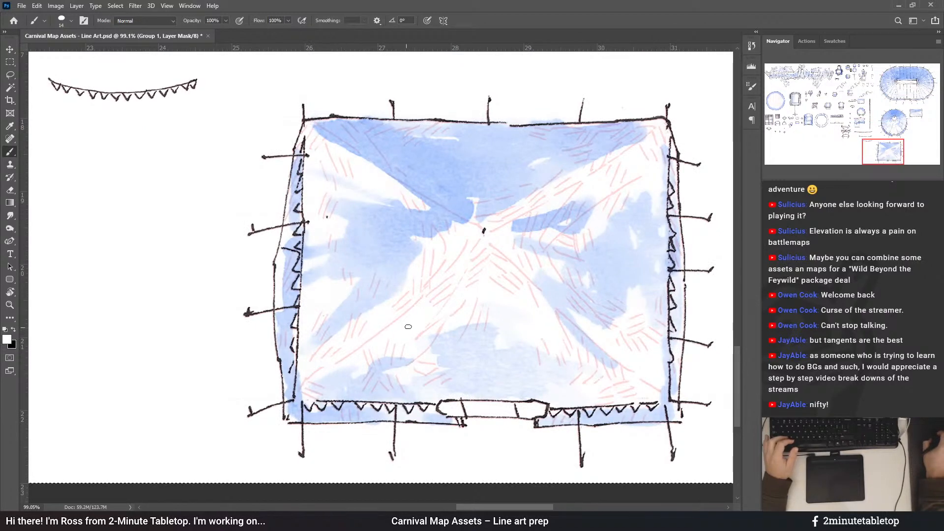
scroll(467, 283, down, 8)
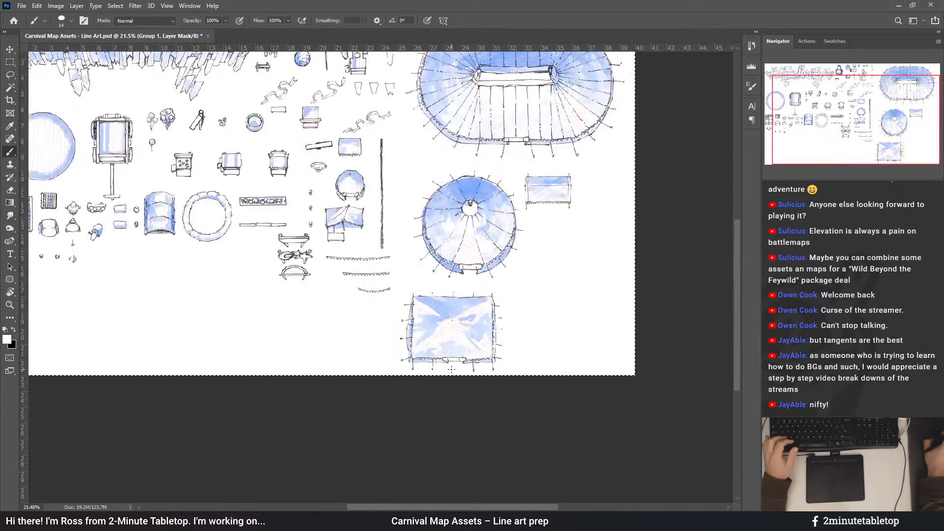
scroll(375, 251, up, 3)
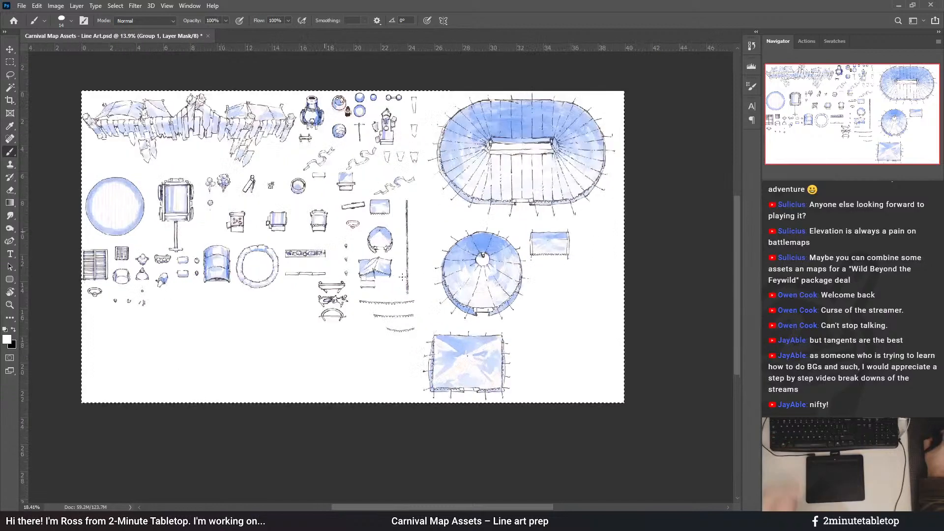
scroll(373, 228, up, 5)
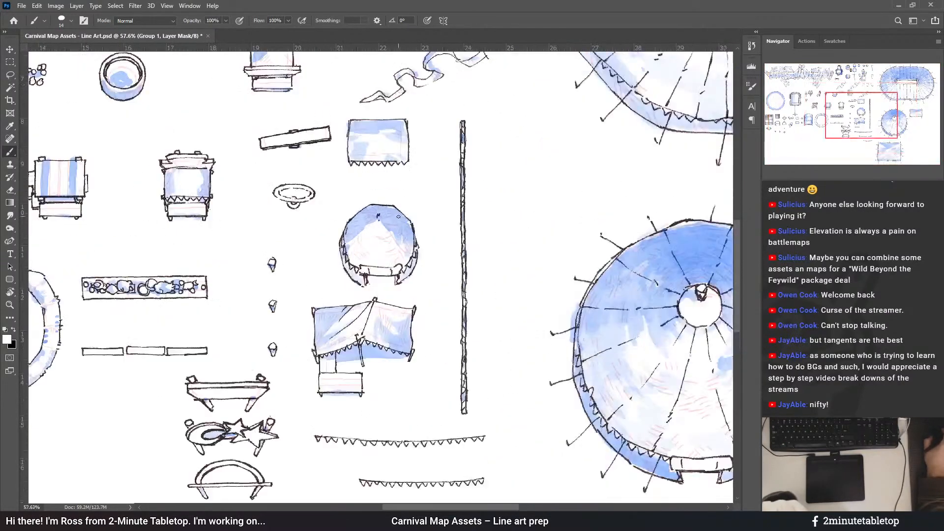
scroll(344, 339, up, 3)
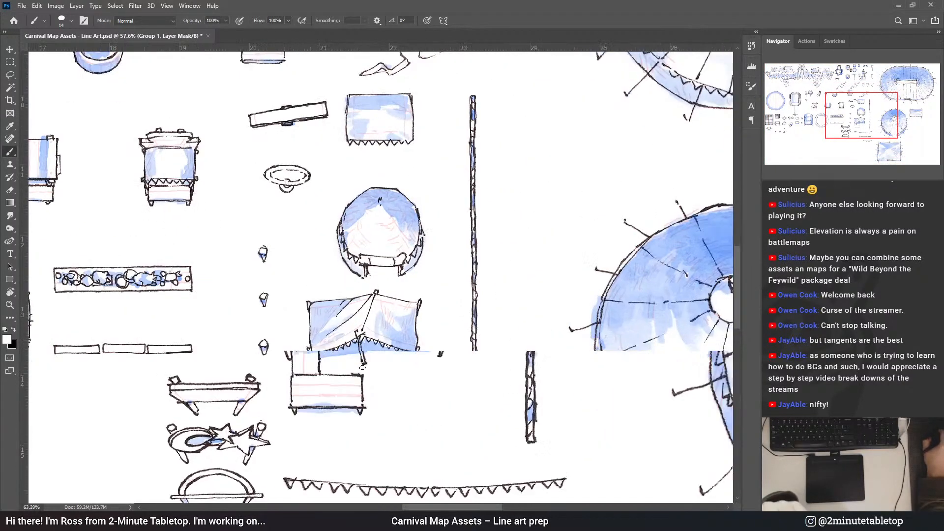
scroll(330, 329, up, 1)
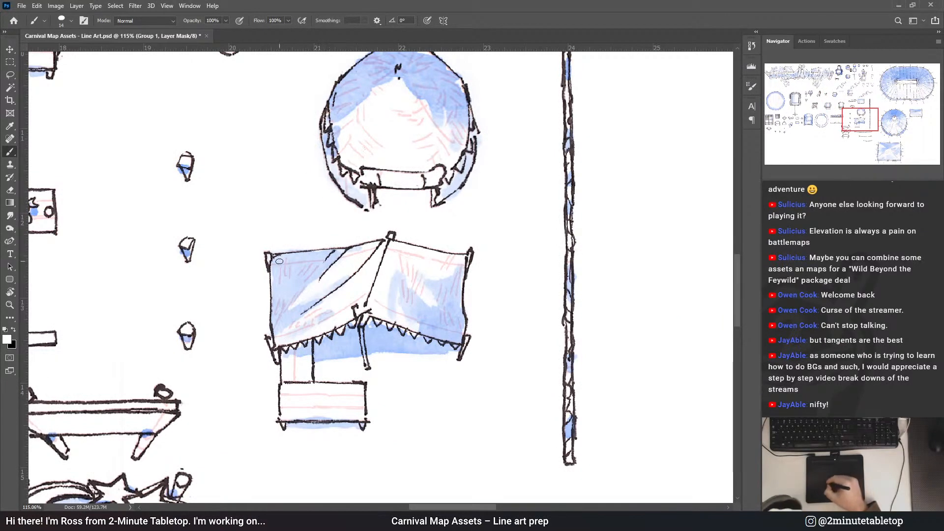
scroll(417, 241, down, 6)
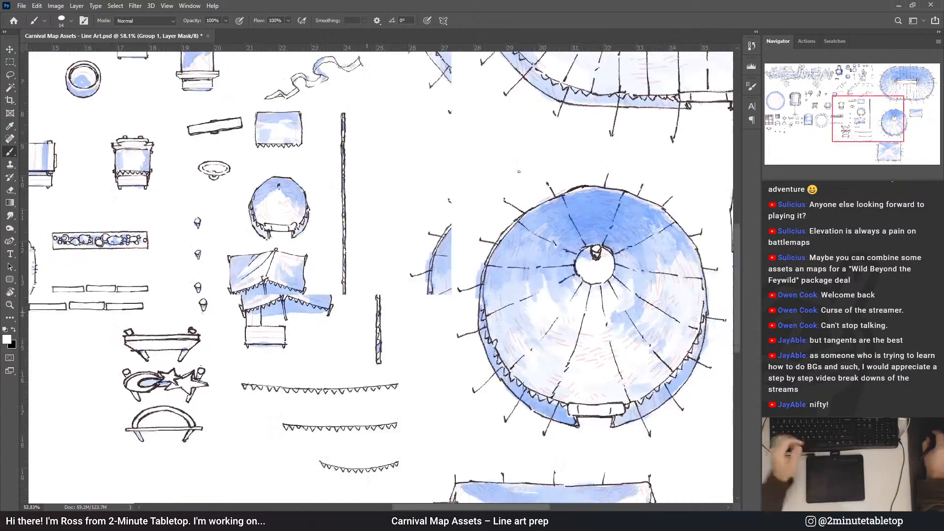
Paint the mask black over the inner seams beside both short edges of the small rectangular canopy to hide those lines
scroll(485, 203, up, 5)
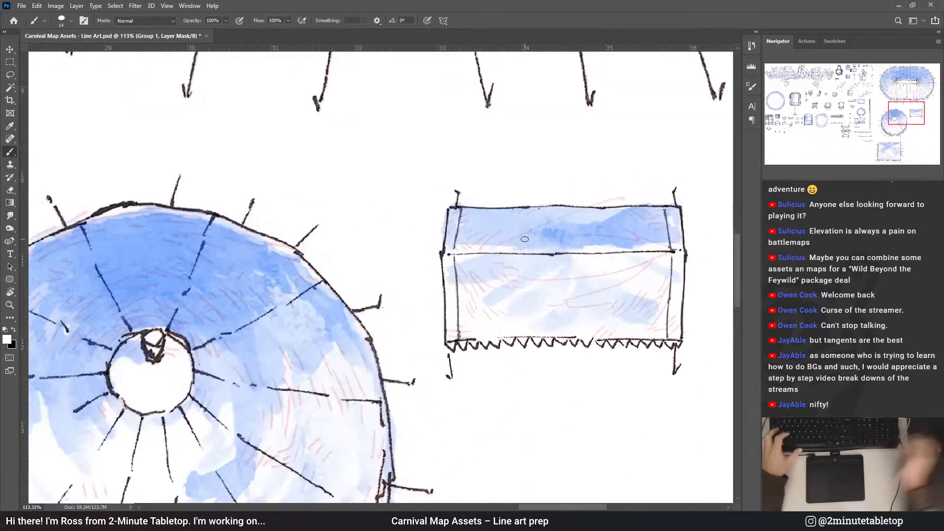
key(x)
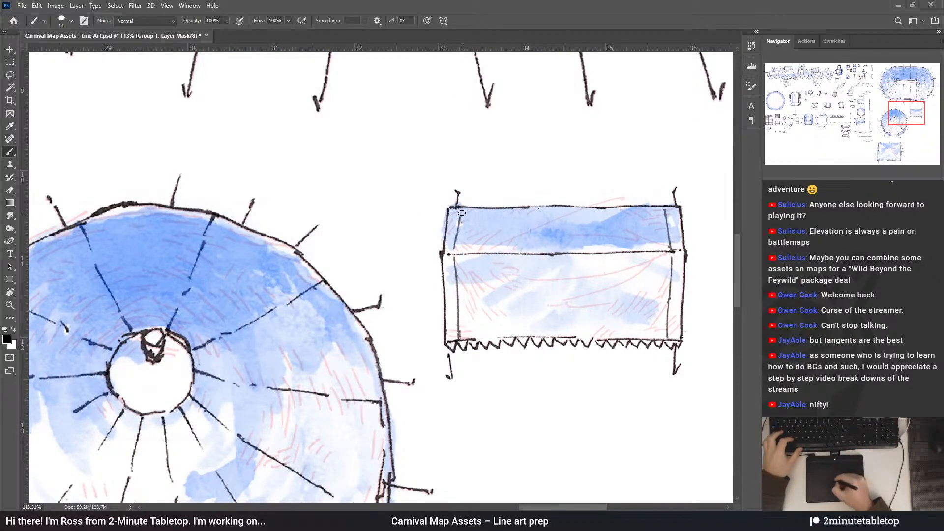
drag(454, 256, 458, 322)
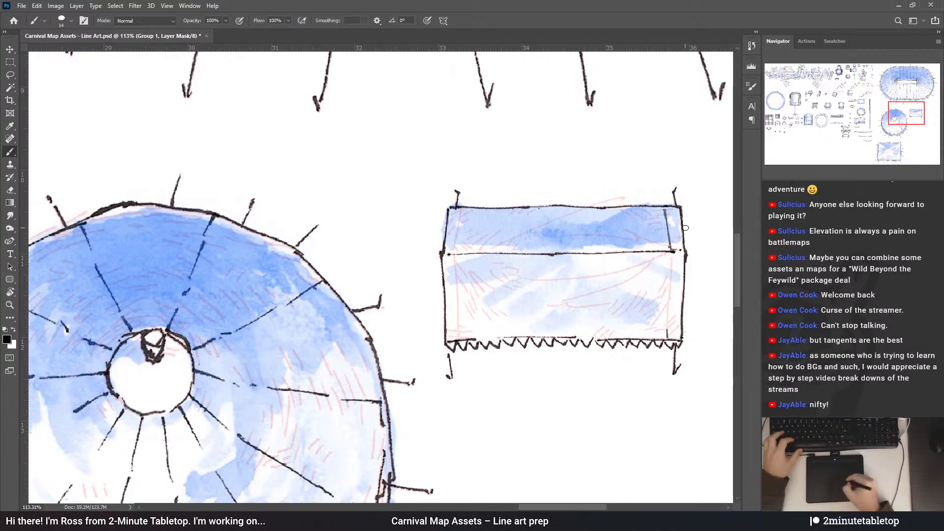
drag(669, 245, 668, 218)
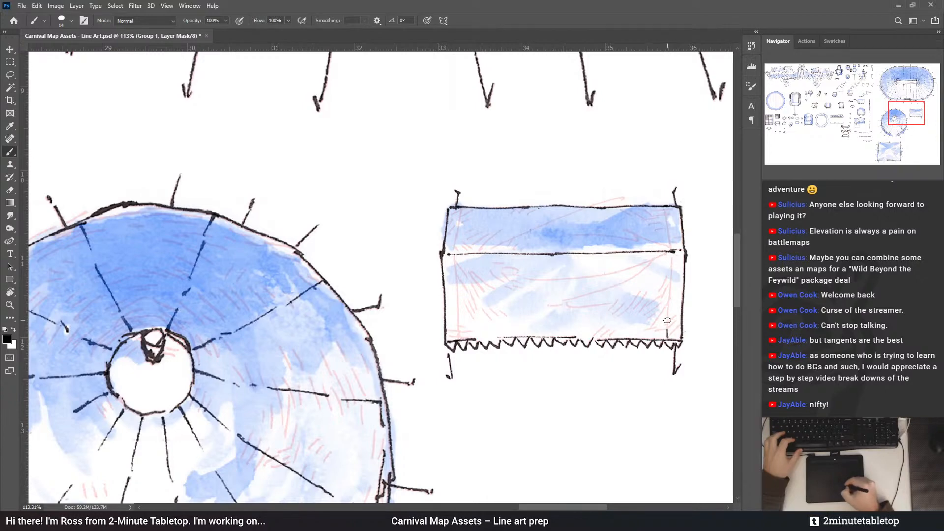
Paint the mask white along the large rectangular tent's upper-left diagonal seam, between its centre peak and the corner, with a small gap
drag(295, 344, 353, 186)
drag(246, 394, 330, 282)
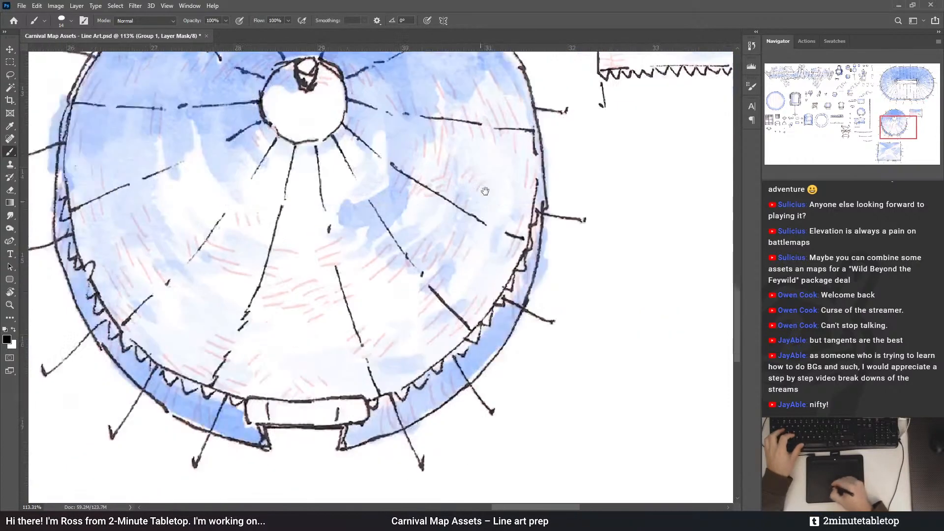
drag(230, 460, 354, 168)
mouse_move(355, 411)
mouse_down()
mouse_move(357, 260)
mouse_move(240, 197)
mouse_up()
key(x)
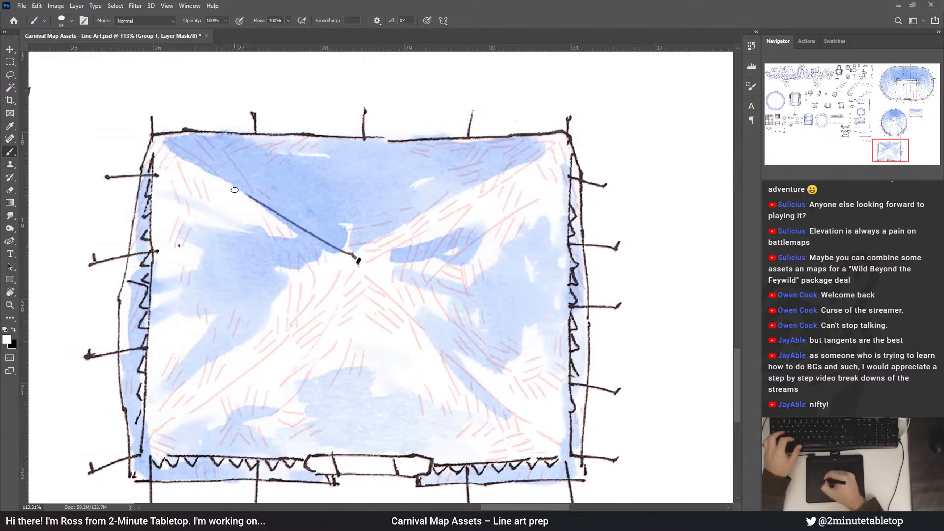
drag(193, 155, 165, 137)
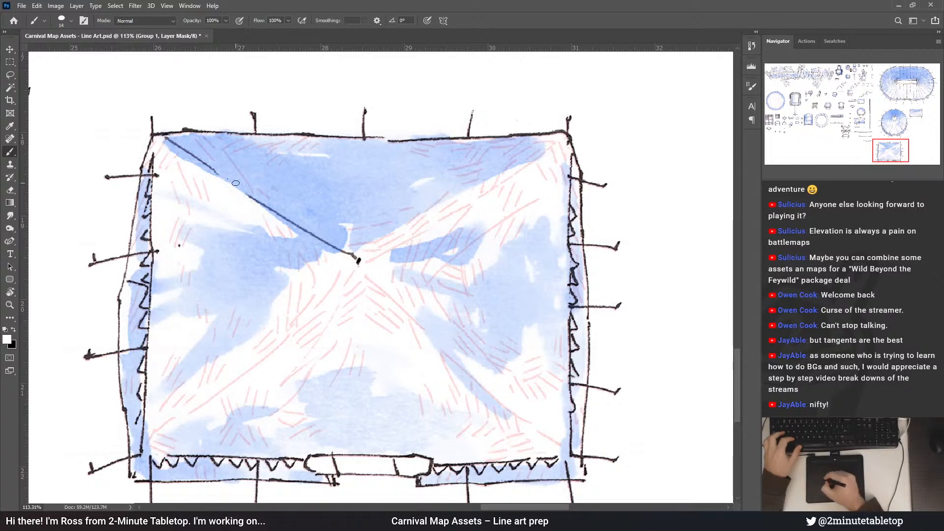
Paint the mask in broken segments along the rectangular tent's upper-right diagonal seam, from the centre peak out to the corner
drag(381, 254, 366, 263)
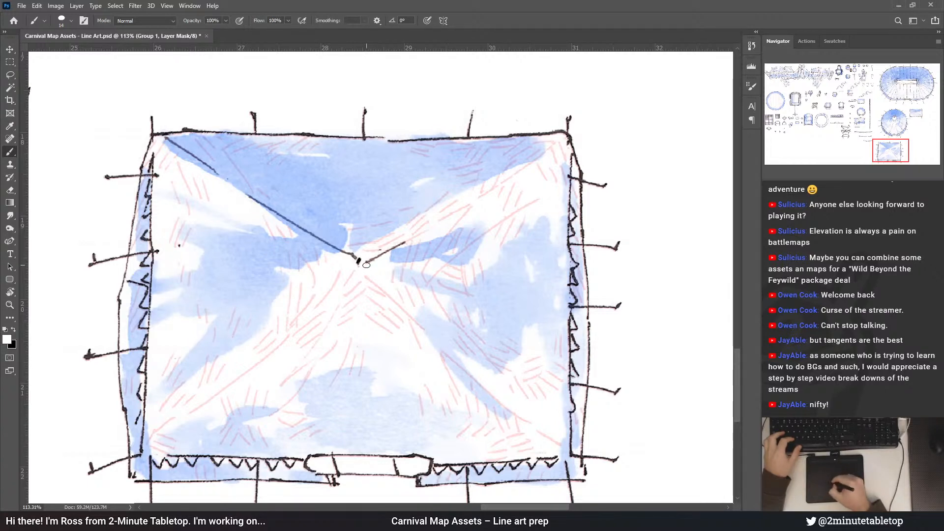
drag(413, 238, 404, 243)
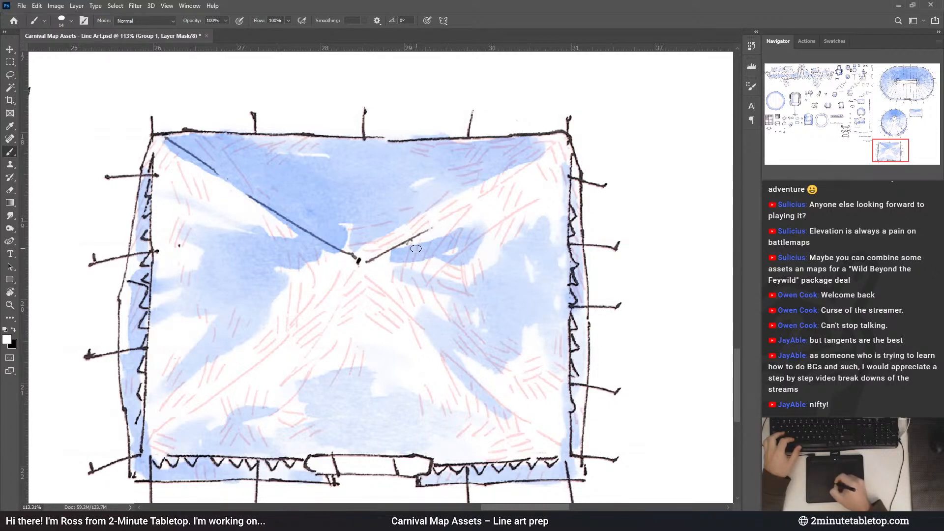
drag(436, 220, 470, 205)
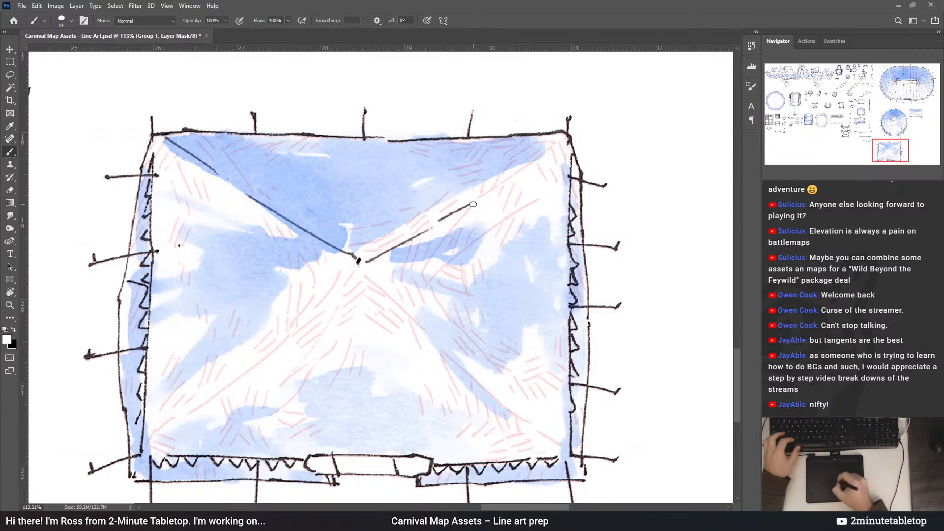
drag(500, 183, 513, 175)
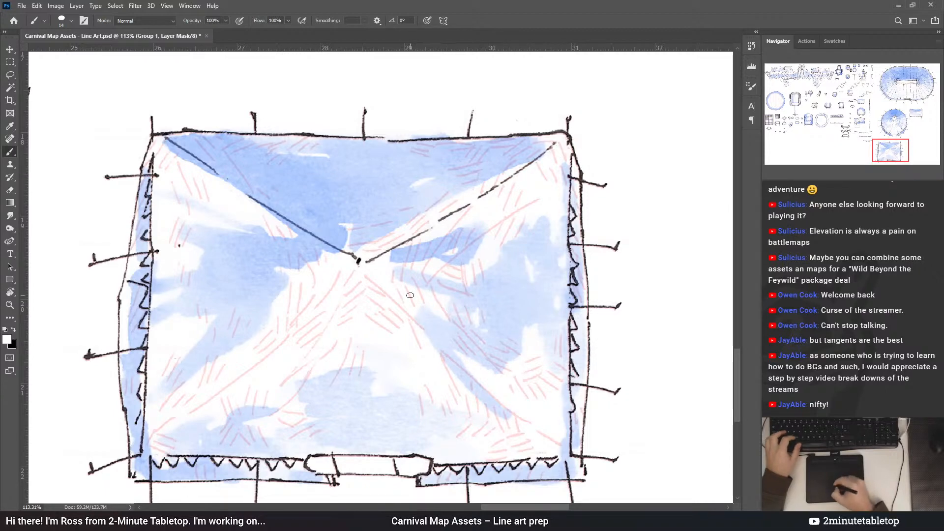
Paint the mask white in broken segments along the large rectangular tent's two lower diagonal seams, from the centre peak to the lower corners
drag(343, 271, 399, 180)
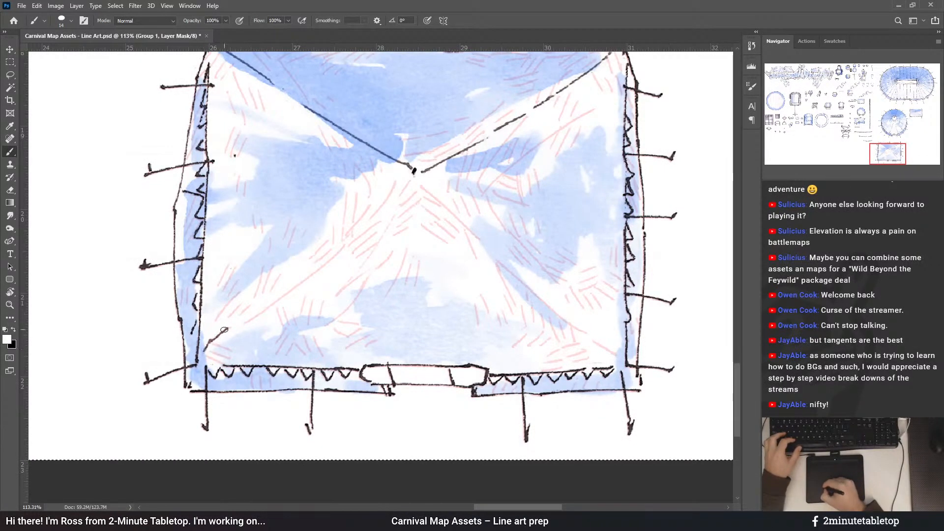
drag(247, 321, 315, 273)
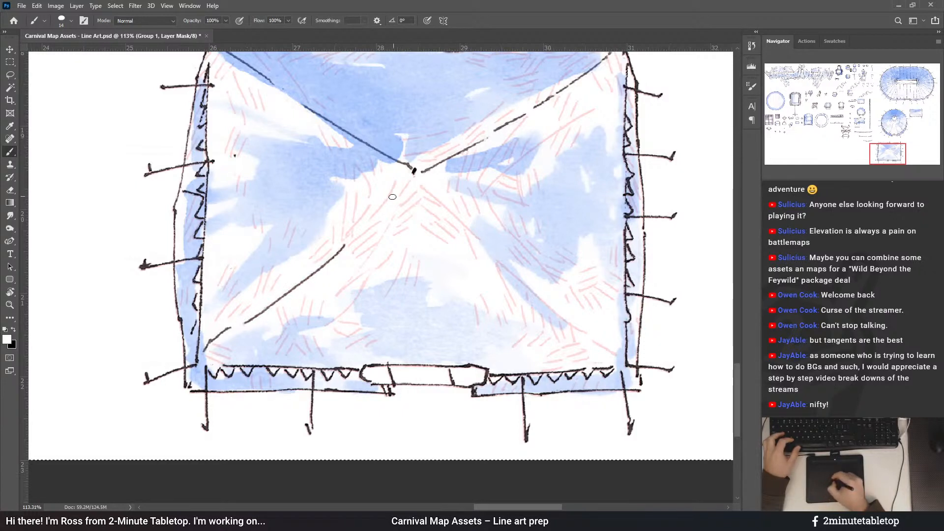
drag(395, 183, 369, 220)
mouse_move(410, 180)
mouse_down()
mouse_move(399, 196)
mouse_move(437, 199)
mouse_up()
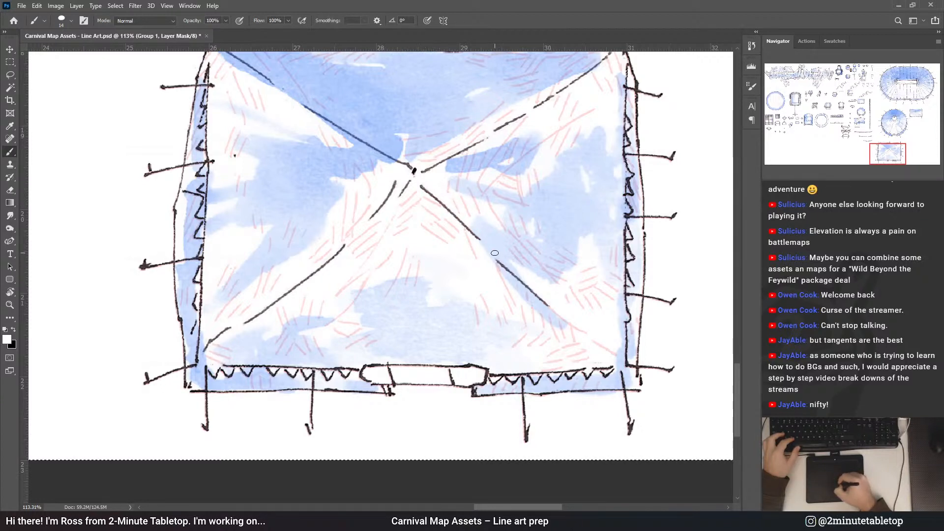
drag(497, 260, 556, 314)
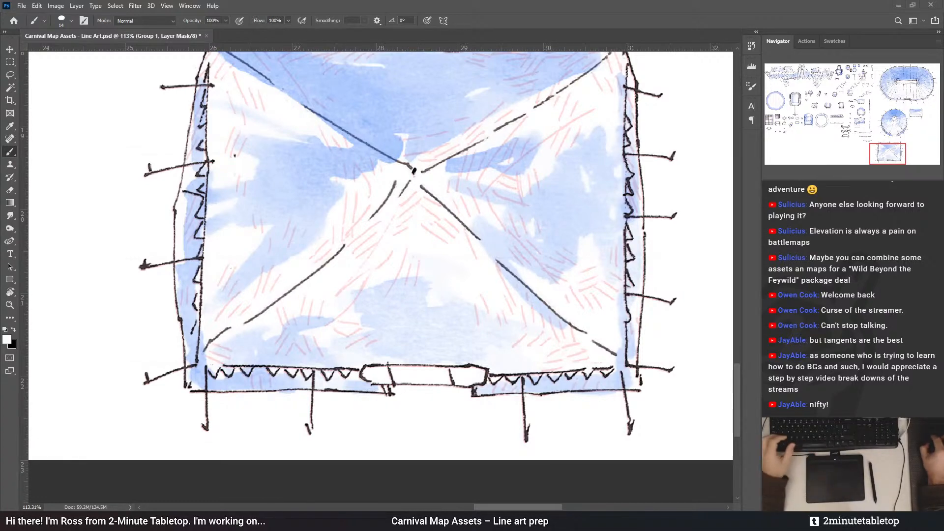
Clear the stray pink arc below the ball-filled tub and check the surrounding props against the grid
key(ctrl+0)
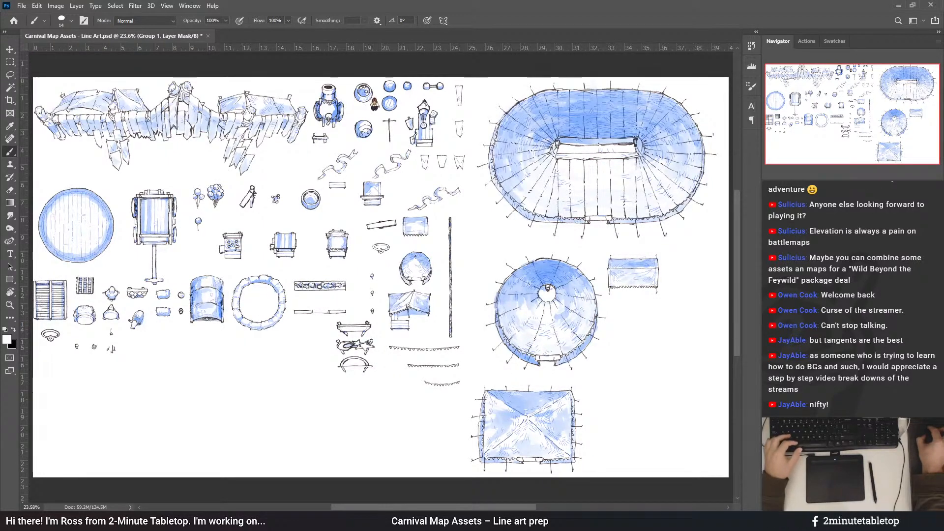
scroll(362, 87, up, 5)
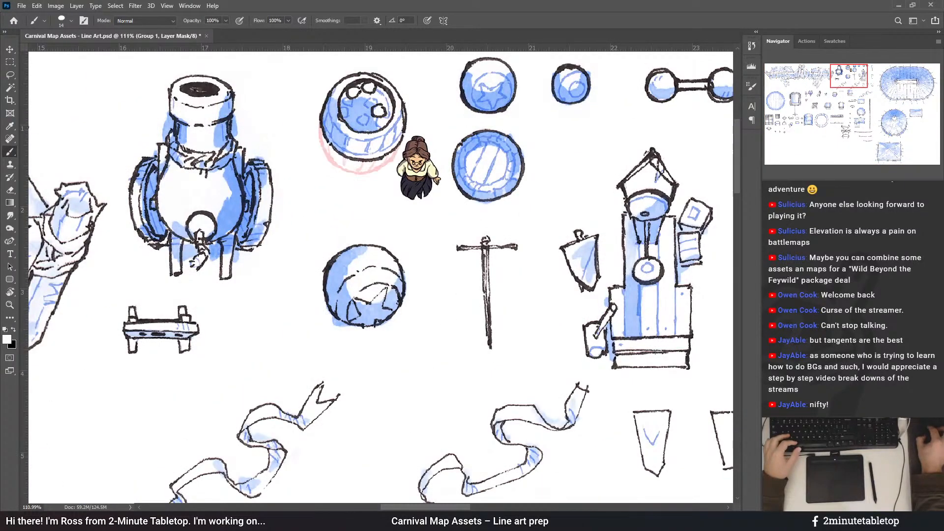
drag(320, 125, 398, 160)
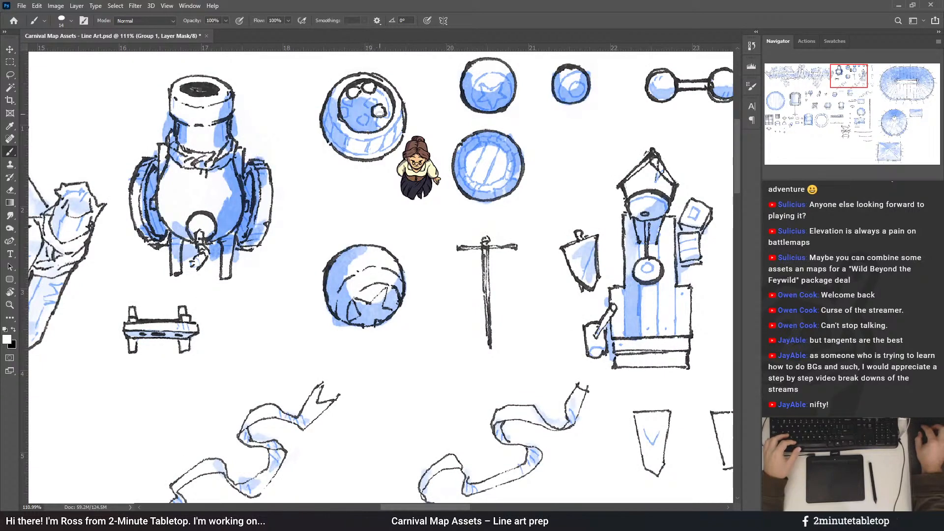
key(ctrl+apostrophe)
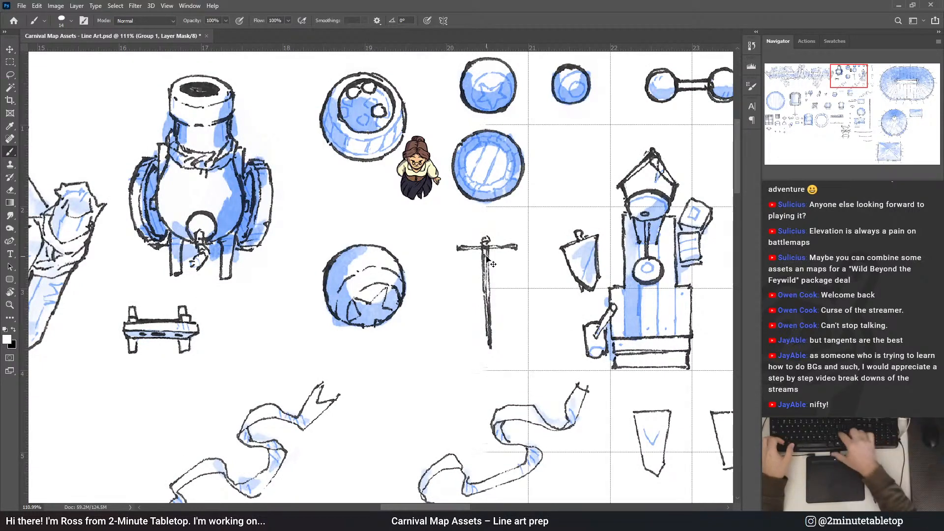
key(ctrl+apostrophe)
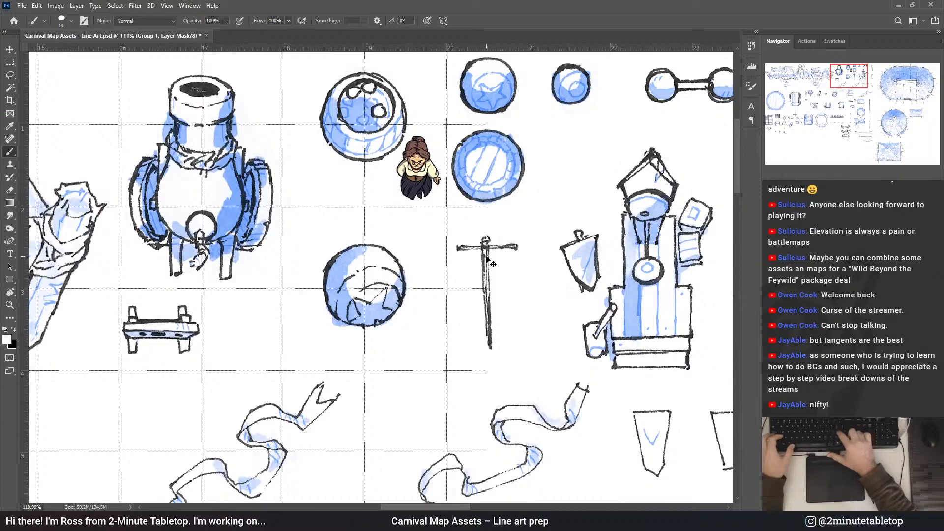
Look over the whole asset sheet, from the entrance gate and small props to the tents, checking line art and spacing
scroll(304, 169, down, 3)
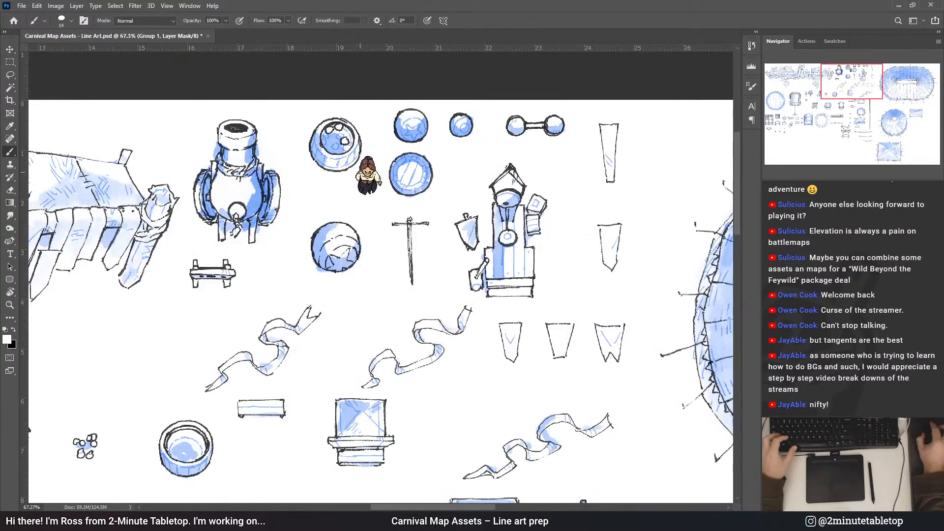
scroll(415, 173, down, 2)
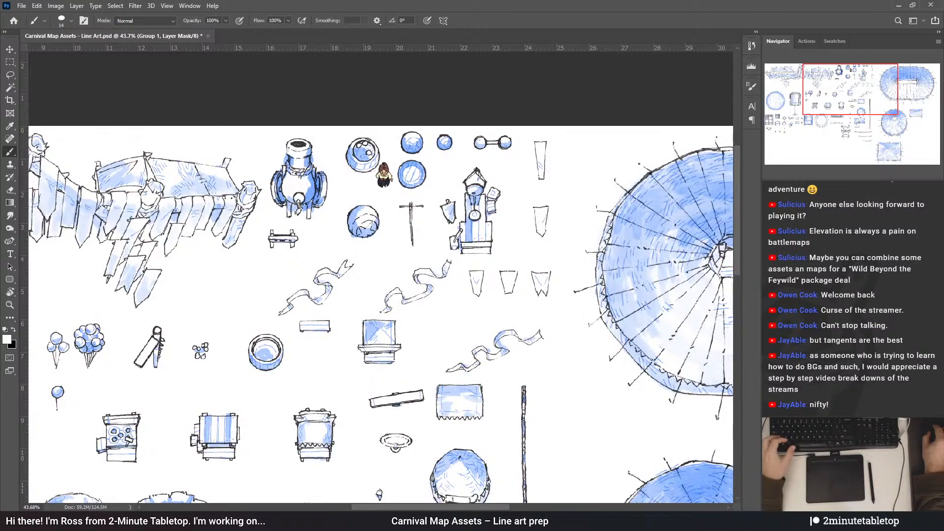
scroll(454, 178, down, 3)
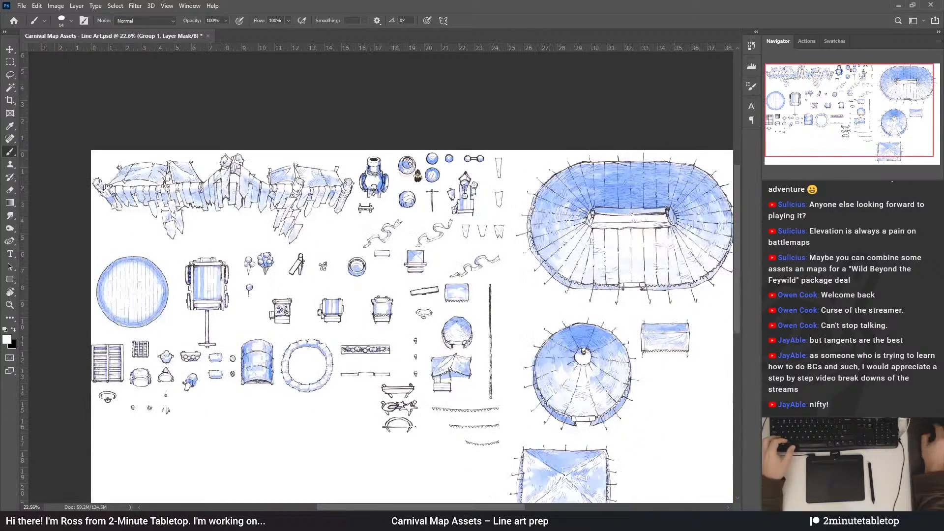
scroll(360, 222, up, 3)
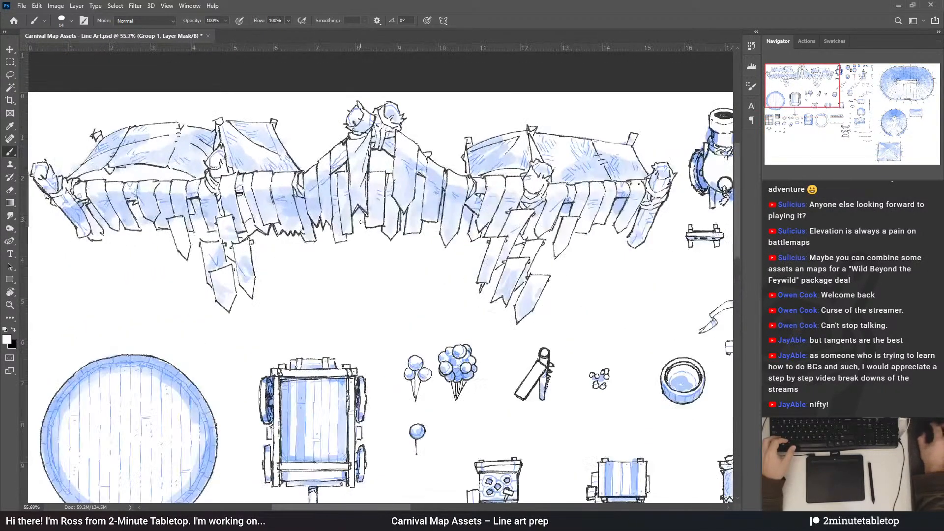
scroll(360, 222, up, 1)
scroll(358, 120, down, 1)
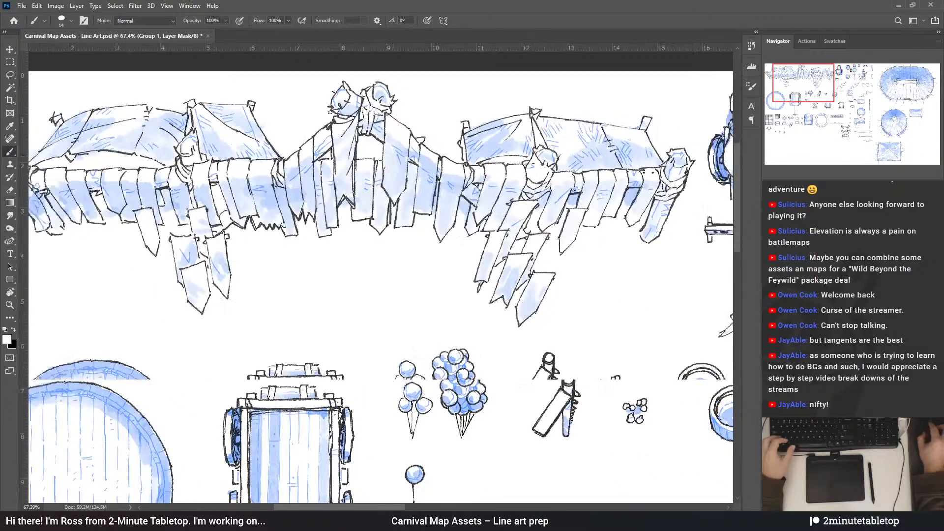
scroll(358, 121, down, 3)
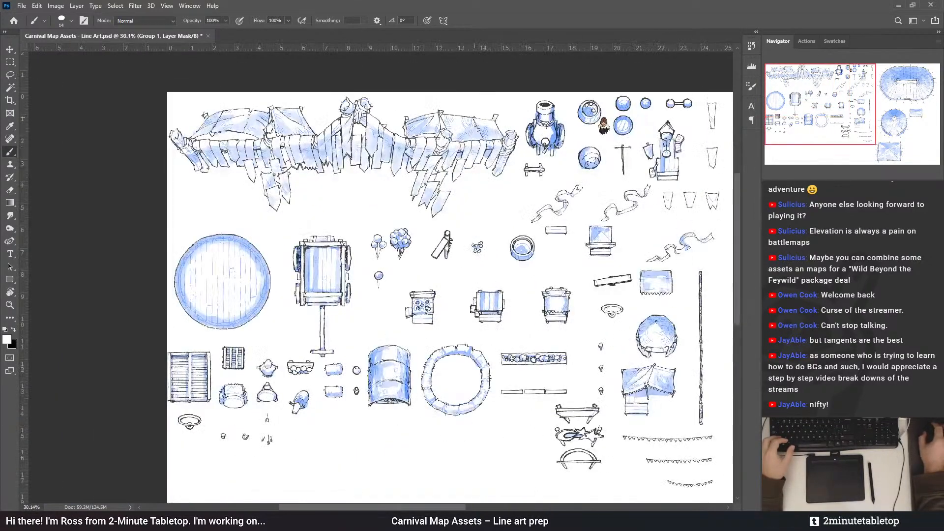
scroll(627, 132, down, 1)
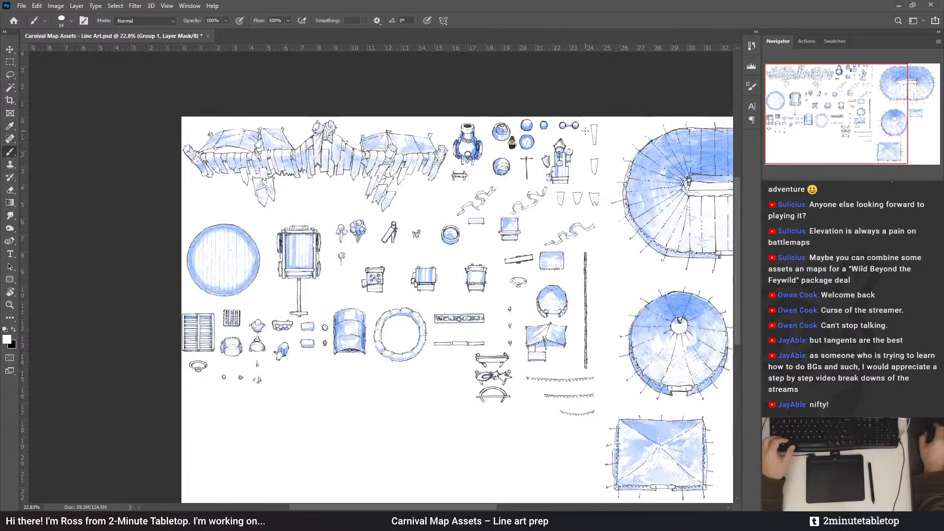
scroll(230, 109, down, 1)
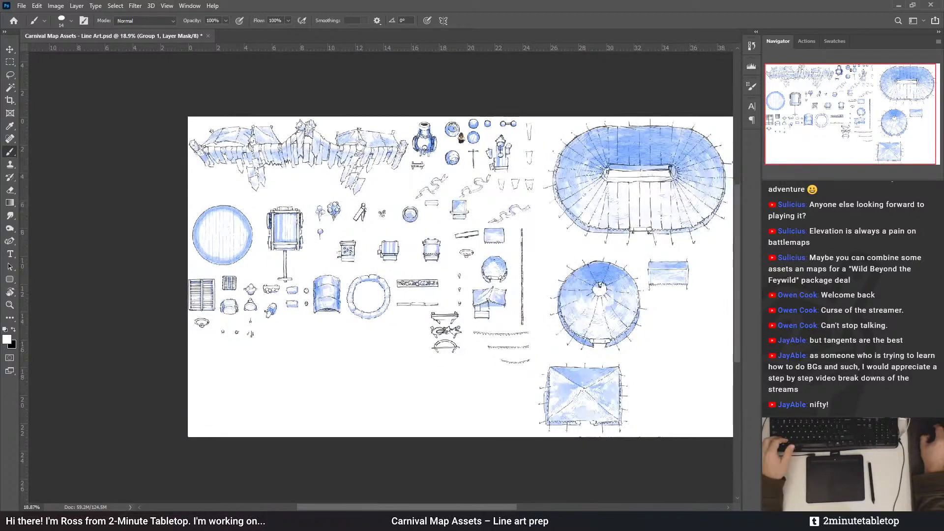
scroll(422, 135, up, 3)
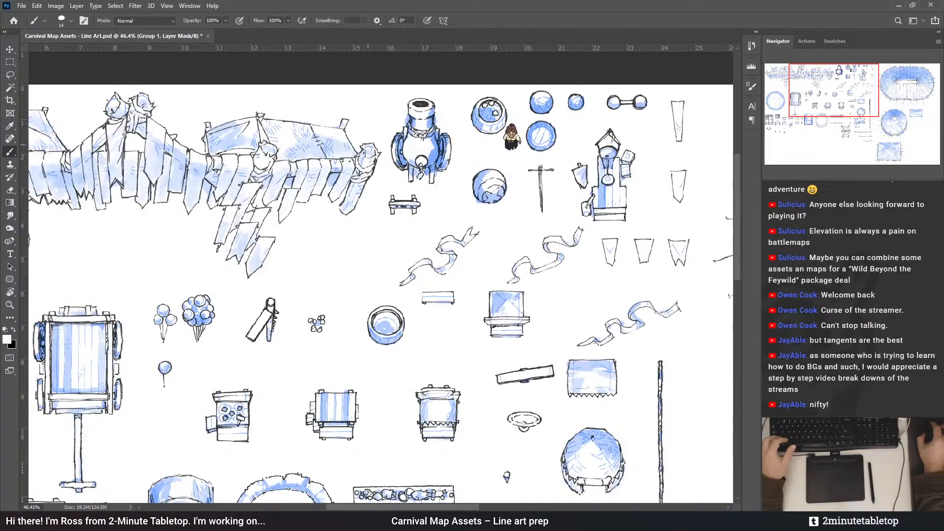
scroll(249, 105, down, 2)
scroll(328, 230, down, 1)
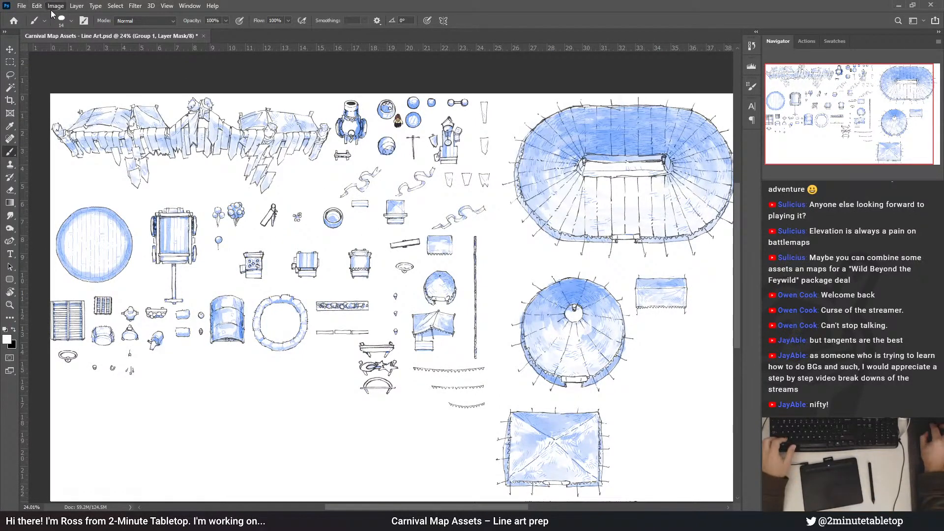
Extend the canvas beyond its left, upper and lower edges to add a margin around the assets
scroll(50, 397, up, 2)
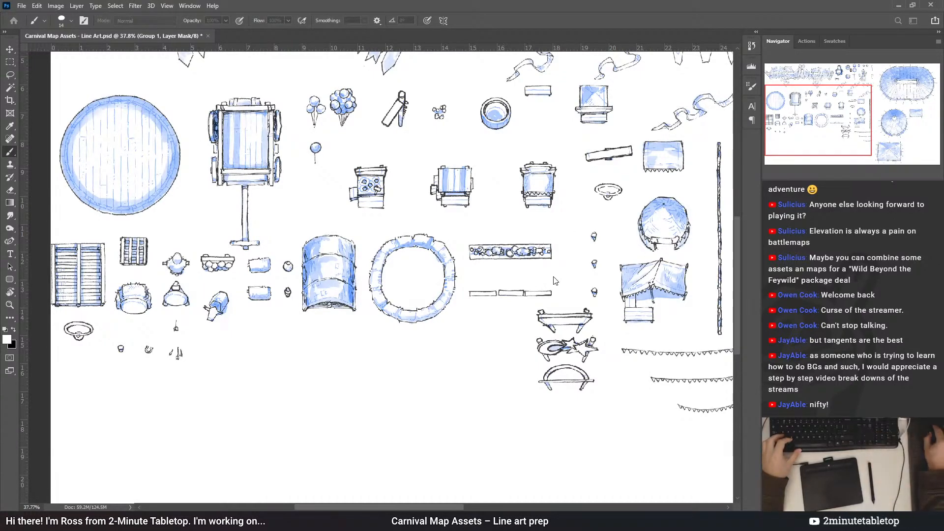
scroll(673, 200, down, 5)
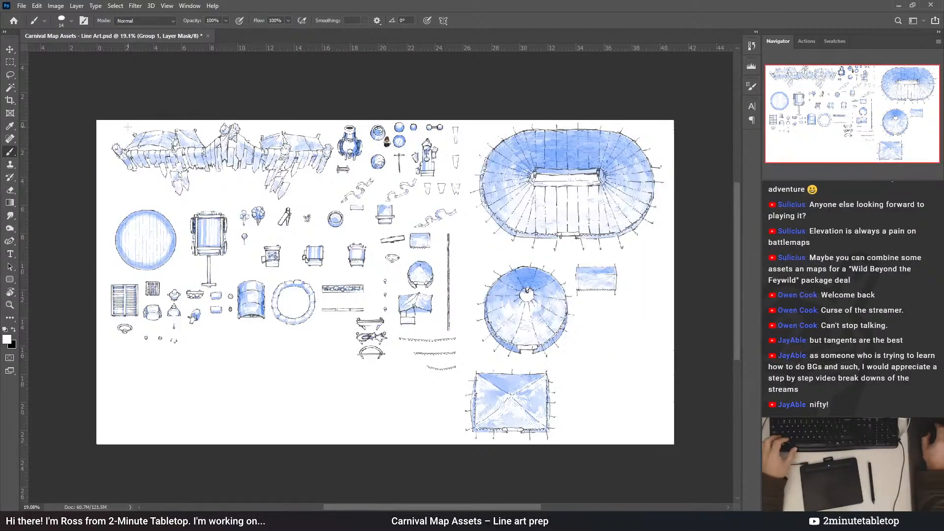
scroll(156, 154, up, 1)
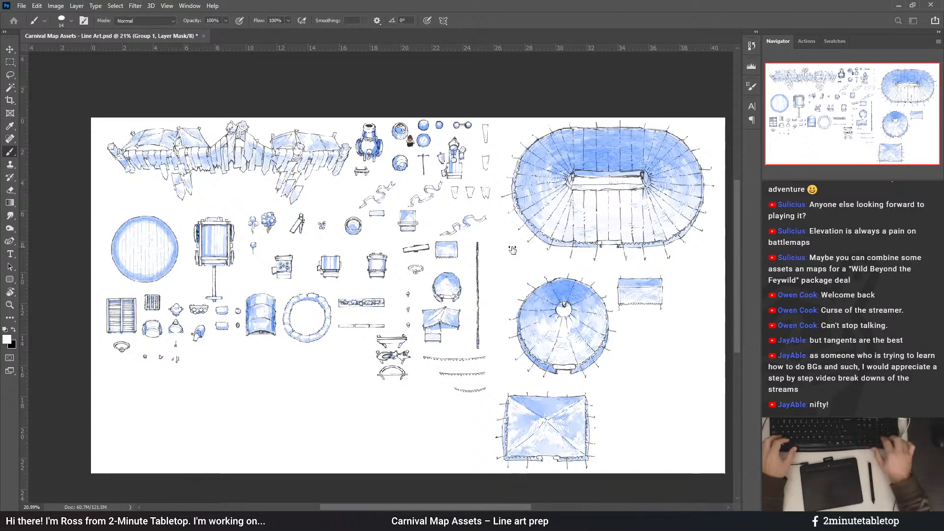
drag(512, 250, 511, 266)
scroll(634, 172, down, 1)
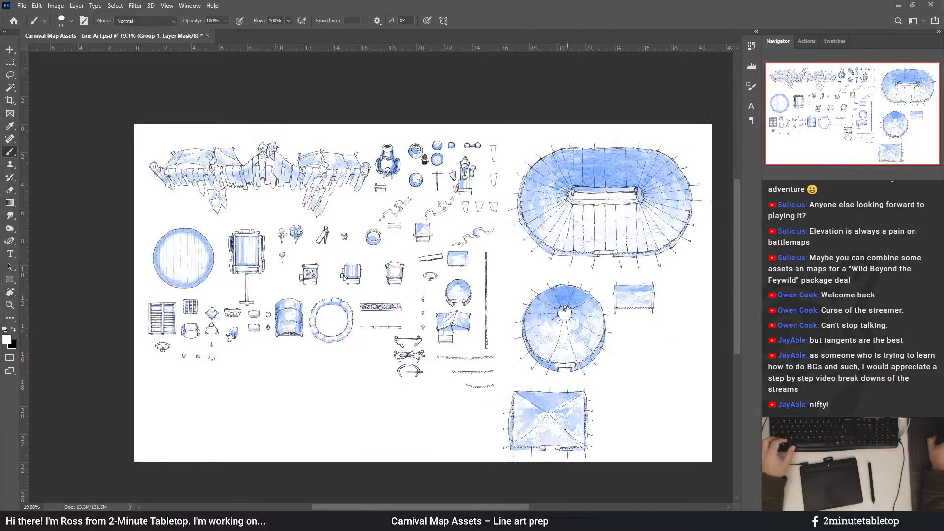
key(ctrl+0)
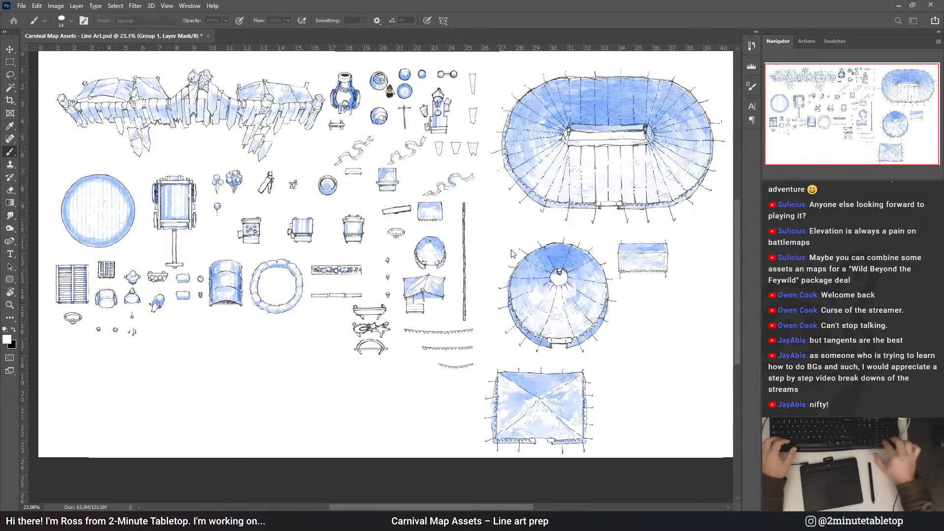
key(Return)
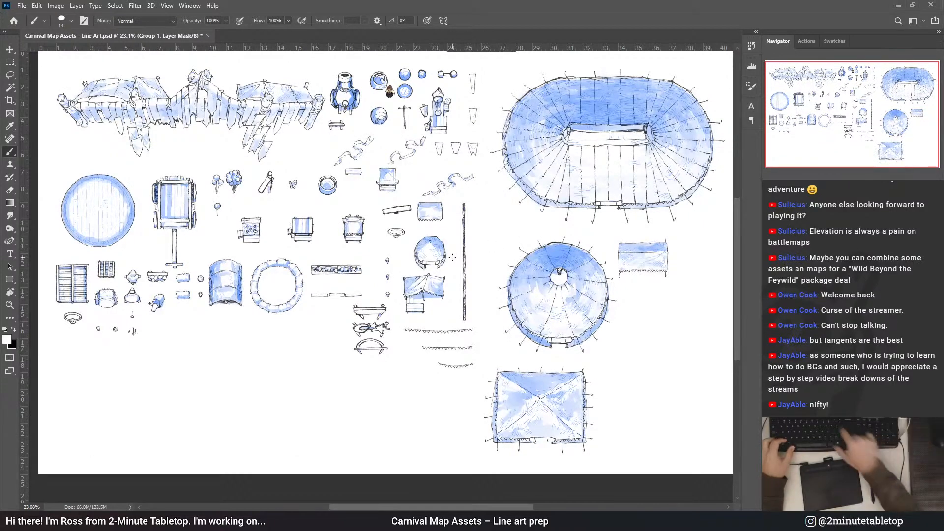
Select the watercolor layer and lighten its blue shading across the whole sheet
key(ctrl+0)
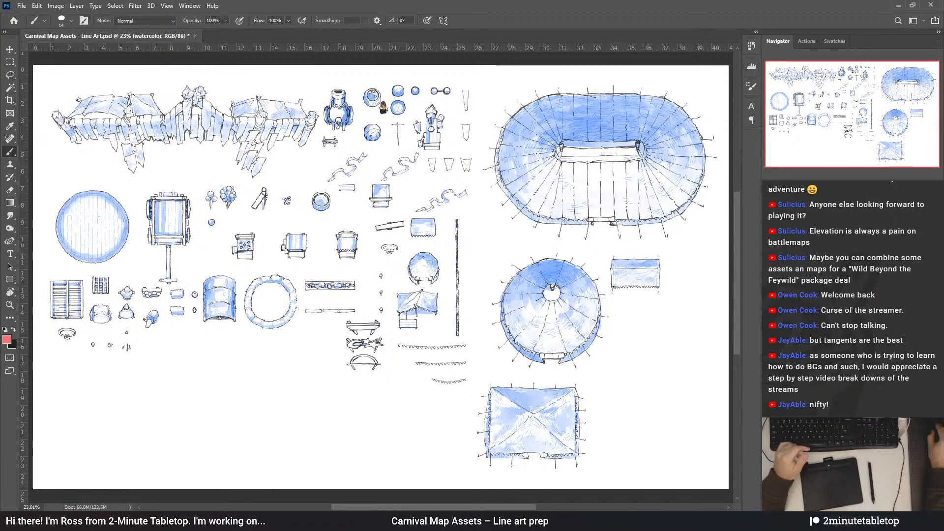
key(alt+])
key(ctrl+comma)
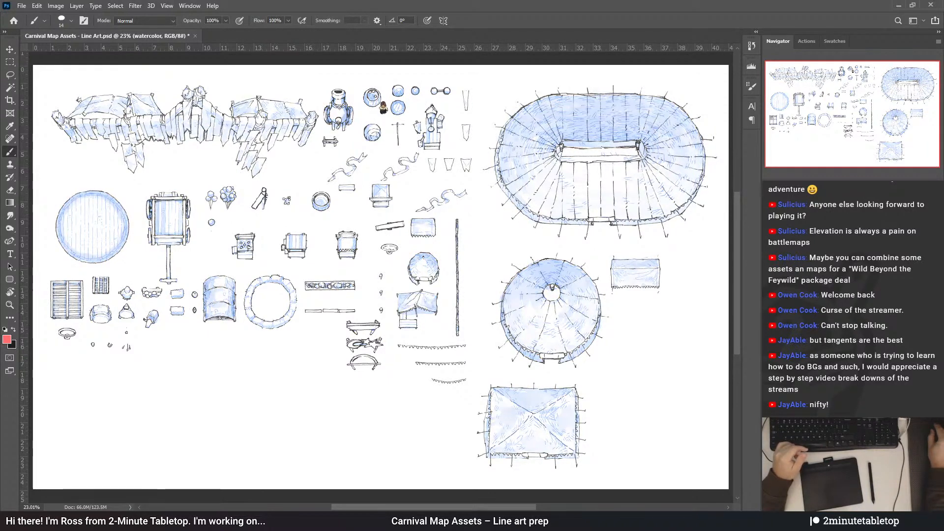
key(ctrl+comma)
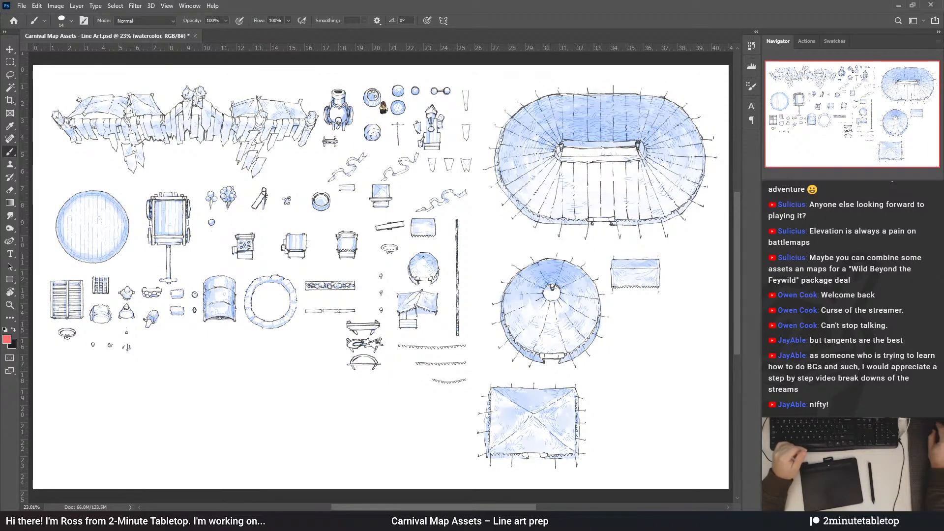
Toggle the blue hatching lines off and on to compare the tents and props with and without them
scroll(580, 329, up, 3)
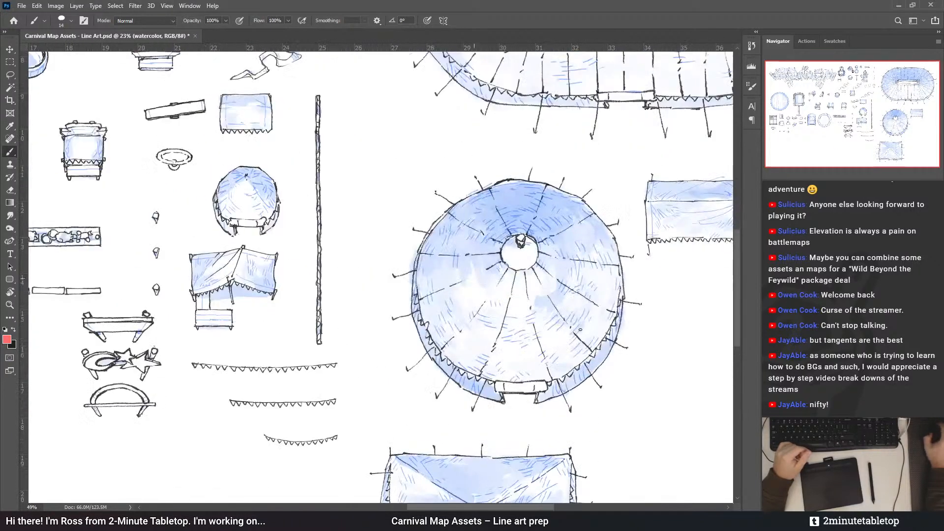
key(ctrl+comma)
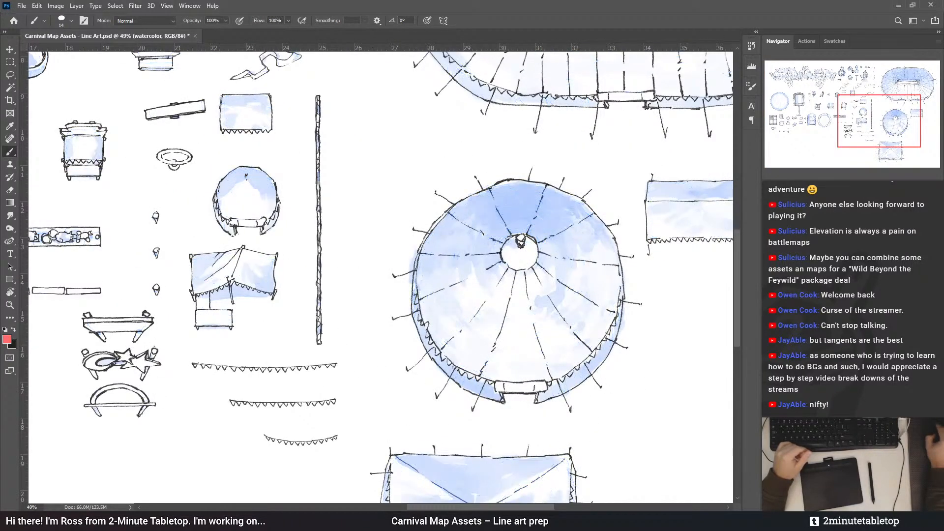
scroll(494, 318, down, 3)
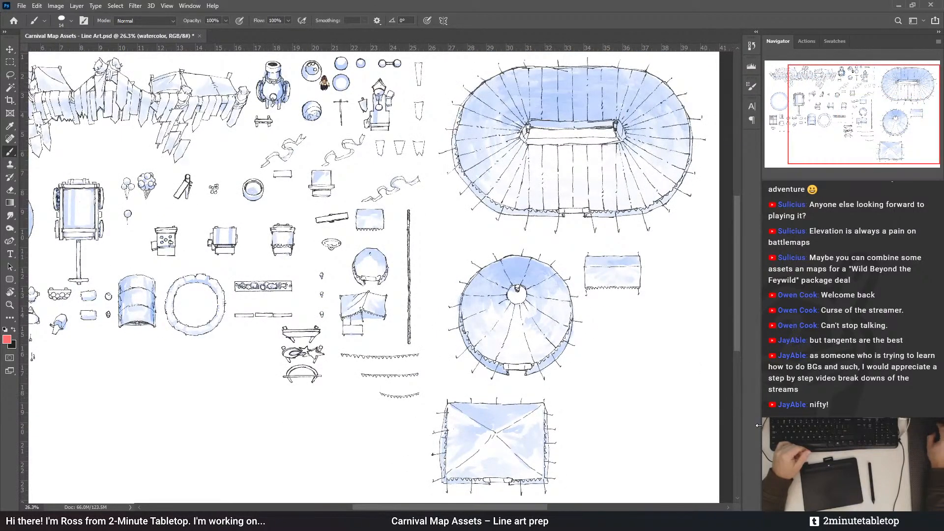
key(ctrl+comma)
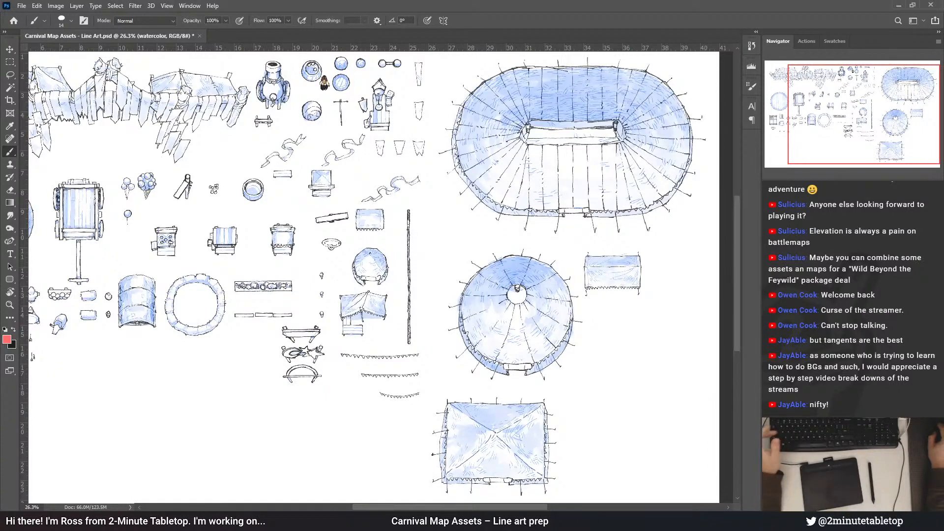
key(ctrl+comma)
key(ctrl+comma)
key(ctrl+comma)
key(ctrl+comma)
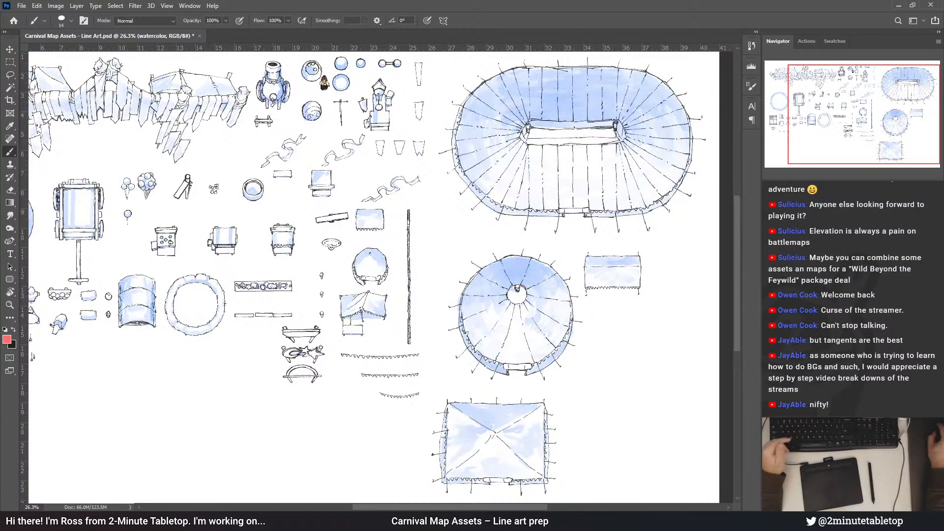
scroll(531, 218, up, 2)
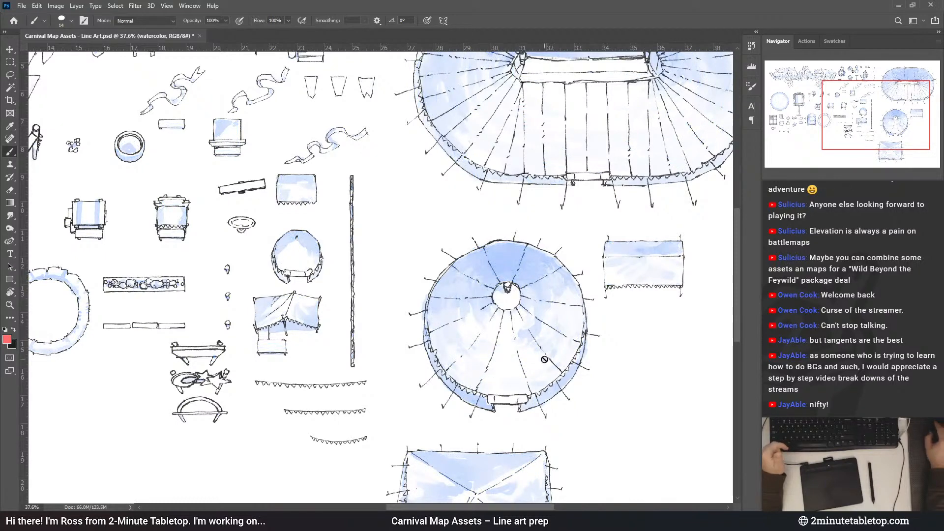
scroll(508, 345, down, 2)
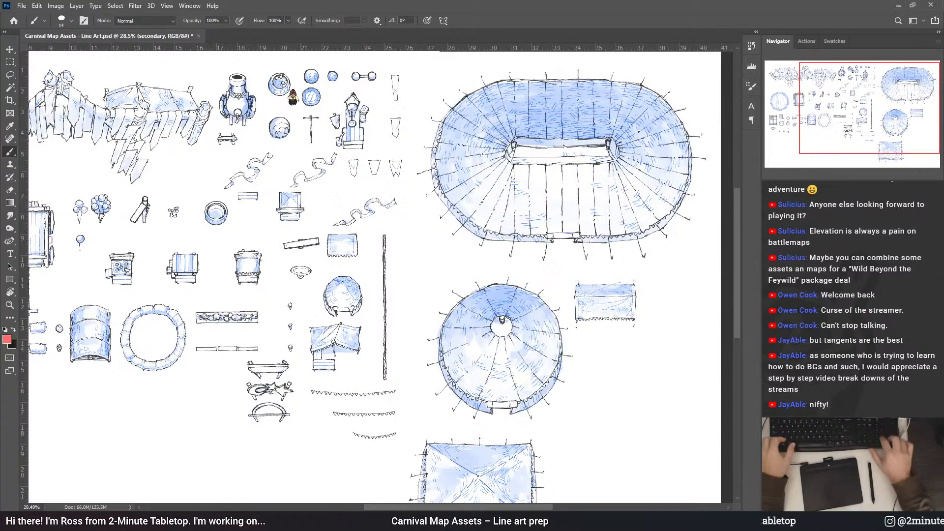
Move the character token out from among the small props into the empty space between them and the large tents
scroll(373, 275, down, 2)
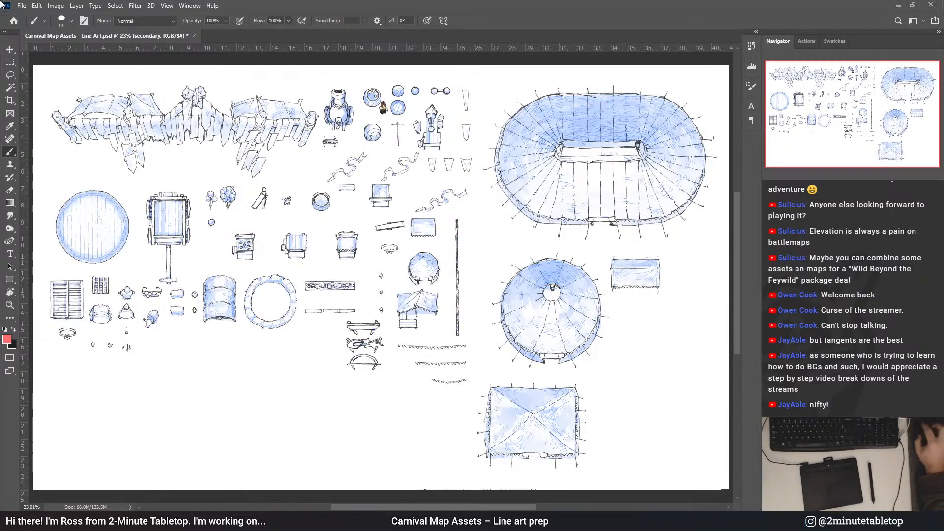
click(8, 50)
drag(390, 116, 497, 249)
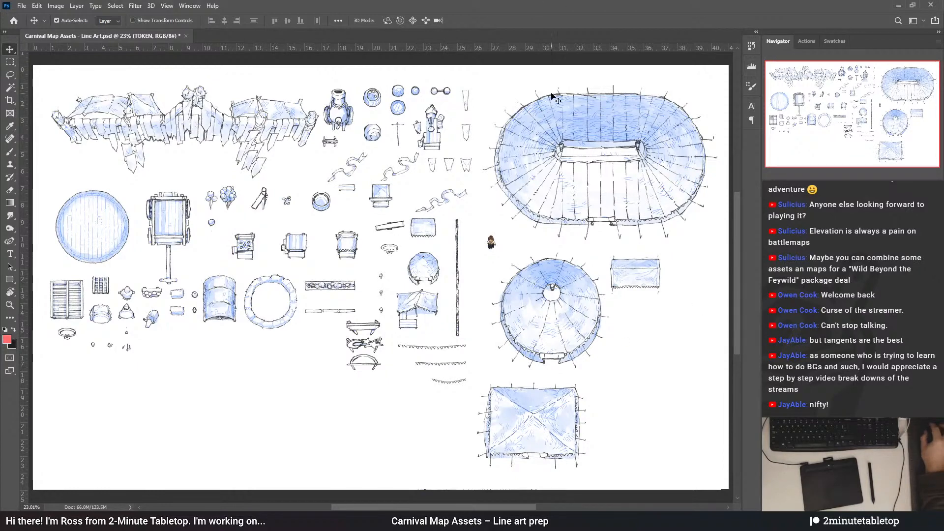
Check the wagon and surrounding small props up close, and save the Carnival Map Assets line art document
scroll(153, 211, up, 3)
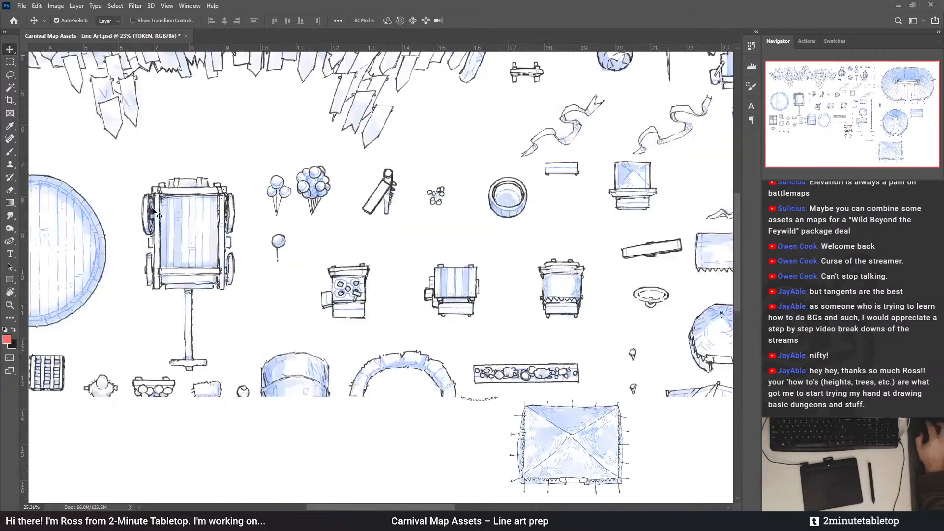
scroll(153, 212, up, 3)
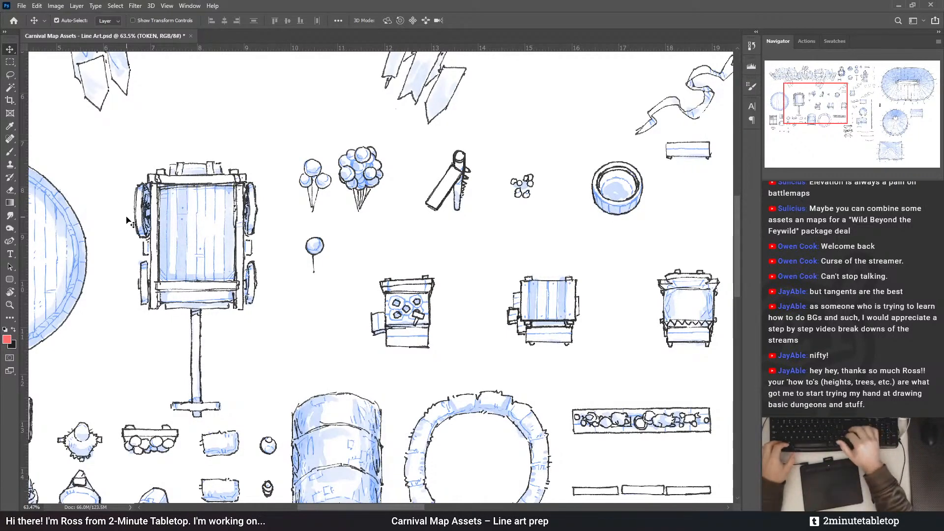
key(ctrl)
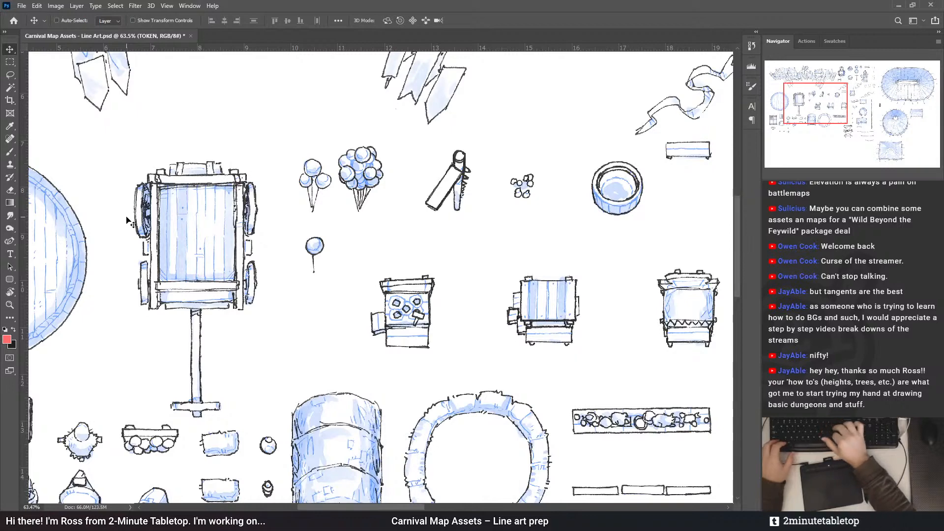
key(ctrl+0)
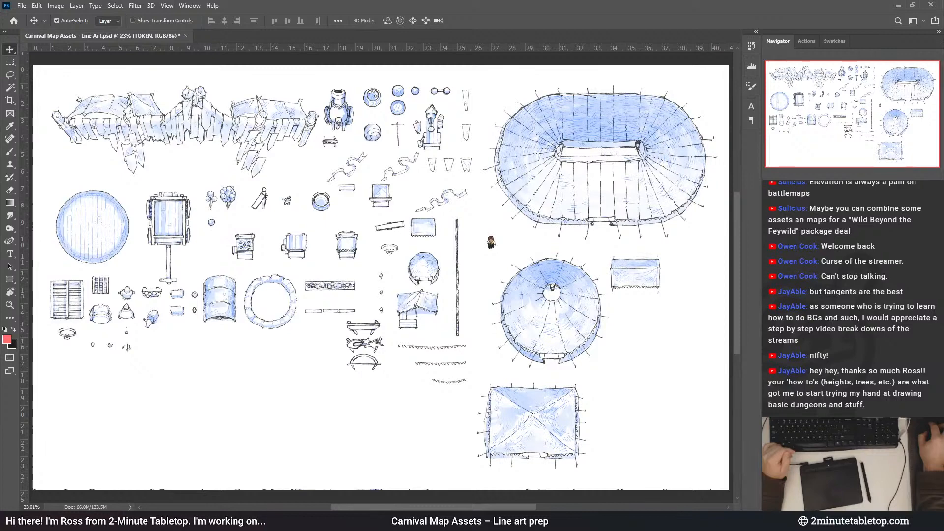
key(ctrl+s)
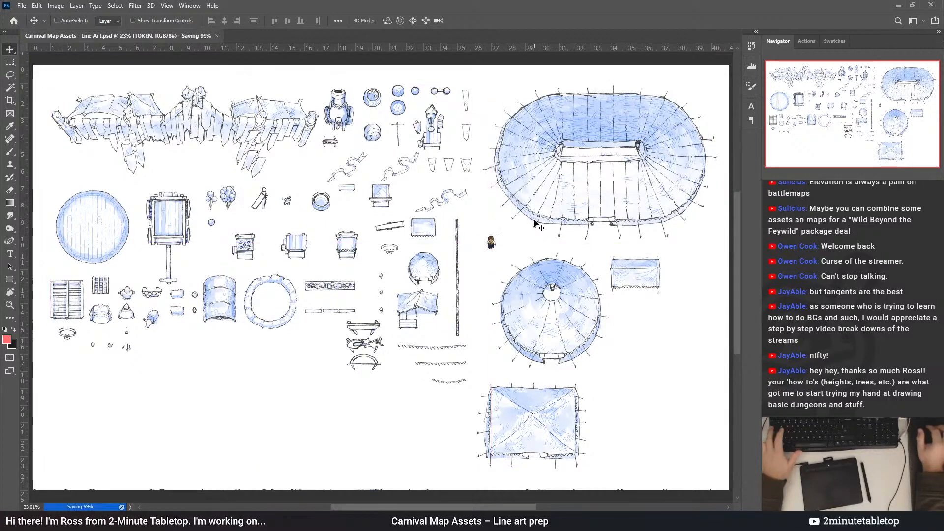